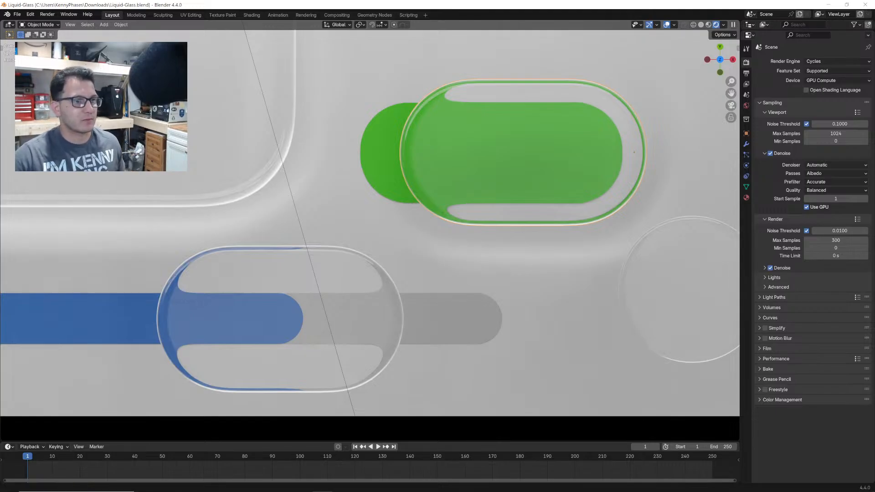
- Search the web for Apple's liquid glass design and bring the browser with the reference image in front of the Blender scene
key(a)
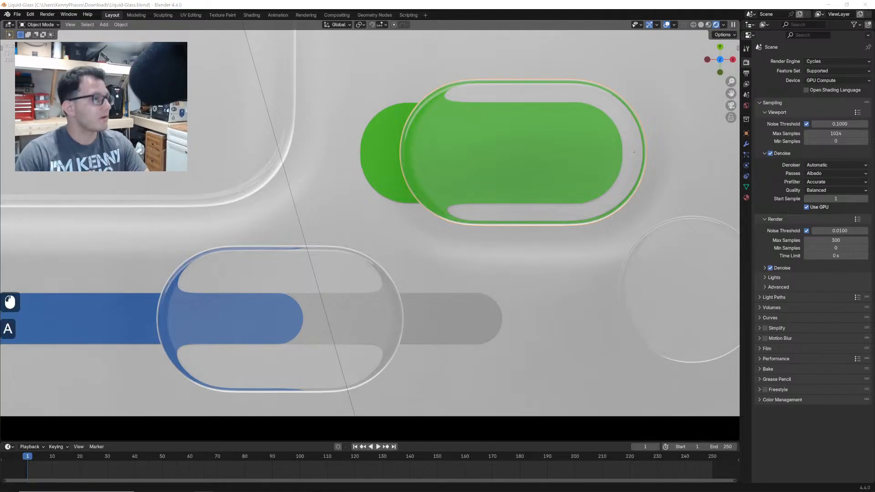
key(p)
key(p)
key(l)
key(e)
key(space)
key(Return)
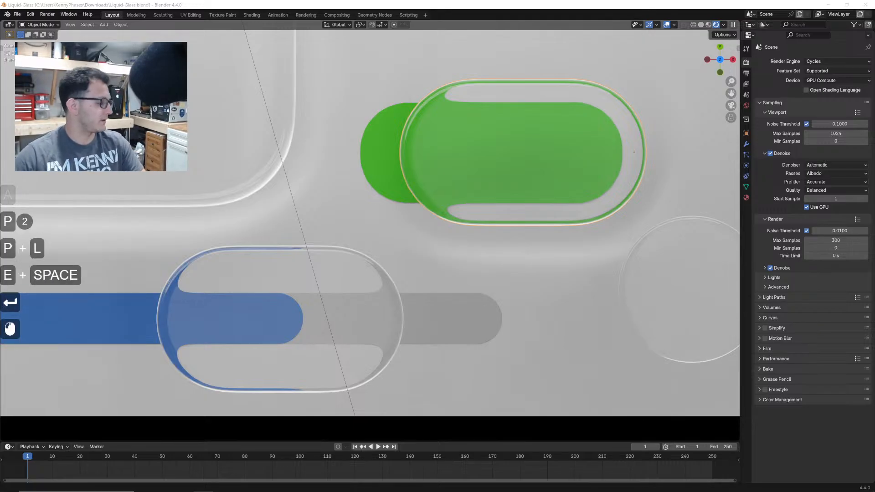
scroll(370, 235, down, 20)
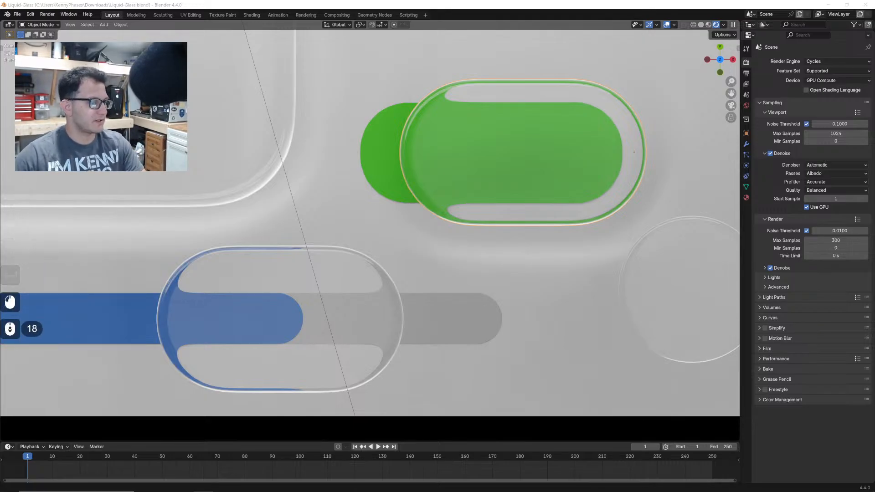
scroll(370, 236, down, 11)
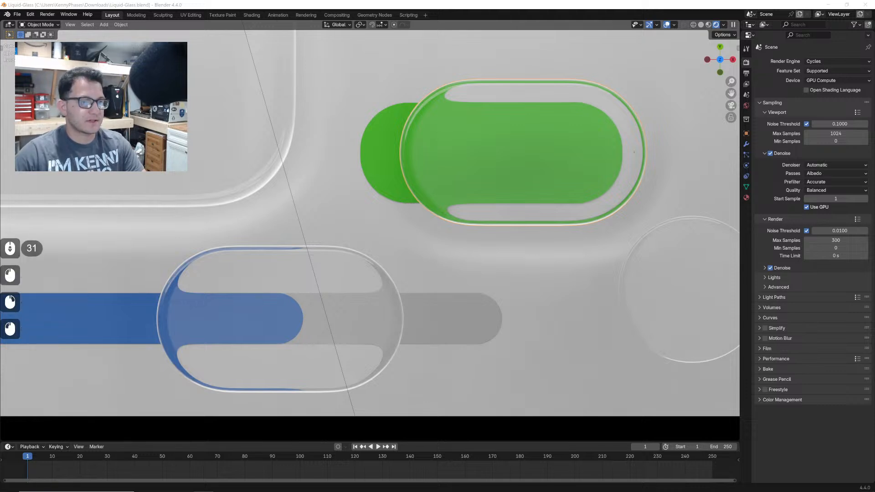
drag(0, 255, 455, 1)
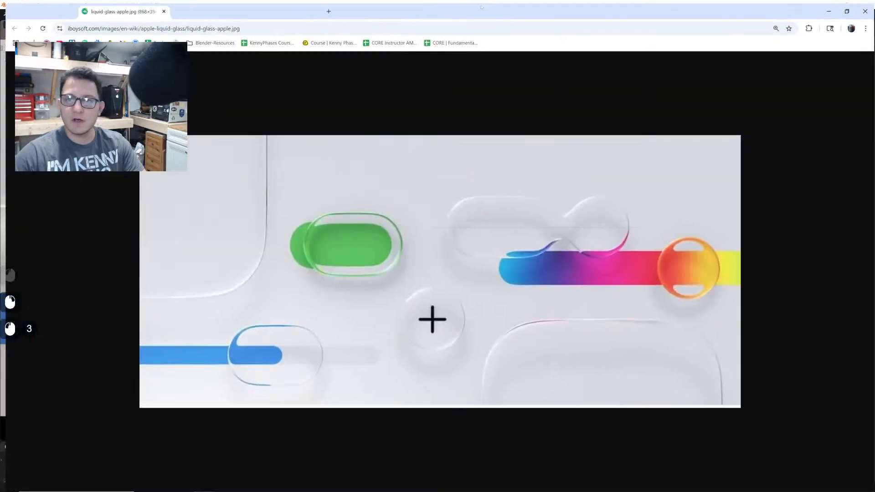
- Examine the glass shapes in the liquid-glass-apple.jpg reference image, and return to the Blender scene
ctrl+scroll(469, 205, up, 2)
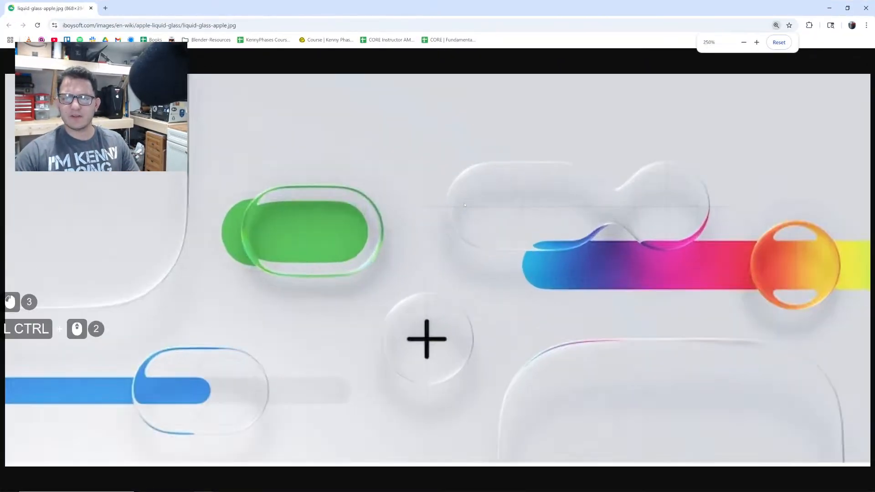
ctrl+scroll(465, 205, down, 1)
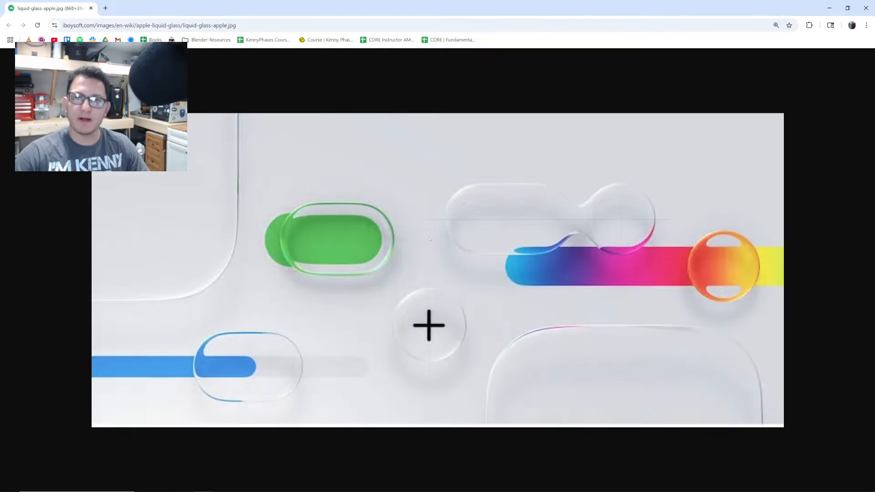
drag(137, 8, 0, 228)
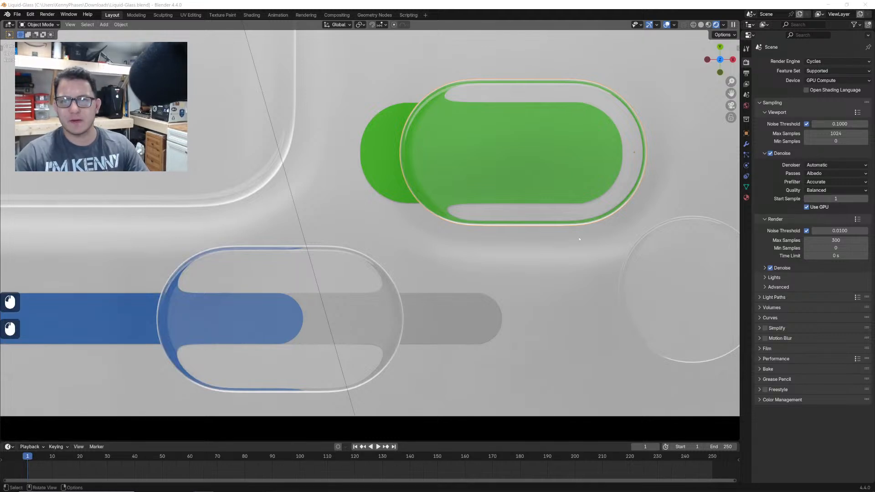
- Move the glass capsule over the green pill slightly farther to the right and up
scroll(443, 213, down, 3)
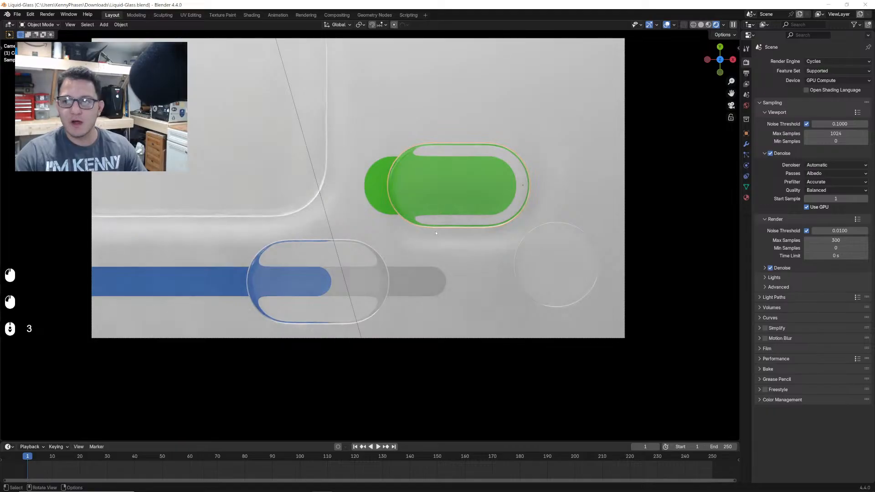
scroll(443, 213, up, 4)
scroll(356, 273, down, 2)
shift+middle_drag(355, 273, 261, 339)
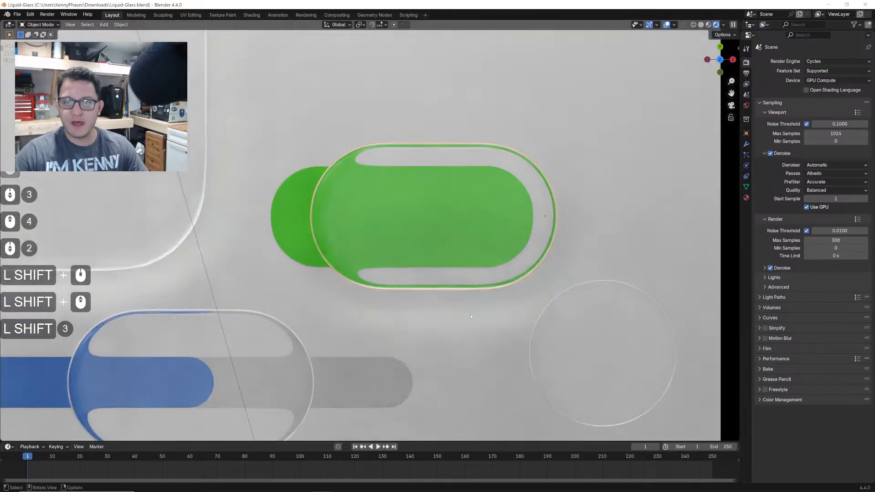
click(449, 241)
key(g)
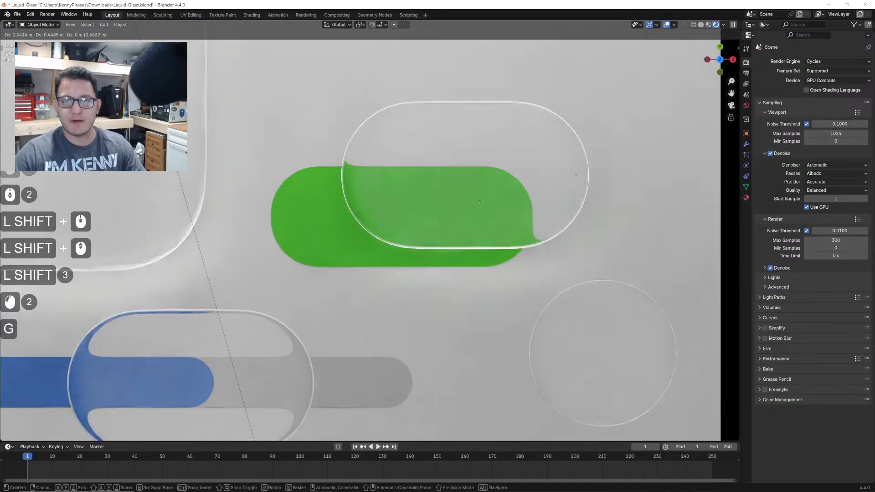
click(465, 237)
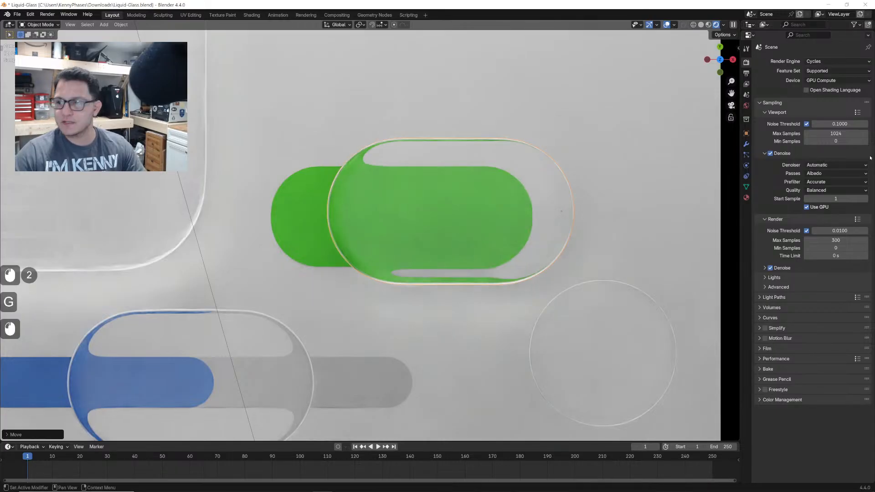
- Set the viewport denoiser's prefilter to Fast
click(821, 182)
click(824, 198)
click(449, 209)
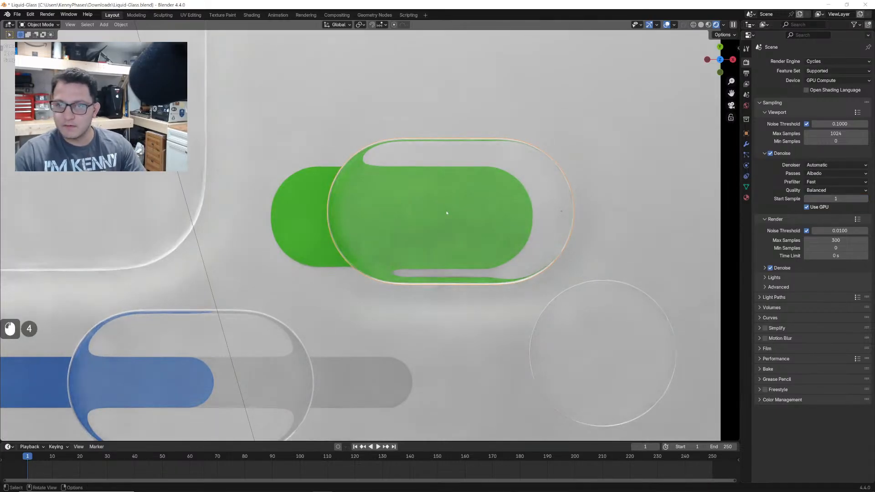
- Move the glass capsule about 0.06 m left and 0.03 m up over the green pill, and check its edge refraction
key(g)
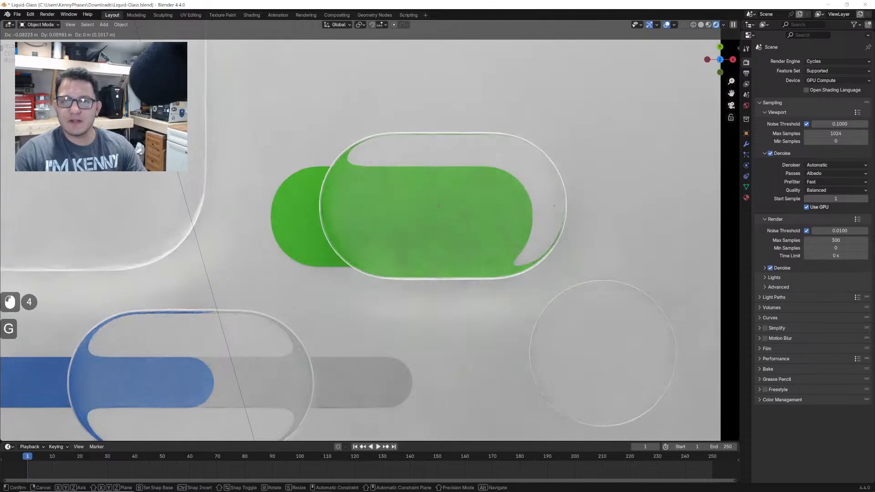
click(441, 209)
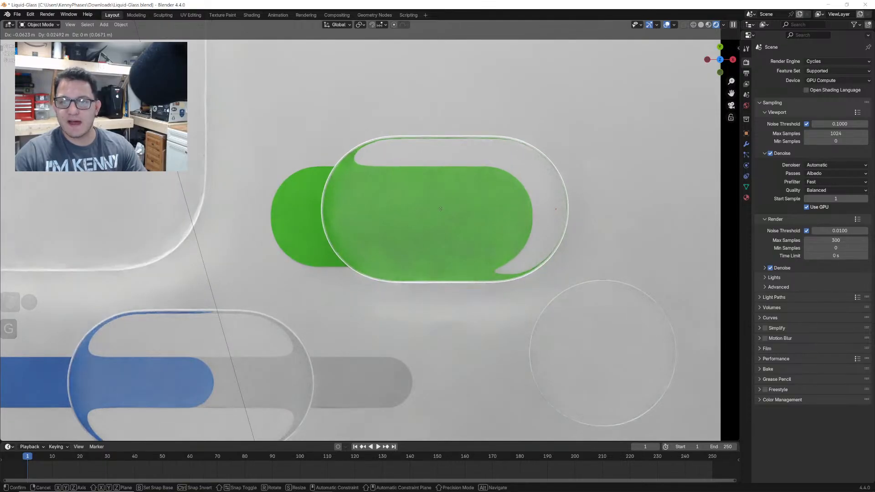
click(502, 274)
scroll(502, 274, up, 3)
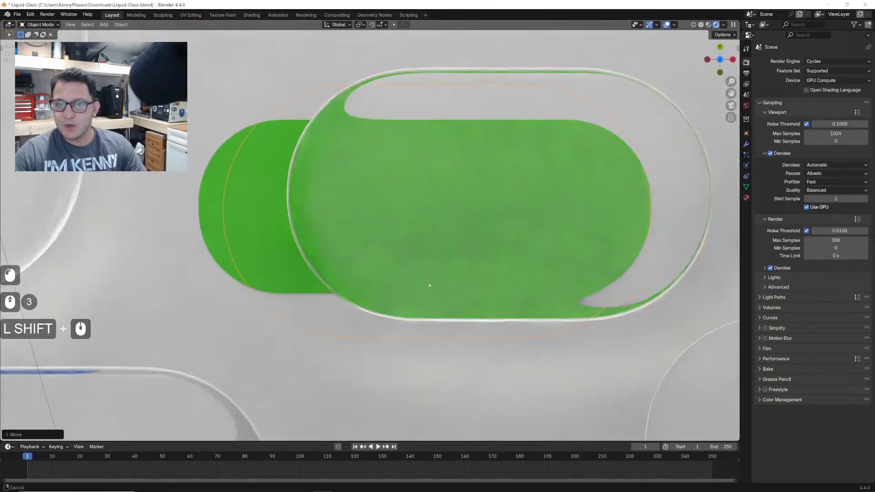
shift+middle_drag(506, 215, 441, 232)
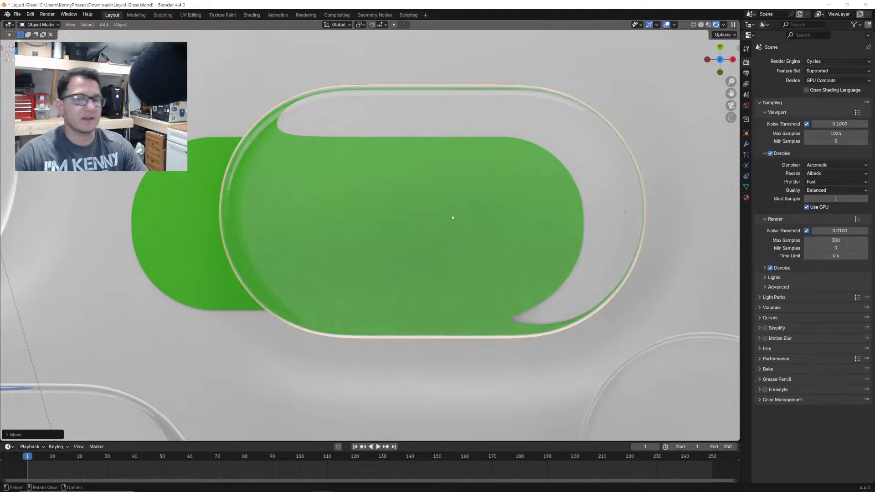
- Undo the last capsule move and the prefilter change, and save the Liquid-Glass file
scroll(395, 235, down, 3)
key(ctrl+z)
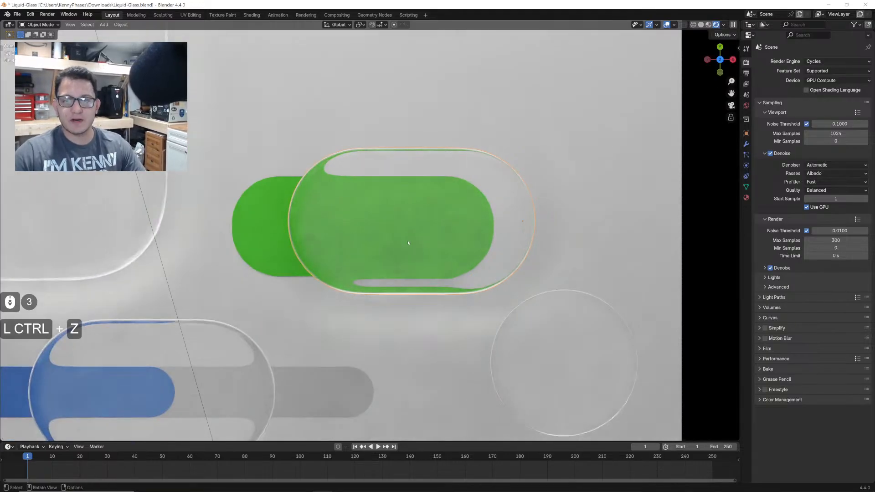
key(ctrl+z)
key(ctrl+z)
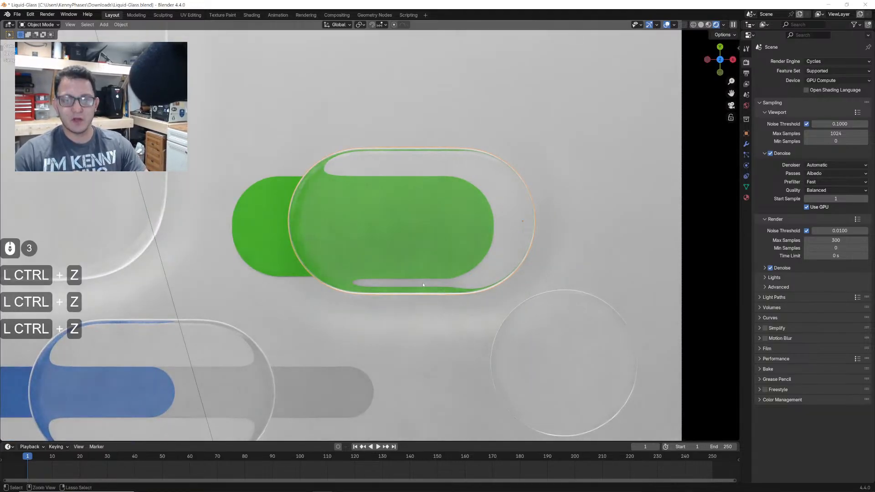
key(ctrl+s)
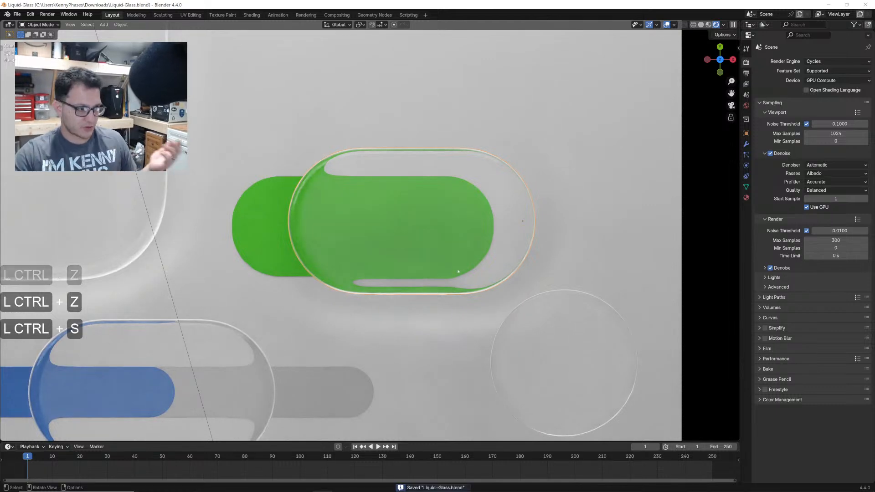
- Examine the lighting setup outside the camera view, selecting the area lights and the light and dark side walls in turn
scroll(310, 207, down, 4)
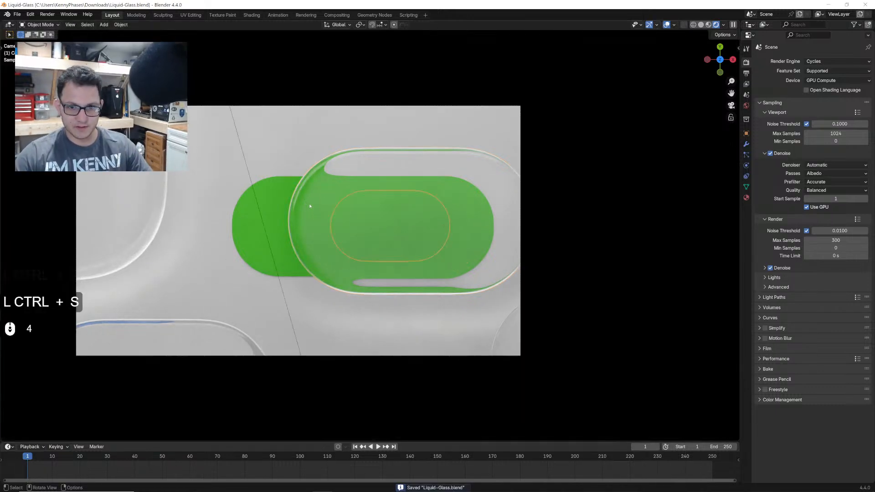
middle_drag(310, 206, 347, 201)
scroll(322, 194, down, 7)
middle_drag(346, 201, 350, 164)
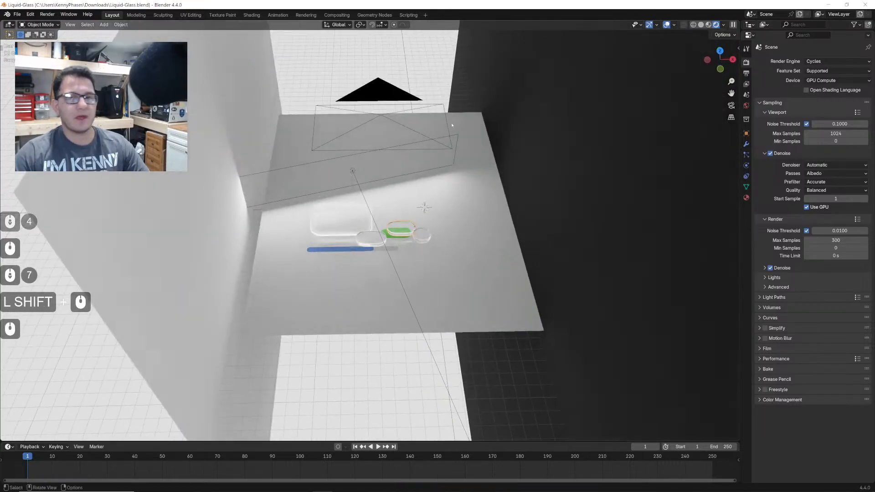
click(382, 98)
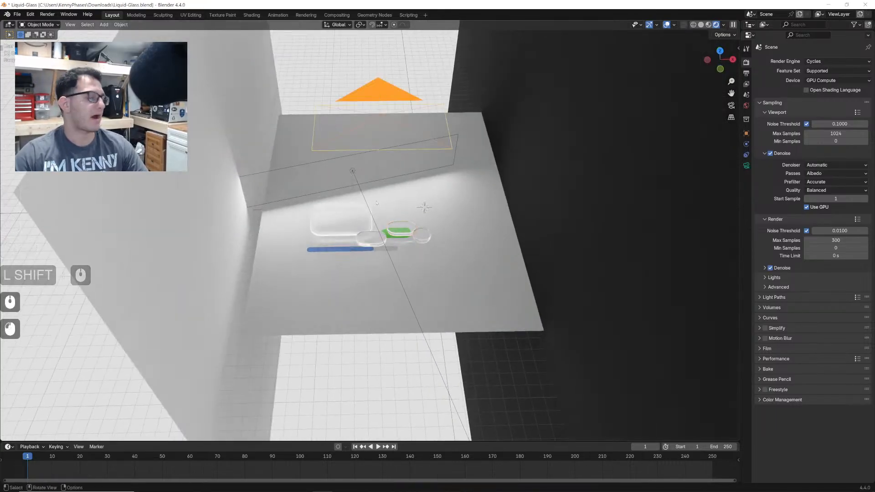
click(369, 183)
click(231, 149)
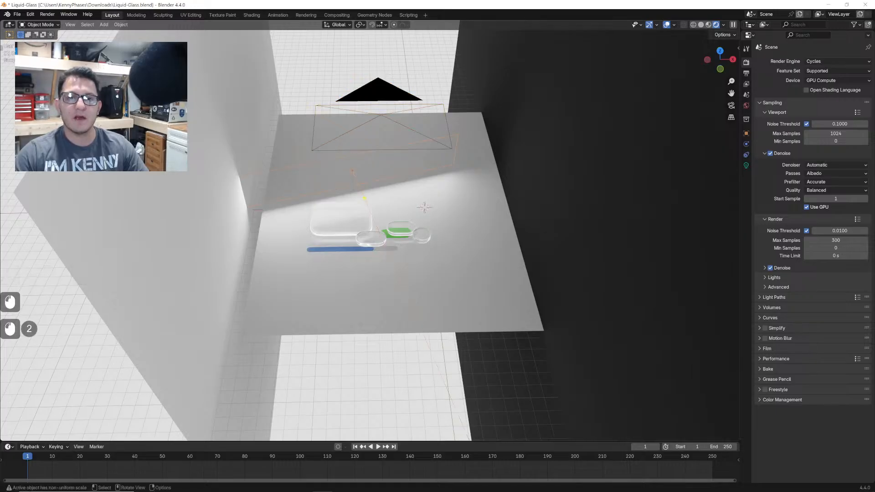
middle_drag(231, 149, 231, 140)
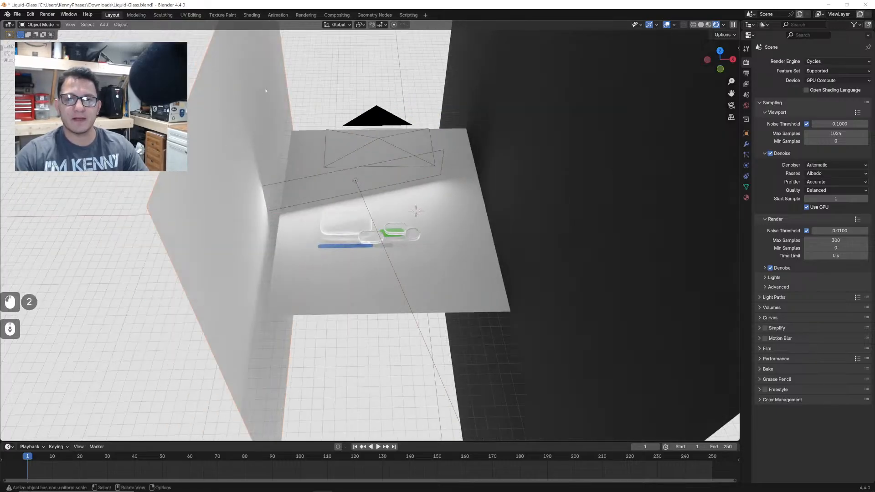
click(542, 152)
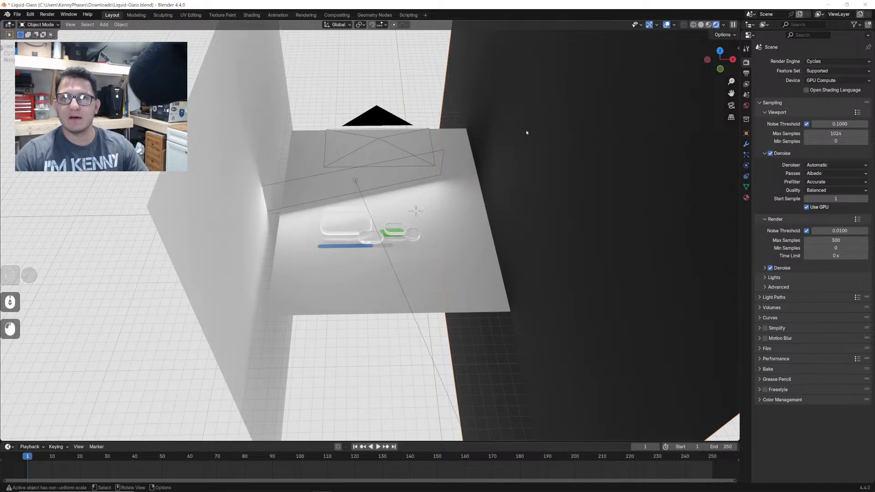
middle_drag(496, 152, 446, 153)
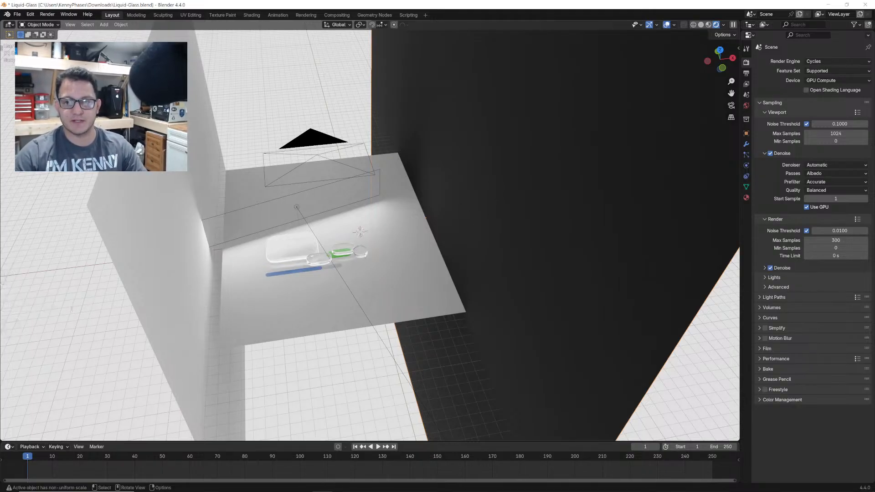
- Hide and restore the dark side wall repeatedly in camera view to compare its effect on the glass edges
scroll(444, 210, up, 2)
click(731, 106)
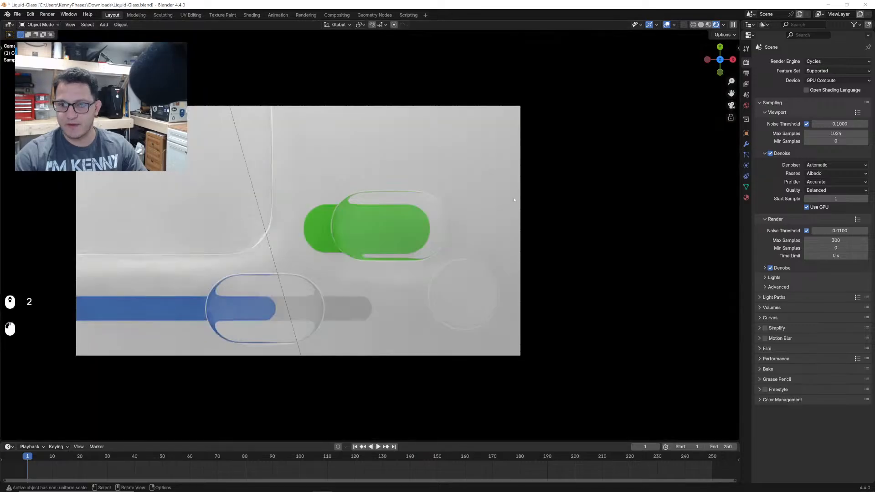
key(h)
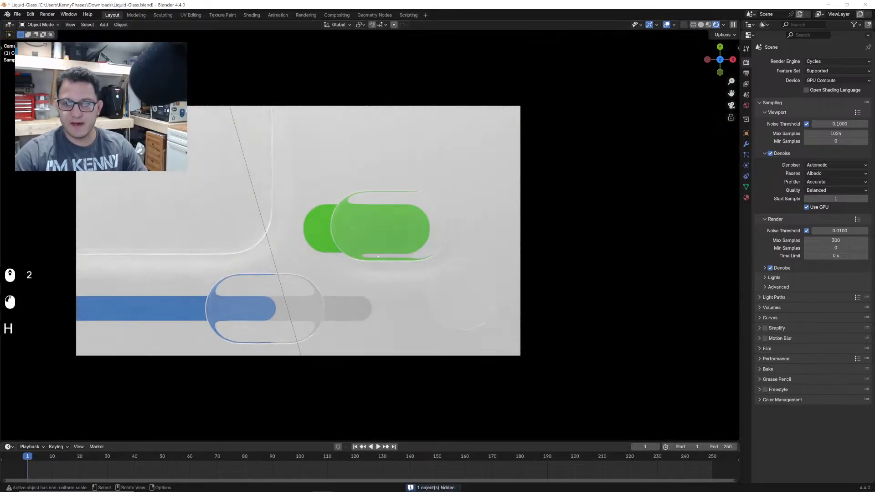
key(ctrl+z)
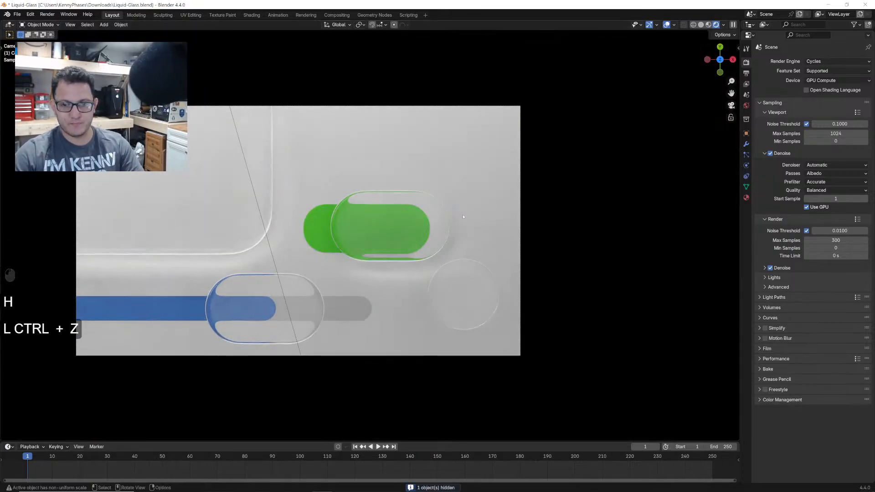
key(h)
key(ctrl+z)
scroll(464, 216, up, 2)
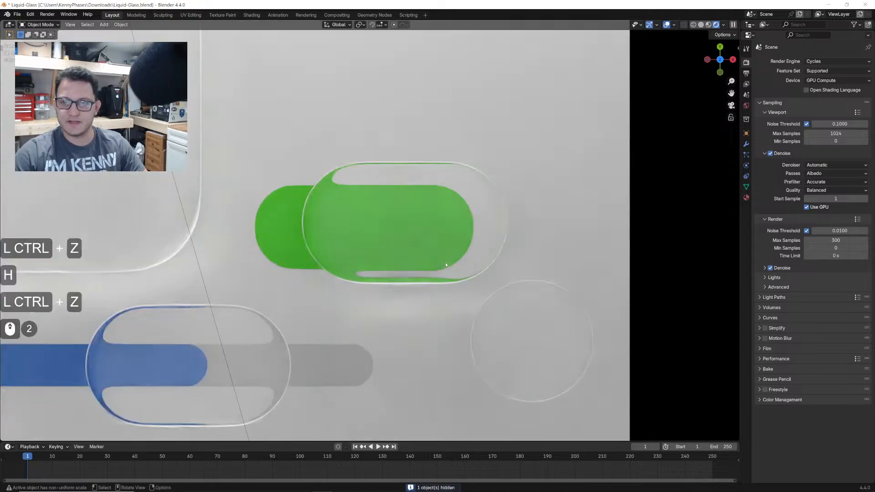
shift+middle_drag(464, 219, 481, 235)
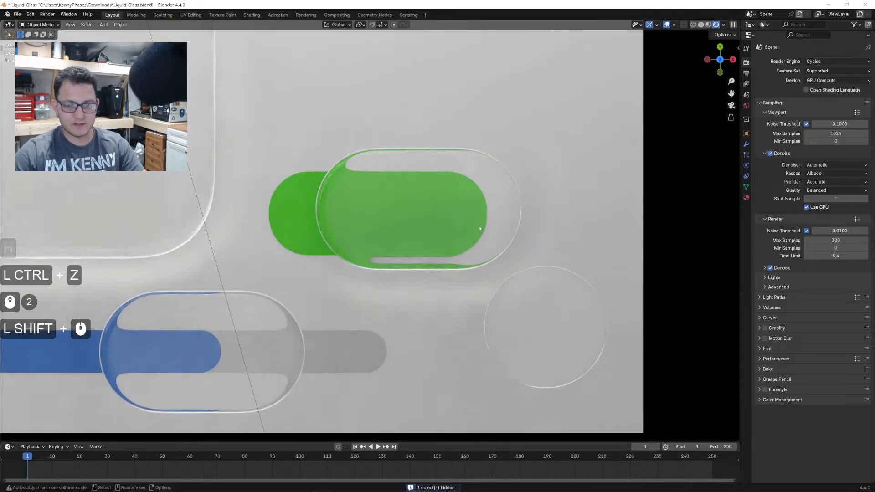
key(h)
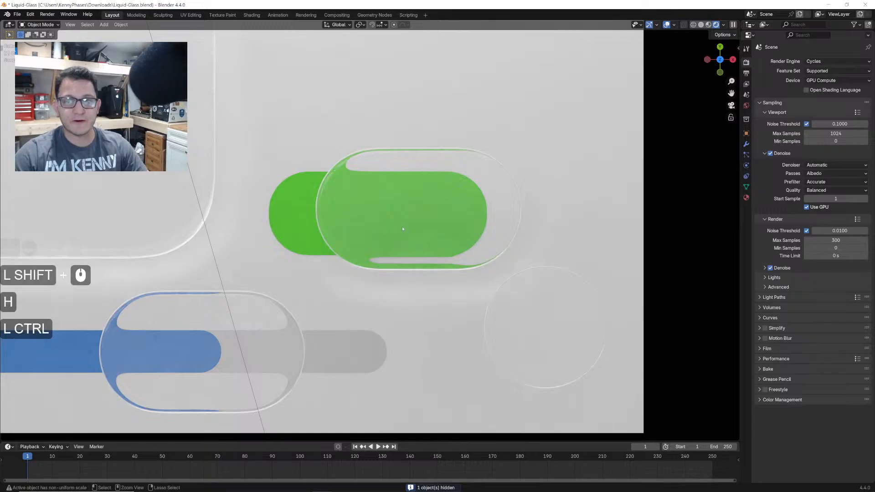
key(ctrl+z)
- Leave the camera view and select the large dark side wall to examine its placement beside the scene
scroll(434, 227, down, 3)
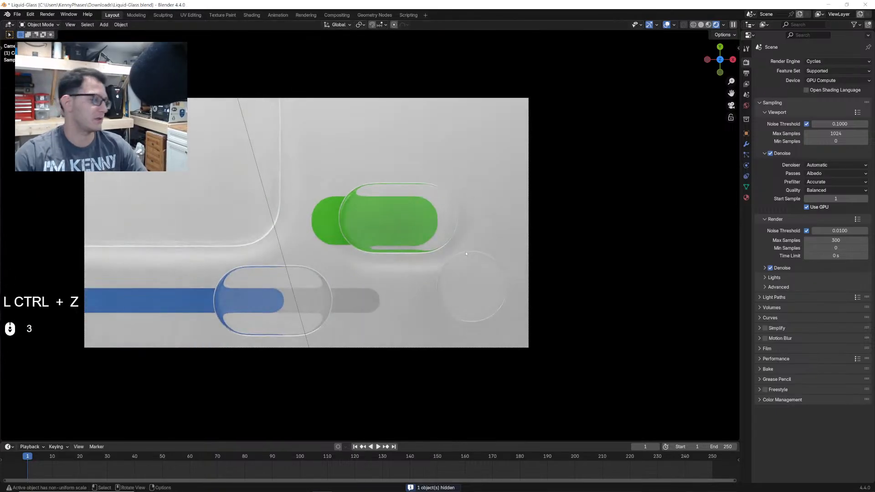
middle_drag(395, 222, 402, 124)
scroll(395, 201, down, 7)
scroll(409, 162, down, 4)
scroll(425, 110, up, 1)
click(401, 111)
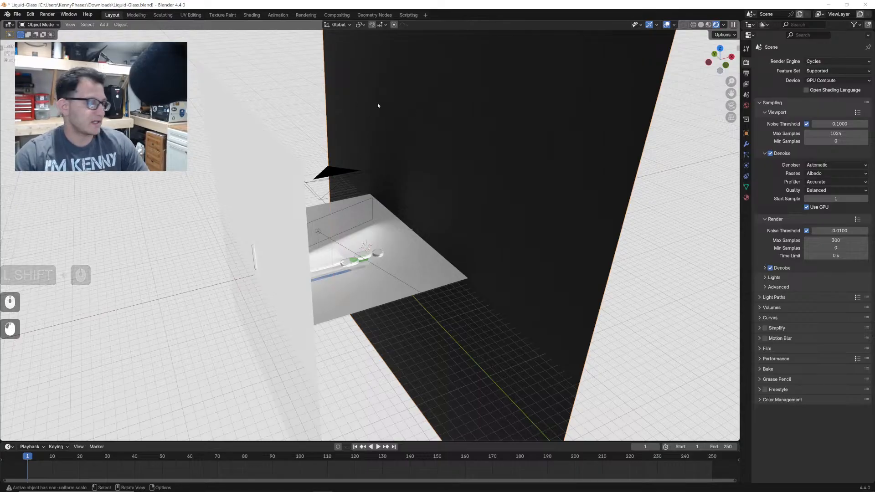
- Examine the glass shapes up close, selecting the flat coloured bars beneath and in front of them in turn
middle_drag(377, 103, 388, 112)
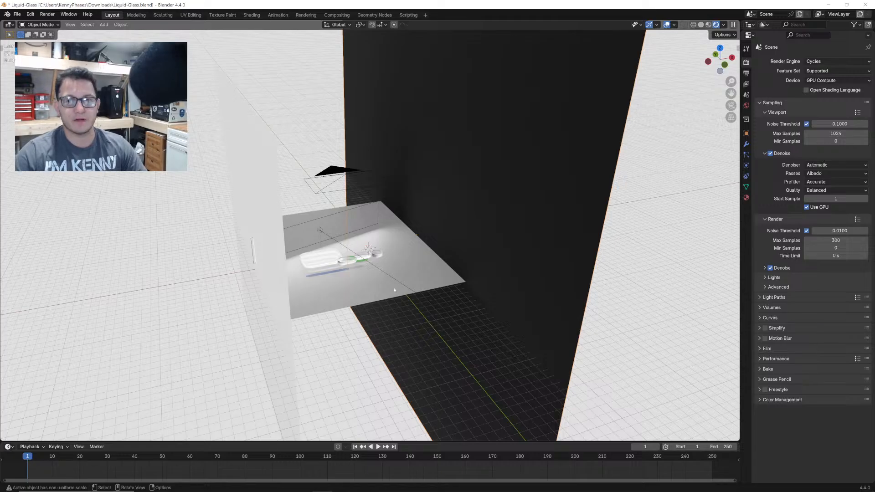
scroll(395, 290, up, 7)
shift+middle_drag(388, 273, 406, 208)
scroll(386, 237, up, 2)
shift+click(406, 209)
shift+scroll(338, 235, up, 2)
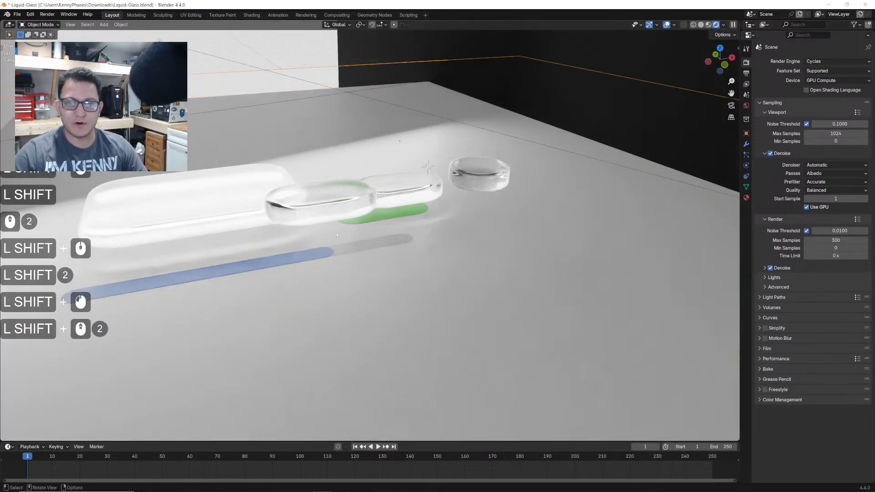
shift+scroll(337, 235, up, 1)
shift+middle_drag(338, 235, 402, 200)
click(305, 249)
click(403, 234)
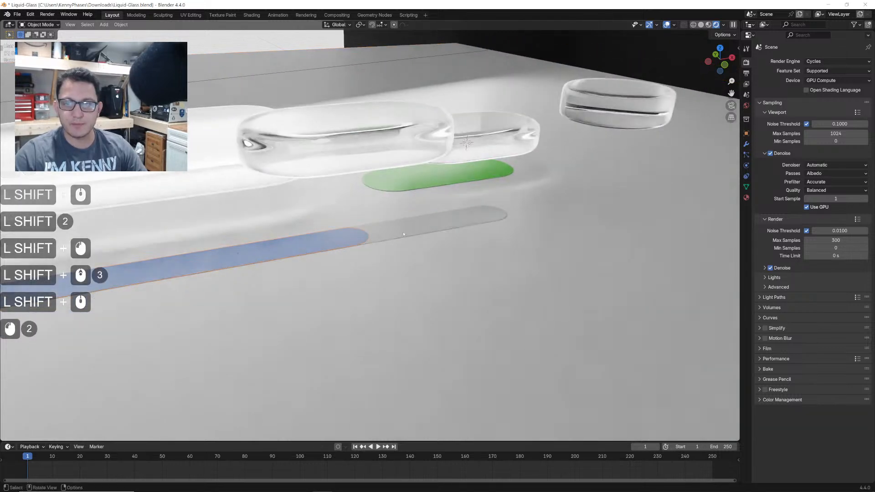
click(395, 265)
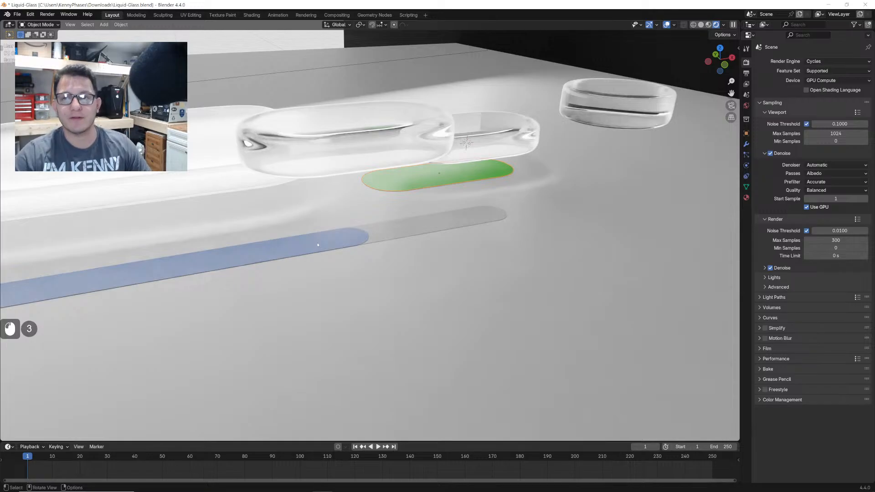
- Save the Liquid-Glass file and start a new general file
key(ctrl+s)
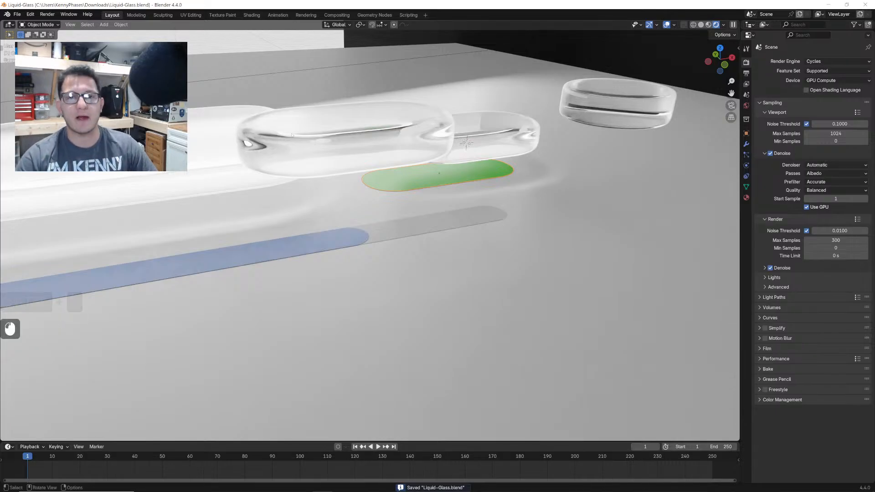
key(ctrl+n)
key(Return)
click(385, 196)
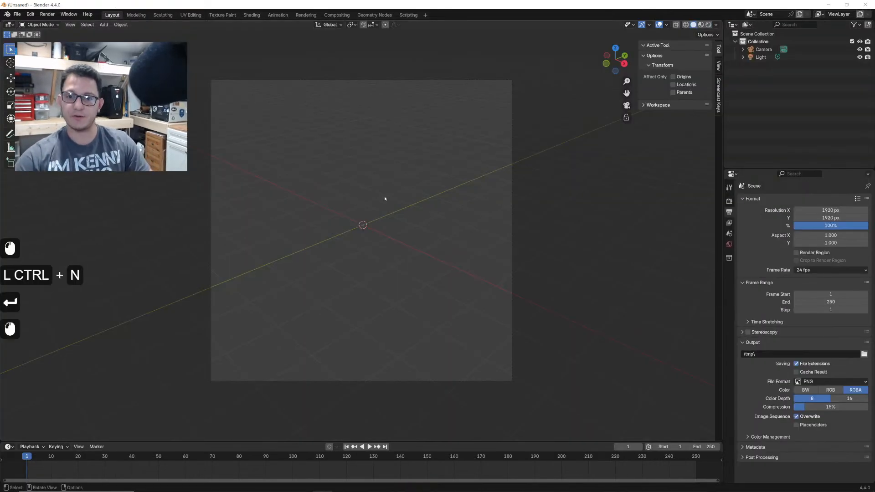
- Delete the default camera and light and add a plane at the origin
scroll(384, 196, down, 1)
key(a)
key(x)
click(402, 216)
middle_drag(403, 217, 382, 220)
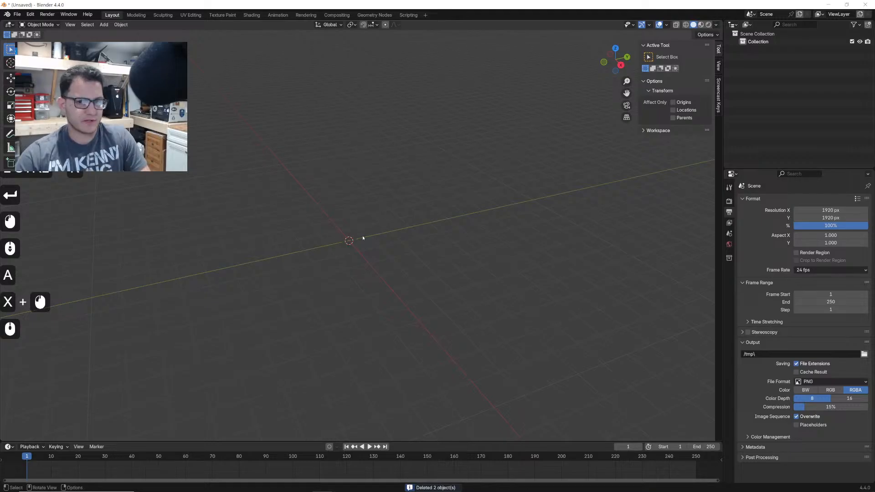
key(shift+a)
text(pln)
key(Return)
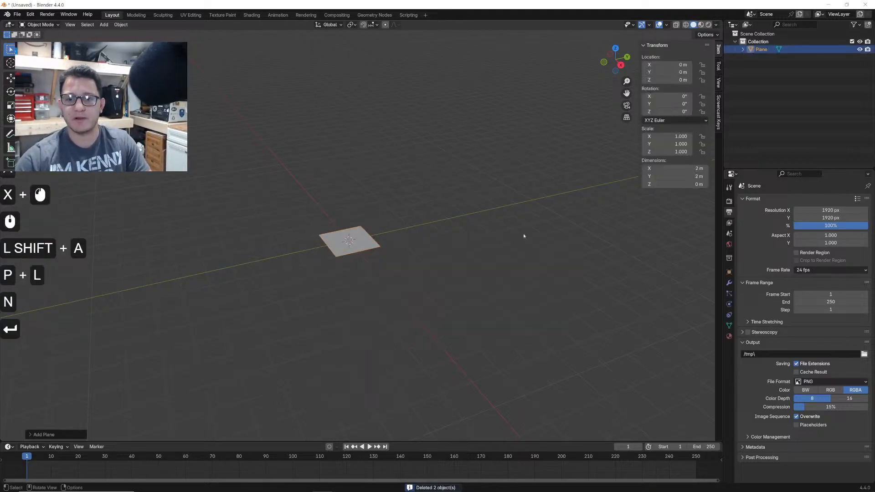
- Duplicate the plane and raise the copy about 0.5 m along the Z axis
scroll(436, 282, up, 8)
shift+middle_drag(410, 260, 403, 230)
key(shift+d)
key(z)
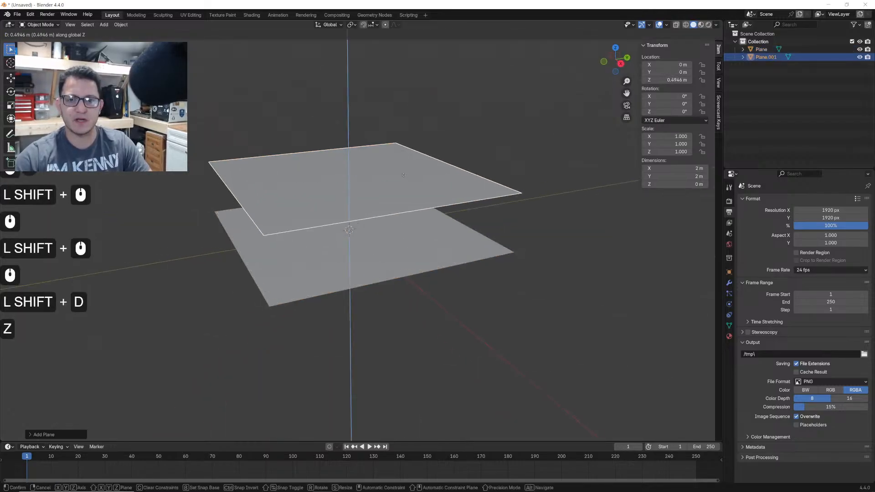
click(405, 172)
- Try to rotate the raised plane 90° without an axis constraint, and undo the rotation
middle_drag(468, 104, 429, 115)
key(r)
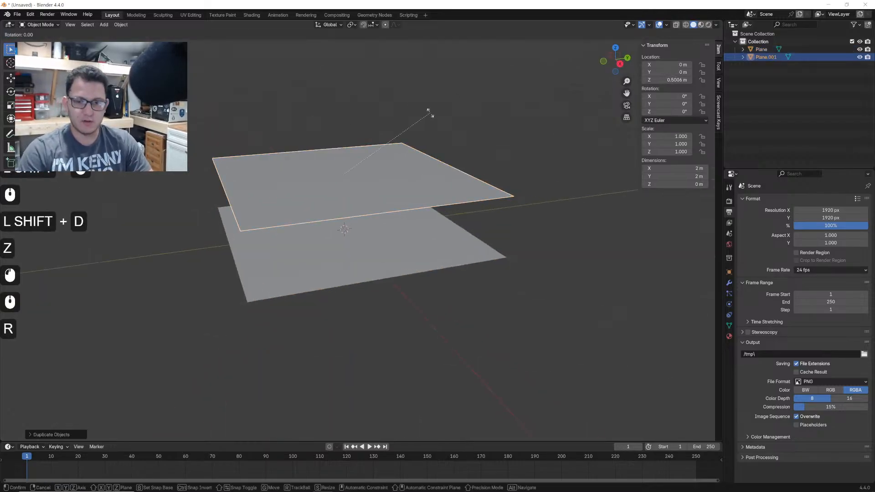
key(9)
key(0)
key(Return)
key(ctrl+z)
- Rotate the raised plane 90° about the X axis so it stands upright as a wall
key(r)
key(x)
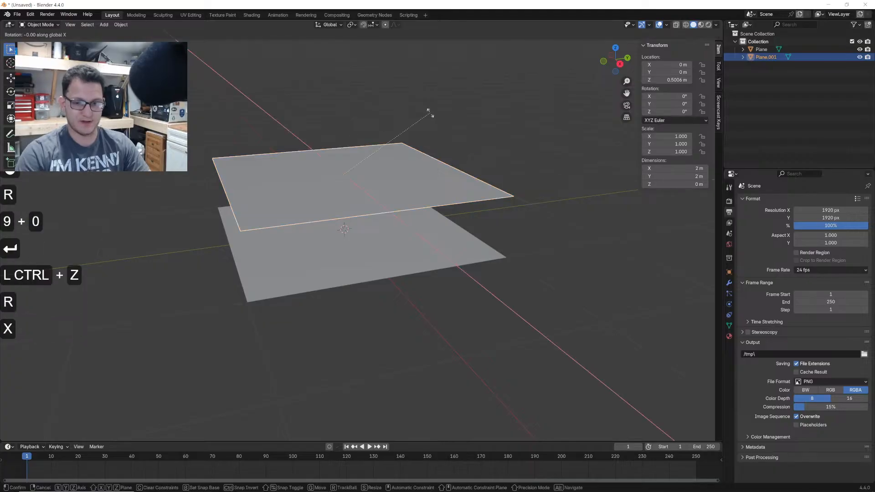
key(9)
key(0)
key(Return)
- Move the upright plane along Y to about -1.41 m and scale it up by a factor of about 1.95
key(g)
key(y)
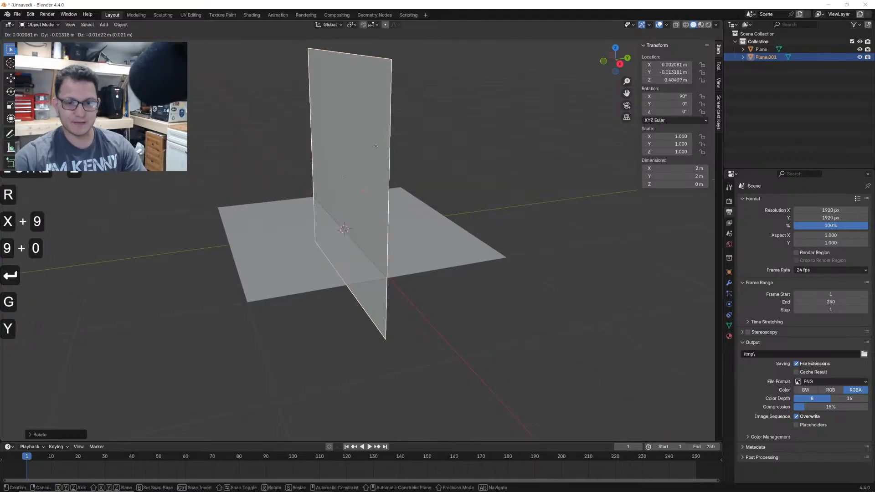
click(221, 176)
middle_drag(220, 175, 304, 170)
key(s)
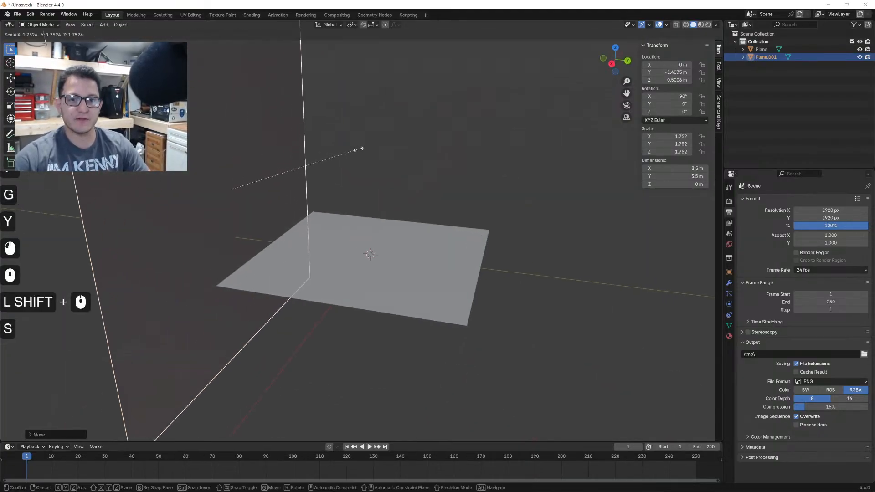
click(358, 147)
- Duplicate the wall along the Y axis to the opposite side of the floor plane, at about 1.44 m
shift+middle_drag(357, 147, 395, 191)
middle_drag(395, 192, 389, 184)
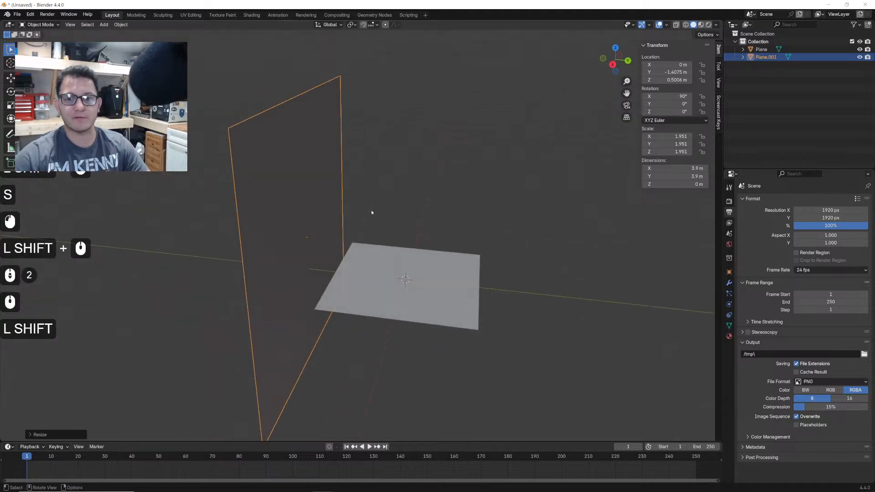
key(shift+d)
key(x)
key(y)
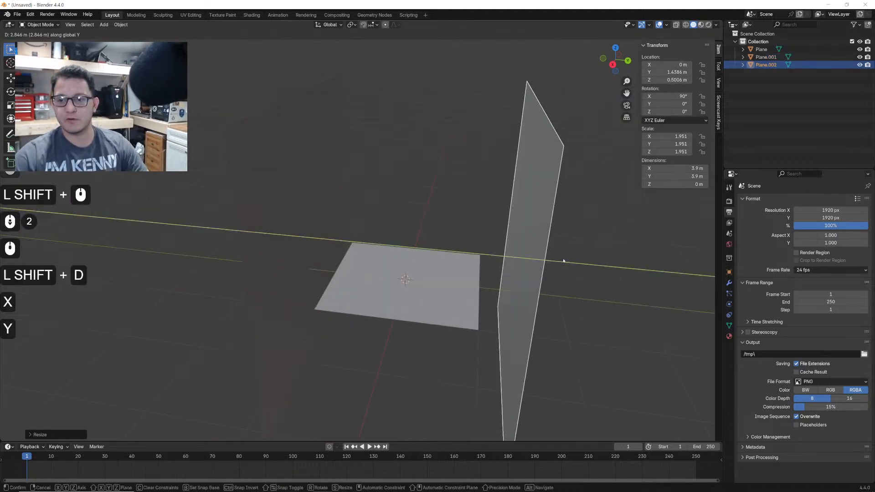
click(565, 260)
middle_drag(565, 260, 469, 235)
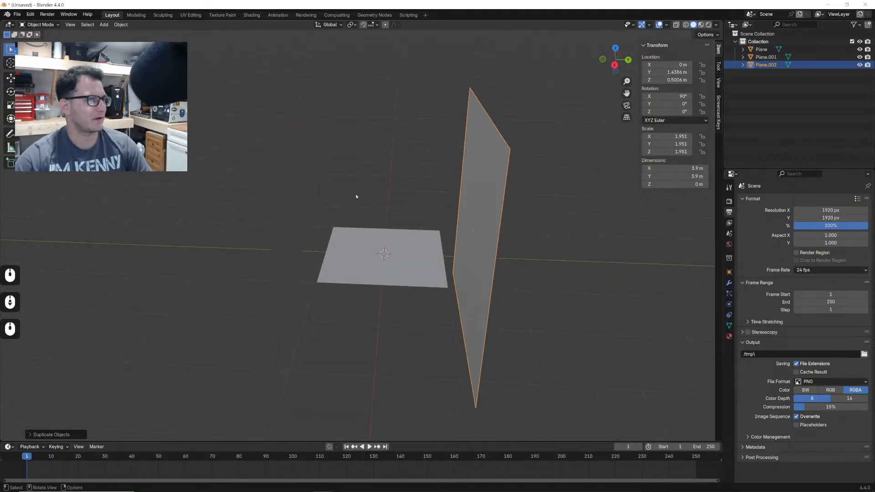
click(385, 163)
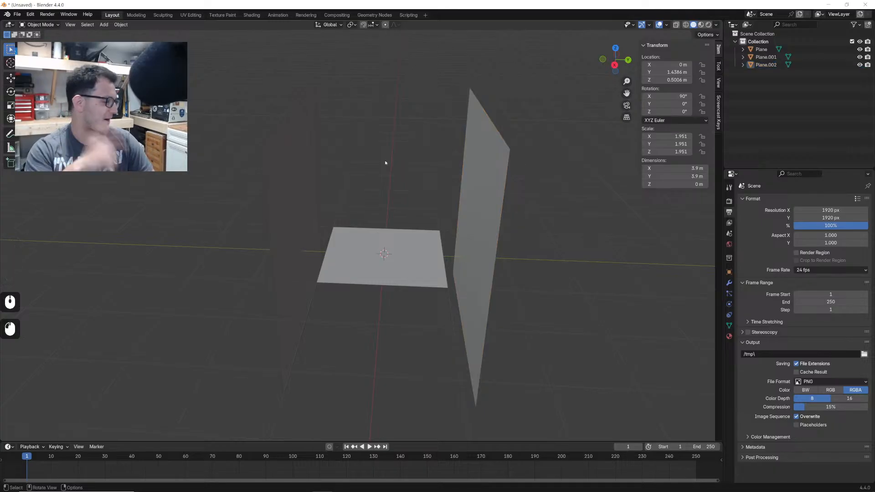
mouse_move(399, 175)
middle_down()
mouse_move(407, 162)
mouse_move(407, 170)
middle_up()
- Save the new file as Tutorial-Glass.blend in the Downloads folder
key(ctrl+s)
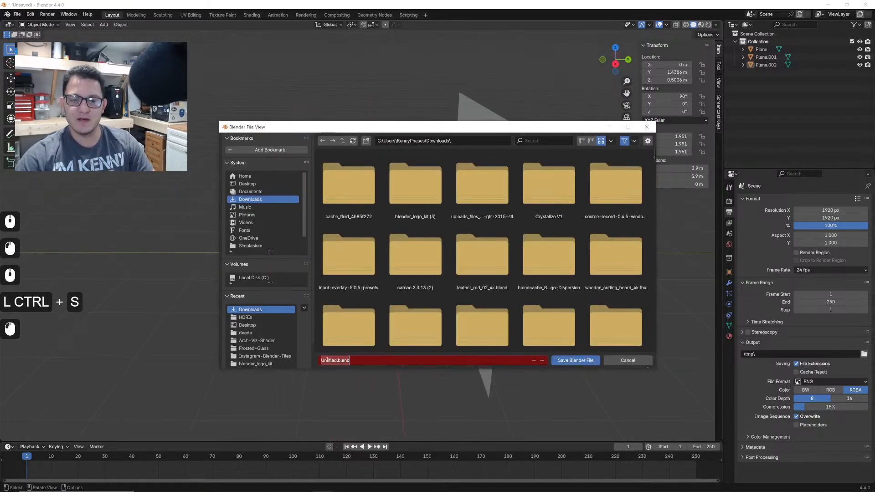
text(Tutorial-G)
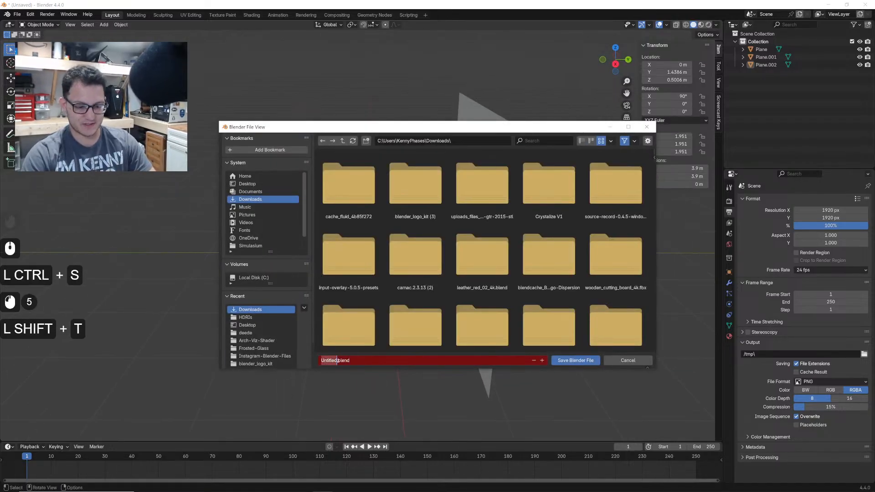
text(lass)
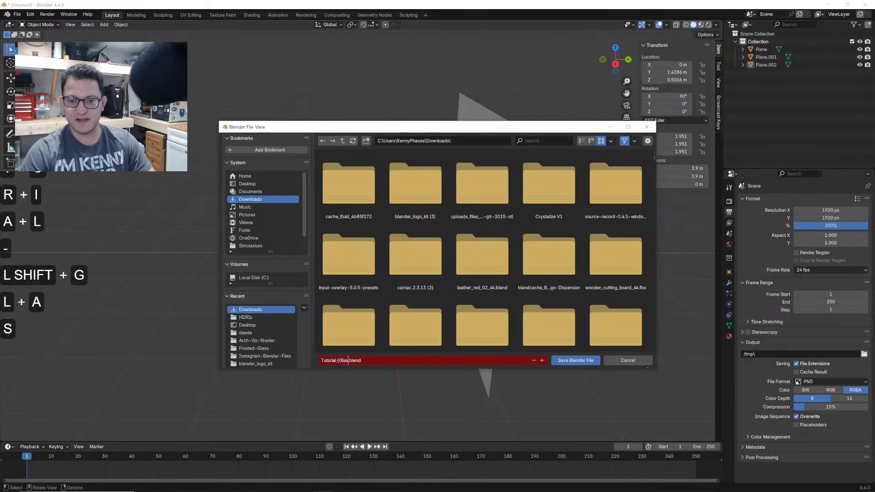
key(Return)
click(575, 360)
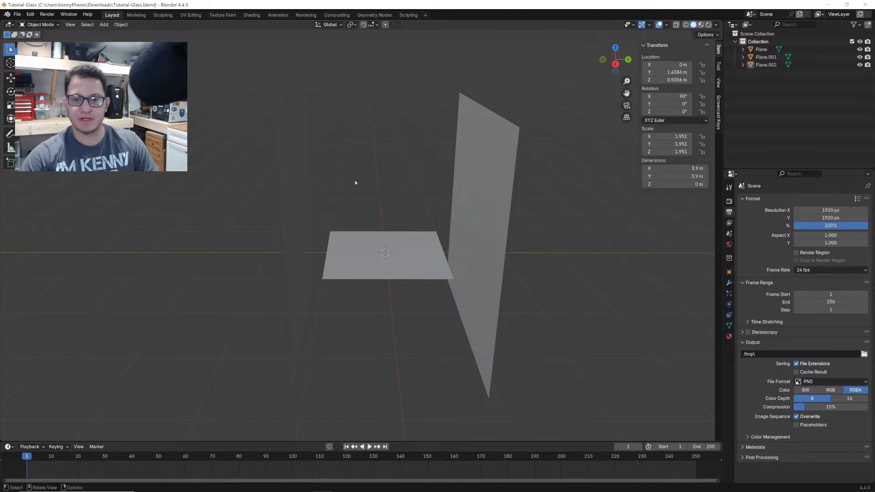
- Show the scene in rendered shading and brighten the world background colour to a light grey
scroll(434, 231, up, 2)
mouse_move(429, 223)
middle_down()
mouse_move(388, 219)
mouse_move(392, 192)
middle_up()
key(z)
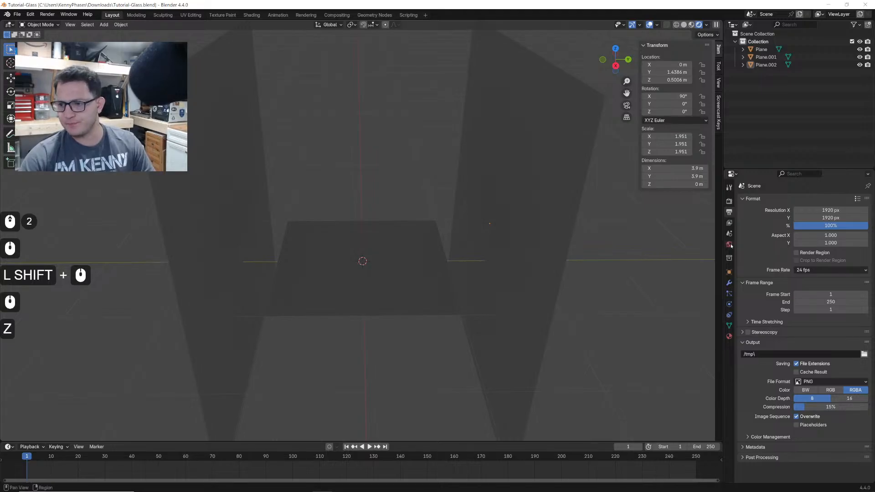
click(730, 245)
click(857, 248)
drag(855, 167, 854, 139)
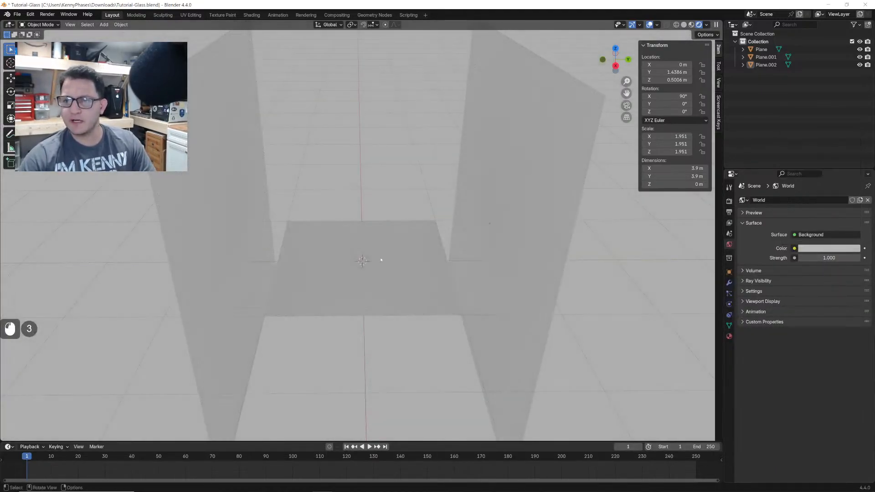
- Give the wall on the positive Y side a new material with a near-black base colour and raise its roughness
middle_drag(392, 246, 388, 244)
click(540, 164)
middle_drag(540, 165, 534, 179)
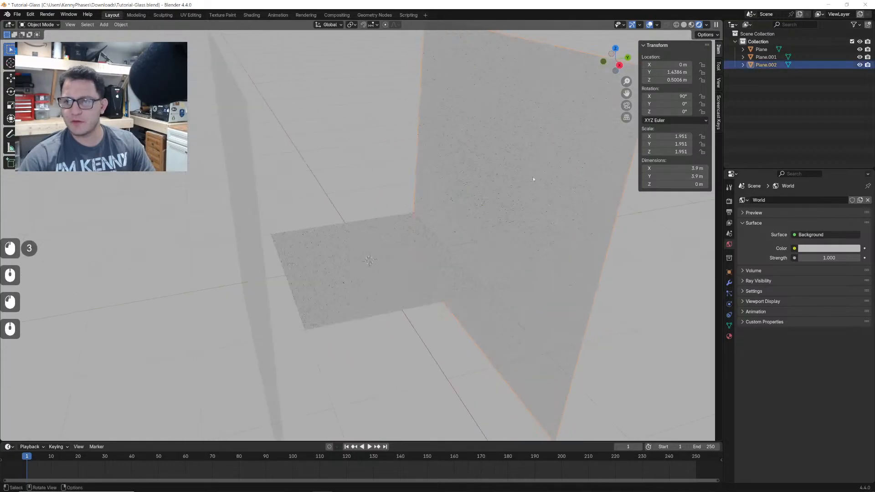
click(730, 337)
click(803, 233)
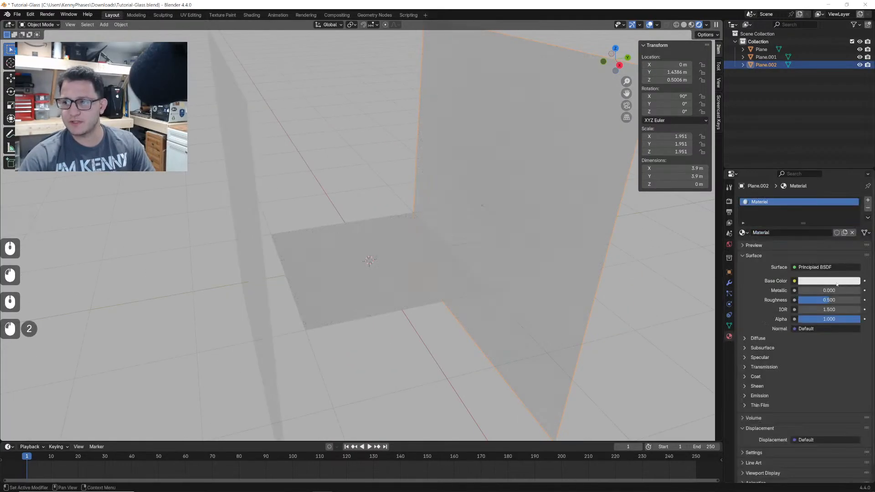
click(829, 281)
drag(850, 210, 852, 216)
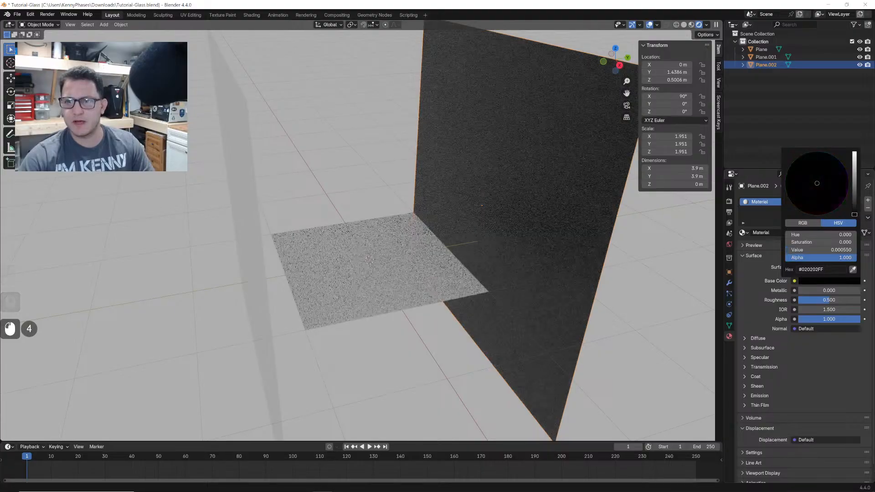
middle_drag(495, 199, 453, 198)
drag(824, 300, 862, 300)
- Give the wall on the negative Y side its own new white material and raise its roughness
click(242, 228)
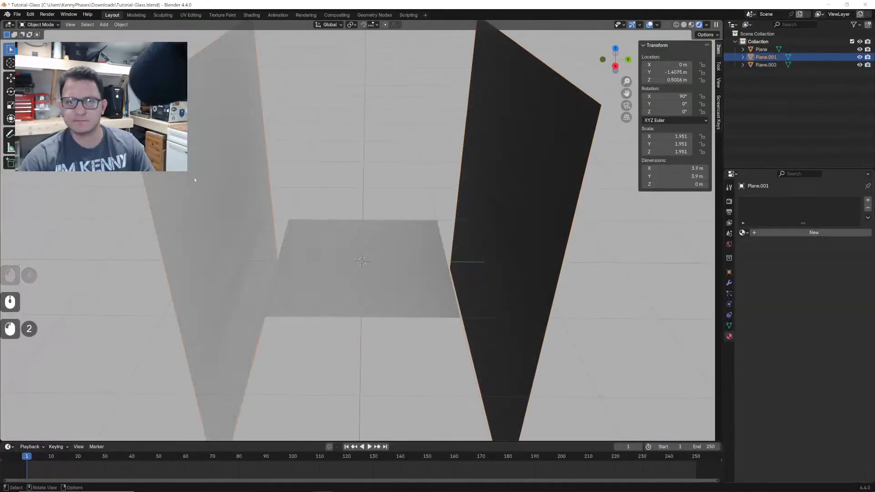
click(803, 232)
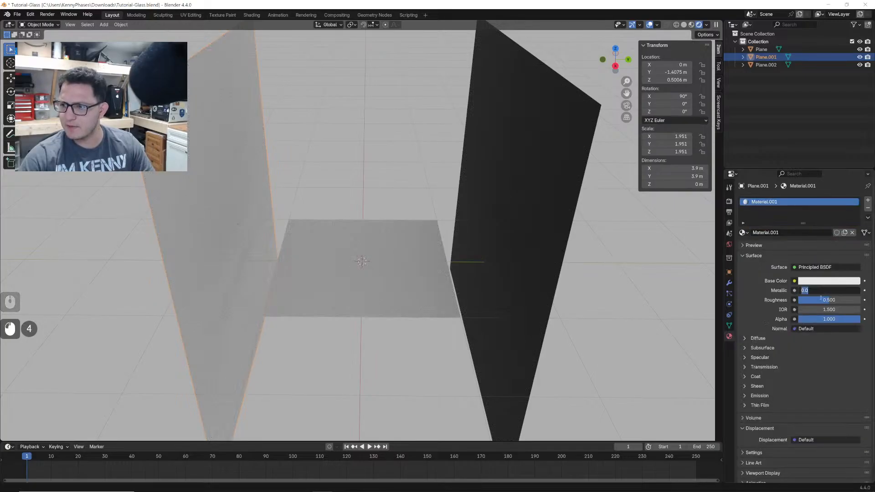
drag(821, 299, 861, 300)
- Scale the floor plane up by a factor of about 1.51 so it reaches past both walls
click(372, 291)
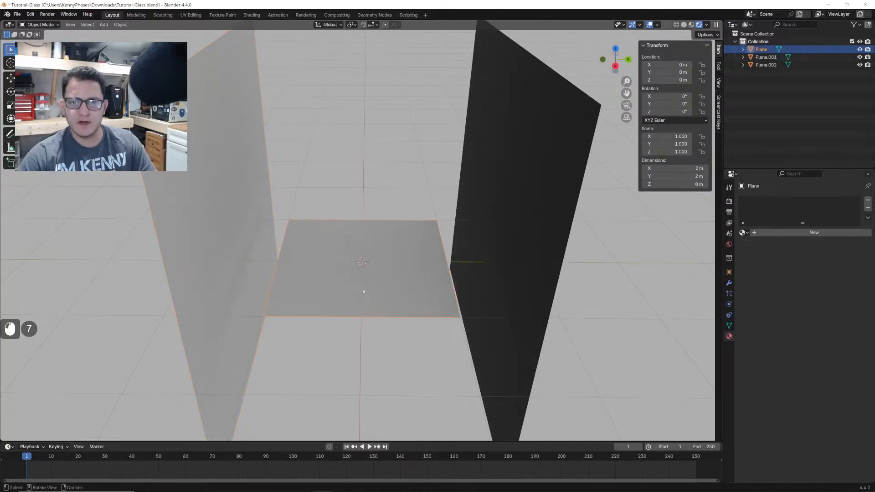
scroll(372, 287, up, 2)
shift+middle_drag(371, 287, 350, 241)
key(s)
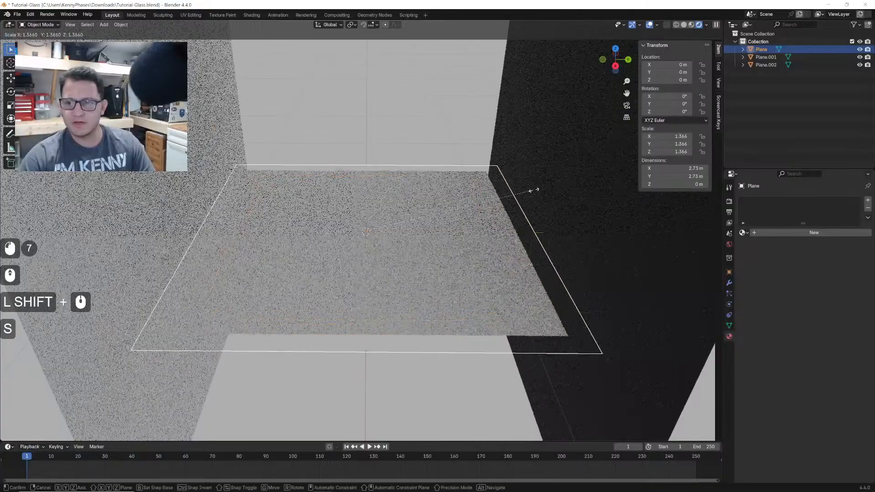
click(551, 186)
- Give the floor plane a new material with a slightly darker light grey base colour and save the file
click(775, 232)
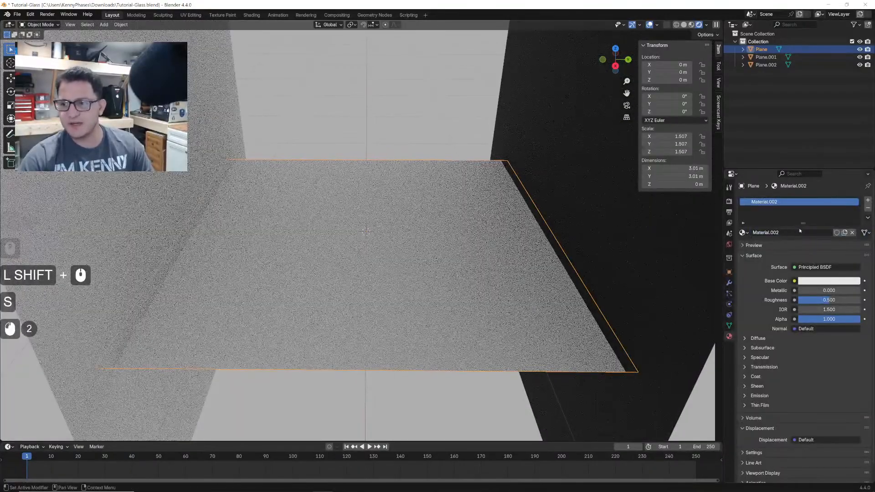
click(829, 281)
drag(856, 158, 856, 166)
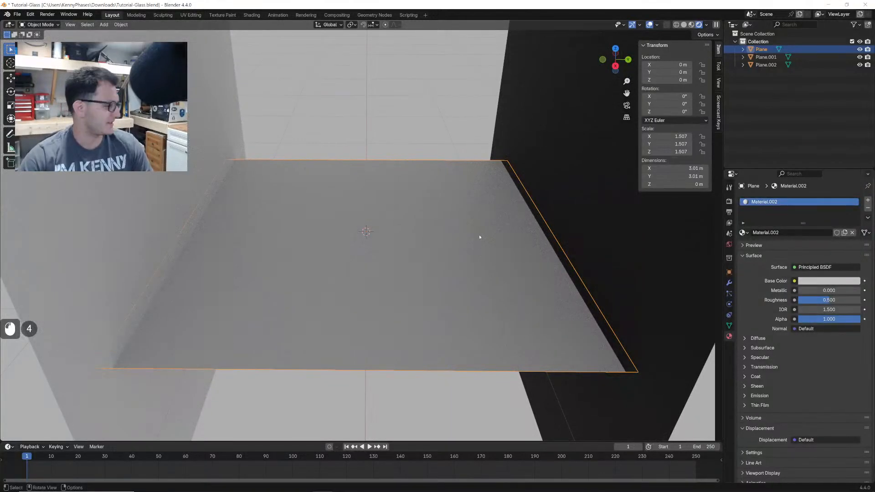
click(368, 130)
key(ctrl+s)
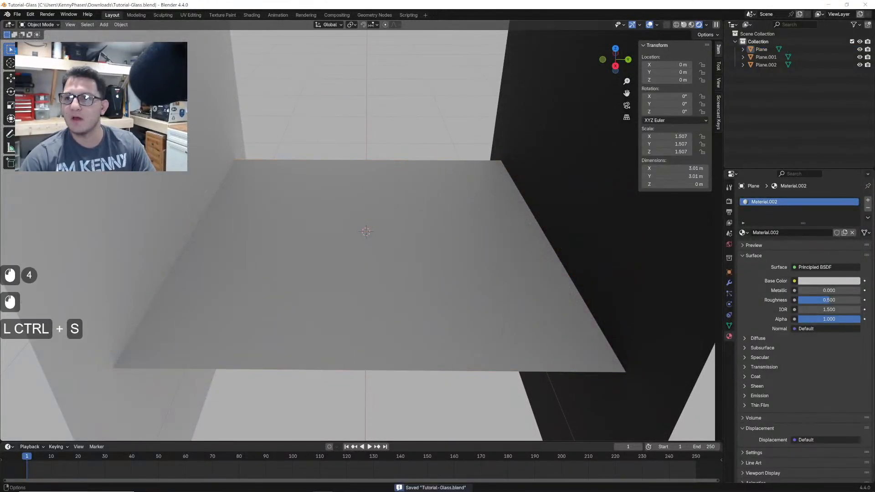
- Return the viewport to solid shading and set its object colouring to random
click(684, 24)
click(446, 178)
scroll(505, 161, down, 2)
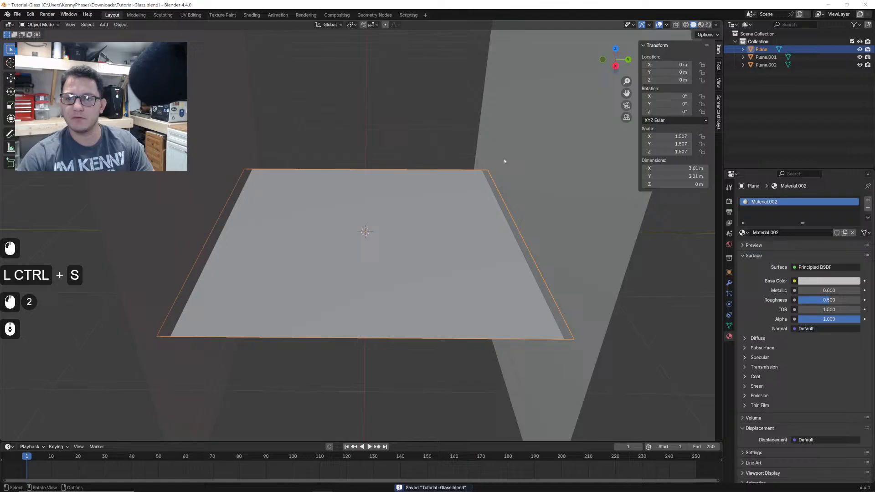
click(717, 25)
click(709, 140)
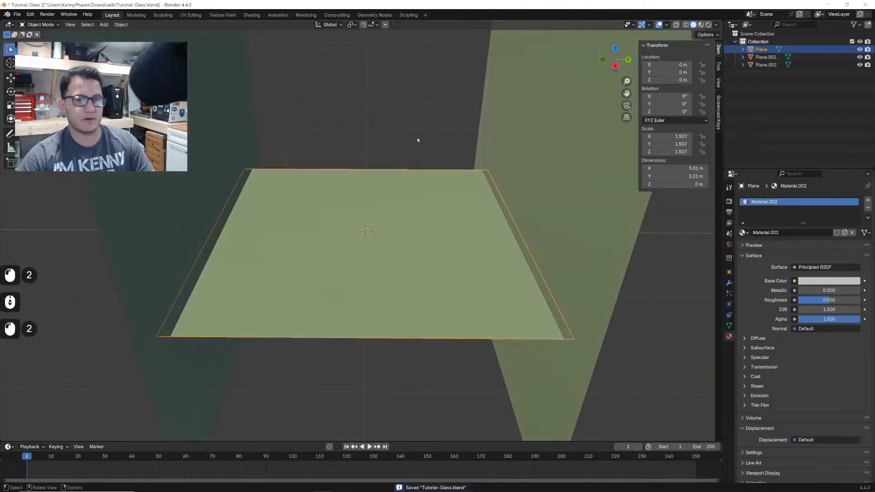
- Duplicate the floor plane and raise the copy about 0.41 m along Z
click(418, 140)
click(414, 209)
key(shift+d)
key(z)
click(410, 202)
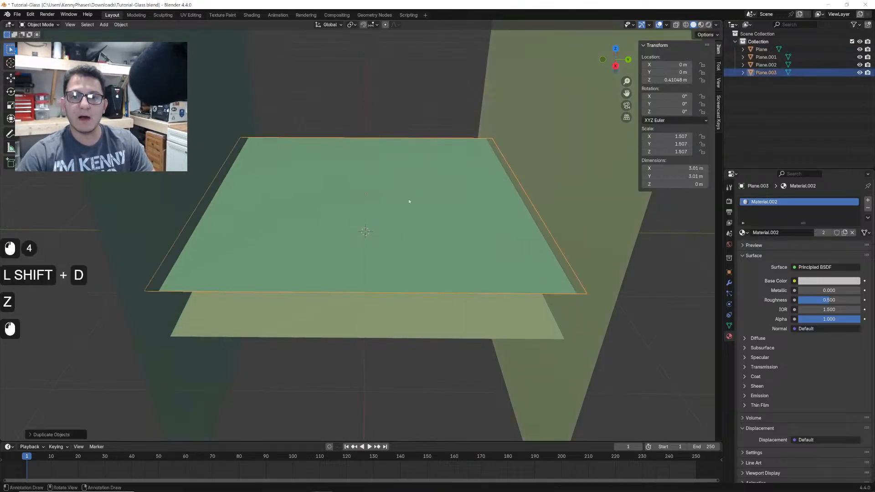
- Scale the raised copy down to about 0.75 m square and save the file
key(s)
click(402, 143)
click(402, 143)
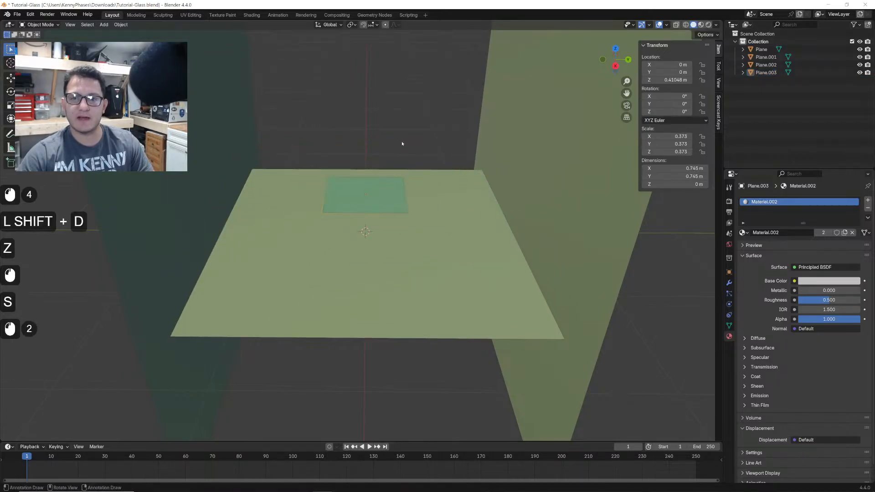
key(ctrl+s)
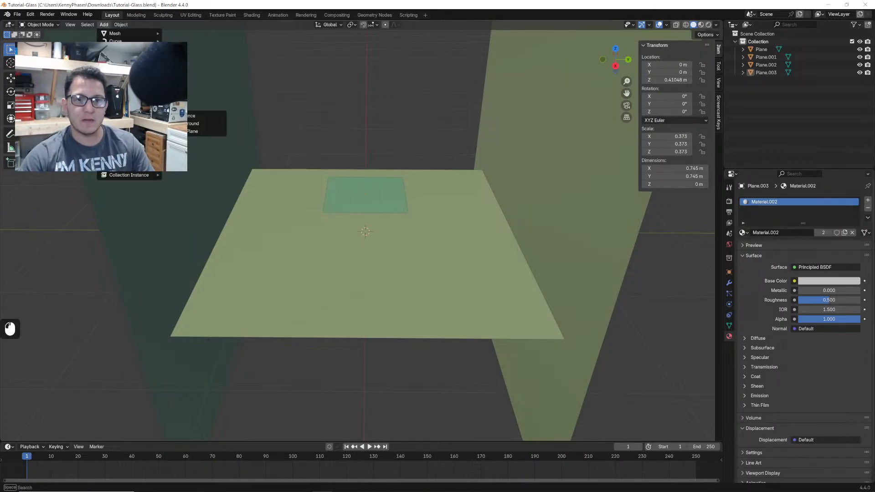
- Import the reference picture import-me.webp from the Downloads folder as an image mesh plane
click(206, 131)
scroll(489, 240, down, 20)
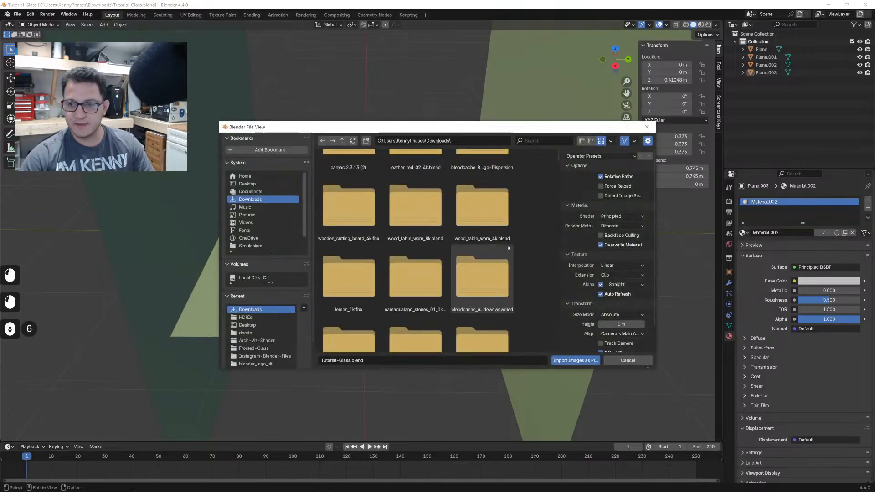
scroll(488, 240, down, 20)
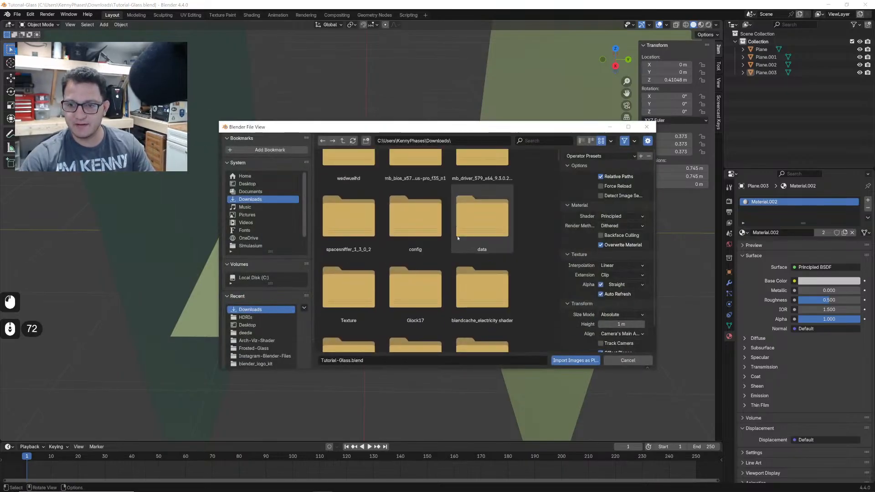
double_click(483, 276)
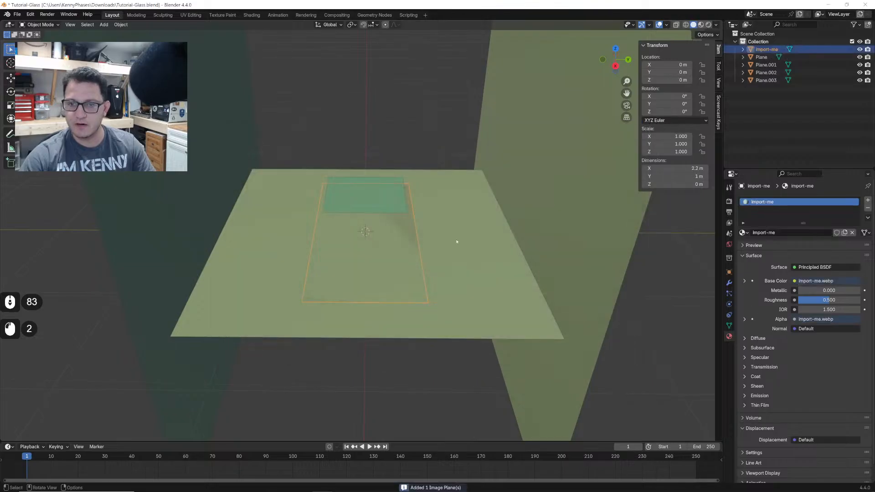
- Raise the reference image plane about 0.11 m above the floor and show the scene in material preview shading
key(g)
key(z)
click(499, 138)
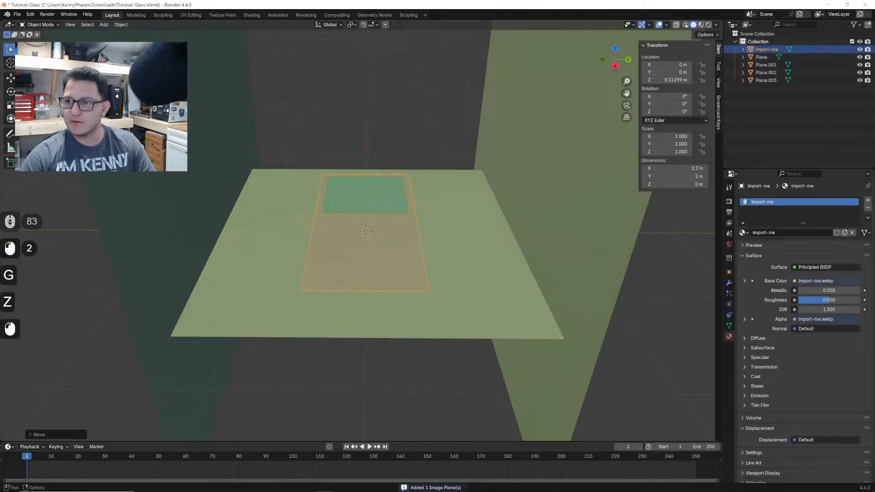
click(701, 25)
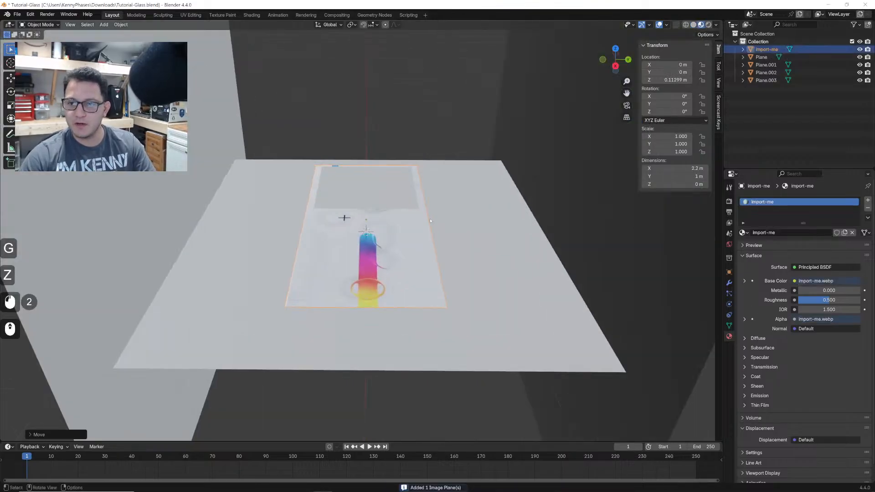
click(615, 48)
key(r)
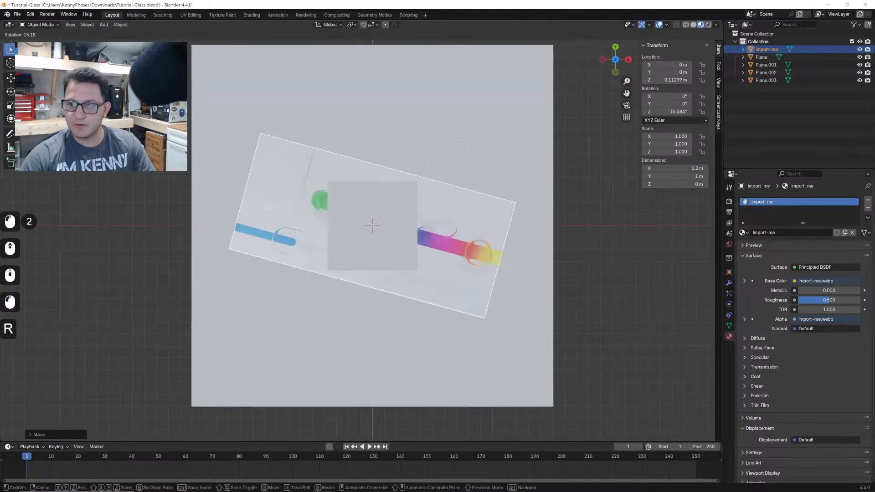
key(ctrl)
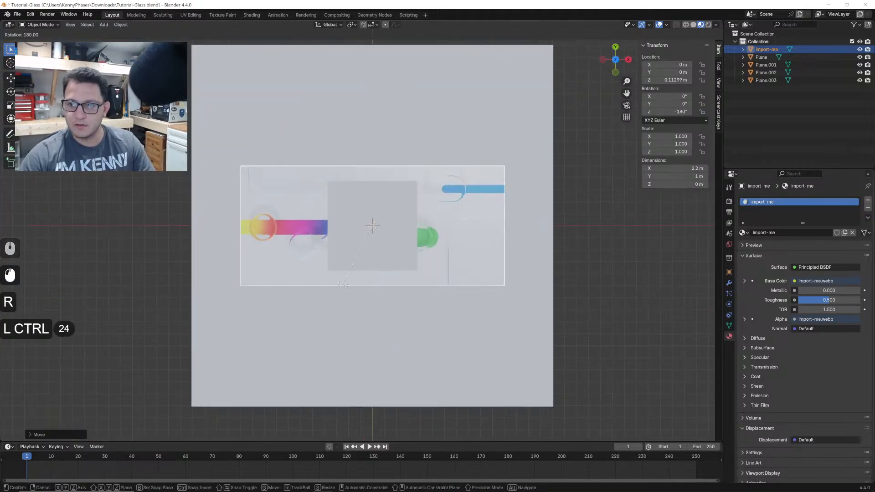
click(408, 161)
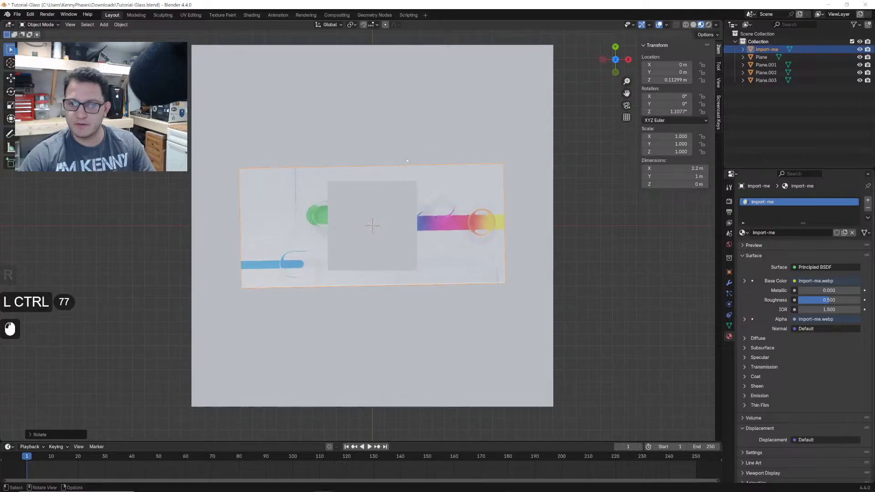
key(ctrl+z)
- Select the dark and light walls and rotate them together 90° about the vertical axis in top view
middle_drag(396, 186, 384, 195)
click(615, 61)
scroll(474, 122, down, 5)
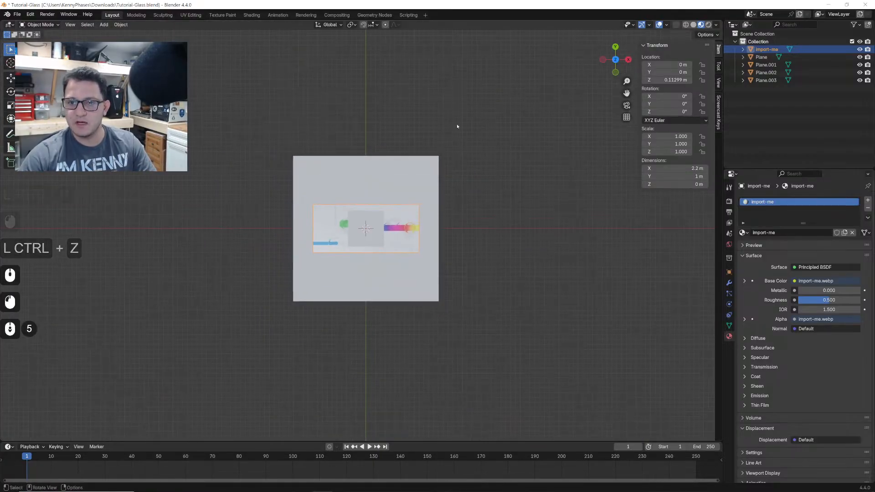
middle_drag(442, 157, 452, 129)
click(430, 138)
shift+click(449, 223)
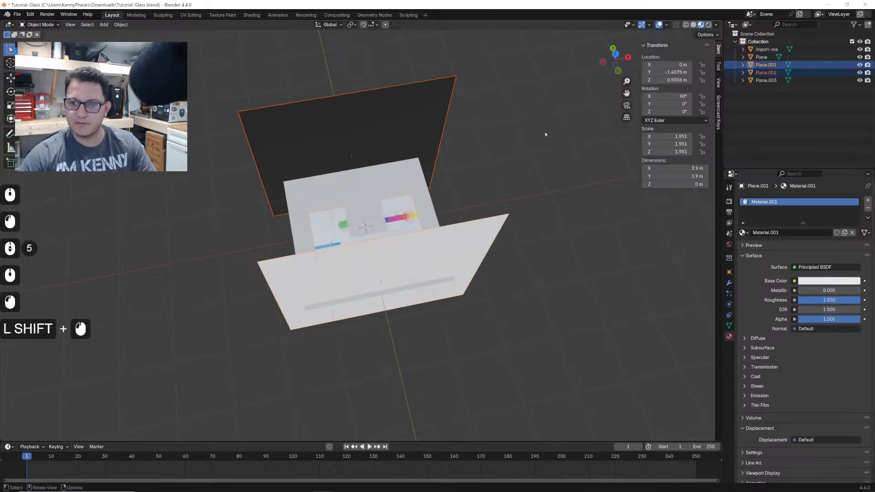
click(617, 54)
key(r)
ctrl+click(457, 146)
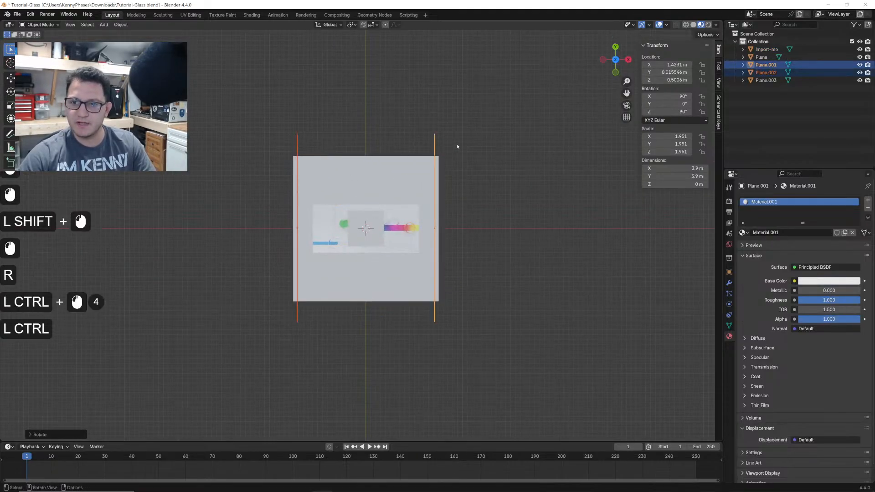
- Scale both walls up together by a factor of about 1.2, to about 4.68 m each, spreading them beyond the floor
key(s)
click(488, 133)
middle_drag(488, 133, 429, 198)
scroll(429, 198, up, 4)
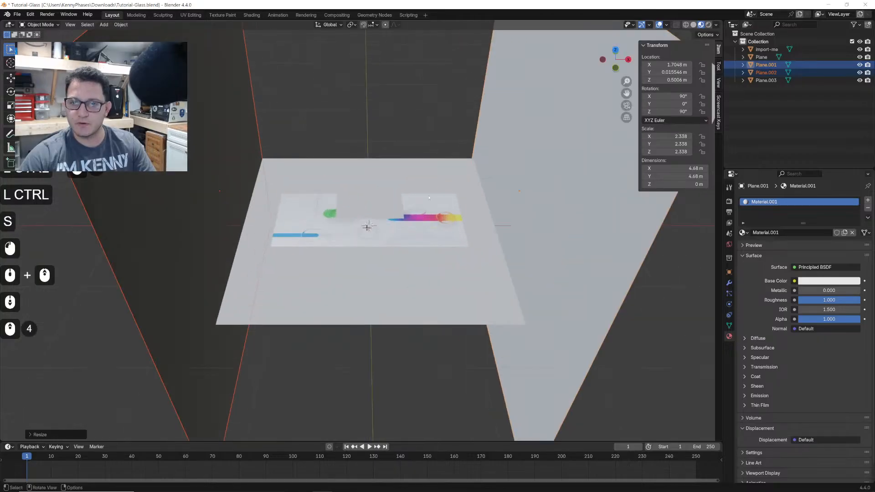
- Rotate both walls together 180° in top view so the dark and light walls swap sides
click(616, 49)
scroll(496, 178, down, 3)
key(r)
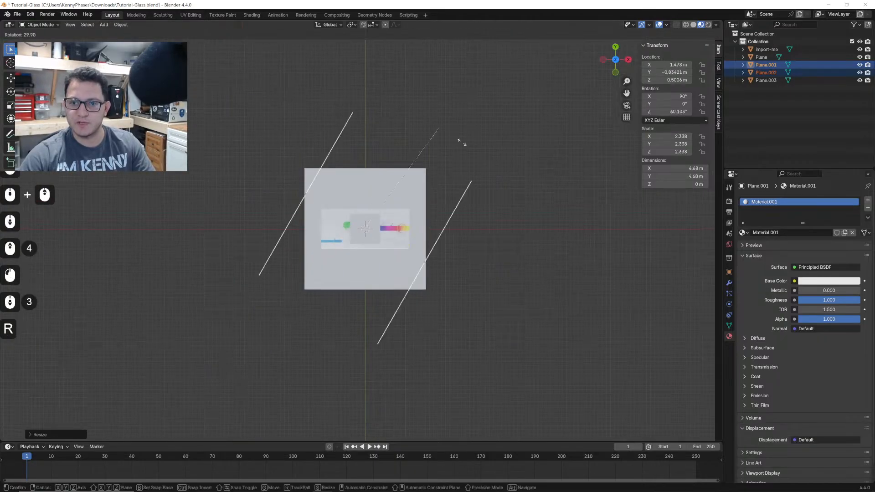
ctrl+click(356, 310)
middle_drag(356, 310, 415, 205)
scroll(446, 192, up, 2)
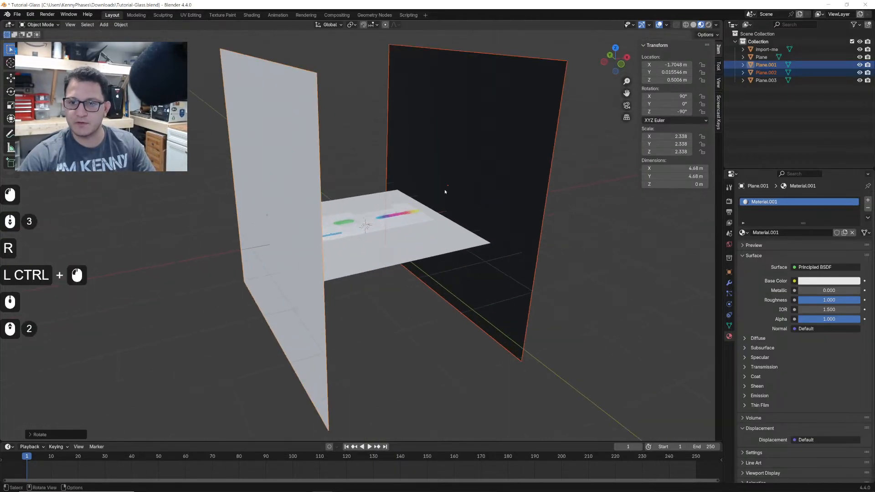
- Shrink the small raised plane to about 0.31 m square and move it over the green toggle in the reference image
click(364, 134)
middle_drag(364, 134, 384, 206)
scroll(379, 178, up, 4)
click(384, 206)
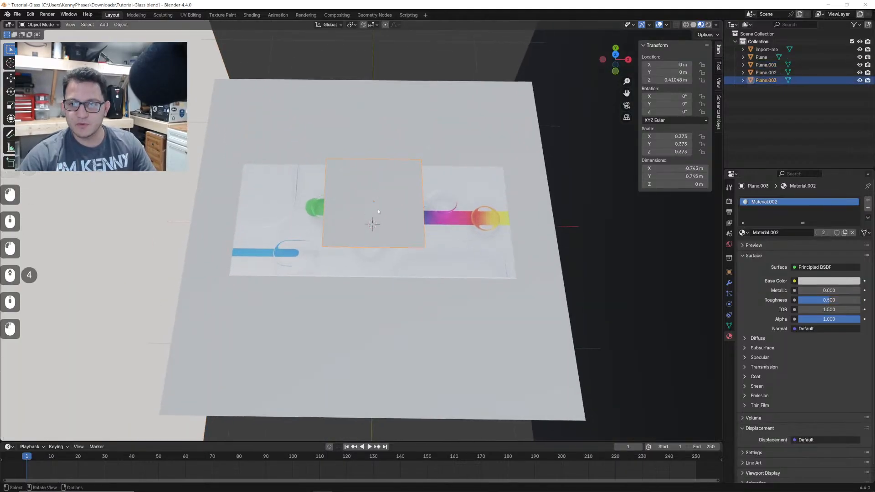
click(615, 54)
scroll(502, 137, up, 5)
shift+middle_drag(534, 150, 549, 160)
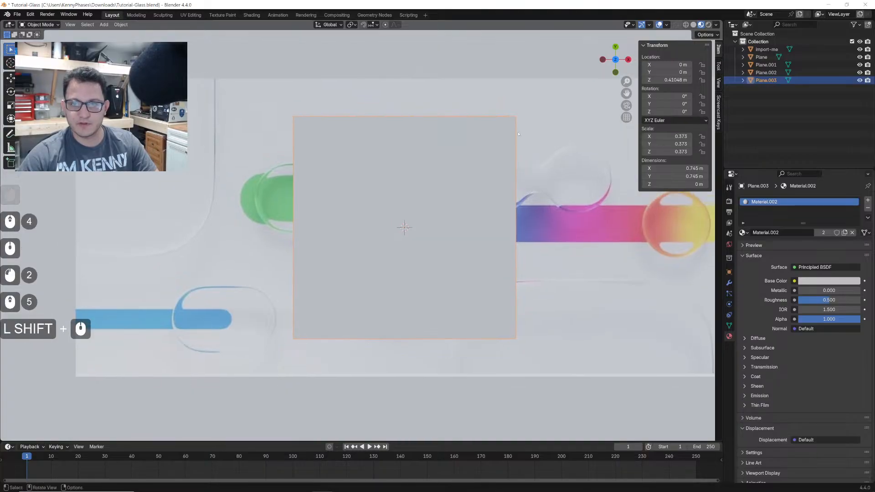
key(s)
click(465, 198)
key(g)
click(357, 184)
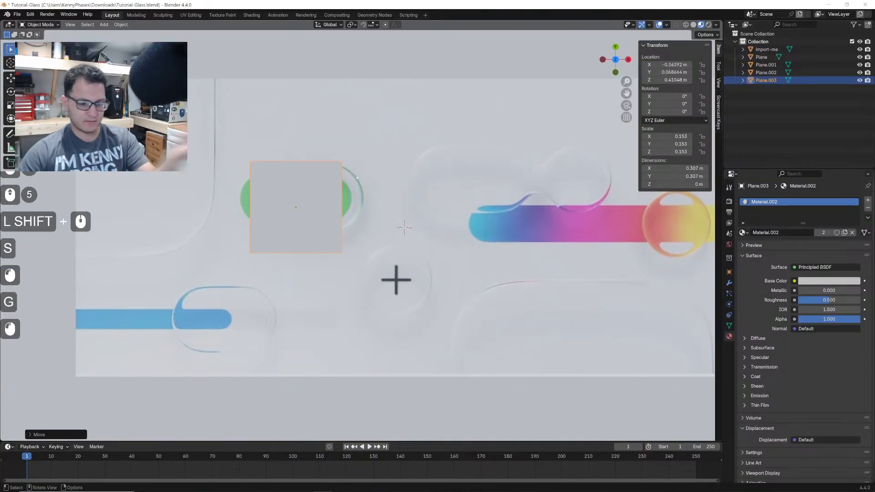
- Resize the small plane to about 0.17 m square and place it over the green toggle, matching the toggle's height
scroll(357, 167, up, 4)
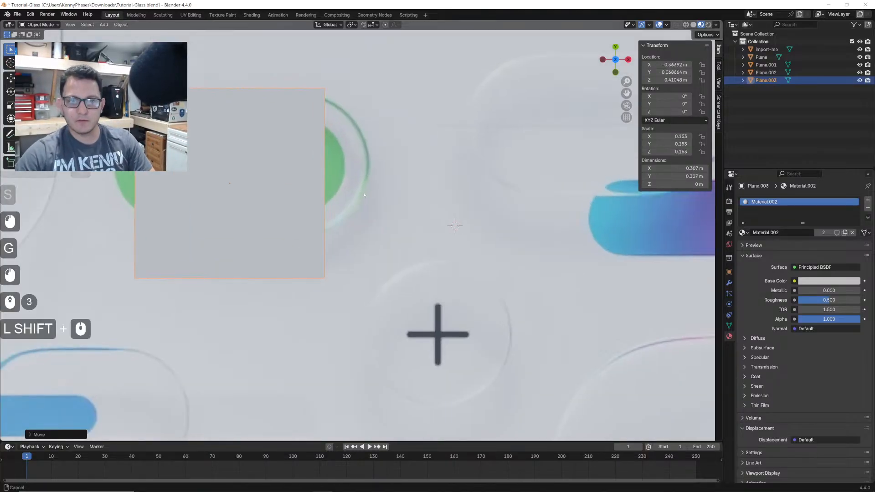
shift+middle_drag(392, 57, 512, 103)
scroll(512, 102, up, 2)
key(s)
click(437, 175)
key(g)
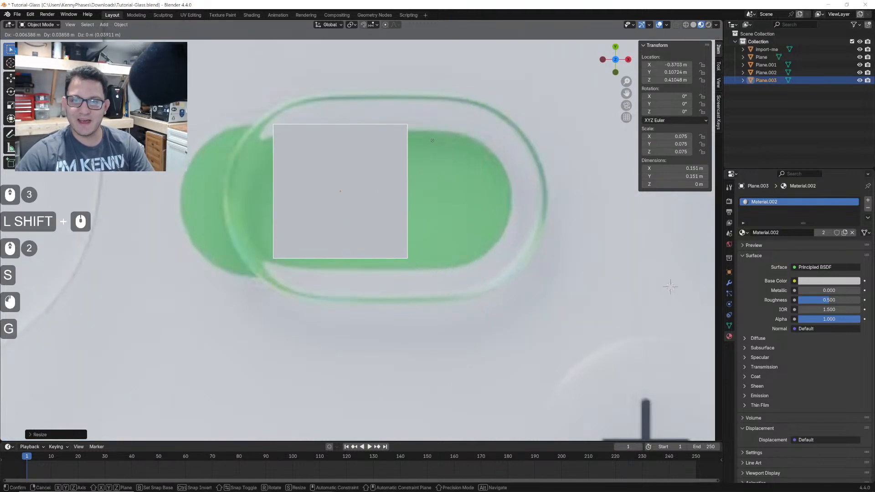
click(371, 150)
key(s)
click(383, 139)
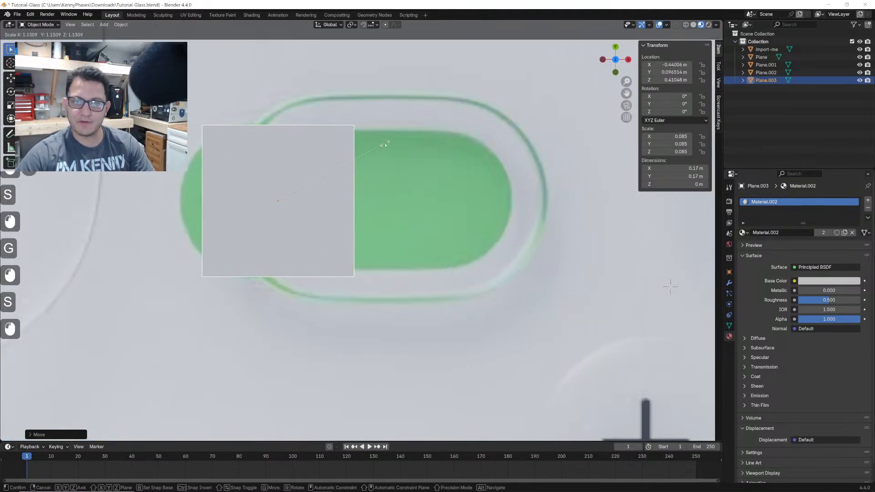
key(g)
click(407, 142)
scroll(298, 225, down, 3)
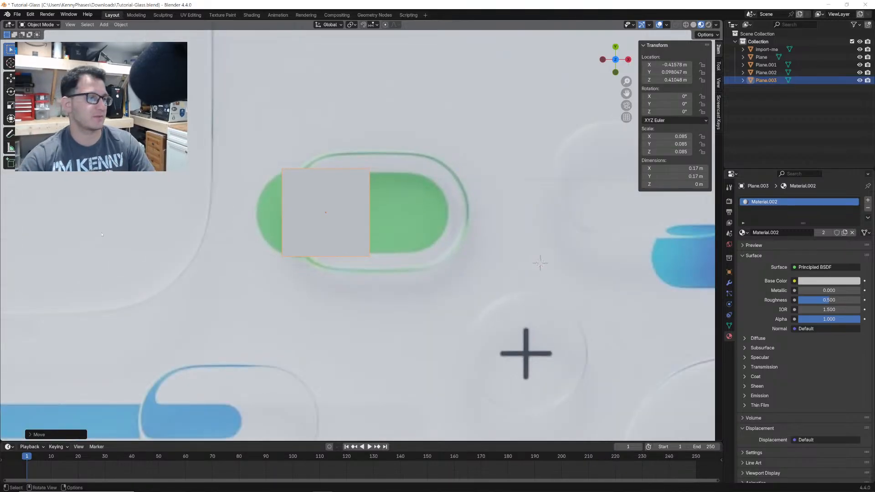
- In Edit Mode, stretch the small plane's mesh along X and shift it along the green toggle
scroll(255, 255, up, 3)
shift+middle_drag(282, 238, 294, 263)
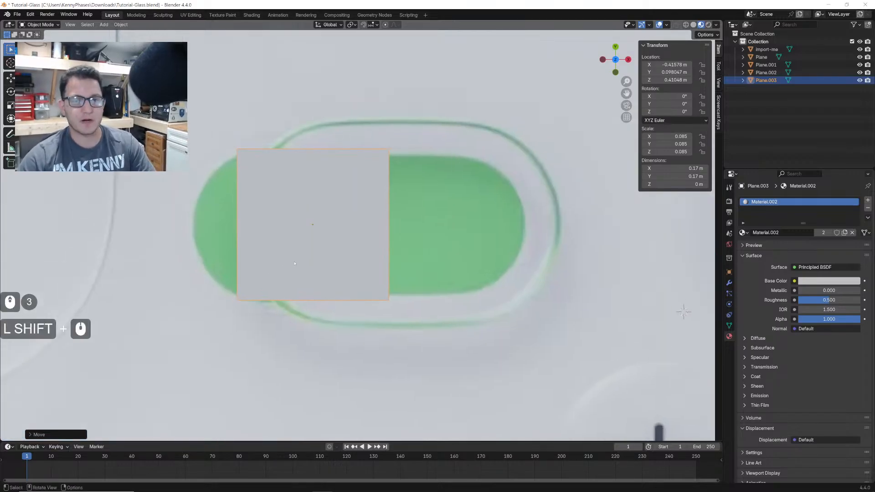
key(Tab)
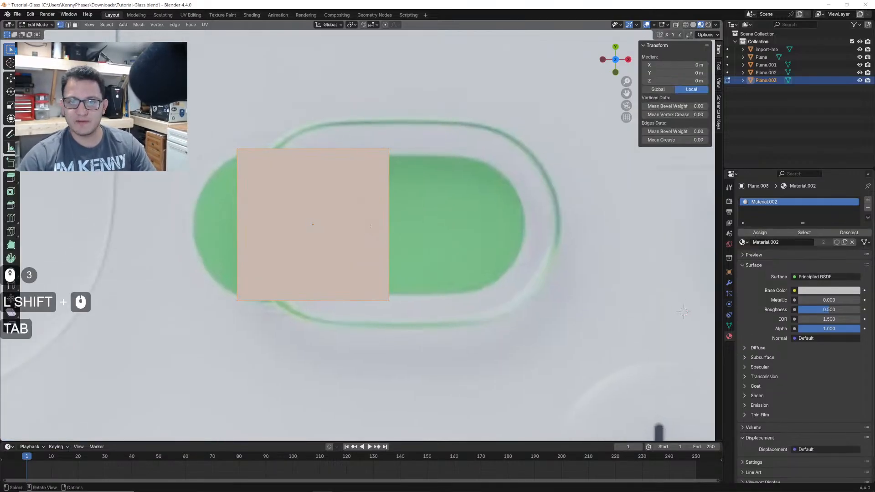
key(s)
key(x)
click(446, 224)
key(g)
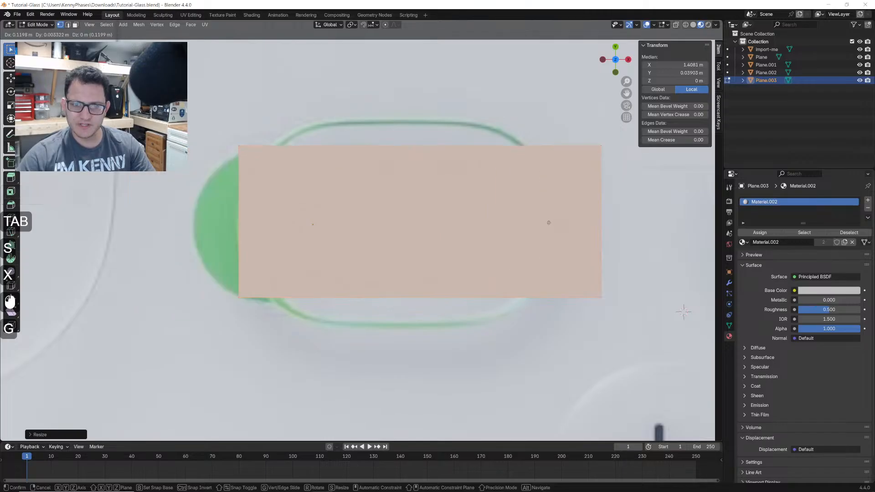
click(507, 224)
- Refine the mesh's X scale and position to span the whole green toggle, about 0.37 m long, and return to Object Mode
key(s)
key(x)
click(516, 227)
key(g)
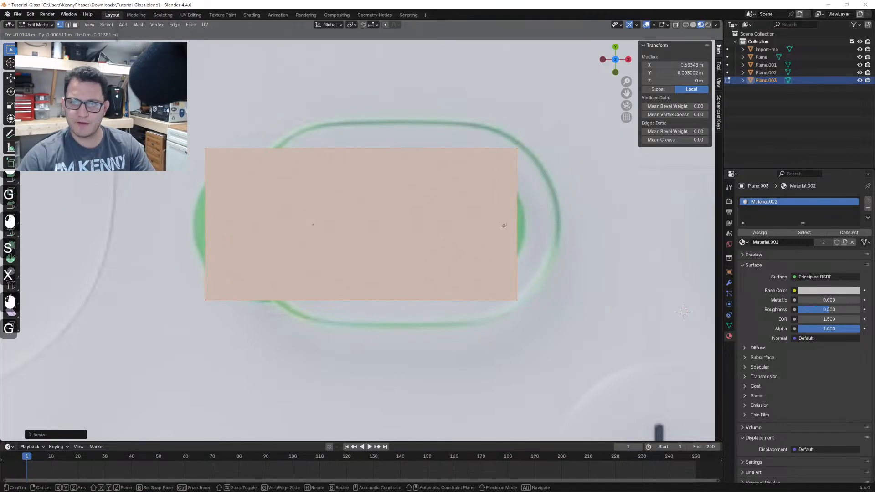
click(504, 225)
key(s)
key(x)
click(512, 225)
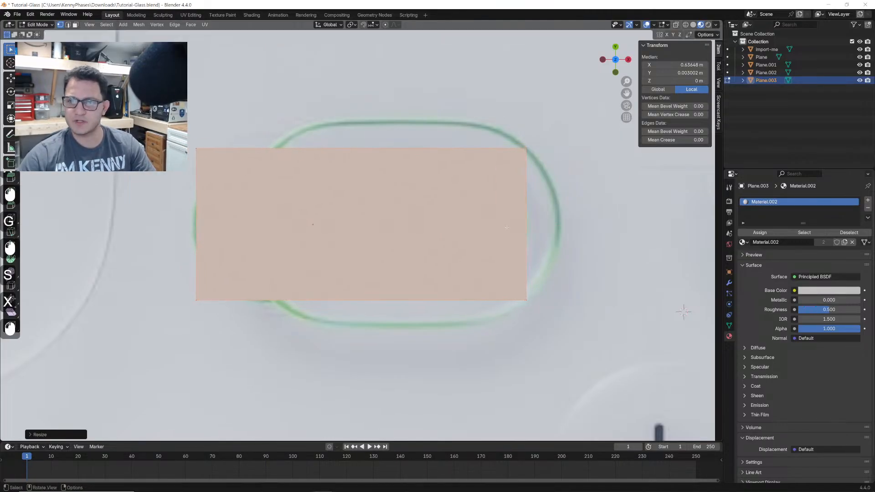
key(Tab)
- Add a Bevel modifier to the stretched plane, affecting vertices, with an amount of 1 m
click(729, 282)
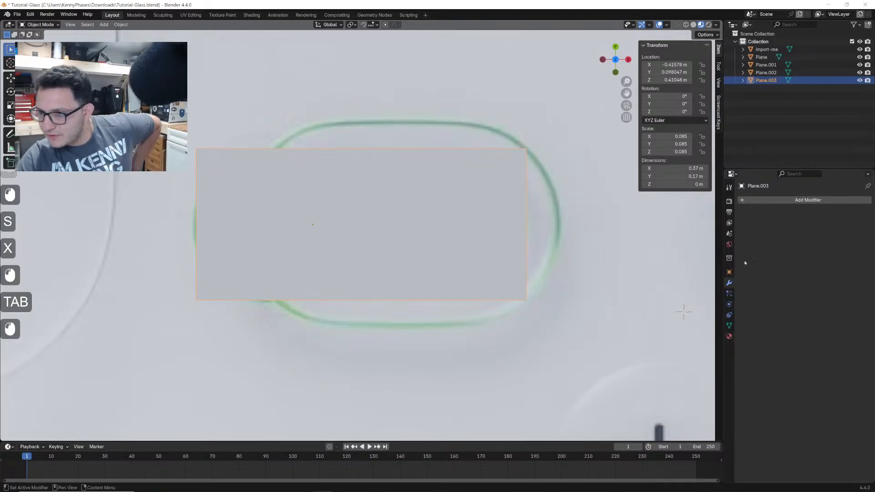
click(766, 200)
mouse_move(758, 225)
click(797, 234)
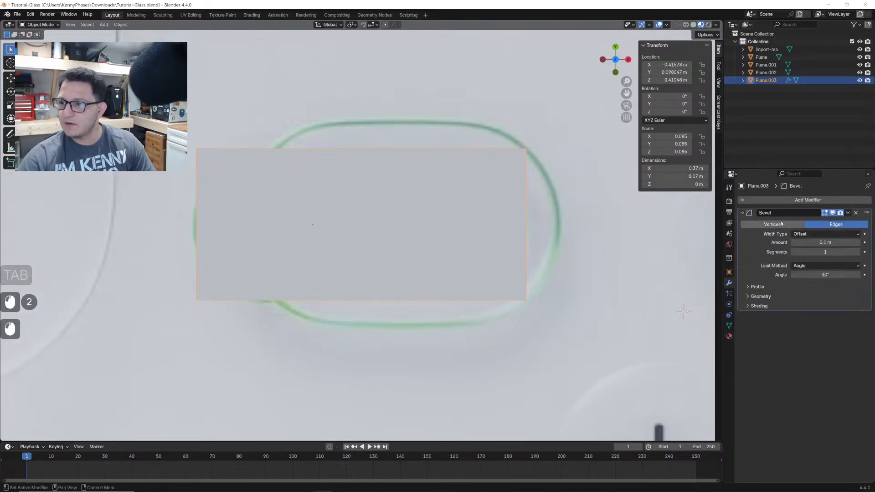
drag(823, 243, 853, 252)
double_click(822, 245)
text(1)
click(785, 257)
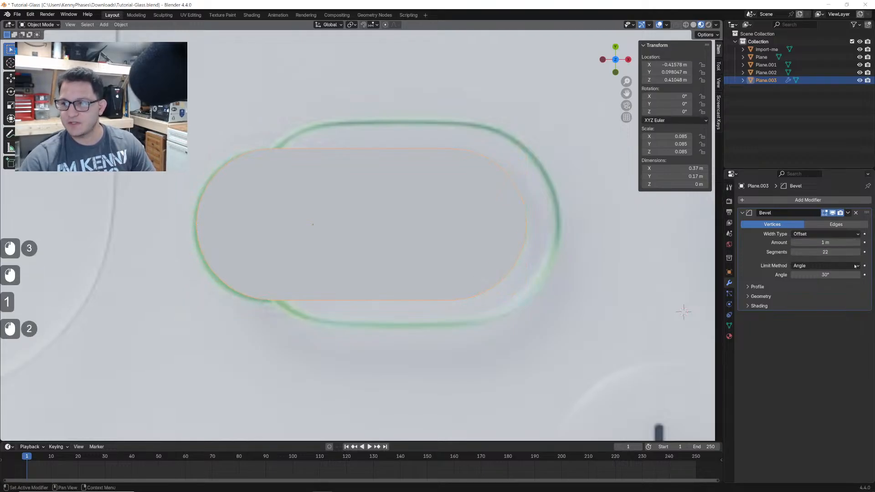
- Set the bevel to 20 segments and move the rounded plane to about X -0.379 m, Y 0.121 m, over the toggle's glass outline
double_click(834, 253)
text(20)
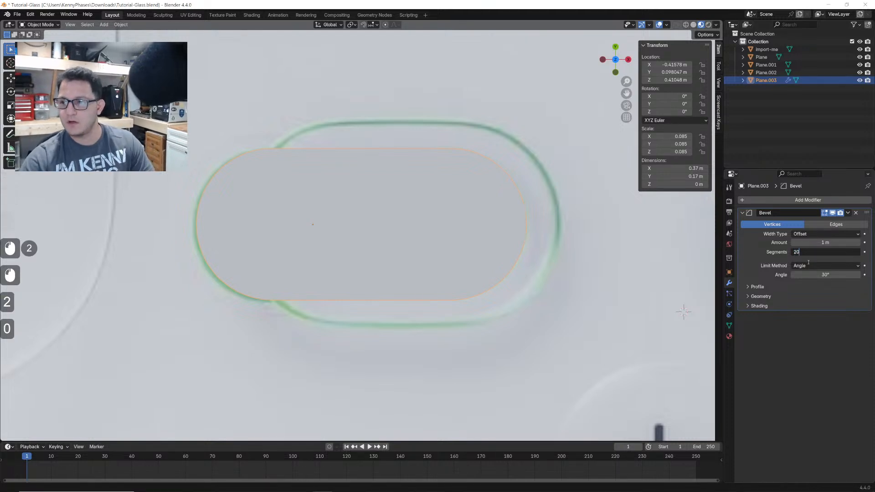
key(Return)
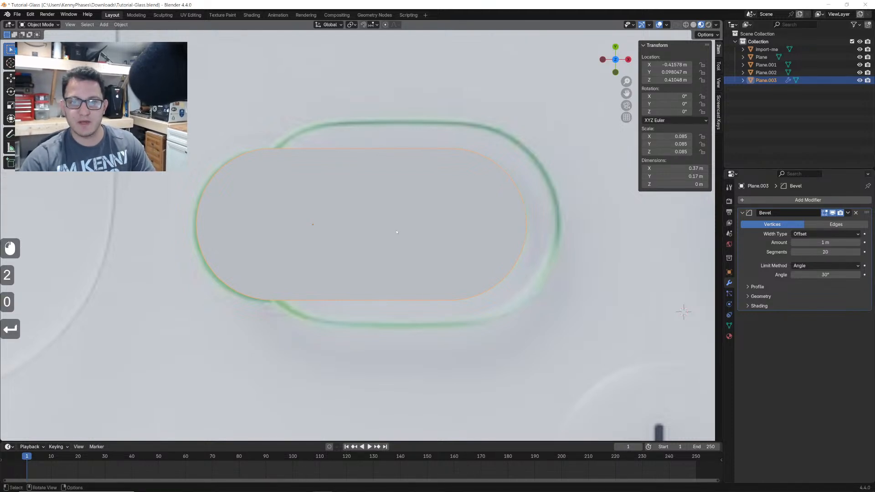
key(g)
click(440, 204)
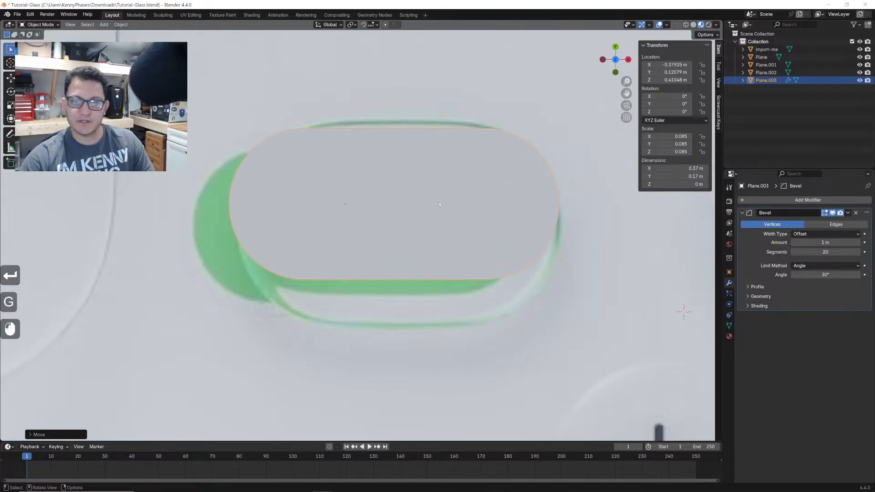
- Undo the last move, duplicate the rounded plane, and place the copy just below it at about X -0.415 m, Y -0.126 m
key(ctrl+z)
scroll(438, 210, down, 2)
shift+middle_drag(434, 226, 436, 141)
key(shift+d)
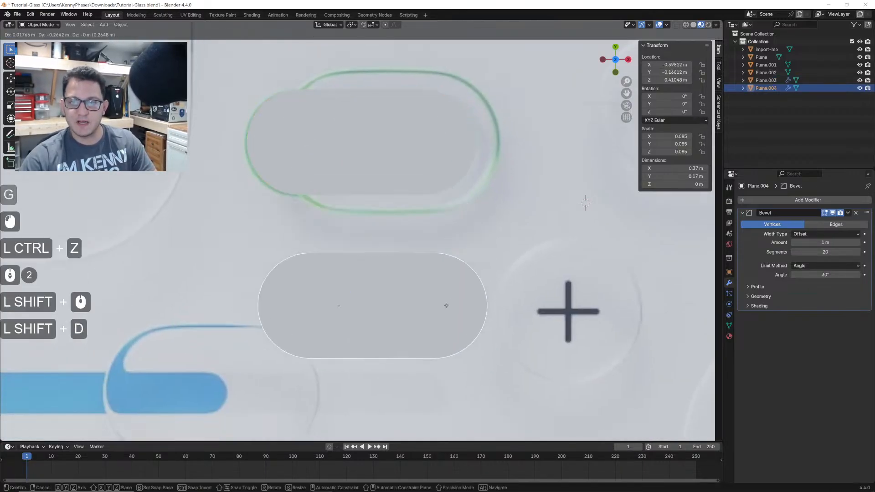
click(446, 306)
- Try narrowing the copy's mesh along X into a circle in Edit Mode, and undo the scaling
key(Tab)
middle_drag(446, 305, 460, 285)
key(s)
key(x)
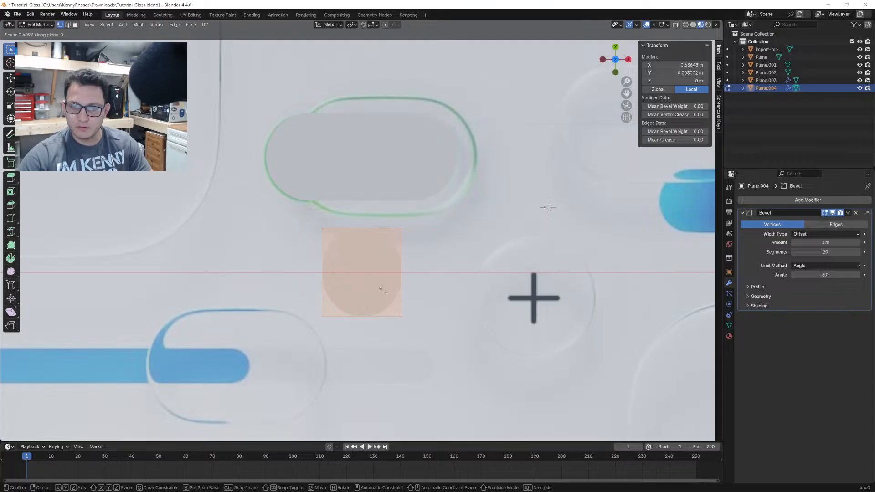
click(388, 290)
key(Tab)
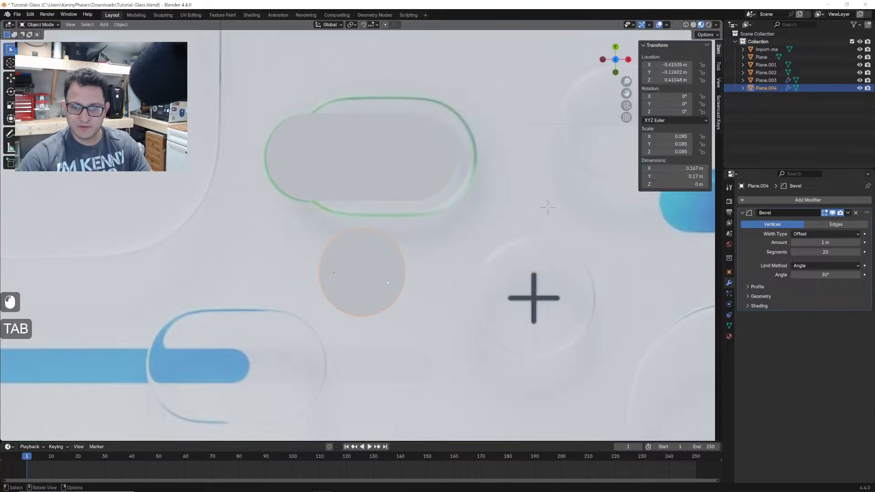
key(ctrl+z)
key(ctrl+z)
key(Tab)
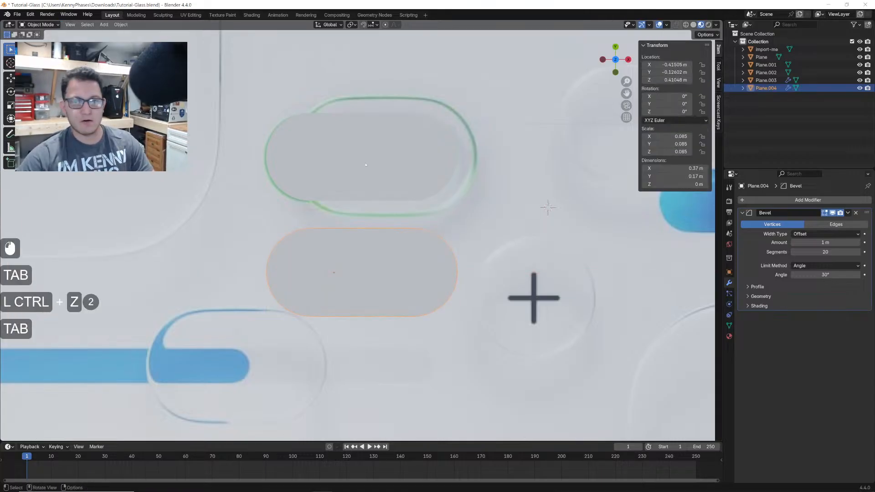
- Move the original rounded plane off the green toggle to about X -0.487 m, Y -0.024 m, with its material settings open
click(368, 161)
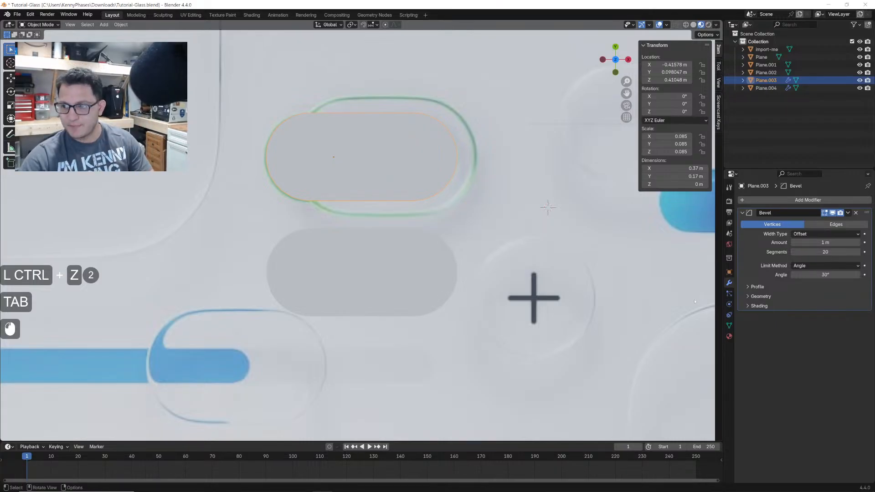
click(730, 337)
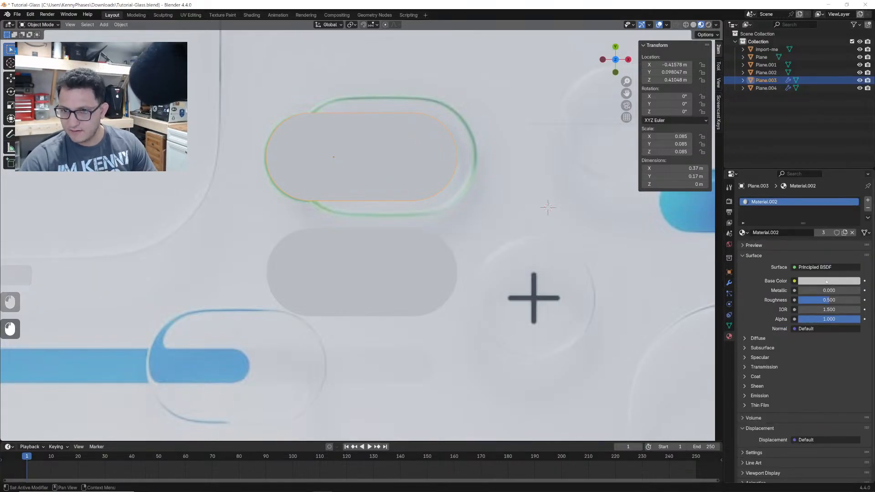
click(383, 147)
key(g)
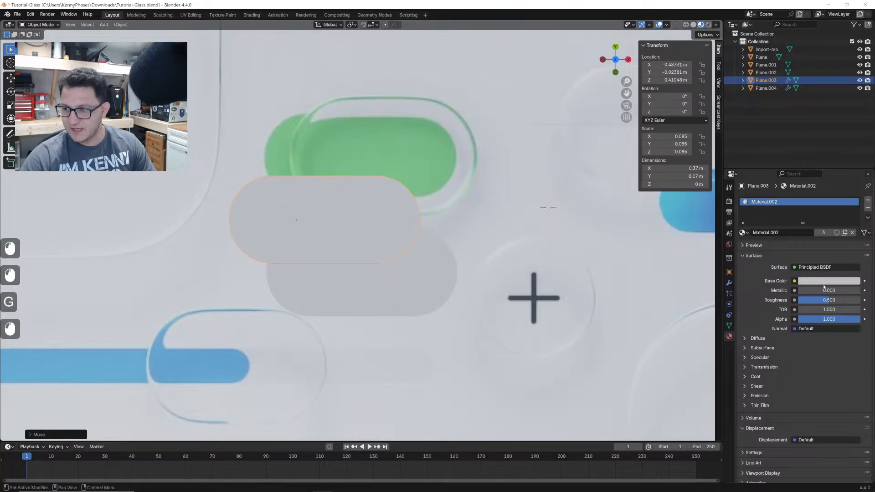
click(823, 283)
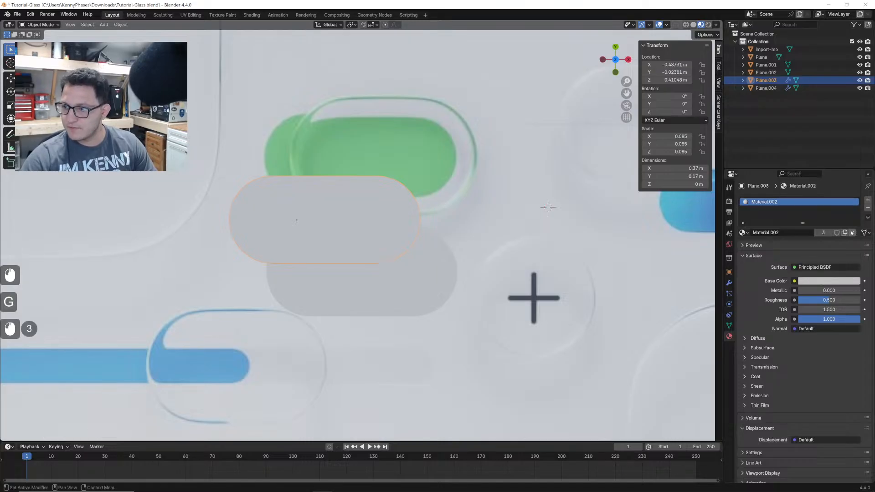
- Make the plane's material single-user, sample the reference toggle's green as its base color, and make the green darker and more saturated
click(845, 233)
click(835, 283)
click(854, 270)
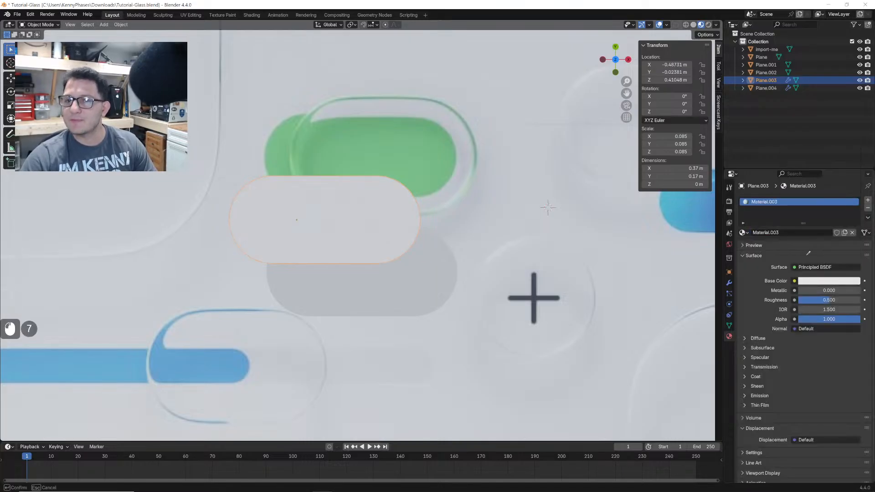
click(281, 146)
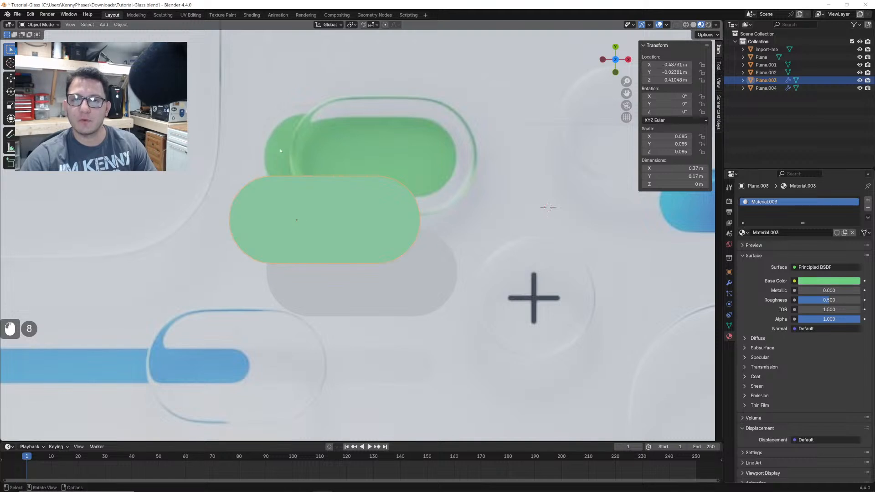
click(853, 282)
drag(855, 164, 855, 170)
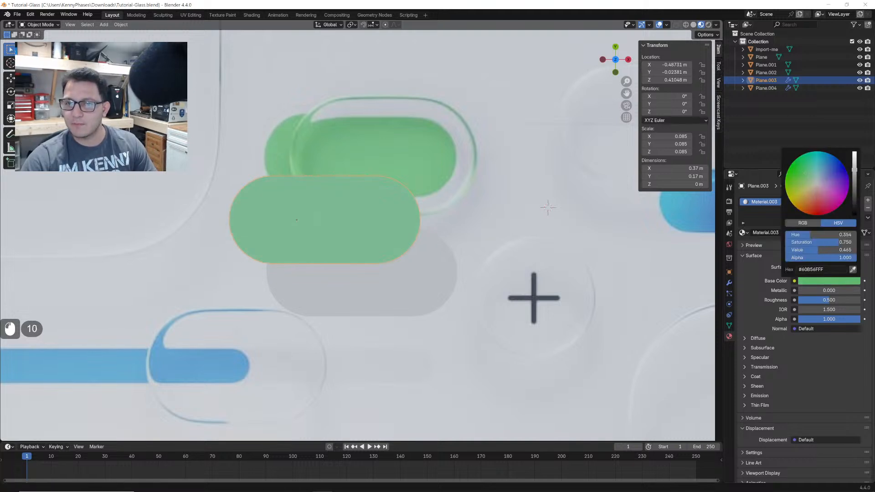
click(800, 181)
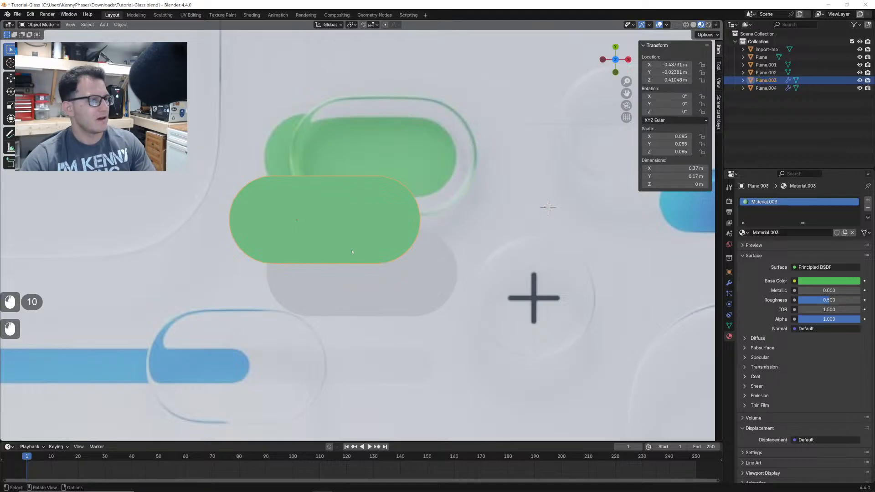
- Move the green plane back over the reference toggle, at about X -0.419 m, Y 0.098 m
key(g)
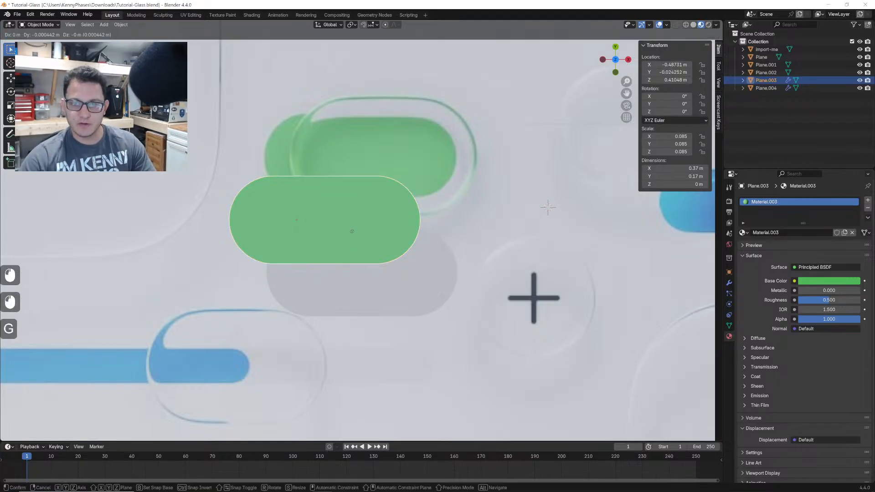
click(384, 165)
scroll(422, 187, down, 3)
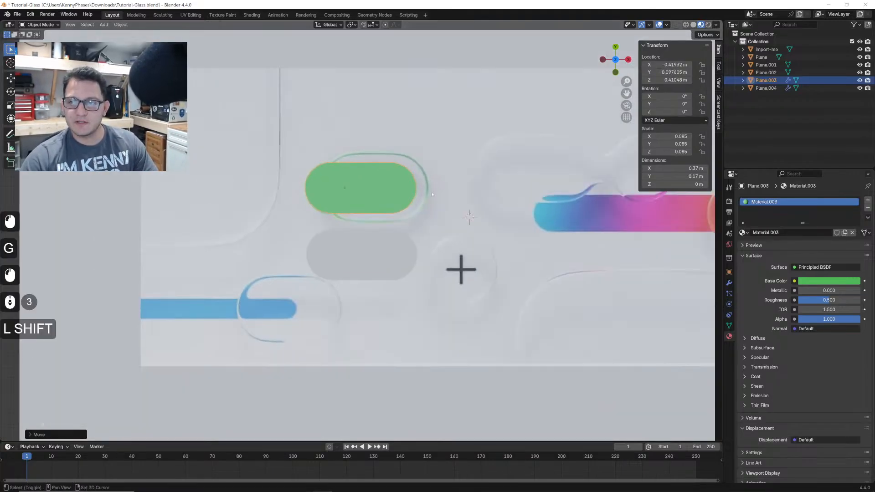
shift+scroll(421, 187, down, 9)
scroll(422, 187, up, 2)
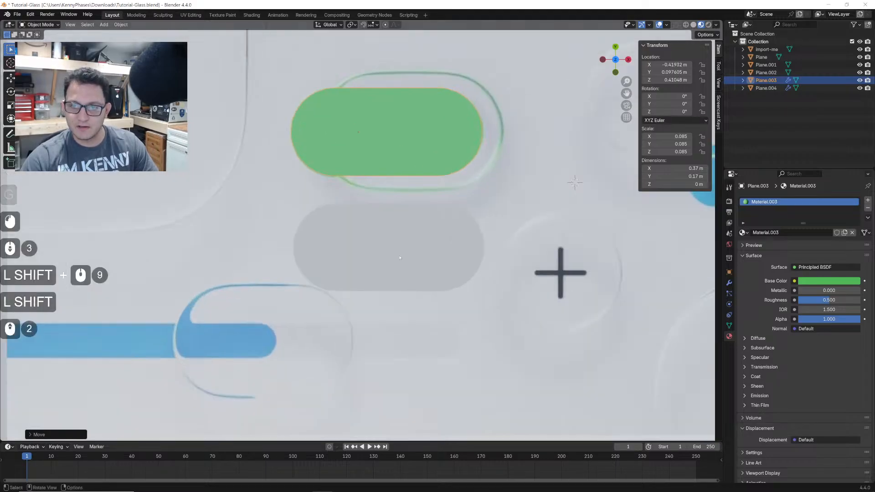
- Move the grey rounded copy onto the blue slider, at about X -0.808 m, Y -0.319 m
click(411, 240)
key(g)
click(208, 335)
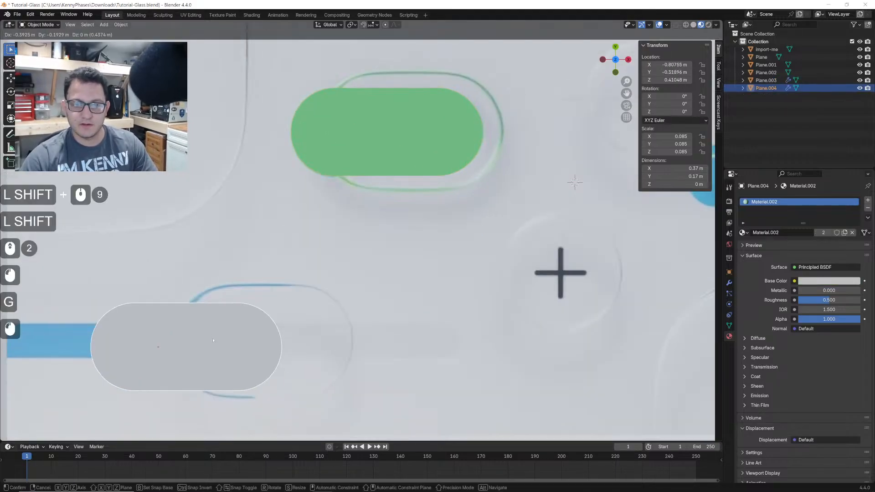
shift+middle_drag(242, 316, 383, 229)
- In Edit Mode, scale the copy's mesh down to the blue bar's thickness, about 0.069 m, and shift it along the bar
key(Tab)
key(s)
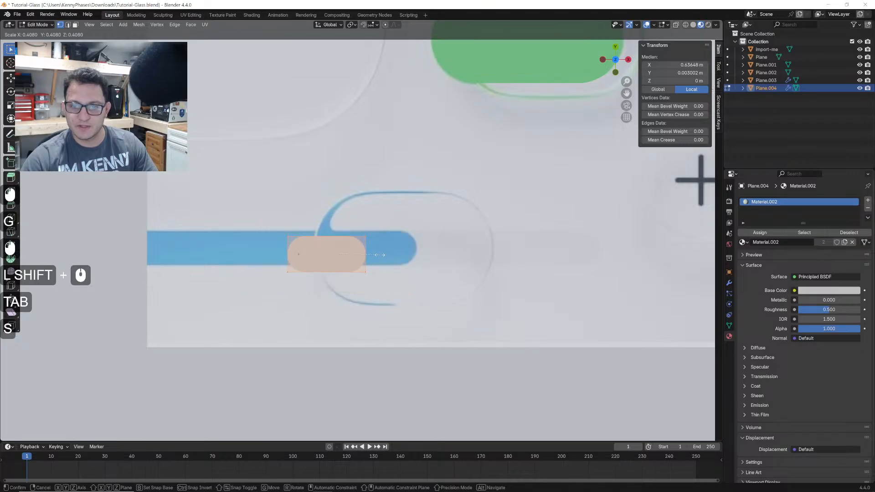
click(392, 248)
key(g)
click(274, 248)
- Stretch the mesh along X to about 0.646 m, align its rounded end with the blue bar's end, and return to Object Mode
key(s)
key(x)
click(445, 248)
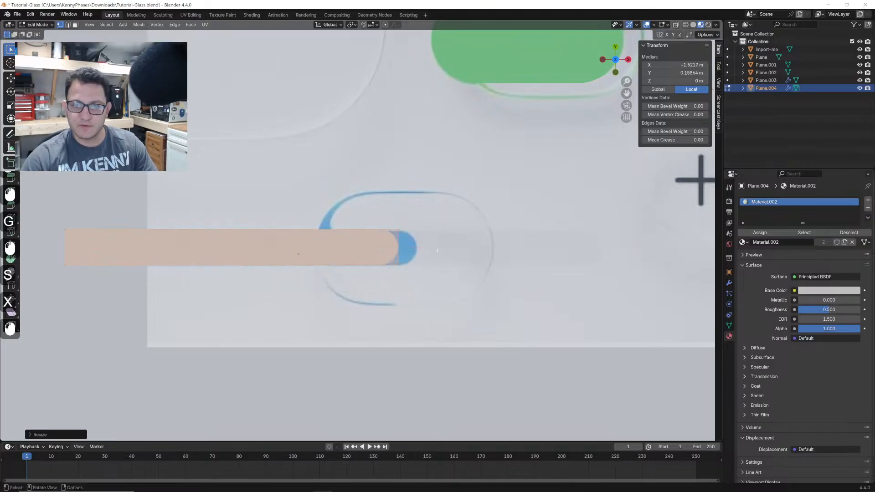
key(g)
click(457, 250)
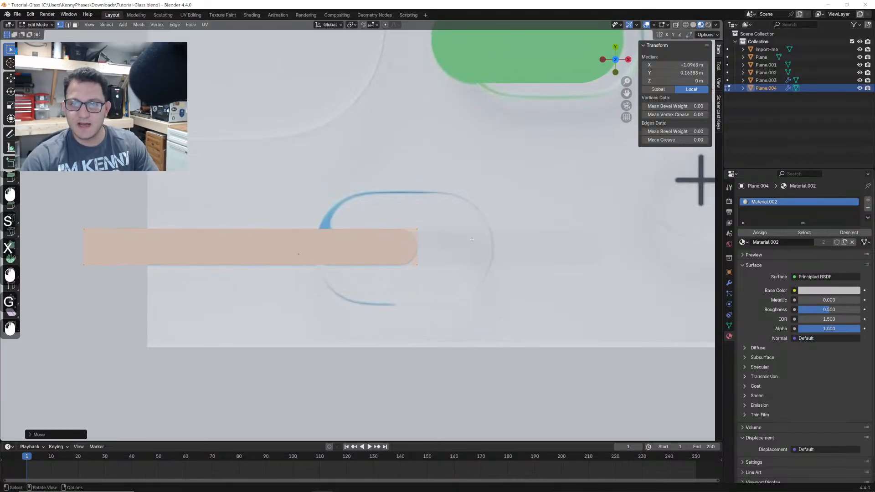
scroll(472, 240, up, 2)
shift+middle_drag(472, 239, 284, 212)
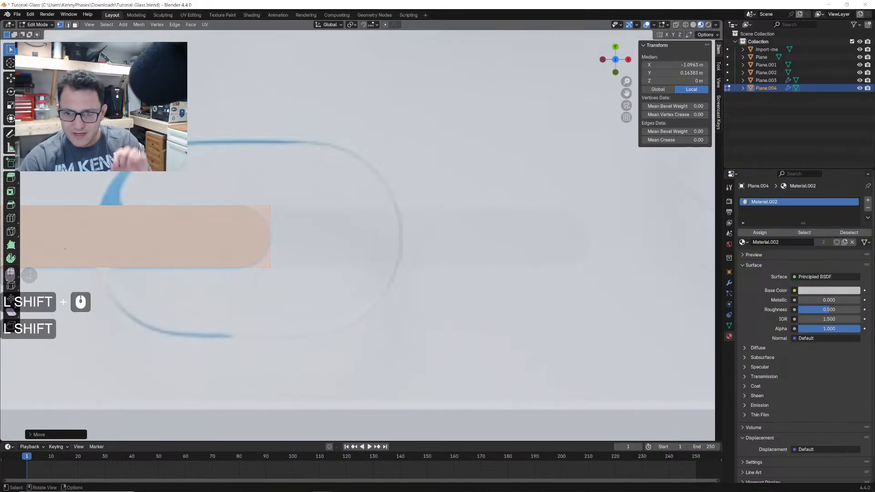
key(Tab)
- Duplicate the bar along X to about X -0.441 m and lower the copy to about Z 0.394 m
middle_drag(545, 229, 301, 244)
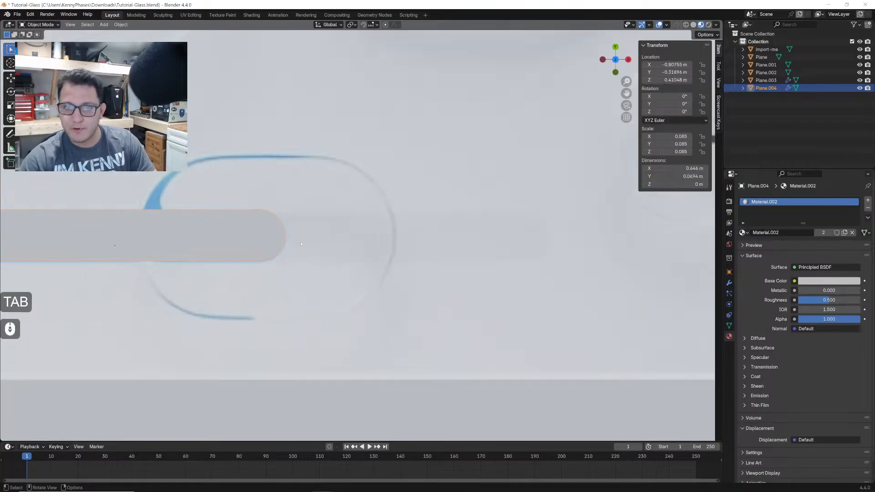
key(shift+d)
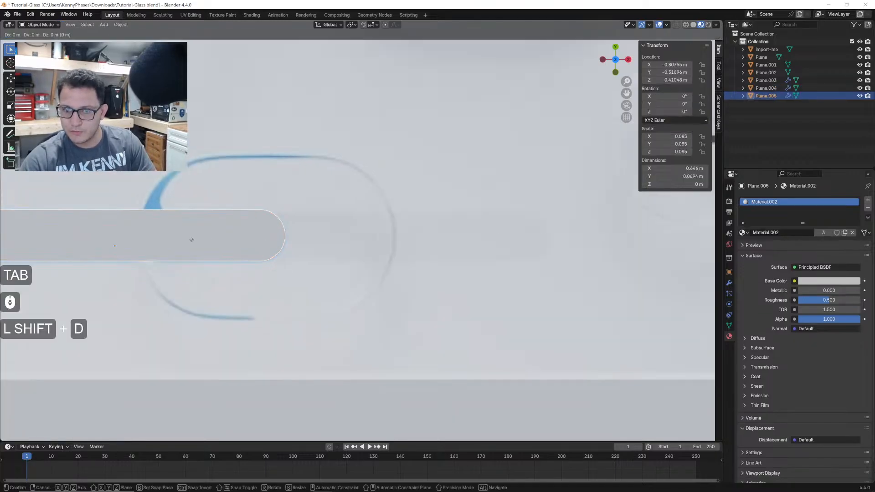
key(x)
click(463, 248)
middle_drag(307, 227, 303, 201)
scroll(319, 214, down, 4)
key(g)
key(z)
click(335, 199)
- Give the upper slider bar a single-user material and sample the reference slider's blue as its base color
click(256, 187)
shift+middle_drag(303, 201, 315, 208)
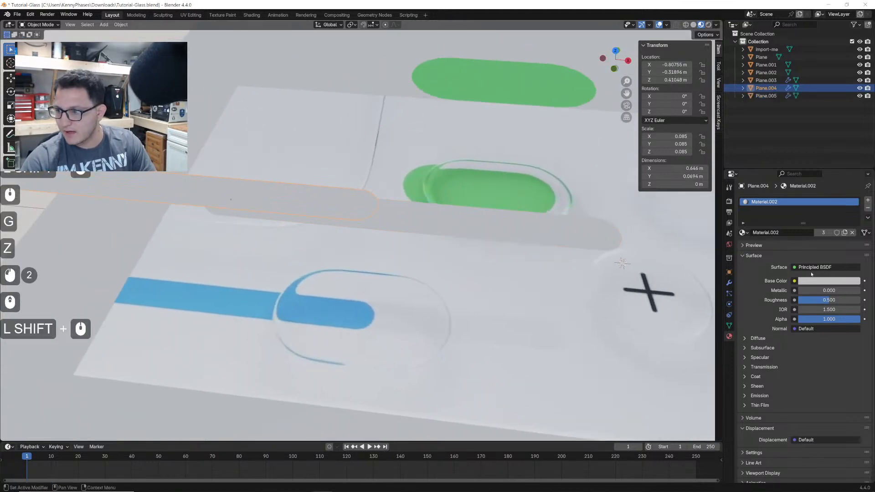
click(824, 233)
click(840, 282)
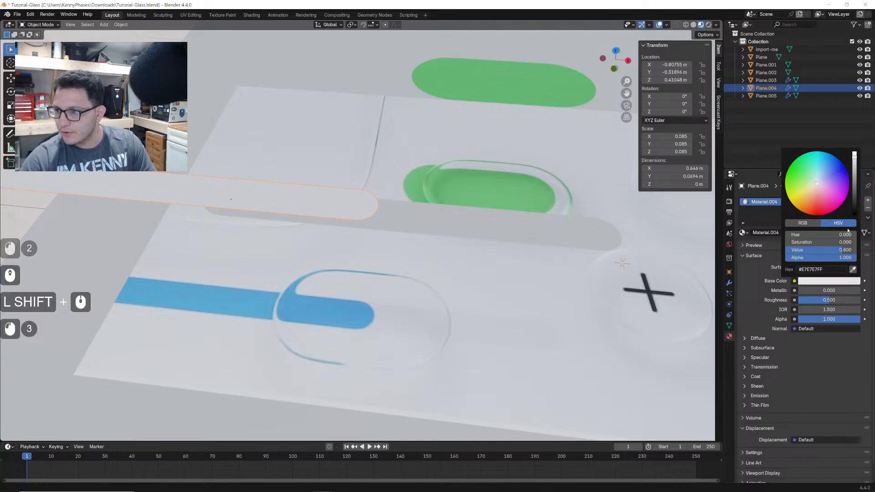
click(853, 269)
click(219, 297)
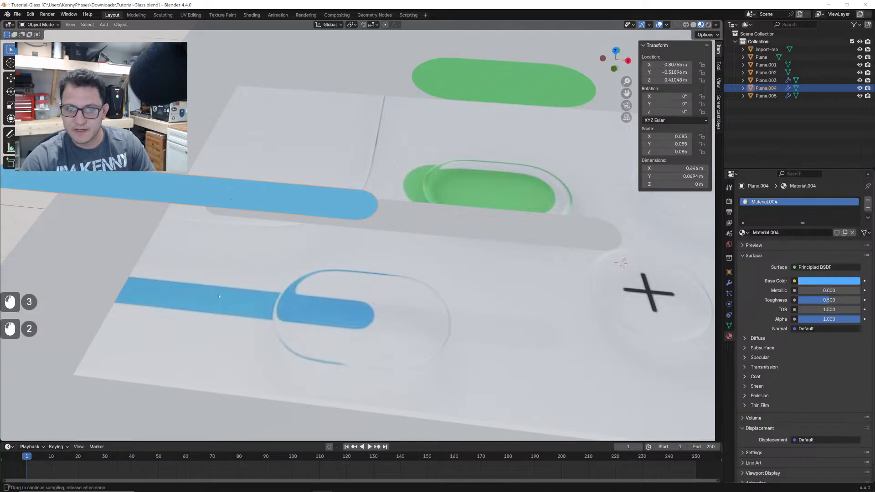
- Lower the blue bar along Z to about 0.3945 m, just above the grey bar
middle_drag(412, 200, 404, 203)
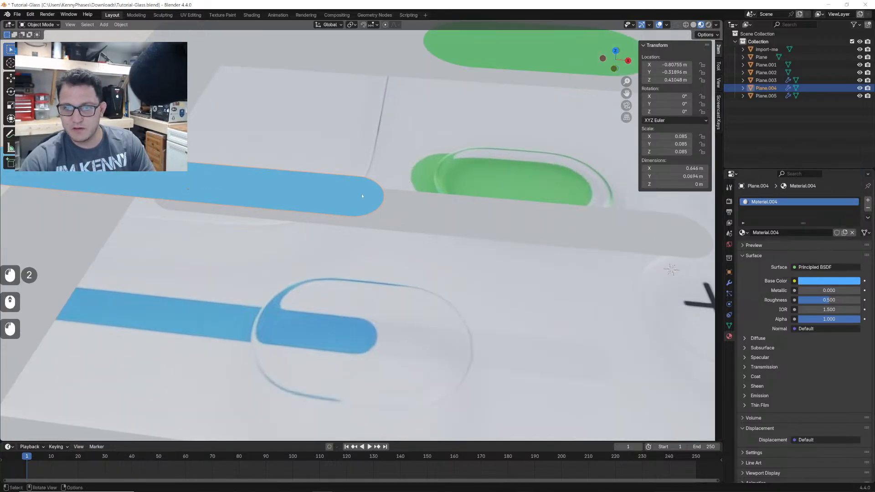
key(g)
key(z)
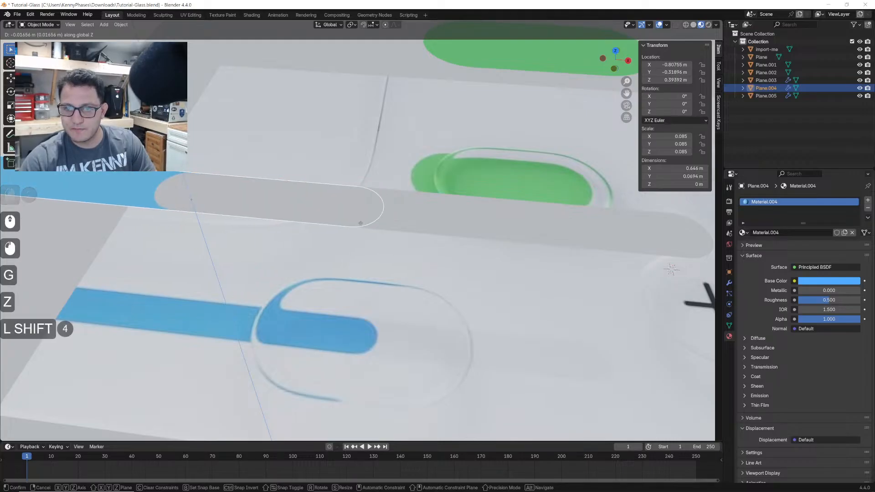
shift+click(473, 198)
- Give the grey bar its own single-user material and lighten its base color to near white
click(469, 222)
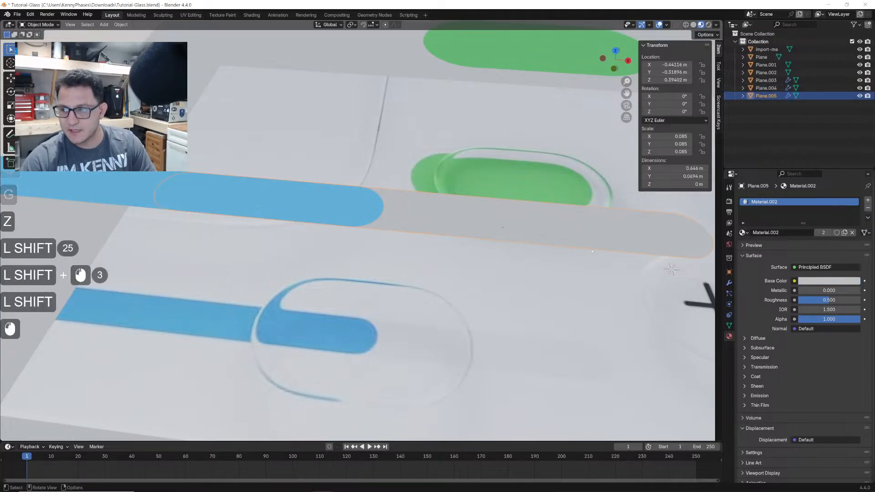
click(830, 283)
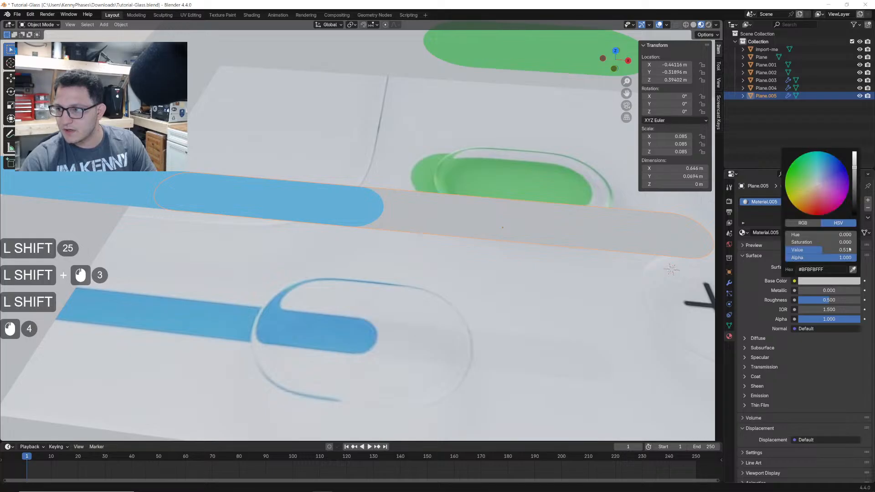
drag(854, 167, 854, 159)
scroll(393, 257, down, 4)
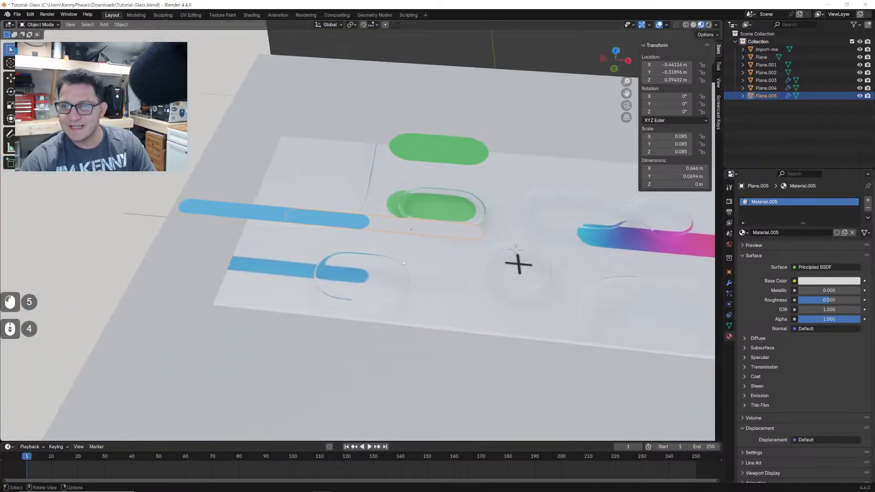
- Lower the reference image along Z to about 0.004 m and hide it
middle_drag(470, 248, 397, 190)
click(408, 228)
key(g)
key(z)
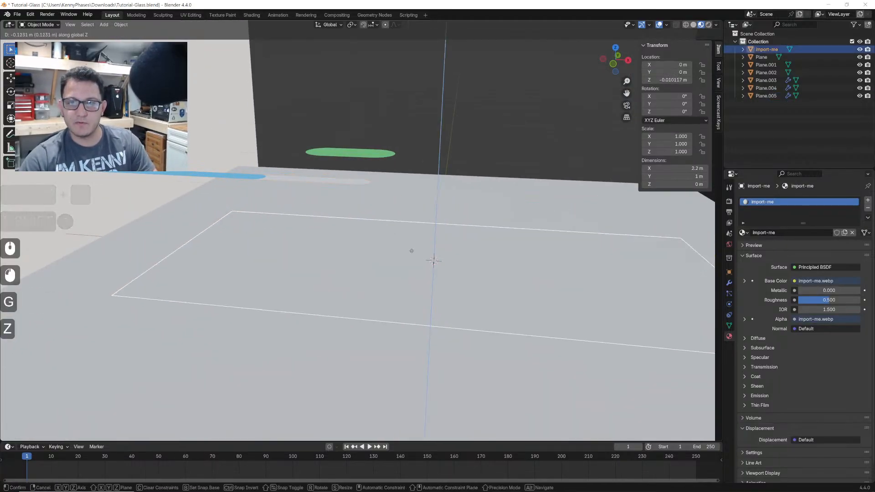
click(409, 249)
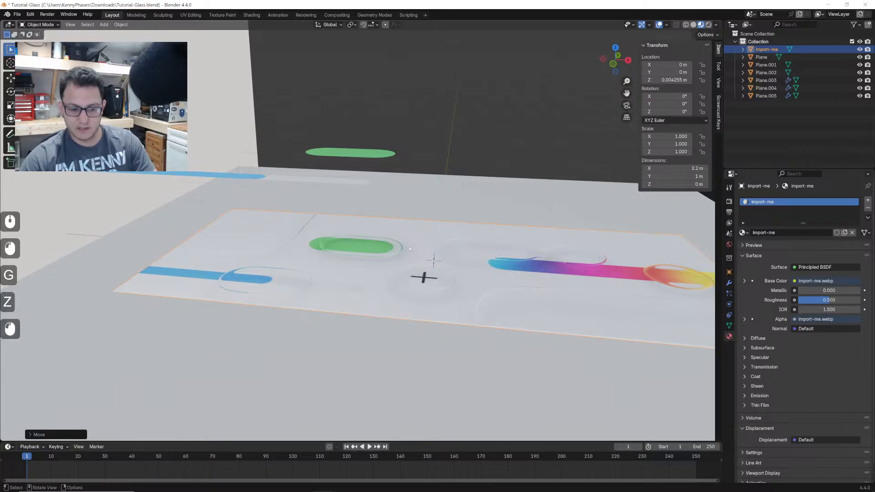
key(h)
- Lower the green, blue and white shapes together to just above the light plane, the green at about Z 0.018 m, and select the green one
click(358, 156)
shift+click(256, 176)
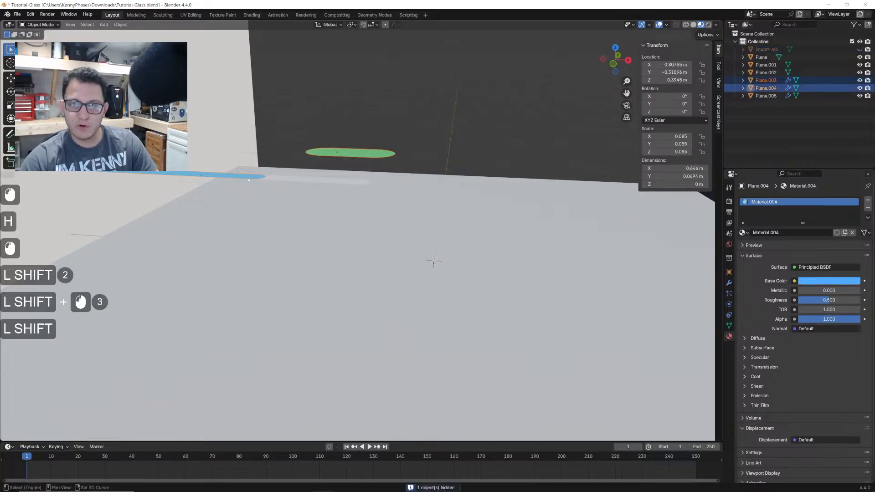
shift+click(319, 180)
key(g)
key(z)
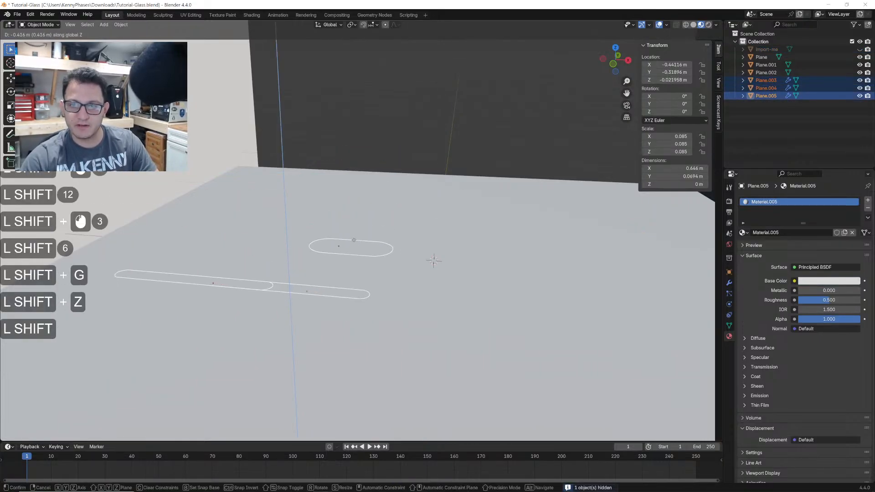
shift+click(369, 186)
middle_drag(367, 228, 387, 206)
click(368, 218)
click(368, 217)
scroll(377, 208, up, 3)
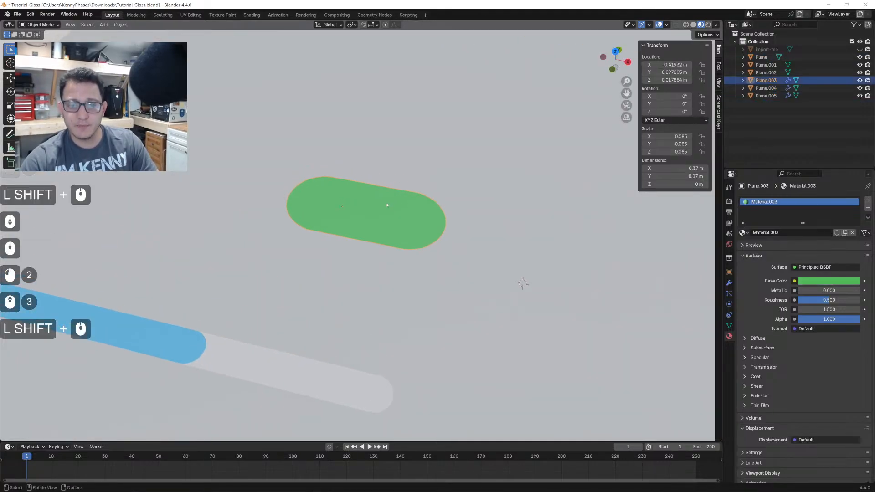
- Duplicate the green shape, raise the copy along Z to about 0.2415 m, and save the file
key(shift+d)
key(z)
click(385, 147)
shift+middle_drag(384, 147, 381, 170)
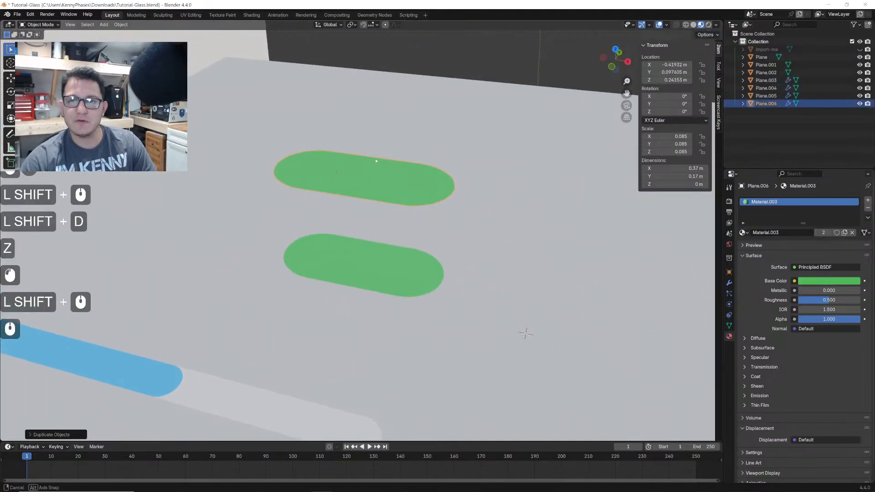
key(ctrl+s)
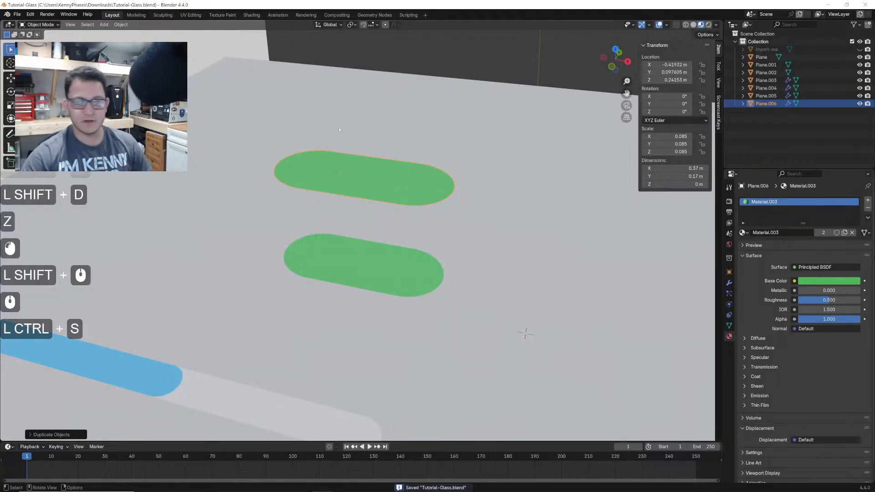
- Collapse the copy's Bevel modifier and open the Custom-Modifier-Stack2 image from the Downloads folder in File Explorer
click(730, 282)
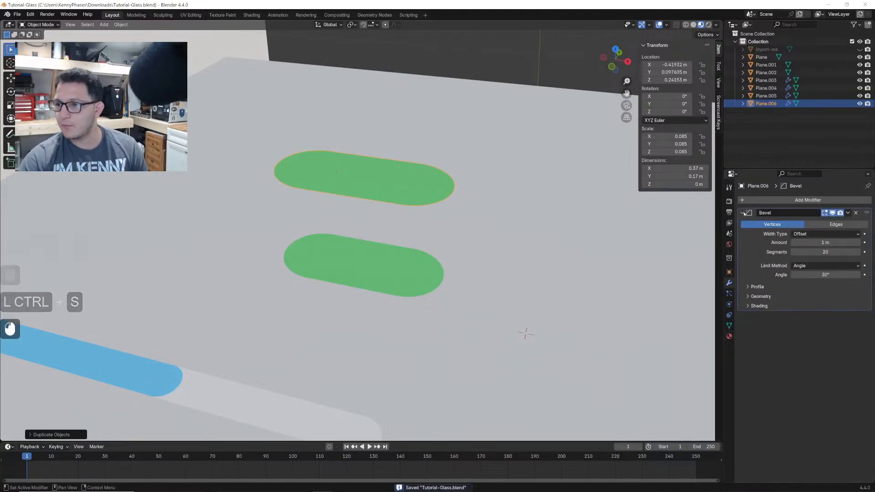
click(744, 213)
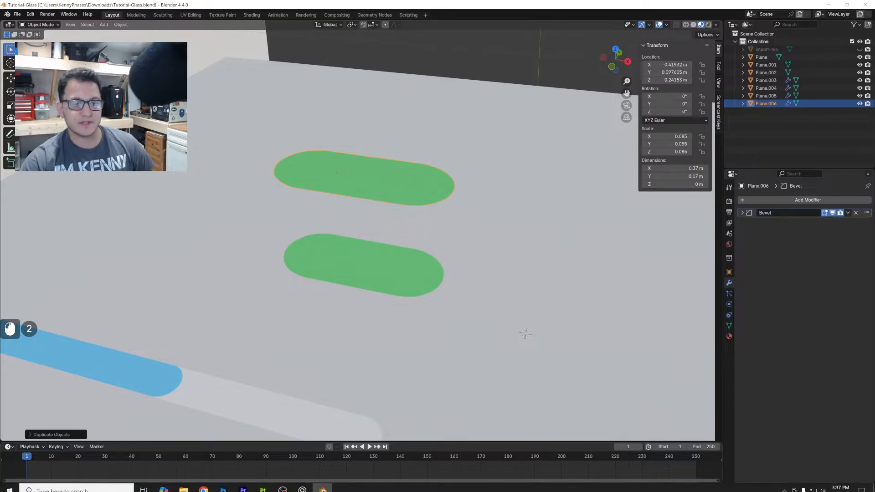
mouse_move(259, 489)
click(183, 485)
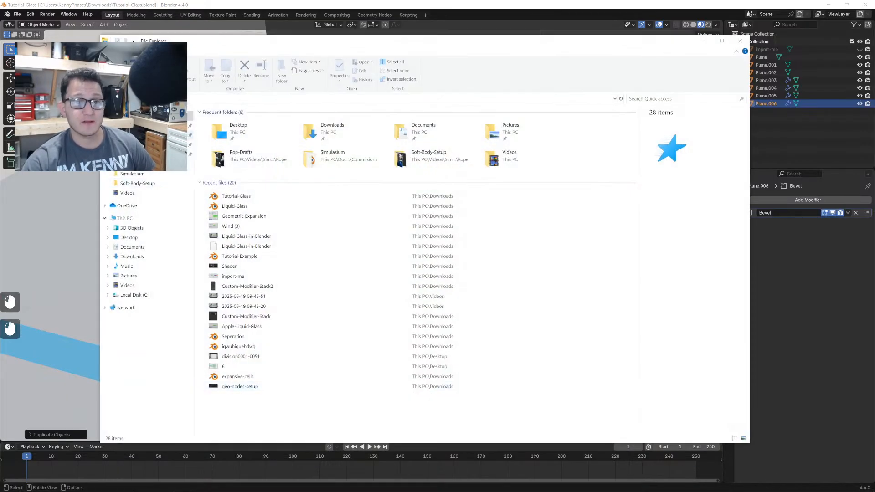
click(132, 135)
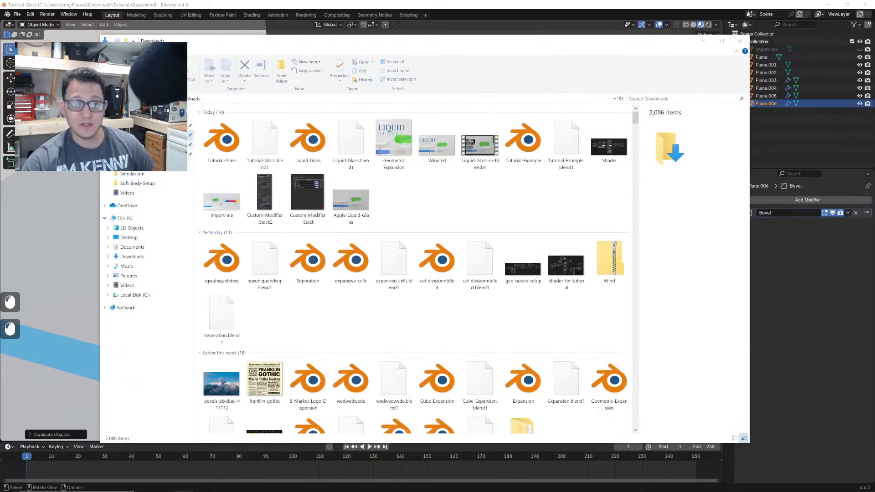
click(264, 198)
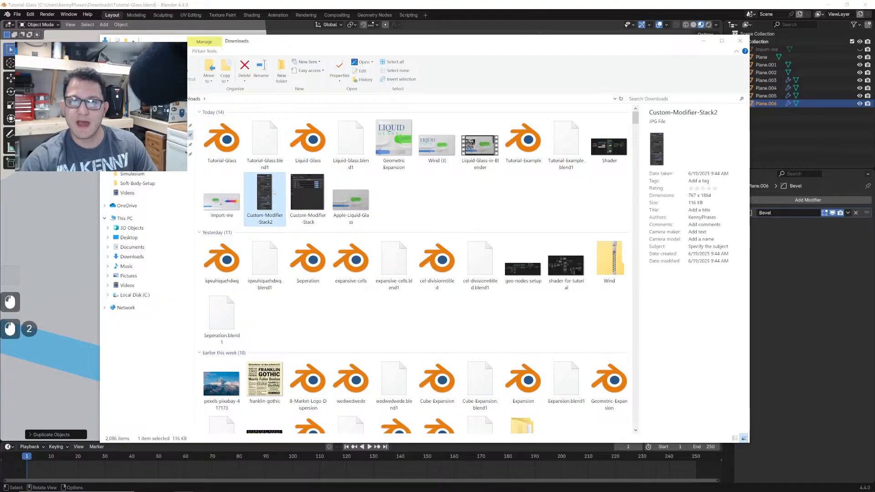
click(741, 40)
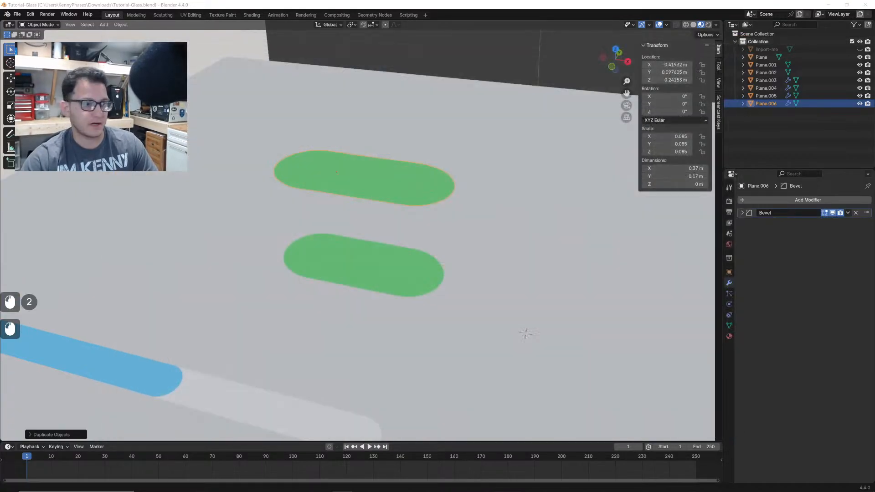
- Arrange Blender and the modifier stack image side by side, giving Blender the wider share and enlarging its properties area
drag(1, 273, 874, 91)
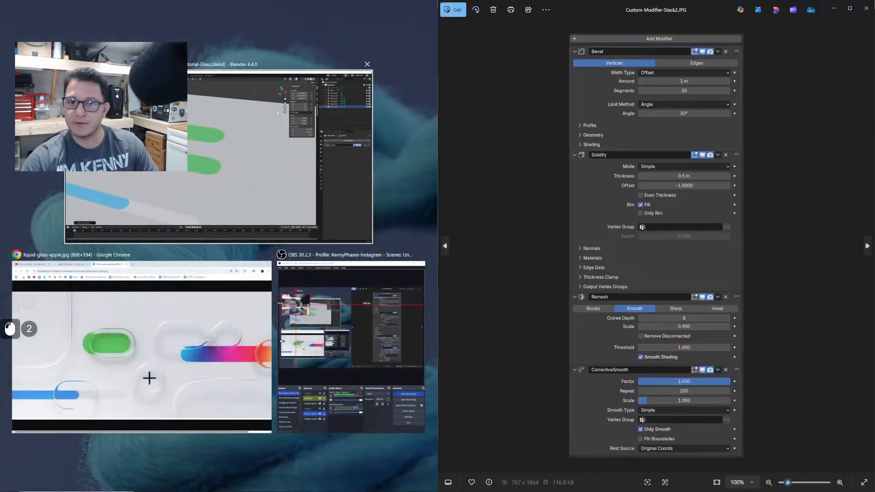
click(272, 141)
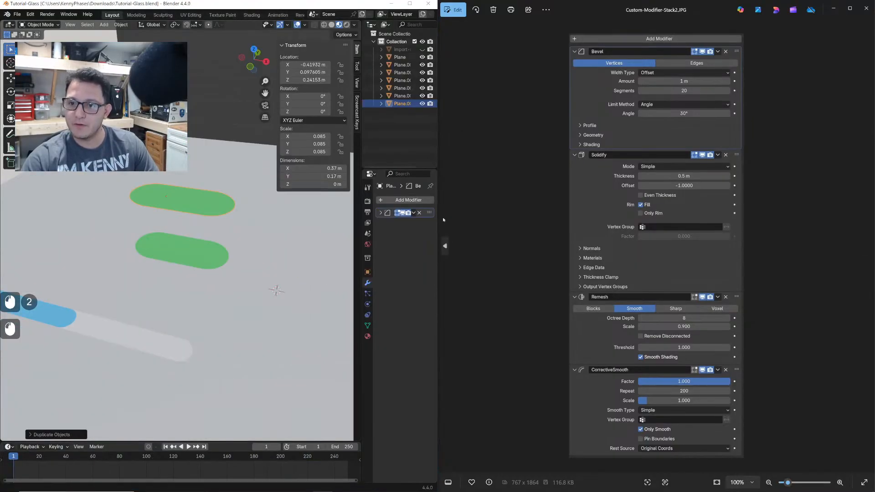
drag(438, 223, 553, 217)
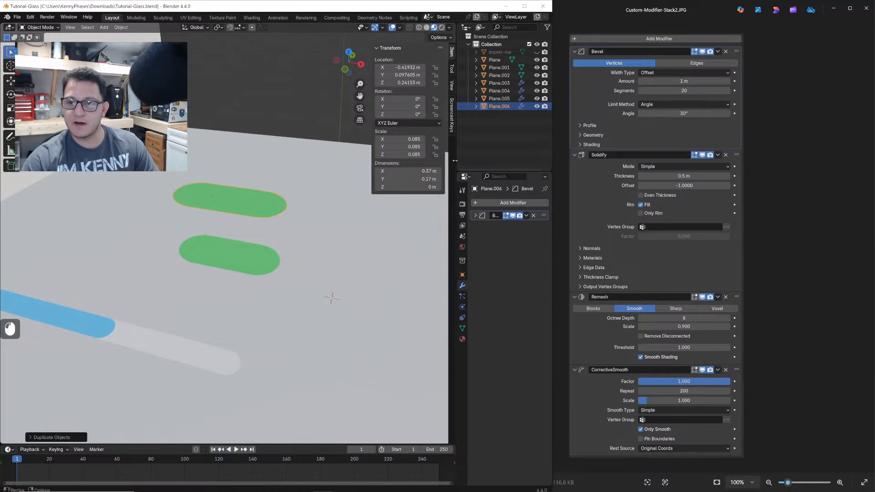
drag(454, 161, 401, 160)
- Add a Solidify modifier to the raised green copy with a thickness of 0.5 m
scroll(219, 181, up, 3)
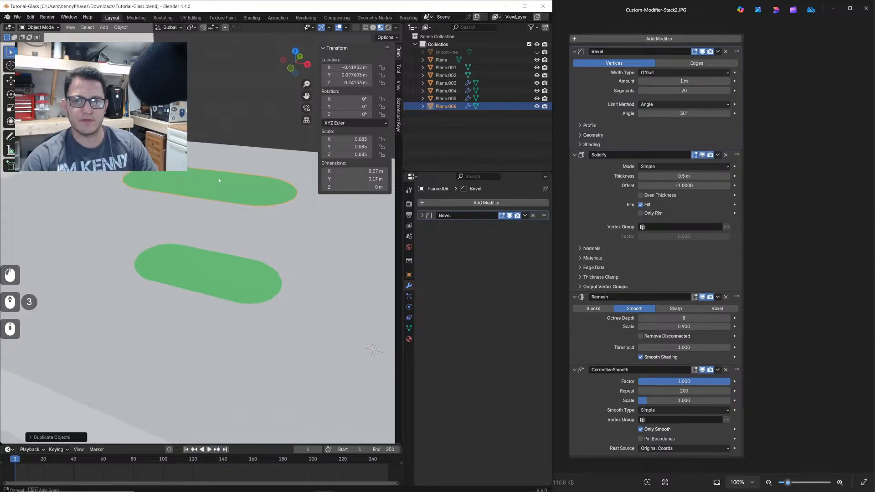
shift+middle_drag(220, 181, 215, 185)
scroll(214, 185, up, 2)
click(433, 203)
mouse_move(438, 204)
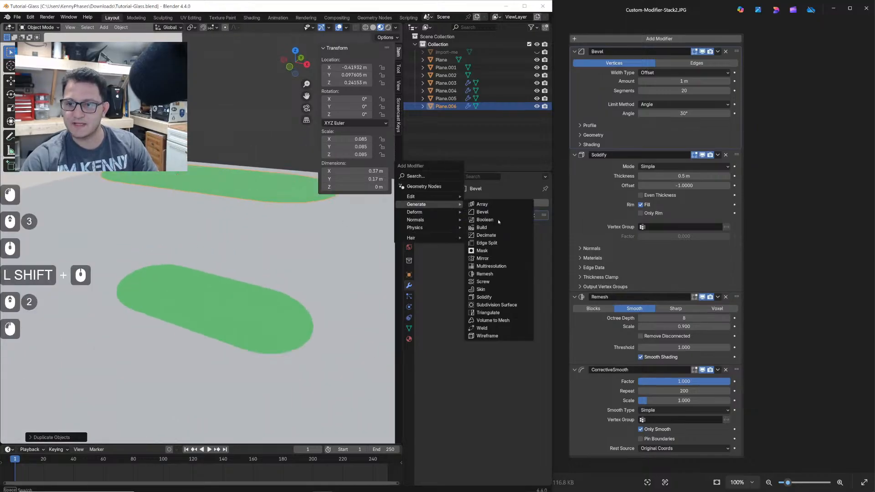
click(496, 299)
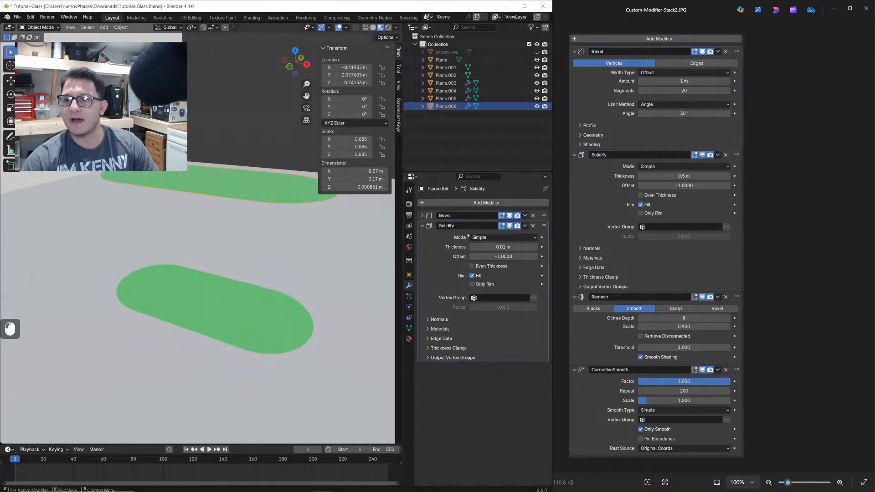
click(504, 247)
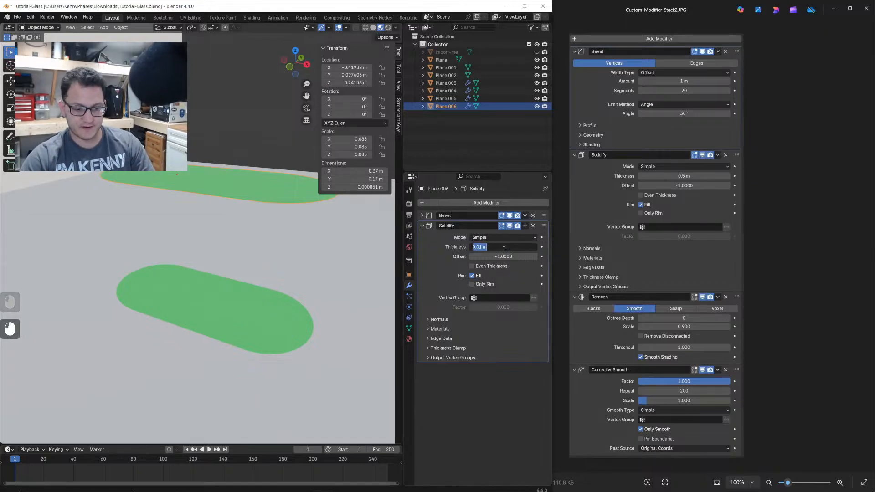
text(.5)
key(Return)
- Replace the raised copy's shared green material with a new one and set its base color to magenta
scroll(383, 347, up, 1)
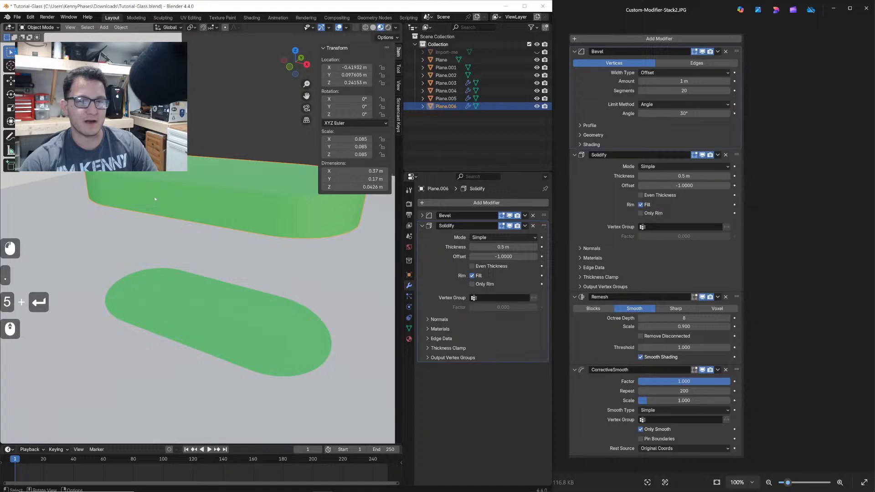
shift+middle_drag(317, 311, 314, 320)
click(409, 340)
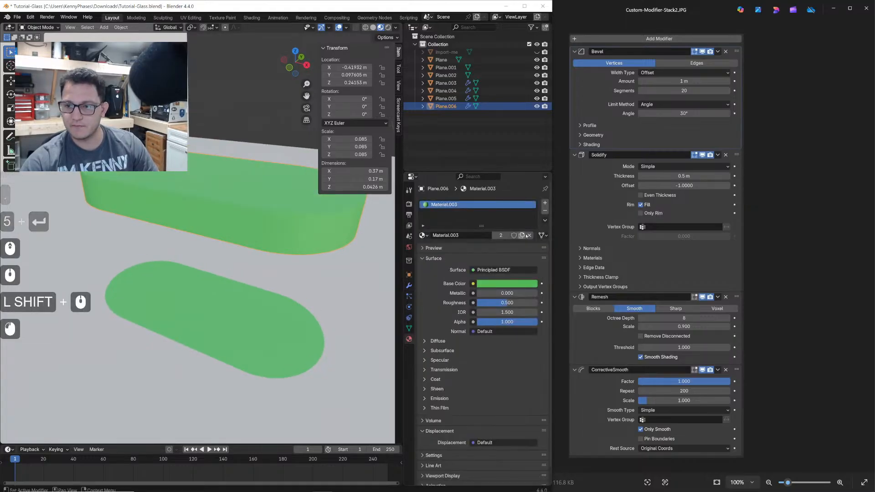
click(529, 235)
click(497, 236)
click(507, 283)
click(520, 200)
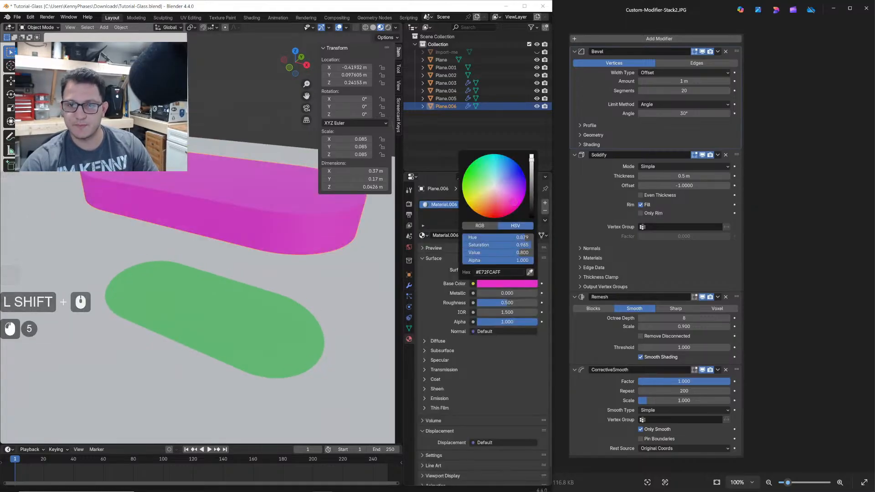
- Collapse the Solidify settings and add a Remesh modifier in Smooth mode to the magenta shape
middle_drag(227, 181, 199, 188)
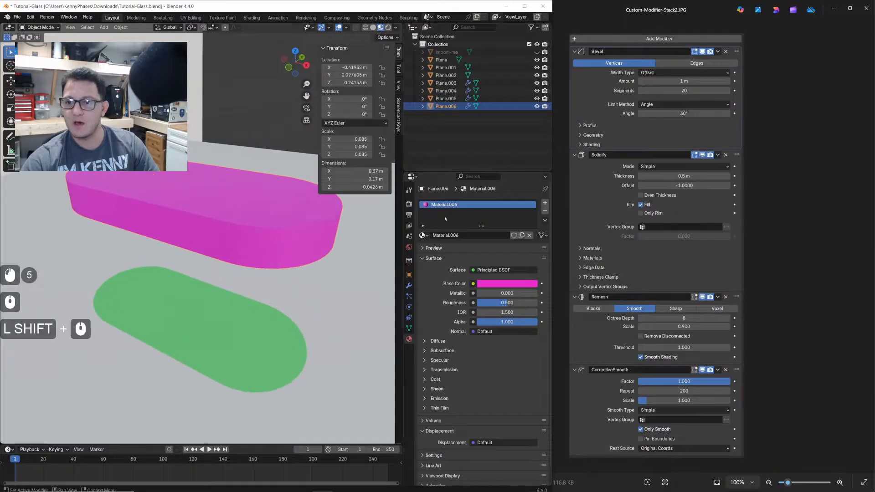
click(409, 286)
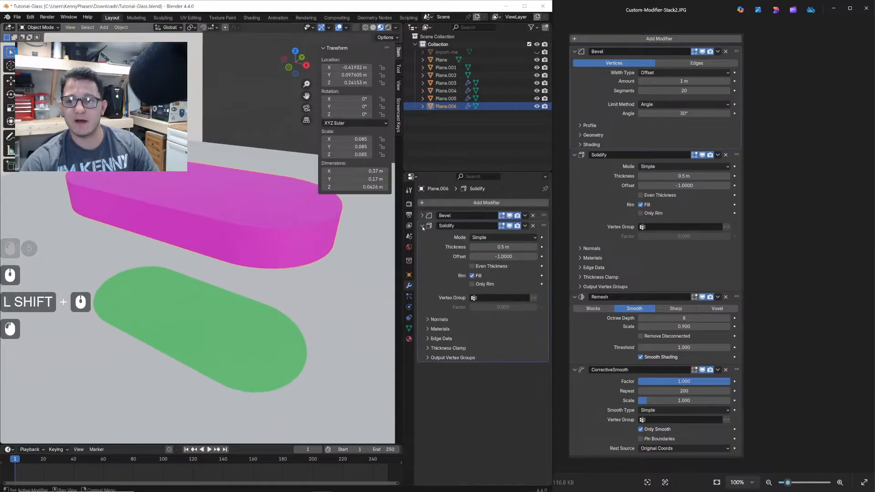
click(423, 226)
click(428, 203)
mouse_move(431, 201)
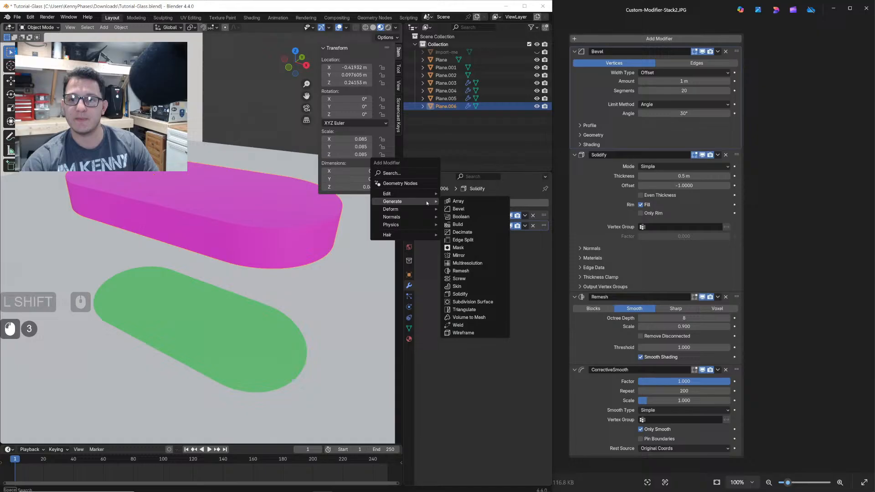
click(473, 272)
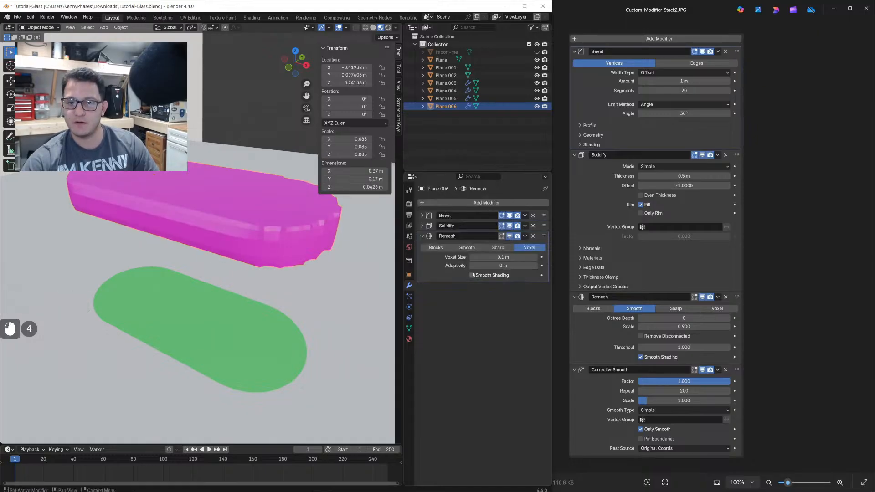
click(471, 247)
text(8)
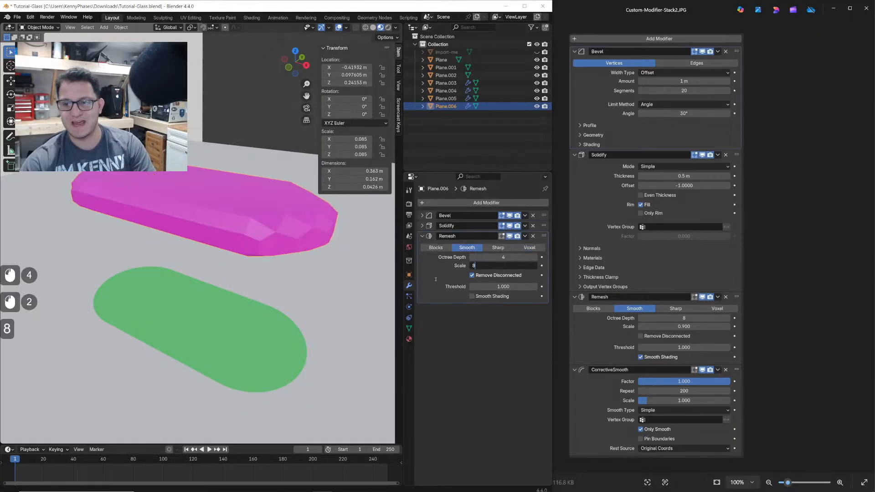
click(436, 266)
key(ctrl+z)
- Set the Remesh octree depth to 8, collapse the modifier, and save the file
click(488, 257)
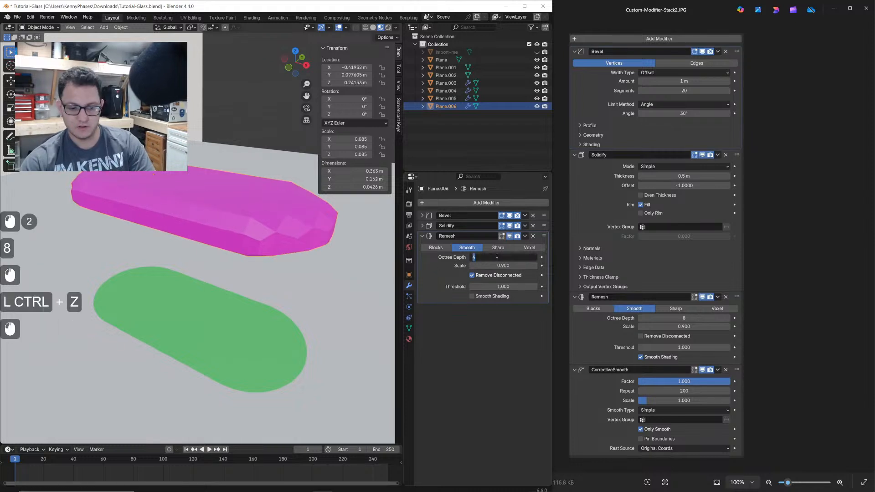
text(8)
click(438, 280)
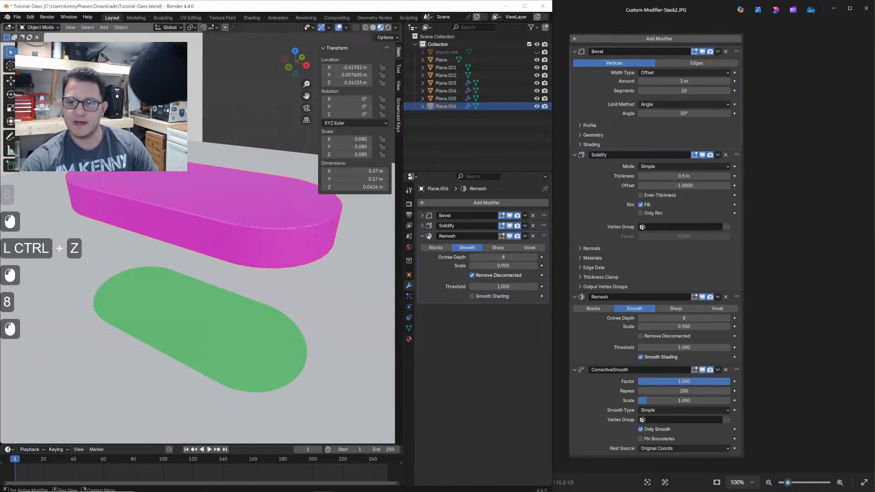
click(422, 237)
key(ctrl+s)
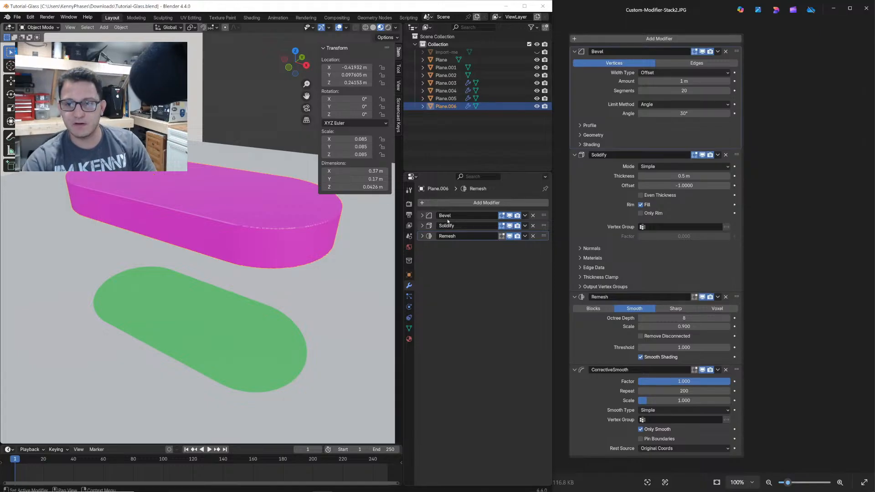
- Add a Corrective Smooth modifier to the magenta shape with factor 1.000 and repeat 200, and save the file
click(452, 204)
mouse_move(452, 205)
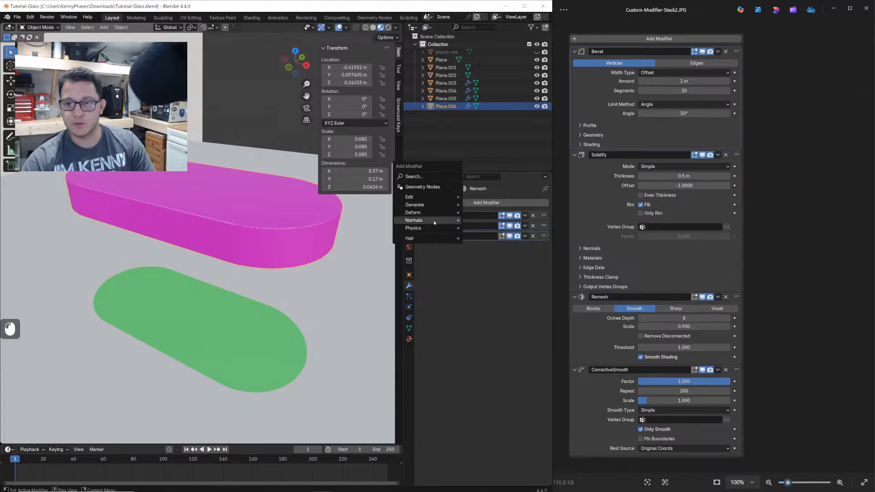
text(cor)
key(Return)
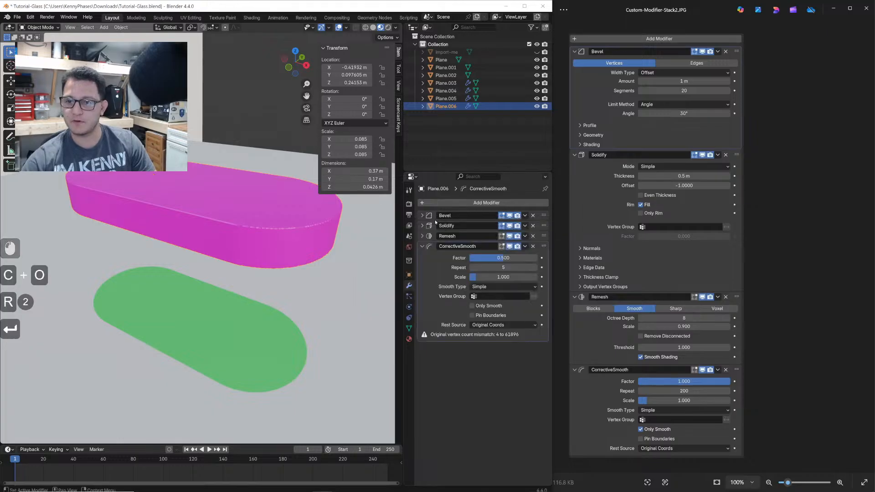
drag(499, 258, 509, 258)
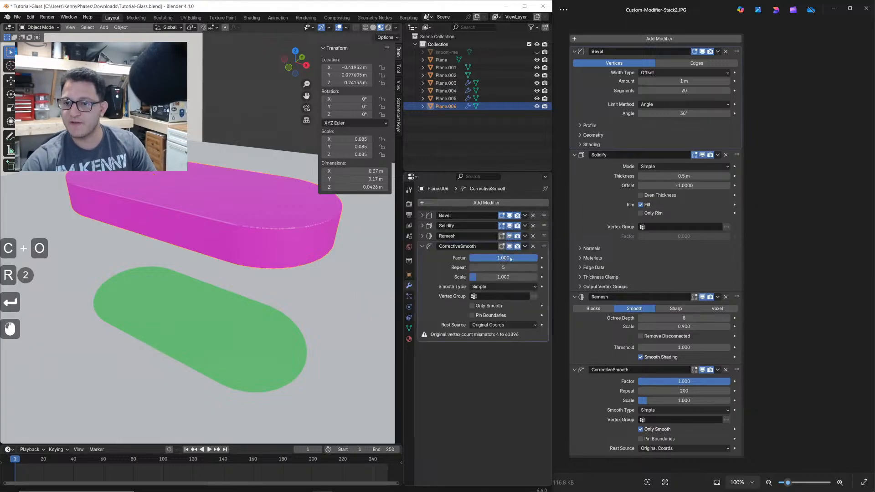
click(492, 268)
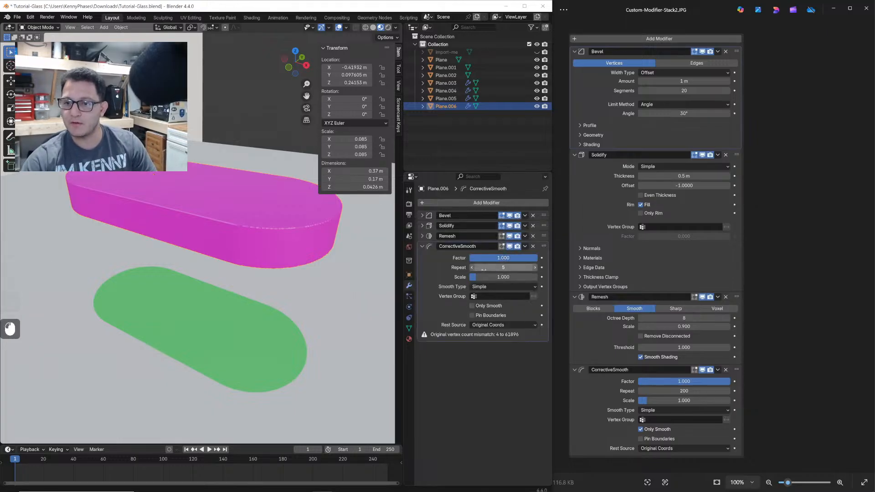
text(200)
key(Return)
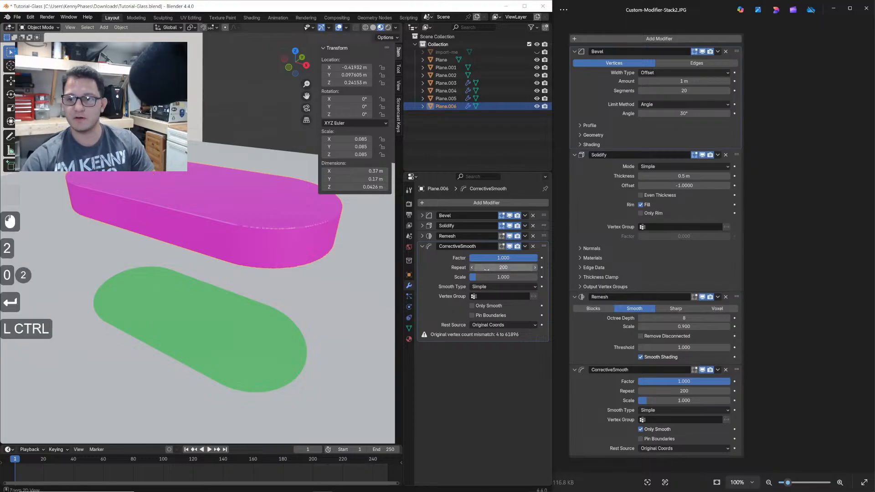
key(ctrl+s)
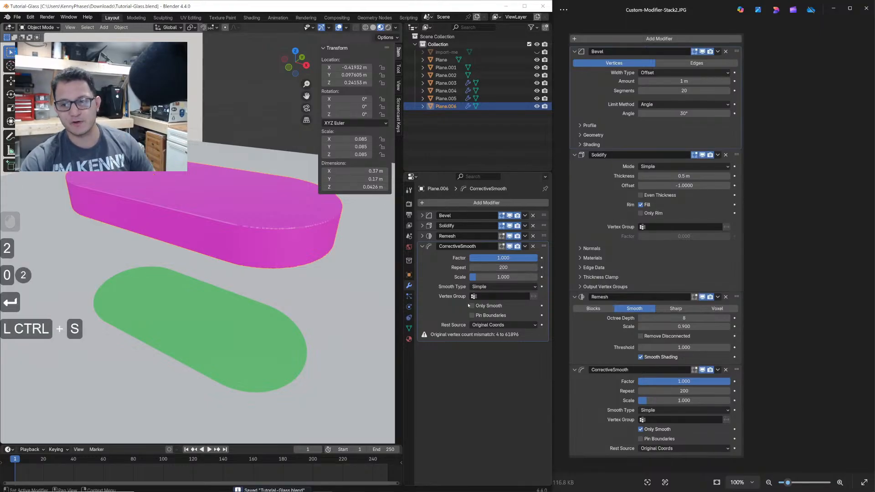
- Enable Only Smooth on the Corrective Smooth modifier and open the magenta shape's material settings
click(477, 306)
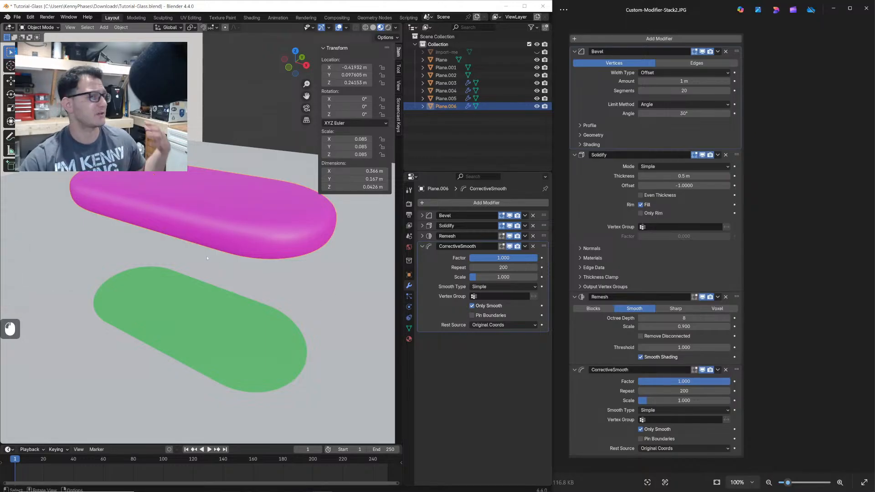
middle_drag(186, 232, 178, 220)
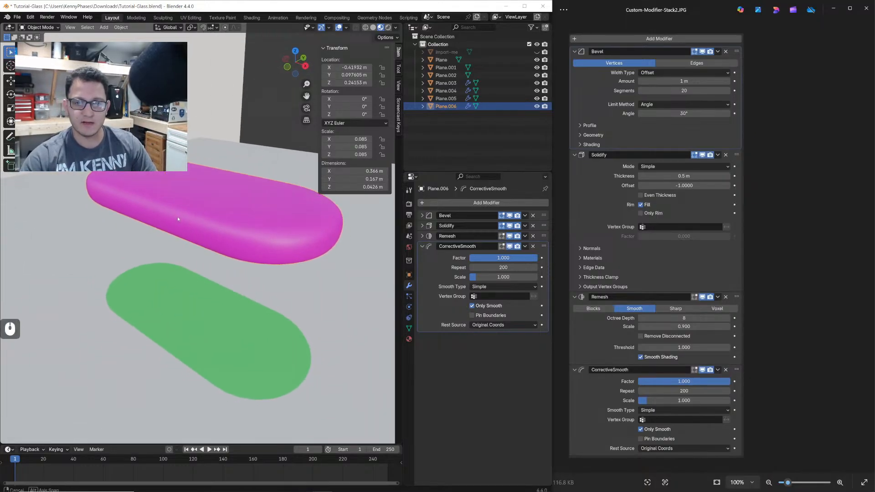
click(409, 340)
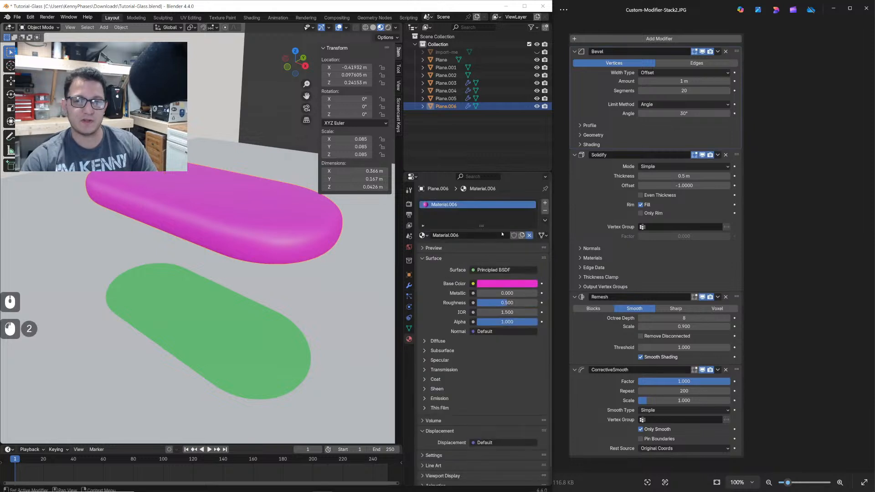
- Make the magenta shape's material a separate copy and change its surface to Glass BSDF with roughness 0.000
click(521, 235)
click(493, 270)
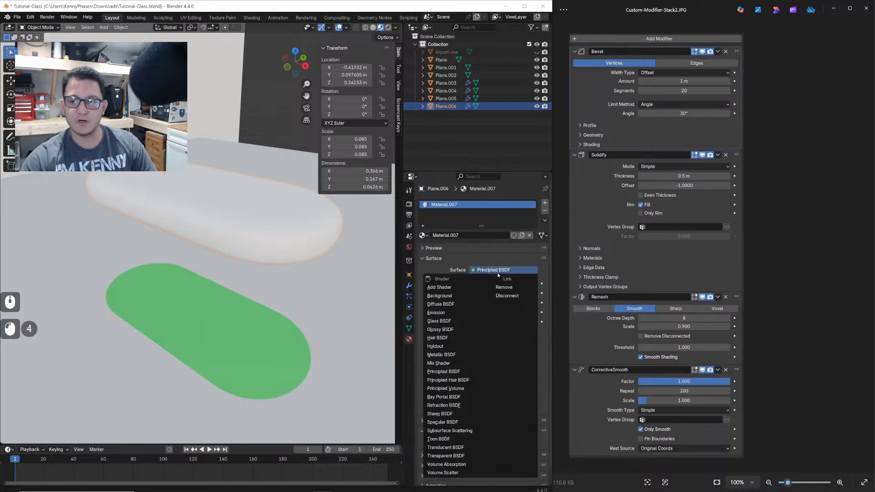
click(456, 322)
drag(516, 305, 474, 303)
- Display the viewport in rendered shading and apply Shade Smooth to the glass shape
key(z)
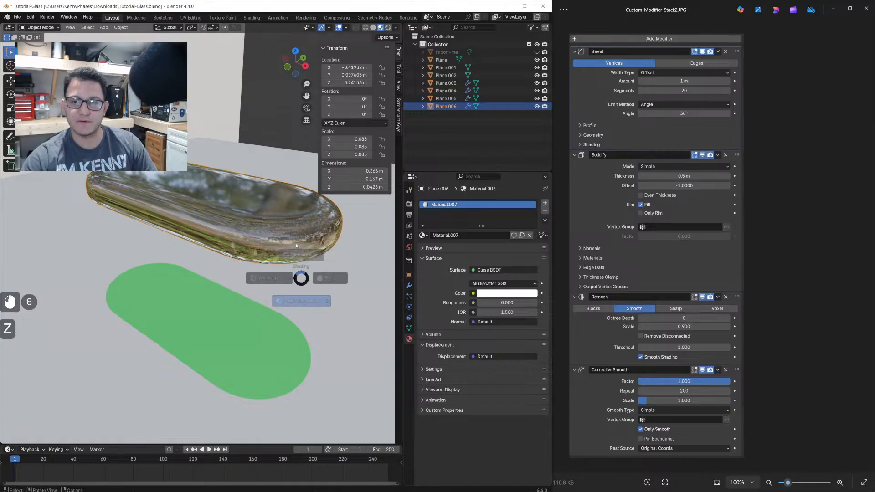
click(279, 221)
right_click(278, 221)
click(273, 219)
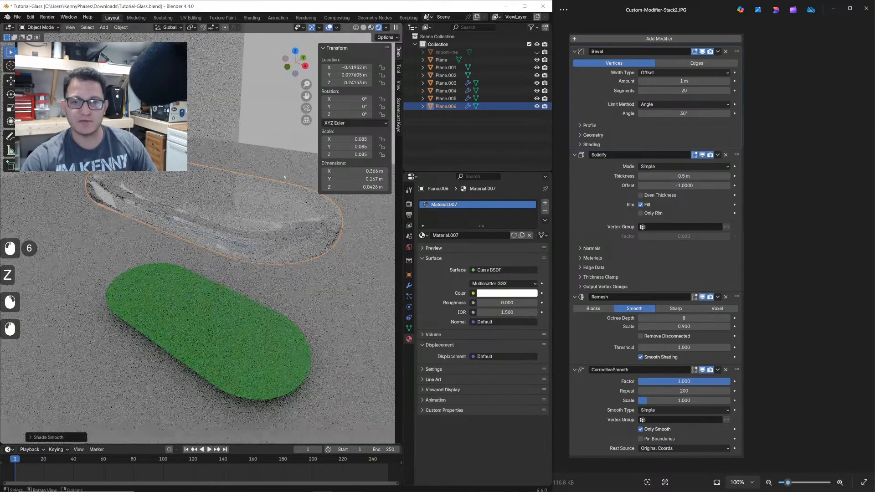
- Move the glass shape in top view to overlap the green toggle at about X -0.288 m, Y 0.065 m, and save the file
click(295, 50)
scroll(255, 181, down, 3)
shift+middle_drag(255, 182, 317, 230)
key(g)
click(291, 190)
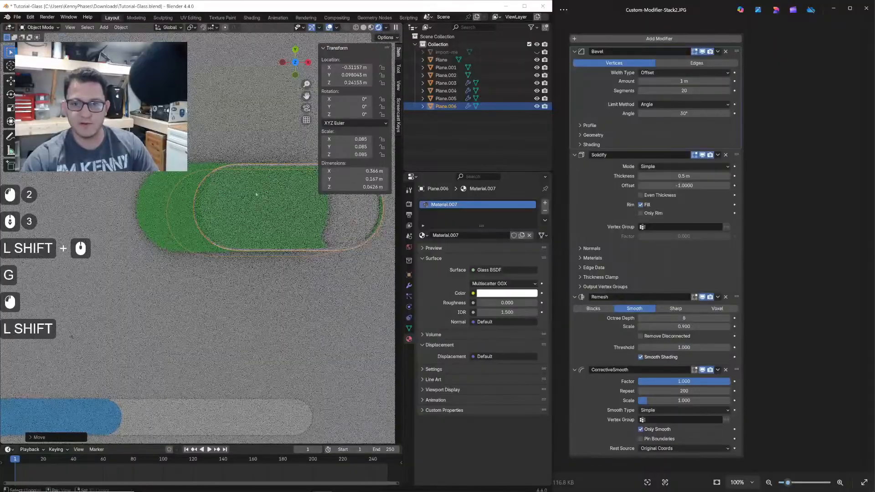
shift+middle_drag(290, 190, 203, 206)
key(g)
click(211, 206)
scroll(211, 206, up, 1)
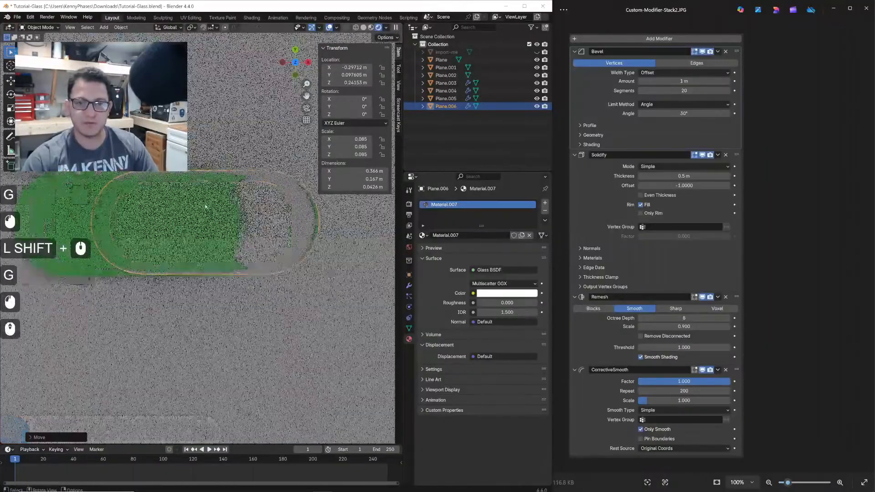
key(g)
click(243, 223)
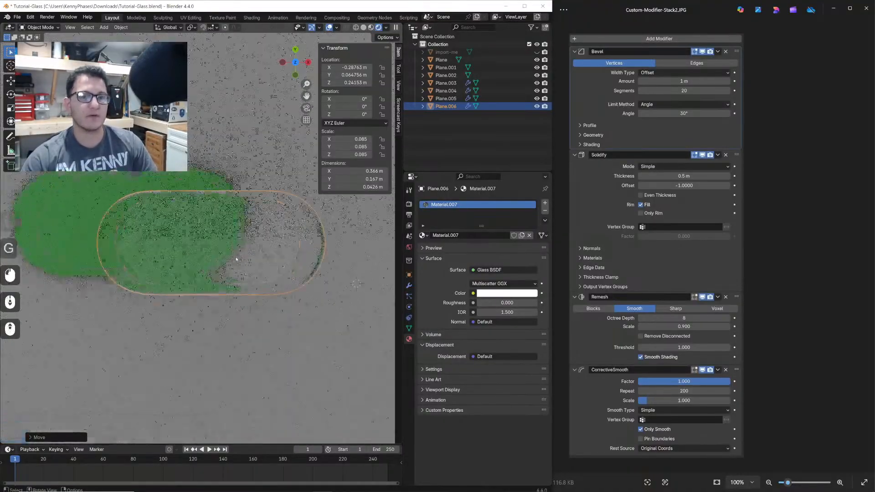
key(ctrl+s)
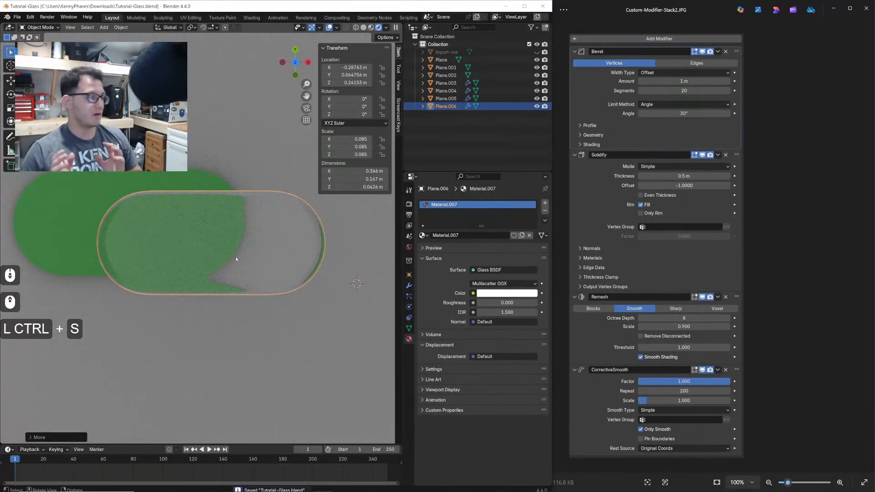
- Close the modifier stack reference image, open the Shader image from the Downloads folder, and close the file window
click(867, 8)
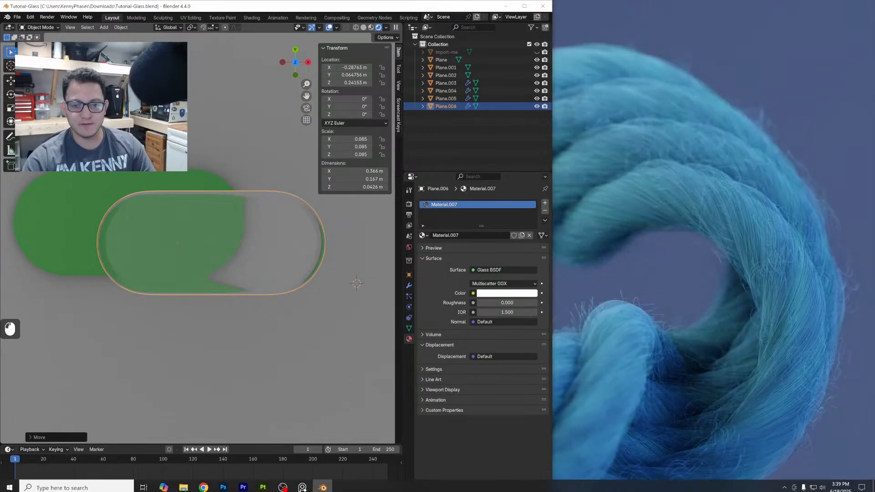
click(194, 484)
click(141, 136)
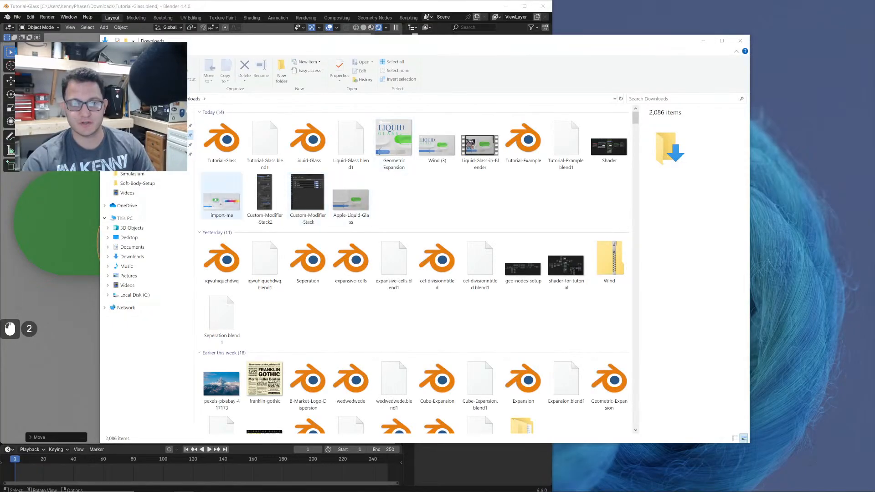
click(605, 156)
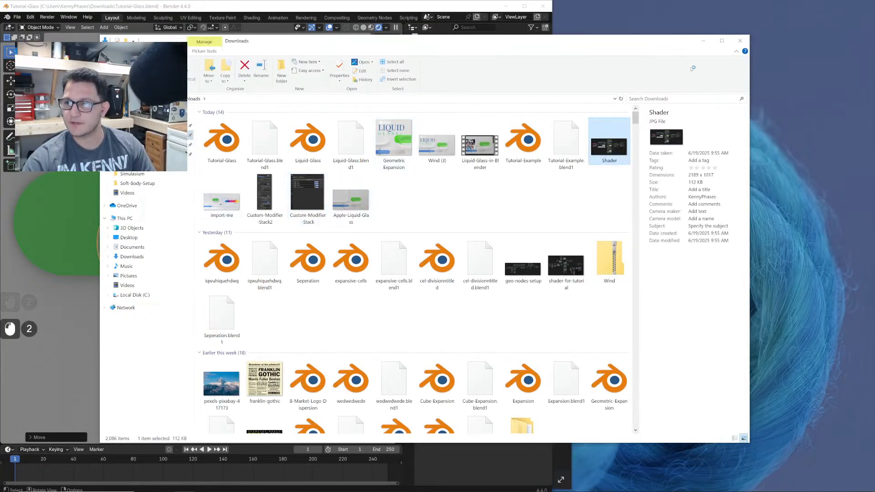
click(741, 40)
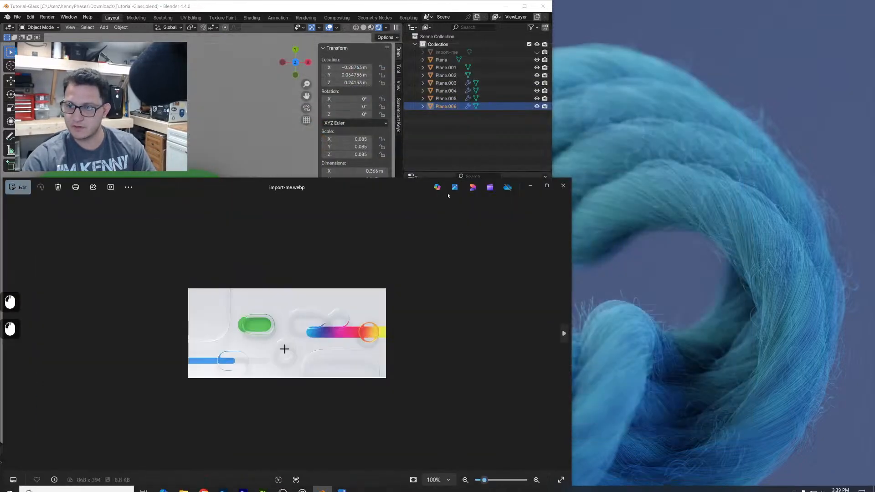
- Show Shader.JPG in the photo viewer and tile it side by side with the Blender window
double_click(384, 187)
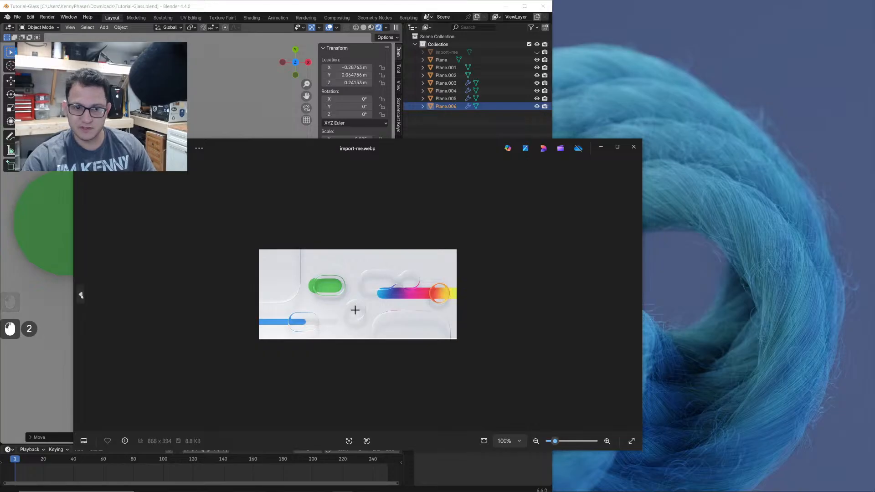
click(81, 295)
drag(472, 151, 873, 192)
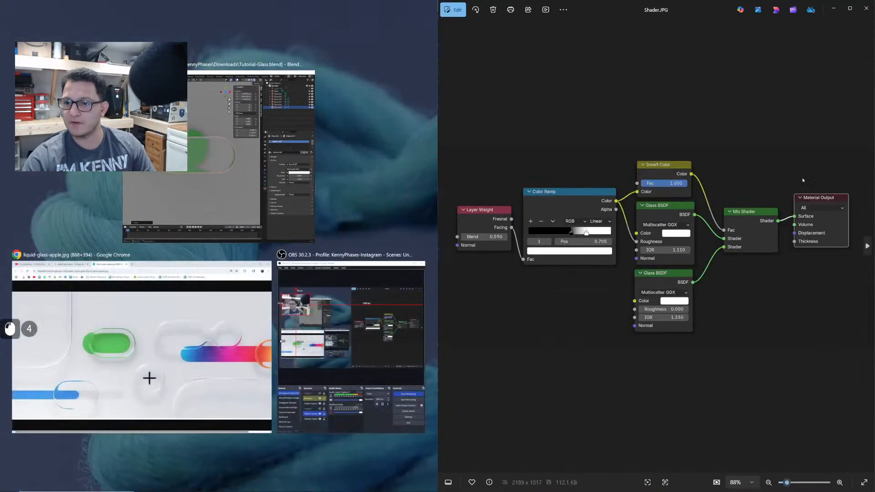
click(219, 176)
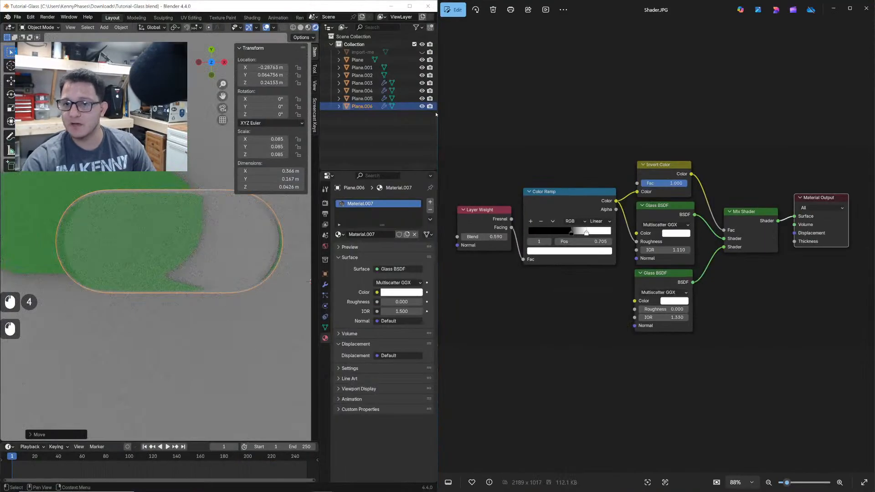
click(445, 246)
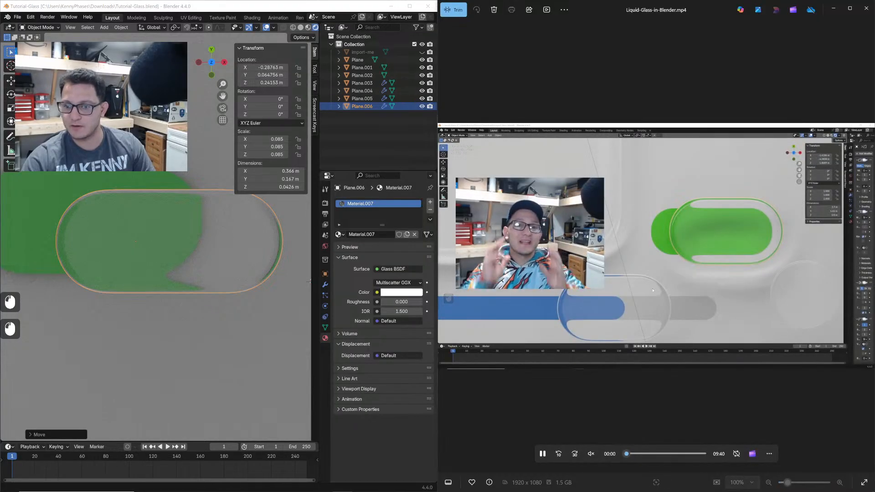
click(869, 246)
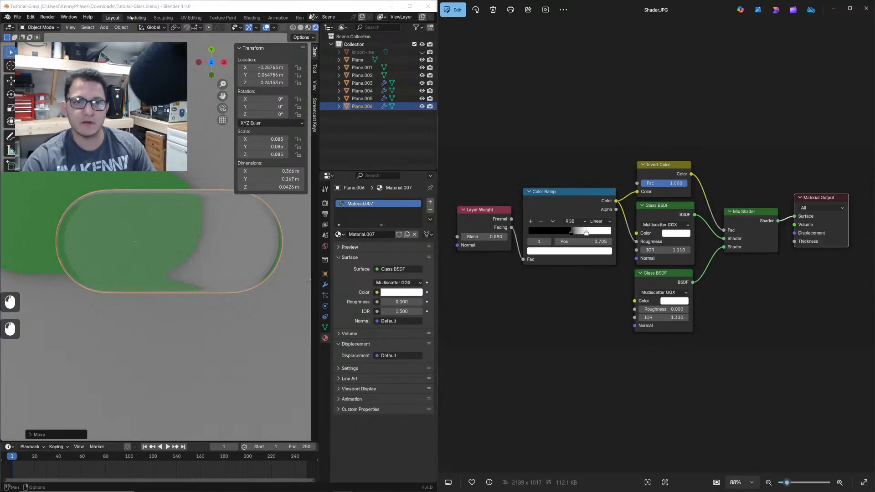
- Switch to the Shading workspace and frame the glass shape and its Glass BSDF and Material Output nodes
scroll(231, 185, up, 4)
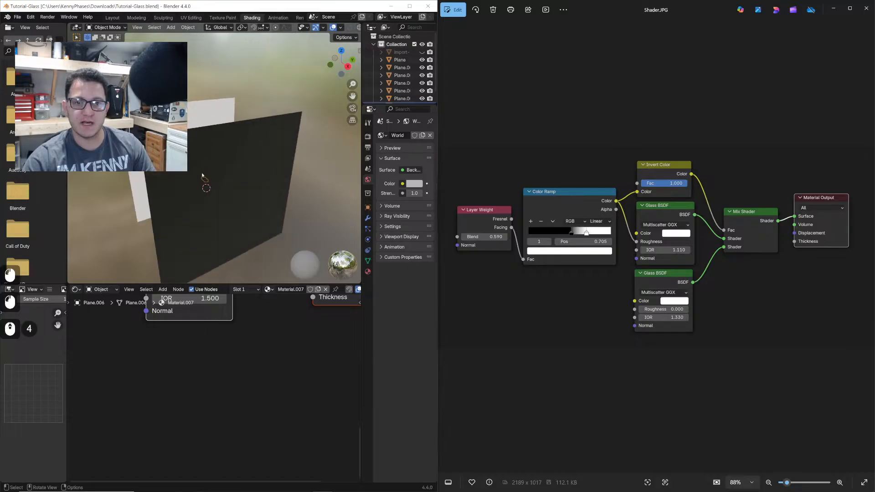
middle_drag(231, 185, 294, 187)
scroll(273, 200, up, 10)
shift+middle_drag(233, 240, 248, 119)
click(222, 172)
scroll(222, 172, up, 5)
scroll(278, 326, down, 2)
middle_drag(279, 327, 213, 370)
scroll(280, 376, up, 3)
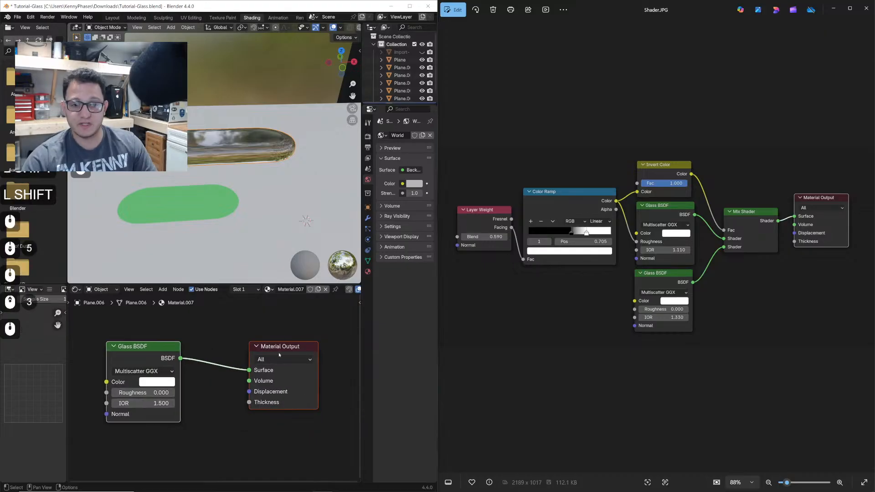
- Insert a Mix Shader node between the Glass BSDF and the Material Output
middle_drag(279, 354, 302, 347)
key(shift+a)
text(mix sha)
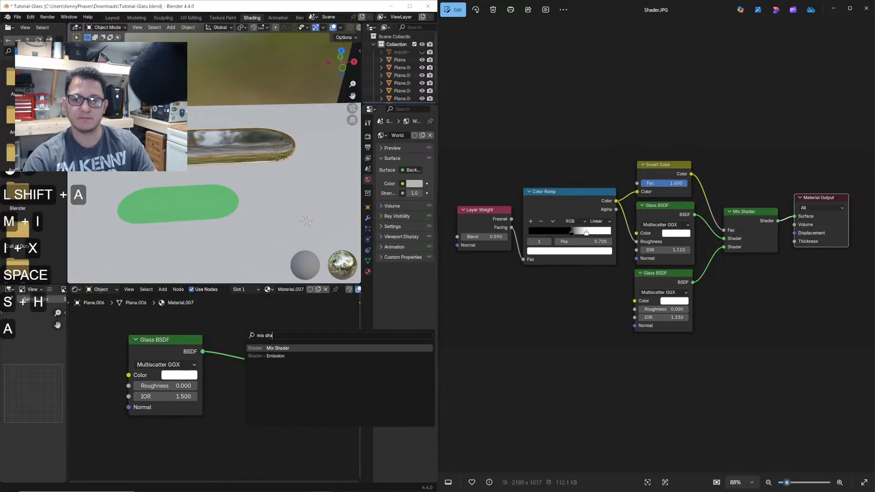
key(Return)
click(269, 353)
- Duplicate the Glass BSDF above the original and connect the upper and lower nodes to the Mix Shader's first and second shader inputs
drag(168, 345, 169, 399)
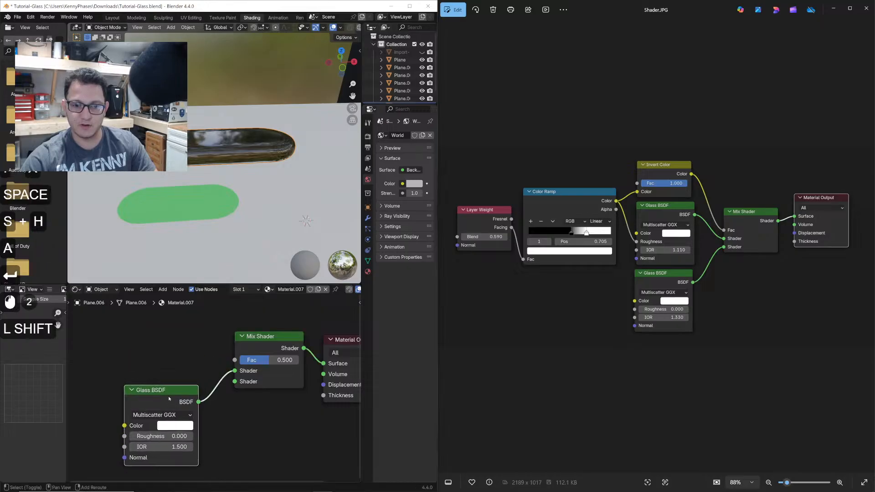
key(shift+d)
click(170, 315)
middle_drag(170, 316, 209, 320)
drag(217, 320, 279, 372)
click(219, 322)
drag(238, 406, 274, 386)
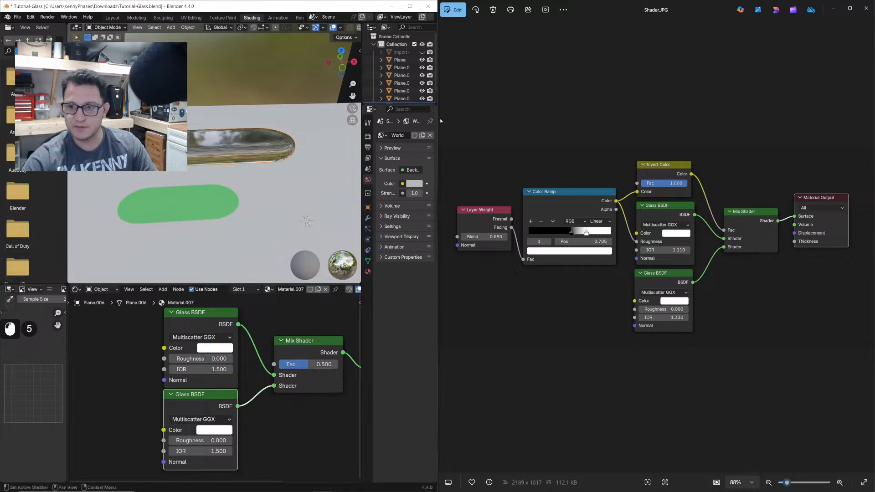
- Widen the Blender window beside the reference image and add a Layer Weight node before the Glass BSDF nodes
drag(440, 119, 565, 119)
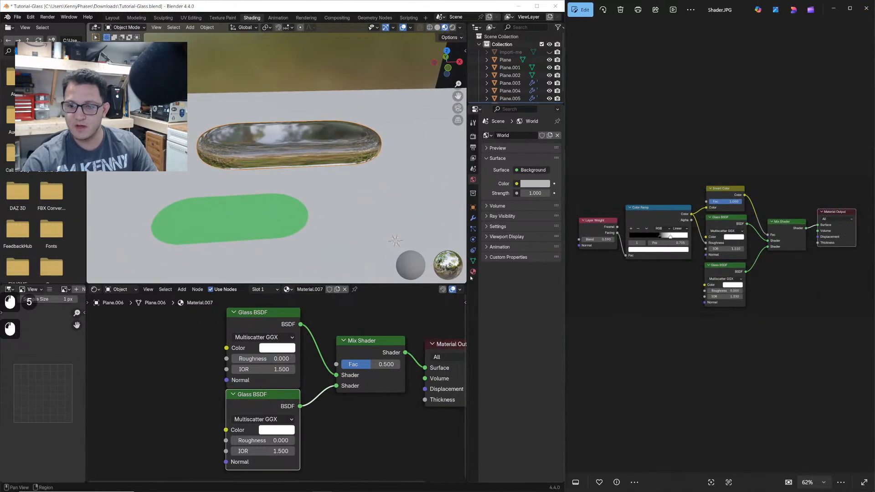
shift+scroll(310, 349, up, 5)
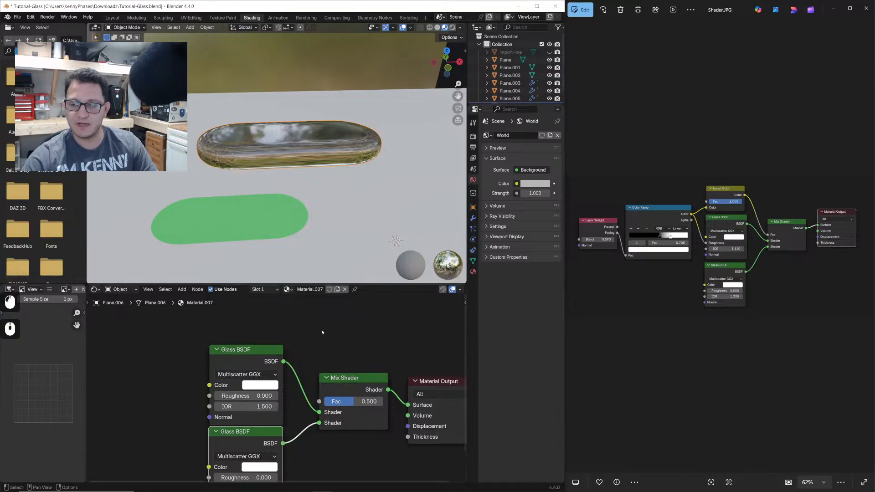
shift+scroll(226, 364, down, 2)
key(shift+a)
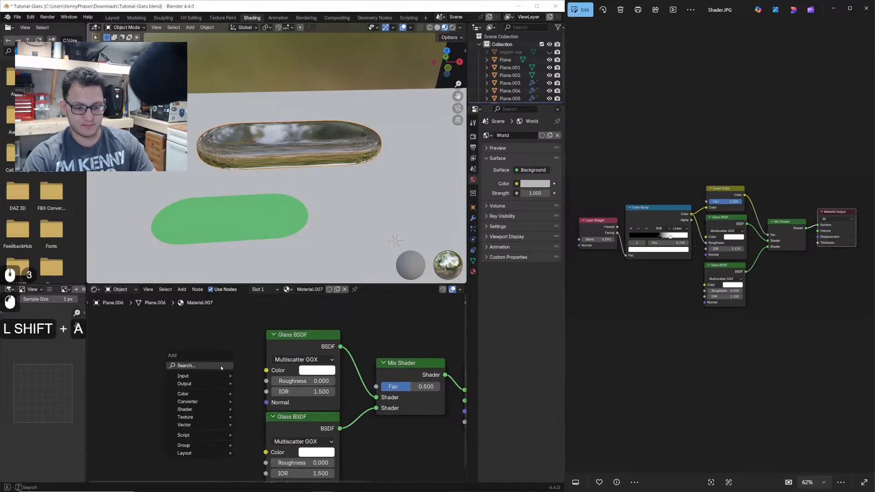
text(layer)
key(Return)
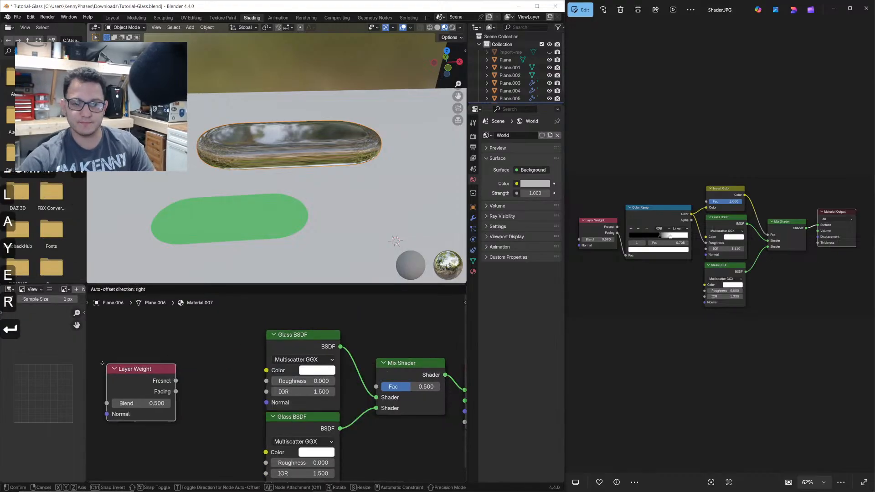
click(94, 366)
- Add a Color Ramp node after Layer Weight and connect the Facing output to its Fac input
key(shift+a)
text(color ra)
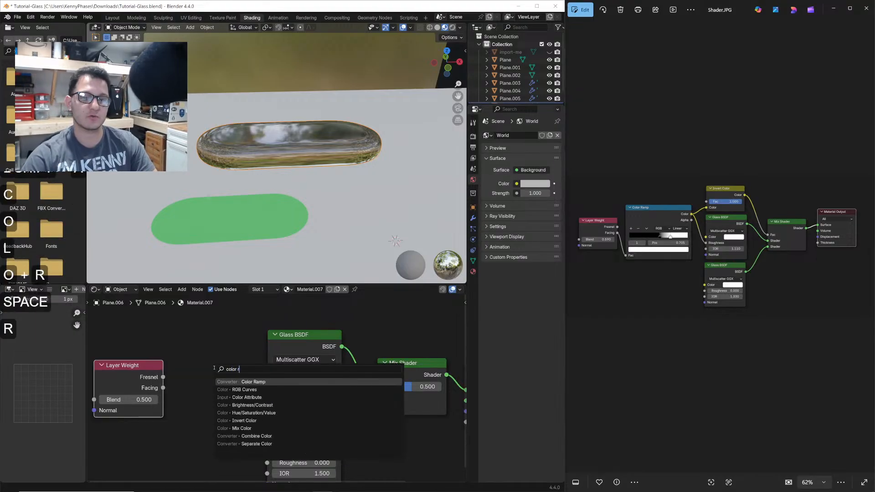
key(Return)
click(134, 347)
middle_drag(134, 346, 218, 339)
drag(243, 373, 184, 379)
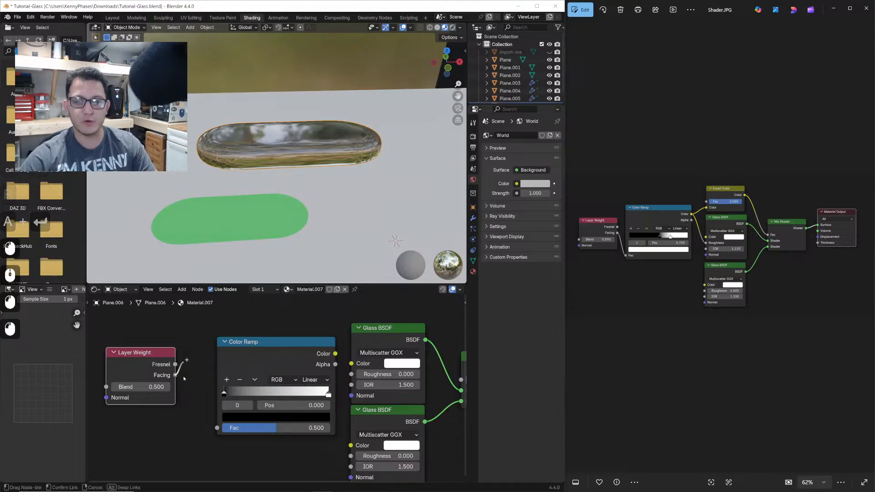
drag(221, 415, 217, 428)
- Add an Invert Color node fed by the Color Ramp's Color output and connect its result to the Mix Shader's Fac
middle_drag(217, 428, 131, 455)
drag(249, 381, 278, 328)
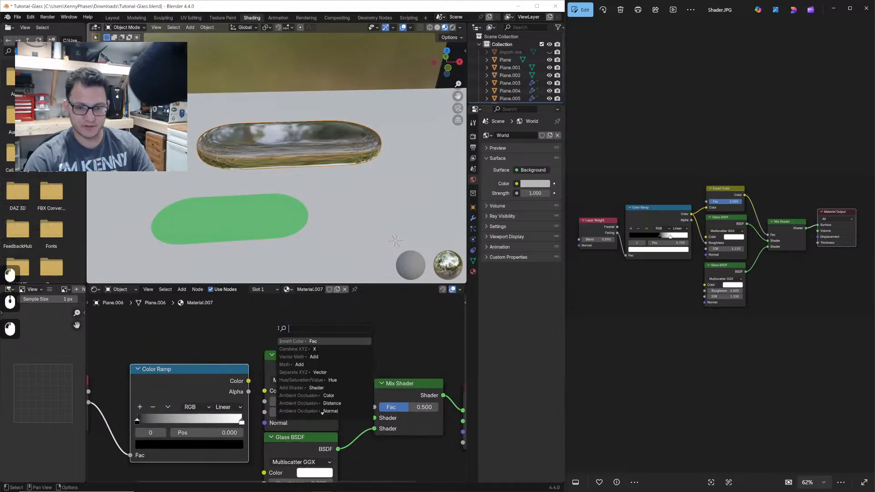
text(inve)
key(Return)
click(269, 312)
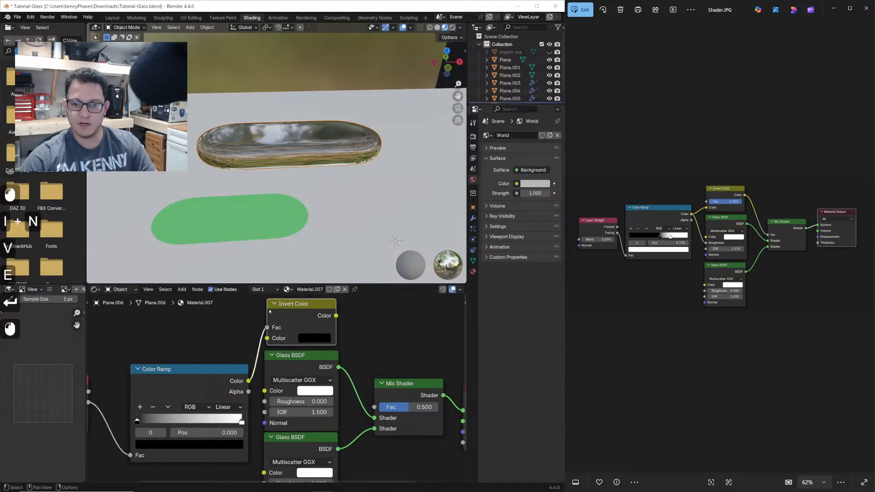
drag(380, 410, 377, 408)
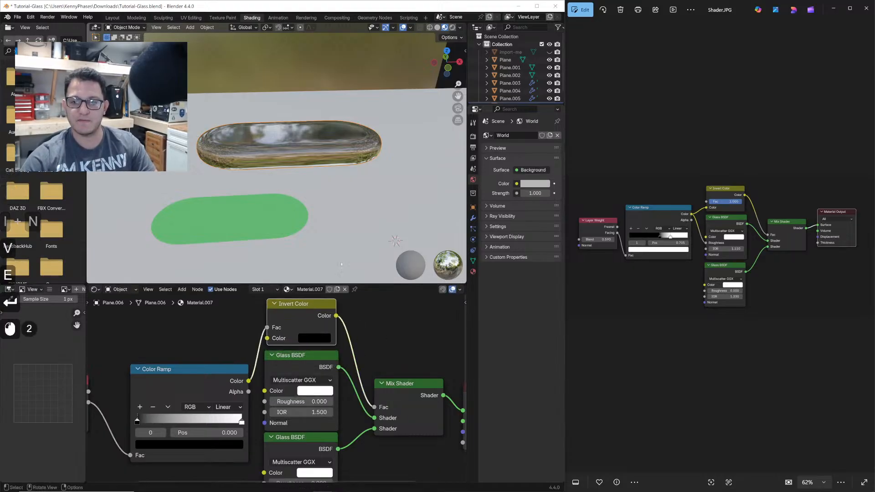
- Switch the preview viewport to rendered shading and view the glass shape from above
key(z)
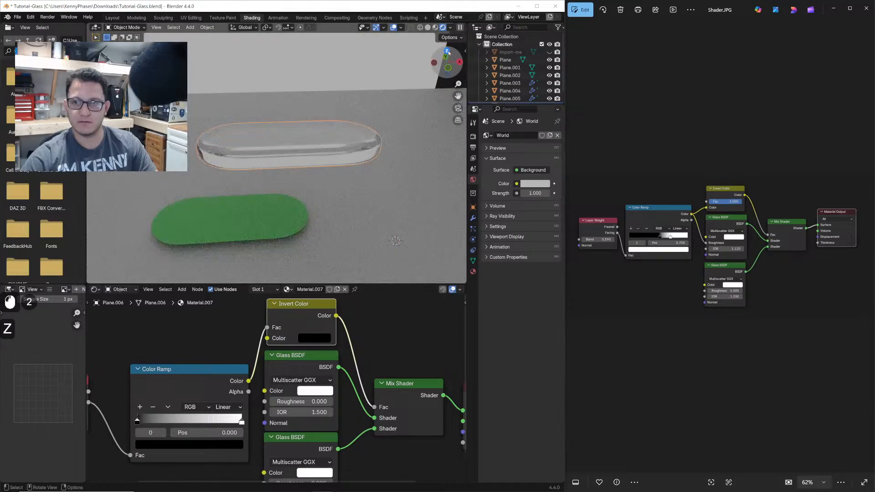
click(447, 52)
scroll(329, 130, up, 1)
shift+middle_drag(328, 129, 331, 144)
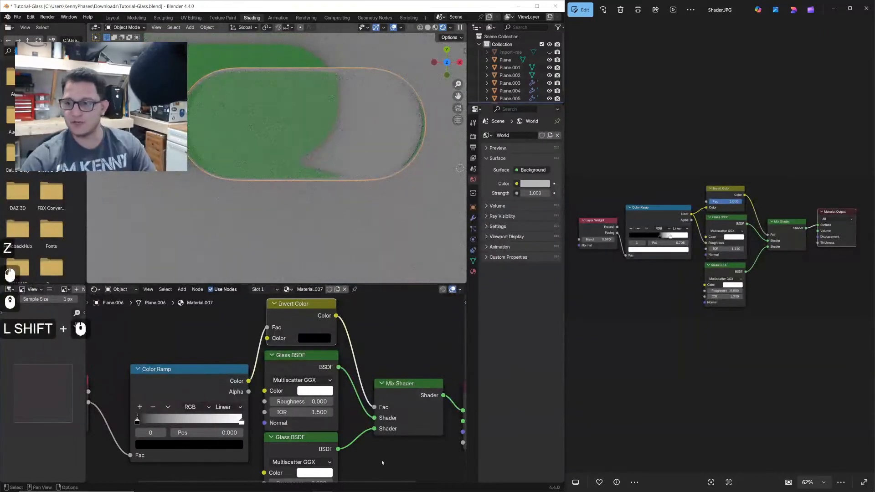
- Set the lower Glass BSDF's IOR to 1.33 and the upper Glass BSDF's IOR to 1.1
middle_drag(382, 461, 377, 401)
double_click(317, 434)
text(1.33)
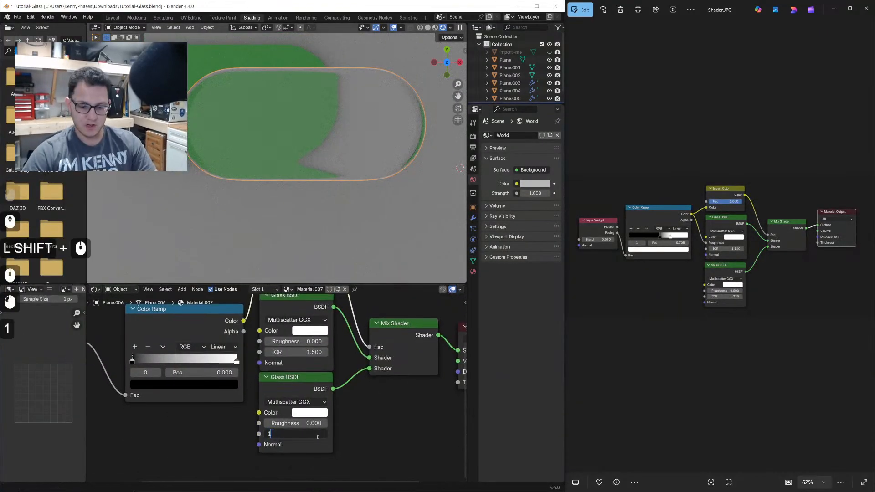
key(Return)
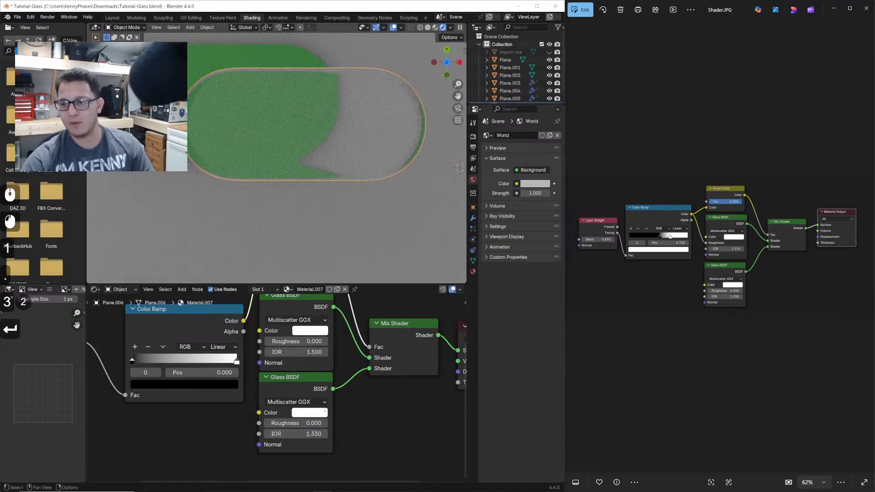
double_click(314, 352)
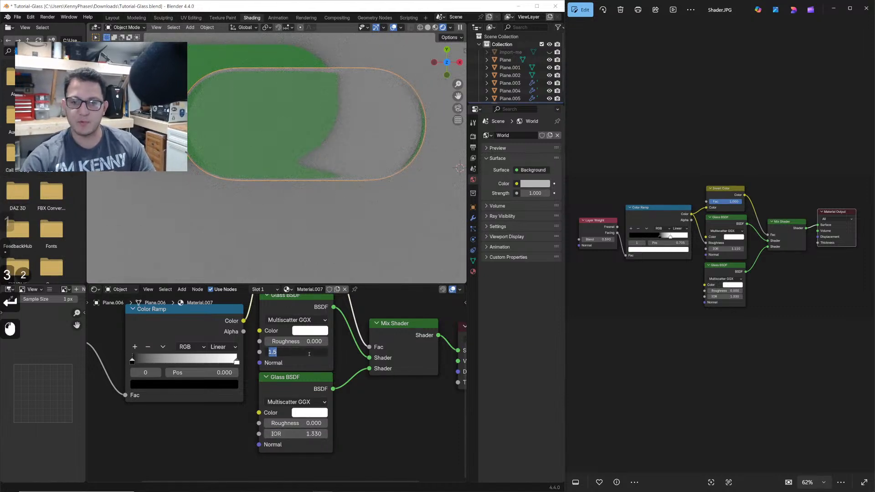
text(1.1)
key(Return)
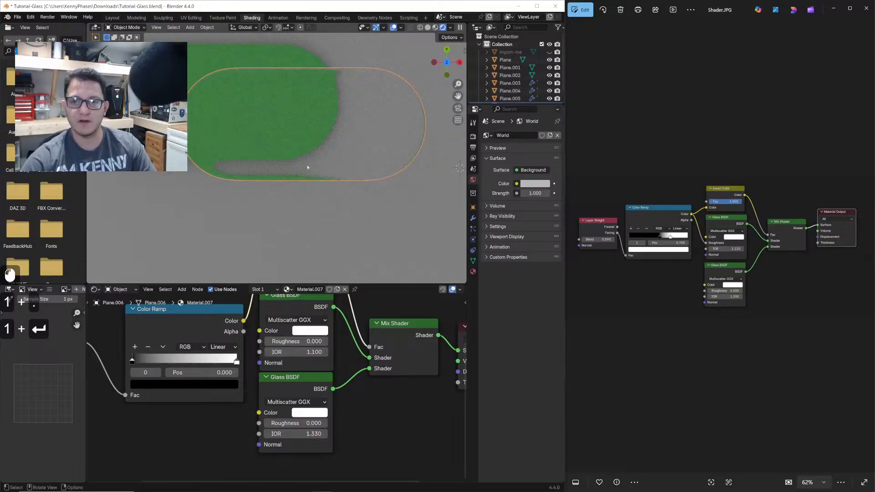
- Set the Layer Weight Blend to 0.6 and bring the Color Ramp stops closer together, with the black stop at about 0.518
middle_drag(218, 372, 284, 377)
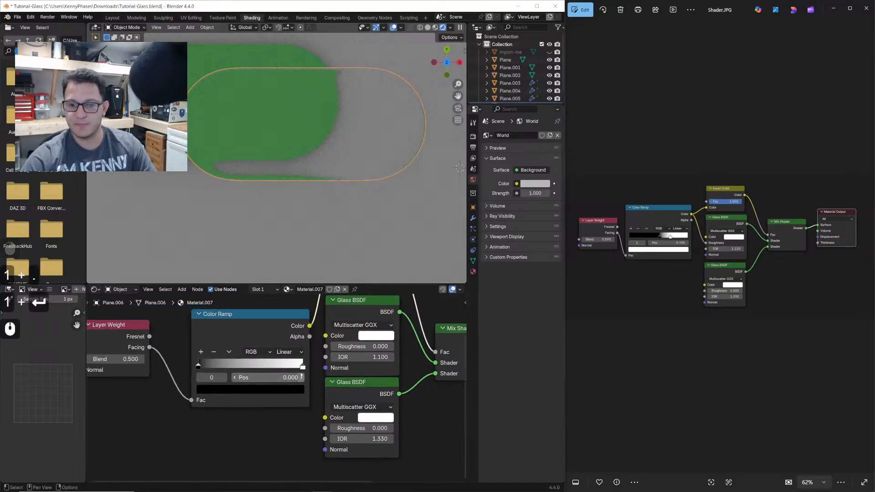
scroll(285, 375, up, 1)
middle_drag(216, 372, 262, 370)
double_click(165, 355)
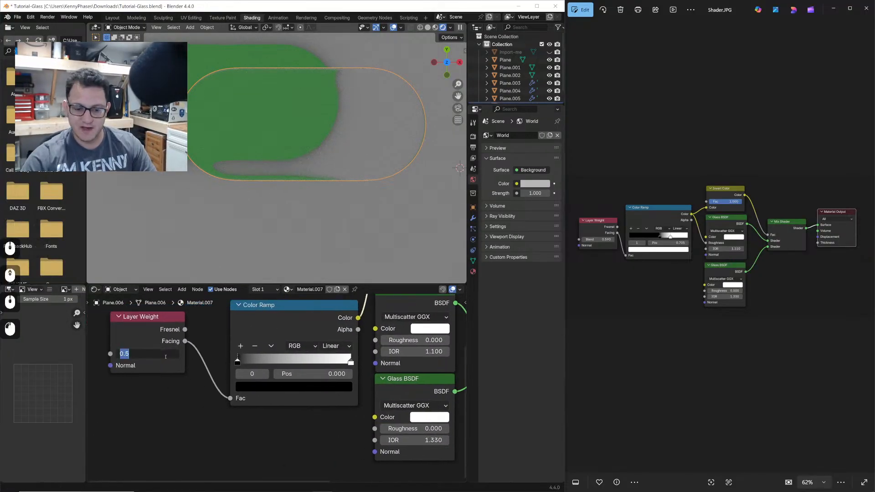
text(.6)
key(Return)
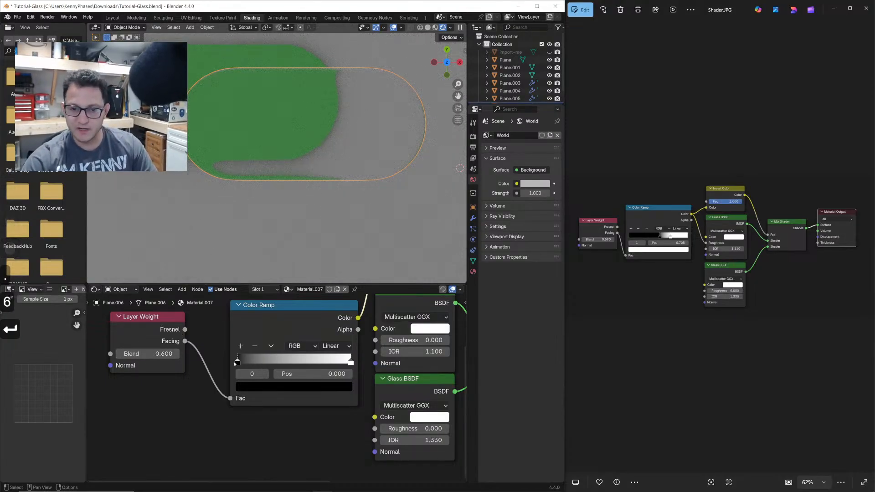
drag(235, 363, 283, 366)
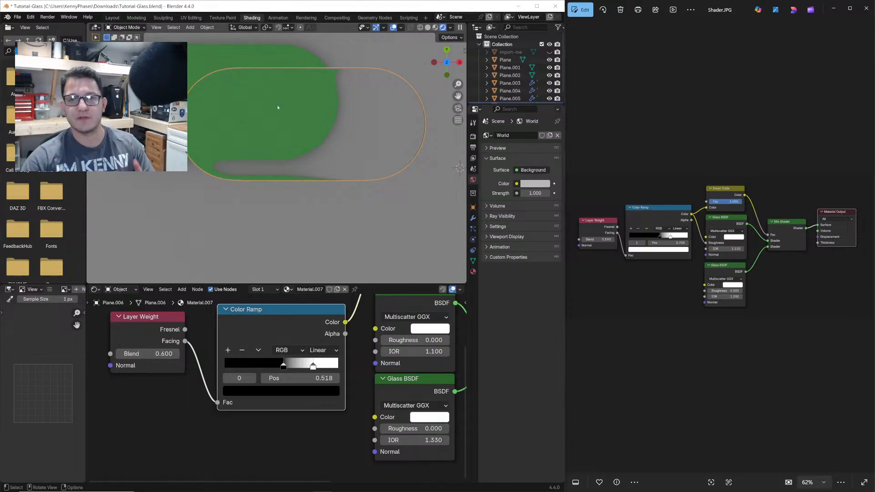
- Save the file with the Blender window maximized and switch to the Layout workspace
click(537, 6)
scroll(474, 149, down, 4)
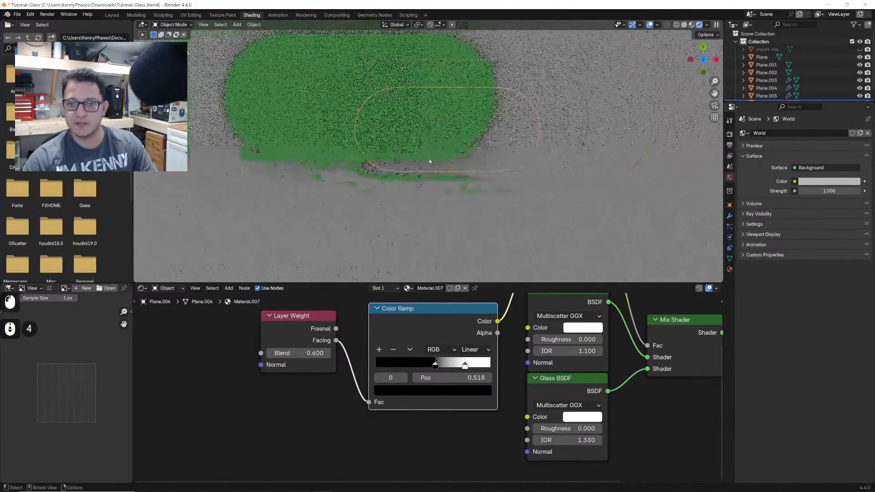
key(ctrl+s)
middle_drag(419, 151, 211, 64)
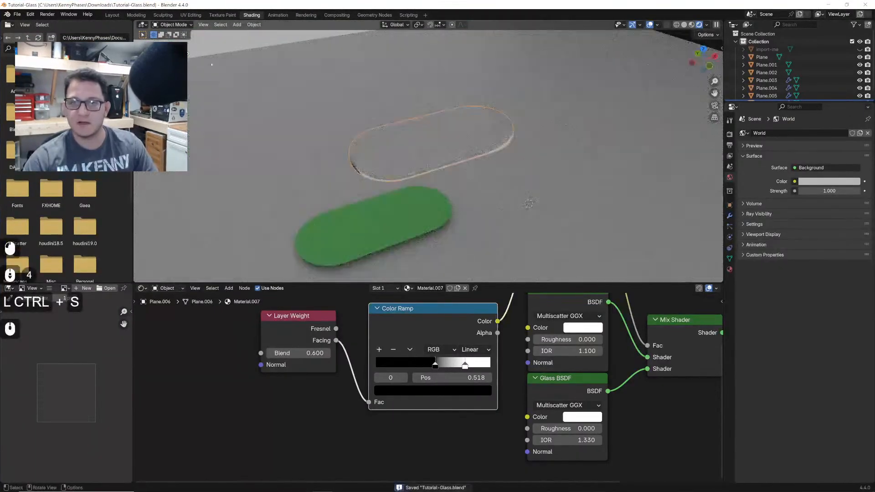
click(113, 15)
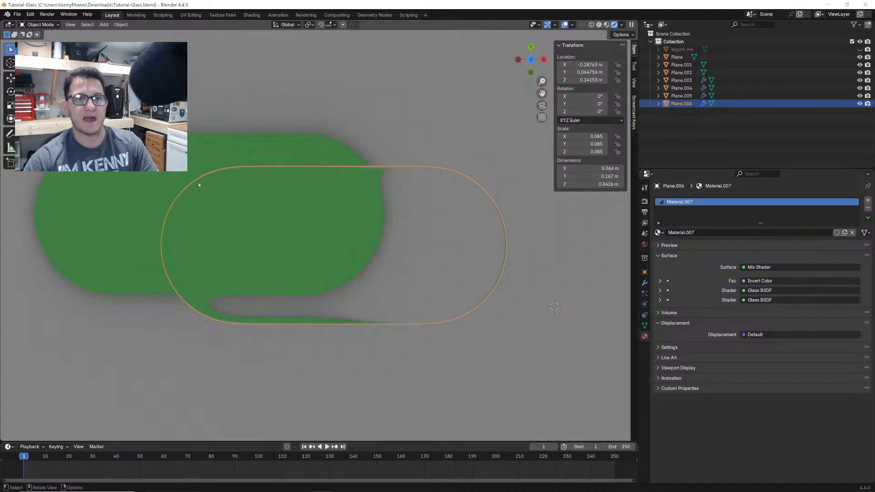
- Add an area light and raise it to about 0.31 m above the backdrop
scroll(266, 199, down, 3)
middle_drag(266, 199, 289, 187)
key(shift+a)
text(area)
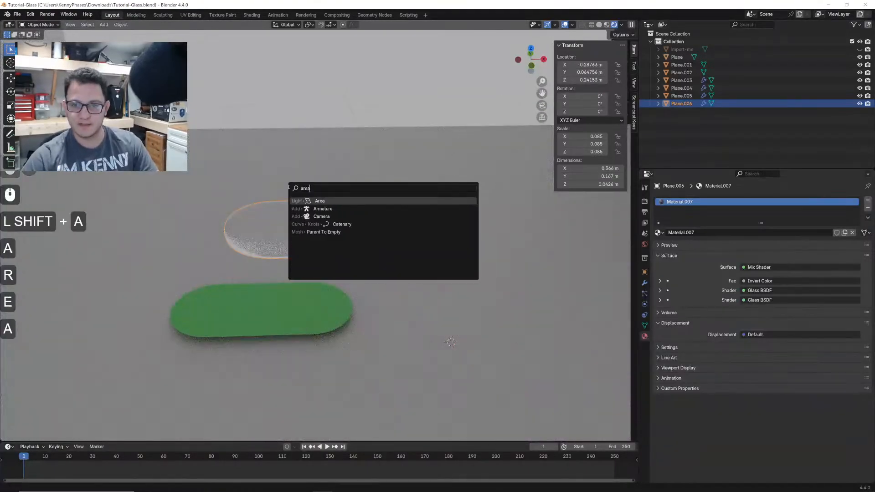
key(Return)
scroll(288, 187, down, 4)
key(g)
key(z)
click(364, 224)
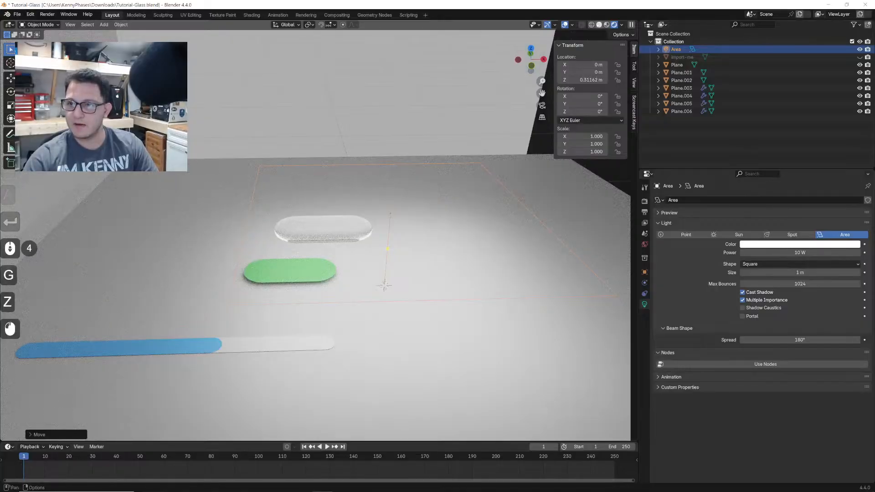
- In a see-through side view, rotate the area light to -65° around X using snapped increments
click(599, 25)
click(591, 24)
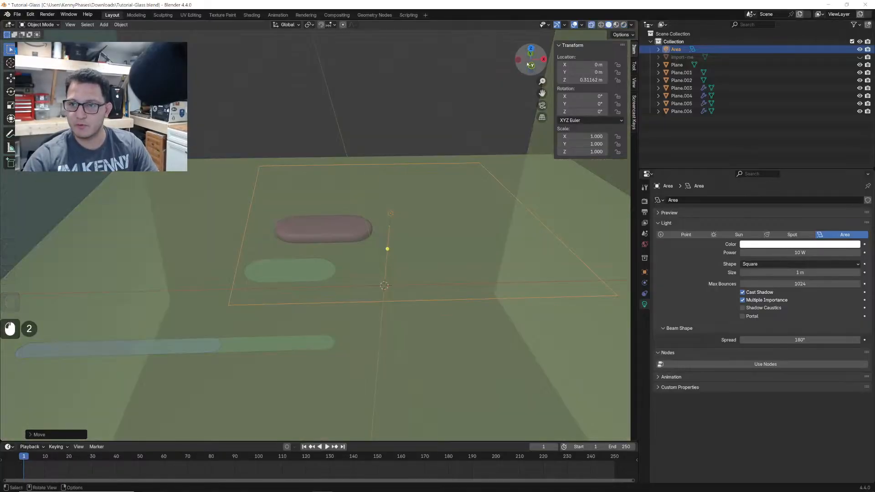
click(519, 60)
scroll(373, 189, down, 4)
key(r)
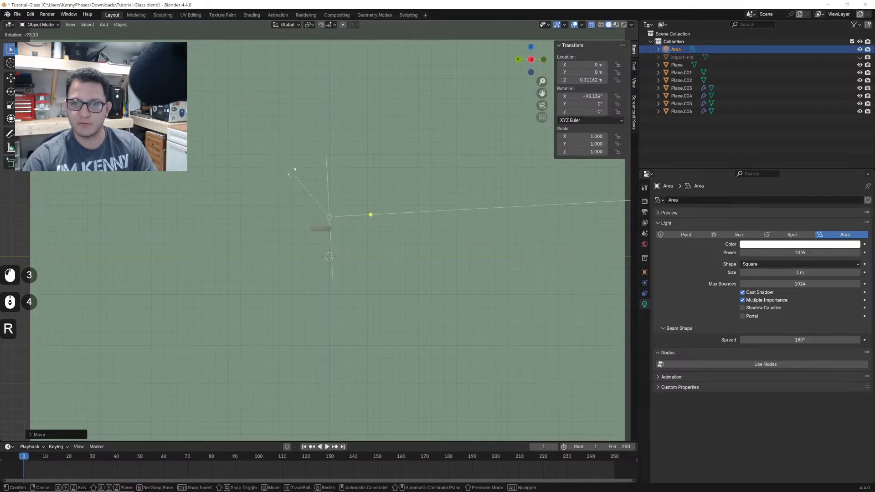
key(ctrl)
ctrl+click(318, 166)
- Move the area light up and behind the toggle, to about X -0.30, Y 0.85, Z 0.72 m
key(g)
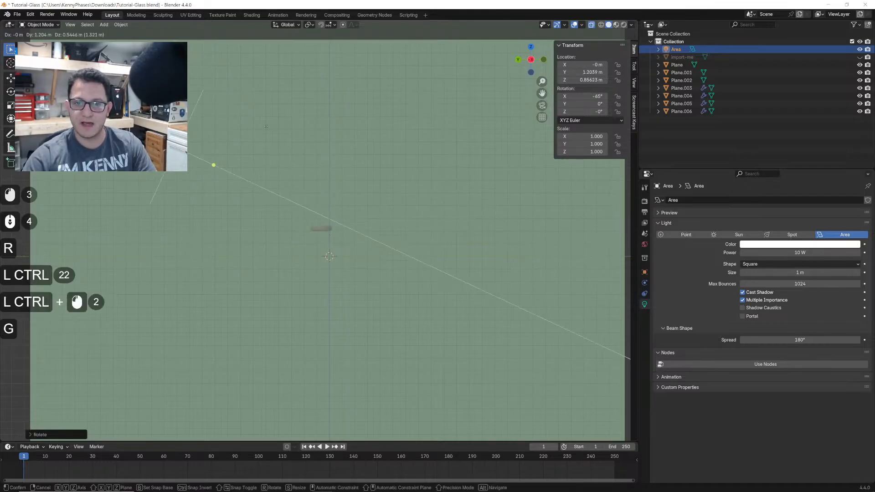
click(316, 150)
middle_drag(317, 151, 236, 189)
key(g)
click(202, 184)
- Scale the area light into a wide panel with scale values of about 2.387, 0.468 and 1.969
key(s)
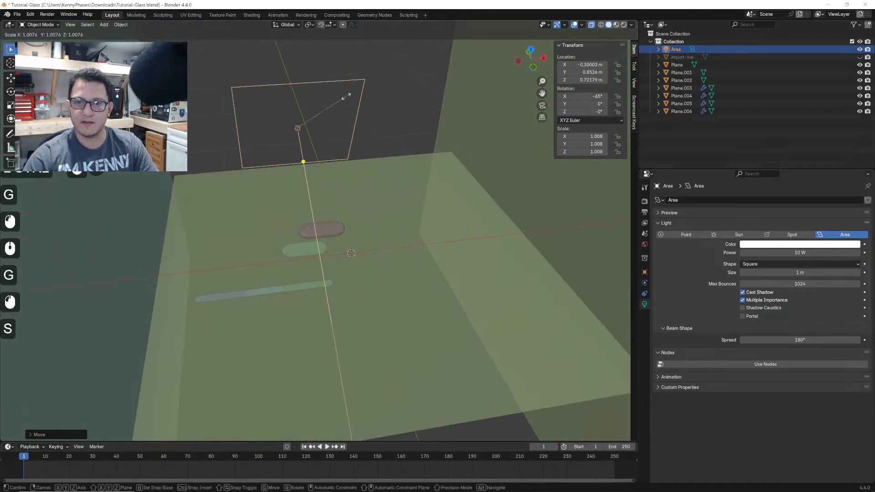
key(z)
click(313, 121)
key(s)
click(344, 110)
key(s)
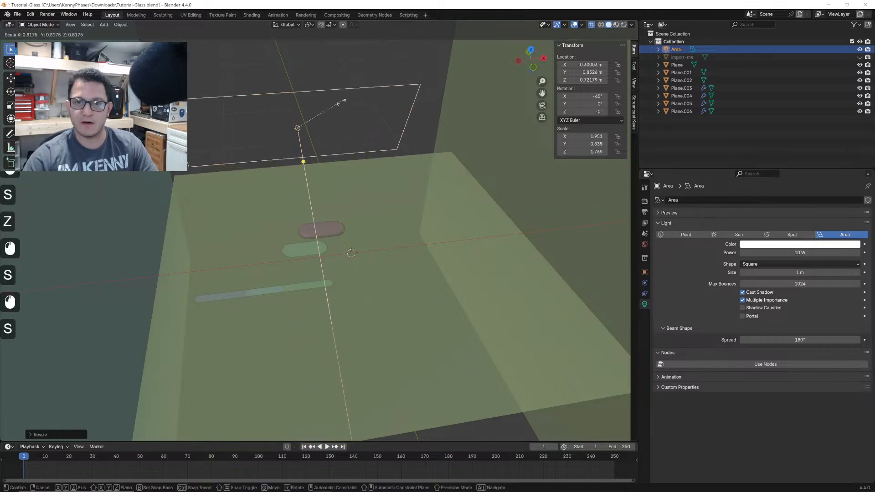
key(z)
click(308, 120)
- Move the area light closer to the shapes, to about X -0.06, Y 0.63, Z 0.49 m, and show the rendered preview
key(g)
click(347, 164)
key(z)
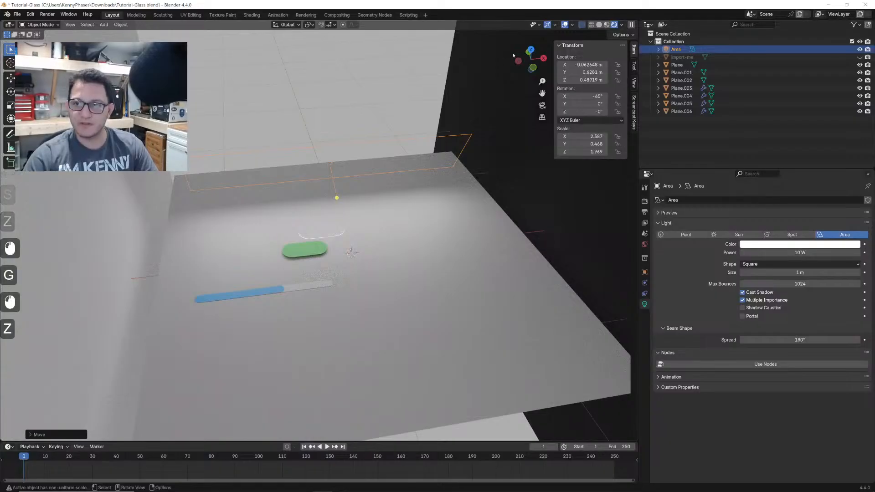
scroll(478, 93, up, 3)
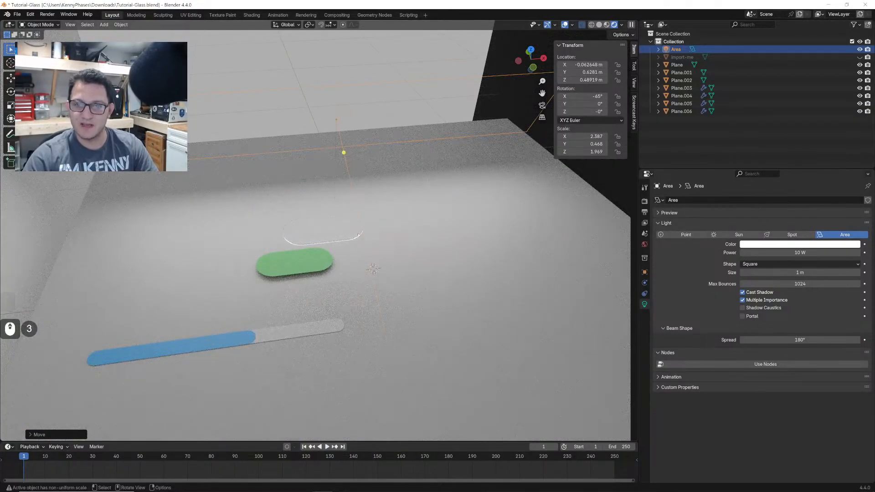
- From the top view, shift the area light to about X -0.19, Y 0.57 m and lower it to about Z 0.099 m
click(532, 49)
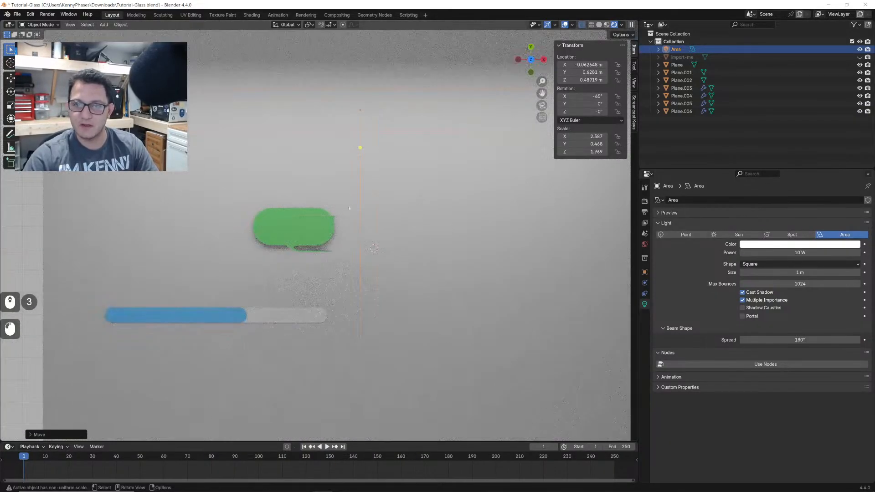
scroll(315, 228, up, 1)
key(g)
click(384, 251)
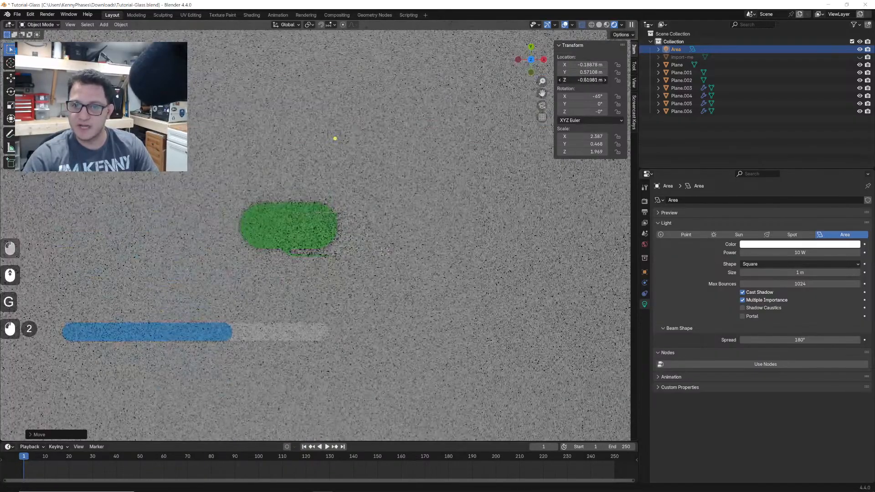
drag(585, 79, 618, 80)
- Rotate the area light to about 13° around Z and move it to about X -0.53, Y 0.50 m
key(r)
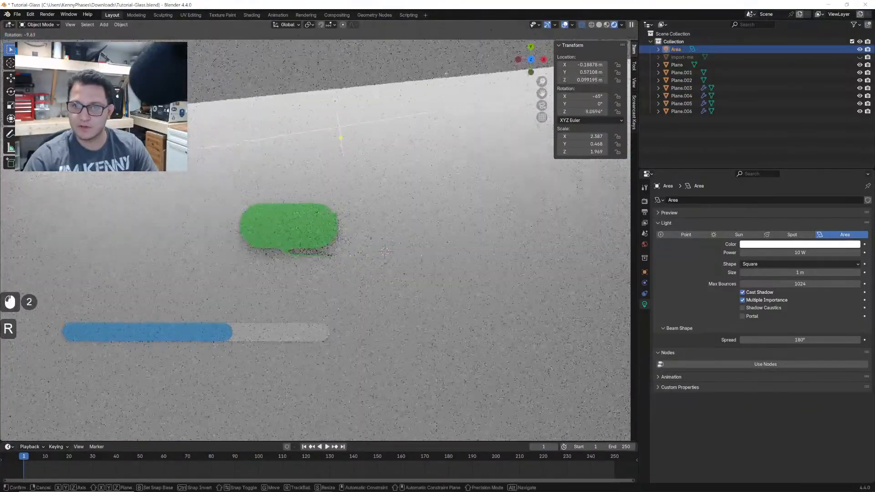
click(346, 151)
key(g)
click(340, 114)
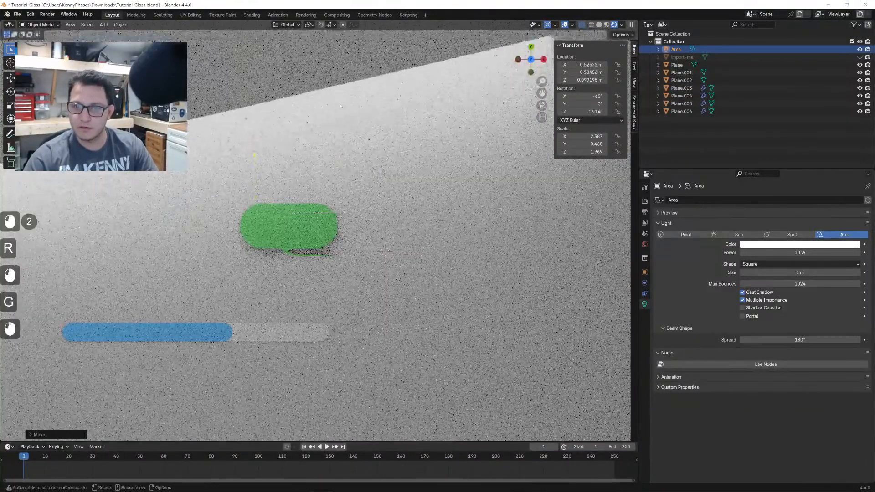
- Align the glass shape with the green toggle at about X -0.274, Y 0.099 m and compare it with the liquid-glass-apple.jpg reference
scroll(319, 235, up, 5)
click(313, 233)
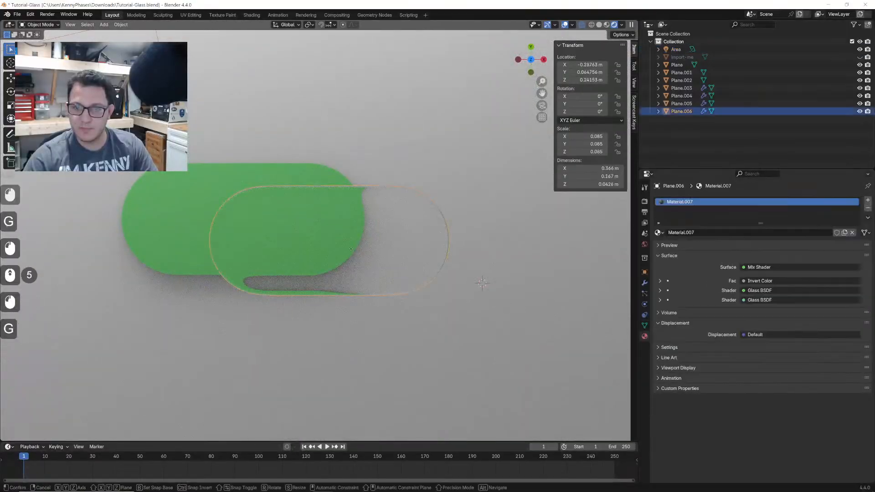
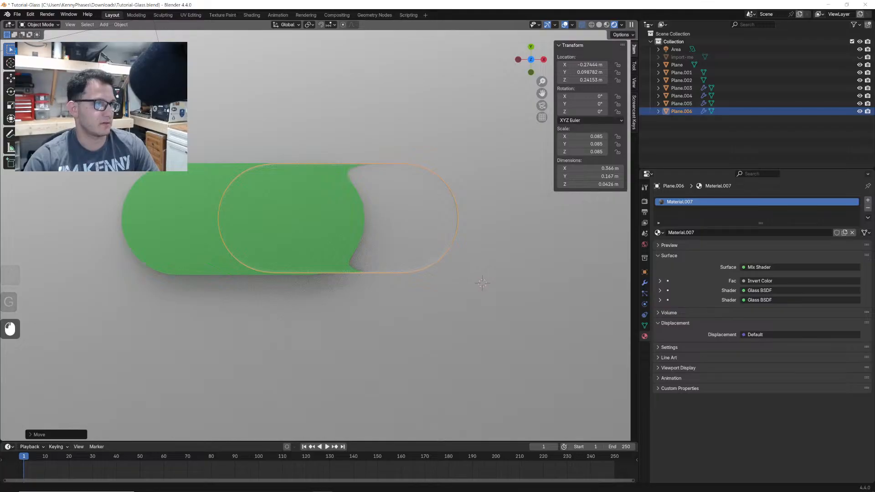
drag(0, 239, 669, 76)
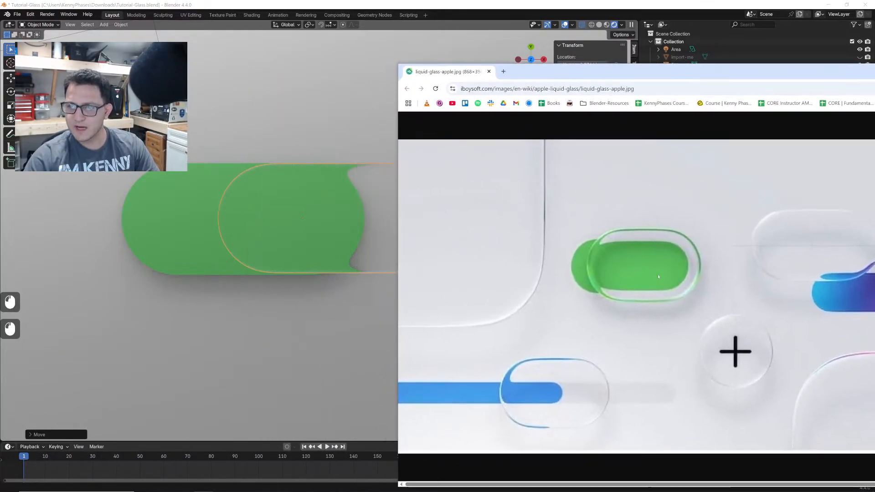
click(321, 218)
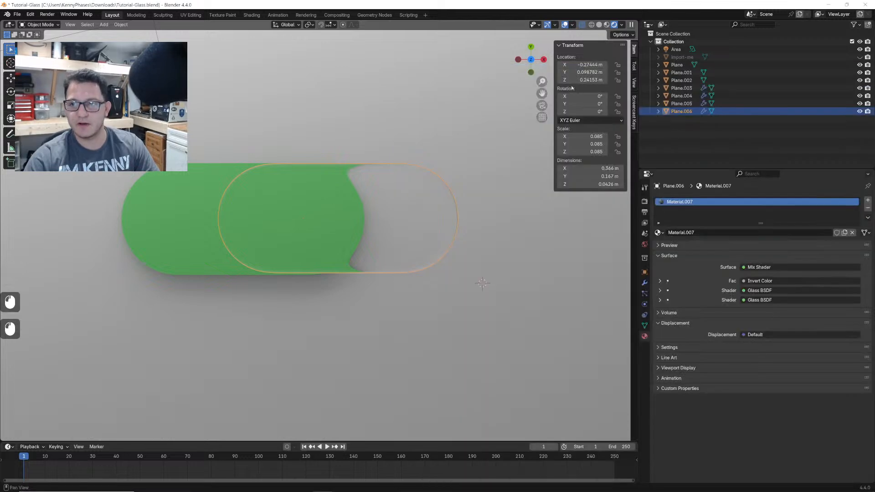
- Try different heights for the glass shape above the green toggle and undo each change
mouse_move(585, 79)
mouse_down()
mouse_move(596, 80)
mouse_move(589, 80)
mouse_up()
key(ctrl+z)
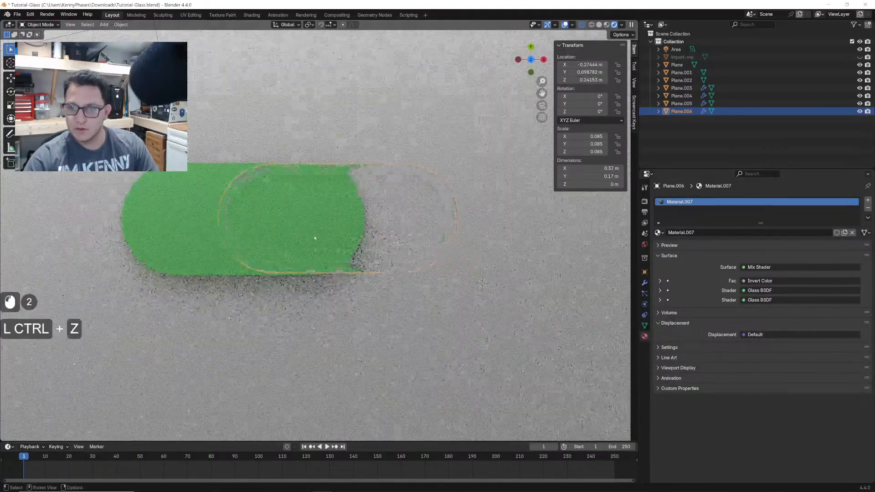
key(g)
key(z)
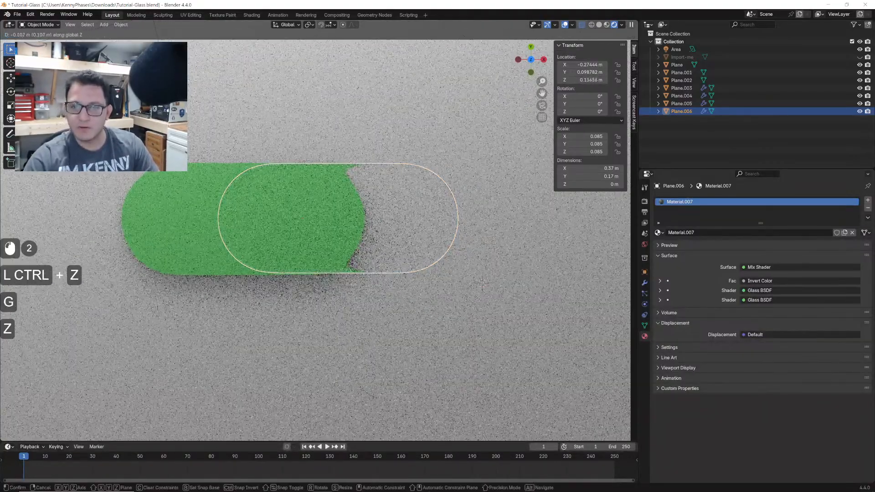
click(483, 284)
key(ctrl+z)
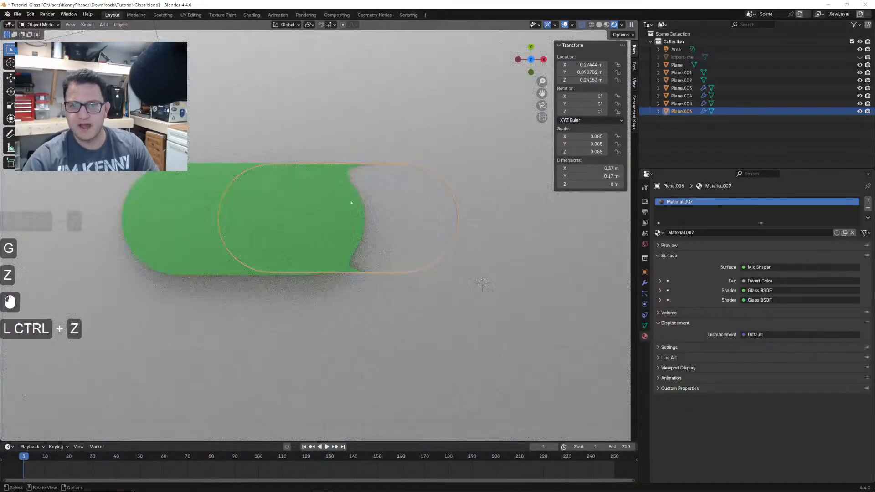
- Select the area light and raise it along Z, well above the glass shape
scroll(343, 237, down, 2)
middle_drag(343, 237, 351, 168)
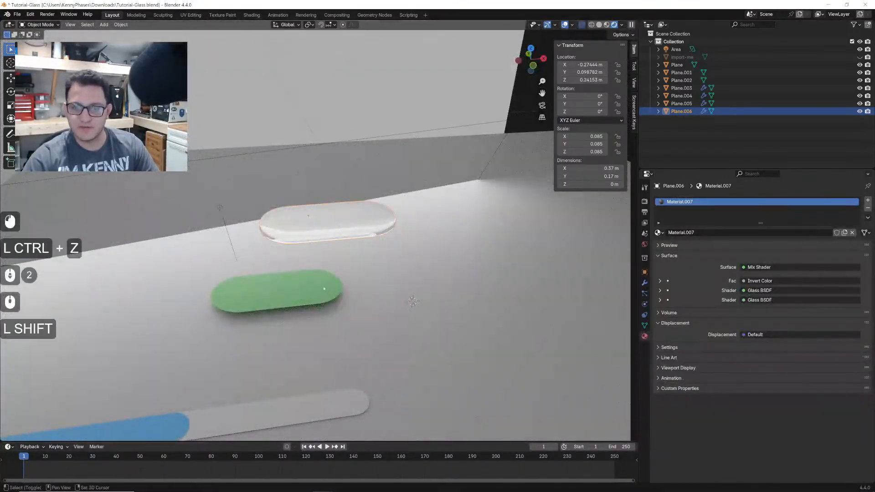
shift+scroll(219, 200, down, 8)
click(219, 201)
click(219, 200)
key(g)
key(z)
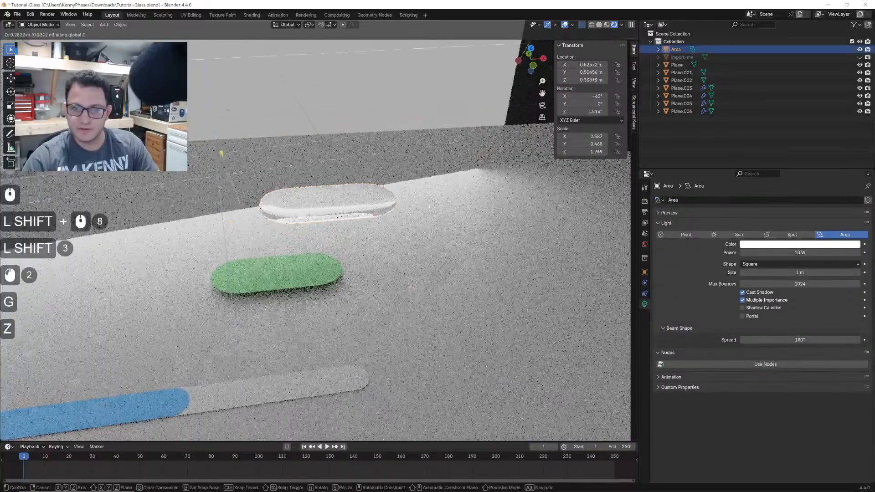
click(318, 170)
- Settle the area light at about Z 0.49 m and move the glass shape to about X -0.264, Y 0.142 m
click(318, 170)
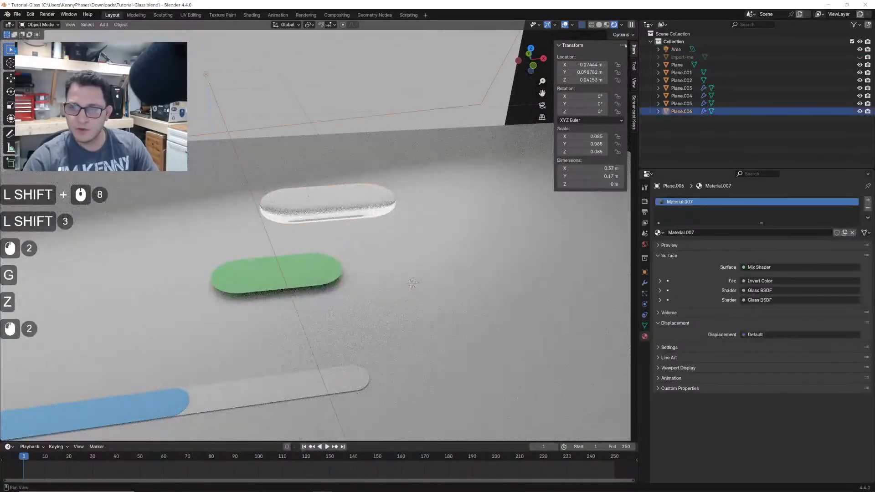
click(528, 48)
scroll(371, 177, up, 3)
key(g)
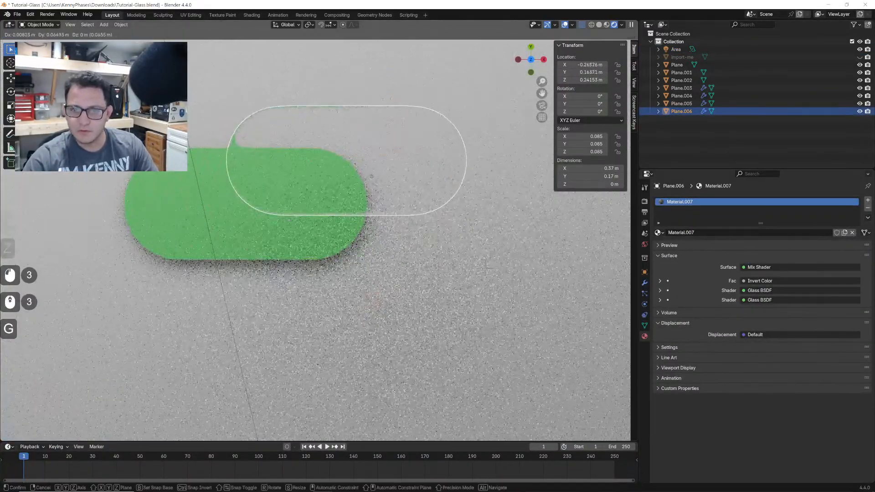
click(372, 190)
- Move the glass shape level with the green toggle at about X -0.271, Y 0.100 m and show the import-me overlay
scroll(223, 78, up, 2)
shift+middle_drag(224, 77, 268, 134)
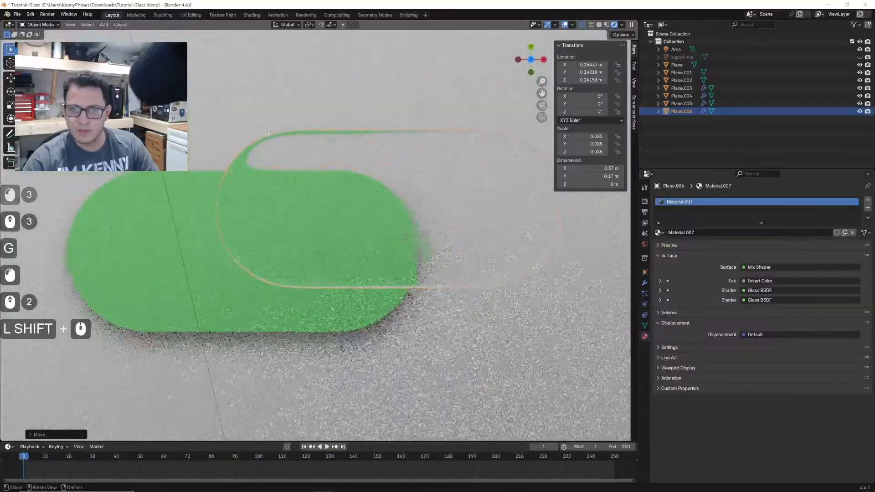
scroll(285, 180, down, 4)
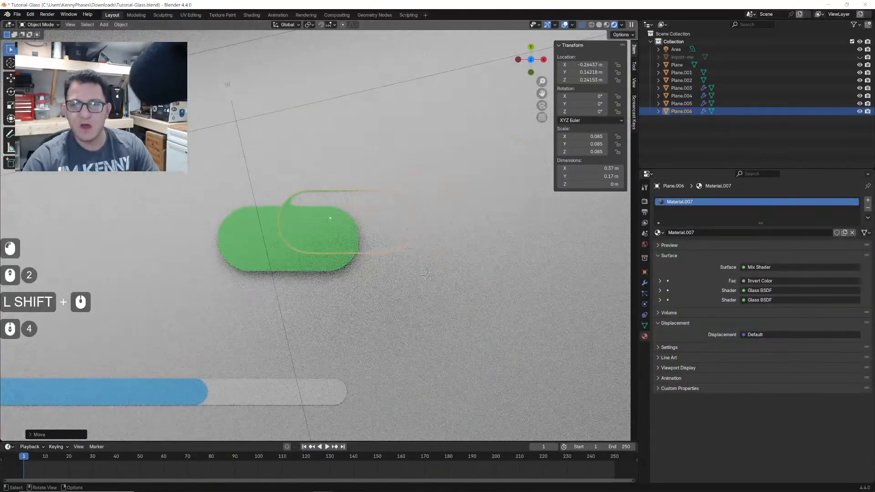
key(g)
click(331, 225)
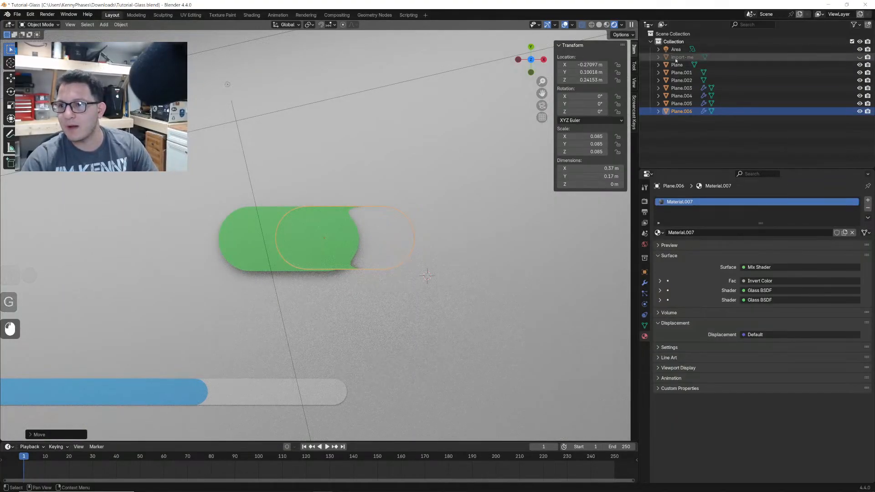
click(860, 57)
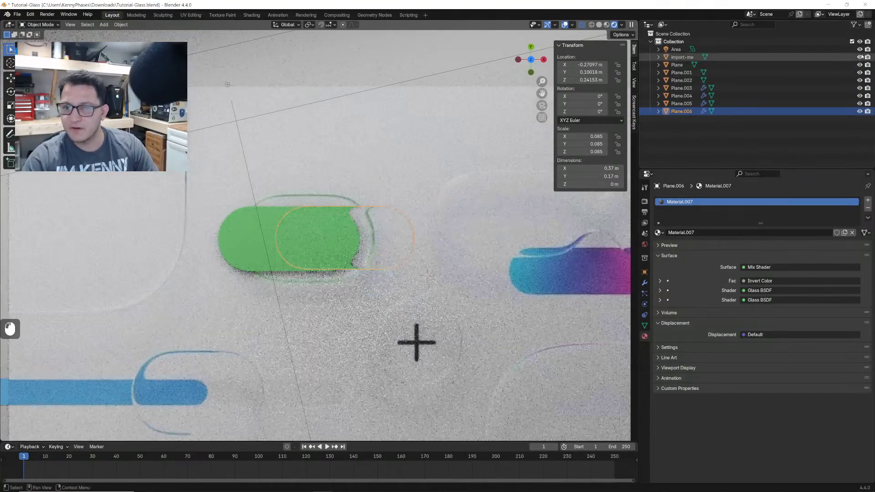
scroll(369, 223, up, 2)
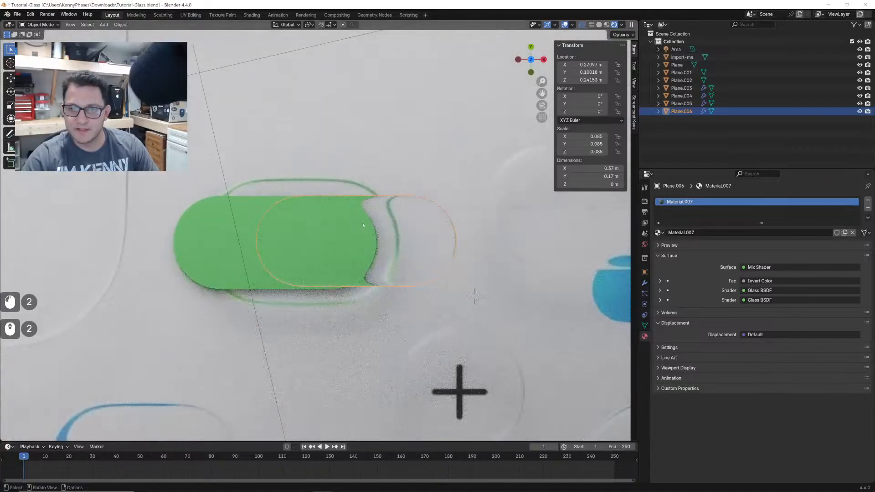
- Try scaling the whole glass shape to about 0.108 and shifting it along the toggle, and undo both changes
key(s)
click(463, 194)
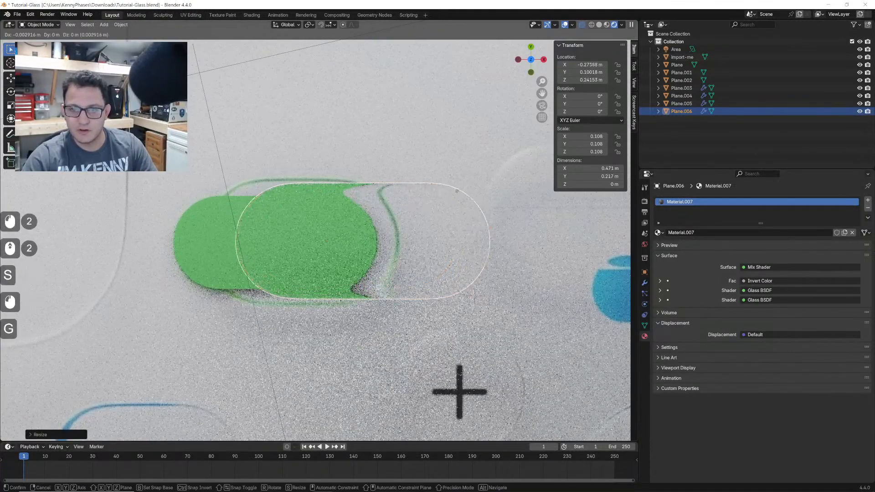
key(g)
click(428, 190)
key(ctrl+z)
key(ctrl+z)
- Edit the glass shape's mesh, shifting it over the green toggle and stretching it along Y and along X toward the overlay's outline
key(Tab)
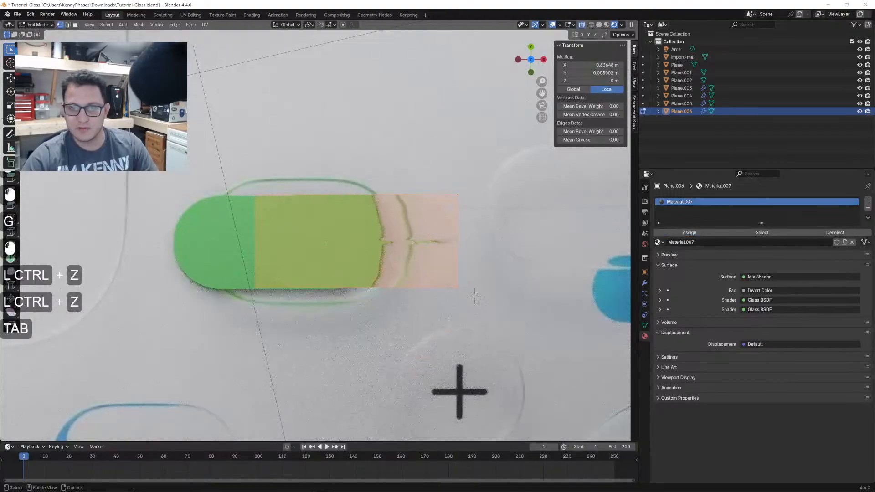
key(g)
click(403, 222)
key(s)
key(x)
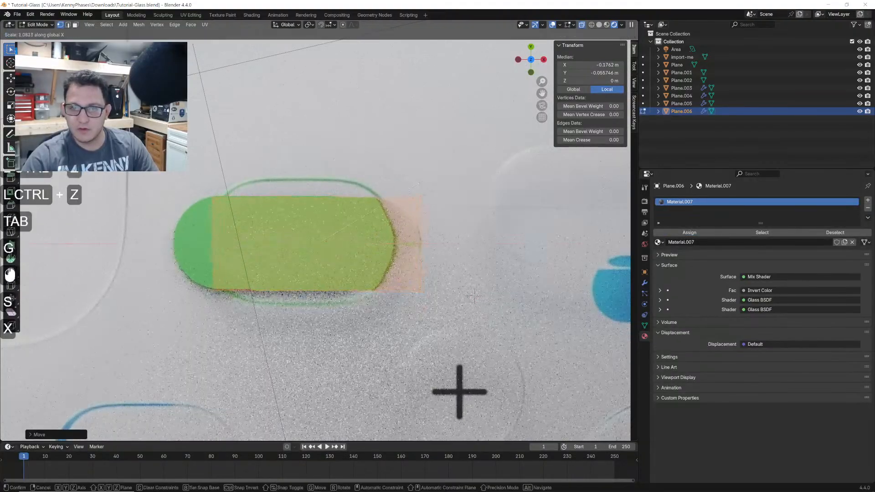
key(y)
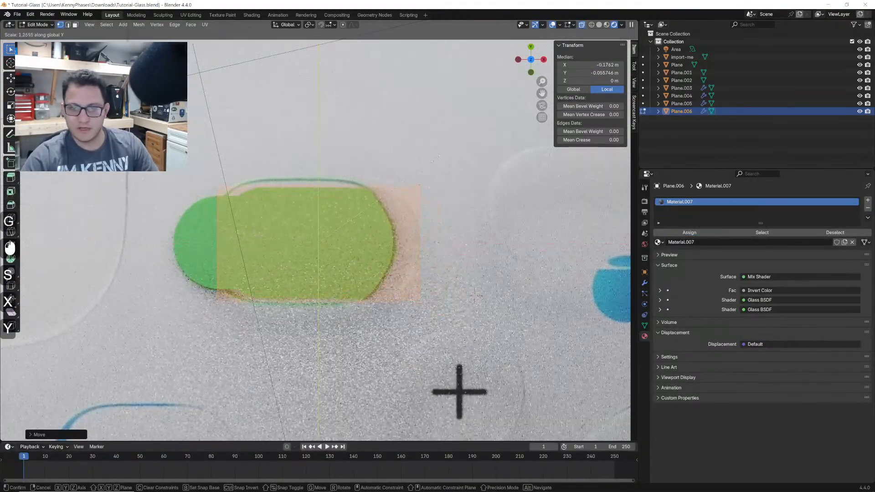
click(437, 157)
key(s)
key(x)
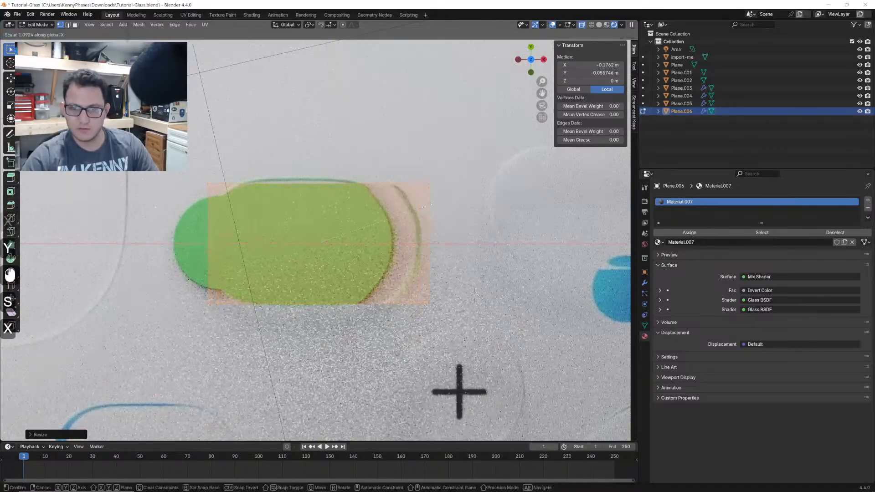
click(432, 206)
- Fine-tune the glass mesh's position and size to about 0.405 × 0.22 m and return to Object Mode
key(g)
click(429, 202)
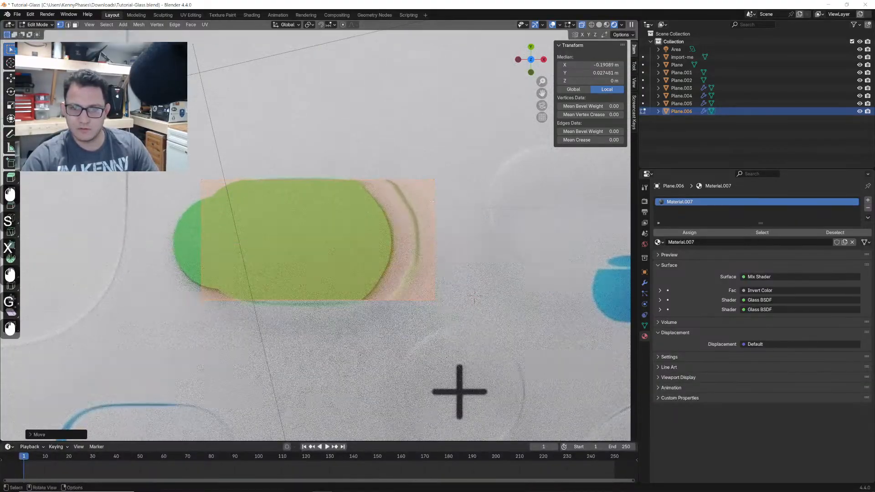
key(s)
click(427, 202)
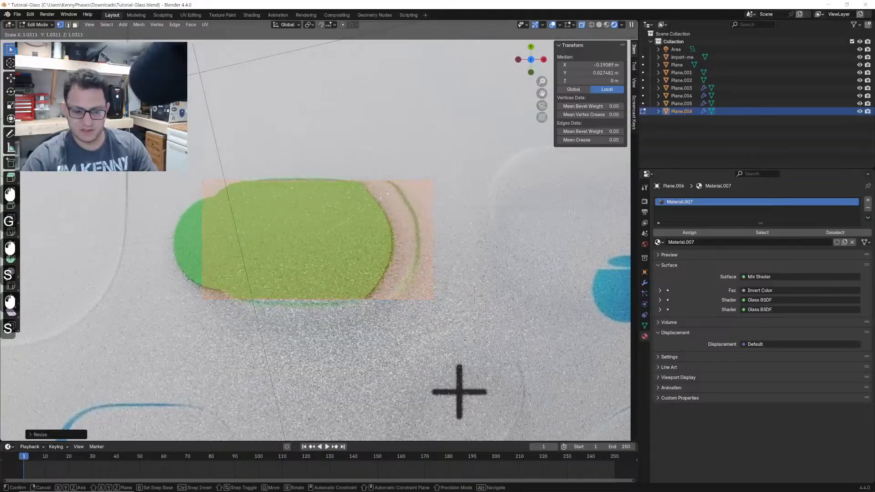
key(Tab)
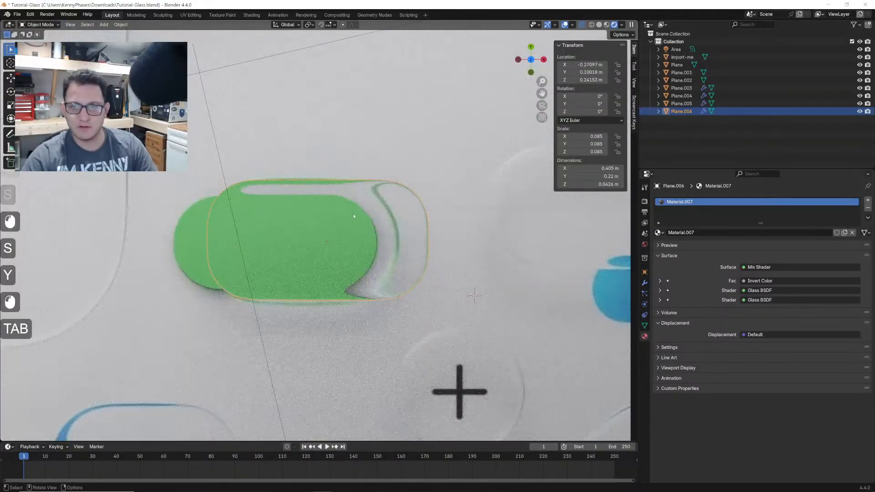
- Move the glass shape to about X -0.261, Y 0.095 m and lower it to about Z 0.144 m
key(g)
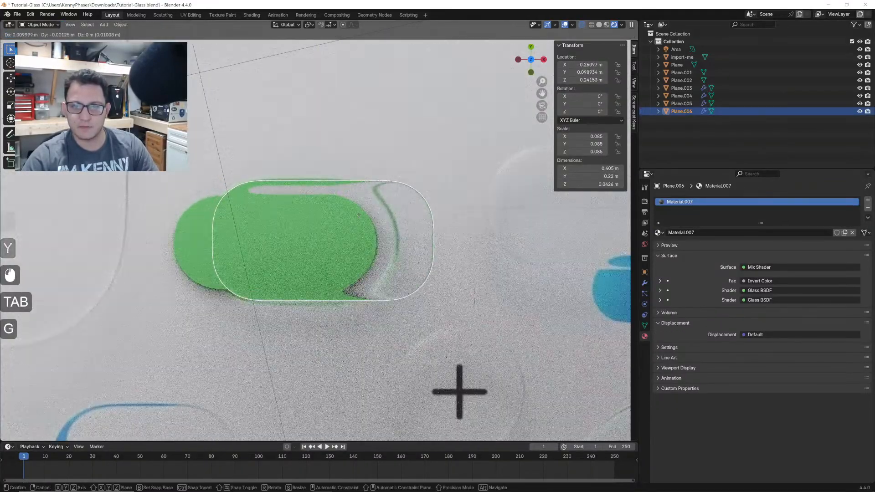
click(359, 217)
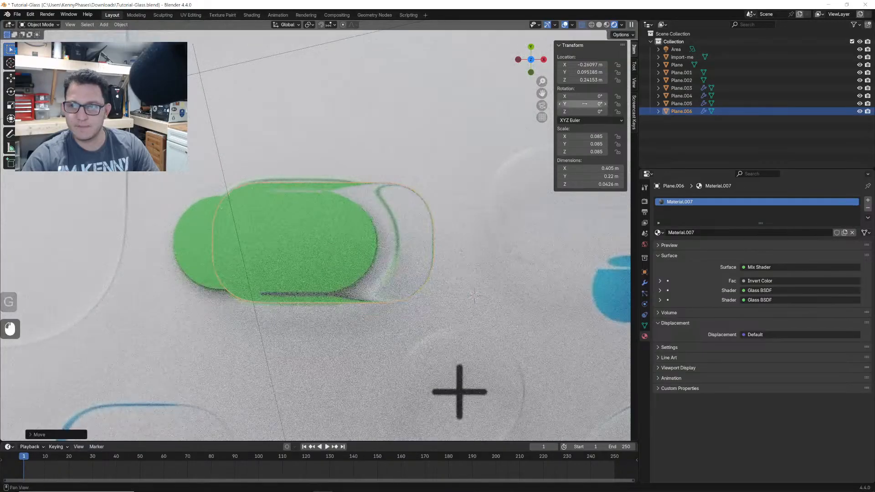
shift+drag(589, 81, 616, 80)
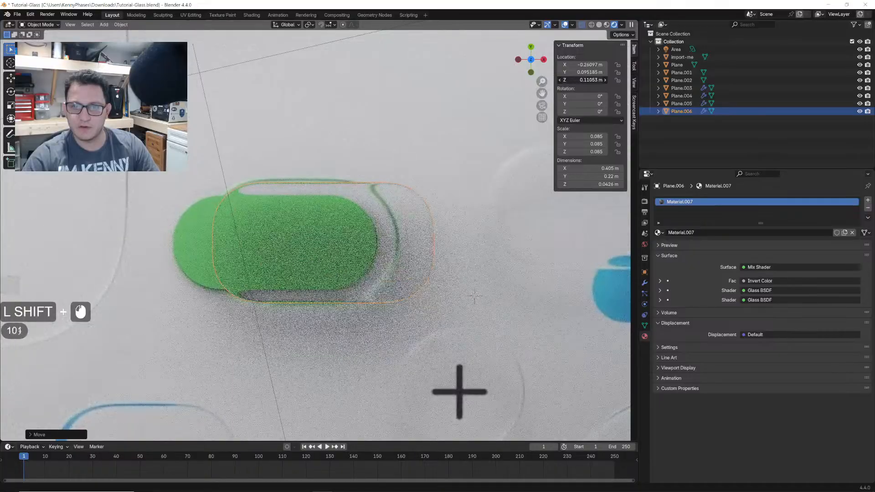
shift+drag(569, 80, 568, 80)
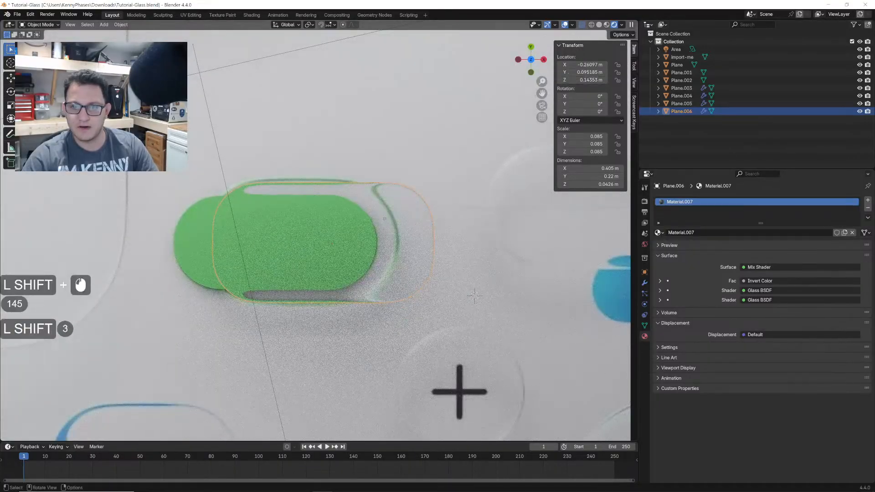
- Hide the import-me overlay and reposition the glass shape over the toggle at about X -0.249, Y 0.094 m
key(g)
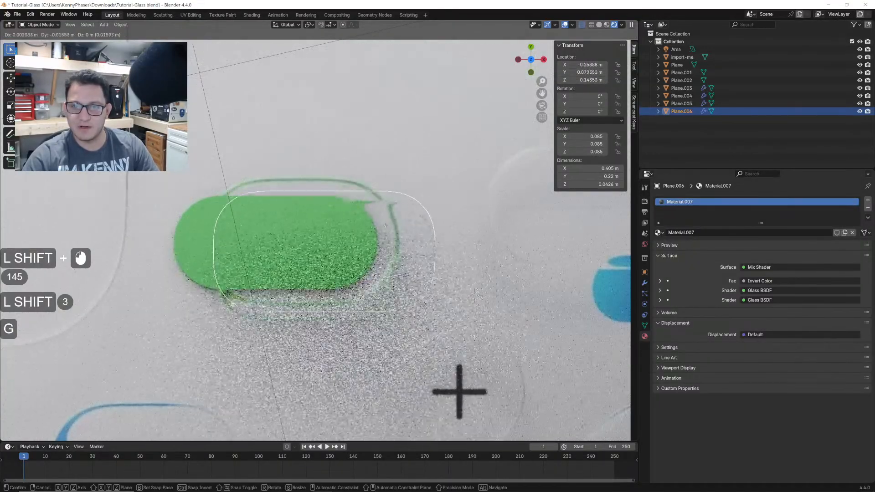
click(385, 220)
click(383, 218)
key(h)
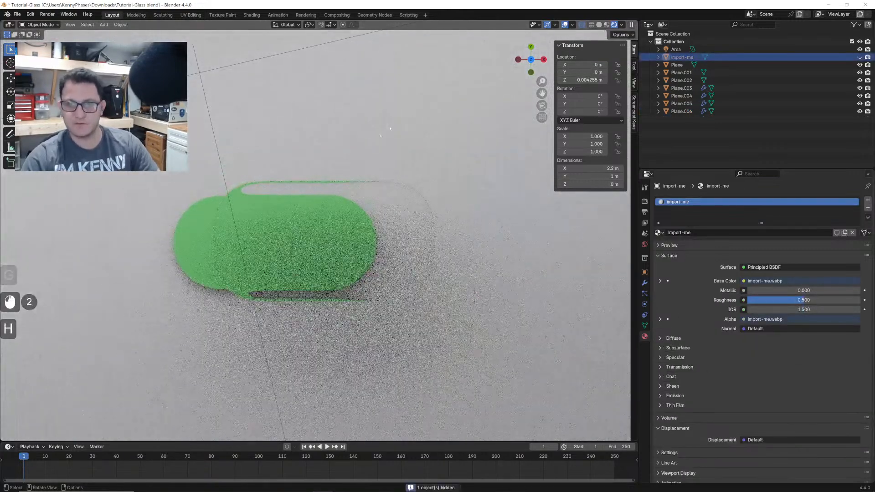
click(381, 217)
key(g)
click(385, 222)
scroll(313, 242, up, 1)
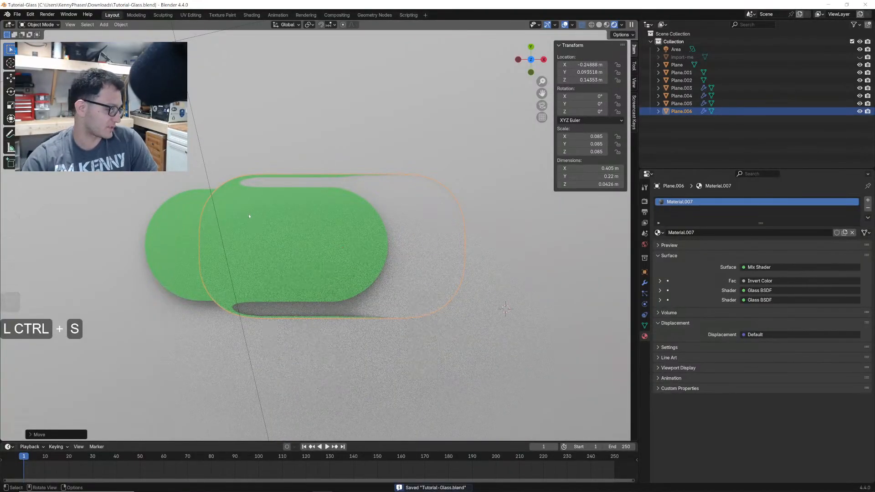
- Select the area light, try a power of 500 W, and reduce it to 100 W
scroll(281, 213, down, 6)
middle_drag(280, 214, 340, 184)
click(304, 124)
click(256, 117)
click(782, 252)
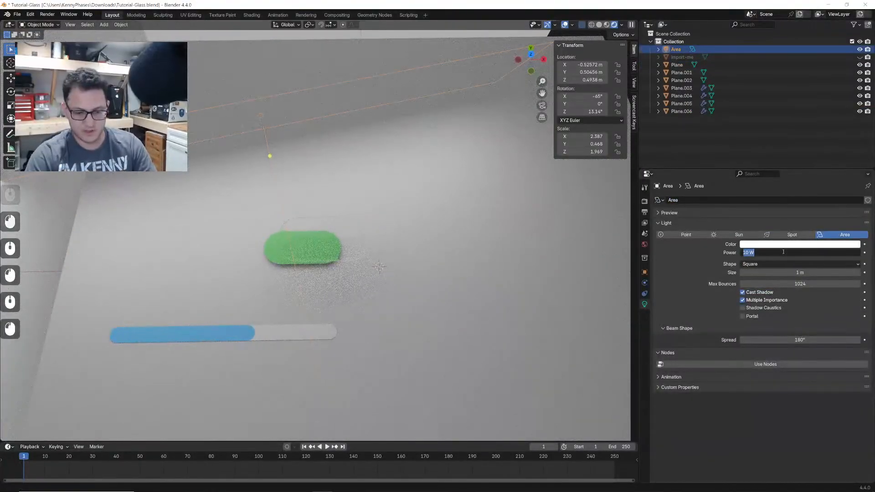
text(500)
key(Return)
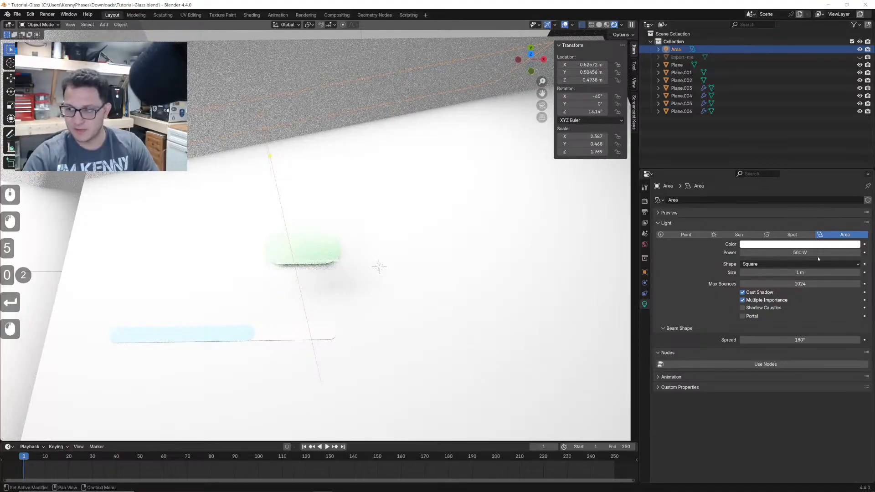
double_click(818, 254)
text(100)
key(Return)
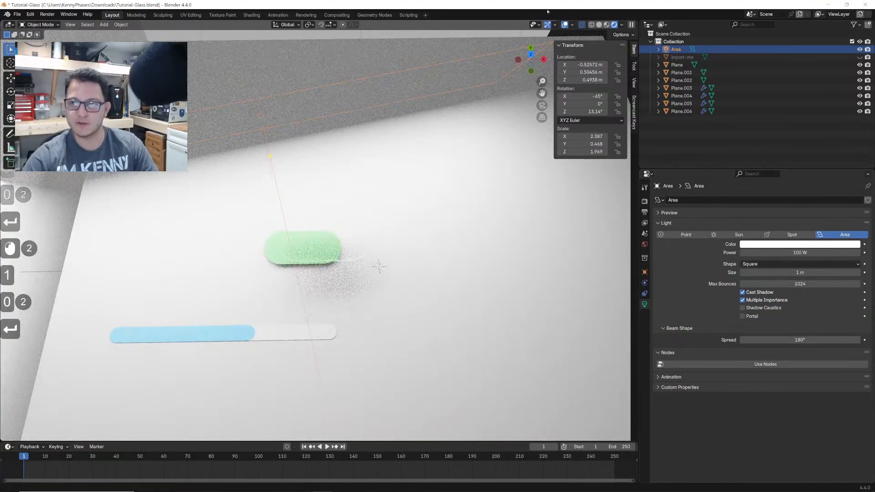
- Move the area light to about X -0.504, Y 0.513 m and shrink it along global Z to scale Y 0.198, Z 1.785
middle_drag(378, 191, 371, 157)
key(g)
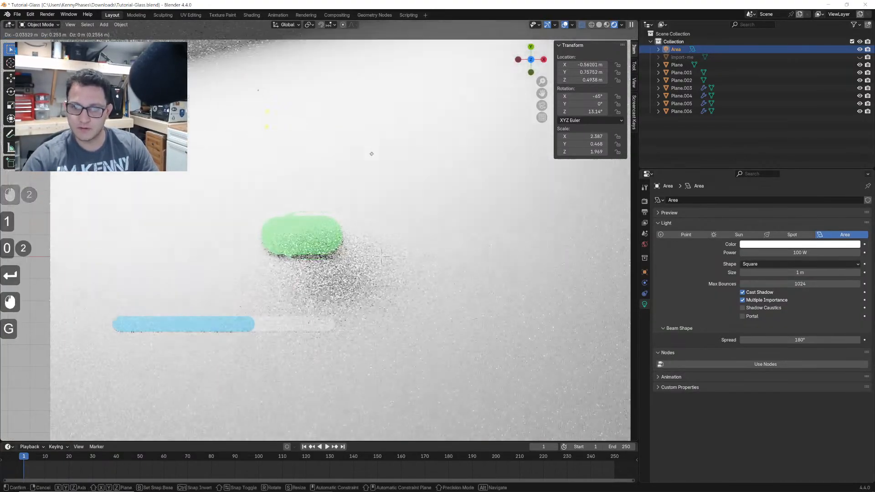
click(374, 164)
key(s)
key(z)
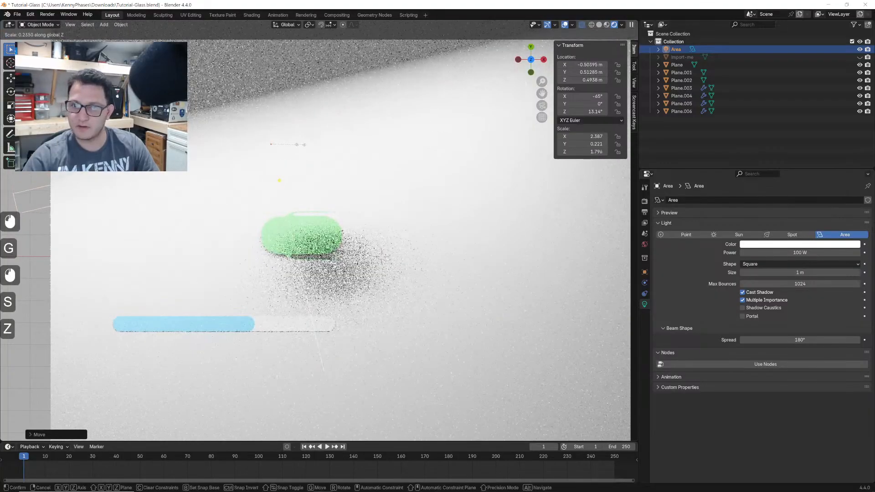
click(382, 254)
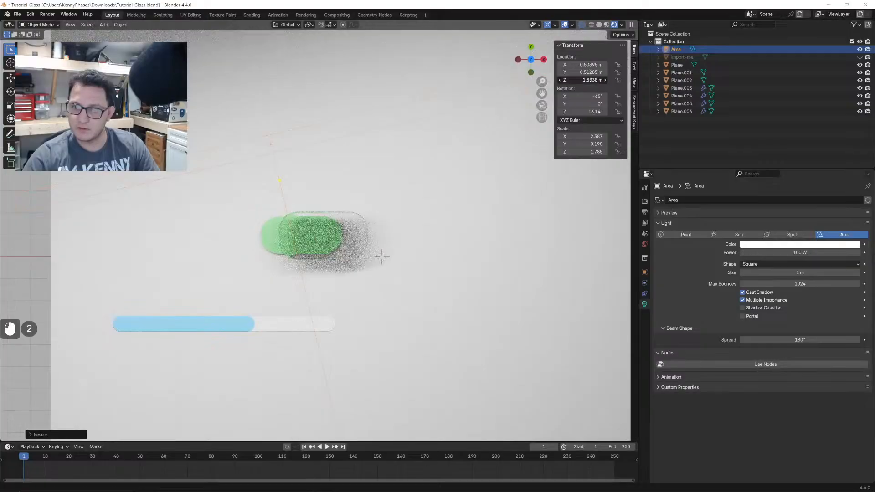
- Raise the area light to about Z 1.504 m and set its power to 50 W
drag(584, 80, 579, 80)
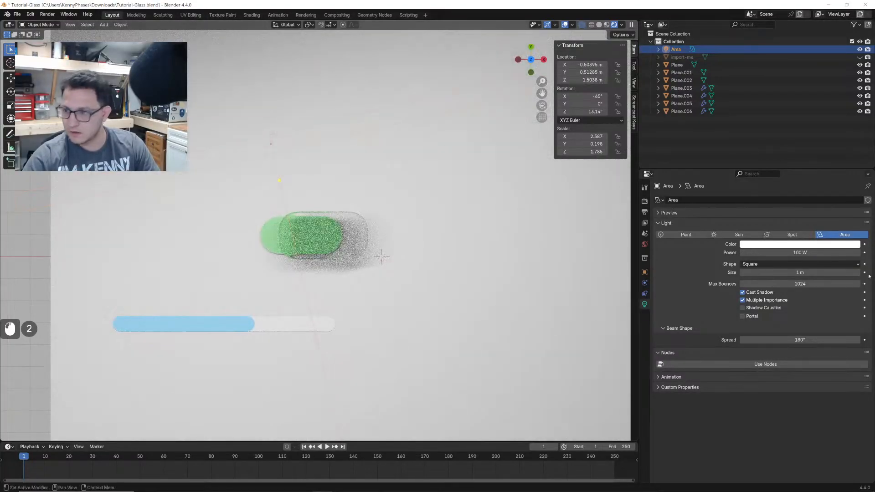
click(811, 253)
text(50)
key(Return)
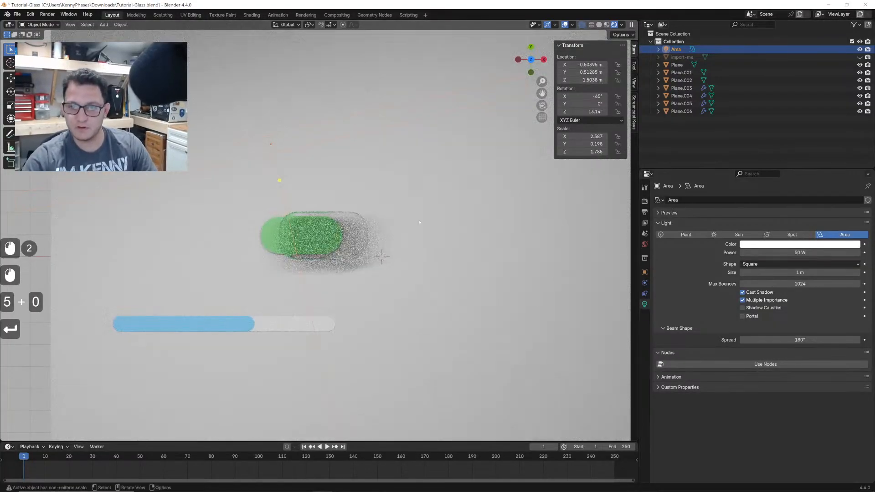
- Aim the area light at about X -20°, Y -5.3°, Z 18° rotation and move it to about X -0.494, Y 0.493 m
scroll(397, 162, up, 2)
middle_drag(387, 141, 355, 87)
scroll(395, 108, down, 6)
drag(299, 99, 332, 227)
click(531, 47)
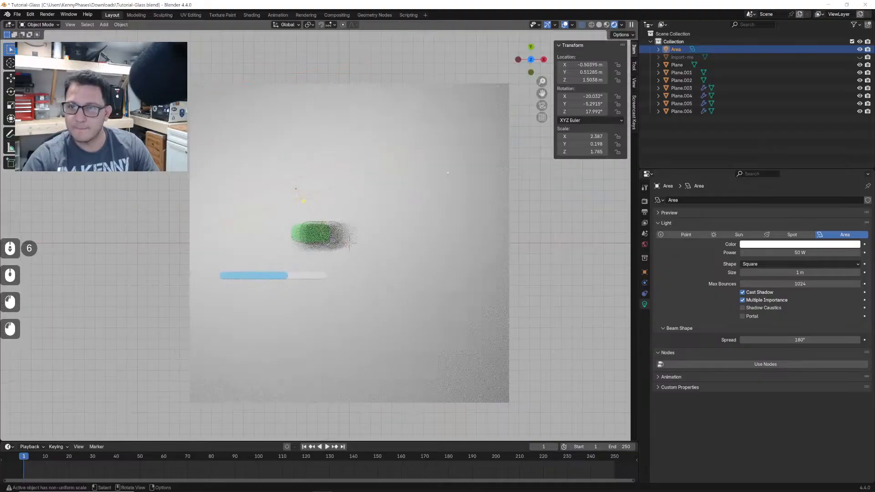
scroll(505, 309, up, 9)
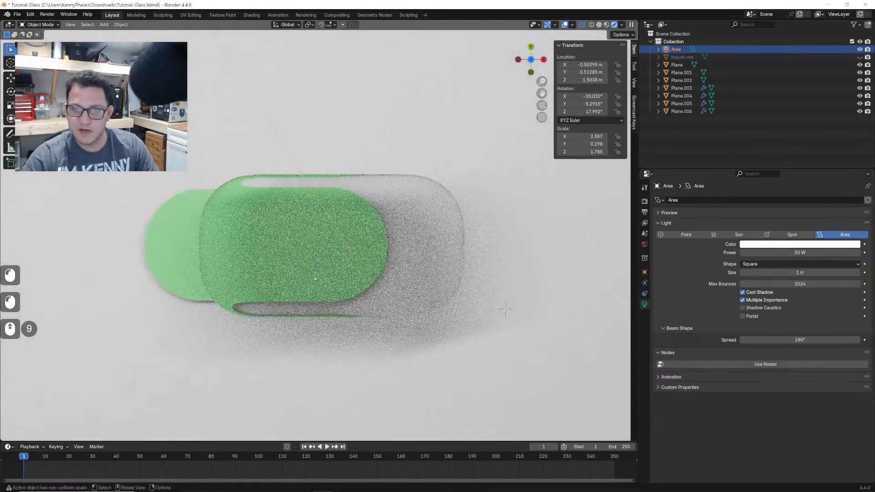
key(g)
click(319, 50)
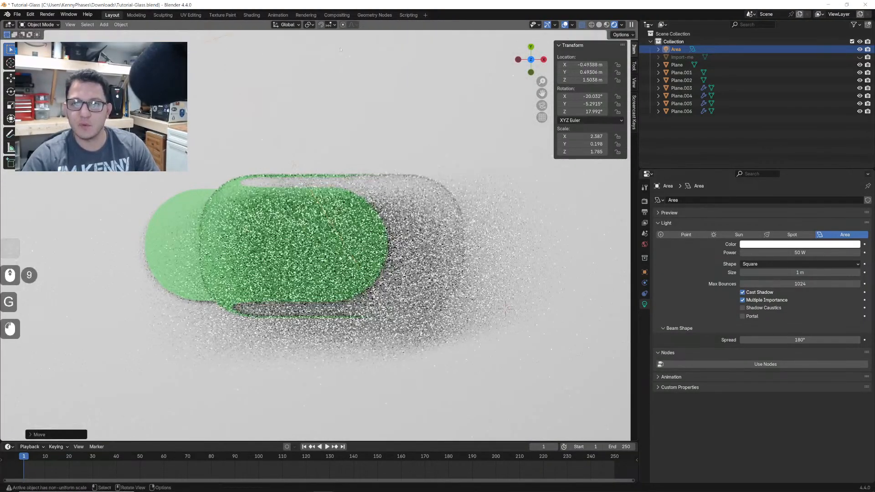
- Open the Shading workspace, view the toggle from above, and select the glass shape to bring up its Material.007 nodes
click(252, 15)
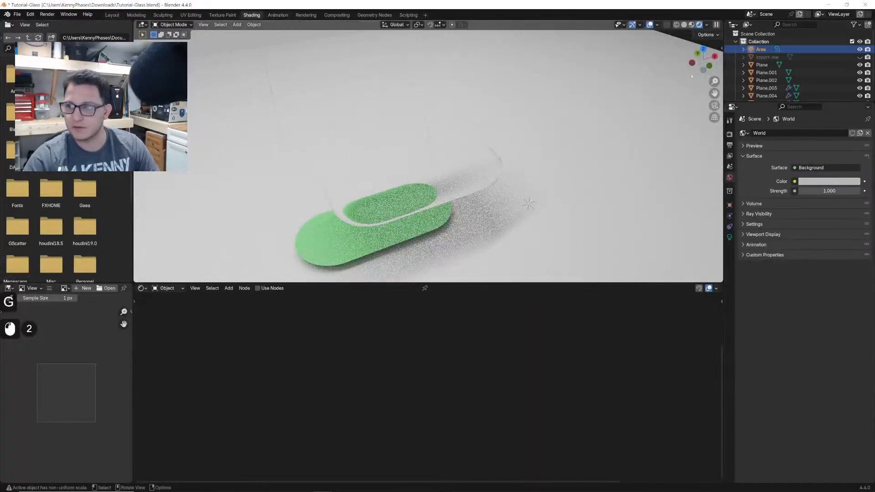
click(703, 49)
scroll(403, 114, up, 2)
shift+middle_drag(402, 115, 385, 178)
click(385, 177)
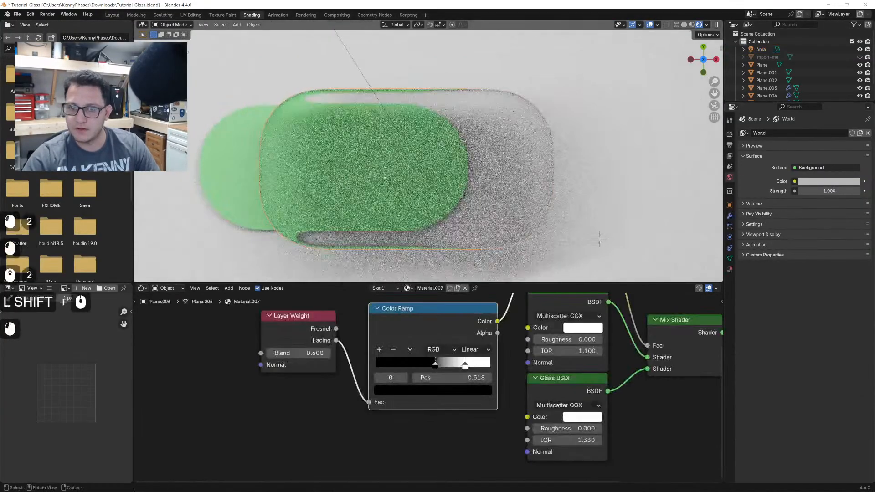
- Try the Color Ramp's black stop at 0.080, then at 0.427 with the white stop just beside it
middle_drag(435, 365, 395, 359)
drag(396, 360, 345, 360)
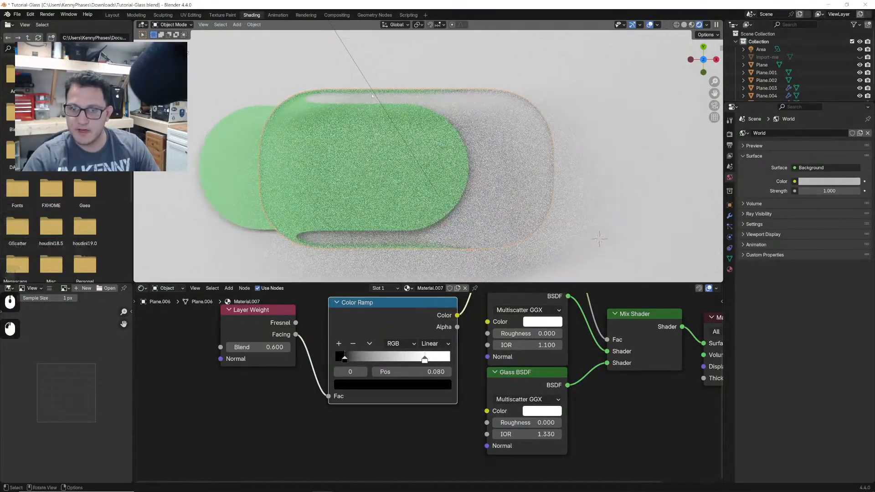
drag(411, 360, 378, 359)
middle_drag(515, 351, 459, 370)
scroll(474, 354, up, 1)
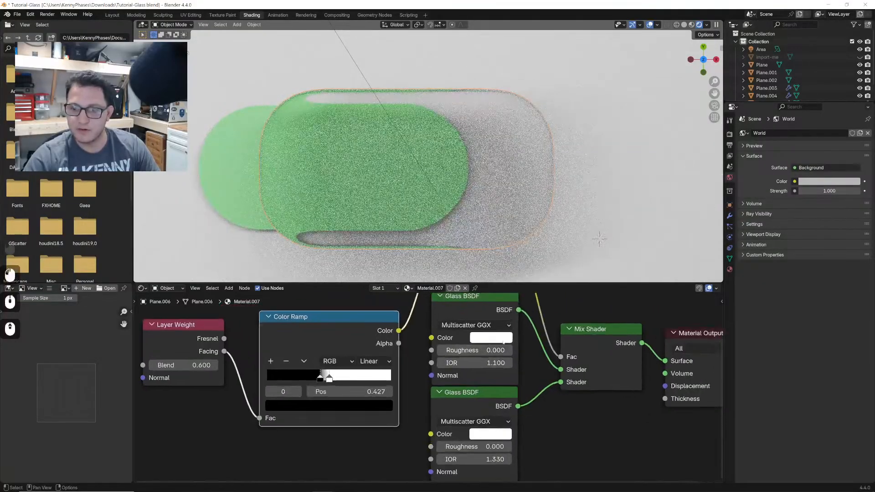
- Tint the upper Glass BSDF pink and move the Color Ramp's black stop to 0.614 to test the shader mix
click(492, 338)
drag(528, 199, 543, 210)
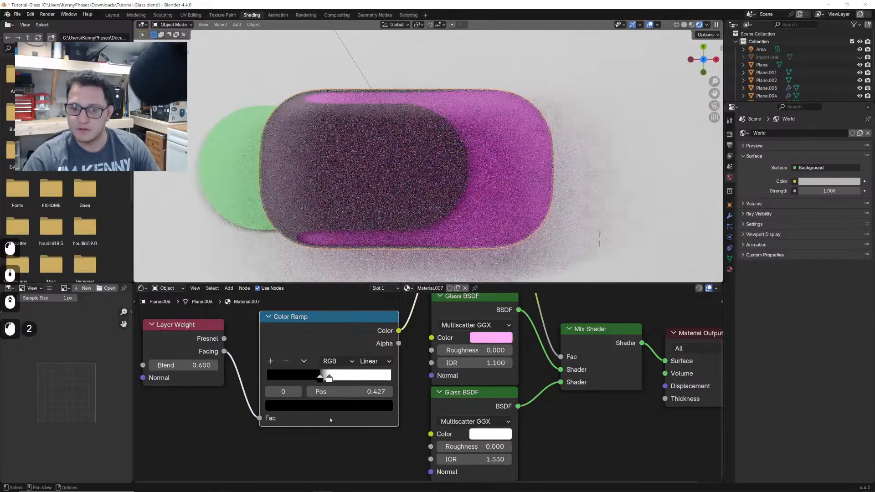
mouse_move(329, 378)
mouse_down()
mouse_move(362, 378)
mouse_move(320, 379)
mouse_move(343, 379)
mouse_up()
middle_drag(411, 335, 412, 374)
middle_drag(469, 318, 470, 354)
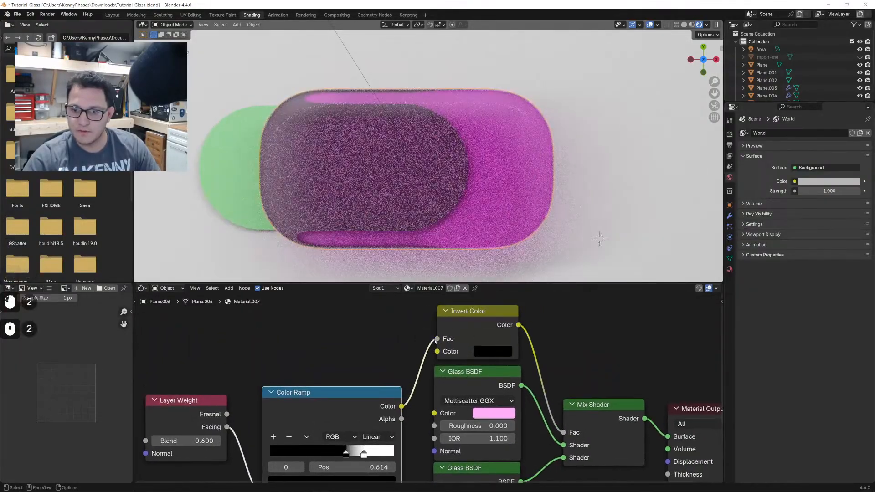
- Reconnect the Color Ramp's color output from the Invert Color node's Fac input to its Color input
drag(437, 338, 438, 352)
middle_drag(402, 426, 402, 382)
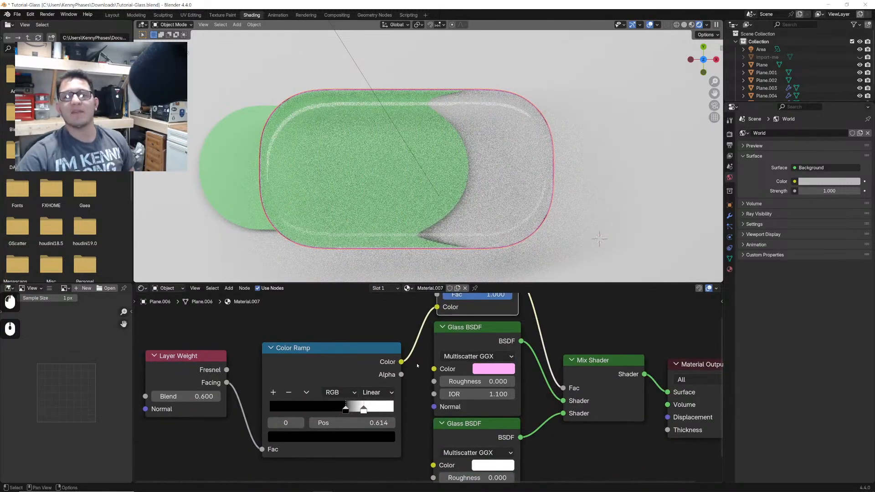
middle_drag(469, 336, 450, 381)
mouse_move(419, 352)
mouse_down()
mouse_move(412, 343)
mouse_move(419, 352)
mouse_up()
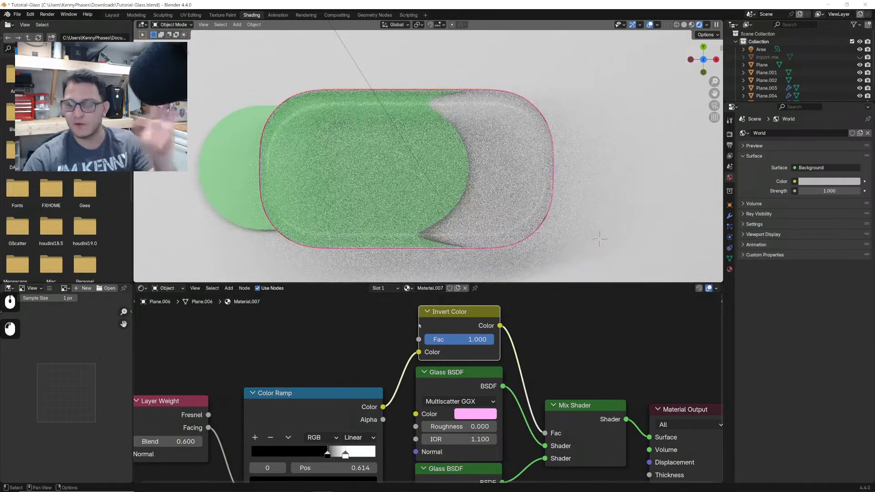
scroll(428, 376, up, 2)
middle_drag(428, 378, 429, 358)
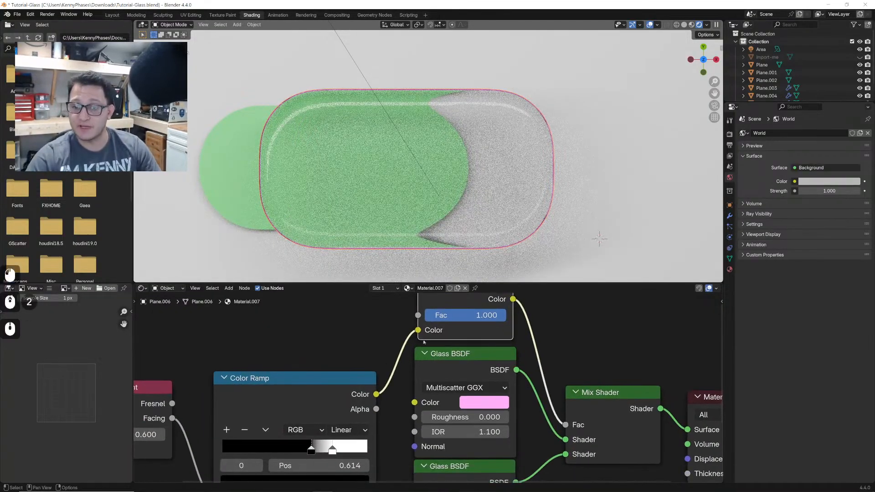
- Move the Color Ramp's white stop to 0.832 and return the upper Glass BSDF's color to white
middle_drag(327, 442, 333, 419)
mouse_move(332, 419)
mouse_down()
mouse_move(315, 419)
mouse_move(362, 424)
mouse_move(314, 428)
mouse_move(367, 430)
mouse_move(346, 429)
mouse_up()
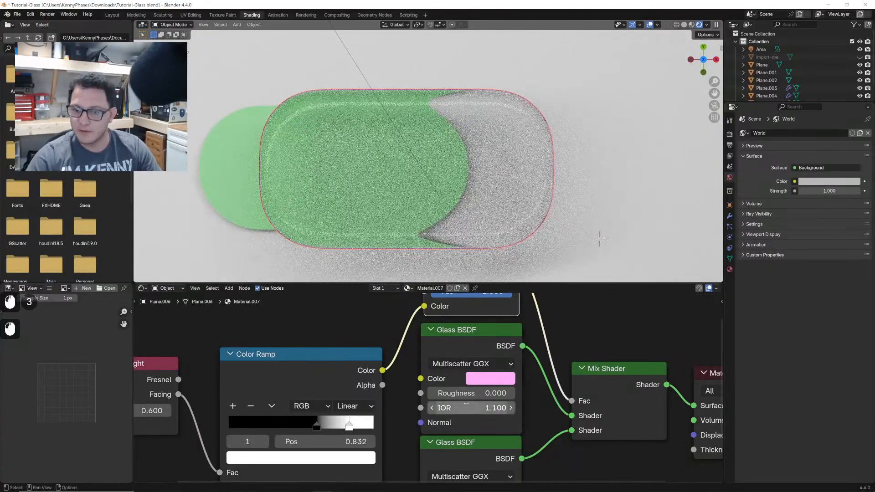
click(483, 380)
drag(524, 313, 479, 313)
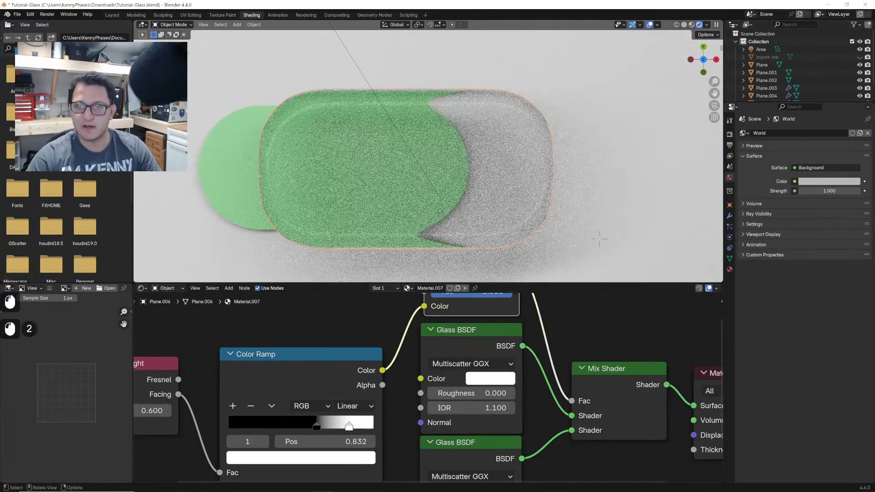
click(615, 110)
click(454, 177)
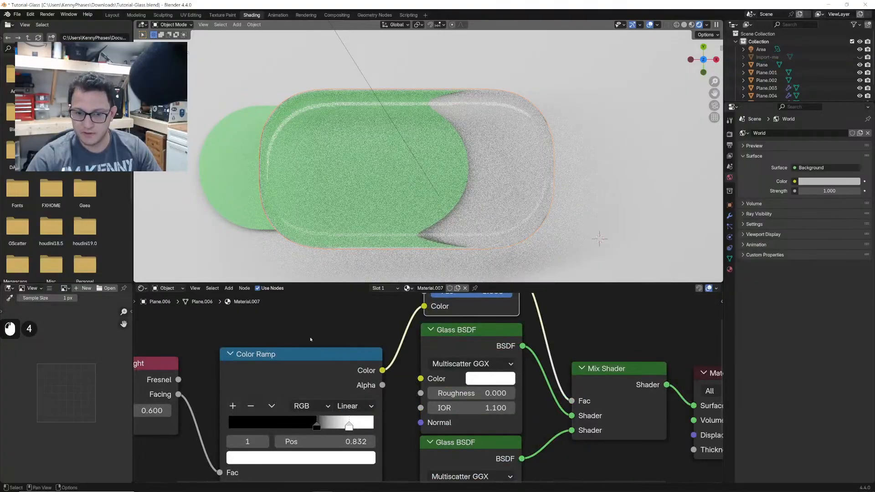
- Set the Layer Weight blend to 0.940 and pull the Color Ramp stops toward black, with the white stop at 0.658
middle_drag(311, 339, 386, 320)
mouse_move(207, 391)
shift+mouse_down()
mouse_move(178, 391)
mouse_move(219, 391)
shift+mouse_up()
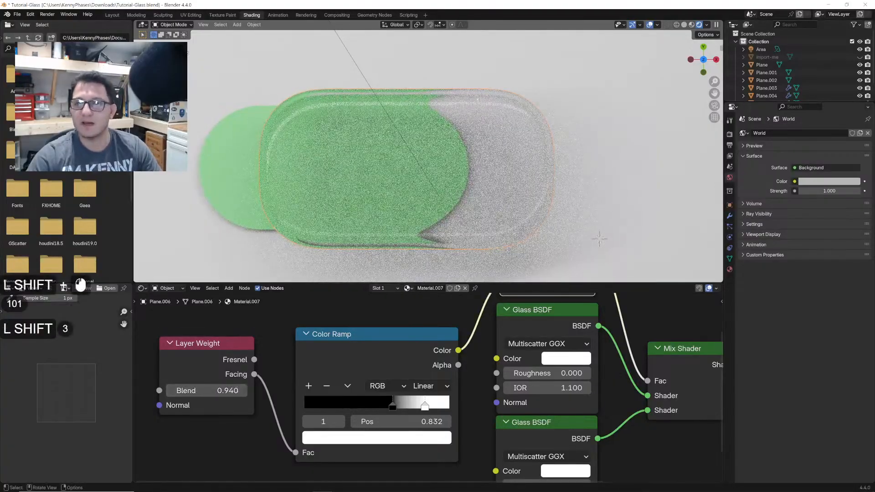
mouse_move(400, 408)
mouse_down()
mouse_move(355, 408)
mouse_move(400, 407)
mouse_up()
- Raise the upper Glass BSDF's roughness to 0.522 and reselect the glass shape
drag(533, 375, 560, 374)
click(451, 159)
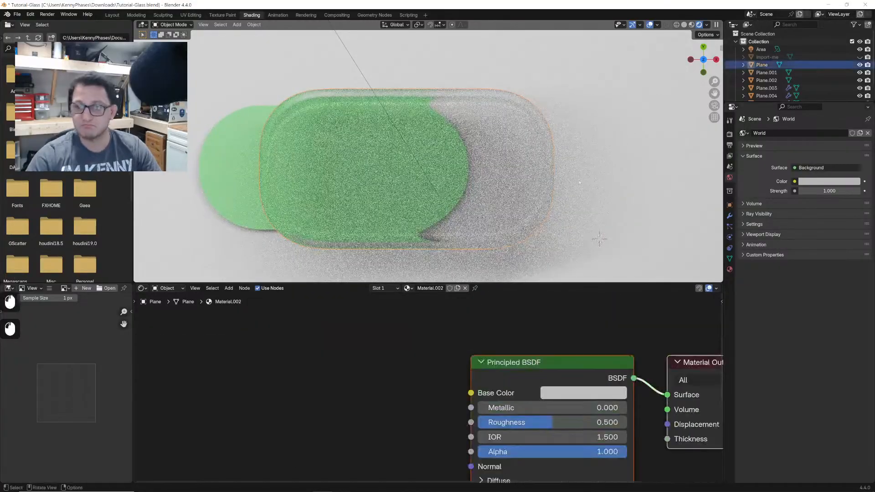
click(451, 159)
- Try an IOR of 1.880 on the lower Glass BSDF and undo it
middle_drag(554, 459, 507, 388)
scroll(508, 429, up, 1)
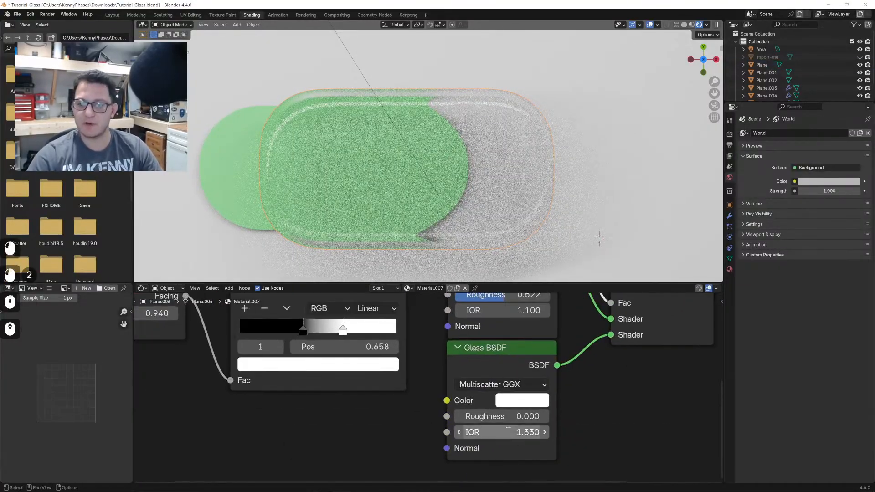
shift+drag(505, 432, 606, 433)
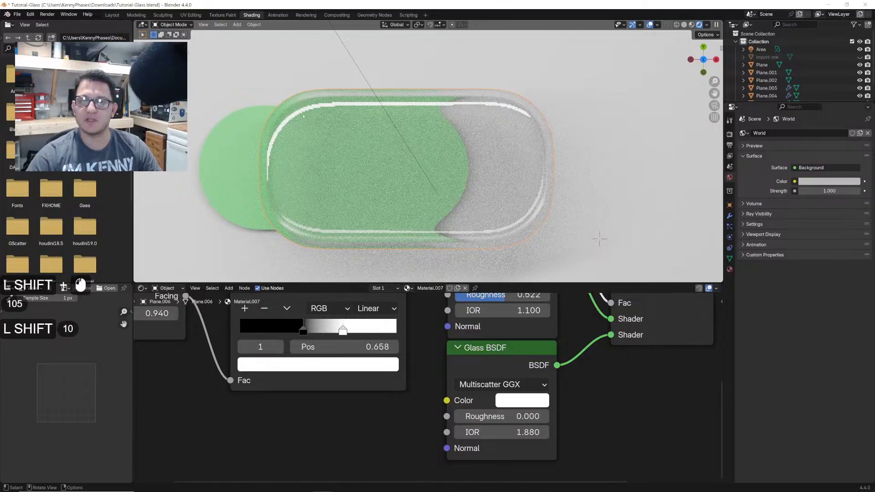
key(ctrl+z)
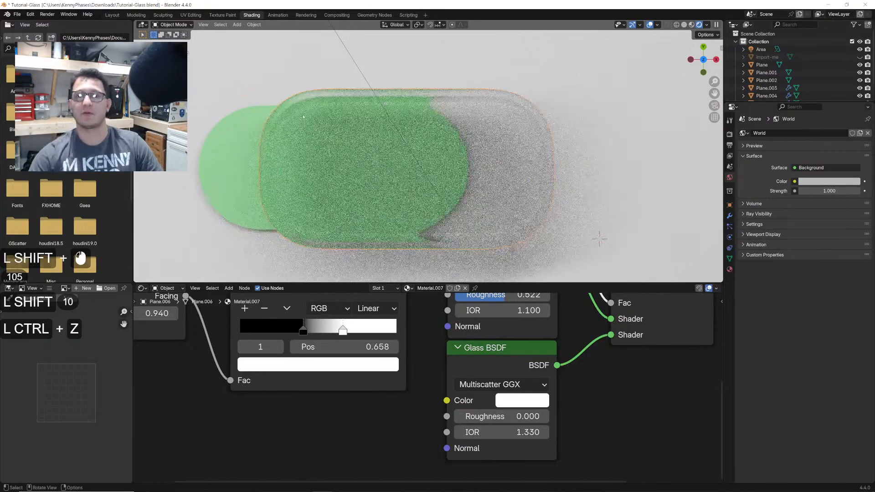
- Shade the glass shape smooth and save the file
right_click(303, 117)
click(303, 117)
key(ctrl+s)
- Scale the glass shape's mesh along global X to about 0.915 in Edit Mode and return to Object Mode
scroll(304, 117, down, 3)
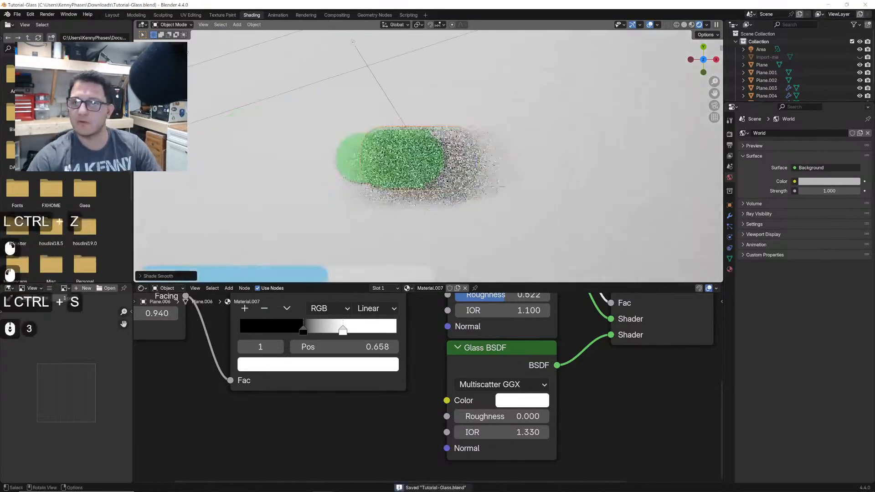
scroll(405, 188, down, 2)
shift+middle_drag(404, 189, 391, 237)
scroll(395, 174, up, 4)
scroll(391, 237, up, 2)
key(Tab)
key(s)
key(x)
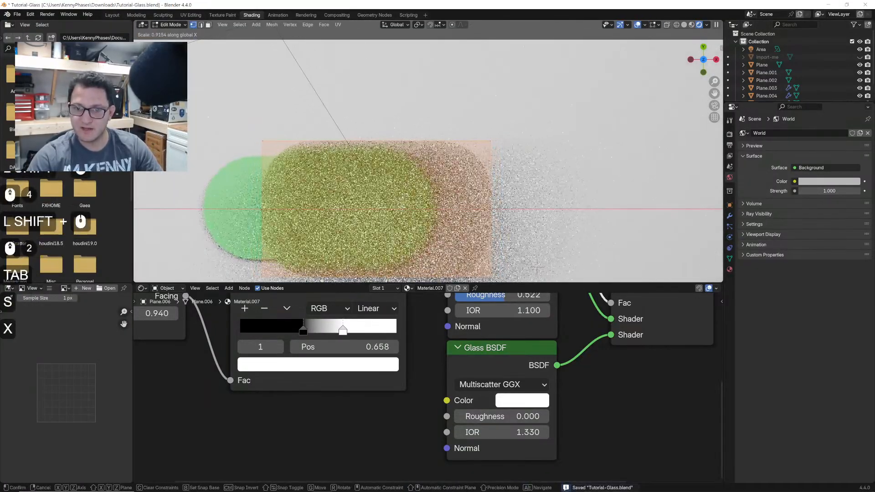
click(537, 266)
key(Tab)
- Nudge the glass shape slightly over the green toggle in the XY plane
shift+middle_drag(537, 267, 531, 229)
key(g)
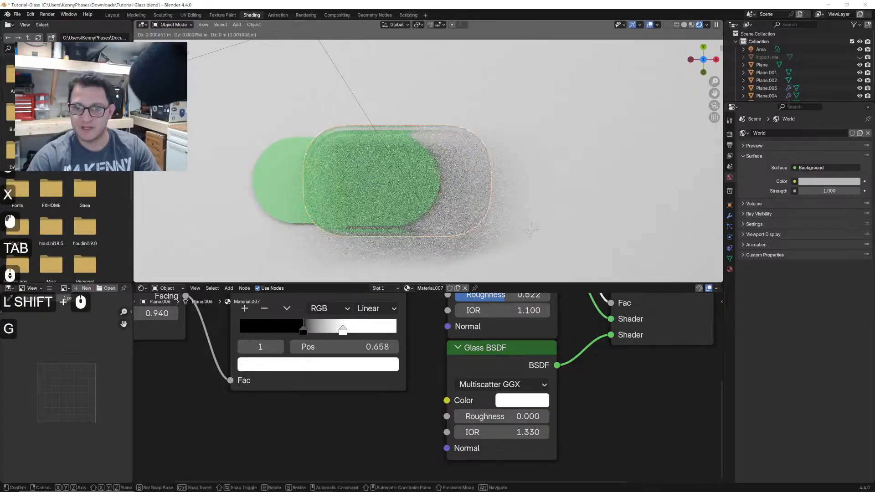
click(530, 229)
- Try lowering the glass shape slightly along global Z and undo the move
key(g)
key(z)
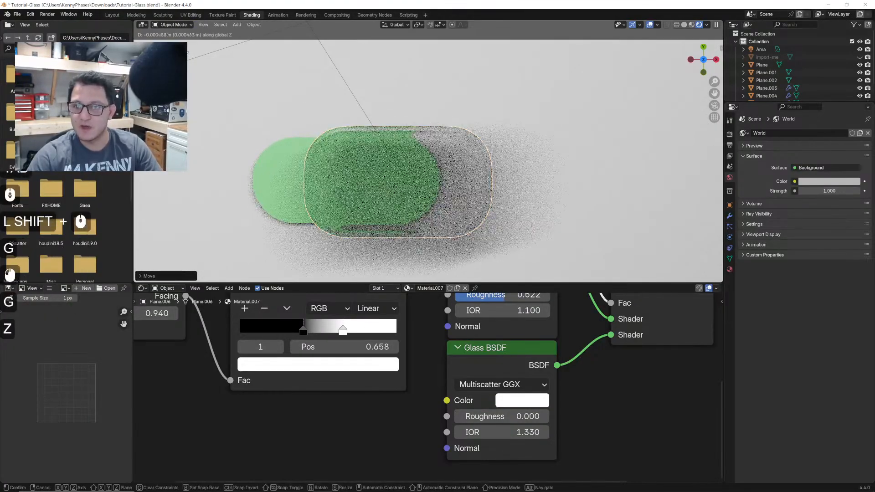
click(532, 229)
key(ctrl+z)
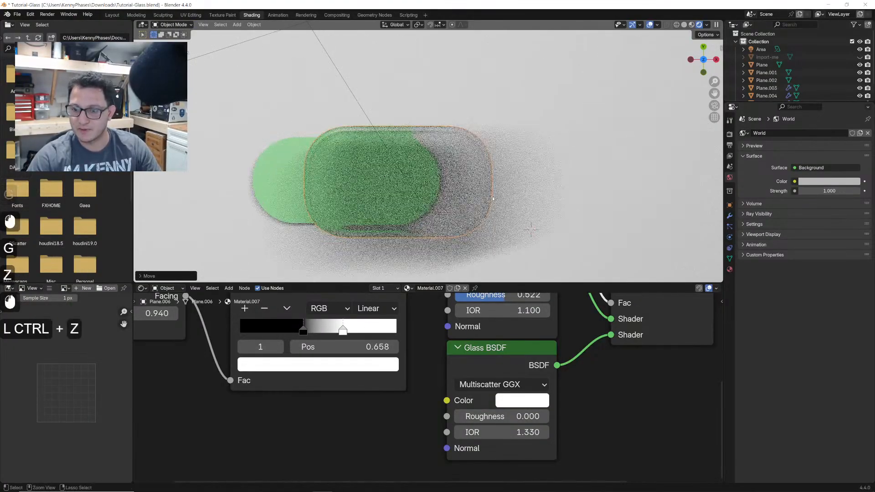
- Set the lower Glass BSDF's IOR to 1.2 and shift the glass shape about 0.004 m along Y
click(516, 432)
text(1.2)
key(Return)
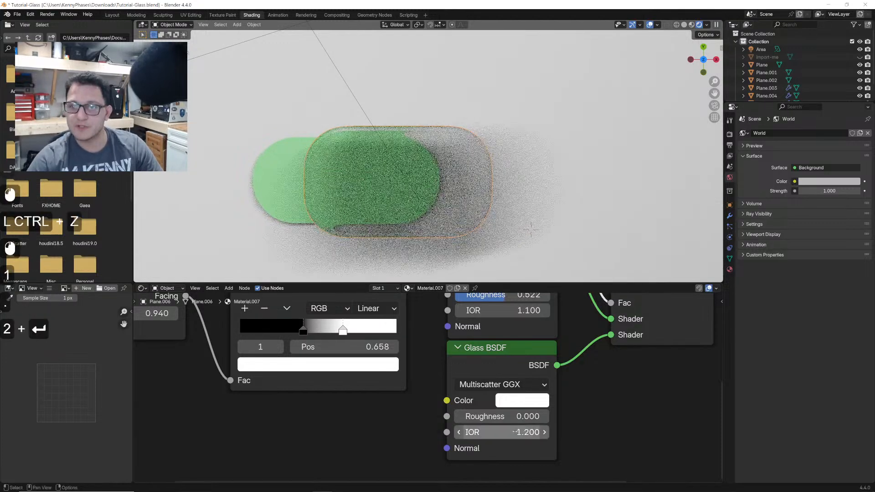
key(g)
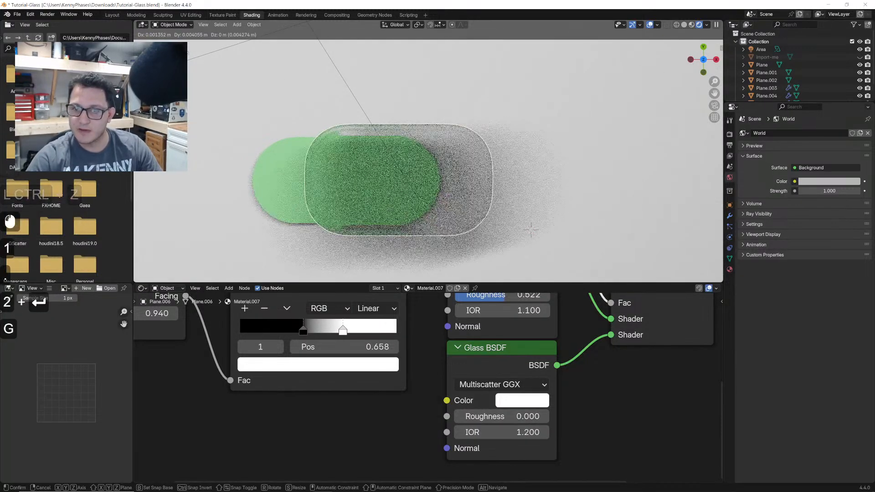
click(438, 191)
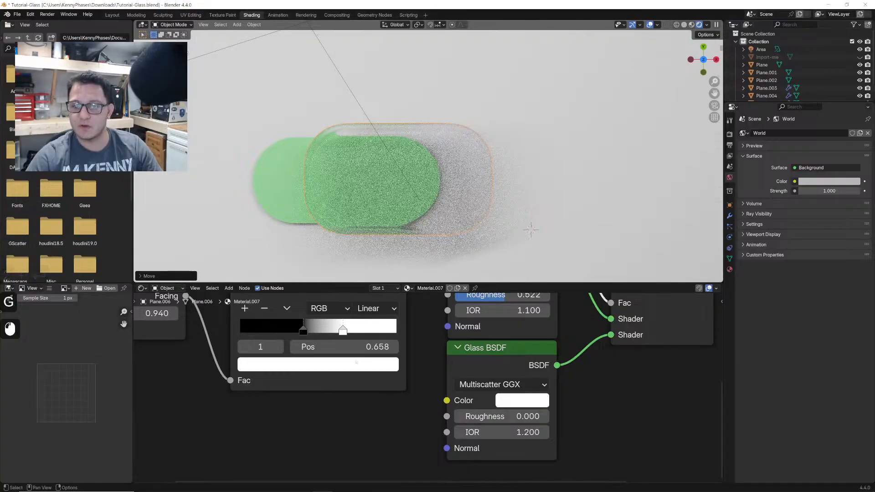
- Move the Color Ramp's black stop to 0.630 and its white stop closer to the end, and lower the Layer Weight blend to 0.020
scroll(428, 387, up, 3)
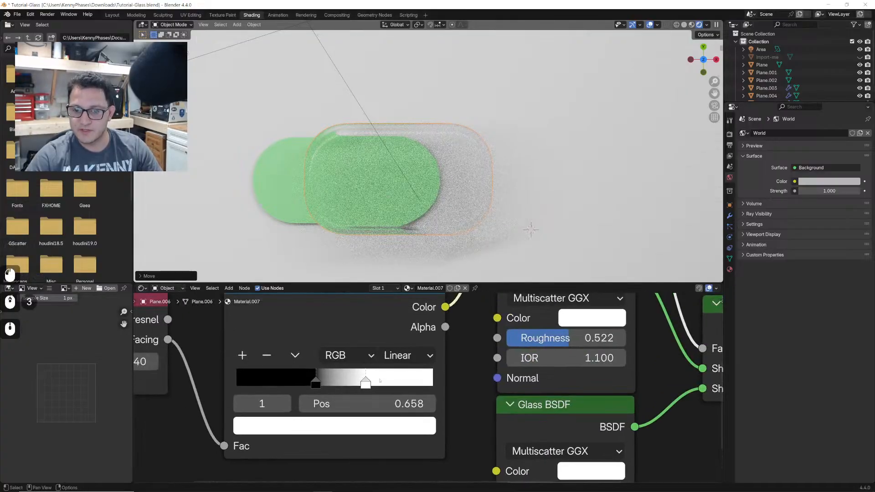
drag(365, 382, 400, 383)
drag(316, 386, 360, 386)
shift+middle_drag(361, 385, 551, 380)
drag(324, 357, 298, 357)
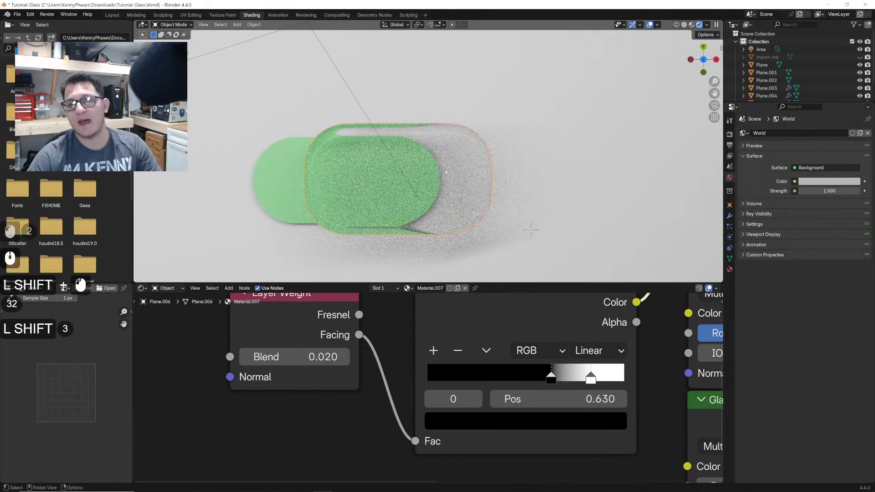
- Move the glass shape slightly back down over the green toggle and save the file
key(g)
click(375, 182)
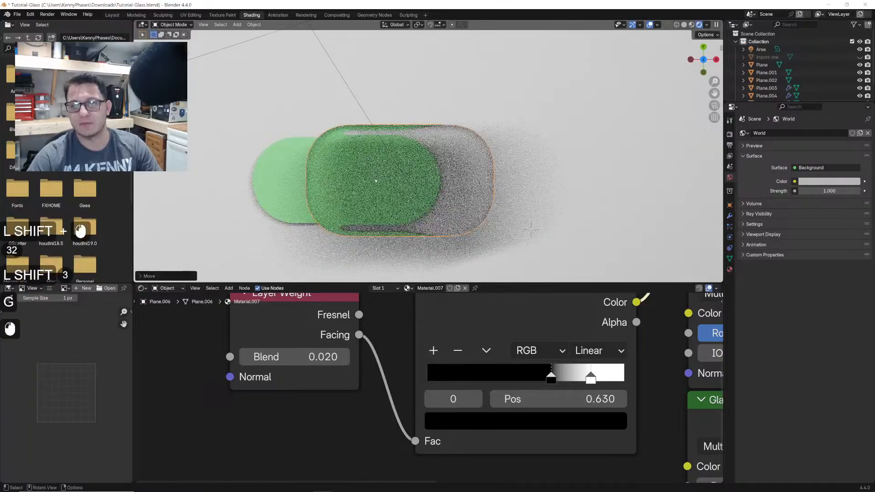
scroll(387, 187, up, 2)
shift+middle_drag(419, 200, 413, 188)
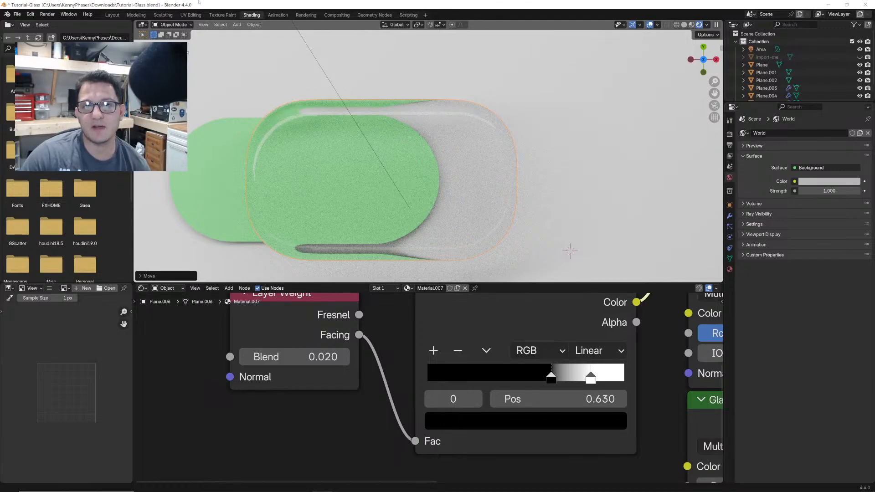
click(16, 15)
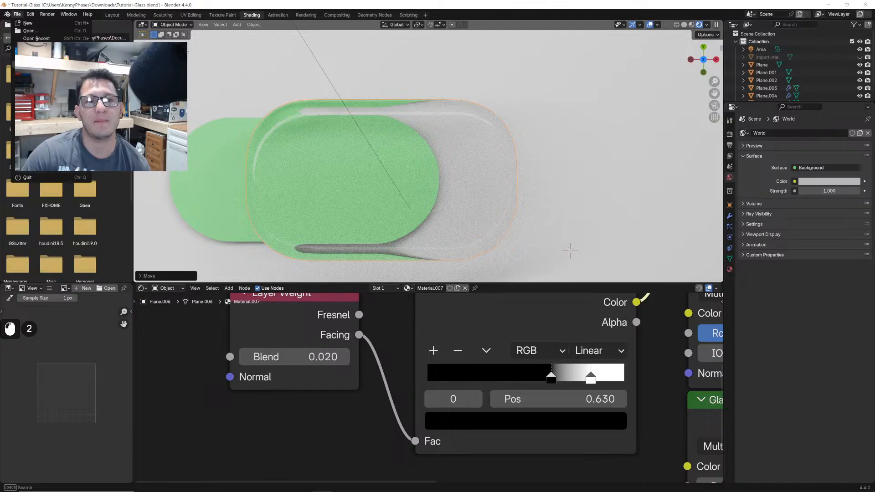
click(28, 64)
- Open the recent file Liquid-Glass.blend and examine its green toggle and glass shape through the camera in rendered shading
click(17, 14)
mouse_move(36, 39)
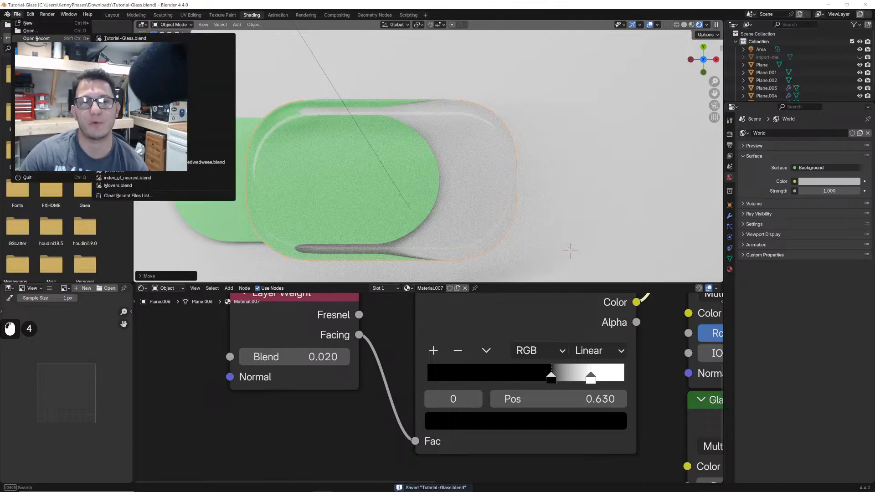
click(137, 46)
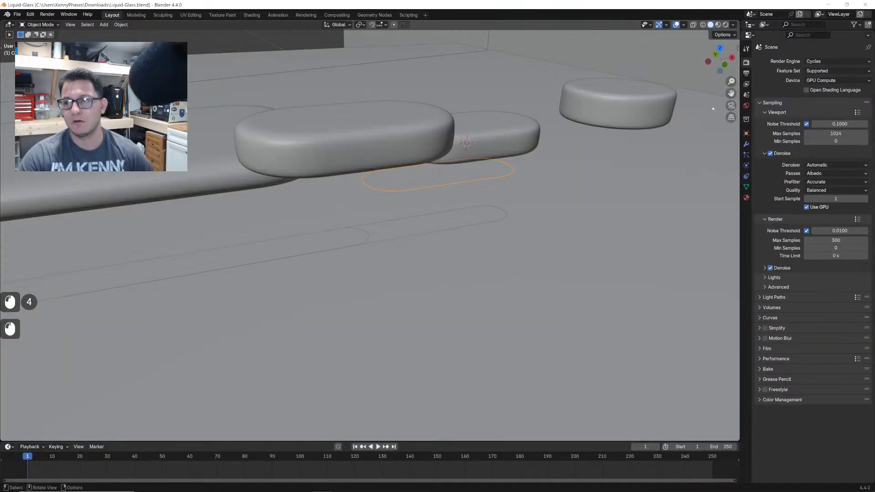
click(731, 105)
key(z)
click(395, 197)
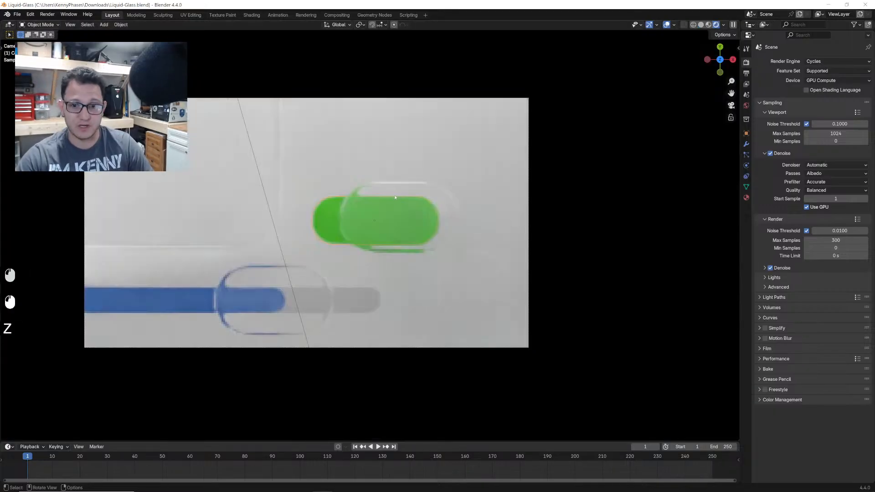
scroll(396, 197, up, 6)
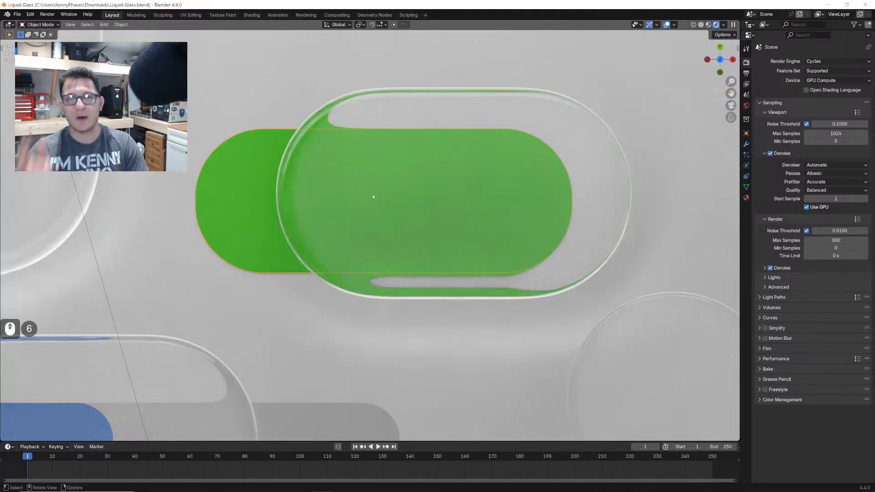
click(403, 182)
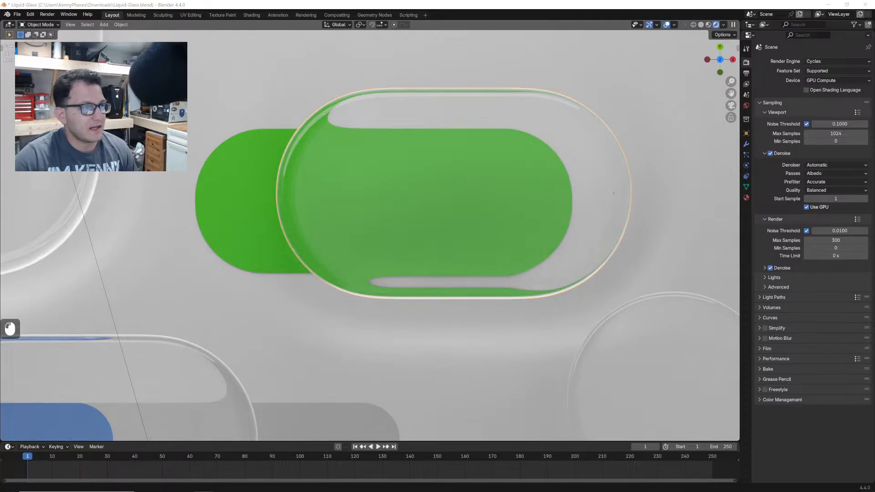
- Switch to the browser and look through the related Apple liquid glass reference images
drag(230, 491, 292, 1)
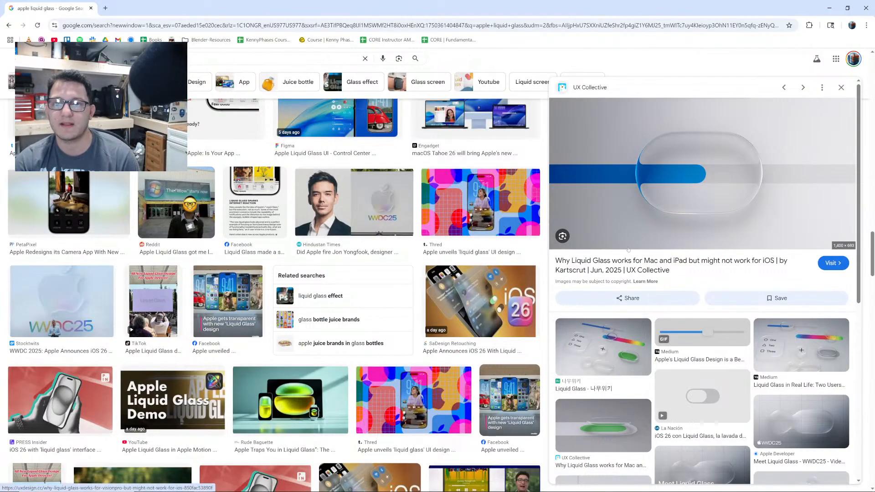
scroll(629, 250, down, 5)
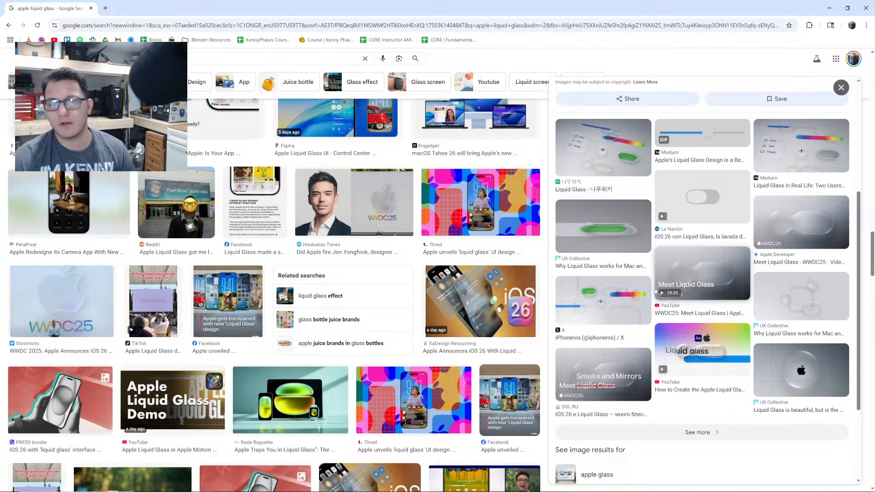
- Look further through the Apple liquid glass image results, previewing the iOS 26 interface picture
scroll(438, 277, down, 7)
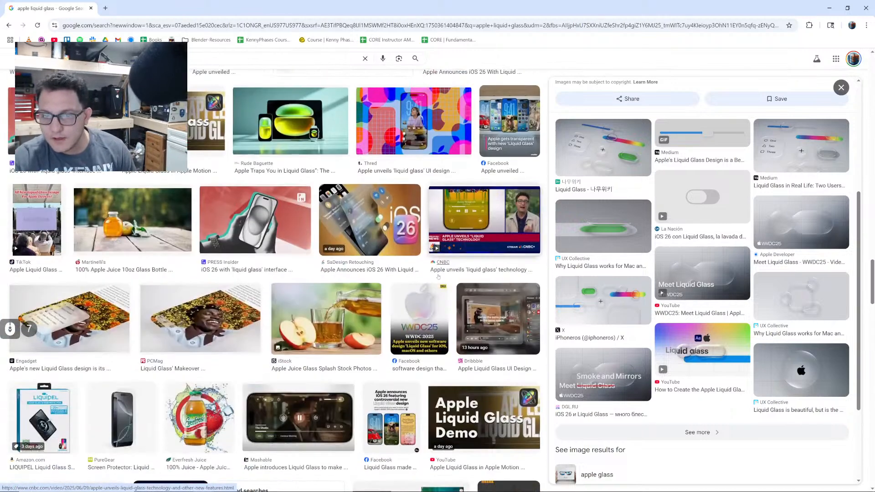
click(371, 221)
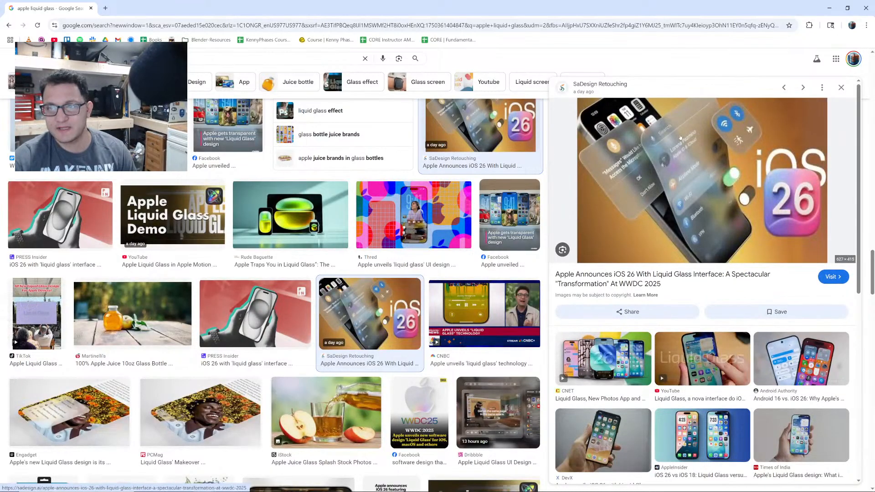
scroll(275, 249, down, 13)
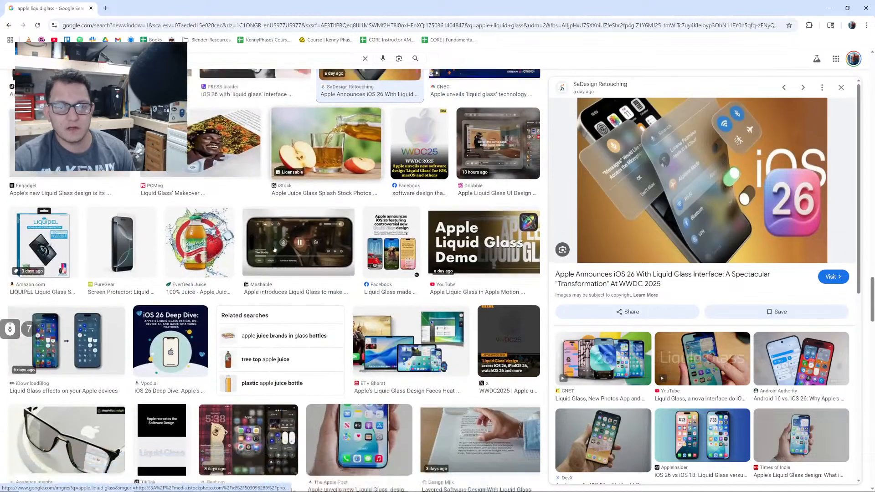
scroll(274, 250, down, 3)
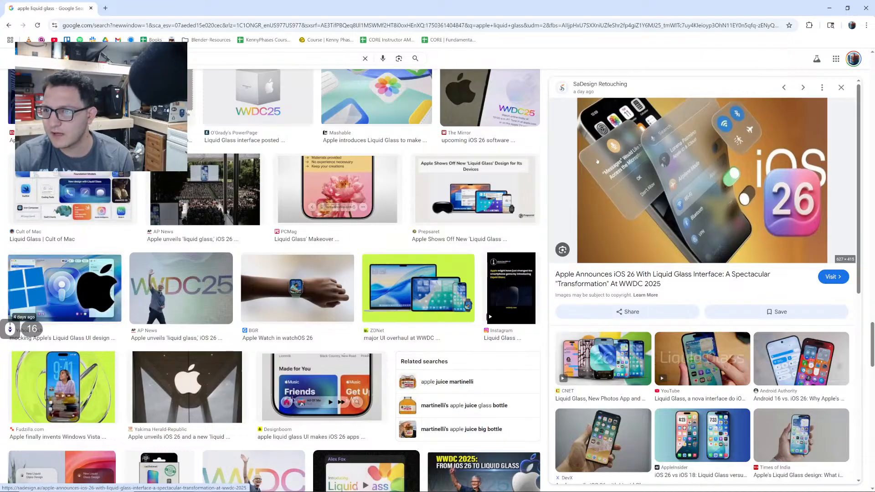
scroll(271, 268, down, 5)
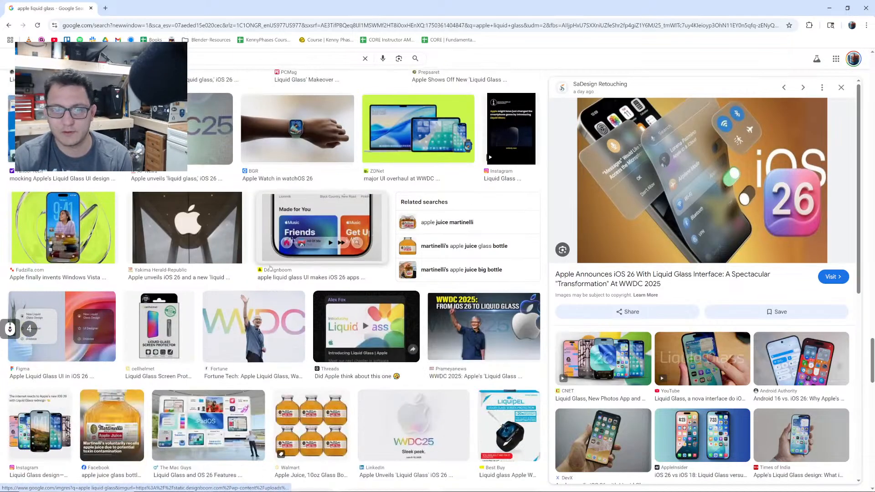
scroll(271, 268, down, 4)
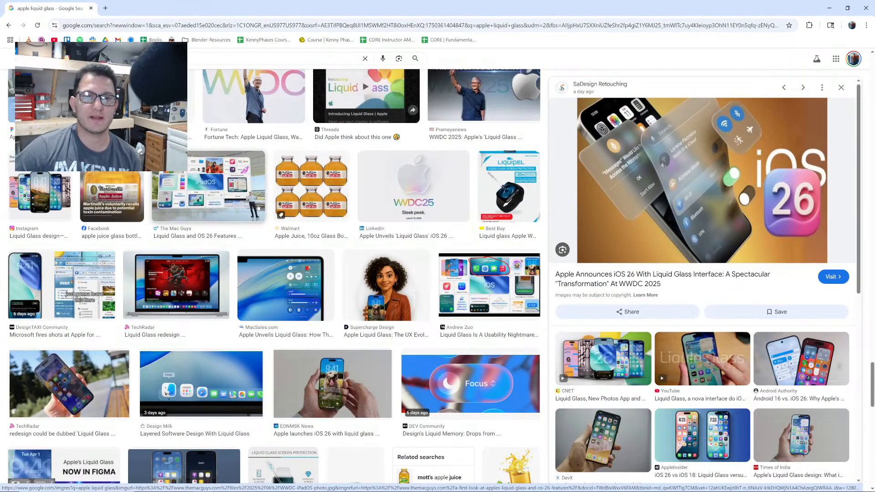
- Open the WWDC25 "Sleek peek." Apple logo image in its own tab and enlarge it to examine the glass logo
click(391, 183)
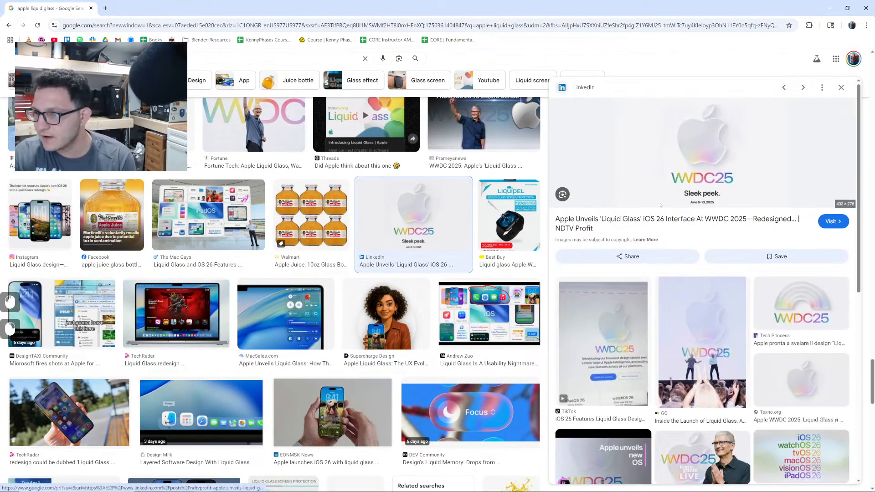
right_click(667, 203)
right_click(668, 178)
click(728, 279)
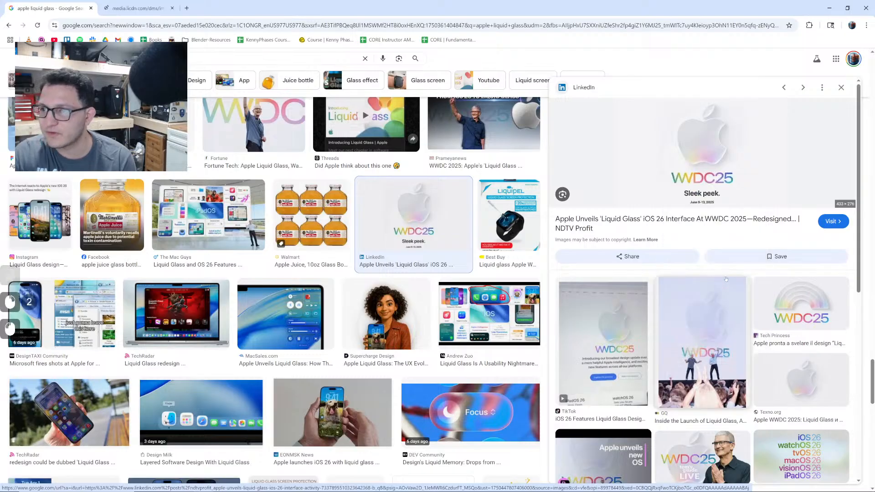
key(ctrl+Tab)
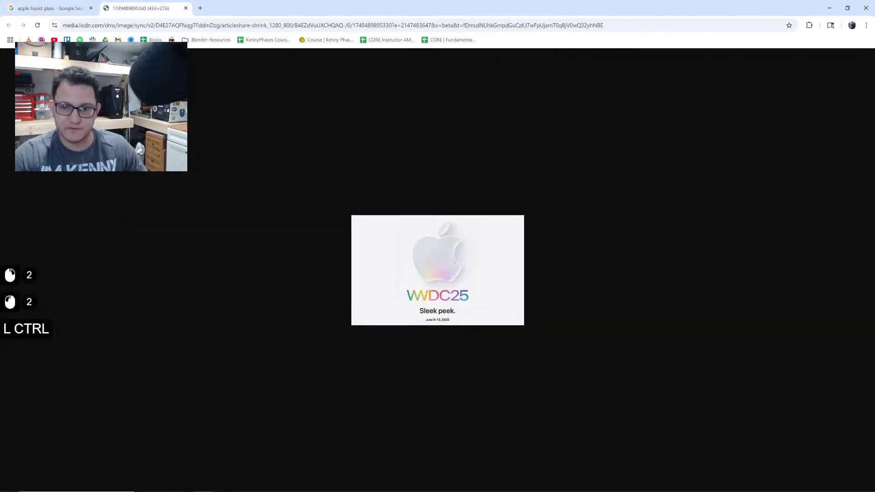
ctrl+scroll(451, 245, up, 8)
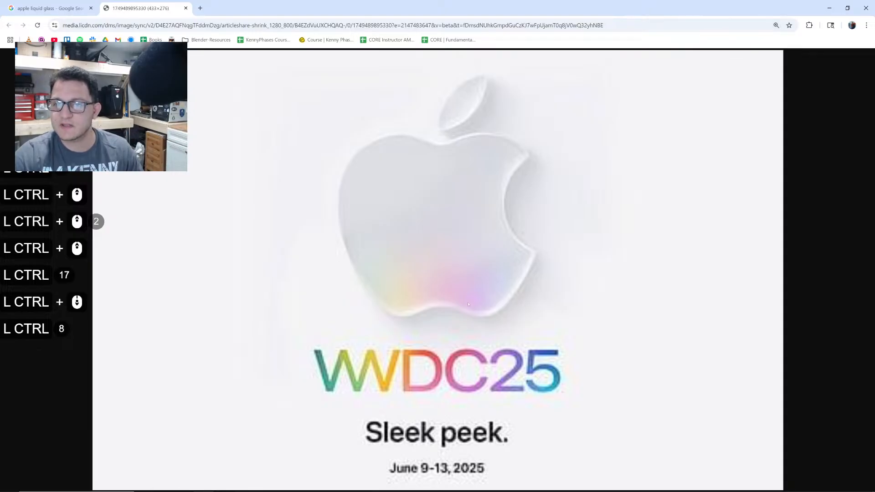
- Switch to Blender, move the glass shape above the green toggle, and place a duplicate of it over the toggle
click(829, 8)
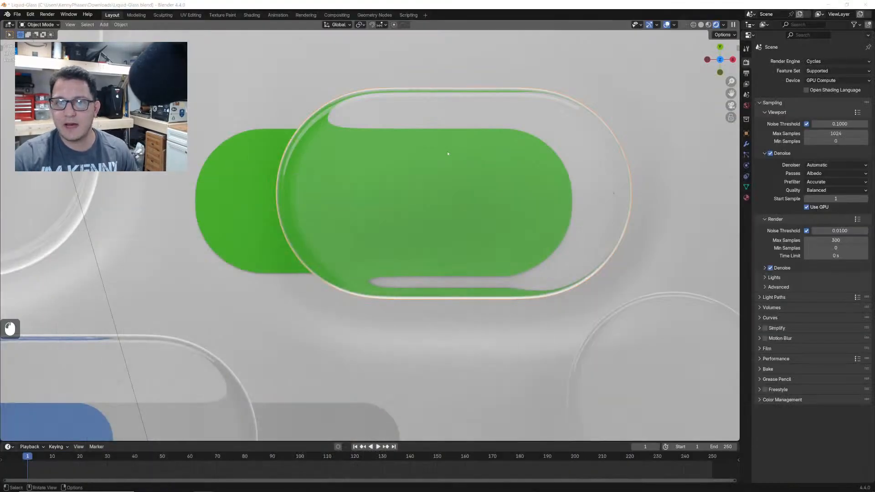
click(379, 189)
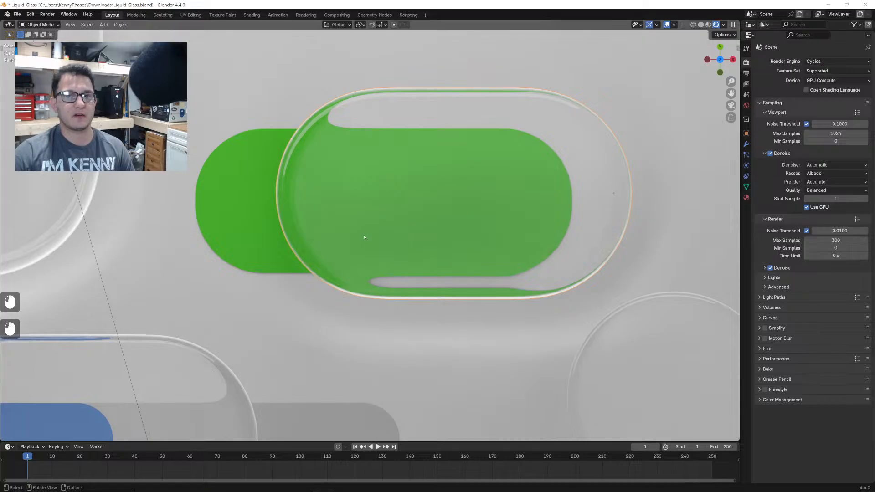
scroll(365, 238, down, 4)
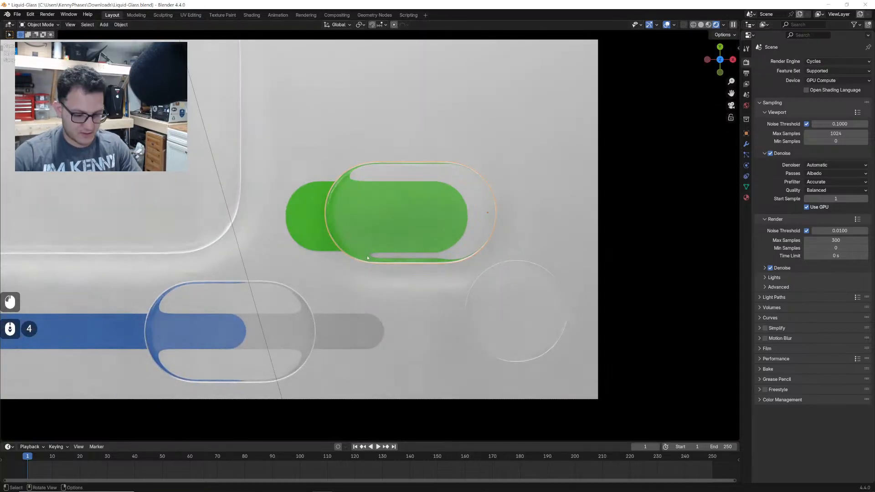
key(g)
click(445, 153)
key(shift+d)
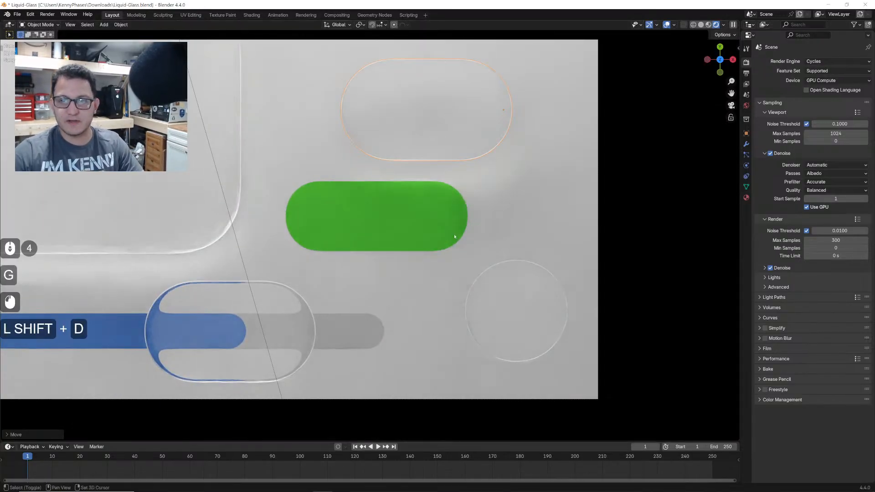
click(447, 217)
scroll(445, 218, up, 2)
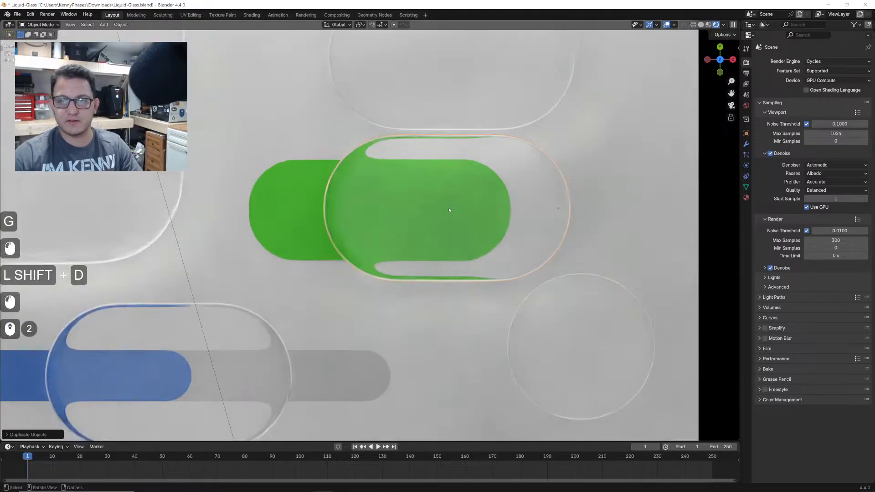
- Nudge the duplicated glass shape slightly over the green toggle and save the file
key(g)
click(450, 202)
key(ctrl+s)
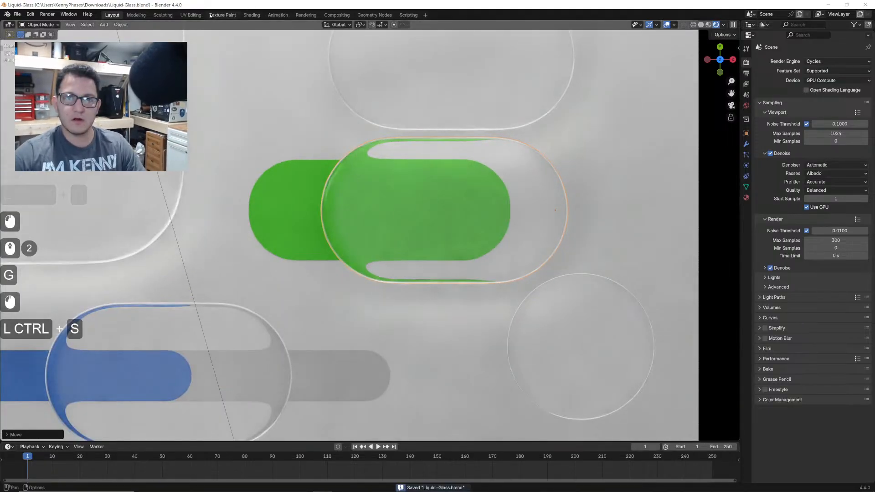
- Switch to the Shading workspace in rendered view, frame the duplicated glass shape, and enlarge the node editor
click(252, 16)
scroll(456, 214, up, 1)
key(z)
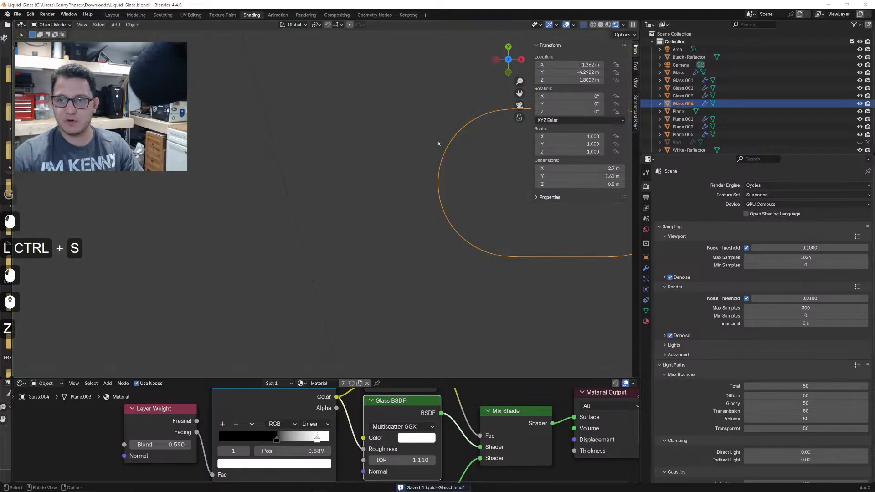
shift+middle_drag(480, 227, 293, 231)
scroll(407, 182, up, 1)
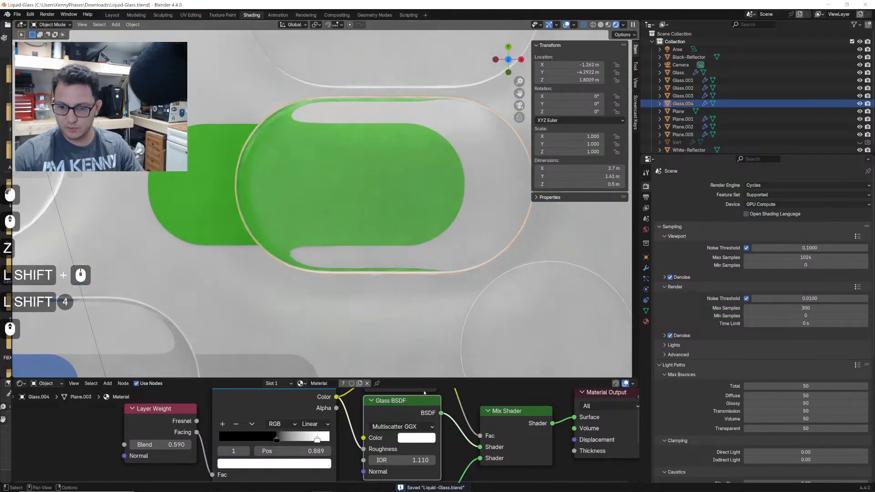
drag(437, 377, 446, 294)
key(n)
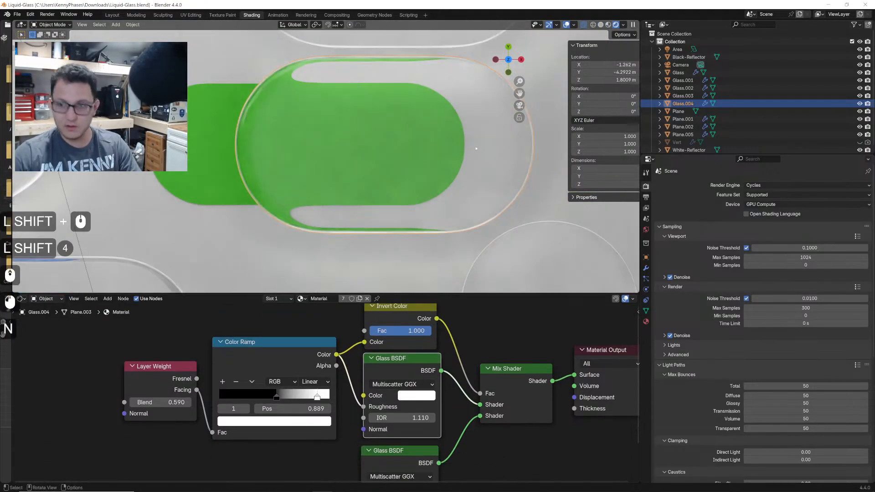
key(y)
drag(640, 182, 711, 187)
- Give the duplicated glass shape its own copy of the material and name it frosted
click(395, 298)
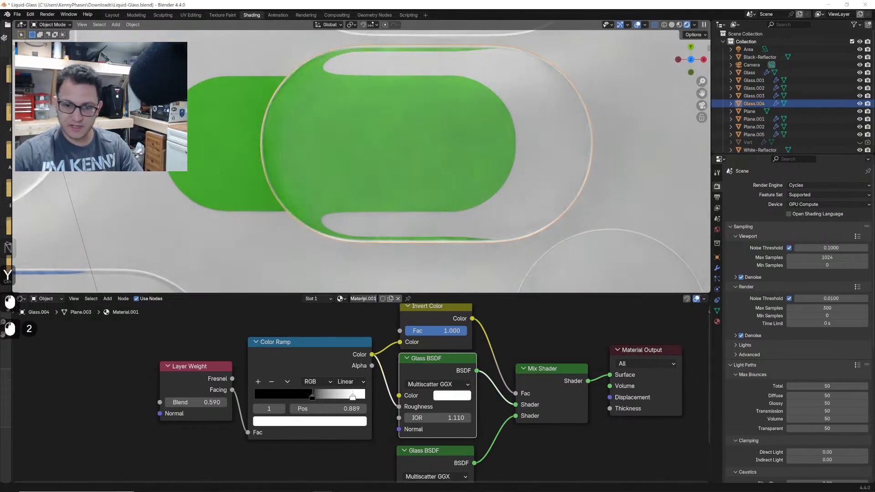
click(364, 300)
text(frosted)
key(Return)
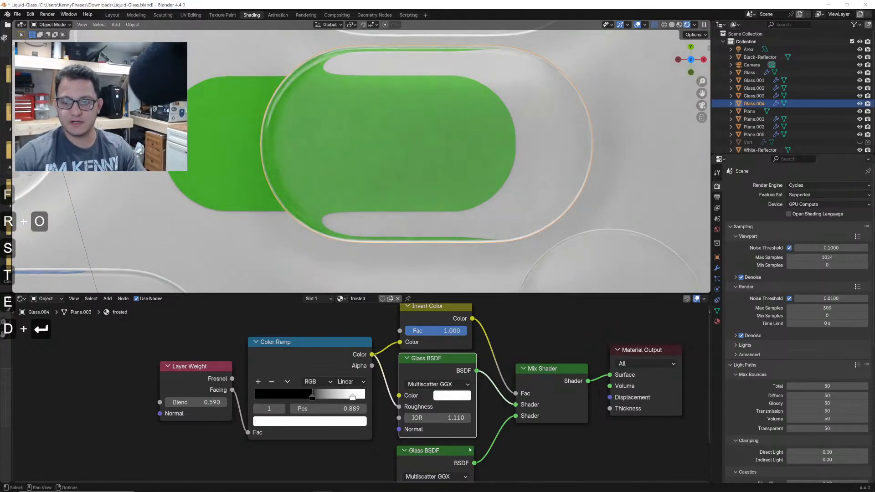
- Raise the lower Glass BSDF's roughness to 0.417, disable viewport denoising, and save the file
middle_drag(470, 450, 454, 380)
drag(410, 429, 445, 429)
click(741, 277)
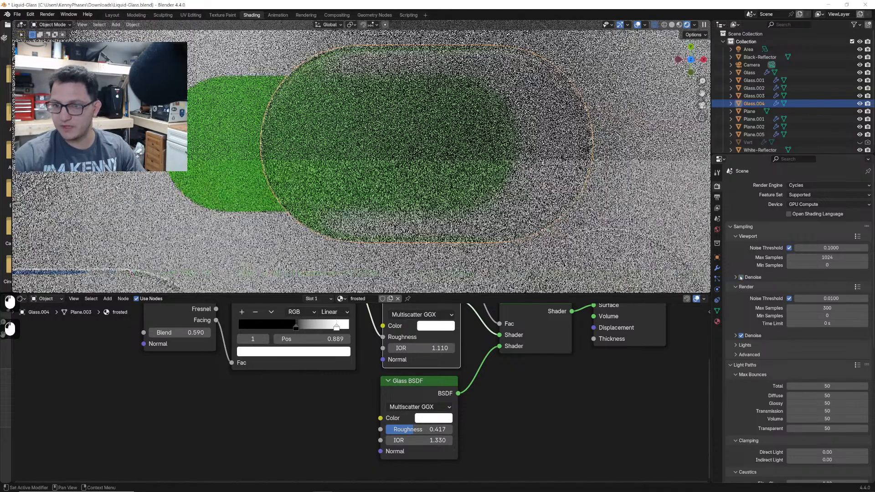
key(ctrl+s)
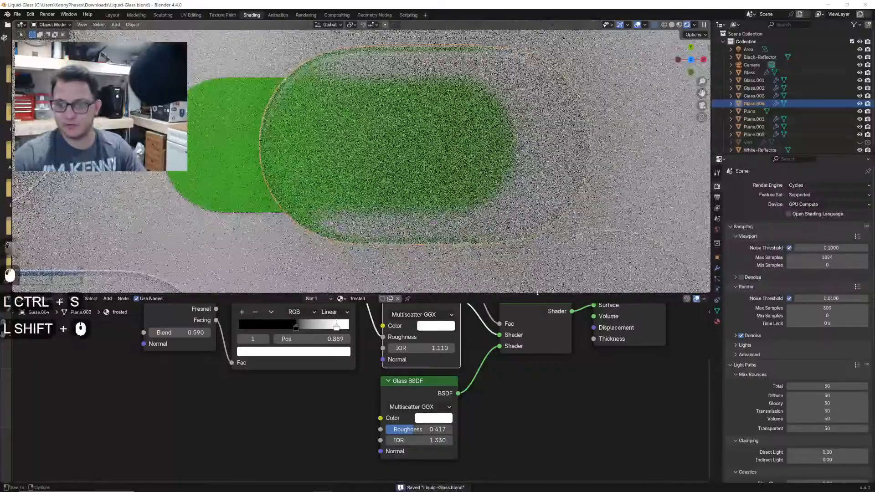
- Enlarge the viewport and examine the frosted glass over the green toggle with its selection outline out of the way
drag(474, 294, 474, 330)
scroll(472, 196, up, 1)
middle_drag(488, 396, 485, 453)
click(264, 214)
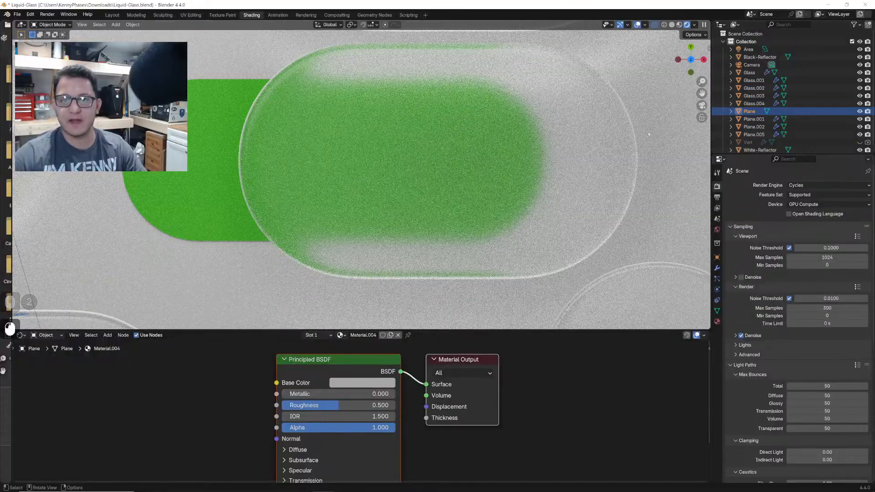
shift+middle_drag(649, 134, 633, 141)
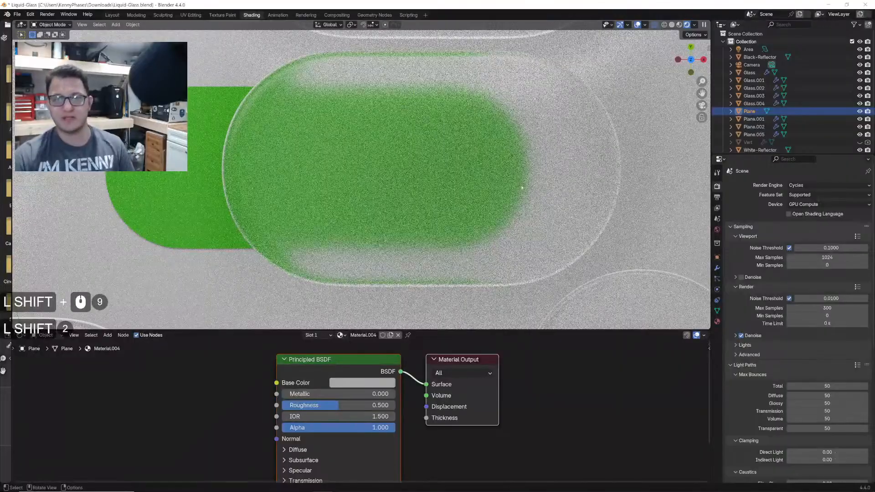
- Set the IOR of the lower Glass BSDF in the frosted material to 1.45
click(522, 187)
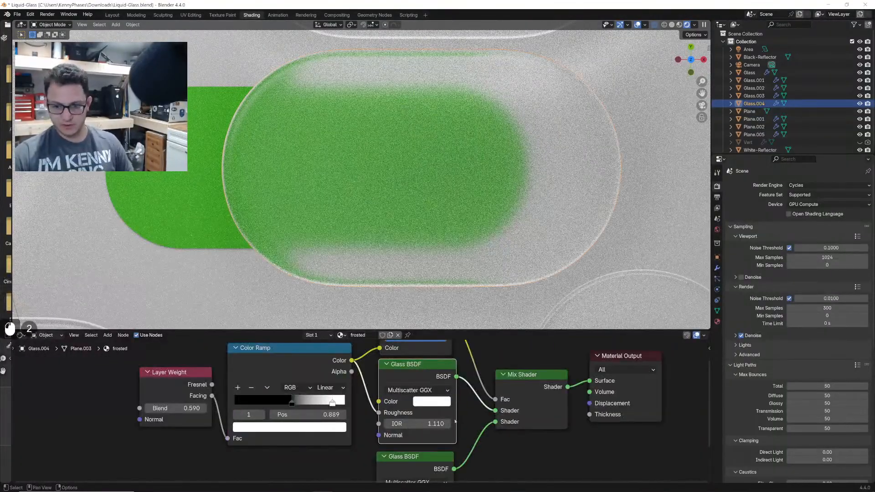
middle_drag(455, 422, 447, 395)
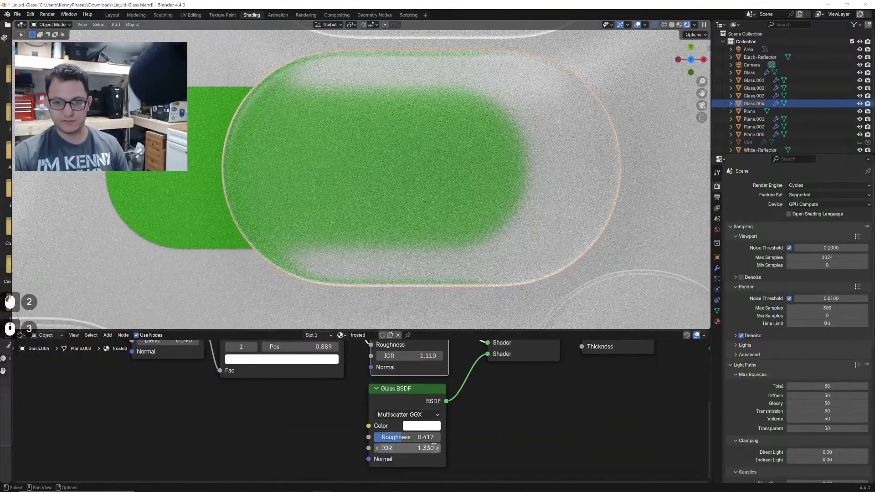
scroll(432, 457, up, 4)
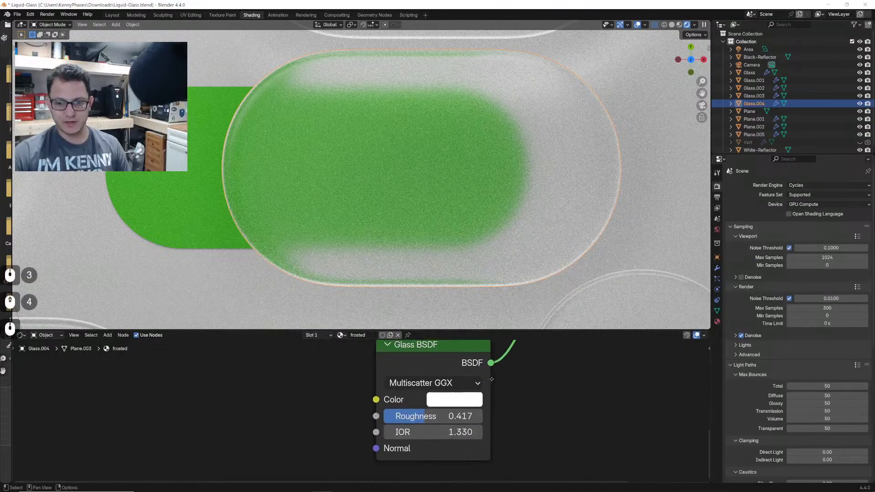
click(473, 434)
click(546, 414)
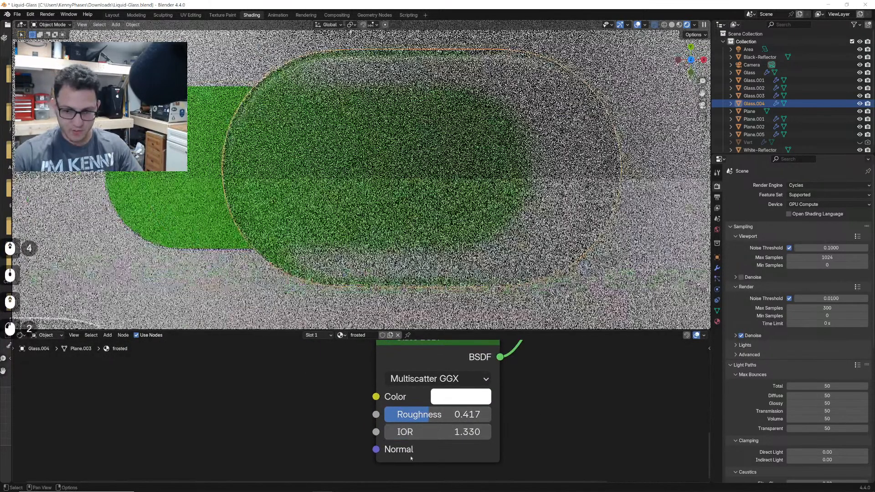
click(427, 433)
click(427, 432)
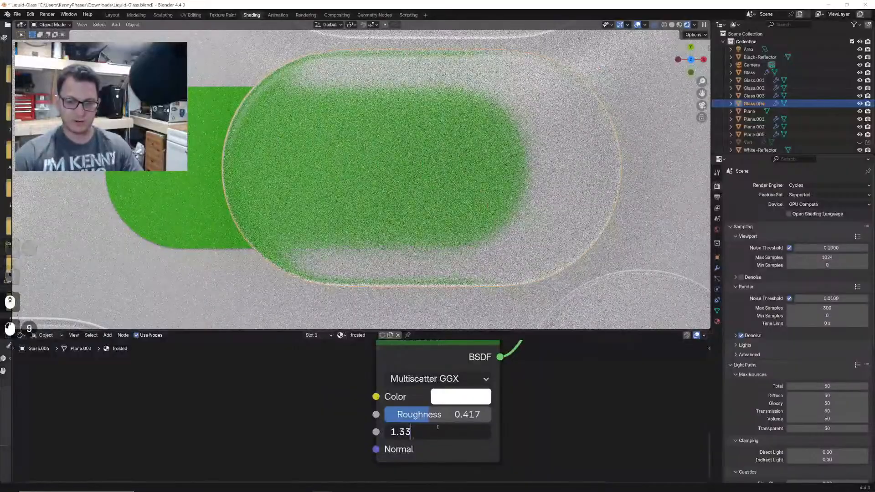
drag(407, 432, 399, 432)
text(45)
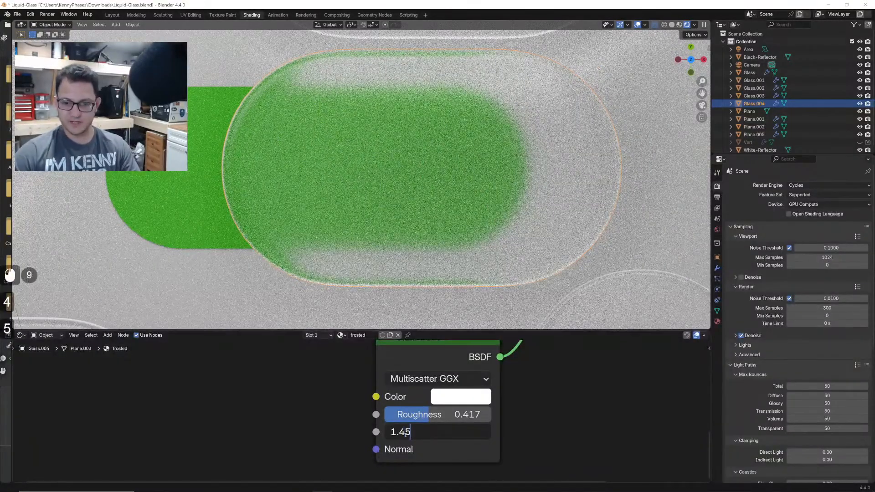
key(Return)
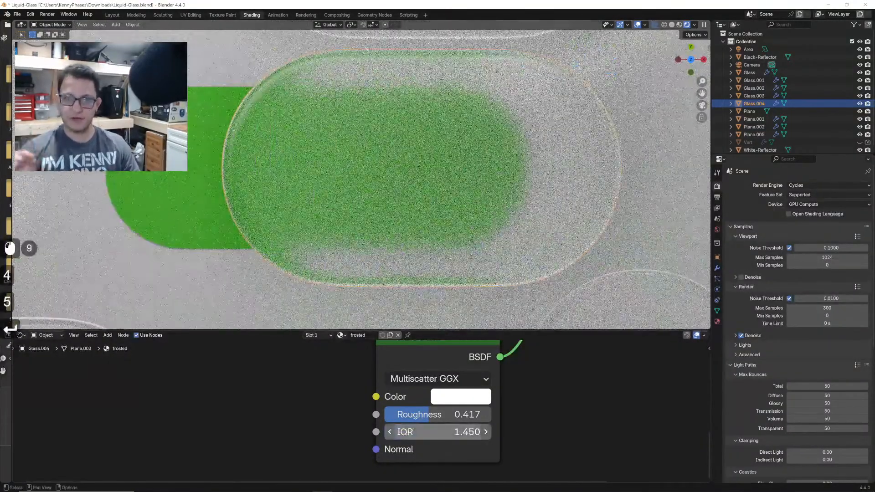
- Try an IOR of 2 on the frosted material's lower Glass BSDF, and undo it
click(405, 433)
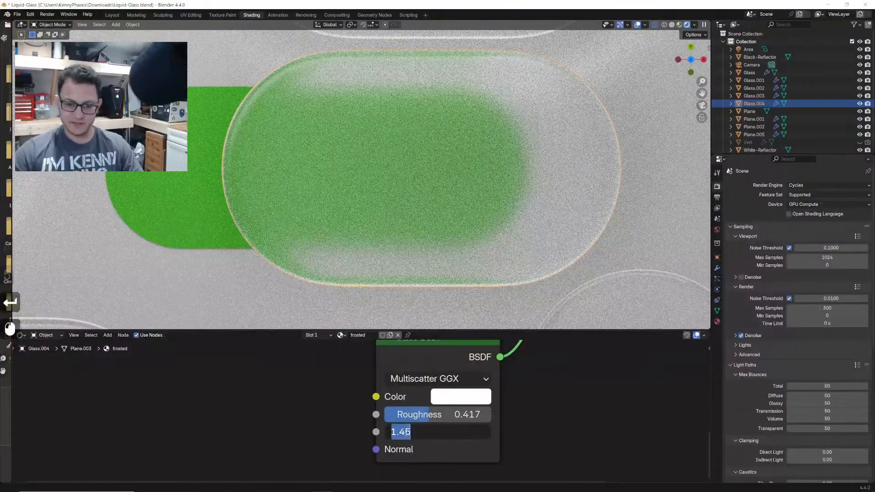
text(2)
key(Return)
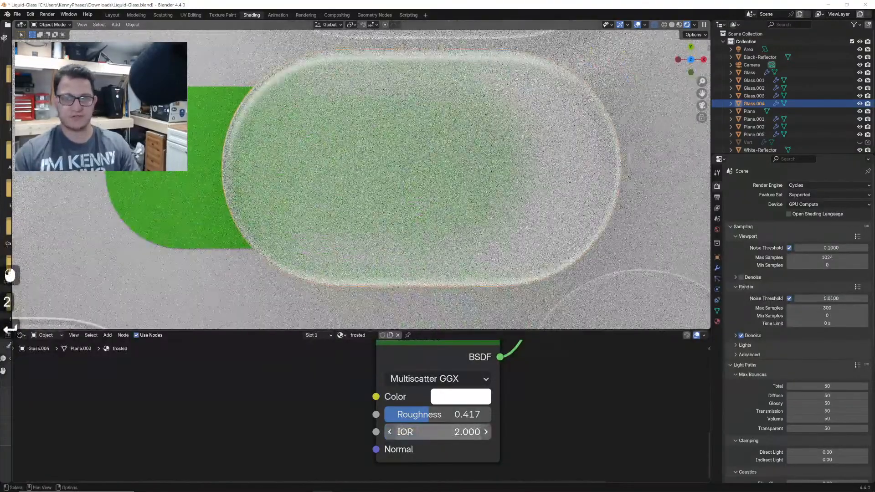
key(ctrl+z)
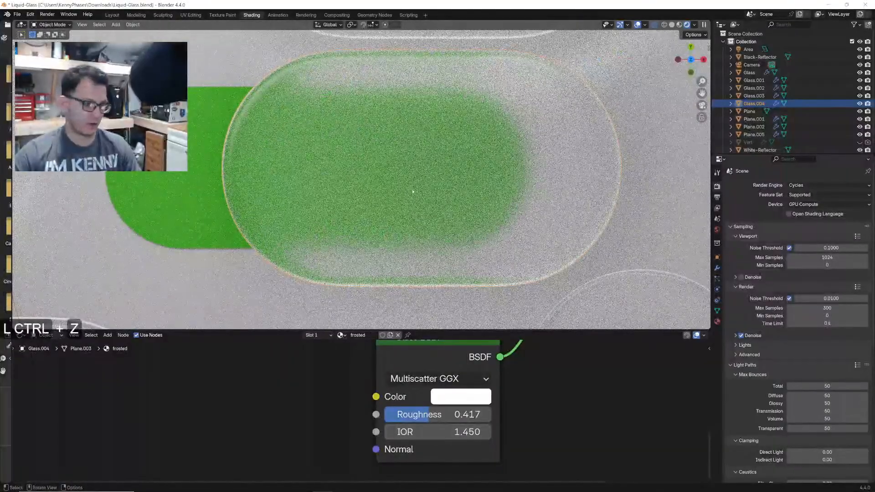
- Save the file and try a roughness of 0.2 on the frosted material's lower Glass BSDF
key(ctrl+s)
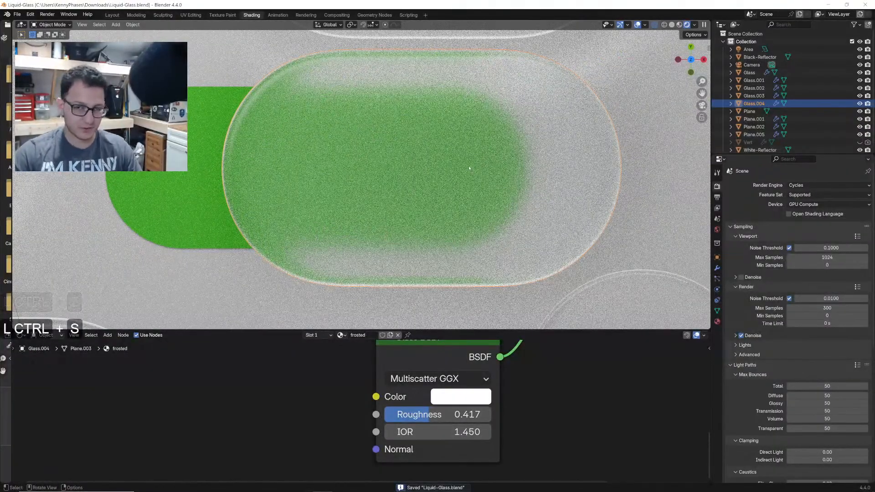
double_click(440, 420)
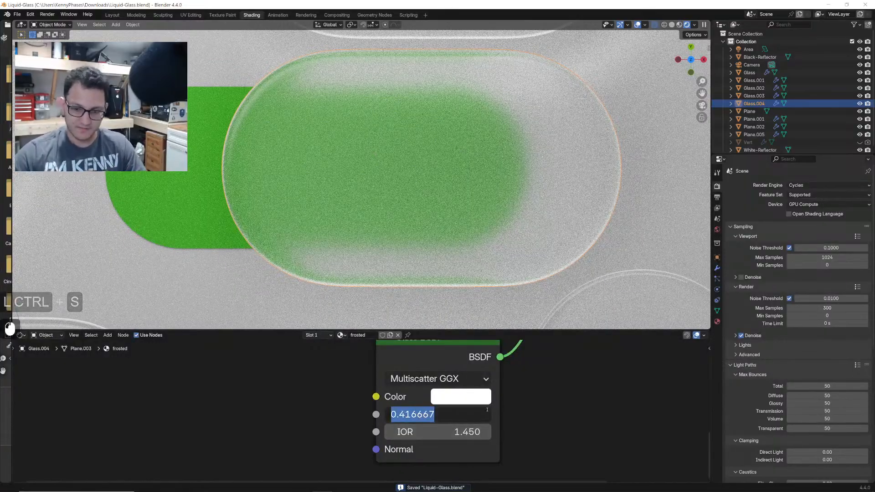
text(.2)
key(Return)
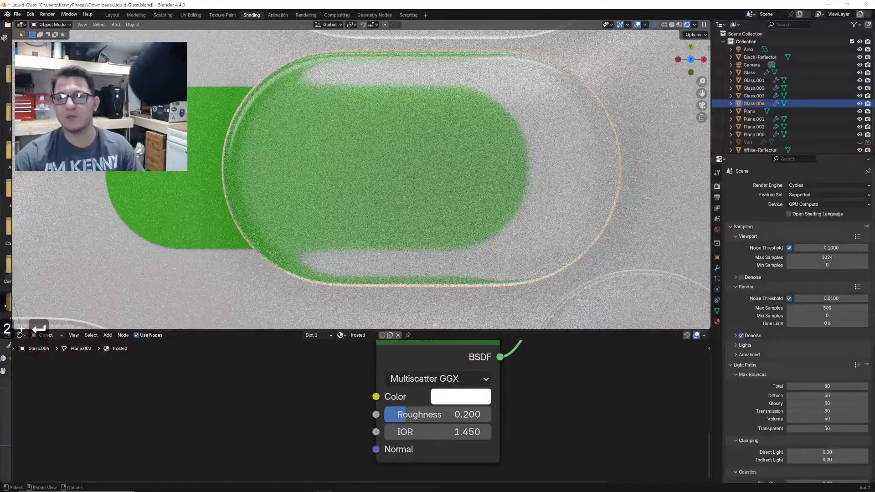
- Set the roughness of the frosted material's lower Glass BSDF to 0.5 and save the file
double_click(450, 416)
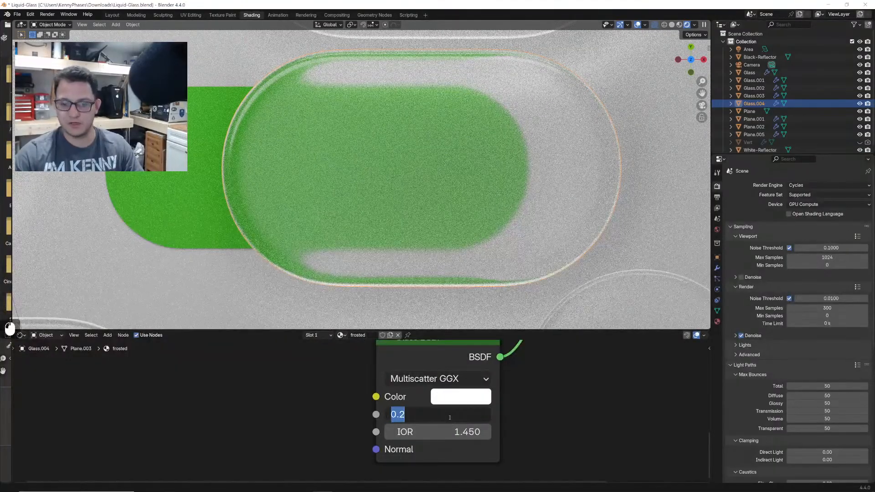
text(.5)
key(Return)
key(ctrl+s)
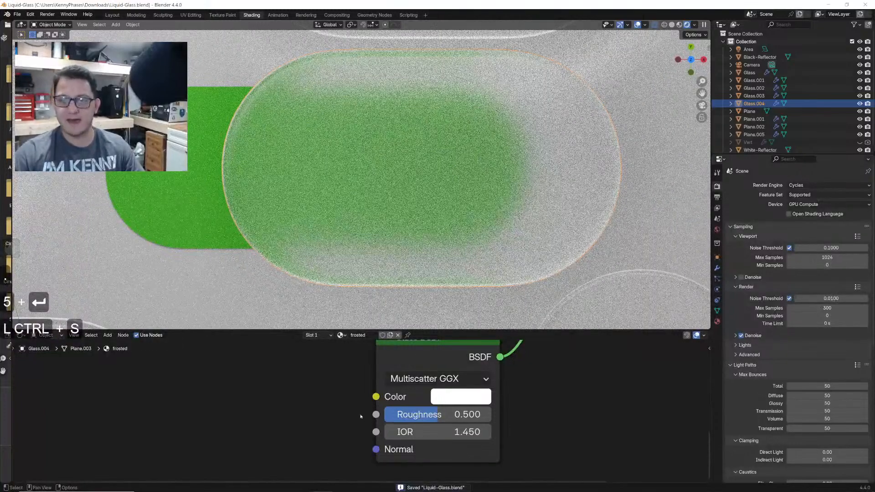
- Change the color of the frosted material's upper Glass BSDF, the one with the 1.110 IOR, to pink
middle_drag(359, 369, 432, 460)
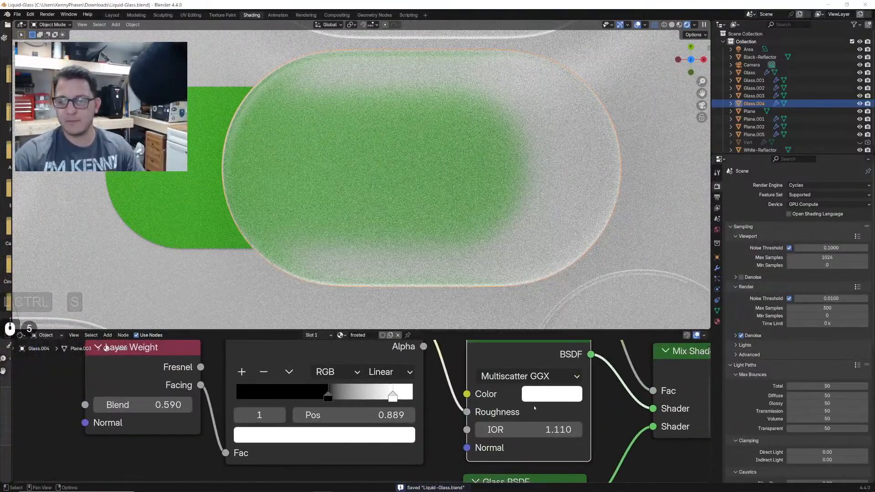
click(546, 393)
drag(601, 216, 614, 225)
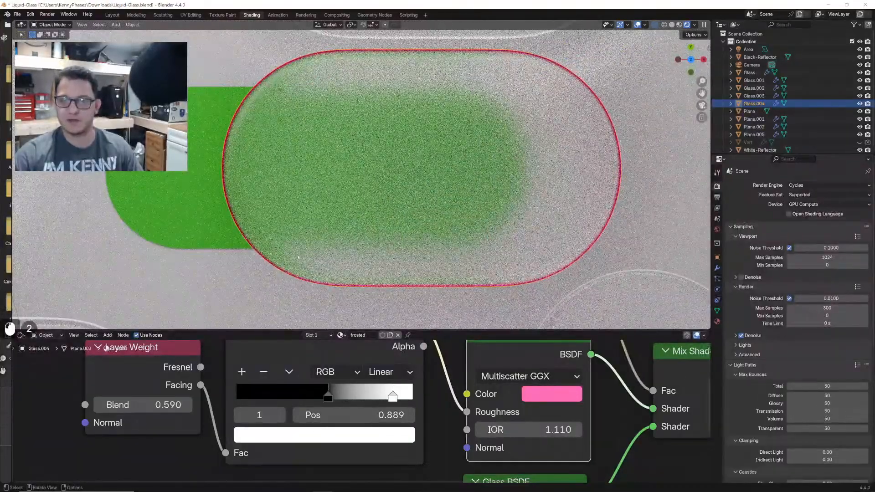
- Move the frosted material's black color ramp stop to position 0.031 and change its Multiscatter GGX shader color from pink to white
drag(328, 398, 240, 401)
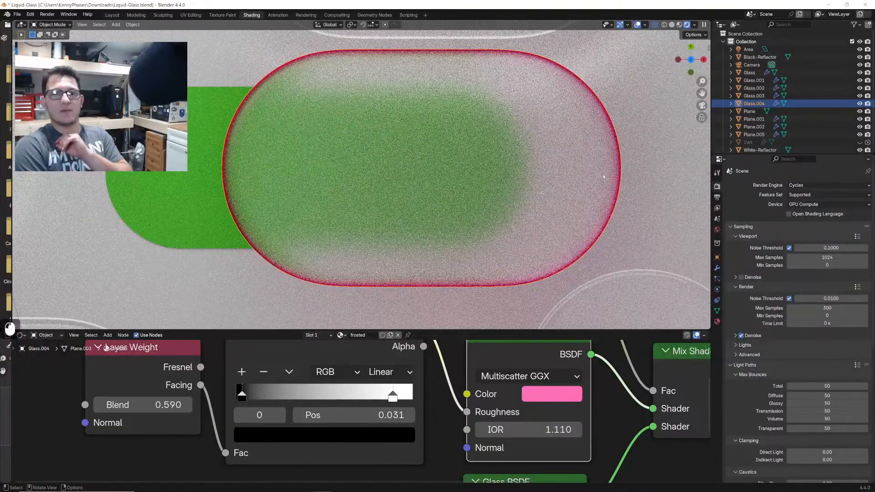
click(553, 394)
drag(588, 313, 531, 313)
click(566, 307)
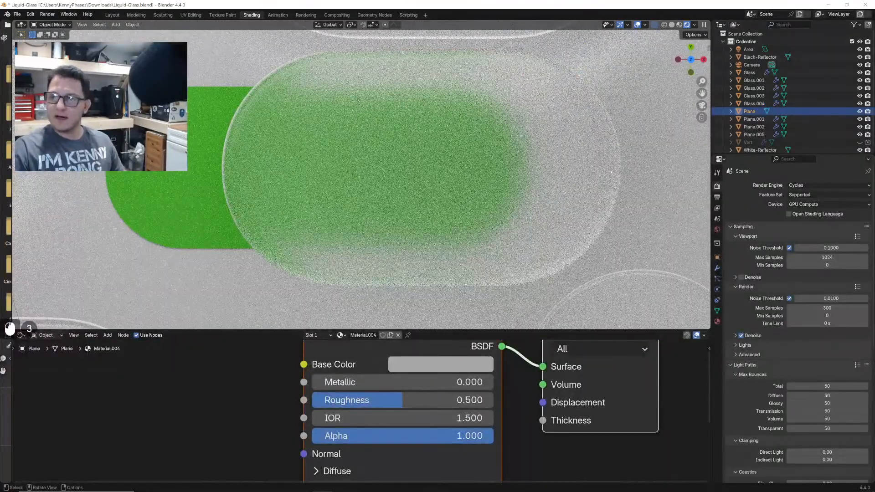
- Select the frosted glass capsule over the green shape and hide the viewport overlays
click(447, 180)
middle_drag(186, 406, 262, 404)
middle_drag(340, 355, 358, 354)
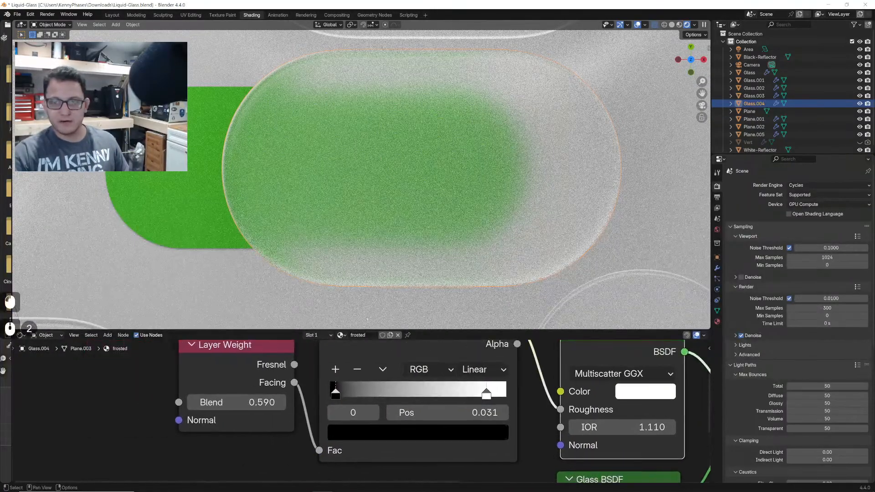
click(637, 25)
- Set the Layer Weight node's Blend to 0.7 in the frosted material and save the file
middle_drag(306, 377, 340, 370)
scroll(335, 374, up, 1)
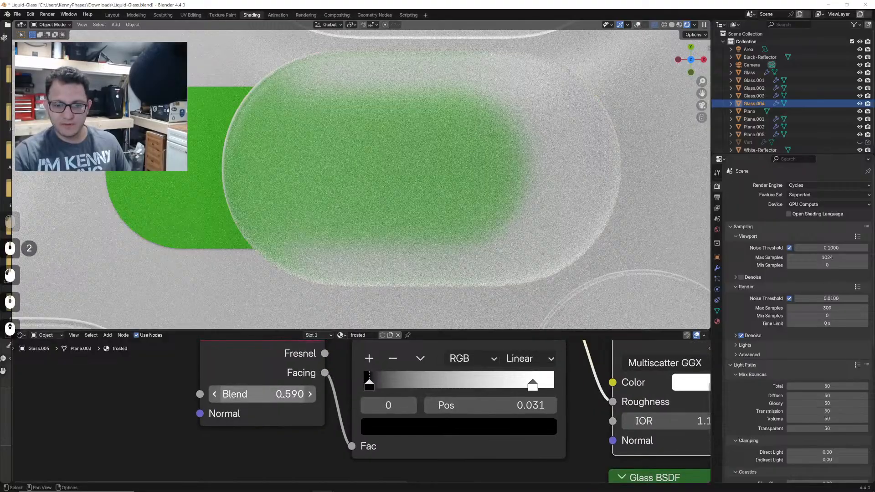
click(266, 393)
text(.7)
key(Return)
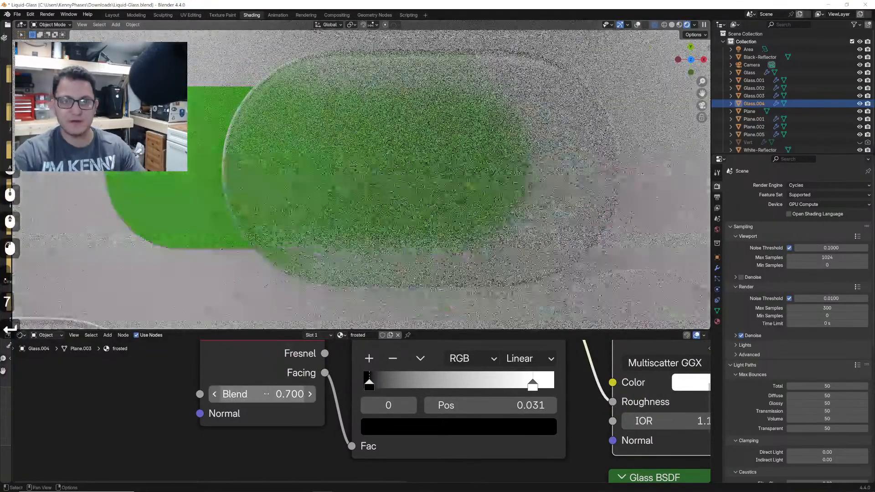
key(ctrl+s)
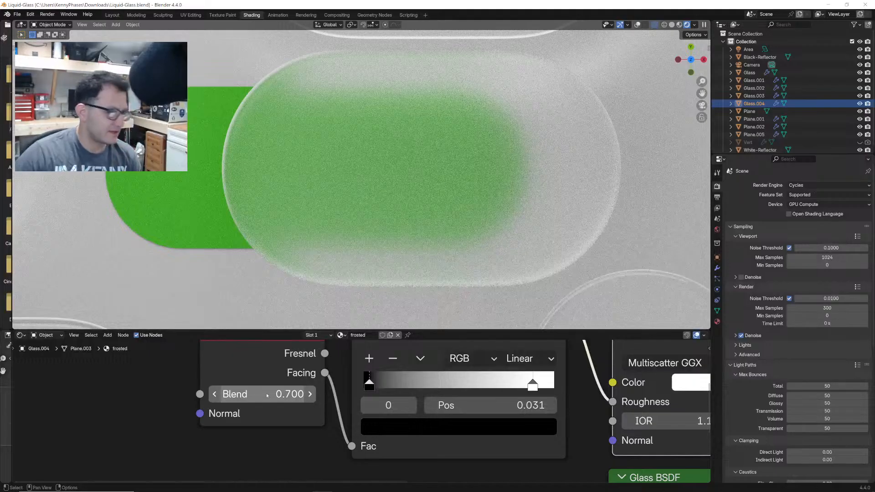
- Select the clear glass capsule over the blue slider bar and save the file
click(374, 164)
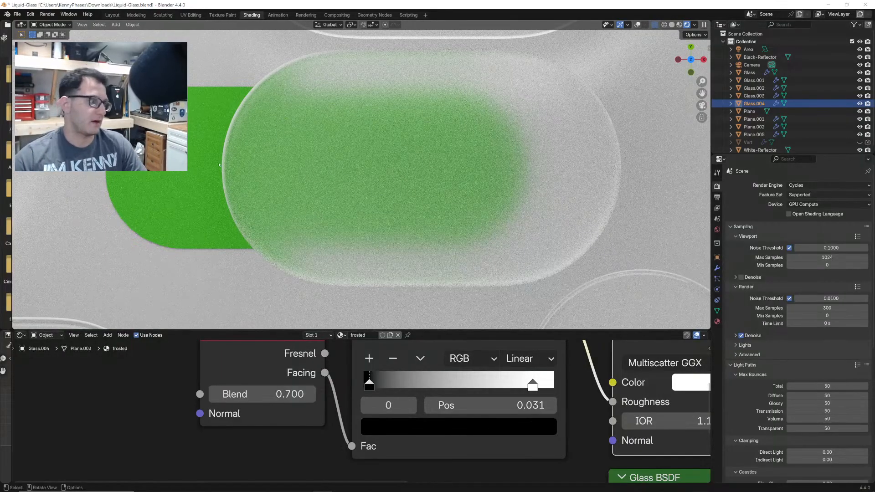
scroll(412, 167, down, 6)
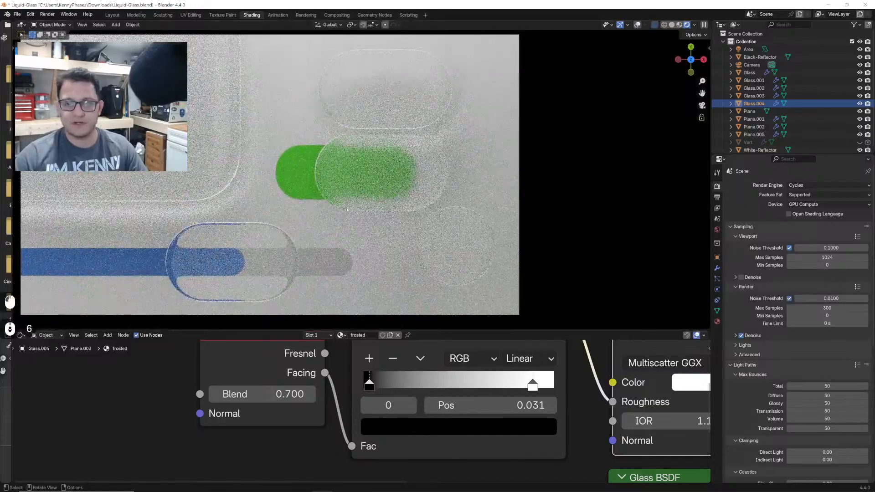
scroll(291, 236, up, 4)
shift+middle_drag(292, 235, 456, 132)
click(430, 187)
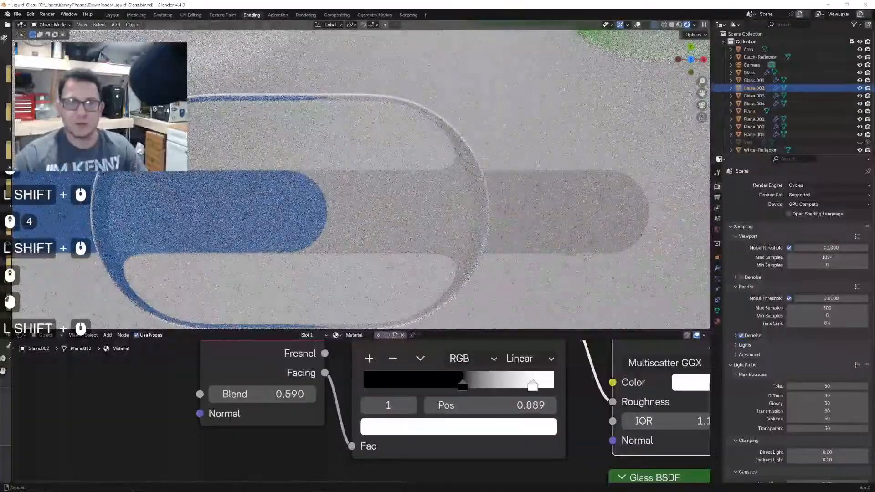
shift+middle_drag(410, 183, 430, 186)
key(ctrl+s)
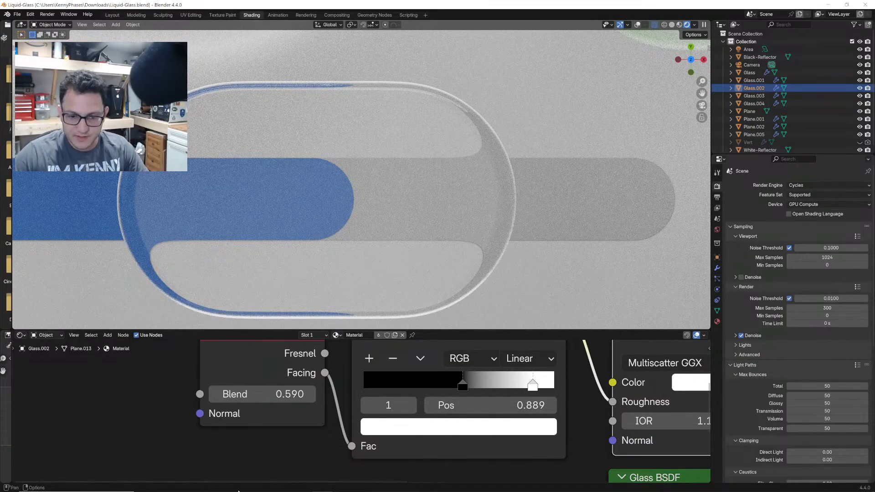
- Switch to the browser's liquid-glass-apple.jpg reference, maximize it and examine the glass shapes up close
click(208, 487)
click(199, 458)
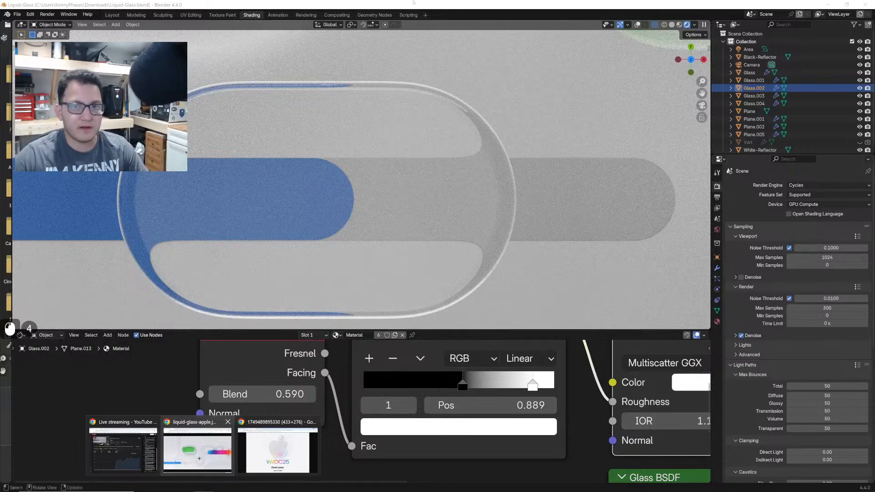
drag(414, 2, 413, 249)
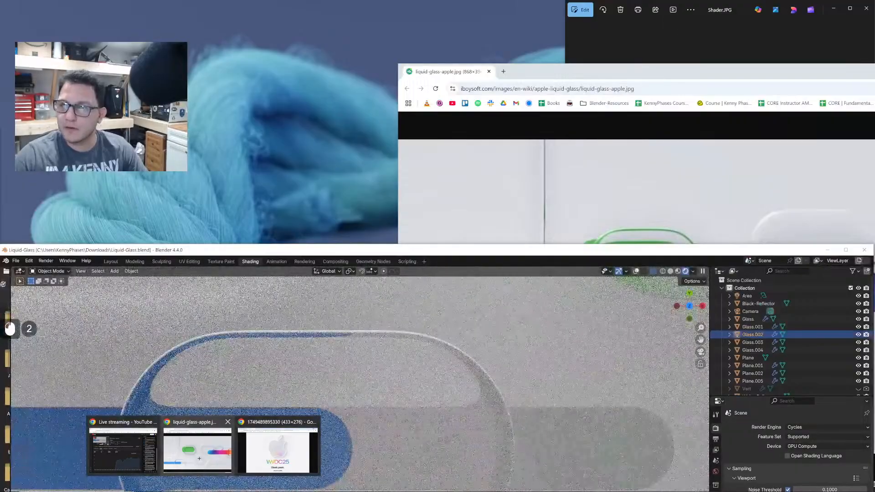
drag(688, 73, 413, 60)
double_click(411, 60)
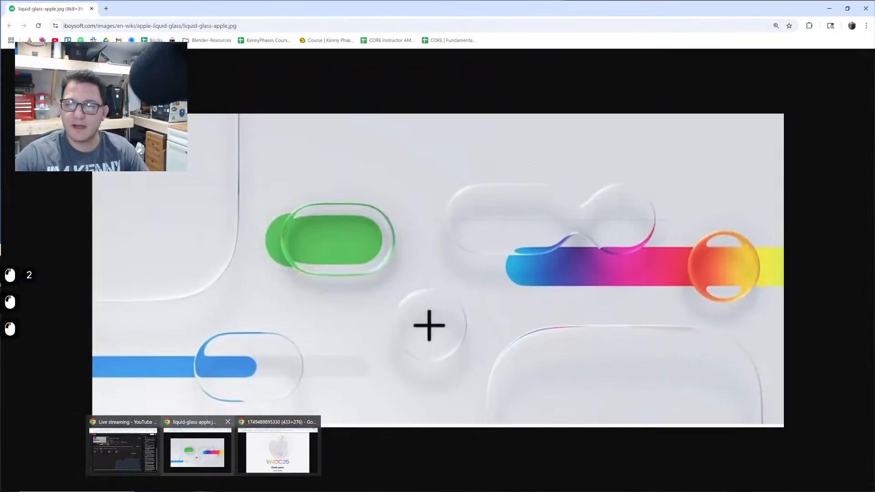
ctrl+scroll(625, 225, up, 3)
ctrl+scroll(625, 226, down, 1)
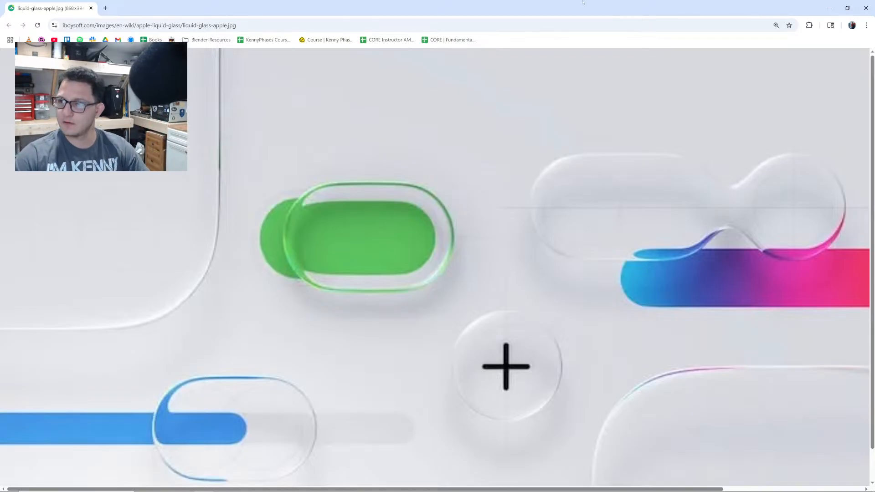
- Minimize the reference browser, close the Shader.JPG image, maximize Blender again and save the file
click(830, 7)
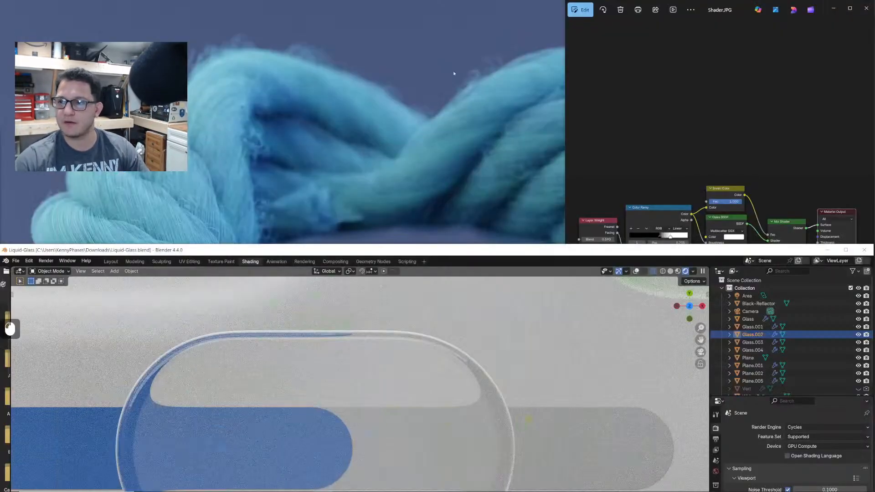
click(867, 8)
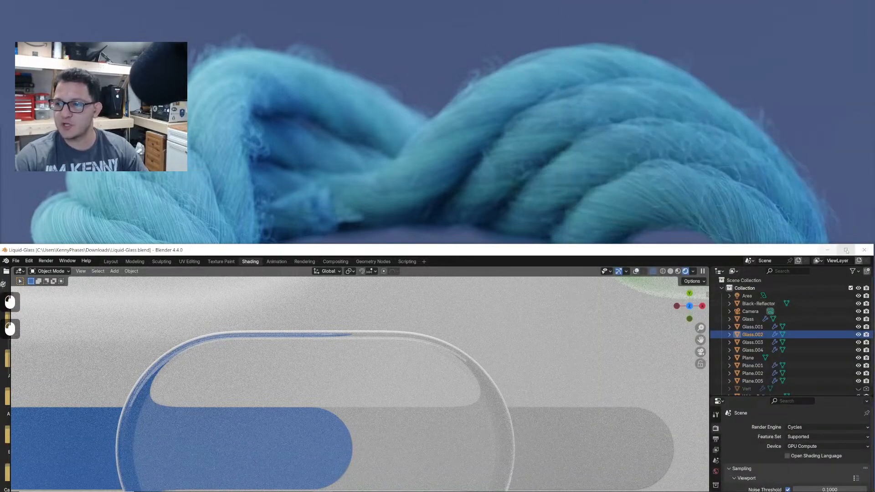
click(847, 250)
key(ctrl+s)
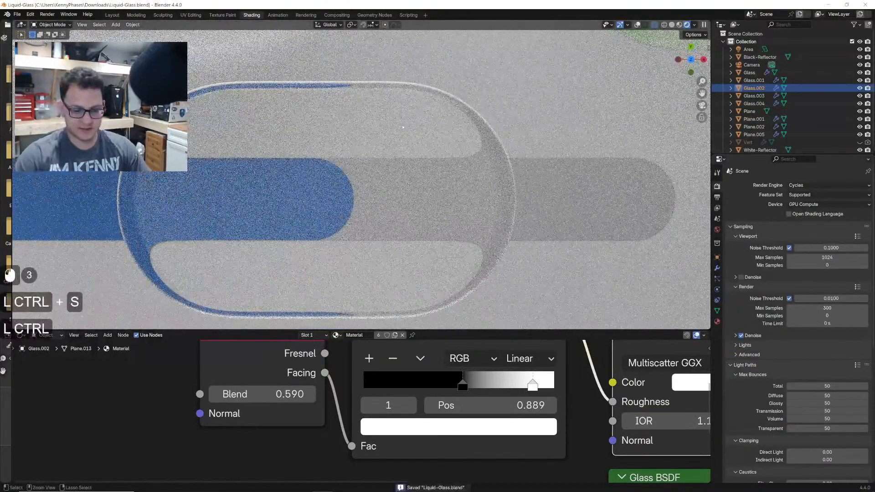
- Open Seperation.blend from the Downloads folder
key(ctrl+n)
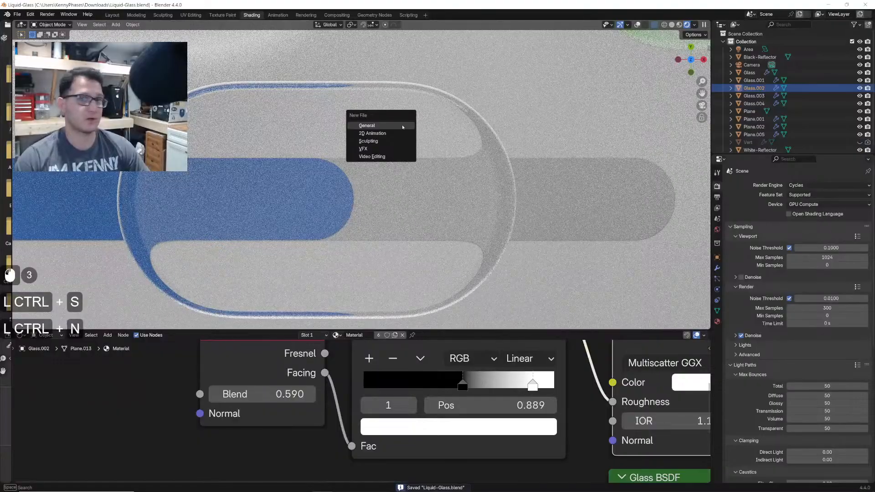
click(17, 14)
mouse_move(37, 39)
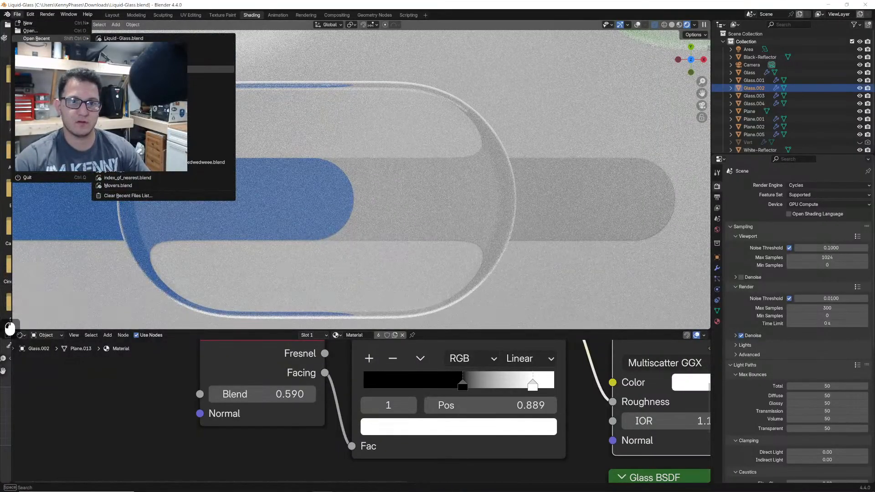
click(30, 31)
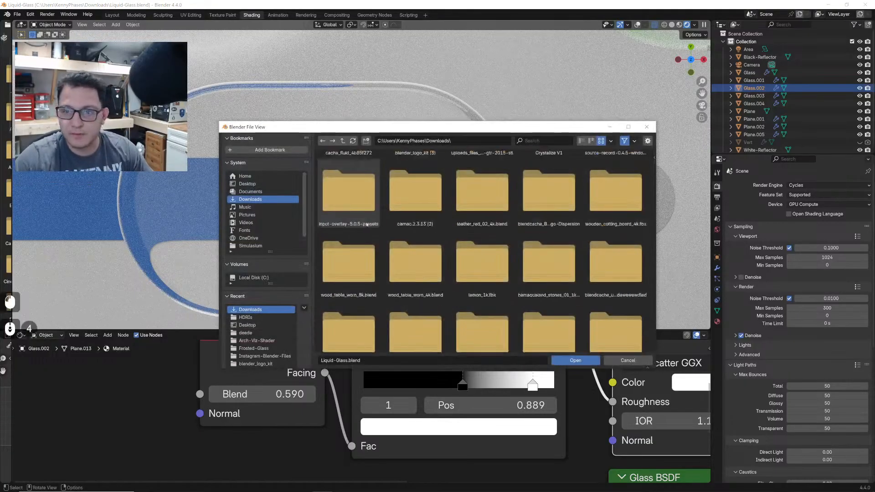
scroll(439, 214, down, 2)
scroll(439, 215, down, 20)
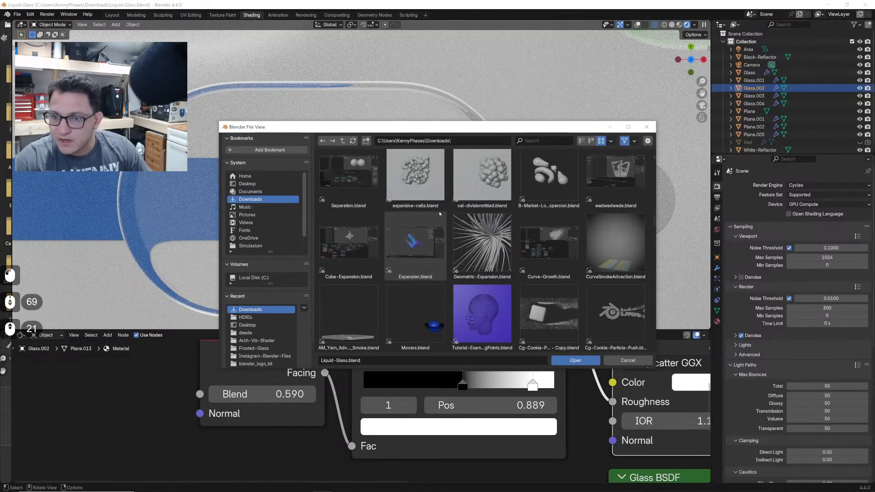
scroll(454, 225, up, 4)
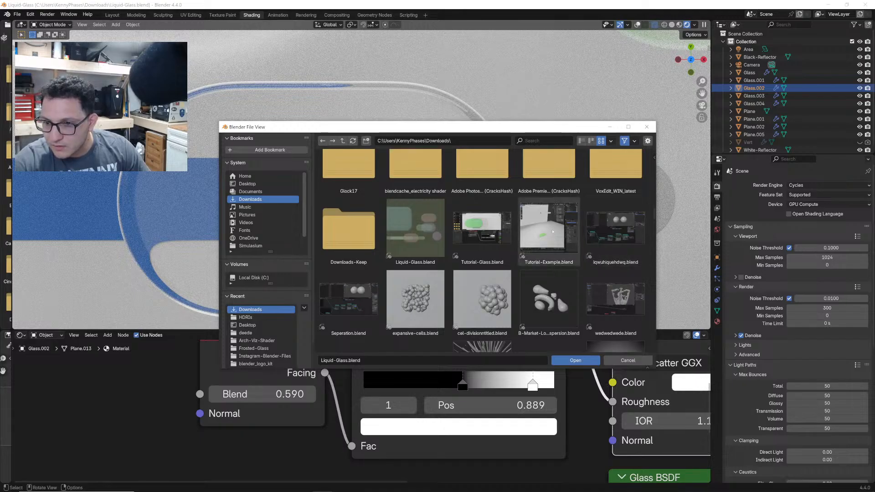
scroll(549, 244, down, 7)
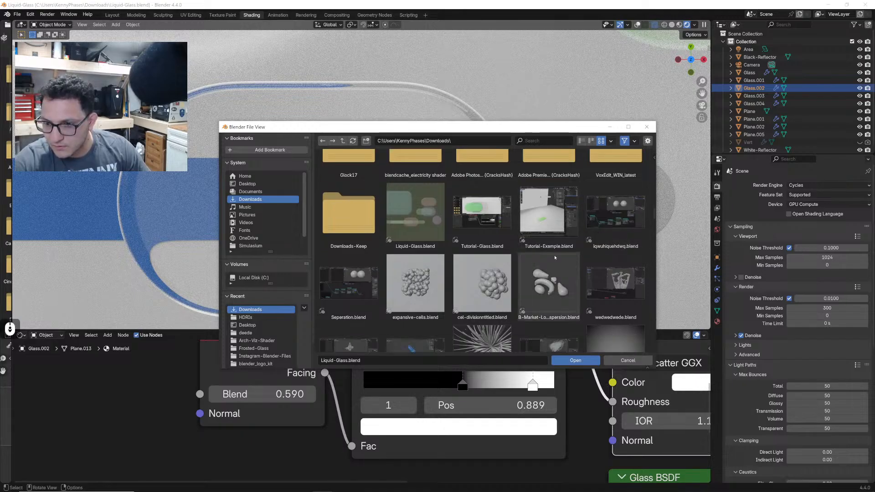
scroll(552, 257, up, 6)
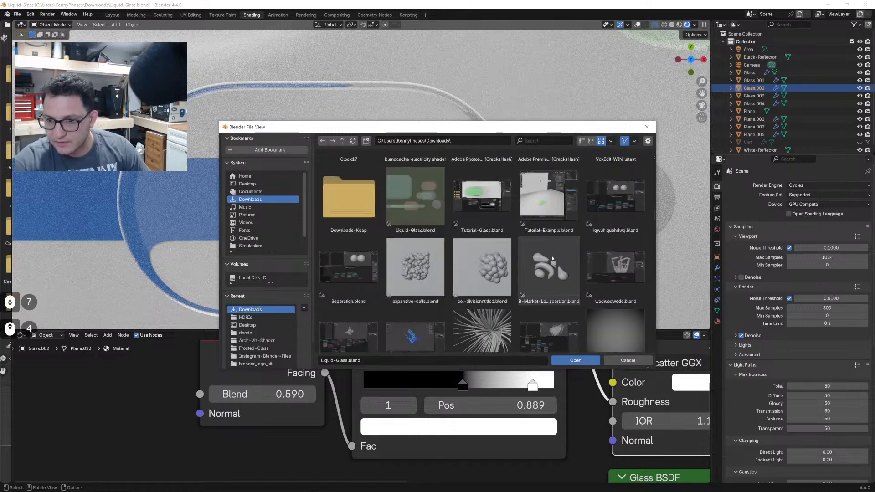
double_click(372, 284)
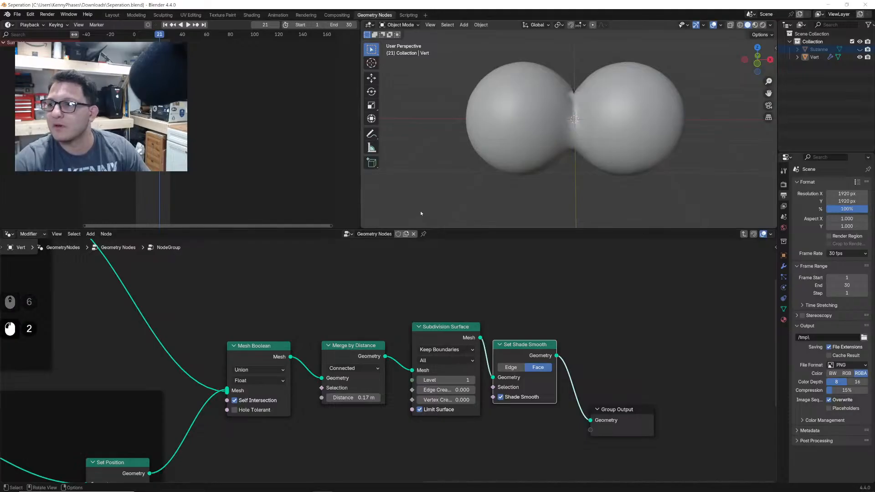
- View the merged spheres from an angle and play their separation animation
middle_drag(582, 157, 568, 165)
key(space)
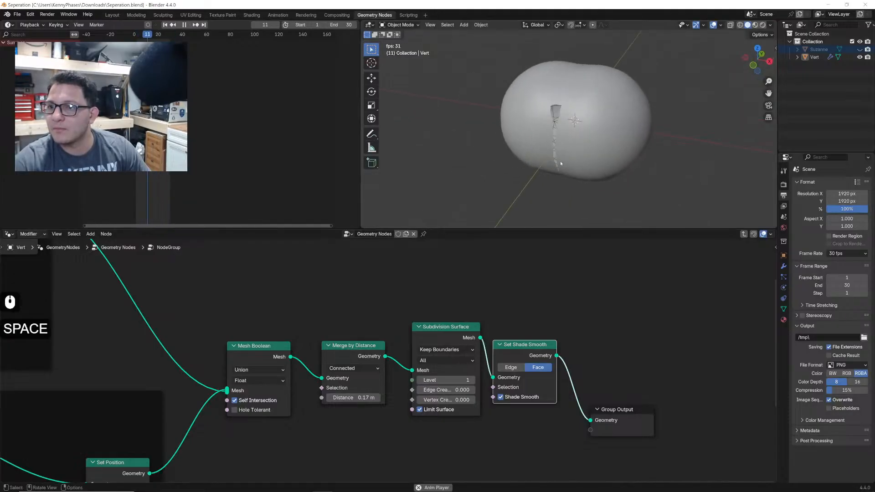
key(space)
key(space)
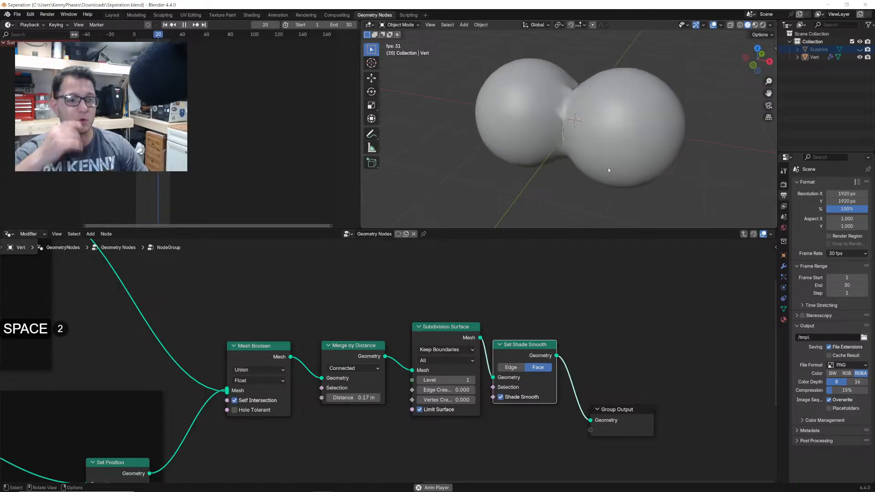
- Examine the whole geometry node group that drives the separation, and stop the playback
scroll(345, 406, down, 7)
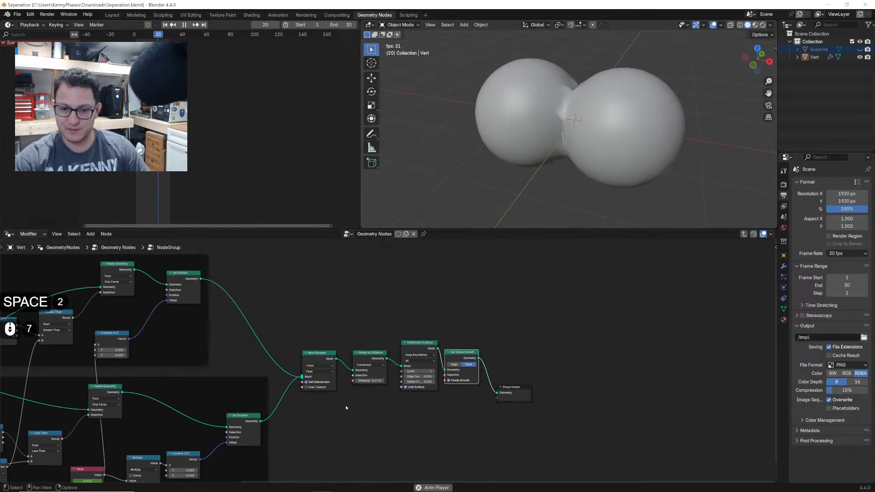
middle_drag(167, 372, 378, 379)
scroll(352, 380, down, 2)
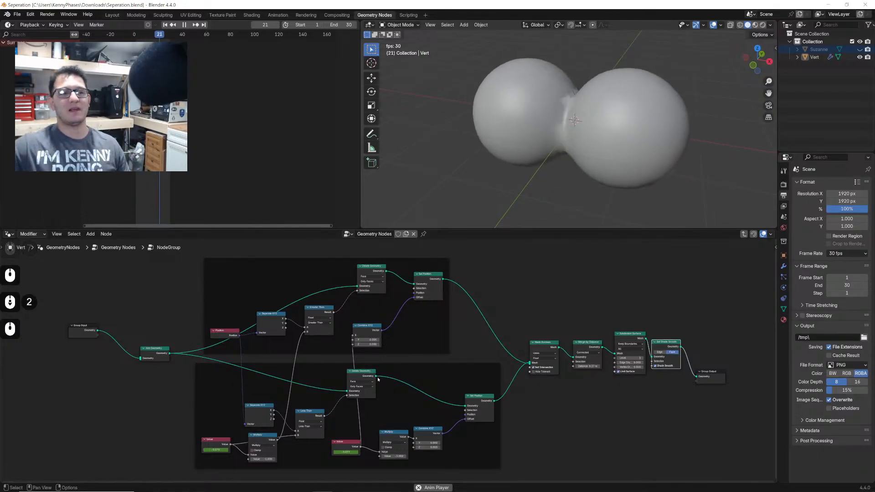
click(562, 181)
key(space)
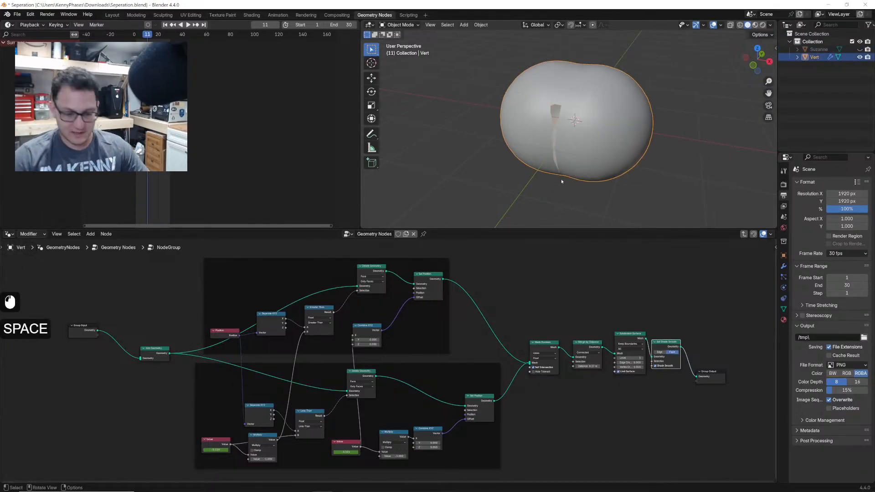
- Start a new General file without saving the current one and delete all its default objects
key(ctrl+n)
key(Return)
key(Return)
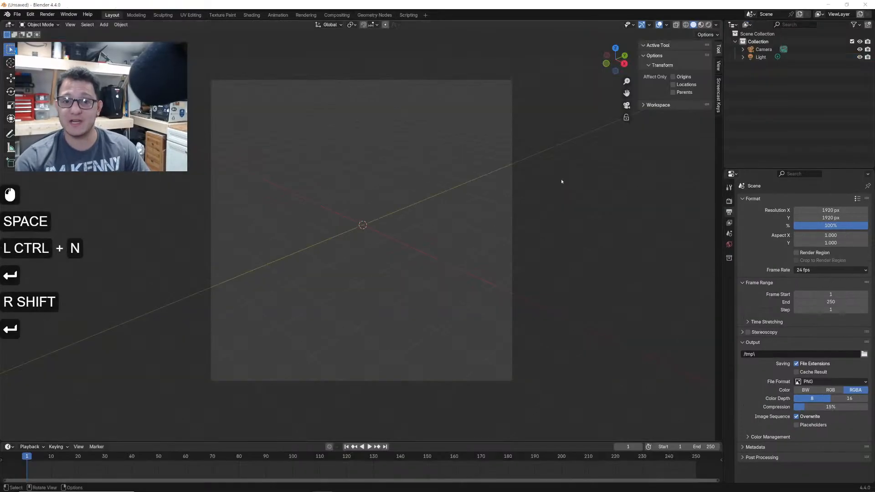
key(a)
key(x)
click(297, 174)
- Add a single-vertex mesh and return to Object Mode
key(shift+a)
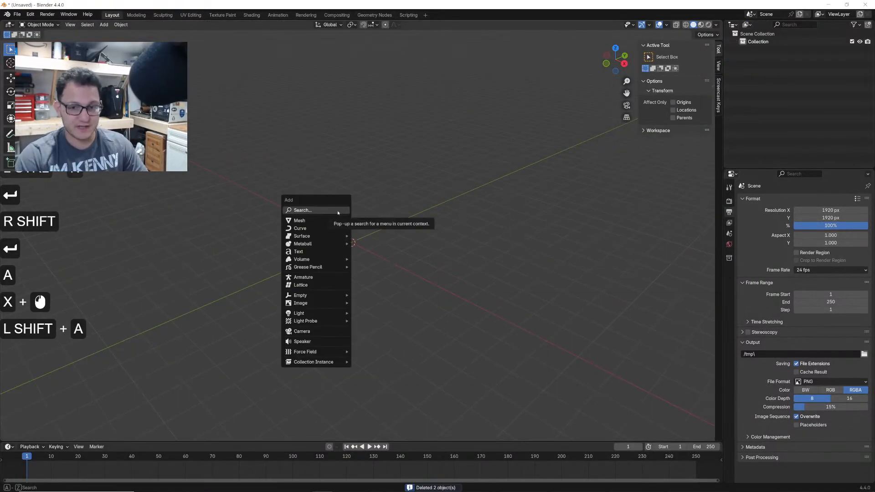
text(single)
key(Down)
key(Return)
key(Tab)
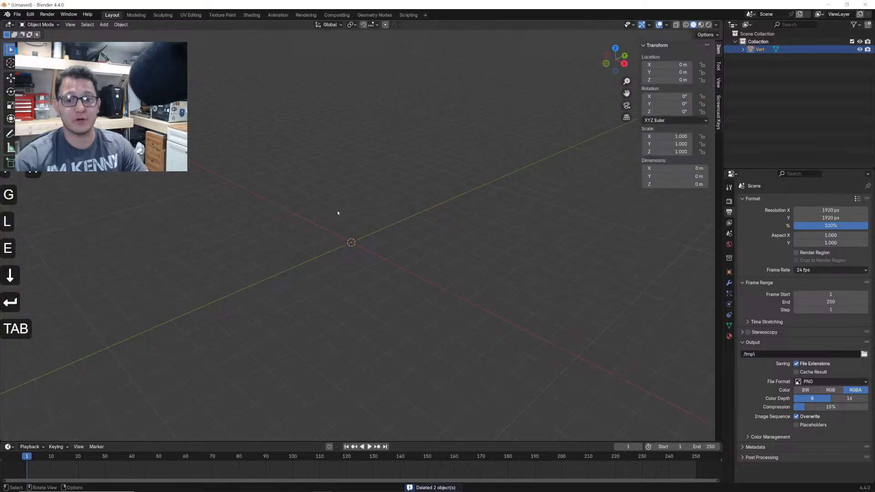
- Switch to the Geometry Nodes workspace and create a new geometry node tree on the single-vertex object
click(374, 15)
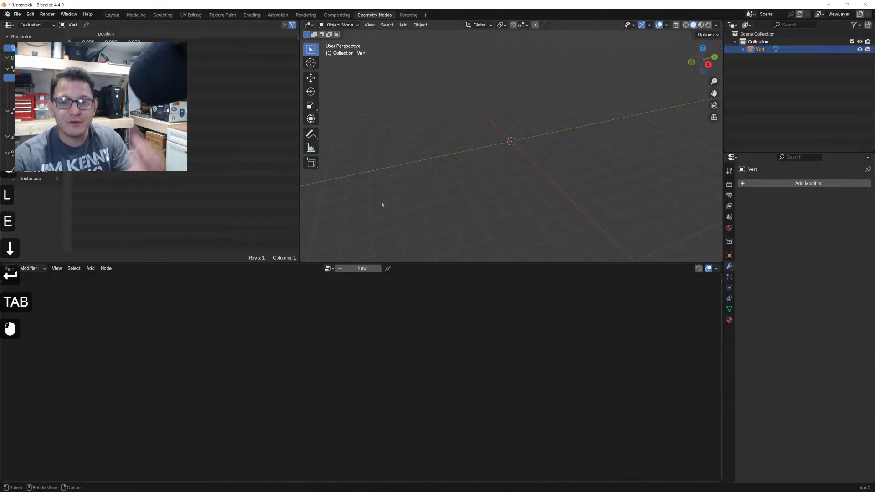
click(371, 270)
middle_drag(424, 369, 444, 364)
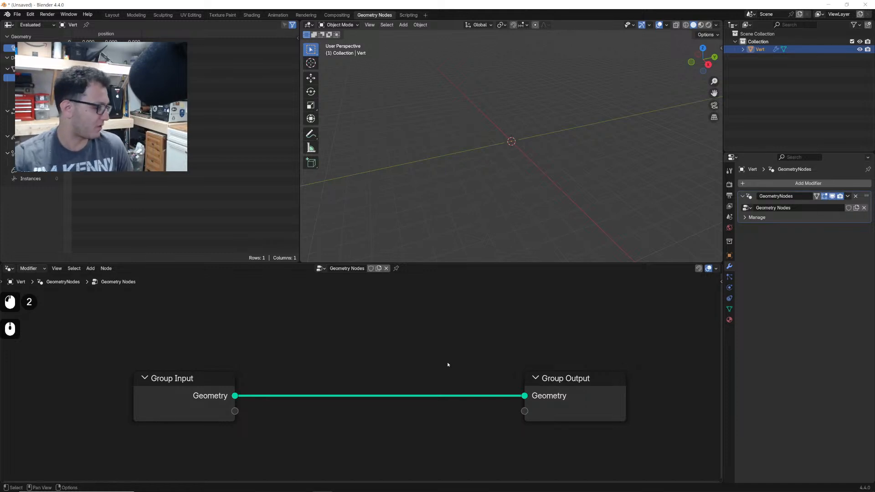
- Add a Cube mesh primitive node between Group Input and Group Output
scroll(335, 373, up, 2)
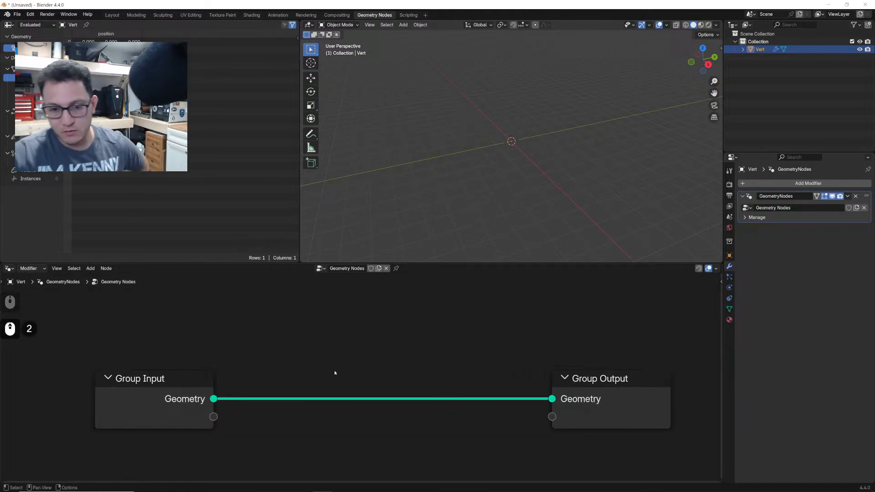
middle_drag(336, 368, 334, 360)
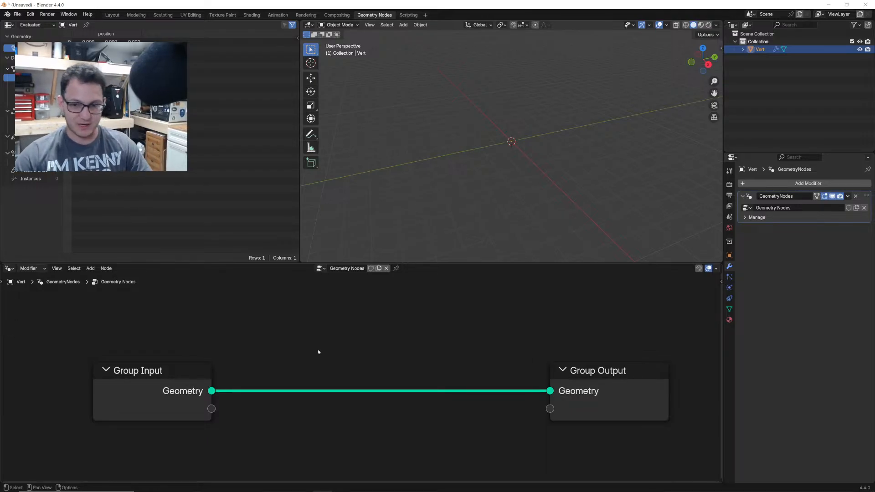
scroll(318, 349, up, 2)
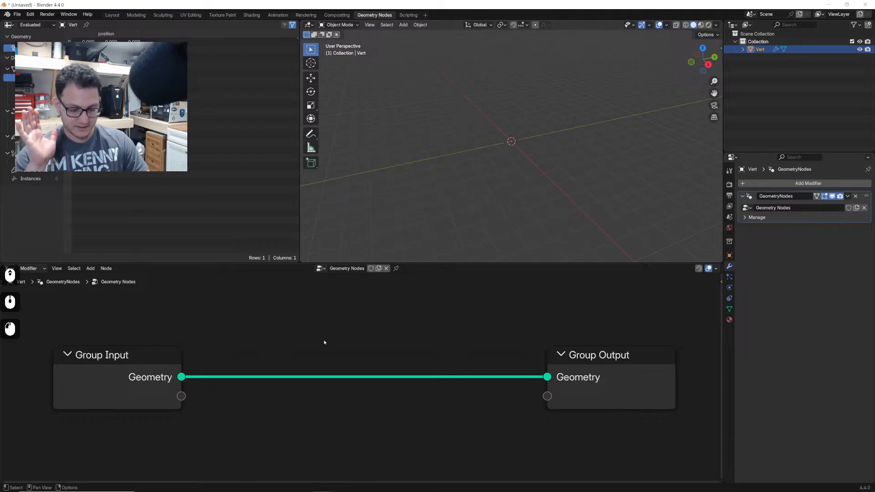
key(shift+a)
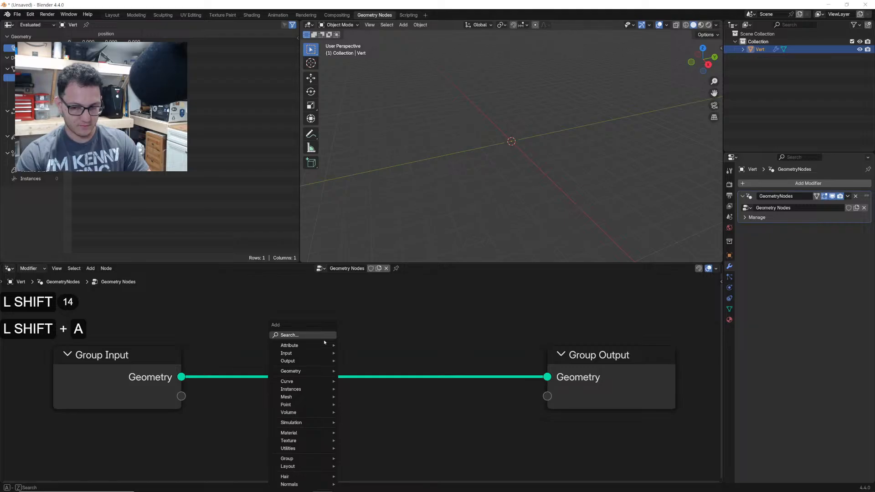
text(cube)
key(Return)
click(276, 345)
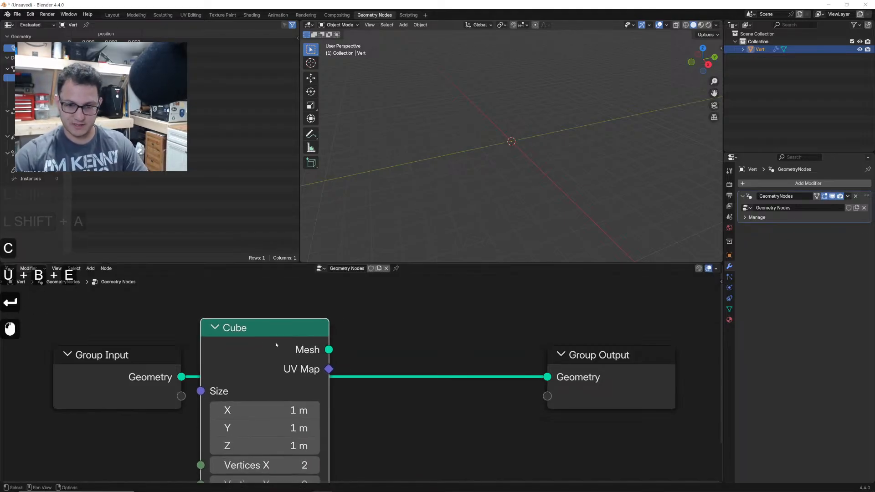
- Feed the Cube's mesh into a new Mesh to Volume node and space the nodes out
mouse_move(341, 354)
mouse_down()
mouse_move(561, 397)
mouse_move(549, 382)
mouse_move(329, 349)
mouse_move(393, 348)
mouse_up()
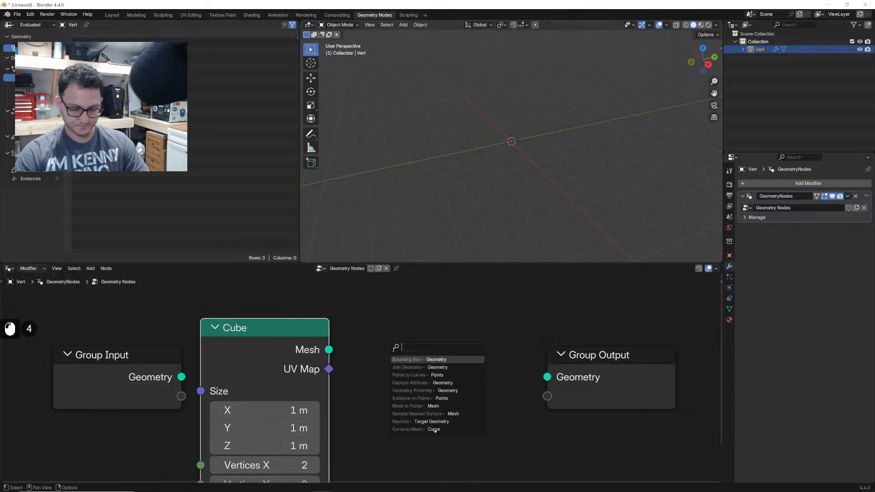
text(mesh to vol)
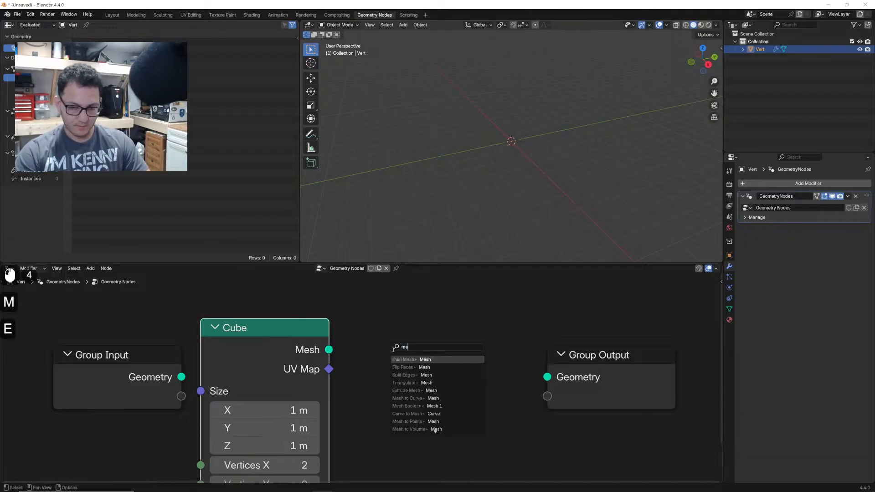
key(Return)
click(358, 343)
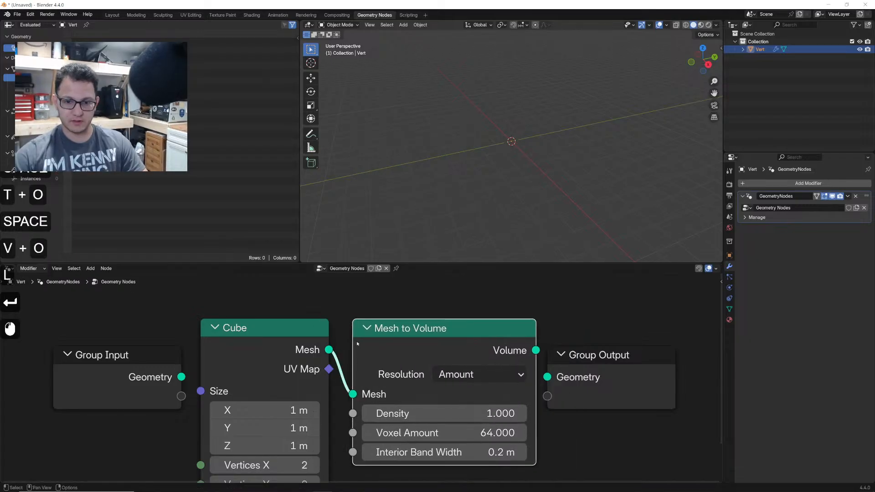
scroll(357, 344, down, 4)
drag(157, 355, 1, 328)
drag(312, 357, 162, 334)
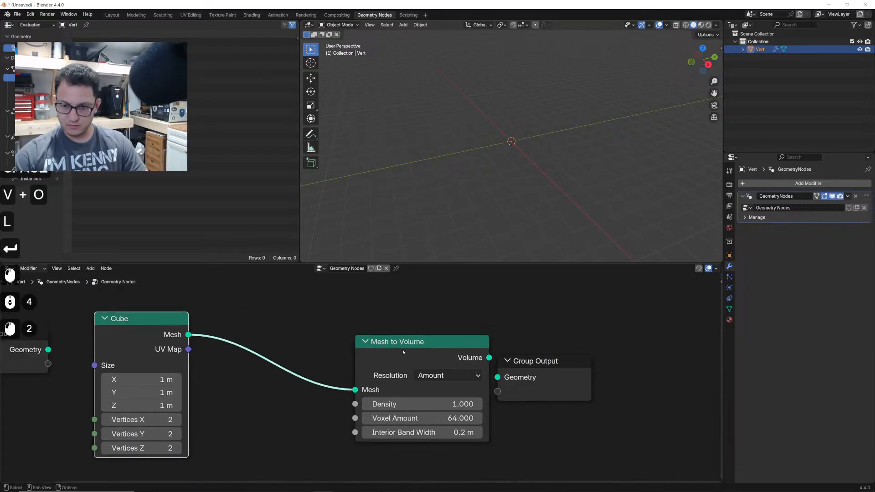
drag(403, 349, 324, 348)
- Add a Volume to Mesh node after Mesh to Volume and connect its mesh to Group Output
drag(529, 363, 592, 347)
drag(410, 355, 451, 342)
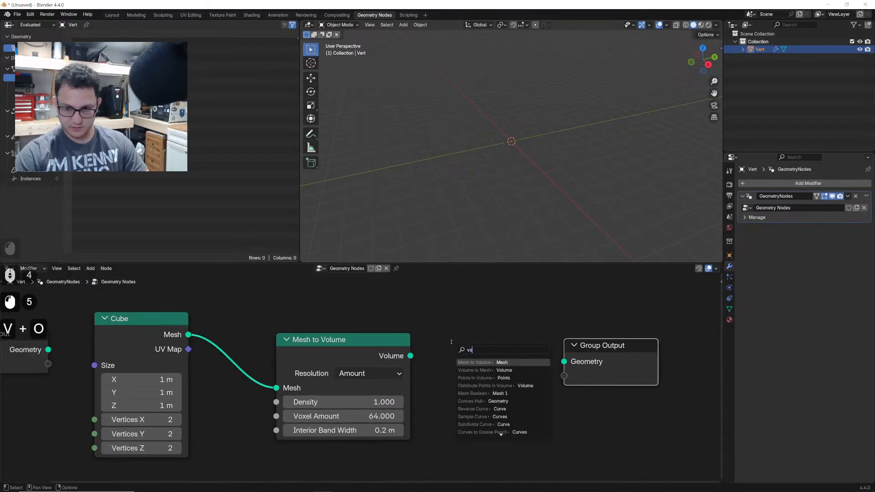
text(volume to me)
key(Return)
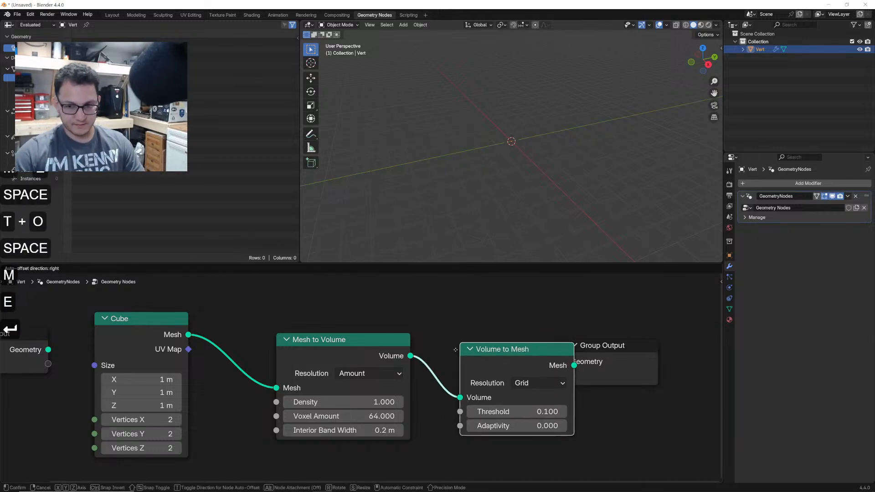
click(409, 339)
drag(592, 350, 652, 341)
drag(496, 349, 624, 353)
middle_drag(446, 358, 492, 346)
scroll(499, 188, up, 5)
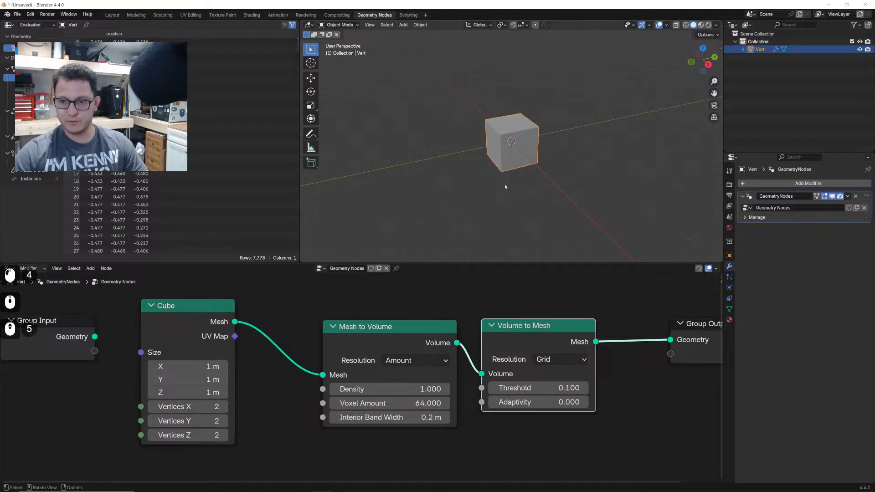
- Insert a Join Geometry node between Cube and Mesh to Volume, and move the Cube node away to make room
middle_drag(505, 186, 536, 186)
middle_drag(272, 342, 302, 336)
scroll(303, 336, up, 1)
key(shift+a)
text(join)
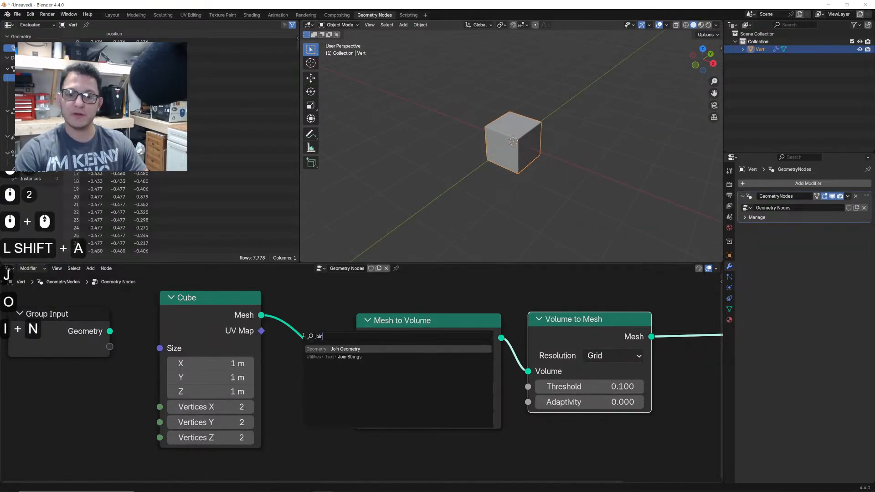
key(Return)
click(289, 307)
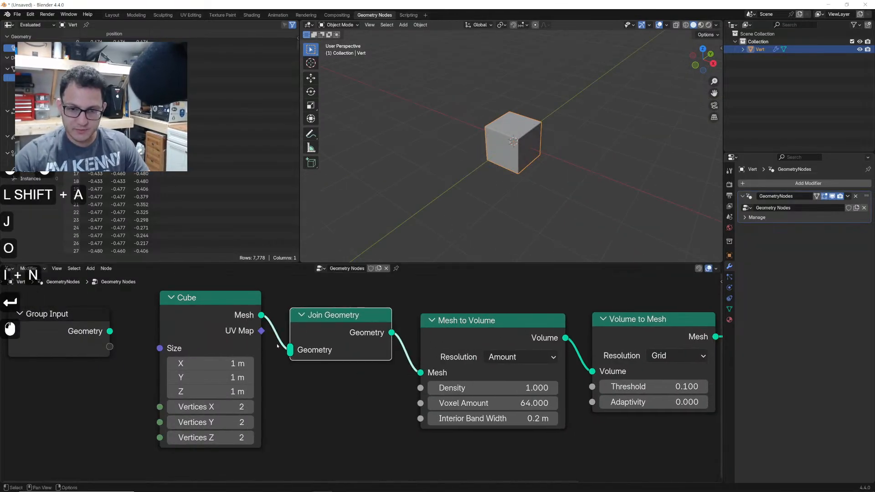
middle_drag(58, 328, 100, 319)
drag(235, 310, 154, 308)
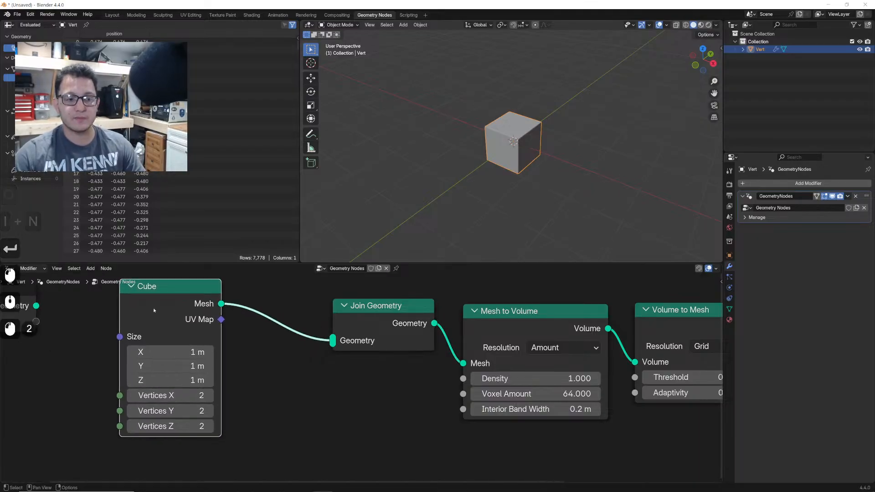
middle_drag(269, 389, 356, 369)
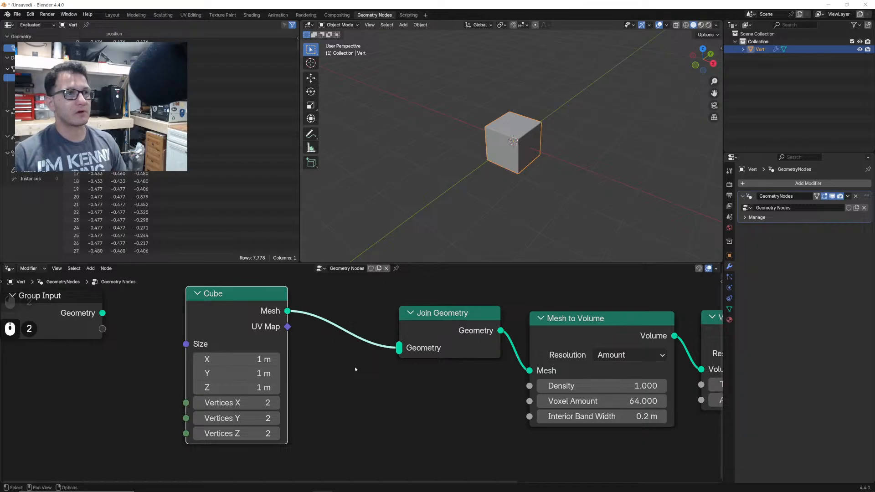
- Add a metaball plane to the scene and raise it about 1.88 m along Z
click(474, 118)
key(shift+a)
text(met)
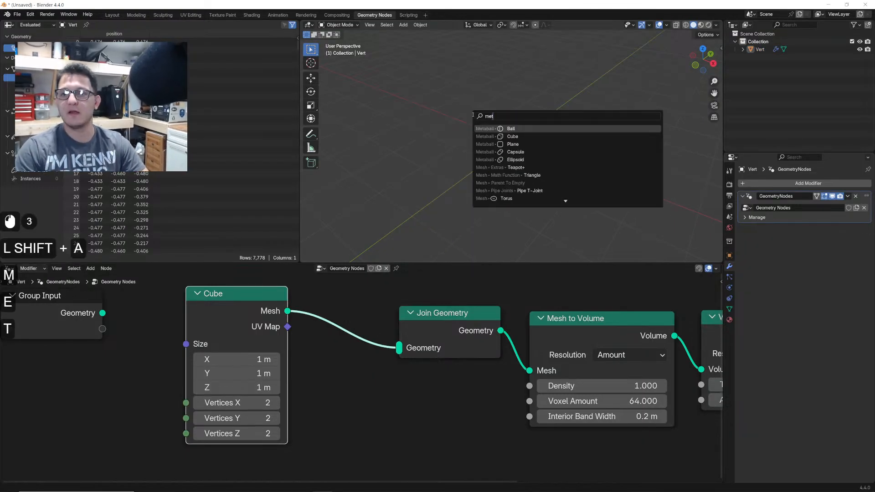
click(513, 144)
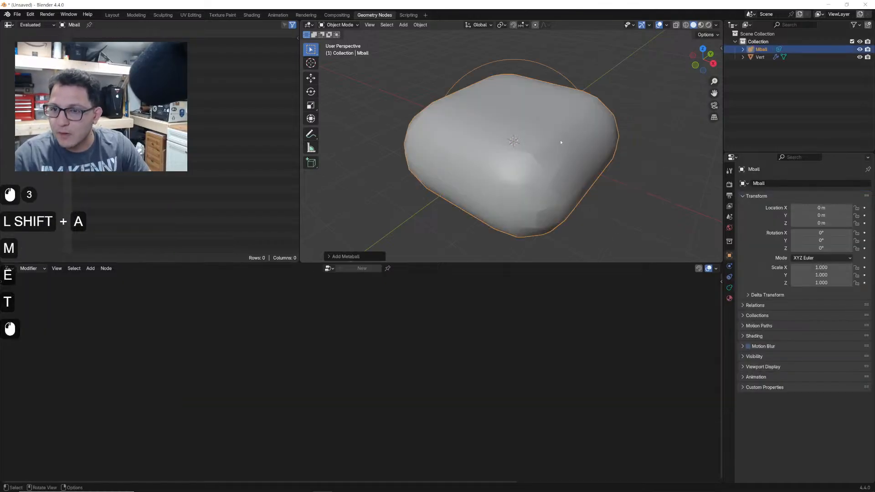
key(g)
key(z)
click(546, 88)
- Flatten the metaball plane to a Z scale of about 0.31 and raise it to a Z location of about 3.56 m
shift+middle_drag(545, 88, 494, 171)
middle_drag(493, 170, 538, 156)
scroll(537, 157, down, 2)
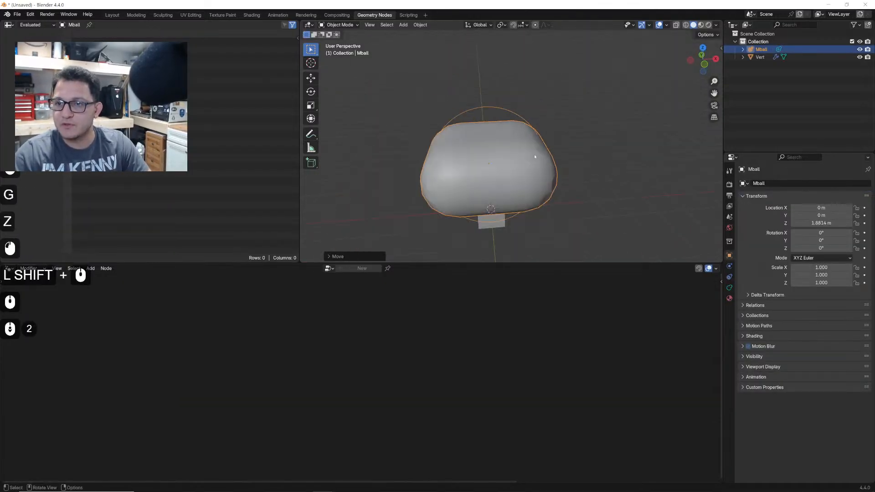
key(s)
key(z)
click(512, 144)
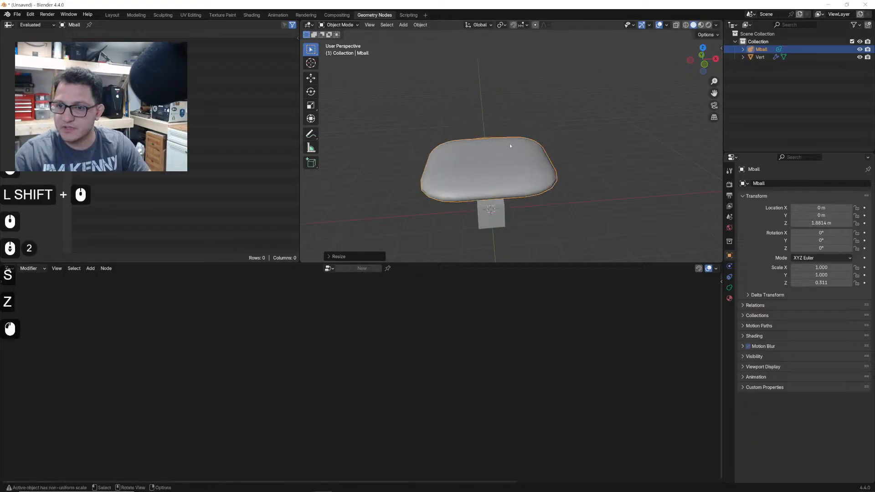
key(g)
key(z)
click(512, 97)
- Duplicate the flattened metaball about 4.72 m along X to demonstrate how metaballs blend together
middle_drag(512, 98, 526, 153)
key(shift+d)
key(x)
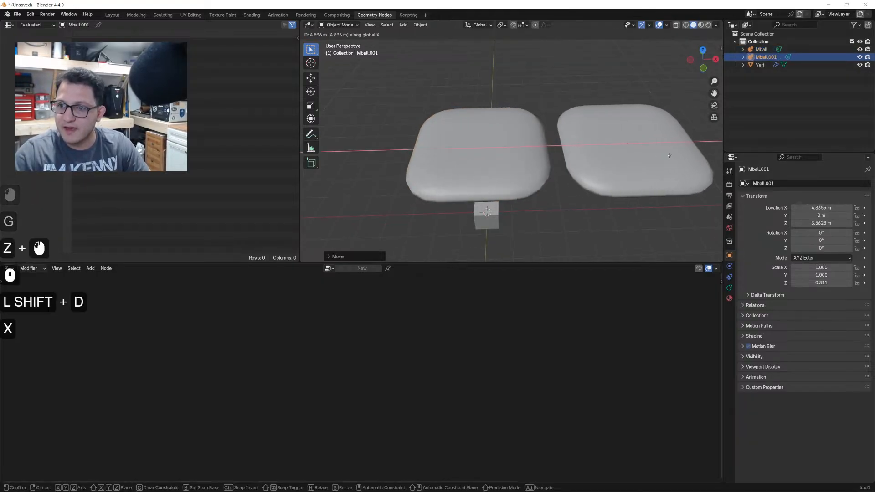
click(666, 157)
middle_drag(665, 157, 570, 160)
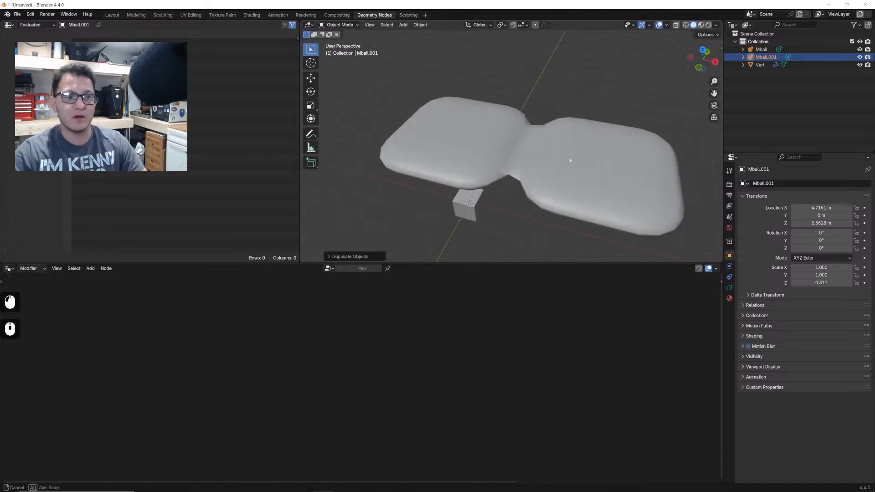
- Delete both metaball objects from the scene
click(568, 160)
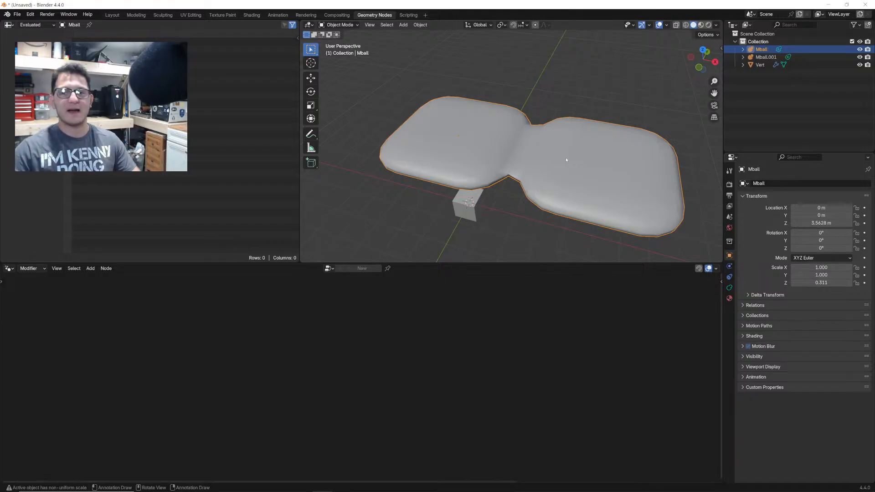
key(x)
click(598, 134)
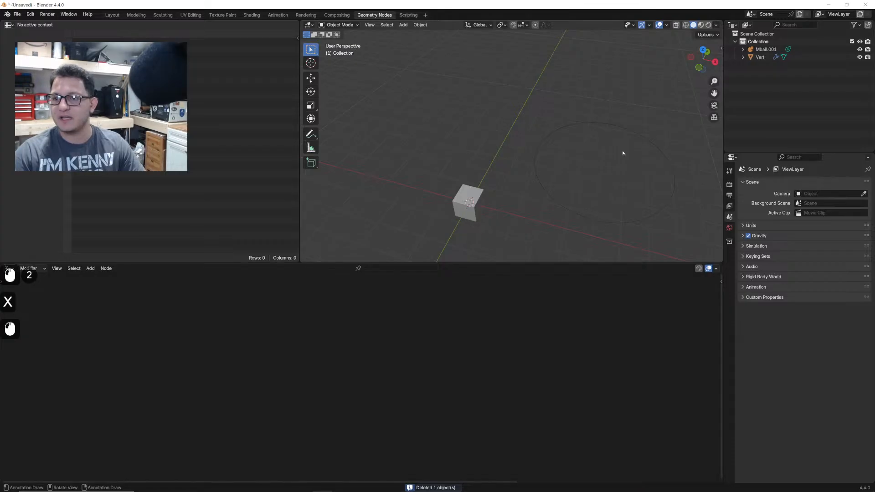
middle_drag(623, 153, 563, 131)
click(631, 119)
scroll(543, 121, down, 2)
key(x)
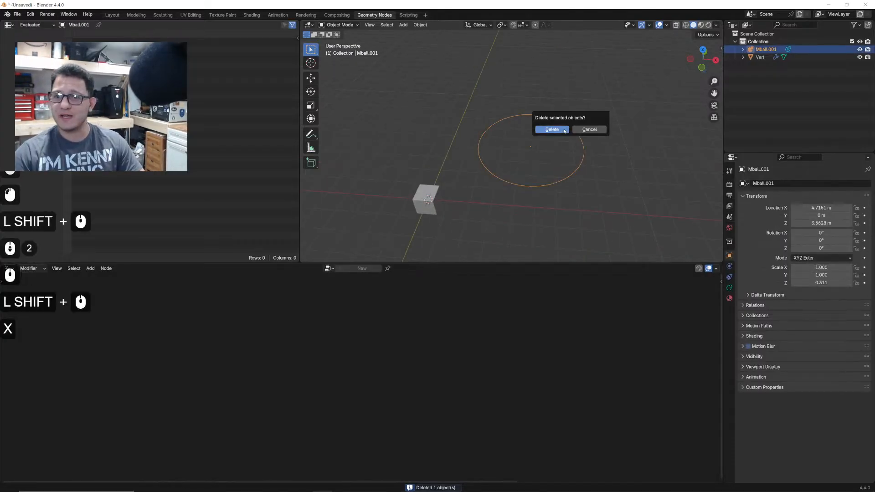
click(563, 131)
- Reselect the geometry nodes cube in the viewport and frame it up close
scroll(455, 190, up, 2)
shift+middle_drag(455, 190, 656, 59)
scroll(529, 146, up, 3)
shift+middle_drag(529, 146, 467, 183)
middle_drag(468, 183, 444, 181)
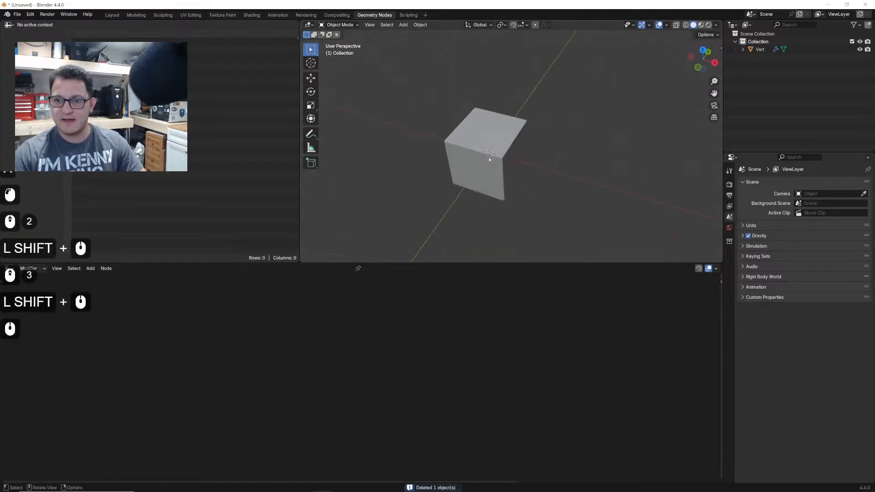
scroll(486, 163, up, 1)
click(491, 159)
scroll(506, 156, up, 2)
shift+middle_drag(514, 156, 532, 139)
middle_drag(532, 140, 531, 140)
shift+middle_drag(531, 140, 538, 141)
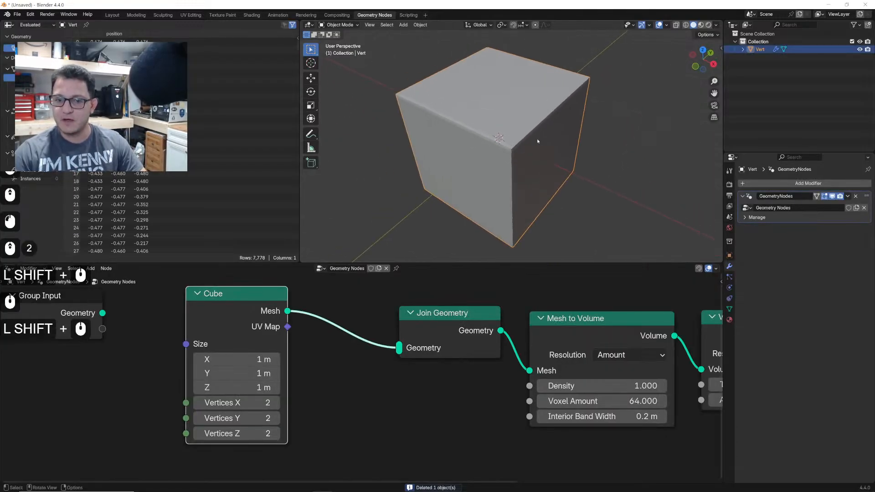
- Duplicate the Cube node, connect the copy's mesh to Join Geometry, and arrange the two cubes one above the other
drag(476, 342, 438, 389)
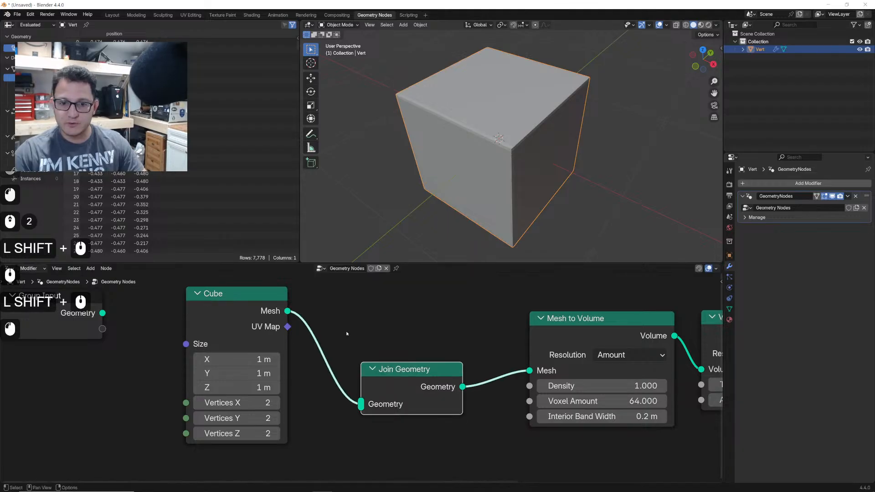
scroll(346, 331, down, 3)
middle_drag(291, 315, 330, 366)
drag(330, 367, 318, 420)
key(shift+d)
click(327, 336)
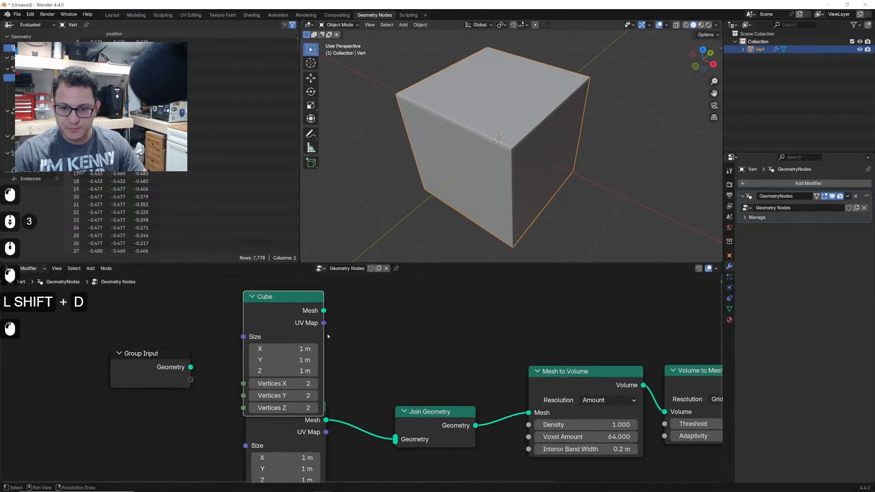
drag(309, 433, 302, 453)
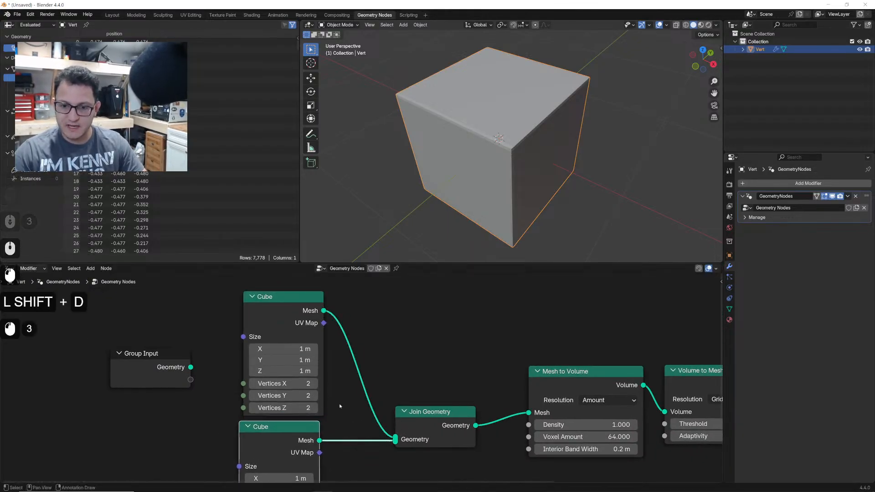
- Insert a Set Position node between the upper Cube and Join Geometry
key(shift+a)
text(set po)
key(Return)
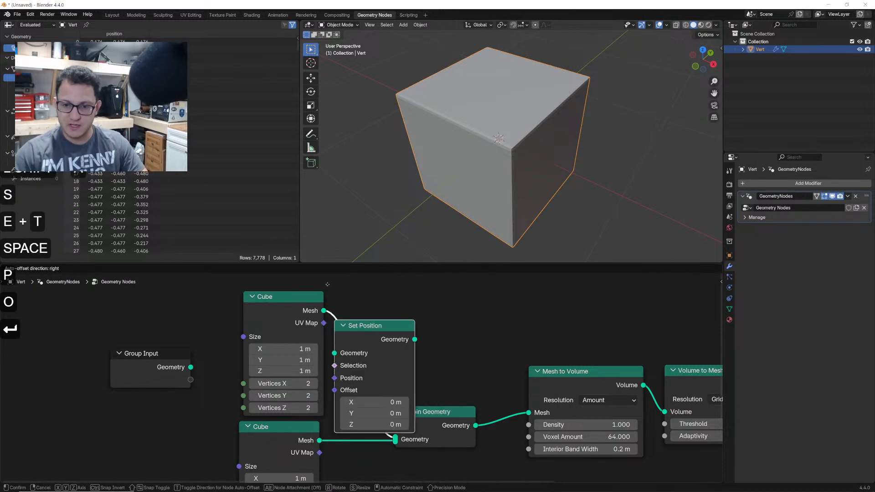
click(337, 292)
- Duplicate the Set Position node onto the link between the lower Cube and Join Geometry, and align the lower Cube with it
scroll(380, 329, down, 2)
middle_drag(383, 336, 380, 304)
key(shift+d)
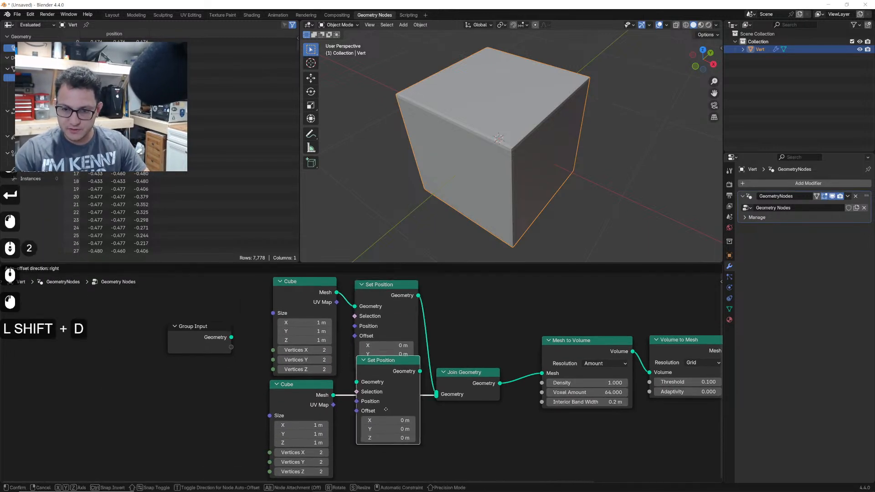
click(386, 378)
middle_drag(386, 377, 393, 359)
click(301, 366)
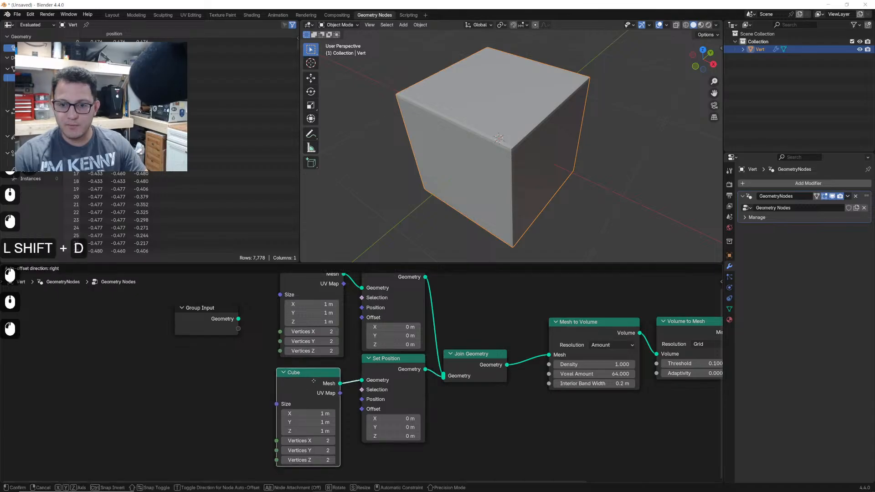
drag(301, 366, 302, 380)
- Set the upper cube's Set Position Y offset to about 1.07 m so the two cubes sit side by side and merge
drag(388, 359, 465, 336)
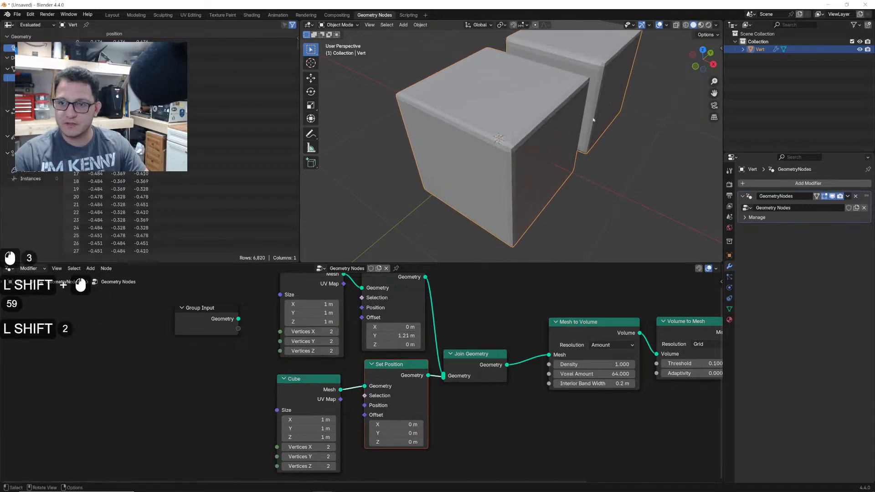
middle_drag(502, 150, 538, 137)
mouse_move(399, 336)
shift+mouse_down()
mouse_move(380, 336)
mouse_move(399, 336)
shift+mouse_up()
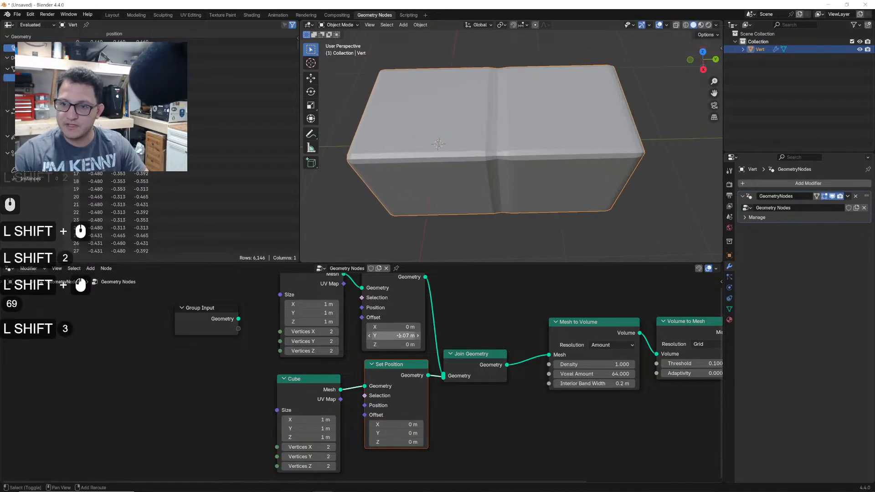
- Set the Z size of both Cube nodes to 0.2 m to flatten them into slabs
click(301, 322)
text(.2)
key(Return)
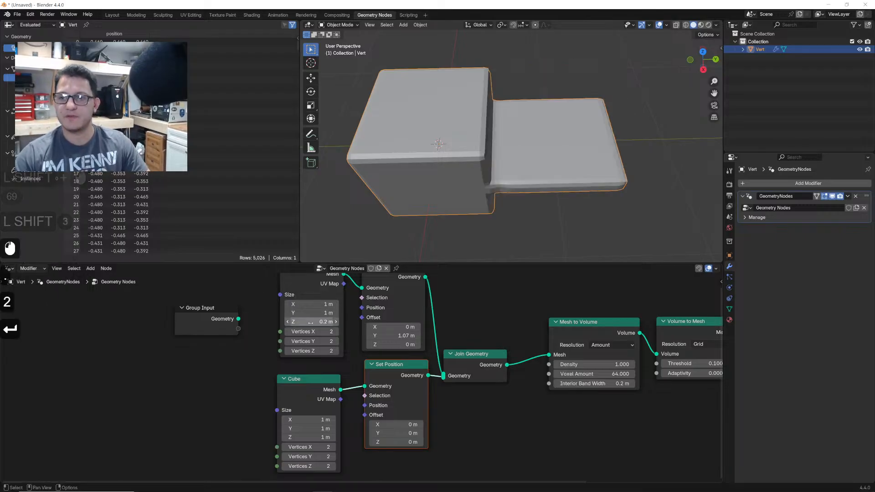
click(320, 437)
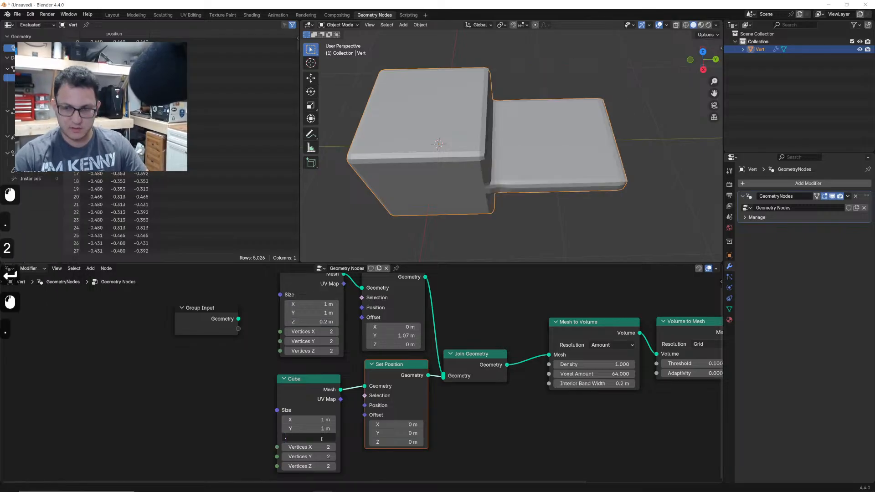
text(.2)
key(Return)
scroll(550, 174, up, 2)
shift+middle_drag(550, 175, 556, 172)
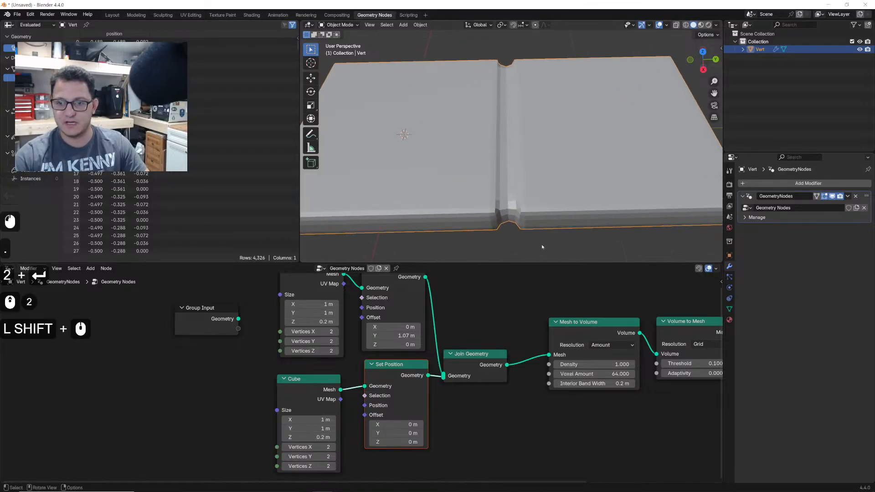
- Lower the Mesh to Volume node's voxel amount to about 37.59
scroll(557, 171, down, 2)
middle_drag(569, 332, 484, 338)
mouse_move(507, 379)
shift+mouse_down()
mouse_move(485, 379)
mouse_move(510, 379)
shift+mouse_up()
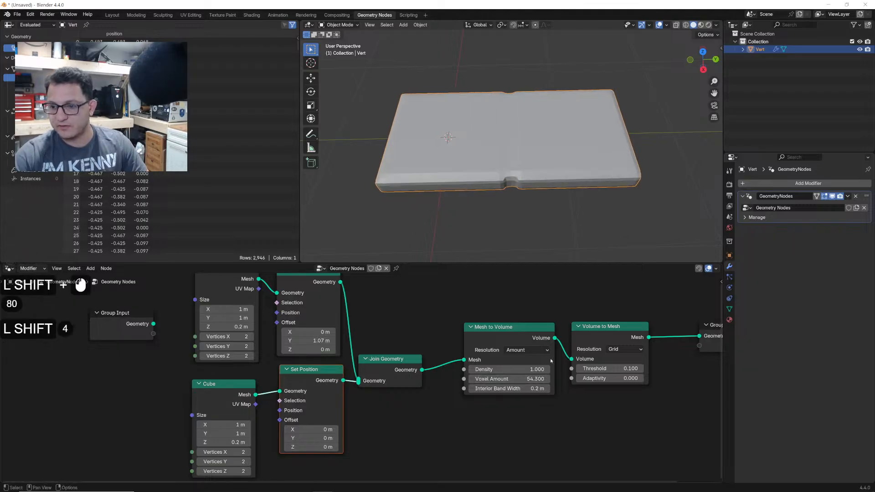
middle_drag(551, 361, 501, 362)
scroll(501, 362, up, 2)
shift+drag(506, 381, 474, 380)
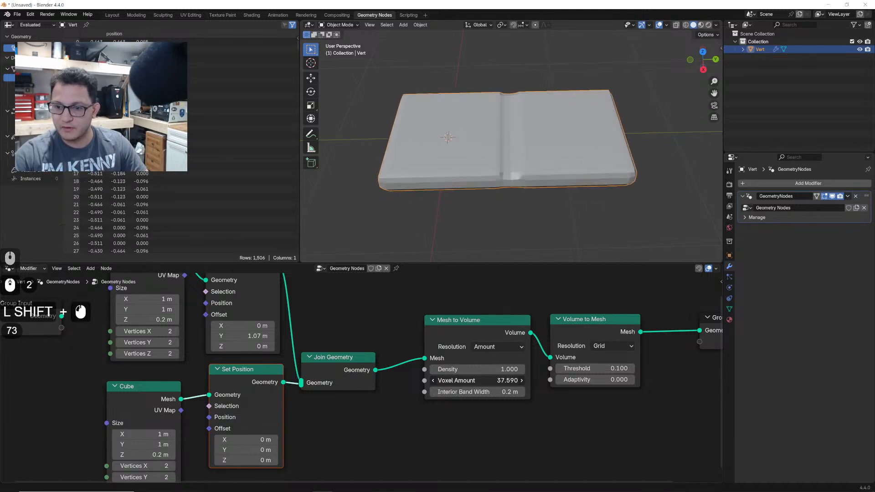
- Set the upper Cube's X size to about 0.84 m and its Set Position Y offset to about 1.15 m
mouse_move(255, 336)
shift+mouse_down()
mouse_move(241, 336)
mouse_move(269, 336)
mouse_move(254, 336)
shift+mouse_up()
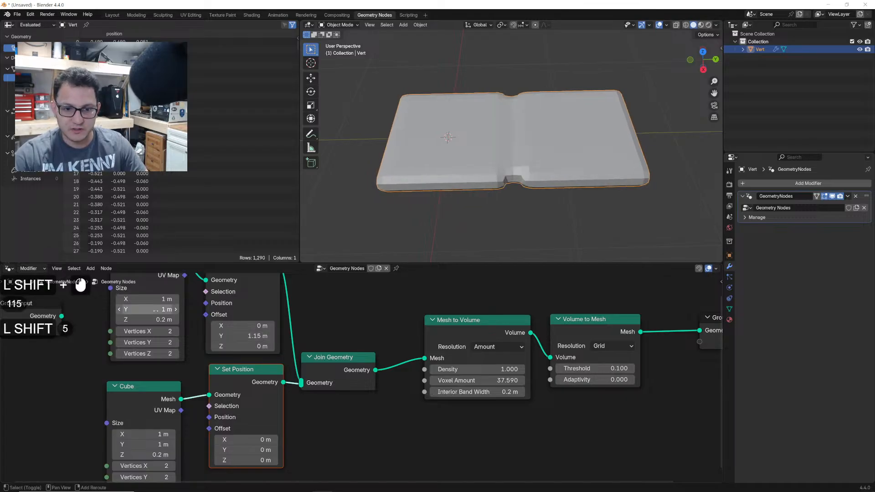
mouse_move(151, 299)
shift+mouse_down()
mouse_move(132, 299)
mouse_move(152, 309)
mouse_move(143, 309)
mouse_move(150, 299)
shift+mouse_up()
key(ctrl+z)
key(ctrl+z)
shift+drag(247, 336, 248, 336)
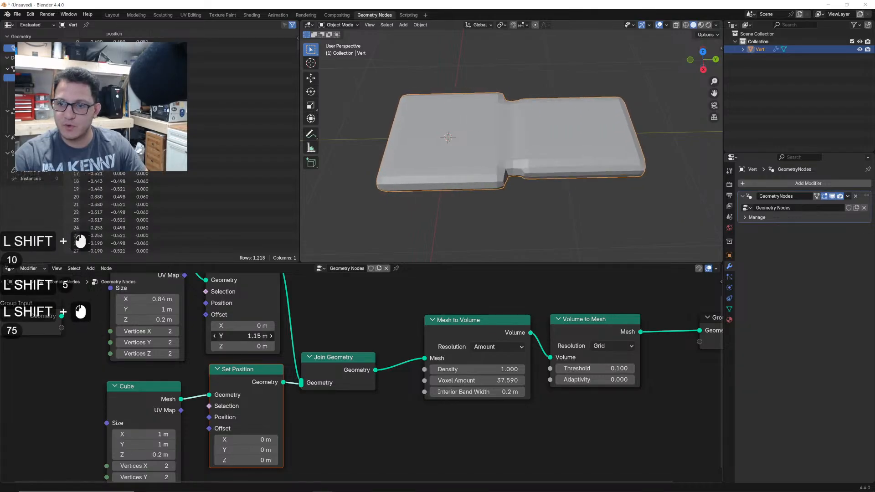
- Insert a Subdivision Surface node between Volume to Mesh and Group Output, with its level set to 2
middle_drag(456, 369, 299, 372)
key(shift+a)
text(subd)
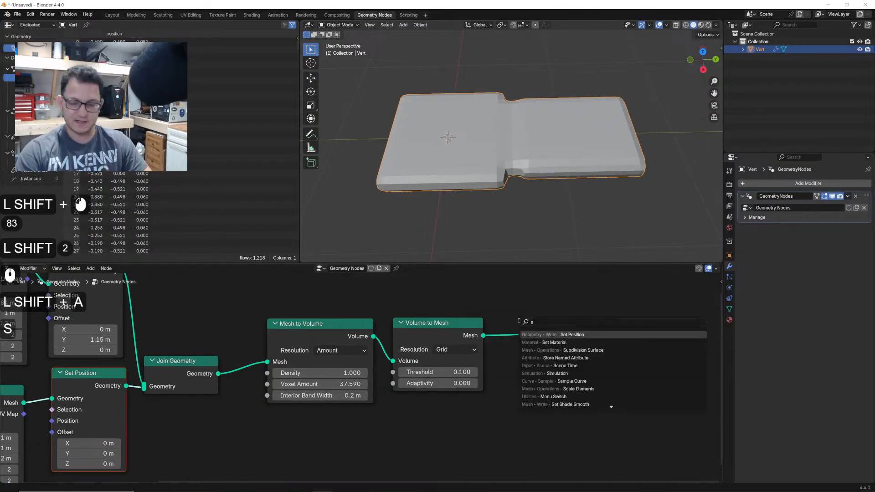
key(Down)
key(Down)
key(Return)
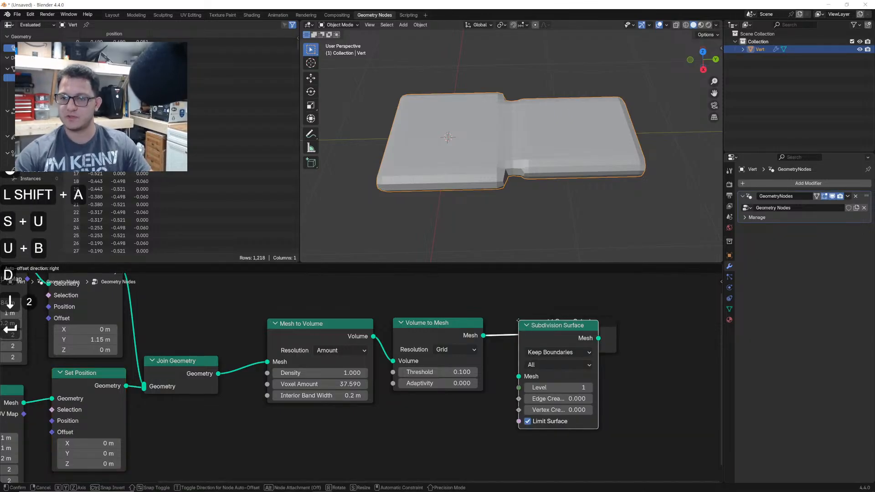
click(518, 320)
click(590, 388)
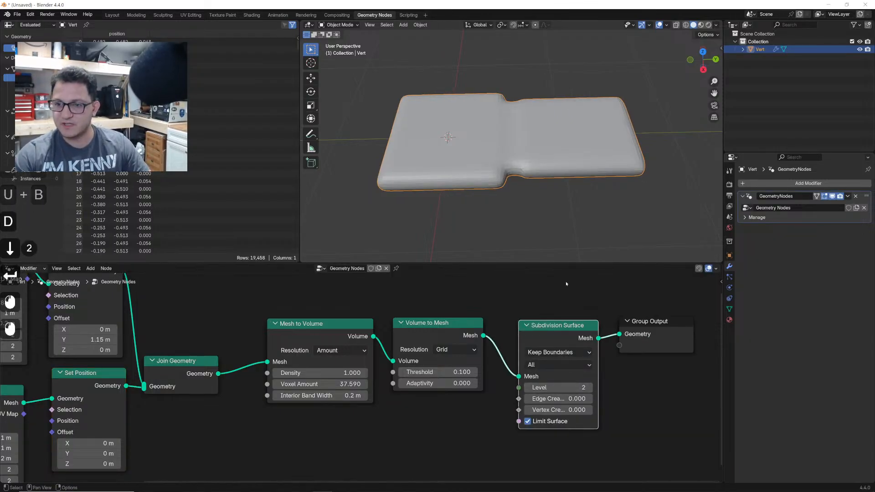
- Save the file in the Downloads folder as iuhweiduhwdeiuhweiudhwediuhde.blend
key(ctrl+s)
double_click(323, 361)
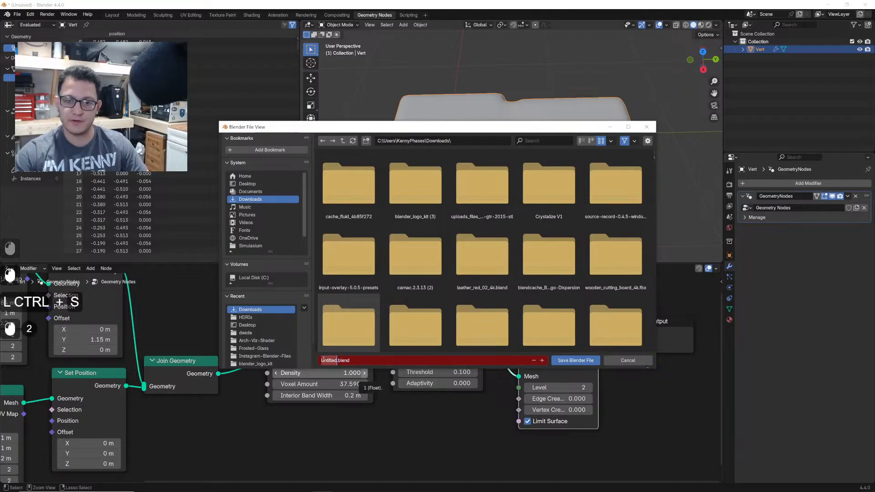
text(iuhweiduhwdeiuhweiudhwediuhde)
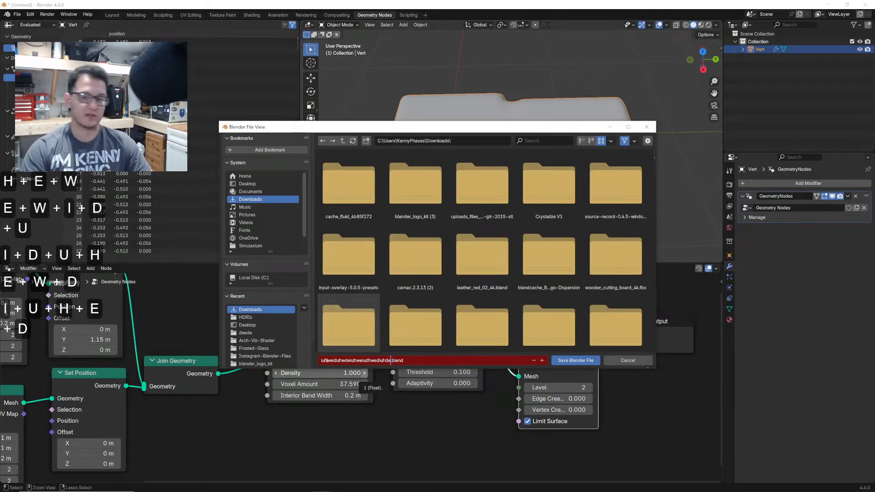
click(566, 361)
click(565, 360)
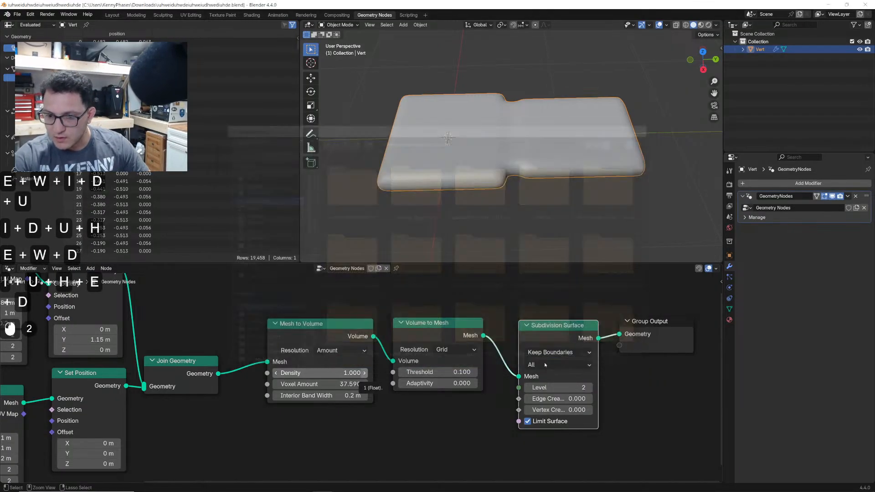
- Tune the merge with density 2.2, voxel amount about 37.47, Volume to Mesh threshold 0.3, and an upper Set Position Y offset of about 1.14 m
middle_drag(305, 394, 412, 441)
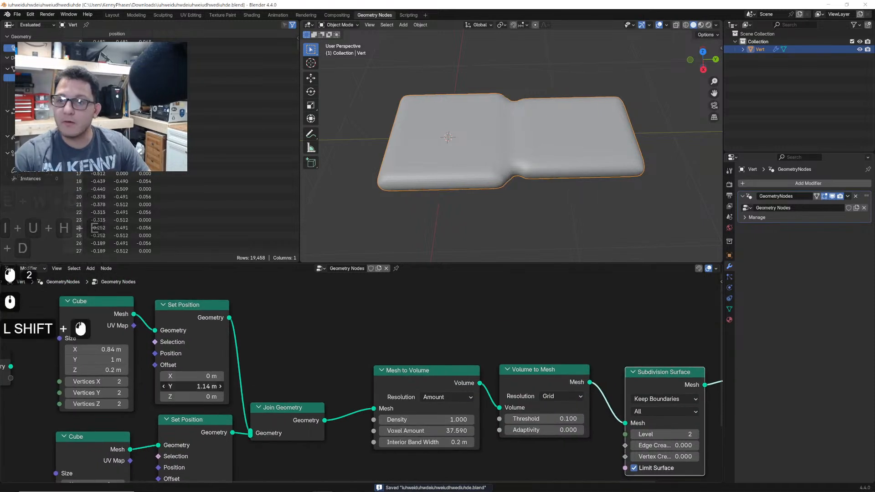
mouse_move(191, 386)
shift+mouse_down()
mouse_move(203, 386)
mouse_move(191, 386)
shift+mouse_up()
middle_drag(408, 407, 400, 355)
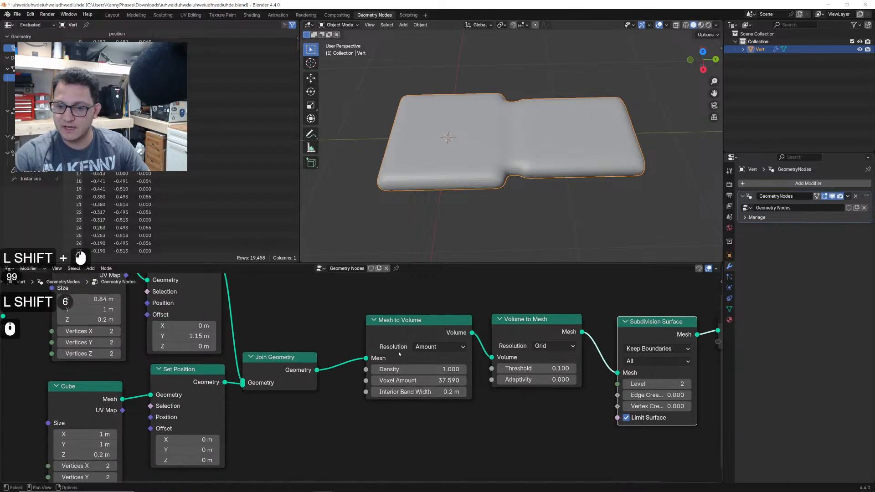
scroll(404, 359, up, 2)
mouse_move(441, 369)
mouse_down()
mouse_move(488, 369)
mouse_move(405, 381)
mouse_move(440, 381)
mouse_up()
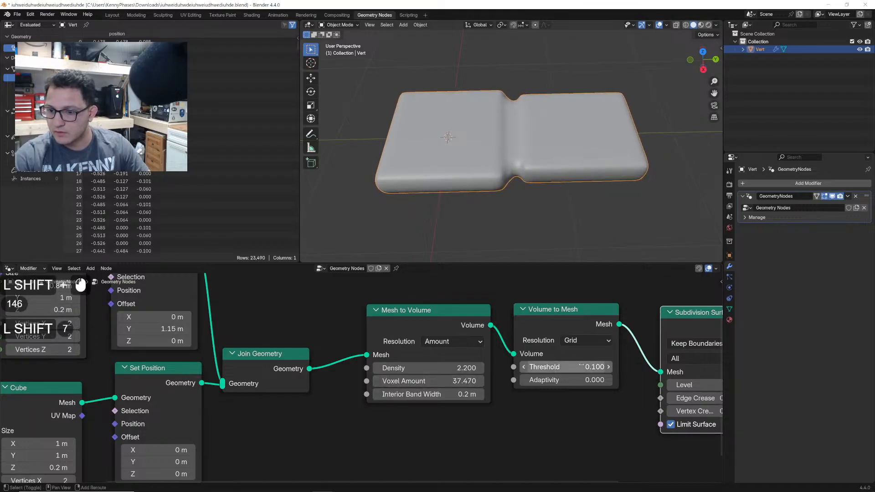
shift+drag(581, 367, 611, 367)
mouse_move(150, 329)
shift+mouse_down()
mouse_move(164, 329)
mouse_move(122, 329)
mouse_move(154, 331)
shift+mouse_up()
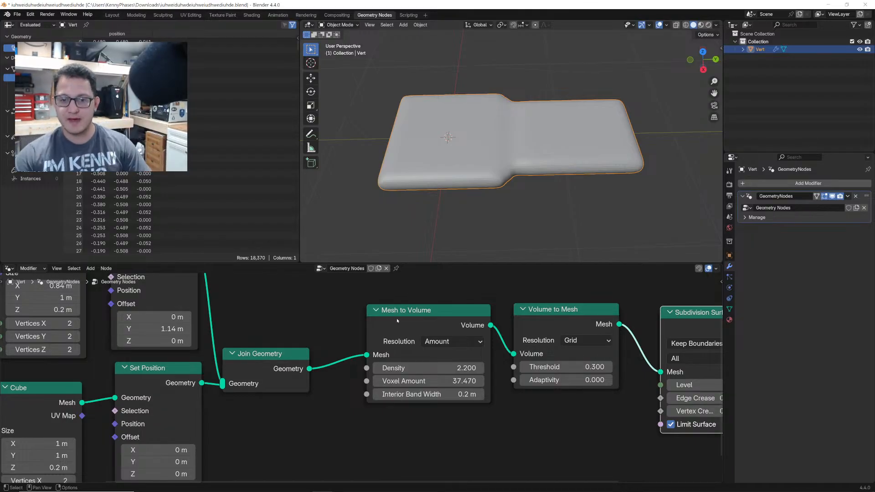
- Frame the Mesh to Volume and Volume to Mesh nodes together and label the frame "Remesh"
scroll(390, 364, down, 8)
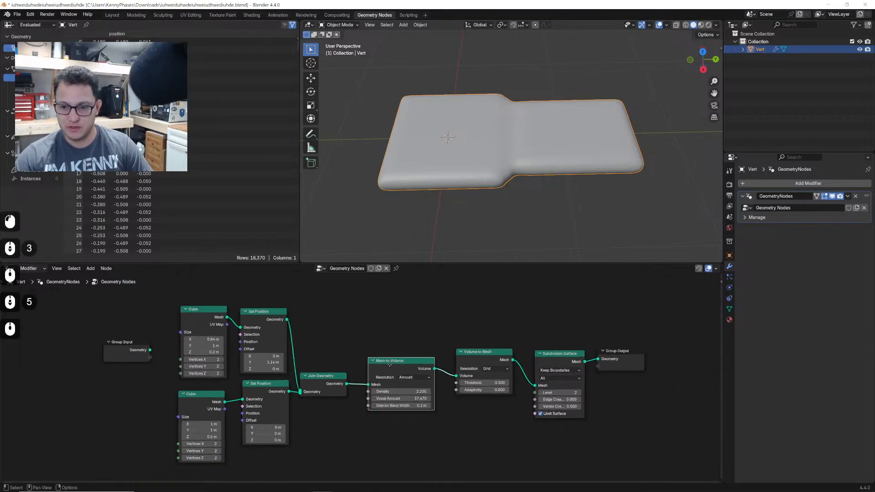
middle_drag(390, 364, 342, 368)
drag(330, 316, 453, 426)
key(ctrl+j)
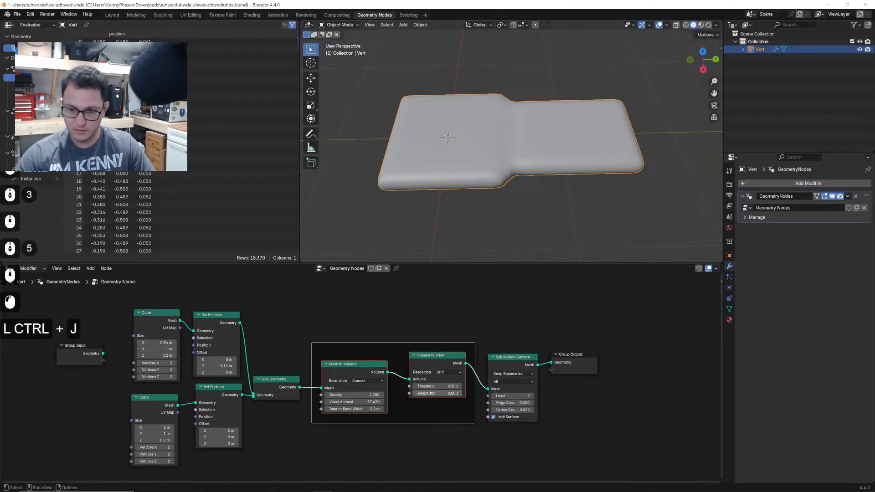
key(n)
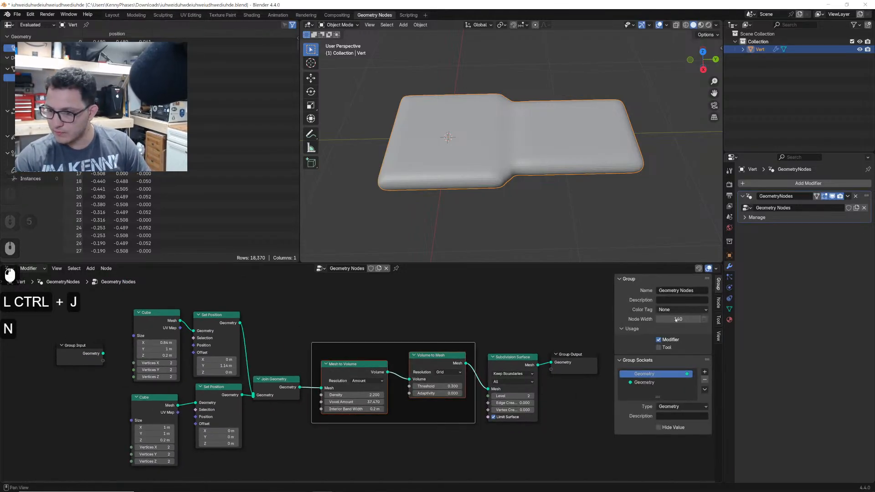
click(720, 311)
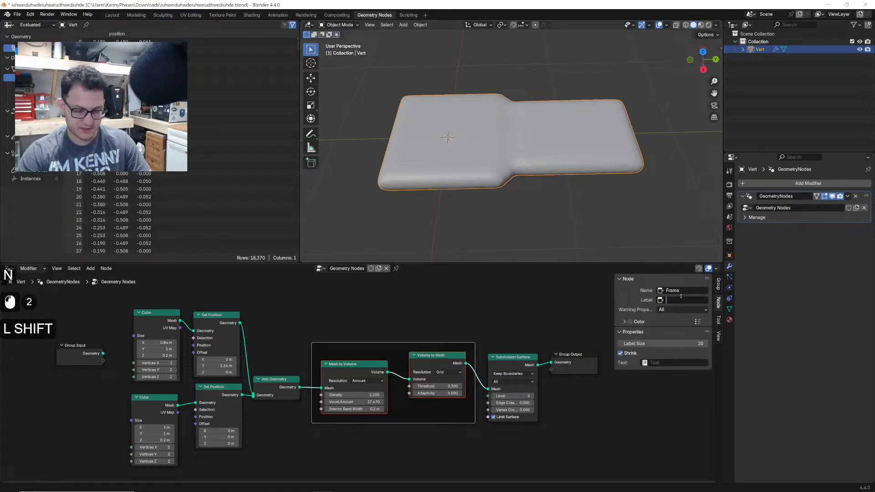
text(Remesh)
key(Return)
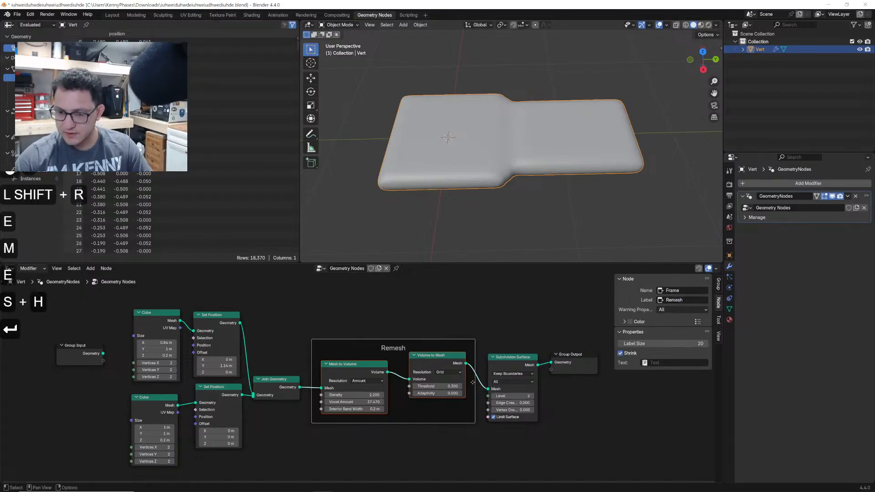
- Move the Subdivision Surface and Group Output nodes away from the Remesh frame, and Group Input farther from the Cube nodes
scroll(473, 382, up, 1)
middle_drag(473, 382, 355, 380)
drag(470, 352, 525, 352)
drag(410, 359, 463, 358)
click(524, 351)
middle_drag(149, 361, 415, 355)
drag(203, 340, 97, 342)
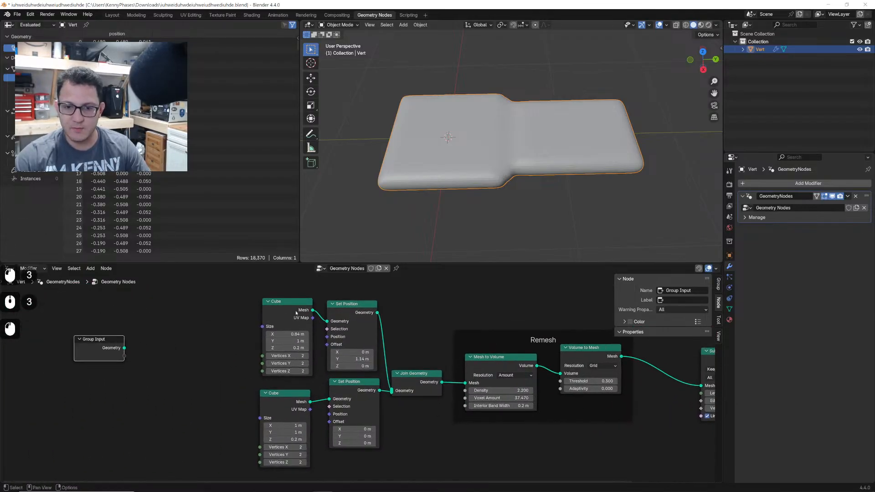
- Align the two Cube and two Set Position nodes, and move all four farther away from Join Geometry
drag(296, 312, 293, 313)
drag(352, 314, 350, 314)
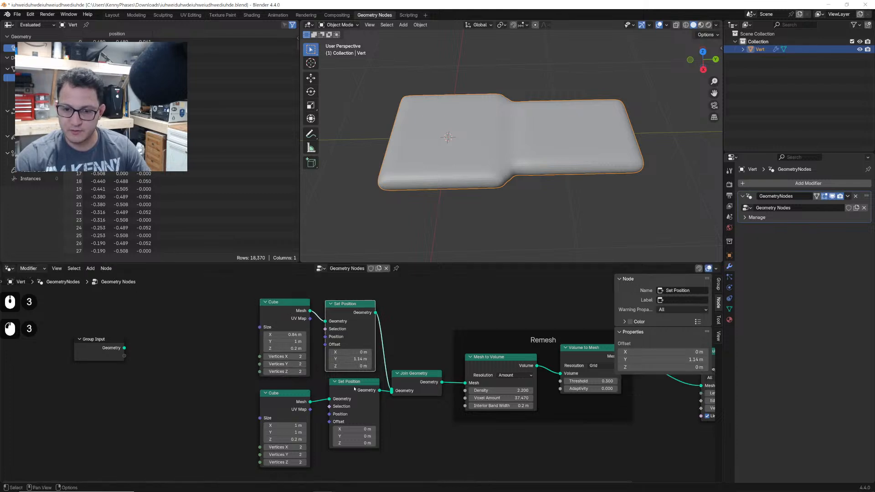
drag(355, 389, 347, 393)
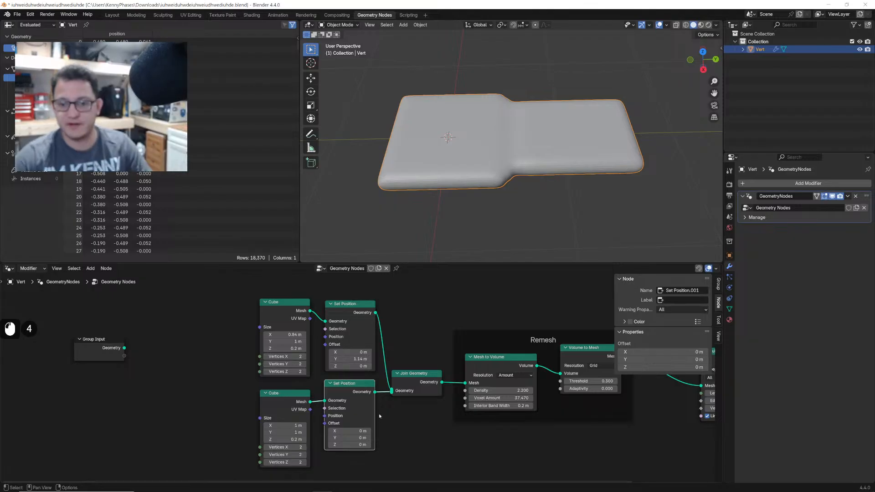
drag(206, 304, 372, 451)
key(g)
click(312, 450)
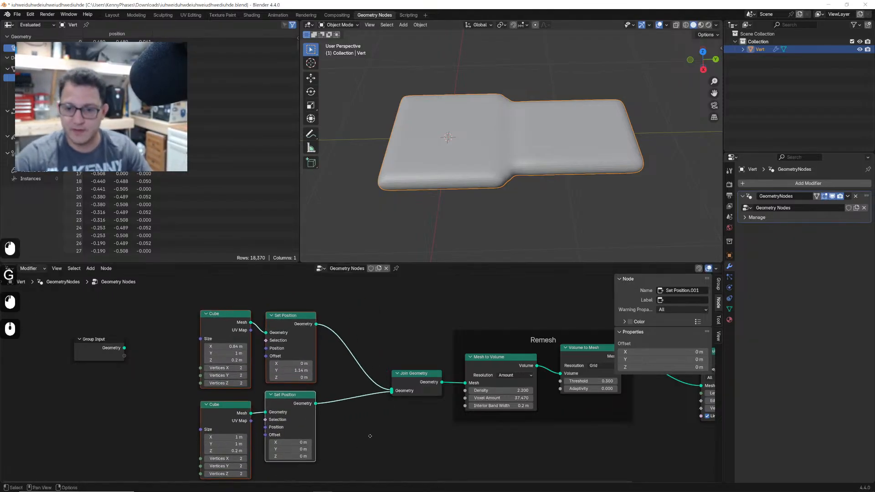
click(396, 431)
- Frame the two Cube and two Set Position nodes together and label the frame "Initial Geometry"
middle_drag(370, 436, 427, 418)
drag(255, 324, 419, 448)
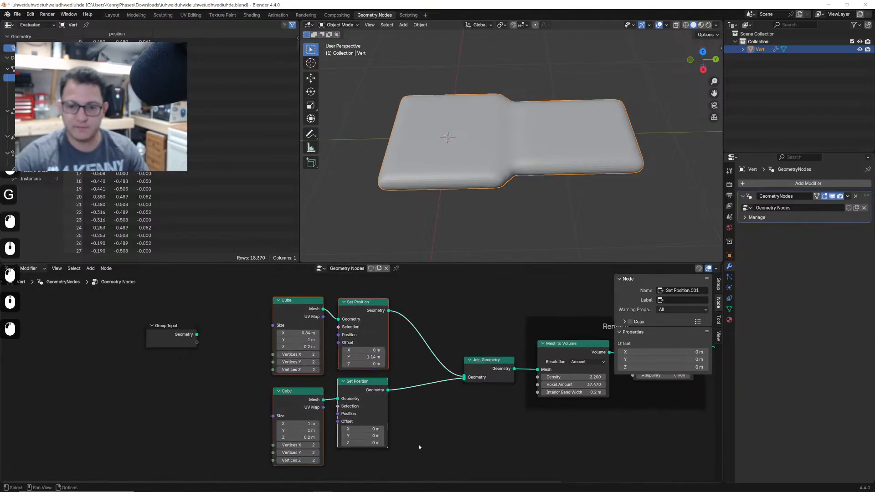
key(ctrl+j)
click(668, 304)
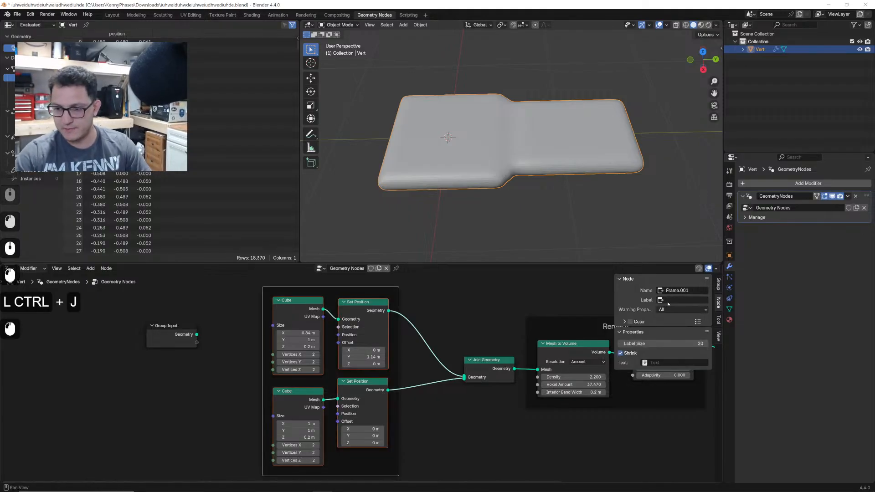
text(Initial G)
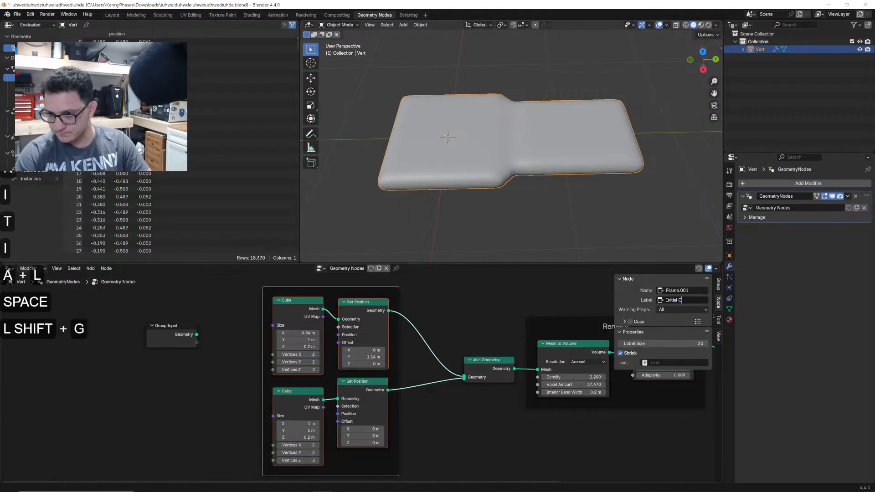
text(eometry)
key(Return)
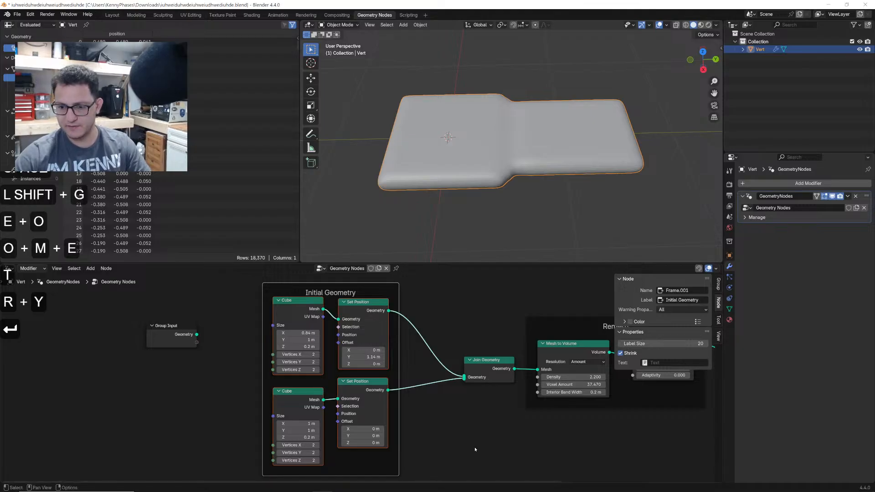
- Move Join Geometry closer to the Initial Geometry frame and shift the lower Set Position node slightly down
drag(488, 360, 462, 366)
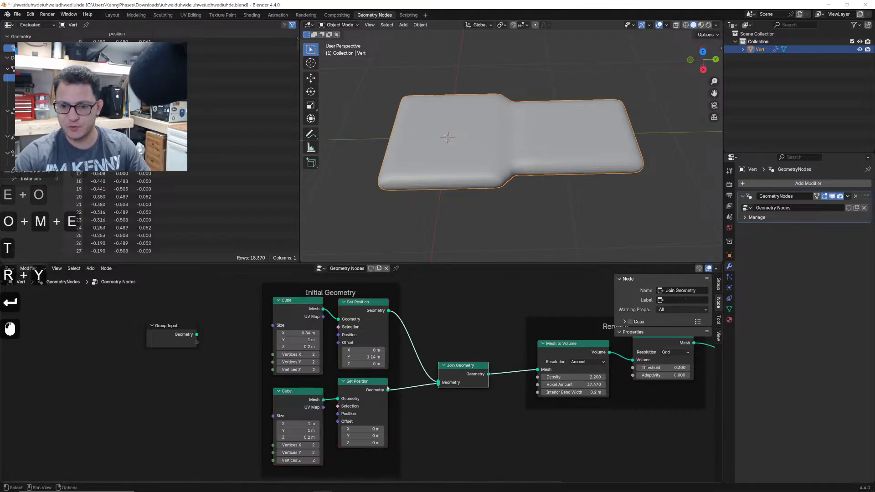
drag(381, 384, 382, 391)
scroll(356, 367, up, 1)
middle_drag(357, 368, 426, 363)
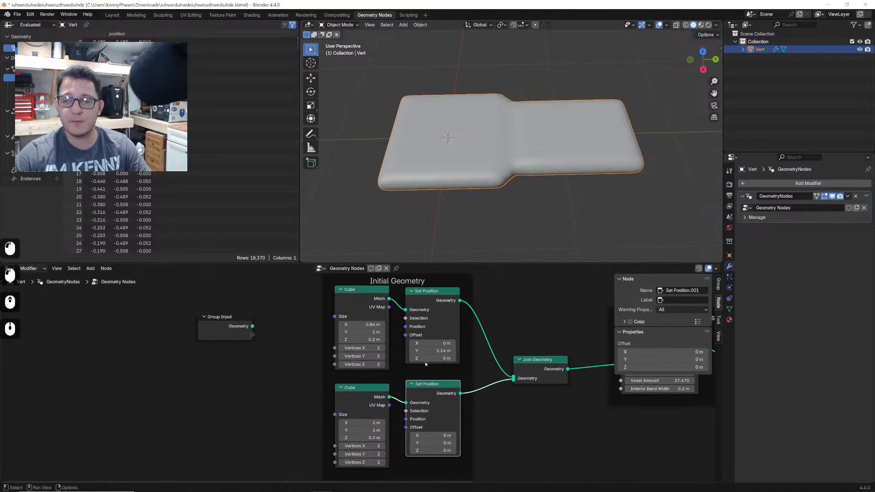
- Move Group Input farther from the Initial Geometry frame and add a Value node just below it
drag(215, 323, 146, 324)
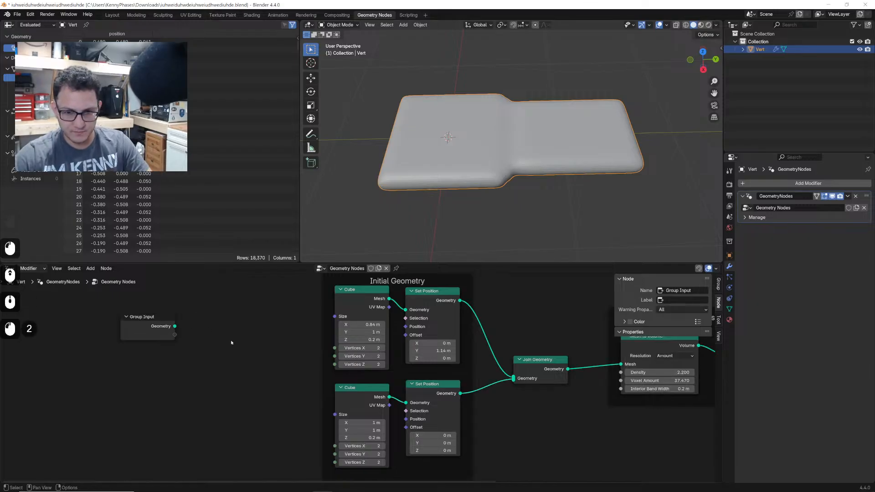
key(shift+a)
text(valu)
key(Return)
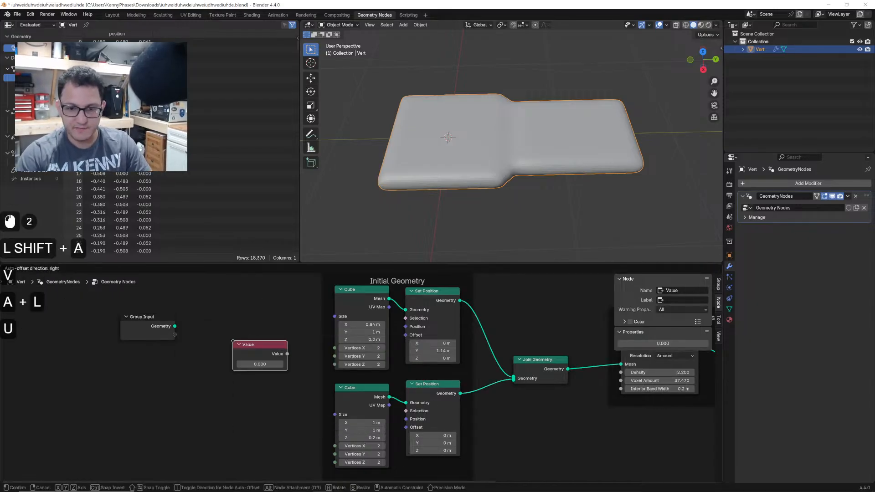
click(187, 351)
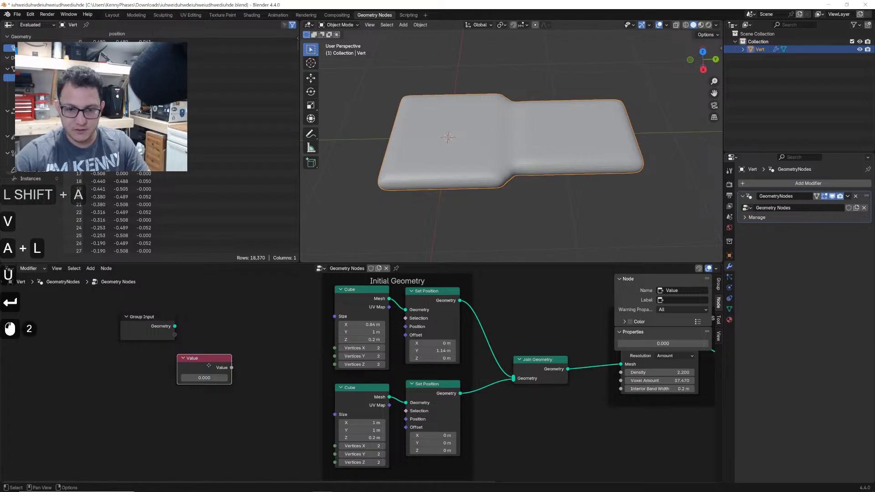
- Move the Value node slightly down and add a Combine XYZ node between it and the Initial Geometry frame
drag(209, 366, 193, 382)
key(shift+a)
text(combione)
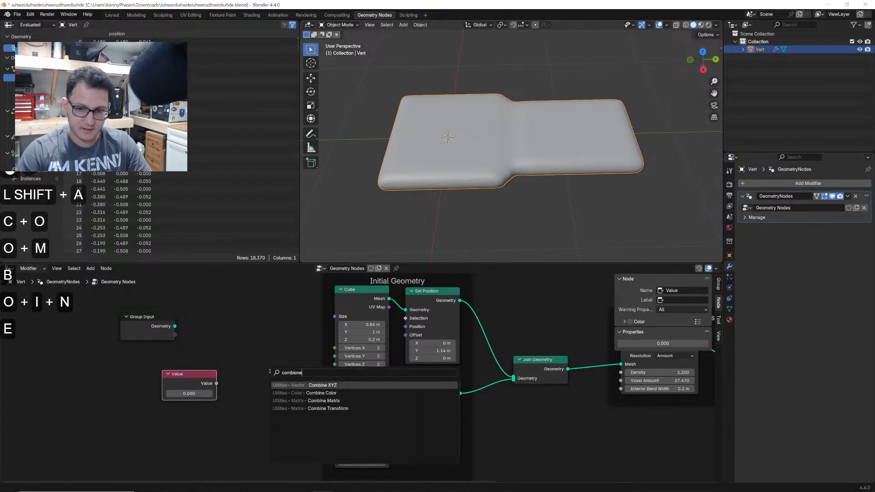
key(BackSpace)
key(BackSpace)
key(BackSpace)
text(ne)
key(Return)
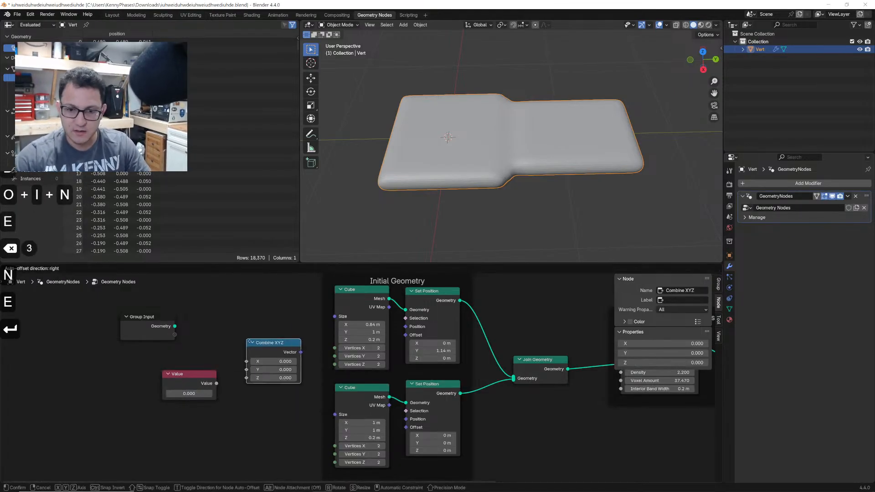
click(250, 342)
- Try a Y offset of 1.34 m on the upper Set Position node, and connect the Combine XYZ vector to its Offset
scroll(341, 401, up, 2)
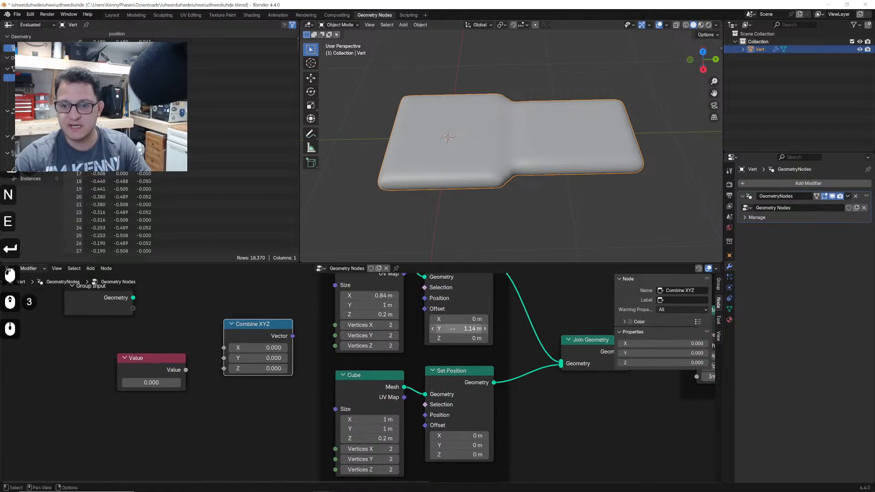
mouse_move(452, 328)
shift+mouse_down()
mouse_move(470, 328)
mouse_move(462, 328)
shift+mouse_up()
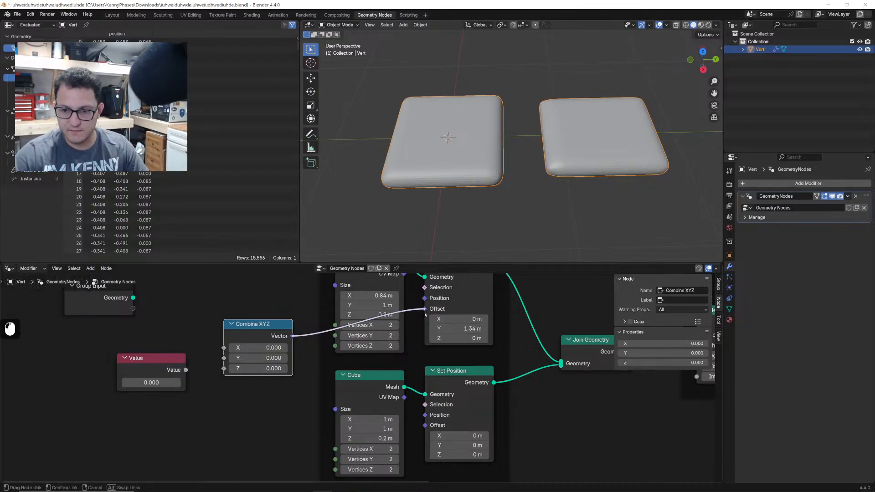
drag(425, 314, 425, 314)
drag(264, 330, 254, 349)
drag(167, 368, 133, 367)
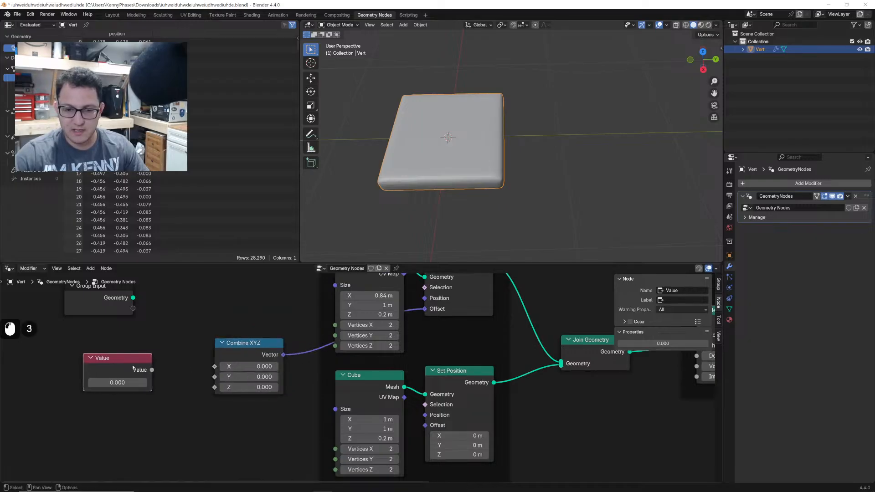
middle_drag(134, 369, 183, 364)
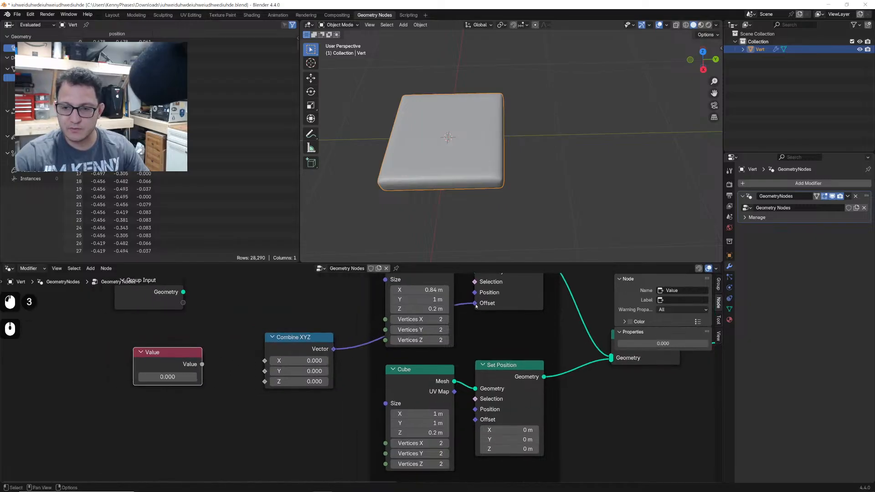
drag(476, 304, 392, 307)
drag(465, 312, 472, 304)
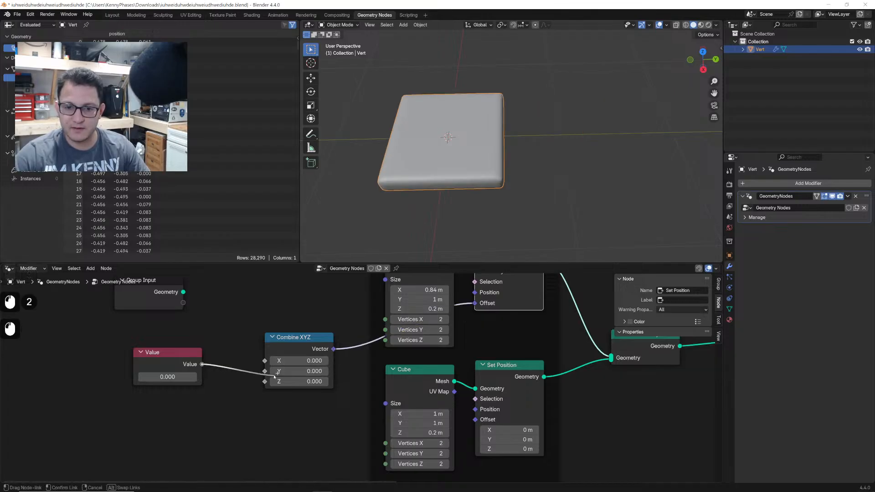
- Drive the Combine XYZ node's Y input with the Value node at 1.000, and duplicate Combine XYZ just below it
drag(274, 377, 266, 372)
shift+drag(167, 377, 214, 377)
drag(311, 348, 306, 343)
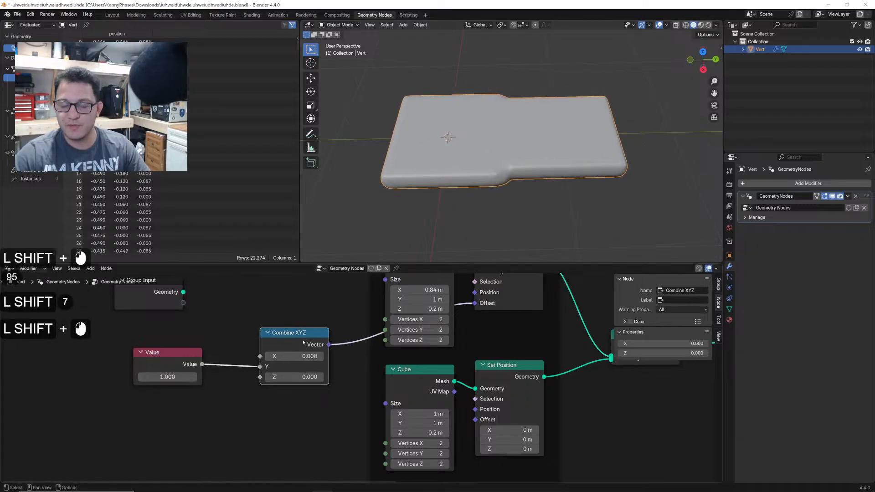
key(shift+d)
click(309, 404)
- Add a Math node fed by the Value node and make it Multiply by -1
middle_drag(310, 393, 324, 362)
drag(221, 320, 239, 379)
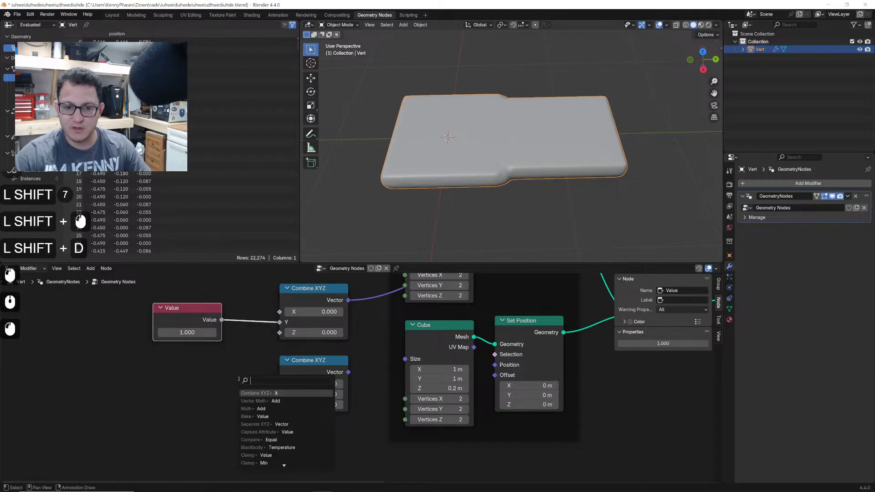
text(math)
key(Return)
click(269, 398)
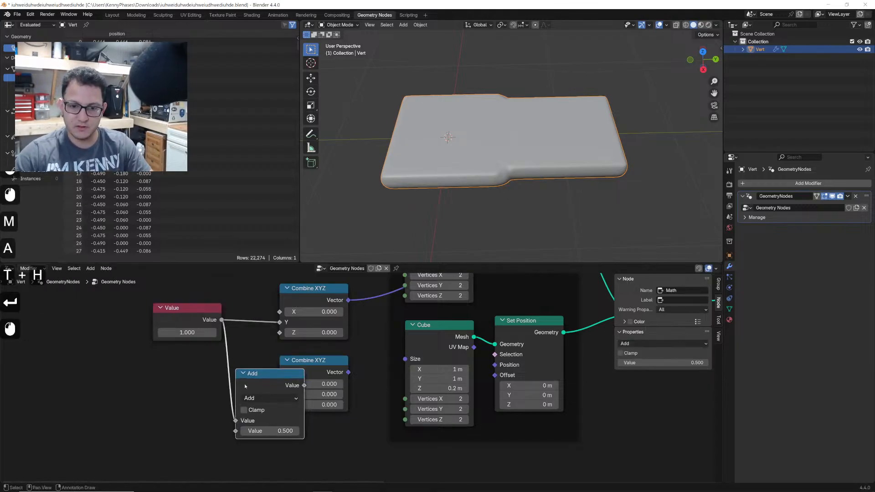
click(269, 398)
click(270, 300)
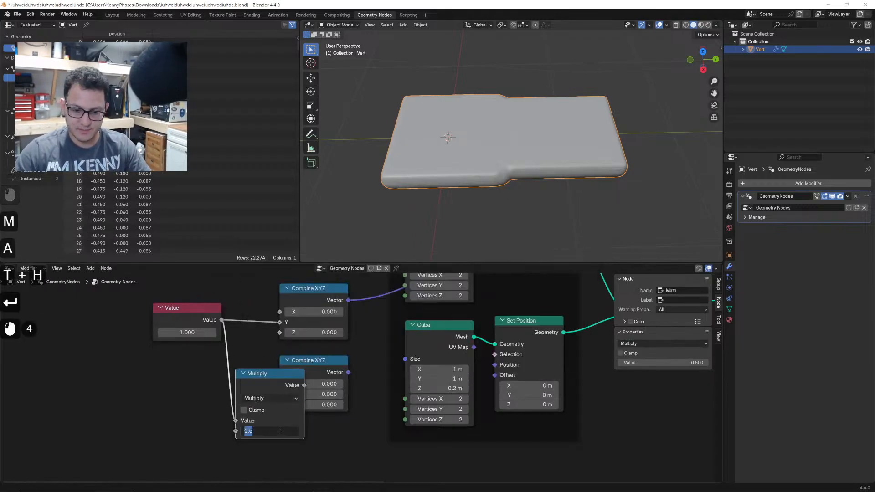
- Connect the Multiply result to the lower Combine XYZ's Y input, and its vector to the lower Set Position's Offset
drag(194, 318, 88, 331)
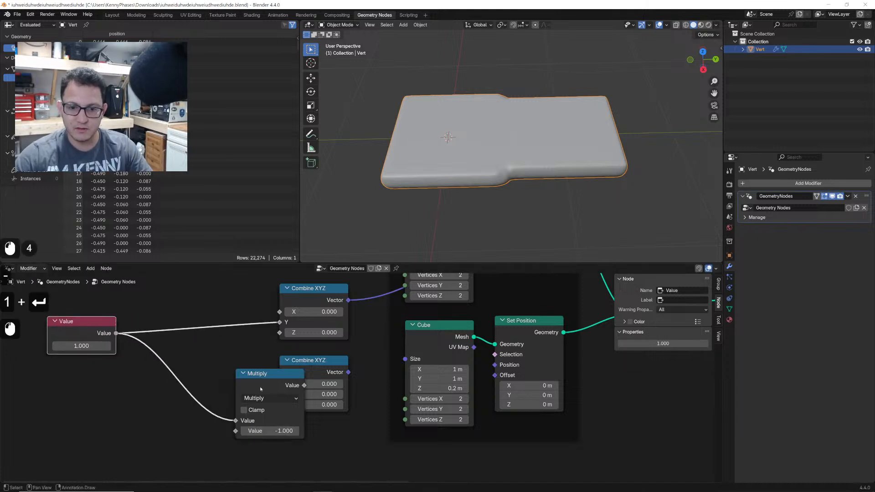
drag(298, 392, 234, 379)
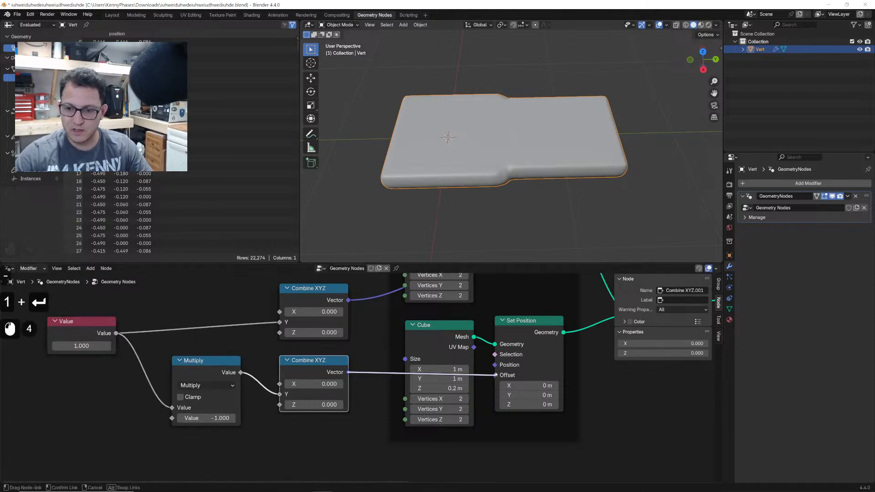
drag(496, 375, 496, 374)
- Set the Value node to 0.600 and shift both Combine XYZ nodes slightly away from the Initial Geometry frame
middle_drag(230, 356, 295, 356)
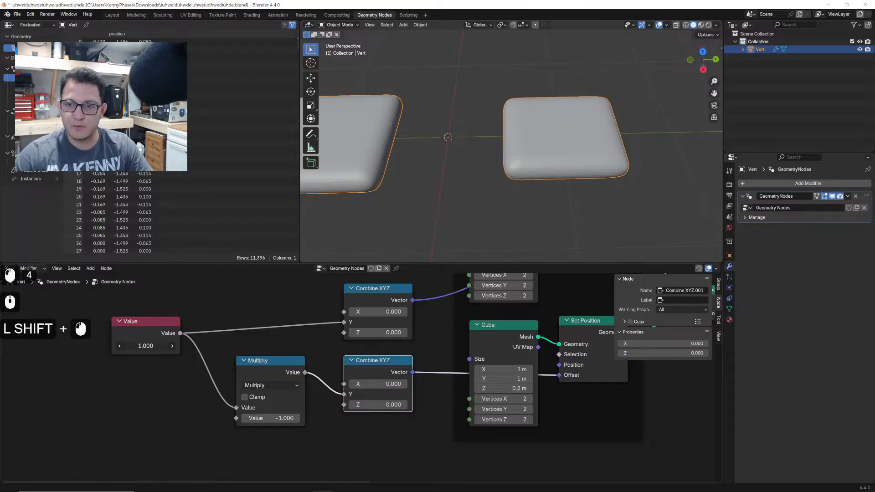
mouse_move(146, 346)
shift+mouse_down()
mouse_move(119, 346)
mouse_move(139, 346)
shift+mouse_up()
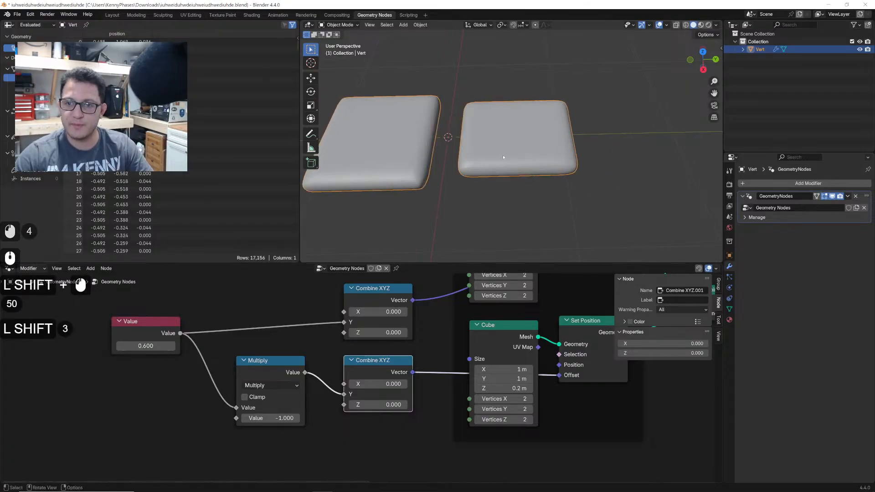
shift+middle_drag(504, 157, 535, 158)
scroll(368, 381, down, 2)
drag(365, 301, 348, 302)
drag(371, 363, 360, 363)
scroll(363, 384, down, 2)
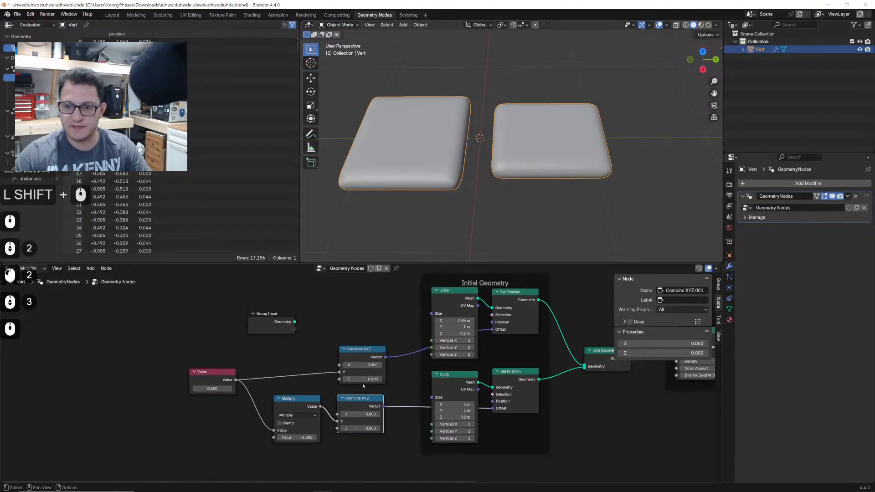
- Lower the Value node to bring the two cubes together, and set it to 0
scroll(365, 367, up, 1)
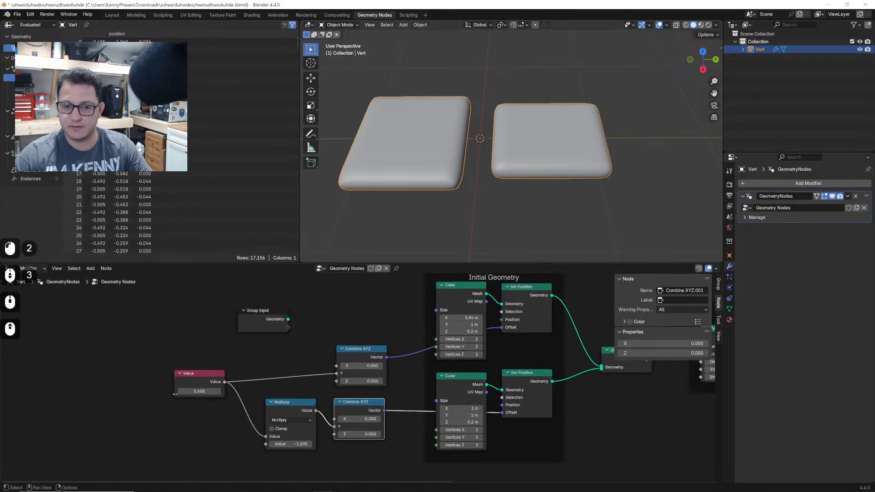
shift+drag(175, 394, 85, 394)
click(199, 391)
text(0)
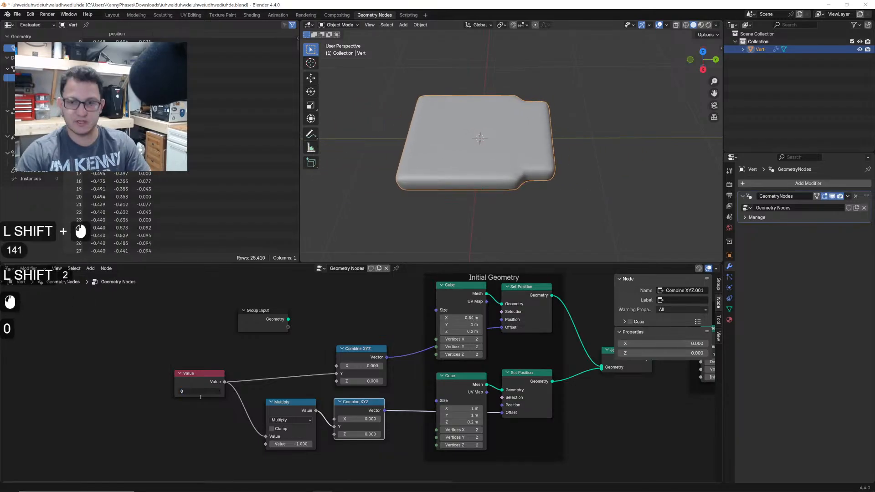
key(Return)
- Change the spreadsheet area to a Timeline and set the animation's end frame to 30
click(8, 24)
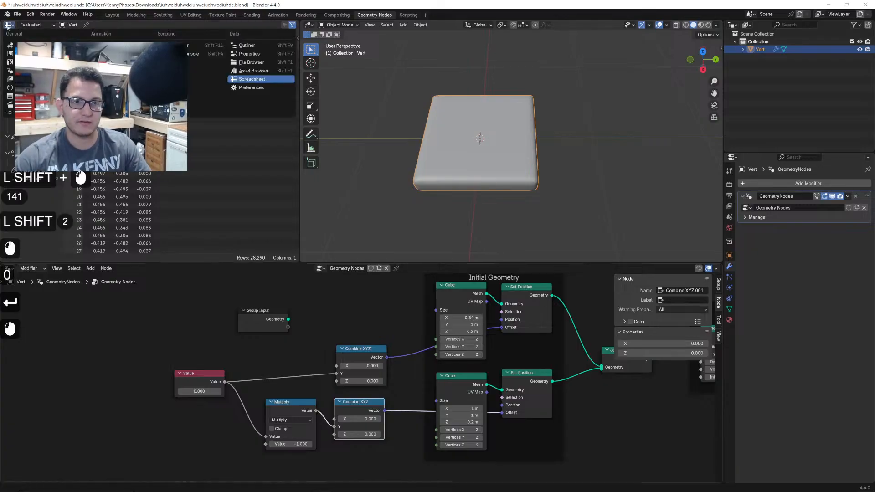
click(106, 54)
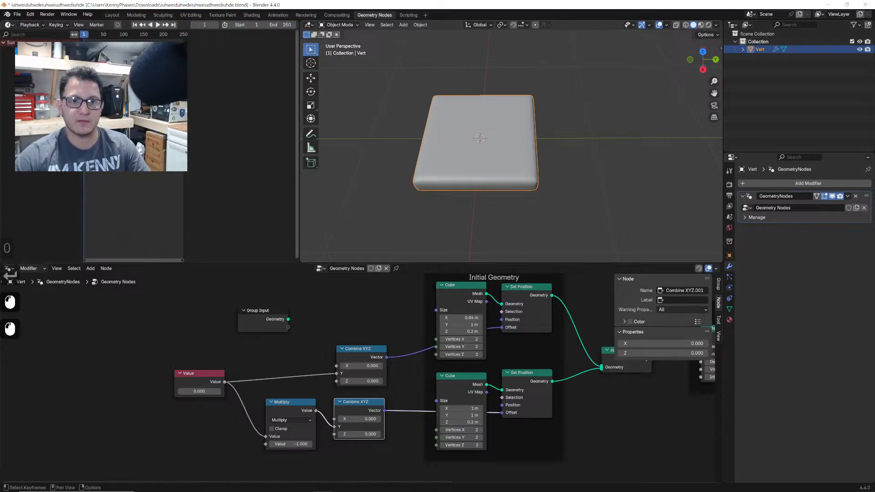
text(30)
key(Return)
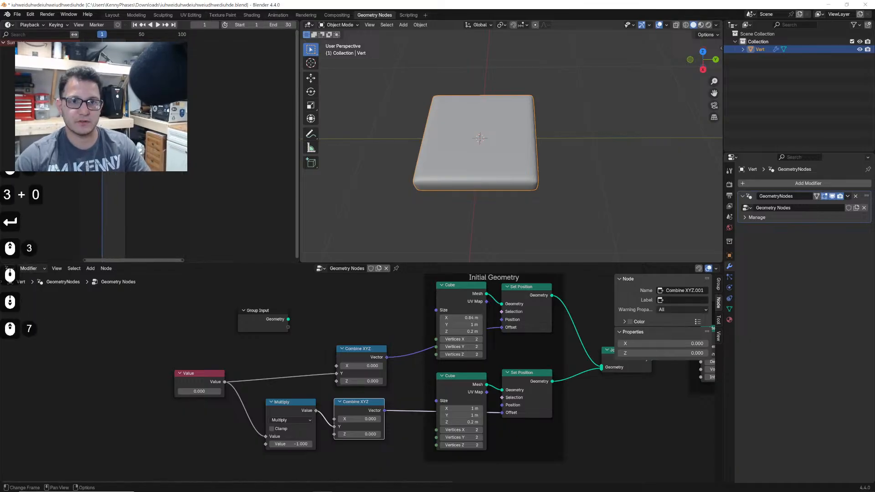
- Keyframe the Value node at 0 on frame 1 and at 0.750 on frame 30
click(196, 392)
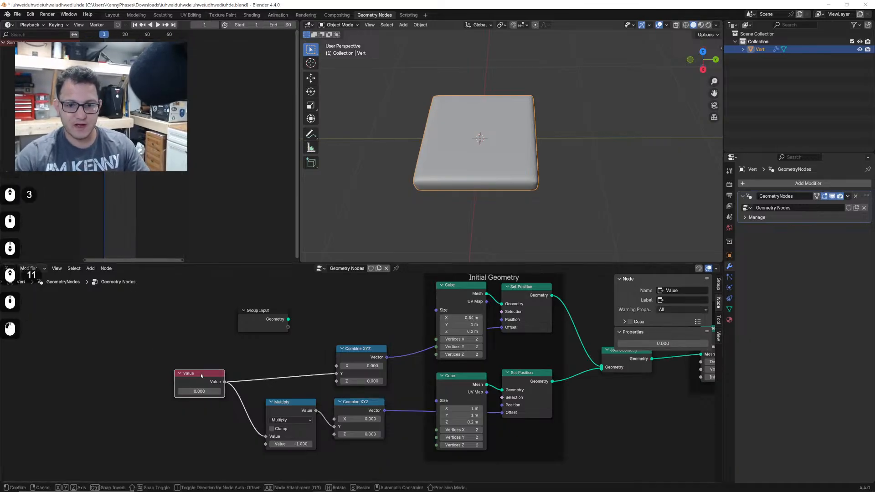
scroll(313, 369, up, 6)
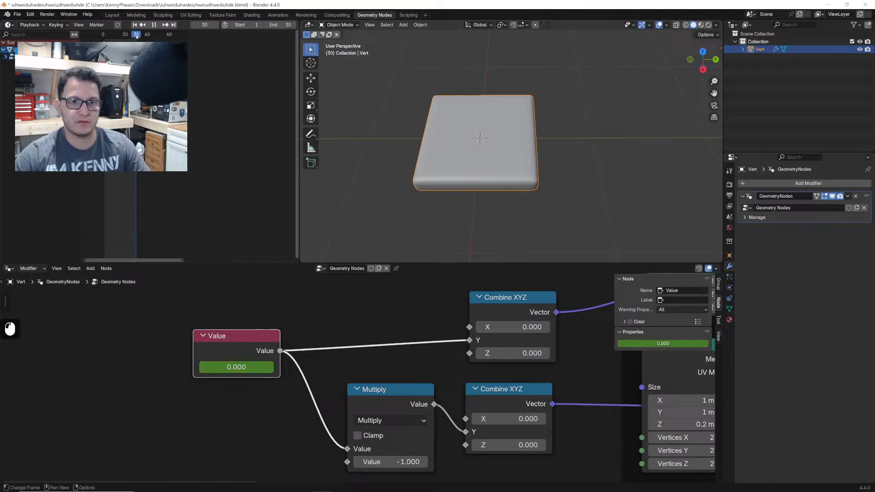
shift+drag(237, 367, 256, 367)
key(i)
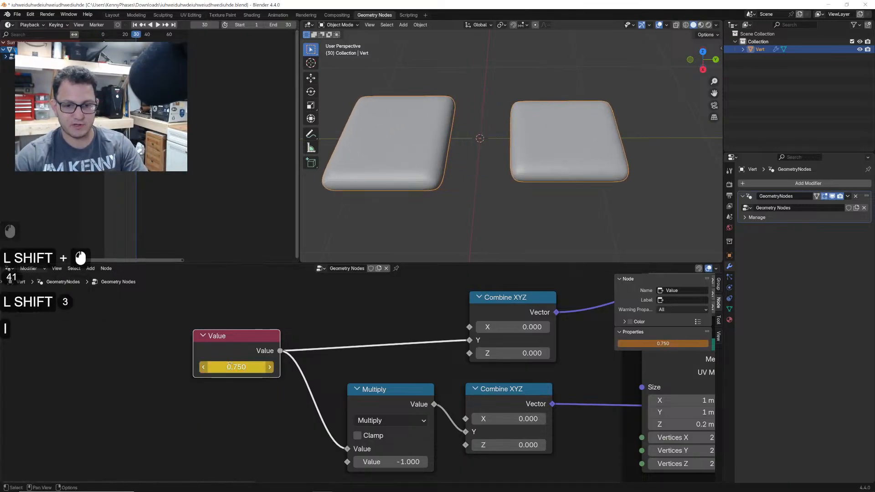
- Play the cube separation animation and save the blend file
key(space)
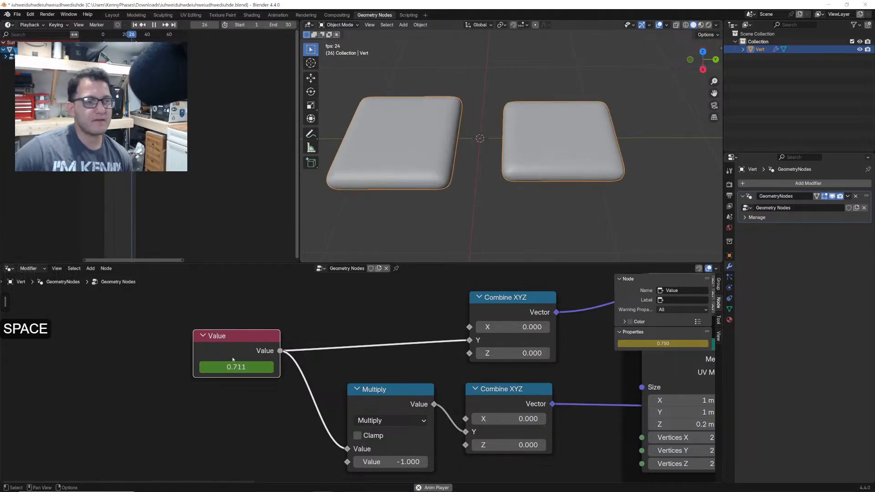
middle_drag(566, 377, 382, 371)
scroll(382, 371, up, 1)
scroll(371, 372, down, 6)
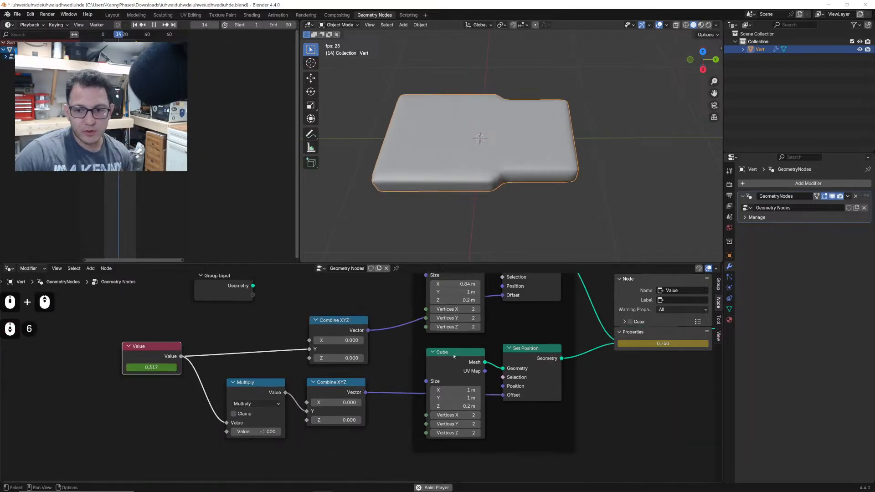
middle_drag(566, 348, 418, 360)
mouse_move(619, 335)
middle_down()
mouse_move(552, 376)
mouse_move(466, 388)
middle_up()
key(ctrl+s)
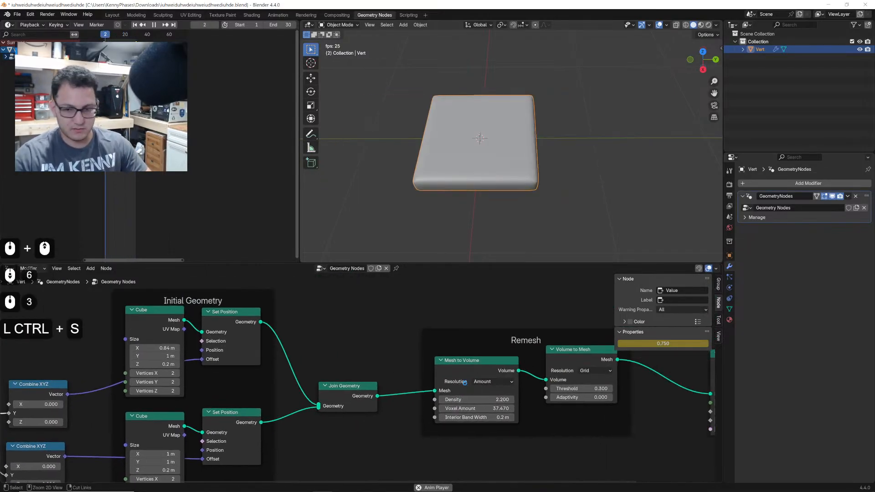
- Move Group Output farther from Subdivision Surface, and put Subdivision Surface in a frame labelled "Smooth Process"
middle_drag(547, 382, 429, 374)
middle_drag(540, 376, 419, 370)
middle_drag(513, 366, 410, 371)
scroll(411, 371, up, 3)
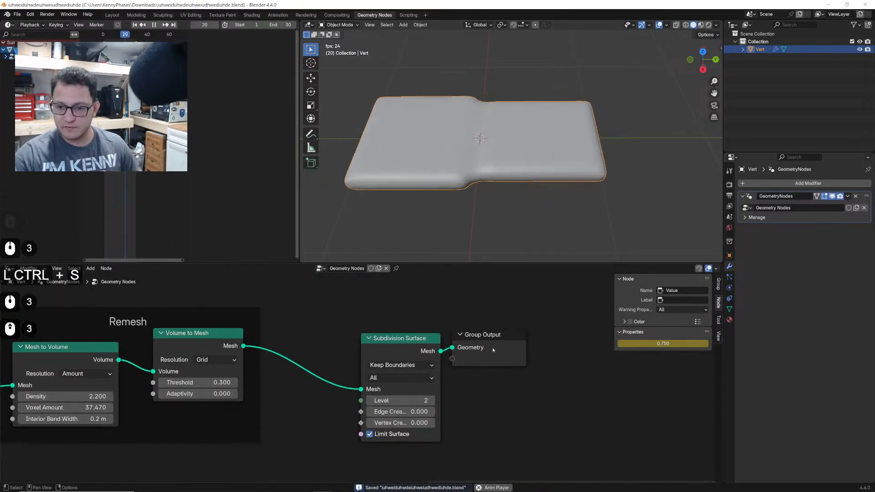
drag(493, 350, 547, 349)
drag(403, 344, 405, 341)
key(ctrl+j)
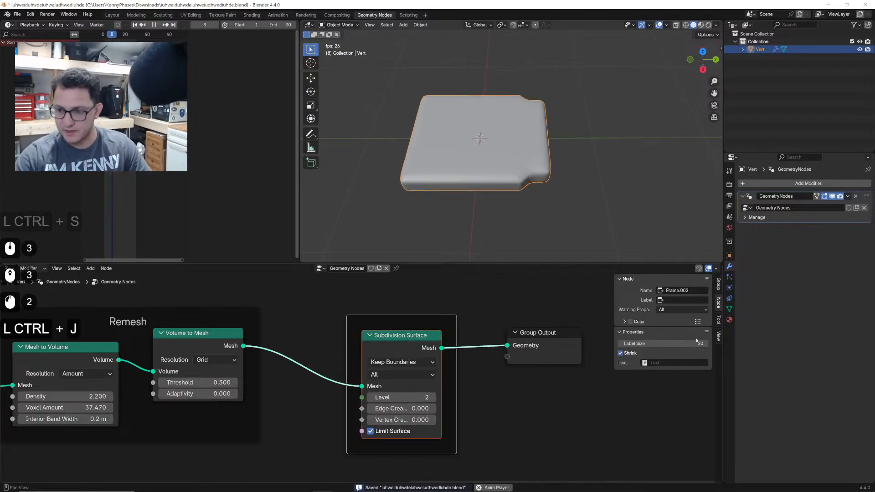
click(681, 307)
text(Smooth Process)
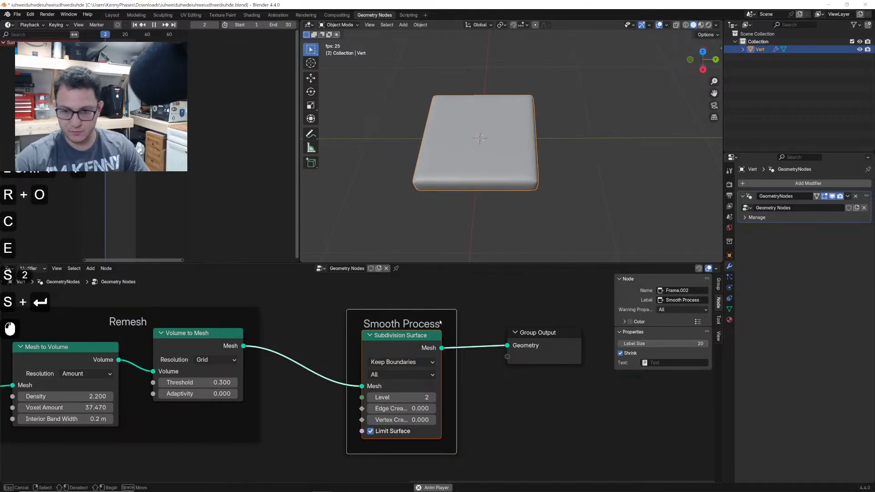
- Insert a Merge by Distance node between Volume to Mesh and Subdivision Surface
key(shift+a)
text(merge vby)
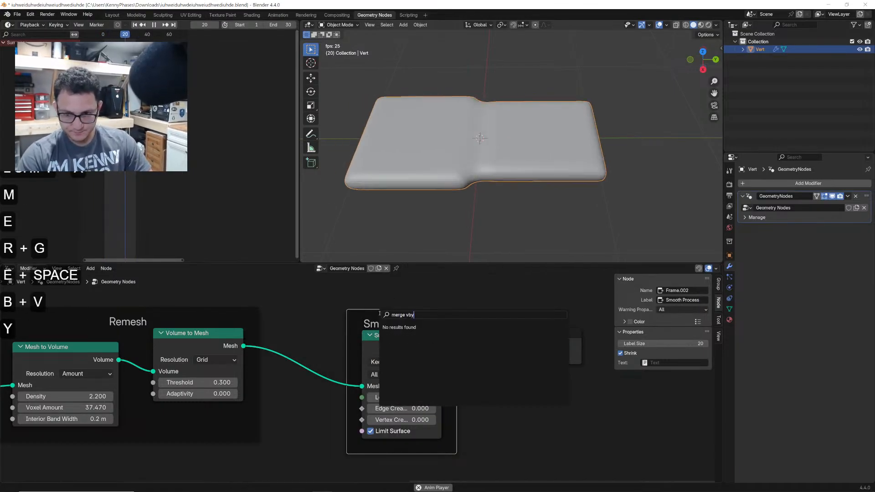
text(merg)
key(Down)
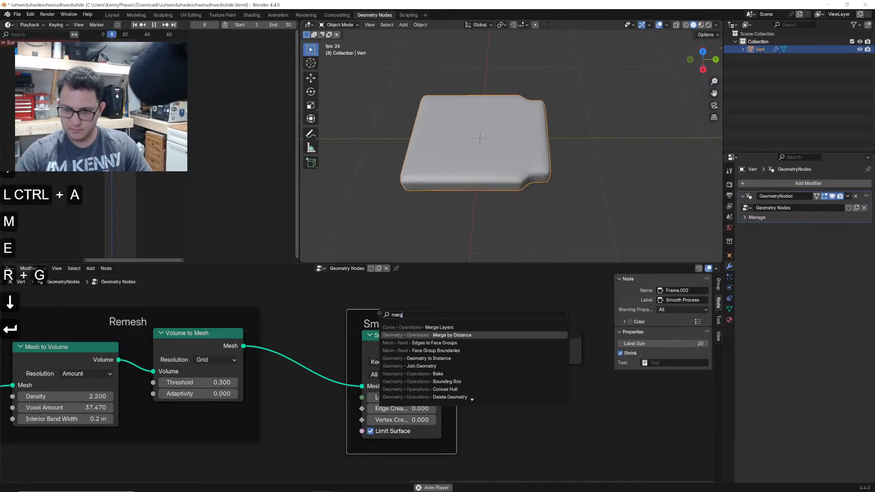
key(Return)
click(335, 342)
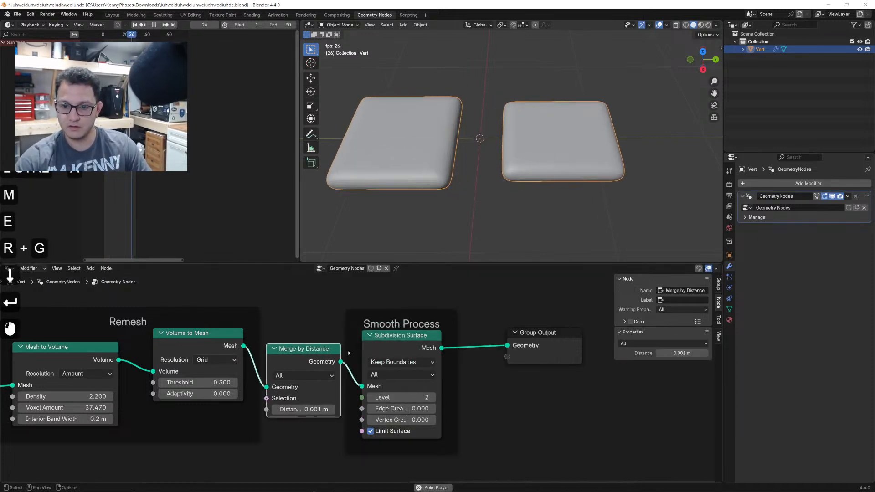
- Move Merge by Distance into the Smooth Process frame and shift Subdivision Surface away to make room for it
drag(333, 348, 334, 349)
drag(334, 350, 373, 357)
middle_drag(373, 357, 426, 349)
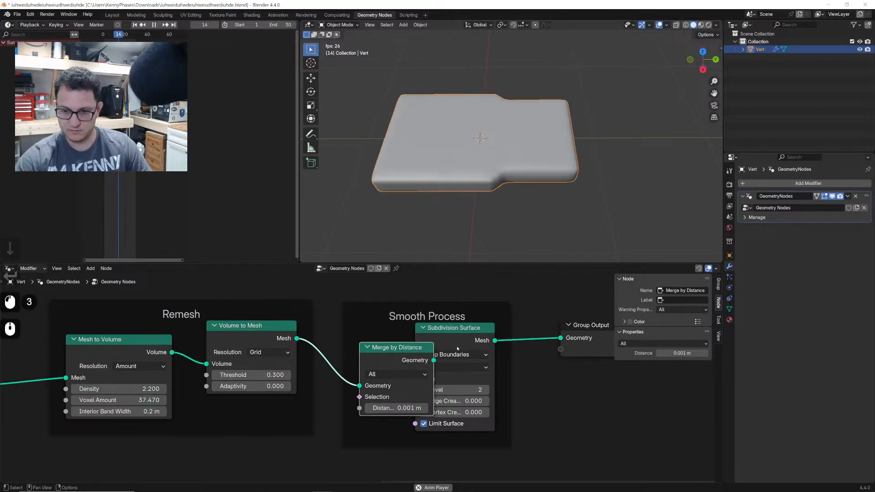
drag(458, 341, 491, 339)
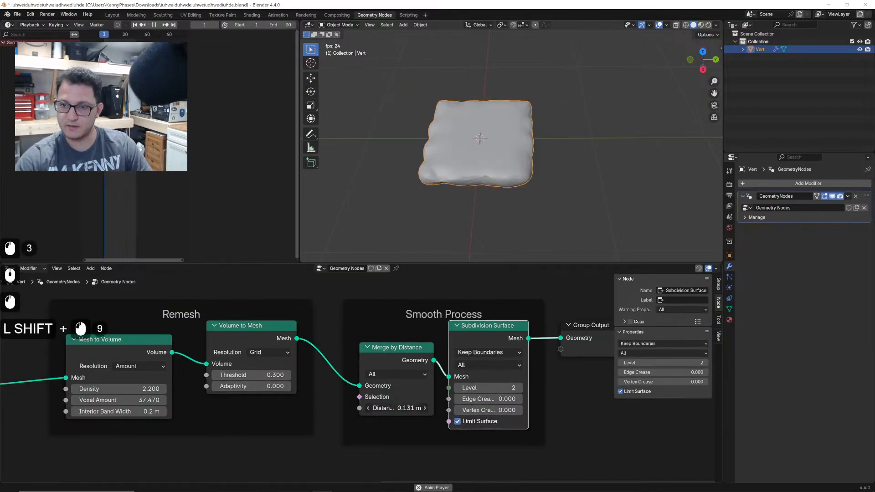
- Set the Merge by Distance node's distance to 0.091 m and play the separation animation
mouse_move(398, 409)
shift+mouse_down()
mouse_move(406, 409)
mouse_move(383, 408)
shift+mouse_up()
key(space)
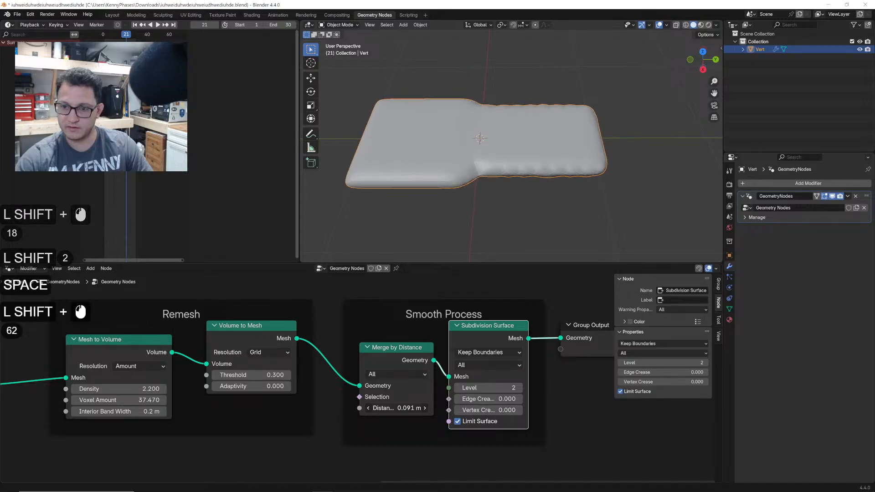
key(space)
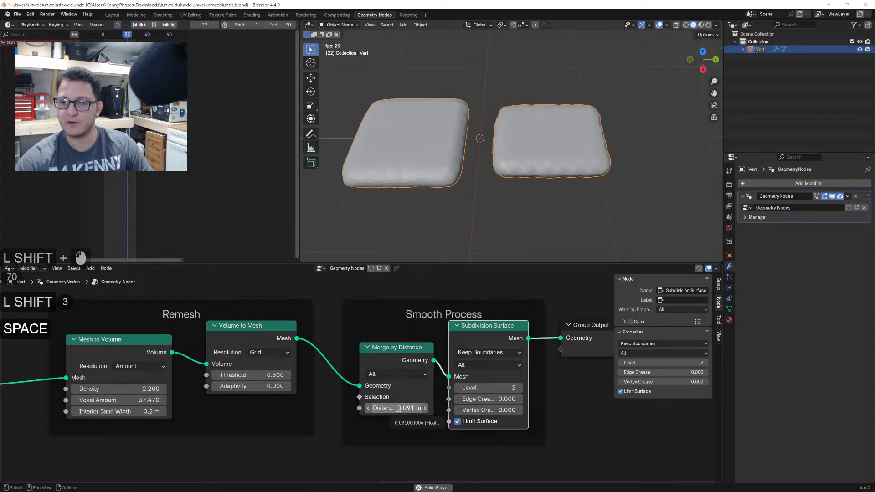
key(space)
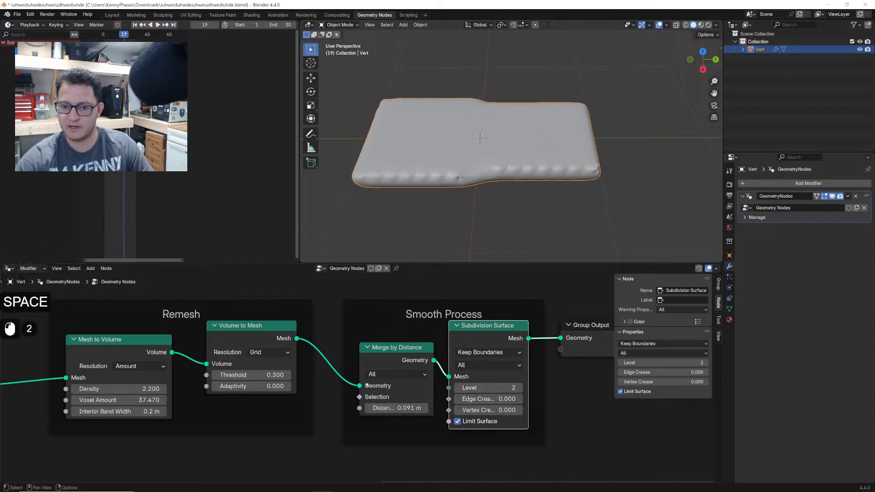
- Remove the Merge by Distance node so Volume to Mesh feeds Subdivision Surface directly, and play the animation
drag(448, 382, 449, 378)
key(x)
key(space)
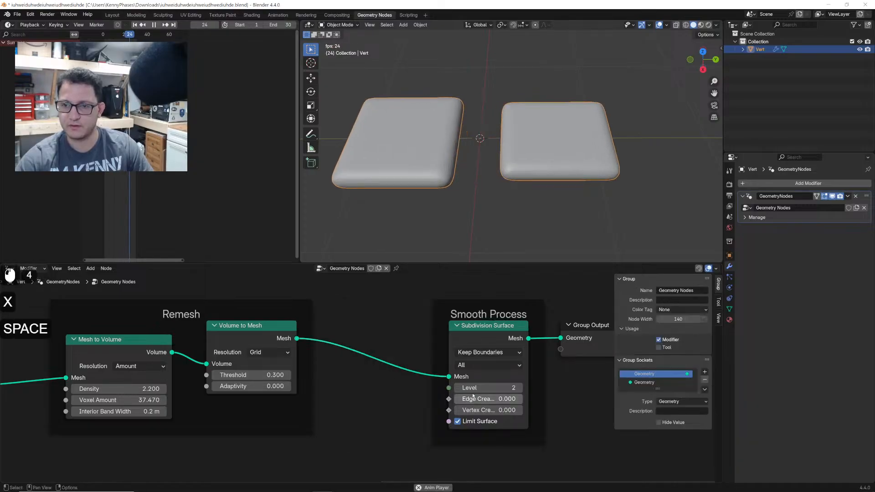
key(space)
- Move the upper Cube node in the Initial Geometry frame away from its Set Position node to make room
middle_drag(329, 388, 426, 396)
middle_drag(280, 388, 388, 386)
middle_drag(240, 374, 381, 379)
scroll(382, 379, up, 1)
middle_drag(261, 369, 351, 367)
scroll(352, 367, down, 1)
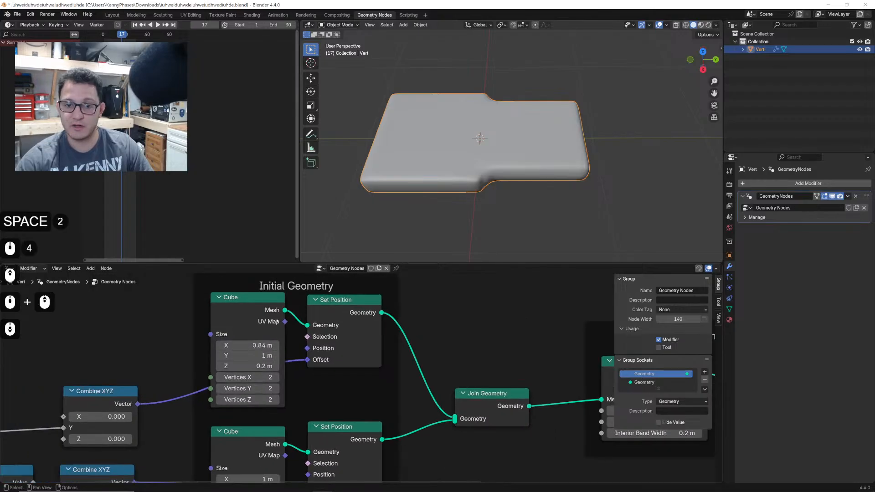
drag(268, 333, 243, 336)
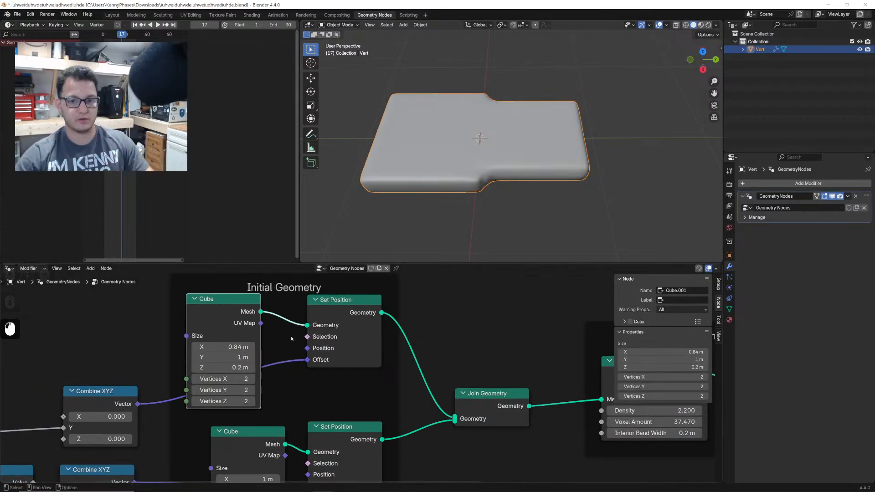
- Insert a Subdivision Surface node between the upper Cube and its Set Position, and tidy up both nodes' placement
key(shift+a)
text(sub)
key(Down)
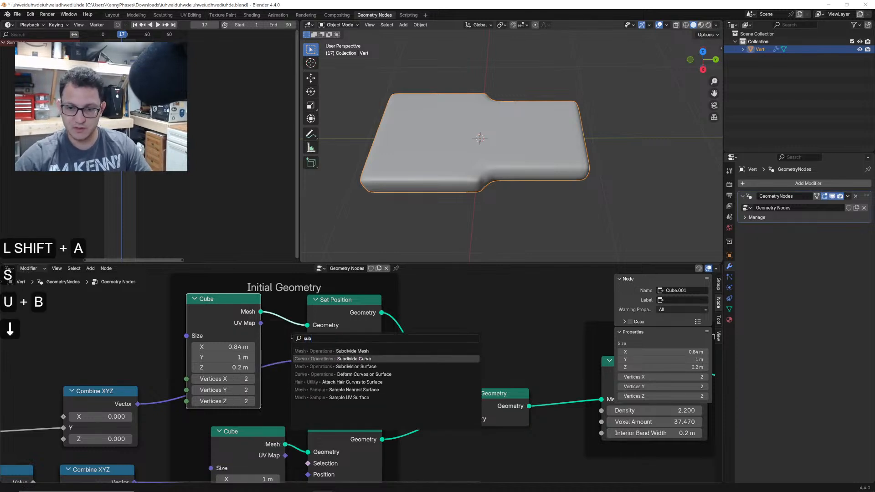
key(Up)
key(Return)
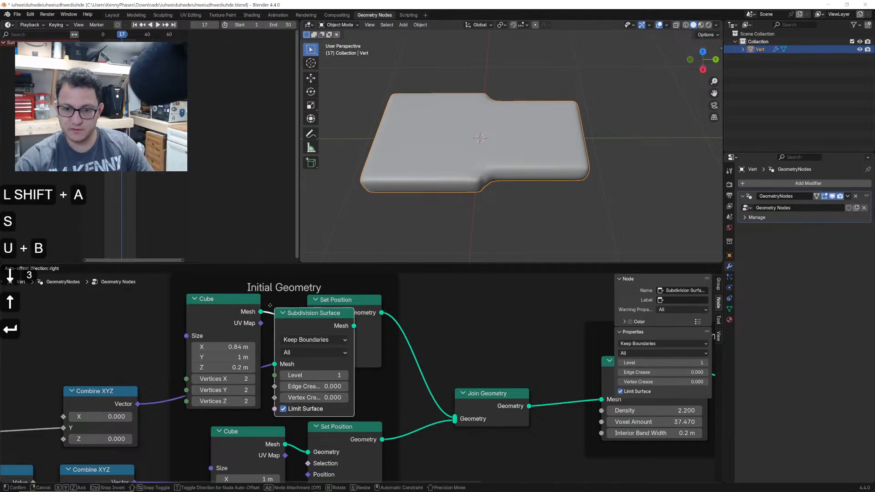
click(276, 313)
drag(322, 313, 320, 361)
click(233, 412)
drag(233, 411, 233, 372)
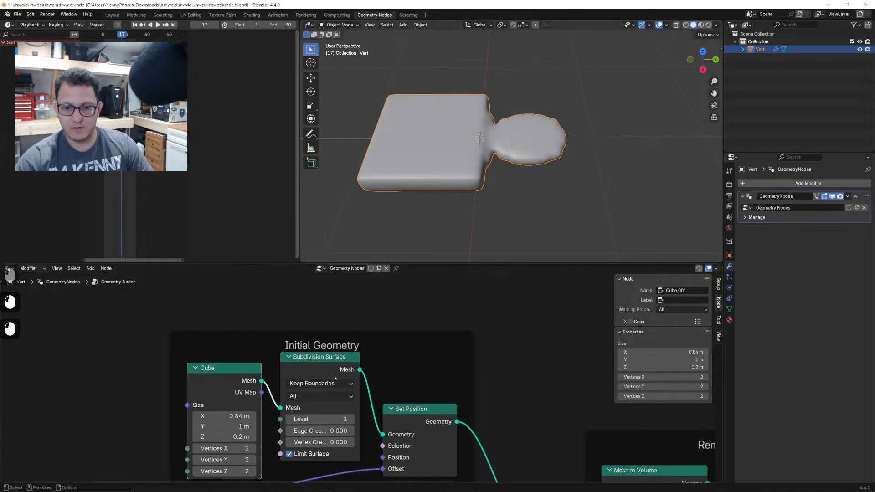
- Play the animation and examine the subdivided shape up close in the viewport
middle_drag(335, 430, 363, 359)
scroll(338, 386, up, 2)
scroll(366, 379, down, 2)
key(space)
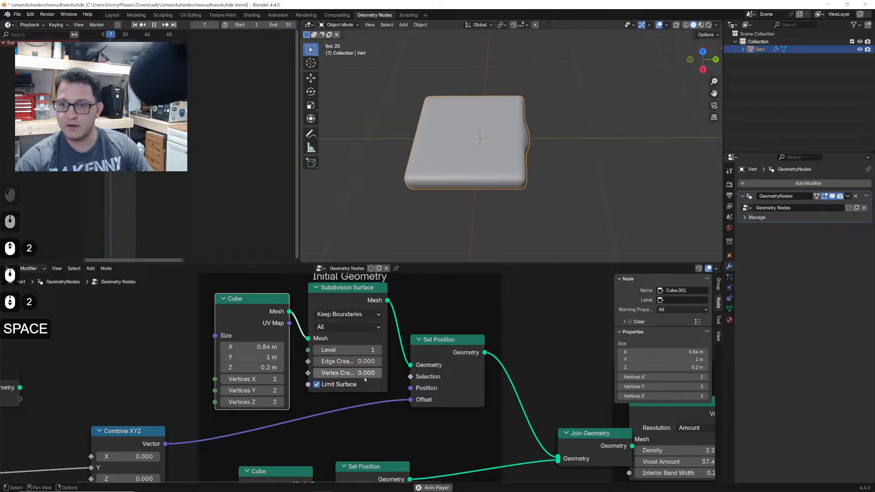
key(space)
scroll(524, 158, up, 2)
middle_drag(524, 157, 529, 160)
key(space)
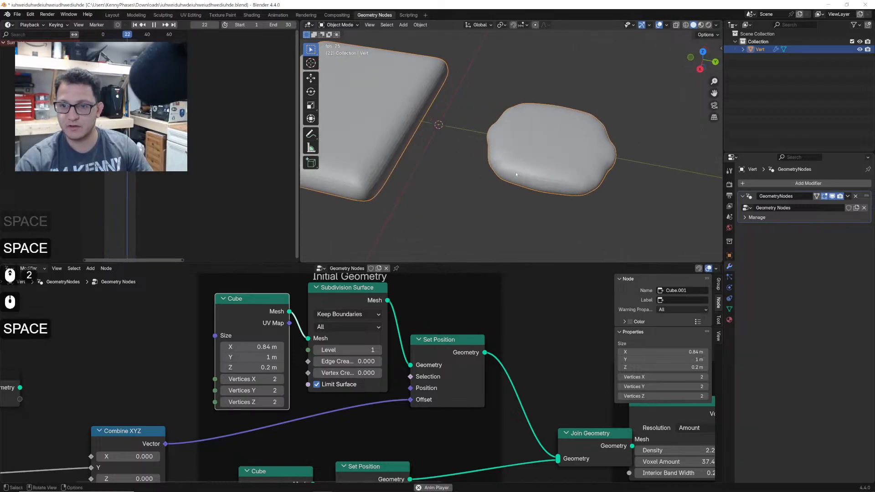
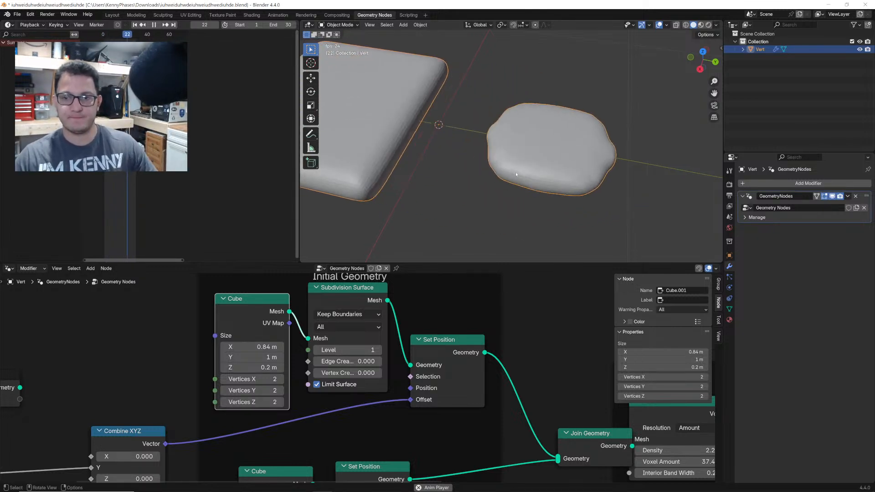
key(space)
- Duplicate the upper Subdivision Surface node between the lower Cube and its Set Position, and play the animation
scroll(337, 387, down, 6)
middle_drag(337, 387, 330, 347)
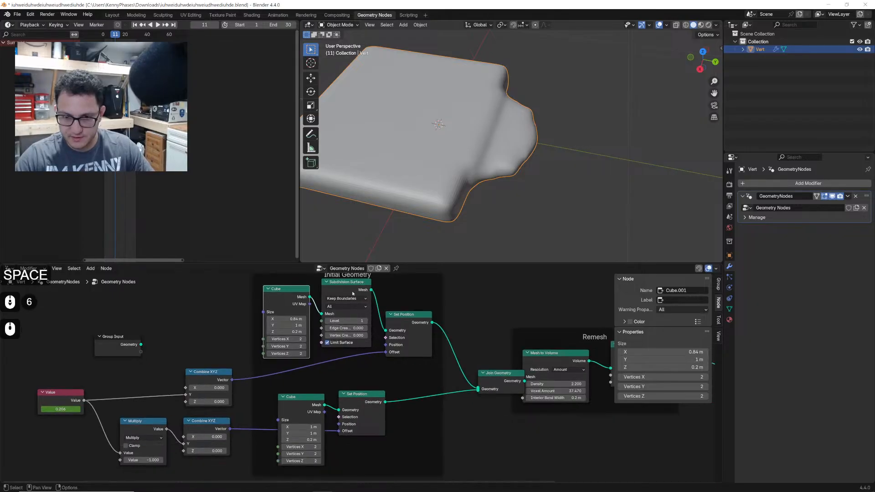
click(351, 334)
key(shift+d)
click(360, 390)
key(space)
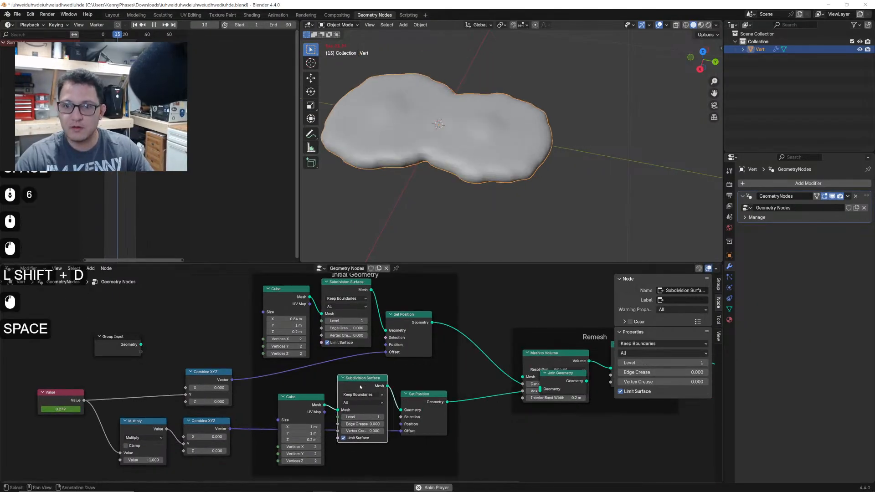
shift+middle_drag(466, 173, 502, 183)
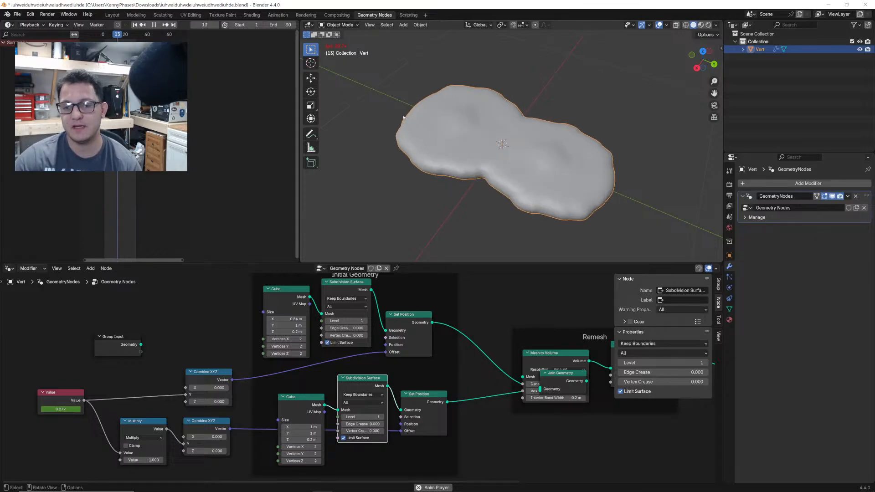
- Try 3 vertices along X, Y and Z on the upper Cube, and restore each count to 2
click(305, 339)
click(304, 346)
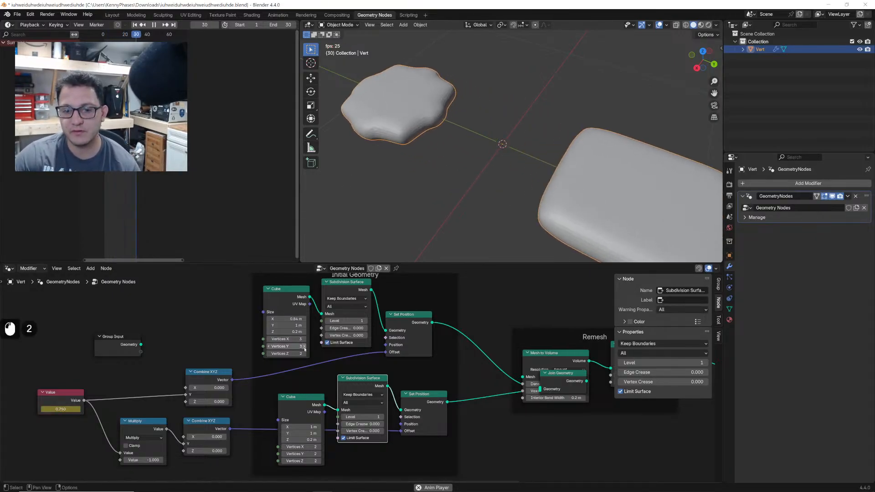
click(304, 354)
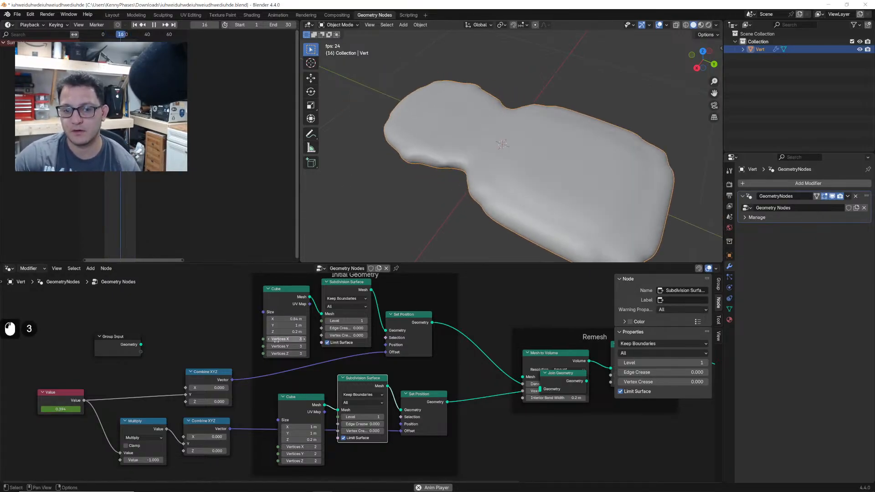
click(269, 339)
click(268, 346)
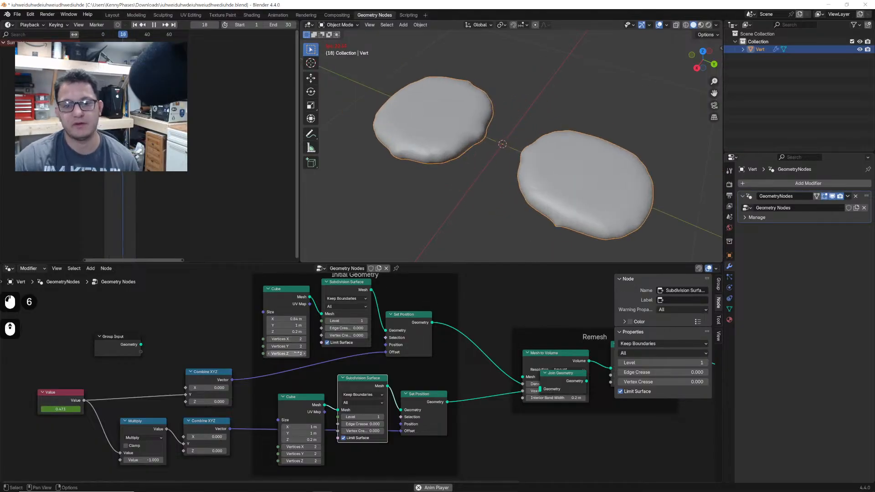
- Delete the upper Cube node, connect the lower Cube's Mesh to the upper Subdivision Surface too, and move that Cube into the vacated spot
scroll(285, 315, up, 1)
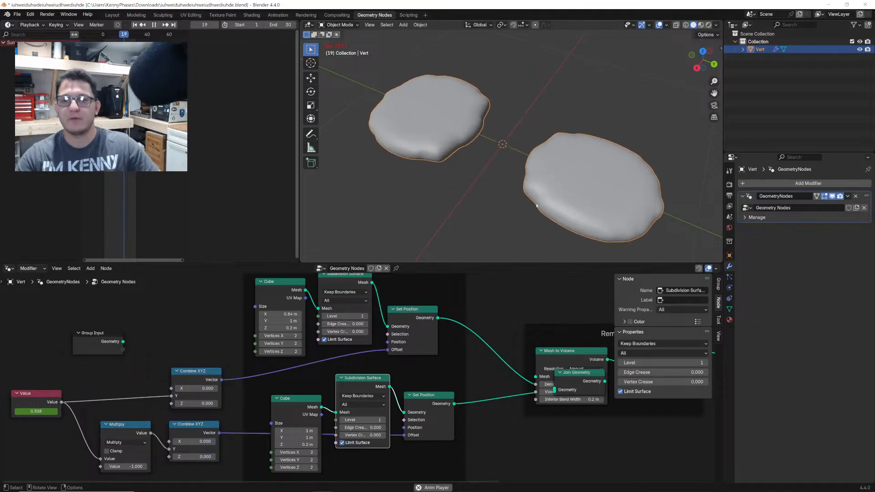
scroll(331, 408, up, 1)
middle_drag(331, 409, 418, 405)
scroll(418, 405, down, 1)
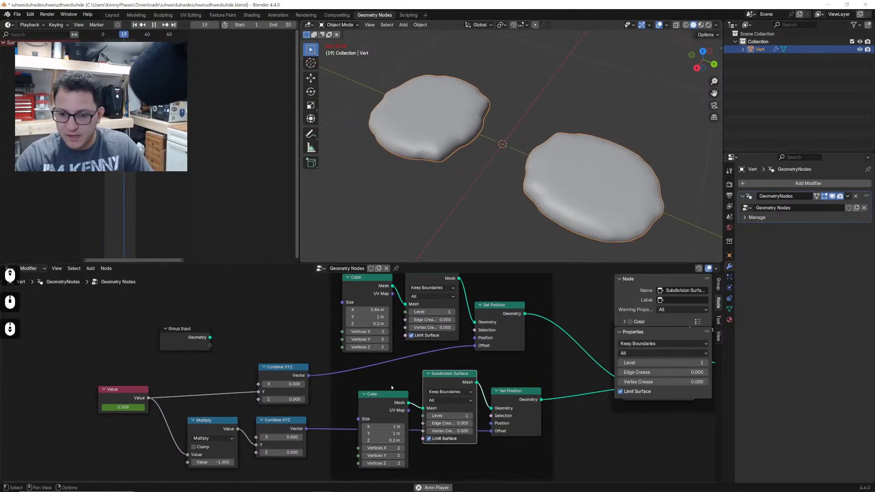
drag(392, 395, 377, 397)
middle_drag(404, 389, 405, 399)
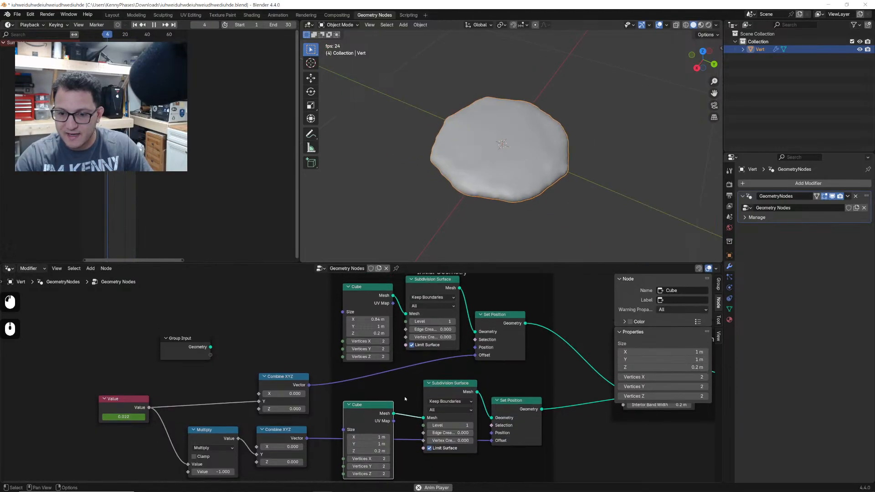
double_click(364, 299)
key(x)
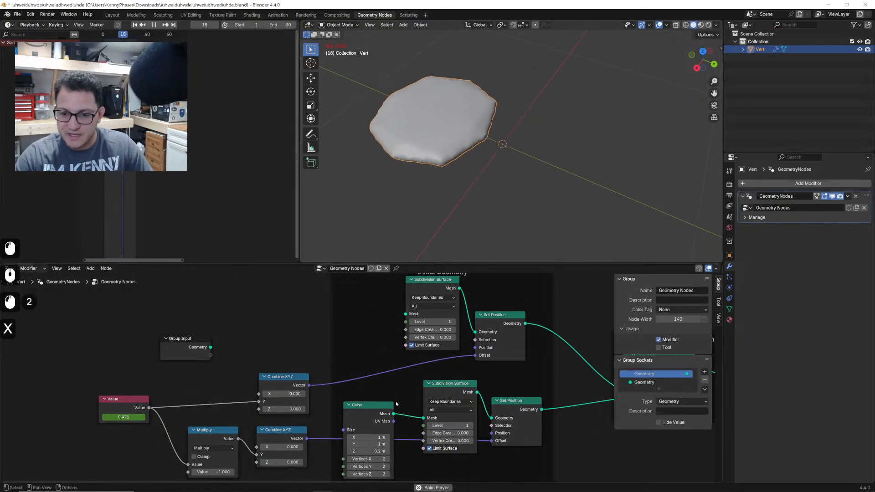
drag(409, 305, 406, 314)
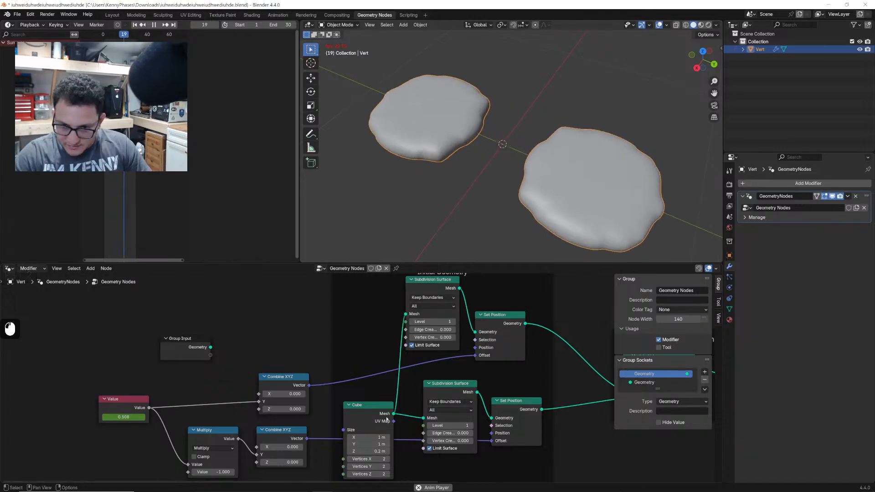
drag(378, 411, 360, 315)
scroll(346, 319, up, 2)
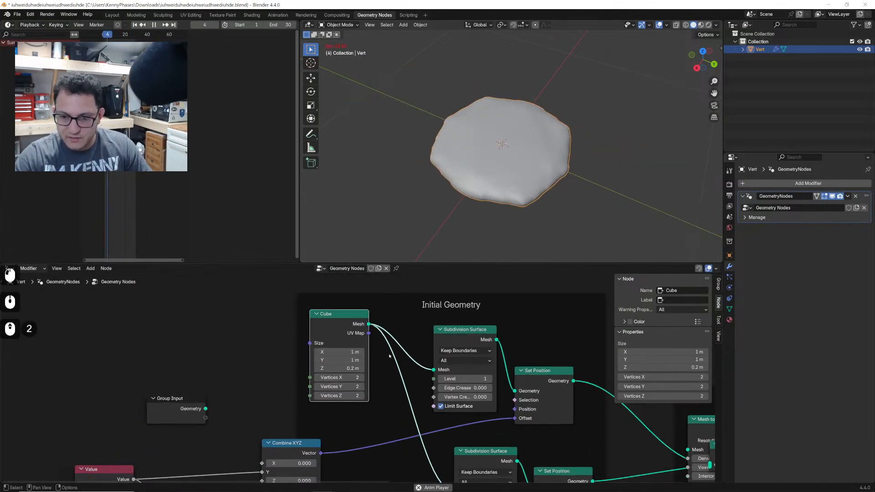
- Replace the remaining Cube with a Cylinder node and connect its Mesh to the upper Subdivision Surface
key(x)
key(shift+a)
text(cyl)
key(Return)
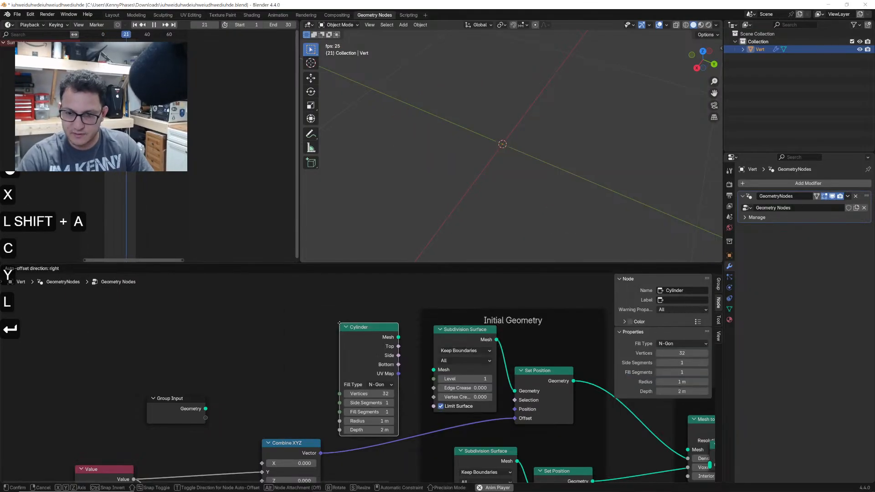
click(339, 324)
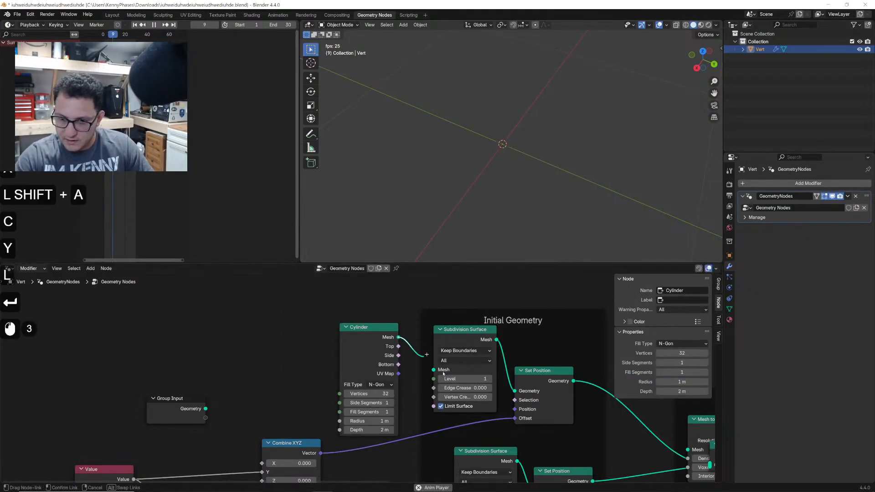
drag(435, 370, 436, 371)
- Connect the Cylinder's Mesh directly to both Set Position nodes, bypassing the Subdivision Surface nodes, and play the animation
scroll(434, 388, down, 3)
middle_drag(435, 394, 409, 350)
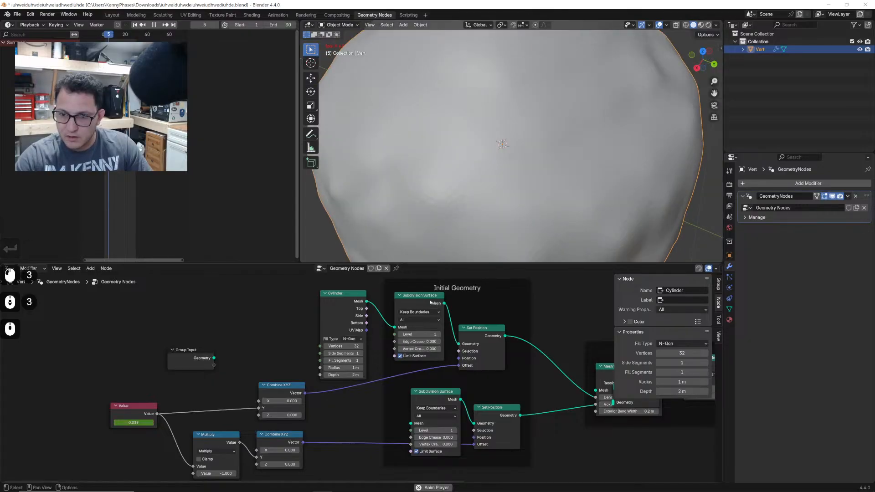
key(space)
scroll(548, 151, down, 3)
drag(367, 301, 416, 420)
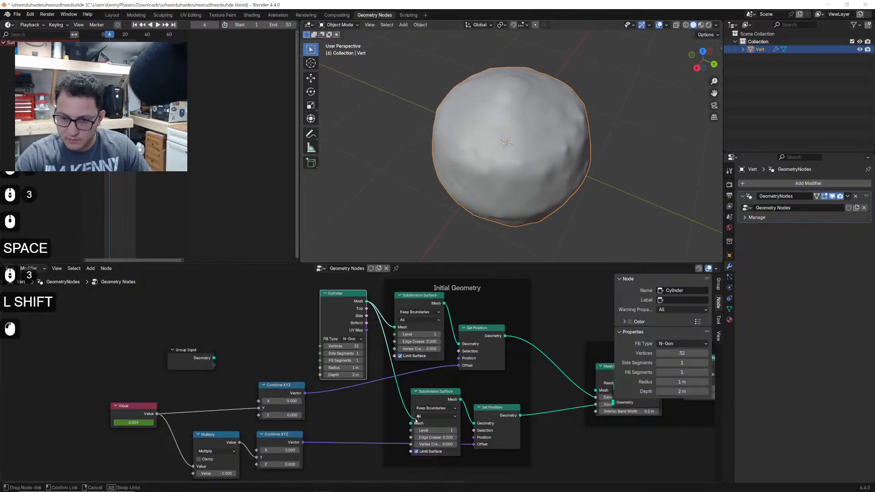
drag(478, 427, 477, 425)
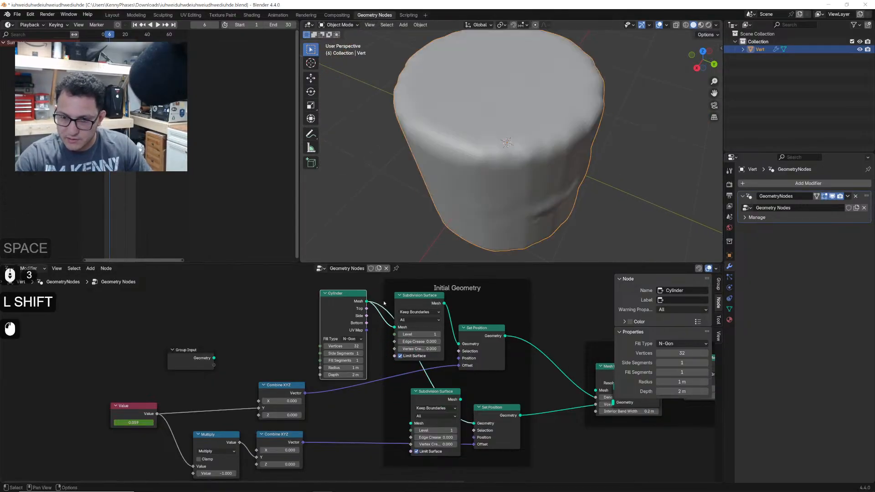
drag(464, 347, 464, 348)
key(space)
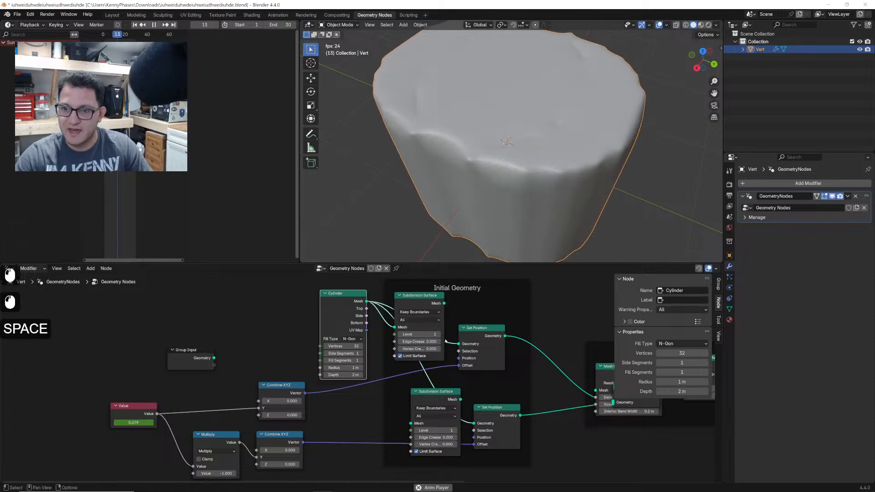
- Set the Cylinder's depth to 0.53 m and delete both Subdivision Surface nodes in the Initial Geometry frame
scroll(358, 378, up, 3)
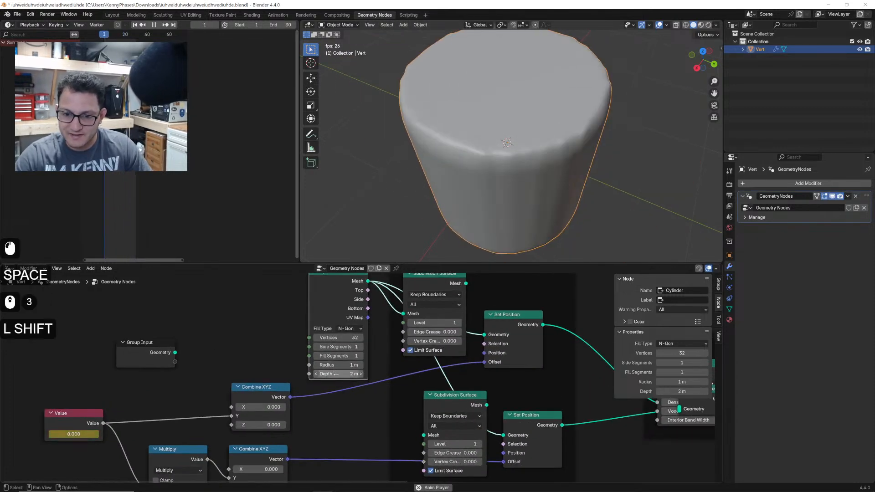
shift+drag(358, 374, 316, 374)
click(456, 287)
key(x)
click(446, 403)
key(x)
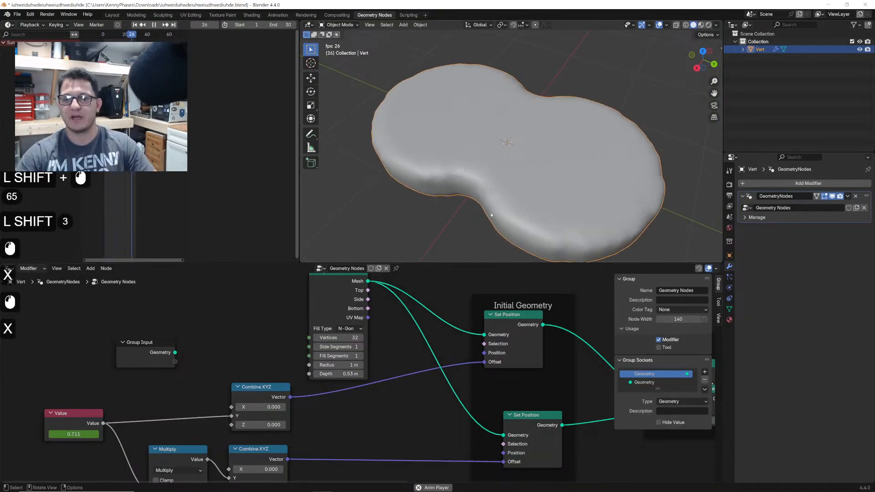
- Set the Cylinder's radius to 0.6 m
scroll(399, 335, up, 2)
shift+drag(337, 363, 321, 363)
scroll(525, 107, up, 2)
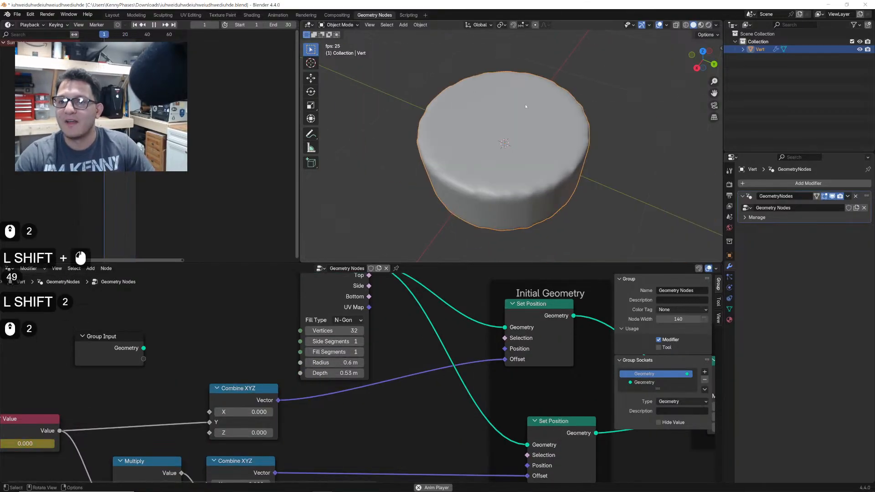
- Examine the animated cylinders from above, enlarge the 3D viewport, and inspect them from a low side angle
click(703, 52)
shift+middle_drag(536, 160, 477, 173)
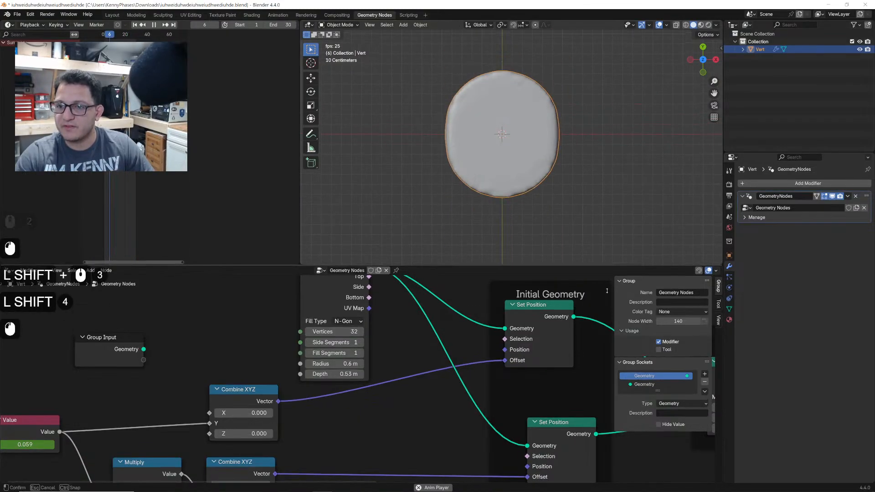
drag(608, 266, 570, 327)
middle_drag(543, 246, 515, 261)
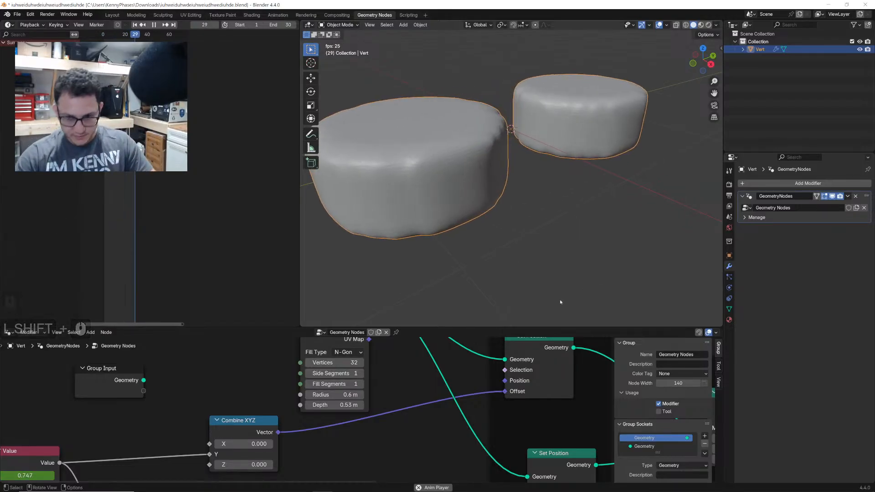
- Move the Join Geometry node off the Mesh to Volume node into the gap between the Initial Geometry and Remesh frames
scroll(392, 406, down, 5)
middle_drag(392, 406, 354, 409)
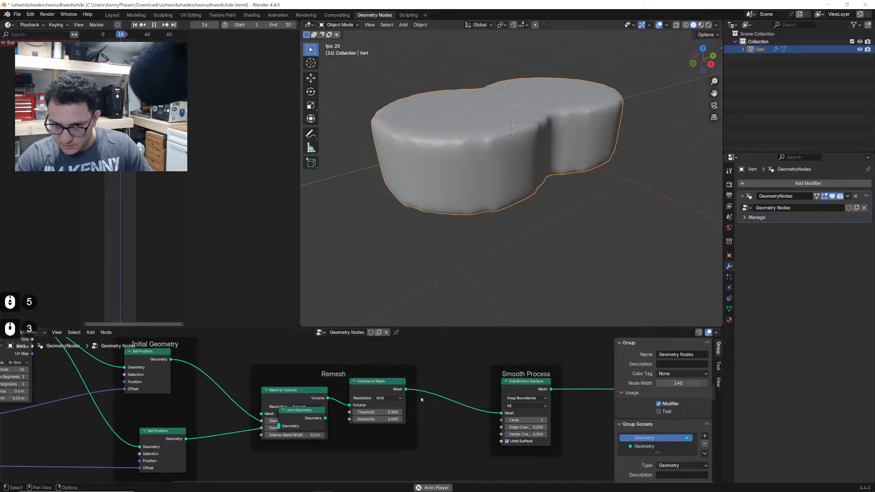
click(296, 416)
key(x)
key(ctrl+z)
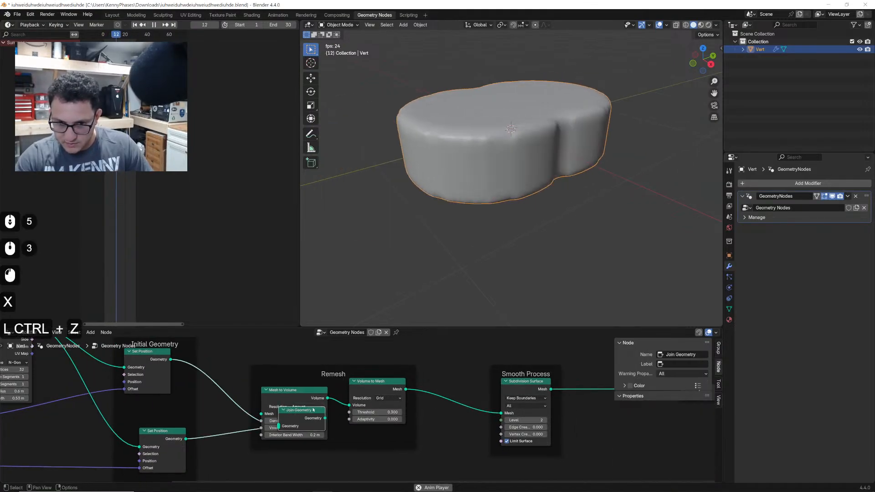
drag(295, 415, 221, 406)
- Insert a Split Edges node on the link between Volume to Mesh and the Smooth Process frame's Subdivision Surface
click(500, 409)
middle_drag(500, 409, 392, 401)
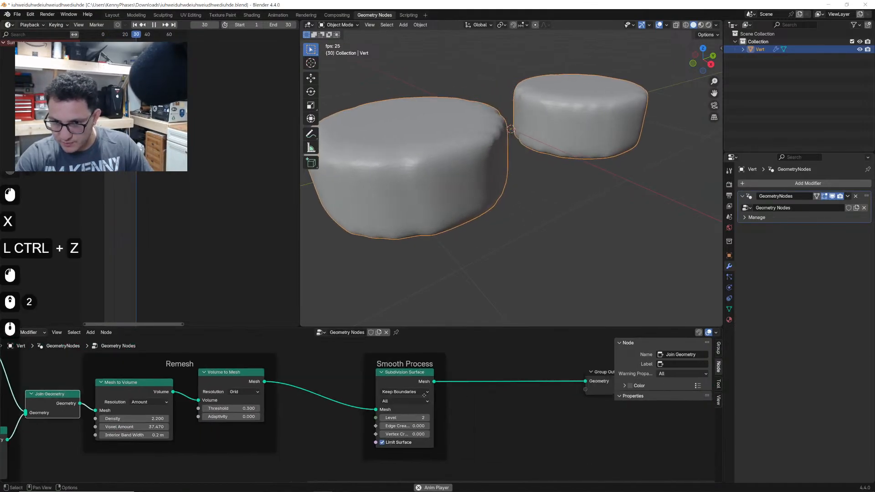
scroll(392, 402, up, 3)
key(shift+a)
text(egd)
key(BackSpace)
key(BackSpace)
text(dge)
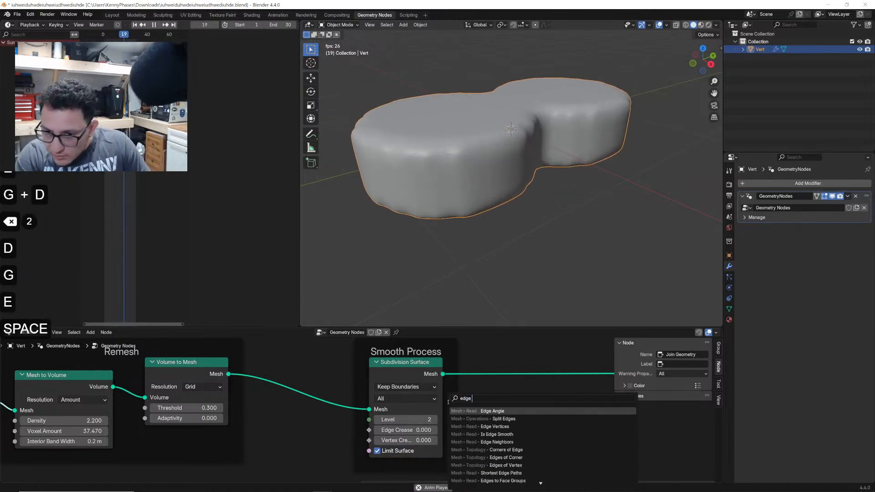
key(Down)
key(Return)
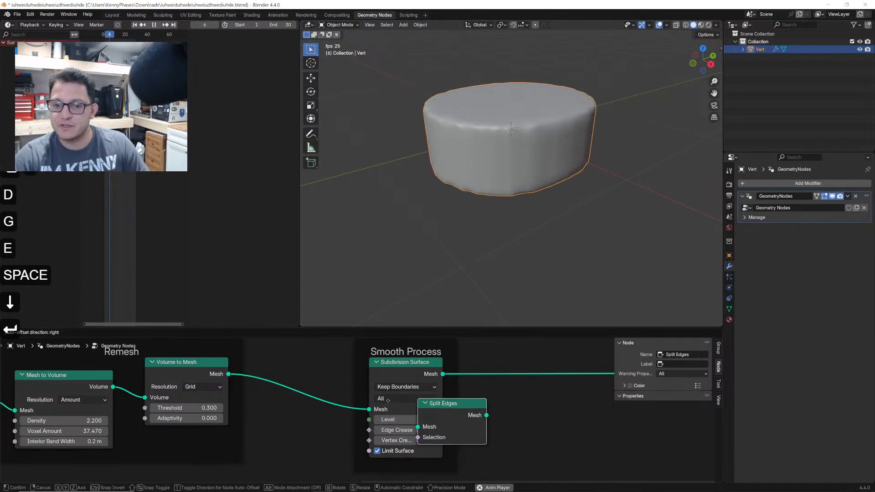
click(353, 395)
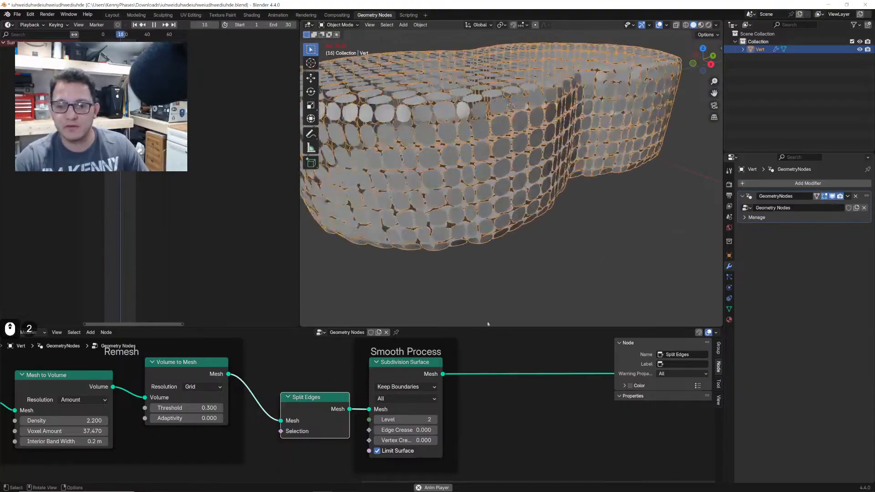
- Set the Subdivision Surface's edge crease to 1.000, inspect the animated cylinders, and pause playback
drag(401, 430, 453, 430)
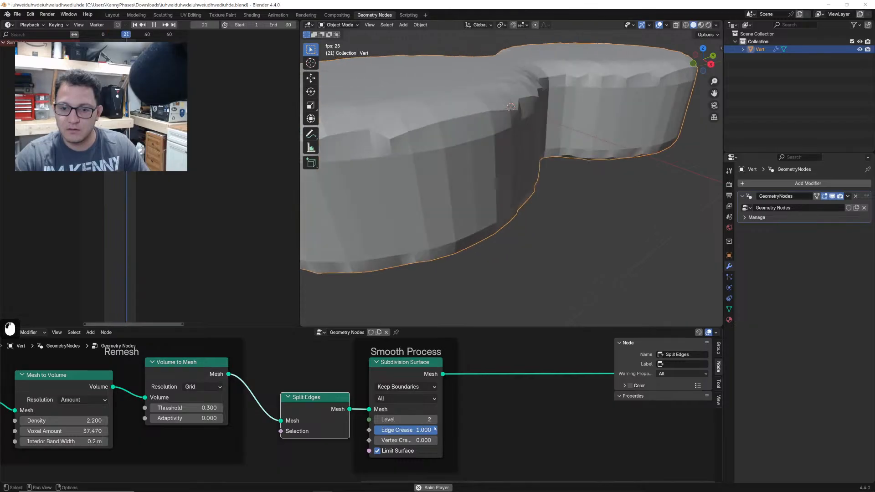
middle_drag(497, 424, 540, 429)
scroll(553, 213, down, 1)
shift+middle_drag(547, 208, 553, 226)
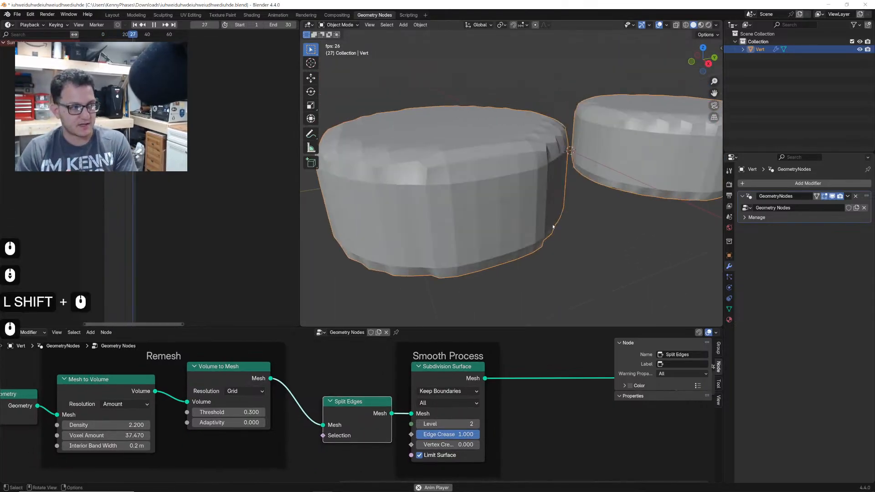
key(space)
- Insert a Subdivide Mesh node with level 2 after Split Edges and link it straight to the Group Output
key(shift+a)
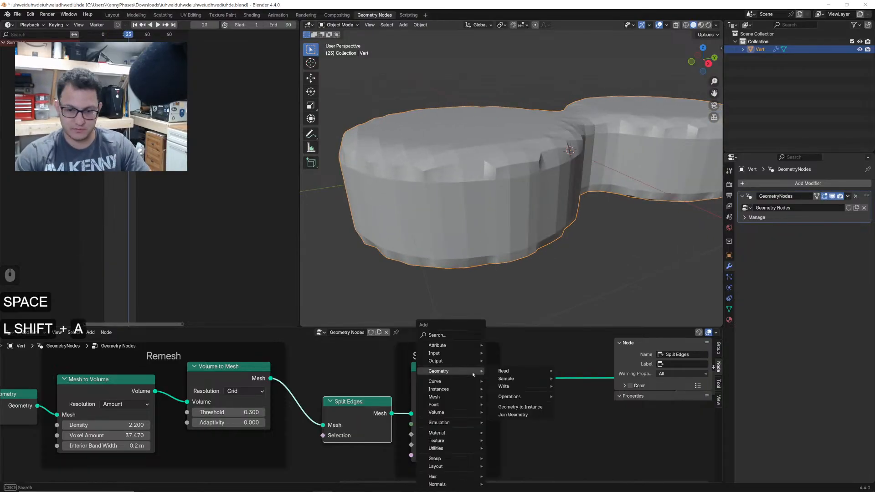
text(subd)
key(Return)
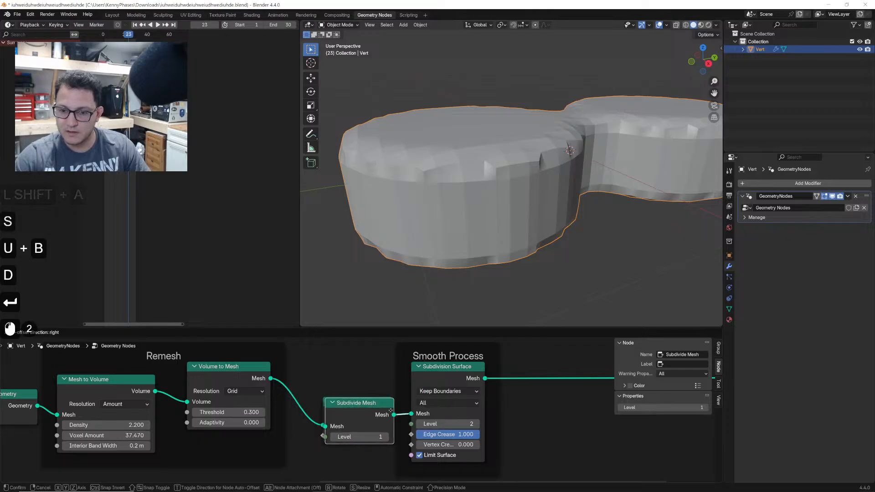
click(419, 423)
scroll(569, 390, down, 4)
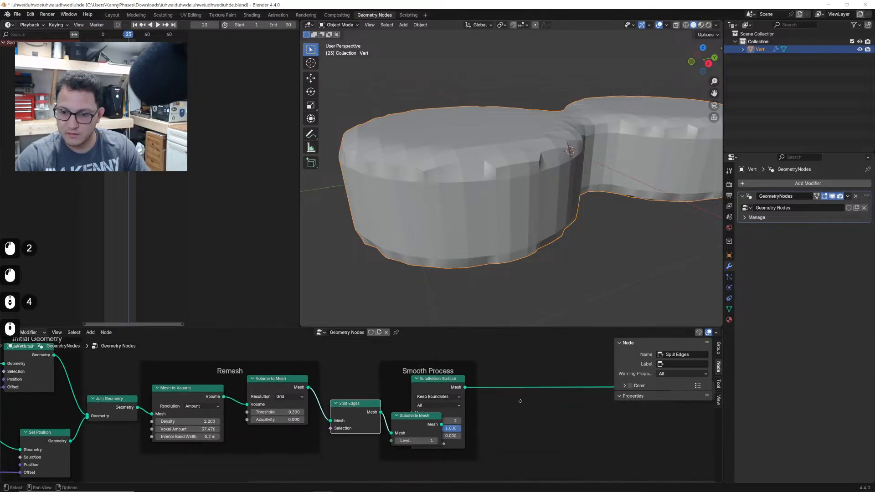
middle_drag(473, 388, 511, 381)
click(511, 381)
drag(511, 382, 583, 383)
middle_drag(500, 380, 461, 372)
drag(440, 428, 458, 412)
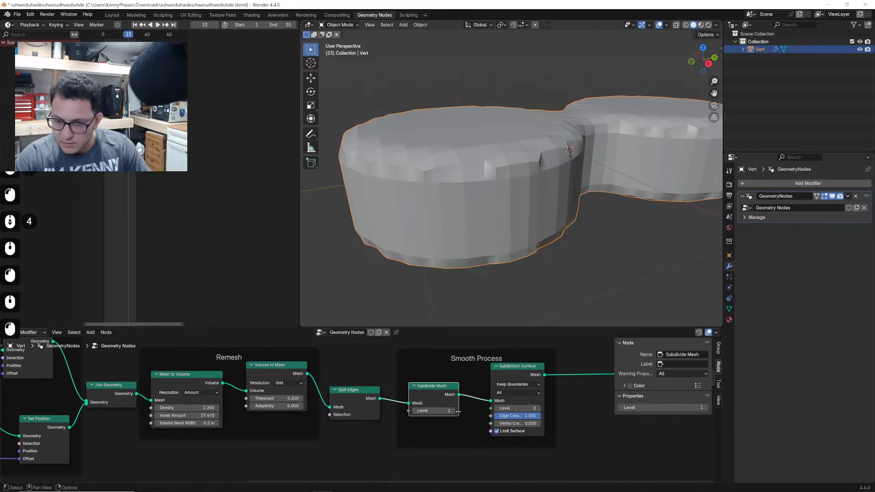
middle_drag(530, 399, 332, 400)
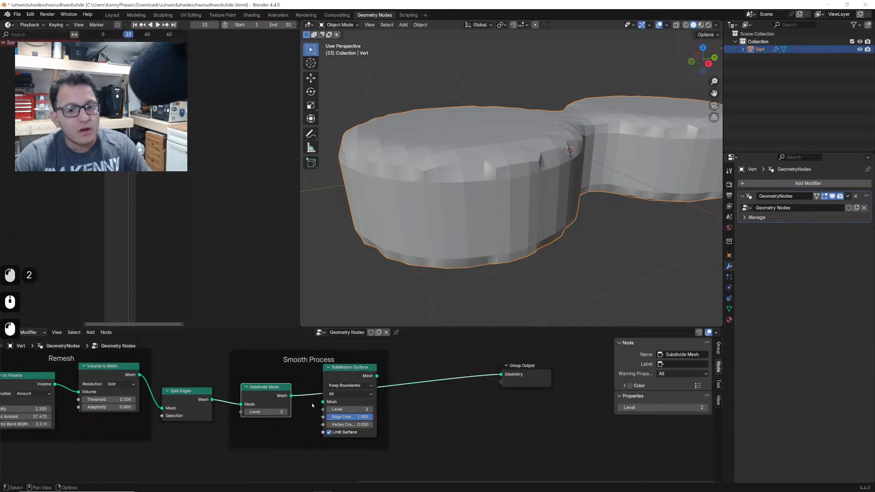
- Delete the Split Edges and Subdivide Mesh nodes and reconnect Volume to Mesh to the Subdivision Surface
click(199, 397)
middle_drag(199, 397, 390, 395)
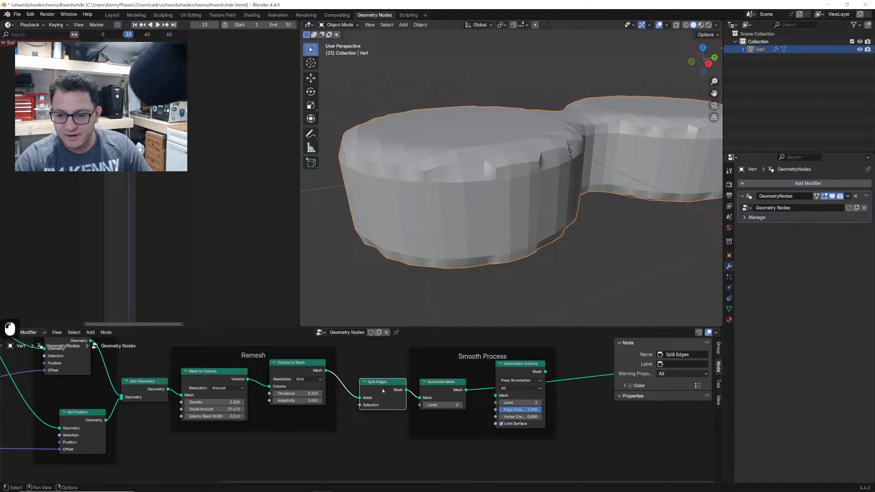
key(x)
click(442, 392)
key(x)
drag(326, 371, 454, 376)
- Place the Group Output close beside the Smooth Process frame, linked to the Subdivision Surface, and save the file
middle_drag(512, 371, 413, 381)
drag(567, 384, 417, 384)
middle_drag(295, 412, 390, 412)
key(ctrl+s)
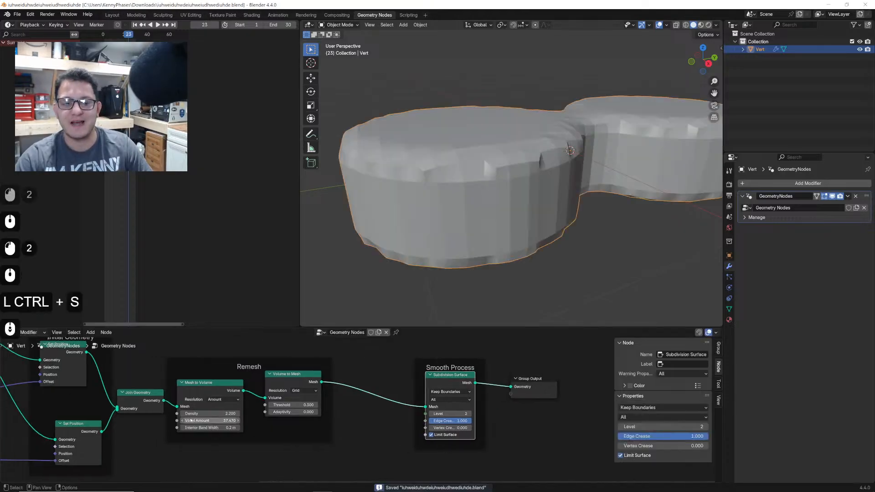
- Insert a Split Edges node between the Cylinder and the upper Set Position node
scroll(244, 405, down, 4)
middle_drag(245, 404, 498, 404)
scroll(318, 386, up, 4)
middle_drag(319, 385, 322, 436)
scroll(321, 436, up, 2)
key(shift+a)
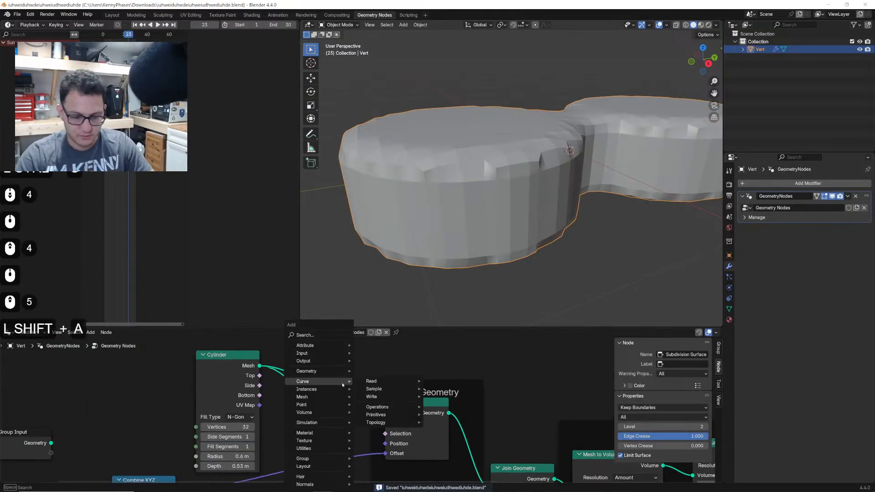
text(split)
key(Return)
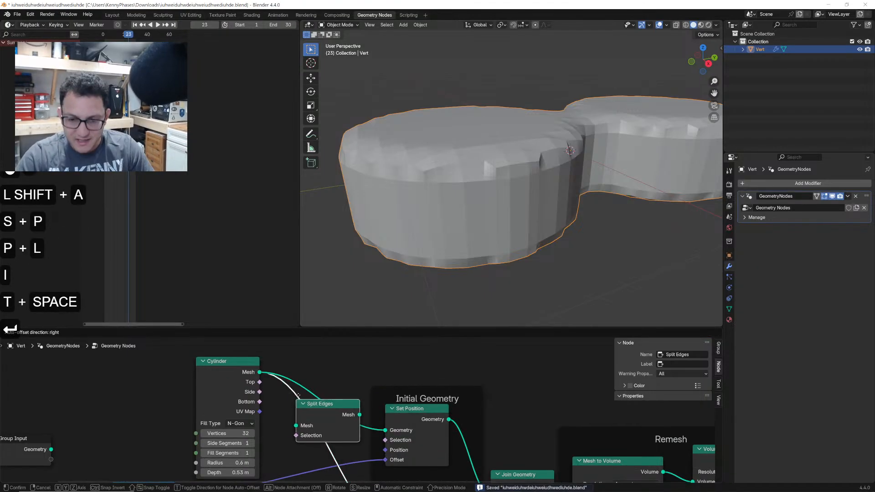
click(300, 380)
- Insert a Subdivide Mesh node after Split Edges and space out the Cylinder, Split Edges and Subdivide Mesh nodes
key(shift+a)
text(subd)
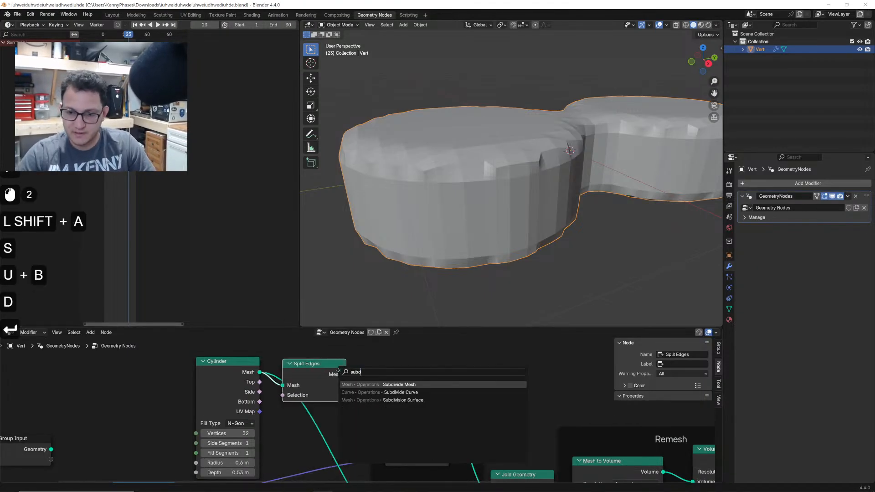
key(Return)
click(338, 371)
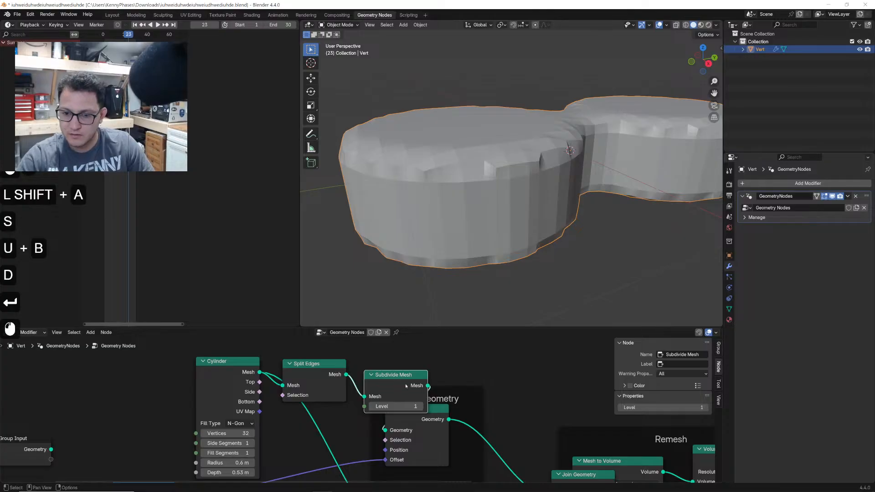
drag(406, 386, 358, 378)
scroll(333, 381, down, 2)
drag(239, 368, 147, 360)
drag(311, 374, 240, 362)
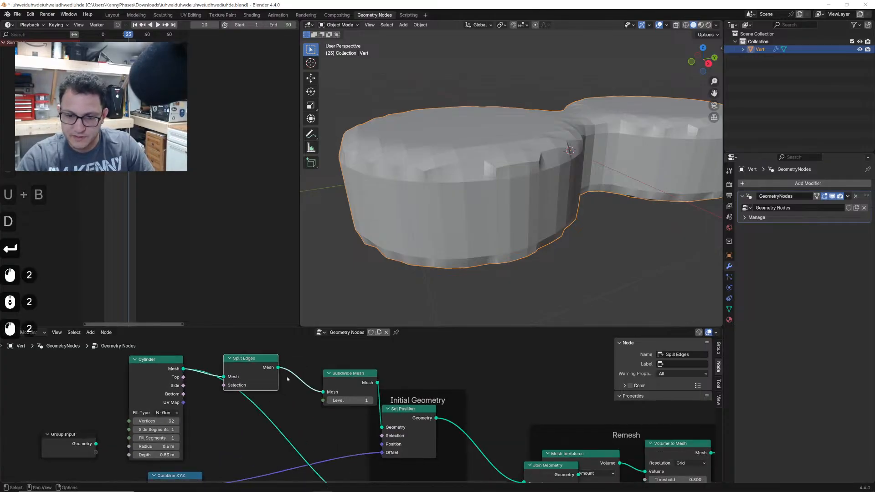
- Replace the Subdivide Mesh node with a Subdivision Surface node linking Split Edges to the upper Set Position
click(328, 378)
key(x)
key(shift+a)
text(suv)
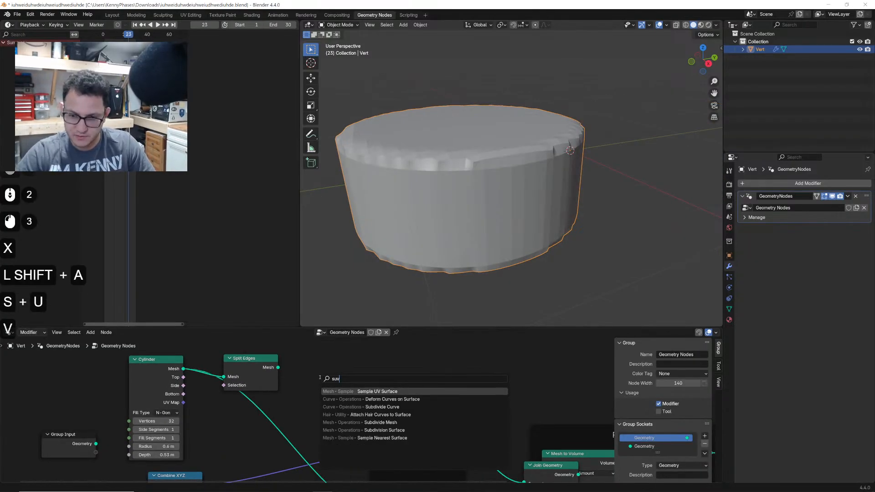
key(Down)
key(Return)
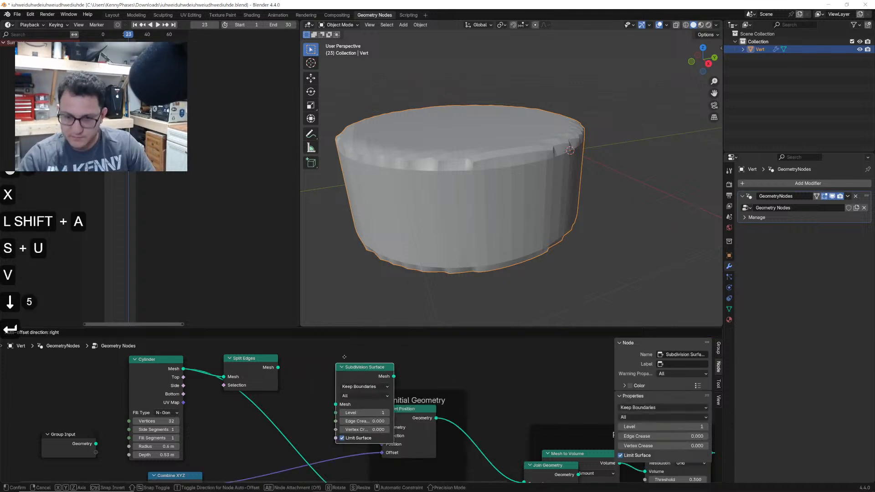
click(322, 369)
drag(278, 367, 299, 397)
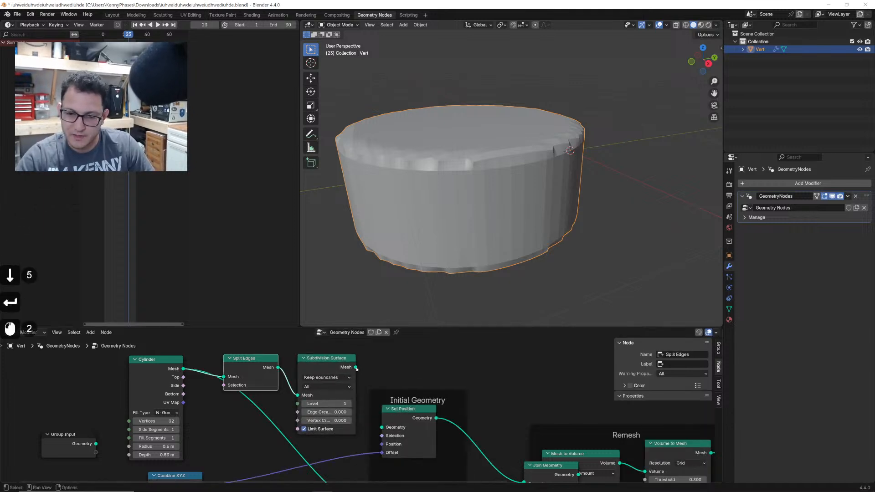
drag(356, 368, 382, 427)
- Raise the Mesh to Volume's voxel amount to 75.140 and play the animation to check the cylinders
scroll(590, 255, down, 1)
shift+middle_drag(590, 256, 582, 246)
middle_drag(581, 246, 568, 247)
middle_drag(403, 464, 322, 380)
scroll(342, 426, up, 3)
drag(322, 380, 282, 396)
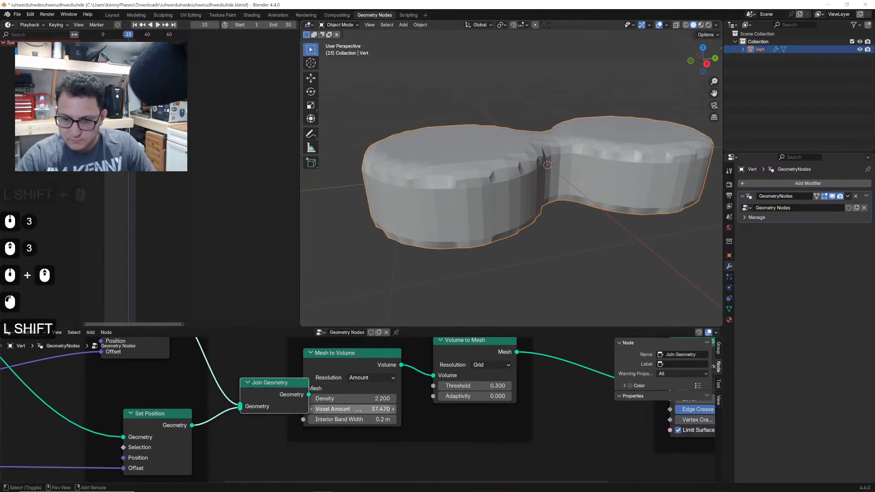
shift+drag(353, 410, 437, 409)
middle_drag(568, 211, 519, 238)
key(space)
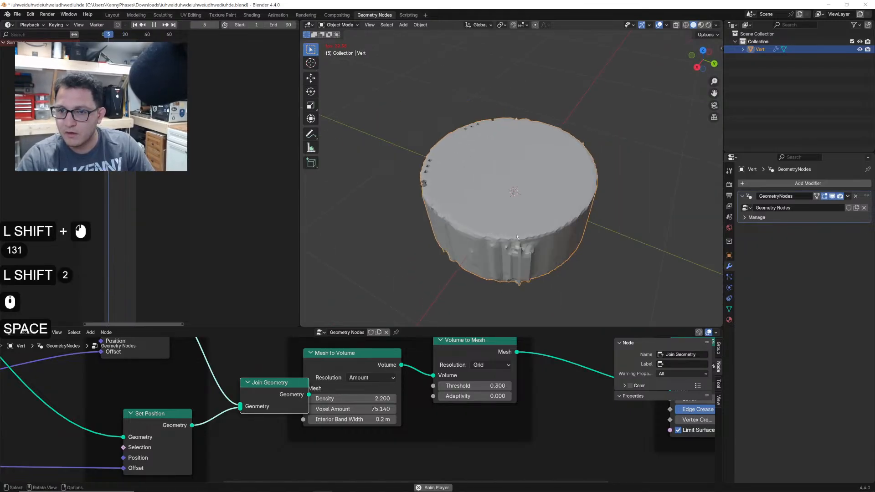
key(space)
- Connect the Subdivision Surface after Split Edges to the lower Set Position as well and preview the animation
scroll(368, 431, down, 3)
middle_drag(368, 431, 531, 476)
scroll(530, 438, down, 3)
scroll(351, 403, up, 2)
middle_drag(371, 434, 368, 412)
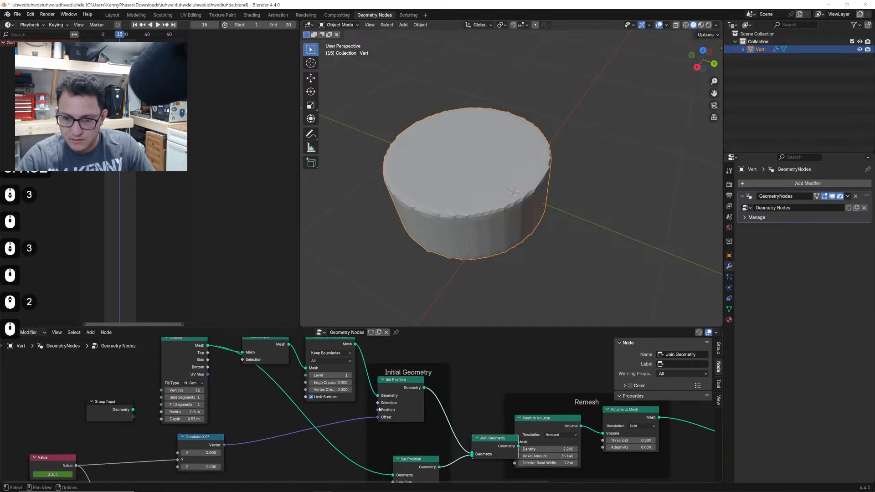
scroll(357, 403, down, 1)
drag(356, 350, 391, 446)
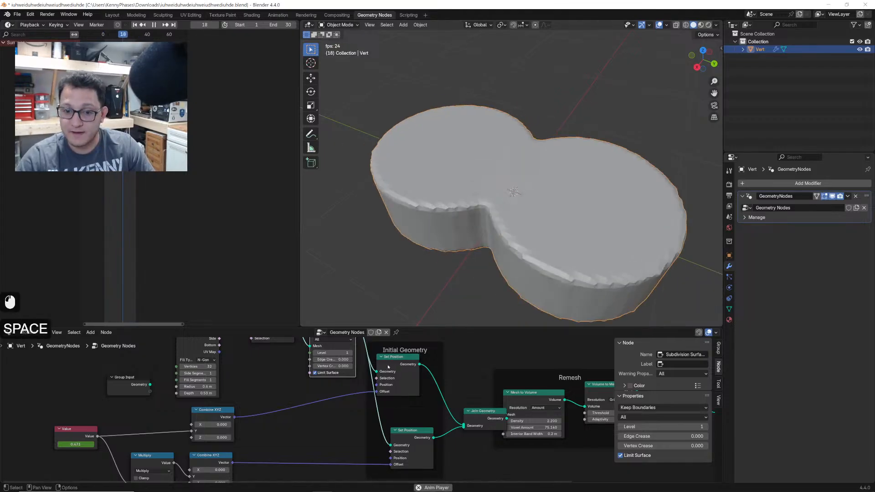
key(space)
- Delete the Subdivision Surface and Split Edges nodes after the Cylinder and connect its Mesh directly to both Set Position nodes
middle_drag(341, 419, 344, 453)
click(329, 357)
key(x)
click(277, 361)
key(x)
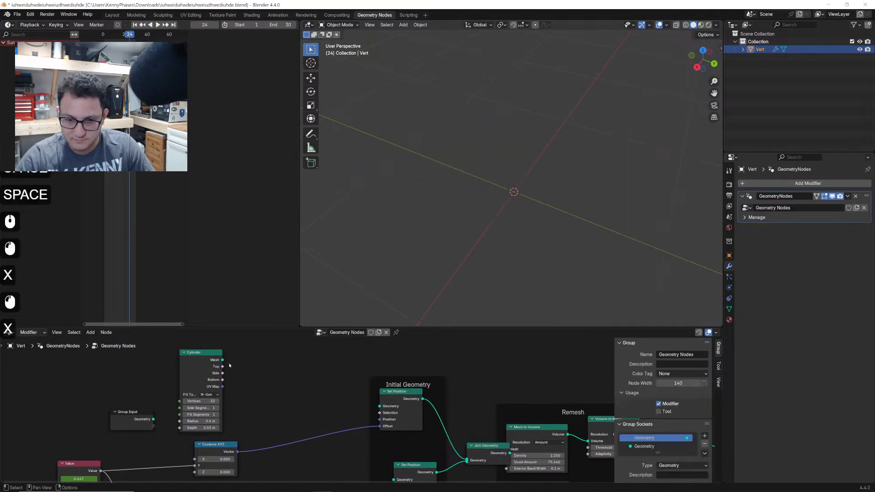
drag(223, 361, 380, 406)
middle_drag(249, 385, 238, 364)
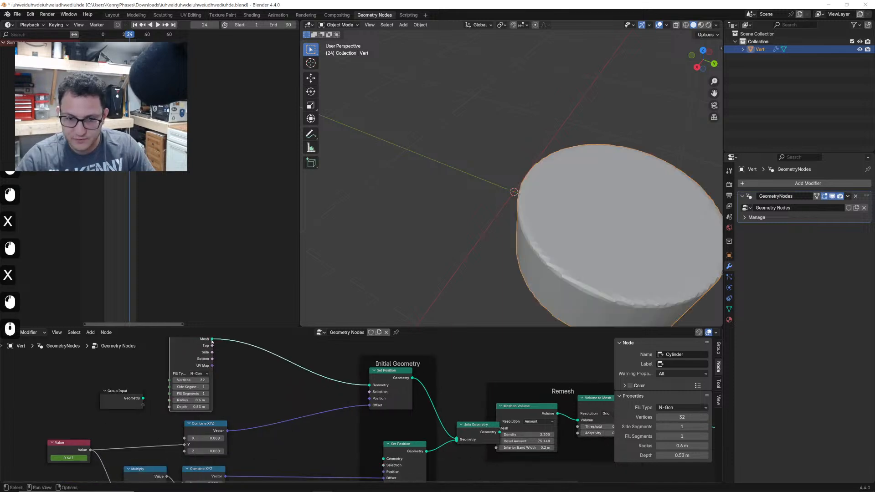
drag(381, 453, 384, 459)
- Set the Cylinder's vertices to 50
scroll(246, 418, up, 4)
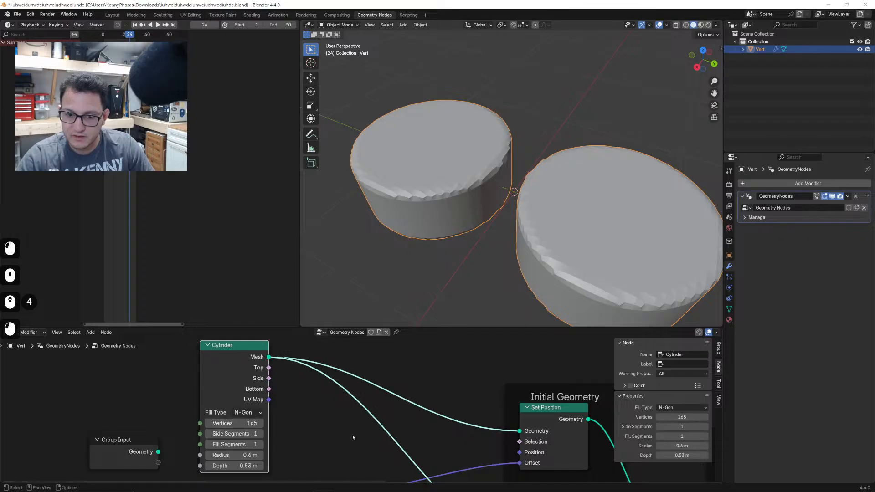
click(232, 426)
text(5)
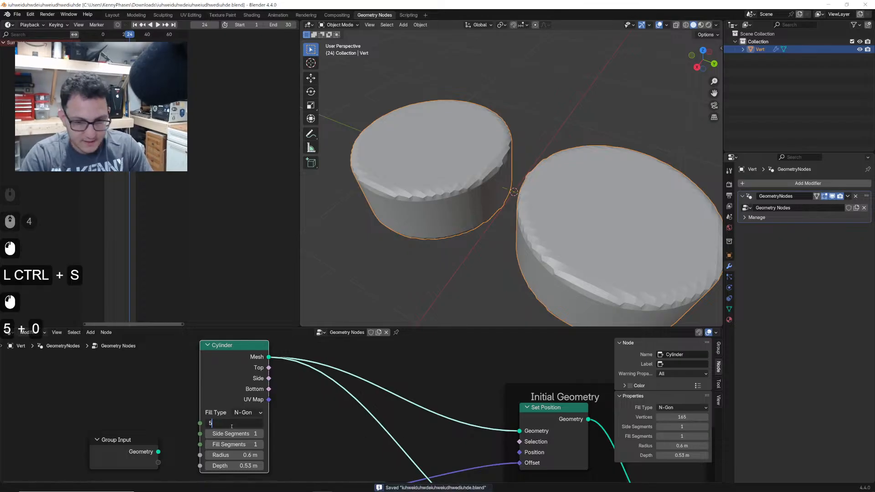
text(0)
key(Return)
- Raise the Mesh to Volume's voxel amount to 136.340 and play the animation to check the merging cylinders
scroll(396, 421, down, 5)
middle_drag(538, 445, 364, 416)
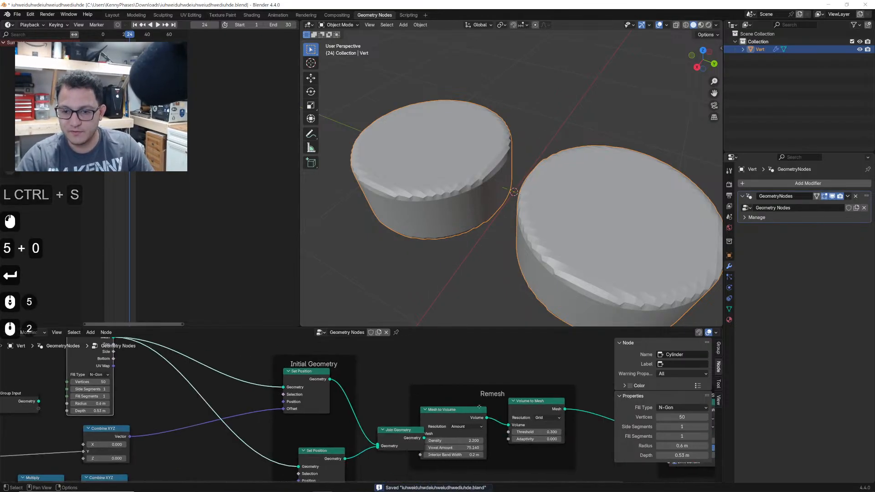
middle_drag(474, 451, 384, 413)
scroll(383, 414, up, 6)
drag(365, 411, 383, 411)
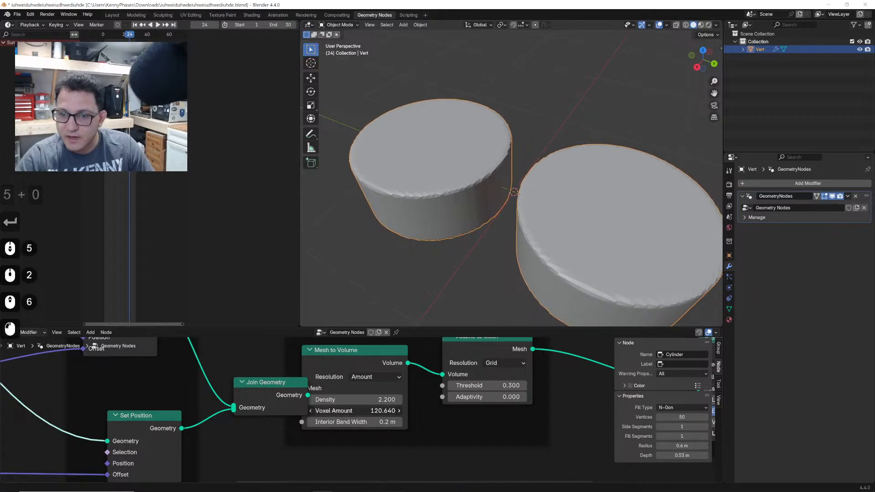
key(space)
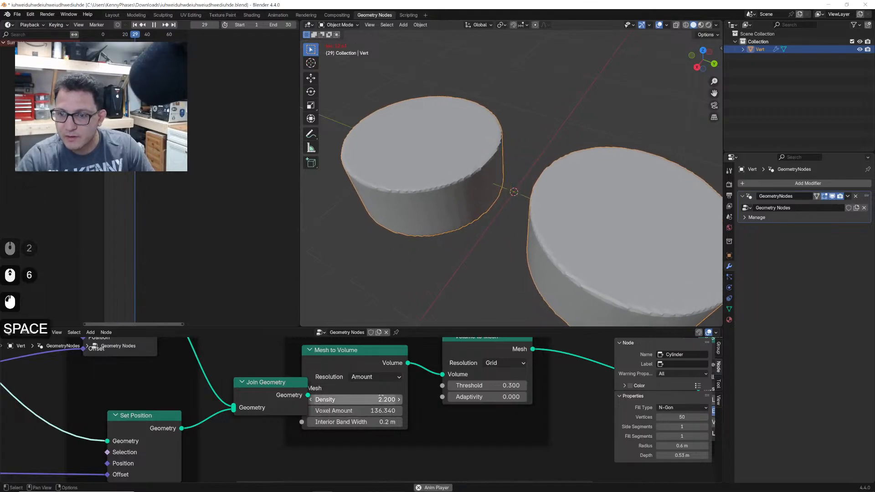
key(space)
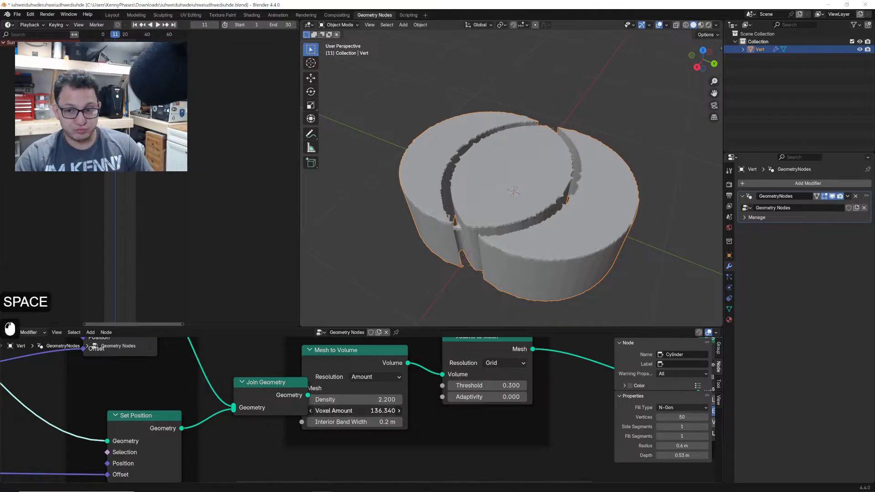
- Lower the Mesh to Volume voxel amount to 66.740 and preview the animation
drag(383, 411, 342, 411)
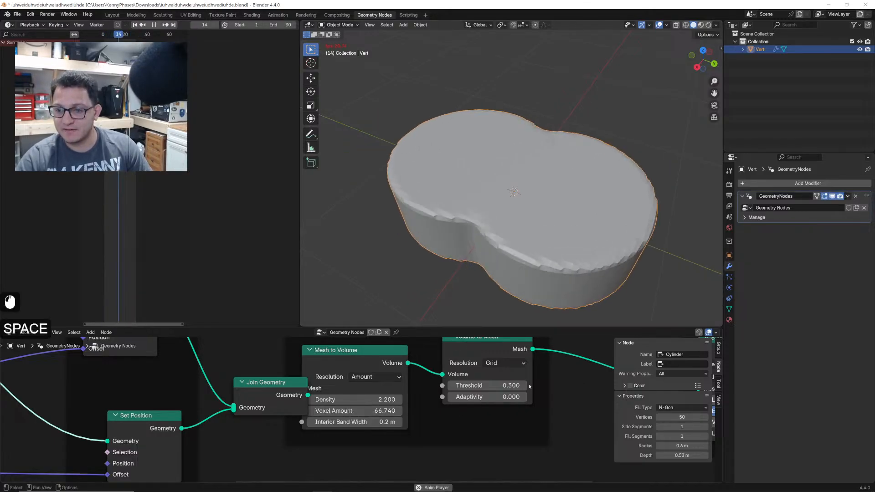
key(space)
- Insert a Set Shade Smooth node between the final Subdivision Surface and Group Output and preview the animation
middle_drag(546, 393, 342, 389)
middle_drag(424, 395, 290, 405)
click(435, 408)
scroll(349, 405, down, 1)
key(shift+a)
text(shad)
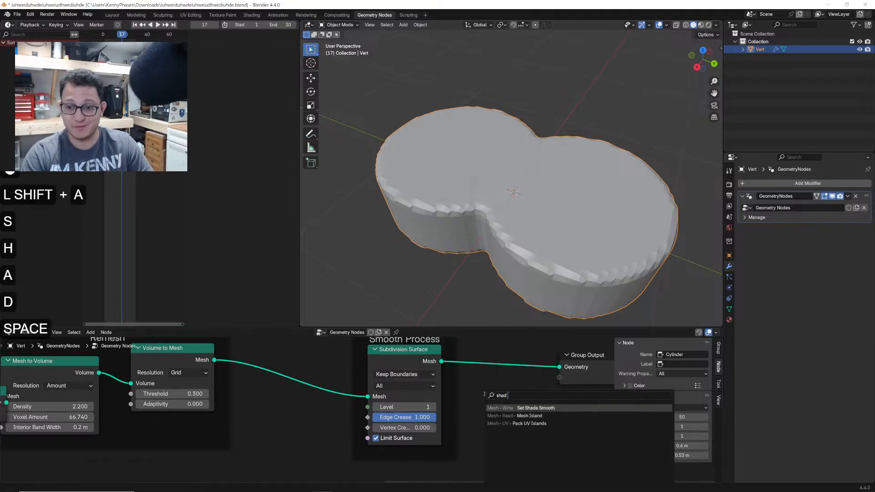
key(Return)
click(468, 416)
key(space)
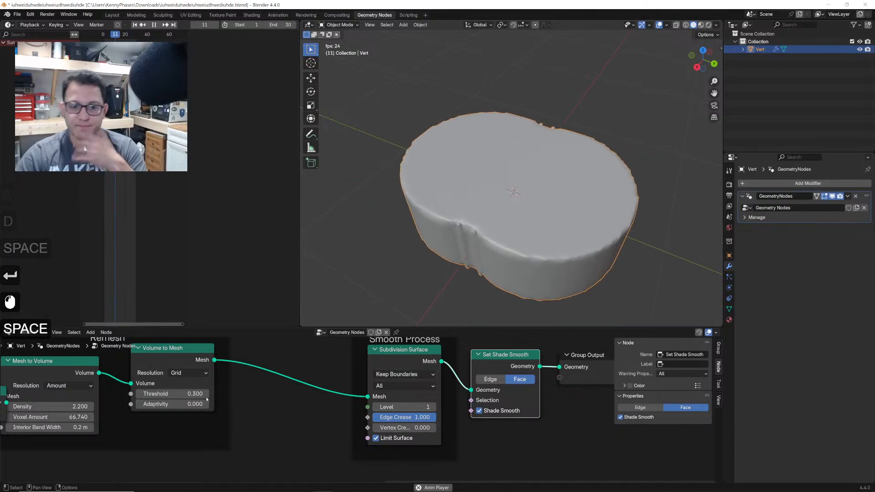
key(space)
- Try a threshold of 1.000 on the Volume to Mesh node and undo it
drag(200, 394, 232, 394)
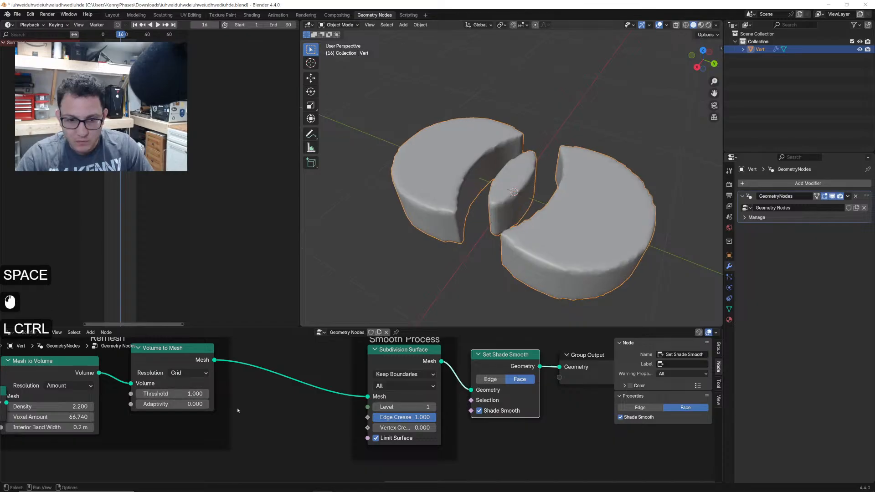
key(ctrl+z)
- Switch the Volume to Mesh node's resolution to Amount and save the file
middle_drag(299, 415, 391, 430)
scroll(319, 403, up, 1)
click(288, 395)
click(281, 391)
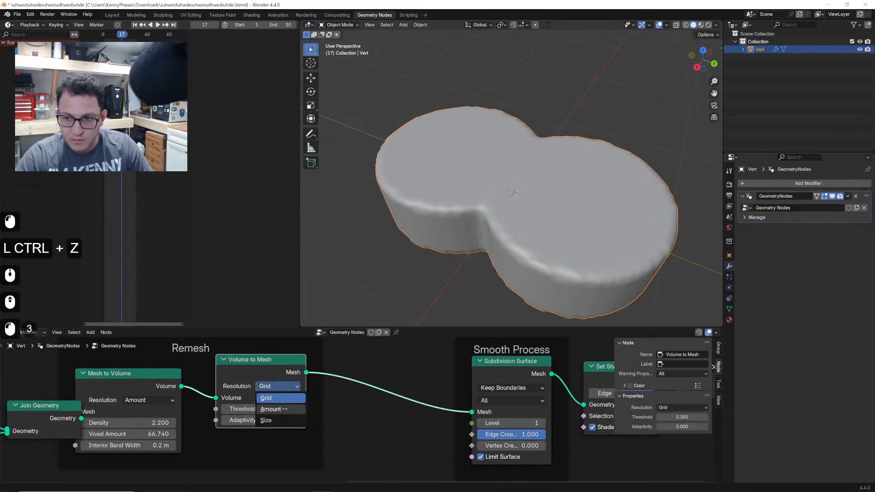
click(273, 409)
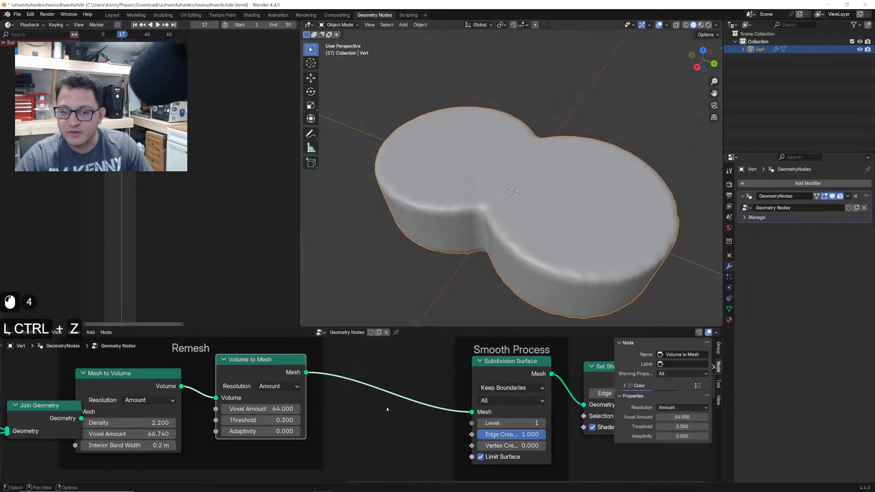
key(ctrl+s)
- Try a threshold of 2.500 and a different voxel amount on Volume to Mesh, undoing both changes
middle_drag(305, 386, 389, 385)
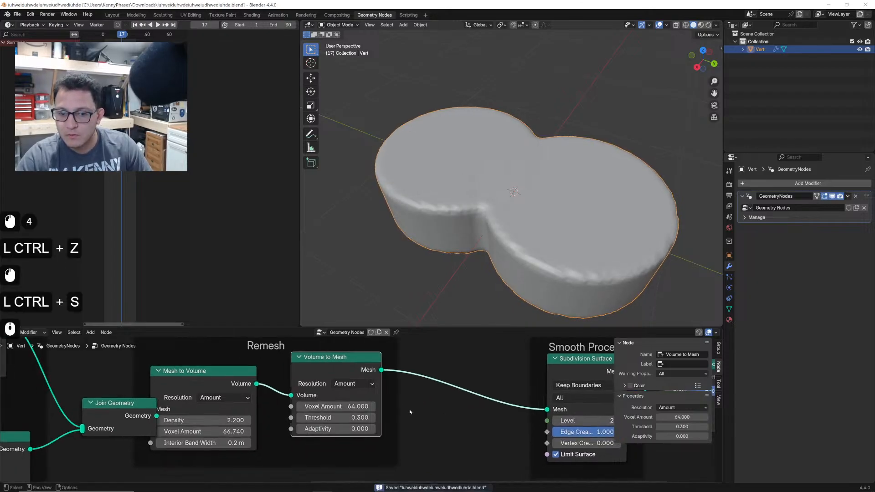
scroll(390, 386, up, 3)
drag(321, 424, 351, 424)
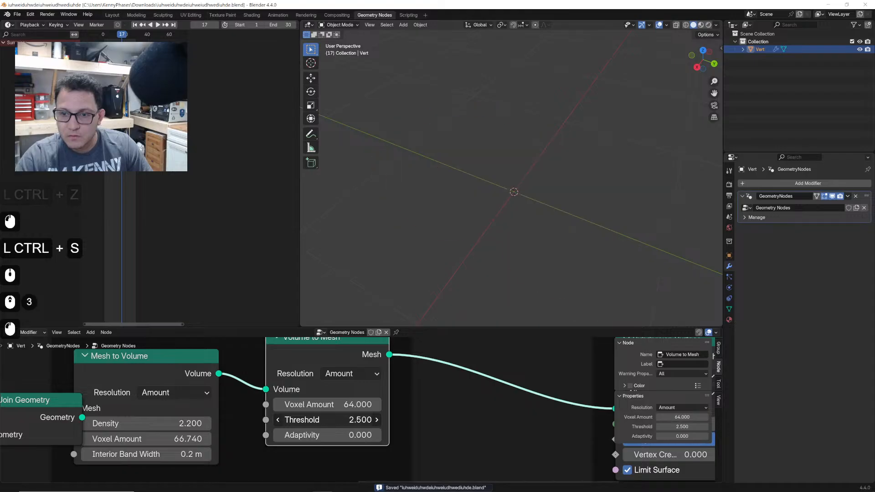
key(ctrl+z)
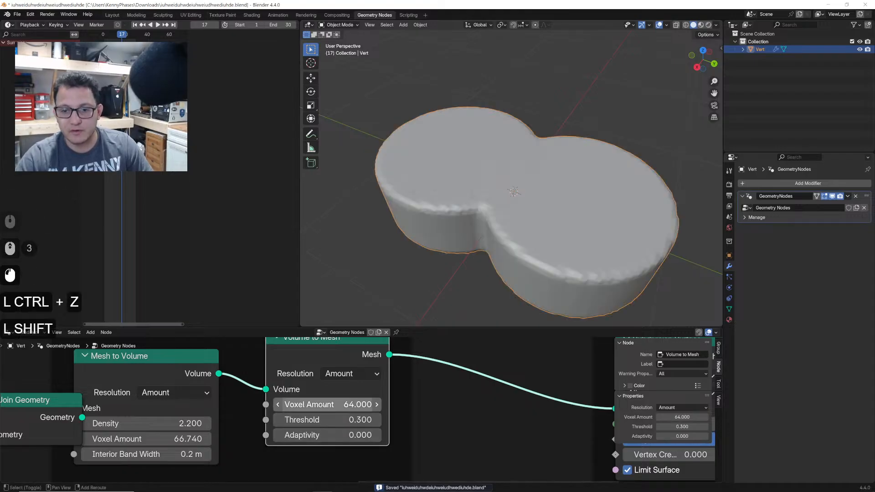
mouse_move(326, 404)
shift+mouse_down()
mouse_move(280, 404)
mouse_move(327, 405)
shift+mouse_up()
key(ctrl+z)
- Set the Mesh to Volume density to 1.910 and voxel amount to 36.010, move Join Geometry clear of it, and save
shift+middle_drag(327, 419, 469, 409)
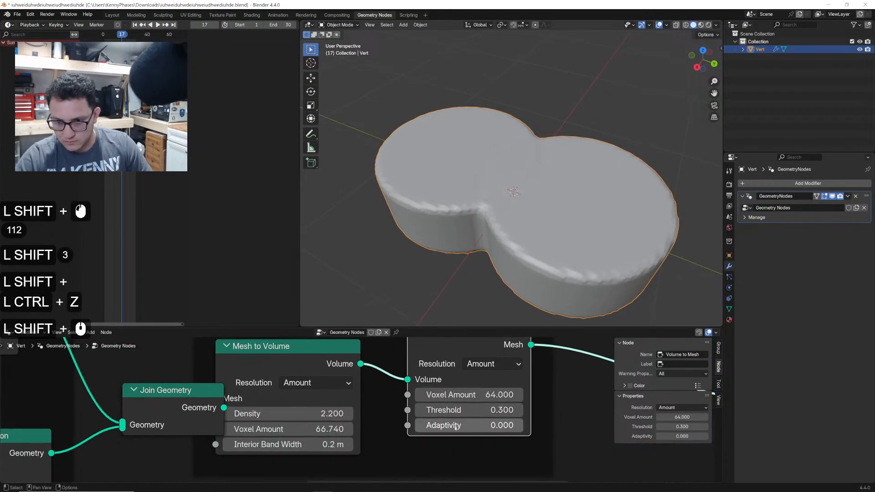
drag(456, 427, 415, 426)
middle_drag(385, 416, 425, 414)
drag(238, 423, 199, 424)
mouse_move(310, 414)
mouse_down()
mouse_move(411, 414)
mouse_move(268, 413)
mouse_move(307, 412)
mouse_up()
middle_drag(307, 411, 307, 400)
shift+drag(307, 415, 295, 416)
key(ctrl+s)
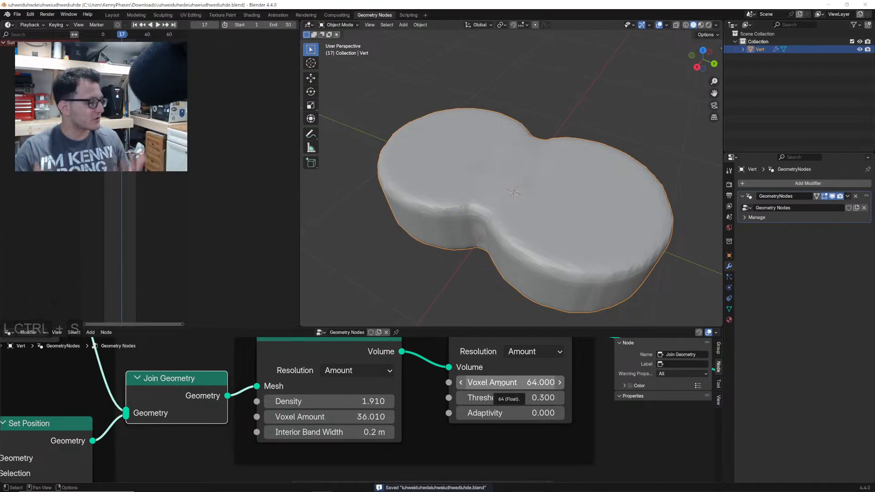
- Add a Smooth Corrective modifier with Repeat 200 and Only Smooth enabled, and preview the animation
key(shift+a)
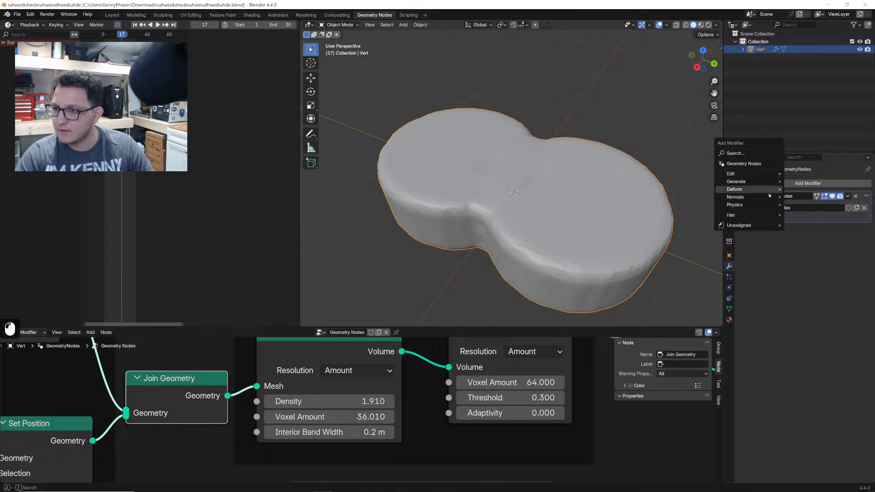
text(smooth)
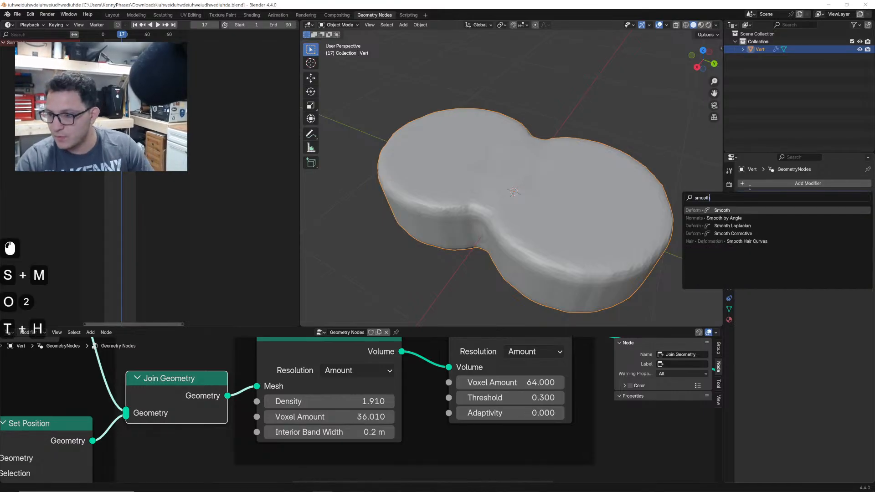
click(750, 234)
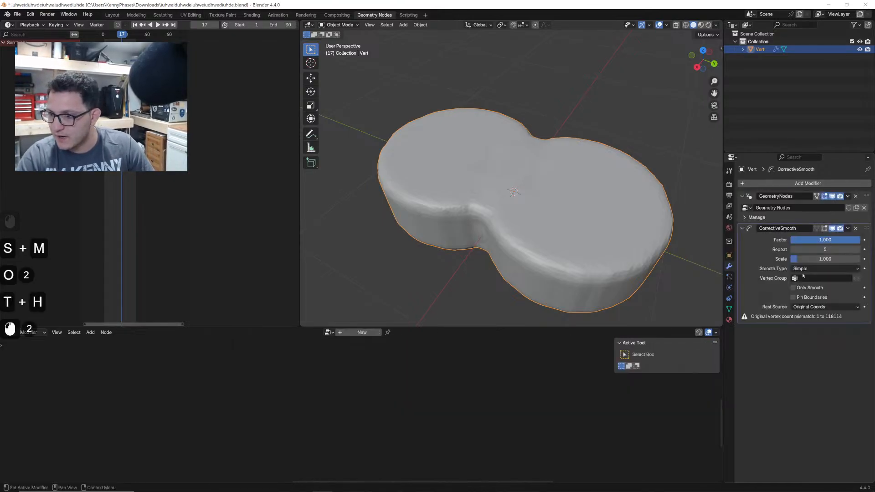
click(825, 250)
text(200)
key(Return)
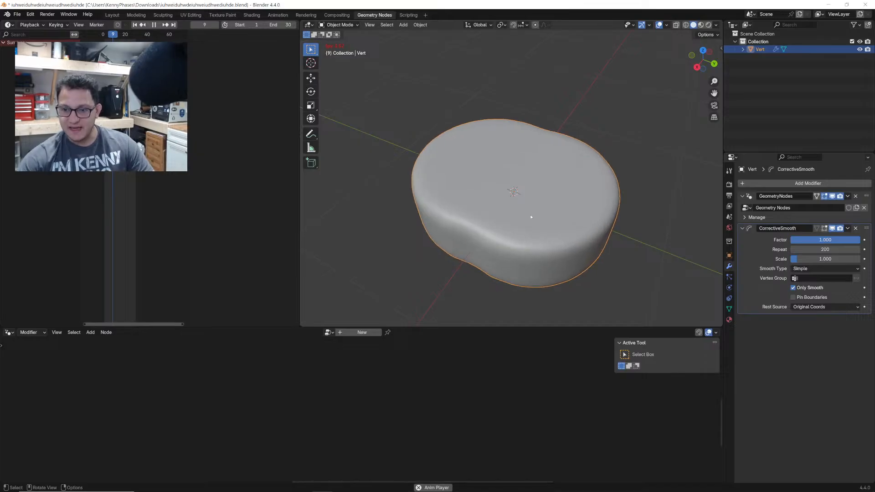
key(space)
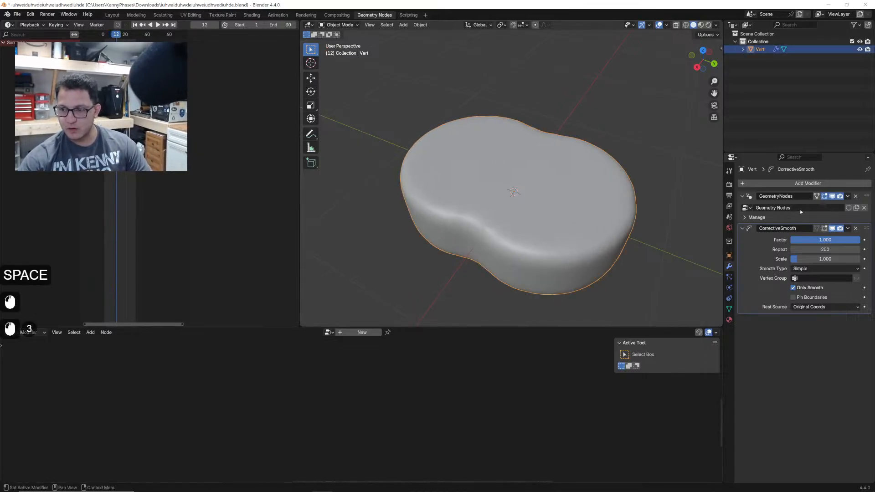
- Set the Cylinder node's vertices to 20 in the geometry nodes setup and save the file
click(860, 198)
scroll(340, 394, down, 4)
middle_drag(194, 429, 345, 394)
middle_drag(161, 382, 442, 455)
middle_drag(271, 403, 351, 430)
scroll(351, 427, up, 2)
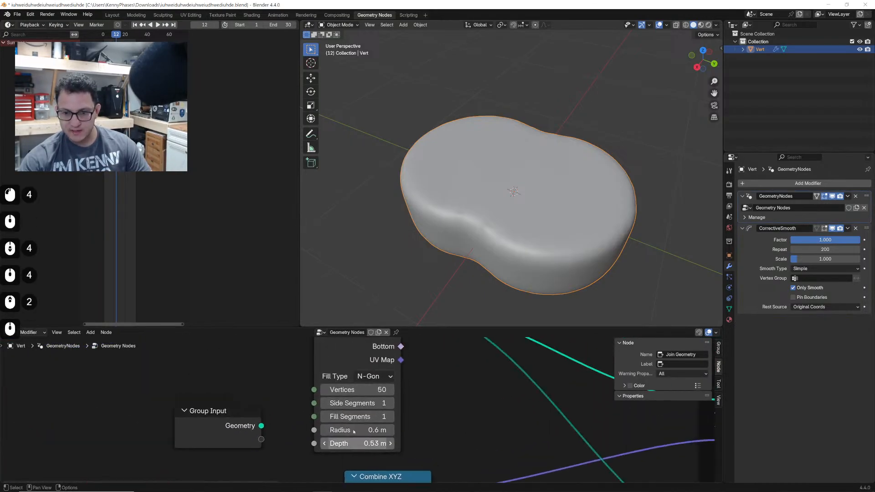
mouse_move(360, 390)
mouse_down()
mouse_move(329, 390)
mouse_move(361, 389)
mouse_up()
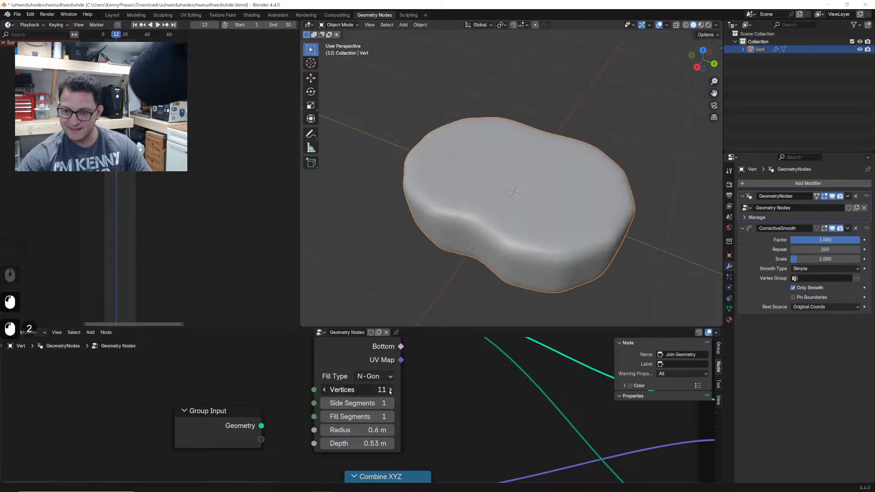
text(20)
key(Return)
key(ctrl+s)
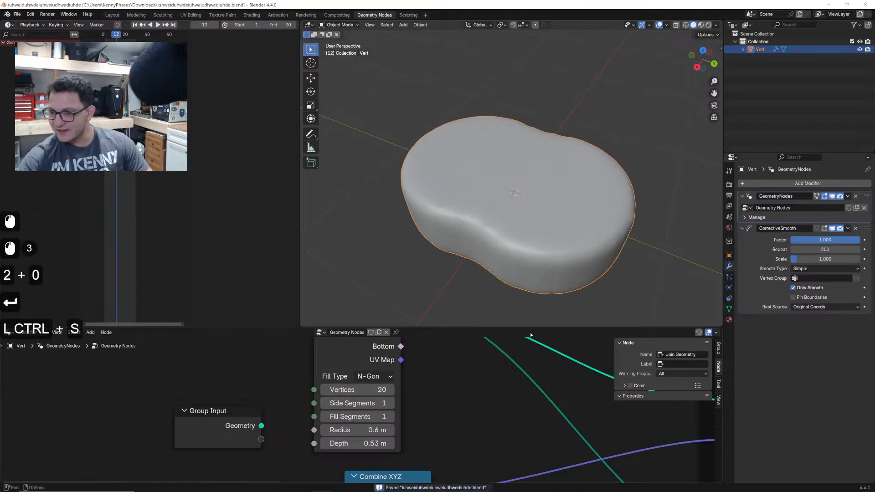
- Set the Corrective Smooth modifier's repeat count to 100
click(837, 250)
text(100)
key(Return)
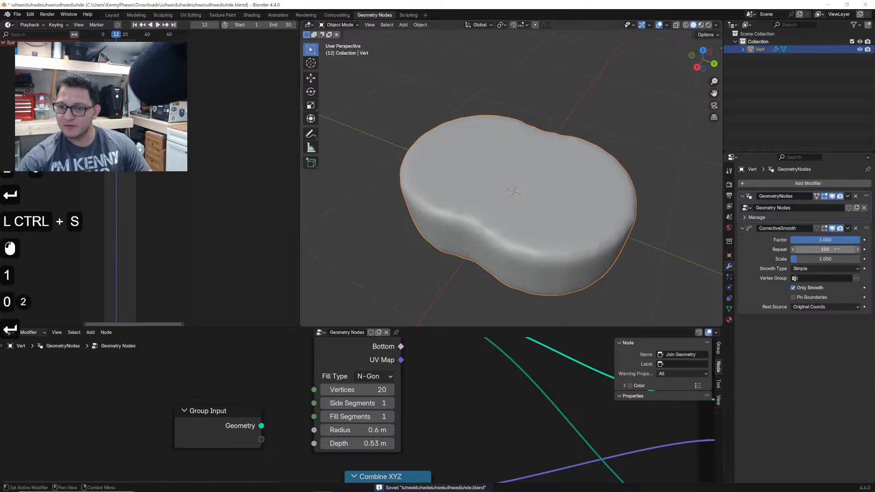
- Reduce the Cylinder's depth to 0.24 m and play the animation to check the thinner shape
middle_drag(382, 432, 389, 420)
shift+drag(369, 432, 352, 432)
key(space)
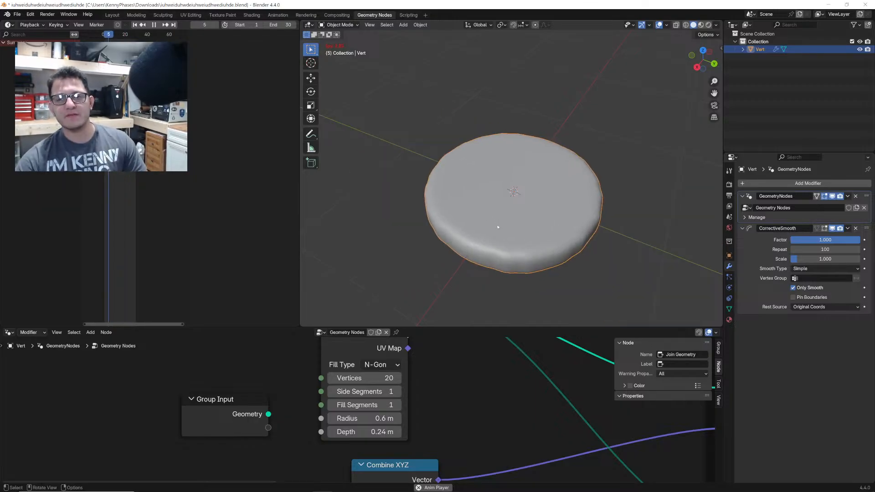
scroll(499, 227, down, 2)
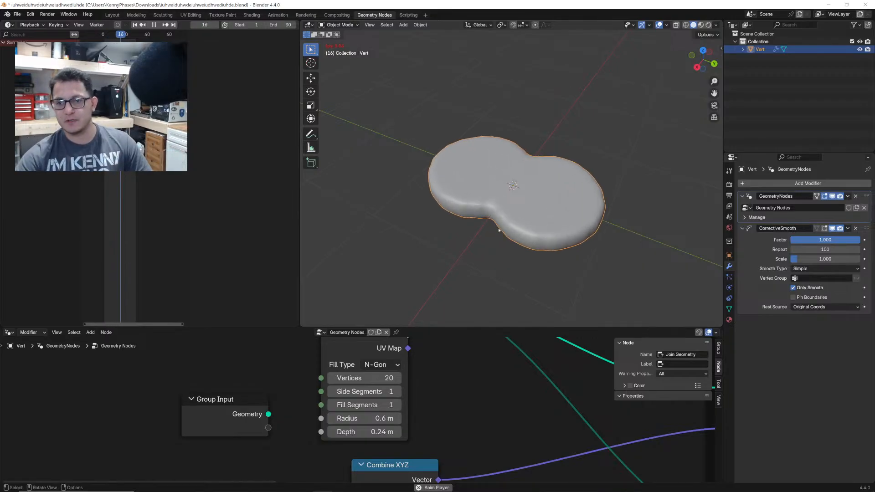
key(space)
- Set the Corrective Smooth repeat count to 200, save the file, and preview the smoothed shapes in motion
mouse_move(503, 230)
middle_down()
mouse_move(476, 235)
mouse_move(523, 232)
mouse_move(540, 218)
mouse_move(509, 214)
middle_up()
scroll(524, 232, up, 2)
middle_drag(509, 219, 498, 200)
click(806, 250)
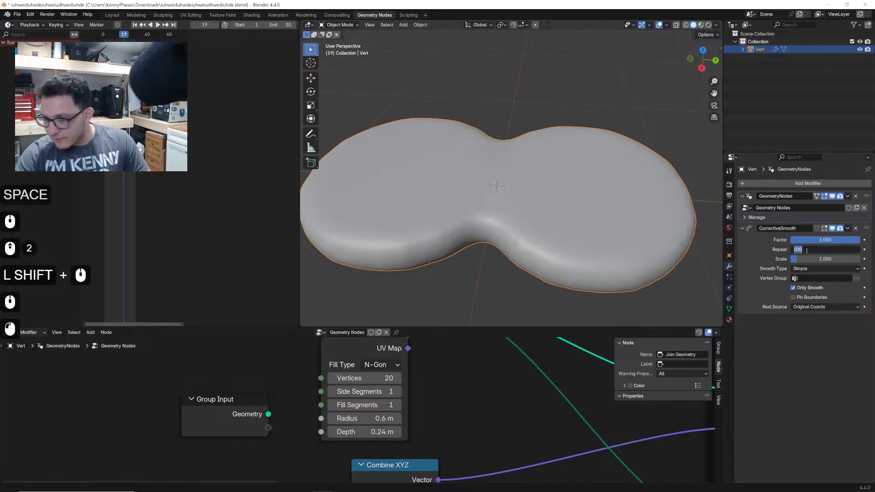
text(200)
key(Return)
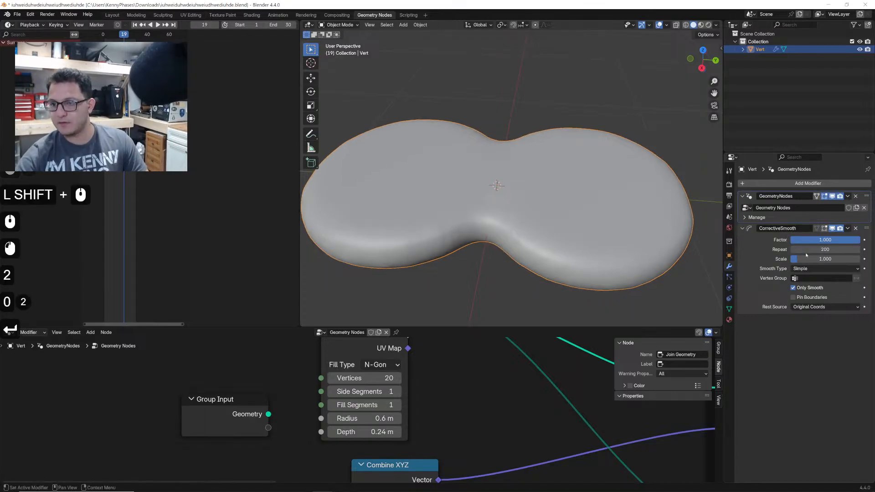
key(ctrl+s)
middle_drag(543, 219, 520, 209)
key(space)
key(space)
scroll(536, 175, up, 2)
- Set the Subdivision Surface level in the Smooth Process frame to 1 and play the animation
scroll(482, 403, down, 7)
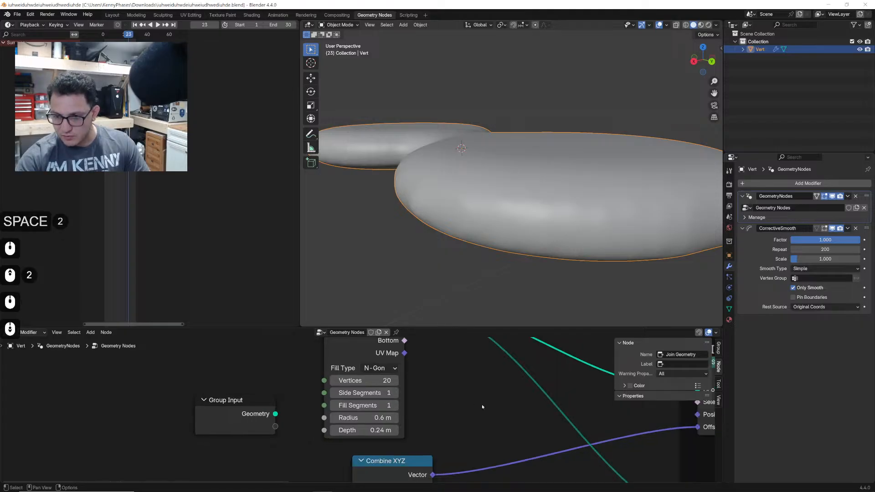
middle_drag(593, 406, 296, 399)
scroll(478, 410, up, 4)
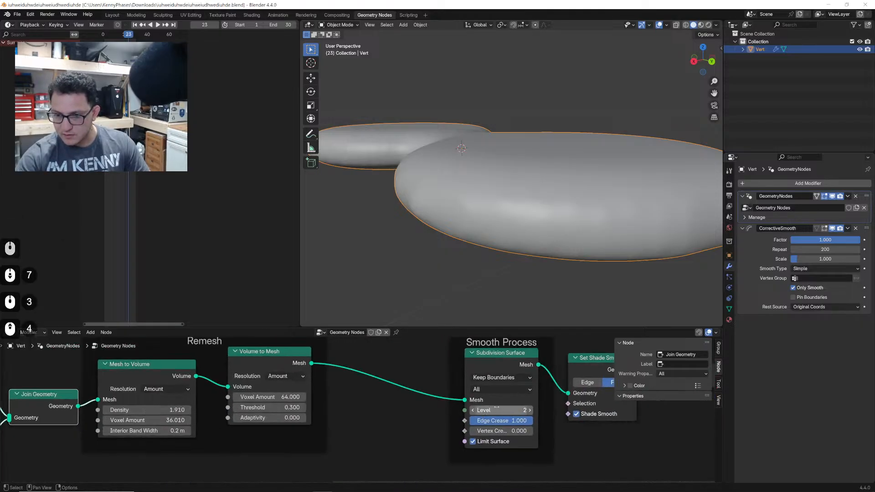
click(423, 415)
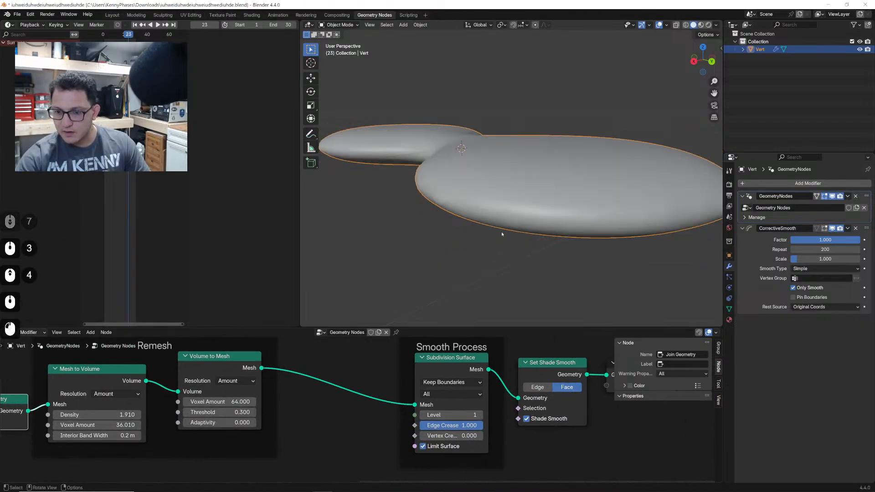
key(space)
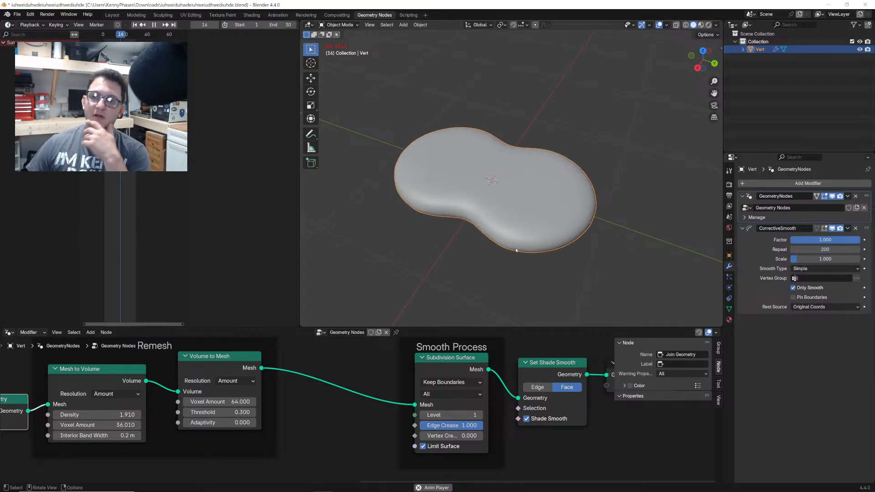
key(space)
- Examine the merging mesh's topology in wireframe shading during playback, with the 3D viewport widened
key(z)
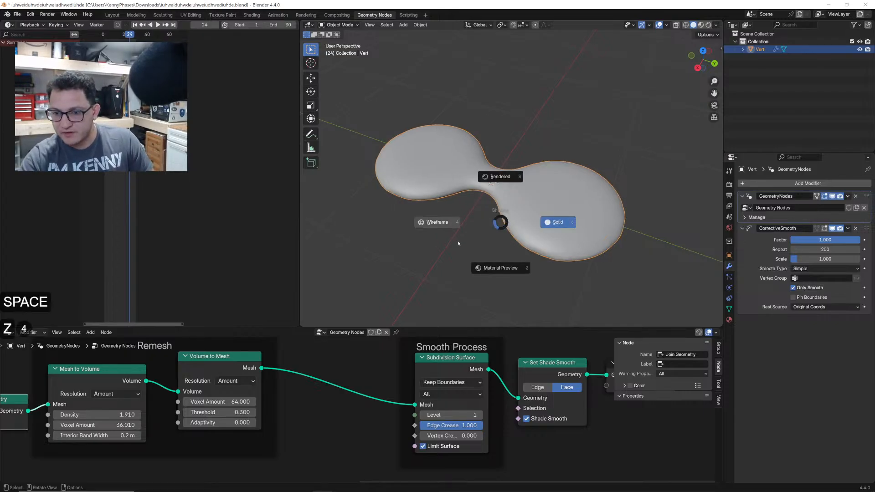
scroll(457, 242, up, 3)
middle_drag(457, 242, 482, 193)
scroll(482, 192, down, 1)
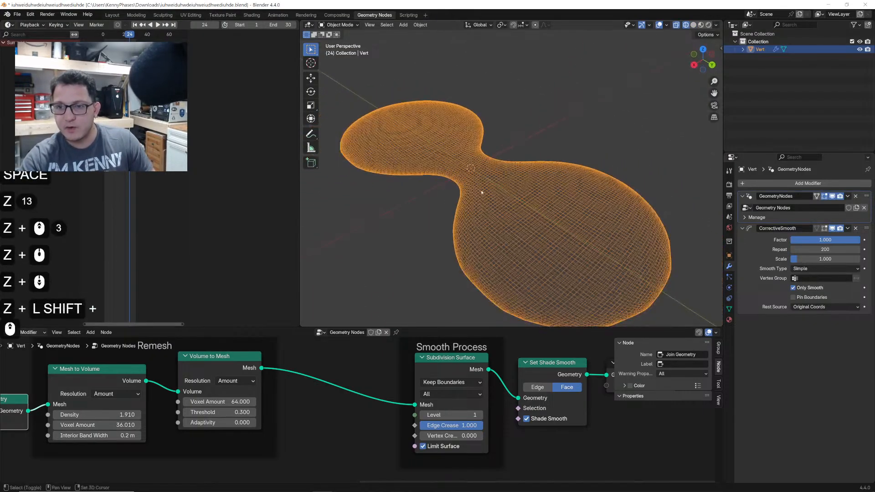
drag(299, 186, 238, 187)
mouse_move(512, 203)
shift+middle_down()
mouse_move(467, 147)
mouse_move(509, 169)
mouse_move(486, 190)
mouse_move(501, 202)
shift+middle_up()
scroll(466, 146, up, 2)
scroll(508, 169, down, 1)
key(space)
scroll(461, 172, down, 3)
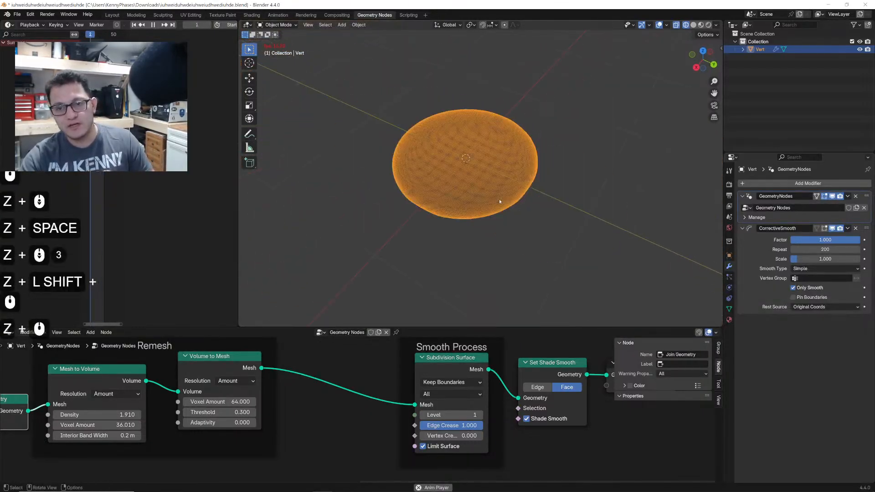
- Switch the viewport to rendered shading, stop the animation, and save the file
key(z)
key(space)
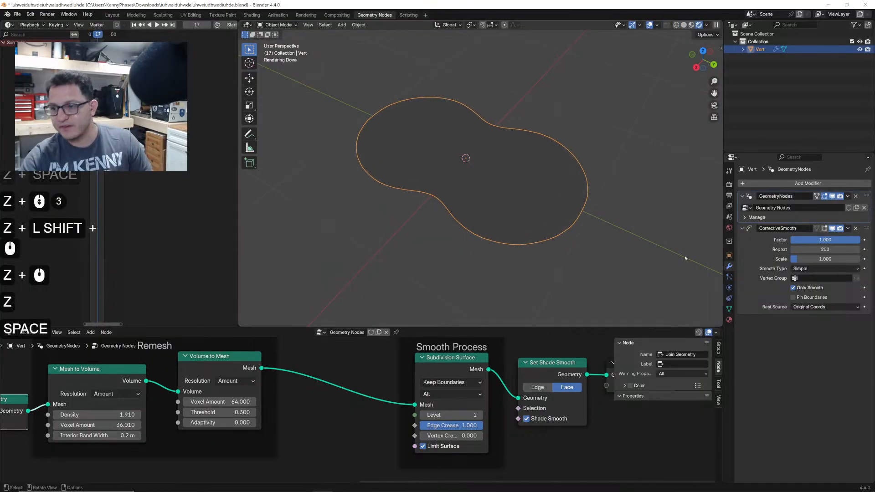
key(ctrl+s)
- Use an Environment Texture for the world background color and load large_corridor_4k.hdr from the HDRIs folder
click(730, 228)
click(794, 232)
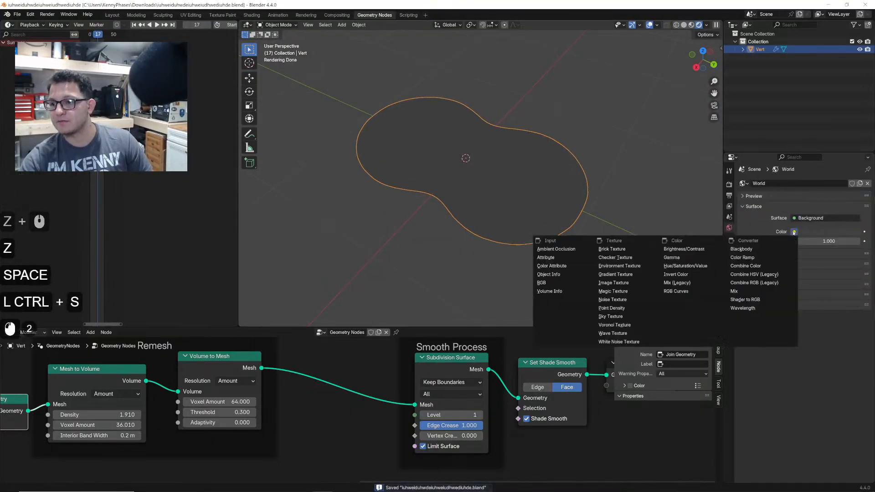
click(609, 266)
click(839, 241)
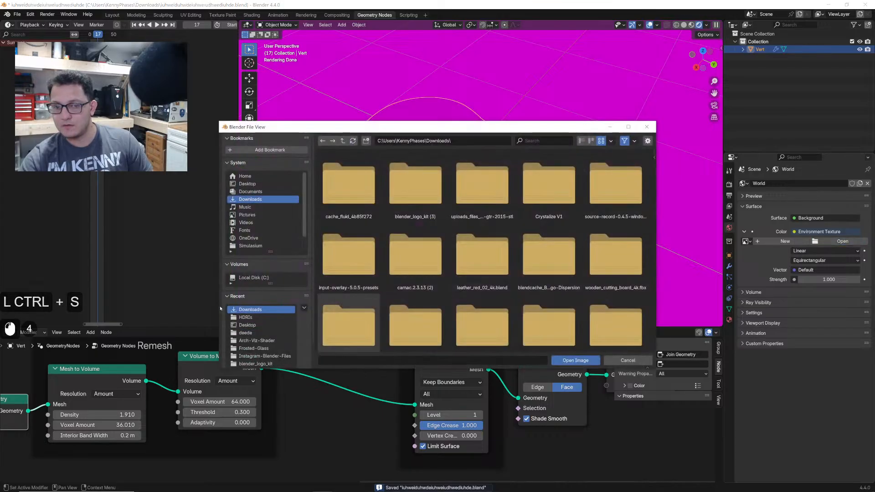
click(245, 318)
double_click(415, 186)
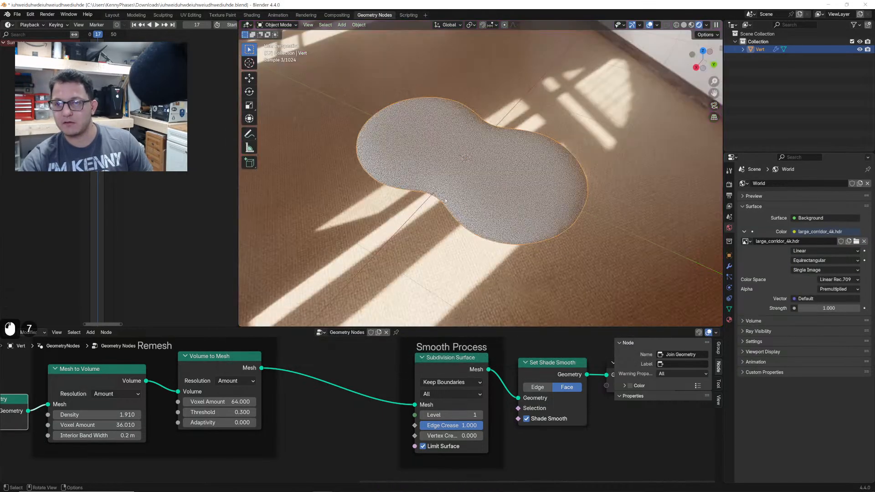
- Add a plane, scale it to about 1.8, and lower it along Z to about -0.22 m, beneath the merging mesh
key(shift+a)
text(plane)
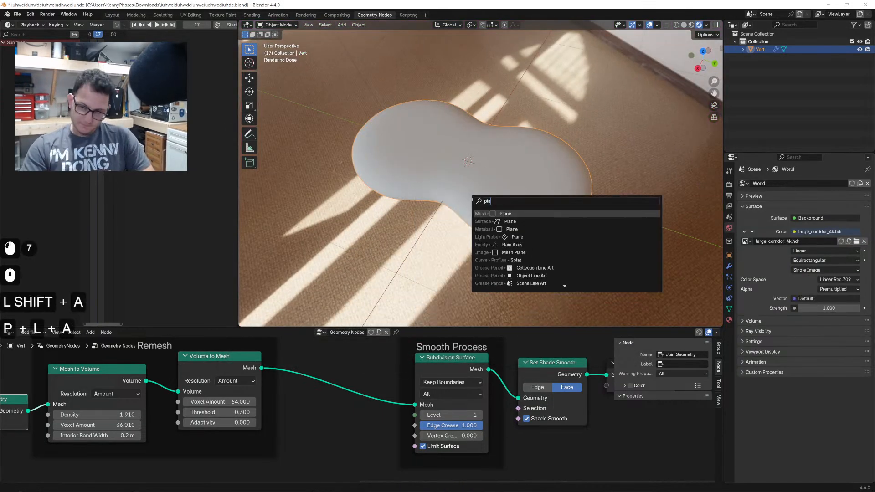
key(Return)
key(s)
click(593, 177)
key(g)
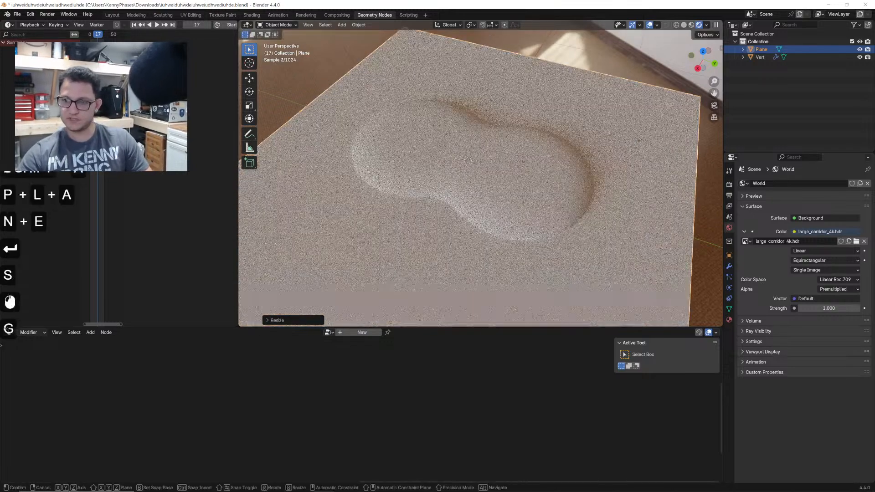
key(z)
click(640, 160)
key(s)
click(640, 159)
- Give the merging mesh a new material with a Glass BSDF surface and a roughness of 0.128
click(469, 161)
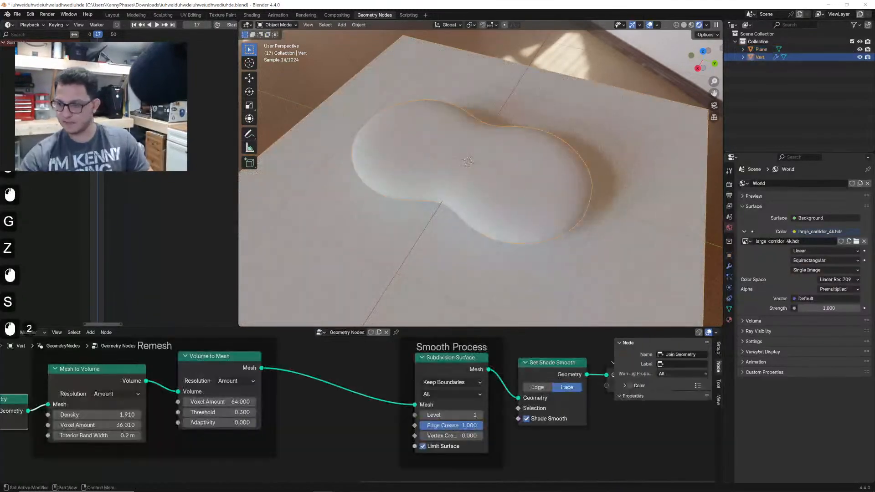
click(730, 319)
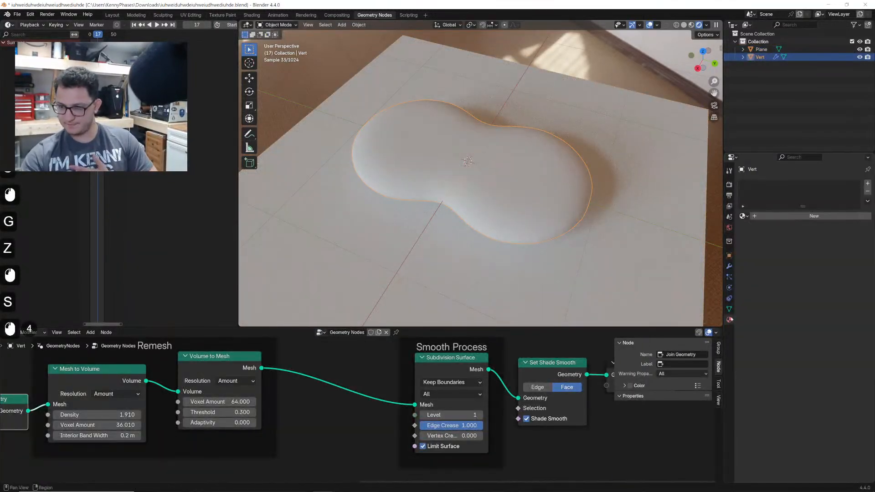
click(778, 216)
click(816, 251)
click(773, 301)
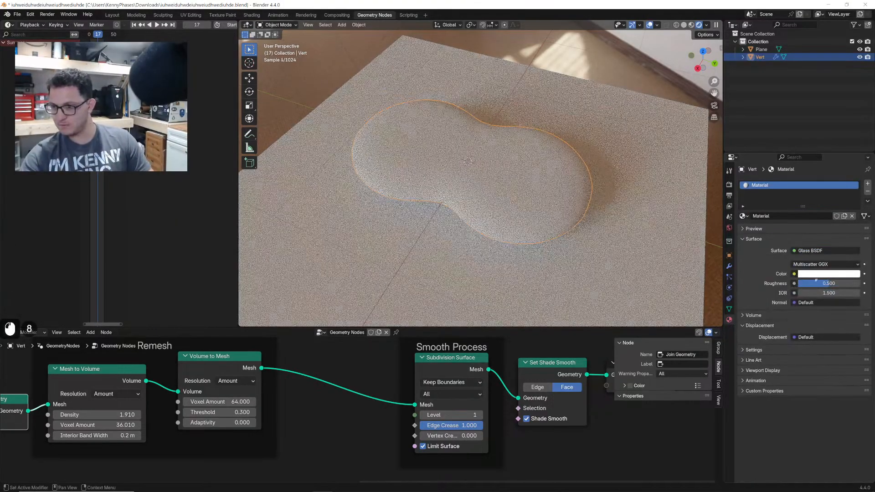
- Add a Set Material node after Set Shade Smooth and assign the glass material to it
scroll(552, 396, down, 2)
scroll(551, 396, up, 5)
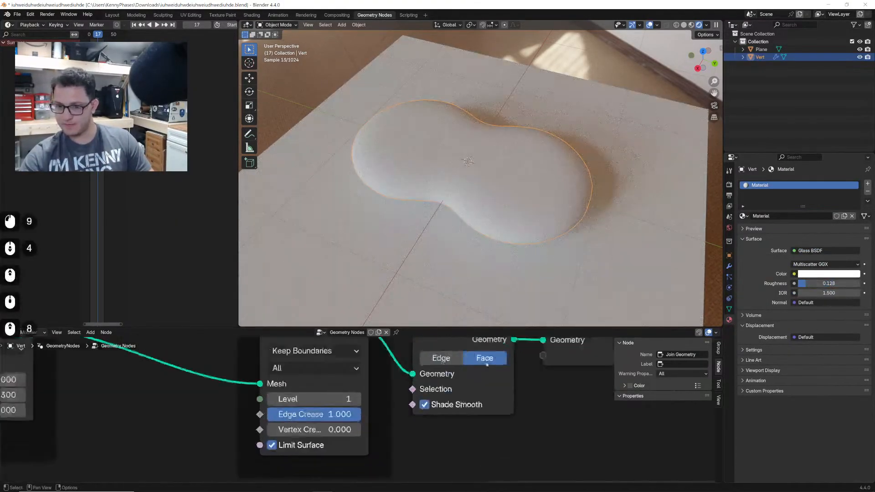
key(shift+a)
text(se)
click(559, 408)
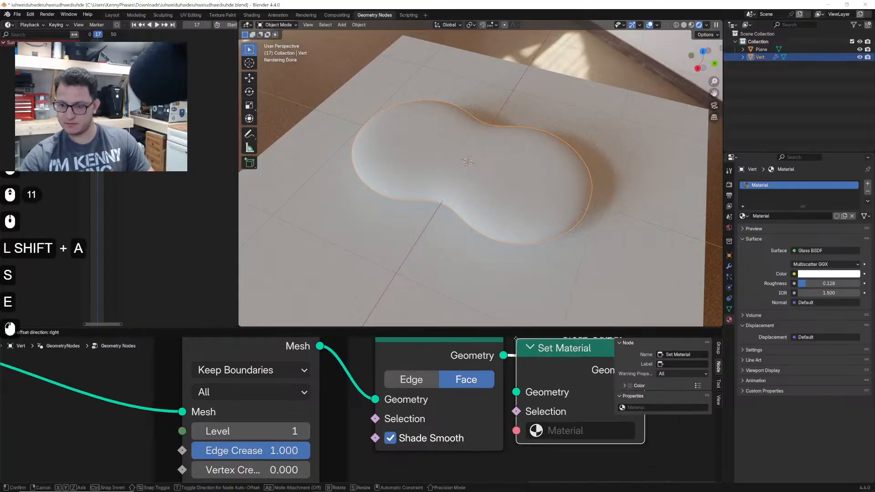
click(583, 405)
click(602, 429)
click(587, 259)
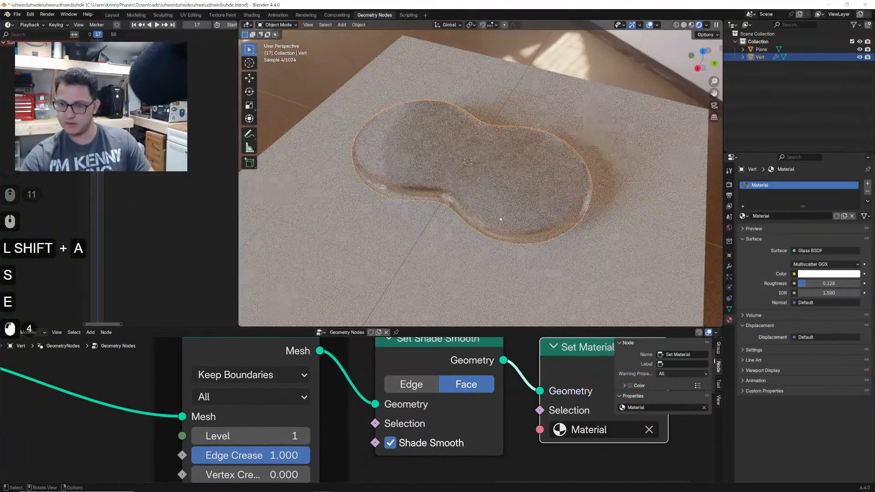
- View the glass mesh from the top and briefly play its separating animation
scroll(505, 218, up, 1)
click(703, 51)
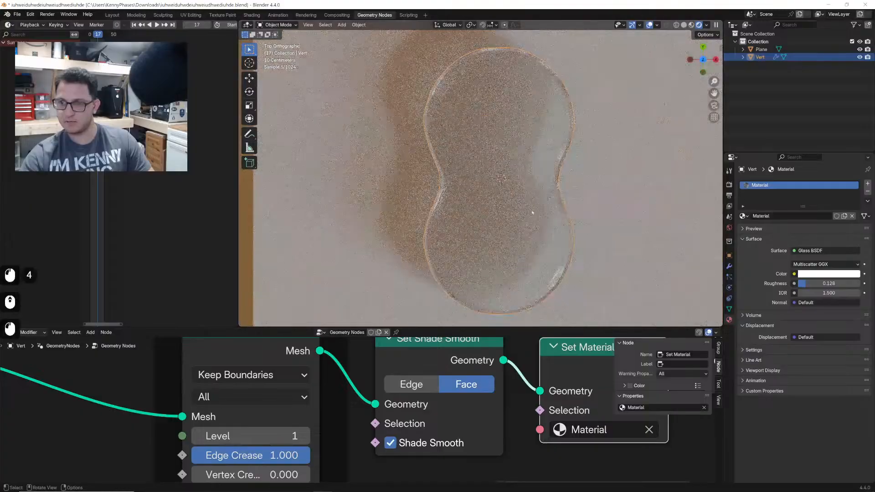
key(space)
key(space)
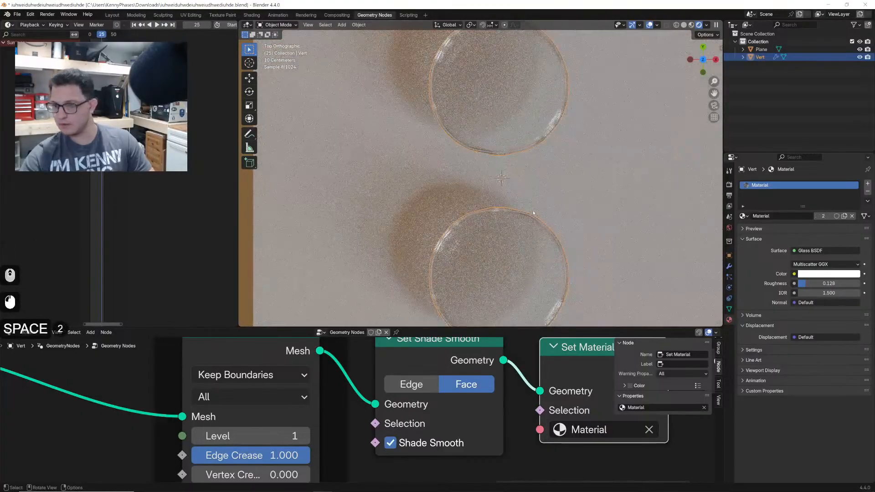
- Raise the glass material's roughness to 0.296, check it during playback, and save the file
drag(815, 287, 833, 287)
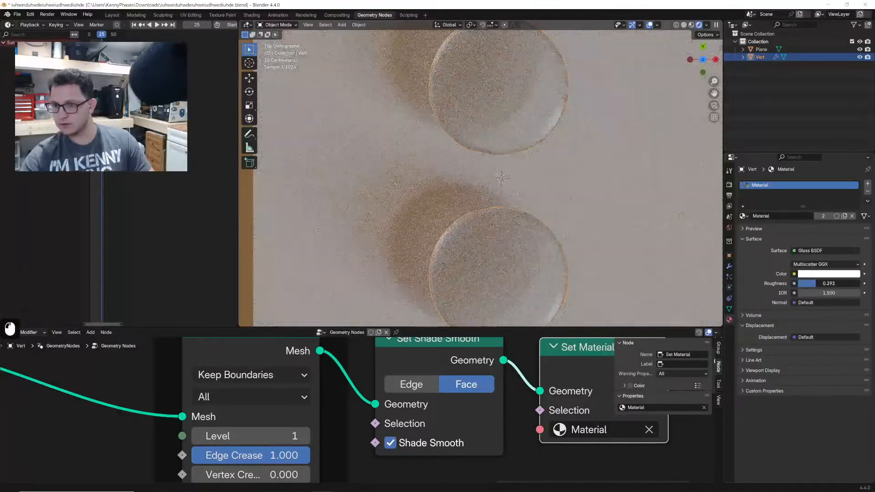
scroll(560, 206, down, 2)
key(space)
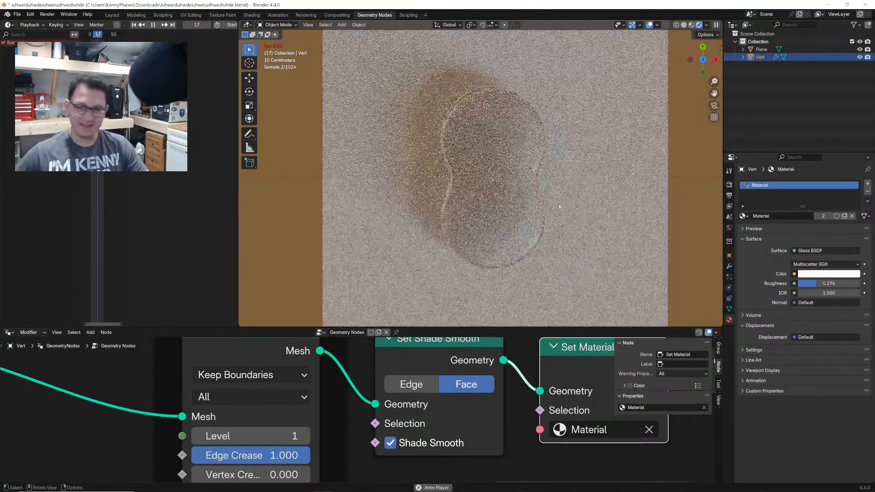
key(space)
key(ctrl+s)
- Duplicate the base plane beneath the glass mesh and look at the copy from a low angle
click(585, 183)
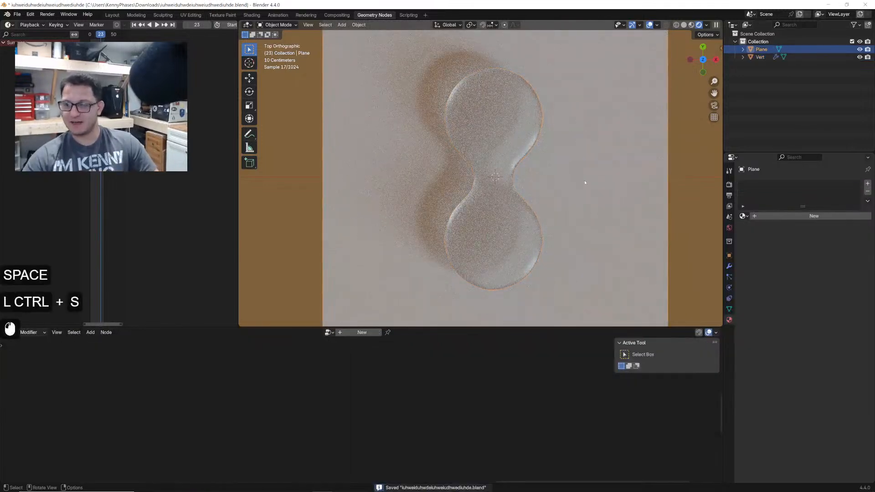
key(shift+d)
key(z)
click(593, 137)
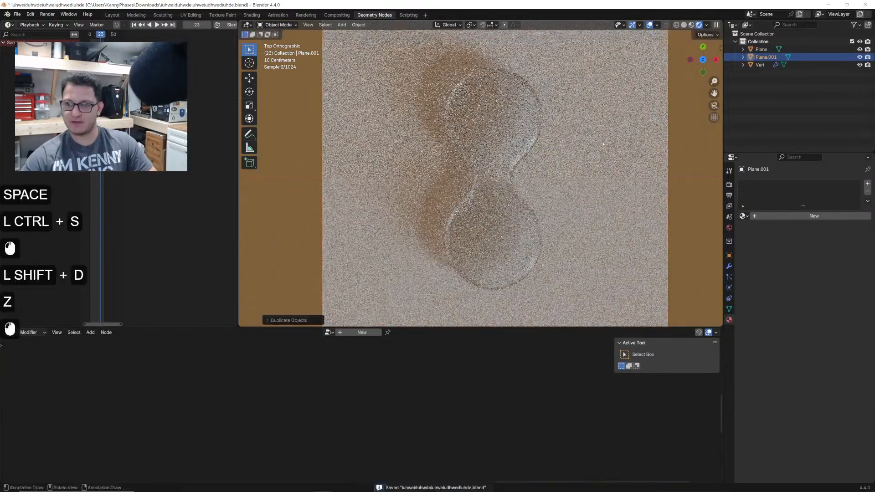
middle_drag(592, 137, 582, 96)
key(z)
key(Escape)
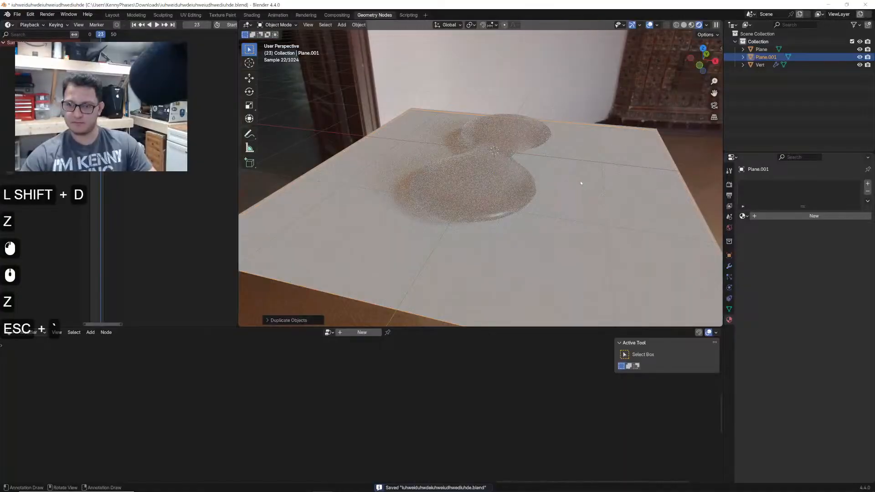
- Raise the duplicated plane along Z above the glass mesh and scale it down
key(g)
key(z)
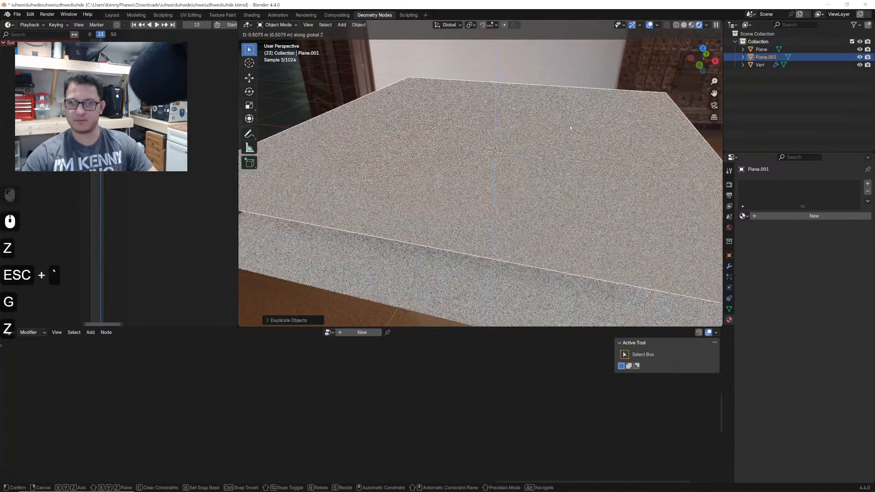
click(561, 146)
key(s)
click(551, 135)
- Give the duplicated plane a new Principled BSDF material with a bright blue base color
scroll(551, 135, up, 2)
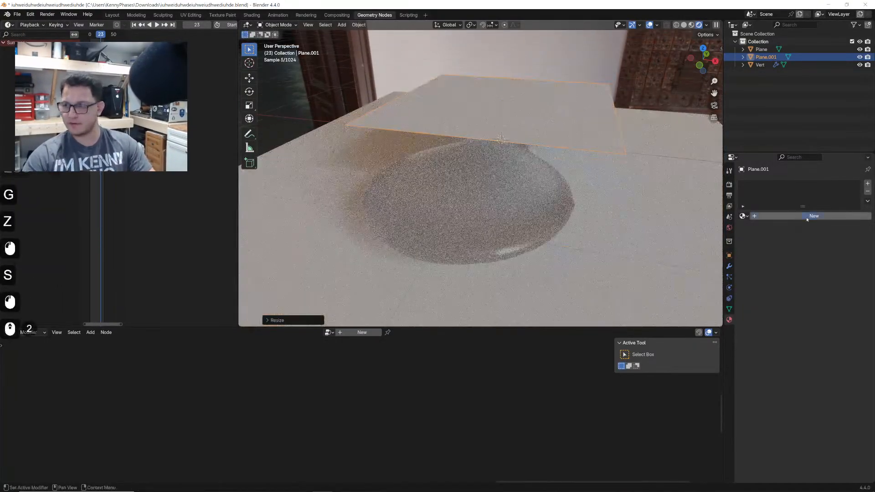
click(810, 217)
click(824, 264)
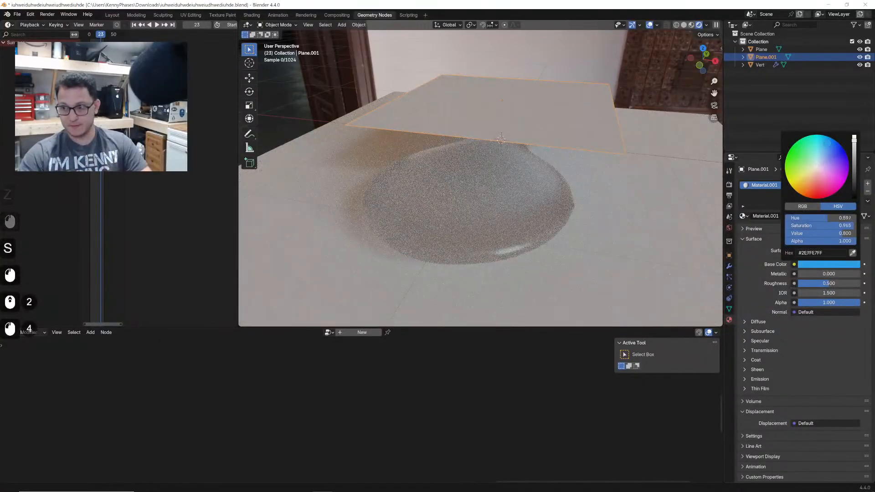
- Narrow the blue plane's geometry along the X axis in Edit Mode
middle_drag(644, 158, 589, 180)
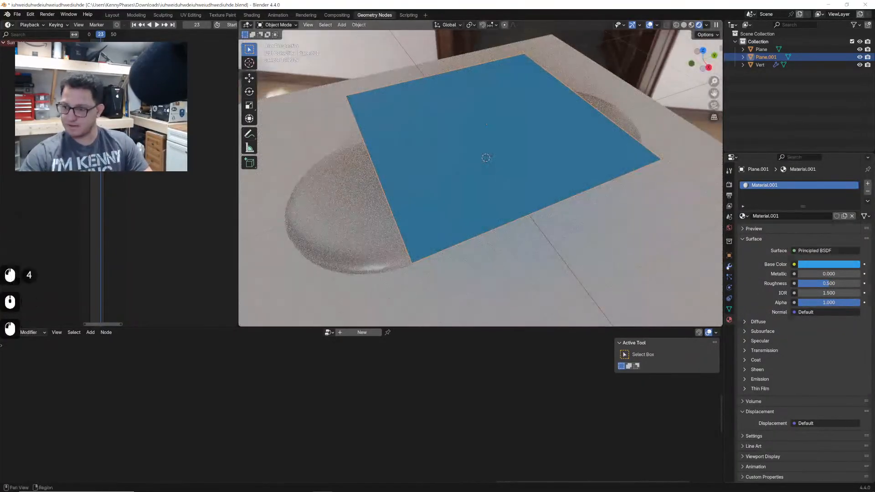
click(729, 267)
key(Tab)
key(s)
key(x)
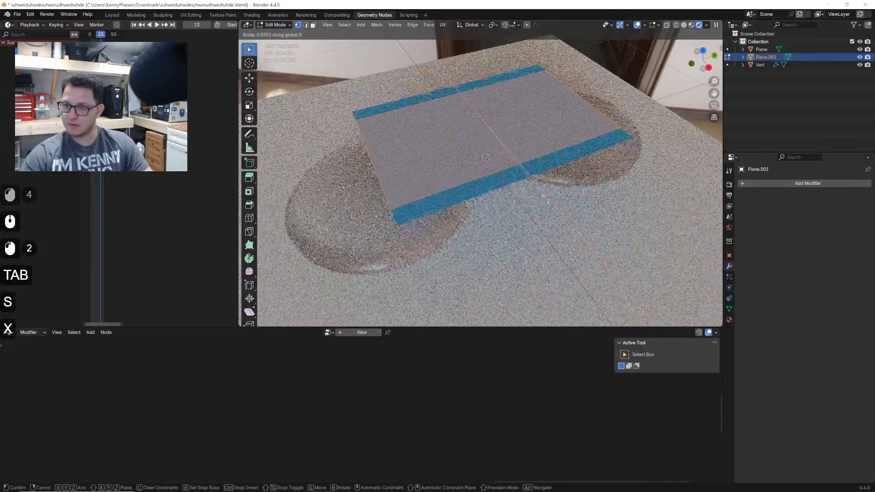
click(511, 160)
- Enlarge the blue strip so it extends past both glass cylinders in top view, and narrow it again along X
middle_drag(512, 161, 518, 196)
click(703, 51)
scroll(648, 91, down, 2)
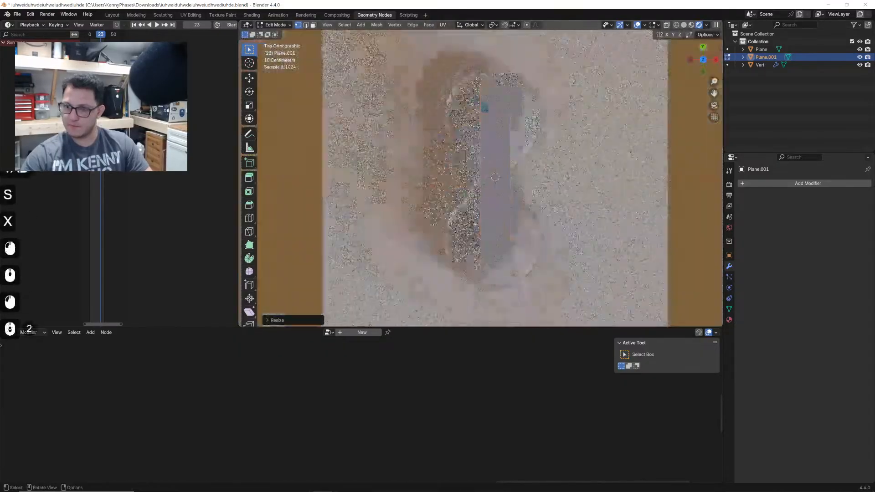
key(s)
key(s)
key(x)
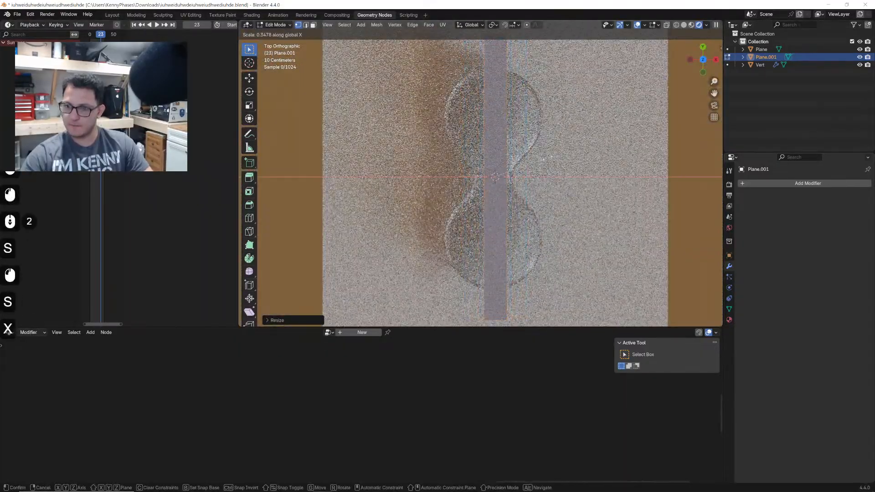
click(551, 157)
- Return to Object Mode and lower the blue strip along Z to just above the base plane, beneath the glass
middle_drag(551, 156, 479, 130)
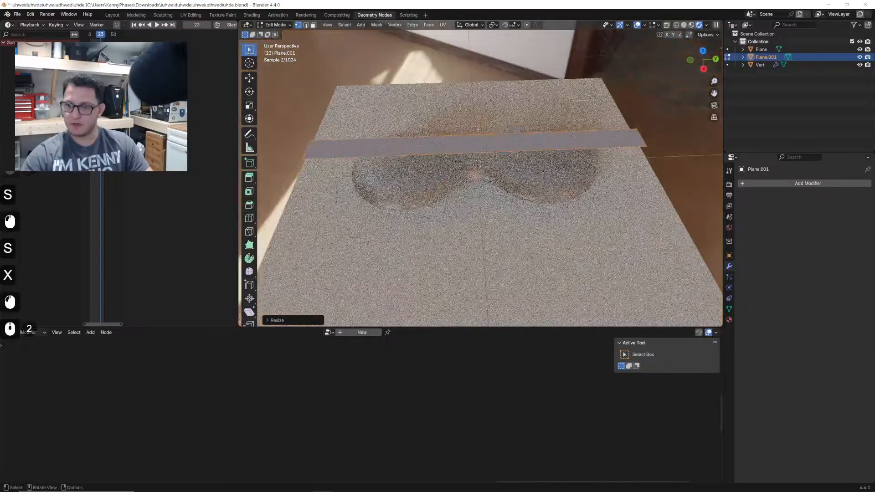
key(Tab)
key(g)
key(z)
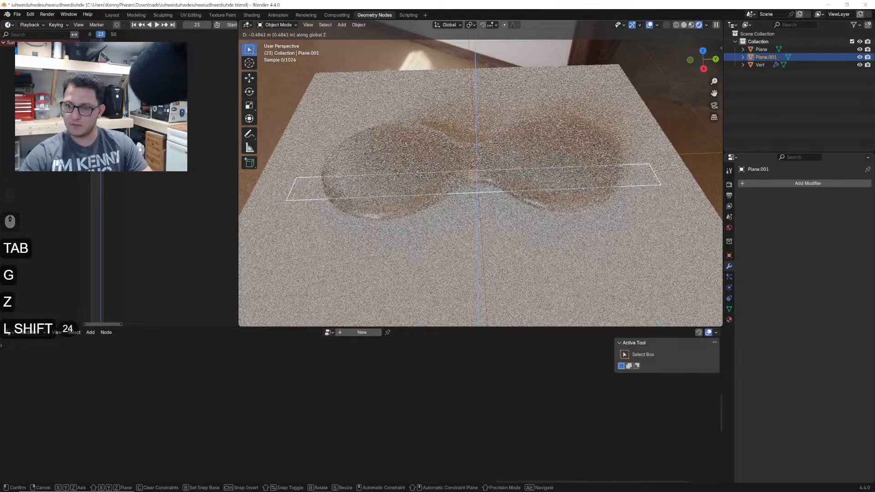
shift+click(593, 177)
- Play the animation from the top view with the blue strip under the glass, and save the file
click(702, 53)
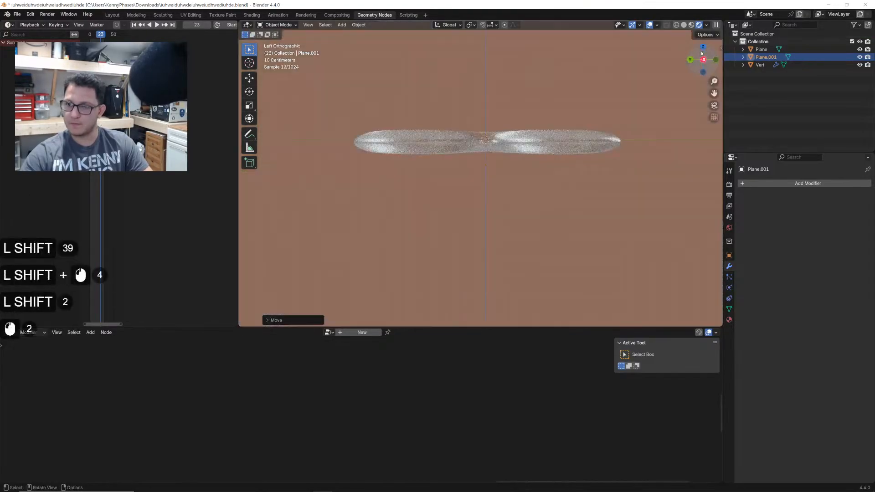
click(702, 52)
click(703, 47)
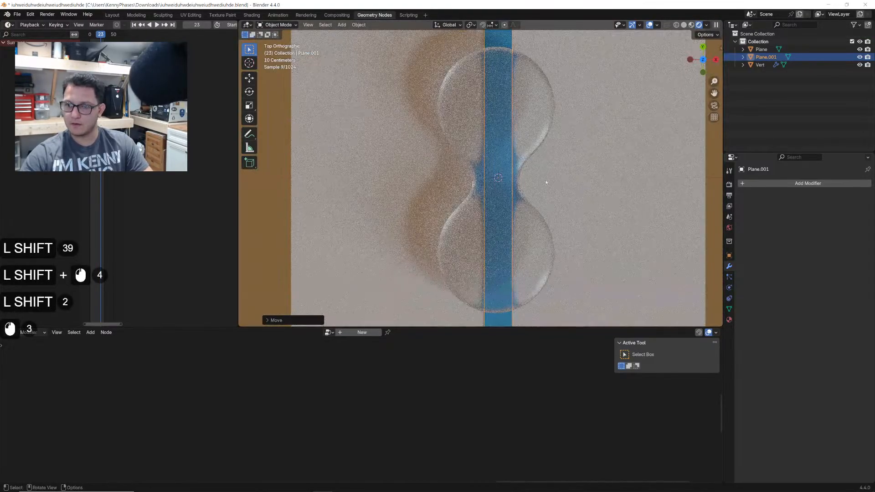
click(657, 180)
key(space)
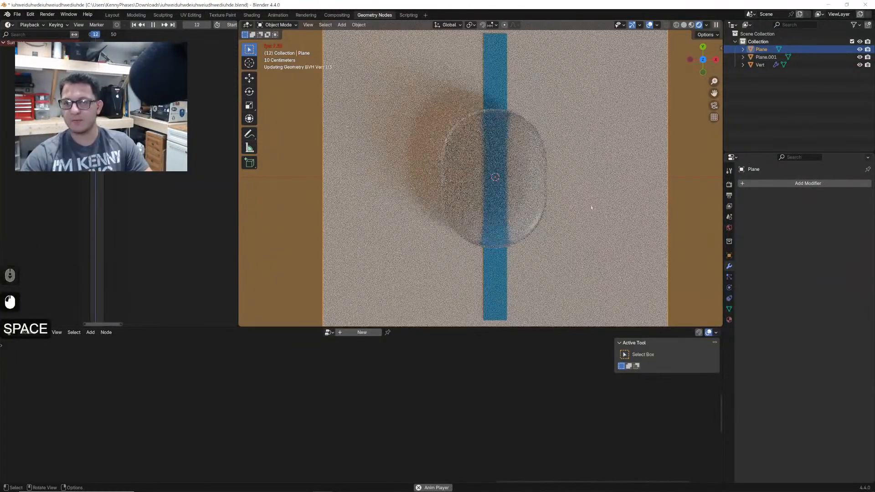
key(space)
key(ctrl+s)
- Show the scene from the top in rendered shading in the Layout workspace and play the animation briefly
click(112, 15)
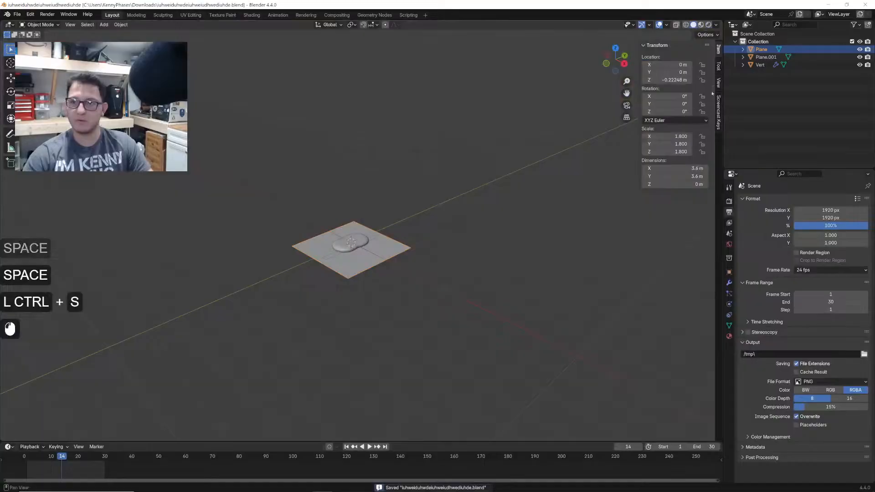
click(620, 47)
scroll(365, 255, up, 7)
shift+middle_drag(447, 255, 446, 211)
scroll(445, 211, up, 2)
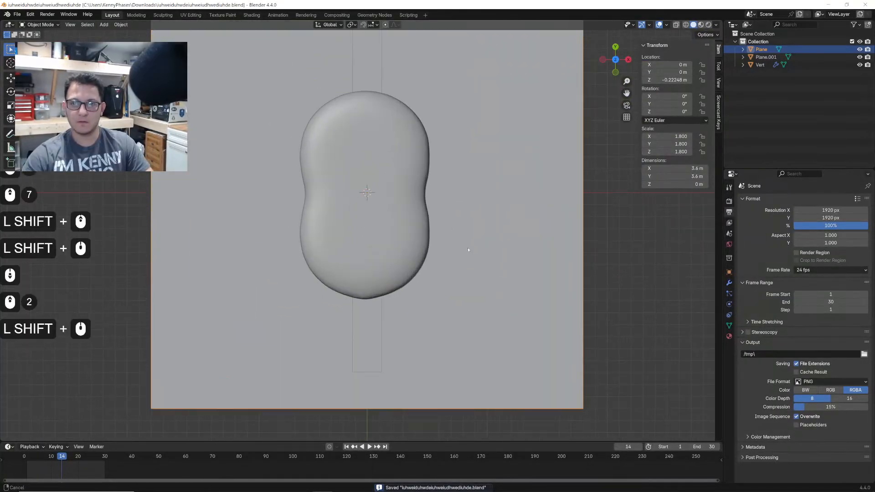
shift+middle_drag(468, 250, 527, 276)
key(z)
click(527, 230)
key(space)
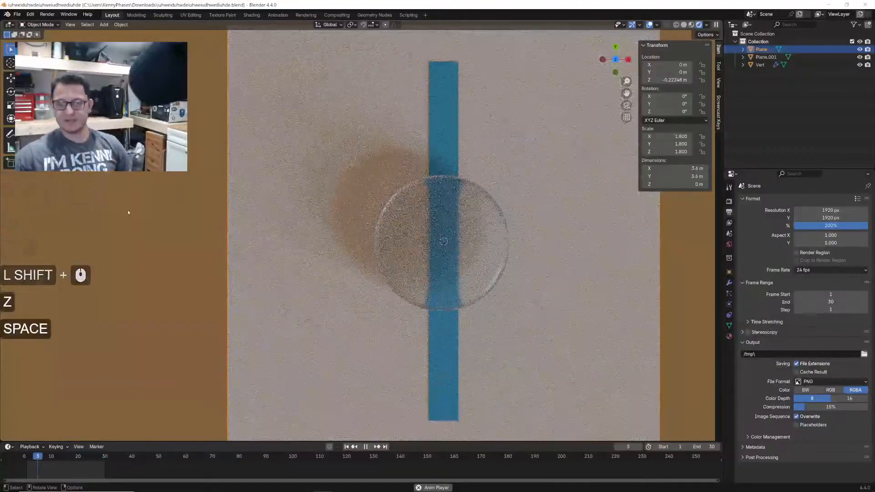
key(space)
- Set the viewport Max Samples to 200 with Denoise enabled, and check the result by playing to frame 24
click(730, 201)
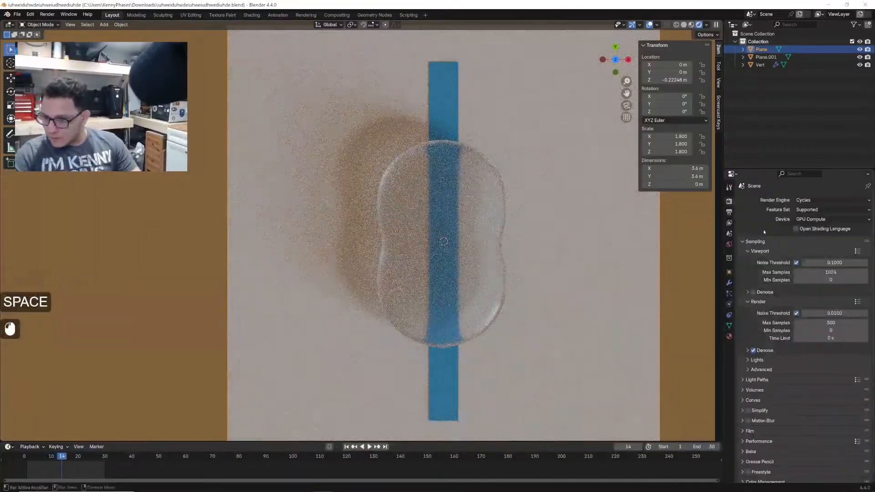
click(831, 273)
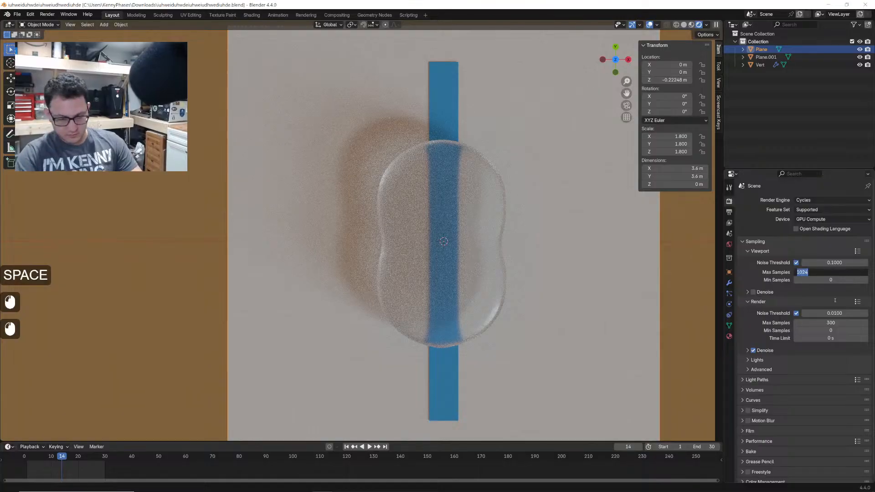
text(200)
key(Return)
click(753, 292)
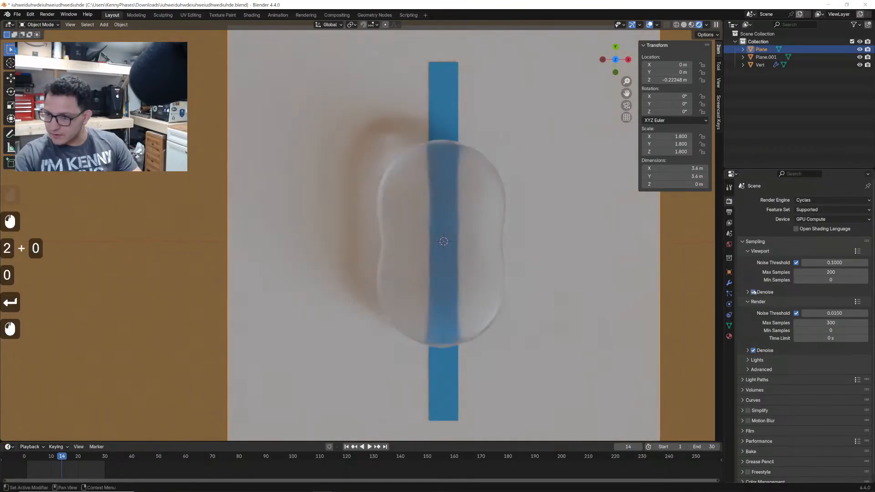
key(space)
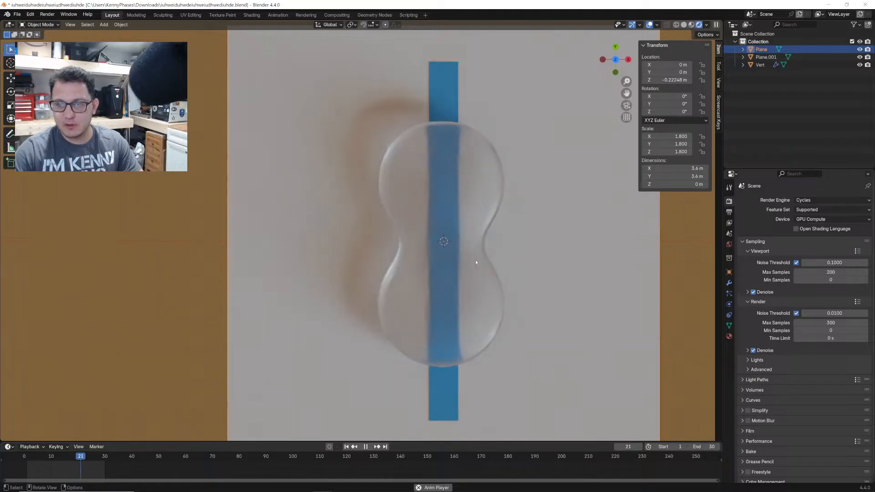
key(space)
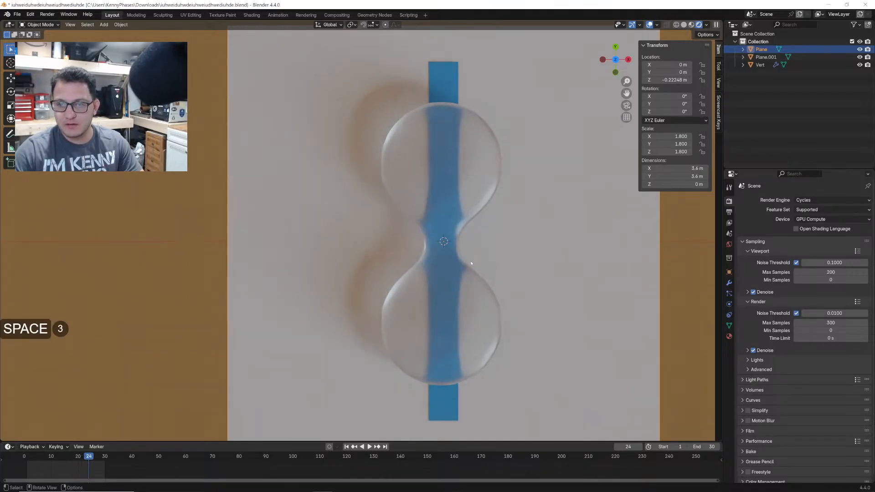
- Lower the Roughness of the glass cylinders' Glass BSDF material to 0
scroll(471, 263, up, 2)
shift+middle_drag(452, 255, 422, 249)
scroll(422, 250, up, 1)
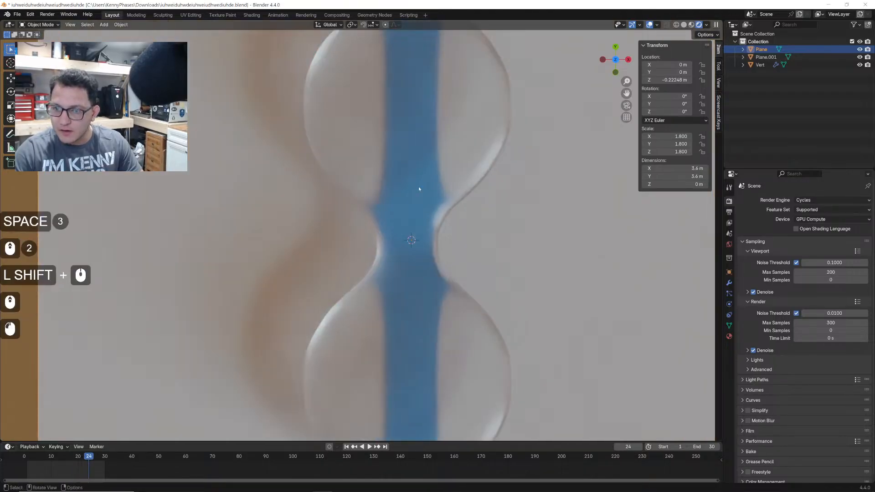
click(419, 187)
click(729, 337)
drag(833, 299, 797, 299)
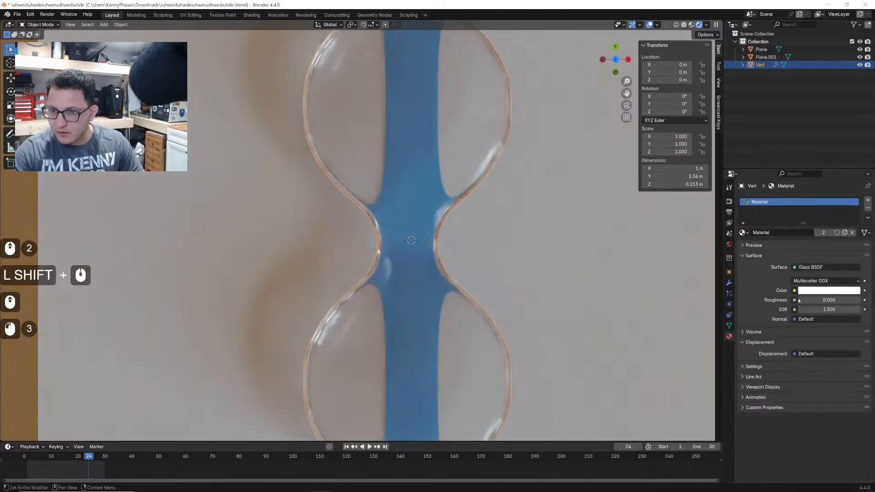
shift+middle_drag(459, 237, 431, 234)
- Try an IOR of 2 on the glass material, settle on 1.8, and save the file
click(830, 309)
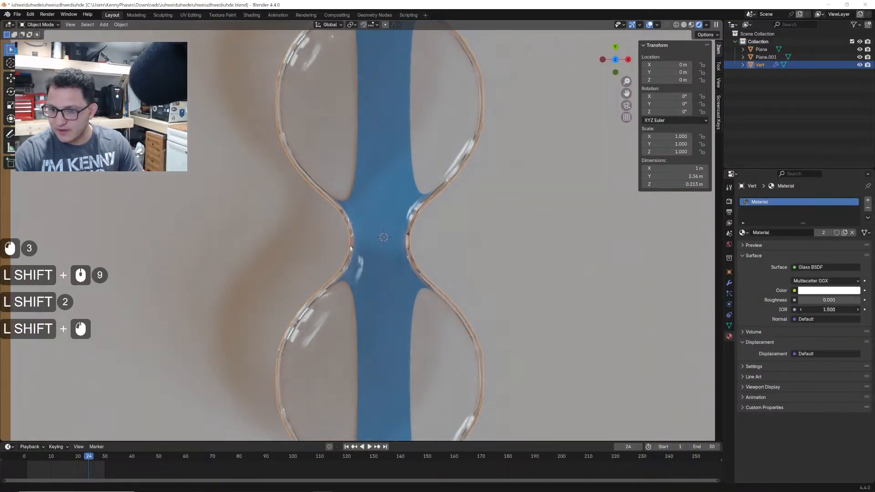
text(2)
click(759, 310)
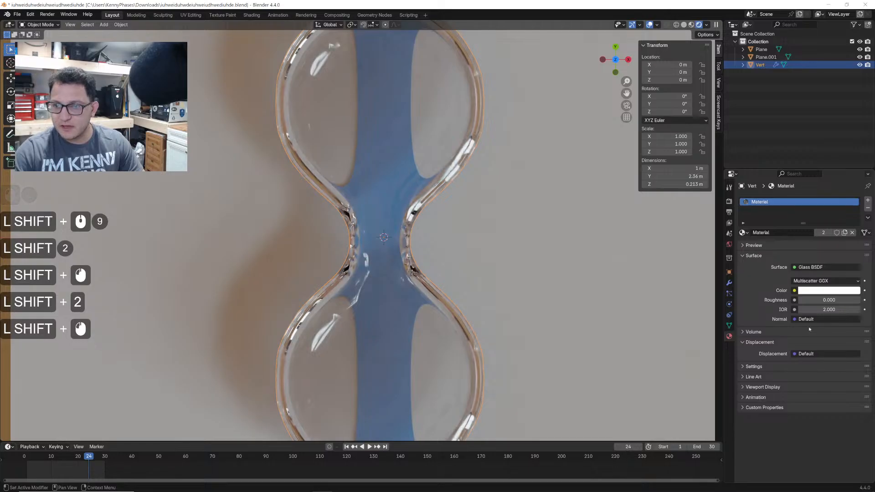
click(819, 310)
text(1.8)
key(Return)
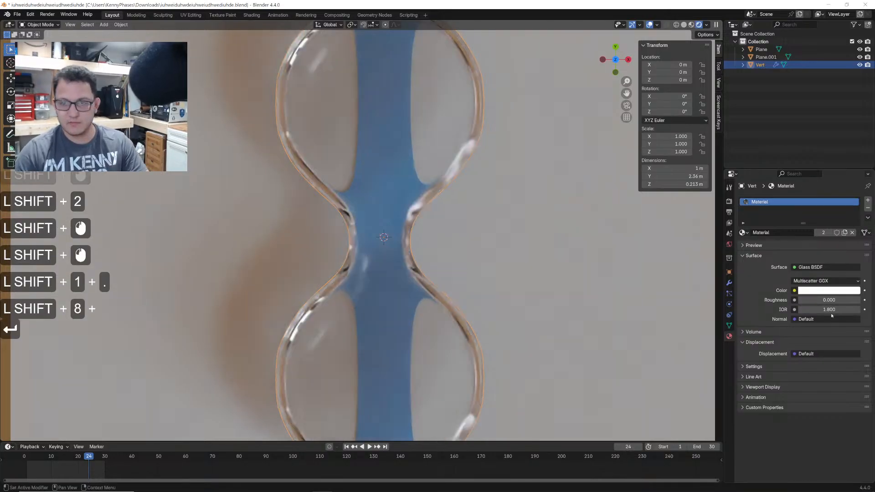
key(ctrl+s)
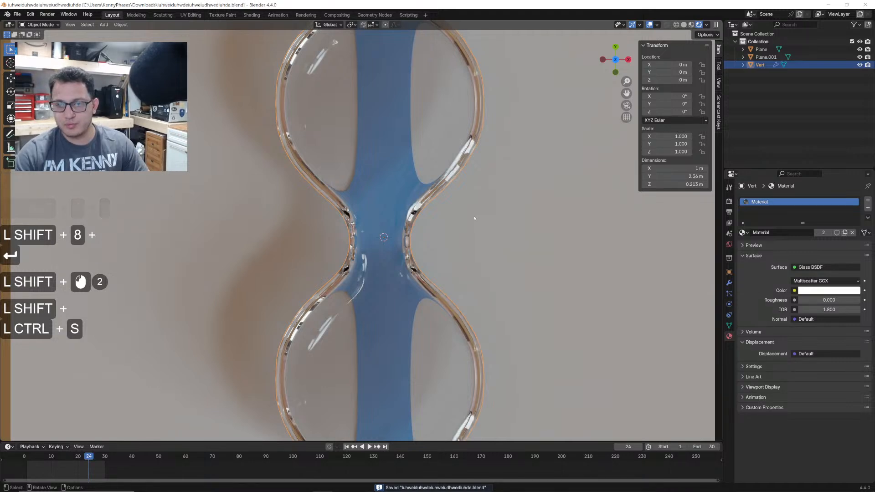
- Examine the glass neck and rim up close, play the animation in rendered shading, and stop at frame 21
scroll(474, 218, up, 3)
shift+middle_drag(475, 219, 452, 141)
scroll(453, 141, up, 1)
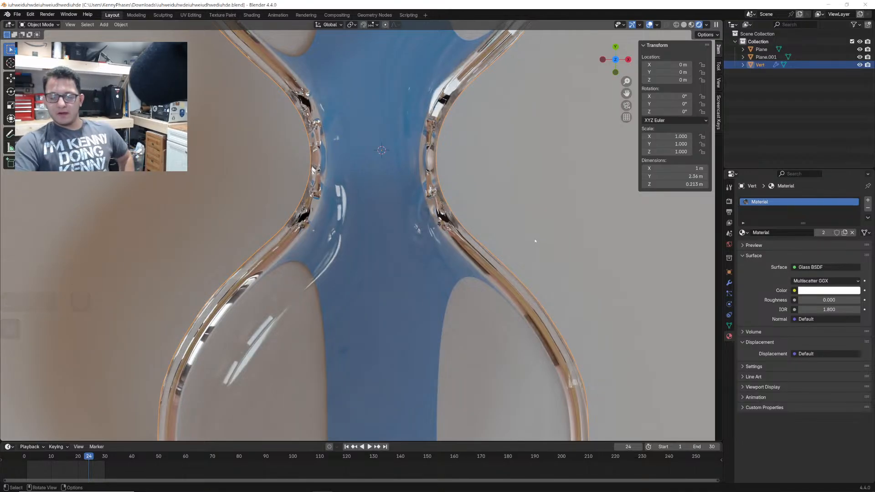
drag(817, 303, 795, 304)
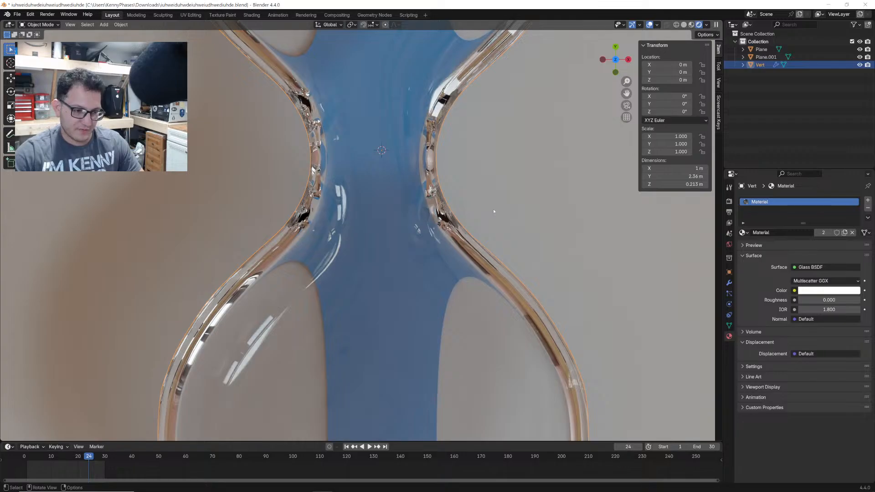
scroll(493, 209, down, 6)
shift+middle_drag(463, 208, 483, 207)
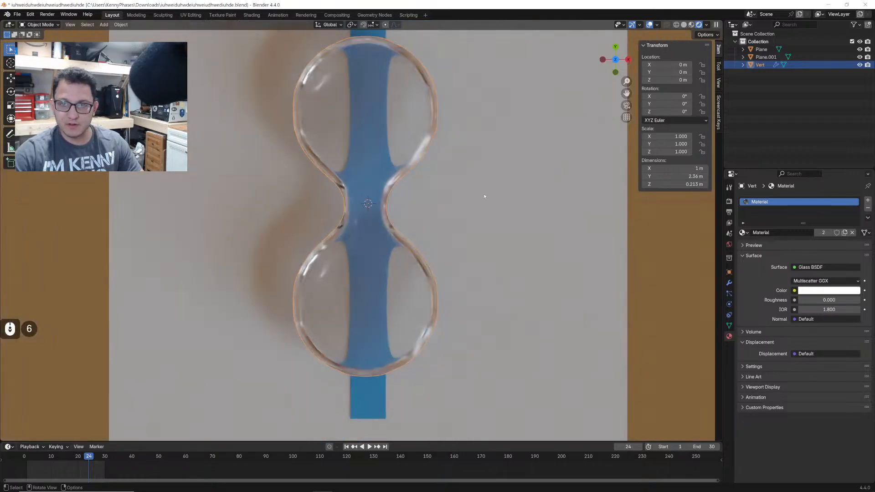
key(space)
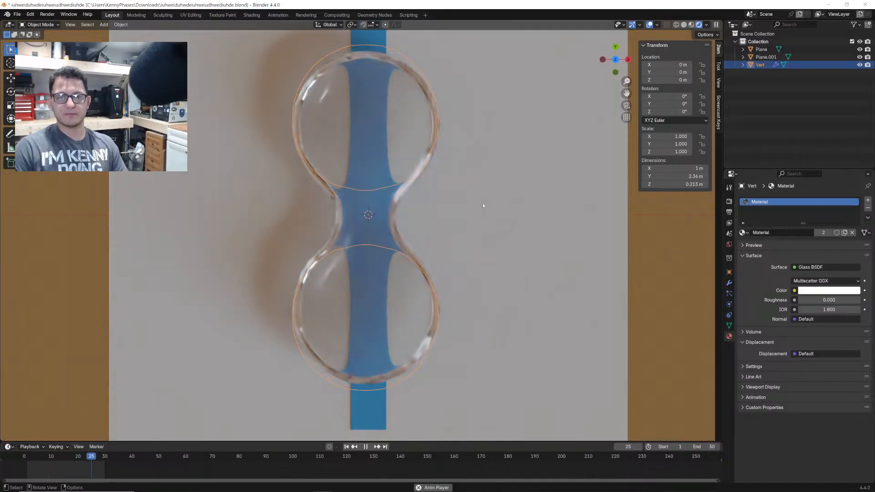
key(space)
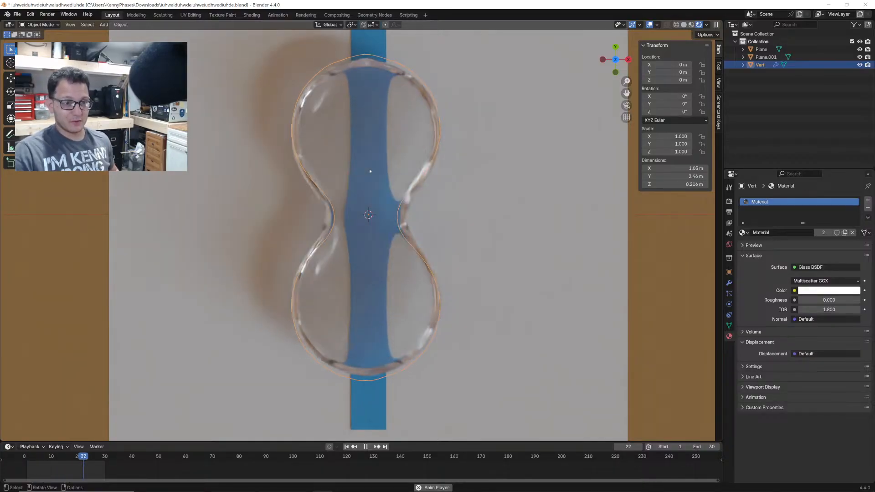
key(space)
key(space)
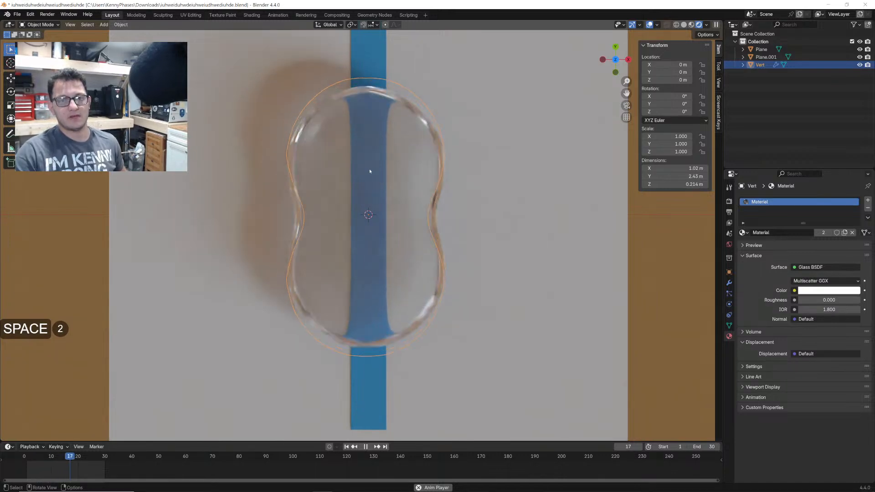
key(space)
- Duplicate the blue strip along X to about -0.36 m and give the copy its own green material
click(349, 115)
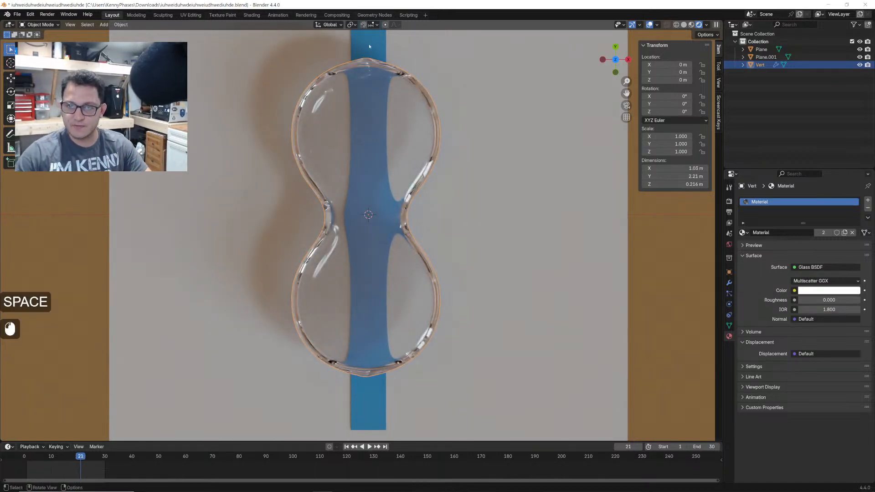
key(shift+d)
key(x)
click(341, 98)
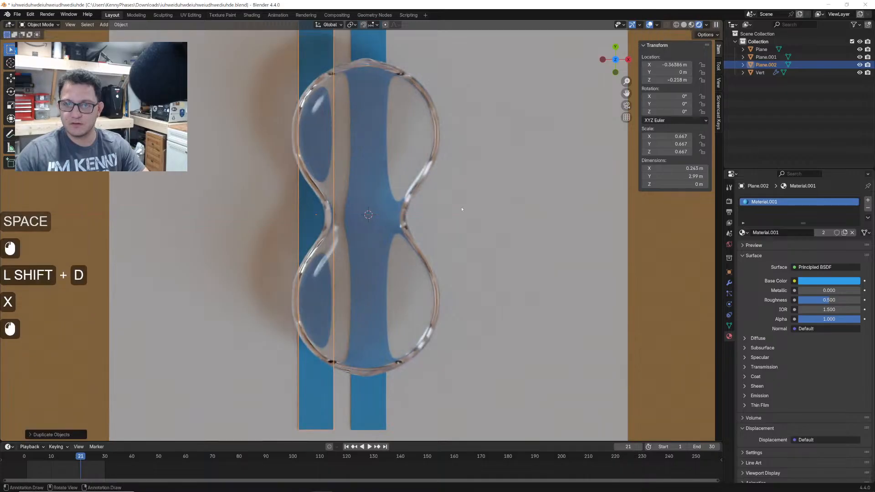
click(824, 232)
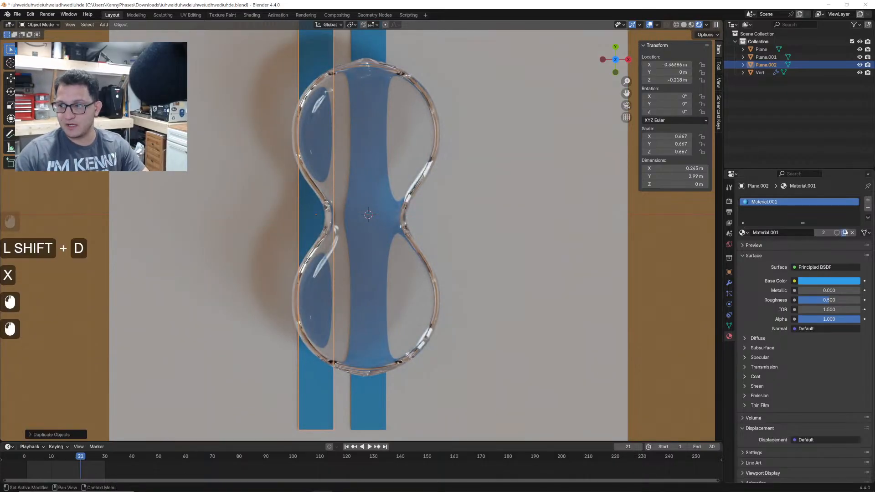
click(830, 281)
click(800, 174)
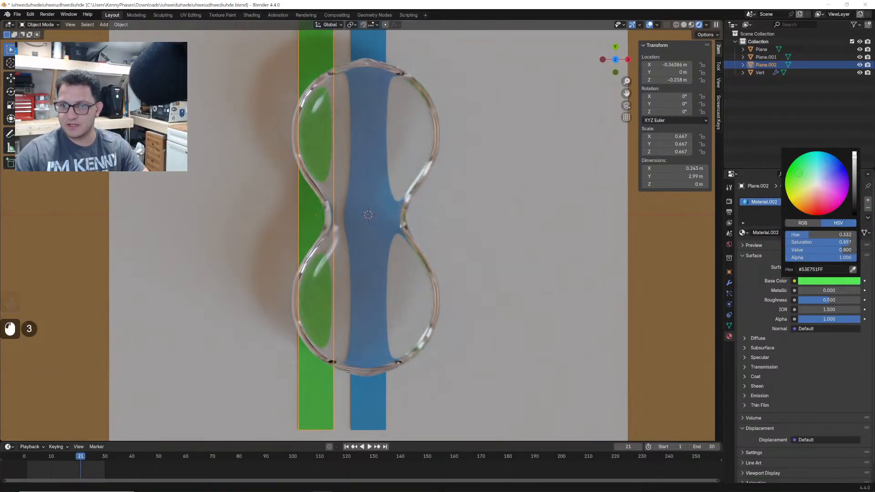
- Duplicate the green strip along X to about 0.38 m and give the copy its own orange material
key(shift+d)
key(x)
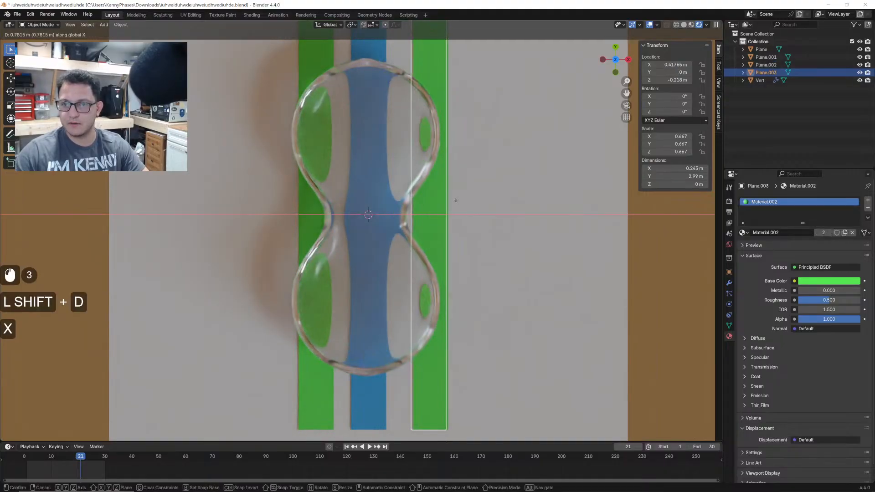
click(451, 200)
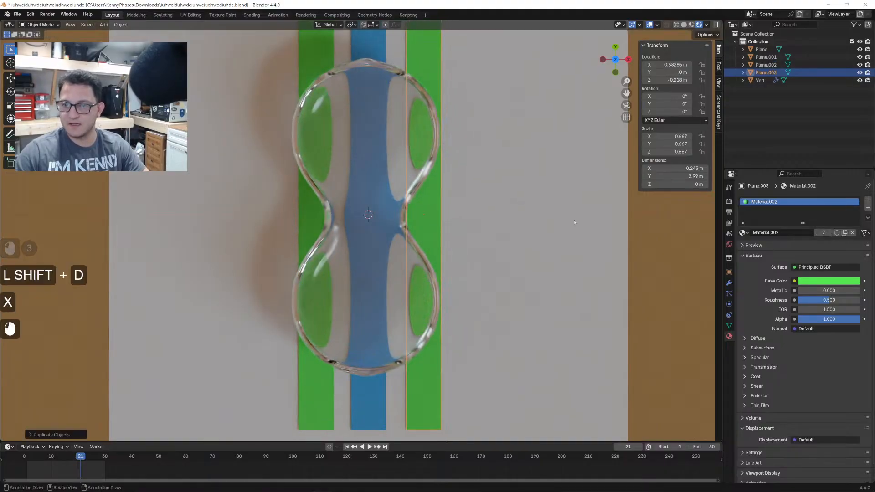
click(845, 232)
click(829, 281)
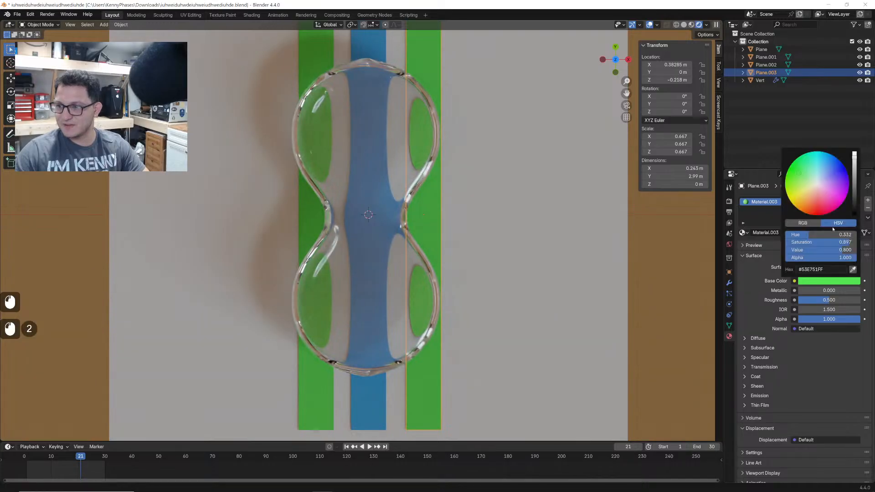
click(796, 208)
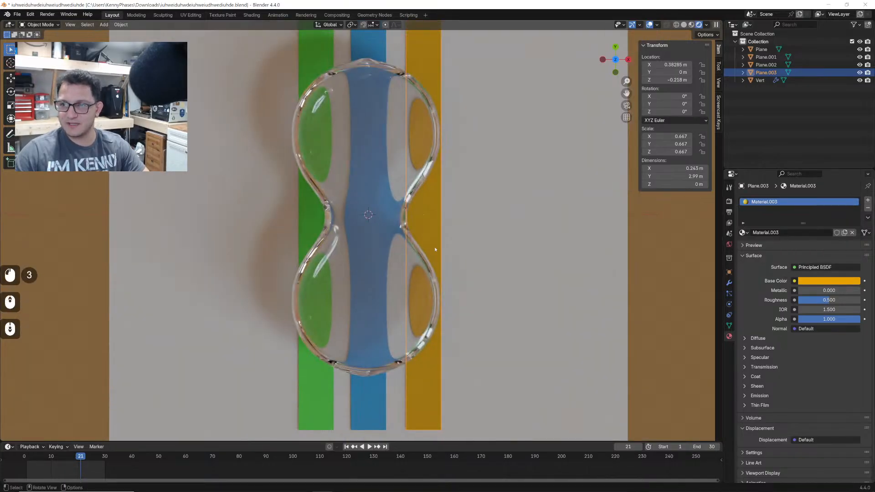
- Hide the viewport's toolbar and sidebar, and save the file
key(t)
key(n)
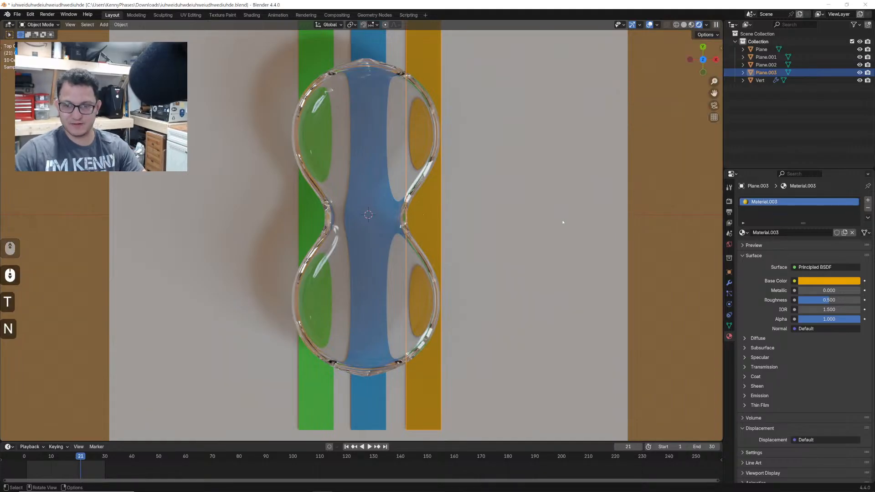
key(ctrl+s)
- Play the animation from above with the three colored strips under the glass, stopping at frame 25
shift+middle_drag(481, 231, 560, 235)
scroll(551, 236, up, 1)
scroll(559, 232, down, 1)
key(space)
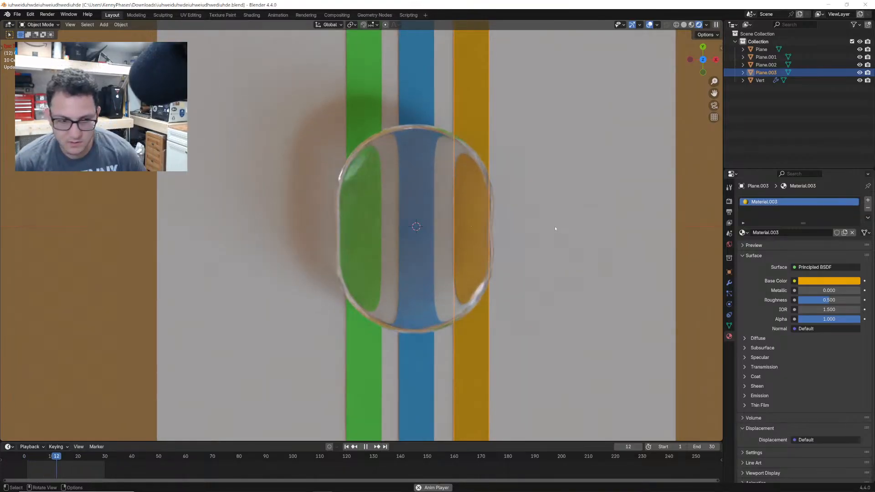
key(space)
key(space)
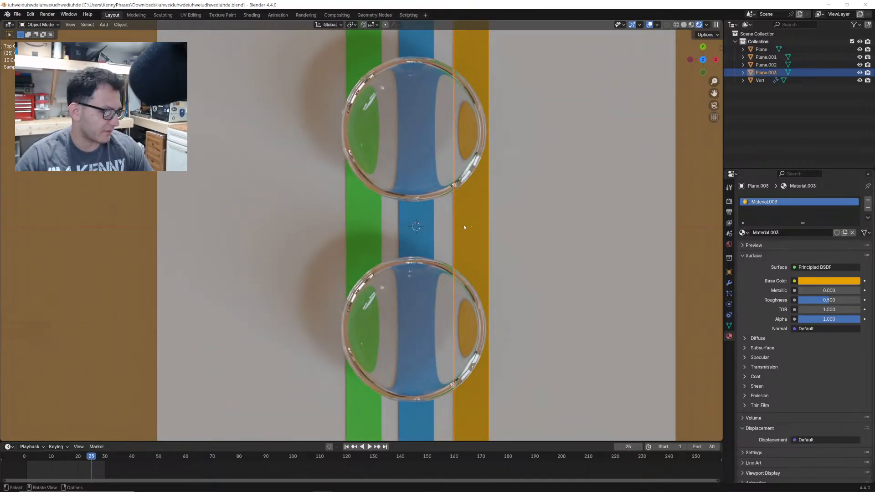
- Examine the two glass drops and the refraction of the colored strips from oblique perspective angles
middle_drag(492, 273, 442, 226)
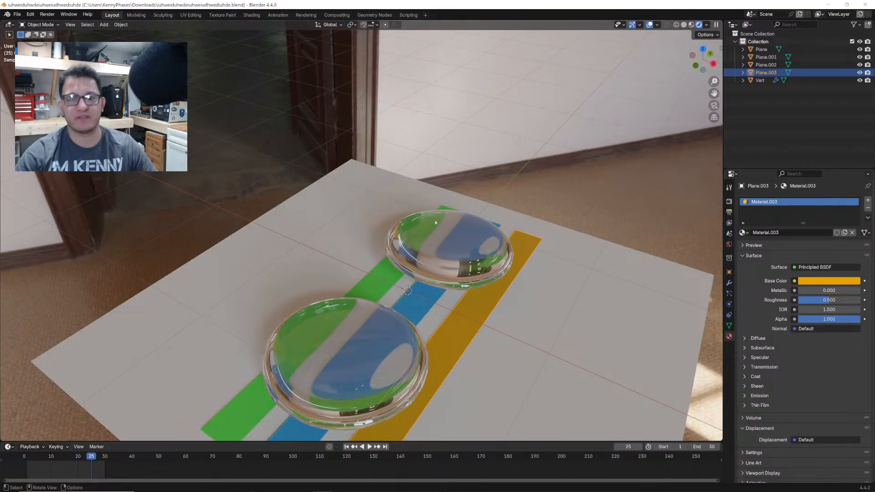
scroll(435, 223, up, 2)
shift+middle_drag(438, 287, 425, 224)
middle_drag(424, 224, 424, 237)
shift+middle_drag(424, 236, 429, 202)
scroll(438, 265, up, 1)
shift+middle_drag(440, 265, 452, 197)
scroll(460, 252, up, 1)
shift+middle_drag(460, 252, 483, 236)
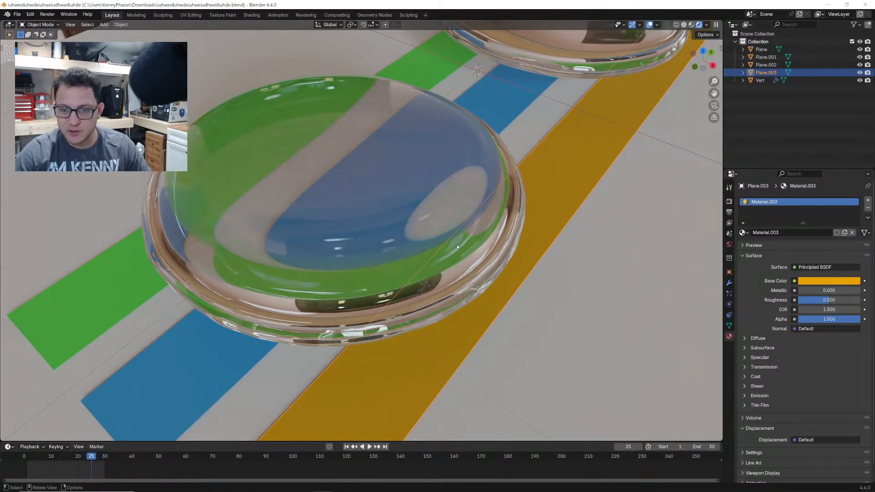
middle_drag(452, 244, 472, 271)
middle_drag(447, 173, 420, 198)
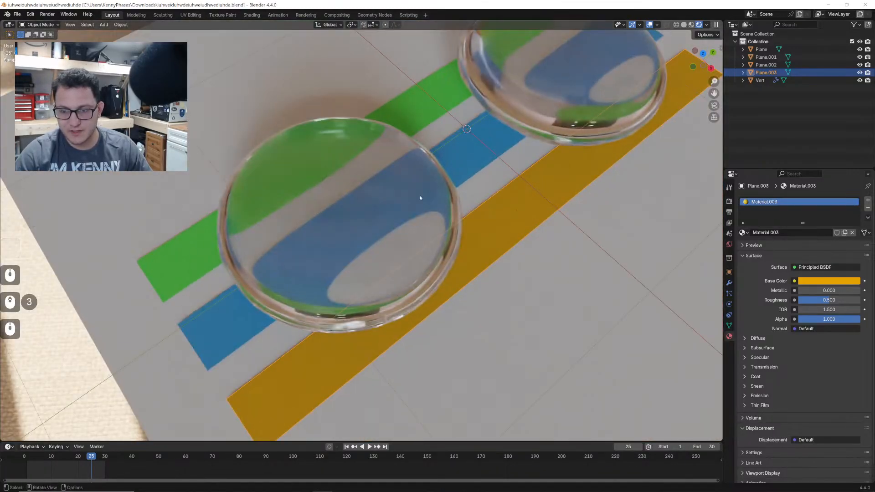
- Select the blue, orange and green strips and scale them together along X to roughly a sixth
click(462, 149)
shift+click(512, 208)
shift+click(418, 121)
key(s)
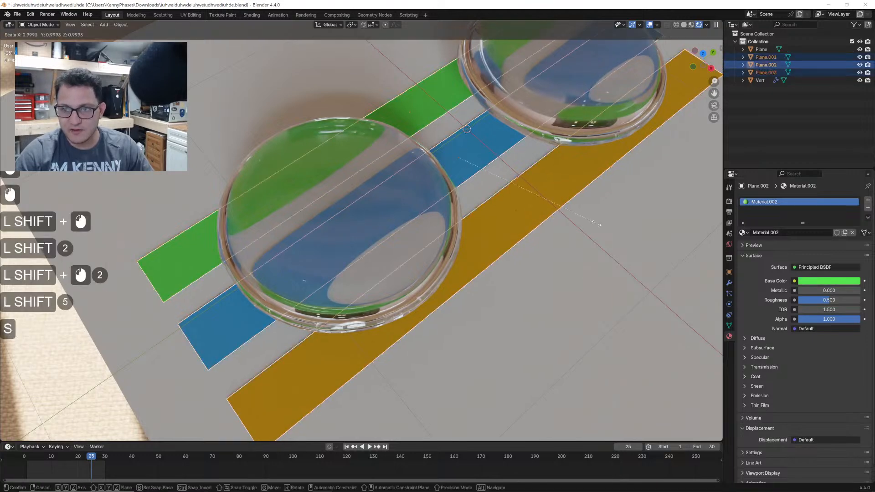
key(x)
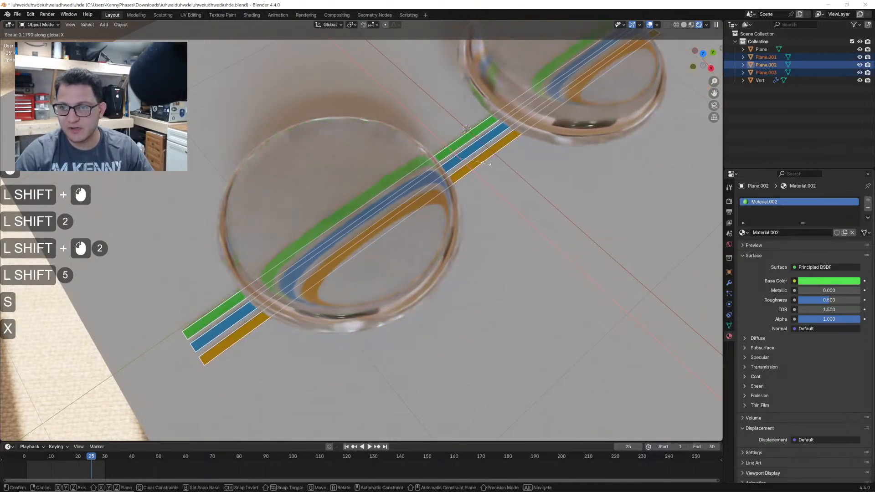
click(484, 162)
- Return to the top view and narrow the three strips along X to about two thirds
click(703, 54)
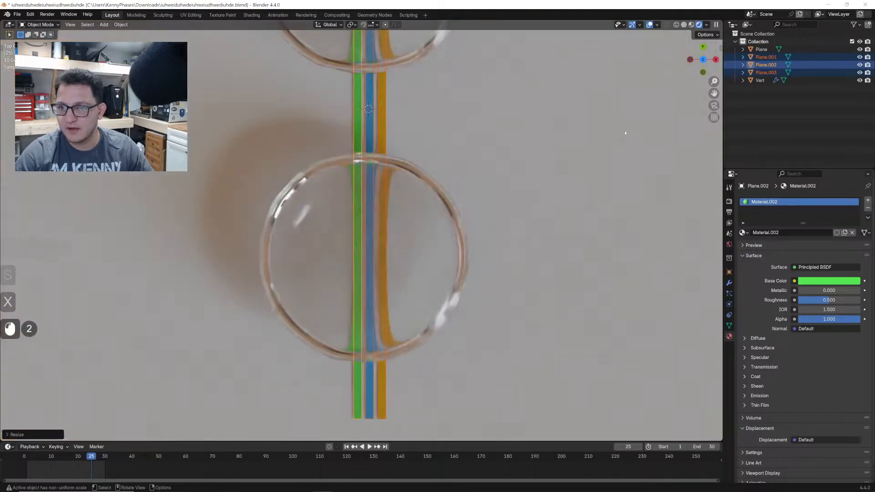
shift+middle_drag(515, 185, 533, 231)
key(s)
key(x)
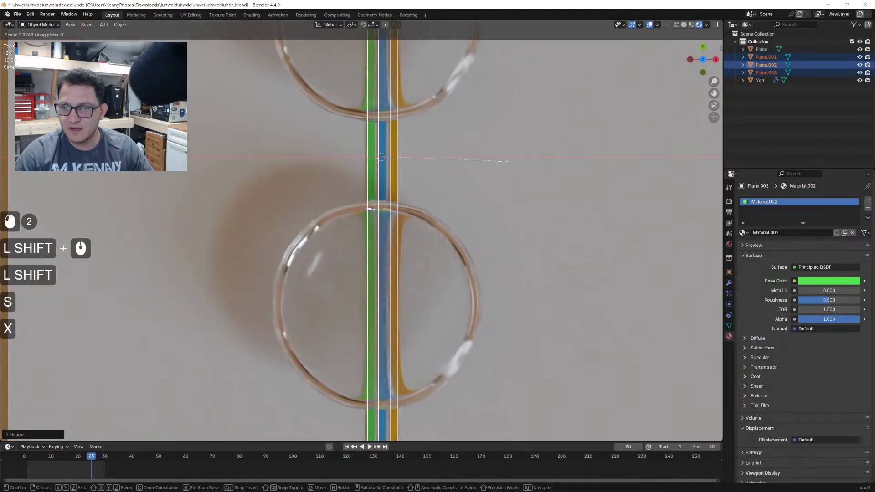
click(461, 170)
click(496, 218)
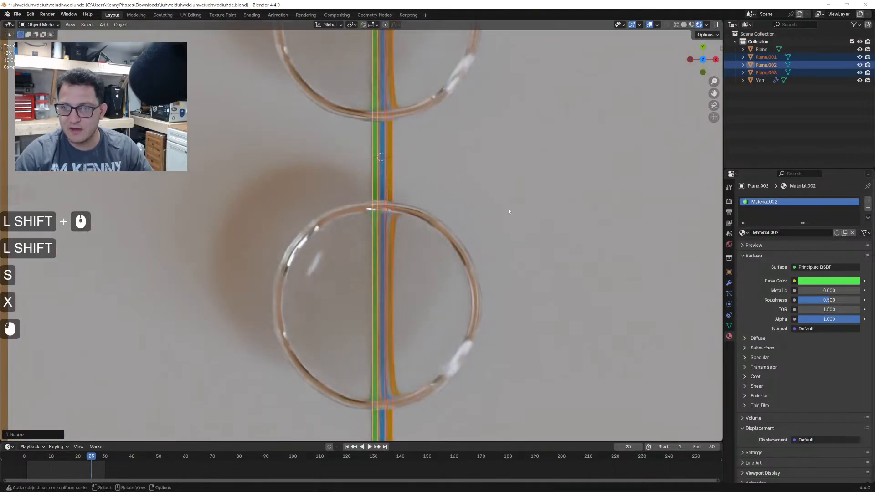
- Play the animation to frame 24, examine the strips refracted in the glass neck, and scrub to frame 25
scroll(463, 195, down, 2)
shift+middle_drag(463, 195, 488, 242)
scroll(479, 226, up, 1)
scroll(488, 242, up, 1)
key(space)
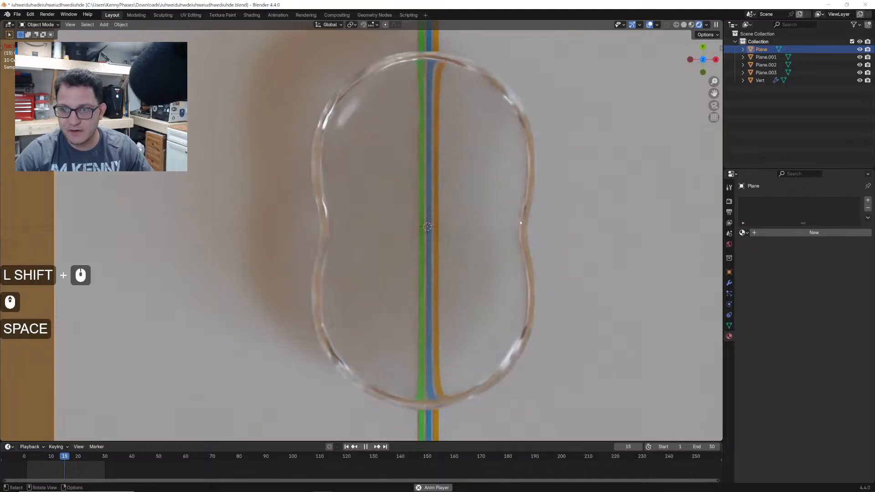
key(space)
scroll(495, 187, up, 4)
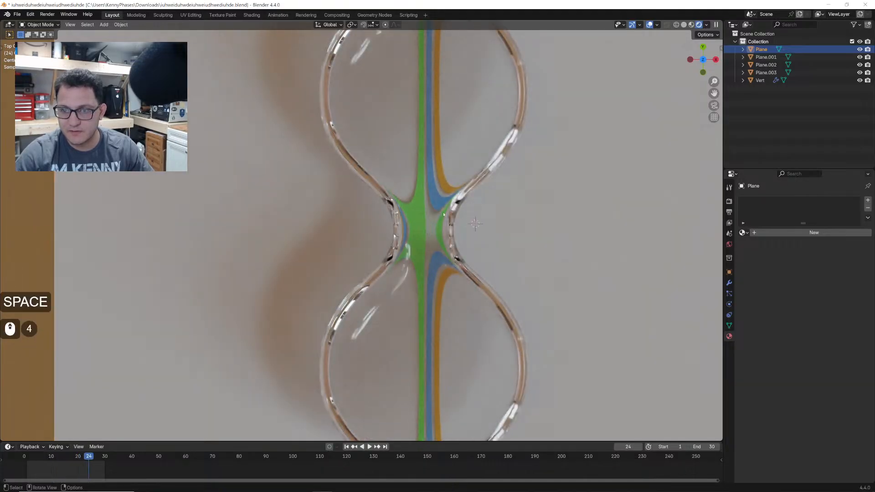
shift+middle_drag(495, 186, 396, 172)
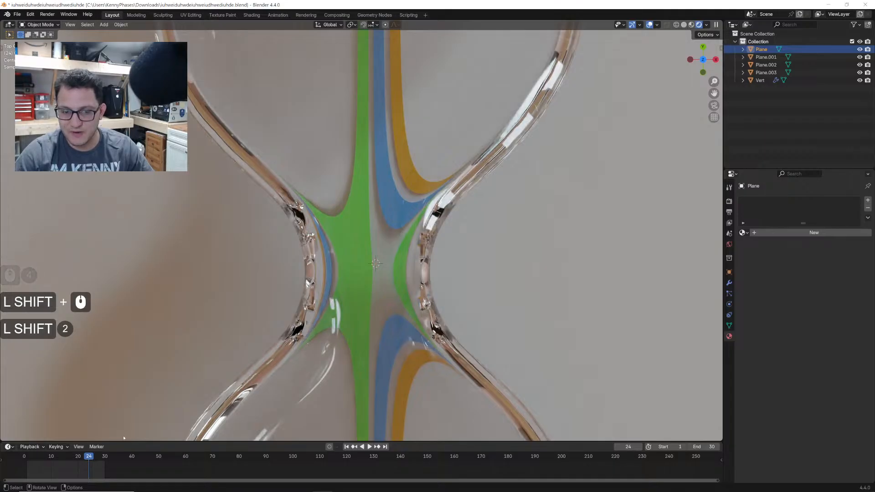
mouse_move(93, 463)
mouse_down()
mouse_move(82, 462)
mouse_move(91, 461)
mouse_up()
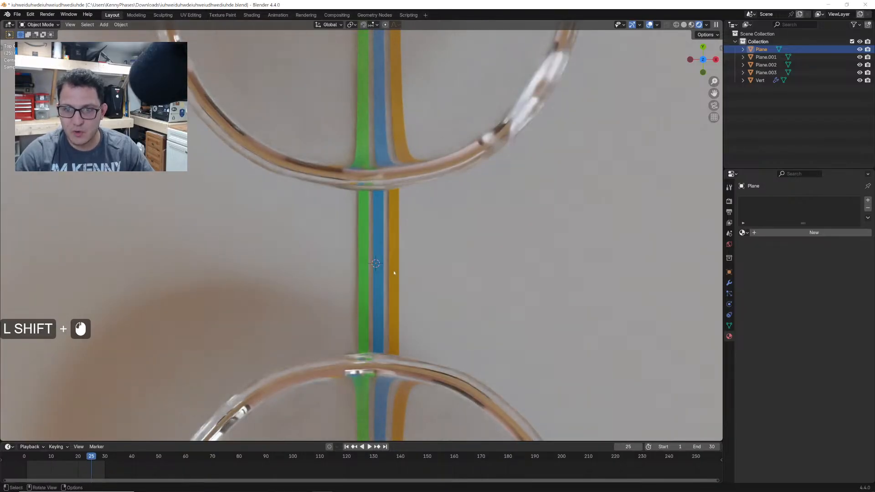
- Play the animation from a wider top view to examine the drops over the strips, stopping at frame 12
shift+scroll(392, 270, down, 4)
shift+middle_drag(393, 270, 402, 208)
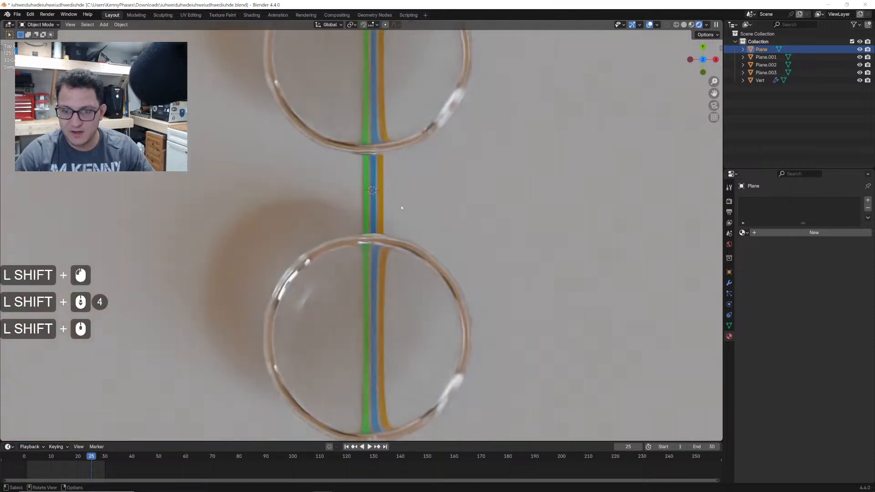
key(space)
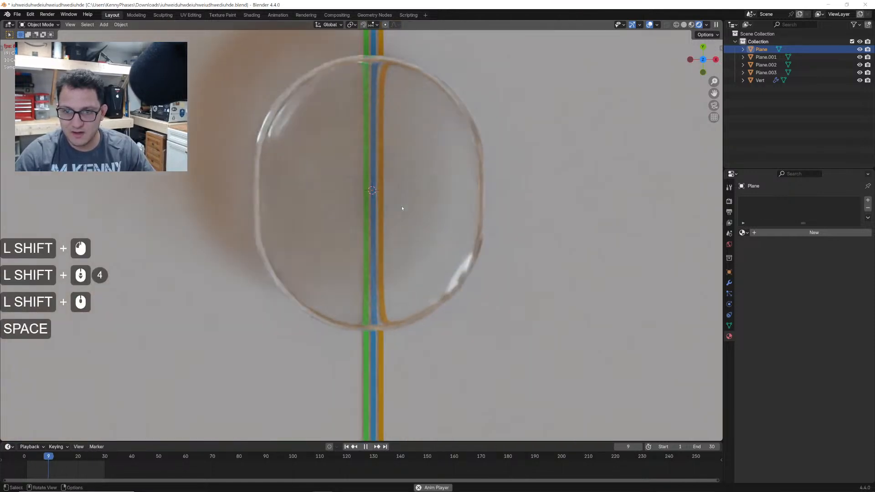
key(space)
- Select the orange, blue and green vertical strips together
click(382, 379)
shift+click(374, 380)
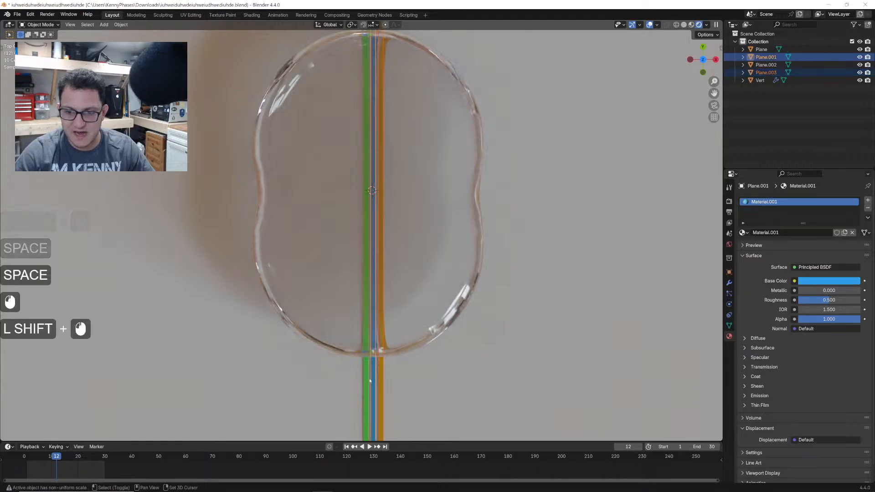
shift+click(368, 380)
key(shift+d)
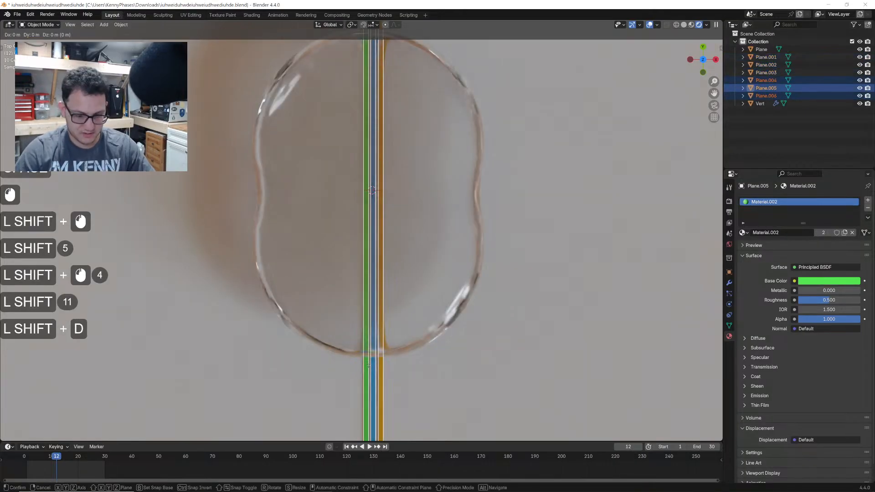
text(tz90)
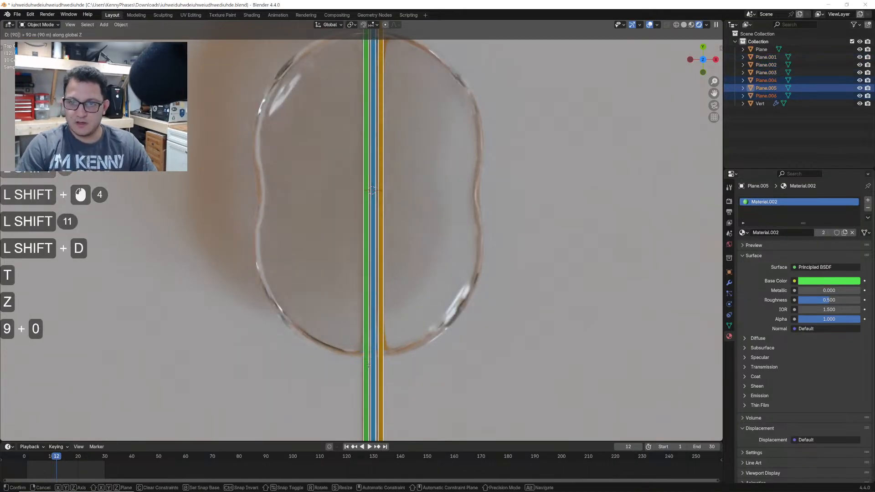
key(Return)
key(ctrl+z)
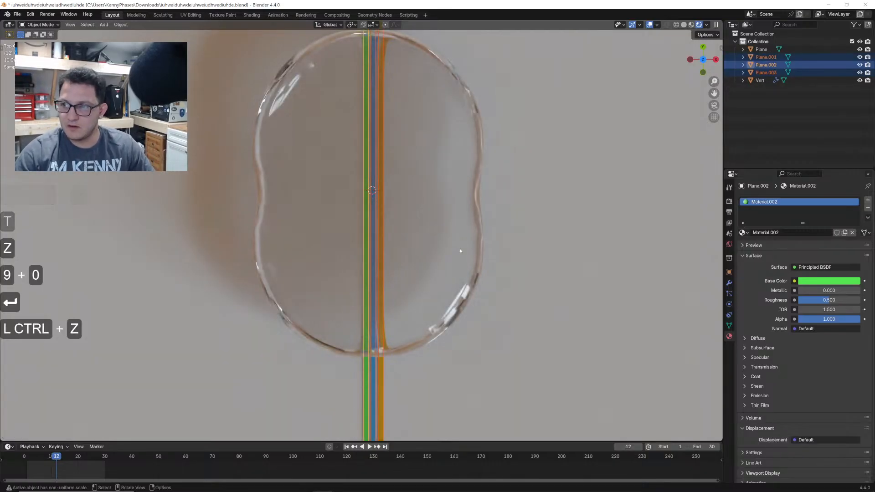
- Duplicate the three selected strips and rotate the copies 90° about Z so they cross the originals
key(shift+d)
text(r)
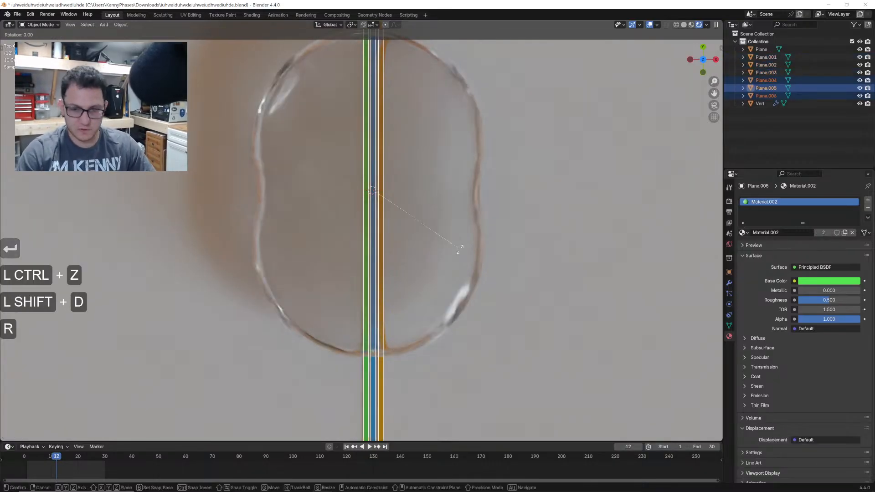
text(z90)
key(Return)
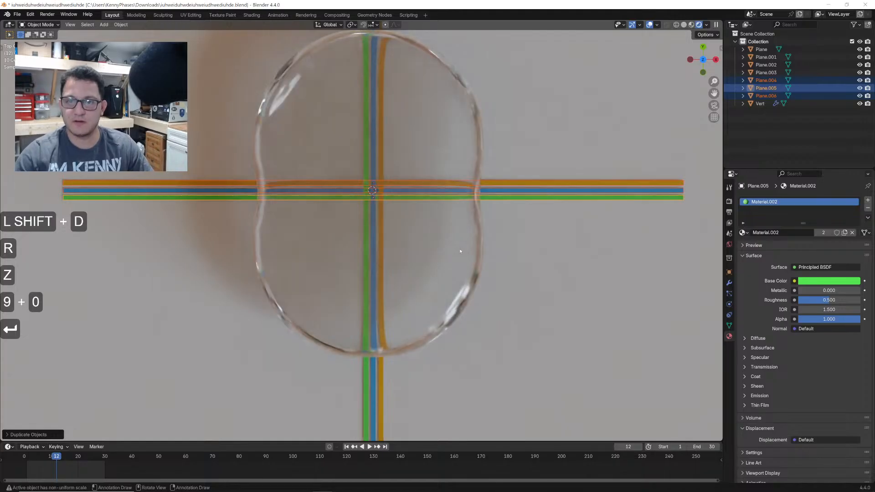
click(523, 255)
- Play the animation to frame 24 to check the refraction of the crossed strips, and save the file
key(space)
key(space)
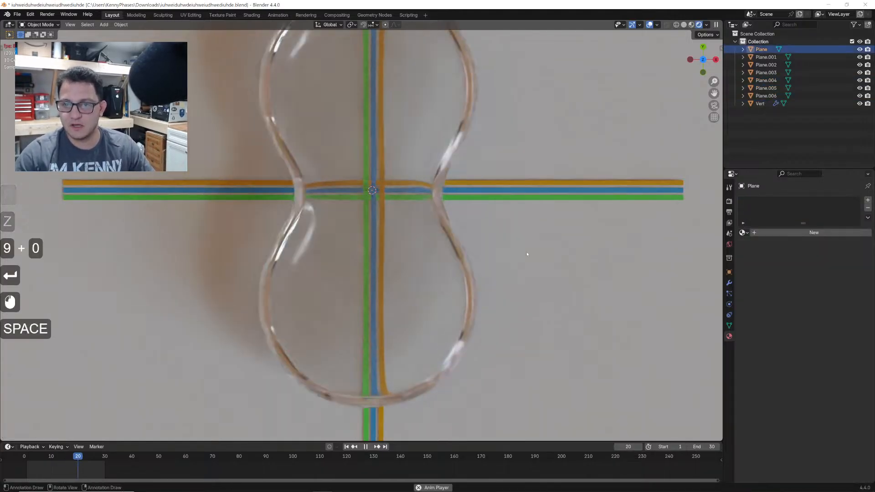
key(space)
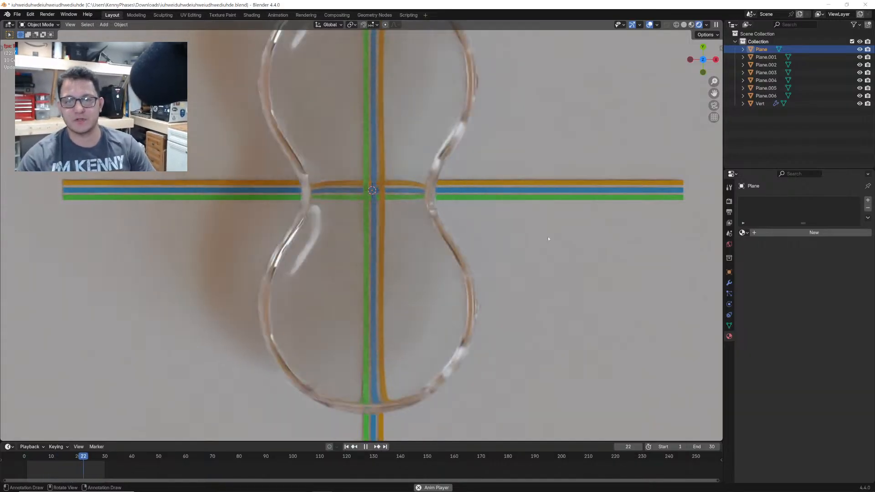
key(space)
key(ctrl+s)
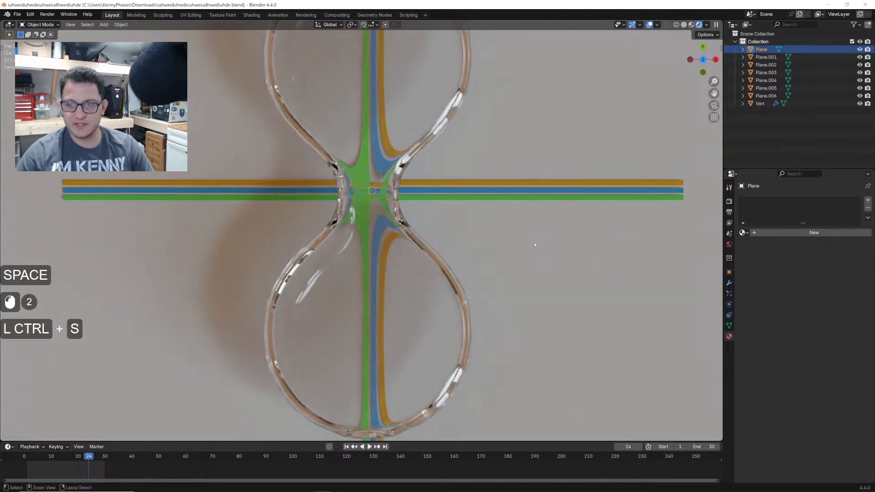
- Open expansive-cells.blend from the Downloads folder
click(20, 15)
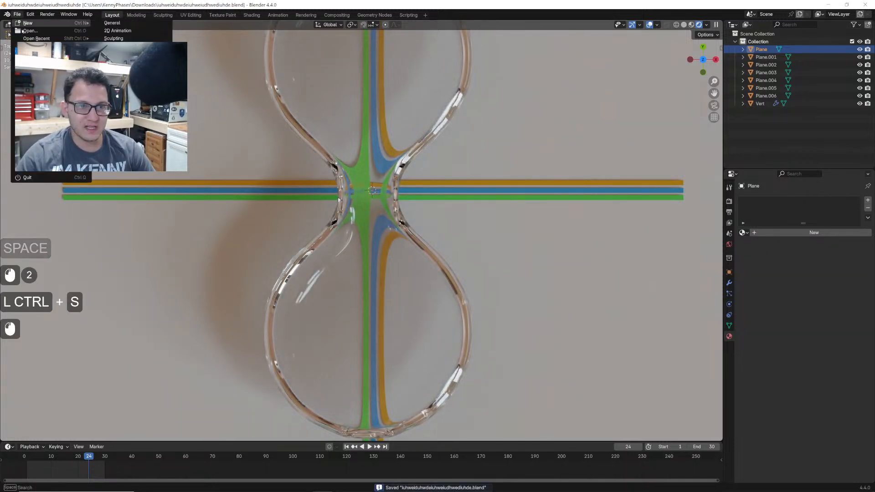
click(27, 35)
scroll(416, 250, down, 9)
scroll(415, 249, down, 20)
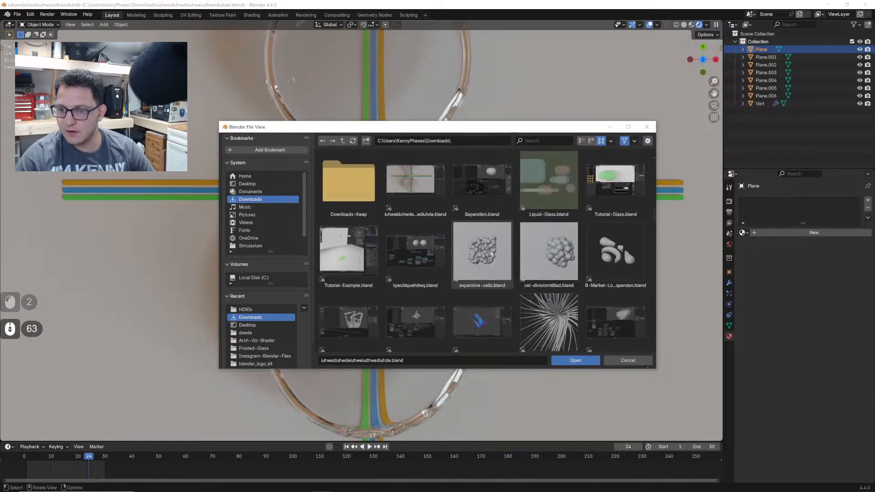
double_click(491, 275)
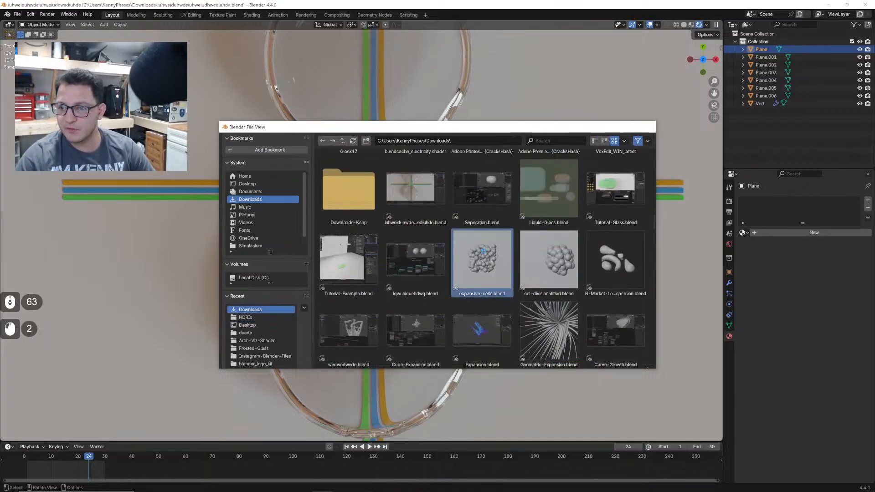
- Enlarge the 3D viewport and play the growing cell cluster from another angle, stopping at frame 22
key(space)
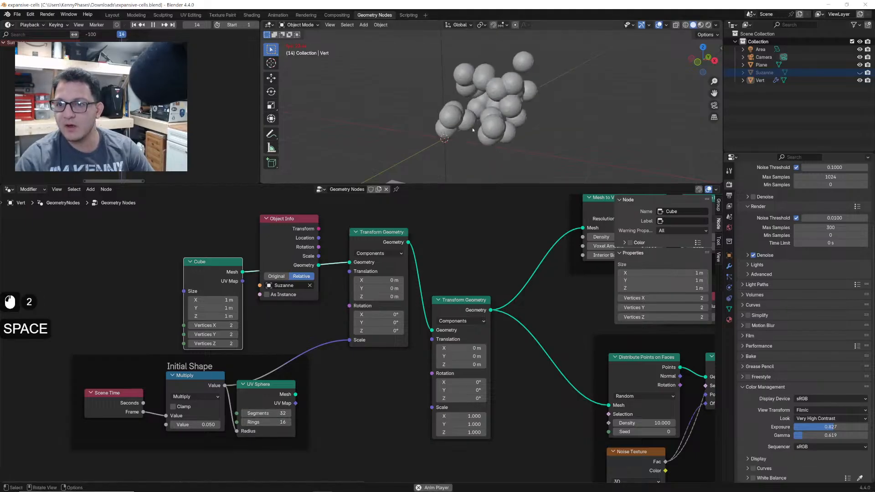
drag(519, 185, 515, 318)
middle_drag(511, 208, 491, 213)
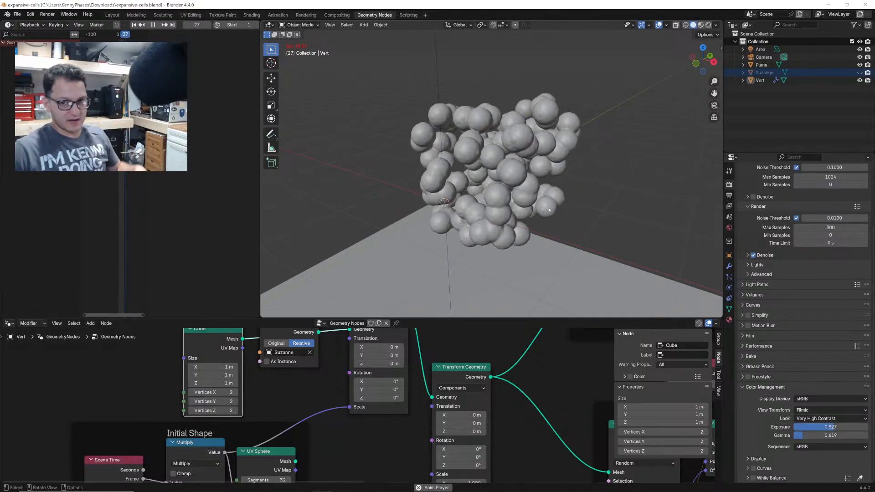
key(space)
click(581, 211)
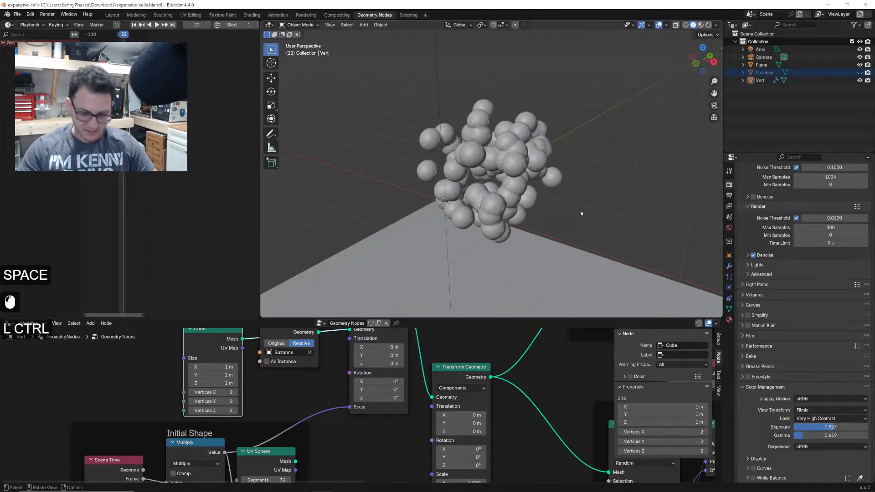
- Create a new general file and delete all of its default objects
key(ctrl+n)
key(Return)
scroll(490, 173, down, 5)
middle_drag(490, 173, 446, 174)
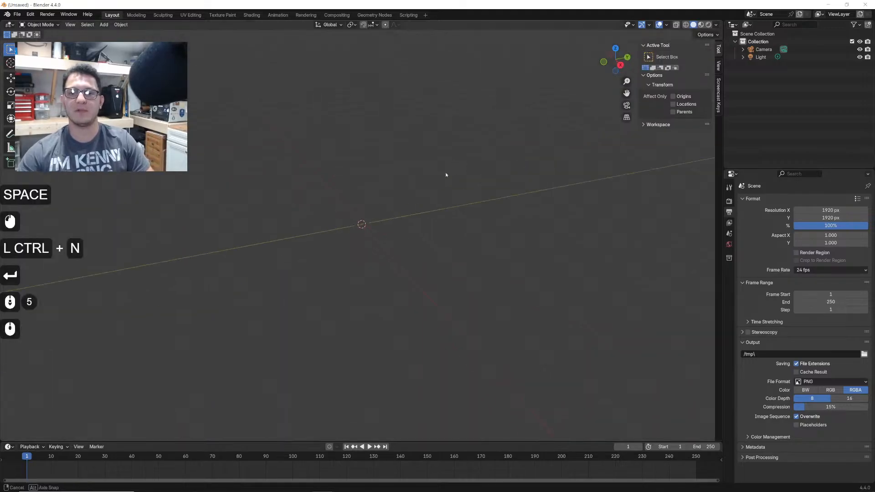
scroll(446, 174, down, 2)
key(a)
key(x)
click(409, 192)
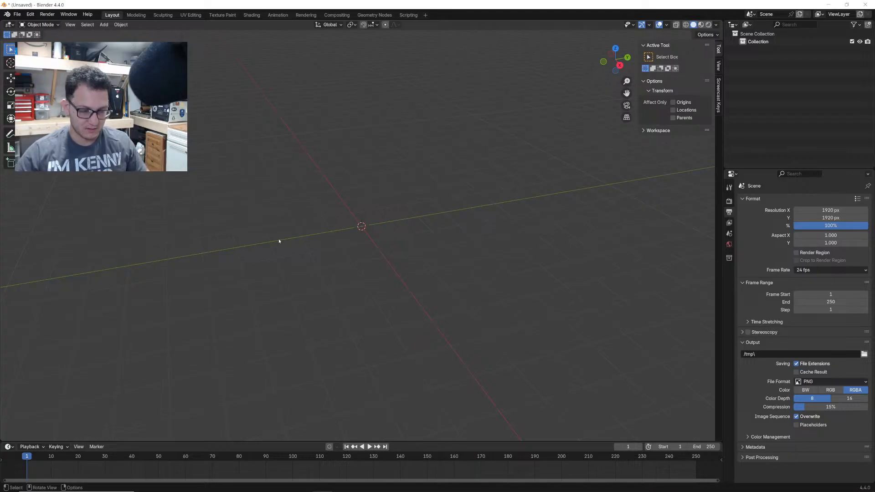
scroll(351, 235, up, 3)
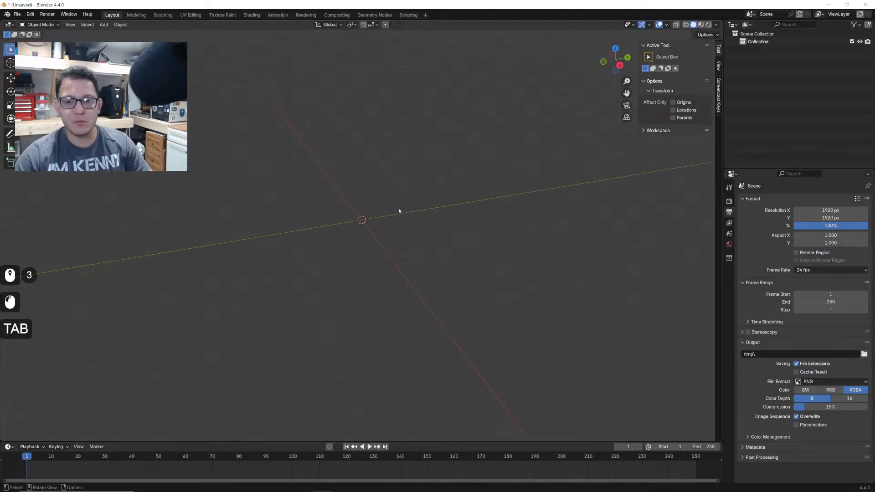
click(375, 218)
key(a)
click(376, 218)
key(shift+a)
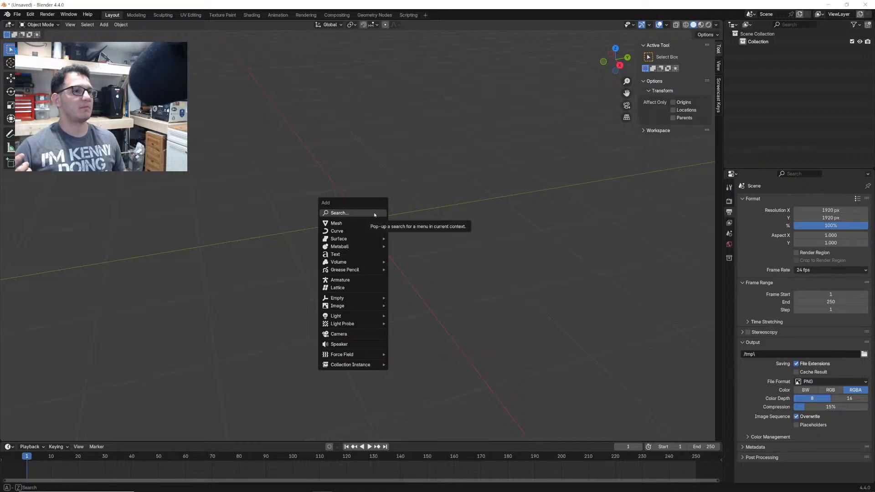
key(Escape)
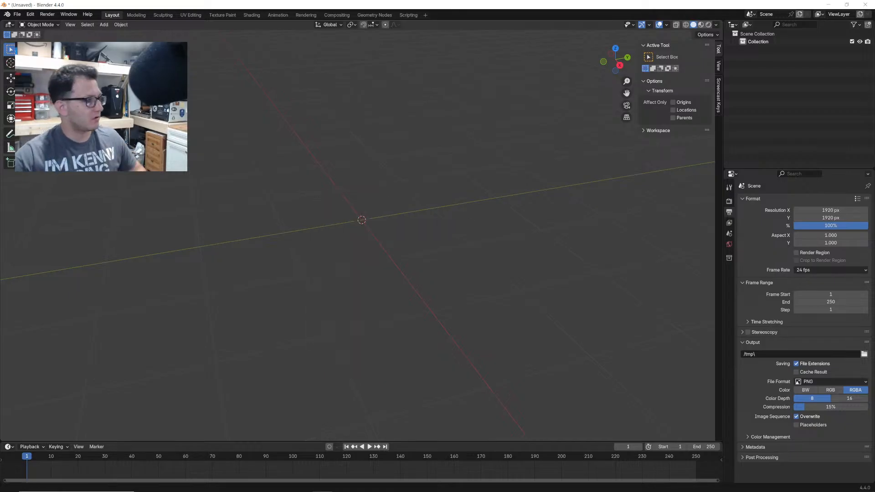
- Switch to the web browser and open the Blender 3D: Fuzz (Procedural) product from kennyphases.gumroad.com
key(Return)
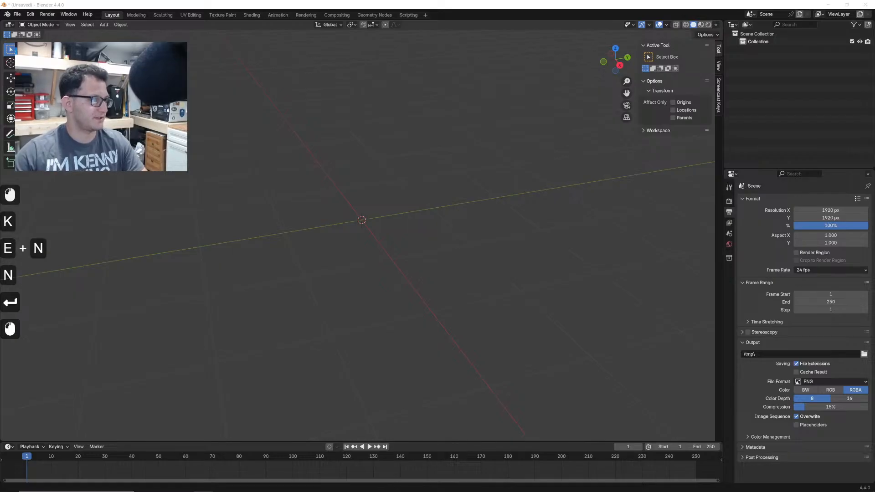
drag(182, 491, 342, 0)
scroll(323, 352, down, 15)
scroll(326, 352, down, 20)
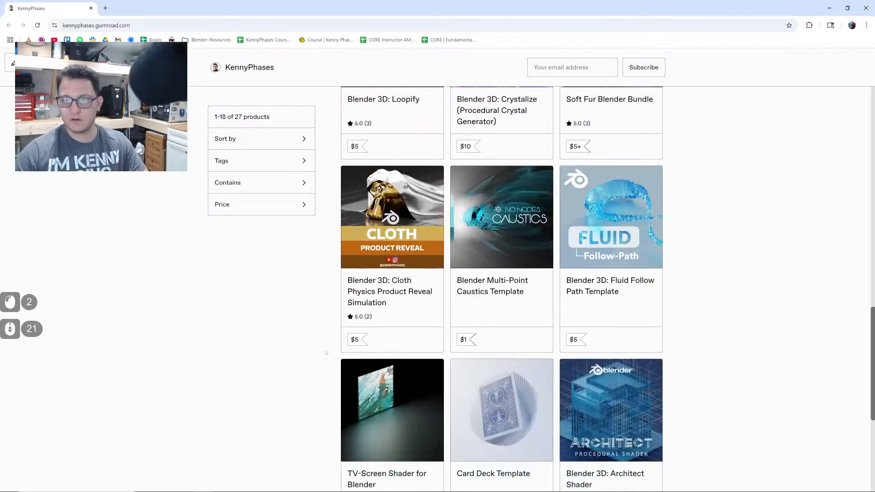
scroll(330, 350, up, 6)
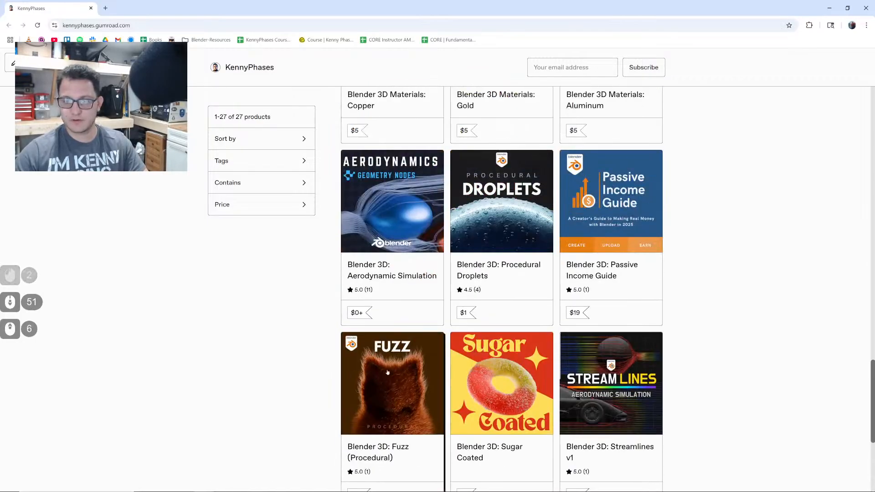
click(393, 383)
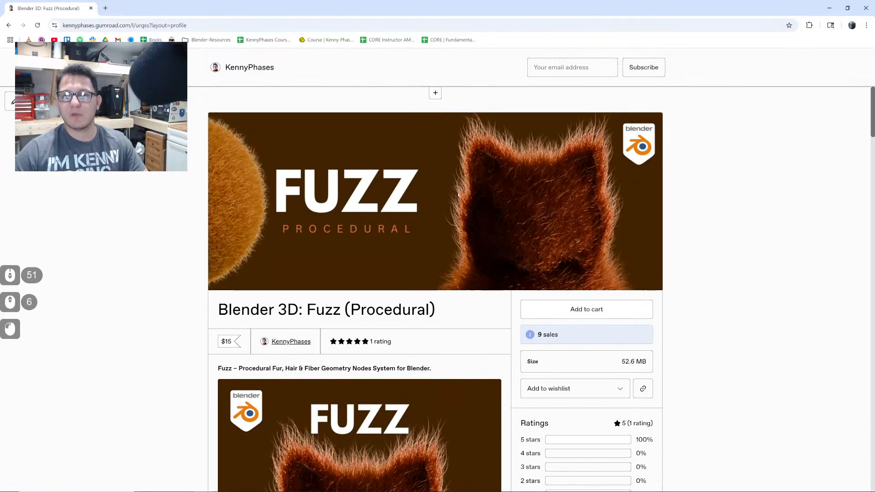
- Examine the Fuzz product page's preview images, customization settings and setup tips
scroll(199, 278, down, 6)
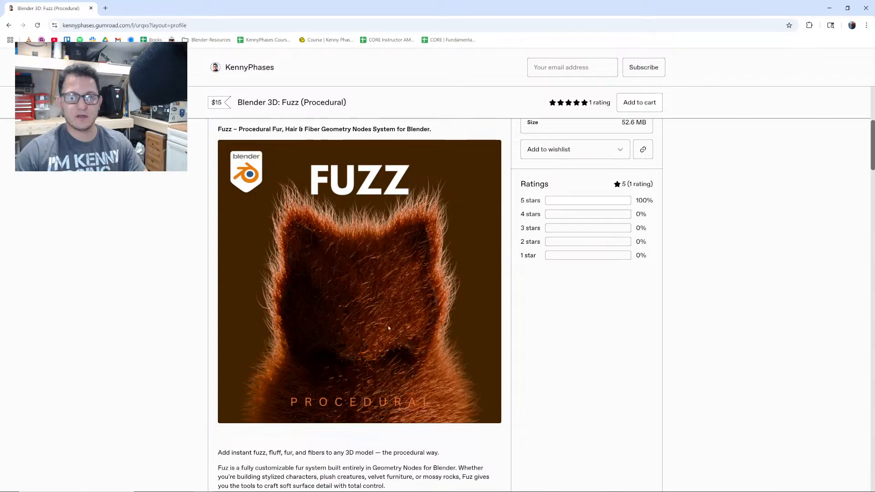
scroll(351, 296, down, 8)
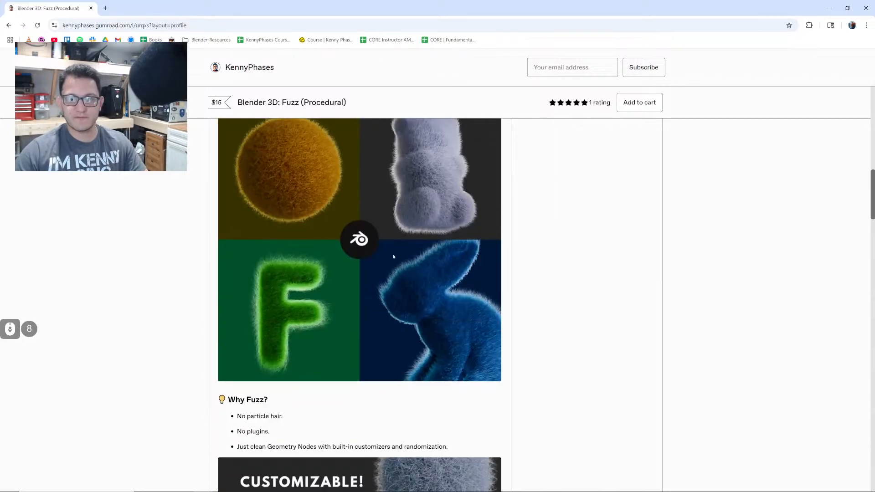
scroll(438, 246, down, 14)
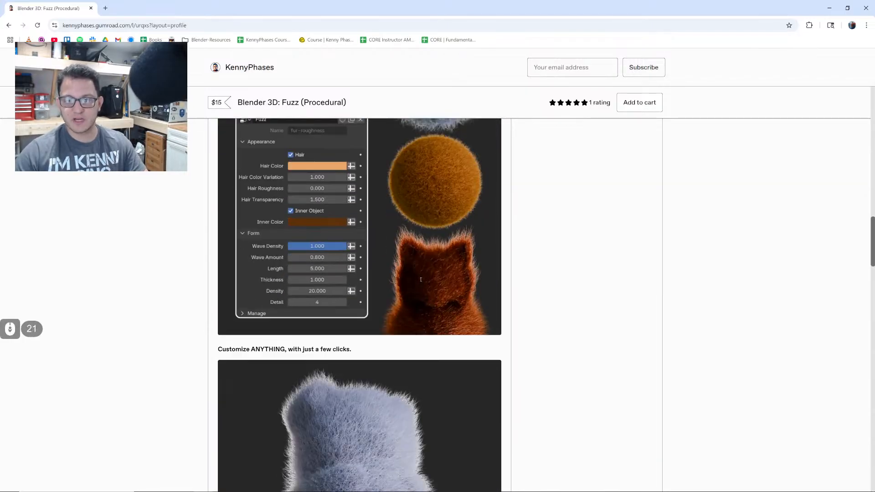
scroll(421, 282, down, 1)
scroll(412, 291, down, 20)
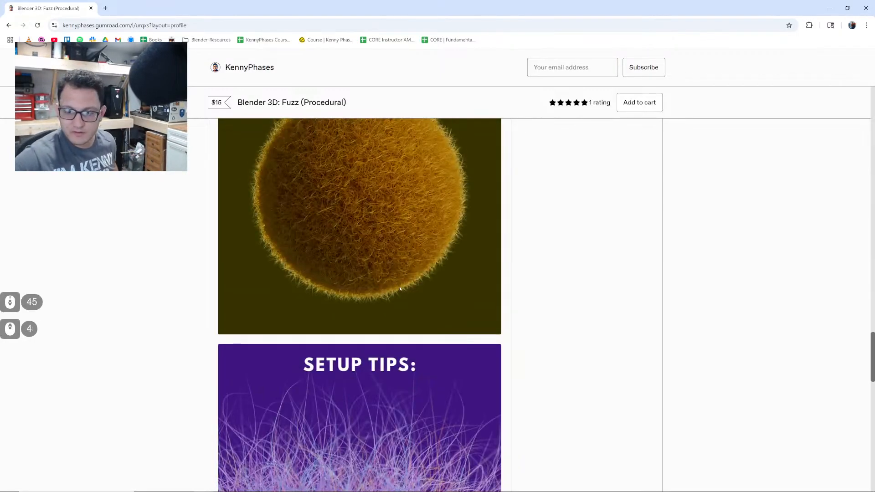
scroll(410, 273, down, 6)
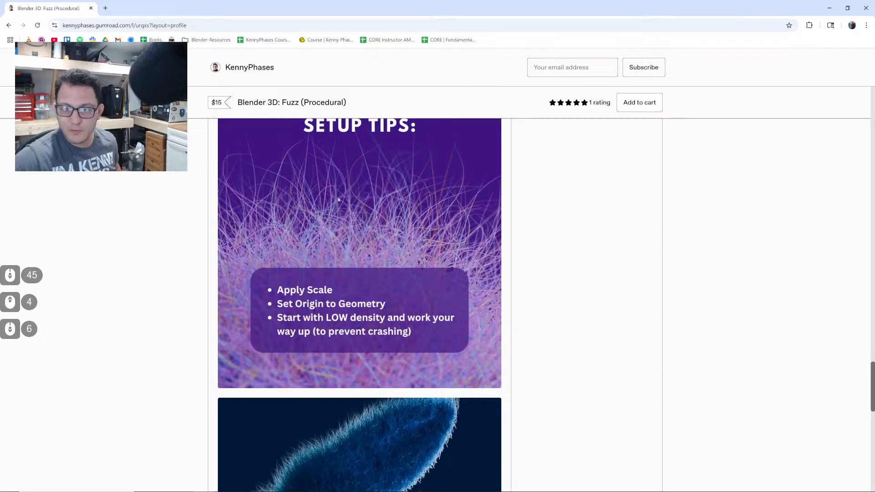
scroll(339, 200, down, 6)
scroll(426, 273, down, 10)
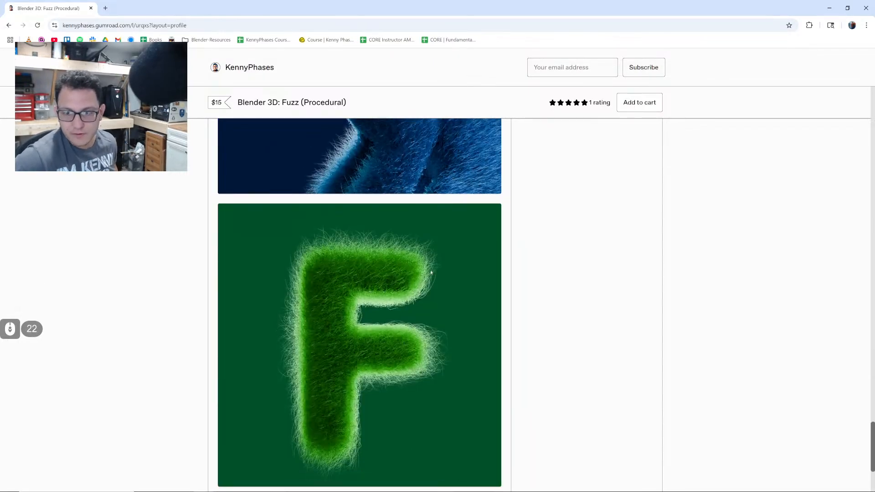
scroll(429, 267, up, 2)
scroll(431, 270, up, 15)
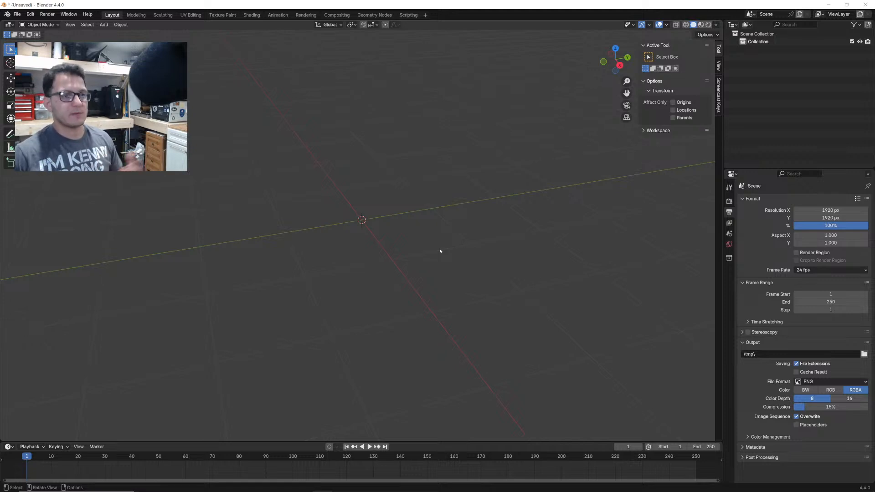
- Switch back to Blender, discard the untitled scene's changes and look through the Downloads folder for a .blend file to open
key(shift+a)
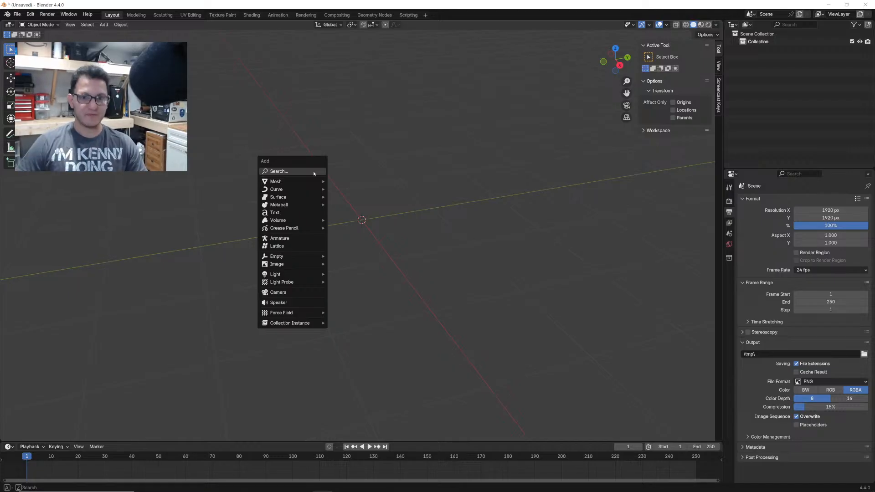
key(Escape)
key(ctrl+o)
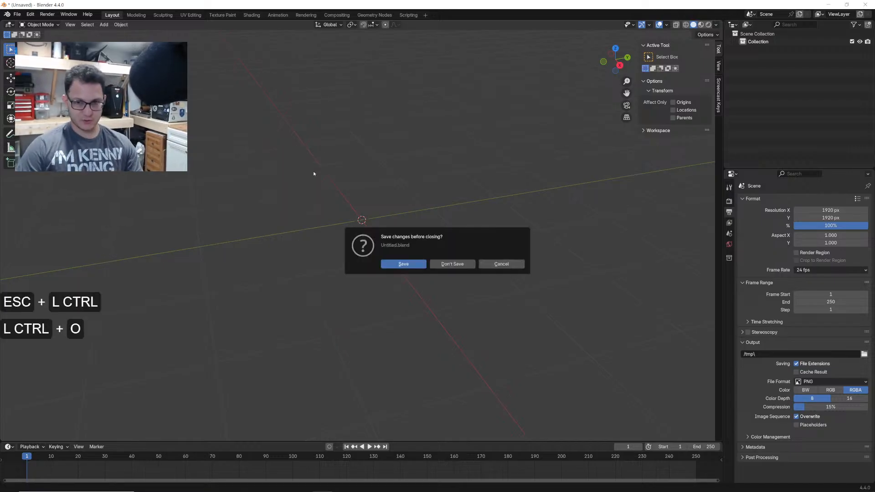
click(452, 264)
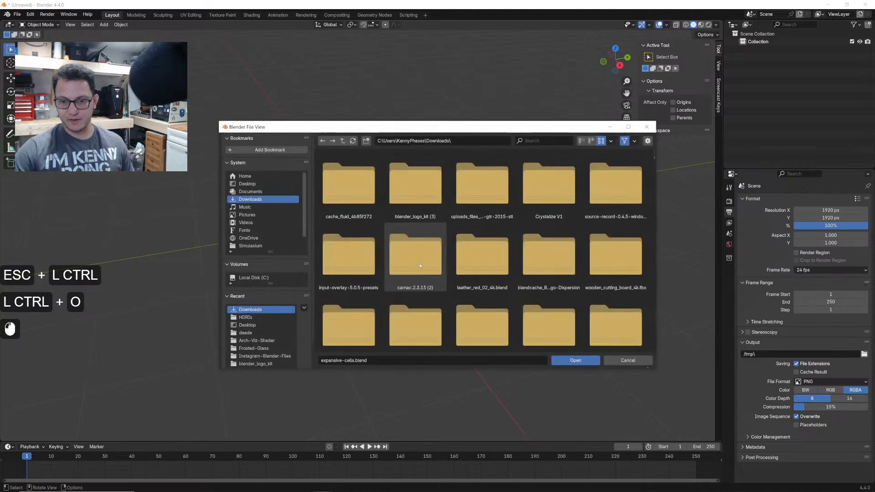
scroll(419, 267, down, 20)
scroll(418, 268, down, 20)
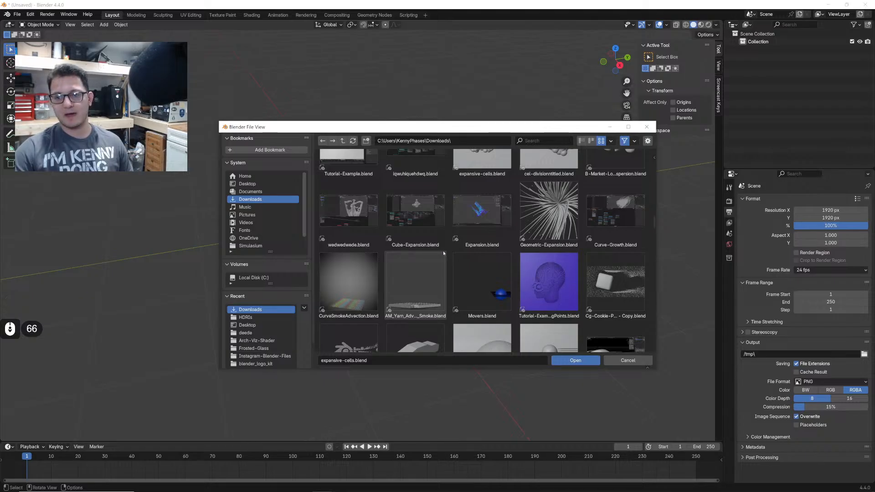
- Open InVolume.blend from the Downloads folder
scroll(417, 237, down, 3)
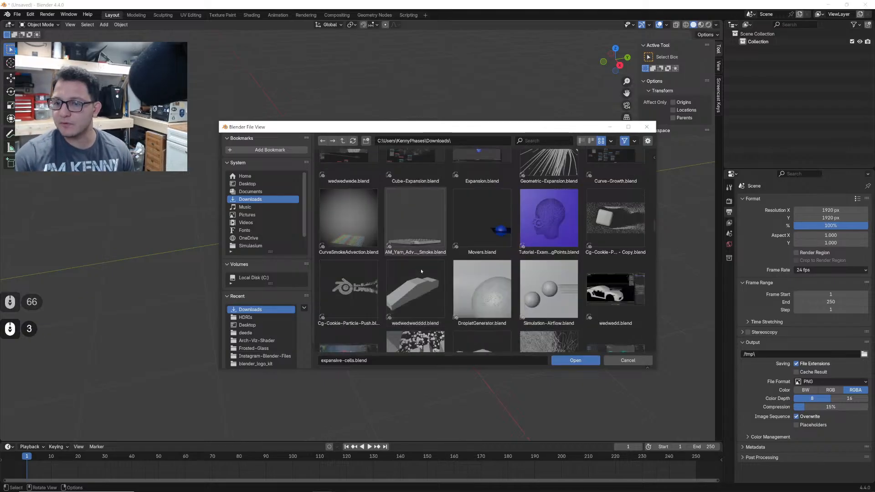
scroll(413, 235, down, 7)
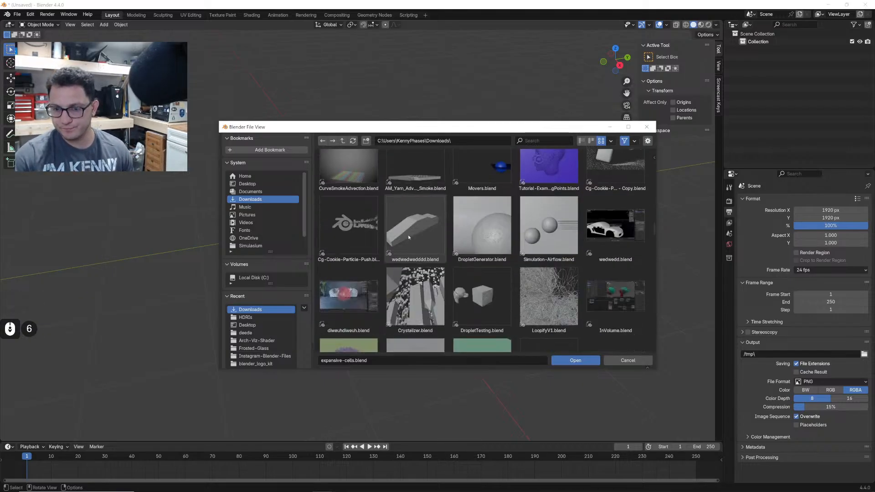
scroll(409, 237, down, 2)
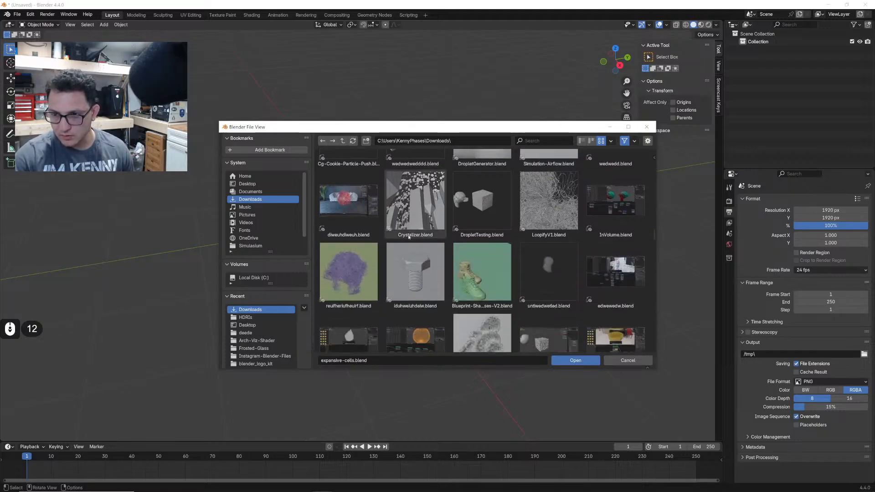
double_click(605, 205)
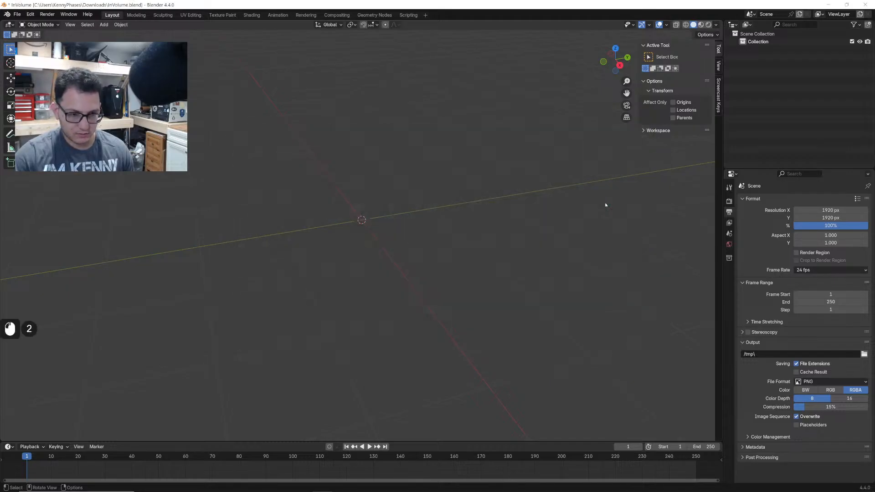
- Switch the 3D viewport to rendered shading and frame the curly sphere beside the Suzanne object
scroll(606, 205, up, 8)
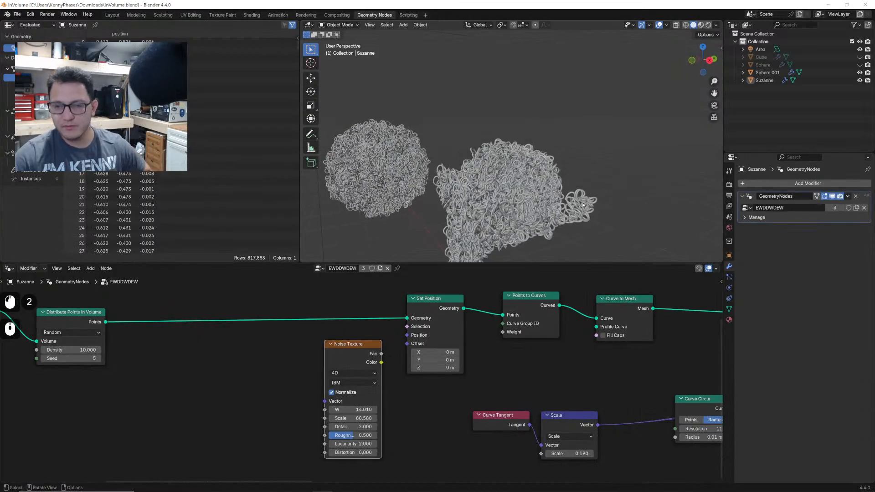
shift+middle_drag(605, 206, 612, 148)
scroll(612, 143, down, 5)
key(z)
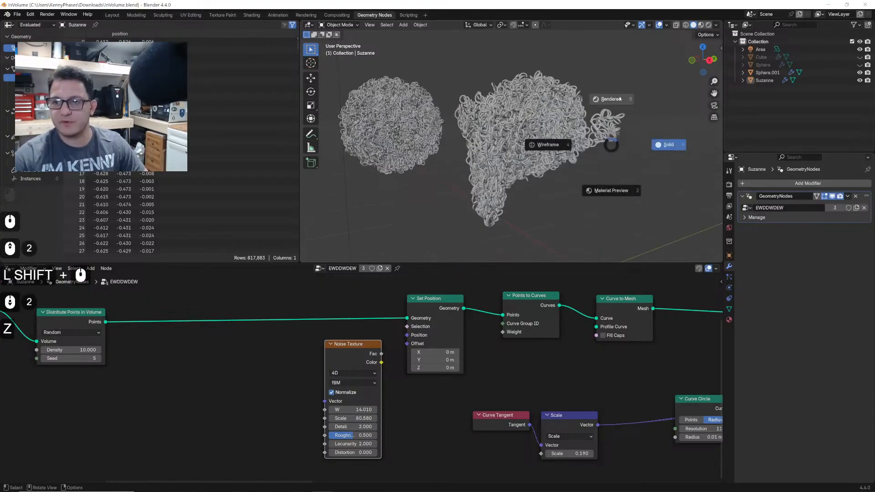
click(619, 97)
scroll(567, 173, up, 2)
middle_drag(567, 173, 595, 168)
middle_drag(484, 161, 548, 168)
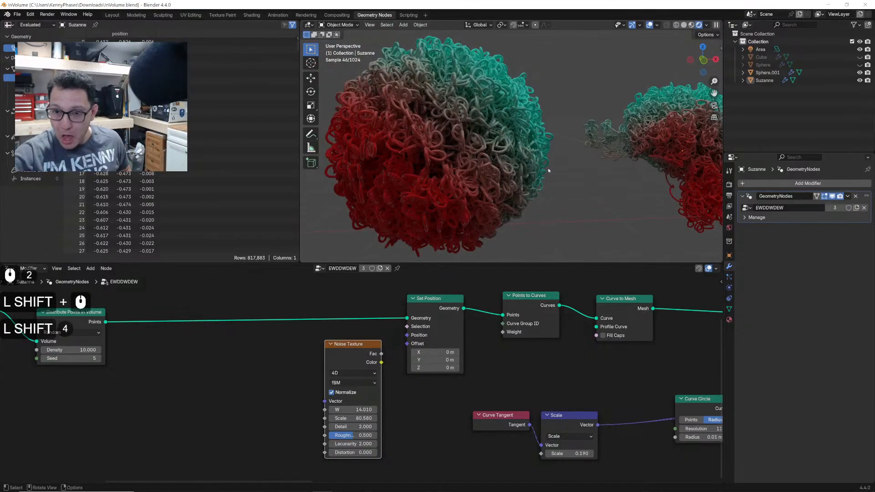
- Examine the geometry node chain from Set Position through Mesh to Curve to the Set Handle Positions nodes
scroll(361, 356, down, 3)
middle_drag(572, 331, 328, 335)
scroll(381, 328, down, 10)
scroll(419, 327, up, 8)
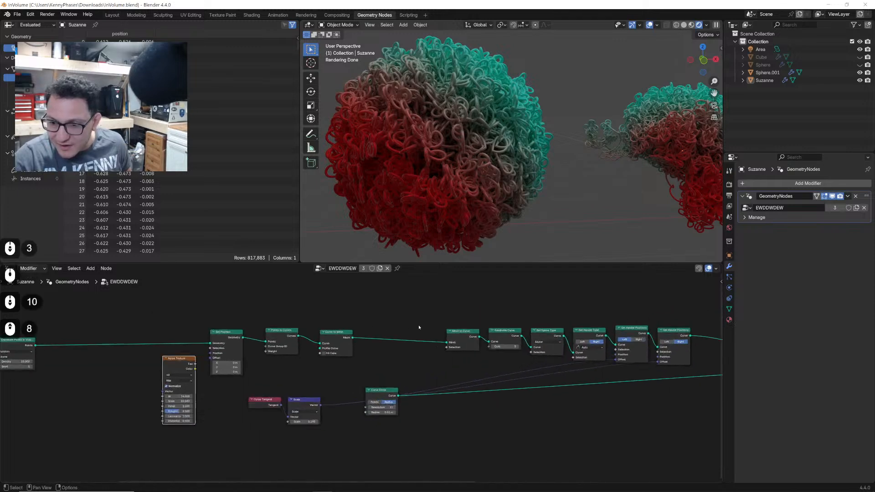
scroll(488, 328, up, 2)
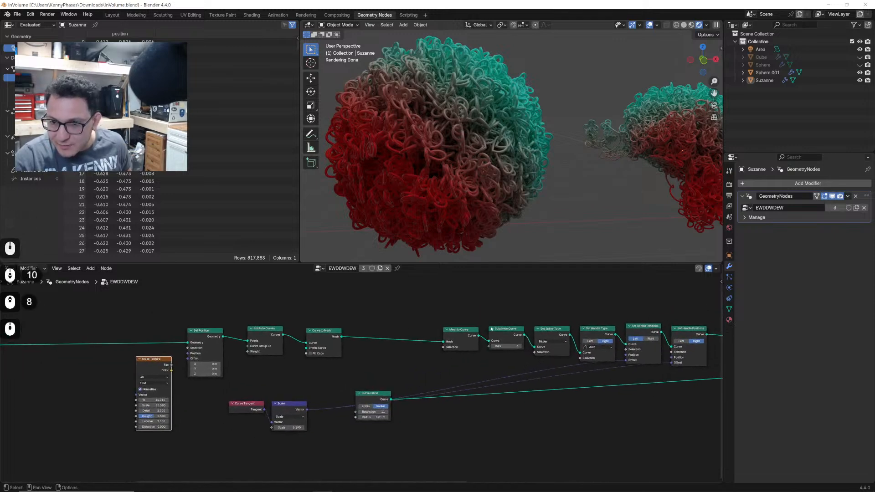
- Enlarge the 3D viewport by narrowing the spreadsheet and shortening the node editor, for a closer look at the curly sphere
middle_drag(500, 162, 546, 151)
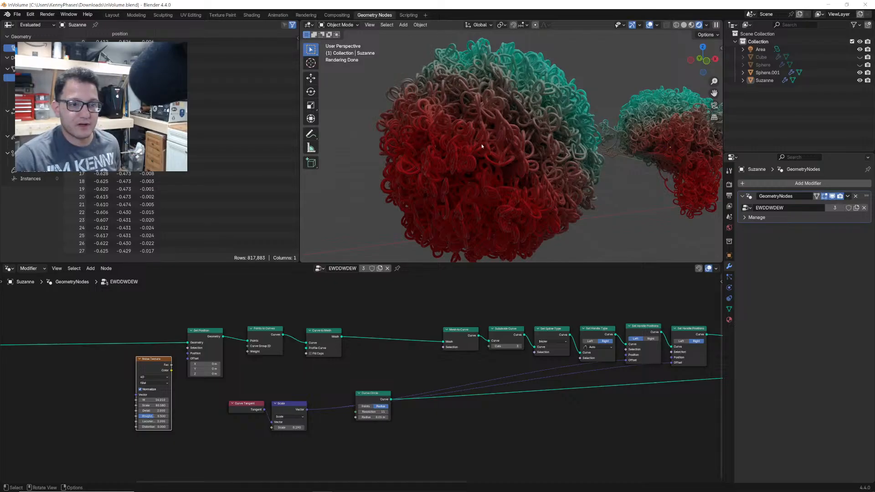
drag(299, 146, 186, 146)
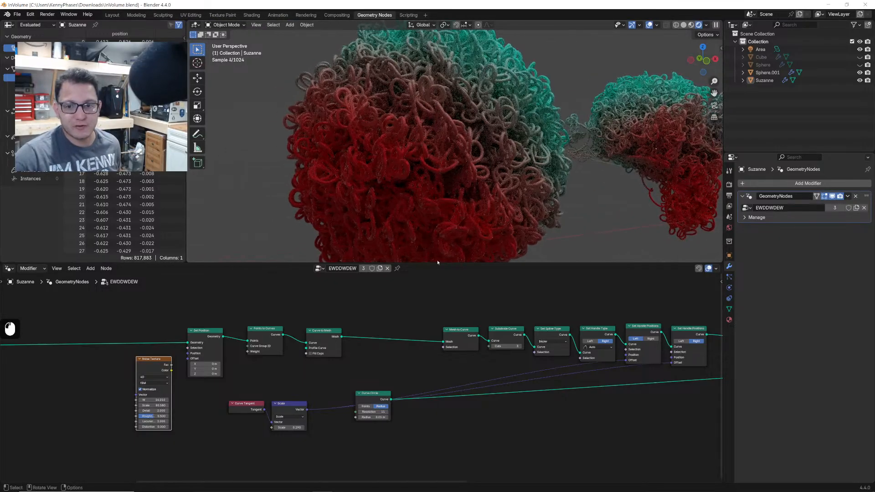
drag(437, 263, 437, 358)
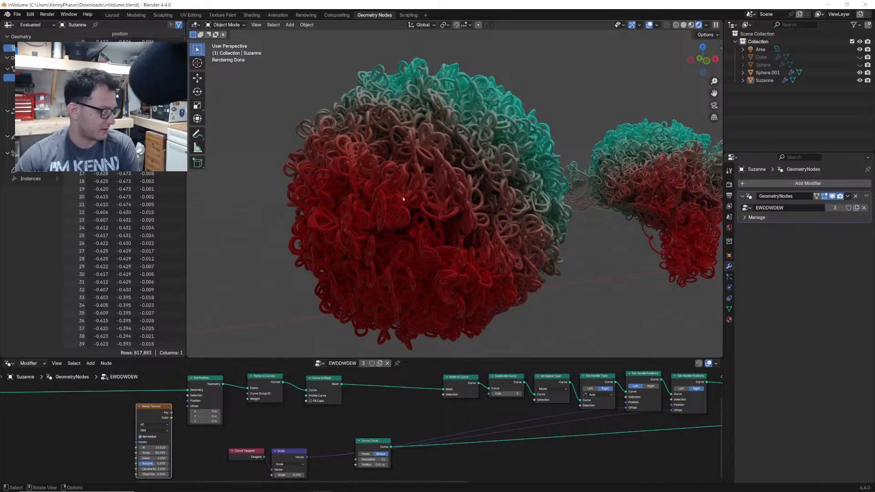
scroll(368, 236, up, 3)
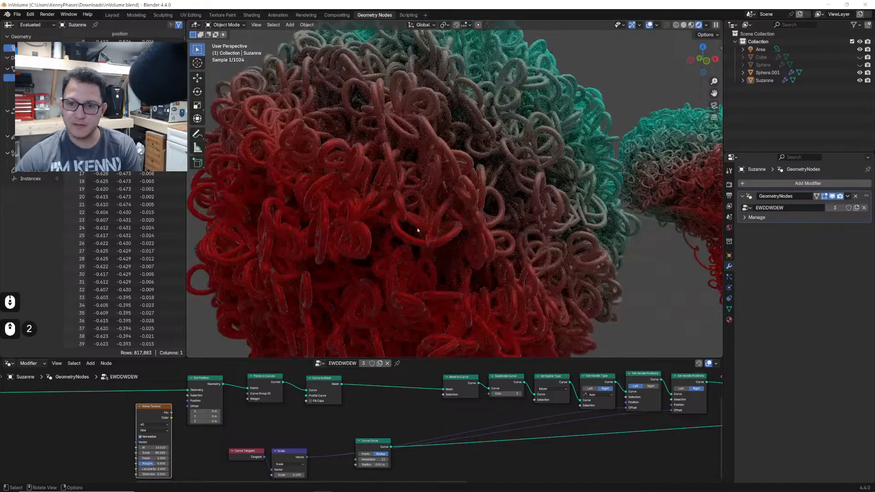
scroll(455, 166, down, 2)
scroll(479, 189, up, 2)
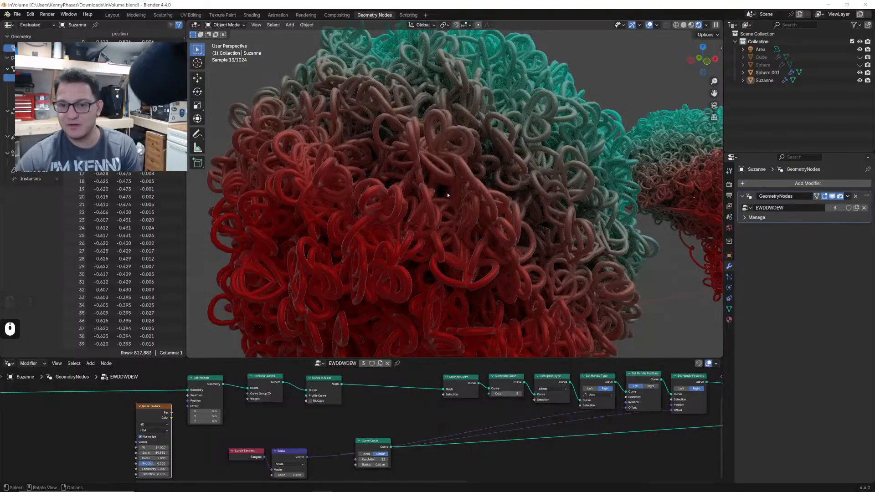
- Switch to the Layout workspace with rendered viewport shading and inspect the curly sphere up close
click(112, 15)
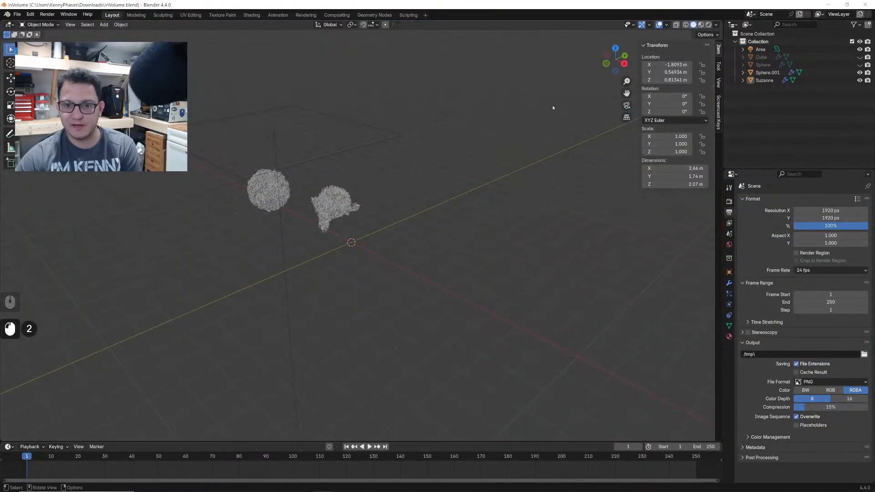
click(709, 25)
mouse_move(360, 119)
middle_down()
mouse_move(409, 237)
mouse_move(395, 237)
middle_up()
scroll(404, 234, up, 6)
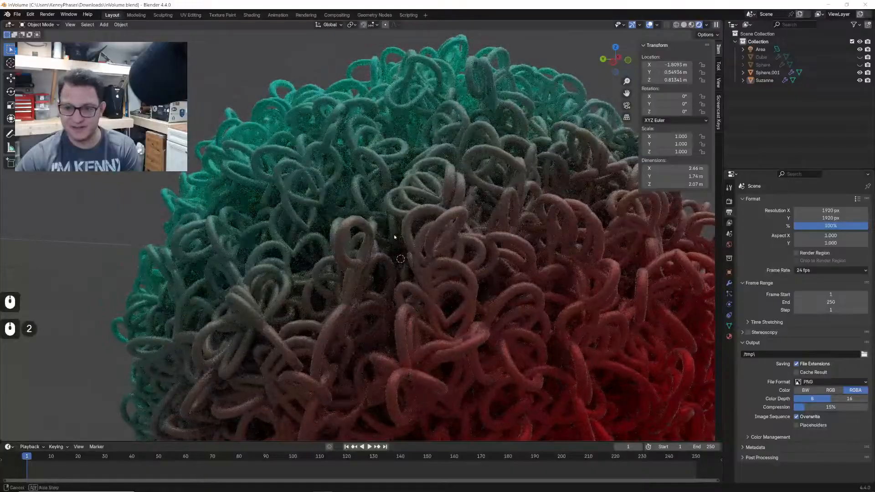
scroll(459, 277, down, 5)
- Select the curly sphere, display its Geometry Nodes modifier, and deselect it
click(459, 276)
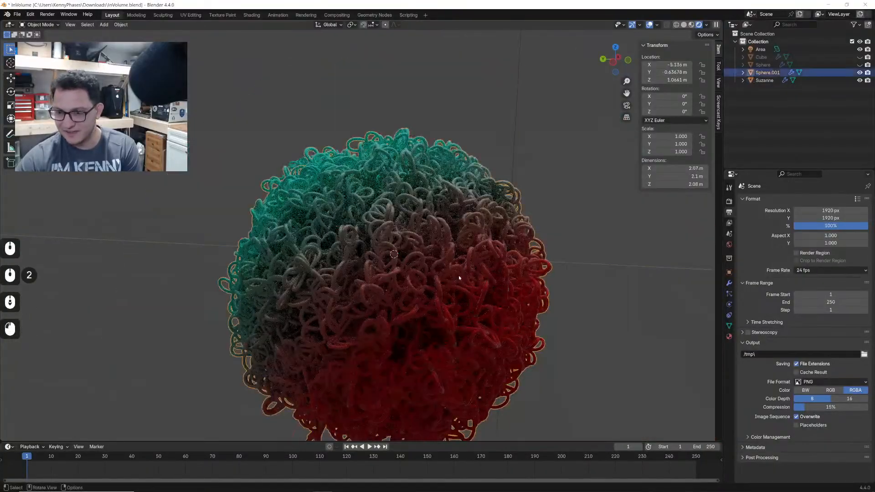
click(729, 283)
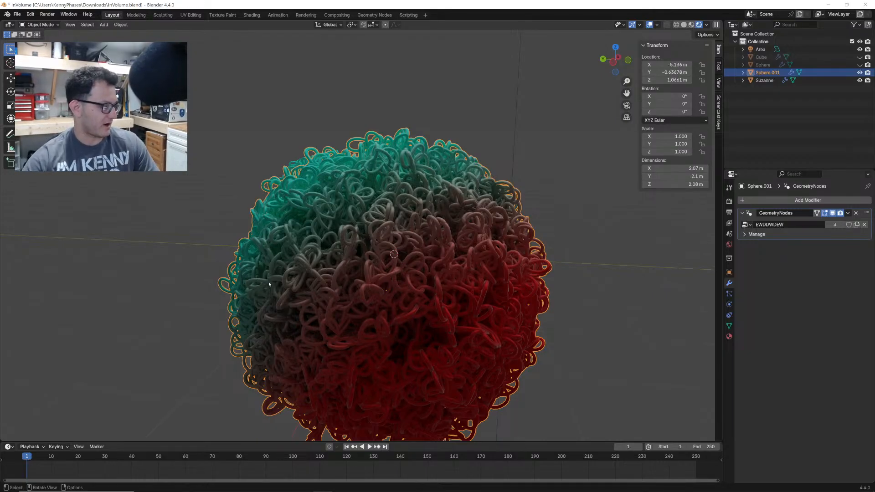
click(479, 124)
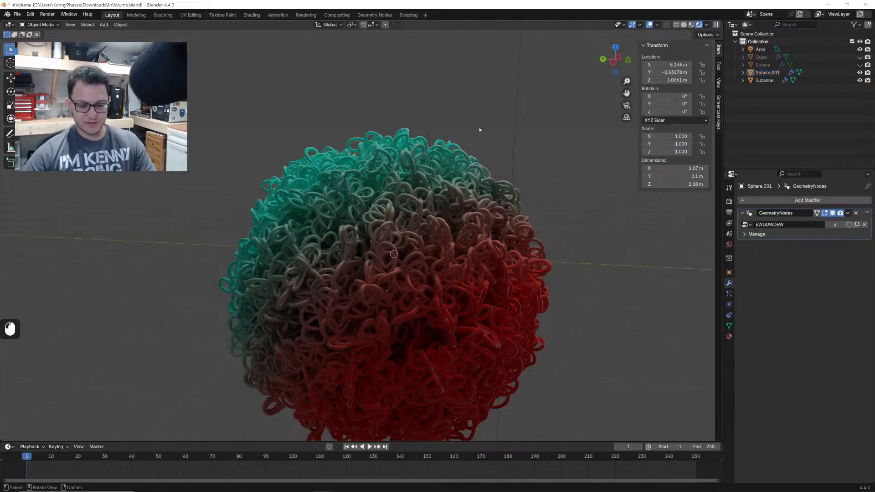
- Open Blueprint-Shader.blend from the Downloads folder, discarding the unsaved changes to the current file
key(ctrl+o)
click(441, 263)
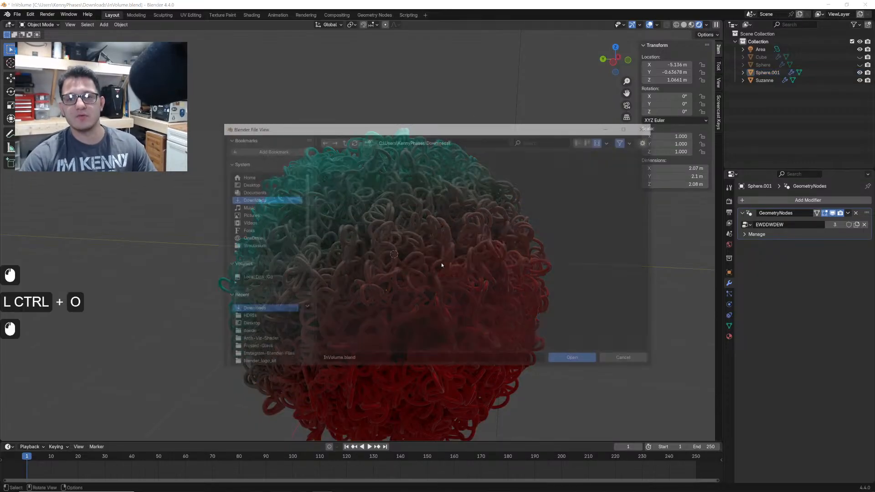
scroll(453, 273, down, 20)
scroll(454, 273, down, 20)
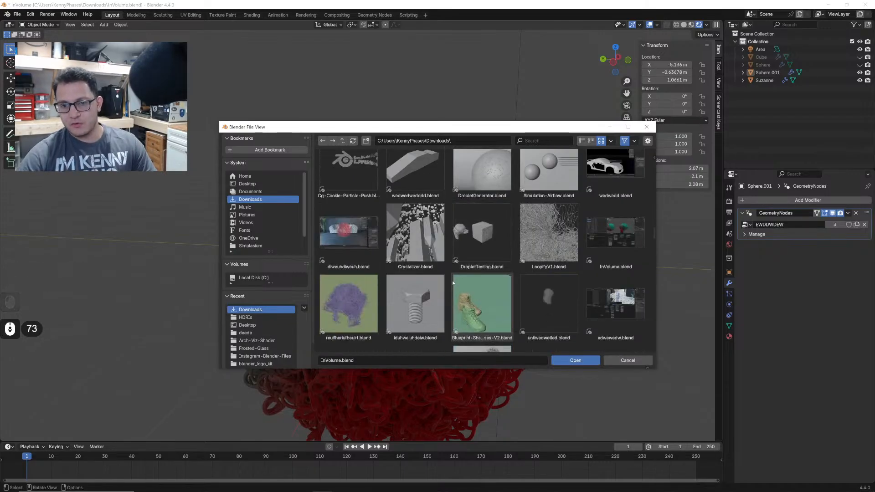
scroll(452, 283, down, 7)
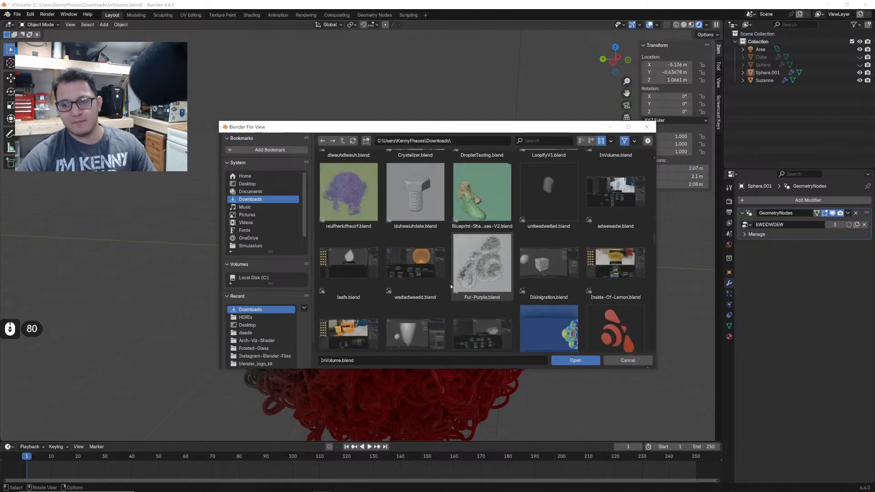
scroll(452, 287, down, 17)
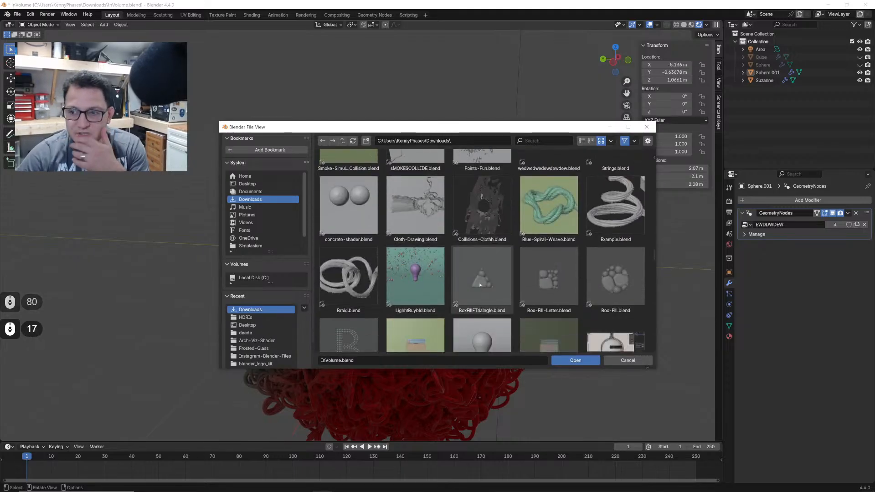
scroll(484, 274, down, 15)
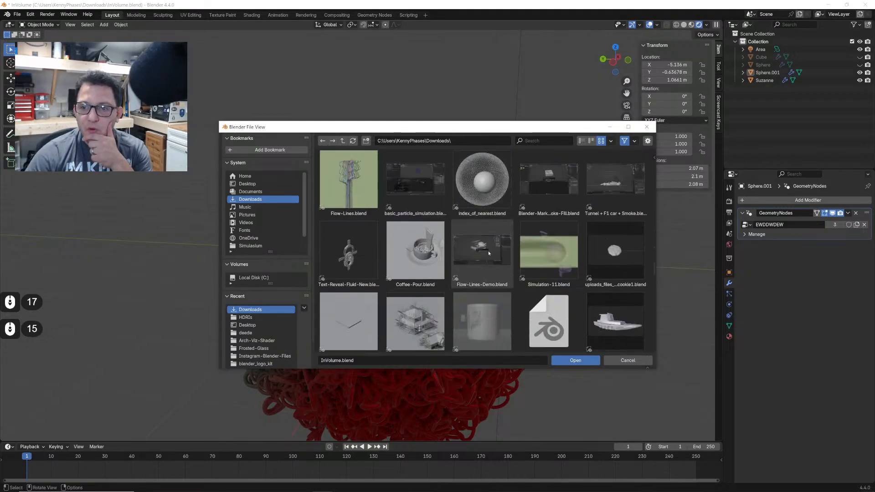
scroll(489, 254, down, 7)
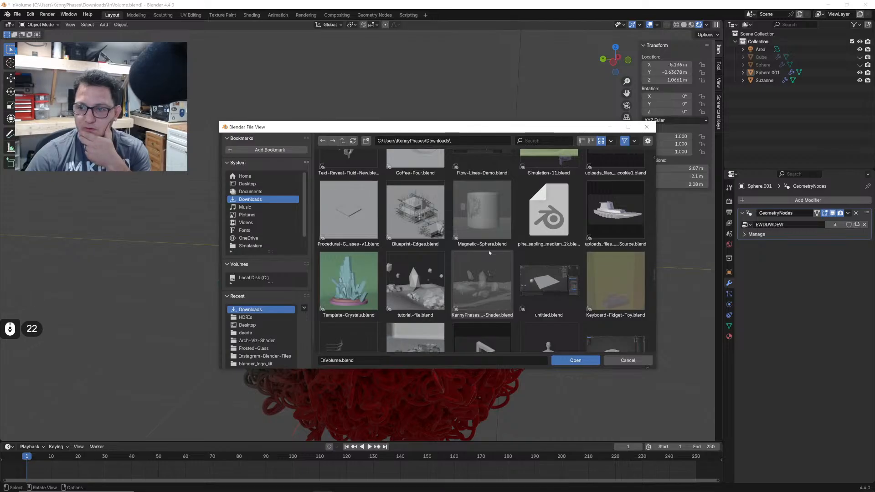
scroll(491, 253, down, 14)
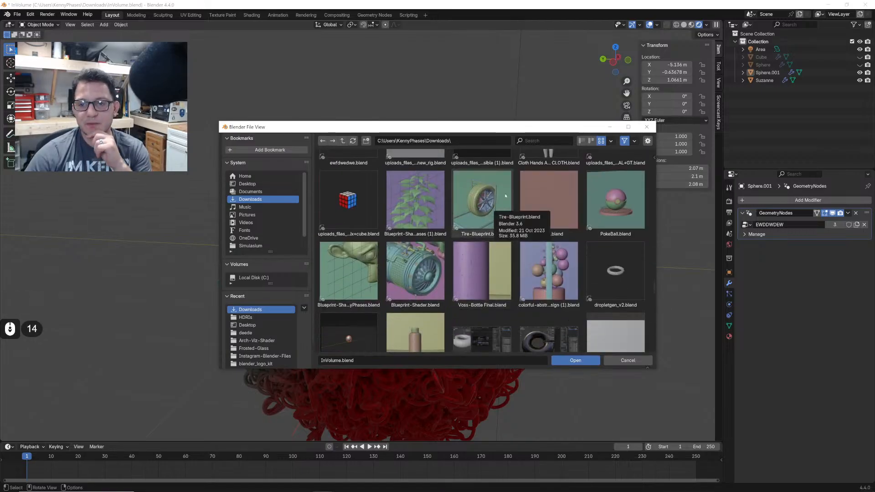
double_click(415, 273)
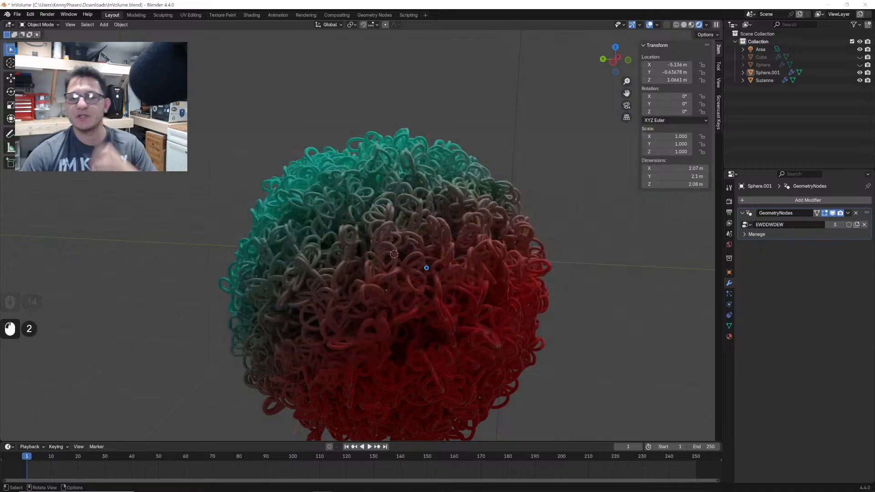
click(381, 184)
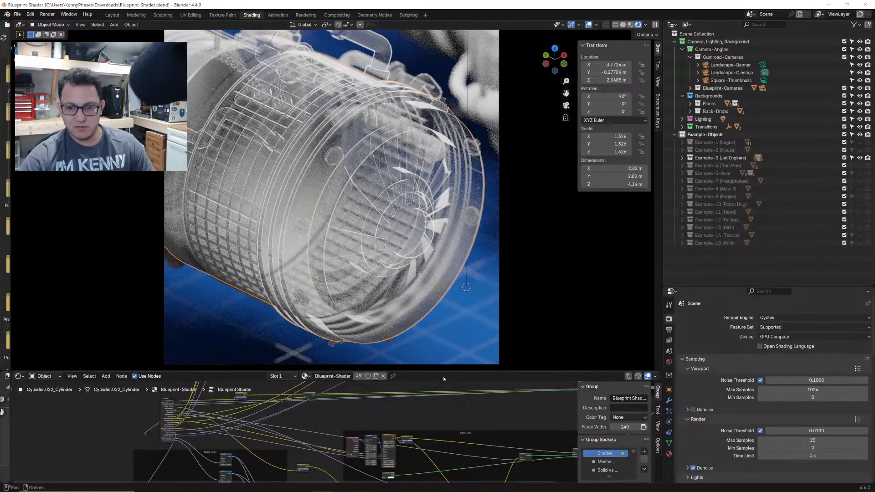
- Enlarge the shader node editor and bring the whole Blueprint Shader node group into view
drag(431, 370, 431, 315)
scroll(438, 404, down, 6)
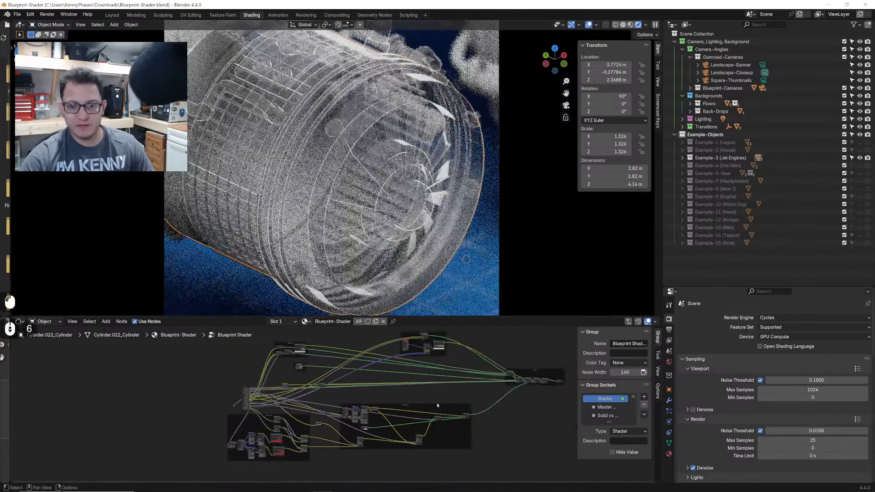
middle_drag(437, 406, 382, 405)
scroll(425, 407, up, 2)
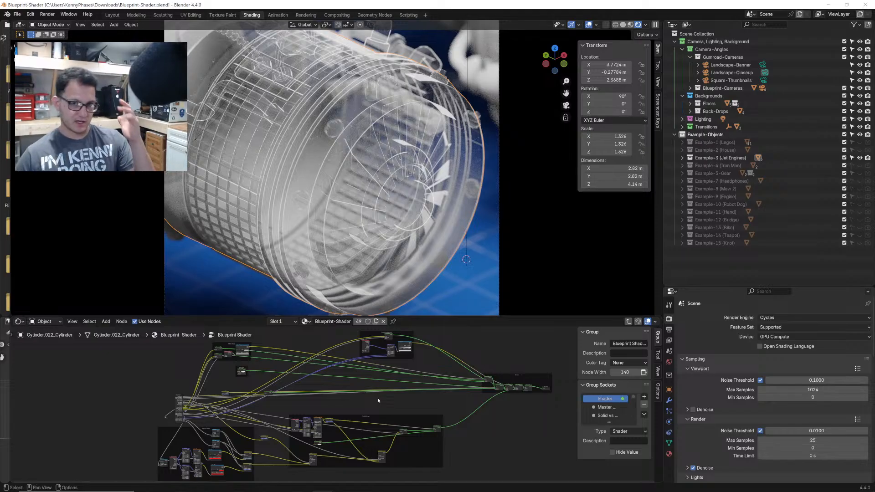
- Examine the blueprint-shaded jet engines in perspective, from the side, and from the top view
middle_drag(340, 160, 344, 160)
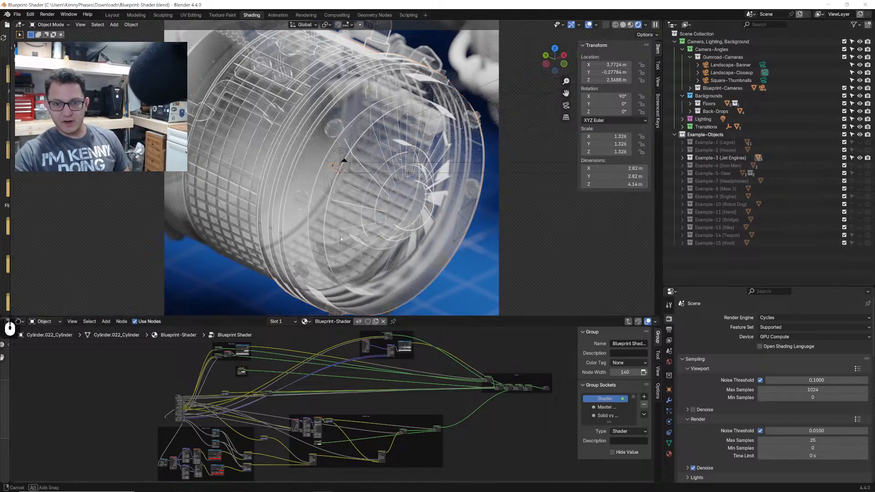
scroll(372, 139, up, 12)
scroll(369, 158, up, 4)
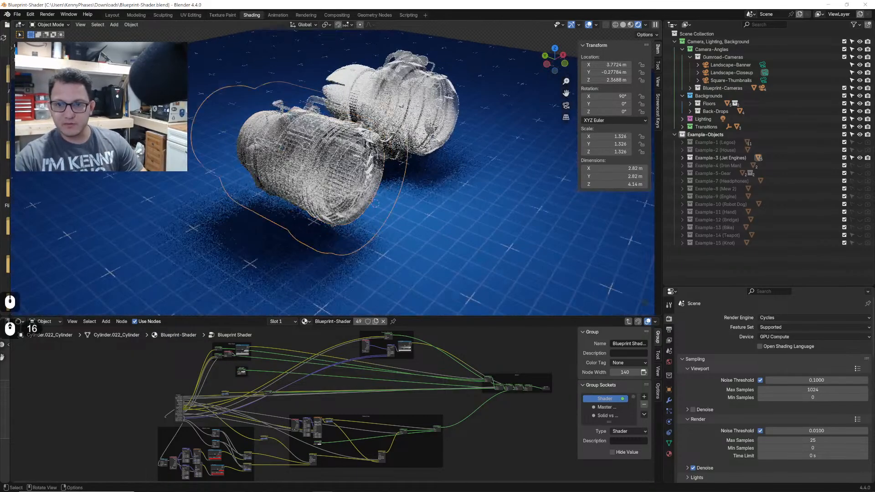
middle_drag(383, 151, 464, 132)
shift+middle_drag(394, 136, 469, 125)
click(557, 64)
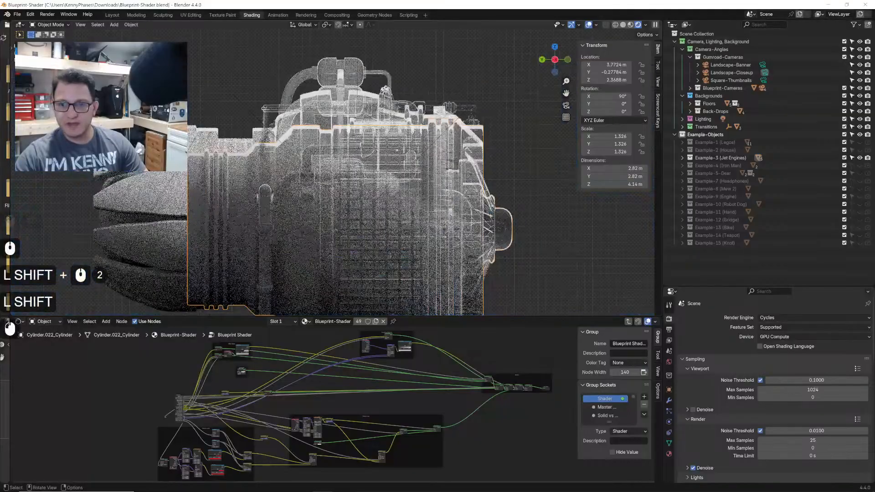
click(555, 47)
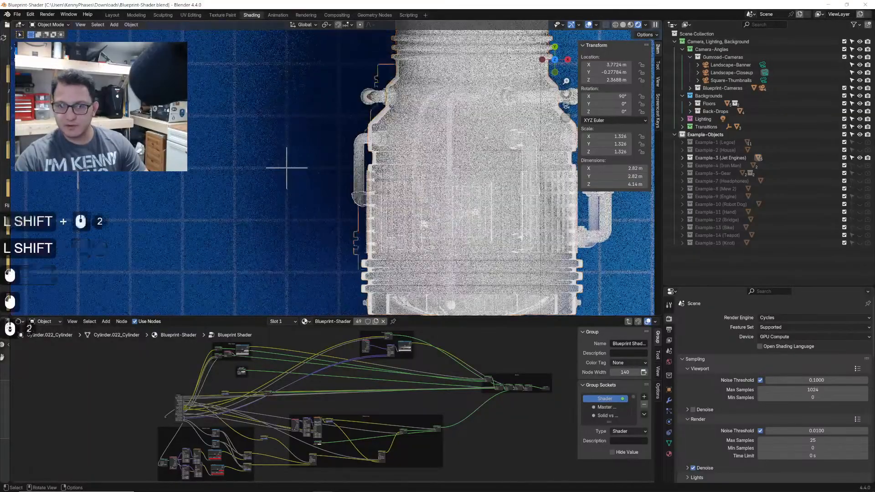
scroll(515, 132, down, 3)
shift+middle_drag(515, 132, 336, 132)
middle_drag(449, 143, 393, 59)
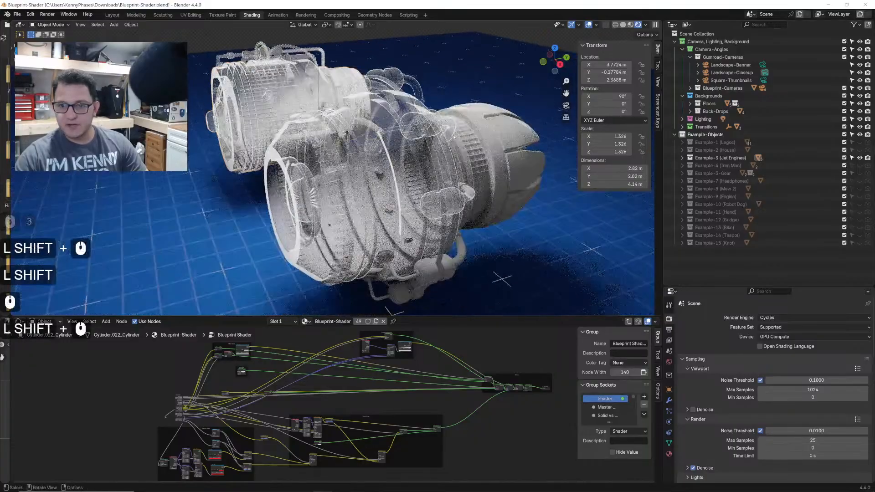
- Hide the Example-3 (Jet Engines) collection and show Example-4 (Iron Man) in the viewport
scroll(423, 161, up, 2)
mouse_move(424, 162)
shift+middle_down()
mouse_move(373, 130)
mouse_move(435, 153)
shift+middle_up()
scroll(431, 152, down, 1)
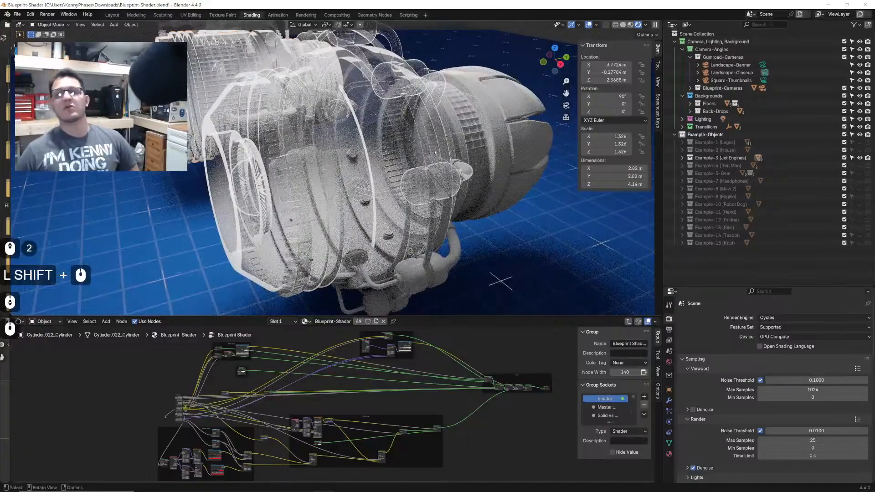
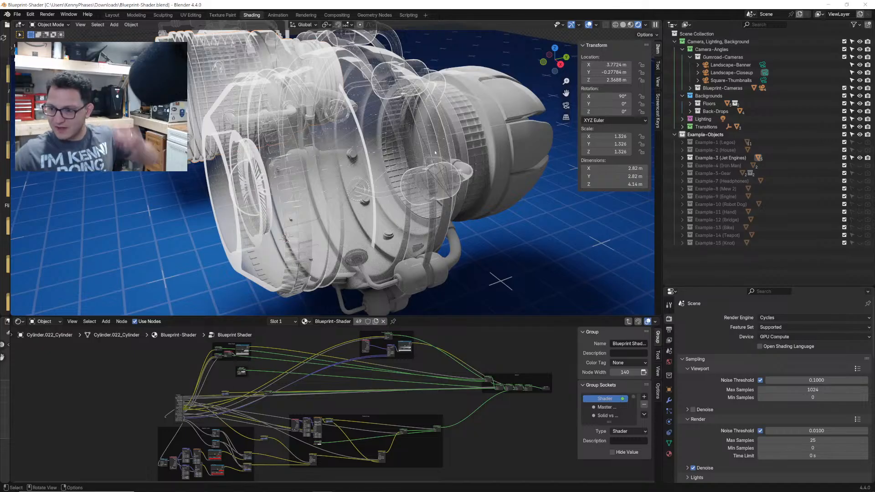
click(861, 159)
click(860, 166)
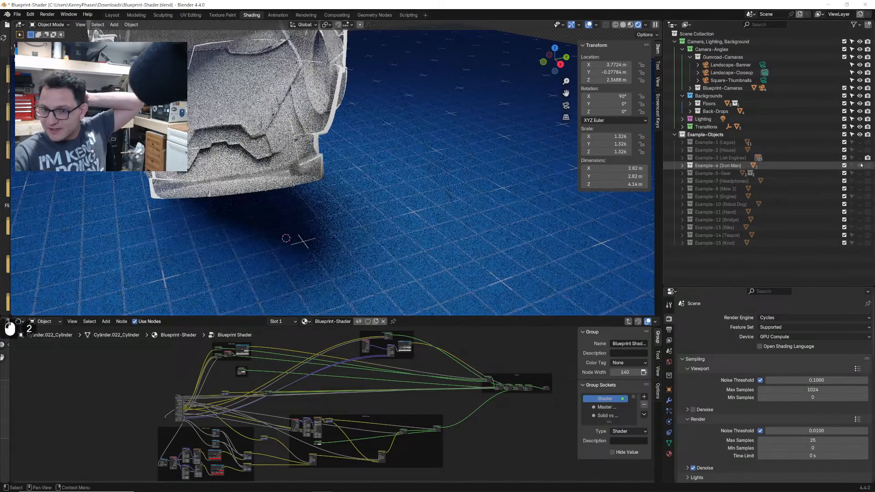
click(821, 165)
scroll(282, 200, down, 4)
middle_drag(283, 200, 237, 191)
shift+middle_drag(373, 185, 407, 205)
scroll(407, 205, up, 2)
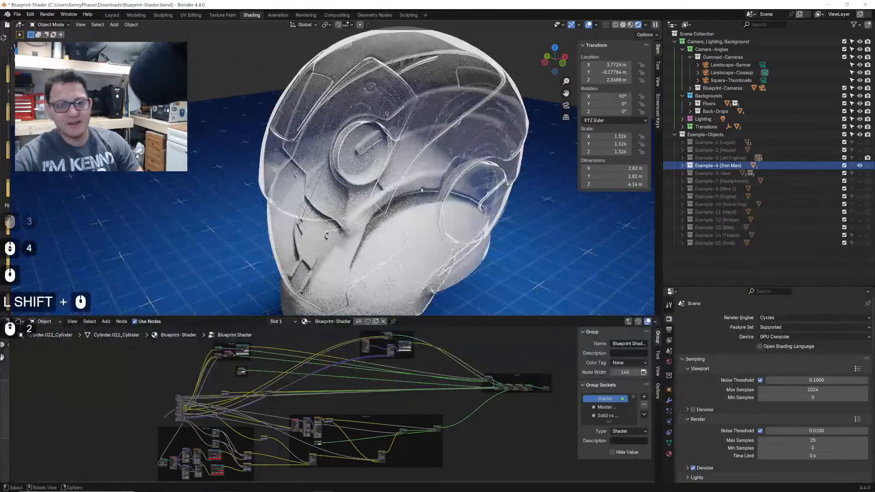
- Enlarge the 3D viewport in height and width, hide its sidebar, and frame the whole helmet
shift+middle_drag(479, 291, 482, 302)
drag(484, 316, 490, 440)
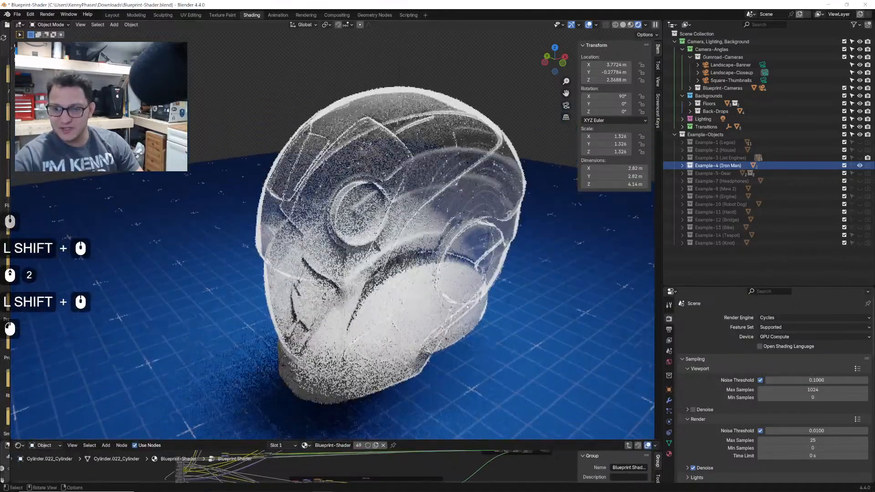
scroll(502, 366, up, 1)
shift+middle_drag(502, 366, 501, 364)
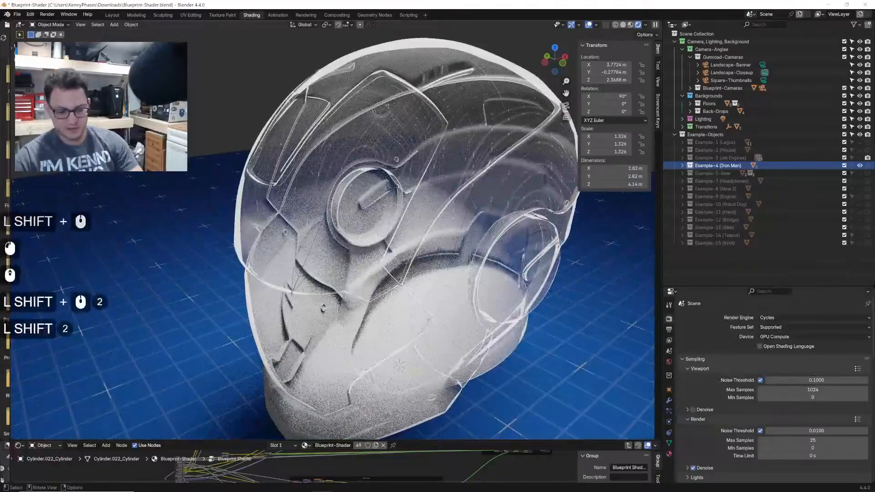
key(n)
drag(663, 272, 747, 272)
shift+middle_drag(588, 219, 618, 236)
scroll(631, 246, down, 2)
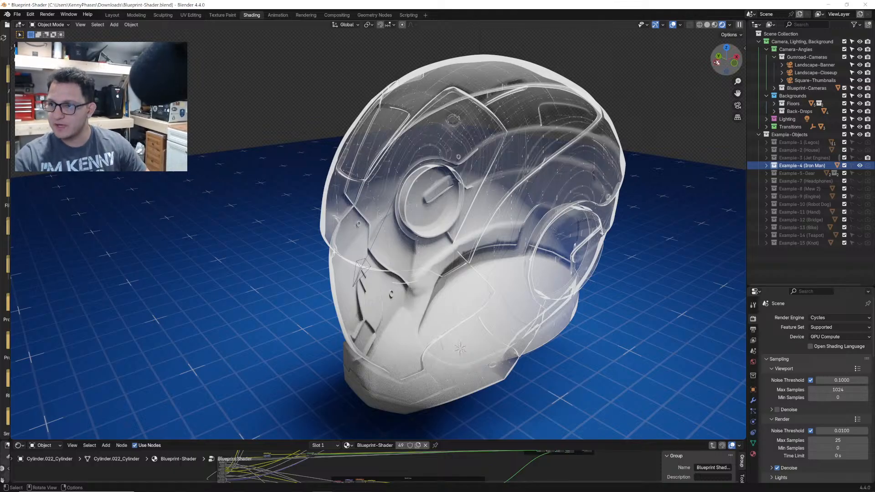
- View the helmet from another side in solid shading and try to select it in the viewport
click(734, 63)
mouse_move(471, 183)
shift+middle_down()
mouse_move(531, 209)
mouse_move(475, 206)
mouse_move(489, 181)
shift+middle_up()
scroll(486, 187, up, 2)
scroll(532, 208, down, 2)
click(710, 25)
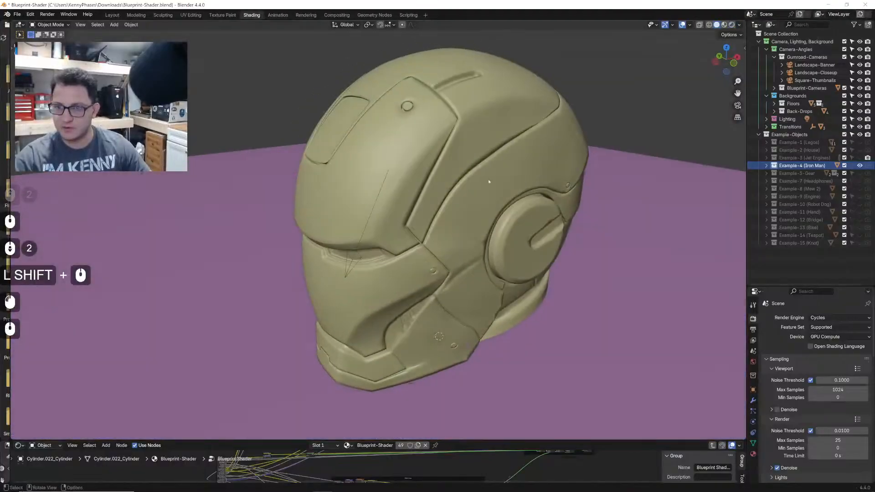
click(490, 181)
key(Tab)
key(Tab)
click(490, 109)
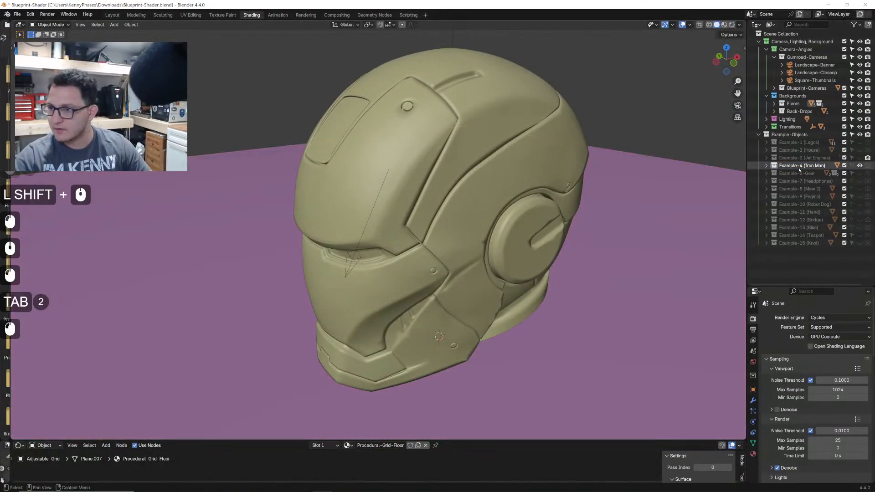
- Make the Example-4 (Iron Man) collection selectable and select the helmet
click(852, 166)
click(490, 164)
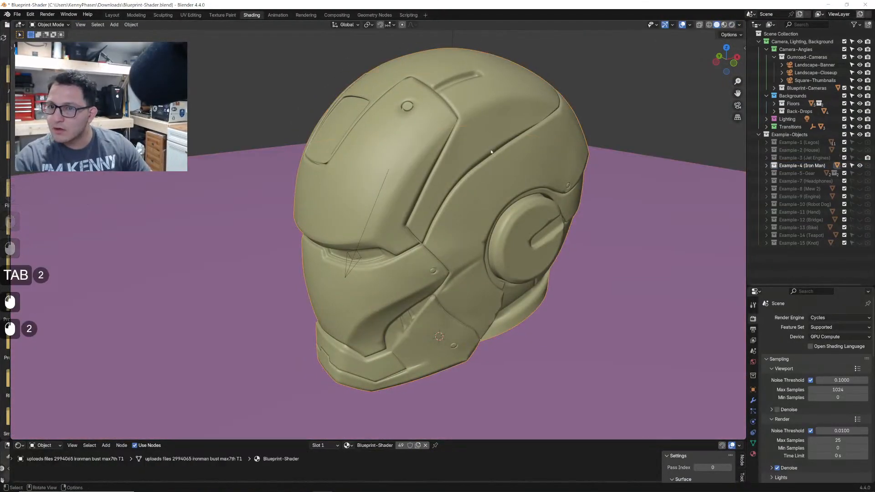
key(Tab)
key(Tab)
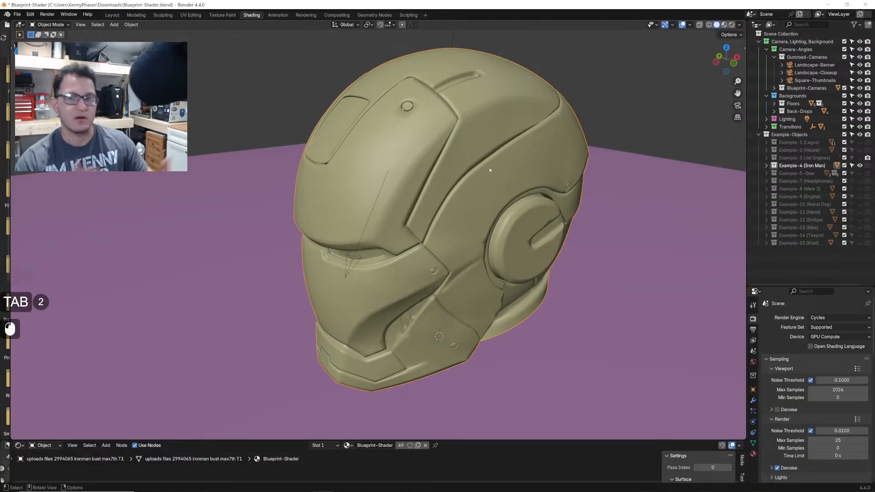
- Copy the selected helmet objects, save the project, and start a new file
key(ctrl+c)
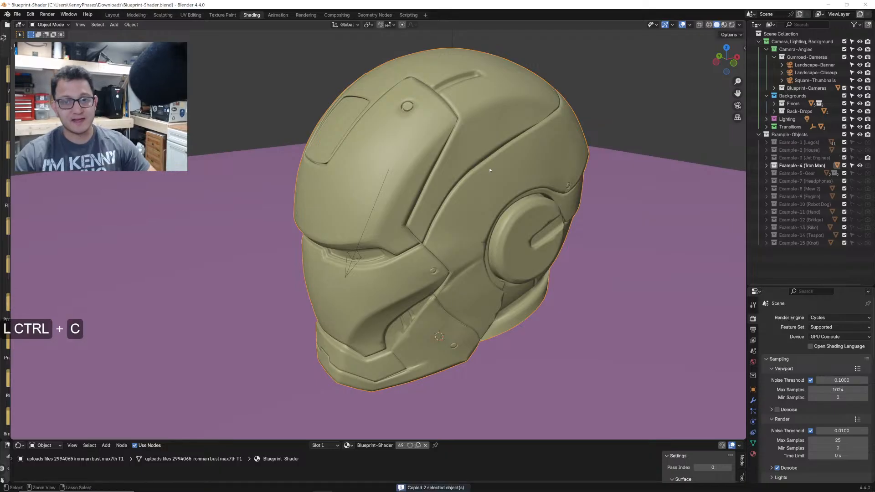
key(ctrl+s)
key(ctrl+n)
key(Return)
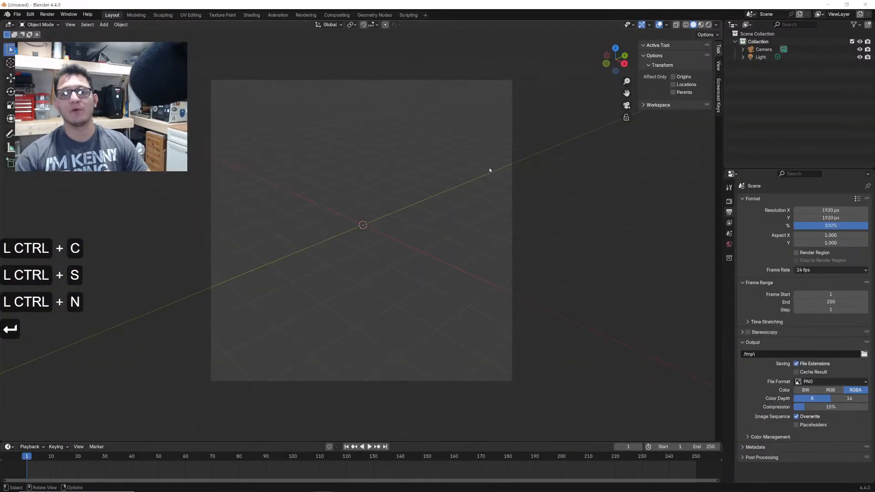
- Paste the helmet into the new file and delete the Transition-Controller empty that comes with it
key(ctrl+v)
scroll(419, 215, down, 2)
mouse_move(420, 215)
middle_down()
mouse_move(455, 223)
mouse_move(432, 190)
mouse_move(417, 232)
middle_up()
click(449, 217)
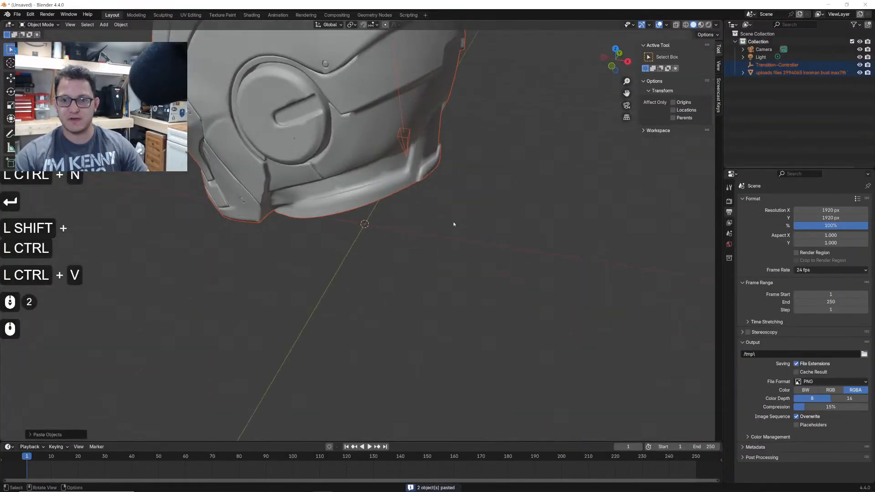
scroll(432, 189, down, 5)
click(418, 195)
key(x)
click(418, 196)
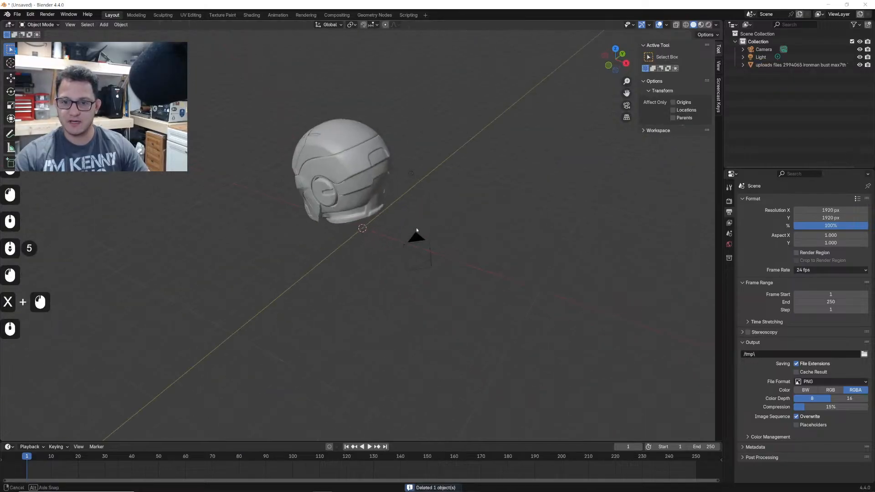
- Delete the default camera and light so that only the helmet is left in the scene
click(426, 254)
key(x)
click(426, 254)
click(413, 175)
key(x)
click(413, 178)
middle_drag(413, 178, 461, 210)
scroll(453, 217, up, 4)
shift+middle_drag(460, 209, 404, 228)
- Save the new file as Shader-Blueprint.blend in the Downloads folder
key(ctrl+s)
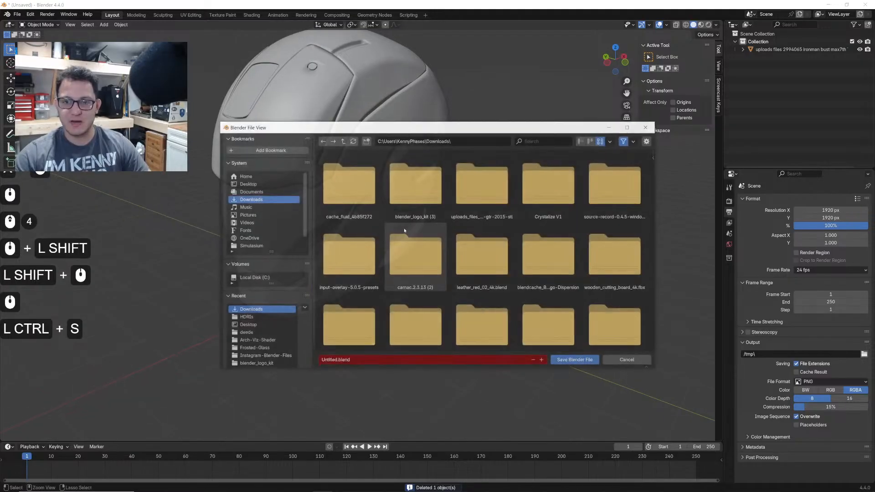
click(333, 361)
double_click(335, 360)
text(Sa)
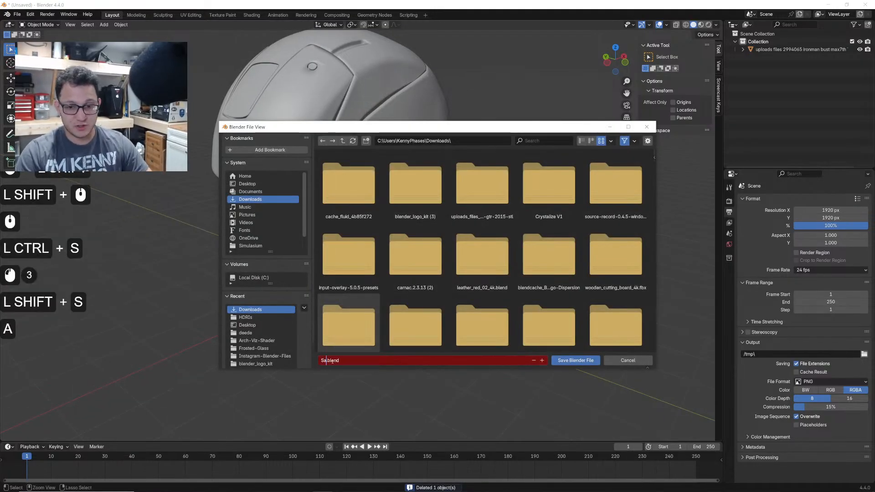
key(BackSpace)
text(hader-)
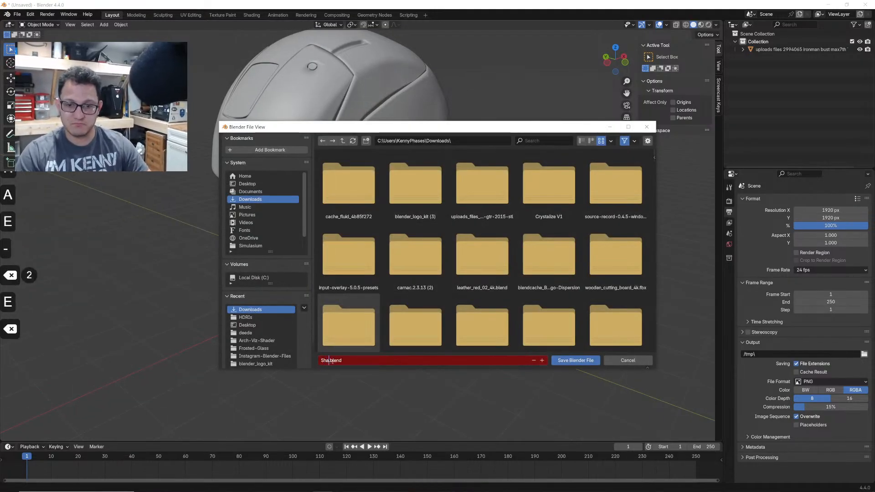
text(L)
key(BackSpace)
text(Blueprint)
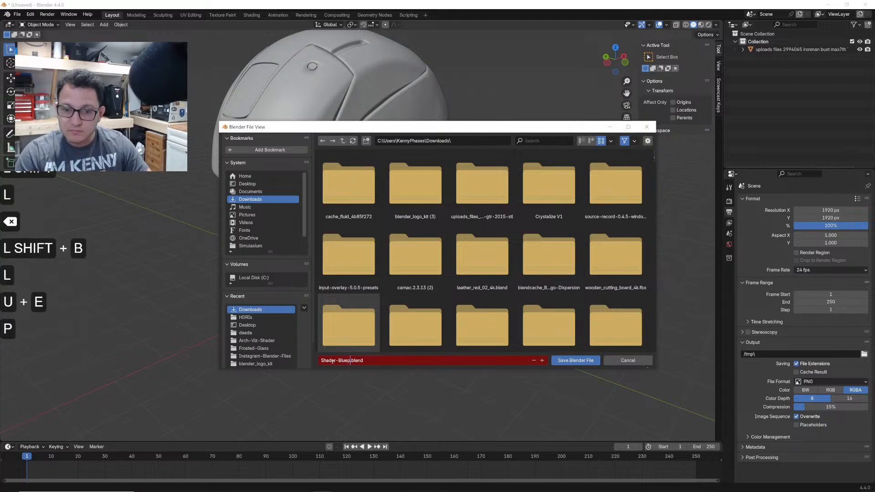
key(Return)
click(571, 358)
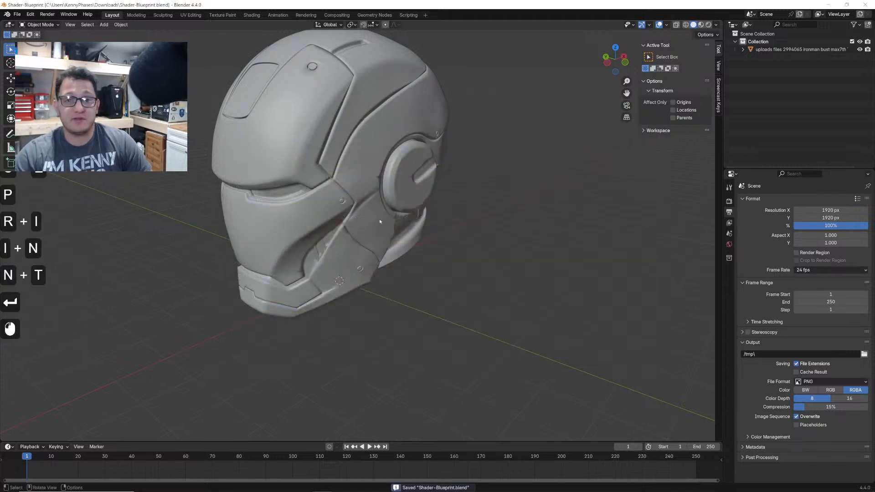
- Switch to the Shading workspace and select the helmet
click(252, 17)
mouse_move(398, 132)
middle_down()
mouse_move(473, 135)
mouse_move(458, 118)
mouse_move(484, 210)
middle_up()
scroll(473, 190, up, 2)
click(483, 211)
scroll(549, 337, down, 4)
scroll(561, 330, up, 1)
middle_drag(576, 319, 528, 393)
- Unlink the helmet's existing material and create a new one named Bluepring
click(471, 289)
click(435, 288)
scroll(490, 368, up, 2)
click(435, 288)
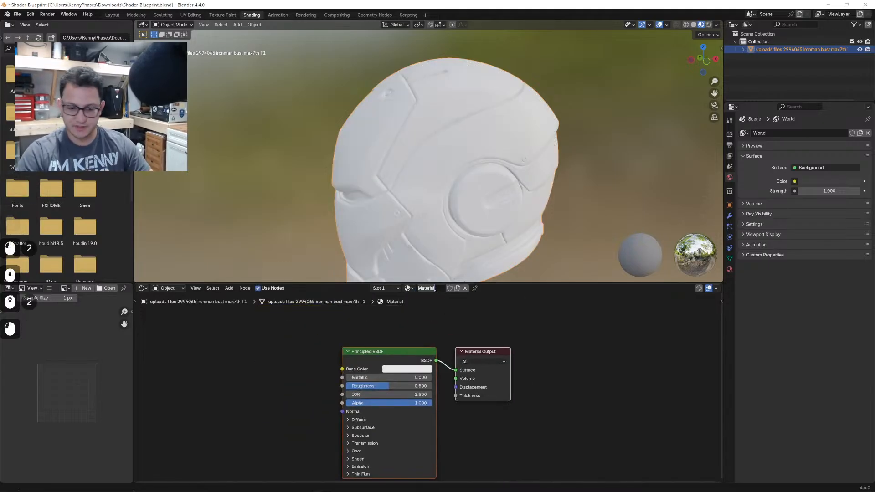
text(Bluepring)
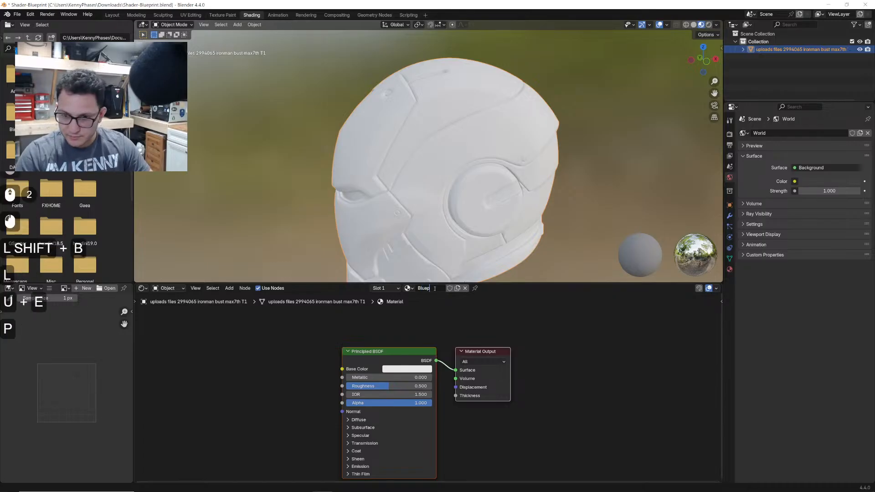
key(Return)
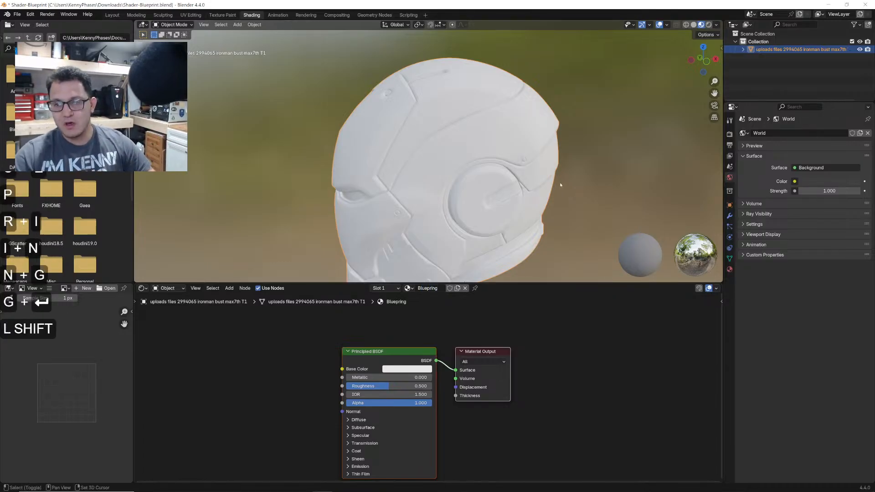
- Spread the material nodes apart and insert a Mix Shader between the Principled BSDF and the Material Output
shift+middle_drag(565, 211, 570, 184)
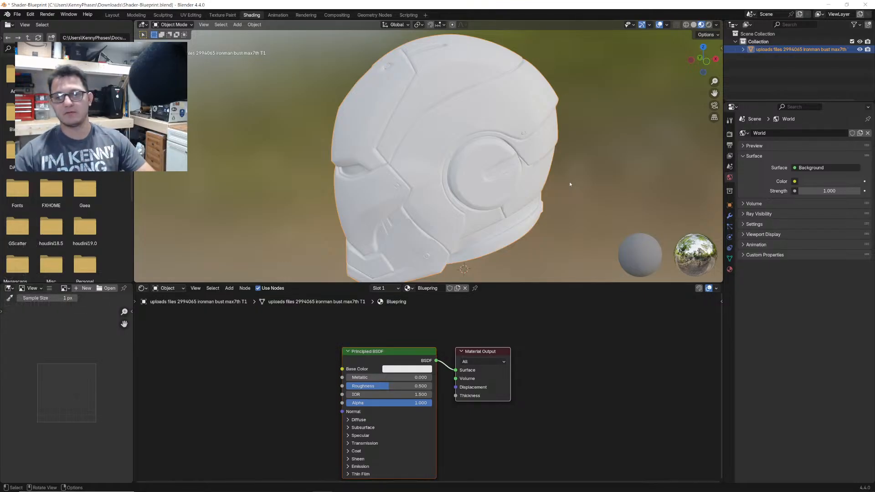
drag(505, 349, 603, 343)
click(576, 331)
drag(481, 358, 418, 381)
key(shift+a)
text(mix sha)
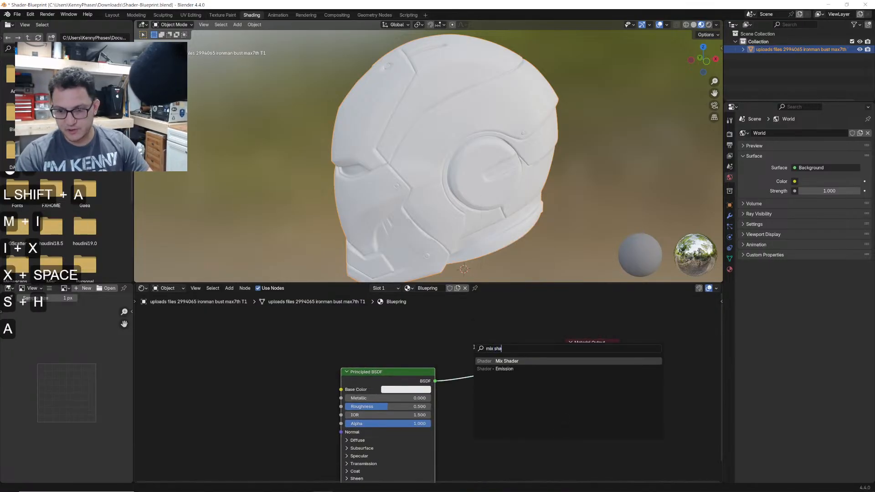
key(Return)
click(492, 360)
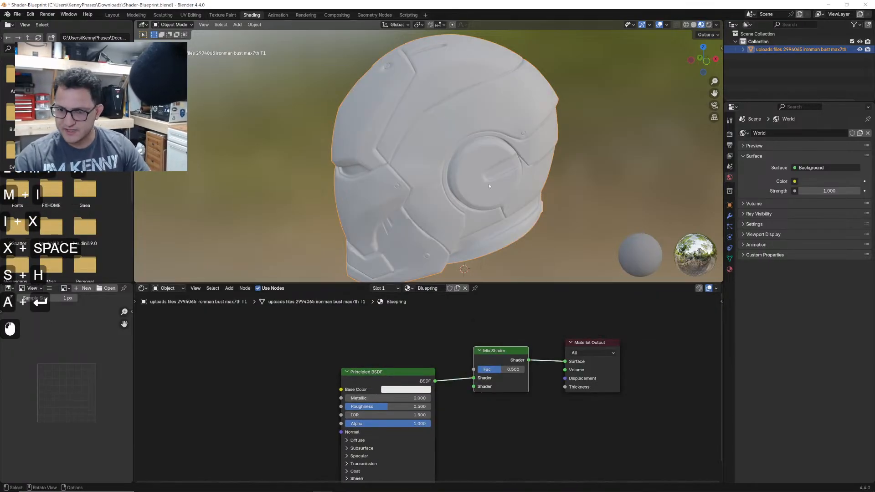
- View the helmet straight from the side and enlarge the shader node editor
scroll(693, 102, up, 2)
click(707, 62)
shift+middle_drag(548, 145, 575, 135)
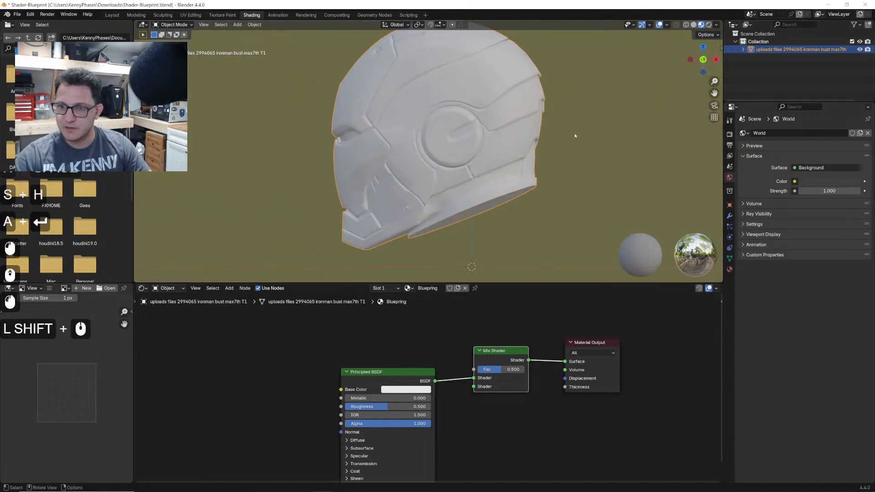
scroll(575, 136, up, 1)
drag(539, 283, 539, 185)
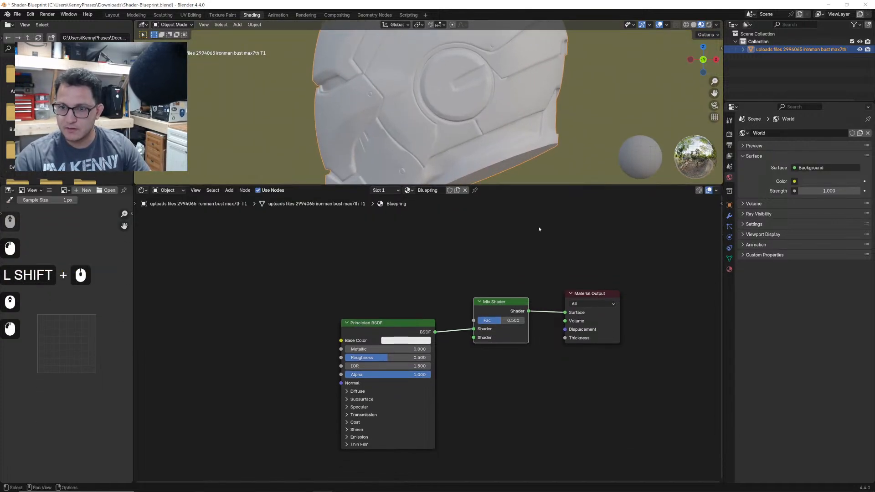
- Replace the Principled BSDF with a Diffuse BSDF connected to the Mix Shader's second shader input
scroll(512, 303, up, 2)
drag(382, 321, 401, 325)
click(401, 322)
key(x)
key(shift+a)
text(dif)
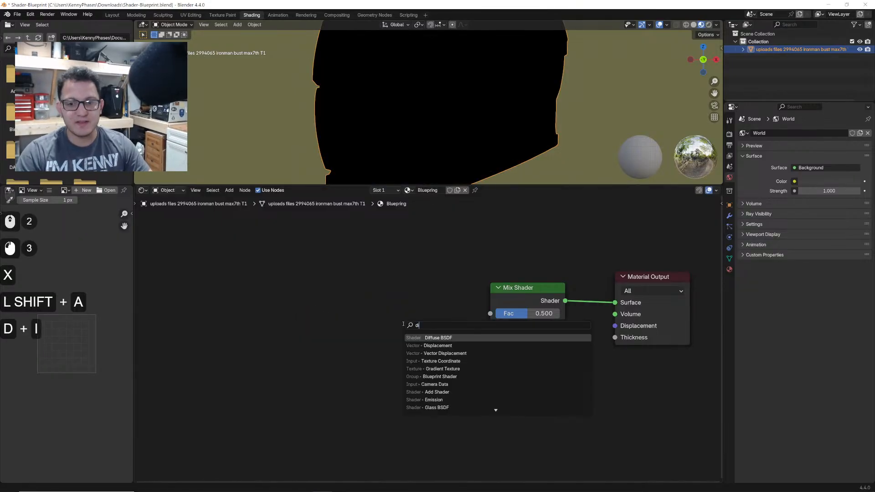
key(Return)
click(351, 325)
drag(432, 342, 490, 336)
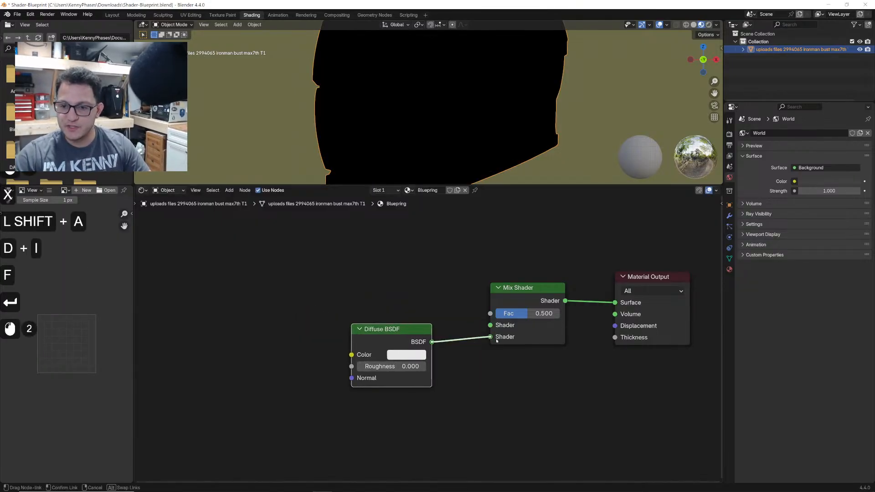
- Add a Transparent BSDF above the Diffuse BSDF and connect it to the Mix Shader's first shader input
key(shift+a)
text(trn)
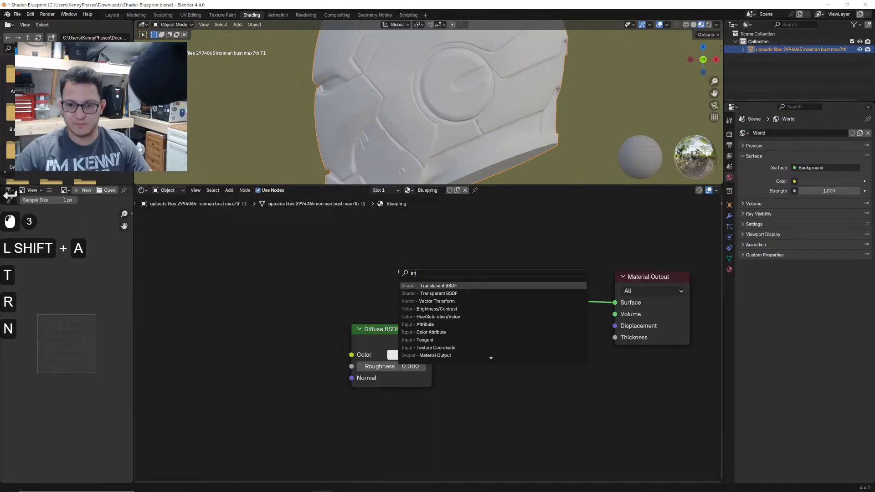
key(Down)
key(Return)
click(403, 287)
drag(439, 290, 490, 325)
drag(435, 310, 427, 311)
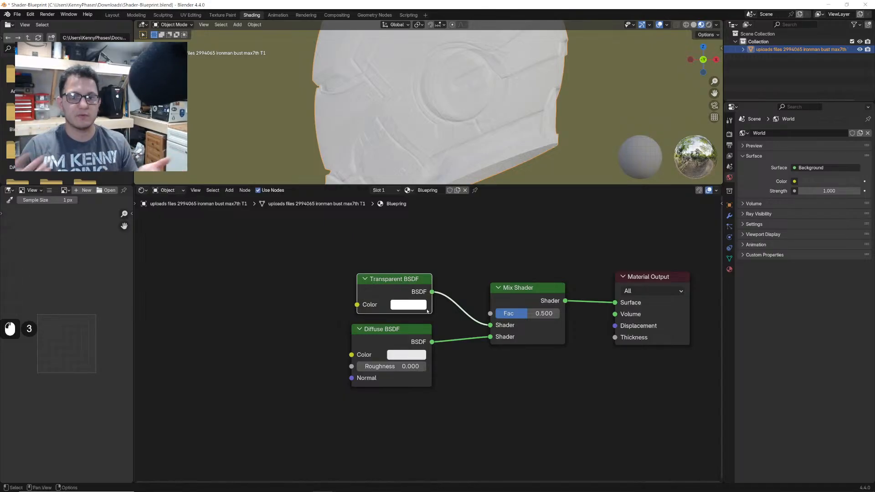
- Set the Diffuse BSDF color to pink and the Mix Shader factor to 1.000
click(410, 354)
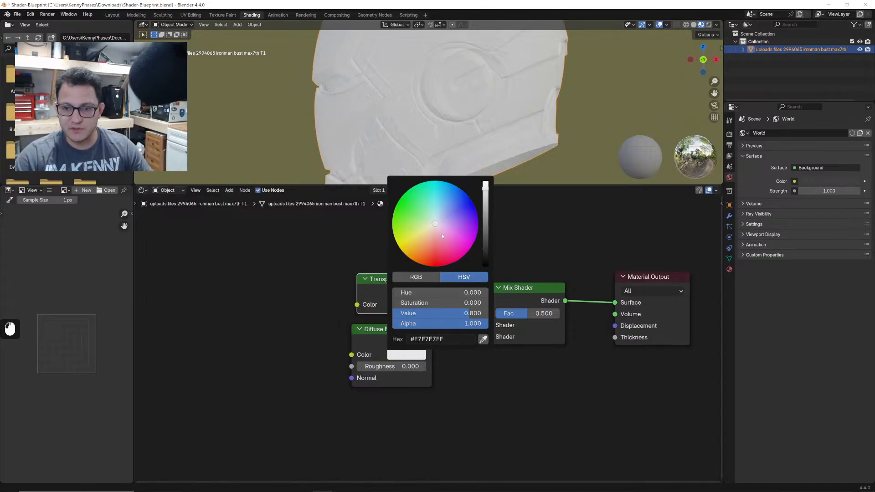
click(446, 235)
middle_drag(342, 295, 362, 308)
drag(388, 294, 384, 296)
middle_drag(332, 287, 349, 309)
drag(564, 349, 592, 348)
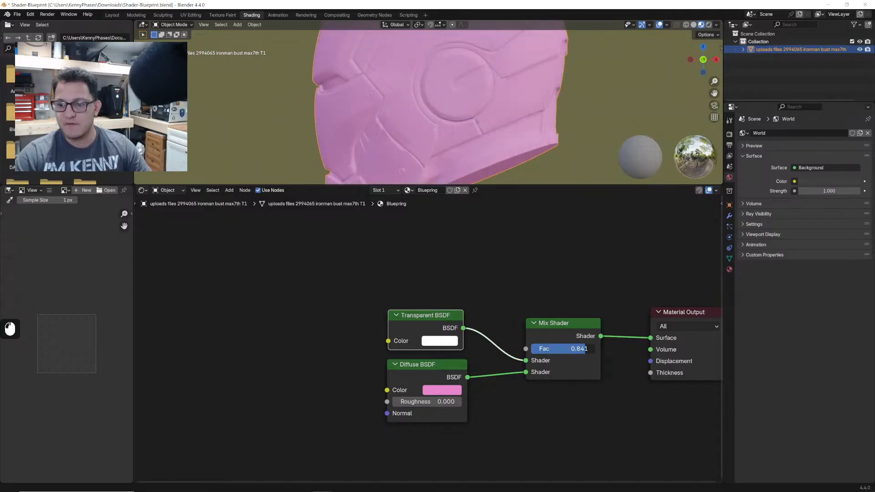
drag(433, 365, 436, 372)
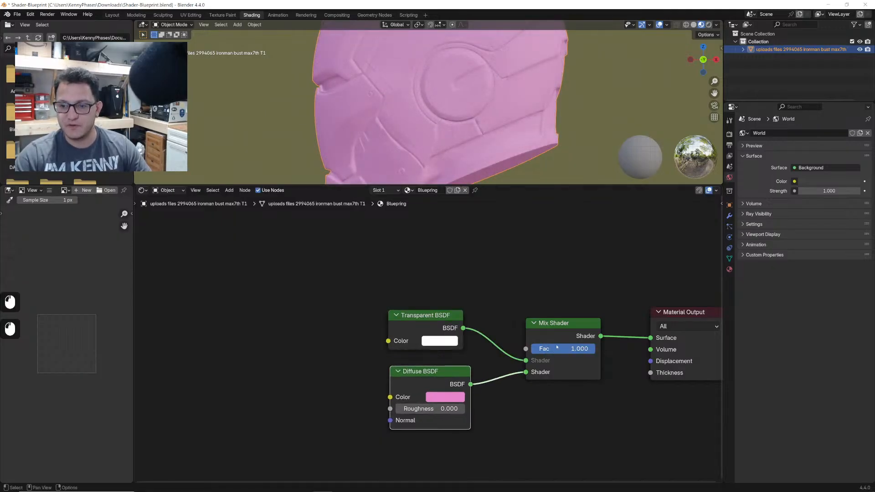
- Test the Mix Shader factor at 0.000, nudge the Transparent BSDF node, and set the factor to 0.500
drag(558, 349, 495, 350)
drag(433, 322, 441, 320)
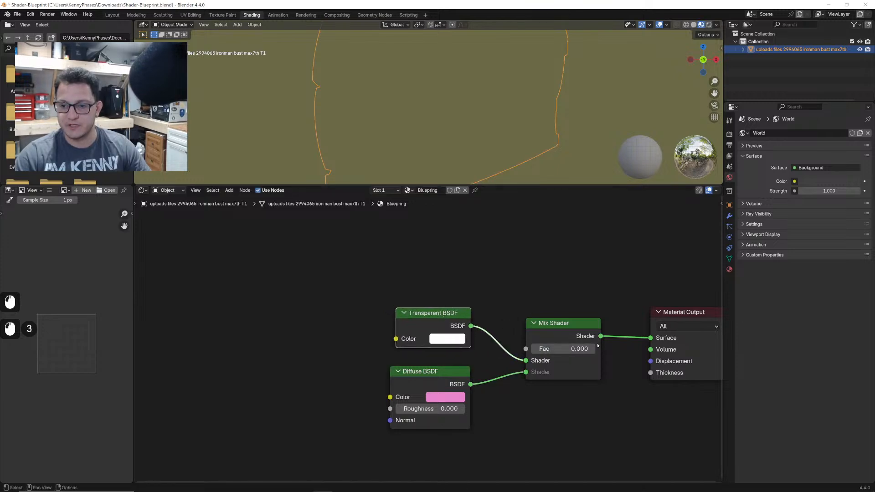
click(565, 352)
text(.5)
key(Return)
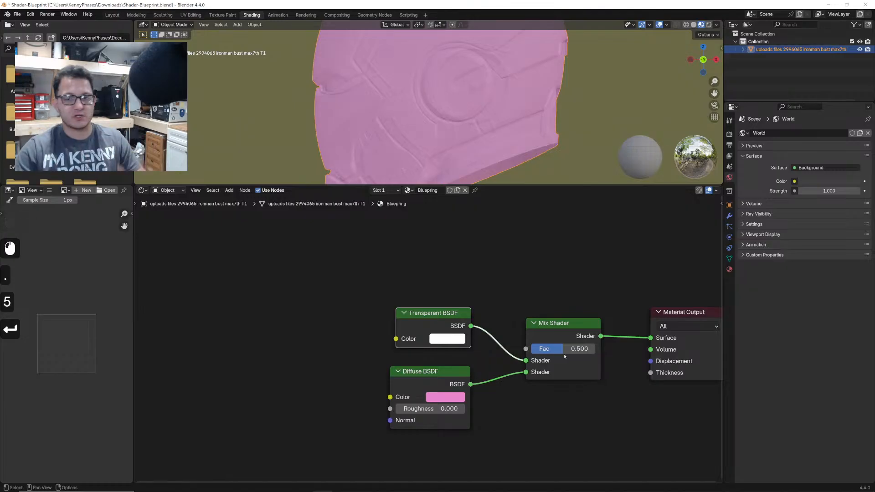
- Add a Color Ramp node to the left of the shader nodes and connect its Color output to the Mix Shader's Fac
key(shift+a)
text(col)
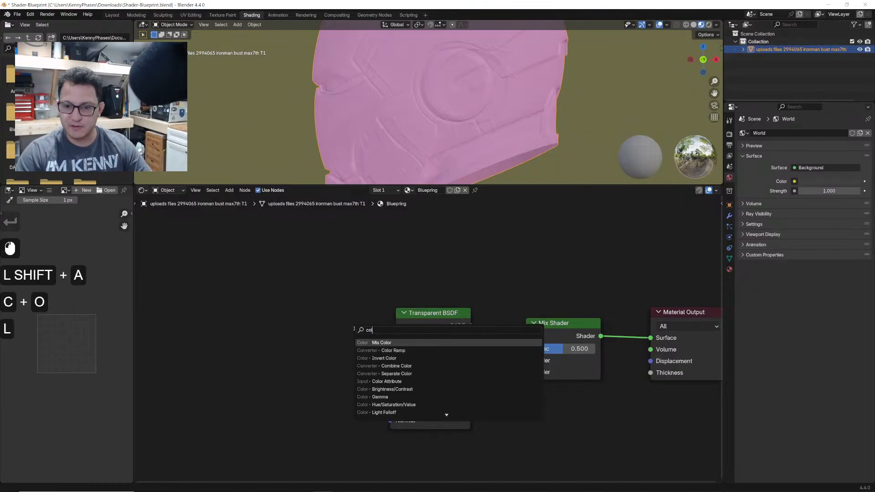
text(or ra)
key(Return)
click(222, 263)
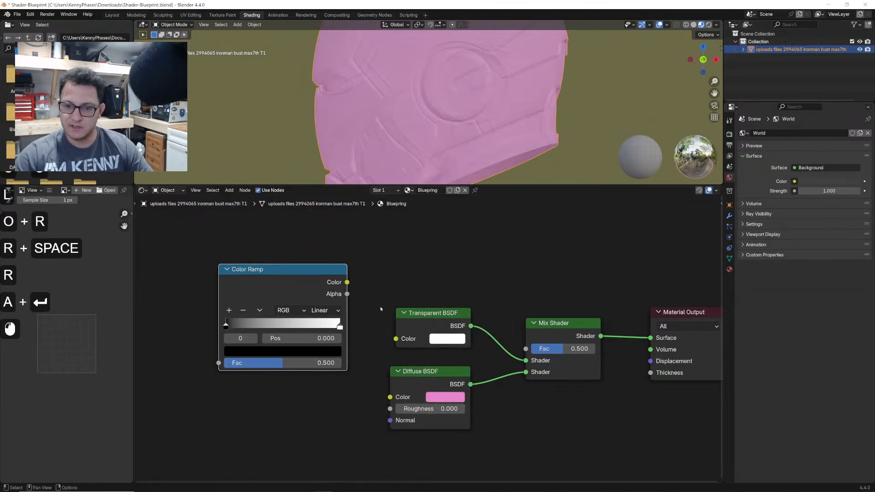
mouse_move(347, 282)
mouse_down()
mouse_move(487, 326)
mouse_move(527, 349)
mouse_up()
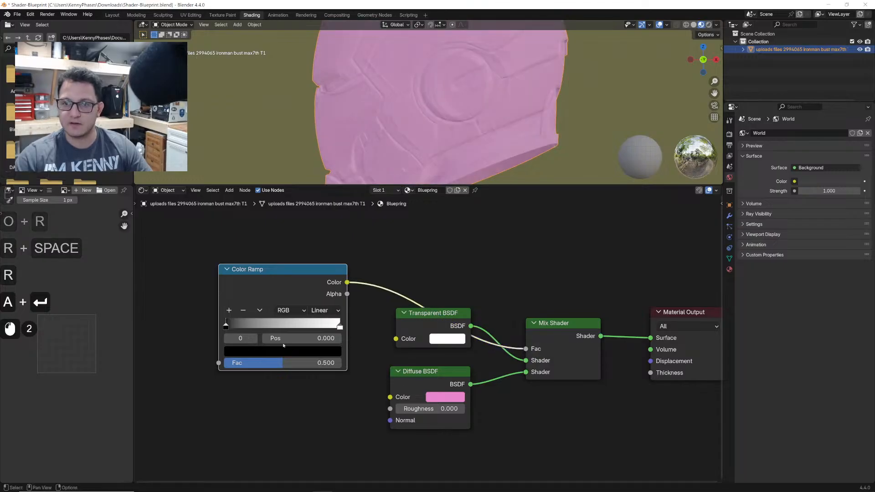
- Bring the Color Ramp's stops close together near the middle, with the black stop at position 0.402
drag(339, 327, 291, 326)
drag(226, 327, 272, 326)
middle_drag(399, 170, 512, 150)
scroll(411, 292, down, 2)
- Add a Mapping node before the Color Ramp and connect its Vector output to the Color Ramp's Fac
middle_drag(260, 313, 358, 301)
key(shift+a)
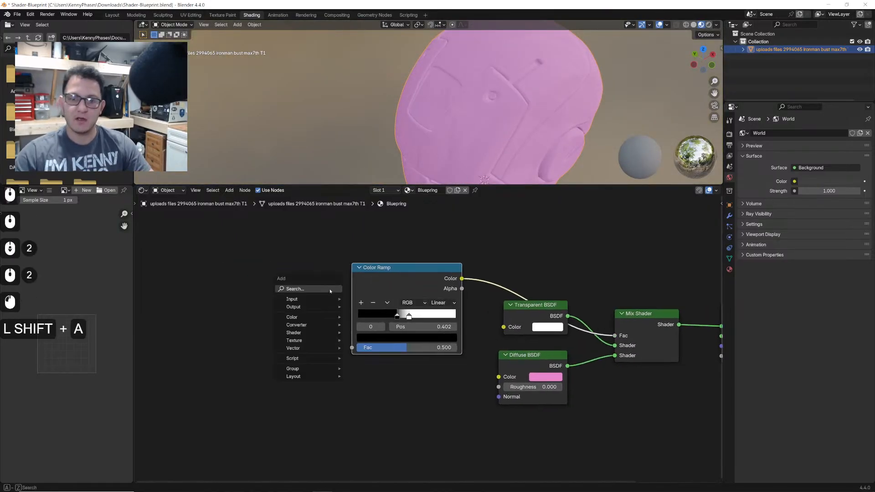
text(mapp)
key(Return)
click(262, 277)
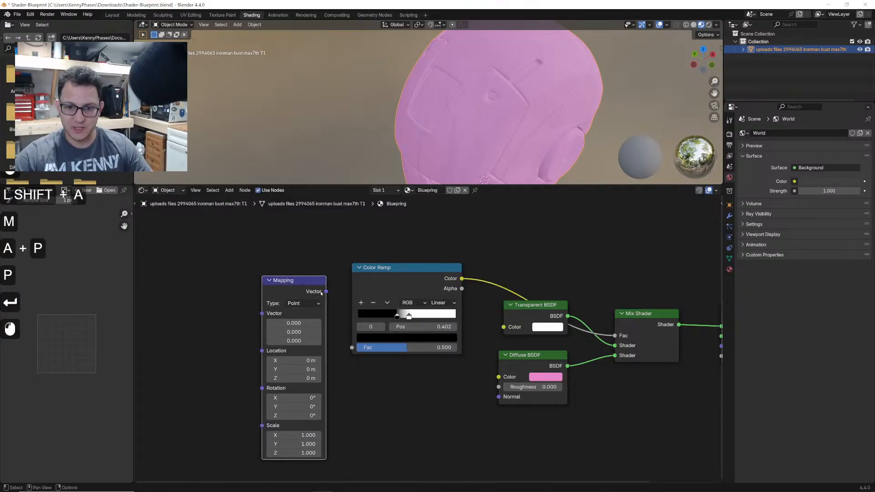
drag(326, 292, 354, 348)
- Add a Texture Coordinate node before the Mapping node and connect its Object output to the Mapping Vector input
click(183, 305)
middle_drag(228, 301, 290, 303)
key(shift+a)
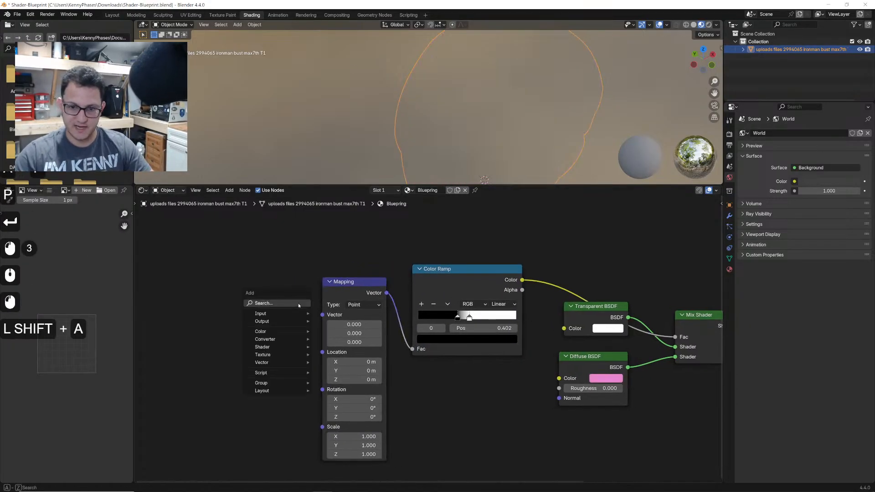
text(texture coo)
key(Return)
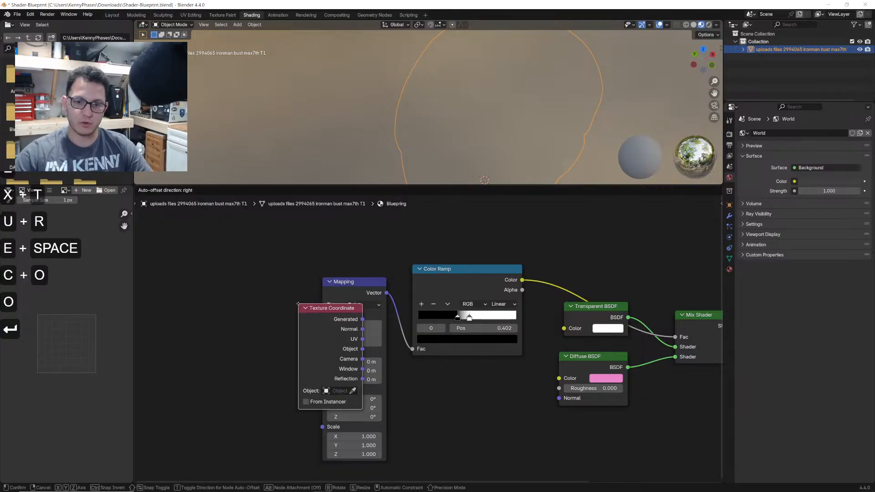
click(259, 292)
drag(267, 327, 326, 317)
drag(248, 292, 247, 298)
middle_drag(578, 117, 497, 131)
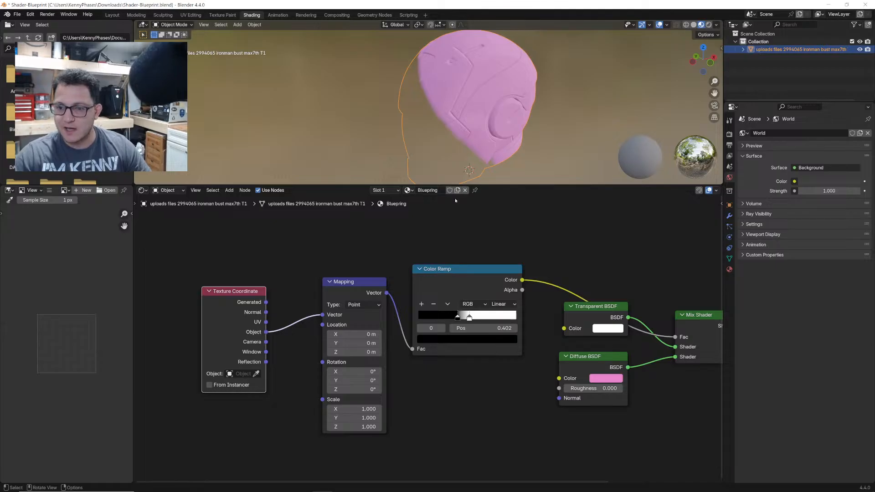
- Shift both Color Ramp stops toward the white end, with the white stop at position 0.712
scroll(428, 338, up, 8)
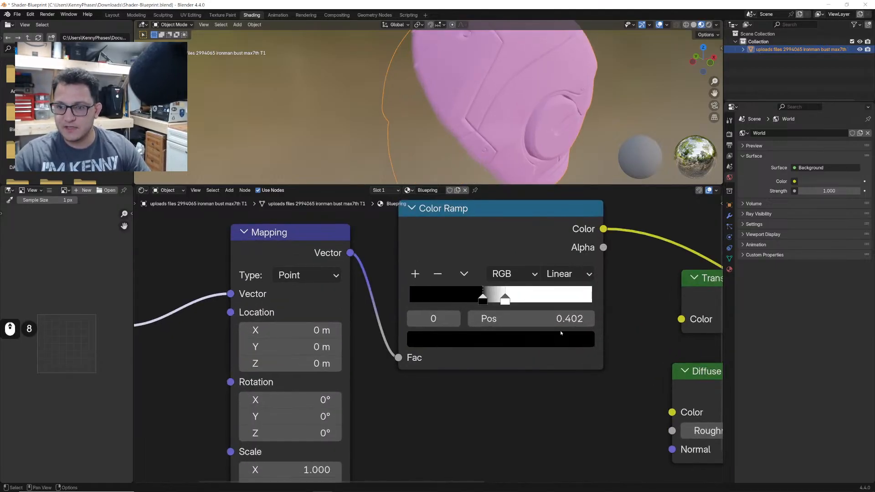
middle_drag(562, 334, 417, 347)
click(614, 335)
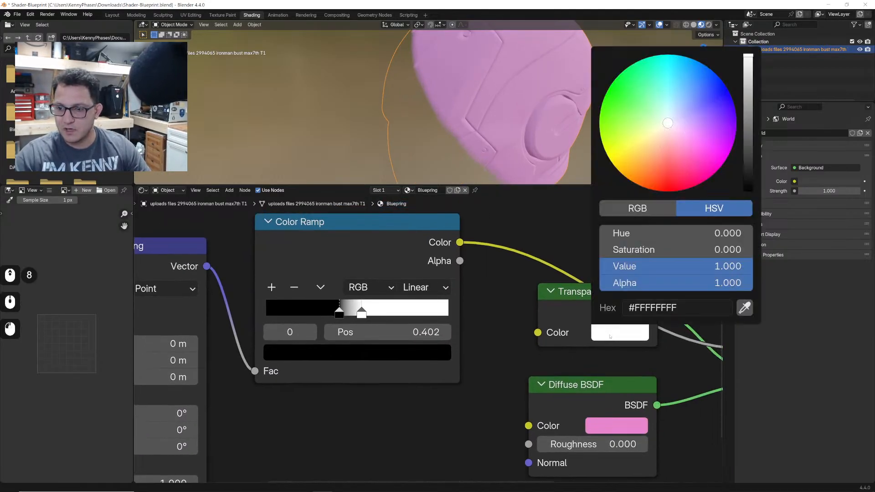
drag(594, 395, 595, 394)
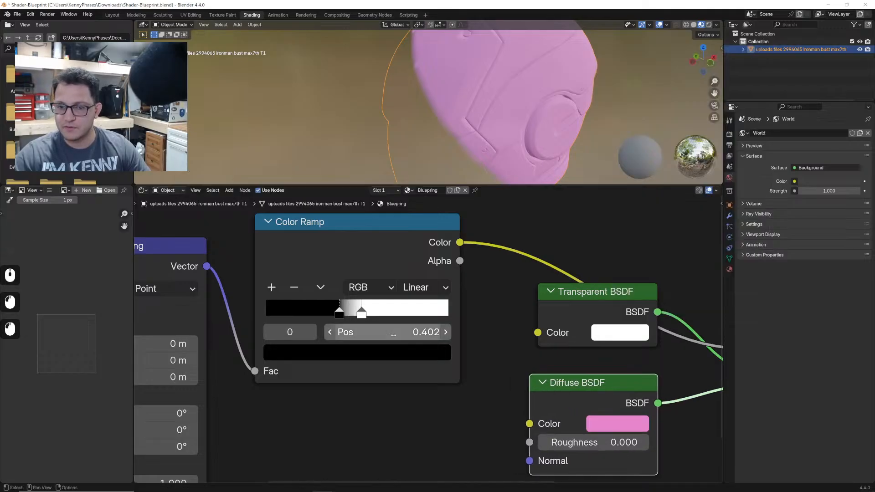
drag(361, 318, 417, 317)
click(345, 316)
drag(310, 319, 355, 319)
mouse_move(417, 317)
mouse_down()
mouse_move(354, 318)
mouse_move(410, 321)
mouse_up()
- Try Constant interpolation on the Color Ramp, inspect the helmet's cut edge, and undo the change
click(423, 293)
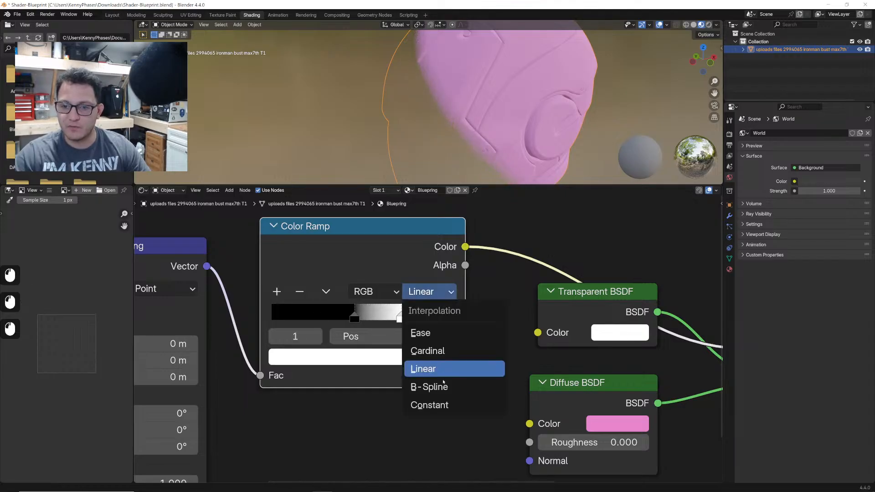
click(427, 404)
mouse_move(494, 113)
middle_down()
mouse_move(433, 107)
mouse_move(504, 122)
mouse_move(487, 125)
middle_up()
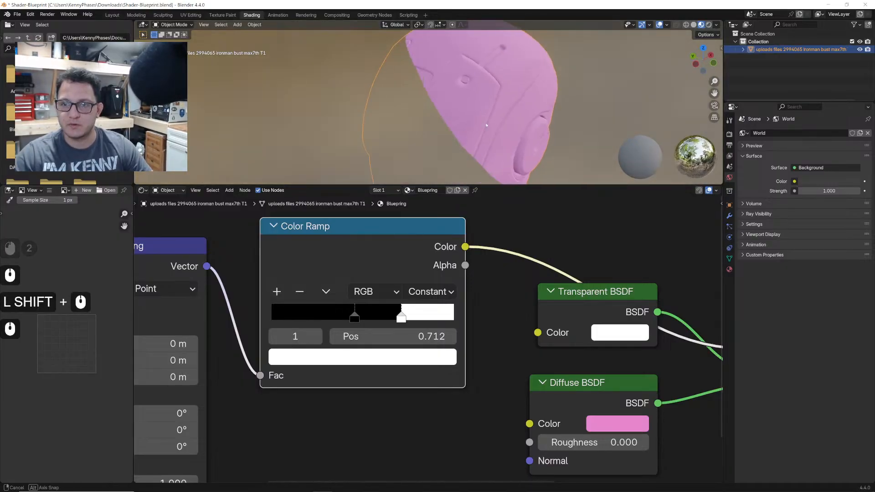
key(ctrl+z)
- Set the Mapping node's X rotation to -16°, try shifting its Y location, and undo that shift
middle_drag(386, 334, 441, 337)
scroll(372, 336, down, 2)
scroll(284, 337, up, 2)
middle_drag(285, 338, 397, 360)
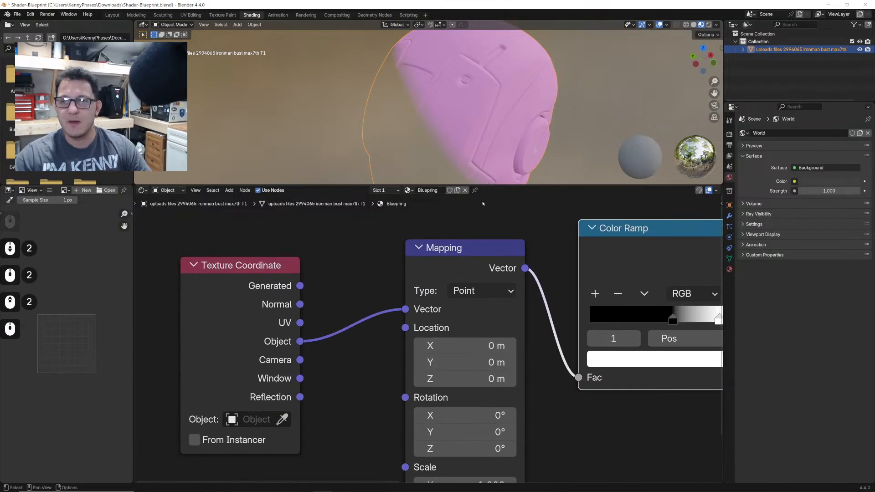
scroll(462, 161, down, 1)
scroll(462, 161, down, 1)
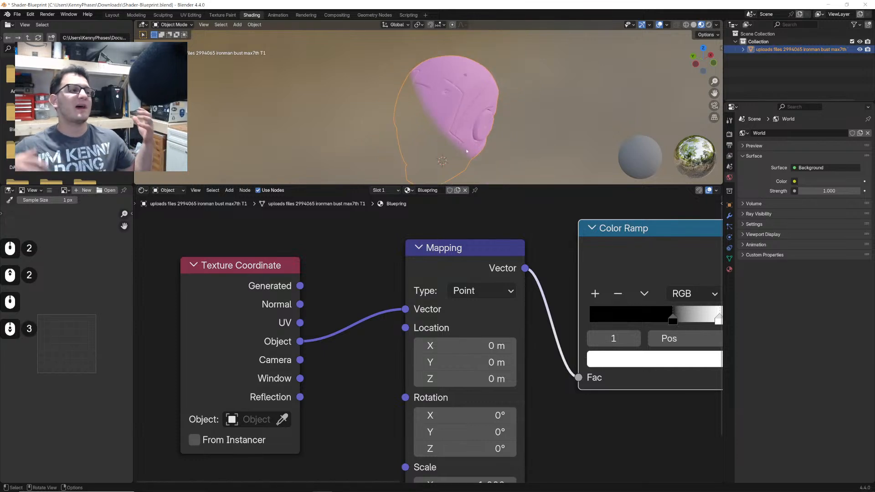
middle_drag(456, 415, 430, 391)
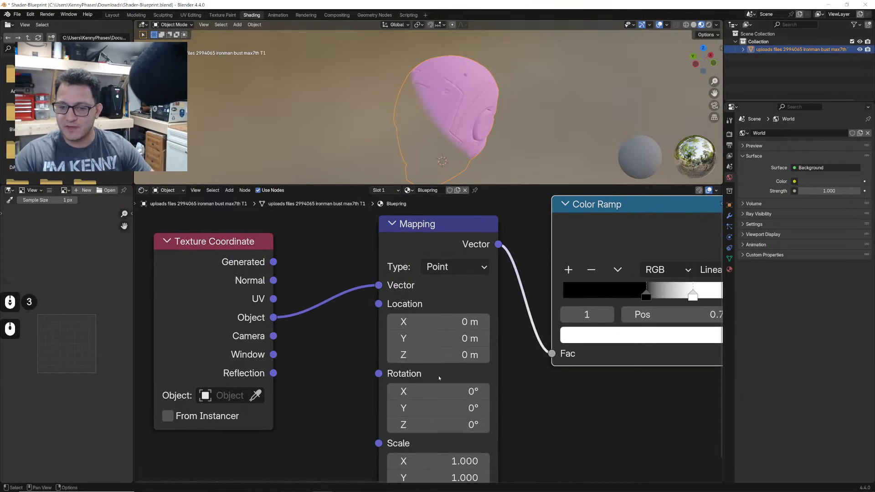
mouse_move(430, 391)
mouse_down()
mouse_move(452, 391)
mouse_move(424, 392)
mouse_move(435, 392)
mouse_up()
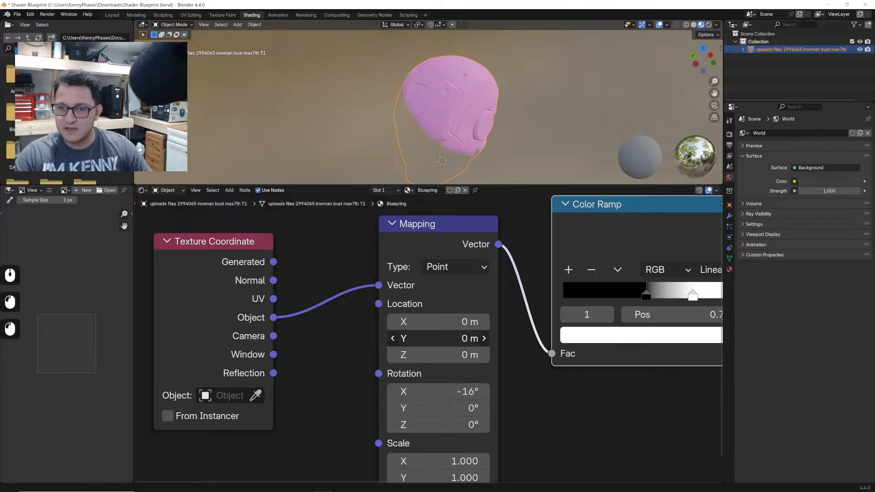
drag(437, 338, 451, 339)
key(ctrl+z)
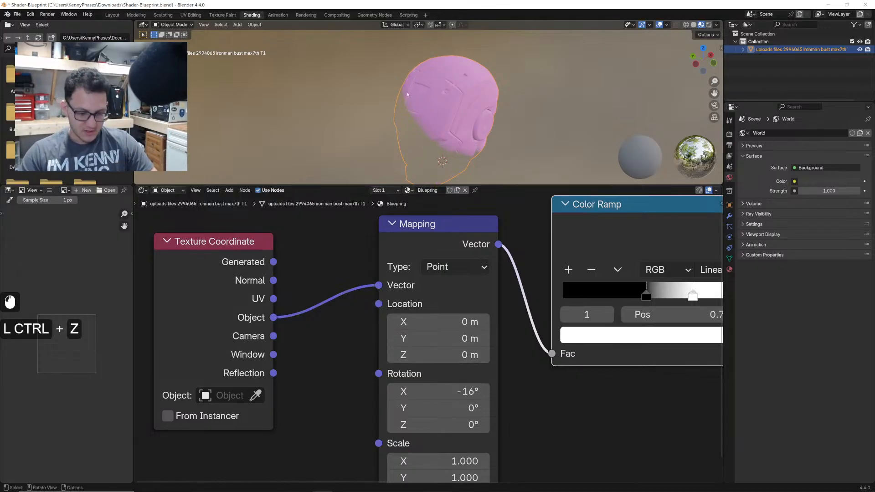
- Add a Plain Axes empty to the scene and move it away from the helmet into open space
key(shift+a)
text(emptu)
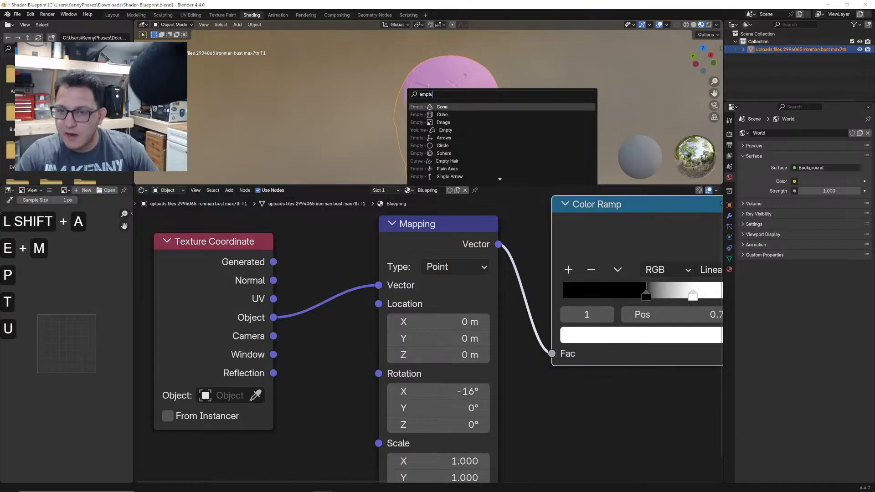
click(456, 168)
mouse_move(506, 95)
middle_down()
mouse_move(626, 40)
mouse_move(519, 91)
middle_up()
scroll(518, 80, down, 2)
key(g)
click(465, 96)
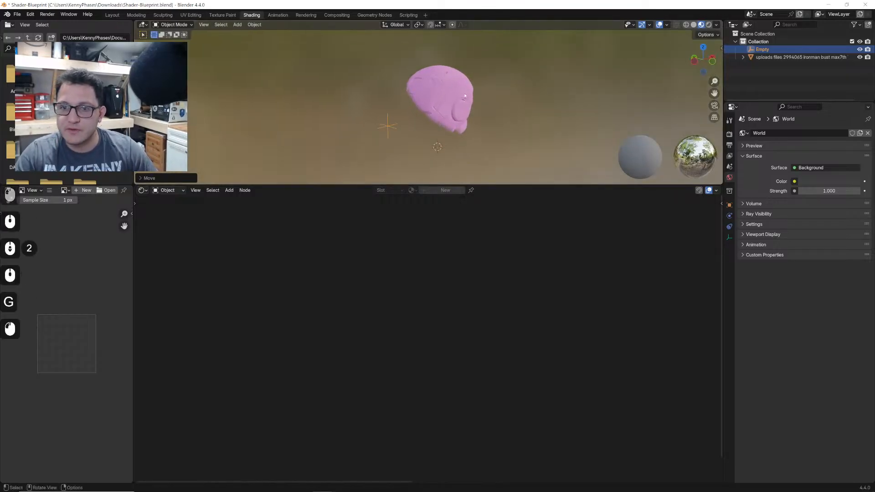
- Select the helmet and assign the empty as the Texture Coordinate node's reference object
scroll(465, 96, up, 2)
click(461, 105)
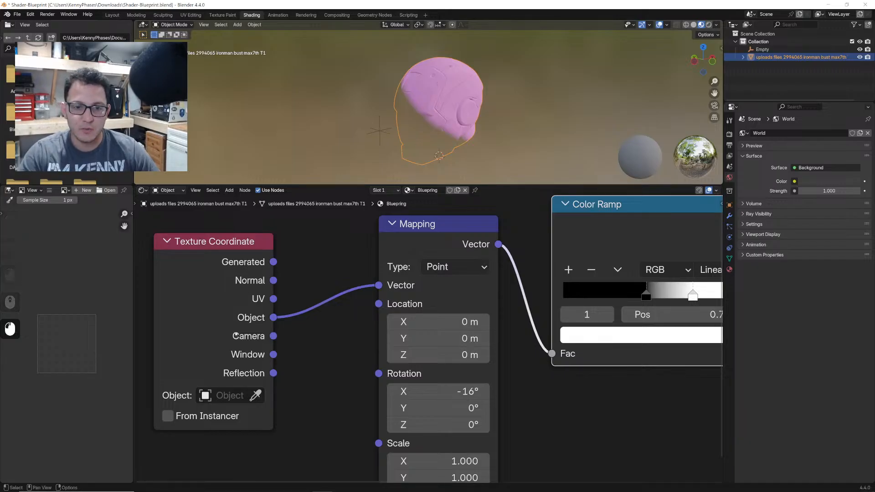
middle_drag(235, 335, 281, 339)
drag(283, 267, 276, 264)
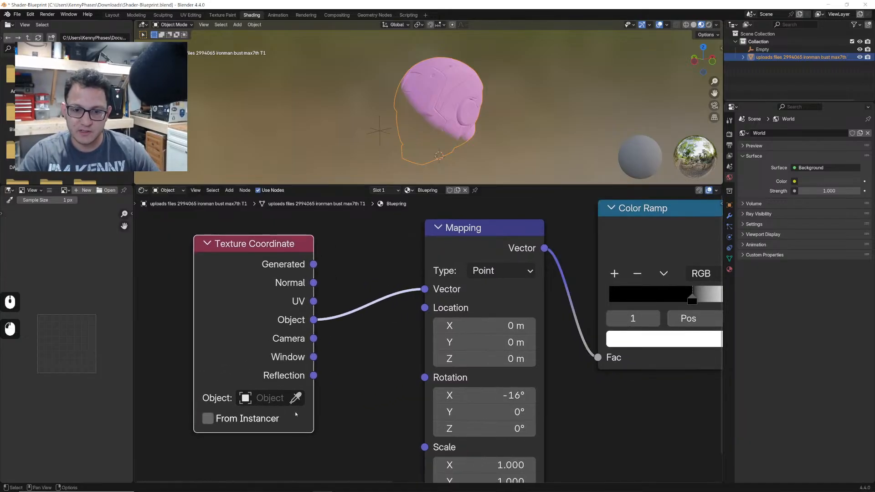
click(385, 130)
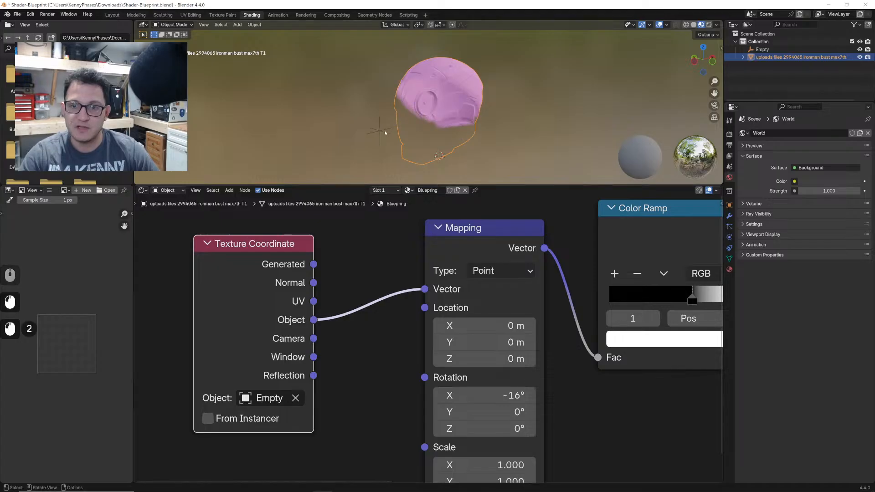
- Select the empty and reposition it near the helmet to shift the transparency boundary
click(384, 131)
key(g)
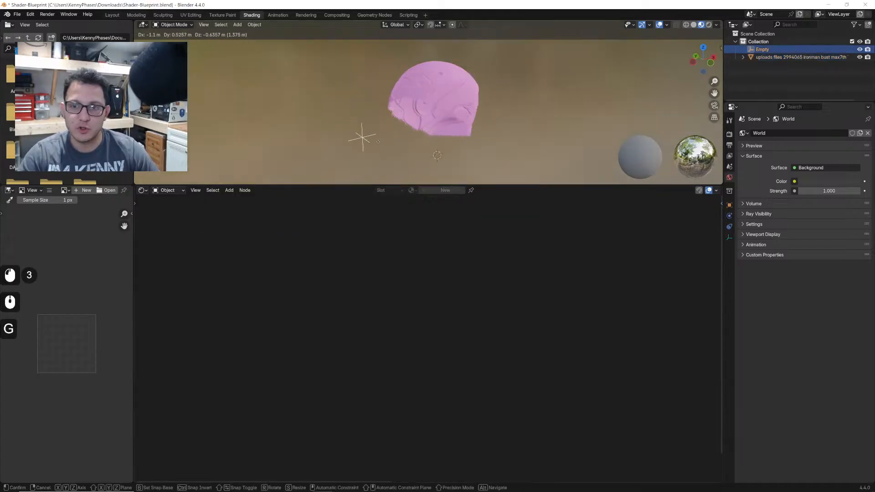
click(392, 131)
scroll(392, 131, up, 1)
- Move the empty beside the helmet's face and rotate it to angle the transparency cut
drag(702, 59, 692, 57)
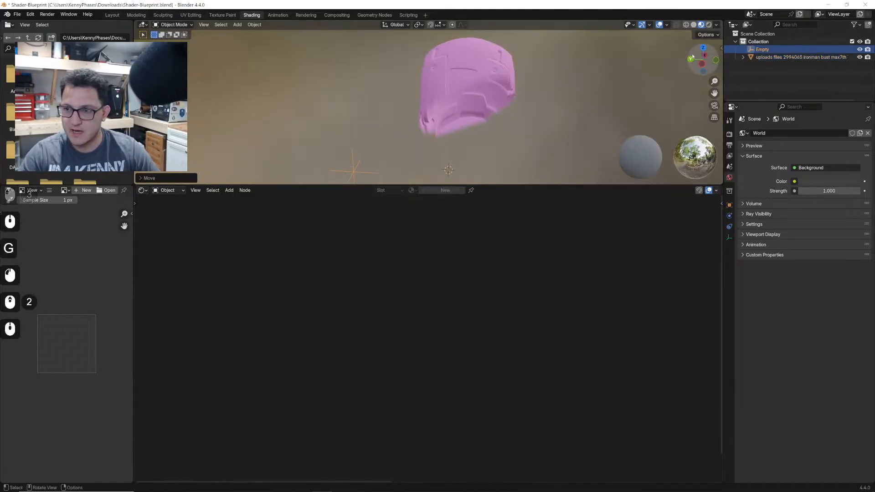
click(702, 63)
key(g)
click(542, 94)
key(r)
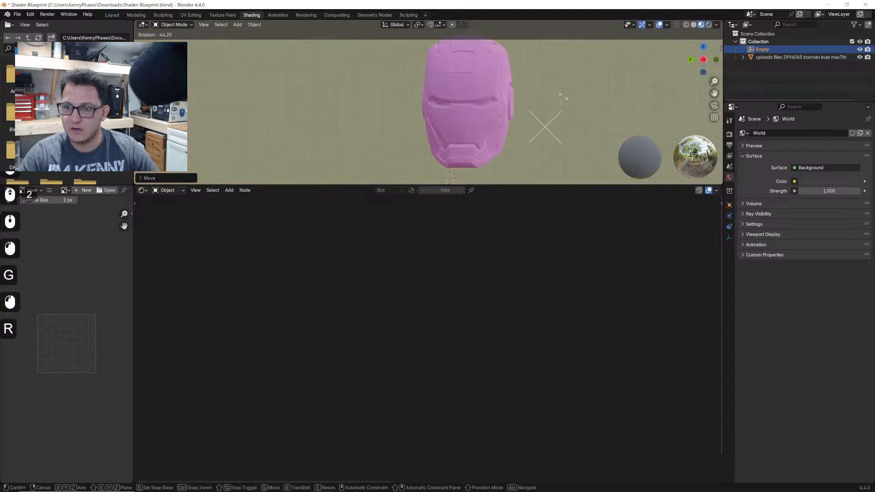
click(558, 150)
- Move the empty again near the helmet's lower side and rescale it twice to adjust the transition
middle_drag(558, 150, 527, 117)
key(g)
click(543, 132)
key(s)
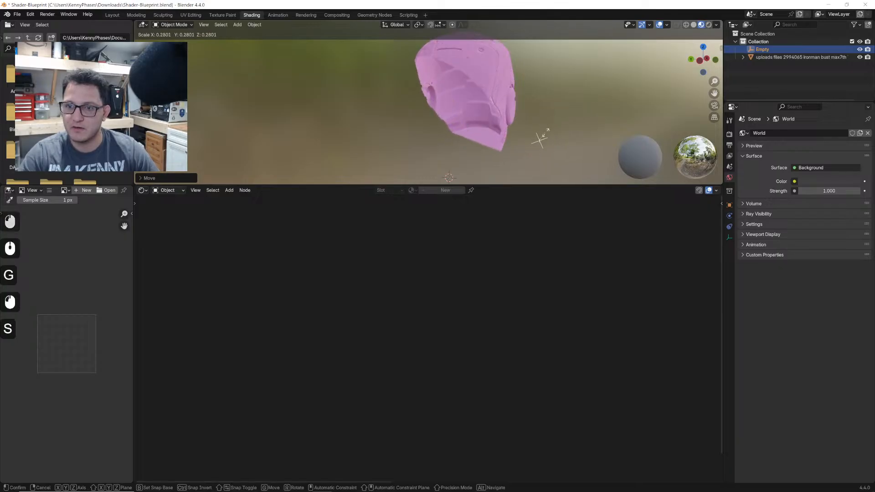
click(539, 138)
middle_drag(539, 138, 532, 110)
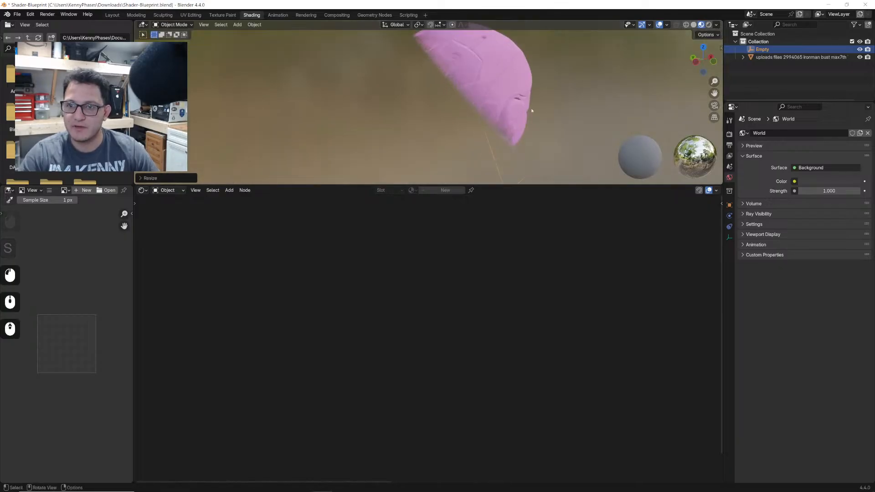
key(s)
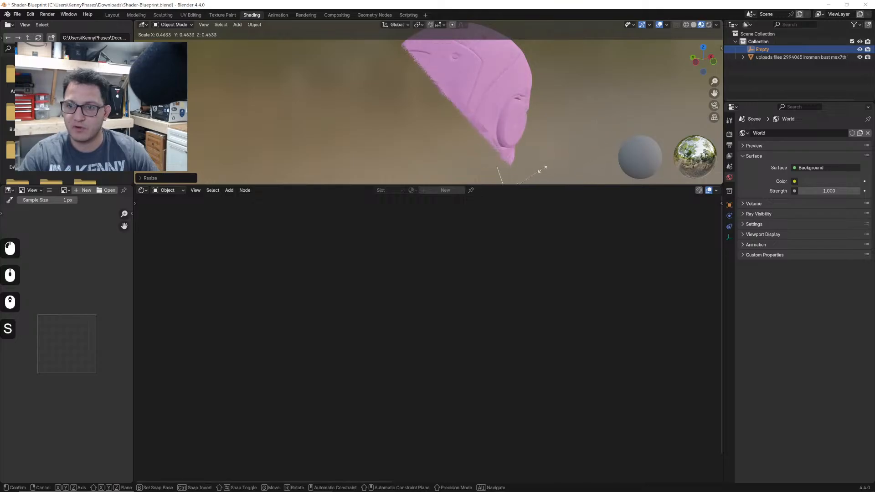
click(541, 170)
- Reposition the empty below the helmet and reselect the helmet to bring back its material nodes
scroll(528, 162, down, 3)
middle_drag(527, 162, 496, 154)
key(g)
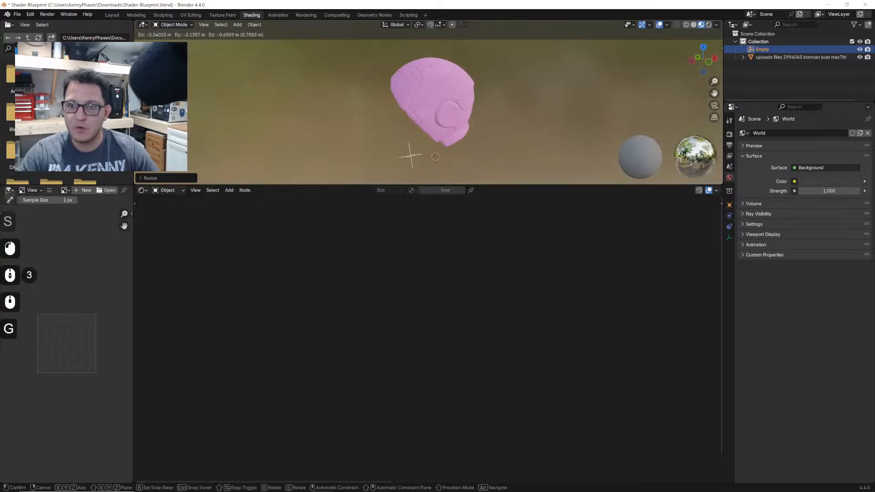
click(495, 148)
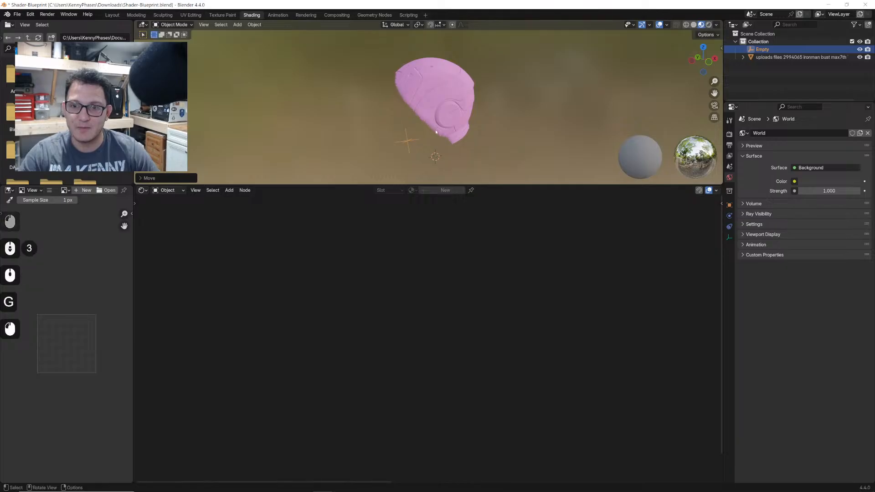
scroll(479, 136, up, 2)
middle_drag(479, 137, 465, 129)
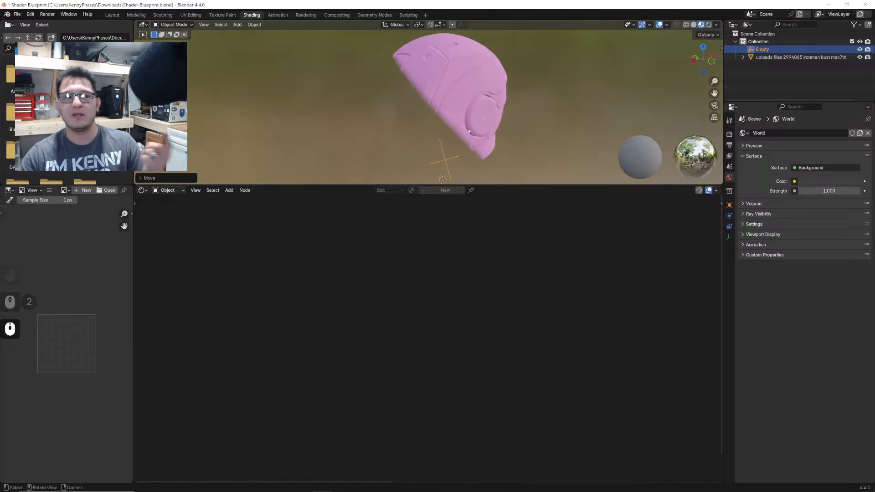
click(462, 120)
scroll(515, 309, down, 8)
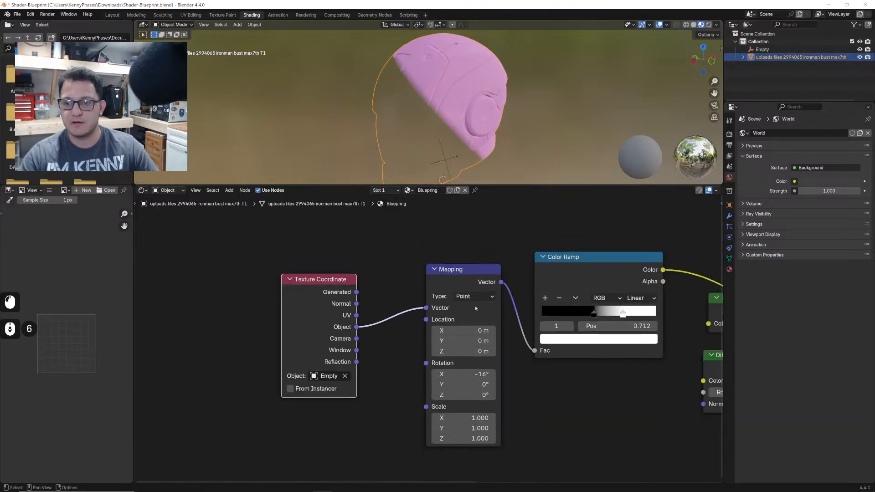
middle_drag(560, 354, 311, 354)
drag(433, 315, 442, 359)
key(x)
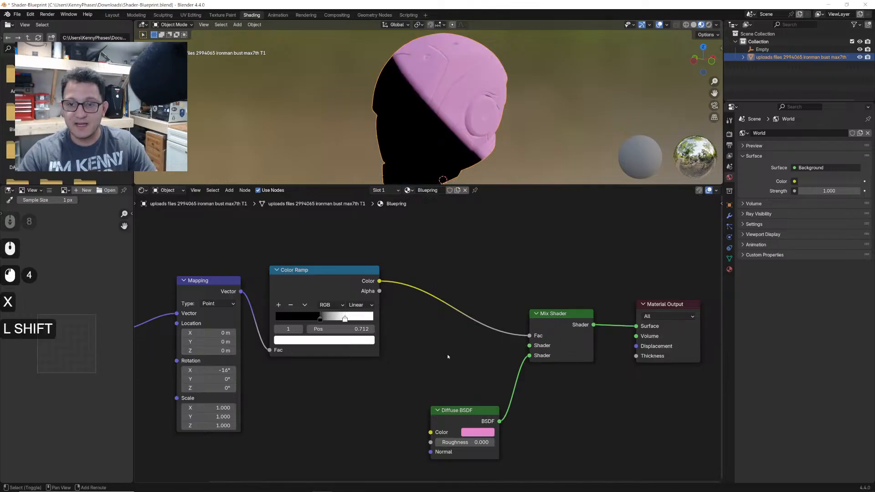
key(shift+a)
key(ctrl+z)
key(ctrl+z)
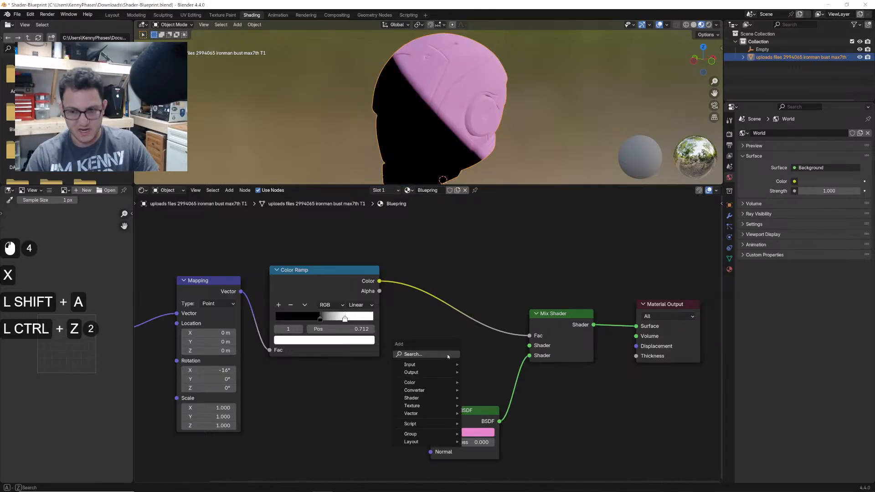
click(501, 363)
key(ctrl+z)
key(ctrl+z)
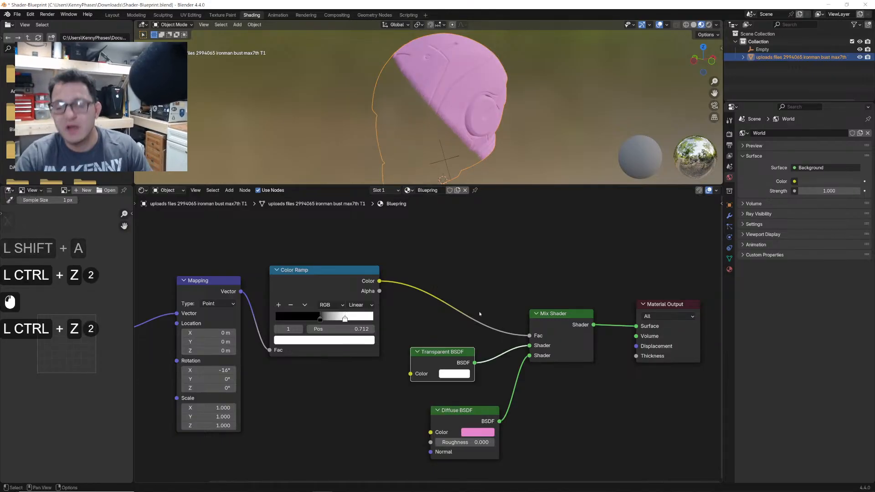
- Duplicate the Mix Shader and insert the copy between the original Mix Shader and the Material Output
click(540, 324)
key(shift+d)
click(623, 321)
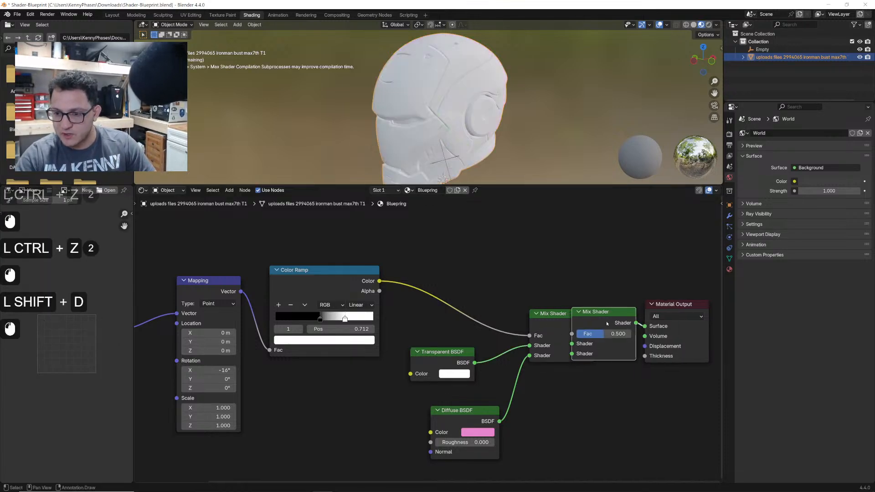
middle_drag(606, 283, 497, 290)
scroll(400, 98, up, 1)
middle_drag(400, 98, 493, 117)
scroll(472, 93, up, 1)
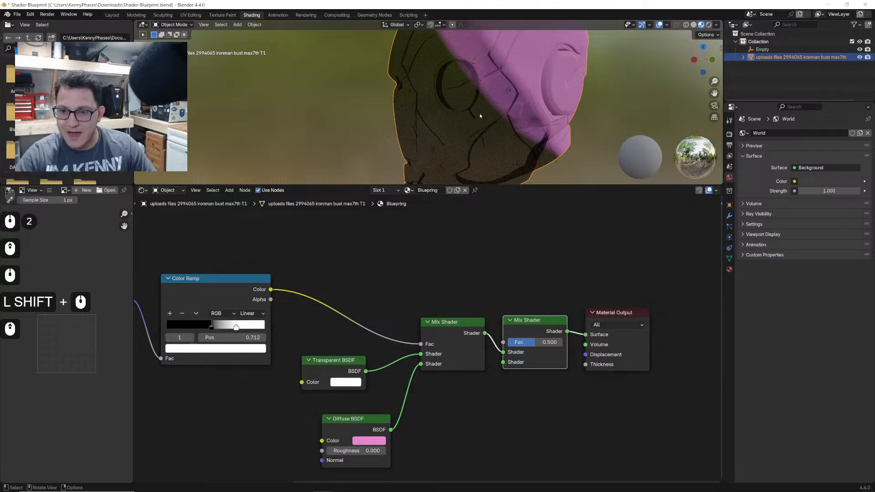
drag(547, 321, 544, 322)
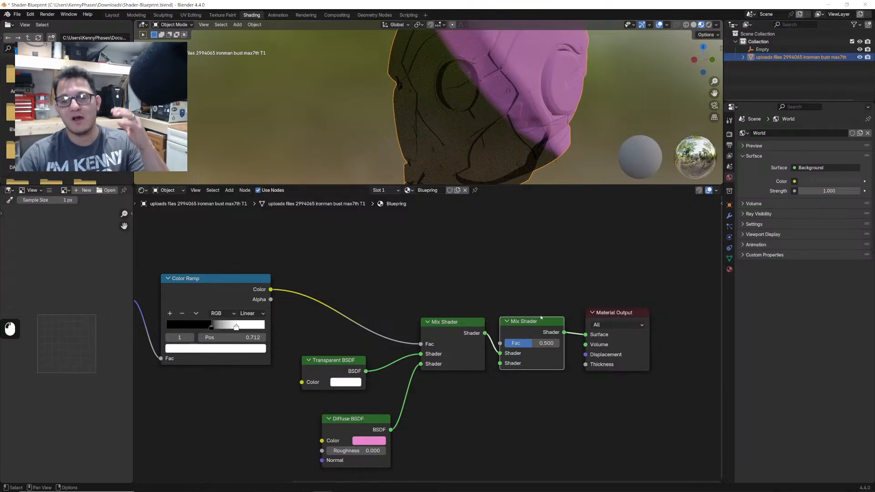
- Move the new Mix Shader and the Material Output together away from the first Mix Shader to space them out
drag(636, 287, 503, 396)
key(g)
click(568, 384)
click(475, 253)
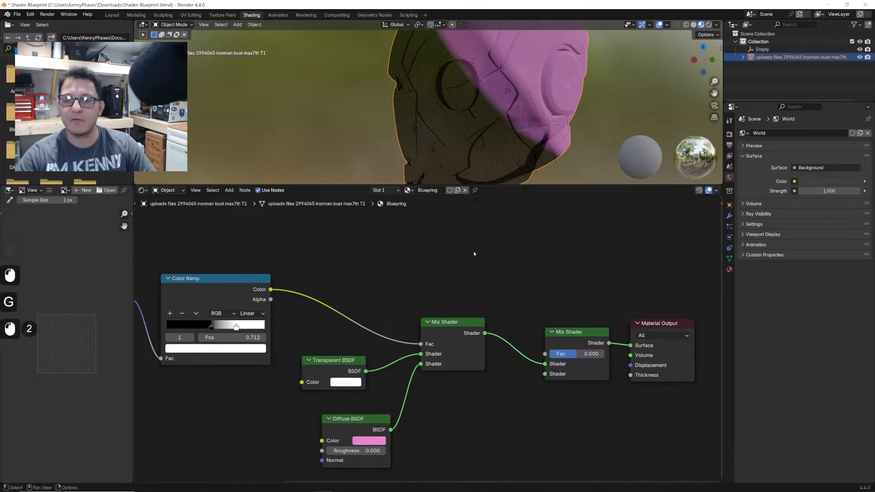
- Add a Wireframe node and place it above the Transparent BSDF and first Mix Shader
key(shift+a)
text(wire)
key(Return)
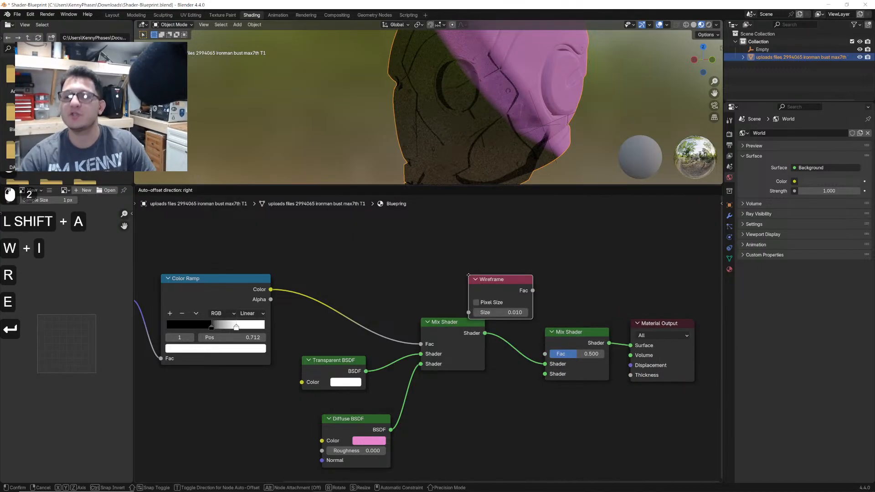
click(367, 251)
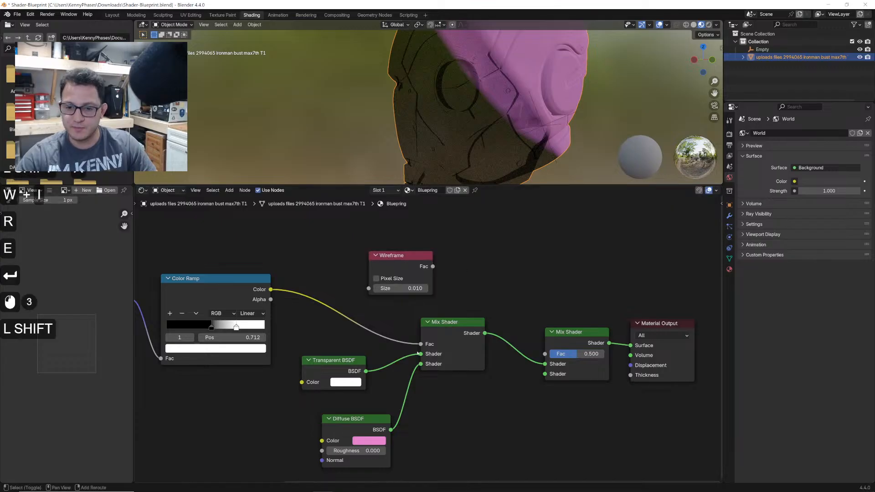
- Duplicate the pink Diffuse BSDF, place the copy beside the Wireframe node and set its color to bright green
shift+click(346, 421)
key(shift+d)
click(466, 271)
click(490, 291)
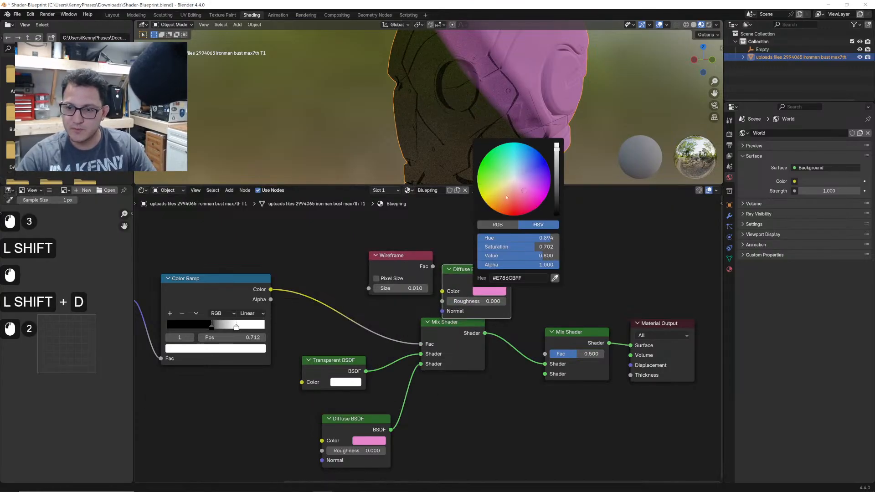
drag(497, 175, 478, 168)
- Connect the Wireframe's Fac to the new Diffuse BSDF's Color and its BSDF output to the second Mix Shader's free Shader input
drag(420, 272, 392, 272)
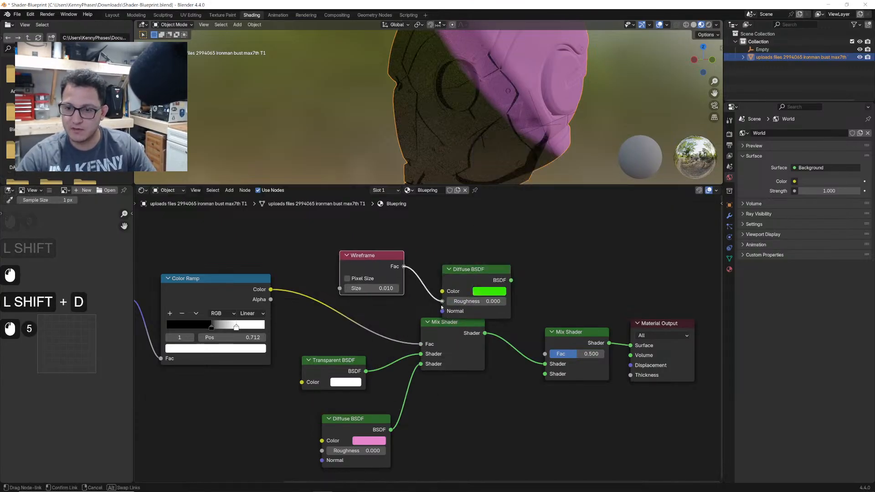
drag(441, 308, 446, 291)
drag(511, 280, 546, 374)
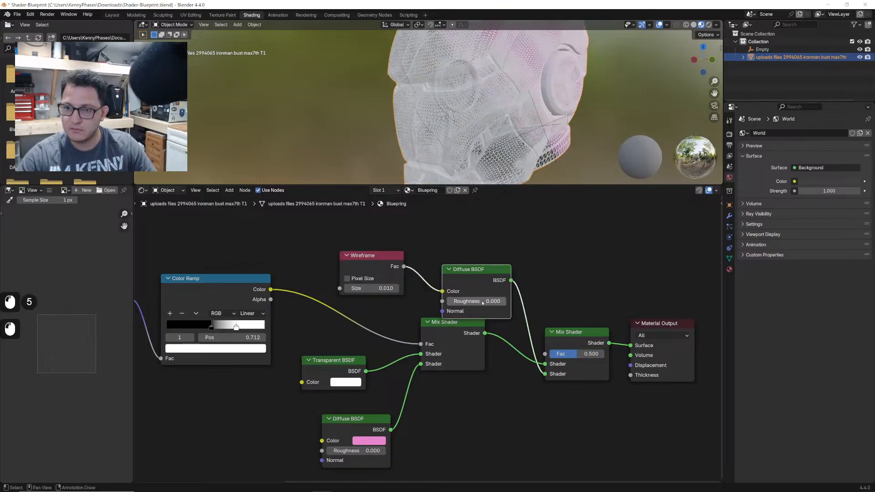
mouse_move(473, 277)
mouse_down()
mouse_move(469, 261)
mouse_move(469, 269)
mouse_up()
scroll(514, 119, up, 2)
scroll(514, 119, down, 2)
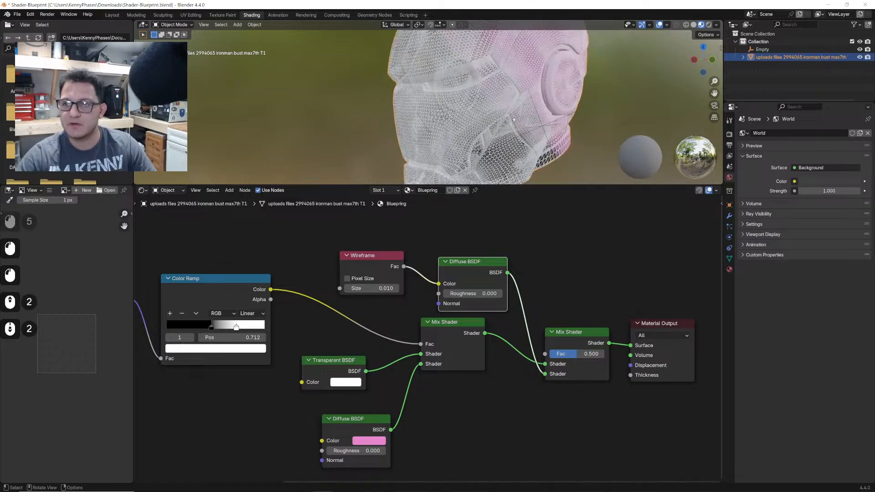
- Drive the second Mix Shader's Fac from the Color Ramp's Color output through an Invert Color node placed above the Wireframe
middle_drag(514, 119, 509, 154)
drag(573, 363, 534, 347)
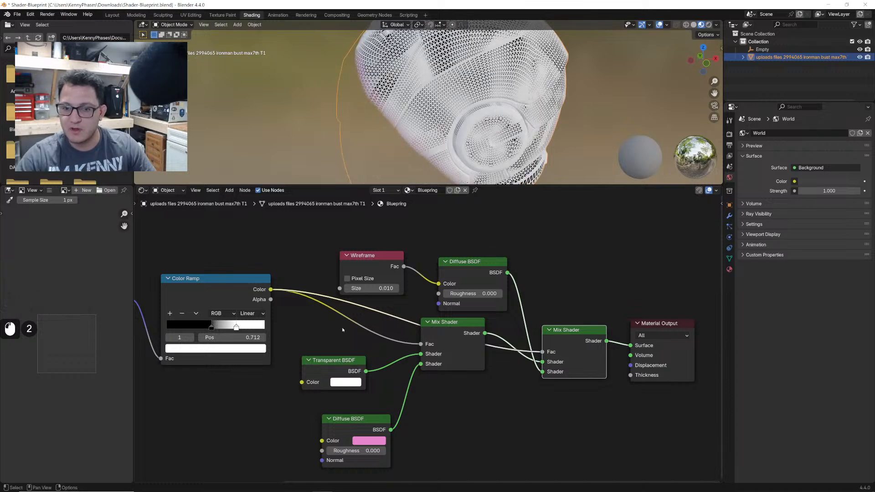
key(shift+a)
text(inv)
key(Return)
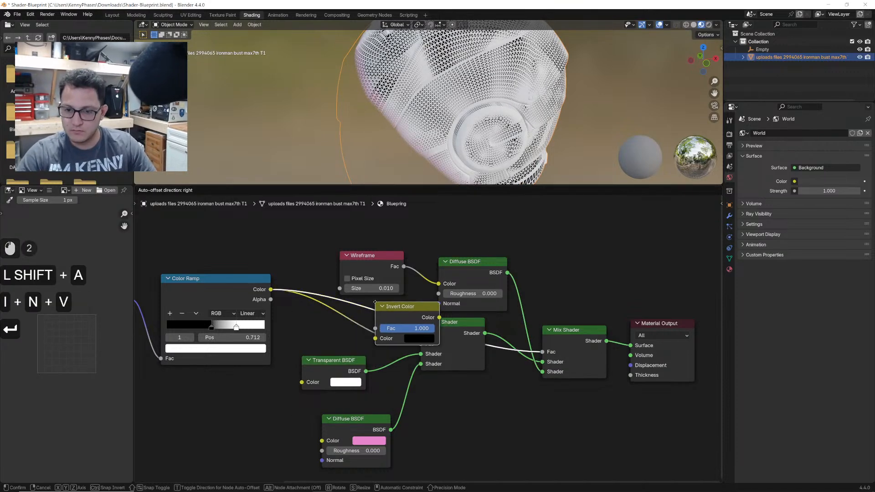
click(375, 302)
drag(409, 307, 415, 216)
scroll(438, 141, down, 2)
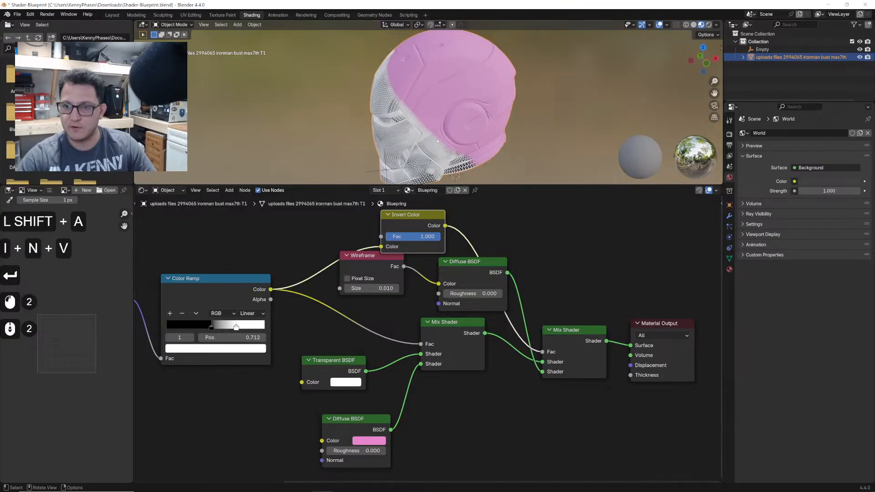
- Enlarge the 3D viewport and inspect the transition between wireframe and solid shading on the helmet
middle_drag(438, 141, 508, 109)
scroll(515, 87, up, 1)
shift+middle_drag(520, 77, 520, 101)
scroll(521, 101, up, 2)
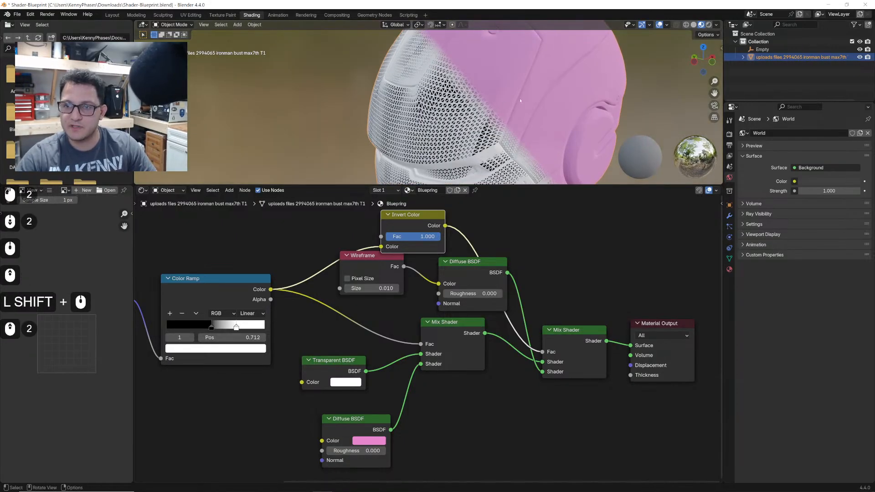
drag(516, 184, 516, 261)
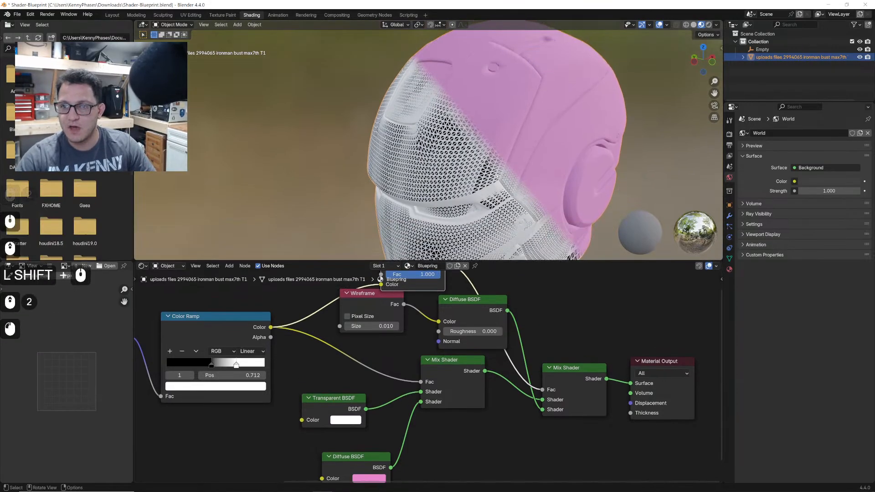
scroll(487, 150, down, 2)
middle_drag(479, 151, 488, 151)
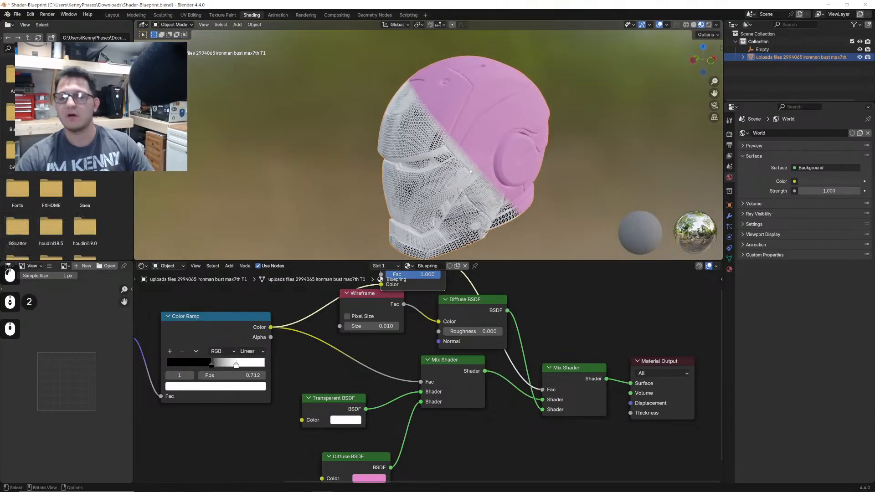
- Set the Wireframe node's size to 0.005 and inspect the wire thickness on the helmet up close
scroll(465, 340, up, 3)
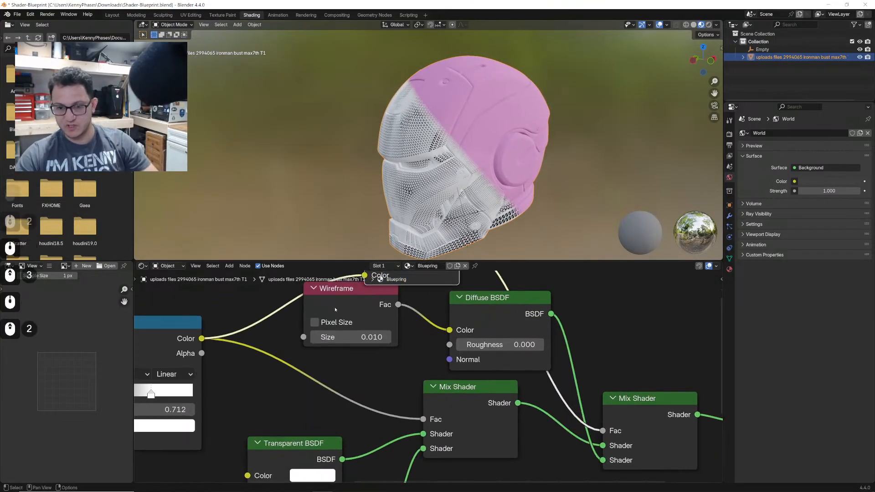
scroll(419, 348, up, 1)
double_click(422, 368)
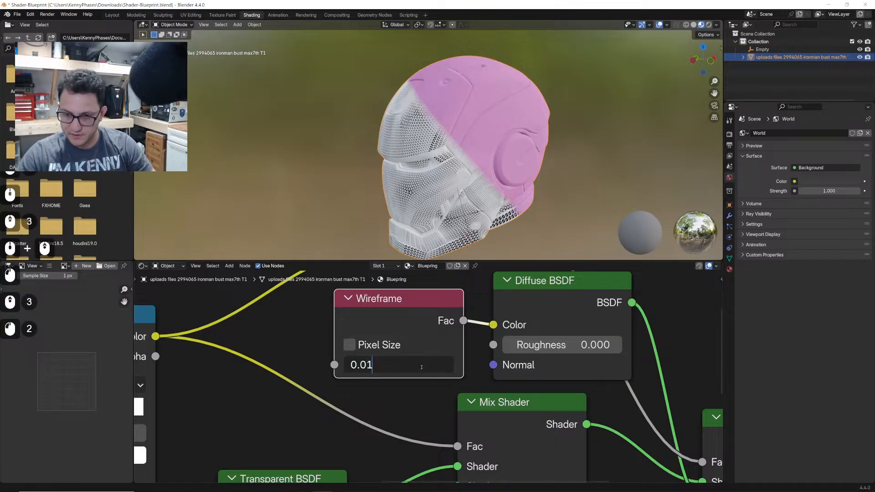
key(BackSpace)
text(05)
key(Return)
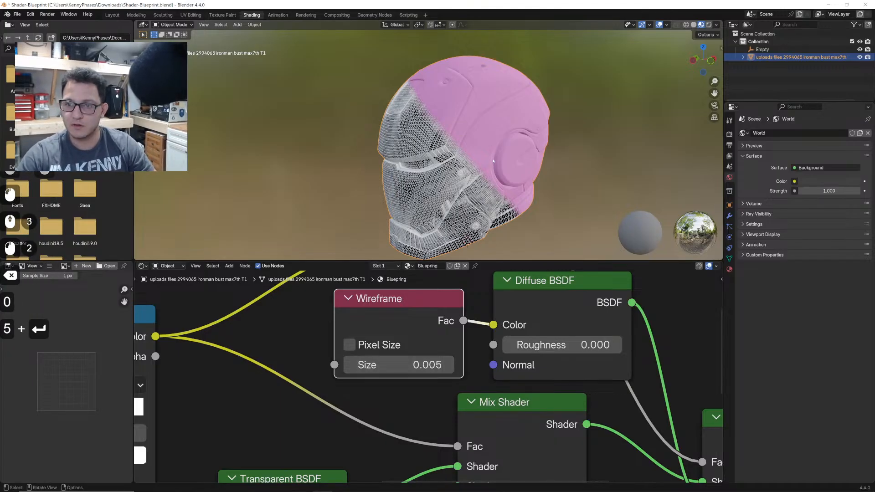
scroll(479, 151, up, 2)
middle_drag(478, 151, 456, 150)
mouse_move(541, 153)
middle_down()
mouse_move(459, 160)
mouse_move(565, 137)
mouse_move(538, 139)
mouse_move(538, 153)
middle_up()
scroll(565, 137, up, 2)
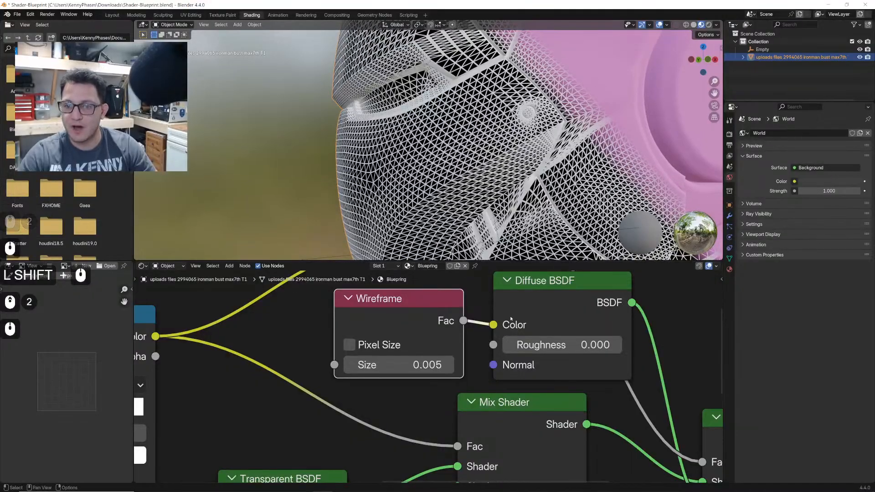
- Try feeding the Wireframe's Fac output into the Invert Color node's Color input and set the Invert Color Fac to 0
scroll(511, 319, down, 2)
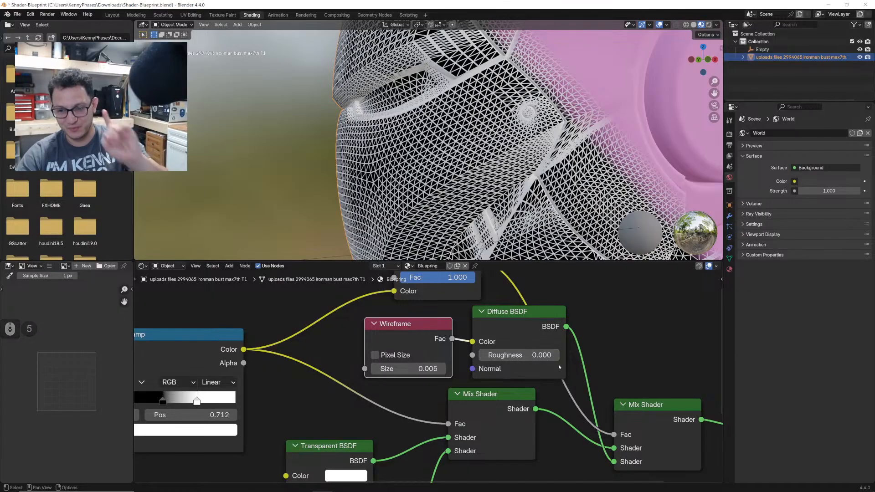
scroll(590, 364, down, 3)
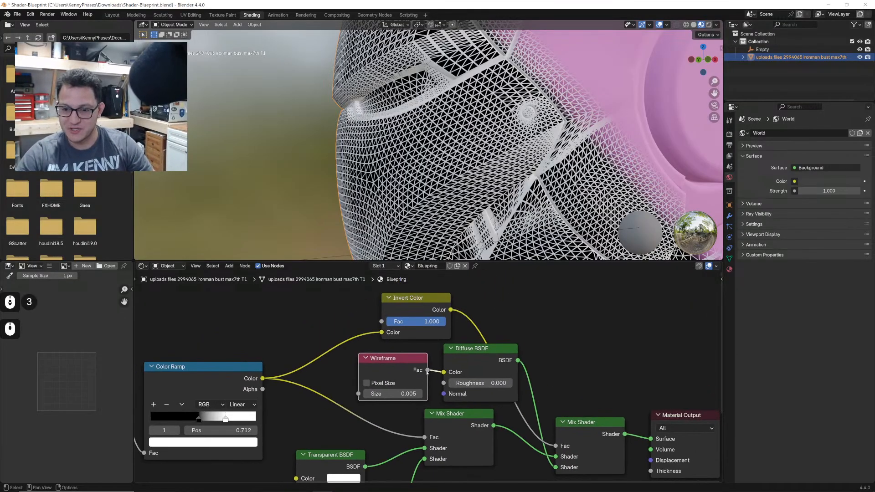
mouse_move(428, 370)
mouse_down()
mouse_move(378, 343)
mouse_move(381, 333)
mouse_up()
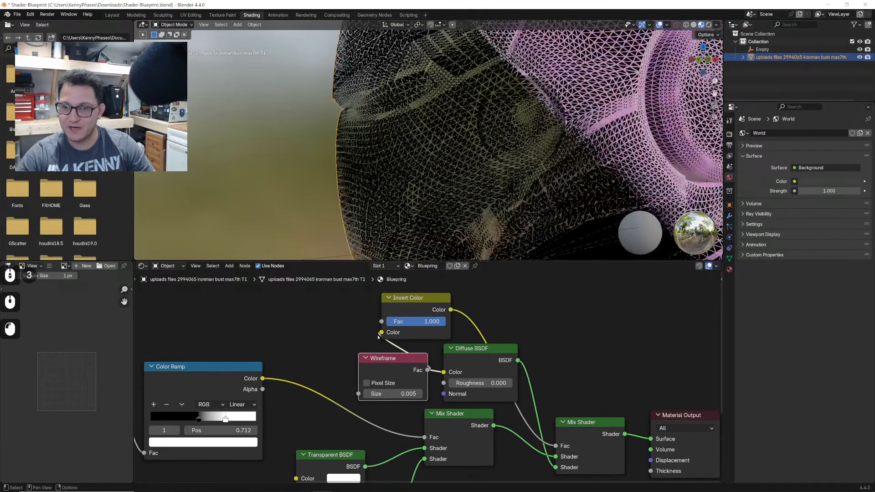
drag(420, 306, 436, 319)
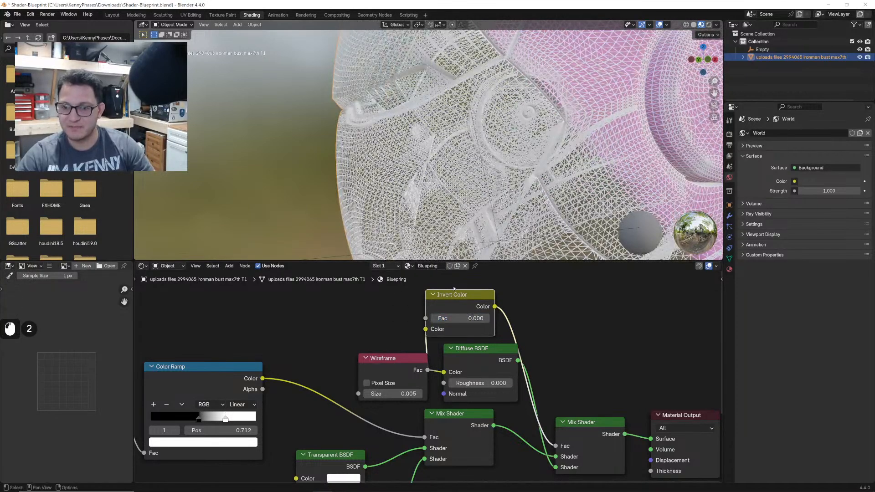
- Delete the Invert Color node and connect the Wireframe's Fac output directly to the second Mix Shader's Fac
click(454, 292)
key(x)
drag(427, 370, 557, 448)
drag(380, 359, 377, 357)
scroll(440, 125, down, 3)
middle_drag(440, 125, 480, 141)
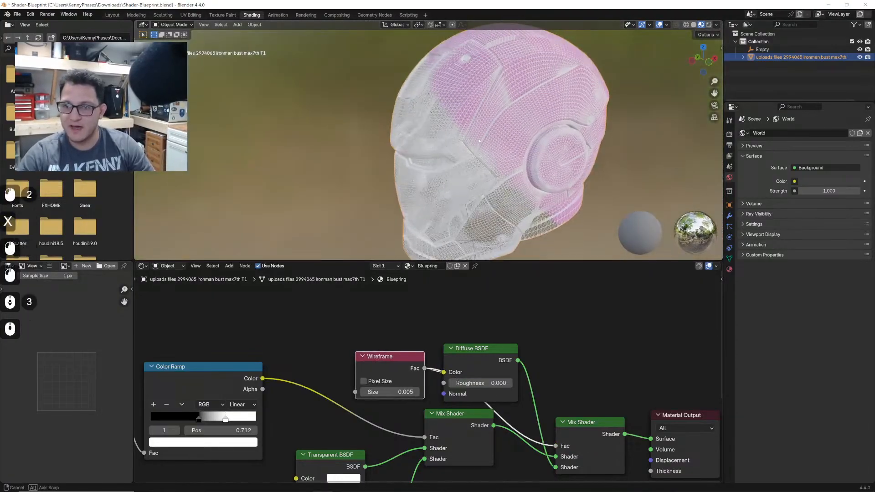
scroll(476, 137, up, 3)
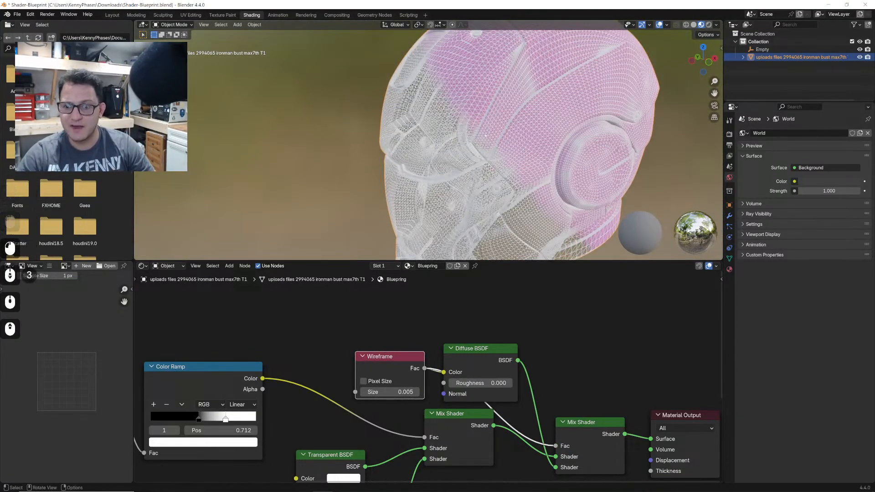
- Rearrange the wireframe Diffuse BSDF, the first Mix Shader and the Wireframe node to open up space between them
drag(483, 354, 479, 323)
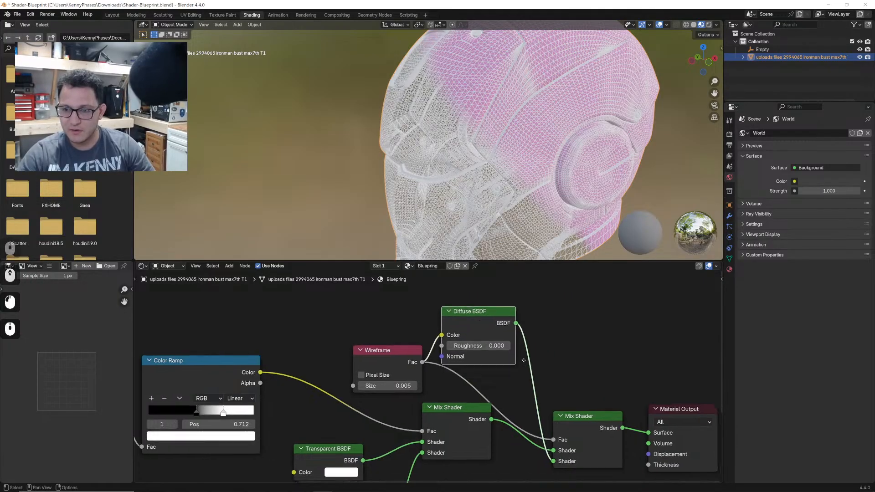
middle_drag(522, 370, 497, 329)
drag(430, 399, 433, 445)
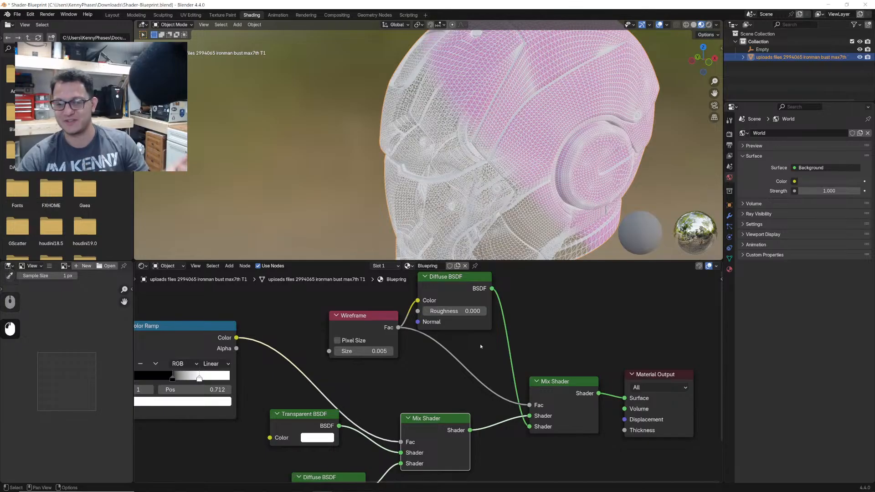
mouse_move(364, 320)
mouse_down()
mouse_move(347, 319)
mouse_move(355, 326)
mouse_up()
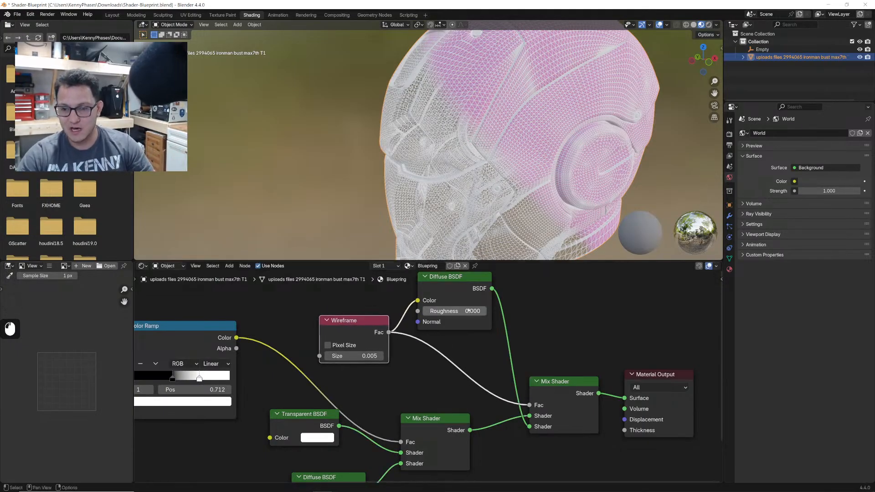
drag(468, 311, 477, 316)
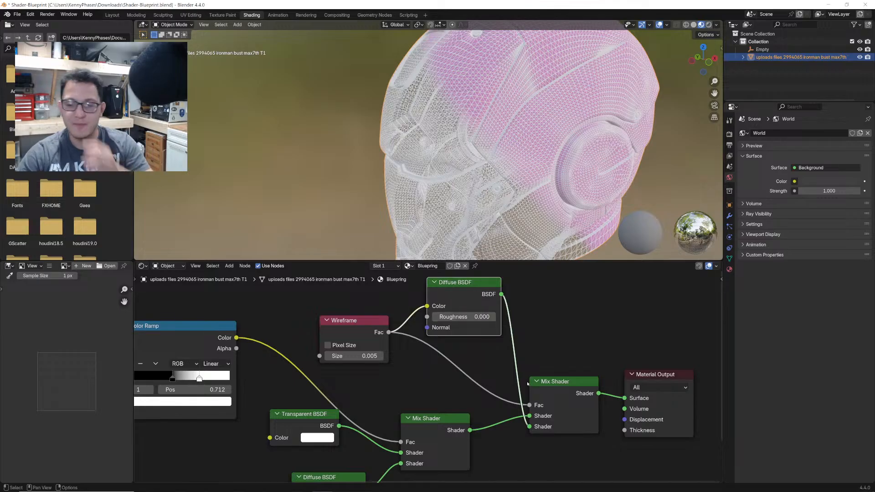
- Duplicate the final Mix Shader below the Diffuse BSDF and connect the Wireframe's Fac output to the copy's first Shader input
click(574, 393)
key(shift+d)
click(466, 351)
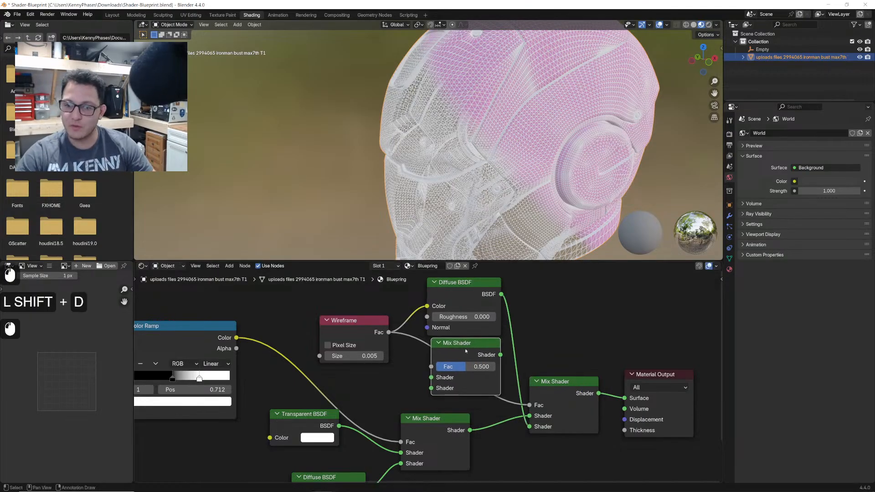
drag(473, 359, 490, 359)
drag(389, 332, 415, 355)
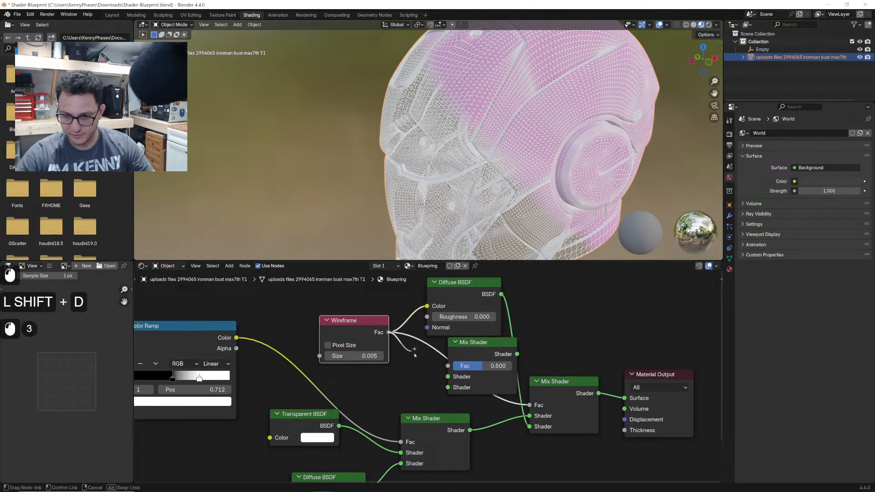
- Duplicate the Transparent BSDF into the new Mix Shader's second Shader input, and route that mix into the final Mix Shader's second Shader input
click(326, 426)
key(shift+d)
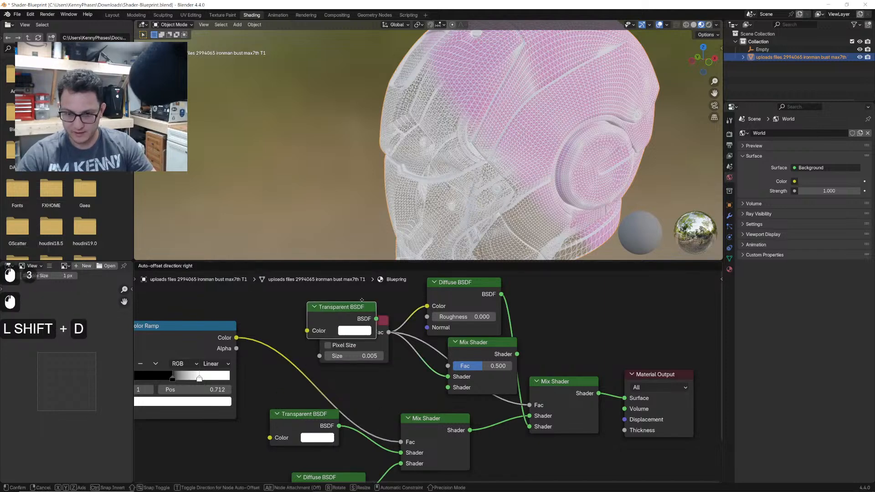
click(387, 302)
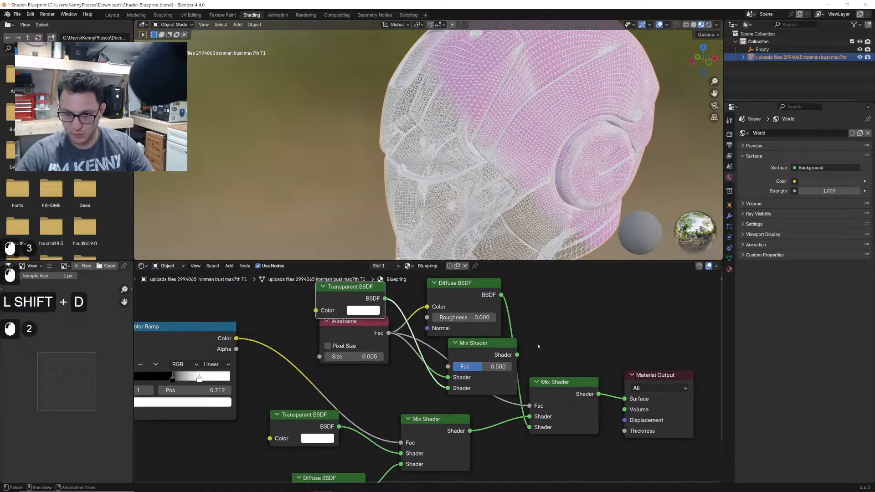
drag(517, 355, 529, 428)
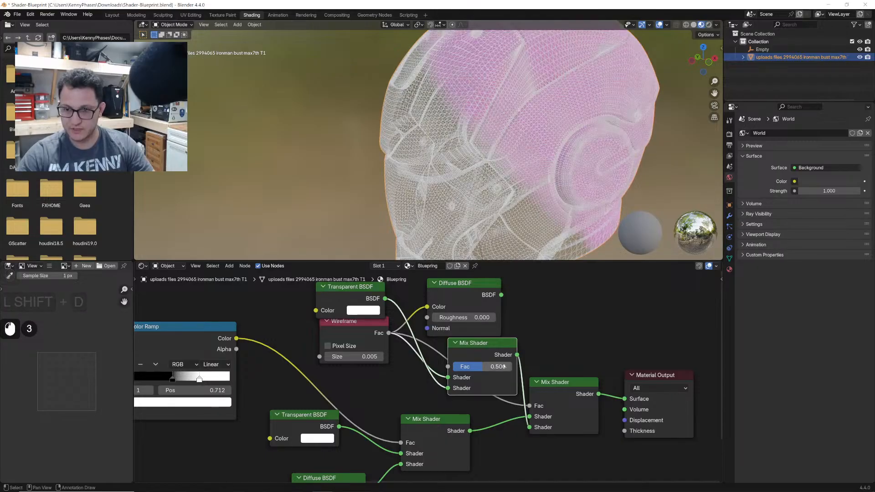
- Spread out the wireframe nodes and connect the Wireframe's Fac output to the new Mix Shader's Fac
drag(478, 351, 486, 350)
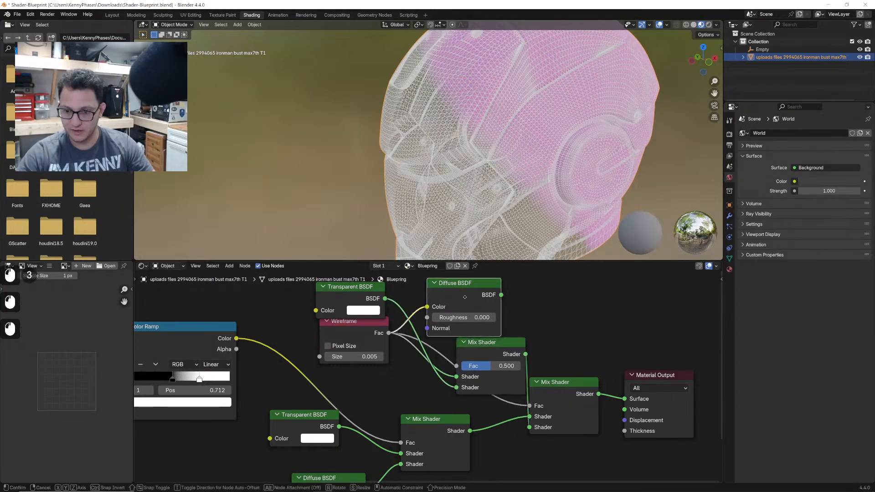
drag(371, 337, 371, 349)
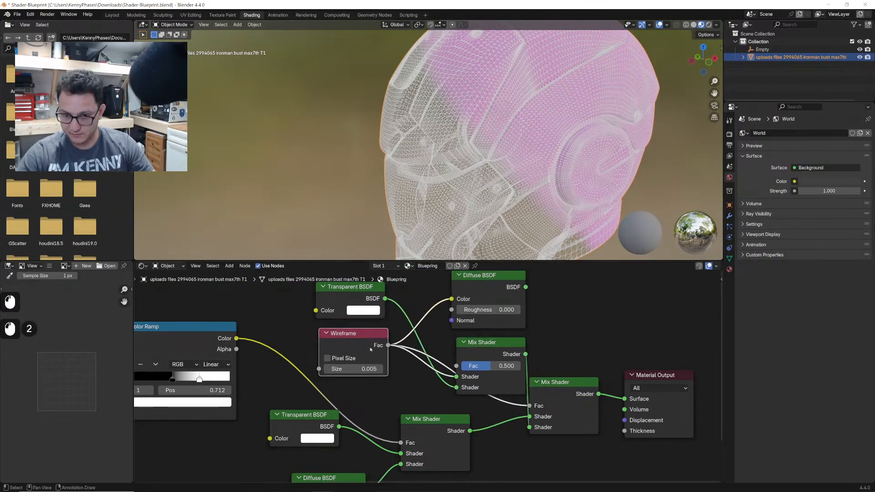
drag(456, 367, 456, 366)
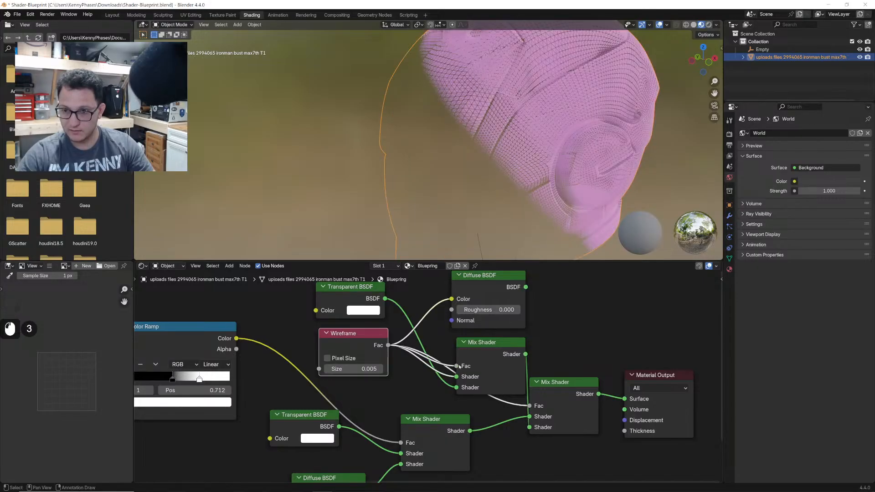
- Delete the unused wireframe Diffuse BSDF and insert an Invert Color node between the Wireframe and the new Mix Shader's Fac
drag(493, 299, 524, 295)
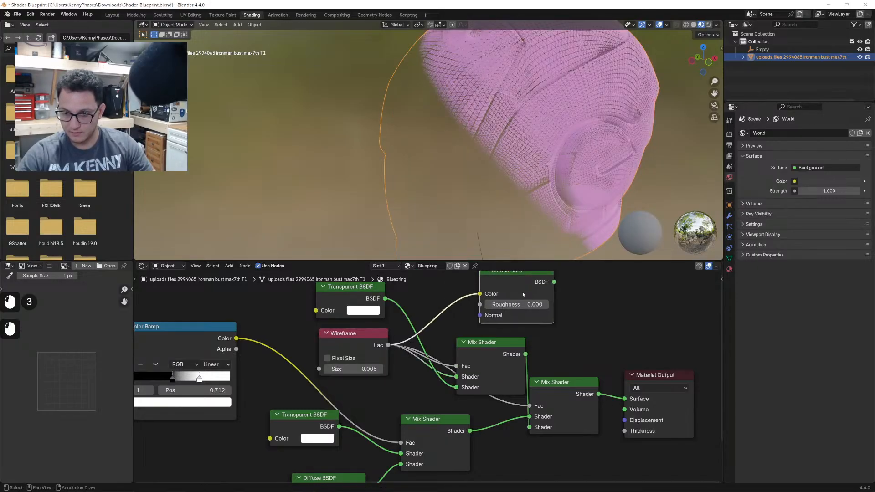
key(x)
drag(355, 300, 365, 300)
key(shift+a)
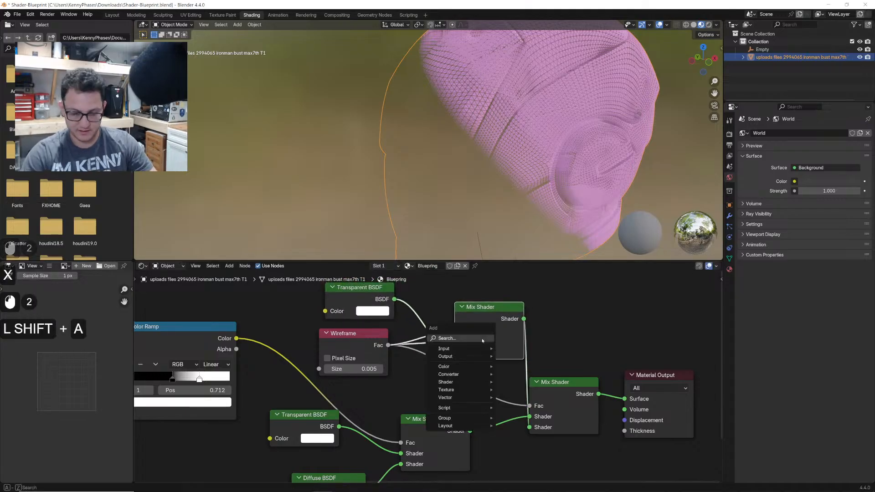
text(inv)
key(Return)
click(478, 304)
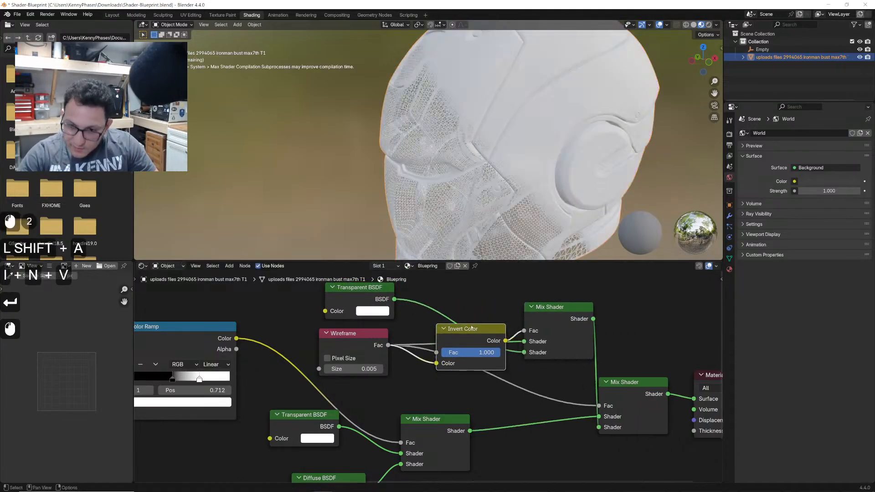
- Detach the Wireframe from the final Mix Shader's Fac and feed that Fac from the Color Ramp's Color output
drag(575, 319, 551, 337)
click(551, 337)
drag(579, 415, 540, 398)
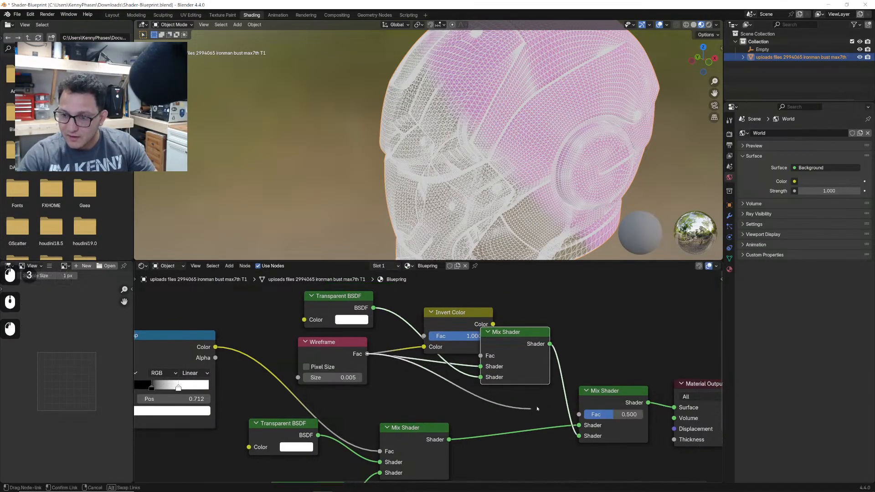
middle_drag(556, 397, 547, 397)
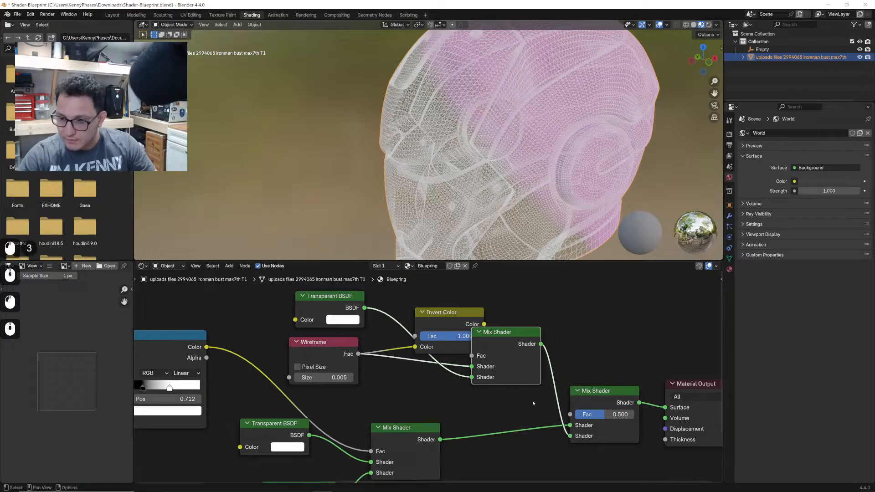
drag(602, 414, 604, 415)
drag(206, 347, 571, 414)
- Insert an Invert Color node between the Color Ramp and the final Mix Shader's Fac, and check the helmet's transition
key(shift+a)
text(inv)
key(Return)
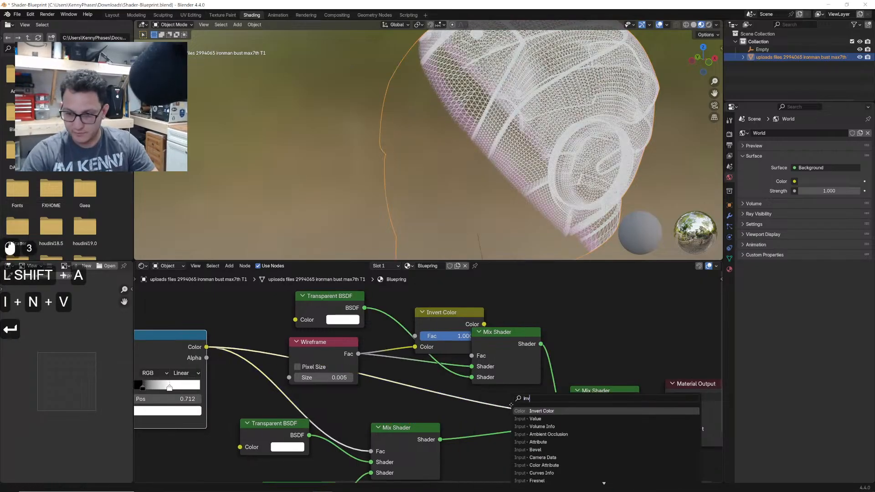
click(451, 382)
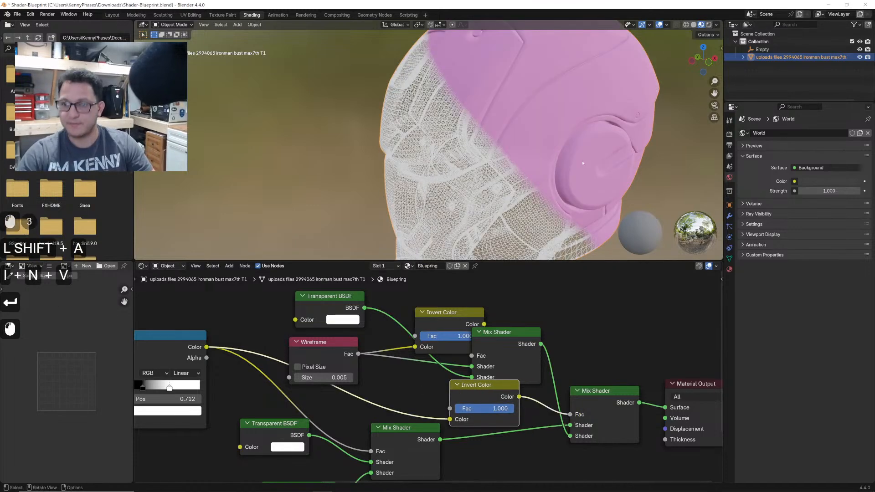
scroll(581, 161, down, 2)
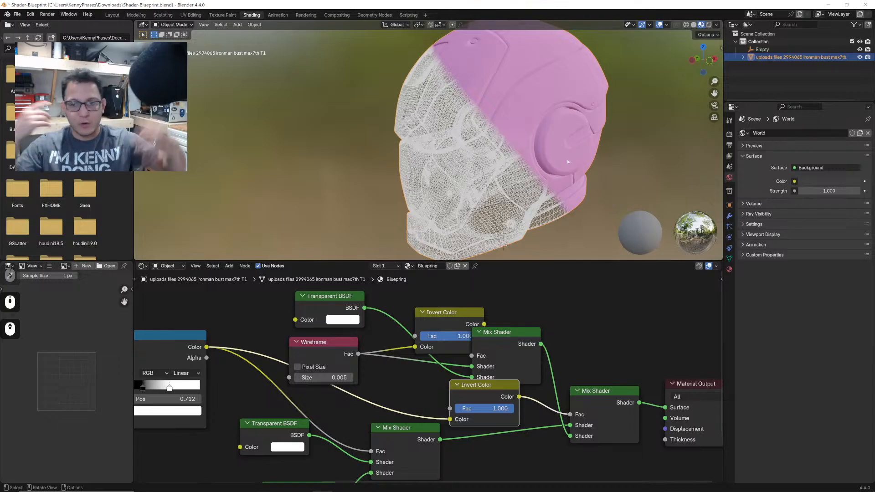
scroll(498, 367, down, 2)
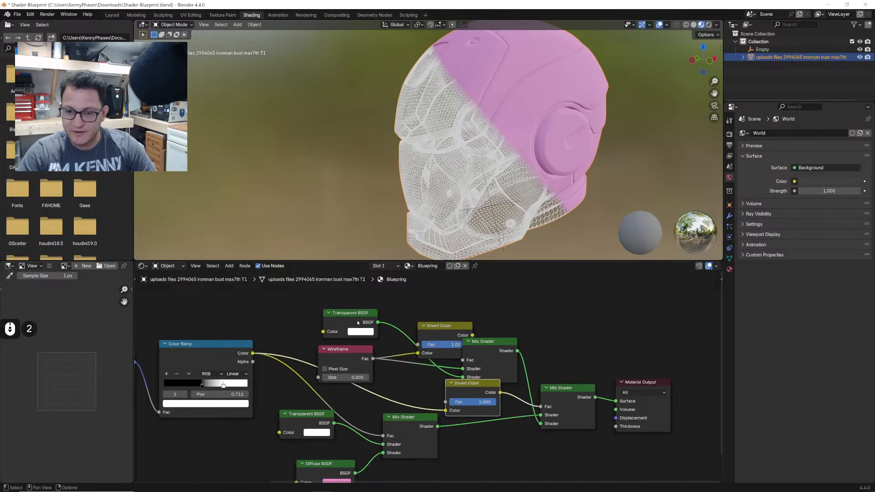
- Arrange the upper Transparent BSDF, Wireframe, Invert Color and Mix Shader as a group and enclose them in a frame
drag(358, 323, 357, 299)
drag(347, 353, 352, 325)
drag(432, 325, 435, 295)
drag(488, 344, 513, 312)
scroll(515, 313, down, 1)
middle_drag(514, 313, 520, 342)
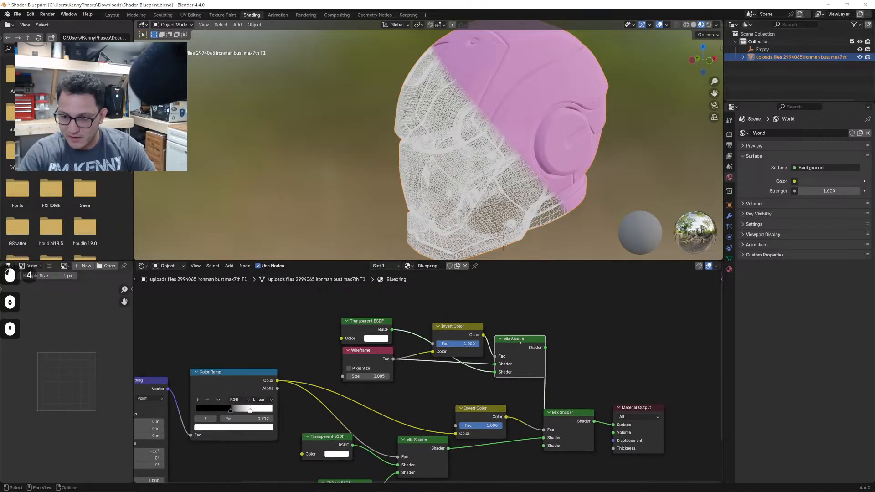
drag(553, 319, 357, 356)
key(ctrl+j)
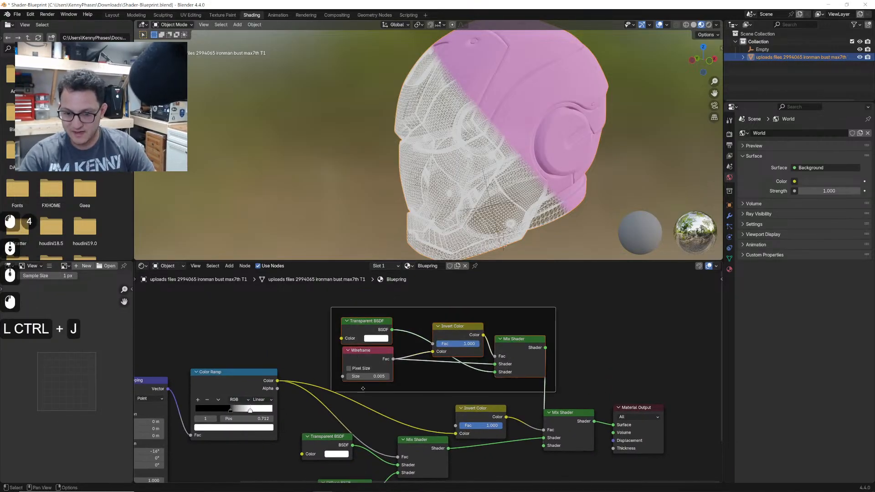
- Arrange the lower Transparent BSDF, pink Diffuse BSDF and their Mix Shader compactly and enclose them in a frame
scroll(363, 389, down, 1)
middle_drag(363, 388, 363, 309)
drag(349, 400, 322, 417)
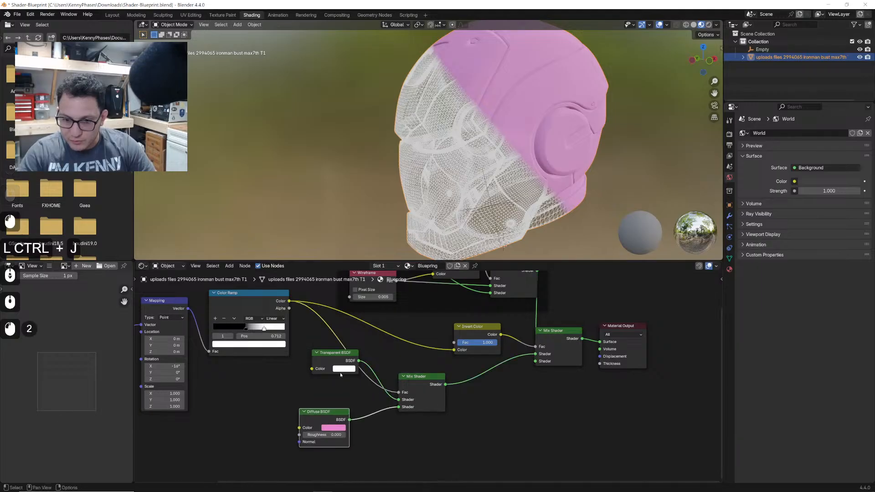
drag(340, 373, 330, 399)
drag(425, 384, 405, 383)
drag(431, 450, 292, 371)
key(ctrl+j)
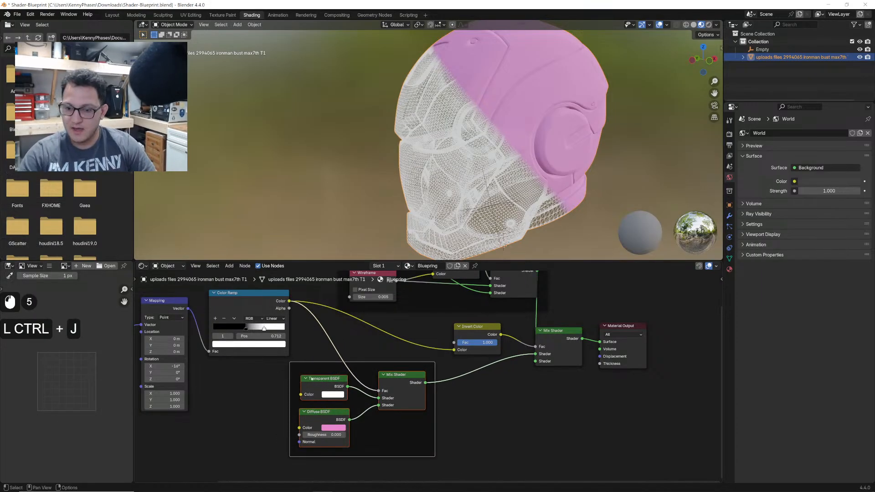
- Space out the unframed Invert Color, final Mix Shader and Material Output nodes, and enlarge the node editor to show the whole tree
middle_drag(312, 378, 300, 399)
drag(462, 347, 443, 344)
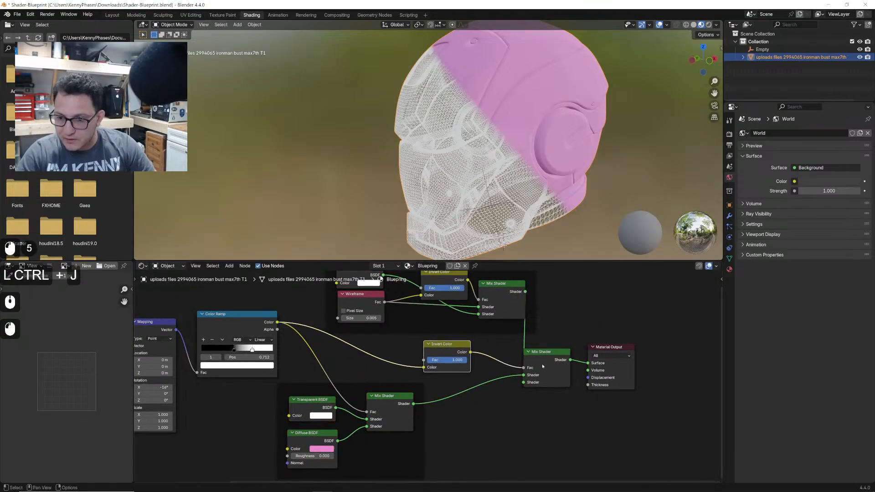
click(543, 366)
shift+click(613, 360)
key(g)
click(657, 351)
middle_drag(504, 289, 515, 293)
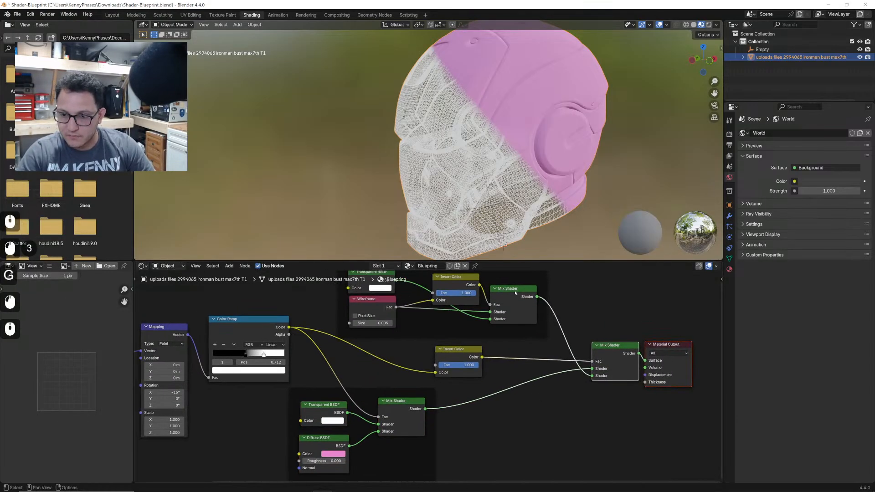
drag(522, 260, 523, 191)
middle_drag(226, 283, 316, 285)
drag(316, 285, 310, 288)
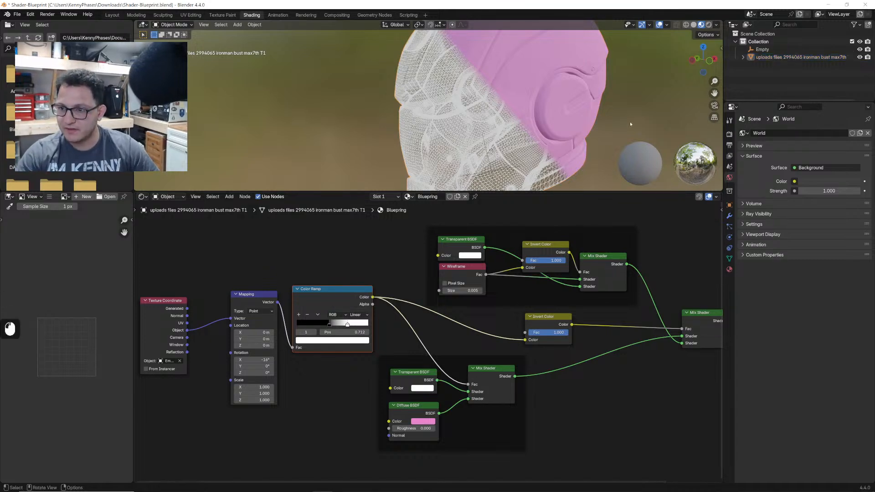
- Save the file and switch the viewport to Rendered shading to inspect the helmet
key(ctrl+s)
key(z)
click(600, 59)
mouse_move(600, 59)
middle_down()
mouse_move(531, 105)
mouse_move(562, 110)
mouse_move(519, 127)
mouse_move(511, 112)
middle_up()
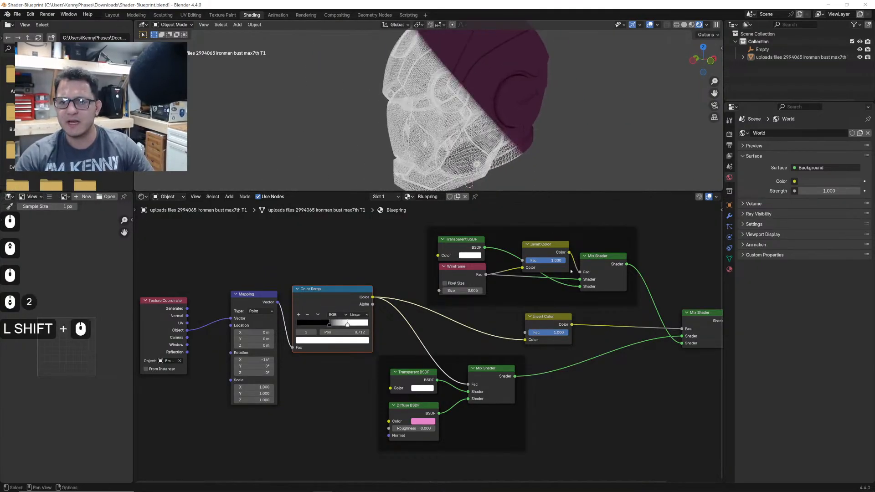
middle_drag(572, 272, 501, 283)
scroll(474, 109, up, 2)
middle_drag(427, 111, 450, 138)
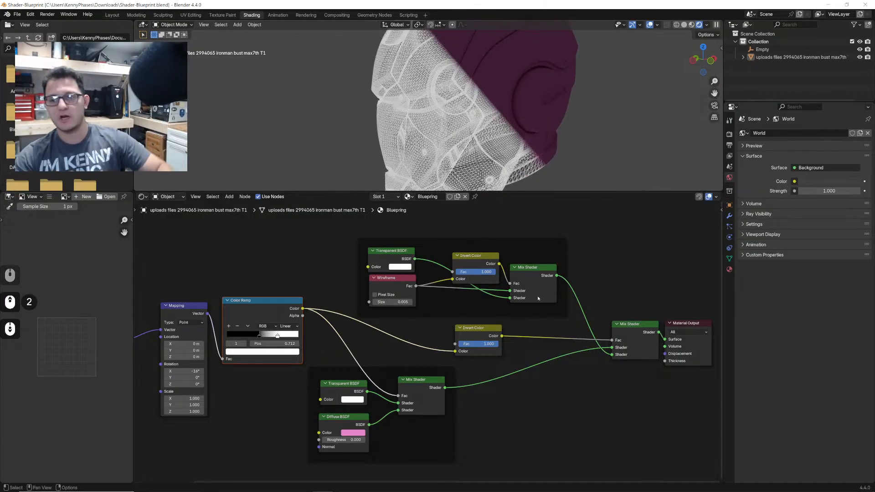
- Move the Material Output aside and insert a duplicate of the final Mix Shader in front of it
middle_drag(538, 298, 456, 325)
scroll(493, 321, up, 7)
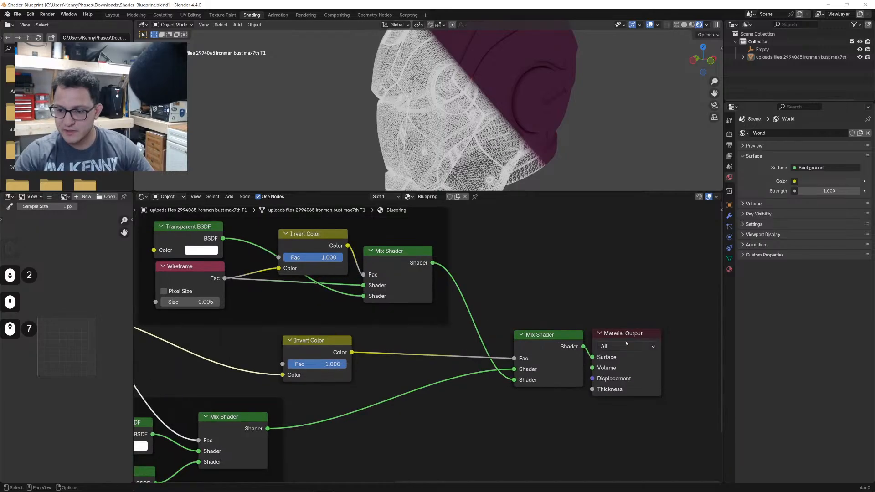
drag(627, 336, 675, 335)
click(531, 349)
key(shift+d)
click(589, 341)
middle_drag(493, 273, 530, 275)
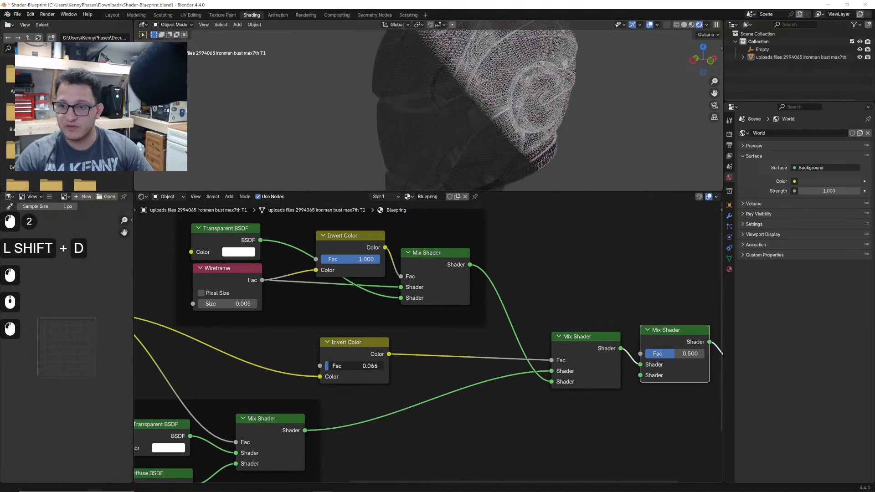
- Insert another duplicated Mix Shader between the framed wireframe Mix Shader and the Mix Shader that combines both branches
middle_drag(510, 339, 491, 343)
click(555, 346)
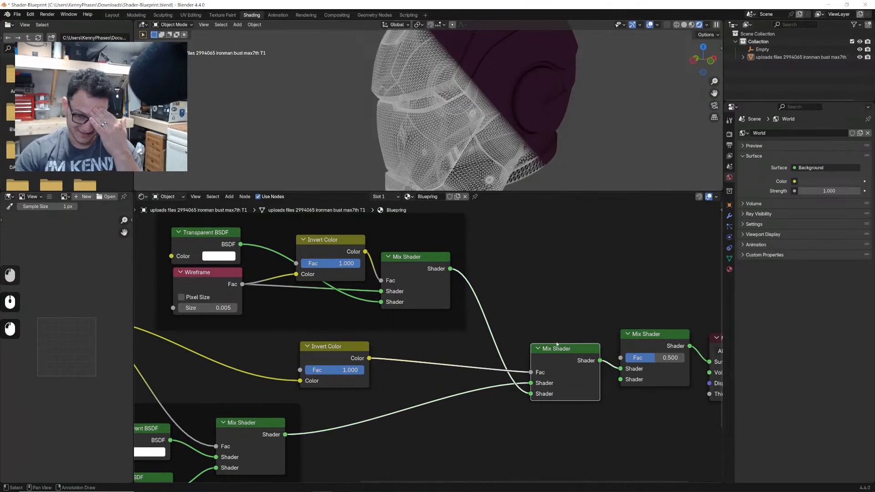
key(shift+d)
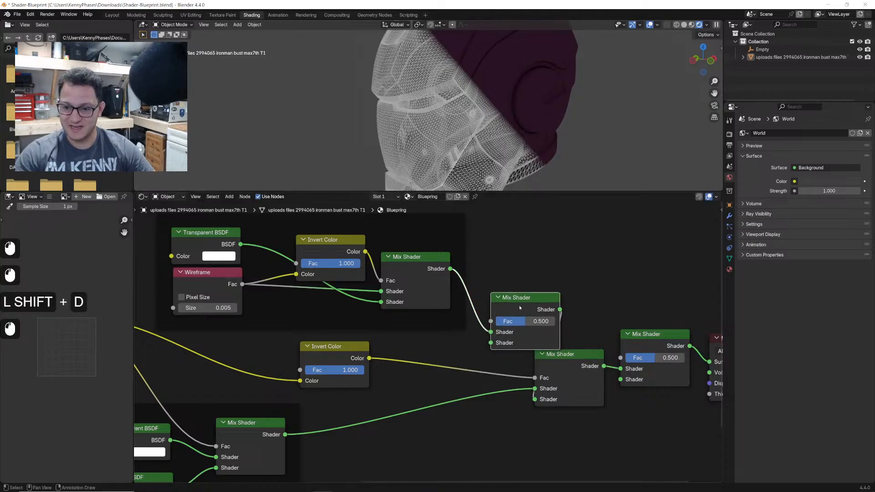
click(513, 313)
- Connect a duplicated Transparent BSDF to the inserted Mix Shader's second Shader input and set its Fac to 1
click(210, 234)
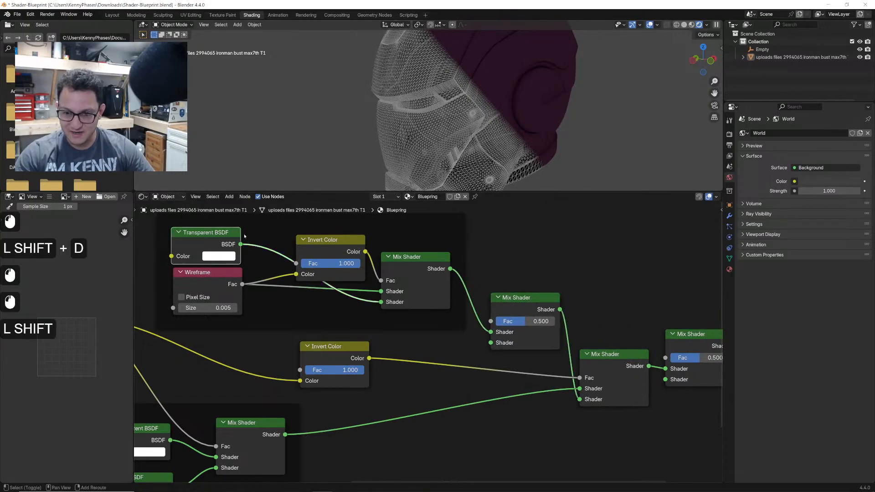
key(shift+d)
click(487, 229)
drag(445, 232, 491, 343)
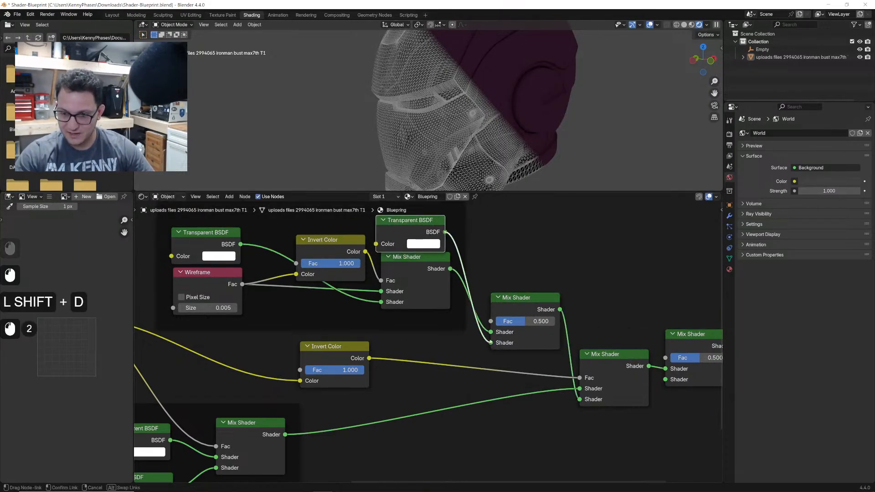
click(524, 322)
text(1)
key(Return)
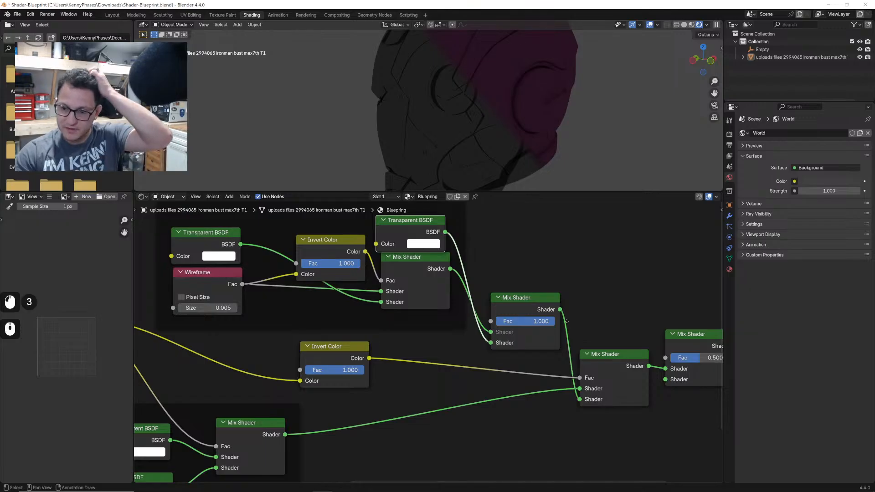
- Bypass the extra Mix Shader before the Material Output by linking the preceding Mix Shader directly to Surface
middle_drag(567, 321, 488, 311)
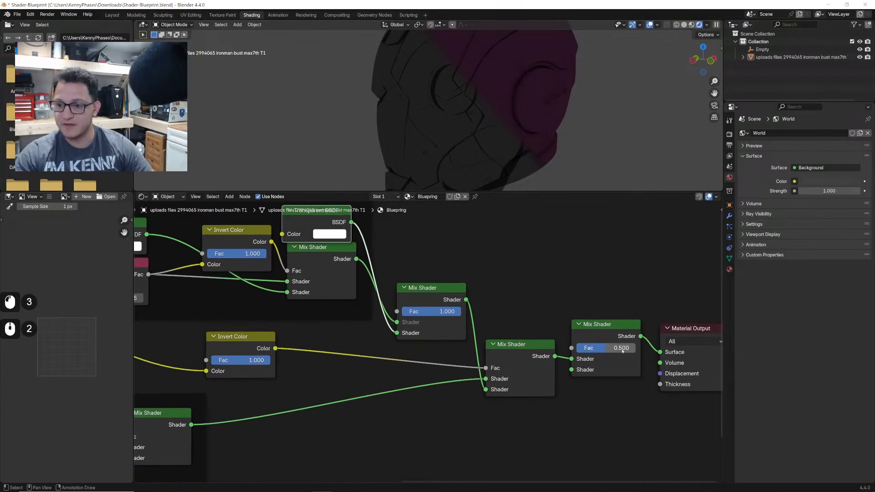
drag(613, 348, 604, 348)
drag(660, 352, 571, 359)
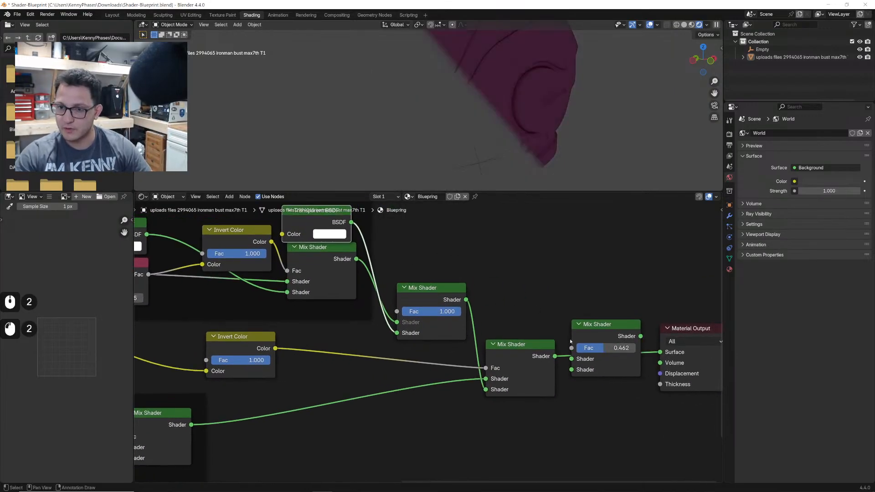
- Reinsert the extra Mix Shader with Fac 0.462 between the Mix Shader that combines both branches and the Material Output
mouse_move(448, 312)
mouse_down()
mouse_move(396, 312)
mouse_move(453, 312)
mouse_move(477, 285)
mouse_move(471, 295)
mouse_move(491, 295)
mouse_move(427, 305)
mouse_move(453, 305)
mouse_up()
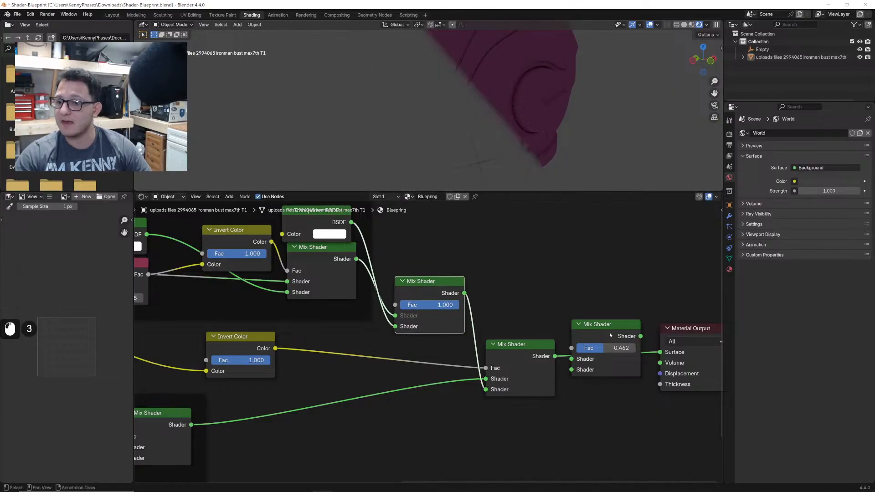
drag(611, 336, 617, 334)
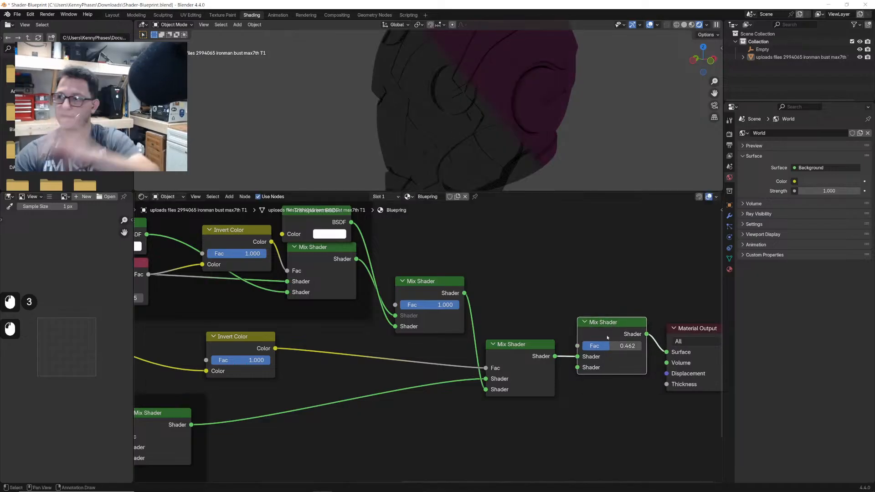
drag(626, 325, 628, 321)
- Add an Emission node below the combining Mix Shader and move the final Mix Shader and Material Output farther away
middle_drag(628, 321, 562, 329)
key(shift+a)
text(emis)
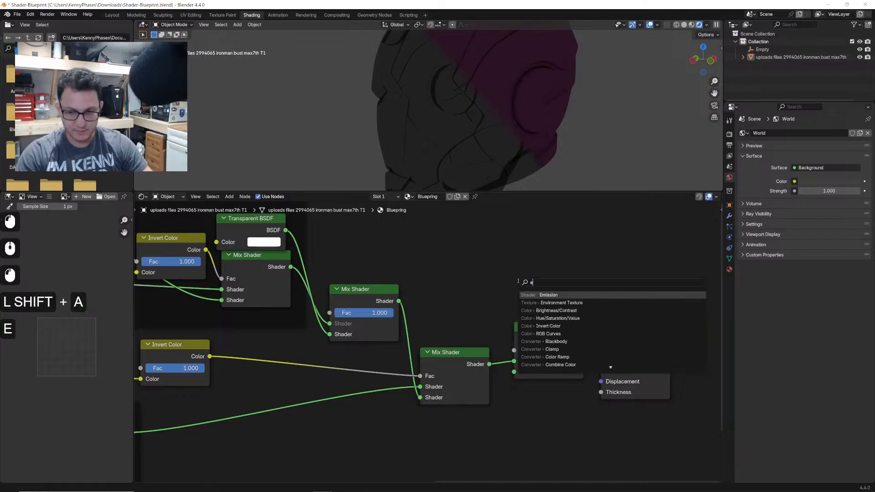
key(Return)
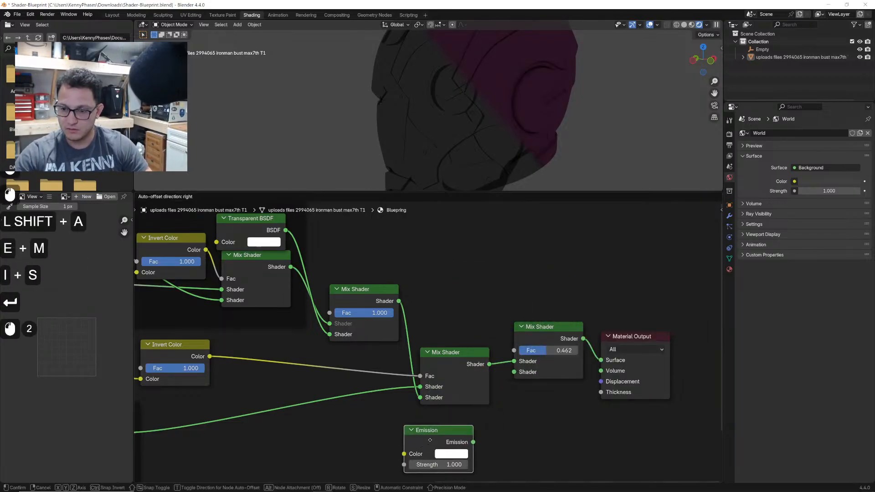
click(401, 425)
middle_drag(551, 388, 503, 325)
drag(633, 356, 505, 257)
key(g)
click(591, 332)
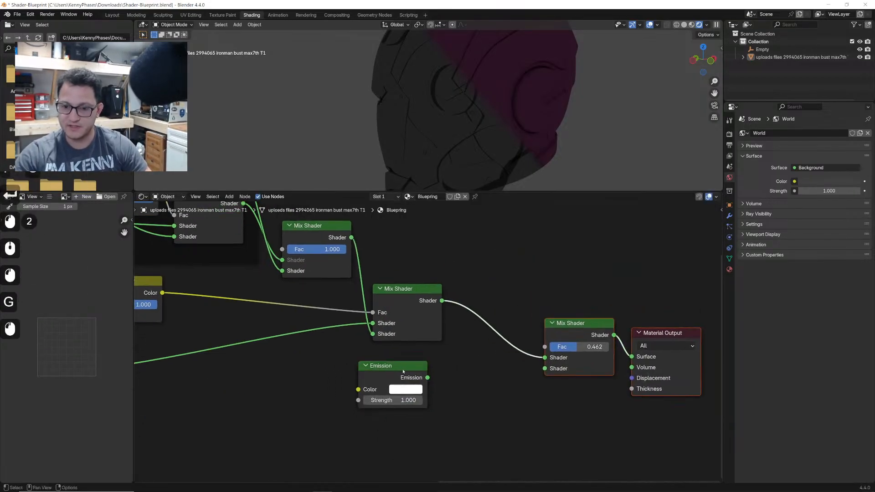
- Connect the Emission node to the final Mix Shader's second Shader input and save the file
drag(395, 367, 413, 386)
middle_drag(439, 391, 453, 358)
scroll(453, 359, up, 3)
mouse_move(453, 360)
mouse_down()
mouse_move(468, 361)
mouse_move(458, 363)
mouse_up()
middle_drag(493, 367, 482, 364)
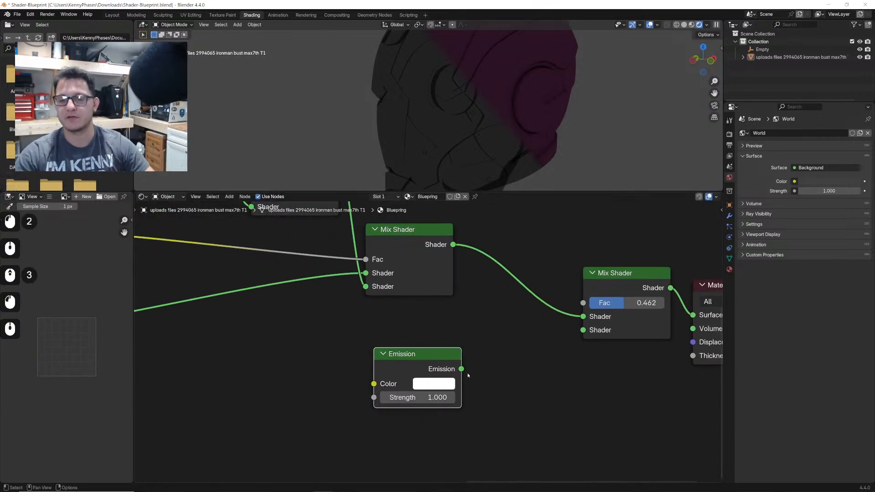
drag(462, 369, 588, 338)
key(ctrl+s)
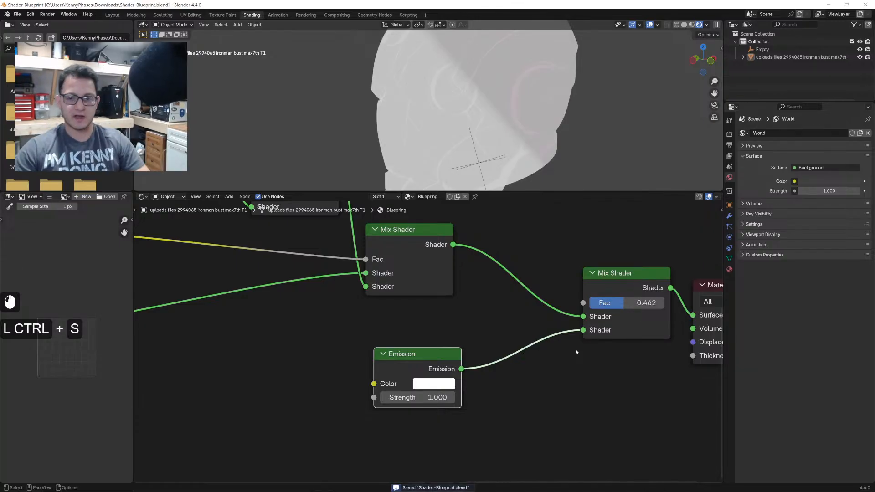
- Add a Layer Weight node and drive the final Mix Shader's Fac with its Facing output
click(485, 387)
key(shift+a)
key(Caps_Lock)
text(LAYER)
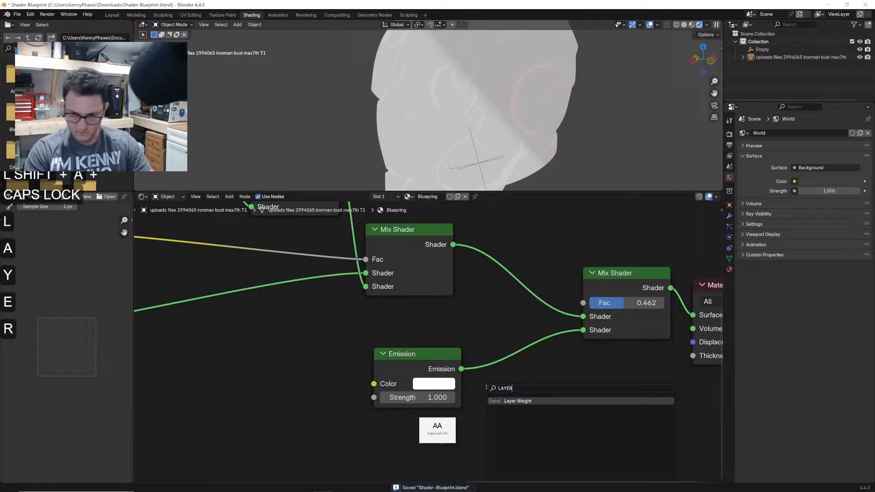
key(Return)
click(544, 369)
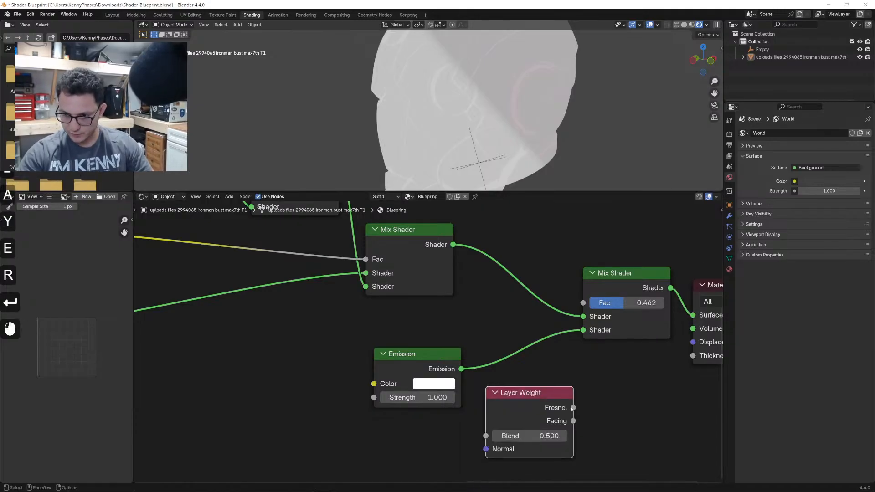
drag(587, 306, 584, 303)
mouse_move(559, 401)
mouse_down()
mouse_move(517, 417)
mouse_move(513, 388)
mouse_up()
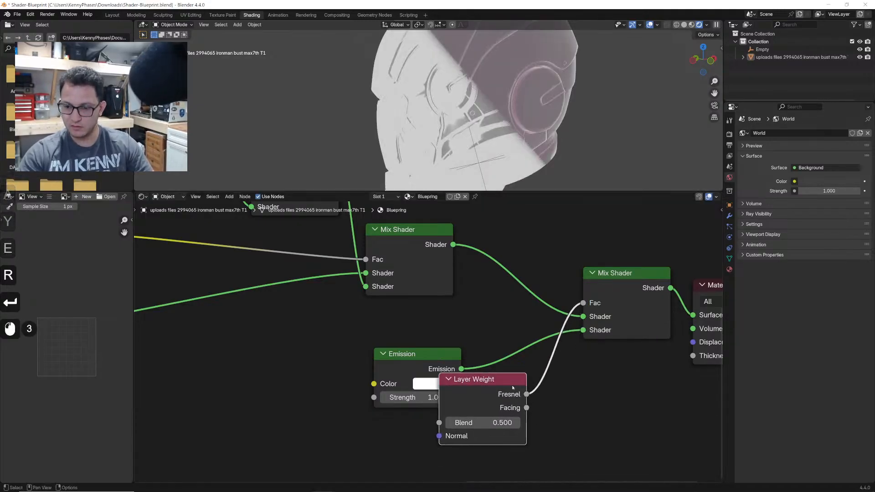
drag(584, 308, 584, 305)
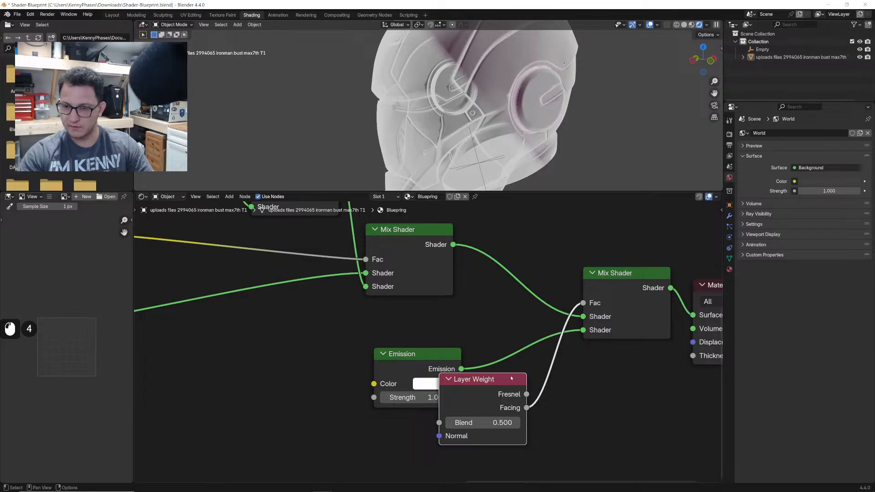
- Insert a Color Ramp between the Layer Weight's Facing output and the final Mix Shader's Fac
drag(511, 379, 308, 374)
key(shift+a)
text(colo)
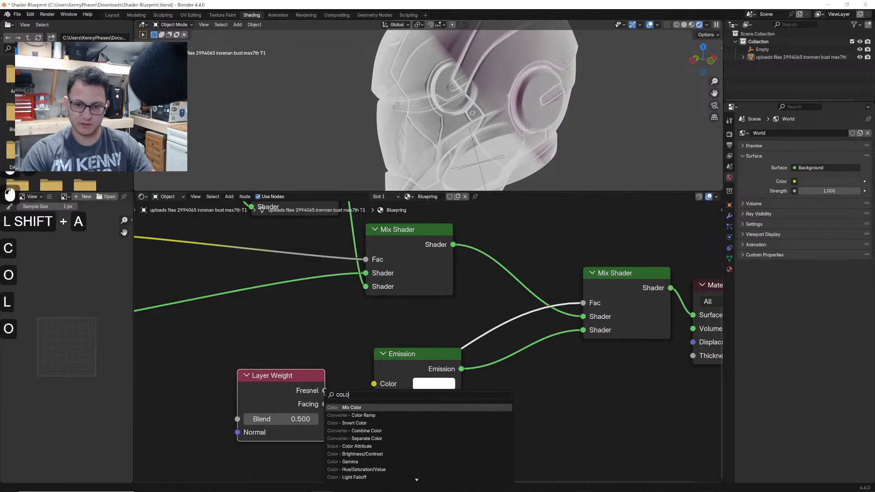
text(r ra)
key(Return)
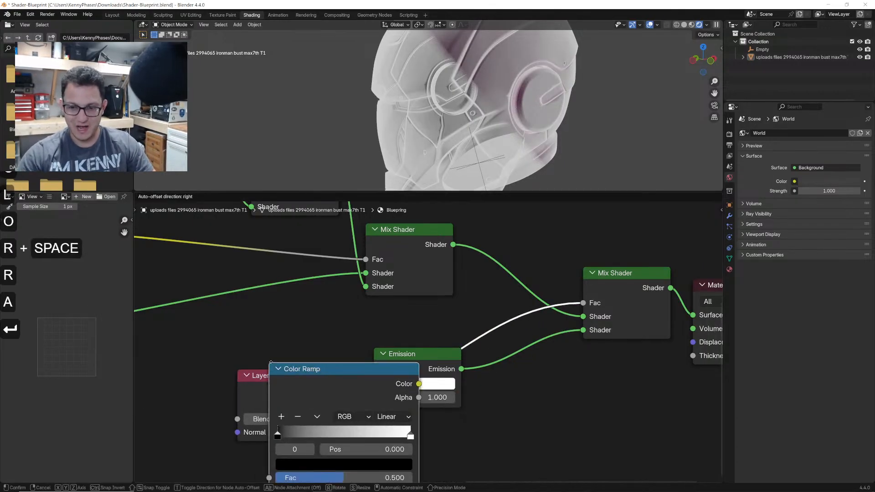
click(334, 363)
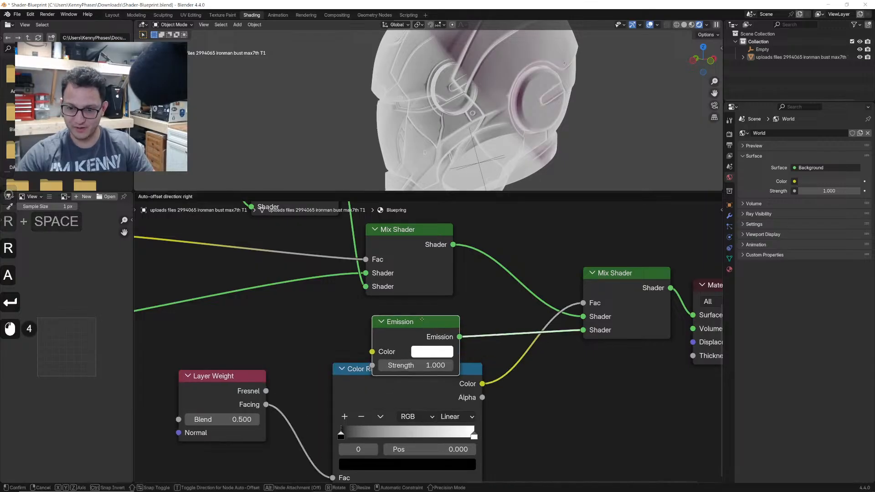
- Tighten the new Color Ramp by moving its white stop to 0.780 and its black stop to 0.648
middle_drag(422, 320, 421, 287)
mouse_move(474, 403)
mouse_down()
mouse_move(389, 403)
mouse_move(397, 403)
mouse_up()
drag(341, 403, 444, 403)
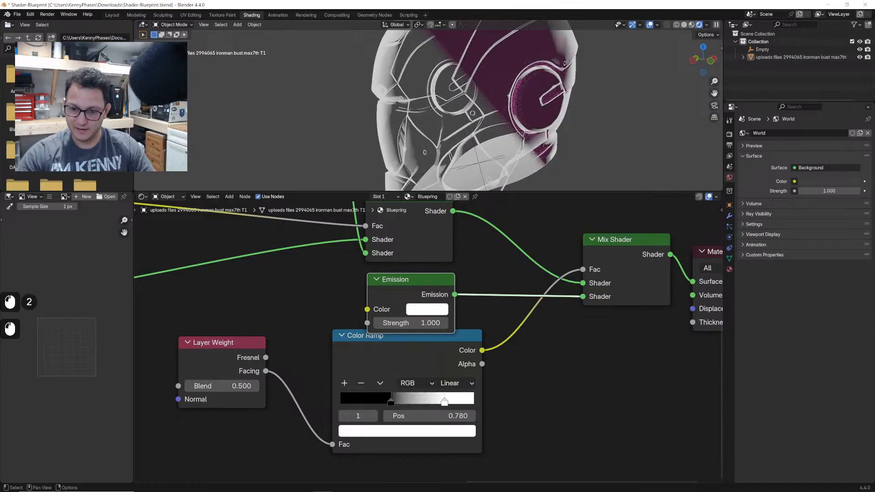
drag(391, 403, 427, 403)
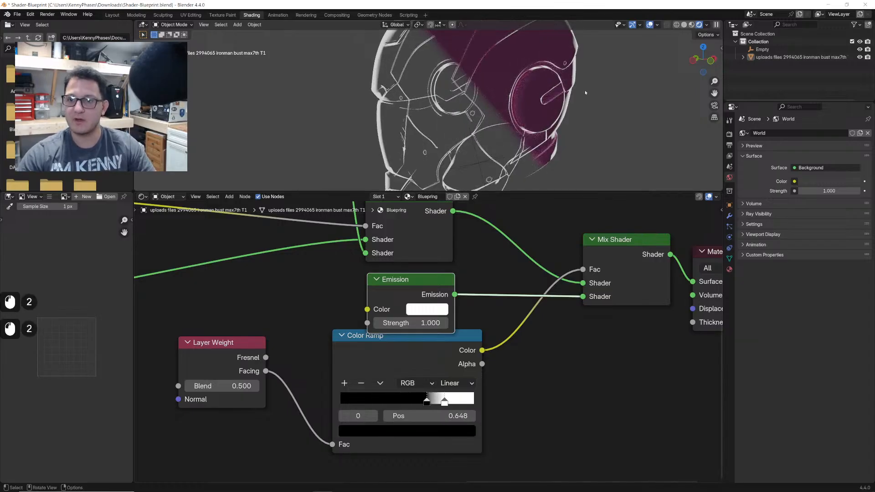
scroll(585, 94, down, 2)
shift+middle_drag(569, 108, 530, 109)
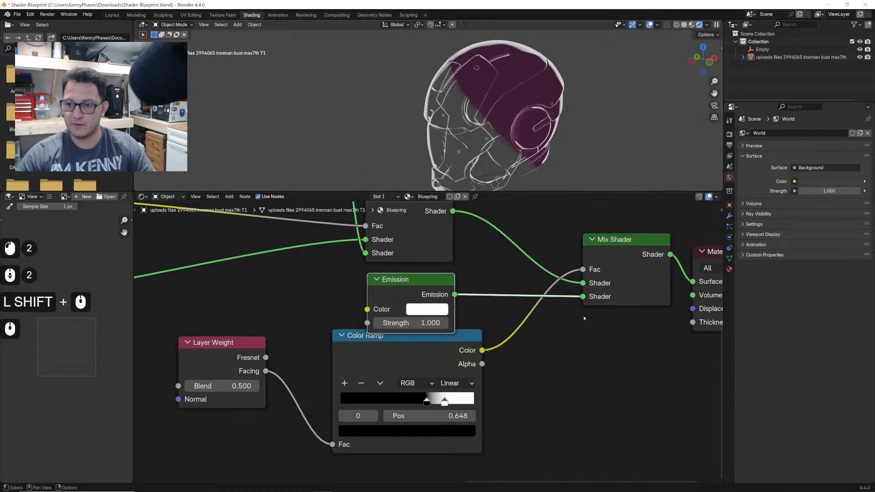
- Put a duplicated Mix Shader before the Material Output, fed by the emission Mix Shader first and the branch-combining Mix Shader second
scroll(585, 318, down, 3)
middle_drag(490, 324, 495, 326)
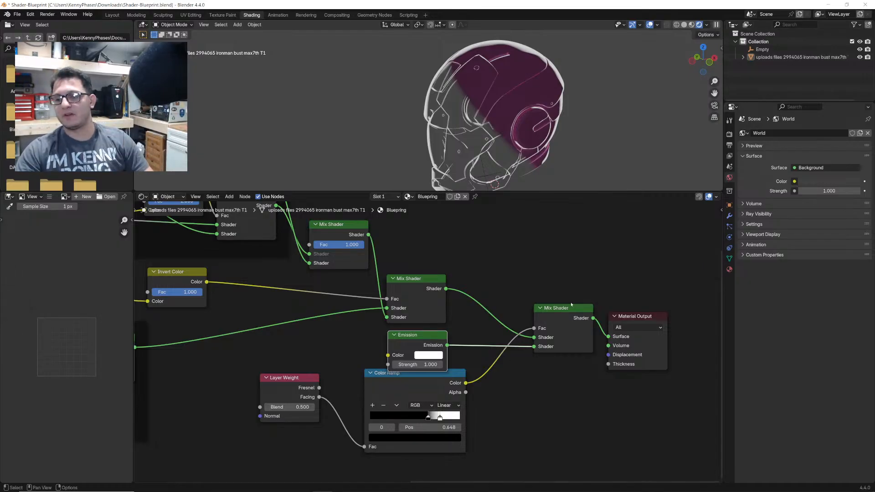
drag(568, 318, 533, 342)
key(shift+d)
click(611, 324)
drag(612, 324, 600, 291)
mouse_move(414, 286)
mouse_down()
mouse_move(570, 309)
mouse_move(581, 321)
mouse_up()
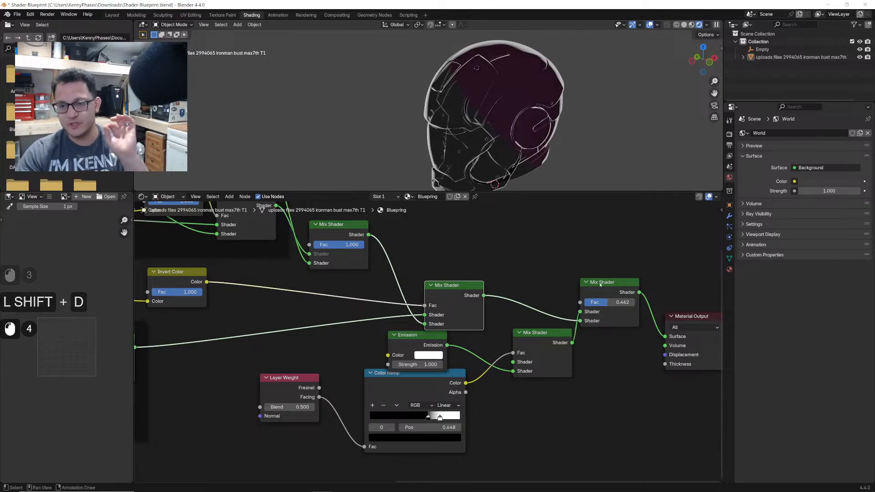
- Link the transition Color Ramp's Color output to the Fac of the new final Mix Shader
drag(206, 283, 542, 287)
middle_drag(250, 317, 374, 312)
scroll(365, 316, down, 4)
drag(193, 274, 652, 314)
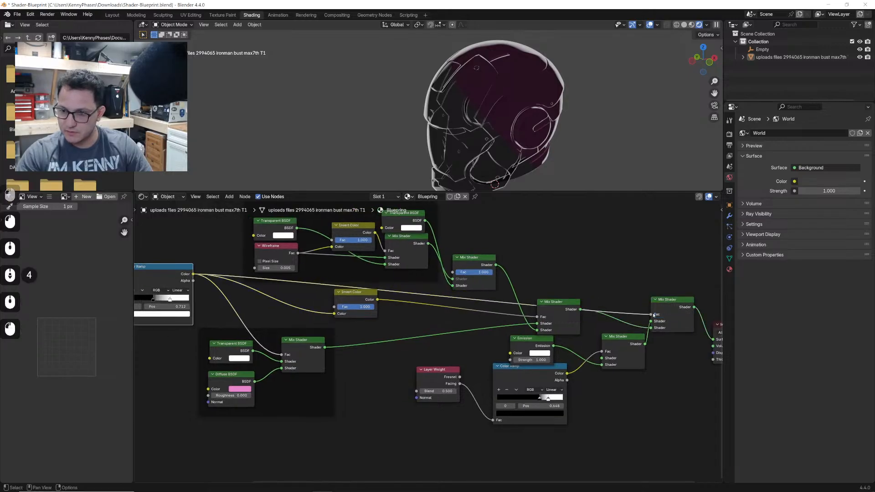
middle_drag(650, 309, 586, 301)
scroll(504, 116, up, 2)
middle_drag(504, 117, 503, 104)
shift+middle_drag(605, 340, 581, 324)
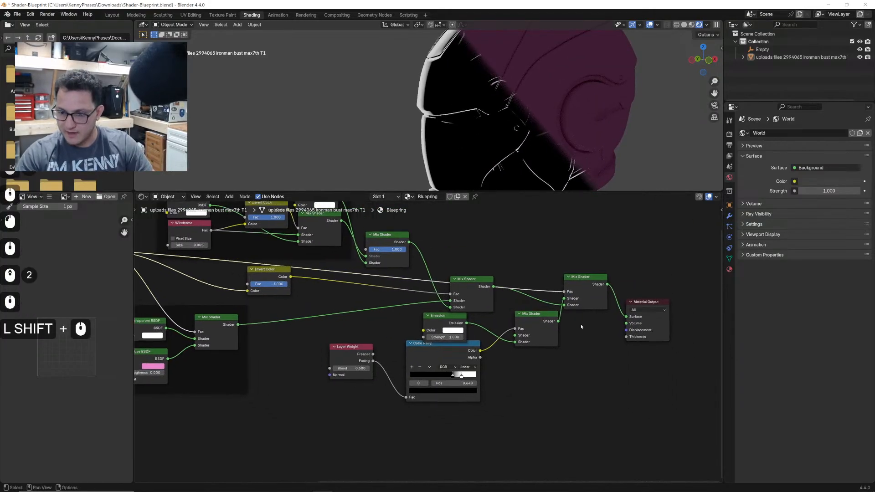
- Rearrange the Color Ramp, Layer Weight and Emission nodes to make room beside the emission Mix Shader
scroll(579, 323, up, 4)
drag(567, 314, 569, 319)
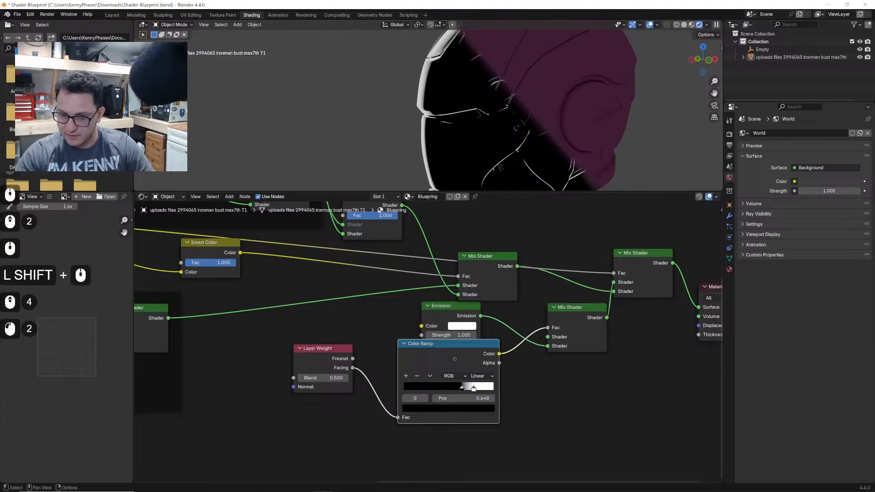
drag(455, 359, 414, 384)
drag(325, 349, 271, 362)
drag(446, 326, 407, 351)
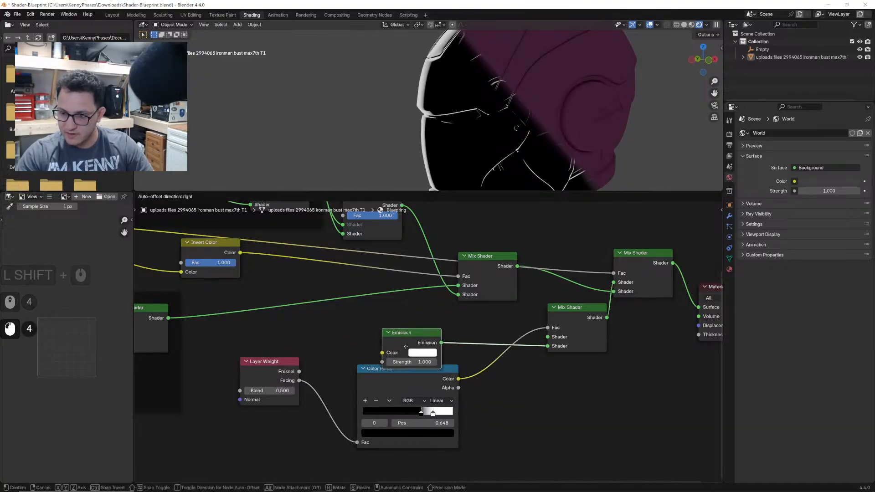
shift+middle_drag(422, 310, 445, 327)
scroll(562, 336, down, 2)
scroll(456, 330, up, 4)
key(shift+a)
text(TRNA)
key(Return)
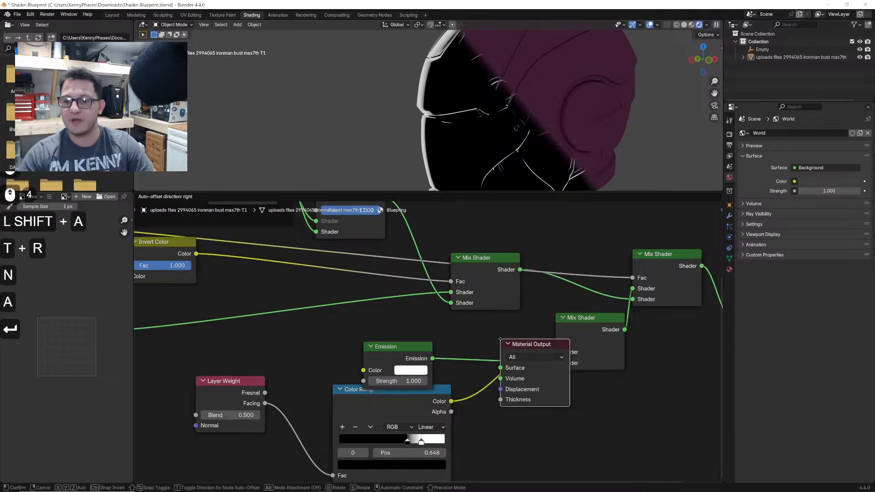
click(540, 411)
key(x)
- Add a Transparent BSDF and connect it to the emission Mix Shader's first Shader input
key(shift+a)
mouse_move(541, 411)
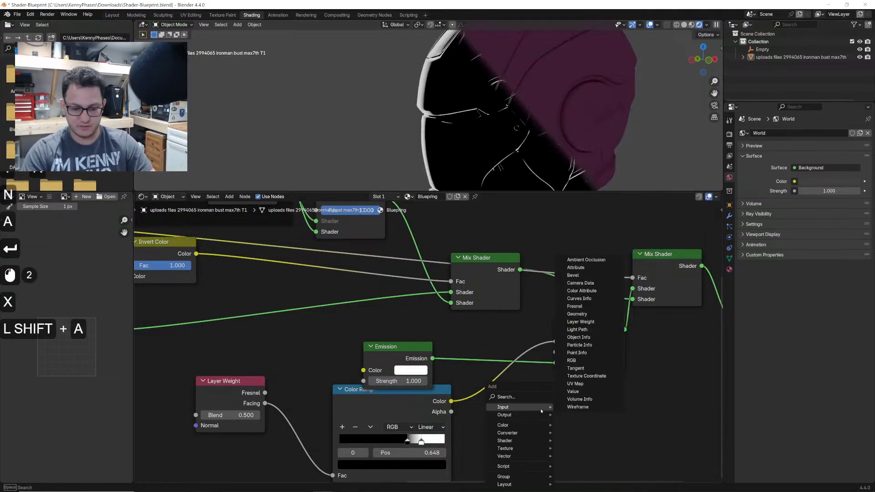
text(TRA)
key(Down)
key(Return)
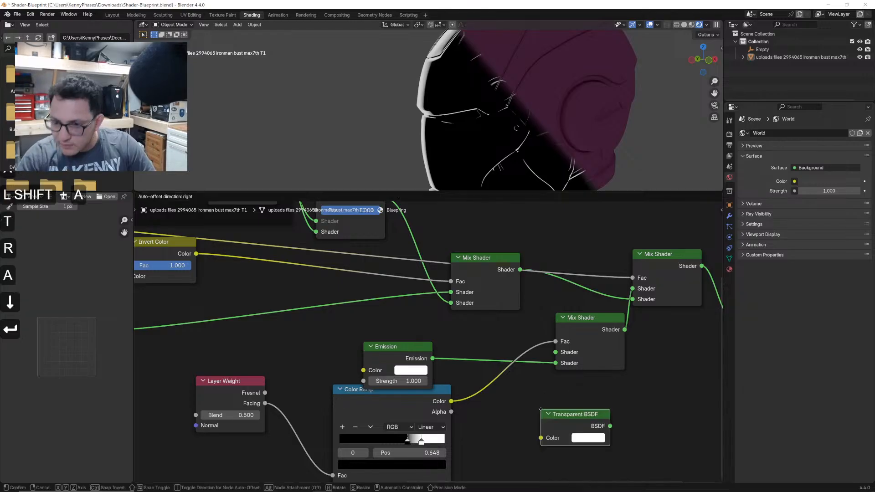
click(551, 423)
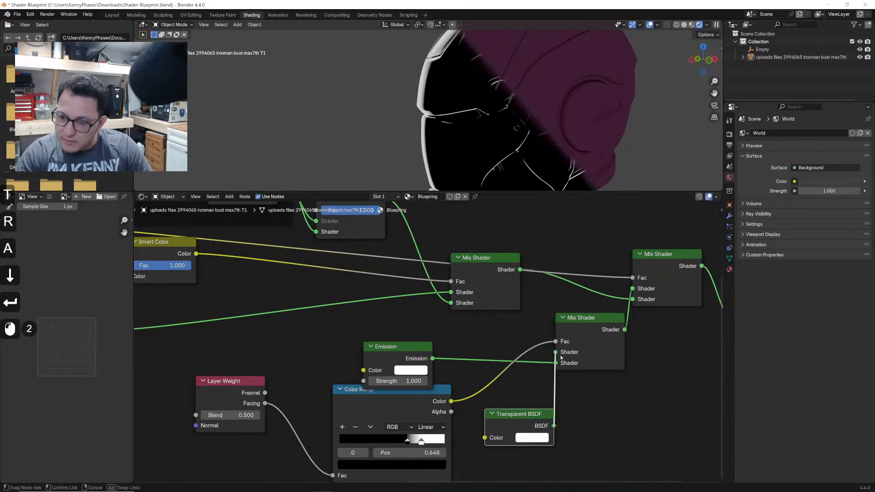
drag(561, 358, 561, 357)
drag(529, 414, 523, 415)
- Try Fac 0 on the Mix Shader after the wireframe frame, comparing the helmet's look, and return it to 1
scroll(545, 109, down, 2)
shift+middle_drag(545, 110, 568, 109)
scroll(567, 111, up, 1)
mouse_move(494, 285)
middle_down()
mouse_move(526, 353)
mouse_move(618, 406)
middle_up()
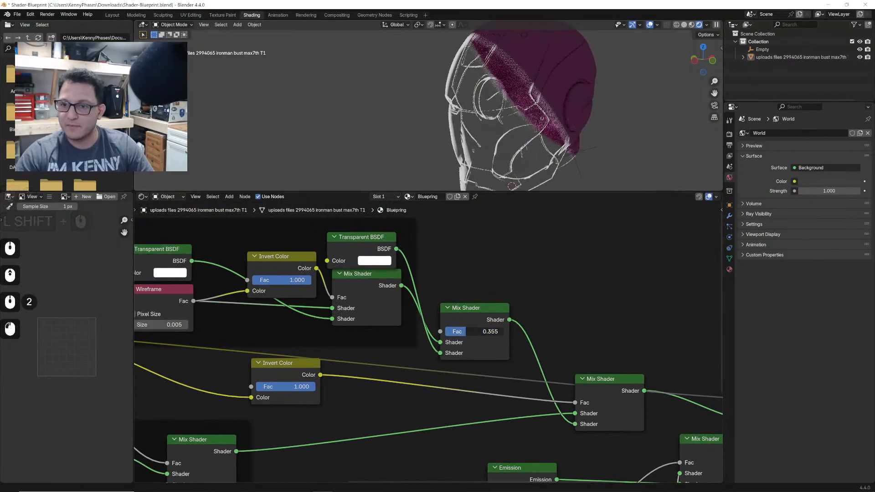
drag(466, 332, 445, 332)
scroll(517, 108, up, 4)
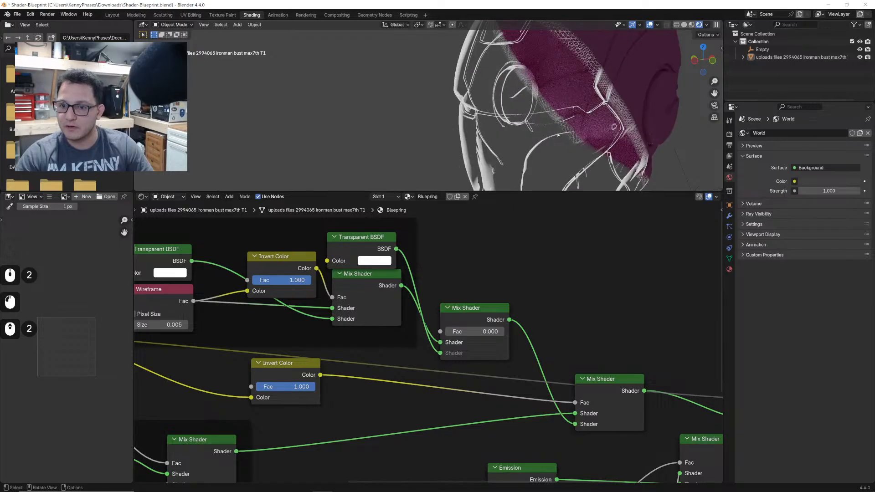
drag(456, 332, 503, 332)
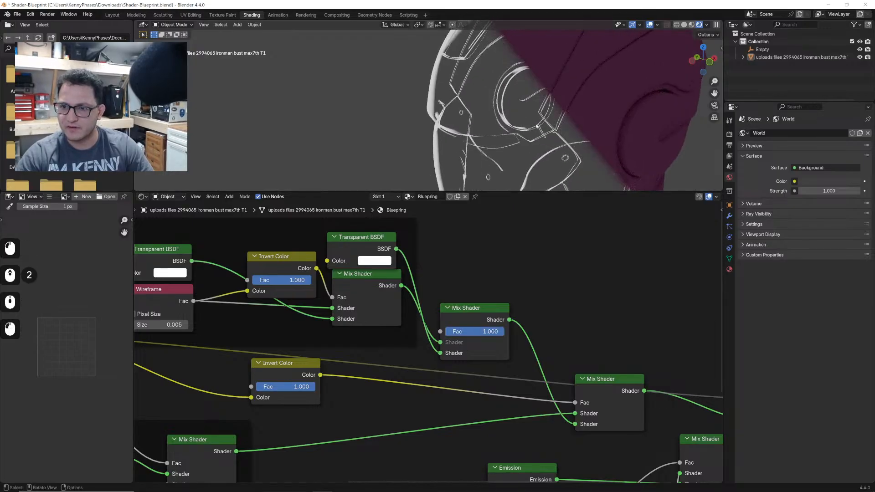
scroll(528, 151, down, 1)
shift+middle_drag(528, 150, 519, 110)
scroll(510, 115, down, 2)
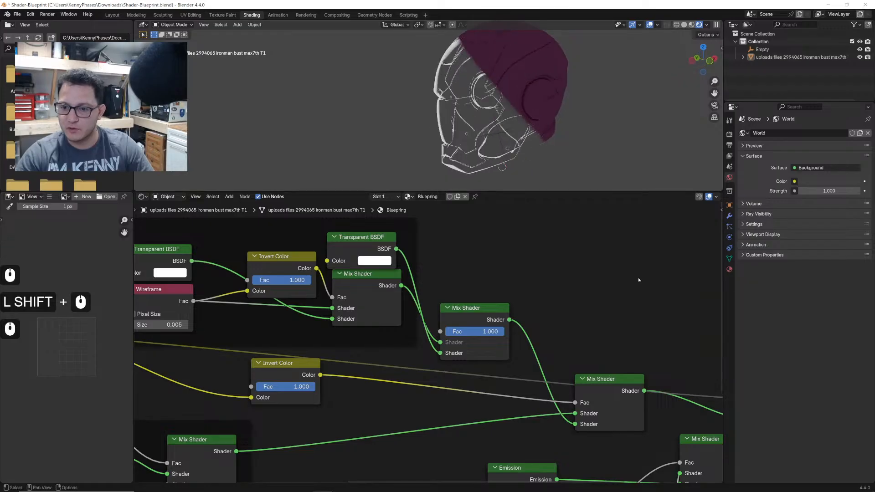
- Try driving the edge Color Ramp with the Layer Weight's Fresnel output and undo that link
middle_drag(545, 343, 502, 269)
scroll(525, 378, up, 2)
middle_drag(525, 378, 514, 252)
drag(303, 323, 305, 324)
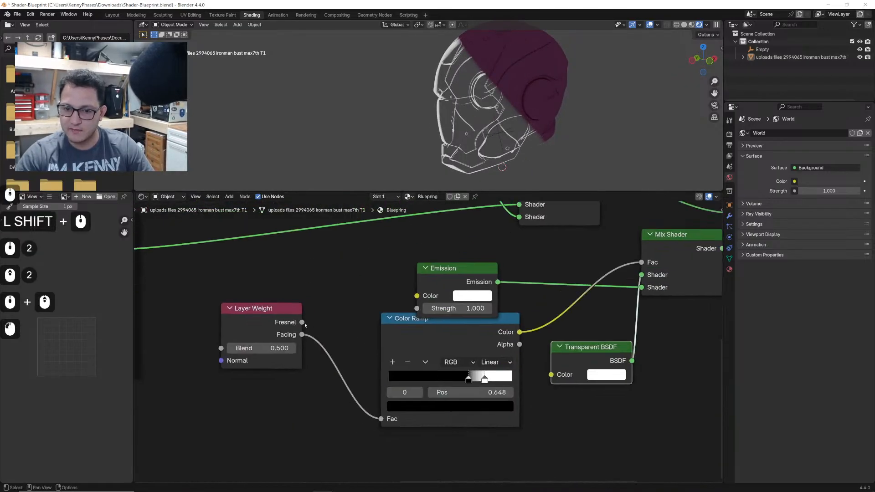
drag(382, 419, 383, 419)
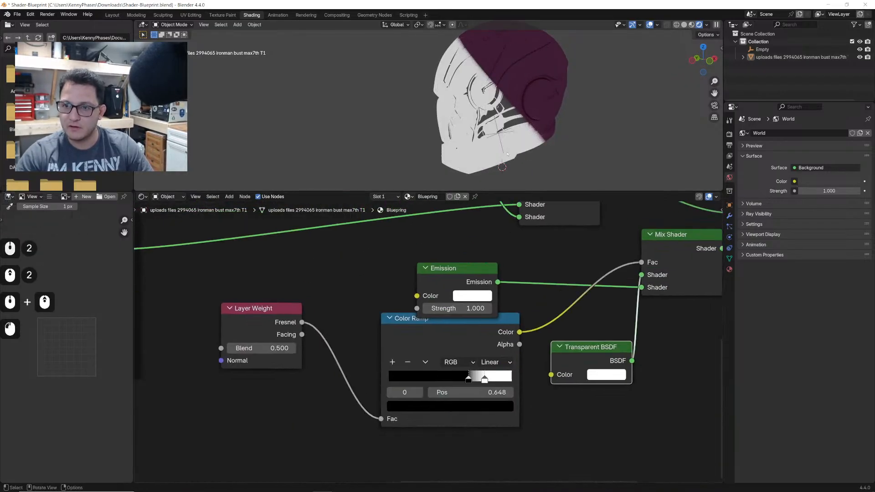
middle_drag(508, 155, 535, 144)
key(ctrl+z)
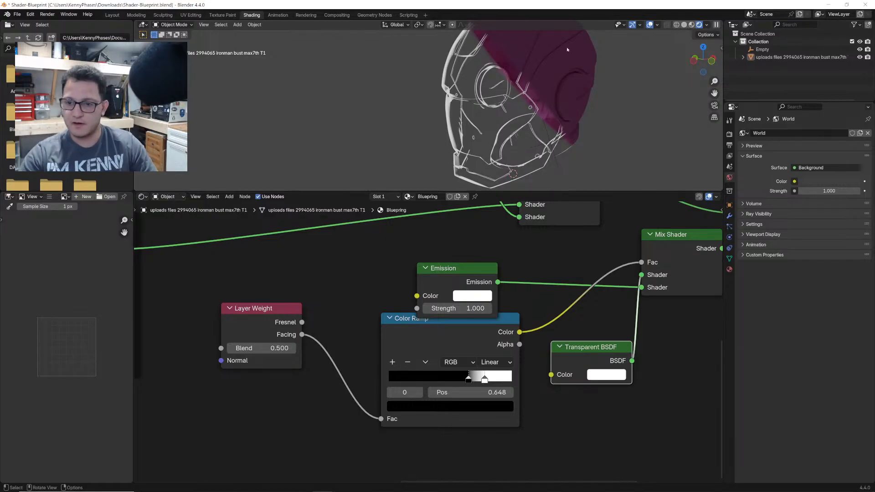
- Select the helmet in the viewport and save the file
click(576, 147)
key(ctrl+s)
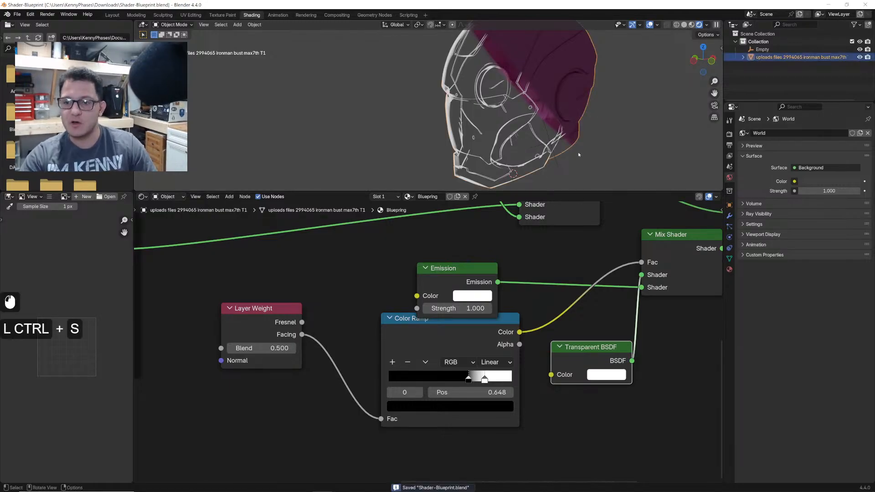
- Move the wireframe frame's upper Transparent BSDF clear of its neighbour and set the following Mix Shader's Fac to 0
scroll(387, 268, down, 7)
scroll(387, 269, up, 5)
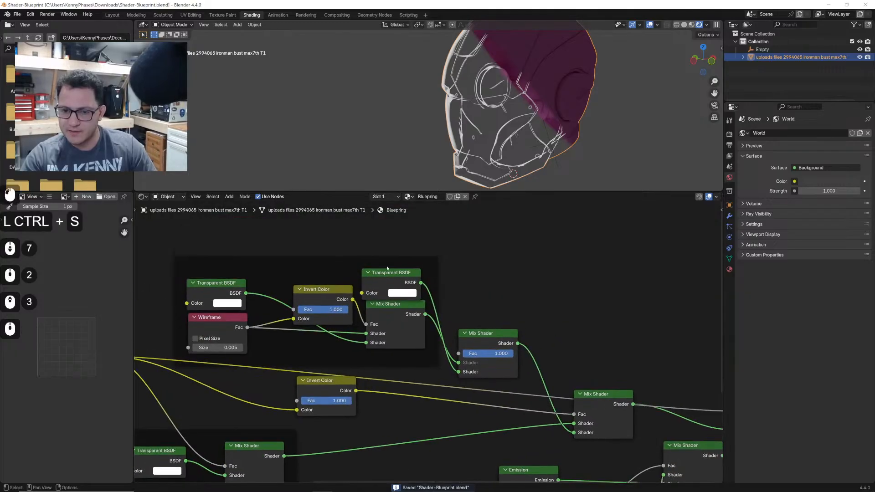
drag(388, 268, 397, 260)
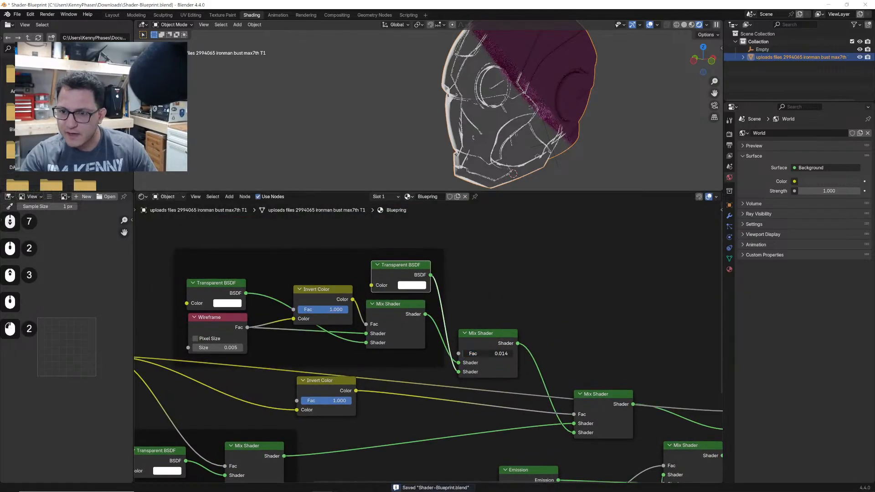
drag(464, 353, 474, 354)
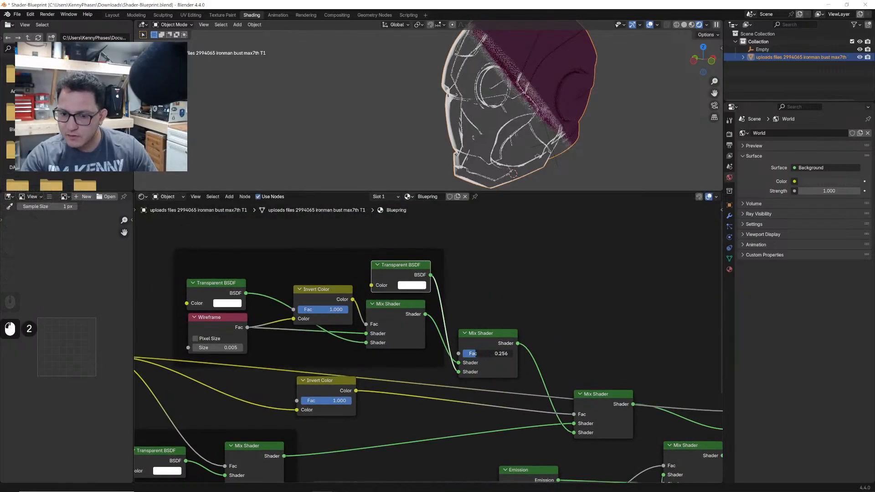
mouse_move(341, 401)
mouse_down()
mouse_move(301, 401)
mouse_move(352, 402)
mouse_up()
middle_drag(500, 336, 482, 327)
drag(483, 327, 501, 320)
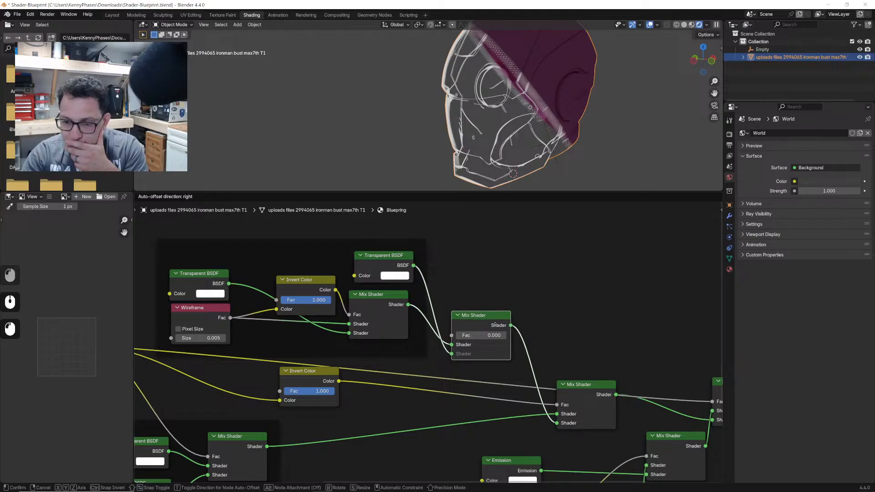
click(496, 324)
- Go through the mix and edge nodes, moving the Layer Weight node closer to its Color Ramp
middle_drag(543, 326, 477, 302)
drag(259, 363, 275, 364)
middle_drag(390, 299, 525, 335)
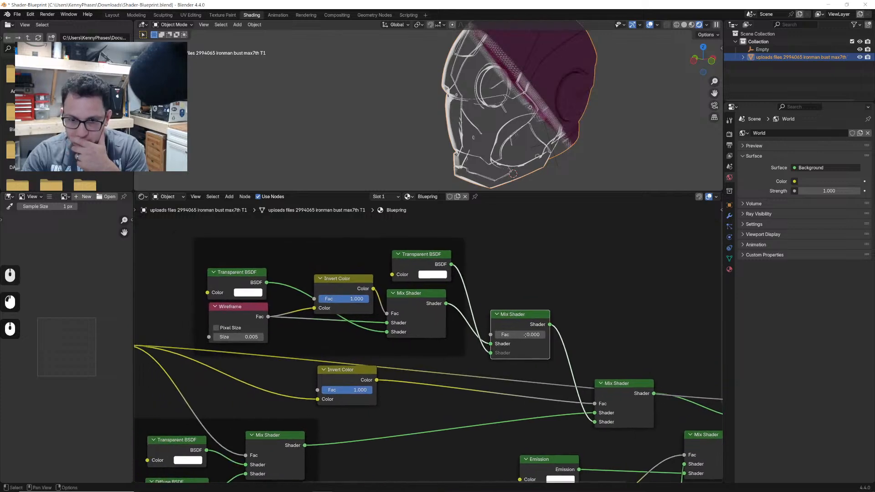
mouse_move(371, 299)
mouse_down()
mouse_move(319, 300)
mouse_move(376, 299)
mouse_up()
middle_drag(433, 327, 372, 295)
drag(422, 334, 409, 350)
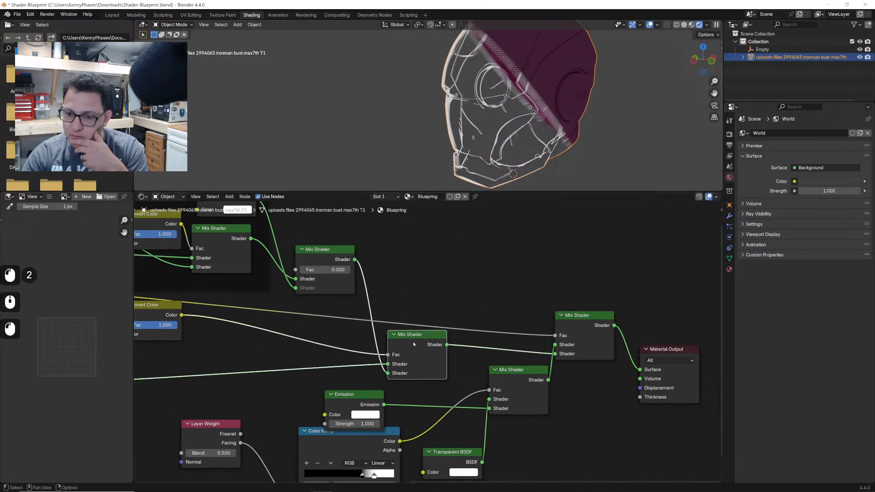
middle_drag(350, 446, 362, 400)
drag(362, 399, 363, 414)
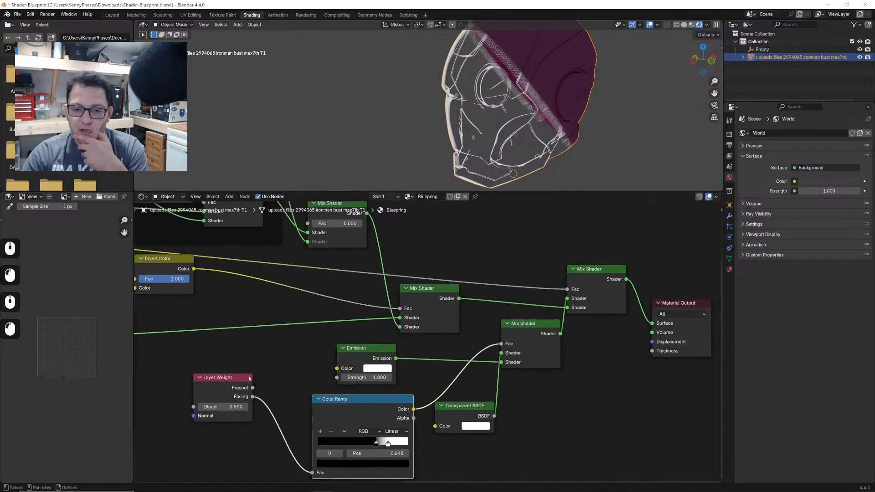
drag(219, 378, 253, 399)
- Examine the wireframe transition on the helmet up close and the node tree back to the Texture Coordinate node
middle_drag(563, 160, 506, 51)
scroll(565, 157, up, 4)
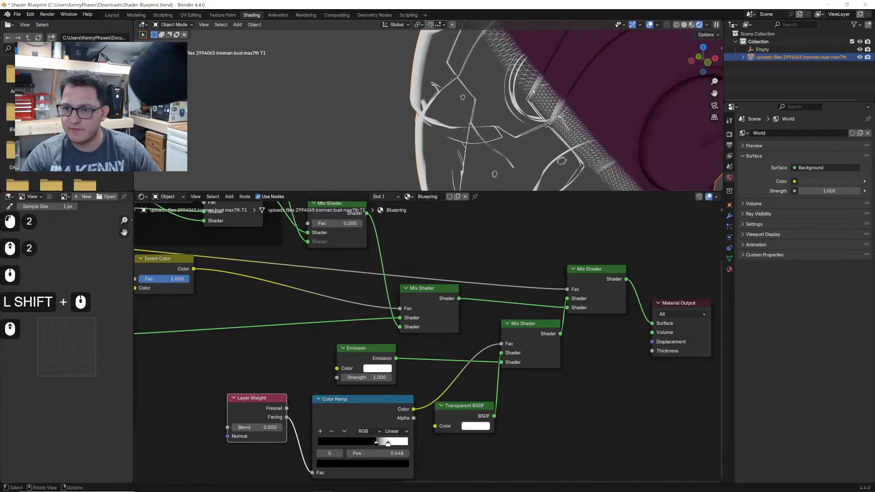
scroll(525, 94, down, 4)
shift+middle_drag(526, 94, 511, 114)
mouse_move(510, 114)
middle_down()
mouse_move(498, 129)
mouse_move(513, 120)
middle_up()
scroll(302, 314, down, 7)
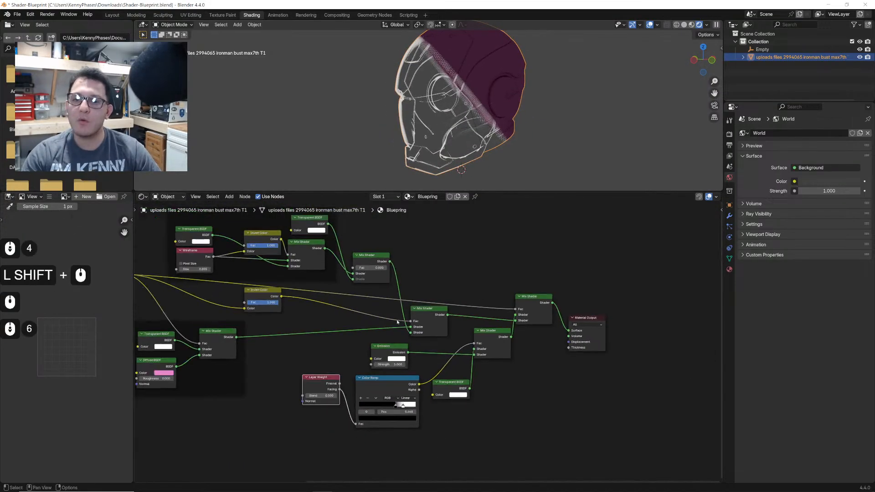
middle_drag(302, 313, 502, 319)
scroll(390, 328, up, 2)
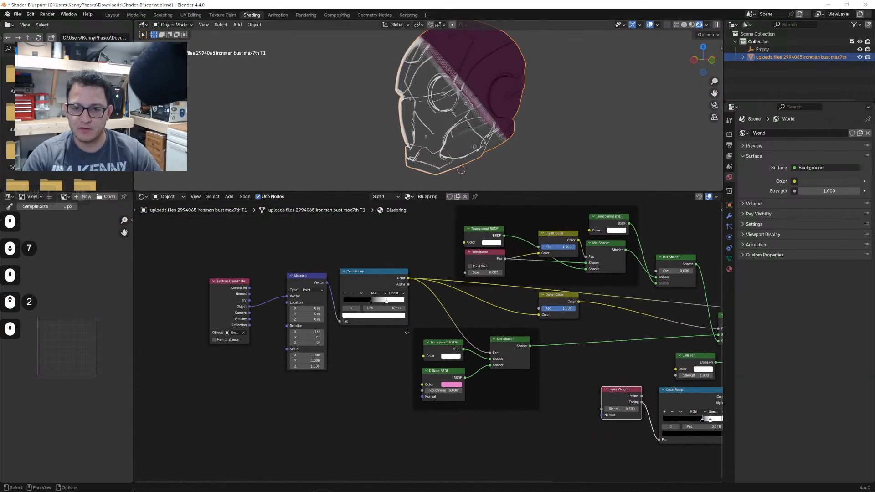
scroll(365, 274, up, 2)
drag(362, 274, 365, 273)
mouse_move(613, 312)
middle_down()
mouse_move(405, 294)
mouse_move(602, 309)
middle_up()
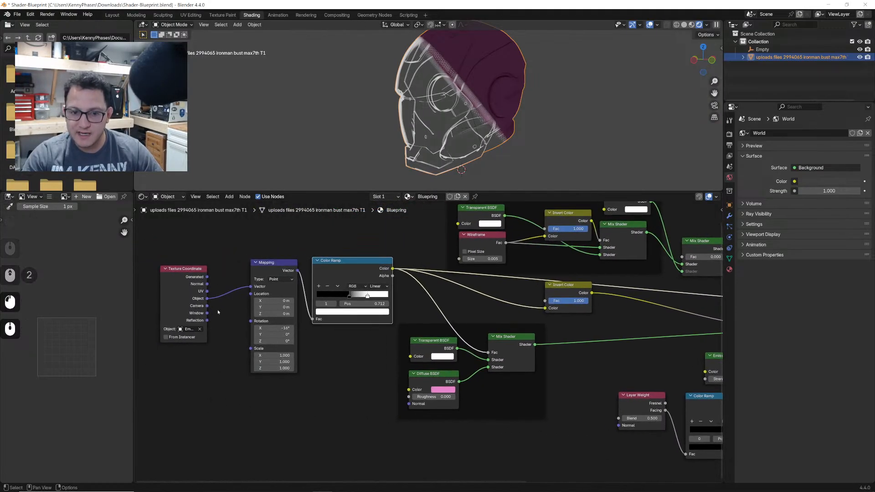
- Try linking the Texture Coordinate's Object output to the wireframe frame's Transparent BSDF color and undo the link
mouse_move(207, 299)
mouse_down()
mouse_move(618, 426)
mouse_move(570, 387)
mouse_up()
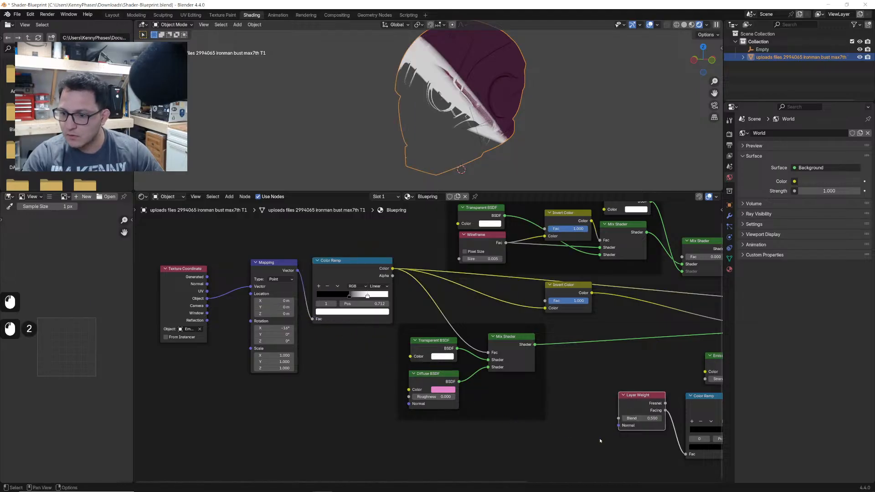
mouse_move(572, 372)
middle_down()
mouse_move(460, 399)
mouse_move(547, 408)
middle_up()
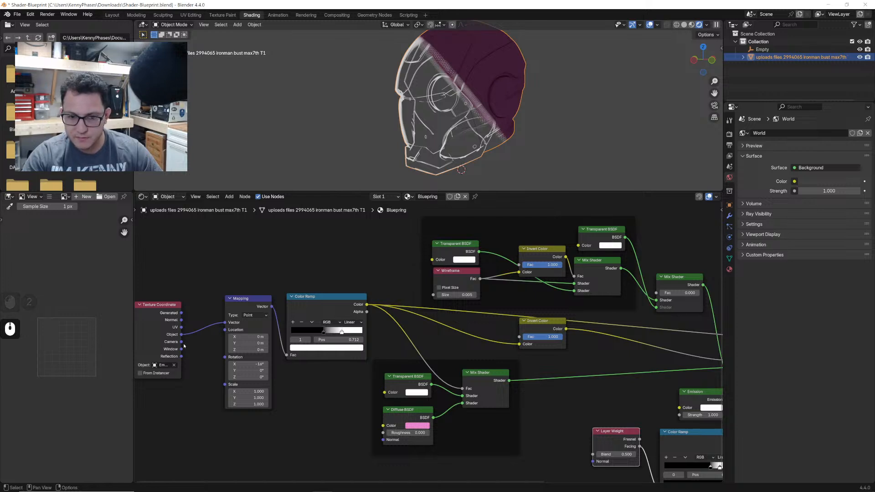
drag(181, 335, 490, 256)
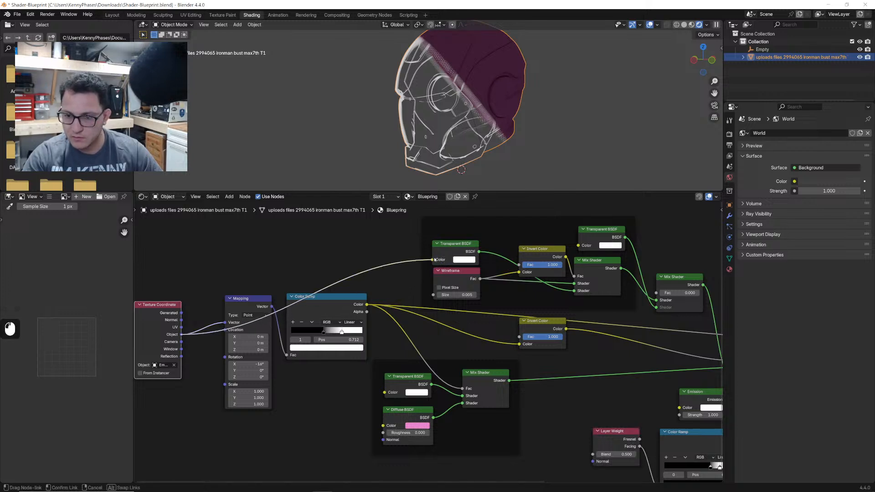
key(ctrl+z)
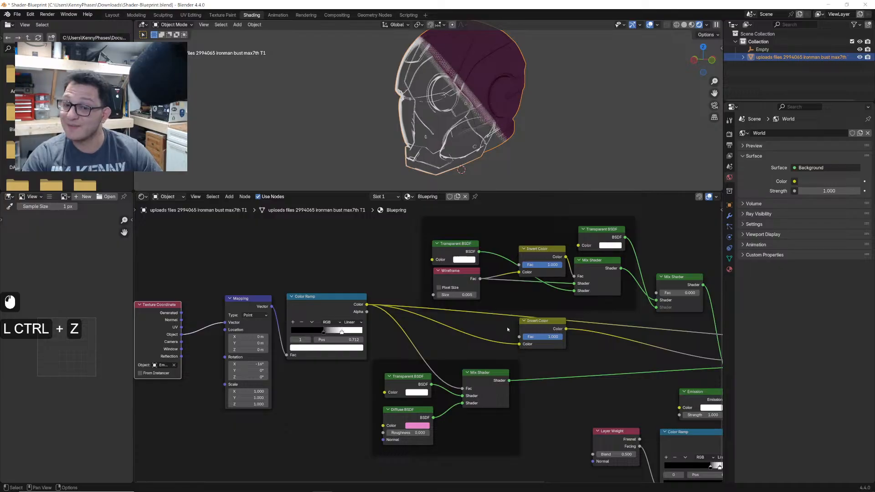
middle_drag(619, 348, 561, 358)
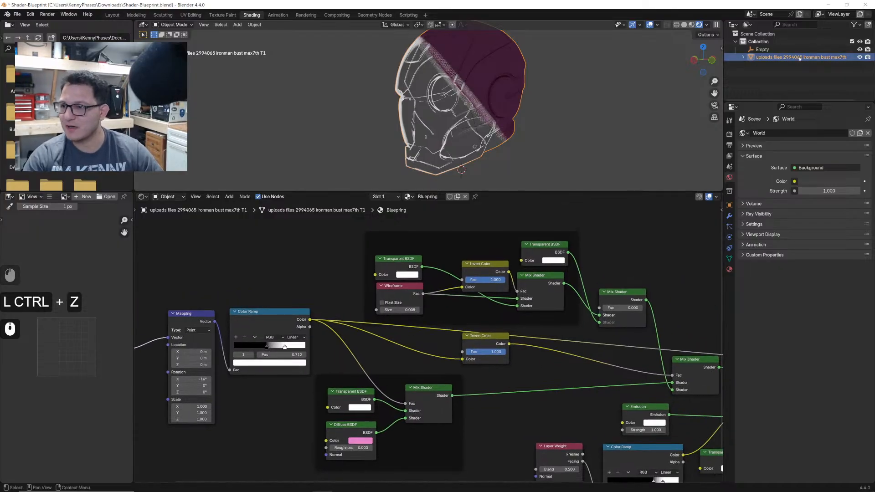
- Select the empty and move it around the helmet to shift the shader transition
click(771, 49)
middle_drag(539, 131, 541, 132)
key(g)
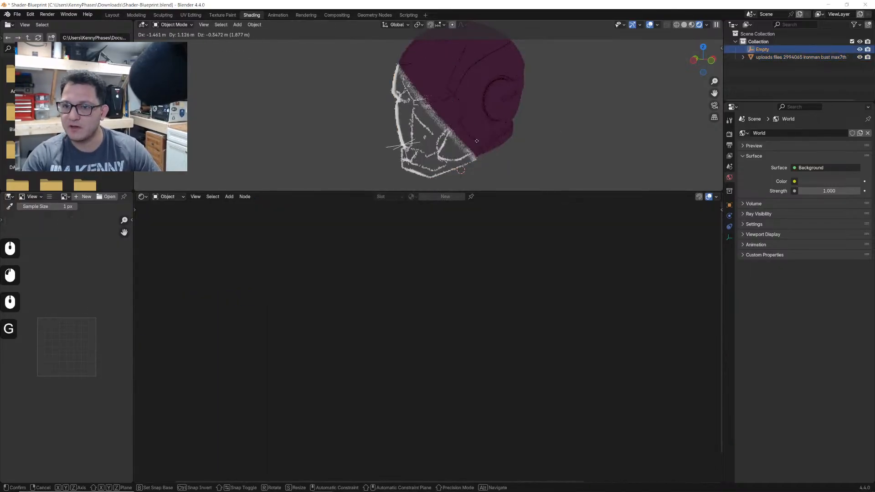
click(463, 113)
scroll(445, 136, up, 2)
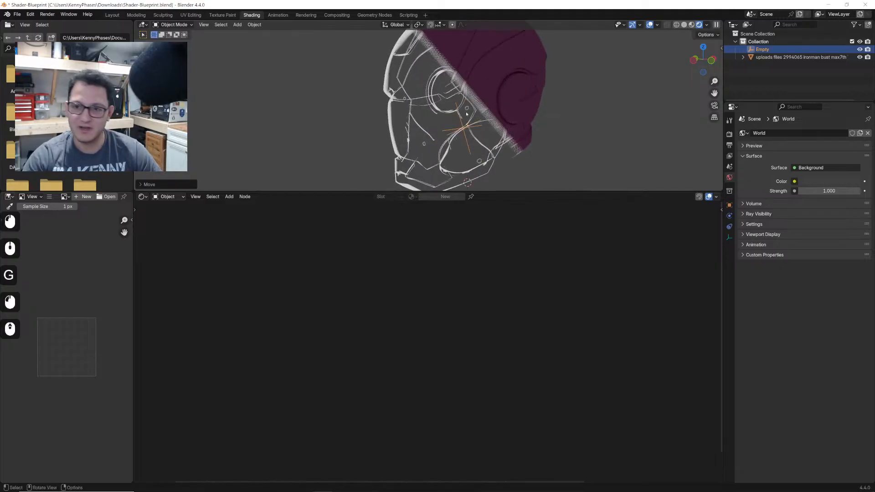
- Scale the empty up and rotate it so the solid shading covers the helmet's lower part
key(s)
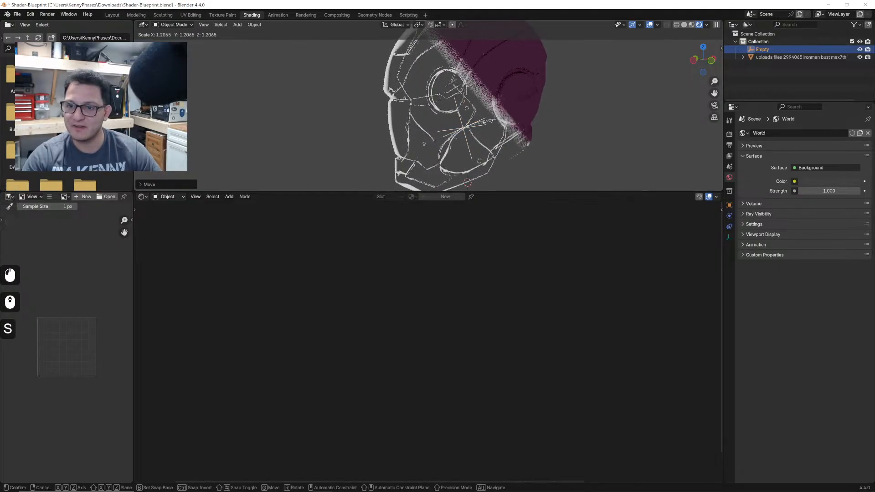
click(501, 87)
key(r)
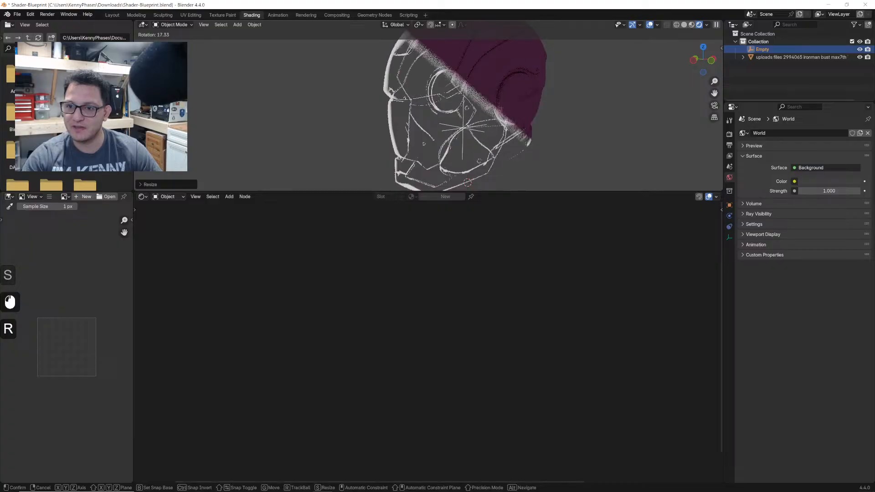
click(454, 146)
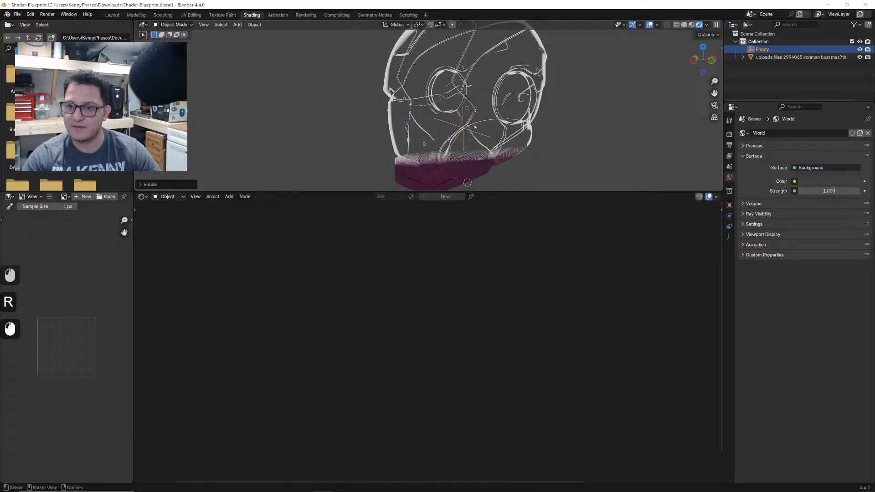
- Enlarge the empty to widen the wireframe transition and reposition it near the helmet's top
key(s)
click(456, 137)
key(g)
click(466, 84)
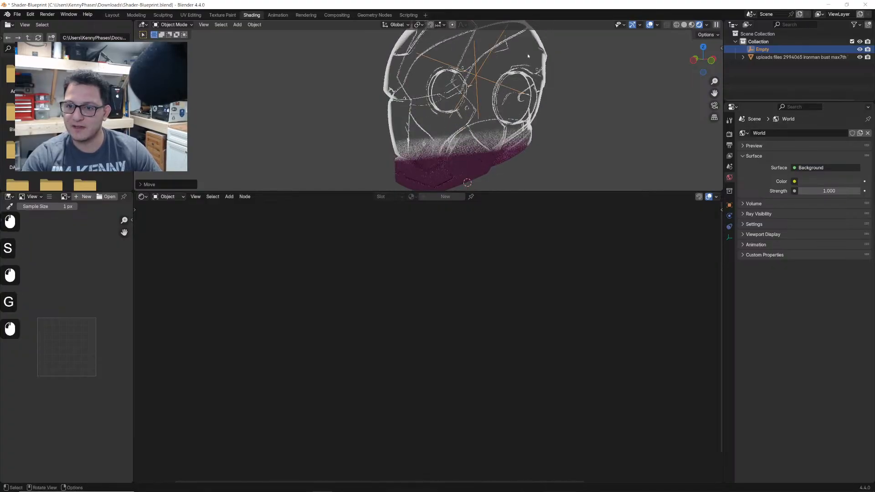
middle_drag(513, 91, 579, 140)
key(g)
click(475, 102)
- Enlarge the 3D viewport's height and move the empty outside the helmet
click(553, 194)
drag(553, 192, 553, 266)
middle_drag(550, 187, 521, 179)
key(g)
click(518, 156)
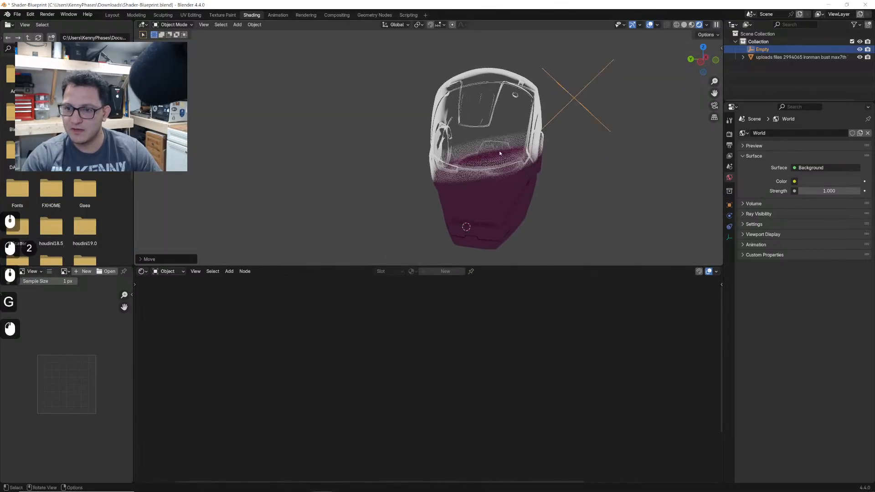
- Select the helmet and change its Diffuse BSDF color from pink to blue
click(502, 153)
scroll(542, 428, up, 4)
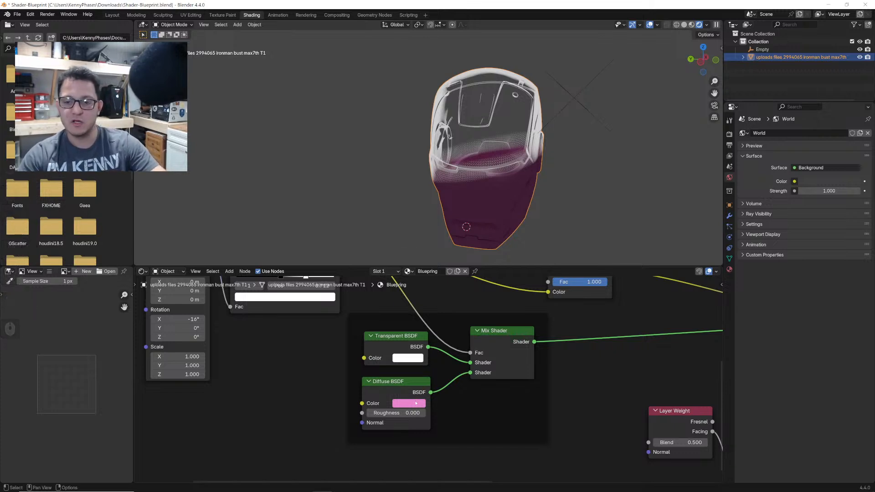
click(416, 403)
click(446, 272)
middle_drag(584, 179, 529, 172)
scroll(533, 178, up, 1)
shift+middle_drag(543, 203, 524, 164)
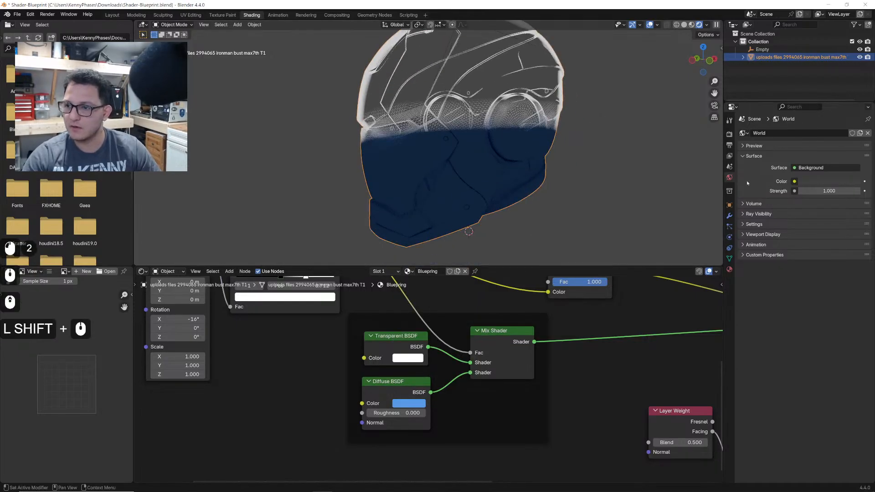
- Set the world background color to an Environment Texture using provence_studio_4k.hdr from the HDRIs folder
click(794, 181)
click(625, 216)
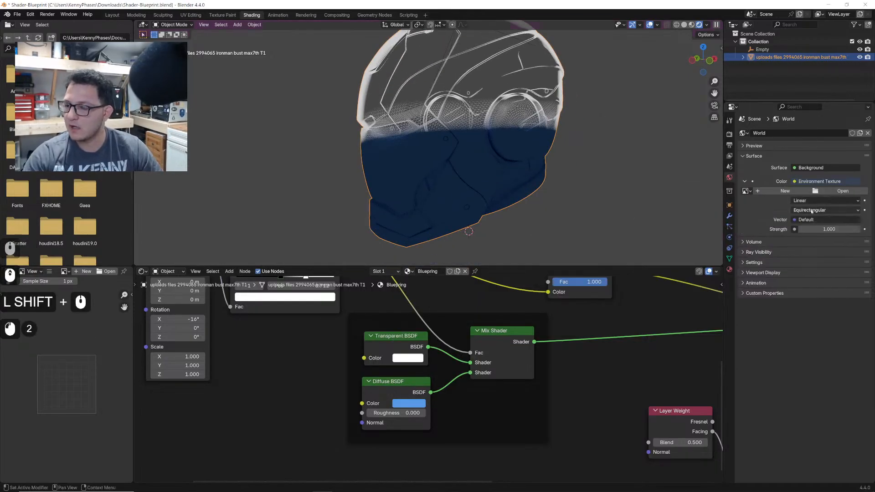
click(843, 191)
click(239, 317)
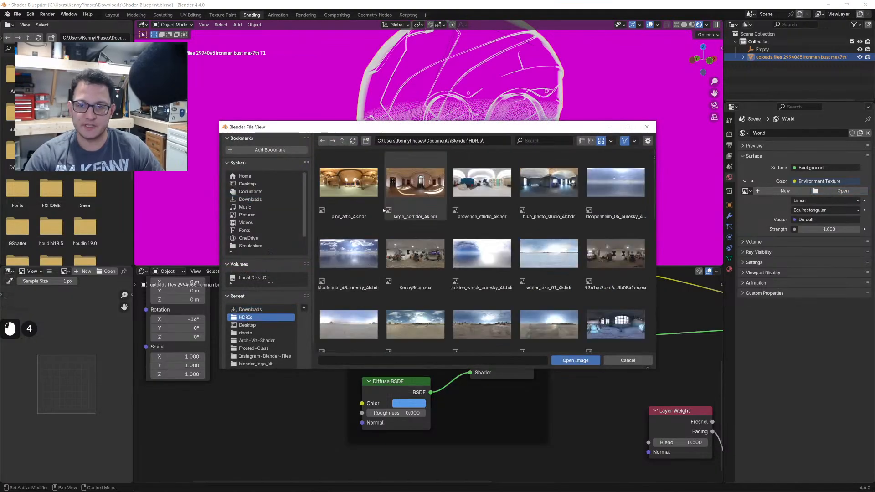
double_click(501, 196)
middle_drag(513, 208, 462, 218)
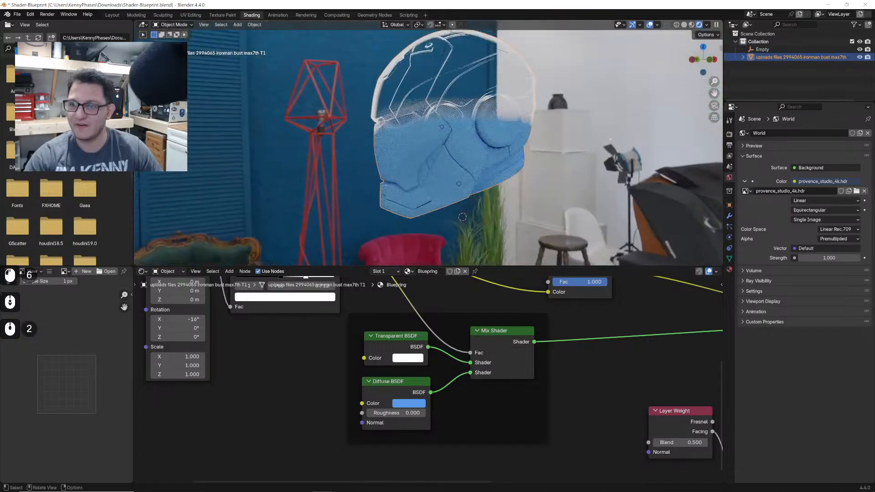
- Align the viewport to the helmet's side profile and save the file
click(710, 62)
scroll(511, 143, up, 1)
shift+middle_drag(511, 143, 544, 162)
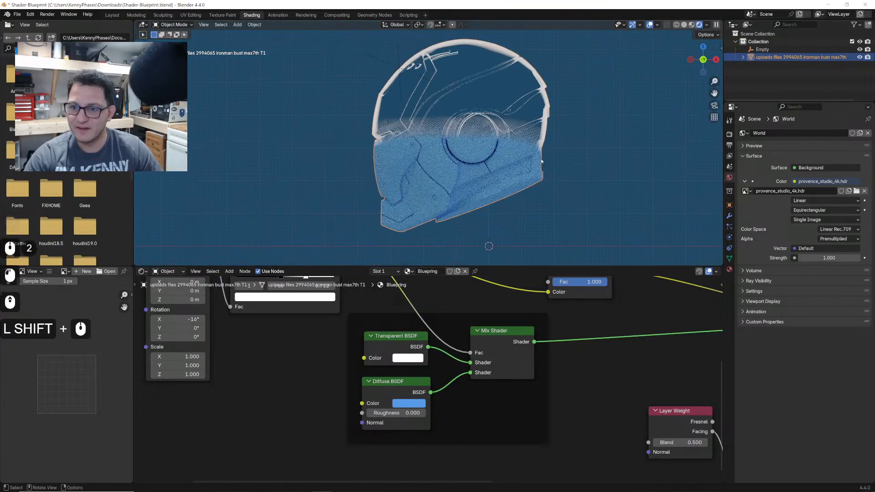
scroll(544, 162, up, 1)
key(ctrl+s)
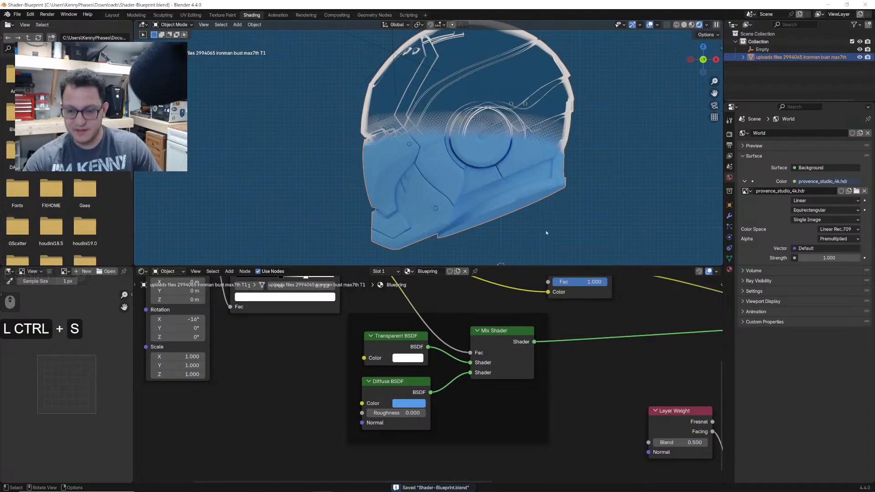
- Replace the Diffuse BSDF with a Glass BSDF connected to the Mix Shader's second Shader input
drag(391, 390, 382, 396)
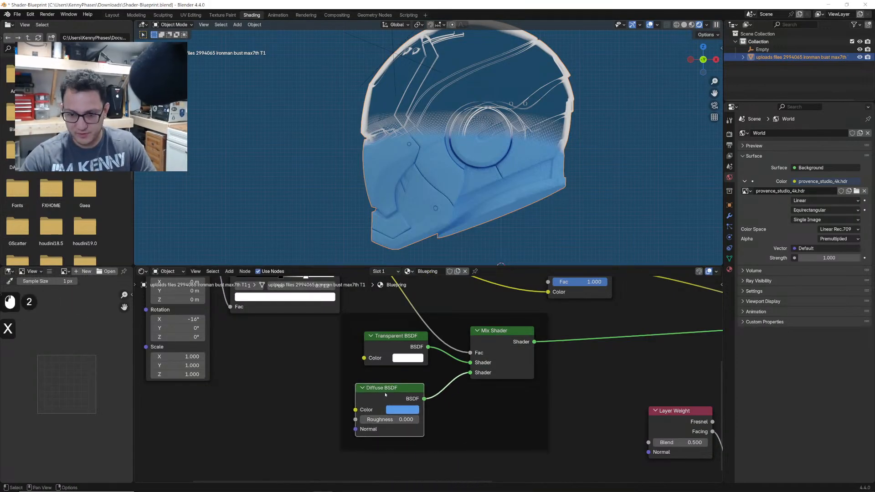
key(x)
key(shift+a)
text(glas)
key(Return)
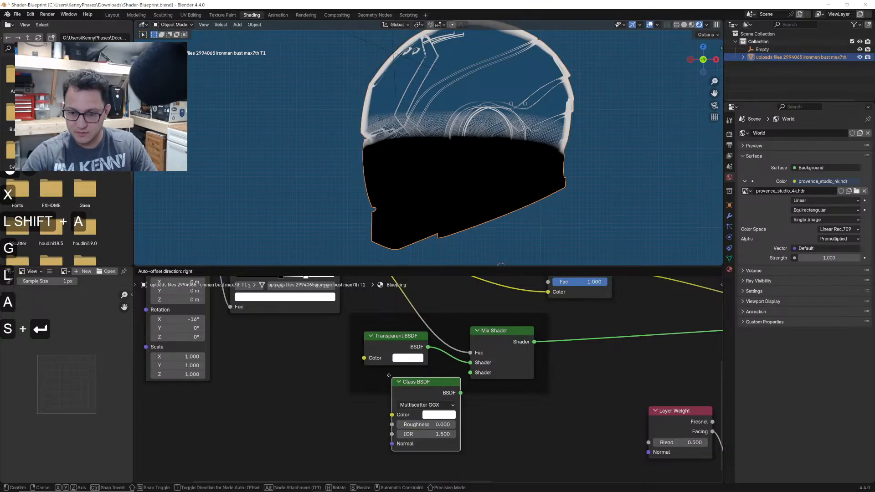
click(374, 369)
drag(477, 370, 479, 368)
click(449, 386)
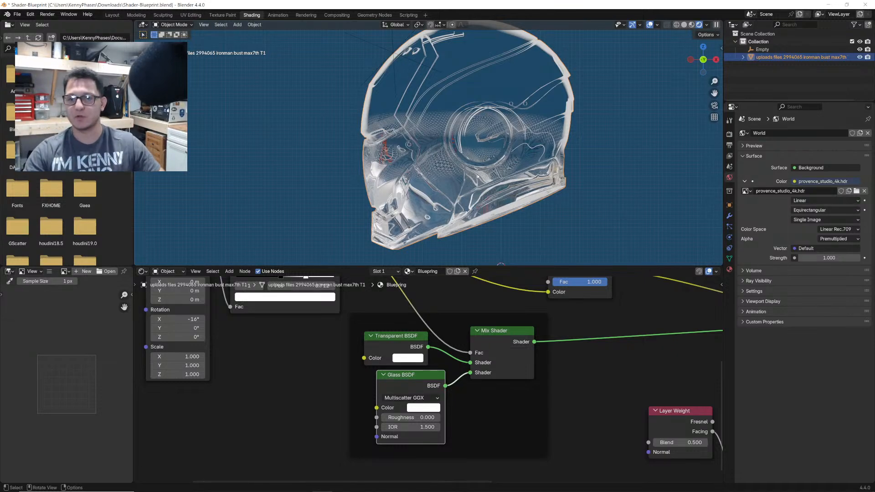
- Add a plane beneath the helmet and scale it up into a large floor
scroll(365, 187, down, 2)
middle_drag(392, 171, 446, 162)
scroll(437, 163, up, 1)
key(shift+a)
text(plan)
key(Return)
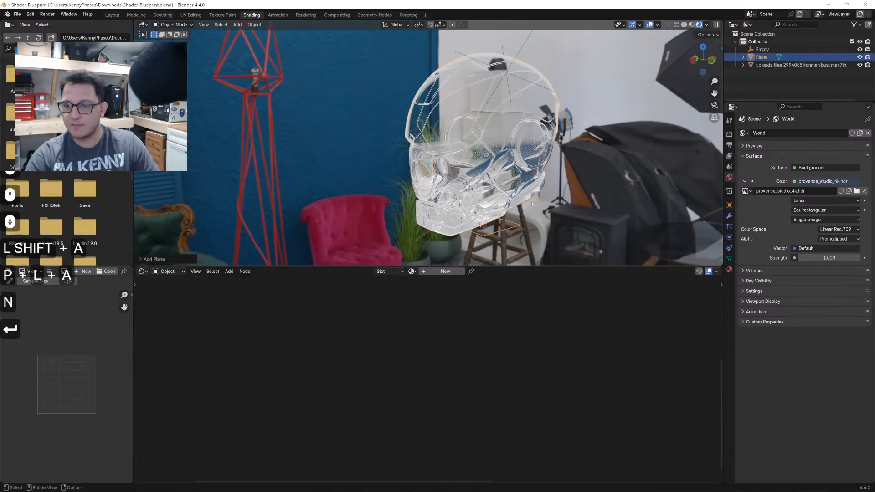
key(s)
click(610, 200)
key(s)
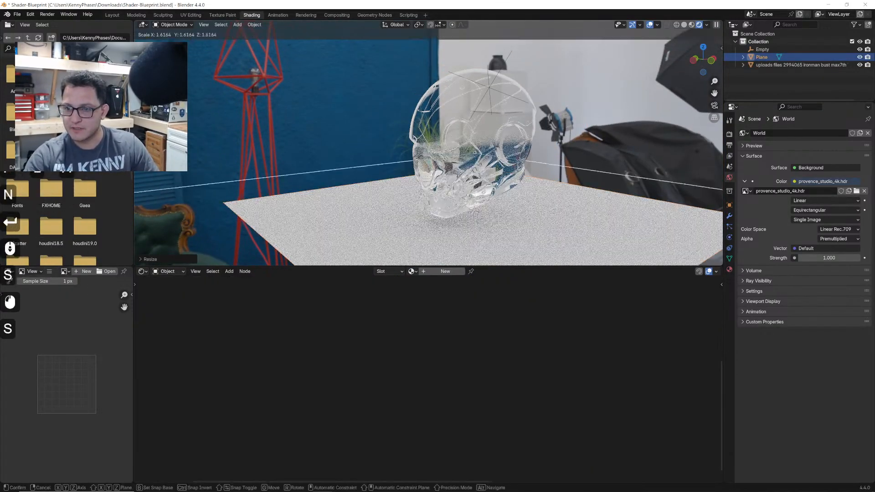
click(629, 198)
- Create a new material for the floor plane and darken its base color to near black
click(729, 269)
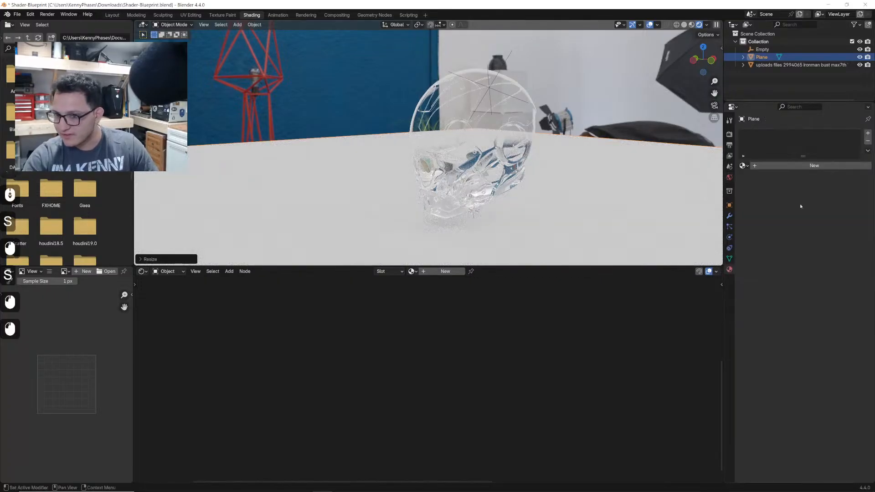
click(815, 166)
click(830, 214)
drag(854, 89, 853, 142)
scroll(428, 146, up, 3)
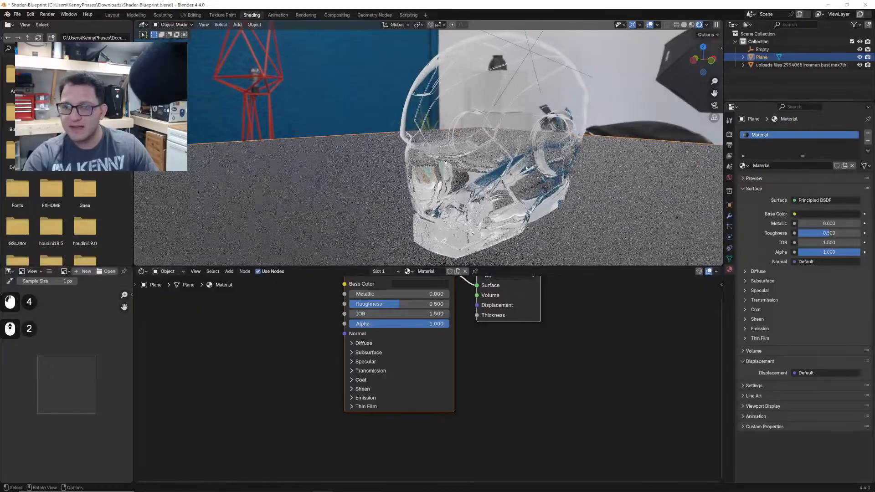
shift+middle_drag(525, 151, 499, 143)
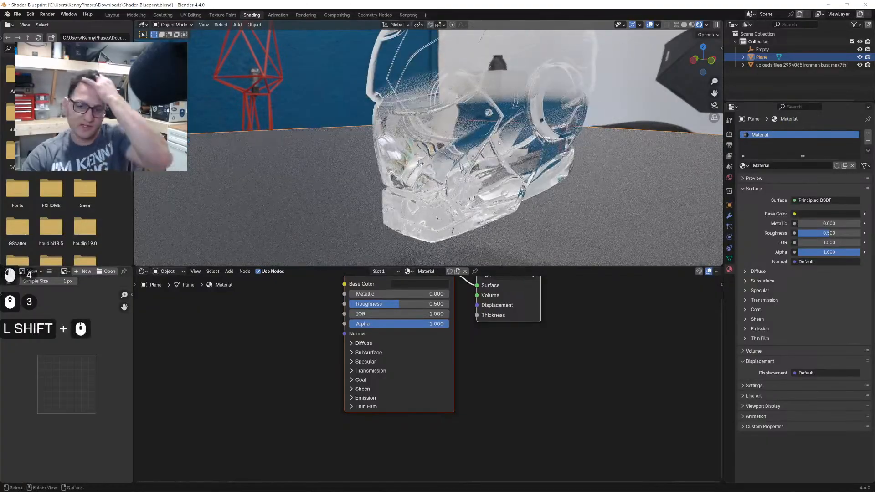
- Select the helmet and set its Glass BSDF IOR to 1.33, keeping Roughness at 0.000
click(495, 192)
scroll(439, 433, up, 1)
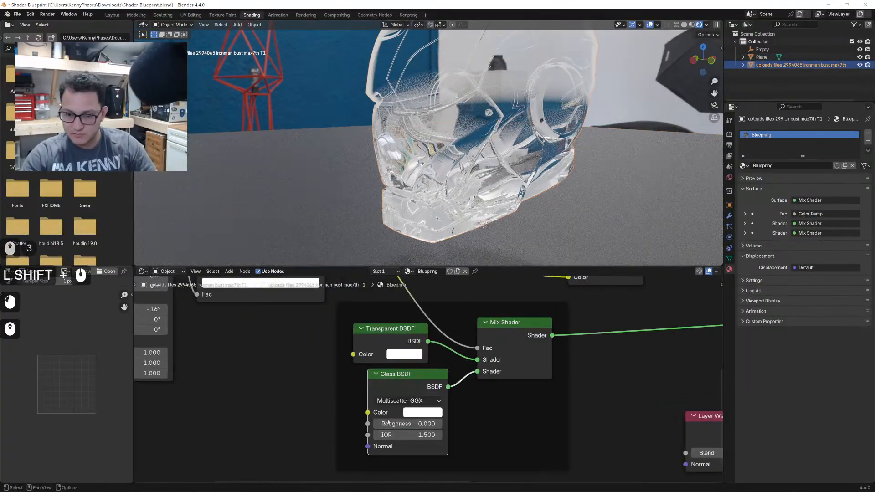
mouse_move(402, 424)
mouse_down()
mouse_move(437, 424)
mouse_move(393, 425)
mouse_up()
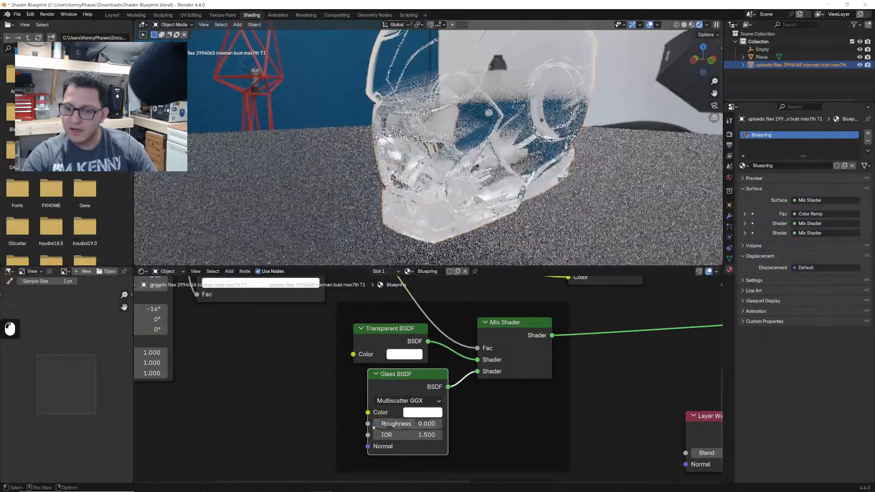
click(408, 435)
text(1.)
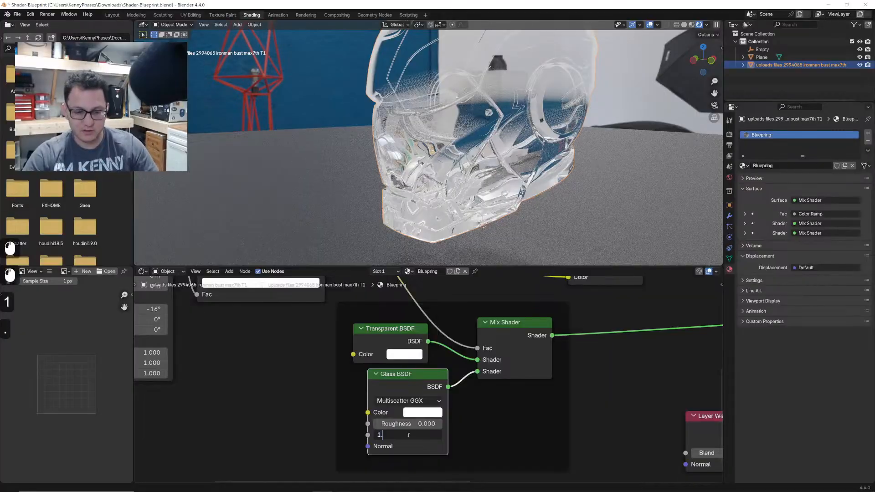
text(33)
key(Return)
- Try an IOR of 2 on the Glass BSDF and undo the change
click(408, 435)
text(2)
click(617, 454)
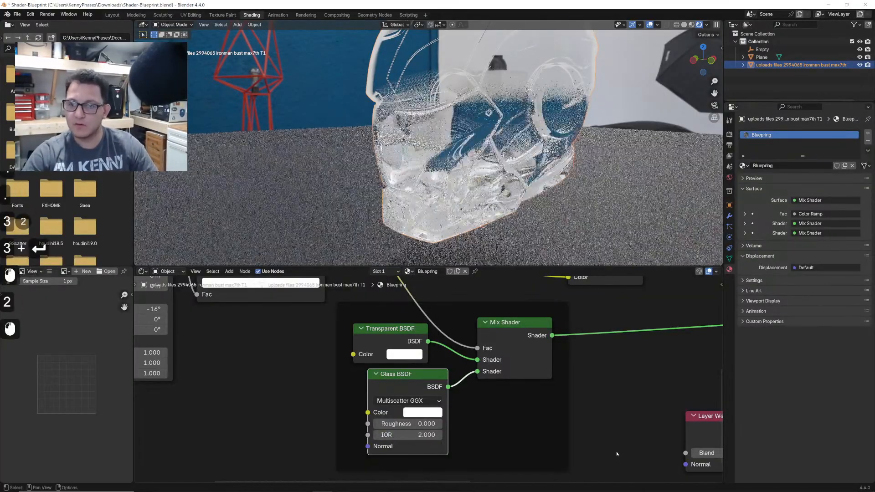
key(ctrl)
- Save the file and tint the helmet's Glass BSDF color light red
key(ctrl+s)
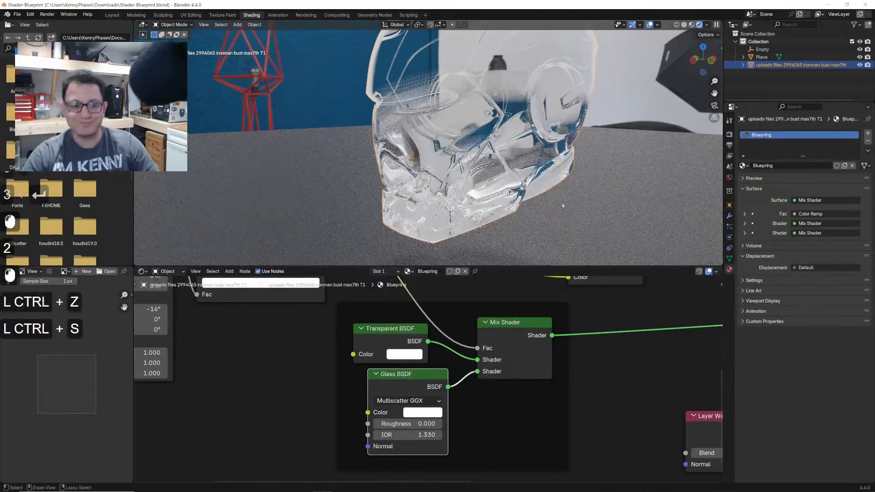
middle_drag(563, 205, 557, 138)
scroll(546, 167, up, 1)
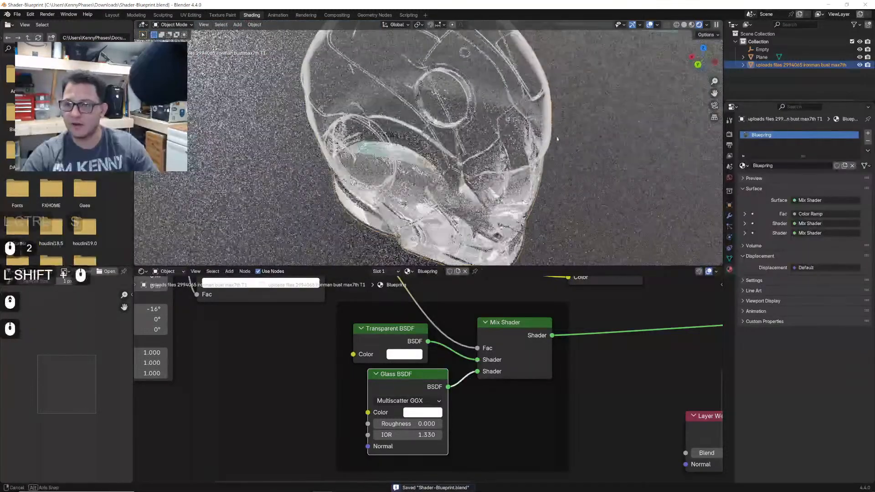
click(409, 413)
click(462, 270)
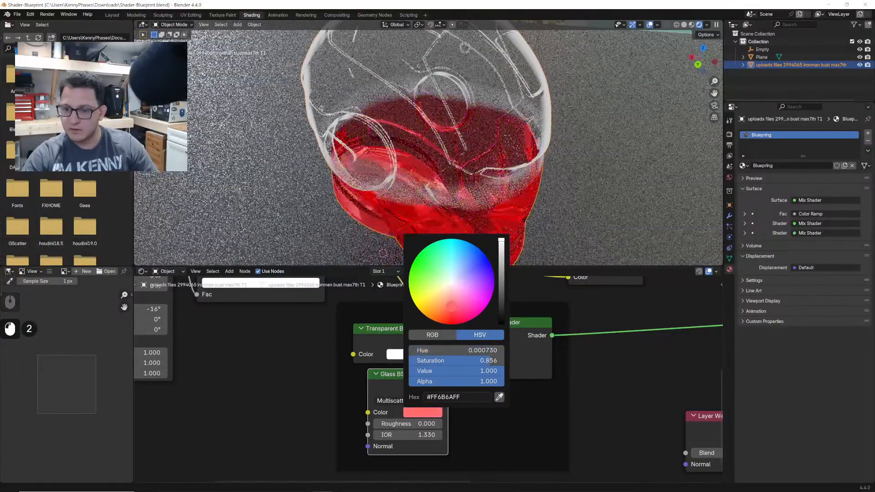
drag(450, 306, 448, 303)
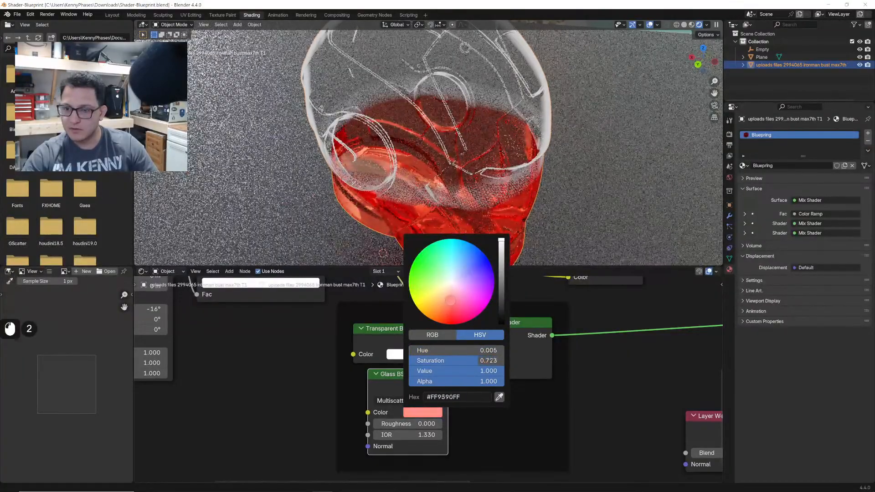
- Set the Fac to 1.000 on the Mix Shader that blends the wireframe group with a Transparent BSDF
middle_drag(383, 254, 491, 154)
scroll(474, 160, down, 1)
scroll(554, 292, down, 3)
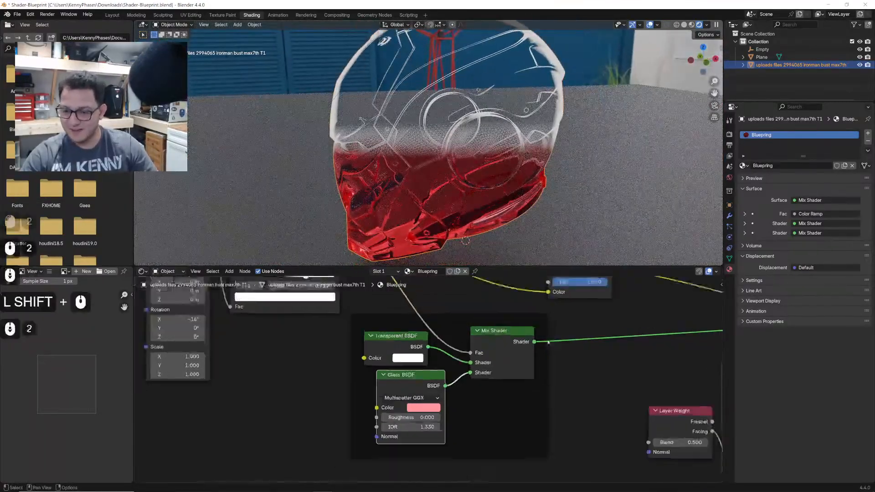
middle_drag(557, 283, 443, 397)
middle_drag(561, 351, 502, 364)
drag(502, 365, 552, 365)
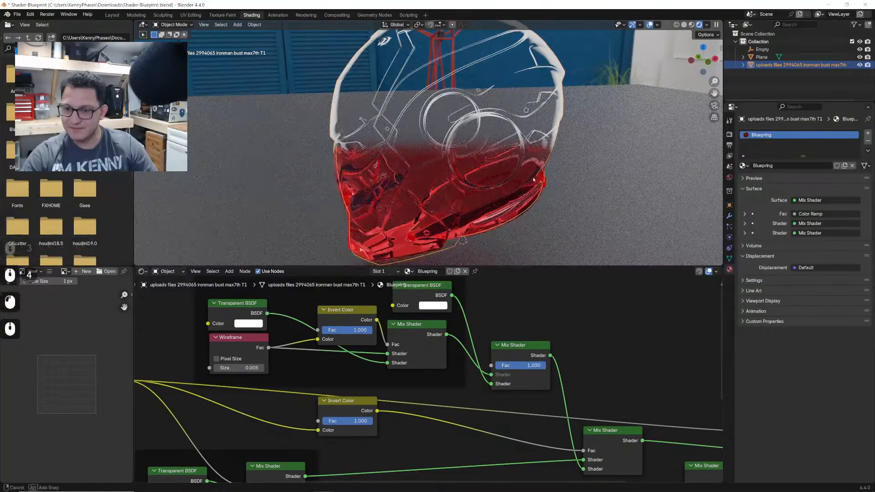
- Move the Color Ramp's black stop to position 0.044 to soften the transition, and save the file
middle_drag(522, 181, 544, 177)
middle_drag(506, 365, 489, 316)
middle_drag(328, 358, 468, 351)
scroll(410, 355, up, 1)
middle_drag(307, 364, 394, 362)
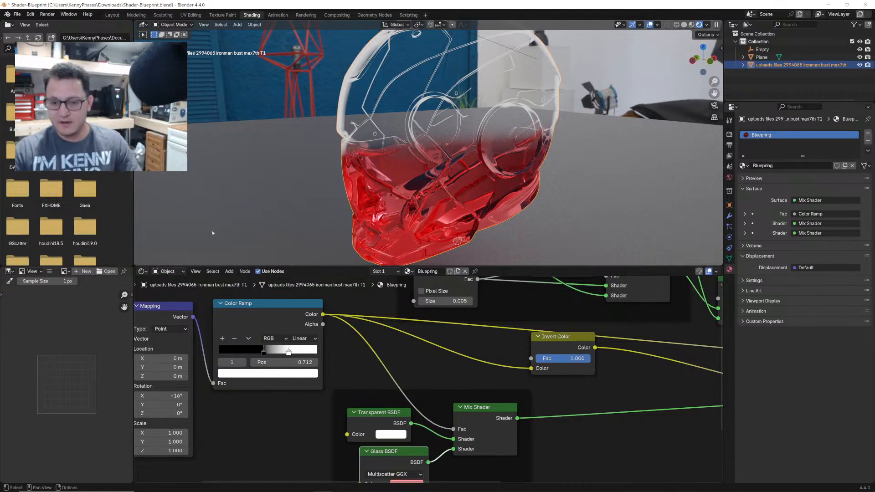
drag(235, 353, 223, 354)
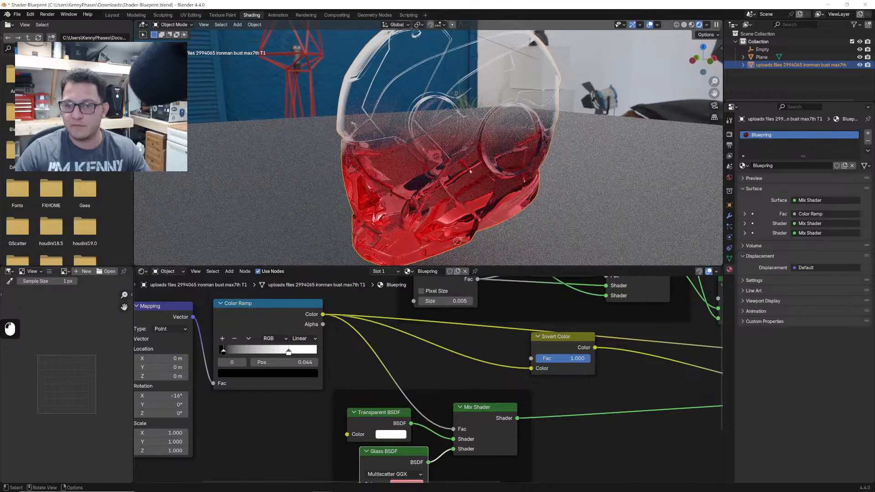
middle_drag(438, 151, 515, 163)
scroll(529, 165, down, 2)
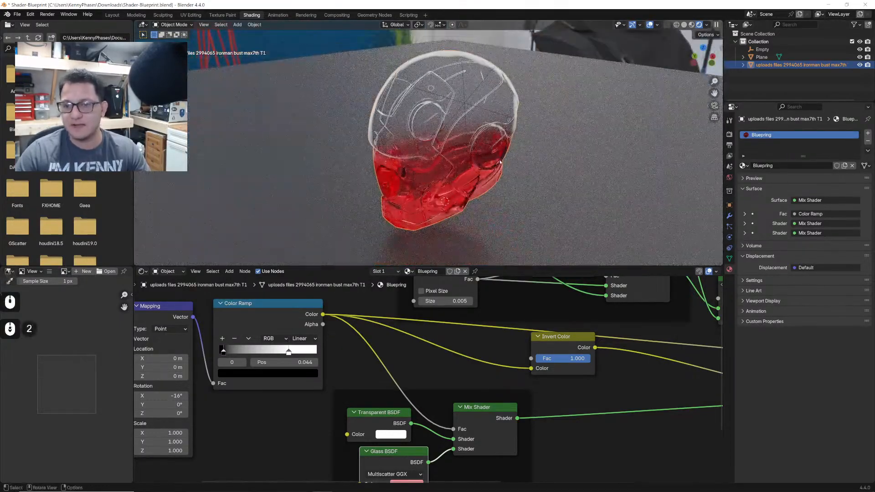
key(ctrl+s)
- Add a camera to the scene and move it up and away from the helmet
key(shift+a)
text(cam)
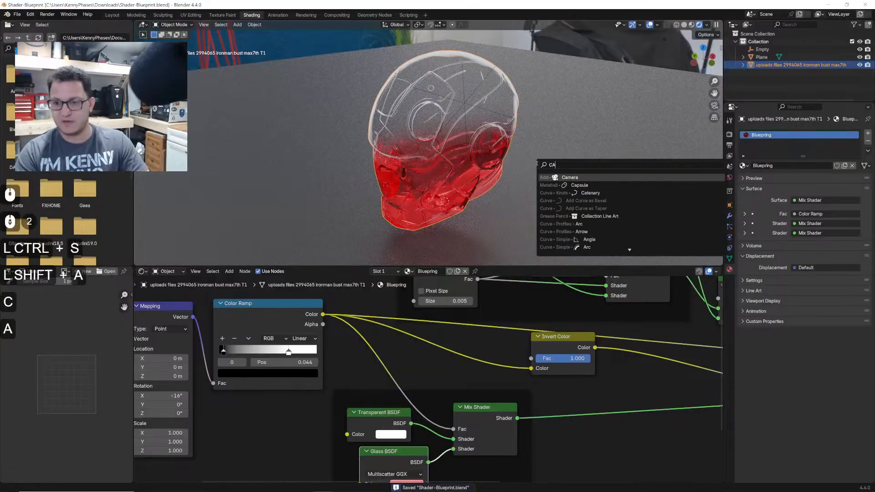
key(Return)
scroll(591, 192, down, 3)
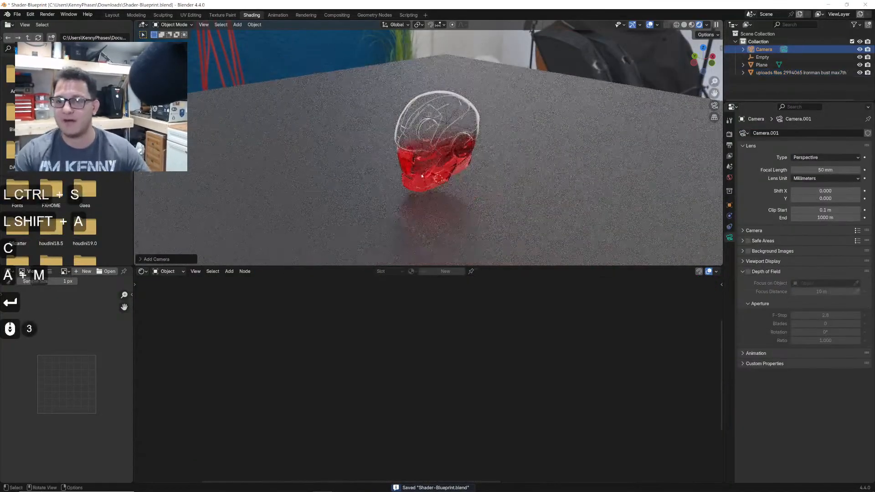
middle_drag(349, 195, 478, 174)
key(g)
click(629, 76)
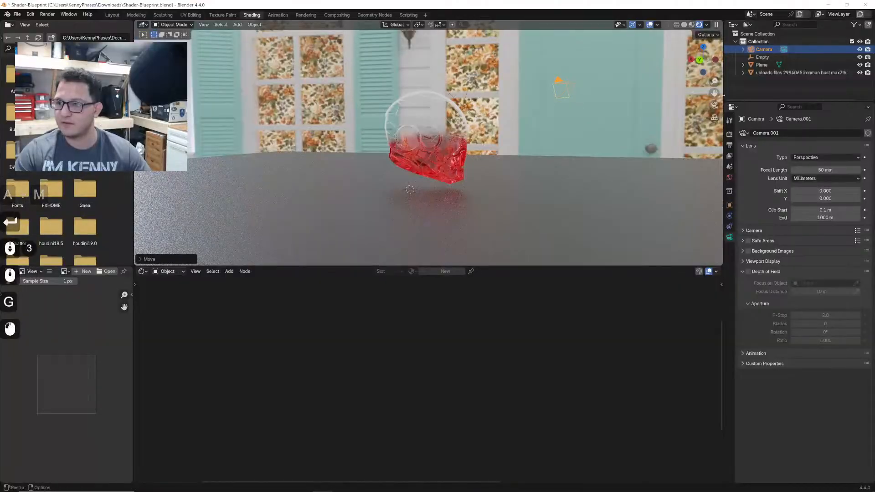
- Look through the camera and move it until the helmet sits inside the camera frame
click(714, 105)
scroll(515, 149, down, 4)
key(g)
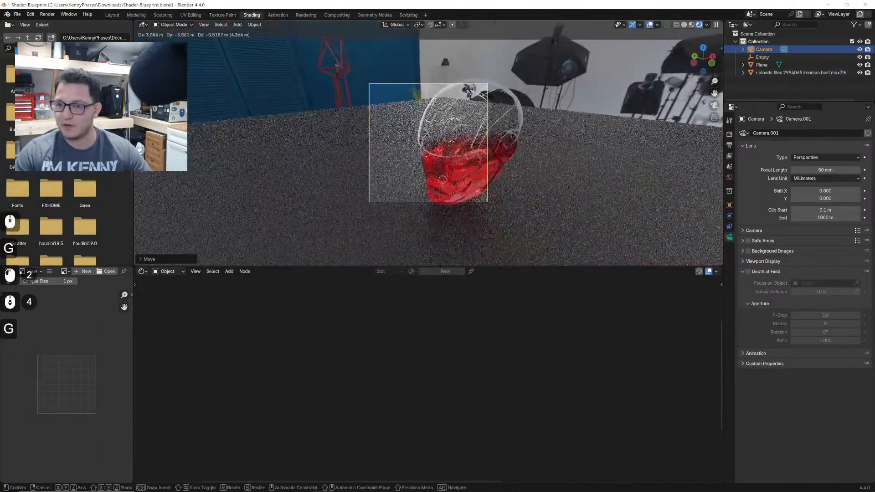
click(618, 160)
scroll(524, 162, up, 1)
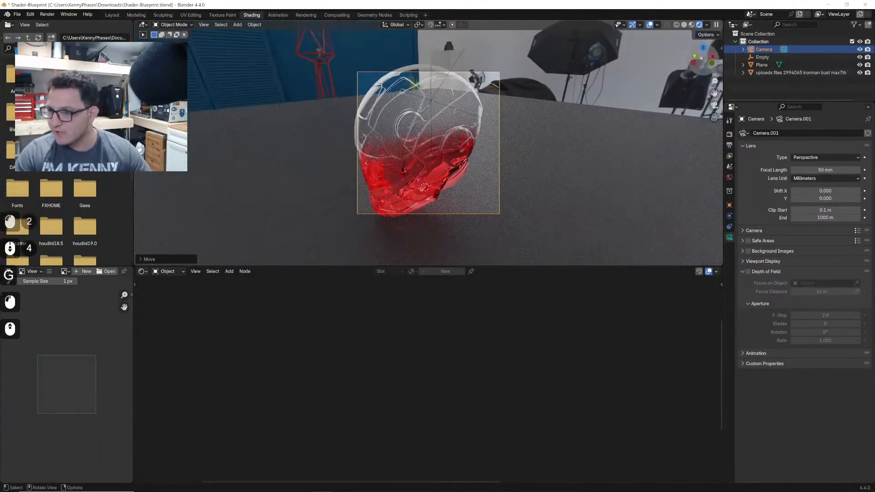
- Pull the camera back and center the helmet, with the camera at about X -10.27 m, Y -10.81 m, Z 9.48 m
click(720, 49)
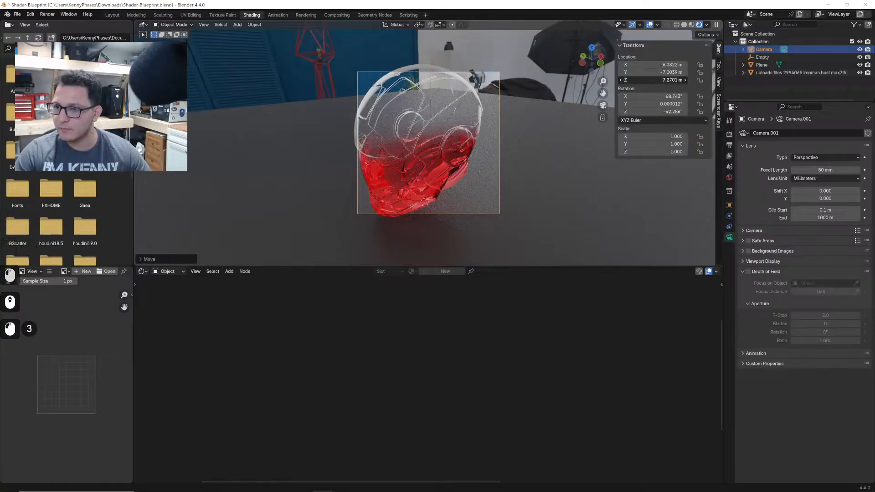
drag(654, 80, 680, 80)
scroll(523, 173, up, 2)
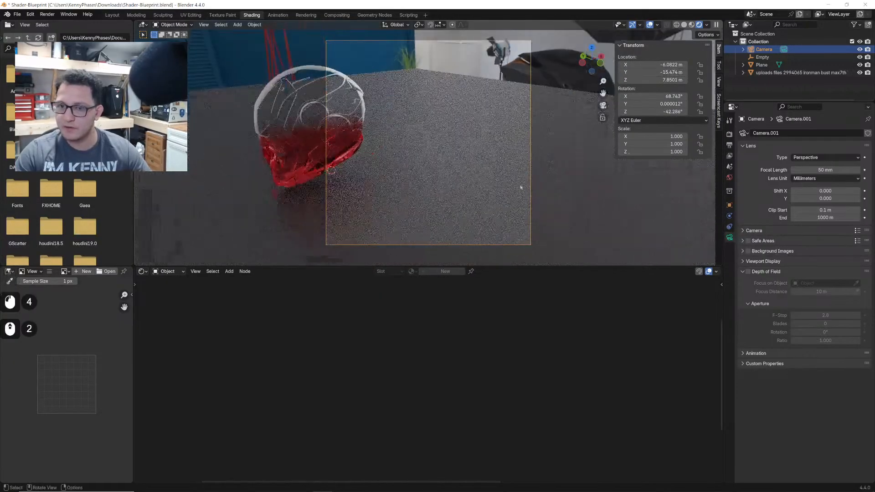
key(g)
click(425, 132)
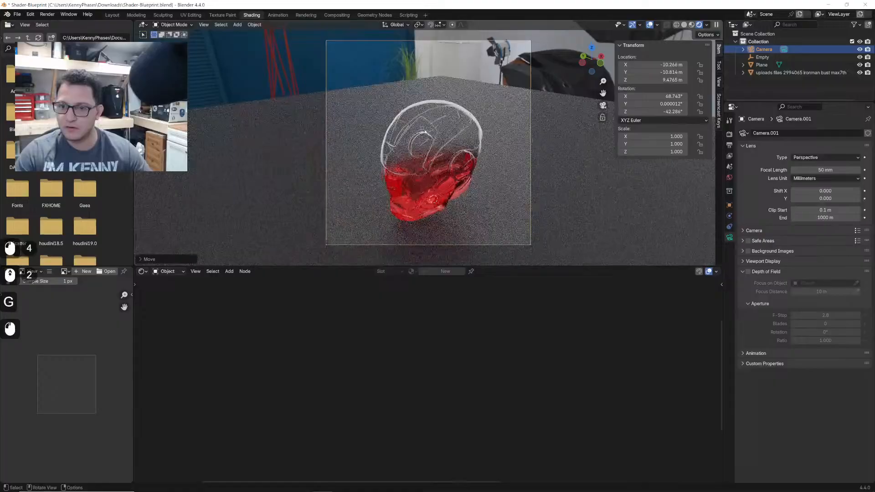
- Switch the camera type to Orthographic and set its Orthographic Scale to 10.3
click(812, 159)
click(812, 178)
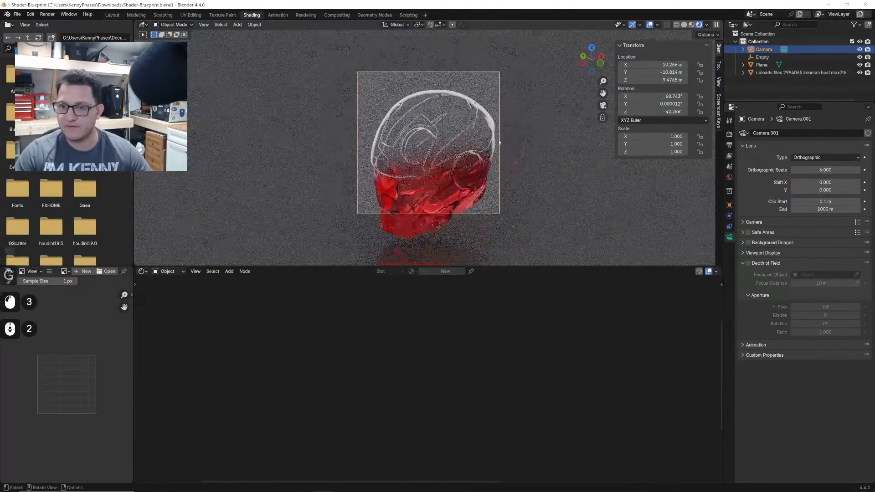
shift+middle_drag(496, 157, 497, 148)
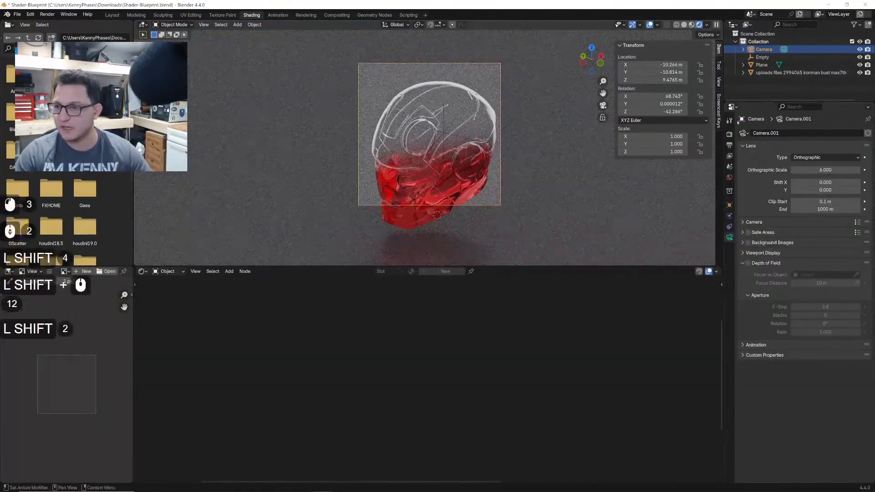
drag(826, 170, 857, 171)
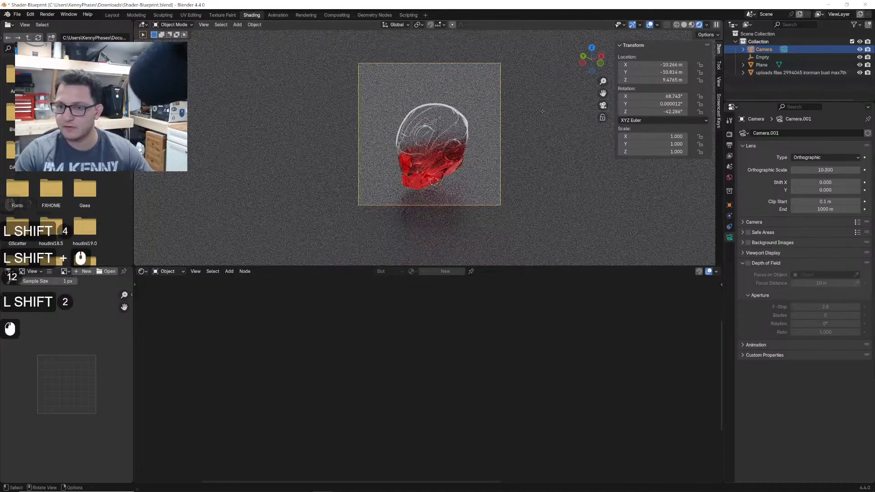
- Move the camera to about X -10.46 m, Y -11.18 m, Z 8.45 m to recenter the helmet, and enlarge the 3D viewport
key(g)
click(522, 111)
scroll(469, 132, up, 5)
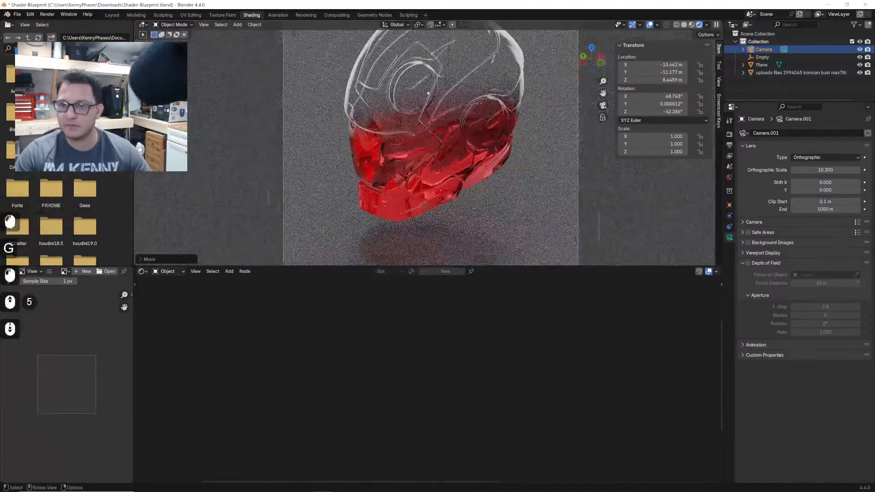
scroll(468, 134, down, 2)
drag(525, 264, 525, 354)
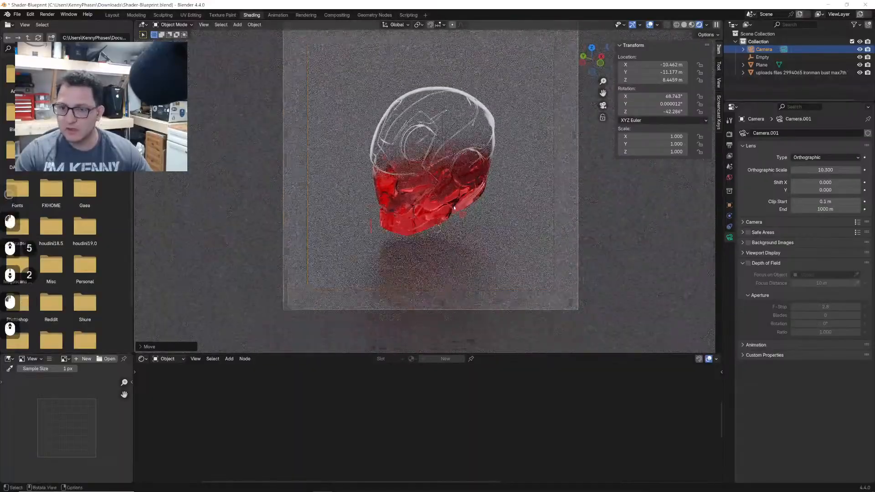
shift+middle_drag(479, 226, 507, 243)
key(n)
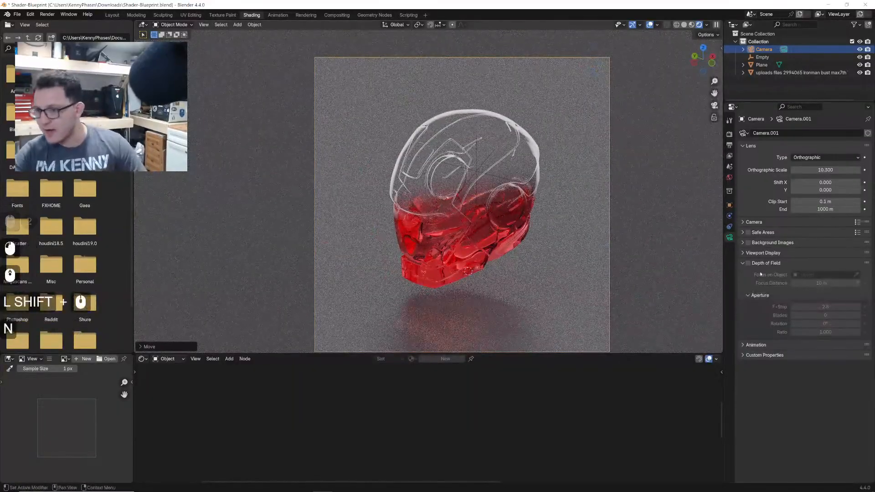
- Raise the camera's passepartout to full opacity so the area outside the frame is black, and save the file
click(770, 255)
drag(823, 309, 860, 309)
click(759, 254)
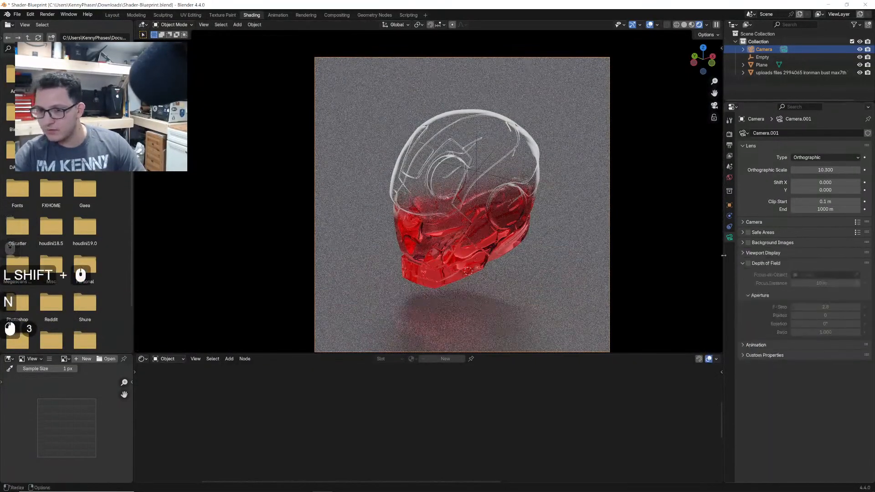
key(ctrl+s)
- Set the helmet's Glass BSDF color to zero saturation and darken it to a neutral light grey
click(509, 217)
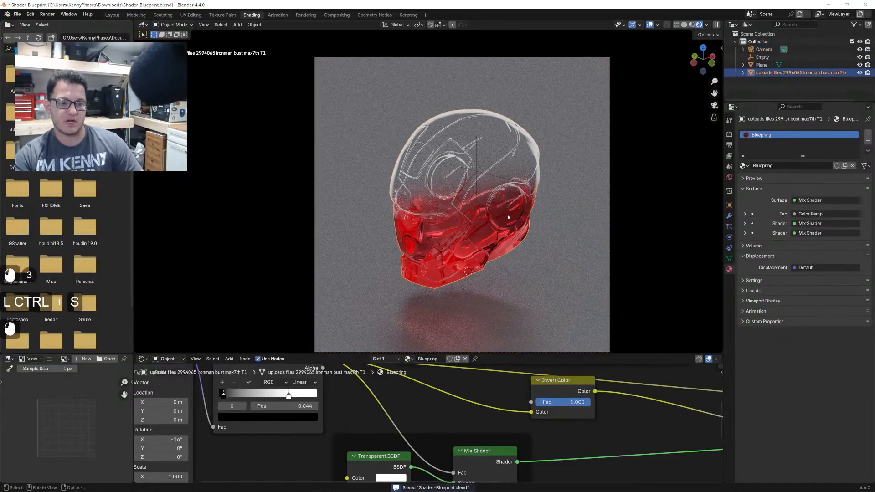
scroll(508, 217, up, 3)
shift+middle_drag(508, 218, 506, 213)
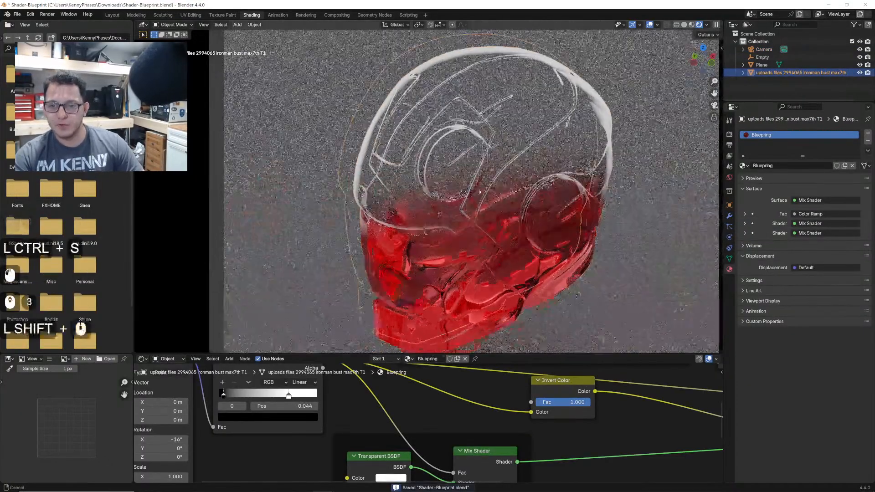
scroll(440, 429, down, 3)
click(407, 460)
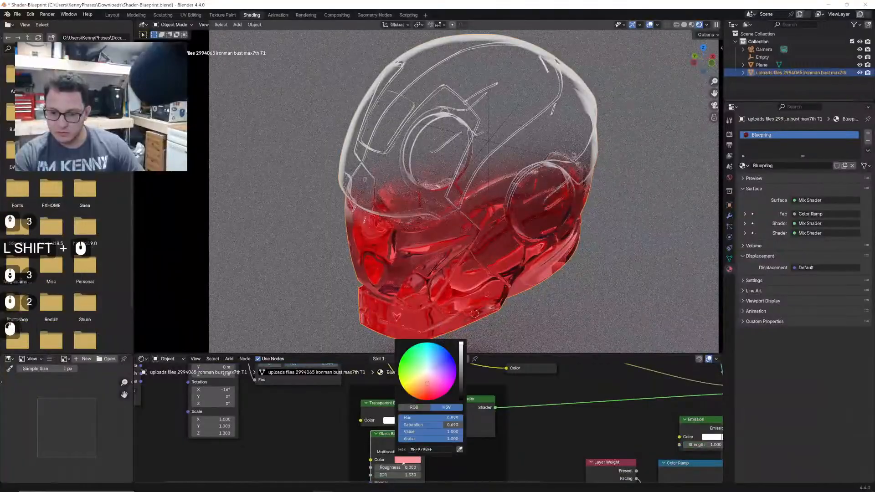
drag(421, 426, 374, 426)
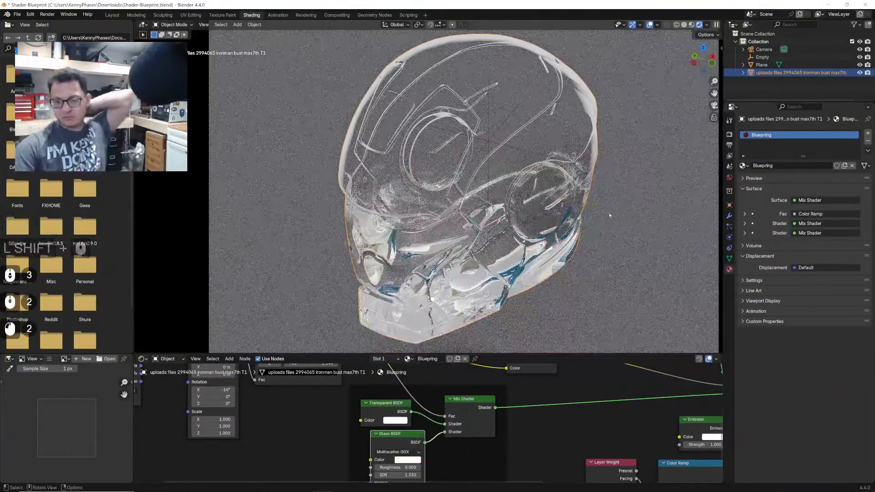
click(407, 460)
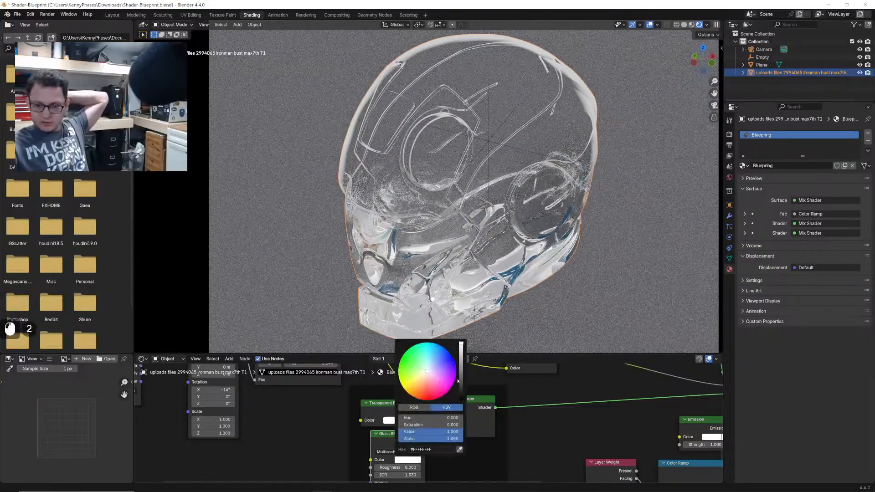
mouse_move(449, 431)
mouse_down()
mouse_move(410, 432)
mouse_move(434, 432)
mouse_up()
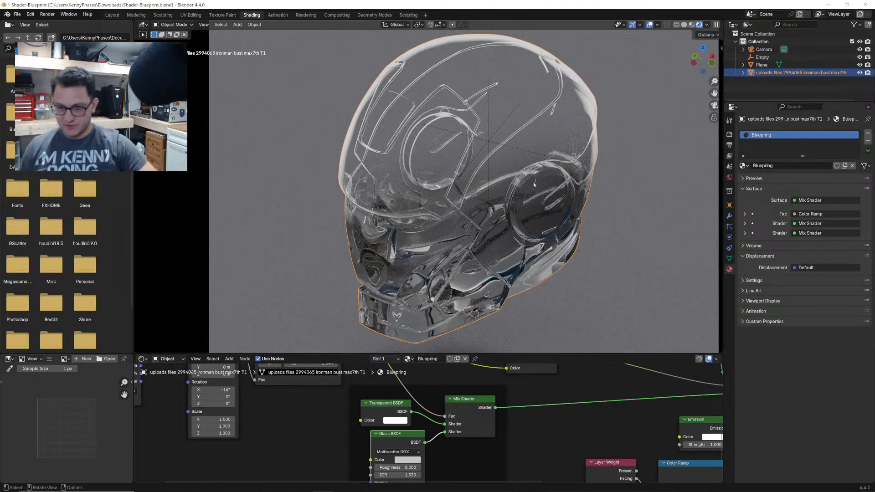
- Set Fac to 0 on the Mix Shader that follows the wireframe mix, so the wireframe shows on the helmet
scroll(572, 395, down, 1)
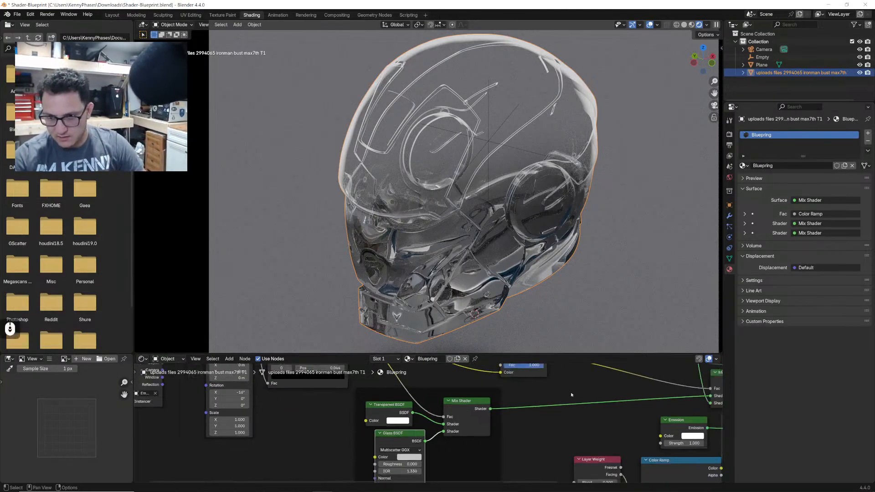
middle_drag(573, 395, 449, 418)
scroll(448, 418, up, 3)
drag(448, 418, 394, 418)
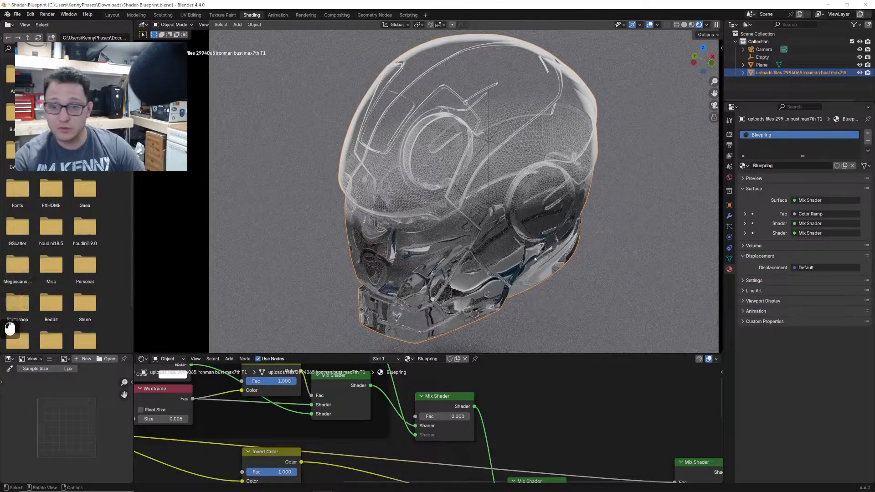
- Try the Pixel Size option on the Wireframe node and turn it back off
scroll(493, 211, up, 1)
middle_drag(365, 406, 465, 424)
middle_drag(307, 440, 424, 421)
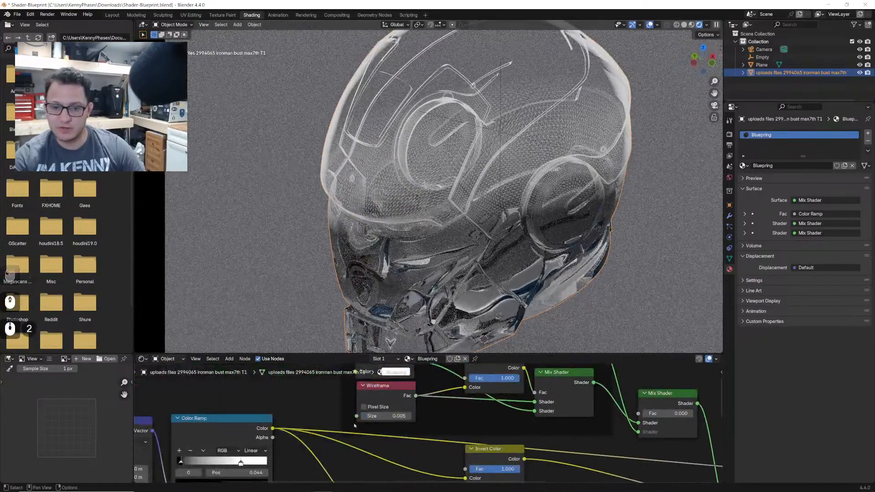
scroll(411, 419, up, 7)
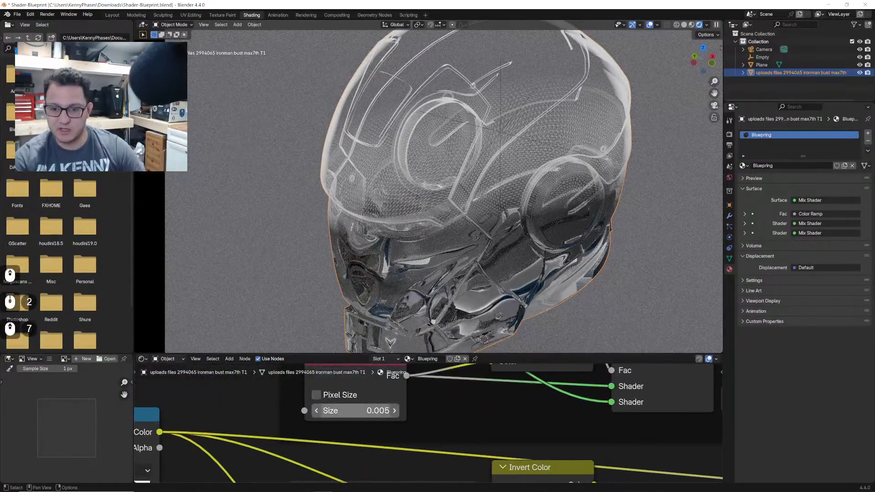
middle_drag(345, 395, 341, 418)
click(341, 419)
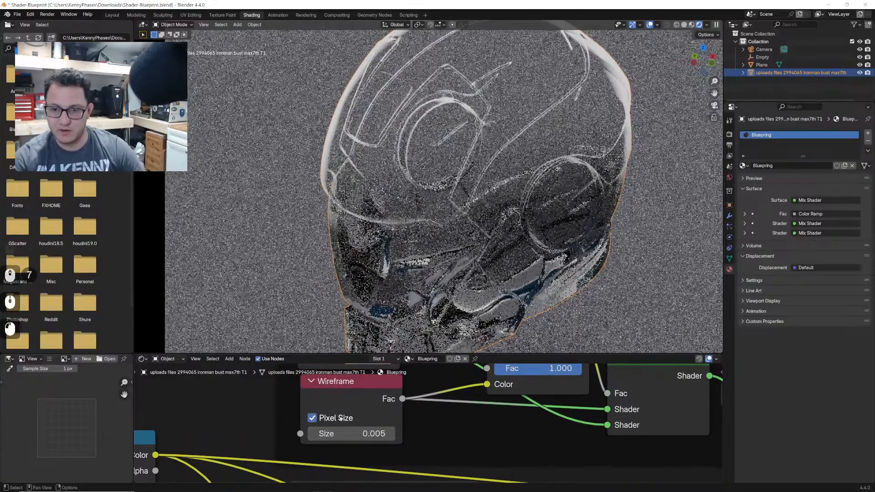
click(341, 419)
- Save the file, then give the floor plane's material a black Base Color, Metallic 1.000 and Roughness 0.507
key(ctrl+s)
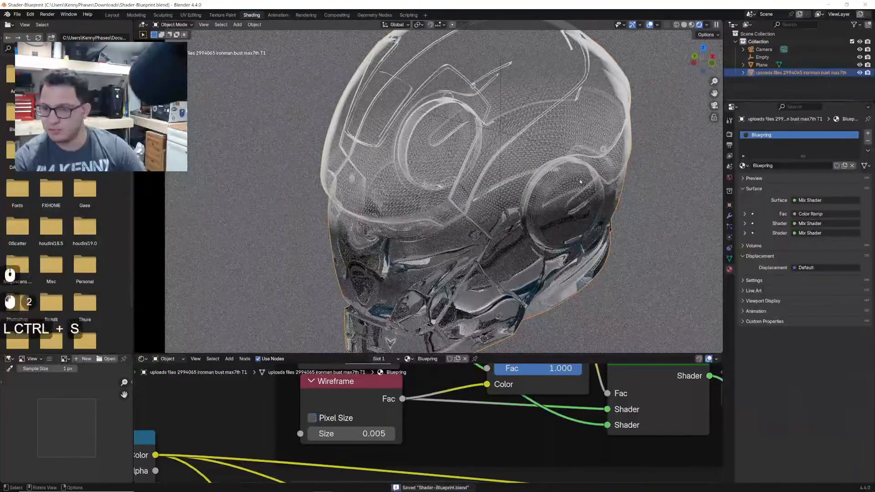
scroll(581, 181, down, 3)
click(567, 241)
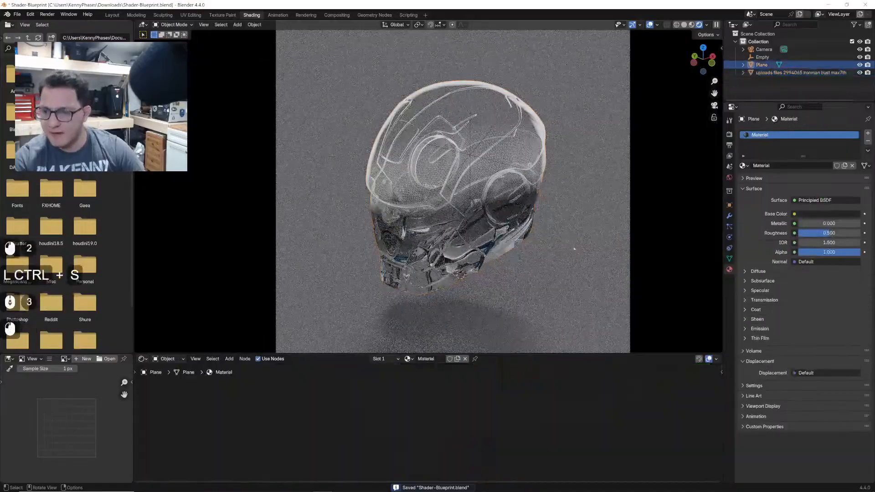
click(824, 215)
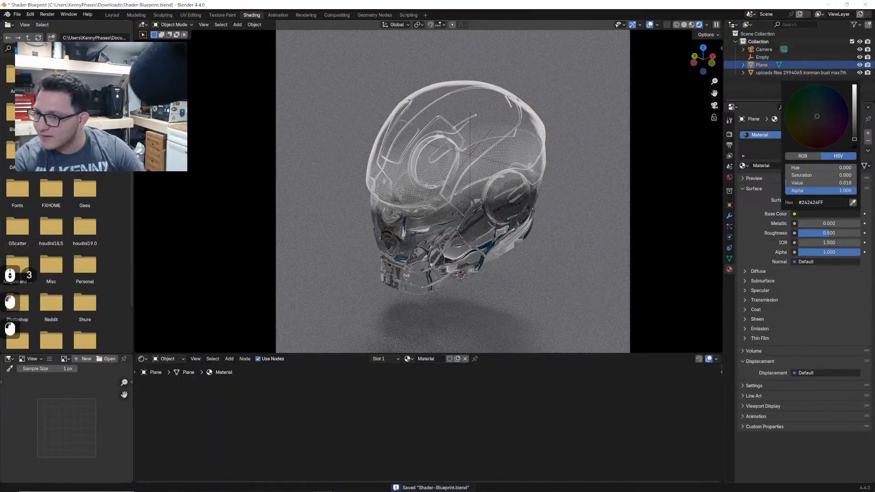
click(816, 142)
mouse_move(854, 139)
mouse_down()
mouse_move(854, 112)
mouse_move(855, 137)
mouse_up()
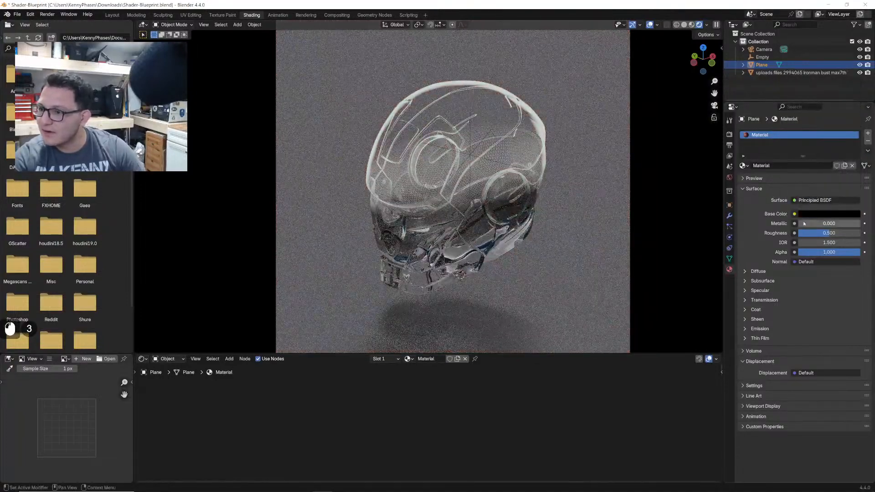
drag(805, 224, 830, 234)
- Move the floor plane along the global Z axis beneath the helmet and save the file
click(572, 268)
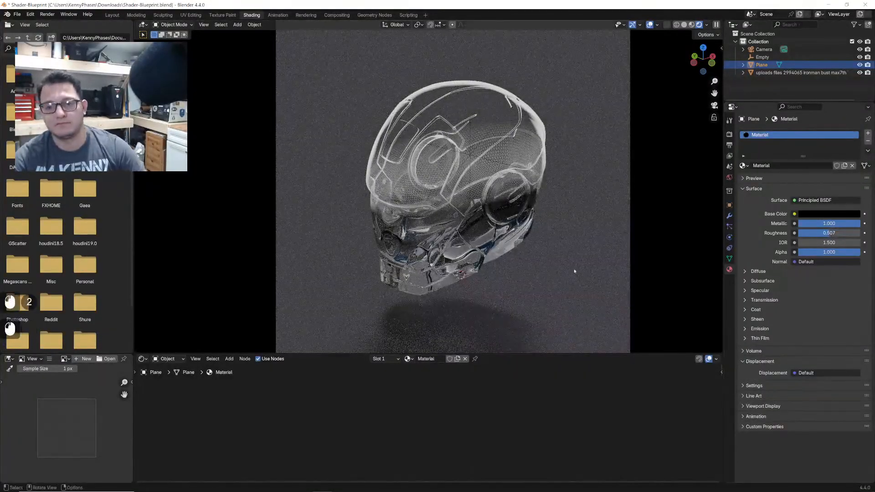
key(g)
key(z)
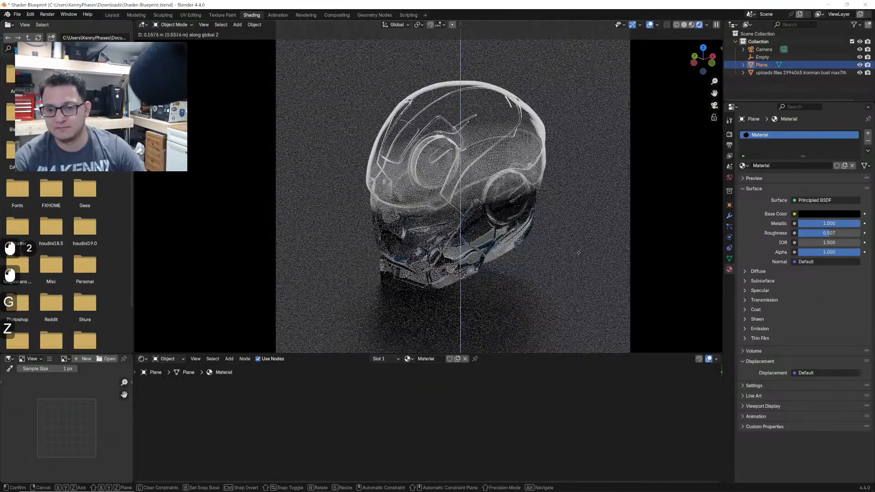
click(481, 226)
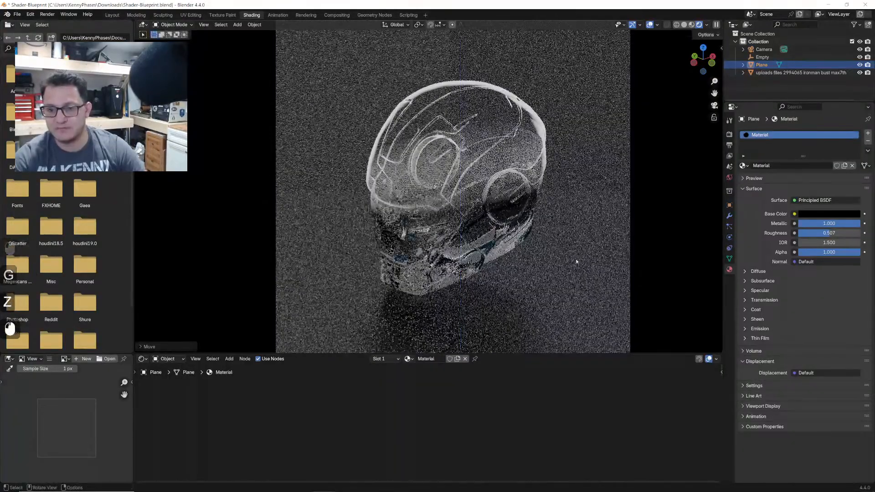
scroll(482, 227, up, 2)
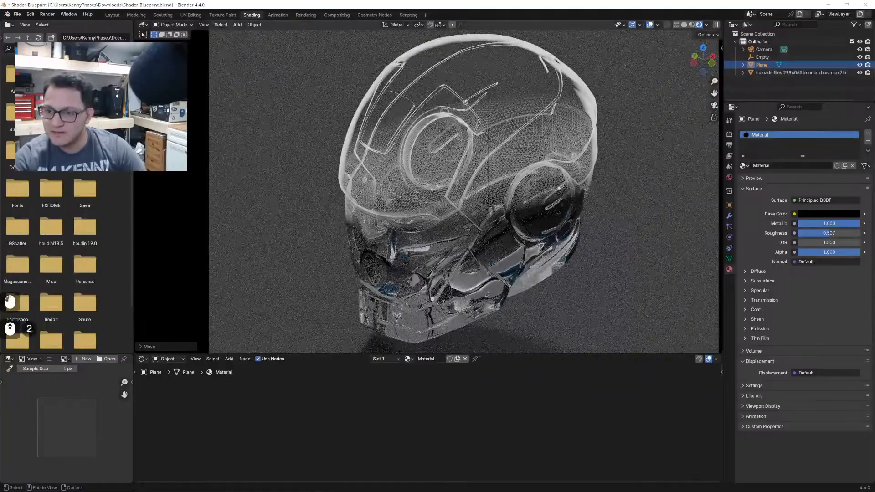
key(ctrl+s)
- Try a lower IOR of 1.1 on the helmet's Glass BSDF and undo the change
click(560, 187)
scroll(473, 445, down, 5)
middle_drag(478, 449, 452, 419)
middle_drag(495, 449, 598, 381)
middle_drag(410, 438, 423, 365)
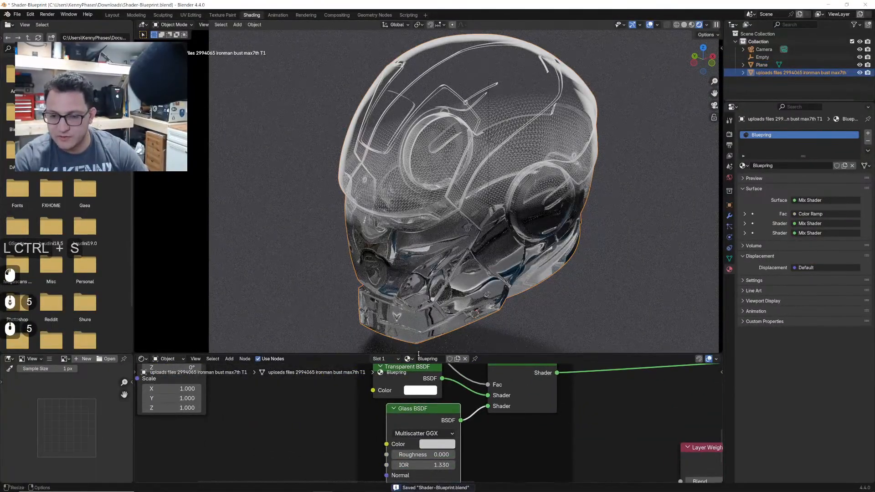
drag(429, 466, 425, 466)
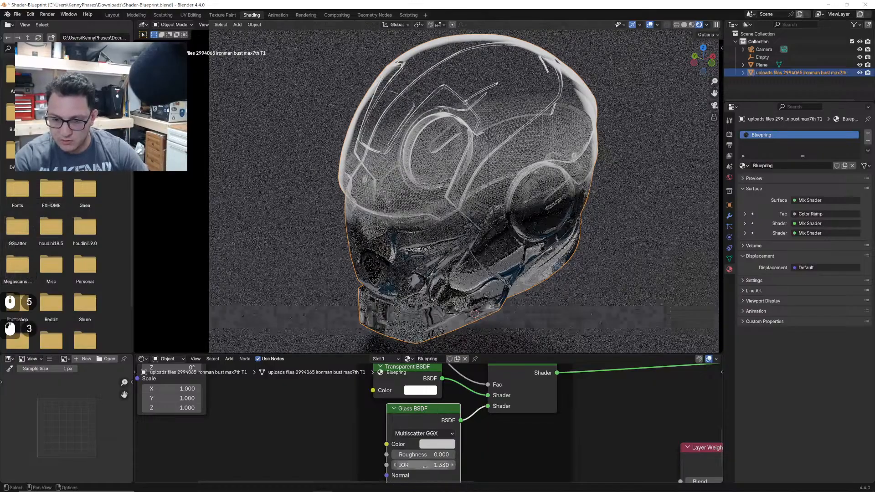
key(ctrl+z)
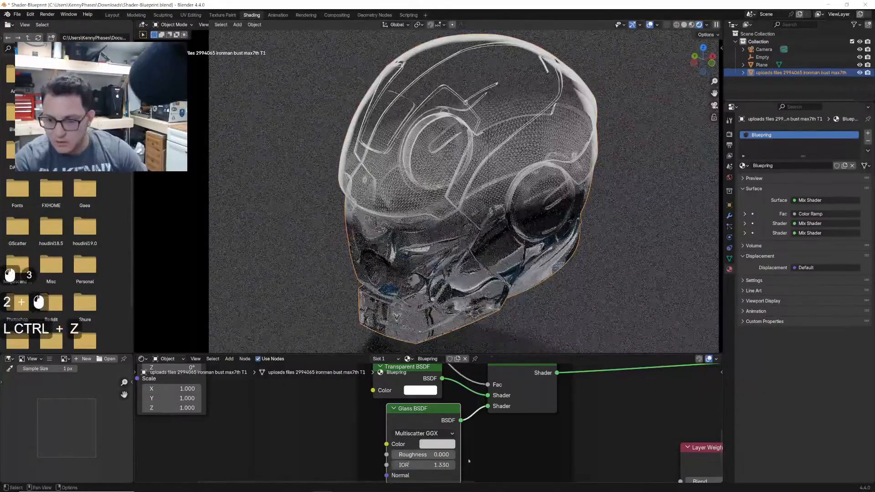
click(423, 465)
text(1.1)
key(Return)
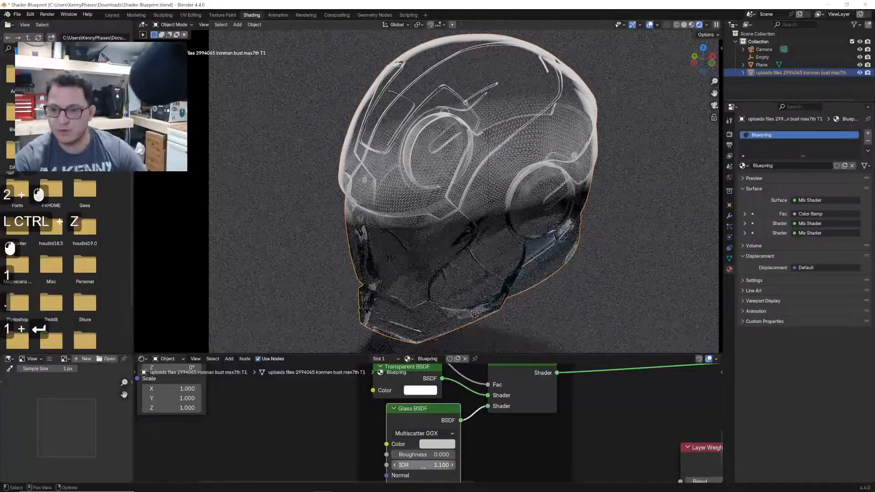
key(ctrl+z)
- Align the Glass BSDF node under the Transparent BSDF, set its color to pure white, and save the file
middle_drag(434, 422, 423, 428)
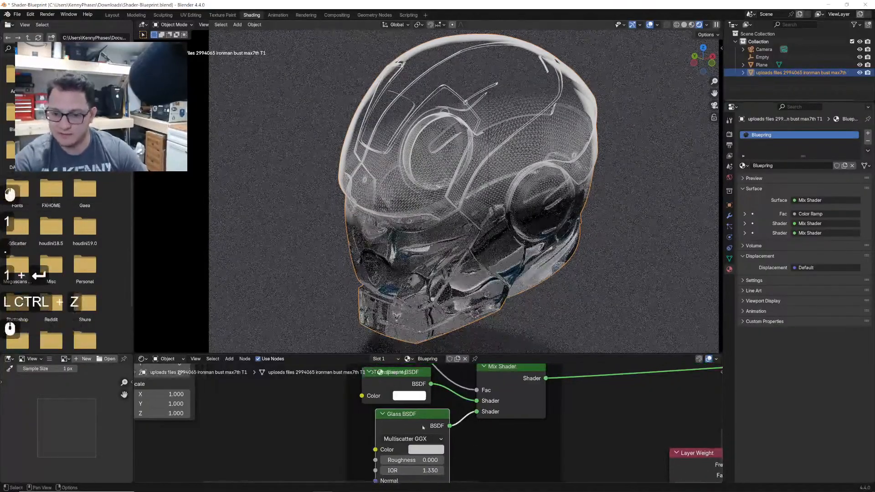
drag(423, 426, 497, 412)
click(420, 450)
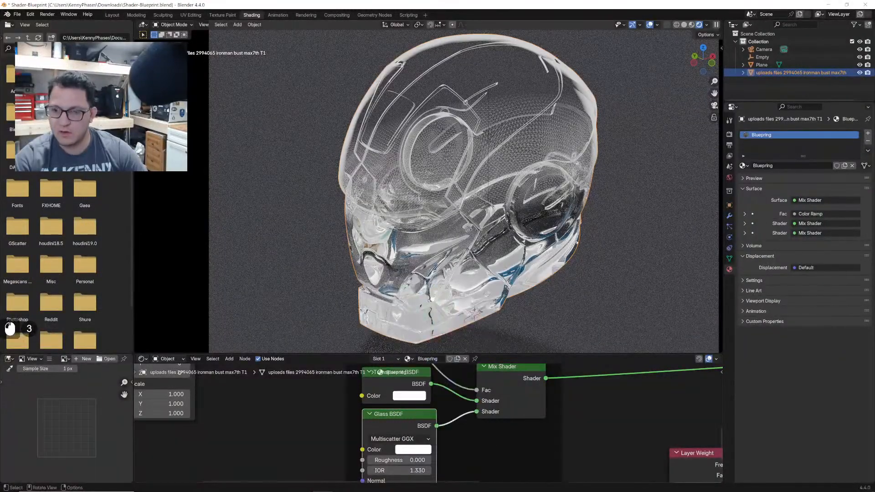
key(ctrl+s)
shift+middle_drag(570, 250, 574, 249)
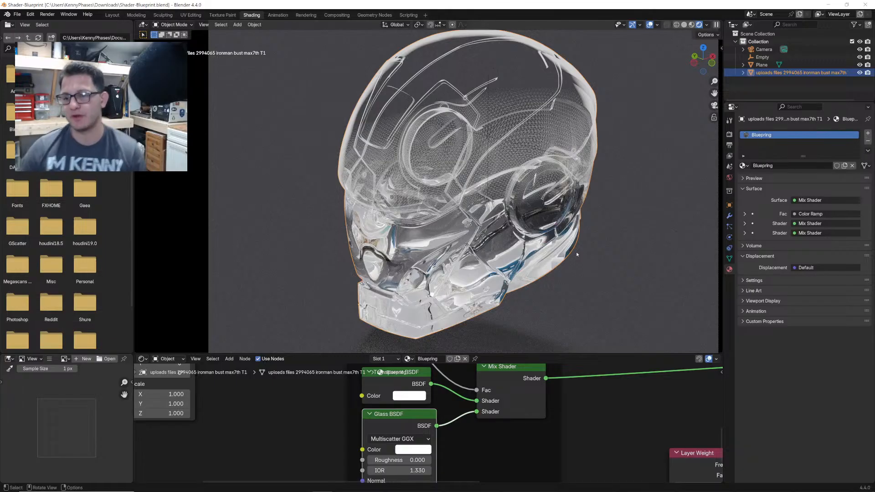
- Examine the helmet's blueprint look in axis-aligned orthographic side and front views
click(711, 63)
scroll(442, 182, up, 4)
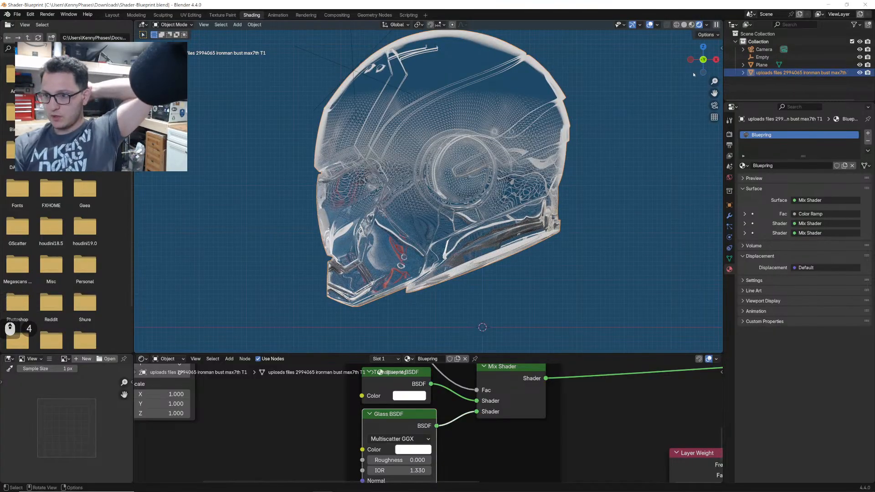
click(690, 60)
click(692, 59)
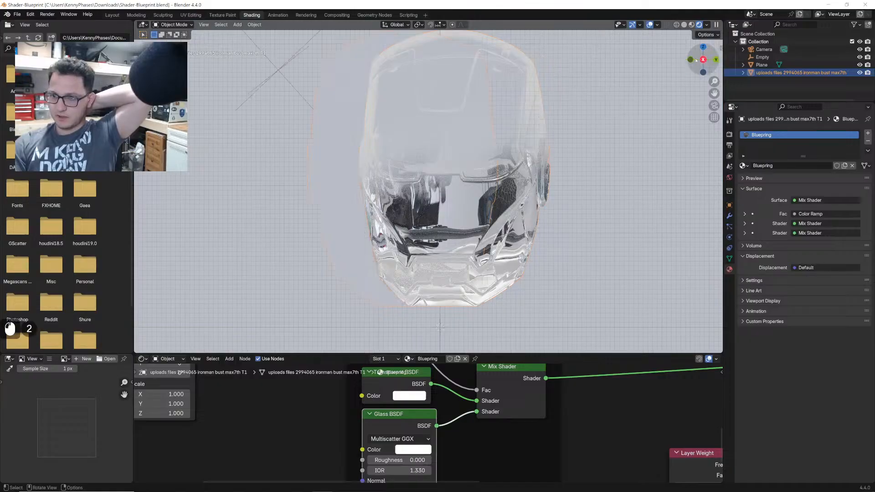
click(693, 59)
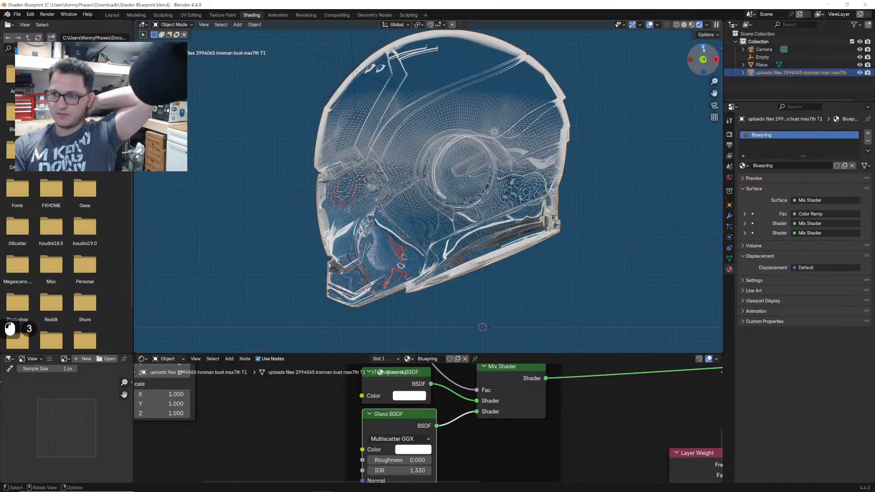
click(703, 72)
click(704, 71)
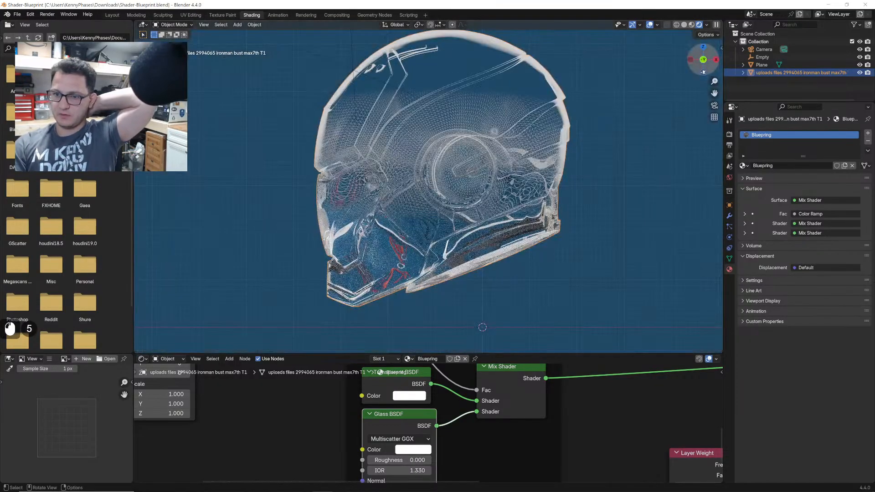
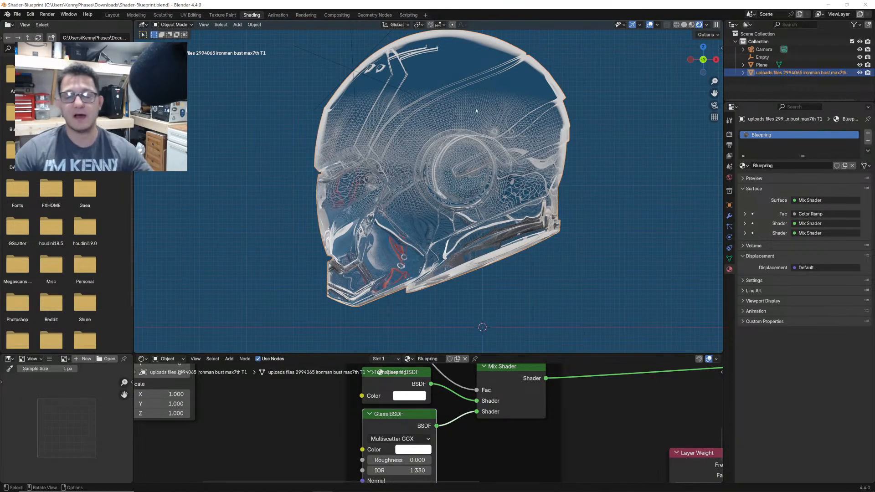
- Save the file, then copy the helmet with its Empty and paste both into a new file
key(ctrl+s)
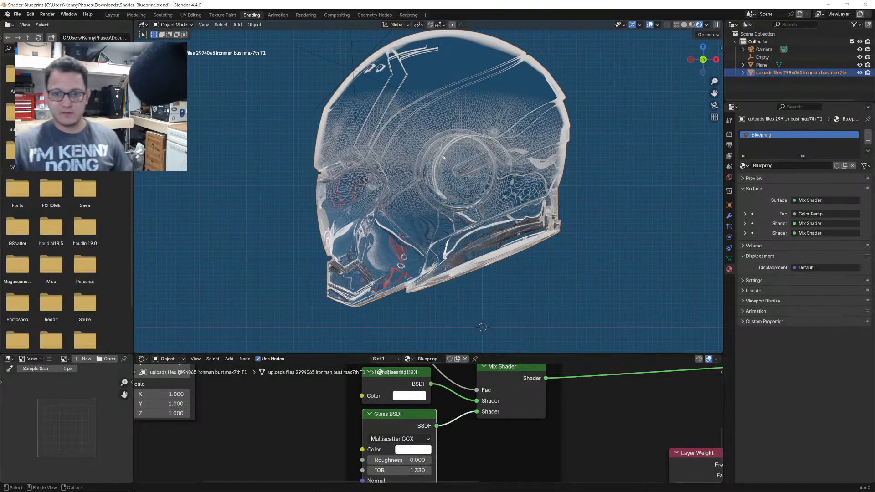
click(457, 130)
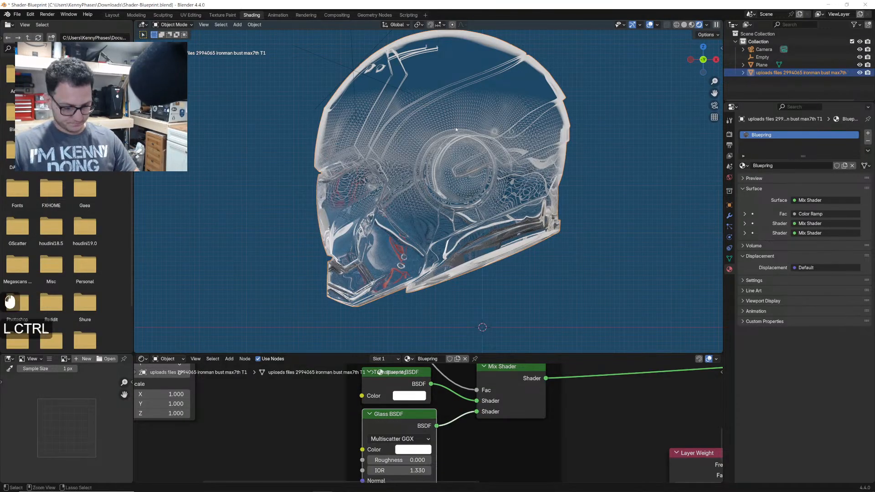
key(ctrl+c)
key(ctrl+n)
key(Return)
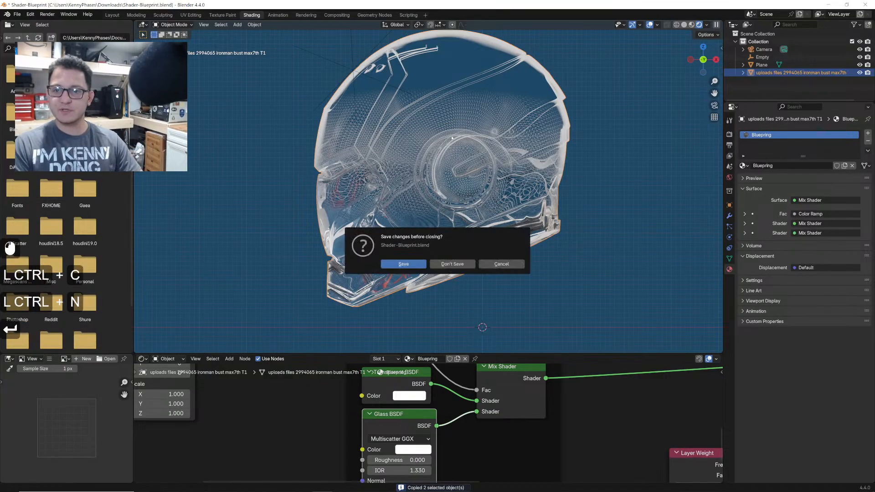
key(Return)
key(ctrl+v)
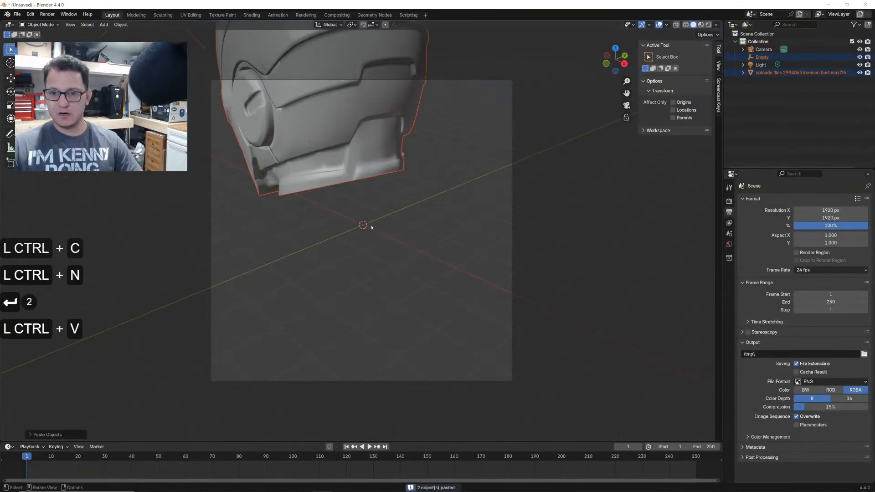
- Move the pasted helmet and Empty down along the Z axis toward the scene origin
key(g)
key(z)
click(396, 238)
scroll(396, 237, down, 3)
middle_drag(396, 237, 420, 217)
scroll(350, 226, down, 5)
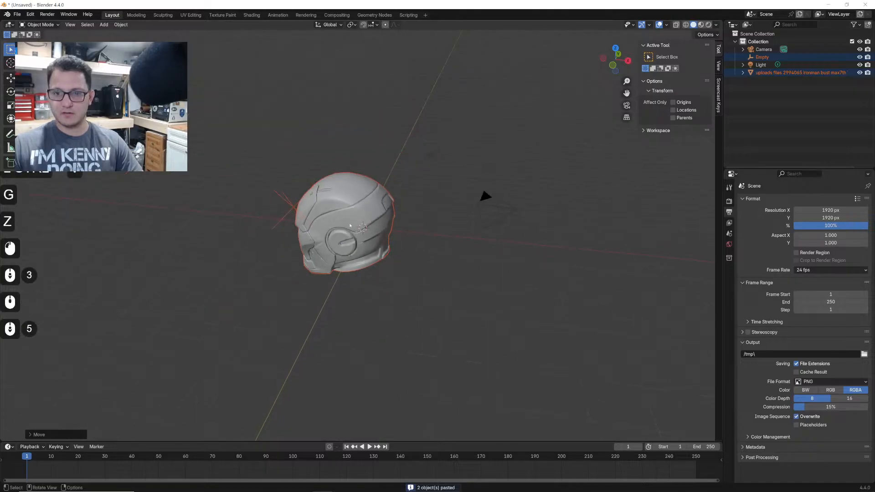
- Delete the light, the Empty and the camera from the scene, leaving only the helmet
click(432, 156)
key(x)
click(433, 158)
click(275, 207)
click(288, 201)
key(x)
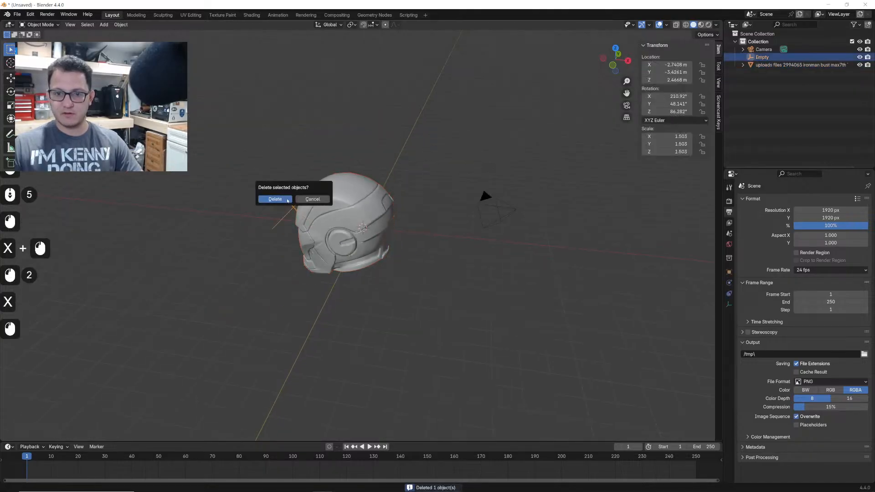
click(288, 200)
click(501, 205)
key(x)
click(501, 205)
- Unlink the Bluepring material from the helmet's material slot and deselect the helmet
click(358, 203)
click(728, 337)
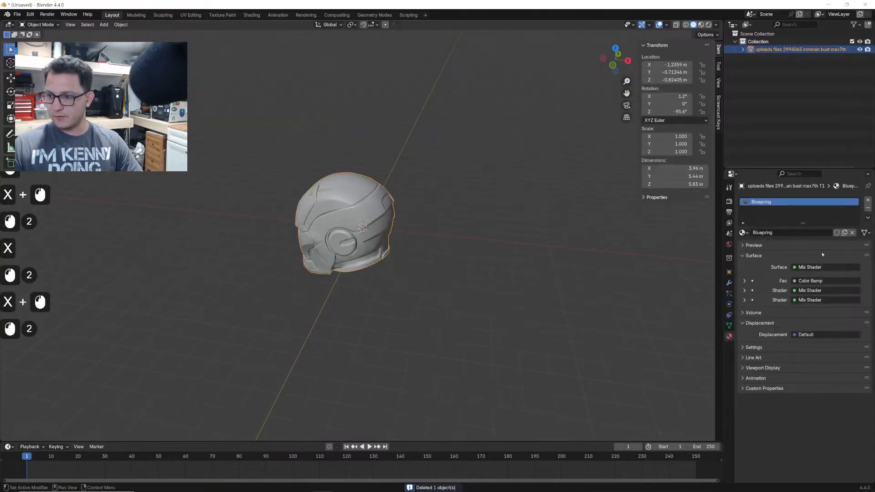
click(851, 233)
click(477, 276)
- Save the new file as TRIFOLD.blend in the Downloads folder
key(ctrl+s)
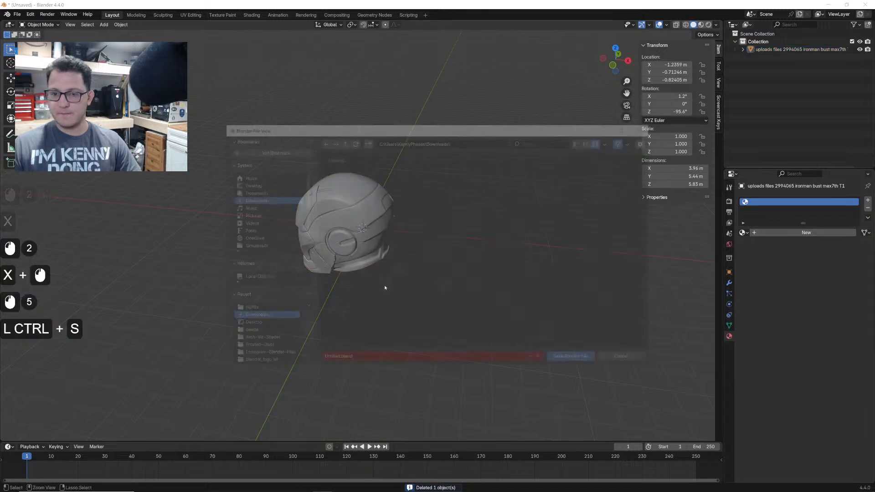
double_click(328, 360)
text(TRIF)
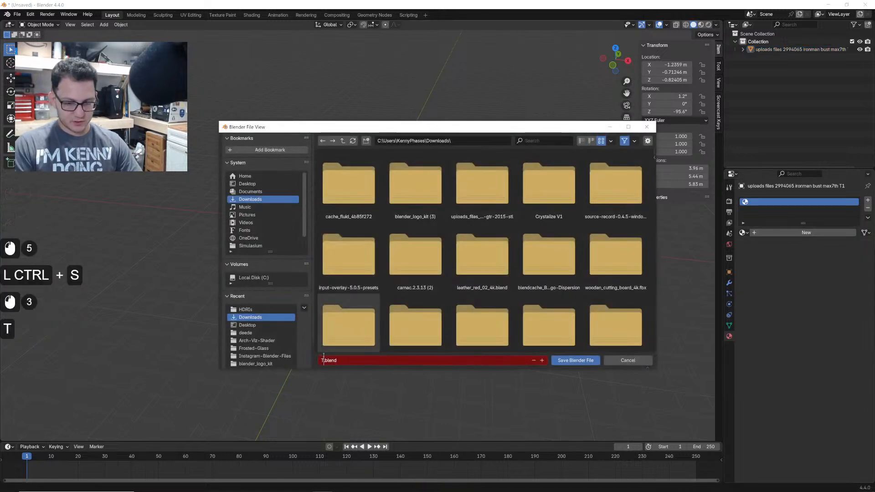
text(OLD)
key(Return)
key(Caps_Lock)
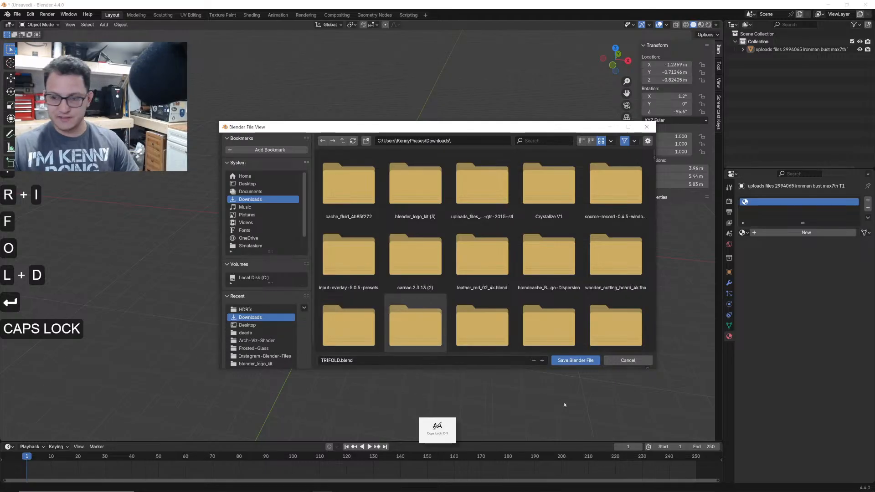
click(575, 363)
- Select the helmet and create a new Geometry Nodes tree on it in the Geometry Nodes workspace
scroll(358, 237, up, 2)
click(357, 236)
middle_drag(357, 237, 414, 218)
click(374, 15)
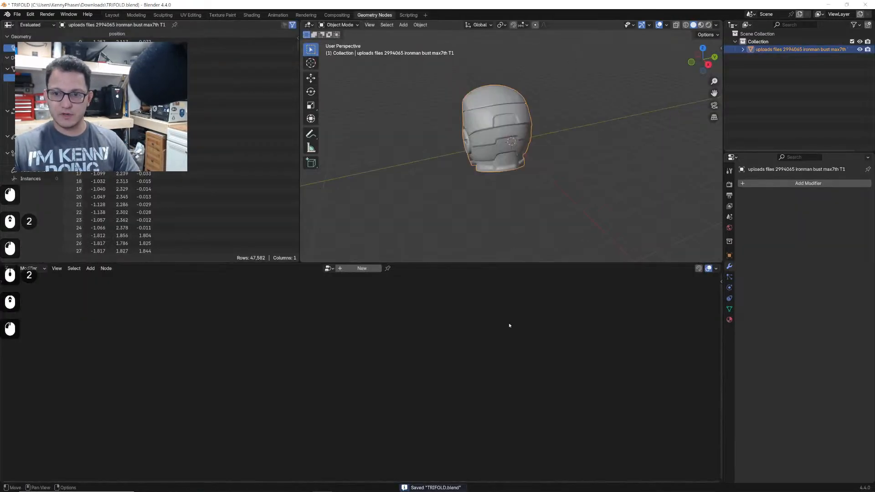
click(367, 270)
middle_drag(555, 119, 625, 124)
scroll(548, 125, up, 3)
middle_drag(524, 128, 564, 128)
scroll(449, 323, down, 2)
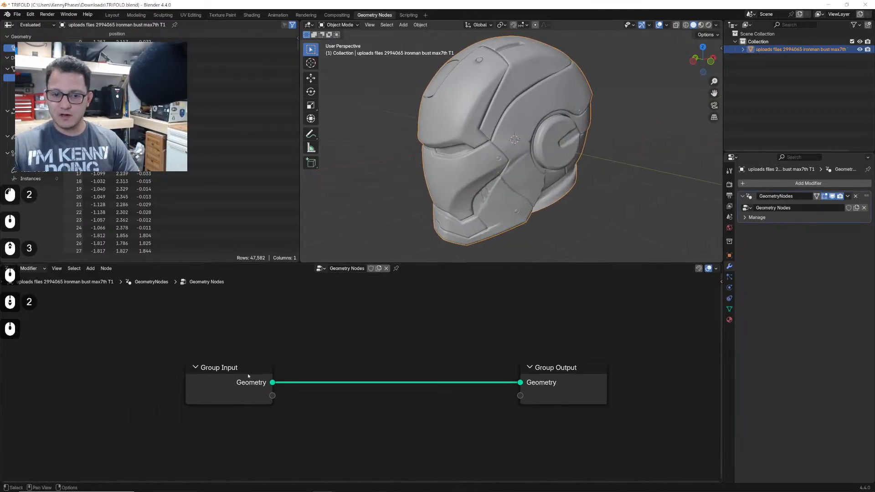
- Spread the Group Input and Group Output nodes apart and insert a Join Geometry node just before the Group Output
drag(248, 376, 226, 355)
drag(561, 392, 625, 388)
key(shift+a)
text(jo)
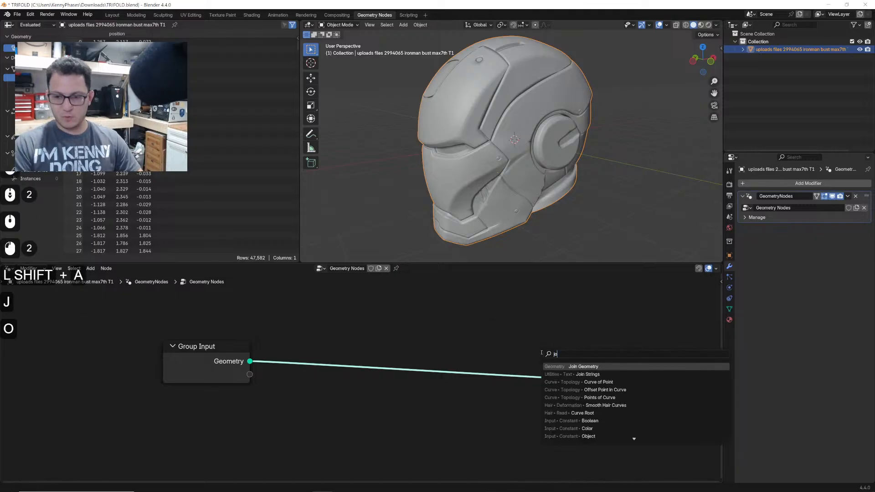
text(in)
key(Return)
click(495, 360)
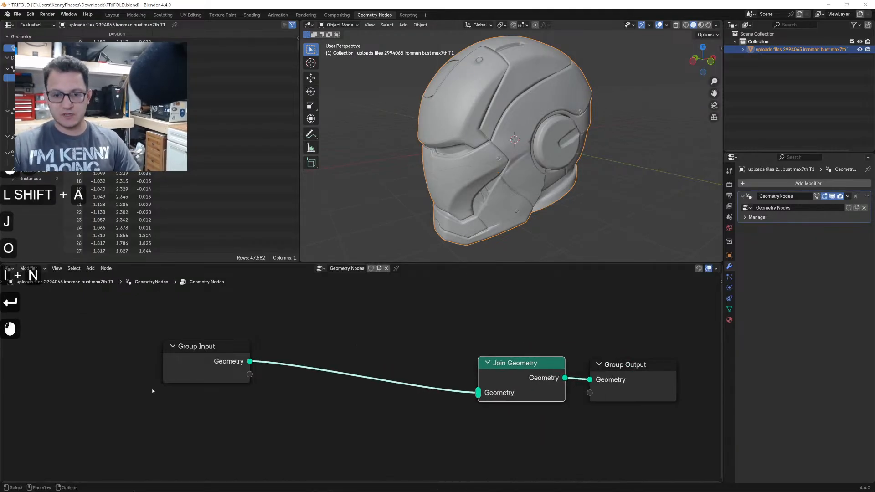
- Branch a Mesh to Curve node off the Group Input geometry and connect its Curve output to Join Geometry
drag(192, 365, 114, 388)
drag(174, 385, 231, 316)
text(mesh to )
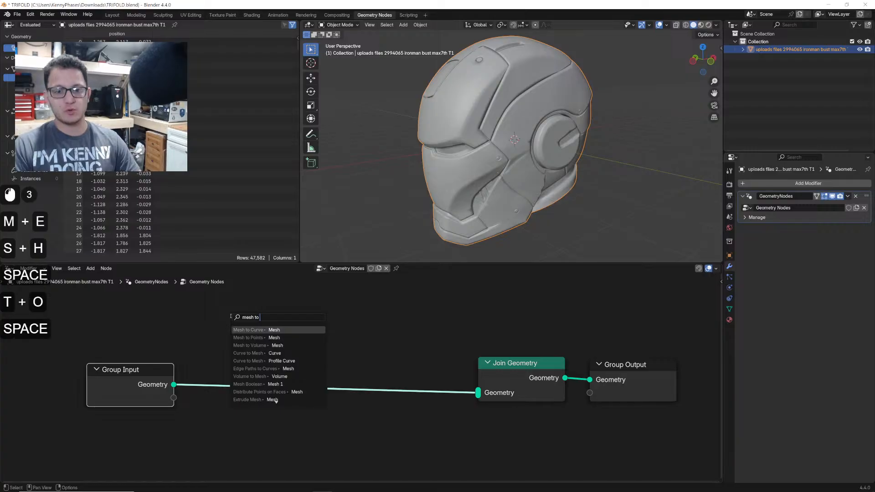
text(curve)
key(Return)
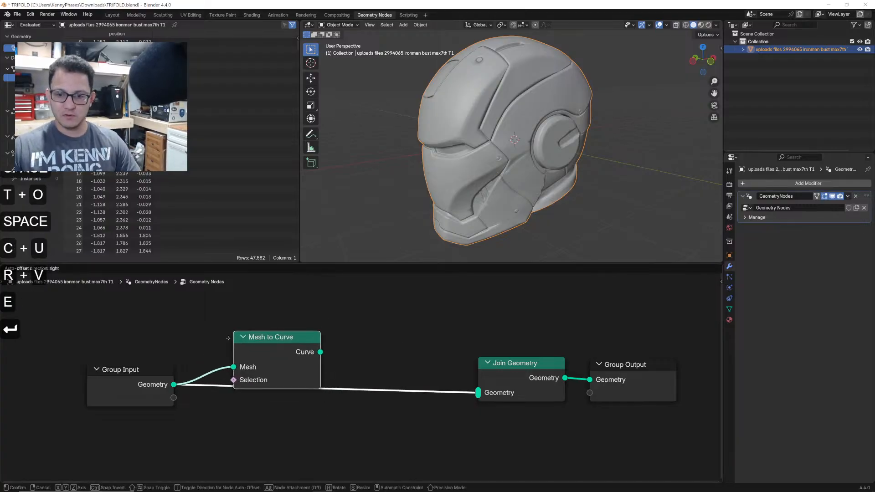
click(197, 312)
drag(289, 326, 477, 392)
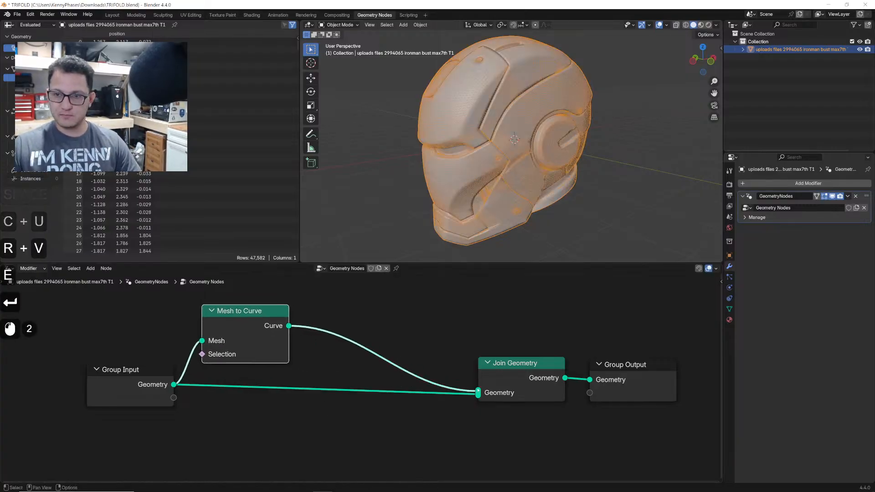
- Insert a Set Position node between Mesh to Curve and Join Geometry with an X offset of 5 m
scroll(463, 201, up, 4)
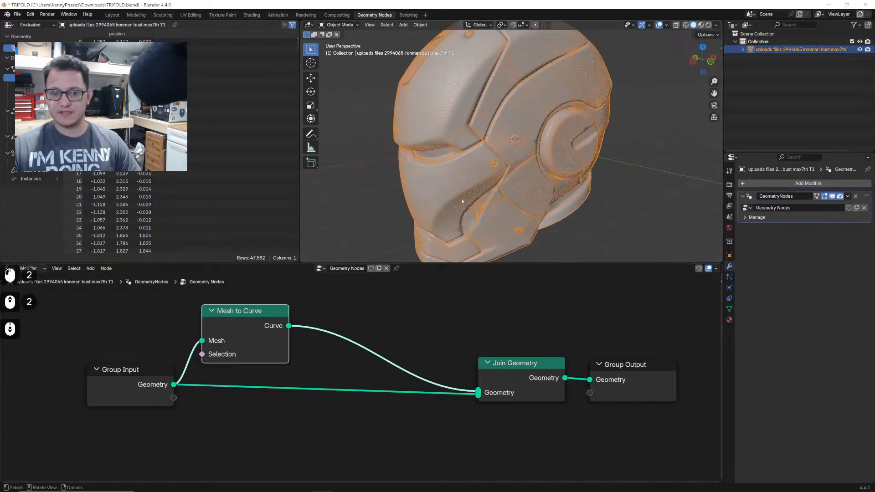
scroll(462, 201, down, 2)
key(shift+a)
text(set pos)
key(Return)
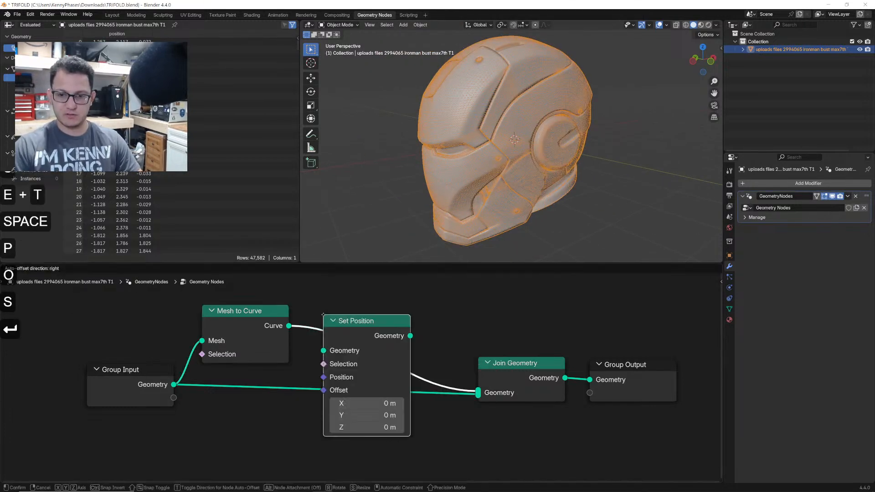
click(311, 314)
drag(363, 380, 430, 380)
scroll(552, 147, down, 2)
middle_drag(551, 146, 508, 119)
middle_drag(509, 119, 479, 146)
scroll(194, 387, down, 3)
- Rearrange the Group Input, Join Geometry and Group Output nodes to make room beside and below Set Position
drag(193, 387, 171, 440)
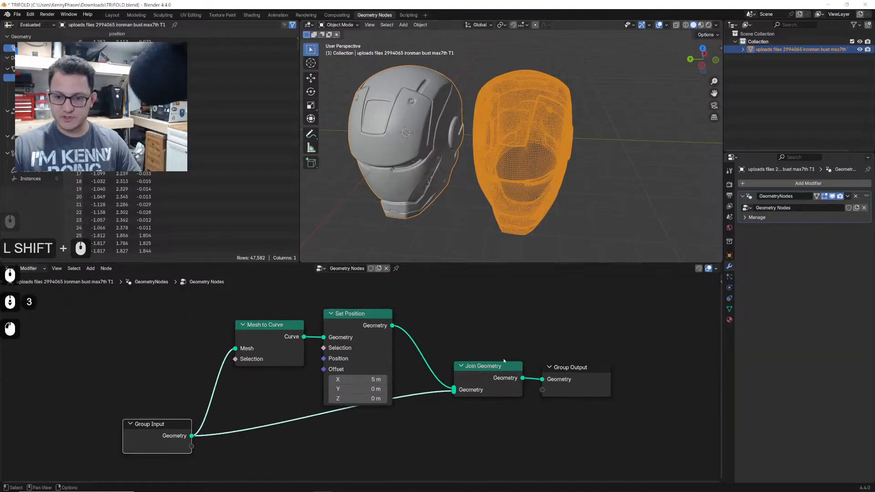
drag(507, 368, 517, 415)
drag(572, 379, 597, 375)
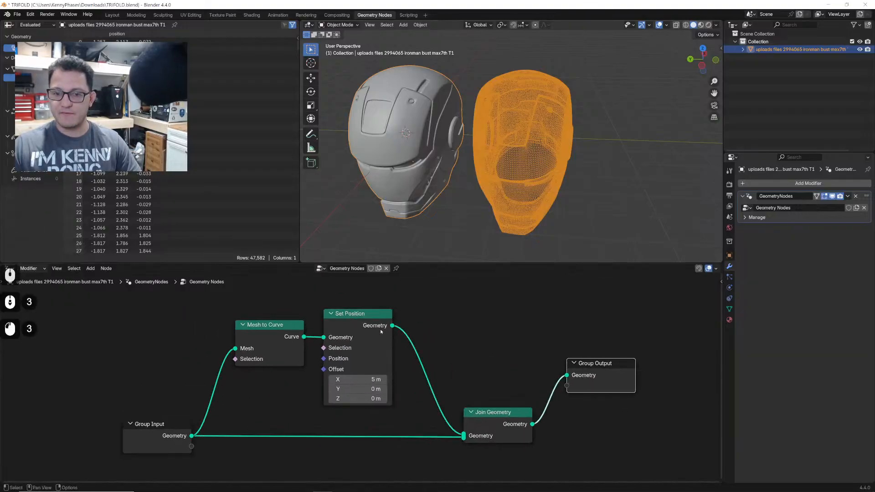
- Insert a Transform Geometry node between Set Position and Join Geometry, undo a trial scale change, and move the node up
key(shift+a)
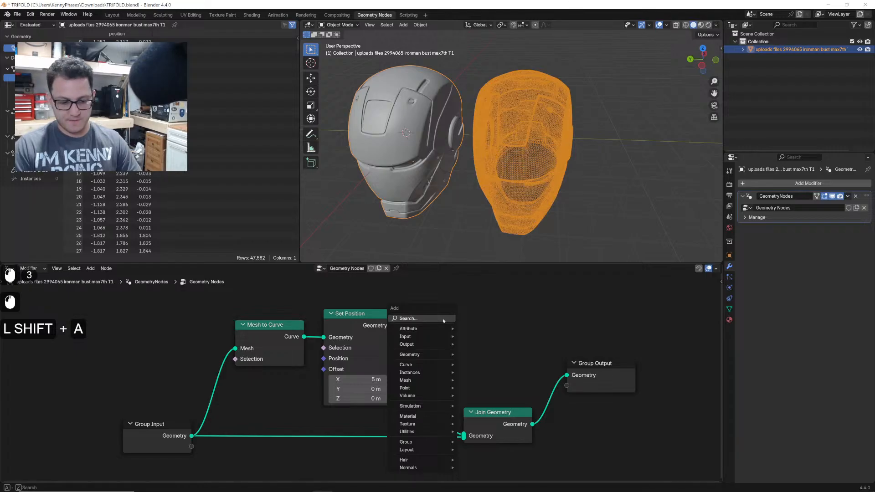
text(tra)
key(Return)
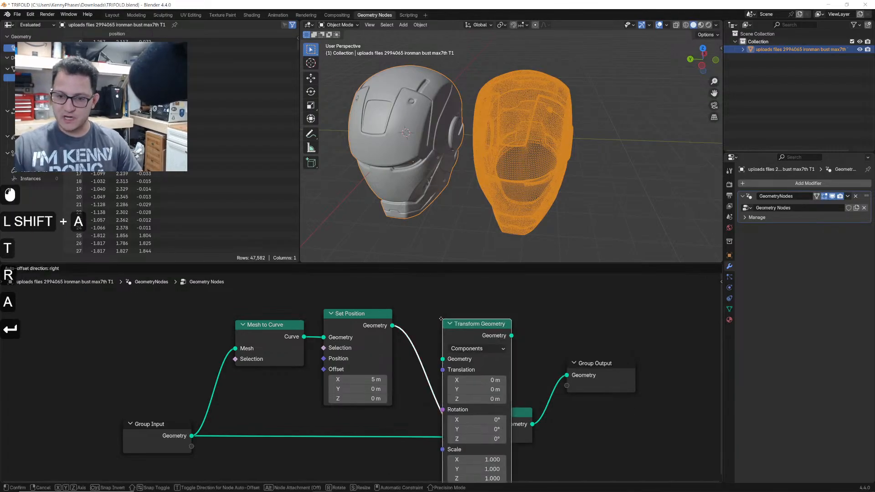
click(422, 296)
shift+drag(454, 434, 455, 435)
key(ctrl+z)
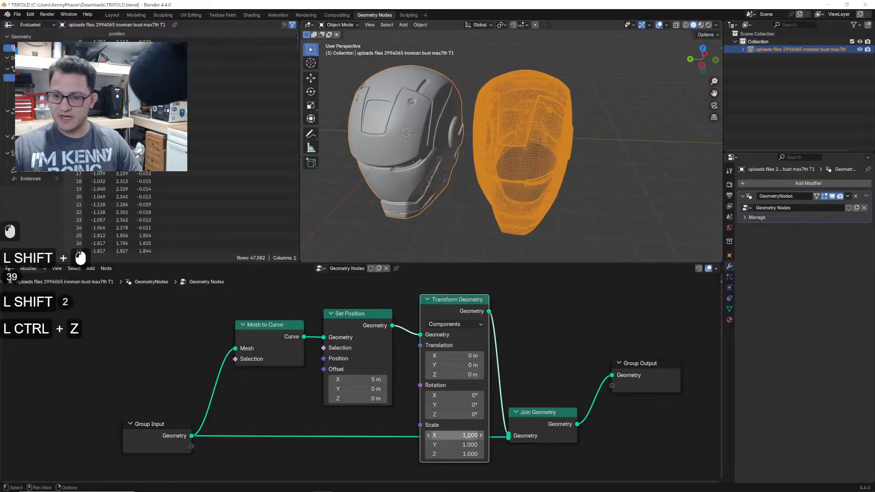
drag(463, 342, 466, 321)
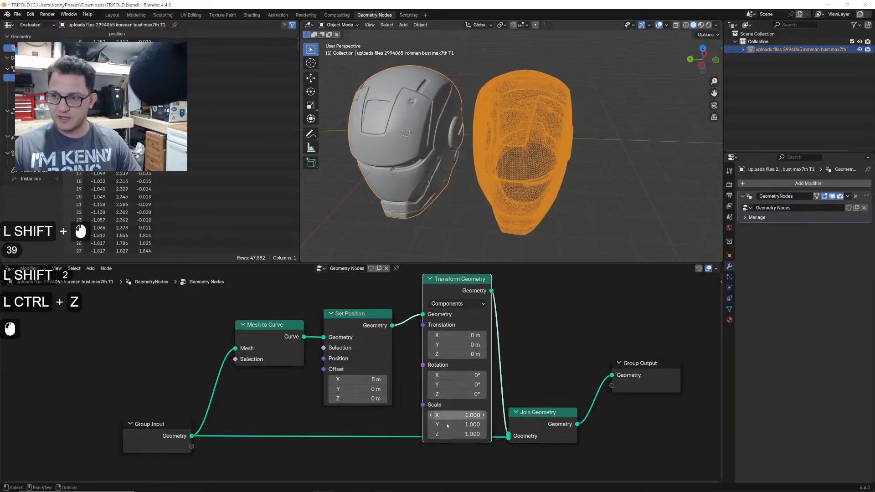
- Try an X scale of 0 on the Transform Geometry node and undo the change
click(452, 415)
text(0)
key(Return)
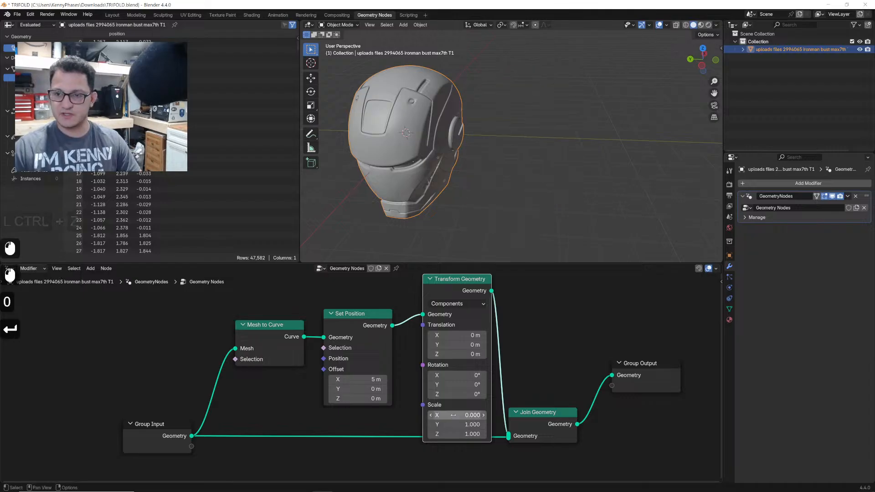
key(ctrl+z)
- Try an X scale of 0.1 on Transform Geometry with a Set Position X offset of 54.6 m
click(455, 414)
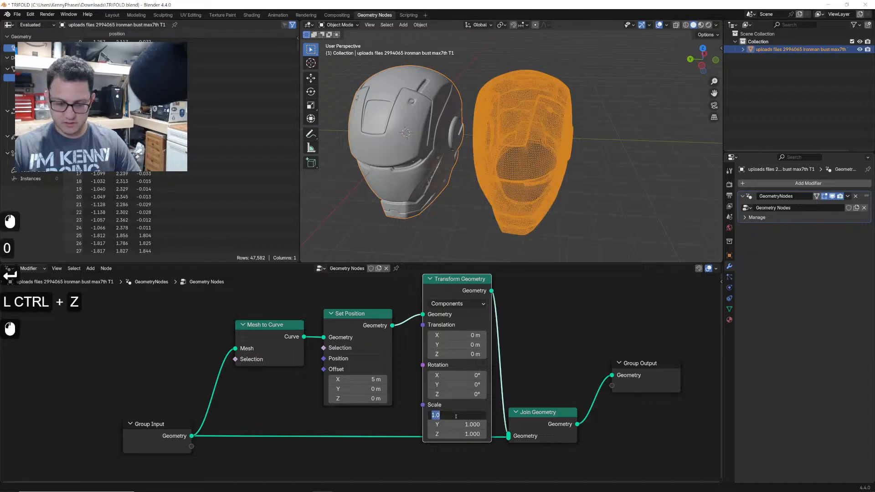
text(.1)
key(Return)
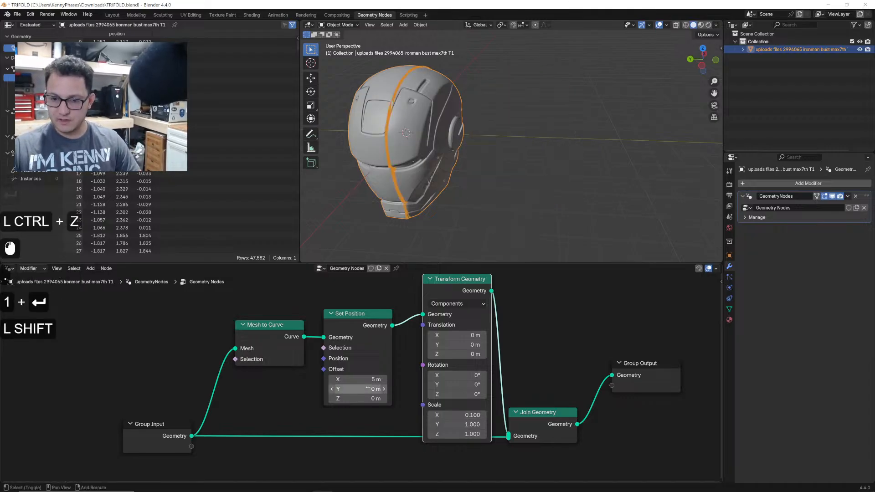
drag(360, 379, 390, 379)
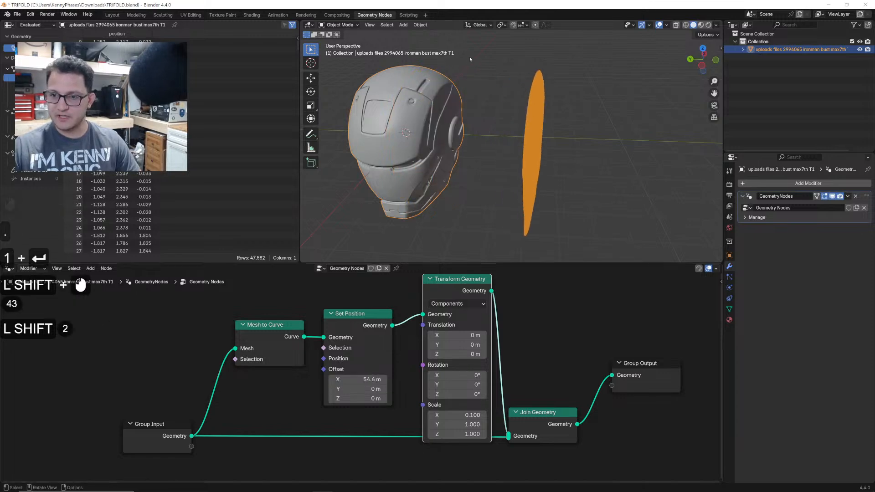
middle_drag(410, 114, 567, 138)
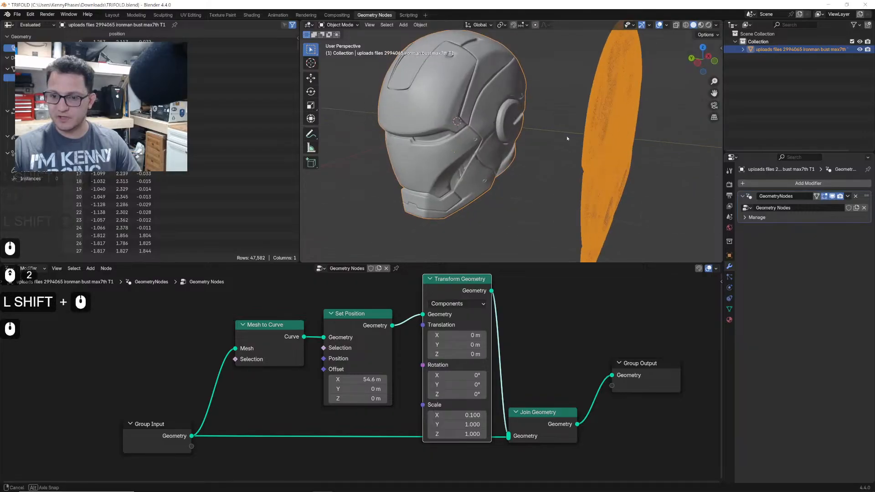
- Flatten the wireframe copy with a Transform Geometry X scale of 0.01 and raise the Set Position X offset to 577 m
click(456, 415)
text(.0)
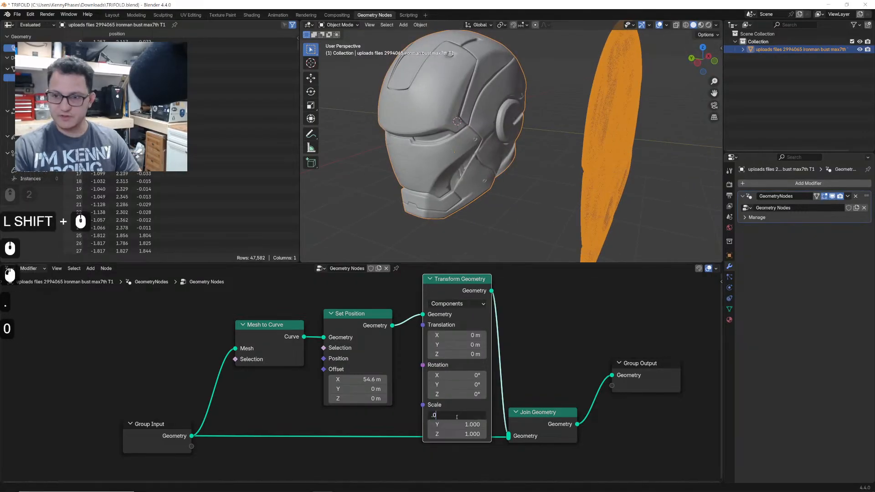
text(01)
key(Return)
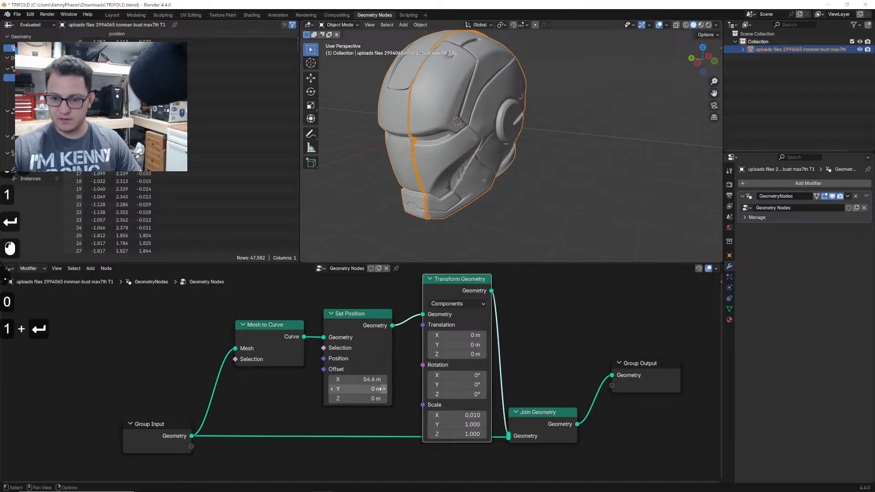
drag(365, 380, 487, 121)
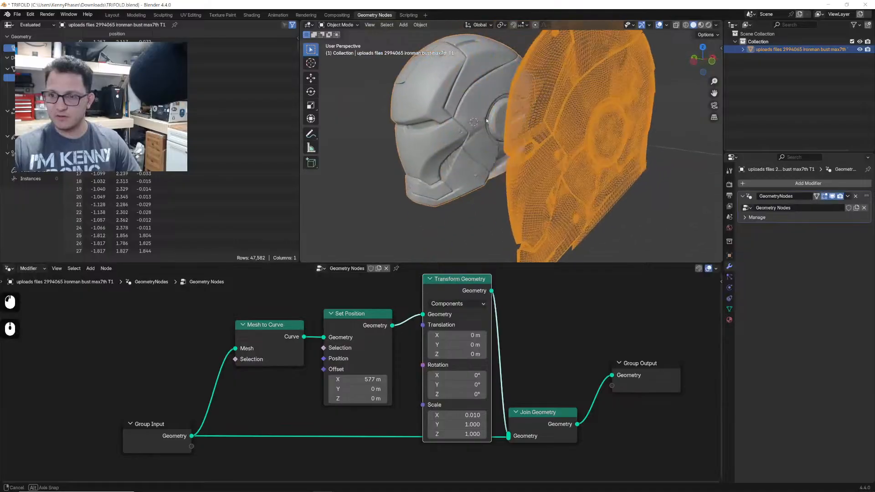
middle_drag(487, 120, 474, 123)
- Insert a Switch node between Group Input and Join Geometry, place it below Transform Geometry, and enable its Switch option
key(shift+a)
text(sw)
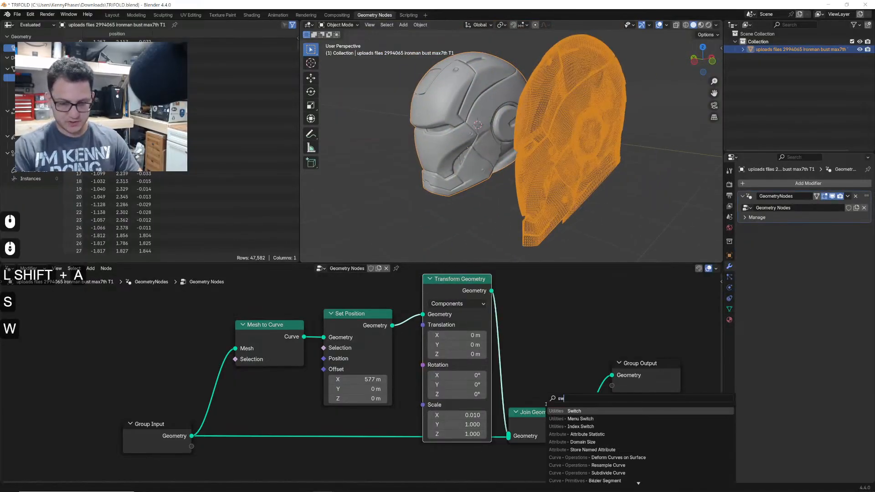
text(ith)
key(Return)
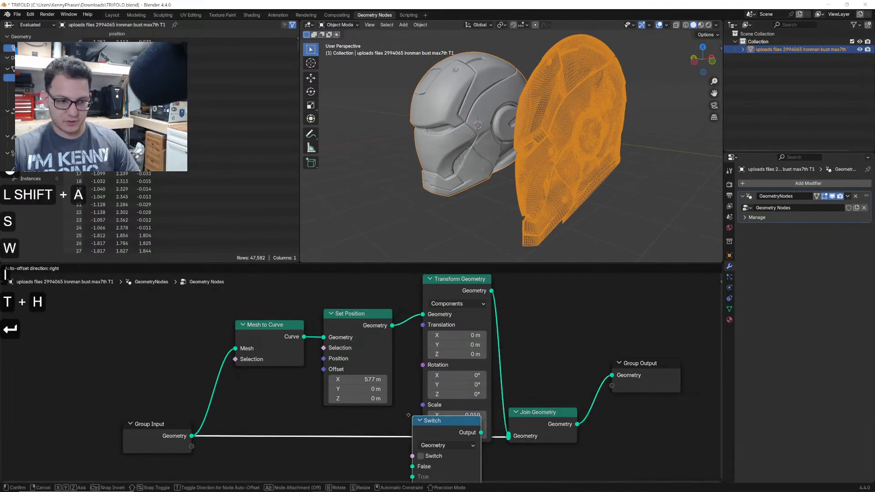
click(458, 459)
middle_drag(479, 435, 465, 378)
scroll(470, 386, down, 1)
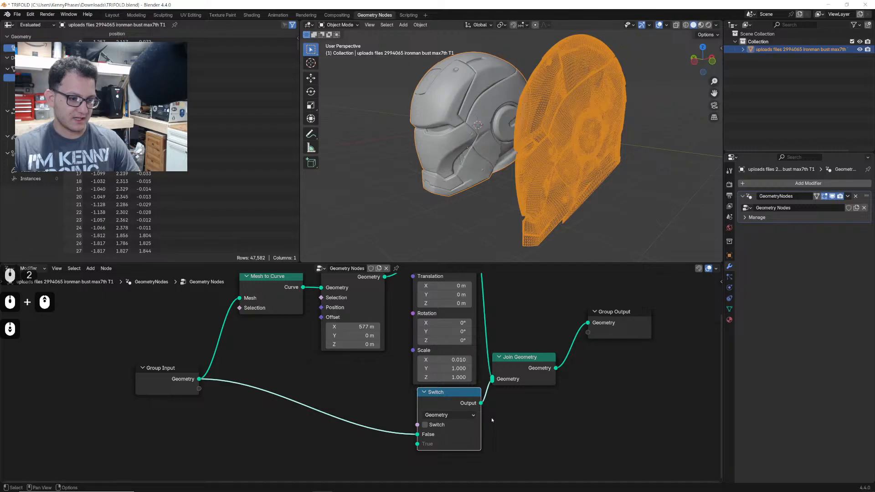
drag(465, 403, 463, 406)
click(423, 428)
middle_drag(524, 151, 562, 175)
scroll(558, 170, up, 2)
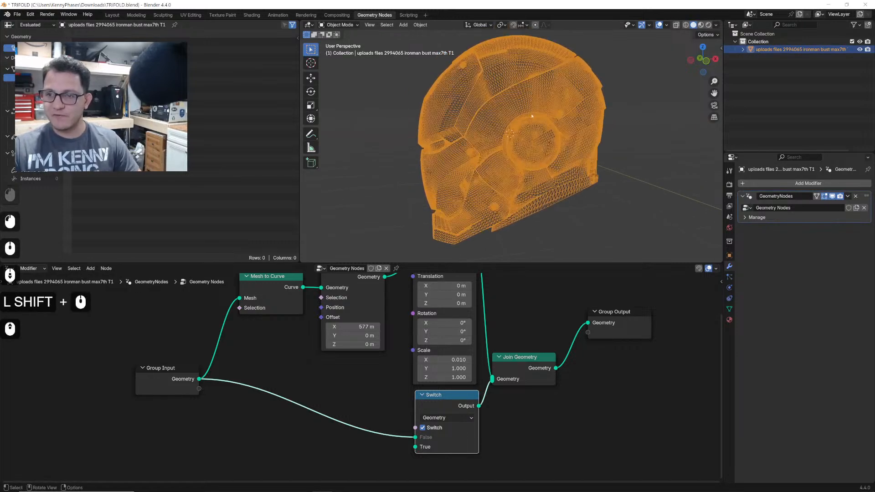
- Move the Mesh to Curve, Set Position and Transform Geometry nodes up together, clear of the Switch node
scroll(536, 411, down, 4)
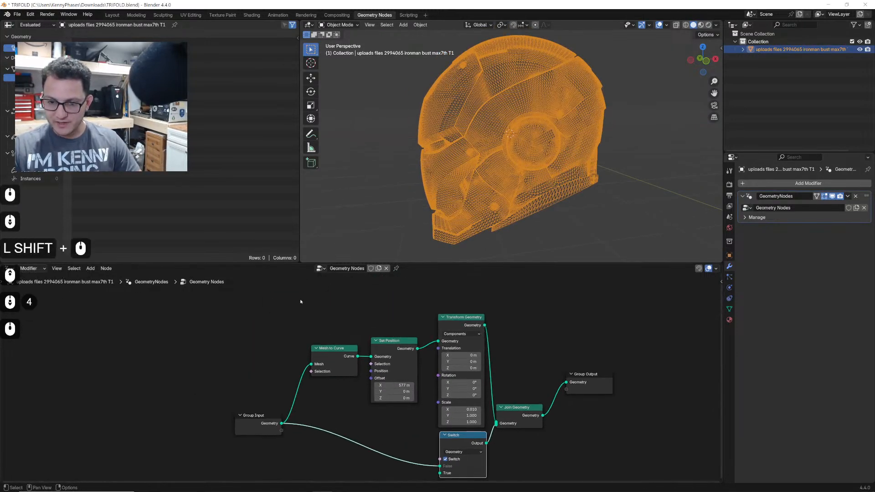
drag(300, 301, 492, 365)
key(g)
click(463, 328)
middle_drag(485, 351, 506, 346)
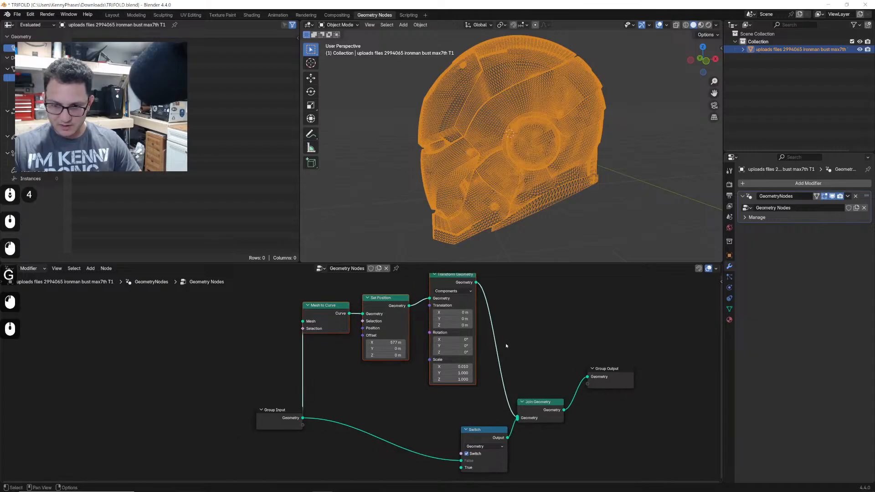
- Duplicate the Mesh to Curve, Set Position and Transform Geometry chain below the Switch node and link it between Group Input and Join Geometry
key(shift+d)
click(424, 465)
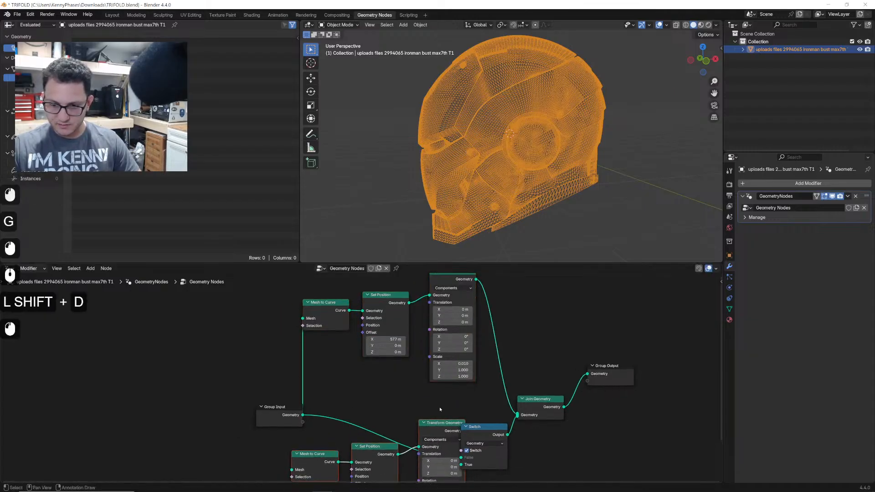
middle_drag(475, 377, 478, 314)
key(g)
click(487, 377)
middle_drag(488, 378, 492, 317)
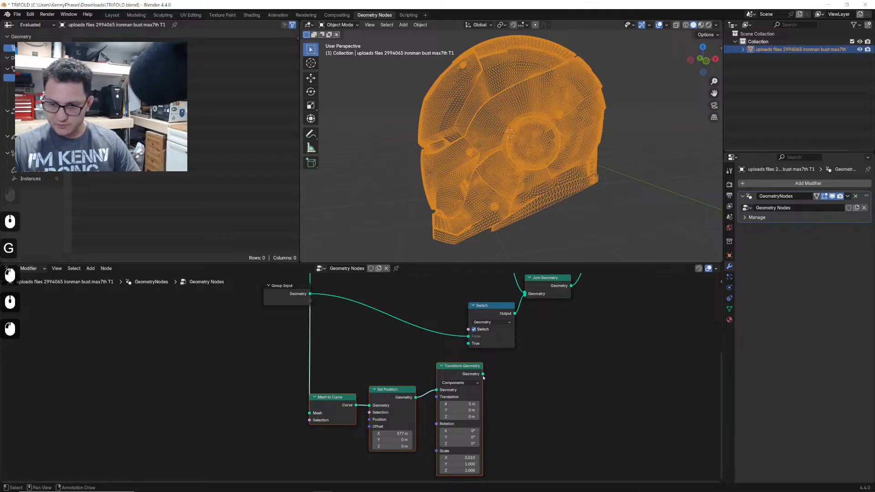
scroll(429, 434, up, 3)
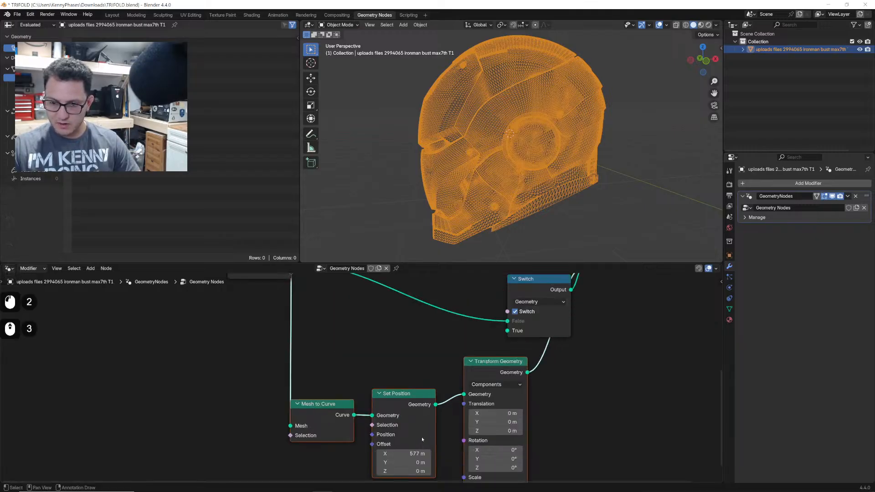
- Try an X offset of 297 m on the duplicated Set Position node and check the second projection's placement
middle_drag(417, 439, 393, 361)
drag(385, 375, 347, 375)
middle_drag(529, 134, 599, 136)
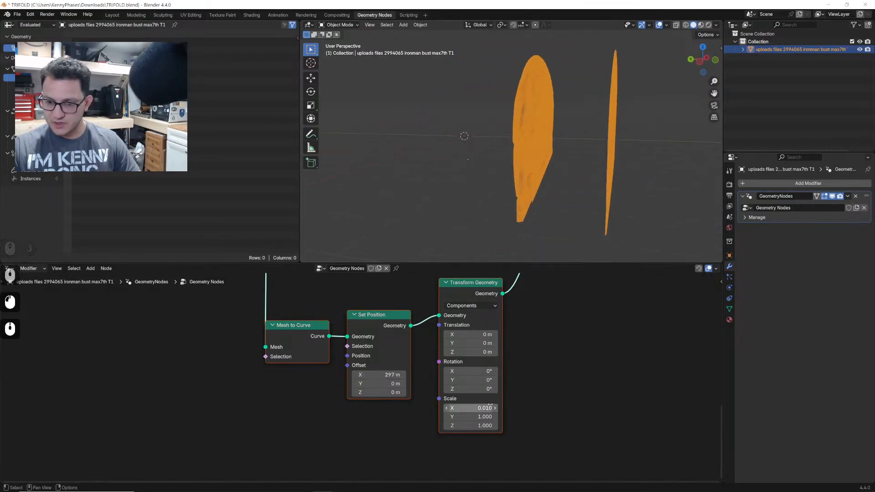
- Flatten the second wireframe copy along Y by setting the duplicated Transform Geometry scale to X 1 and Y 0.01
key(ctrl+c)
click(546, 414)
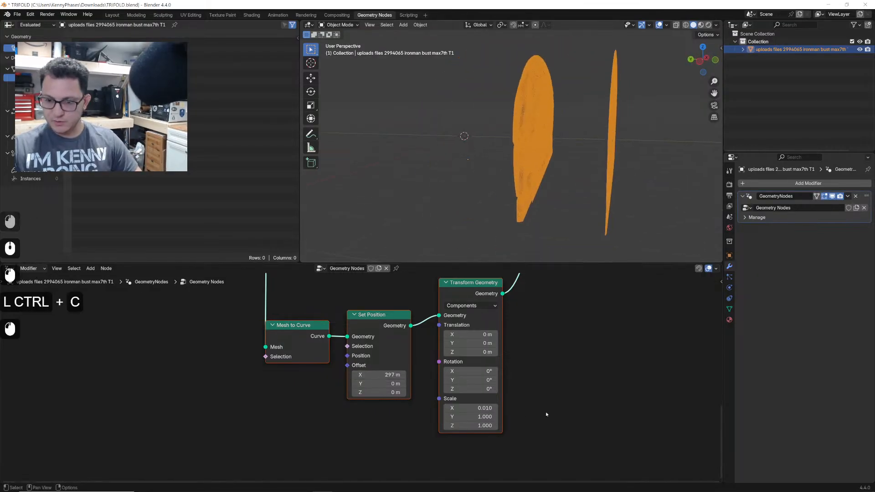
click(479, 416)
key(ctrl+v)
click(479, 409)
click(478, 408)
text(1)
click(543, 403)
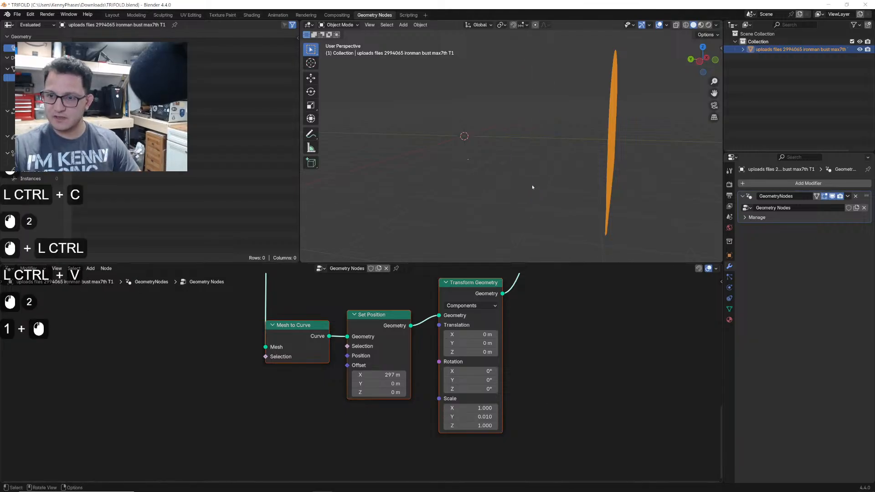
- Set the duplicated Set Position node's X offset to 0 m and inspect the front projection beside the side one
middle_drag(532, 187, 471, 187)
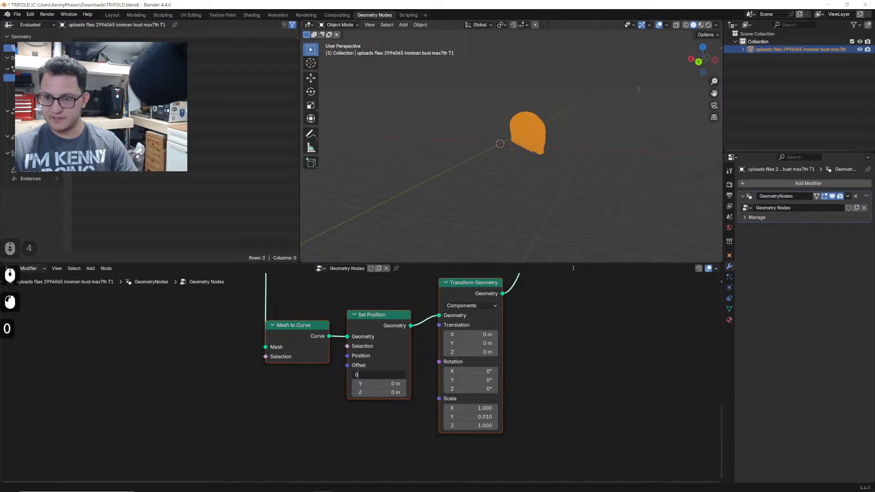
middle_drag(524, 109, 479, 103)
scroll(518, 155, up, 6)
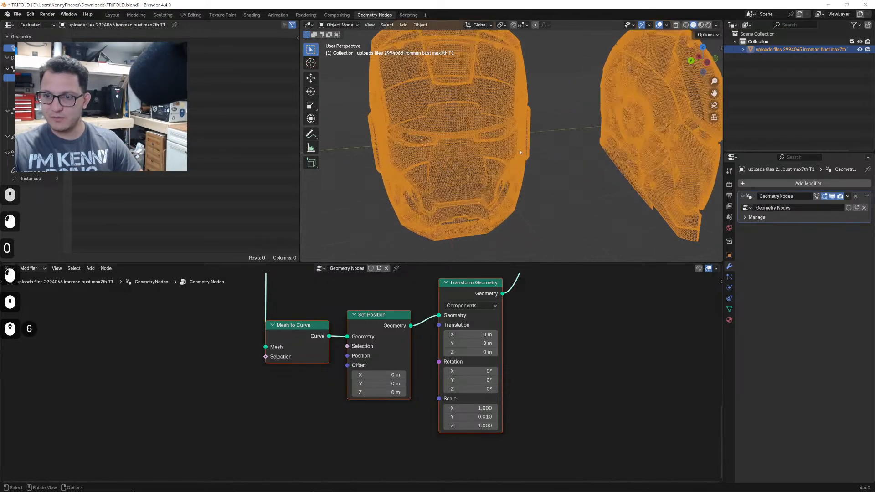
- Duplicate the Mesh to Curve, Set Position and Transform Geometry nodes and place the copies below the originals
middle_drag(518, 156, 595, 191)
scroll(492, 145, down, 2)
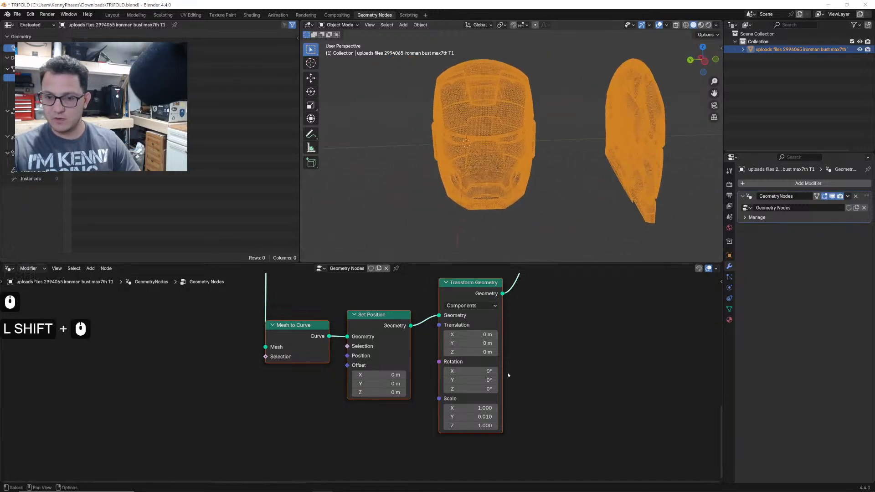
scroll(508, 375, down, 3)
drag(536, 354, 332, 326)
key(shift+d)
click(344, 428)
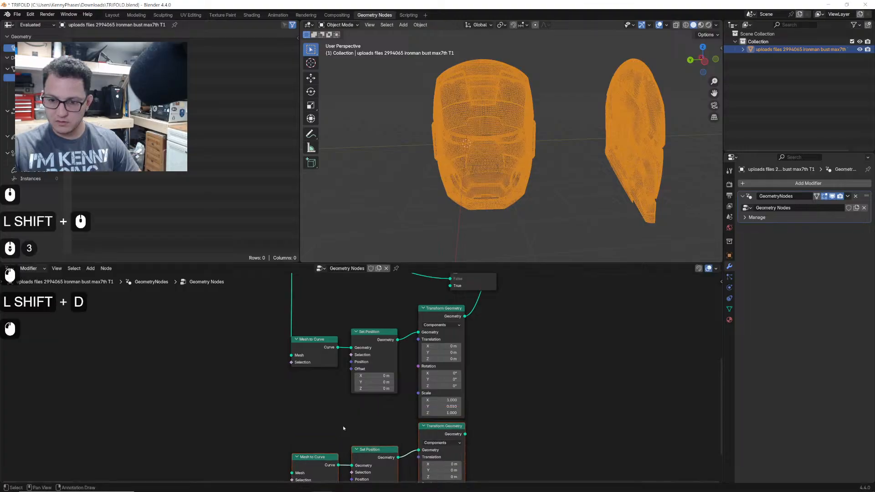
- Link a new Group Input socket to the Mesh input of the duplicated Mesh to Curve node
middle_drag(343, 429, 382, 410)
scroll(380, 302, down, 5)
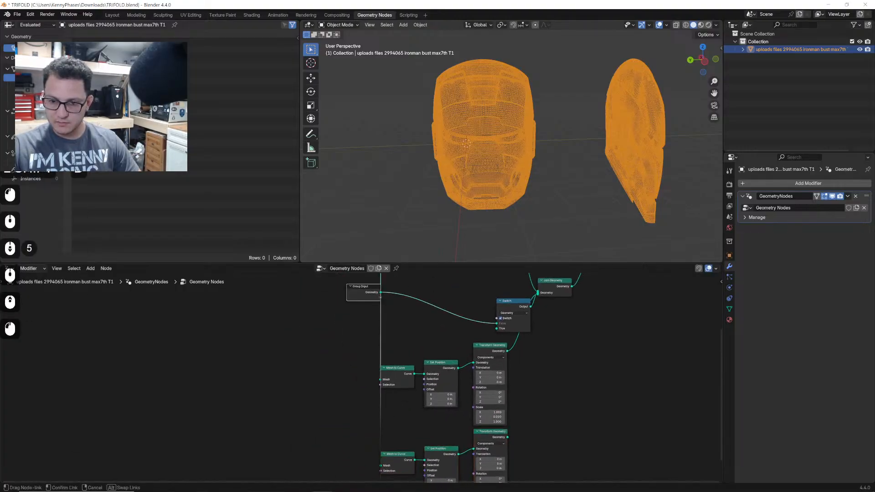
drag(380, 481, 385, 450)
- Connect the duplicated Transform Geometry node's output to the Join Geometry node
scroll(379, 393, up, 3)
middle_drag(519, 401, 369, 412)
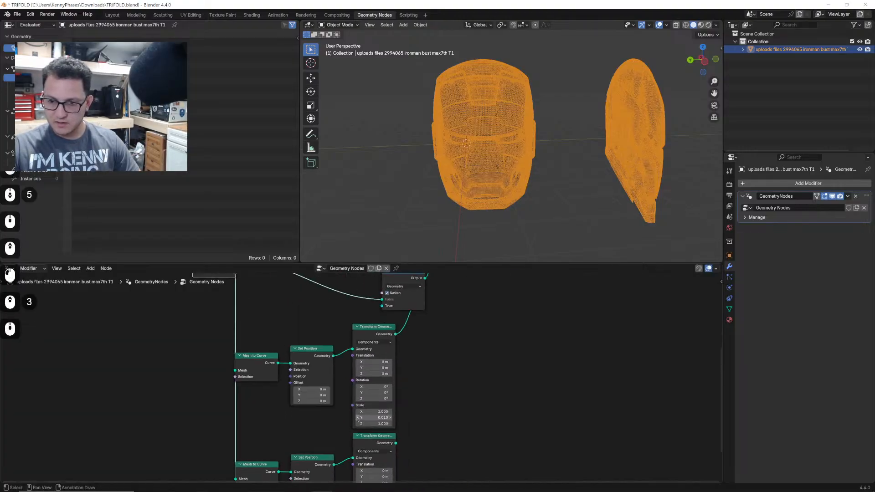
scroll(369, 411, down, 2)
middle_drag(424, 404, 429, 422)
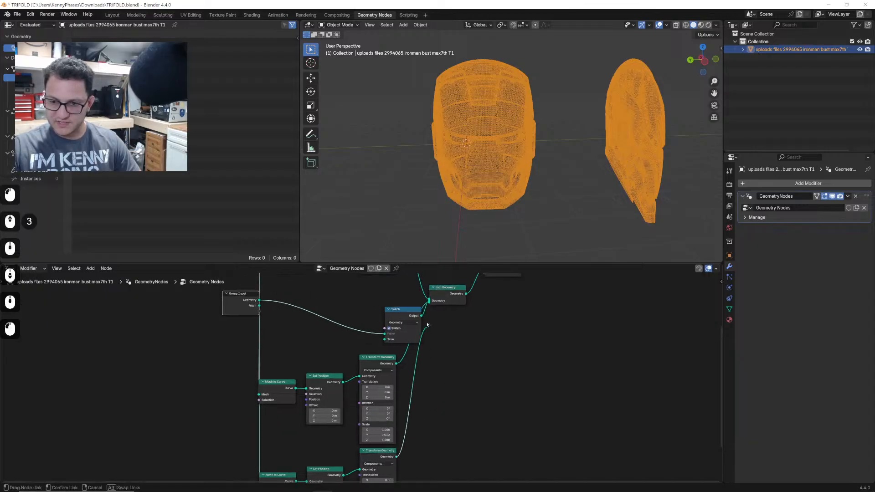
drag(429, 307, 428, 302)
- Set the duplicated Transform Geometry node's scale to 1 in Y and 0.01 in Z
scroll(473, 428, up, 6)
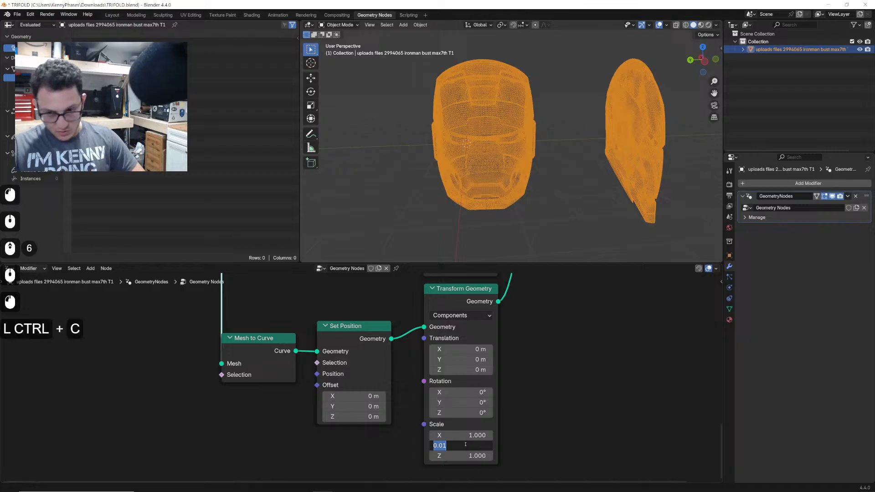
click(466, 455)
click(466, 456)
text(0.01)
click(467, 446)
click(466, 446)
text(1)
click(522, 440)
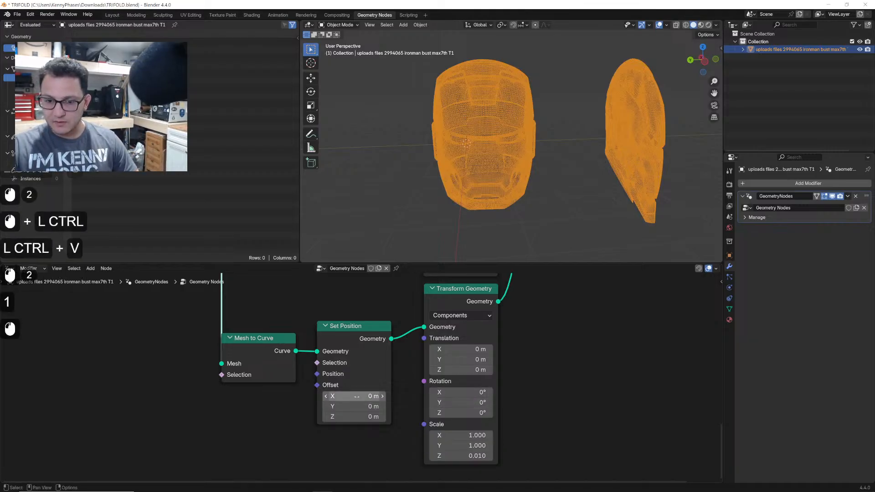
drag(357, 397, 411, 406)
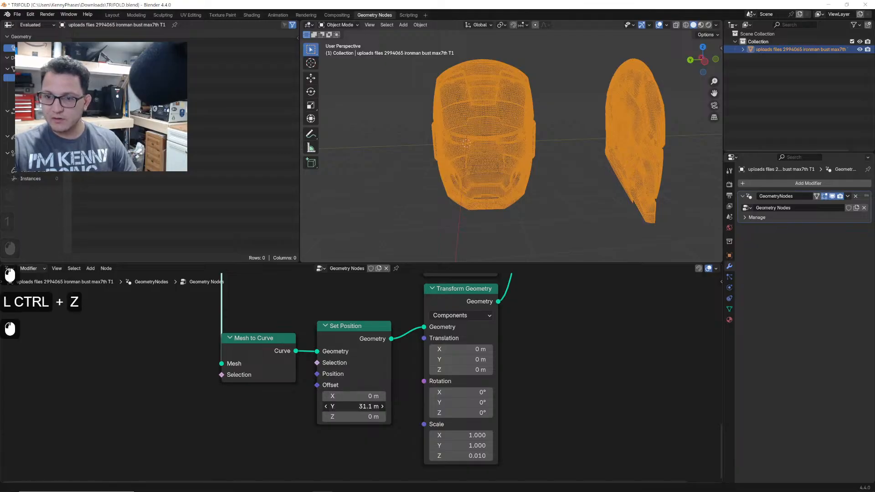
key(ctrl+z)
scroll(507, 374, down, 5)
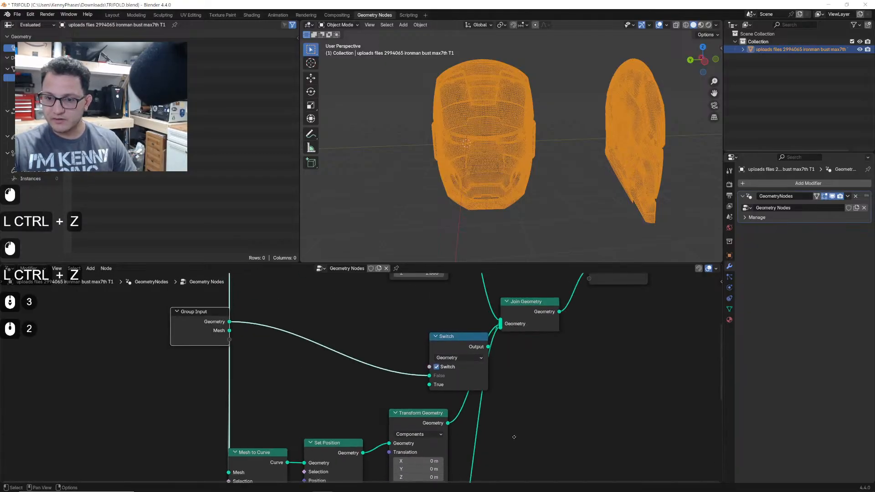
- Reposition the Join Geometry and Group Output nodes so that the links from all branches are clearly laid out
drag(525, 325, 586, 410)
middle_drag(584, 438, 556, 312)
middle_drag(549, 365, 558, 311)
middle_drag(529, 377, 541, 350)
scroll(517, 225, down, 3)
middle_drag(518, 225, 439, 212)
scroll(481, 384, up, 4)
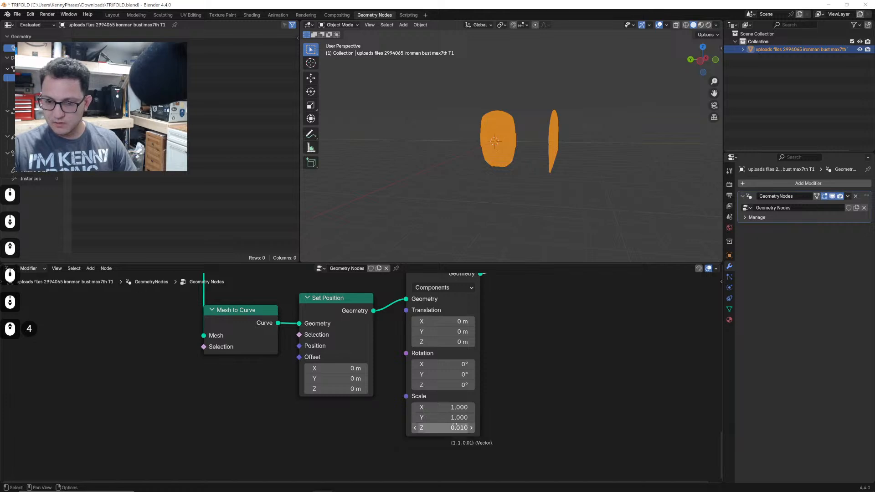
middle_drag(542, 288, 537, 336)
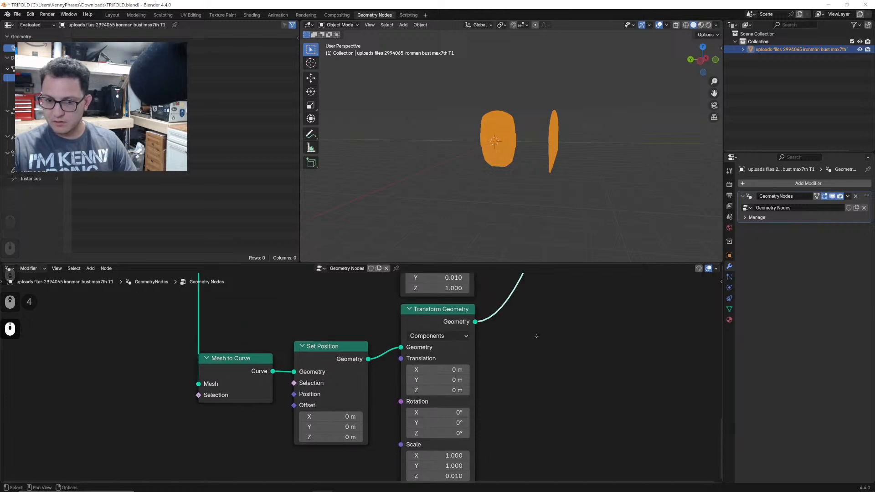
scroll(512, 362, down, 4)
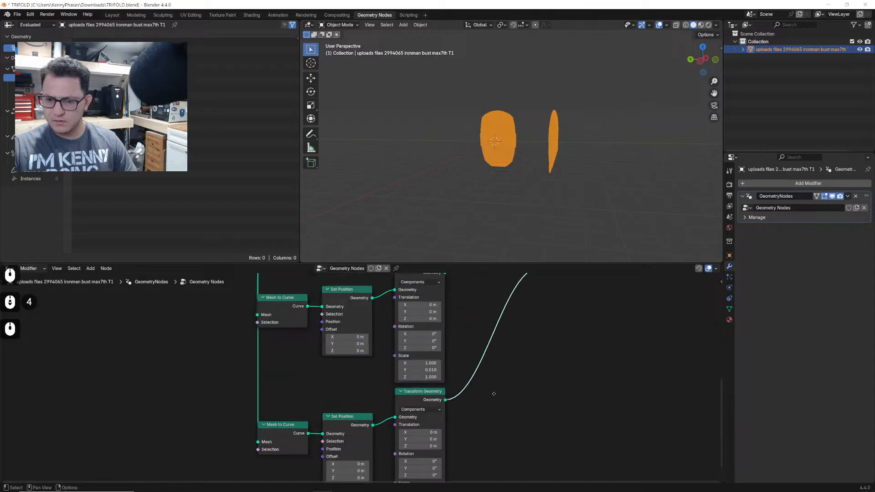
mouse_move(491, 333)
middle_down()
mouse_move(485, 460)
mouse_move(486, 326)
middle_up()
scroll(542, 128, up, 5)
middle_drag(548, 315, 543, 398)
middle_drag(570, 302, 582, 404)
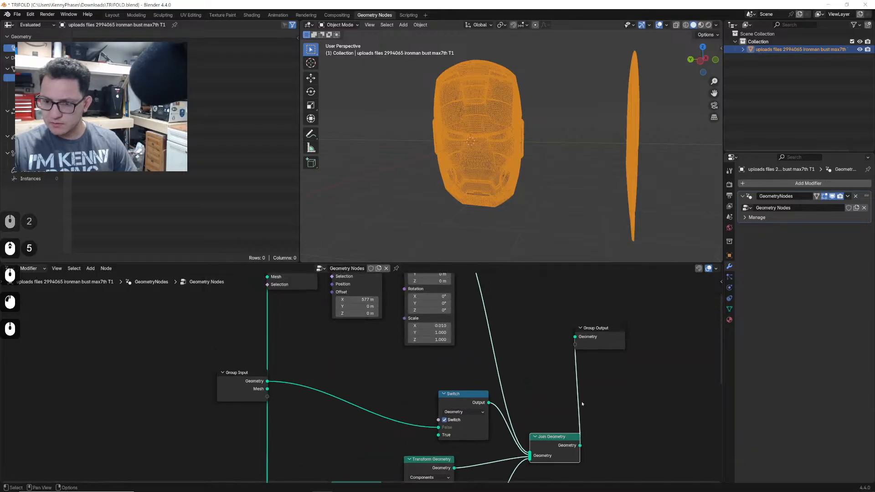
drag(604, 344, 658, 433)
middle_drag(658, 433, 621, 352)
click(418, 332)
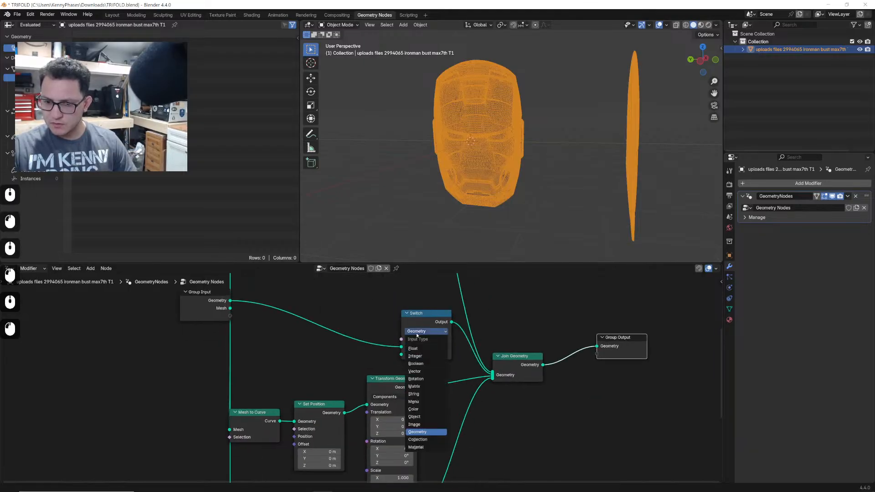
click(420, 337)
click(413, 348)
click(415, 340)
click(414, 340)
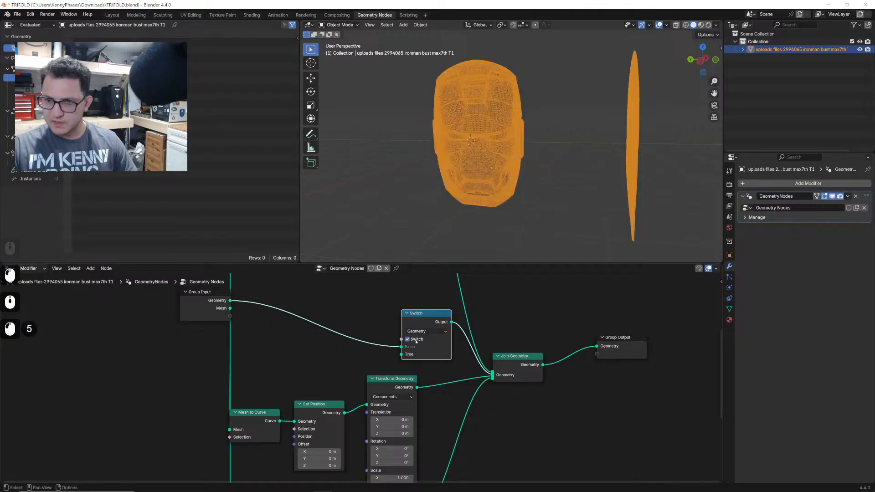
- Try a Z scale of 4.710 on the duplicated Transform Geometry node
middle_drag(519, 158, 507, 180)
middle_drag(524, 428, 542, 313)
middle_drag(532, 392, 511, 338)
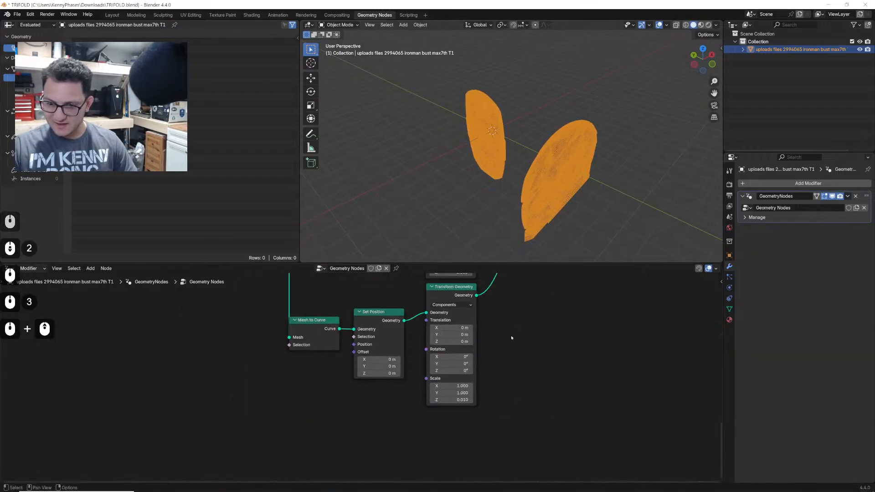
scroll(506, 346, up, 3)
shift+drag(478, 406, 575, 405)
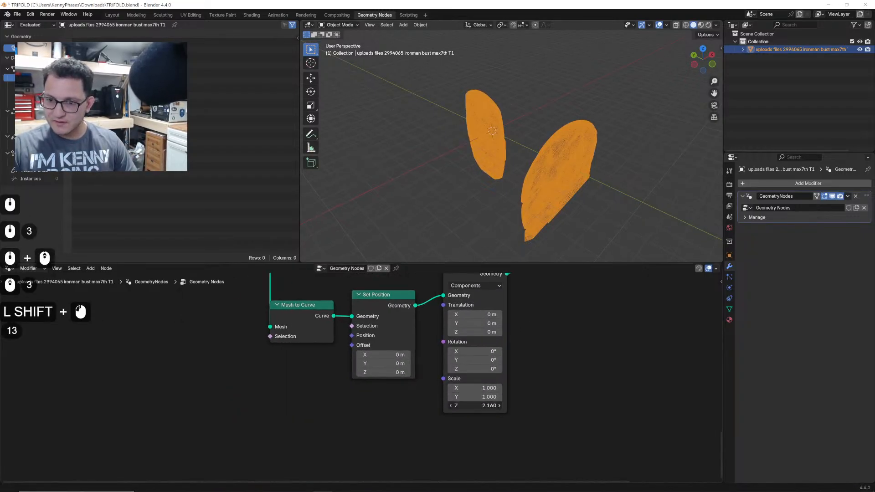
scroll(516, 371, down, 2)
middle_drag(533, 319, 529, 348)
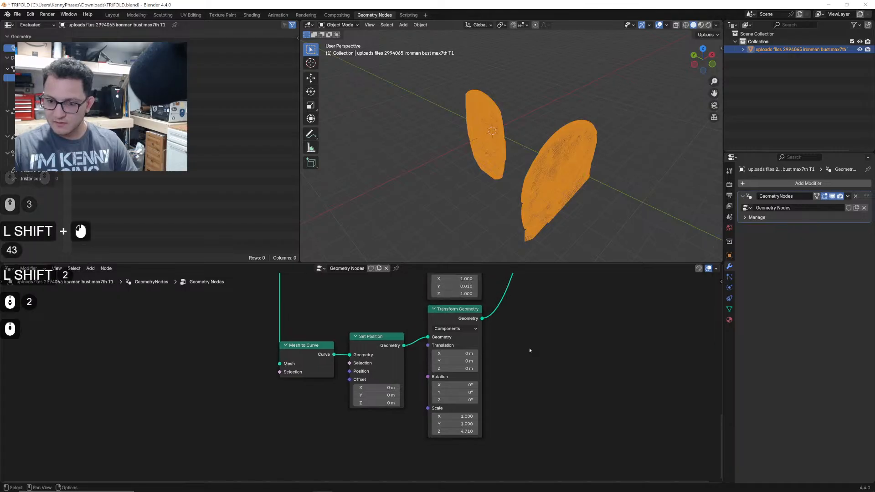
- Move the Group Input node away from the branches so that its outgoing links can be told apart
middle_drag(526, 288, 523, 386)
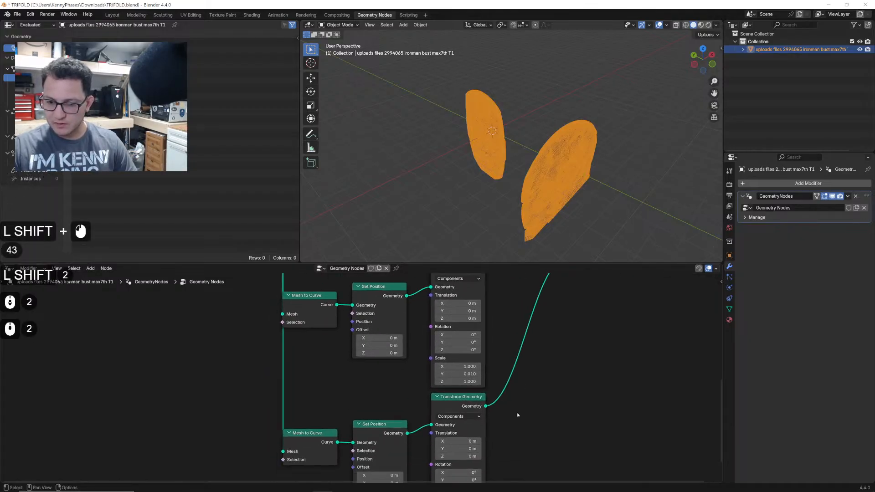
middle_drag(438, 319, 508, 429)
middle_drag(322, 315, 336, 336)
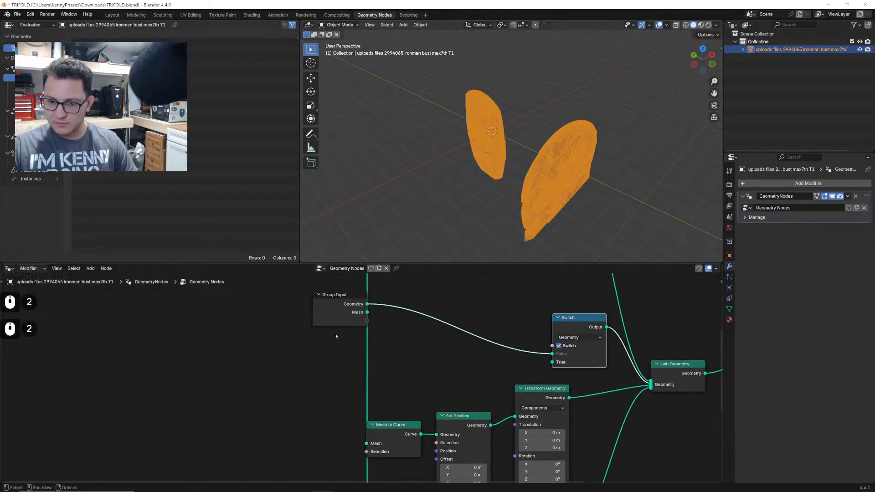
drag(355, 313, 195, 346)
middle_drag(251, 375, 254, 362)
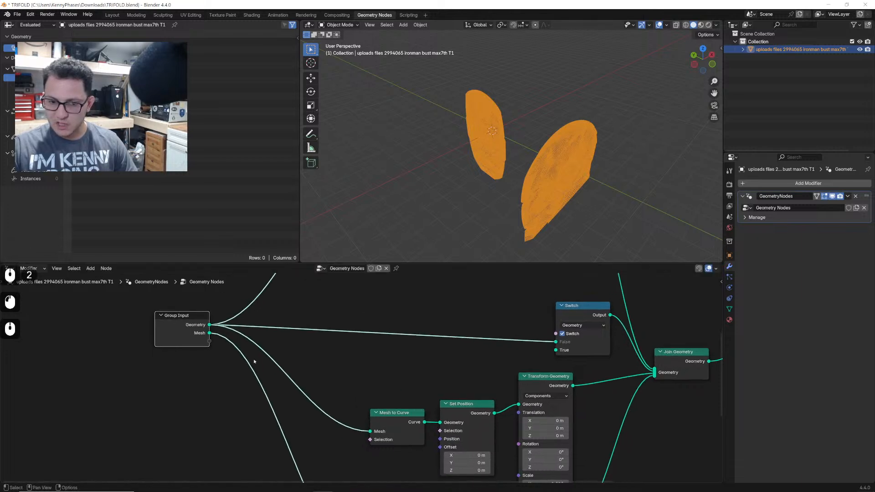
- Connect the Group Input's Geometry output to the Mesh input of the lowest Mesh to Curve node
scroll(307, 412, down, 2)
middle_drag(356, 437, 353, 364)
scroll(358, 378, down, 2)
middle_drag(269, 327, 275, 332)
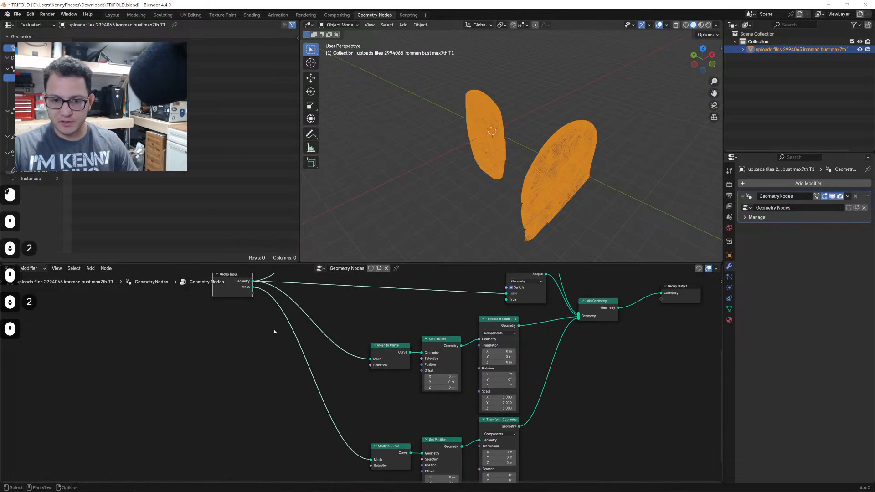
drag(253, 282, 370, 447)
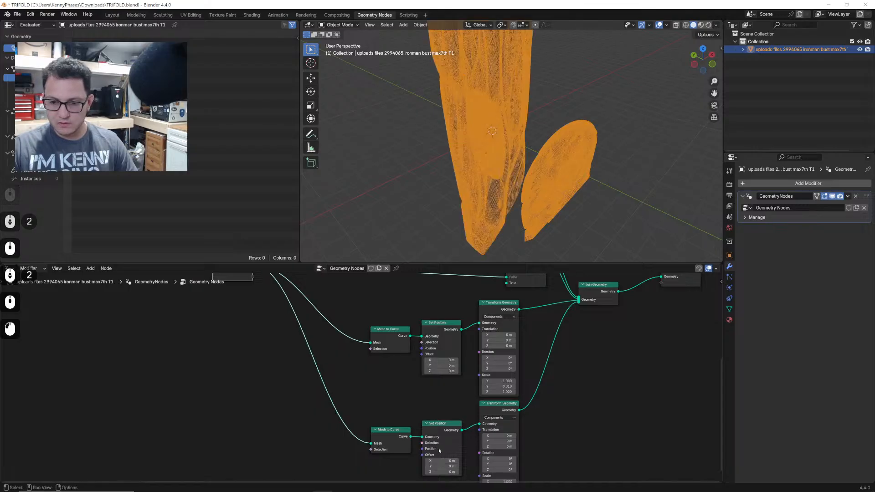
- Set the lowest branch's Transform Geometry Z scale to 0.01 and its Set Position X offset to about -5.19 m
scroll(433, 445, up, 3)
middle_drag(428, 440, 410, 385)
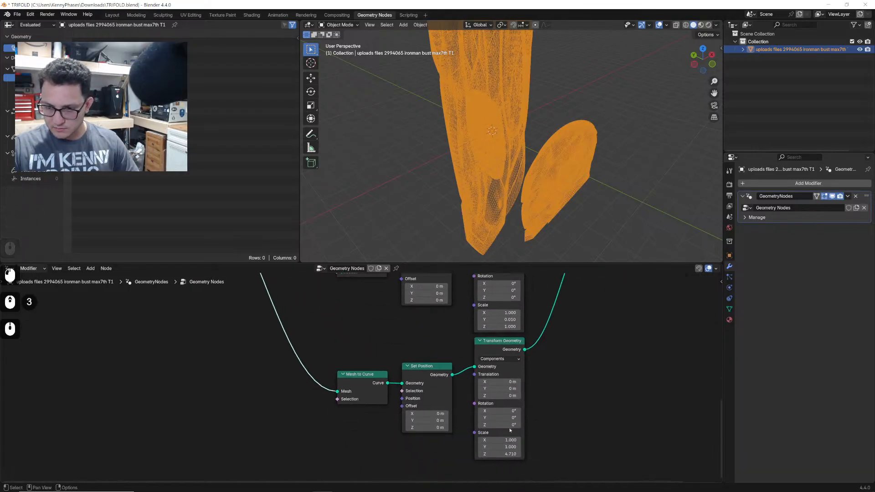
key(ctrl+c)
click(627, 422)
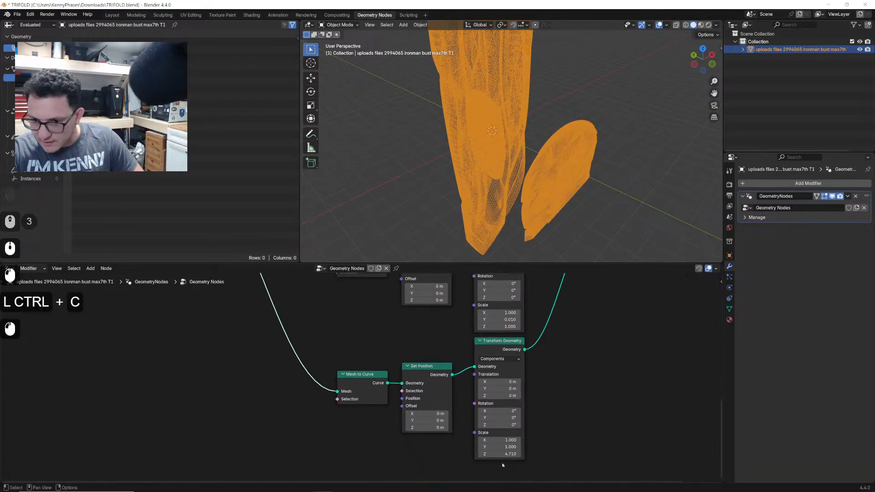
key(ctrl+v)
scroll(557, 204, up, 2)
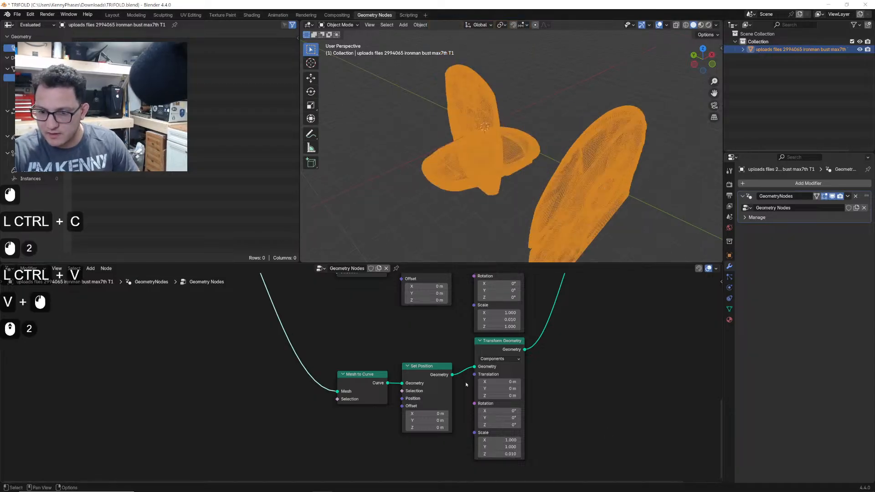
shift+drag(434, 414, 198, 414)
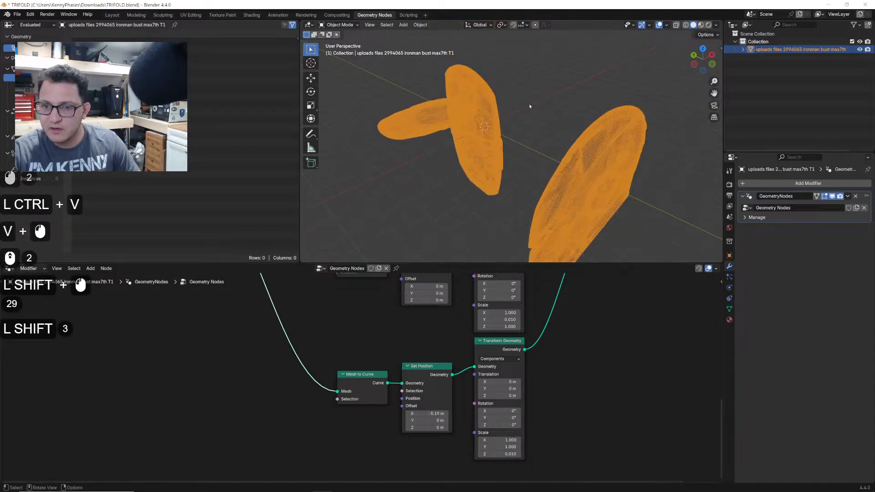
middle_drag(530, 106, 590, 159)
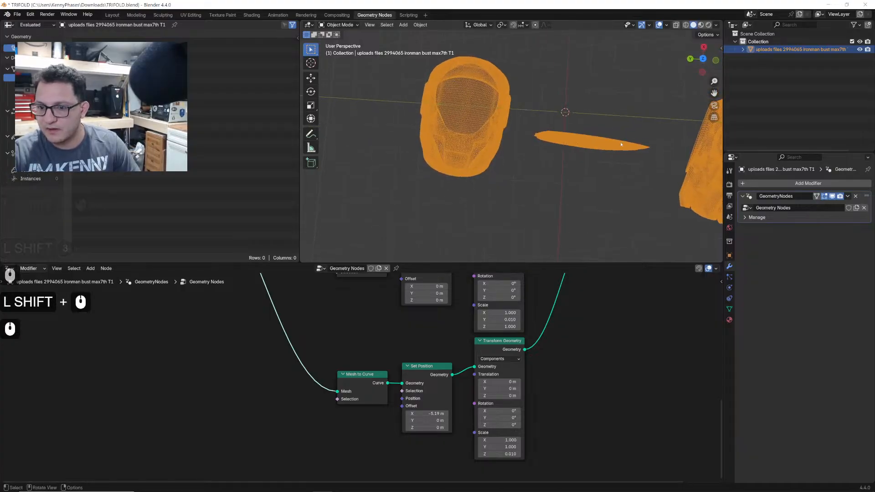
- Turn off the Switch node's toggle to show the solid helmet and rotate it in top view to line up with the axes
middle_drag(589, 331, 504, 417)
middle_drag(529, 317, 526, 396)
click(436, 340)
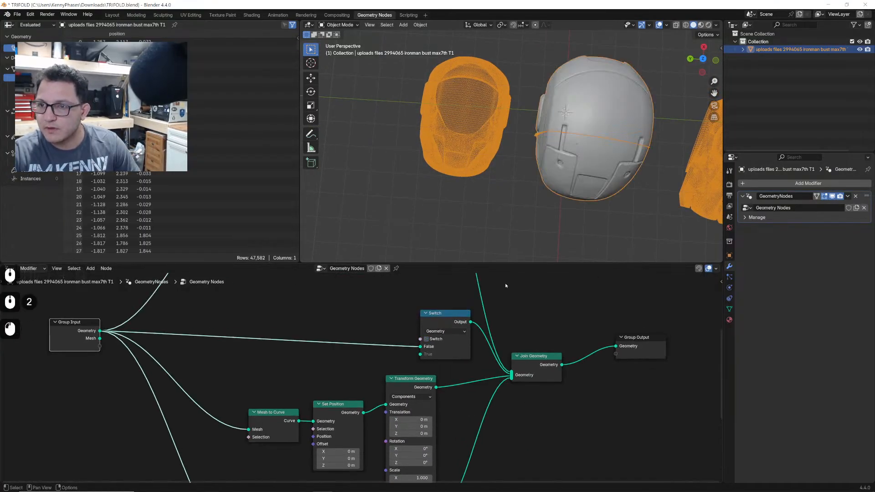
click(703, 59)
shift+middle_drag(625, 102, 588, 55)
key(r)
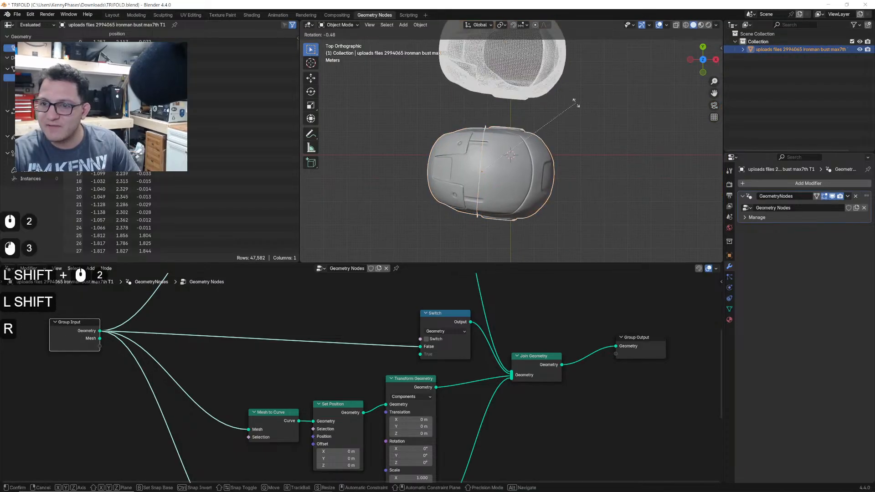
click(568, 97)
- Move the helmet about 0.36 m in X and 0.51 m in Y, and turn the Switch node's toggle back on
key(g)
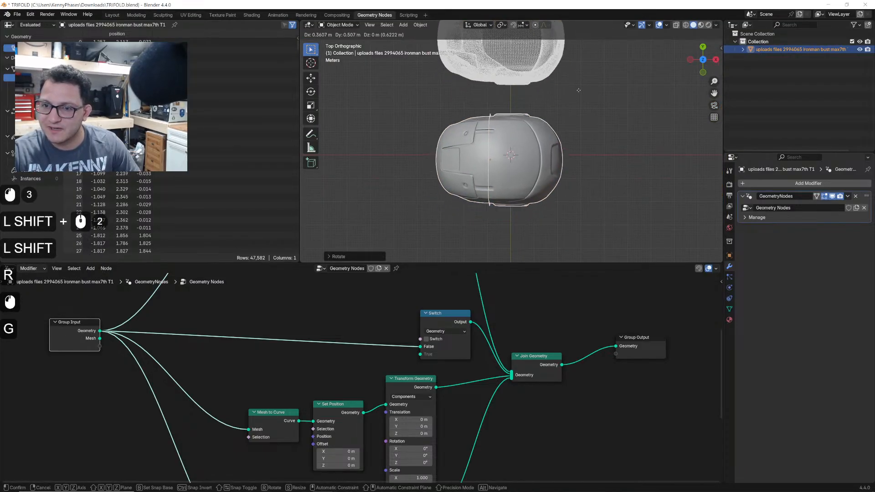
click(546, 144)
click(426, 339)
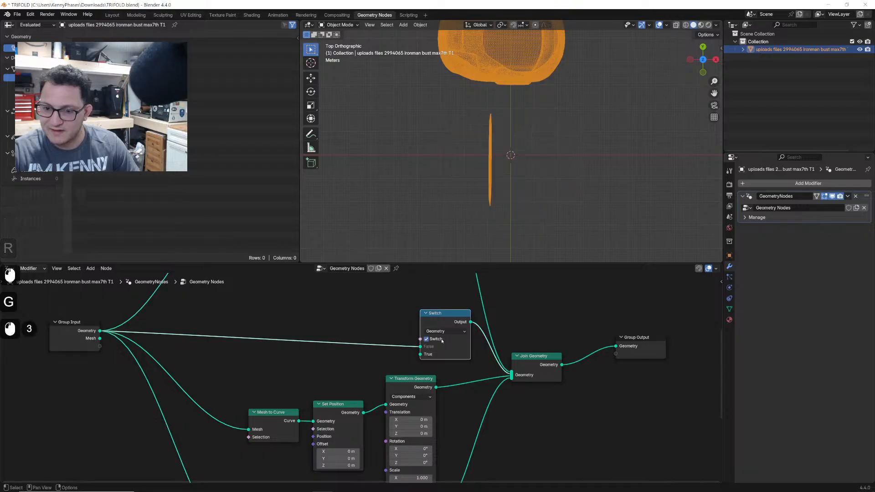
- Examine the three flattened helmet projections from several angles, both deselected and selected
middle_drag(570, 128, 548, 138)
scroll(550, 144, up, 1)
click(582, 57)
middle_drag(548, 138, 570, 135)
click(545, 106)
middle_drag(545, 106, 606, 153)
scroll(535, 132, down, 1)
click(665, 133)
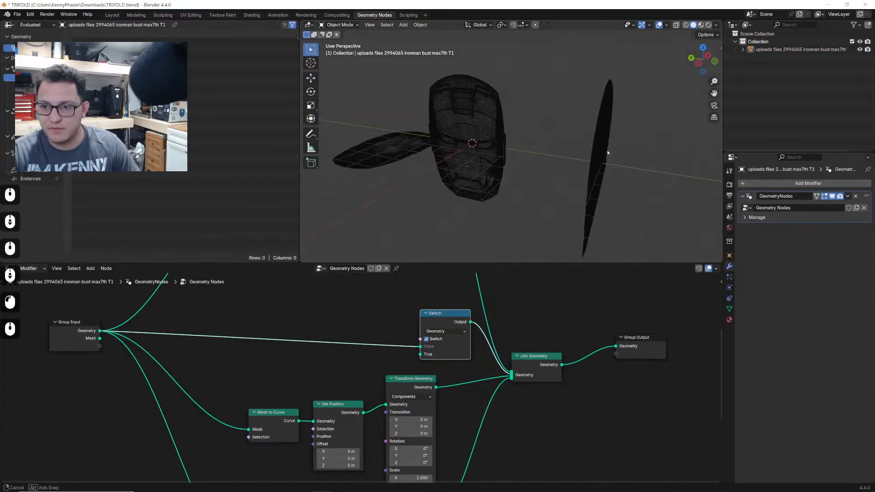
click(590, 241)
- Set the Z rotation to -90° on the Transform Geometry node of the branch flattened along X
middle_drag(526, 406, 519, 321)
middle_drag(459, 337, 451, 451)
scroll(445, 349, up, 3)
middle_drag(471, 372, 468, 432)
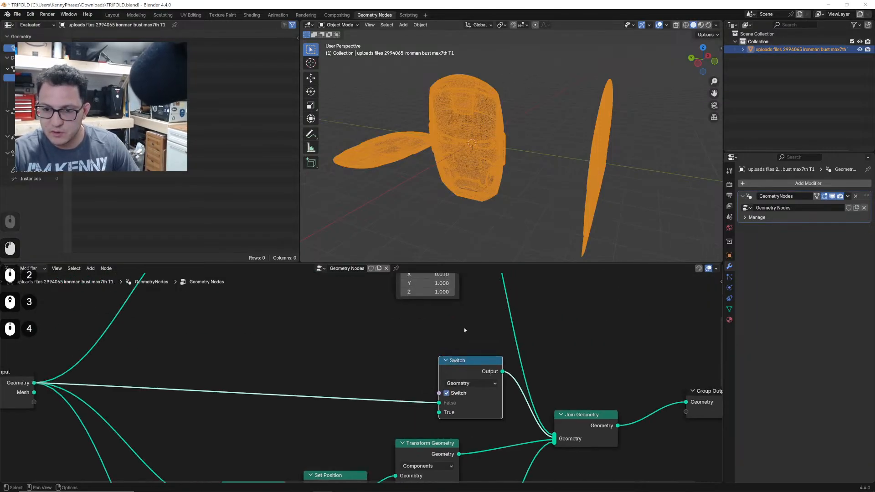
middle_drag(465, 330, 473, 403)
middle_drag(459, 329, 466, 401)
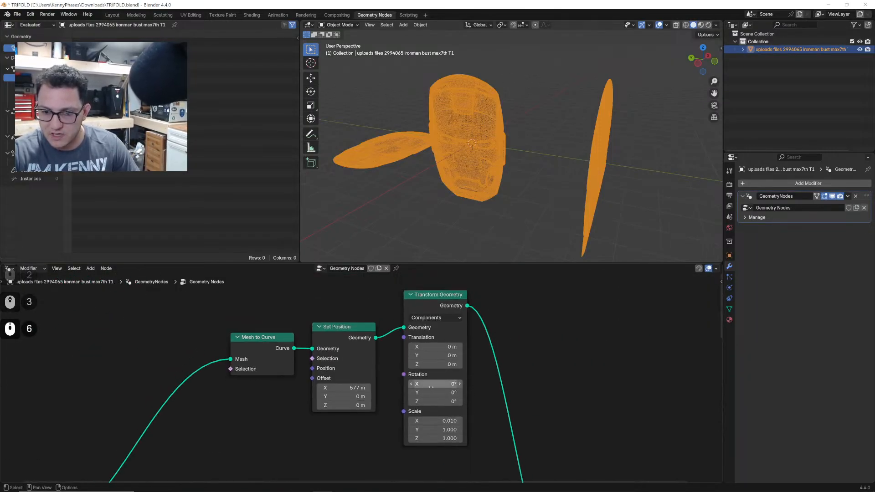
ctrl+drag(435, 402, 392, 402)
- Set that branch's Set Position offset to about 28.1 m in X and 6.4 m in Y, and save the file
shift+drag(345, 388, 365, 397)
middle_drag(429, 241, 521, 187)
click(535, 184)
middle_drag(544, 203, 538, 167)
key(ctrl+s)
- Examine the front, side and top wireframe projections of the helmet, both close up and together, selected and deselected
scroll(547, 190, up, 4)
click(597, 172)
shift+middle_drag(538, 167, 666, 167)
scroll(638, 170, down, 2)
scroll(559, 213, down, 1)
middle_drag(614, 172, 529, 183)
scroll(558, 213, up, 3)
click(611, 184)
scroll(611, 189, down, 1)
shift+middle_drag(529, 182, 547, 188)
scroll(492, 176, up, 1)
scroll(549, 176, down, 3)
click(546, 189)
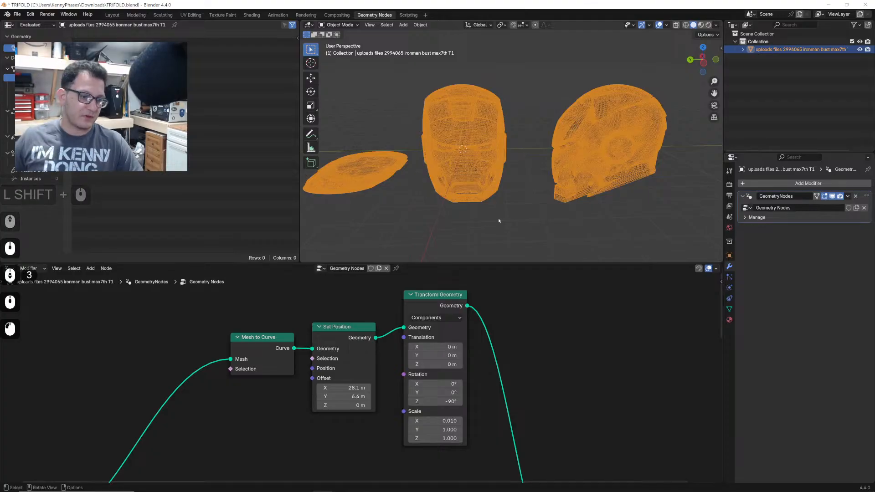
- Save TRIFOLD.blend and open the recent file Shader-Blueprint.blend
key(ctrl+s)
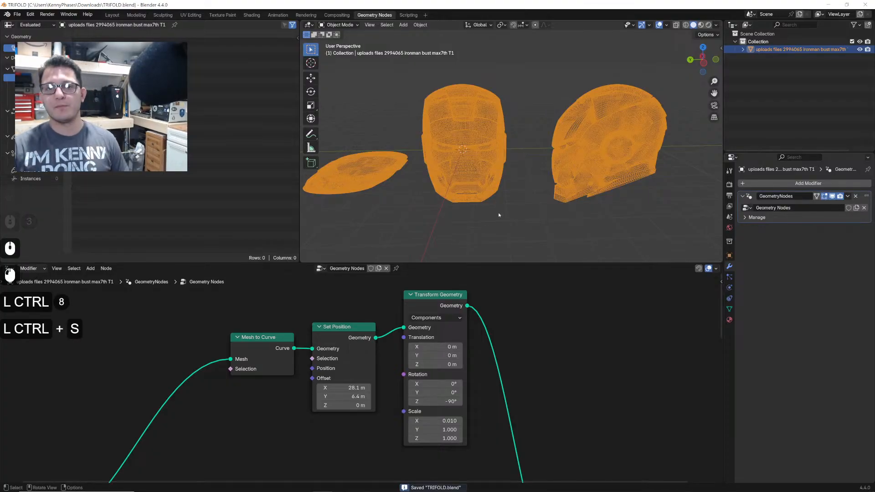
click(17, 15)
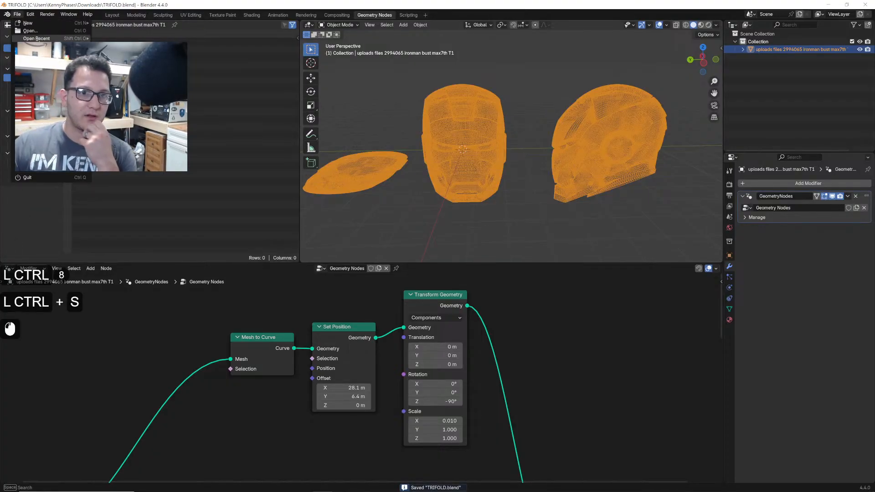
mouse_move(20, 38)
click(116, 47)
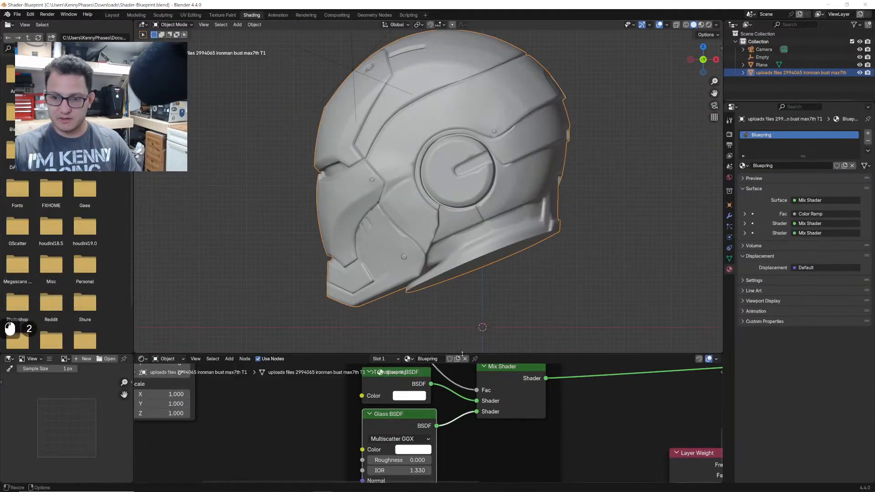
- Enlarge the shader editor and examine the complete node tree of the helmet's Bluepring material
drag(463, 355, 463, 114)
scroll(497, 286, down, 5)
scroll(497, 286, down, 5)
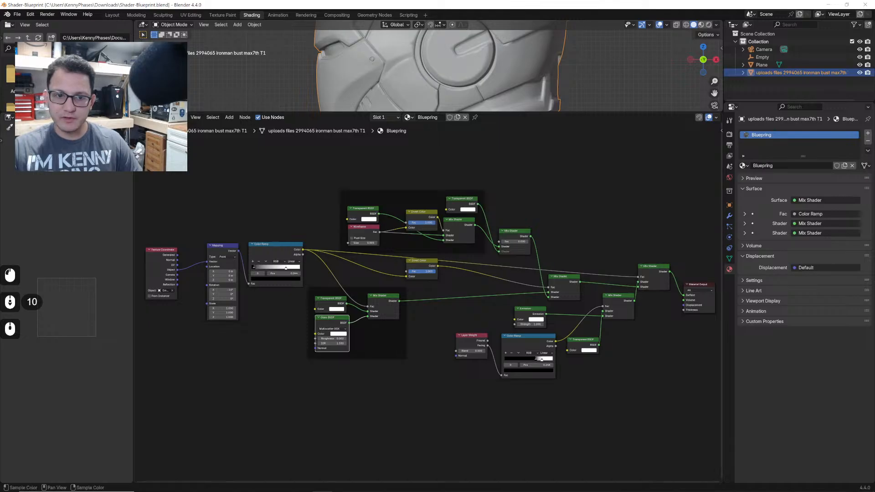
drag(134, 147, 14, 148)
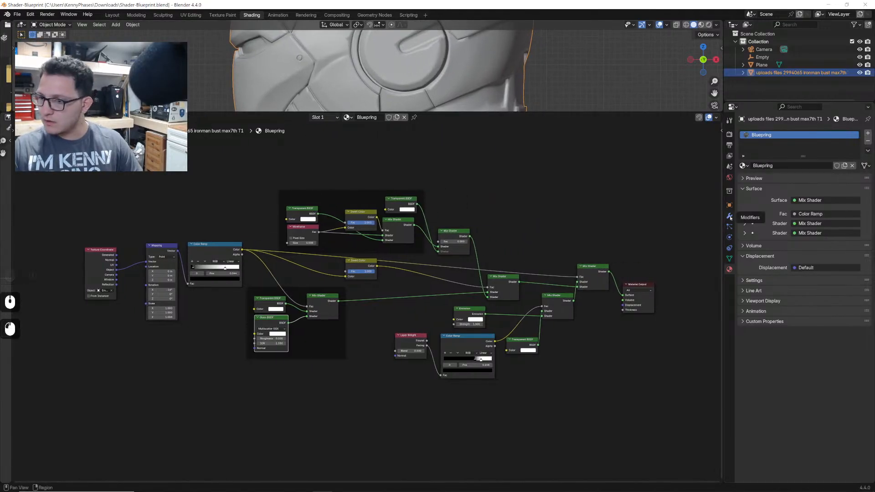
drag(721, 233, 862, 233)
scroll(603, 234, up, 2)
scroll(603, 235, up, 3)
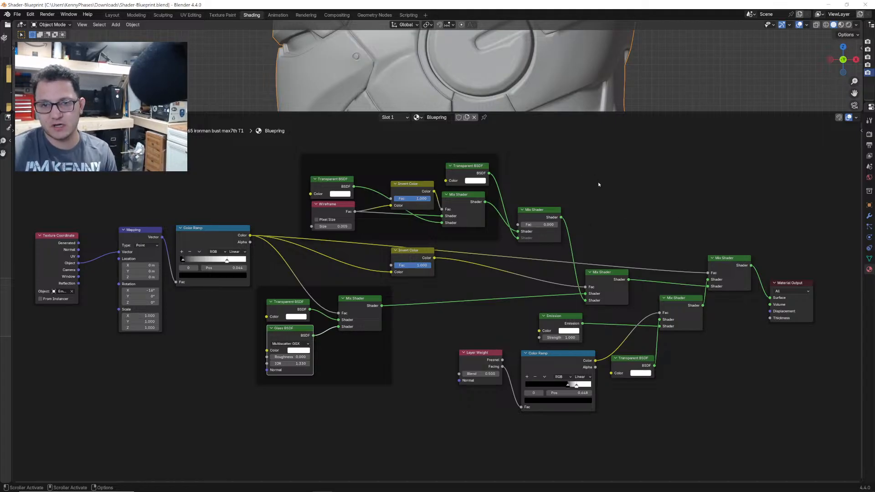
- Enlarge the 3D viewport above the node tree and switch it to rendered shading to show the whole helmet
drag(584, 112, 574, 301)
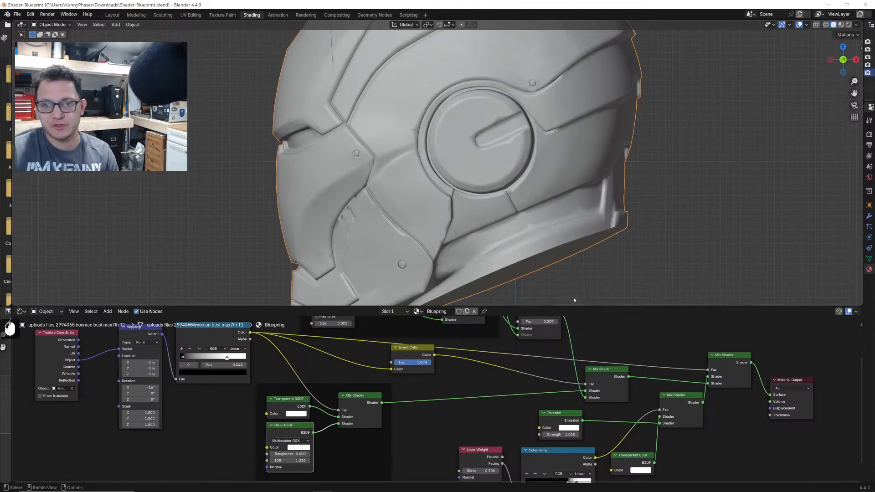
key(z)
click(601, 189)
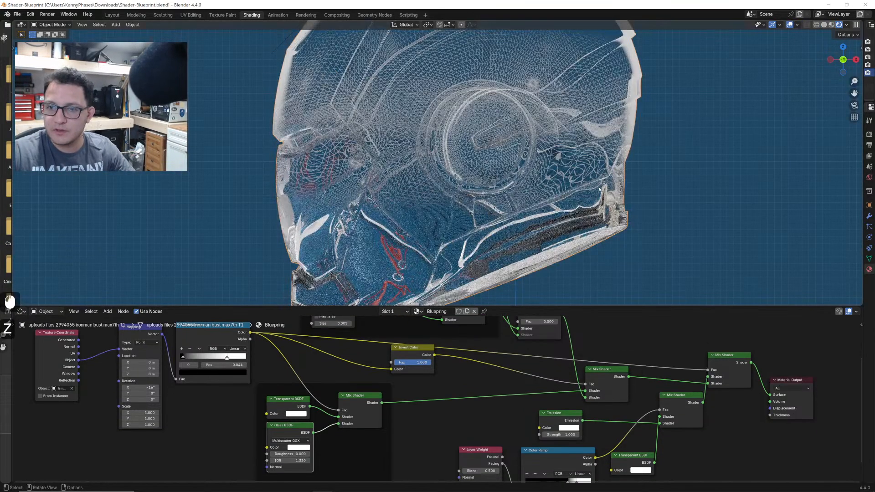
scroll(600, 189, down, 1)
click(440, 219)
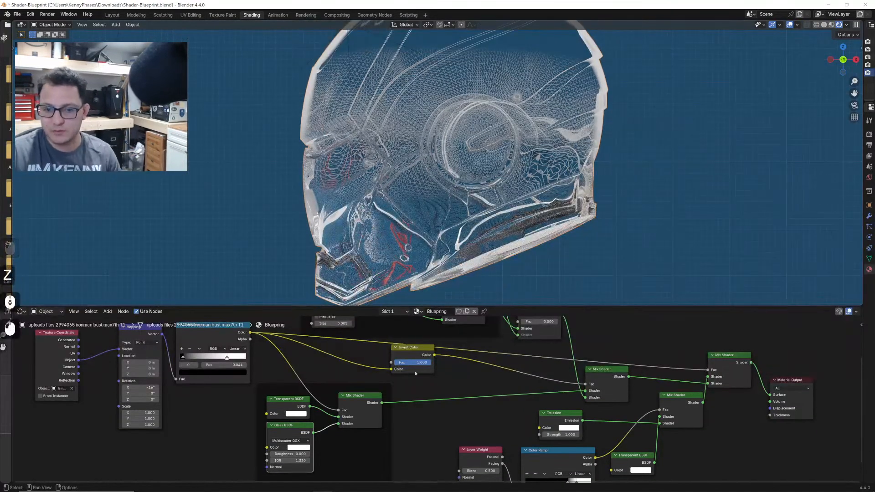
- Change the Glass BSDF node's color to a fully saturated bright blue and check the helmet from an angle
middle_drag(415, 383, 441, 361)
click(329, 425)
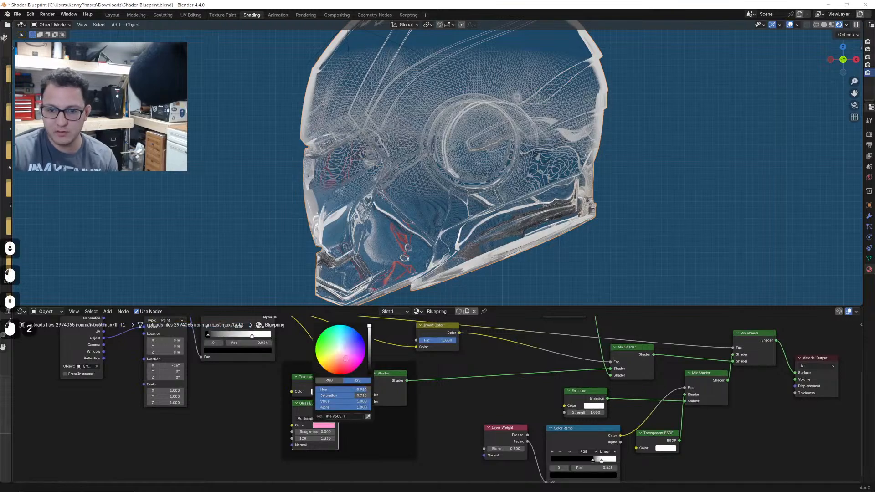
click(346, 325)
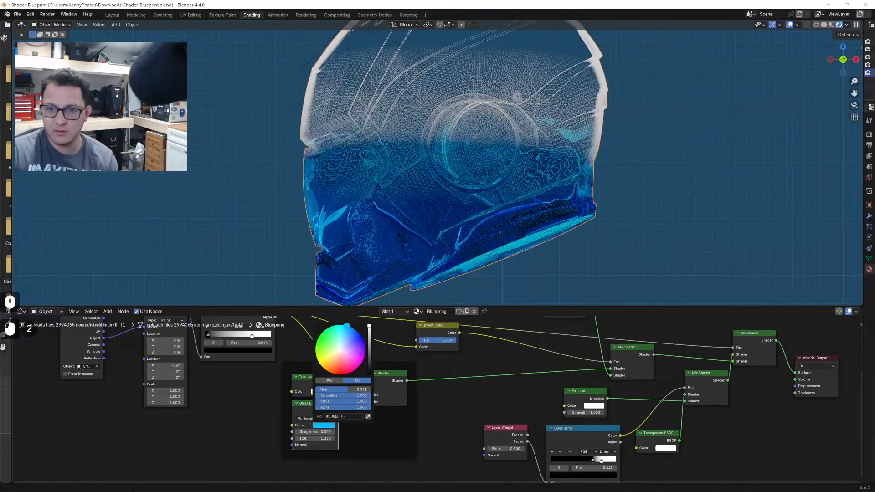
middle_drag(524, 214, 586, 225)
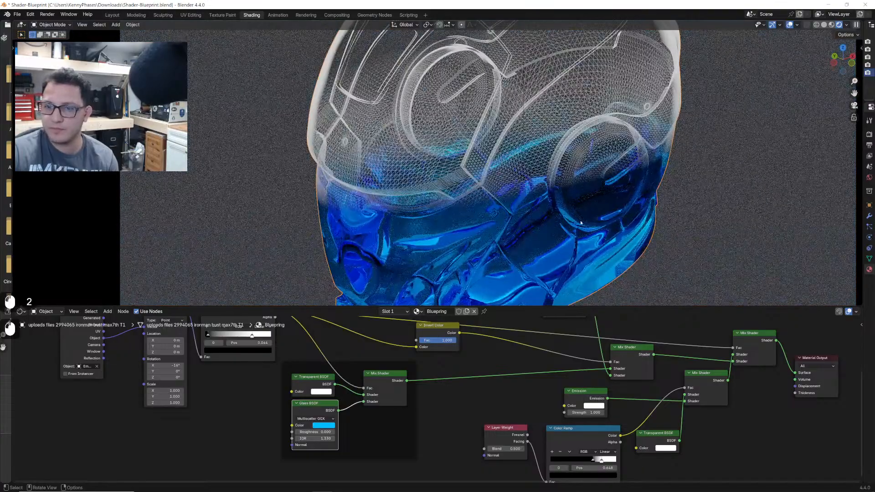
- Switch to the Layout workspace and show the helmet large through the camera in rendered shading
click(112, 15)
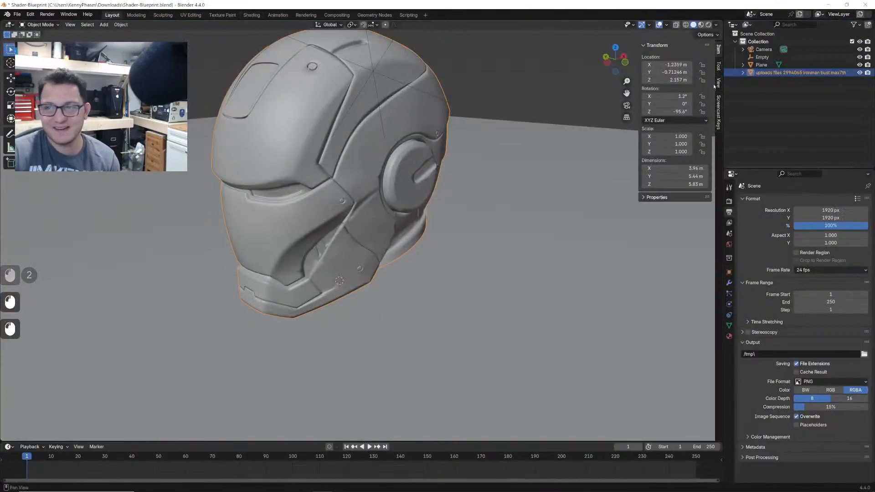
click(627, 105)
click(708, 24)
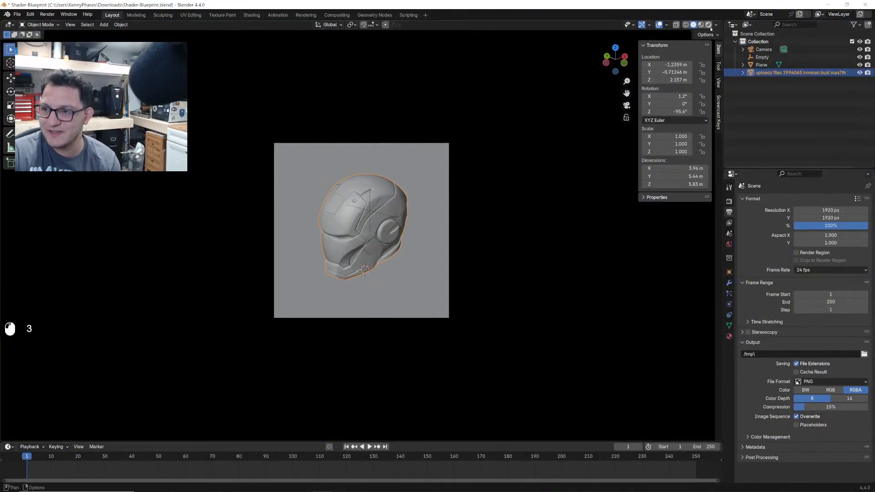
scroll(452, 249, up, 5)
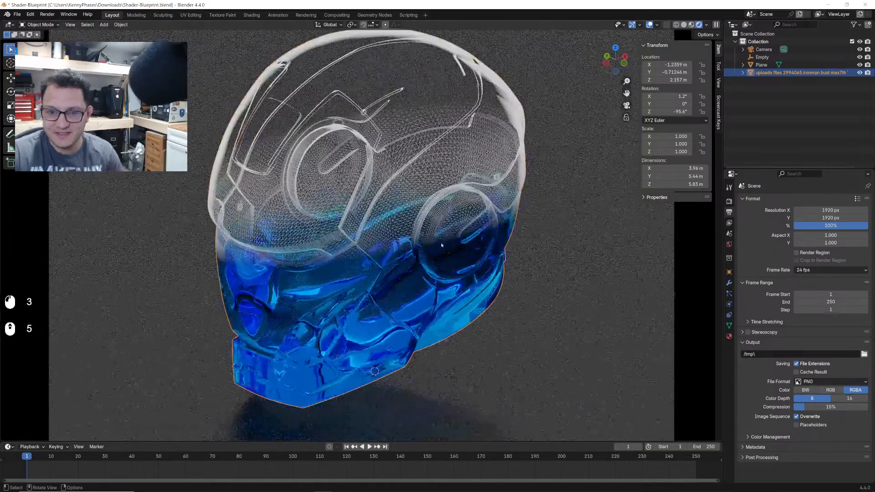
shift+scroll(482, 228, down, 9)
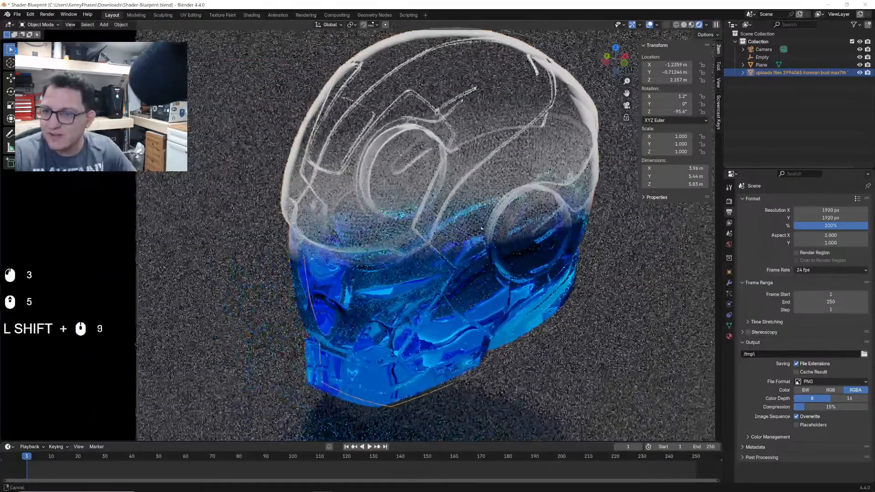
shift+scroll(482, 228, down, 4)
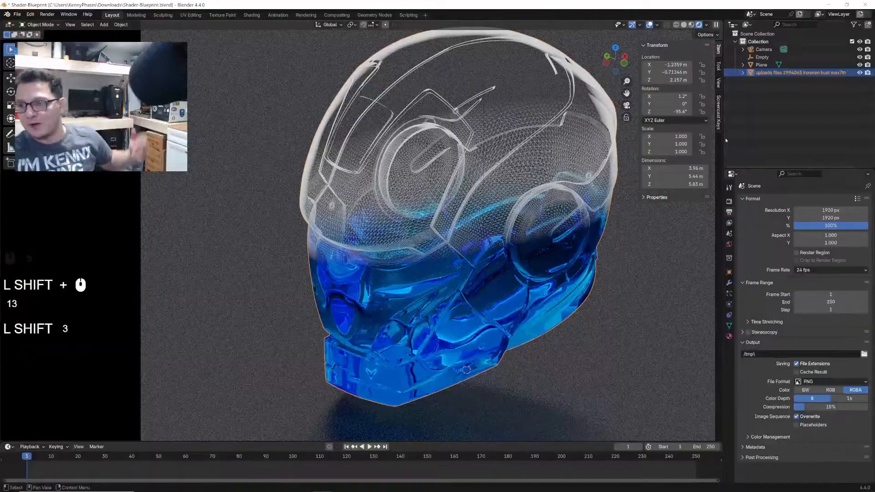
- Widen the outliner and properties area, select the Camera and enable its Depth of Field
drag(726, 140, 814, 164)
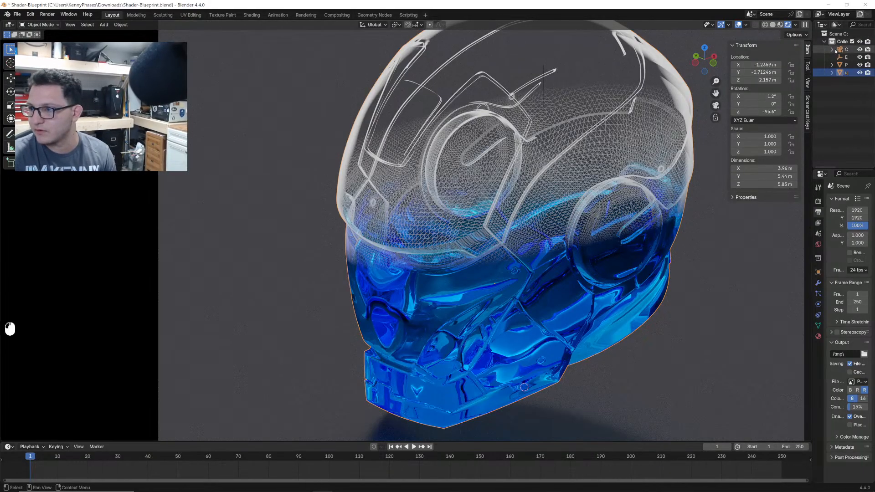
drag(813, 221, 694, 226)
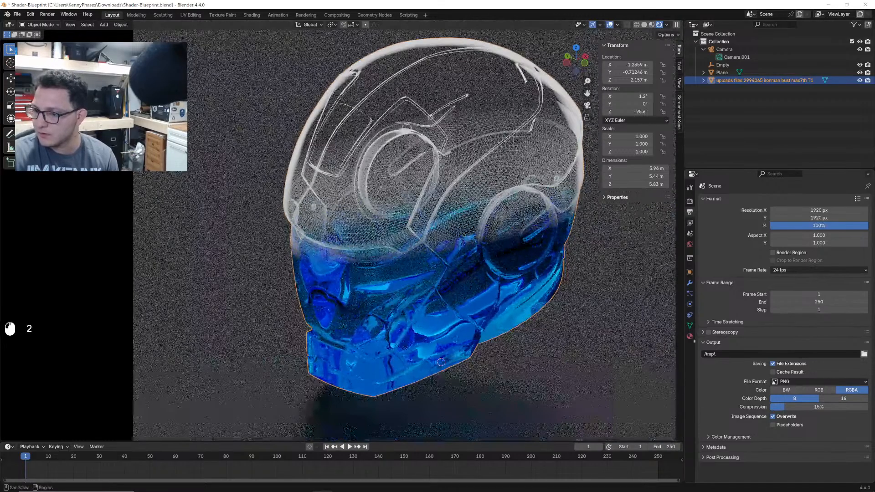
click(725, 50)
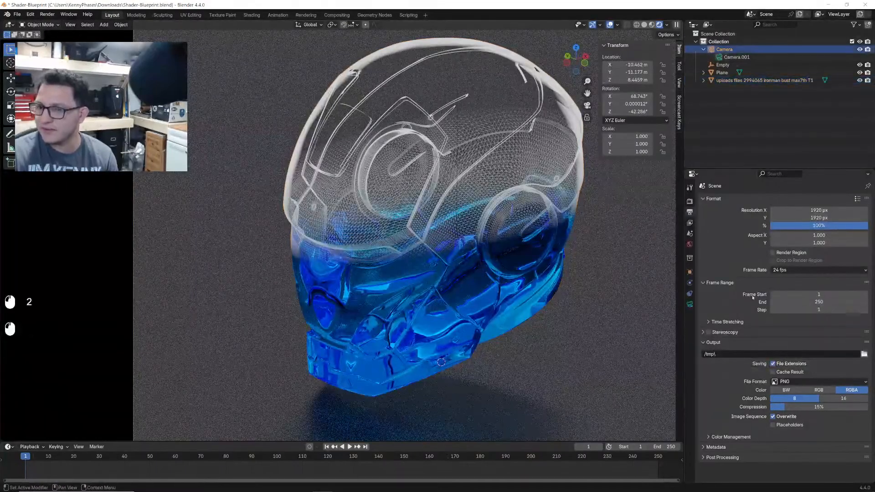
click(690, 304)
click(709, 331)
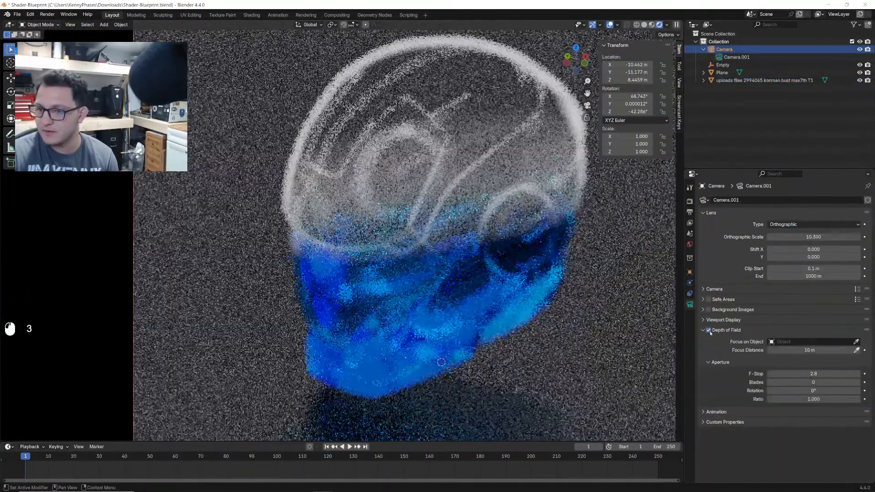
- Pick the helmet as the camera's depth of field focus object, and clear that focus object again
click(856, 341)
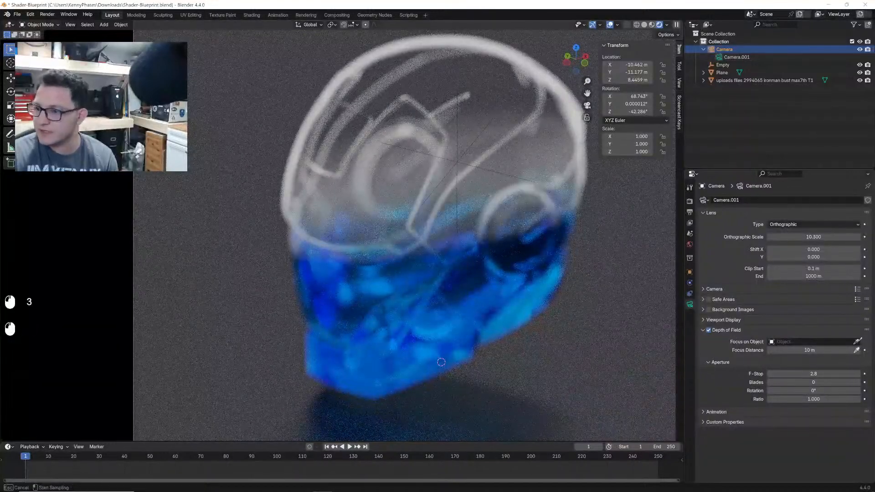
click(481, 263)
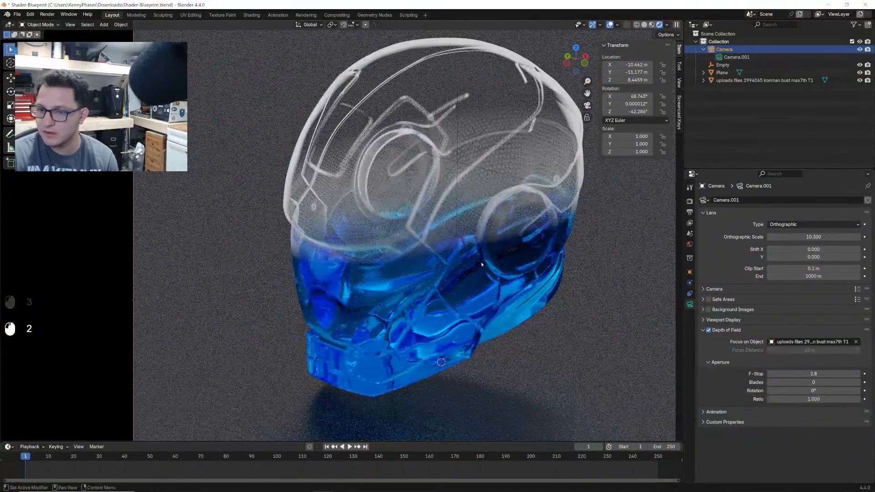
click(856, 342)
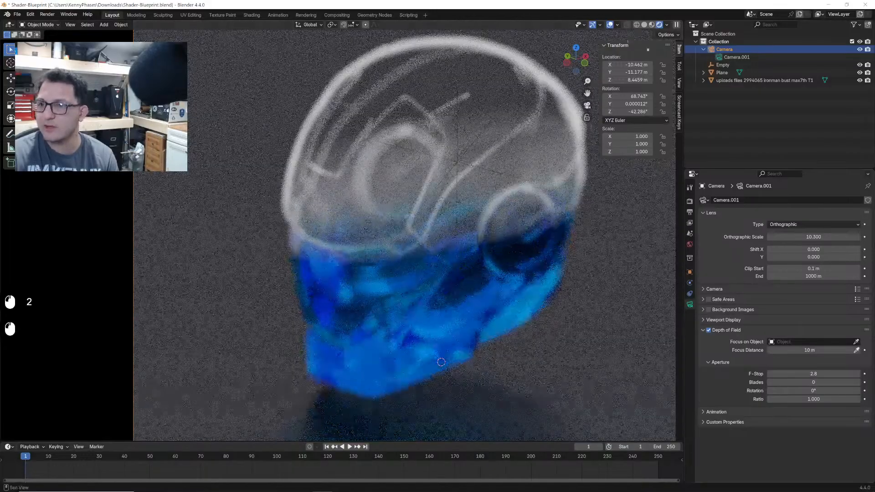
- Switch the viewport to solid shading and enable its Depth of Field display option
click(644, 25)
click(677, 25)
click(652, 225)
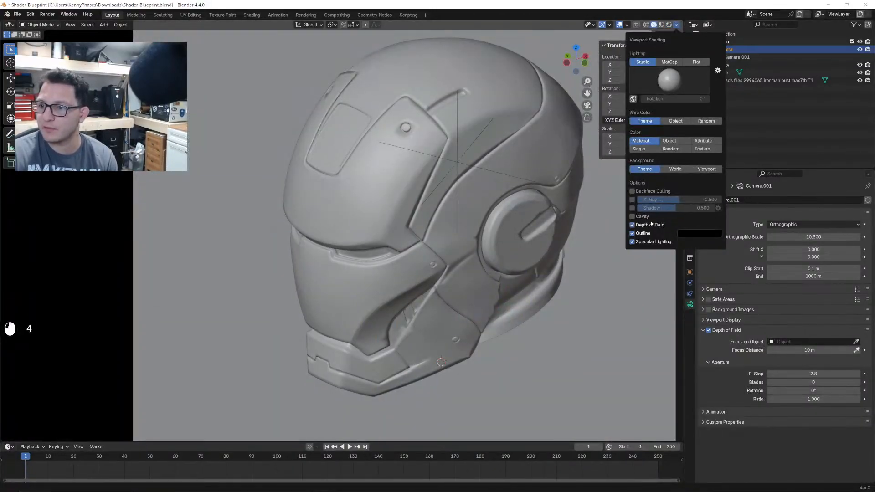
- Set the camera's F-Stop to 0.1 and its focus distance to about 133.7 m
drag(819, 374, 770, 374)
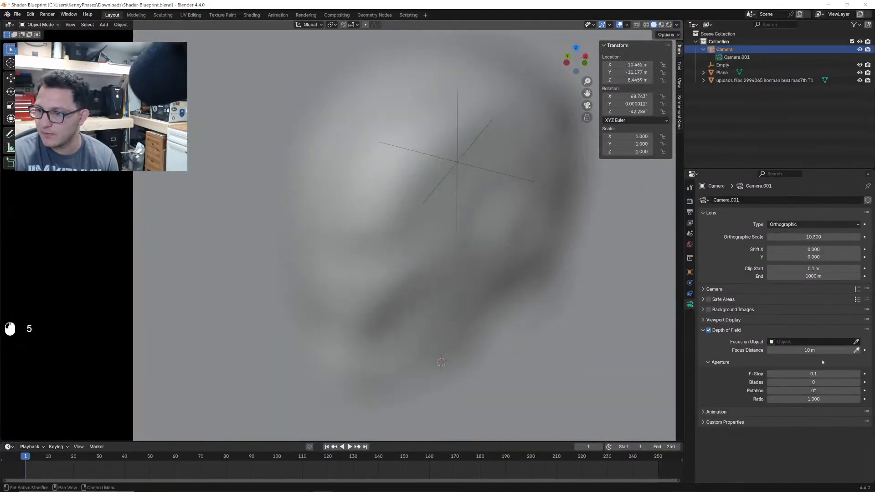
drag(821, 351, 869, 351)
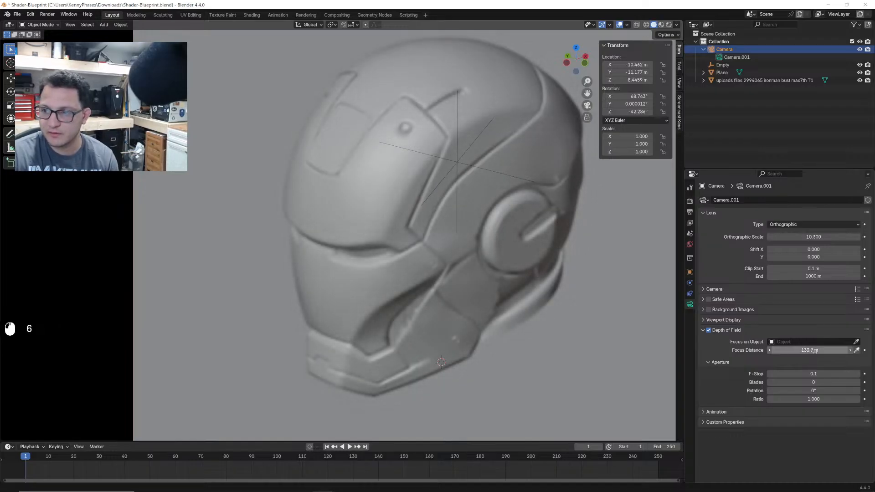
- Change the camera's lens type to Perspective and set its focal length to 58 mm
click(802, 224)
click(802, 233)
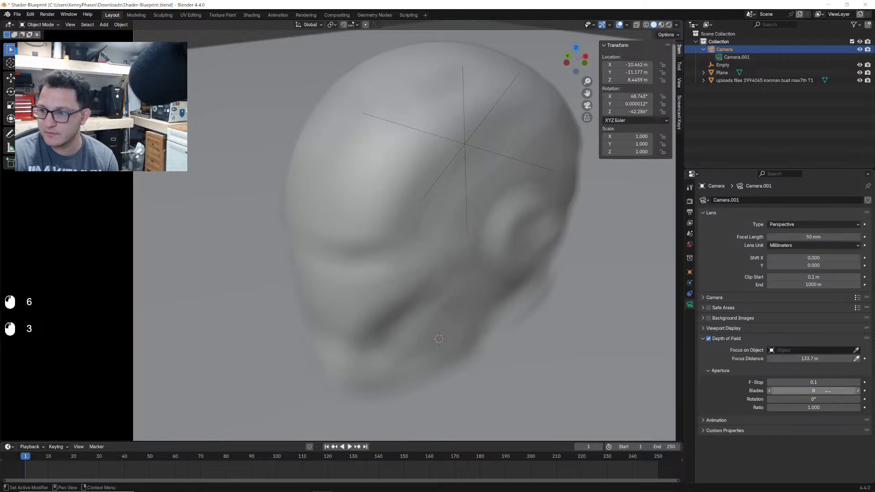
mouse_move(811, 237)
mouse_down()
mouse_move(837, 238)
mouse_move(825, 238)
mouse_up()
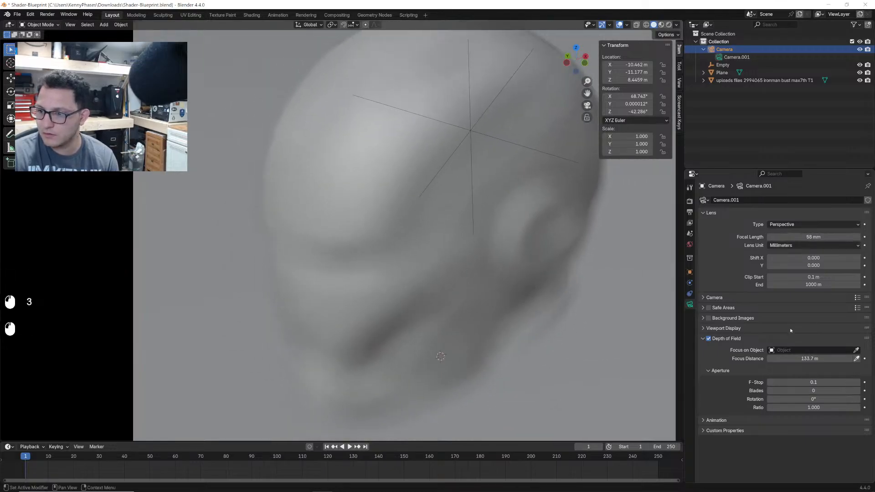
- Set the camera's focus distance to about 12.68 m and return the viewport to rendered shading
mouse_move(810, 359)
mouse_down()
mouse_move(770, 359)
mouse_move(795, 359)
mouse_up()
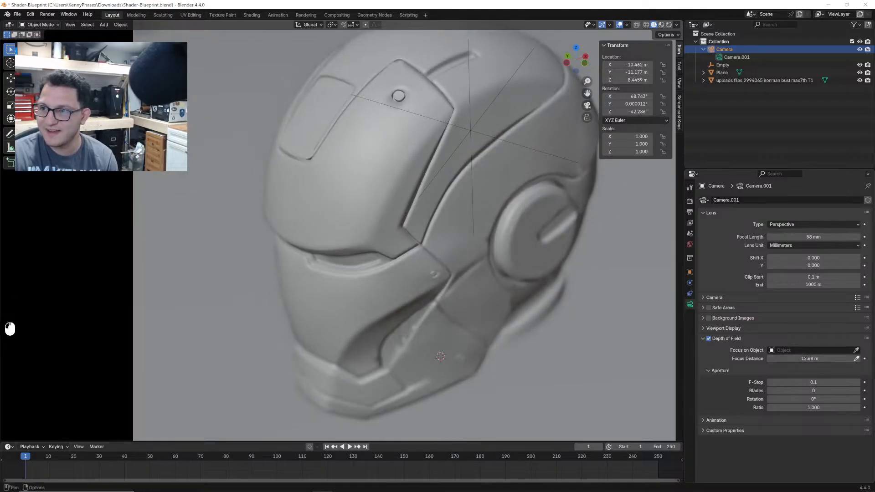
click(669, 25)
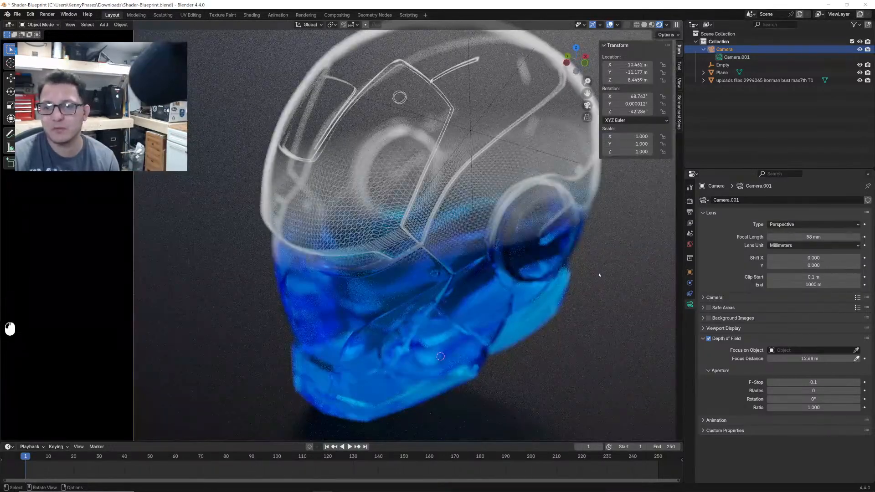
scroll(599, 275, down, 2)
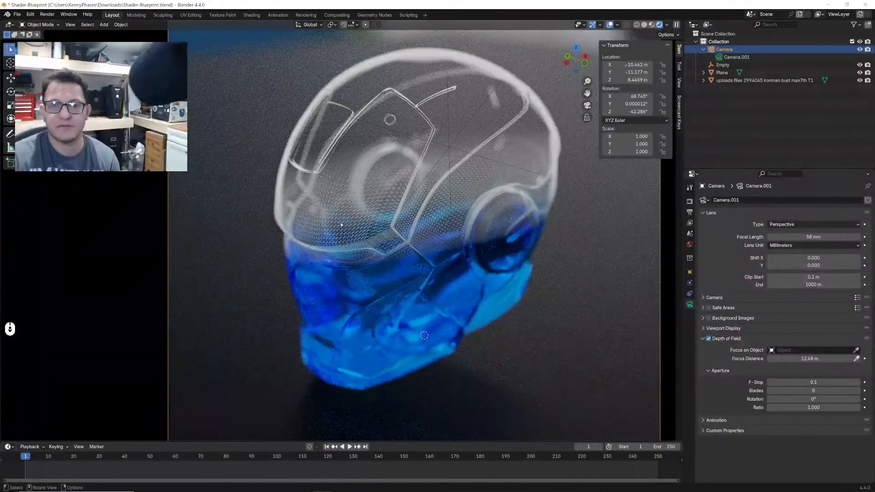
- Scale the floor plane up to about 113 so it fills the camera background, saving the file along the way
scroll(342, 225, down, 2)
click(273, 179)
key(s)
click(279, 127)
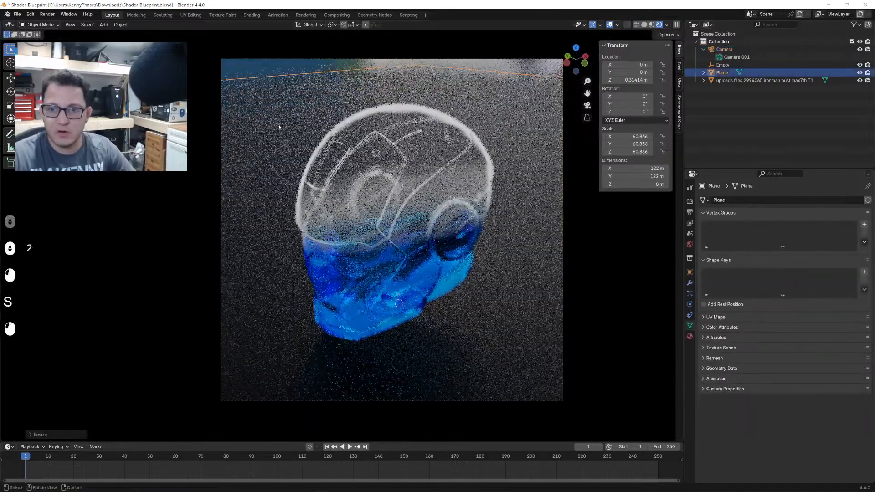
key(s)
click(442, 211)
key(ctrl+s)
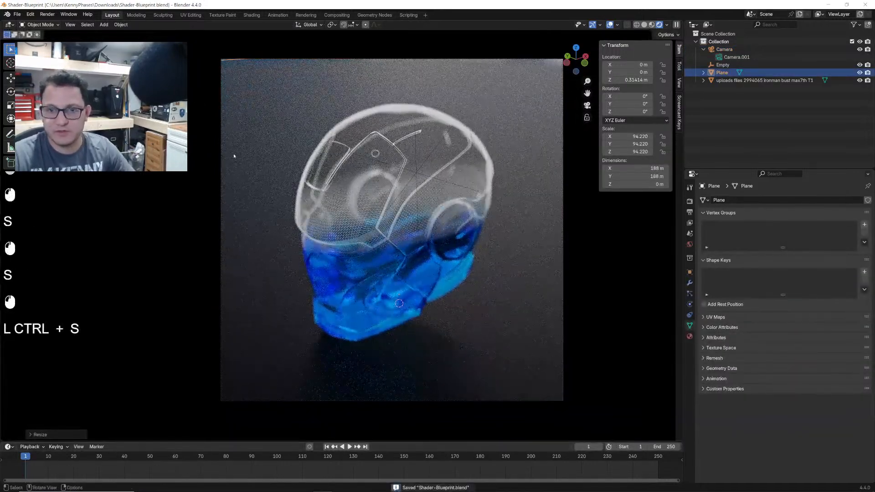
key(s)
click(535, 239)
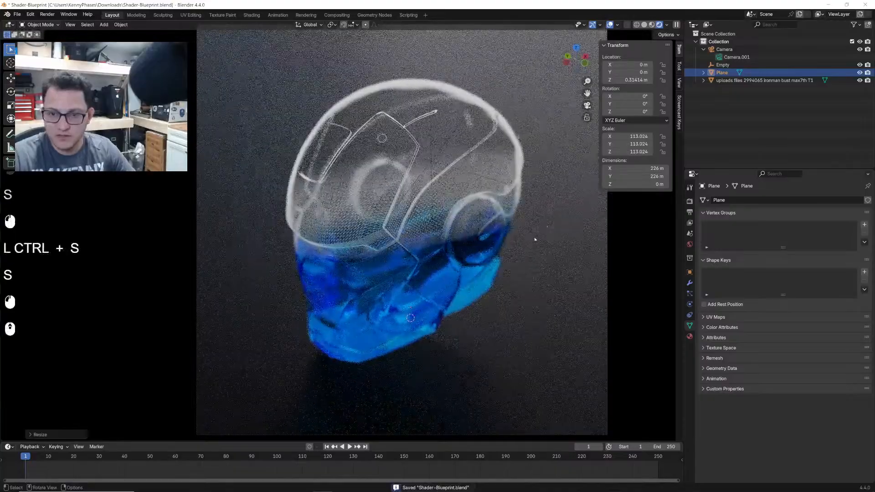
- Hide the viewport's transform sidebar and save the file
click(533, 225)
key(n)
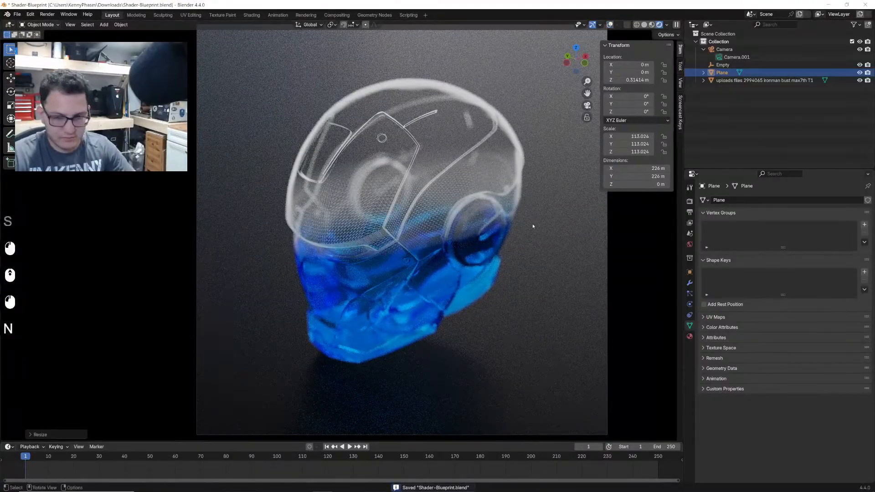
click(550, 225)
key(ctrl+s)
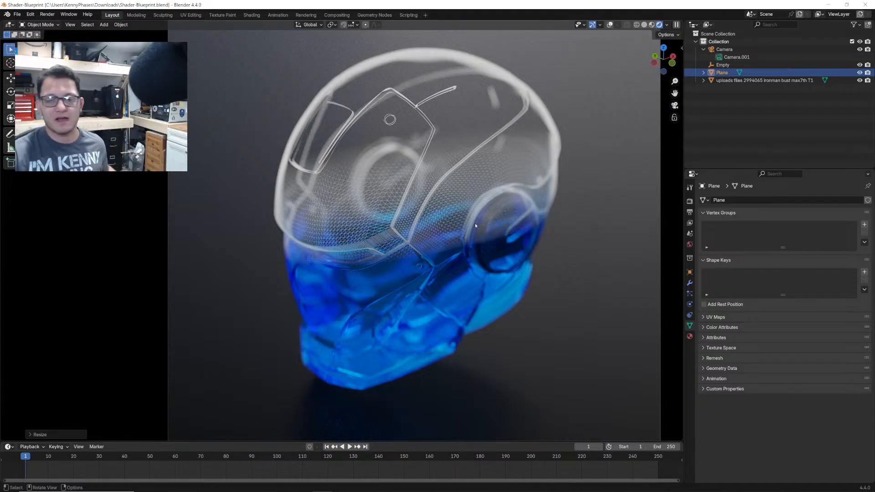
- Select the helmet, show its Bluepring material settings and switch to the Shading workspace
click(476, 225)
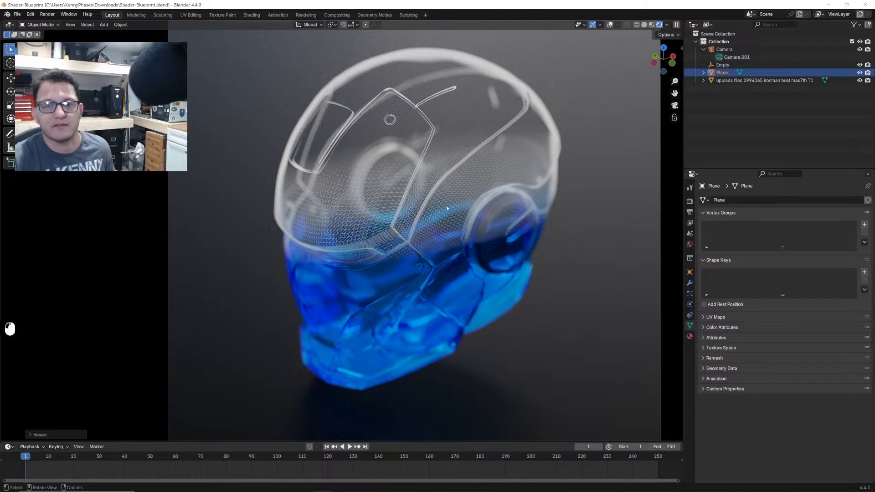
click(690, 337)
click(705, 282)
click(706, 281)
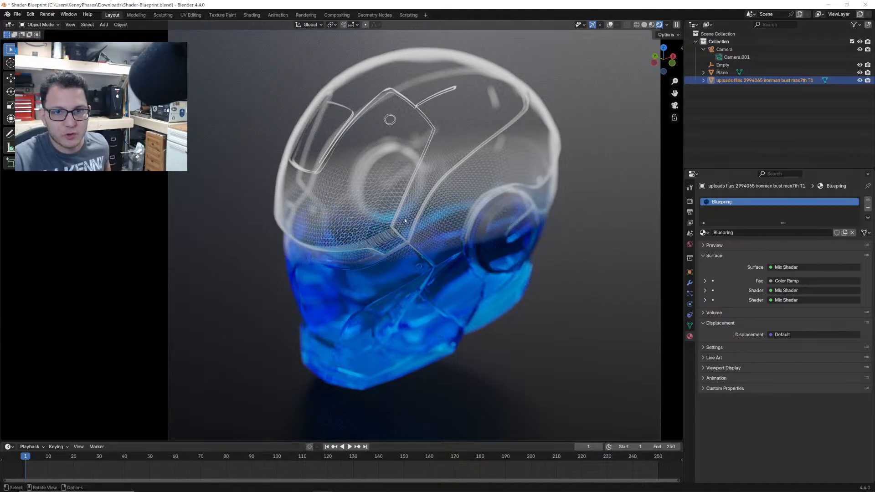
click(249, 15)
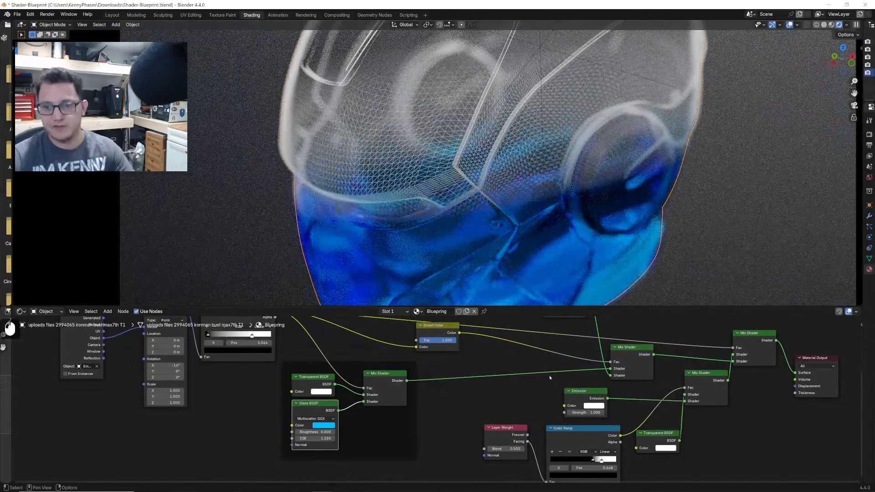
- Combine all of the helmet material's nodes except Material Output into one node group and exit the group
scroll(451, 427, down, 6)
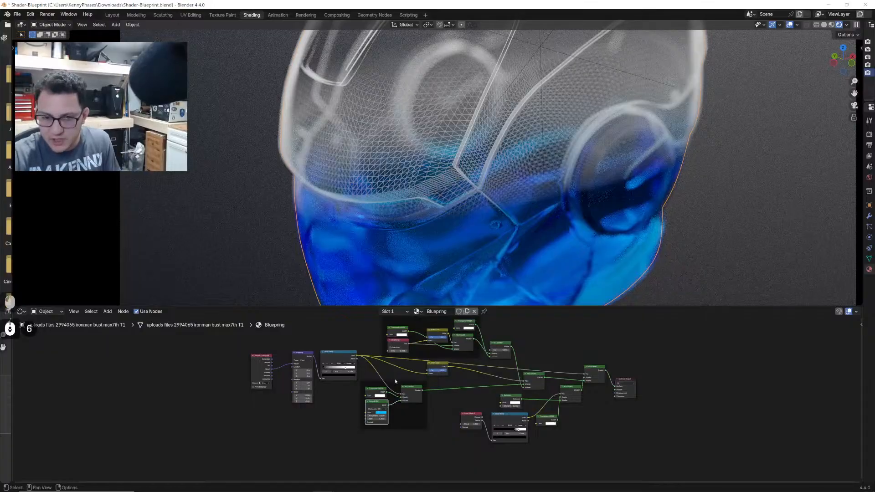
middle_drag(388, 434, 386, 448)
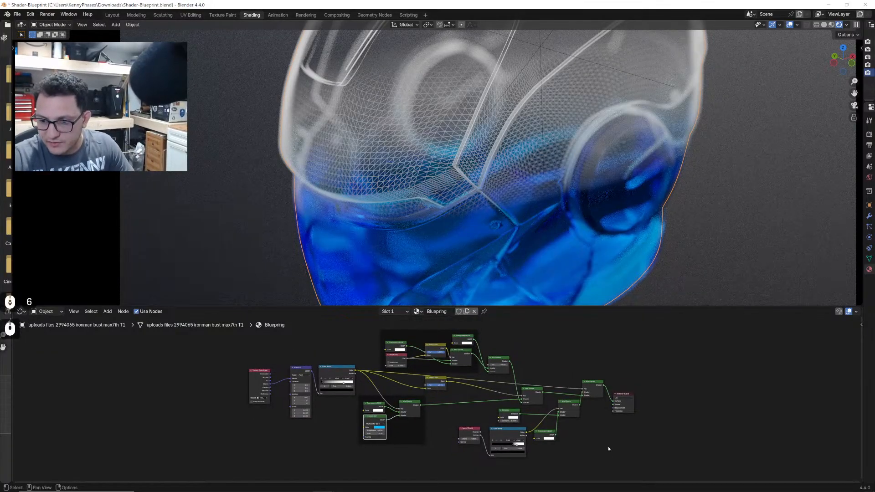
drag(595, 457, 249, 338)
key(ctrl+g)
key(Tab)
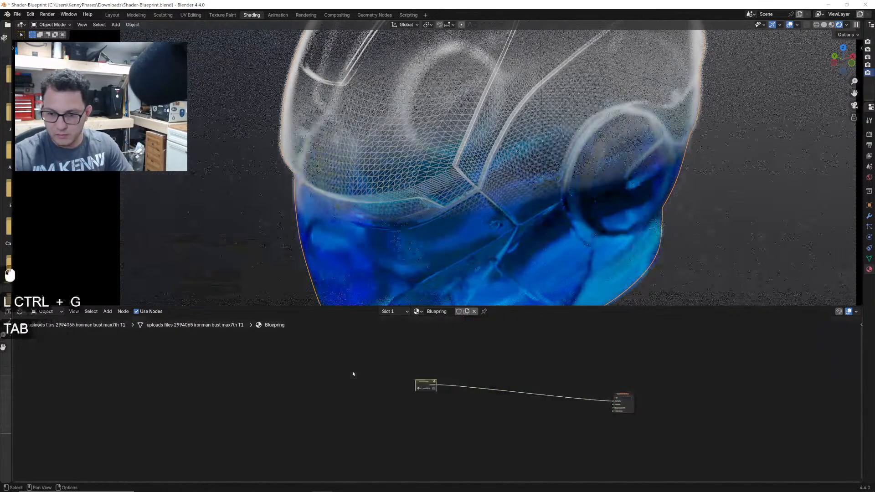
- Move the new node group closer to the Material Output and open the group for editing
scroll(512, 440, up, 10)
drag(414, 361, 632, 398)
middle_drag(660, 416, 456, 400)
scroll(456, 400, up, 5)
drag(424, 387, 447, 388)
key(Tab)
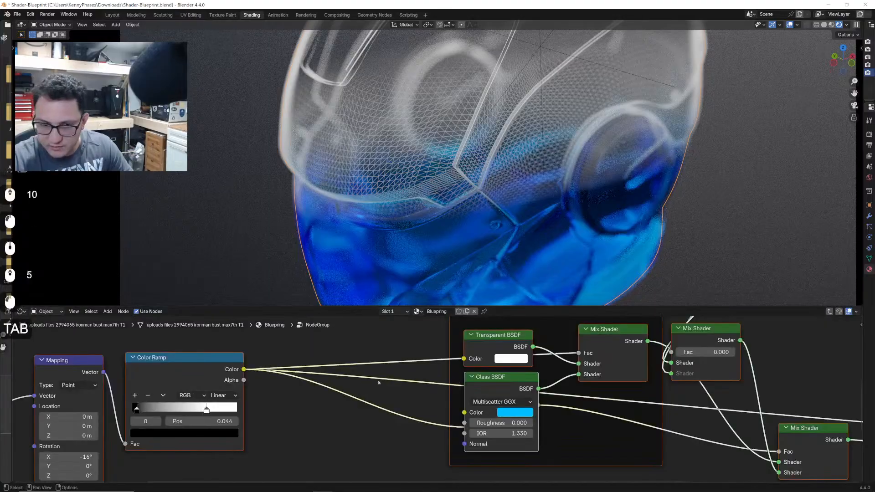
- Move the Group Input node near the Glass BSDF and connect it to the Glass BSDF's Color
scroll(684, 433, down, 7)
middle_drag(93, 404, 154, 390)
drag(153, 390, 393, 404)
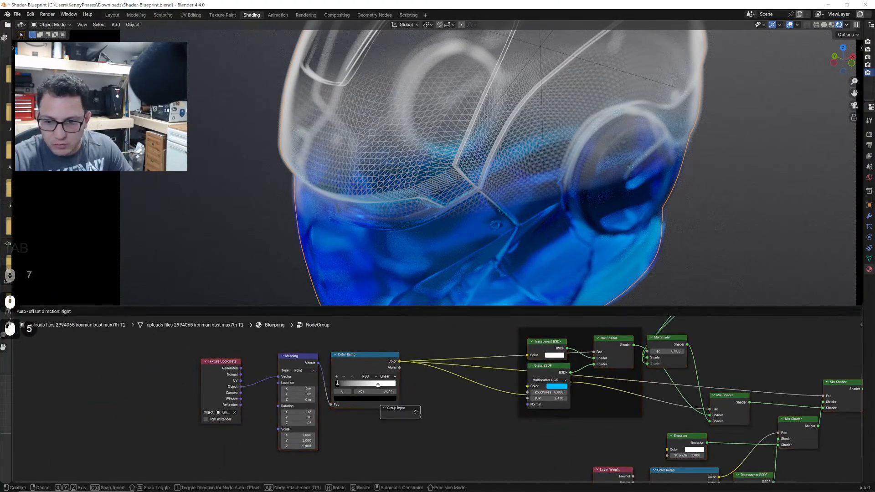
scroll(388, 406, up, 5)
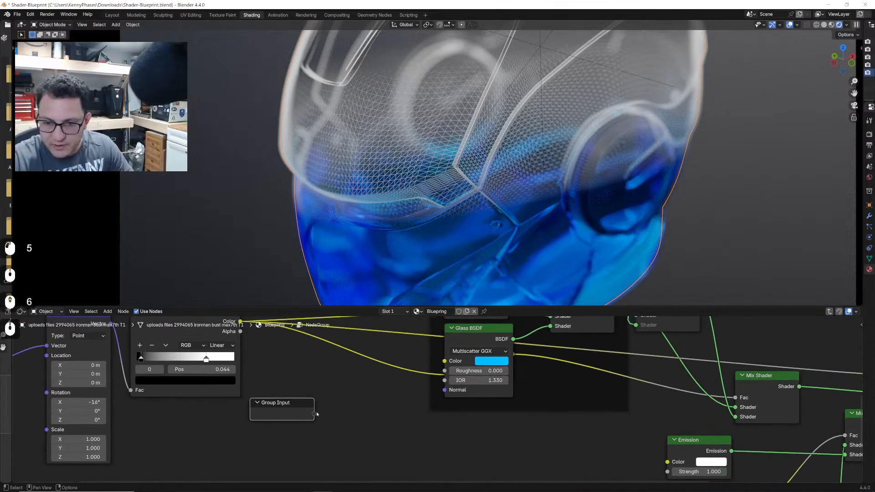
drag(314, 414, 445, 361)
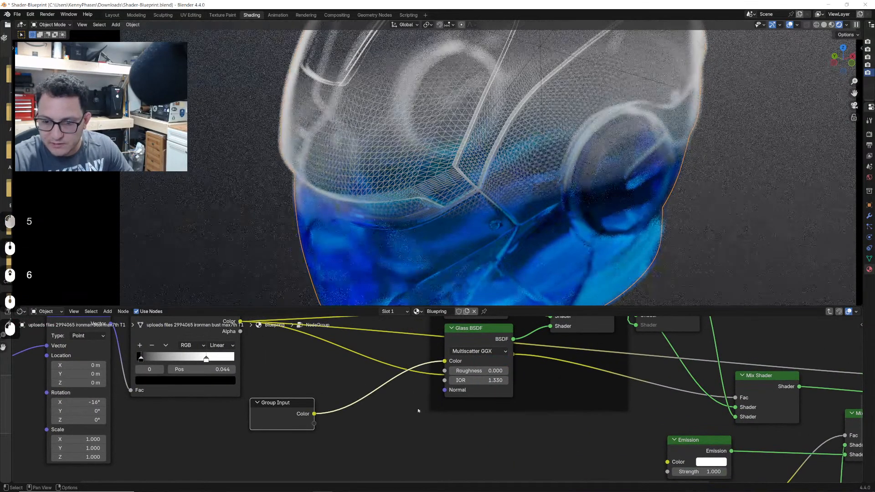
- Connect a second Group Input socket to the Emission node's Color and exit the node group
scroll(447, 432, down, 1)
middle_drag(446, 432, 417, 386)
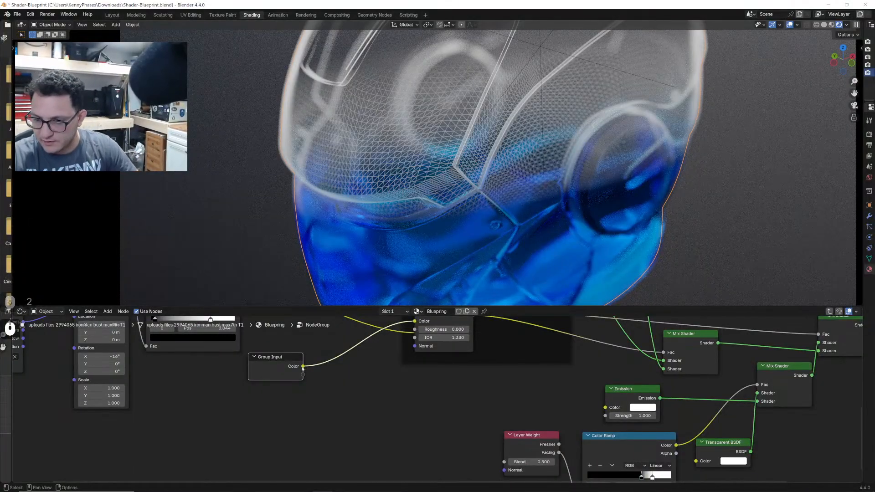
drag(303, 375, 563, 392)
key(Tab)
- Widen the properties area, then try an orange-yellow glass colour and a light green emission colour on the node group
middle_drag(502, 395, 445, 372)
scroll(452, 369, down, 1)
scroll(447, 369, up, 4)
drag(864, 250, 605, 250)
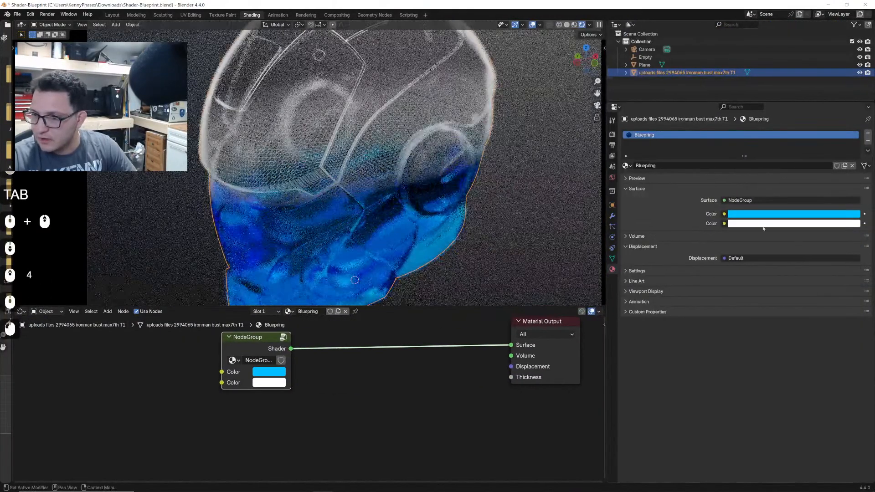
click(749, 214)
drag(838, 97, 802, 123)
click(750, 223)
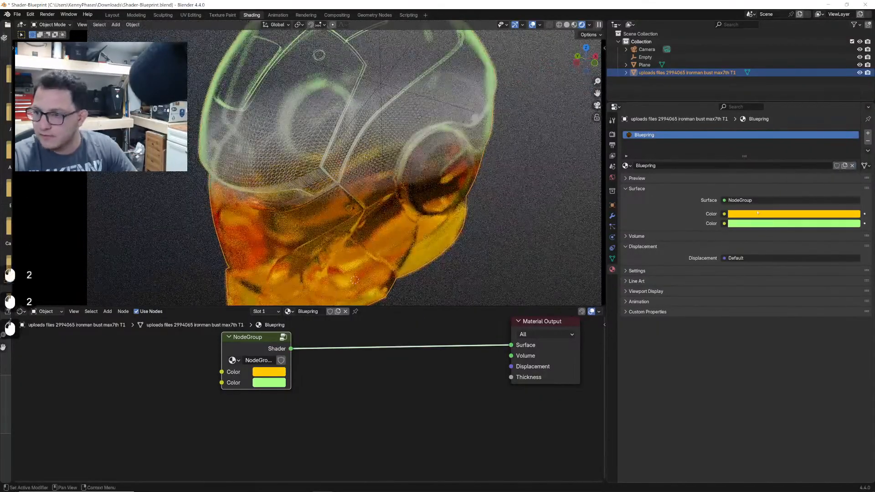
- Try a light purple glass colour and a light pink emission colour on the node group
click(750, 214)
drag(821, 92, 799, 107)
drag(855, 86, 819, 134)
click(782, 225)
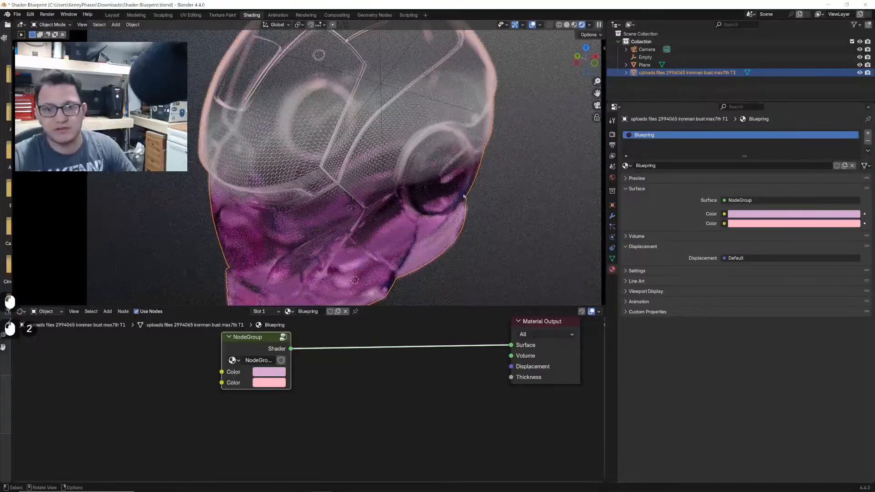
- Set the node group's emission colour to golden yellow and its glass colour to tan
click(796, 224)
mouse_move(819, 133)
mouse_down()
mouse_move(803, 140)
mouse_move(808, 128)
mouse_up()
click(794, 214)
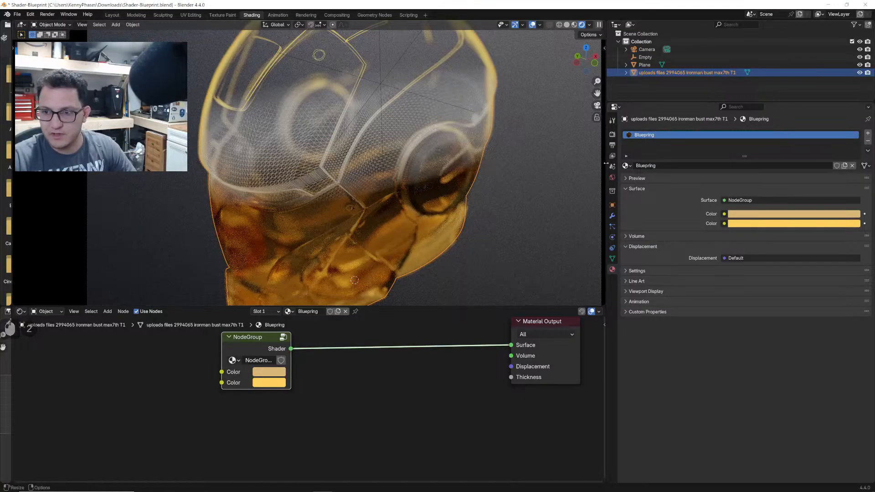
- Enlarge the 3D viewport, center the helmet closer in view and save the file
drag(607, 185, 722, 186)
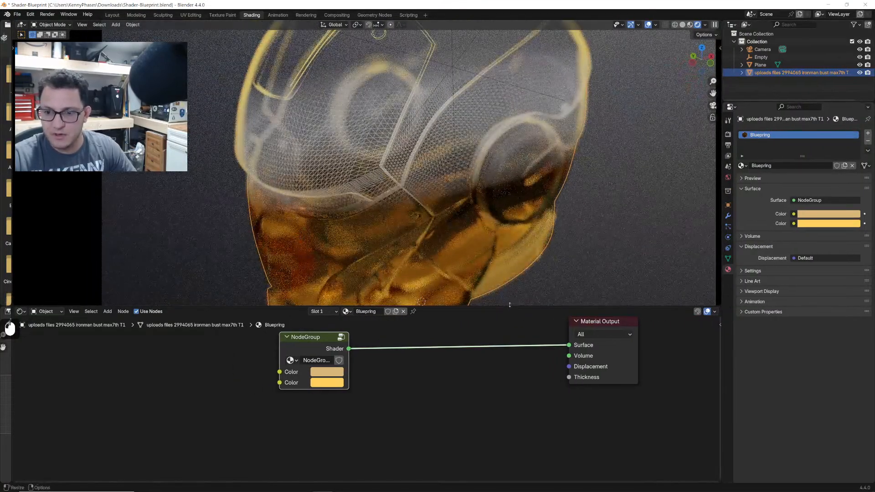
drag(526, 306, 525, 395)
shift+middle_drag(487, 315, 533, 263)
scroll(553, 287, up, 1)
key(ctrl+s)
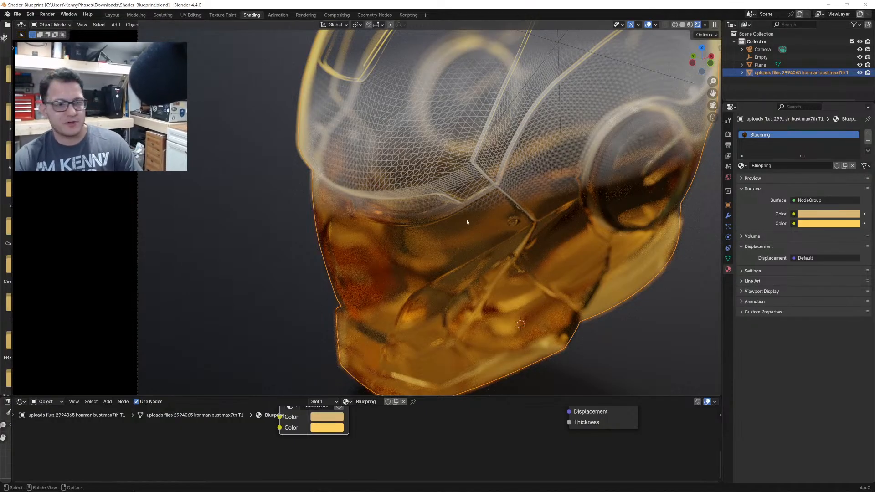
click(417, 241)
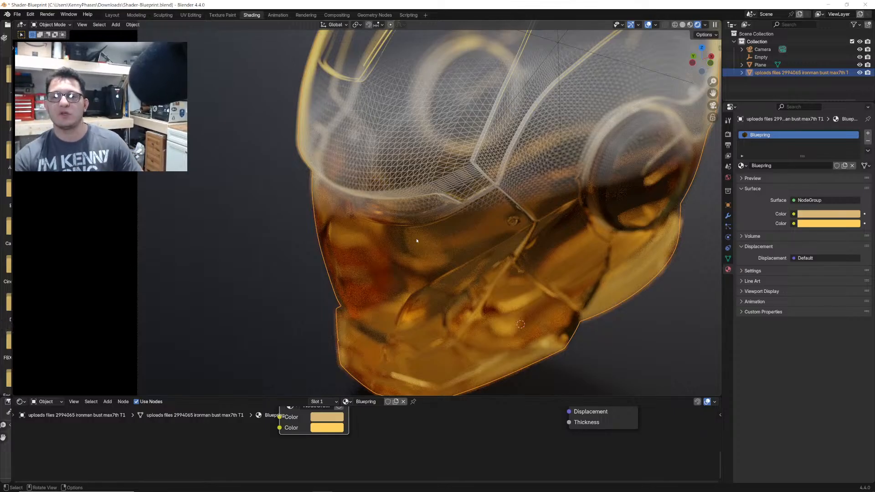
- Enlarge the node editor, open the material's node group and reposition its Texture Coordinate node beside Mapping
drag(424, 396, 424, 345)
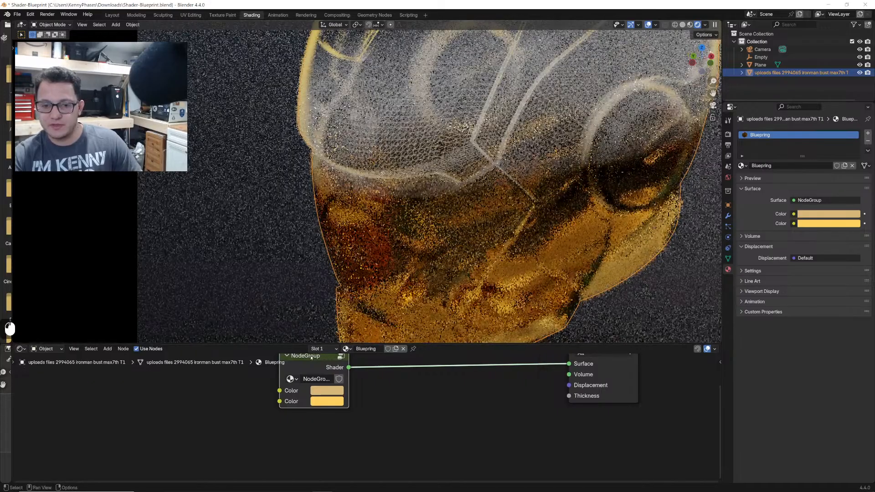
key(Tab)
middle_drag(268, 362, 405, 426)
middle_drag(301, 401, 391, 418)
middle_drag(218, 411, 441, 405)
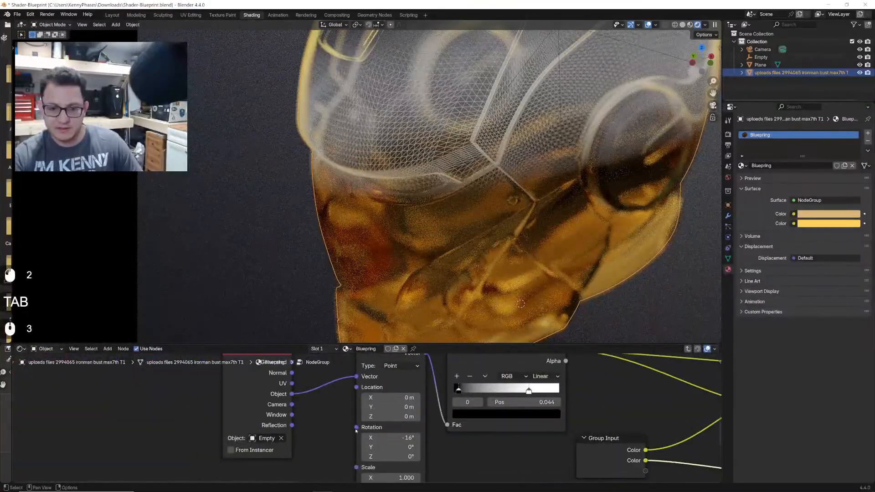
drag(377, 342, 377, 177)
middle_drag(370, 284, 432, 299)
scroll(367, 332, up, 6)
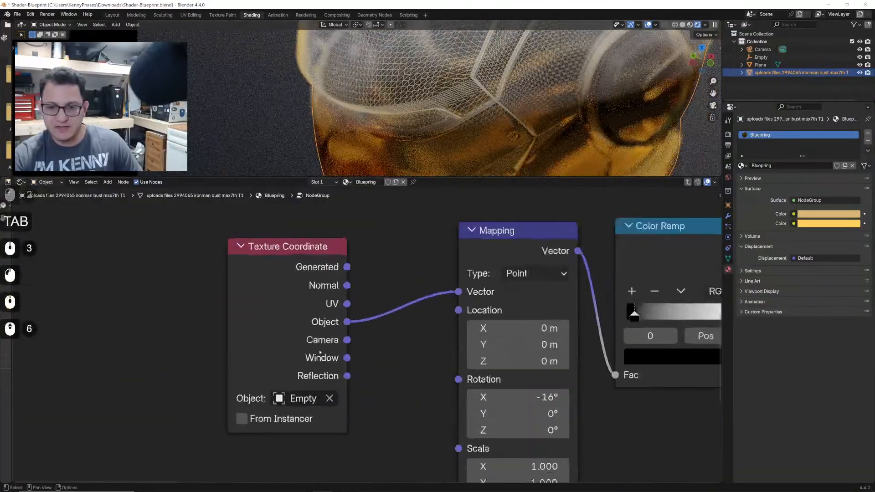
drag(306, 273, 349, 287)
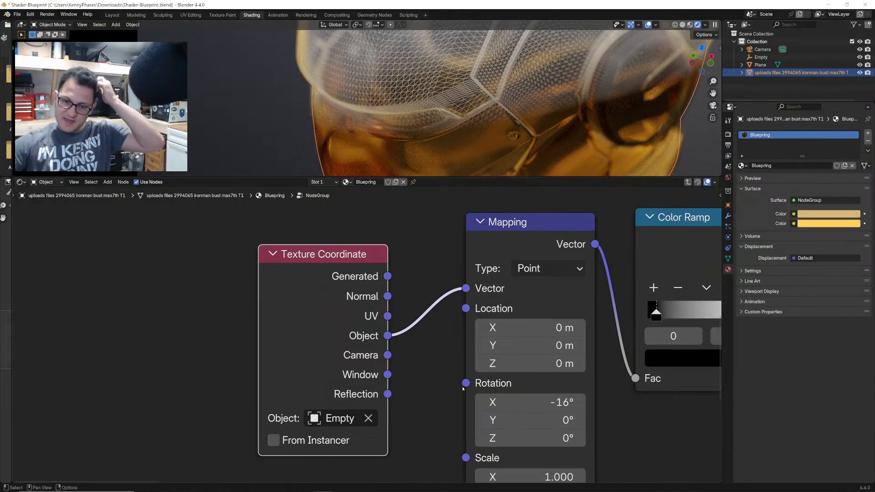
- Add an Attribute node beside the Texture Coordinate node and delete it again
scroll(207, 318, down, 3)
key(shift+a)
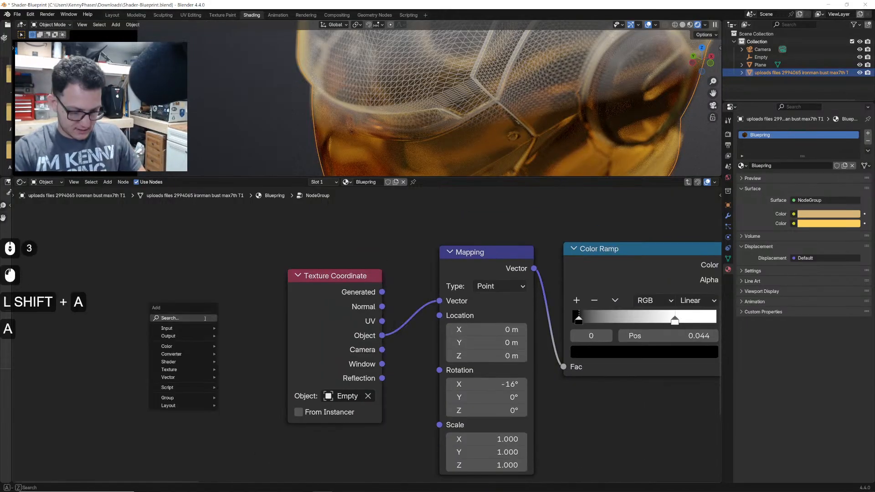
text(attr)
key(Return)
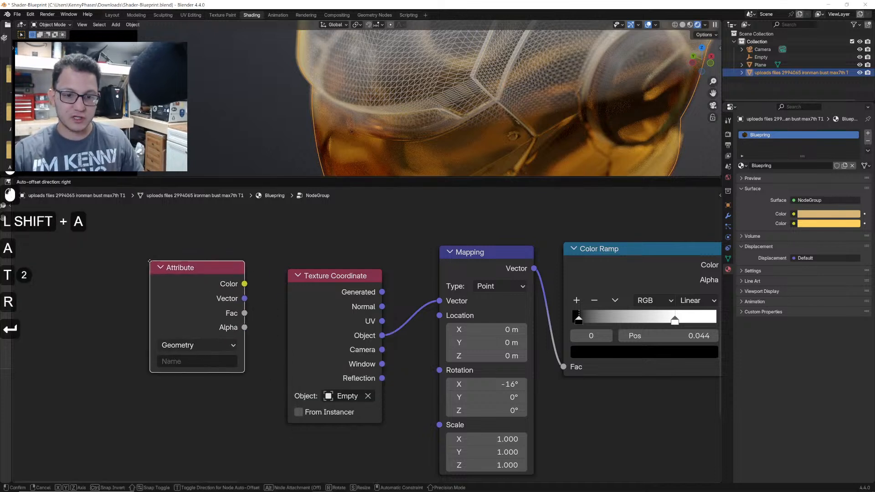
click(171, 297)
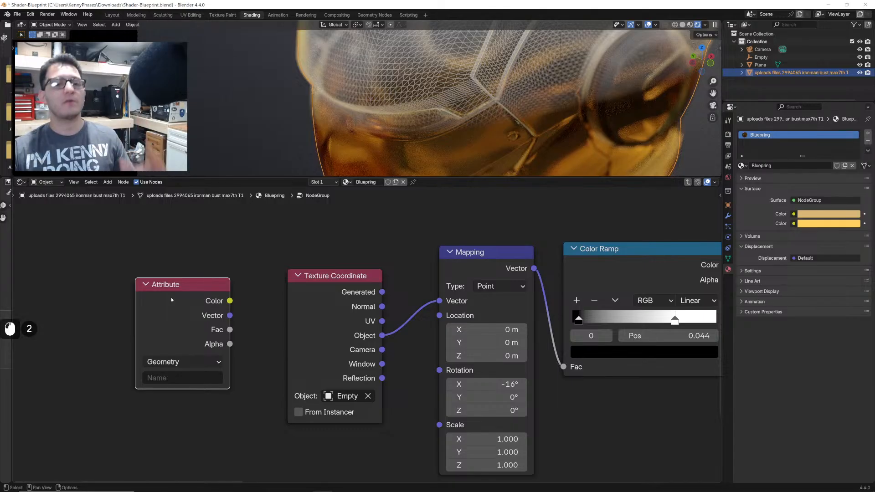
drag(174, 300, 217, 321)
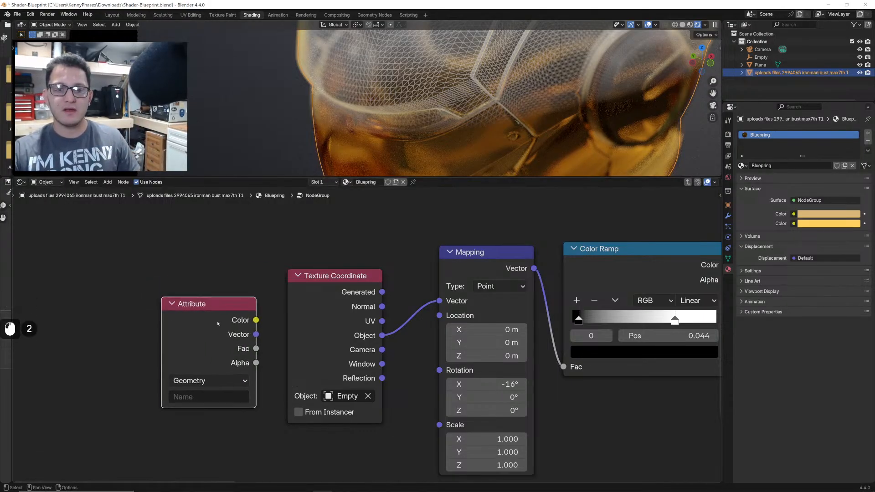
key(x)
- Save the file, return to the Layout workspace and orbit out of the camera view to a side view of the helmet
key(ctrl+s)
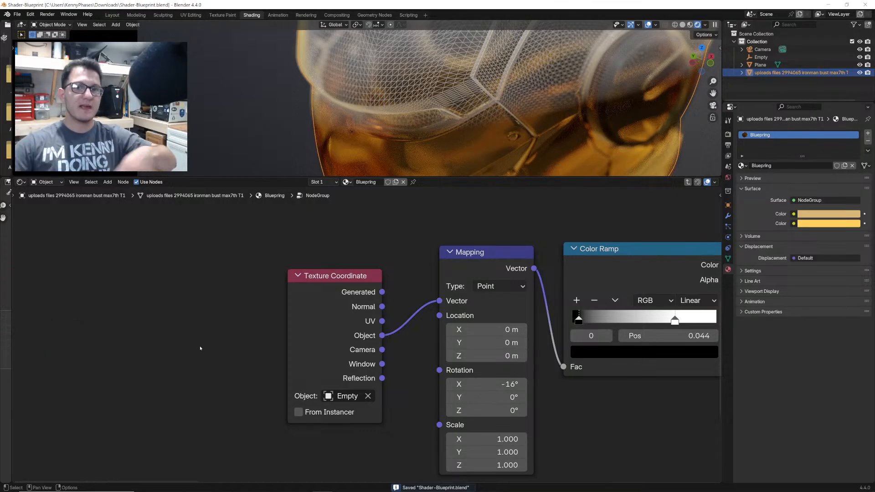
click(206, 289)
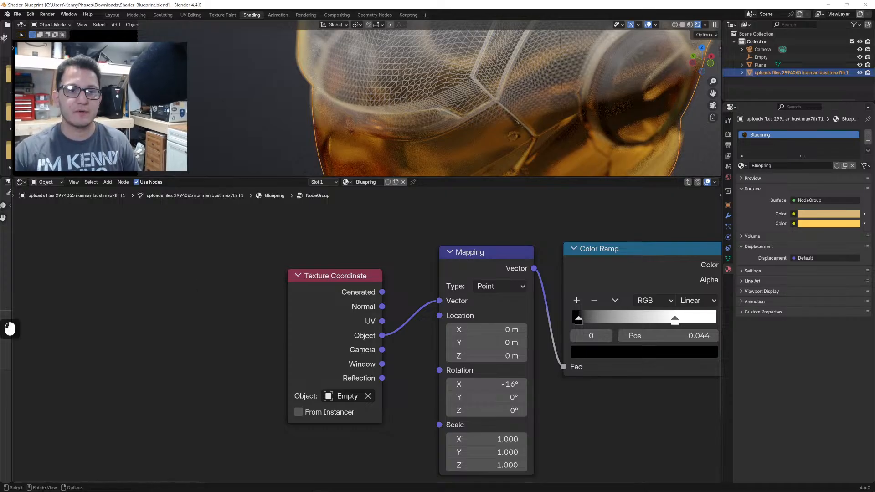
click(113, 15)
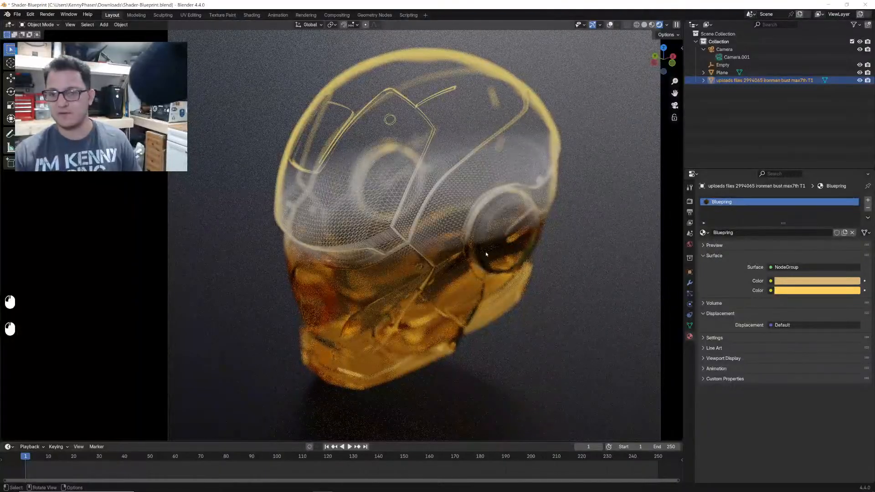
middle_drag(487, 254, 319, 215)
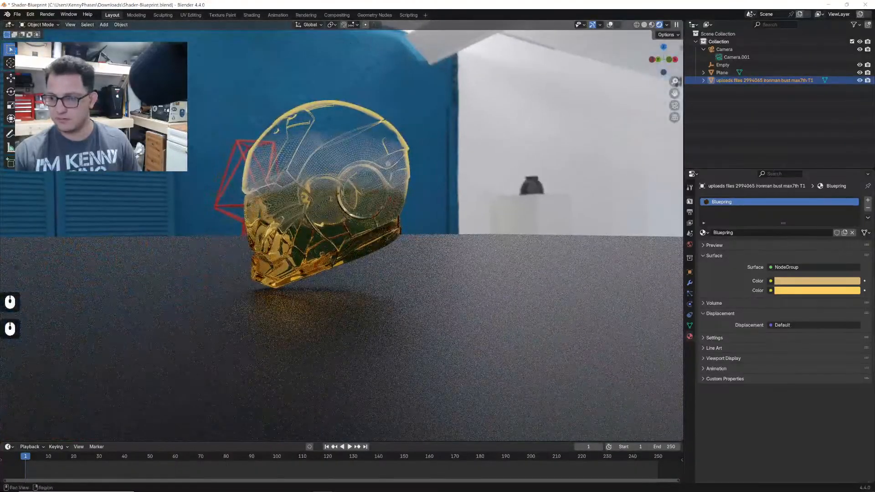
- Turn on the transparent film background in the render settings
click(689, 201)
scroll(739, 424, down, 13)
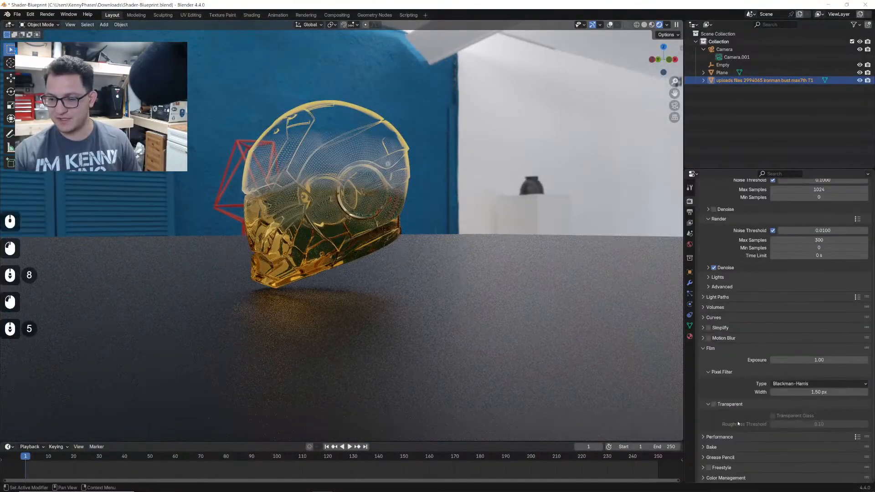
click(714, 404)
- View the helmet from several angles against the transparent background and save the file
middle_drag(404, 276, 536, 260)
scroll(483, 258, up, 3)
shift+middle_drag(482, 258, 374, 279)
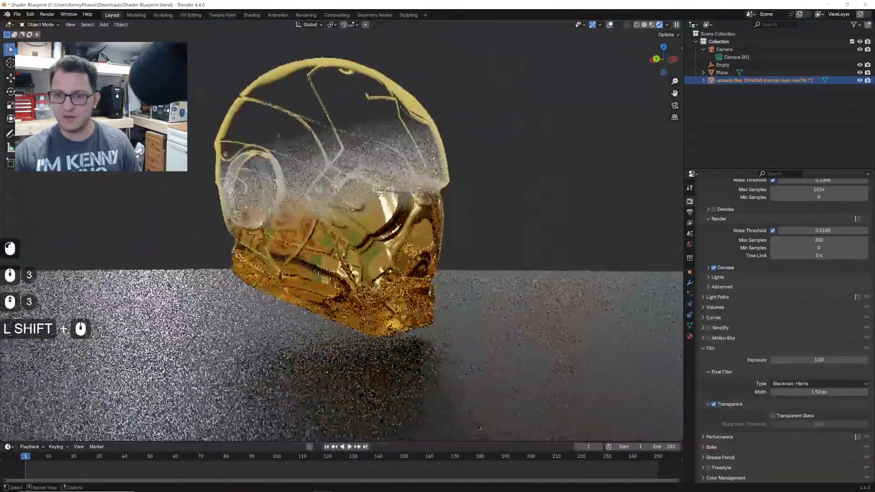
middle_drag(480, 428, 477, 279)
middle_drag(526, 276, 500, 260)
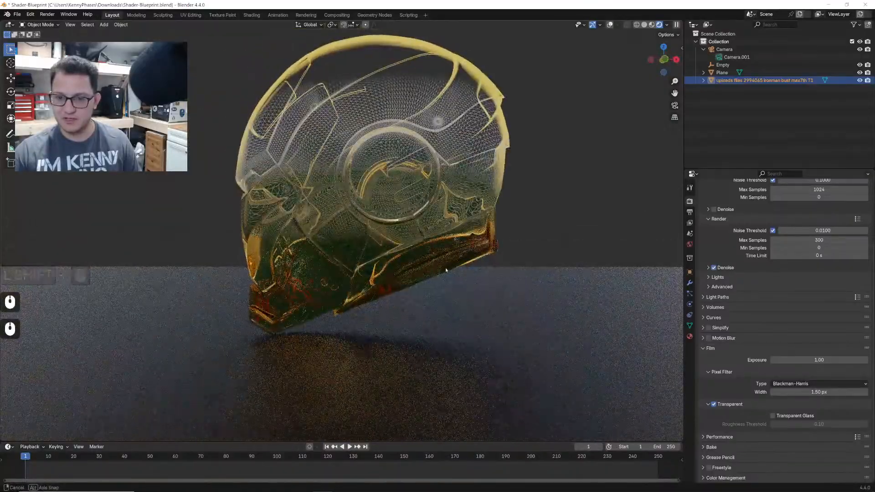
middle_drag(446, 270, 475, 272)
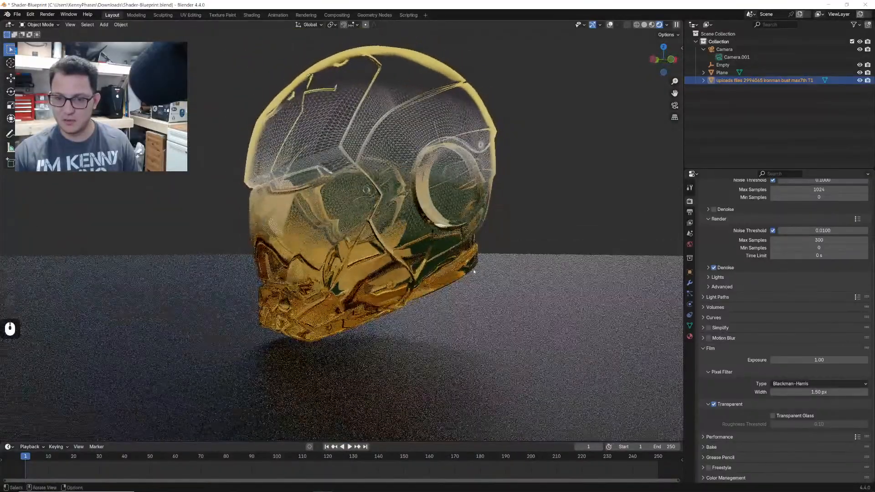
middle_drag(419, 299, 334, 216)
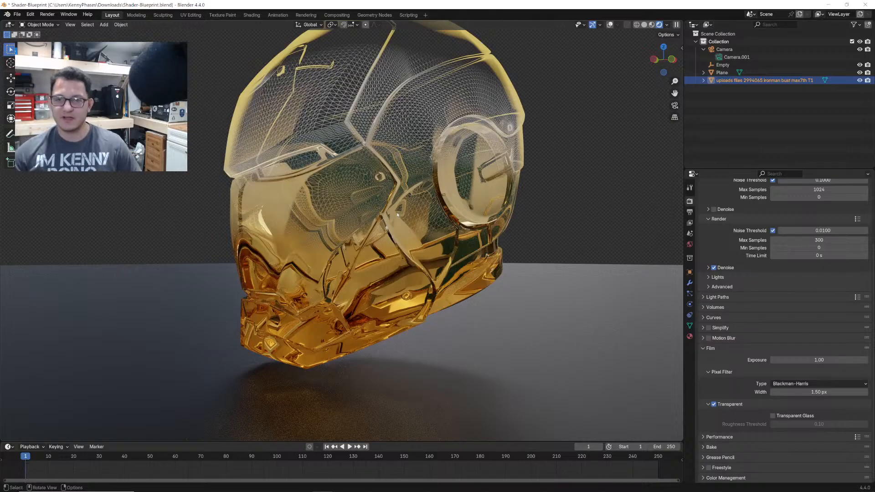
middle_drag(407, 200, 532, 188)
key(ctrl+s)
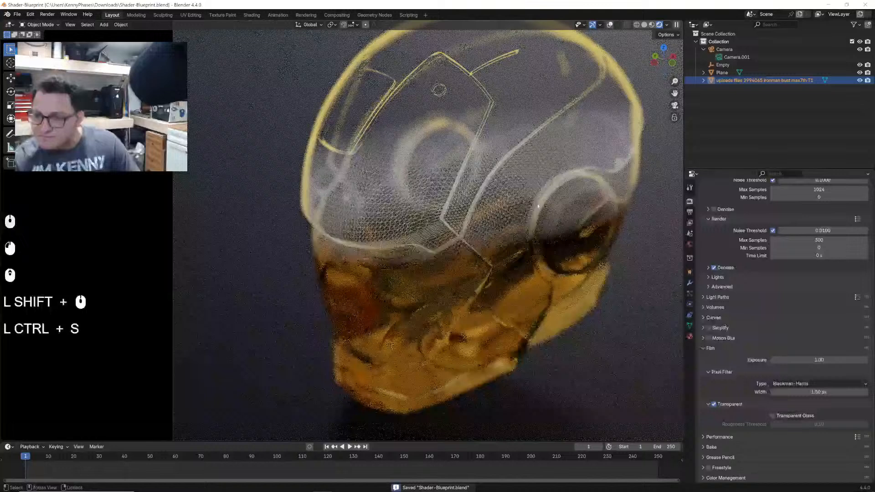
- Start a new general file and delete all of its default objects
key(ctrl+n)
key(Return)
key(a)
key(x)
click(471, 200)
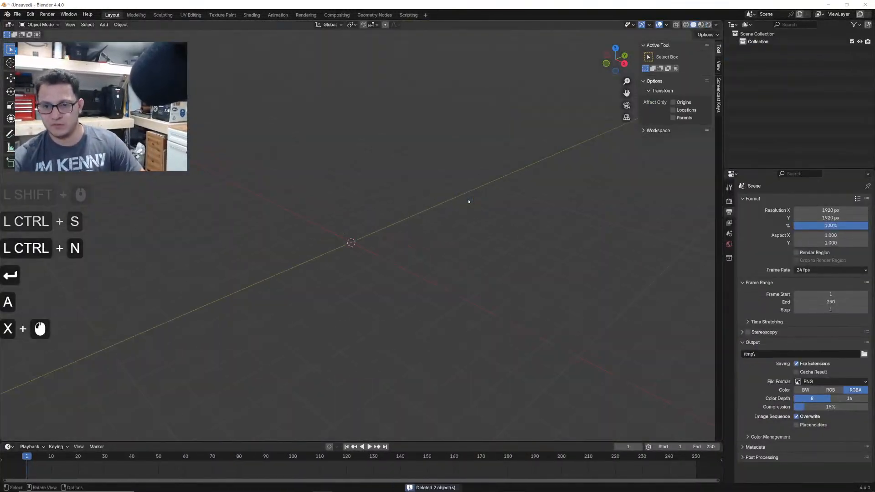
click(446, 203)
key(shift+a)
text(monk)
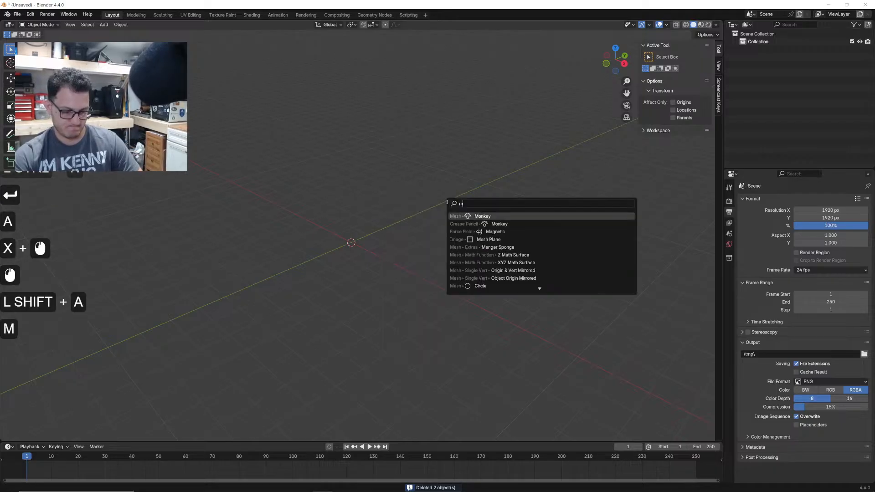
key(ctrl)
key(ctrl)
key(ctrl+a)
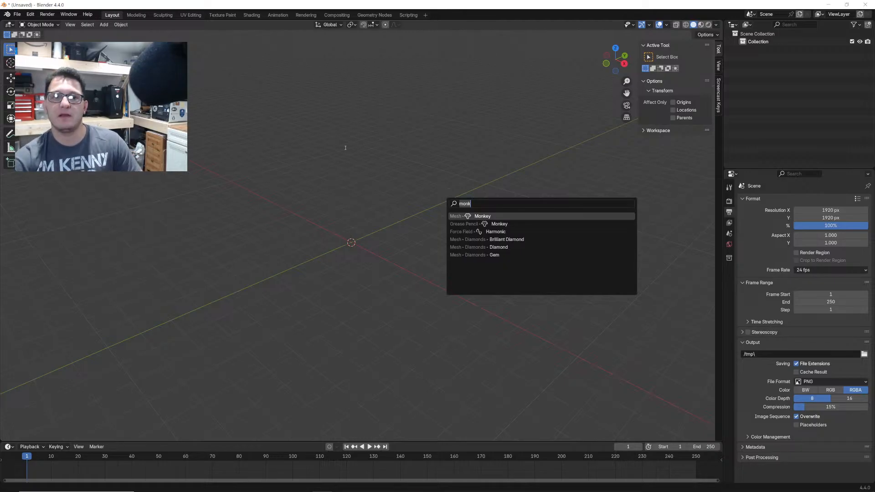
- Import the mountain photo pexels-pixabay-417173.jpg from the Downloads folder as an image plane
click(104, 25)
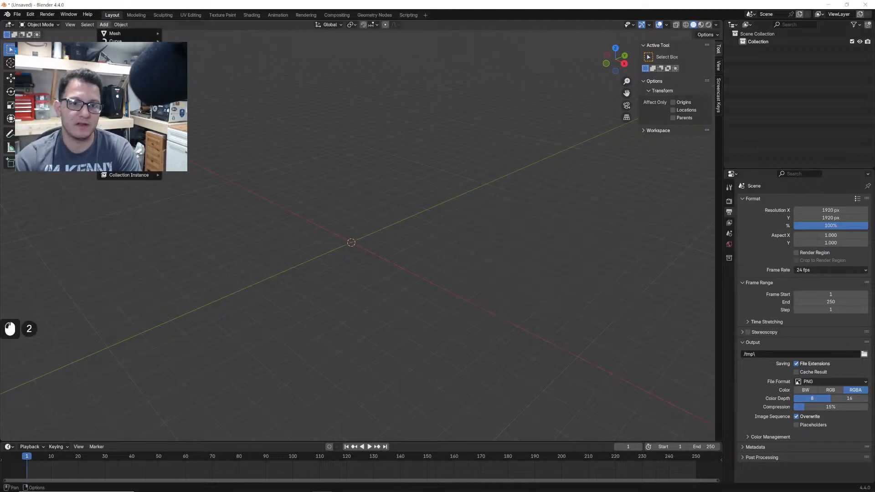
click(195, 132)
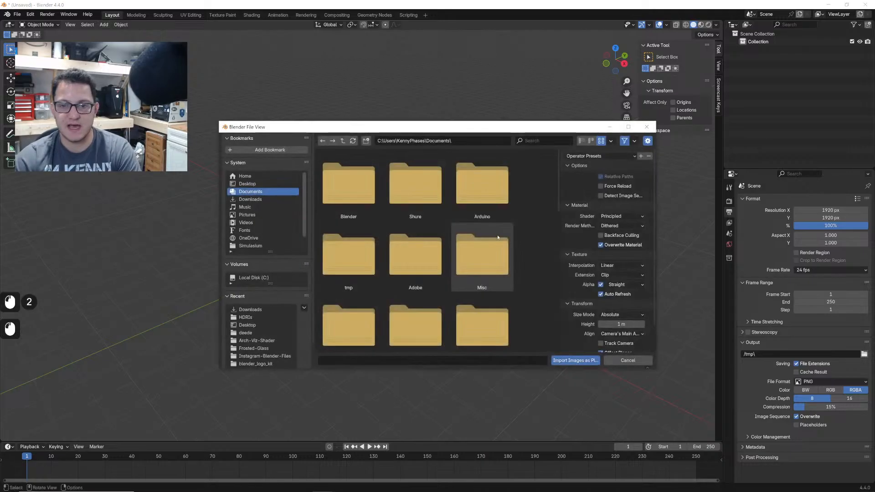
click(269, 317)
click(251, 200)
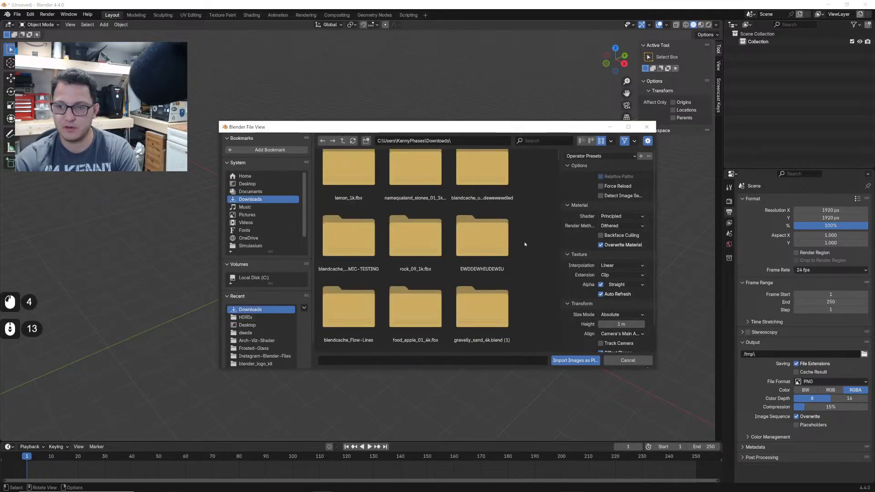
scroll(520, 249, down, 15)
scroll(516, 254, down, 17)
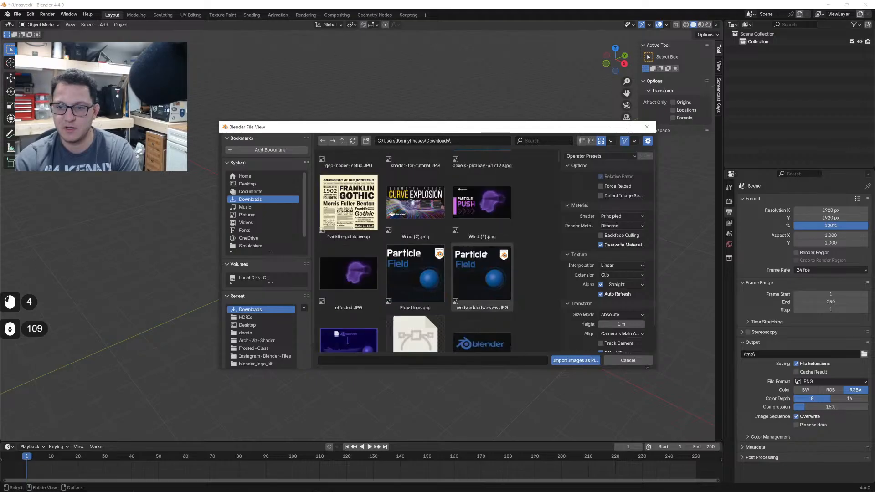
scroll(488, 230, up, 6)
double_click(490, 224)
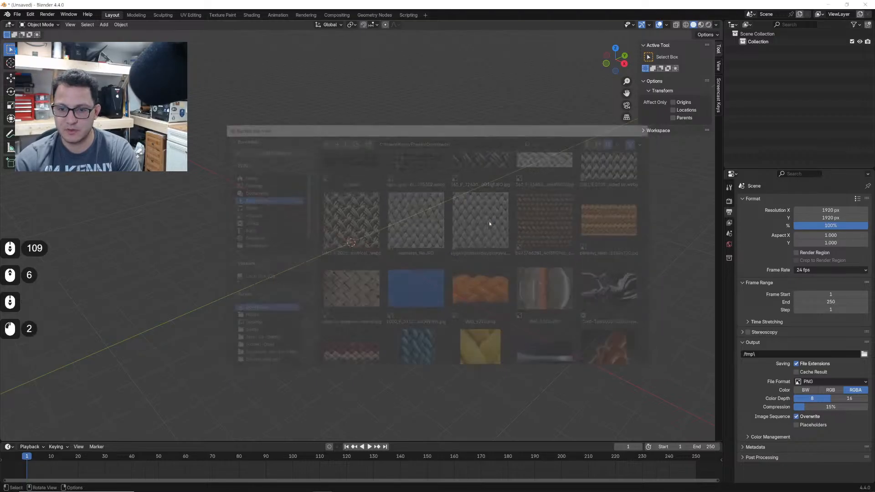
- Switch the viewport to rendered shading with the image plane enlarged in view
scroll(393, 273, up, 7)
key(z)
click(393, 265)
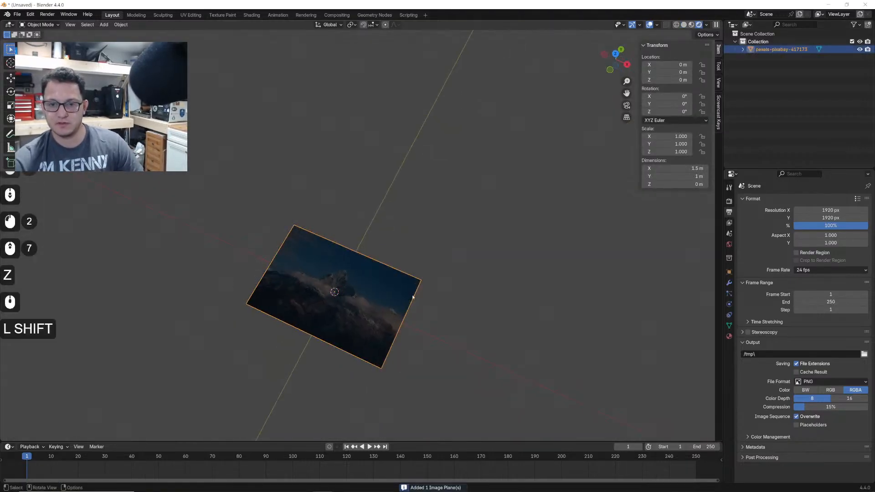
shift+middle_drag(394, 255, 469, 219)
scroll(433, 223, up, 2)
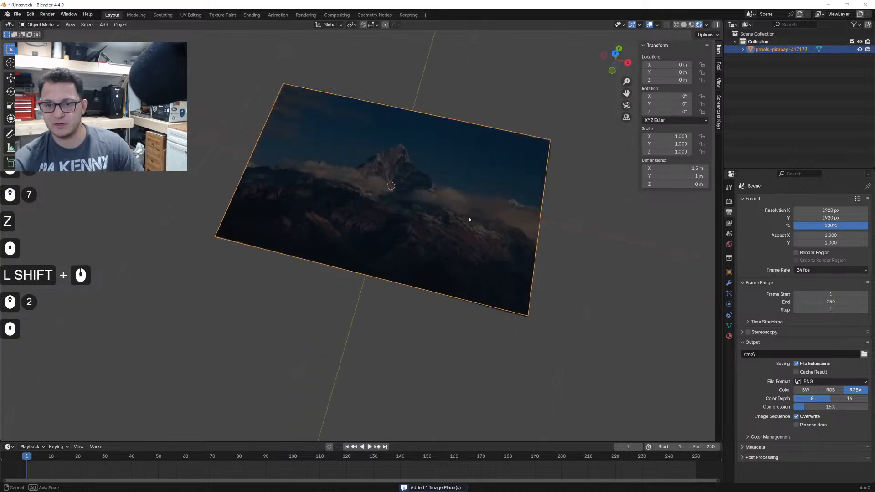
- Open the Shading workspace and frame the image plane in top view
click(251, 15)
scroll(483, 260, up, 14)
shift+middle_drag(482, 259, 493, 106)
scroll(492, 106, up, 1)
scroll(493, 106, down, 1)
click(704, 51)
scroll(566, 187, down, 3)
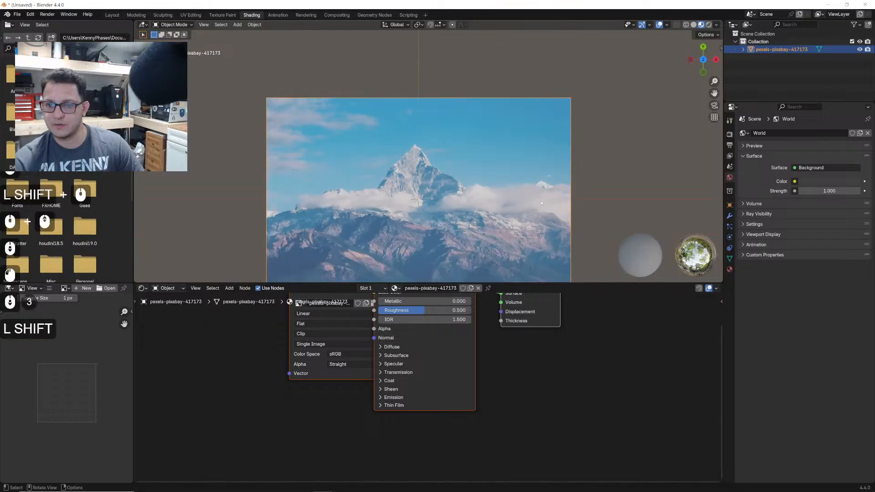
shift+middle_drag(544, 205, 565, 165)
scroll(567, 174, up, 1)
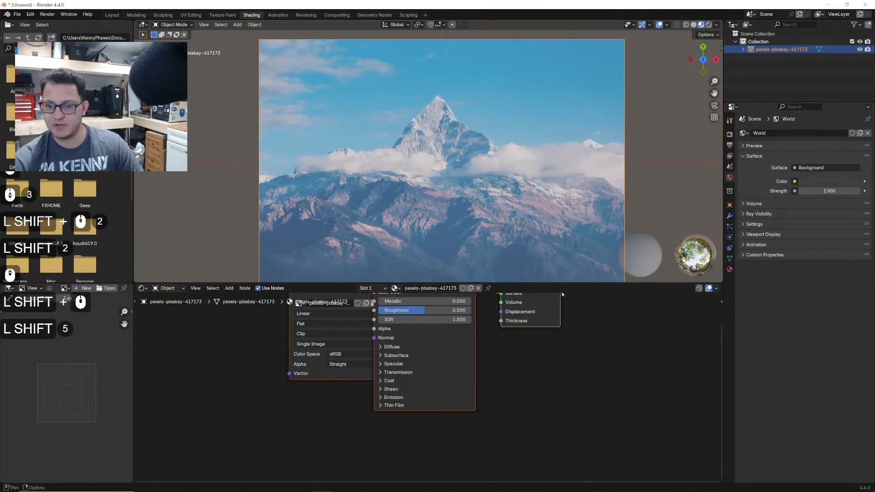
- Separate the overlapping image texture and Principled BSDF nodes so their connections are clearly laid out
middle_drag(534, 295, 559, 387)
scroll(432, 383, up, 2)
click(423, 371)
click(285, 354)
drag(366, 375, 264, 351)
middle_drag(264, 350, 281, 345)
drag(281, 346, 283, 365)
middle_drag(283, 365, 320, 349)
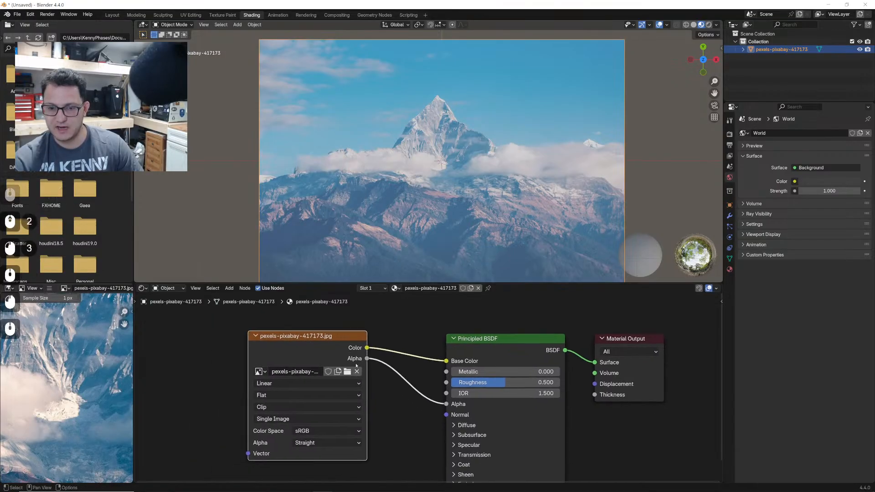
drag(321, 356, 322, 363)
drag(446, 405, 446, 405)
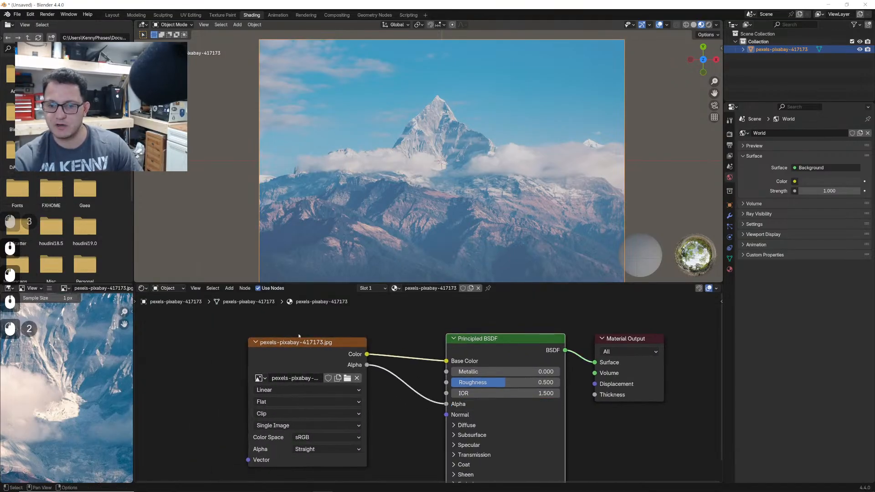
drag(315, 357, 318, 360)
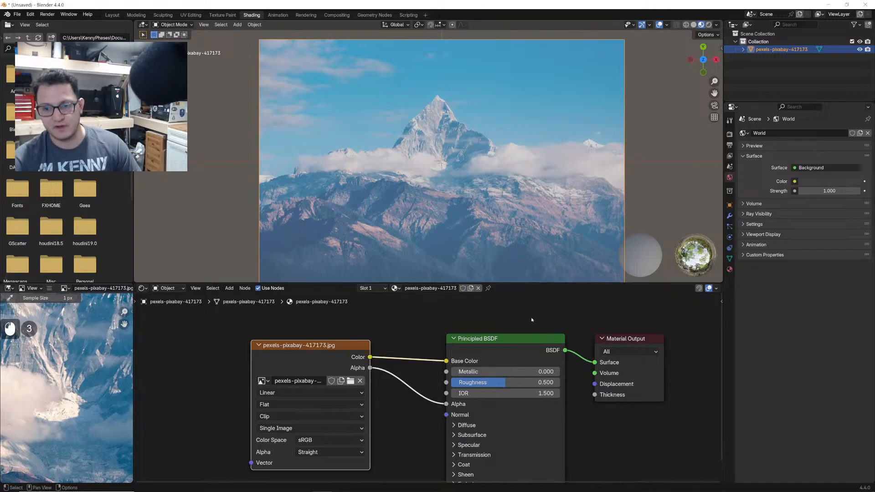
drag(515, 348, 507, 328)
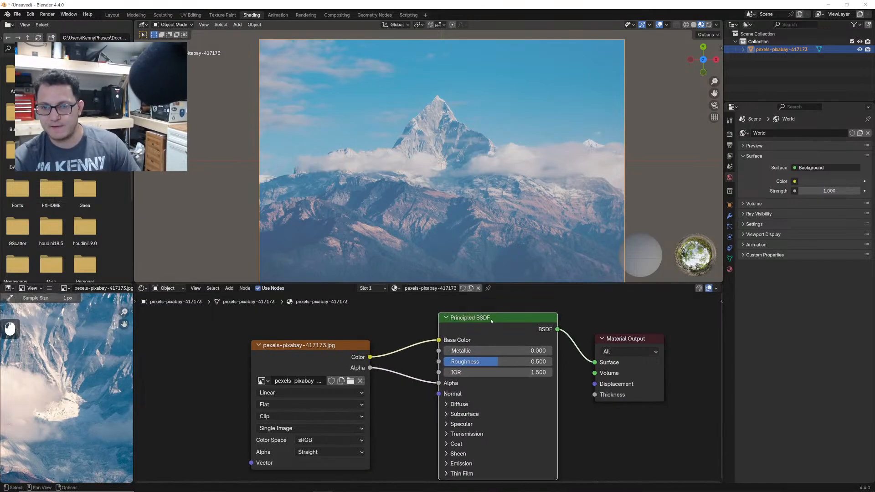
middle_drag(385, 321, 387, 342)
key(shift+a)
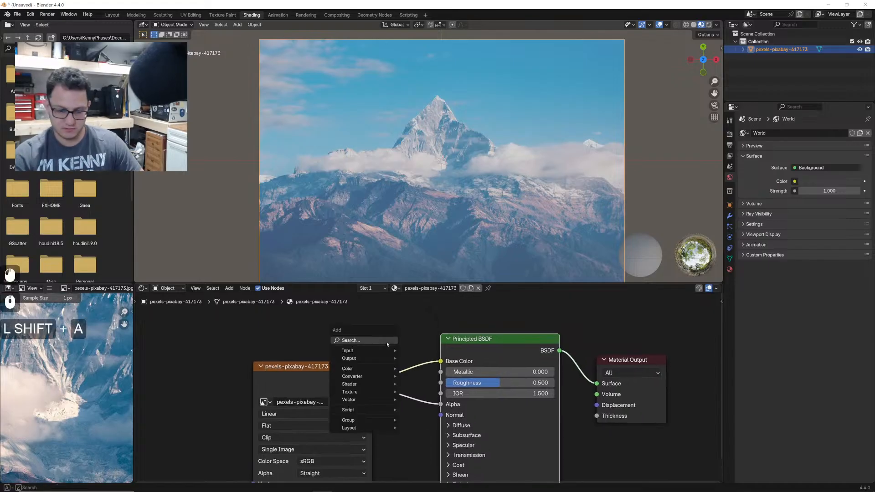
text(color r)
key(Return)
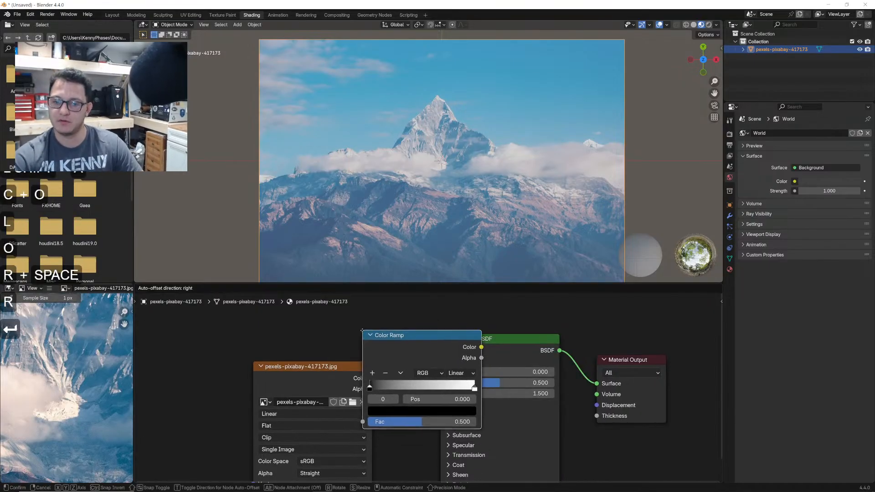
click(373, 341)
drag(448, 341, 422, 310)
middle_drag(442, 338, 432, 332)
click(434, 330)
key(x)
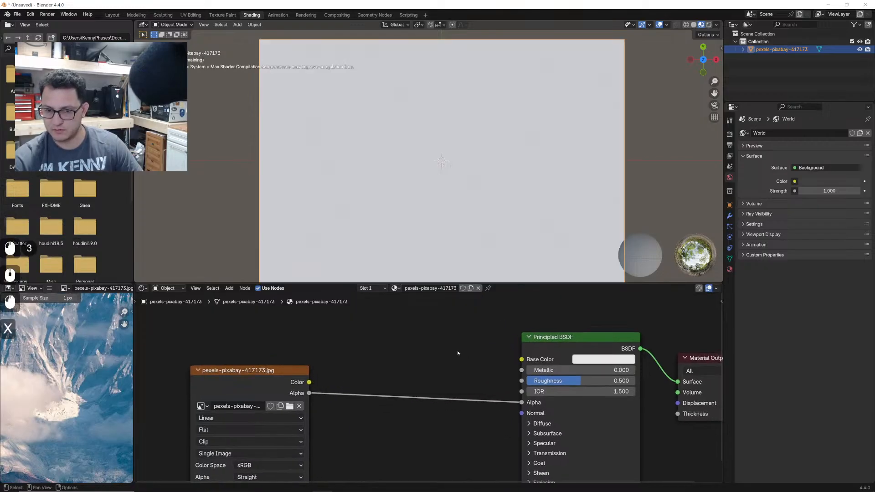
drag(310, 383, 531, 358)
- Move the Principled BSDF closer to the image texture and insert a Mix Shader before the Material Output
drag(538, 349, 444, 381)
key(shift+a)
text(mix sha)
key(Return)
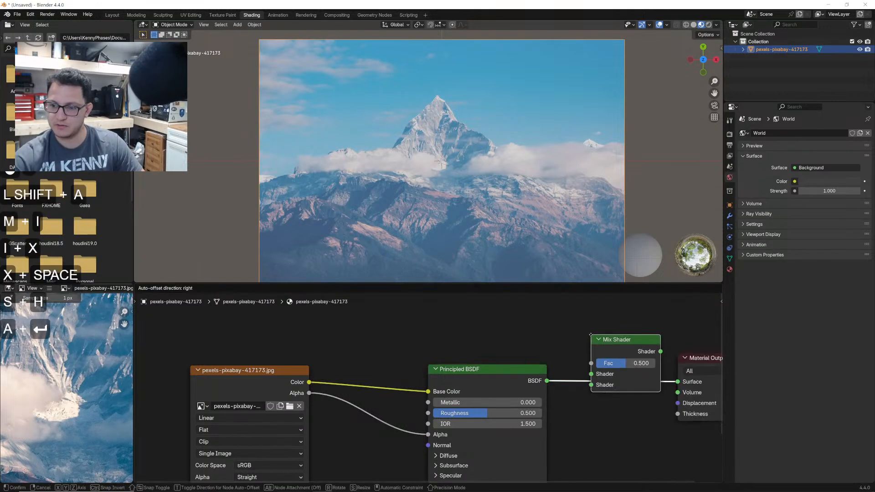
click(591, 336)
- Add a Color Ramp fed by the image's color and move the Mix Shader and Material Output farther from the Principled BSDF
drag(309, 382, 407, 330)
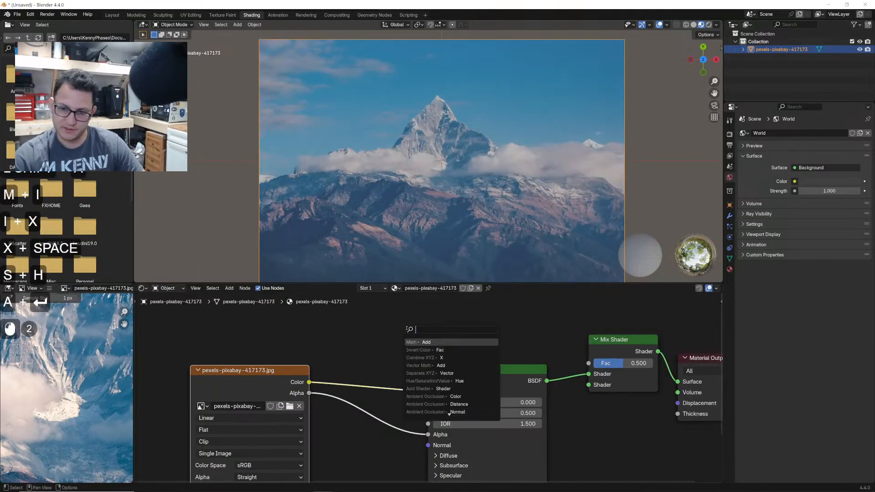
text(color r)
key(Return)
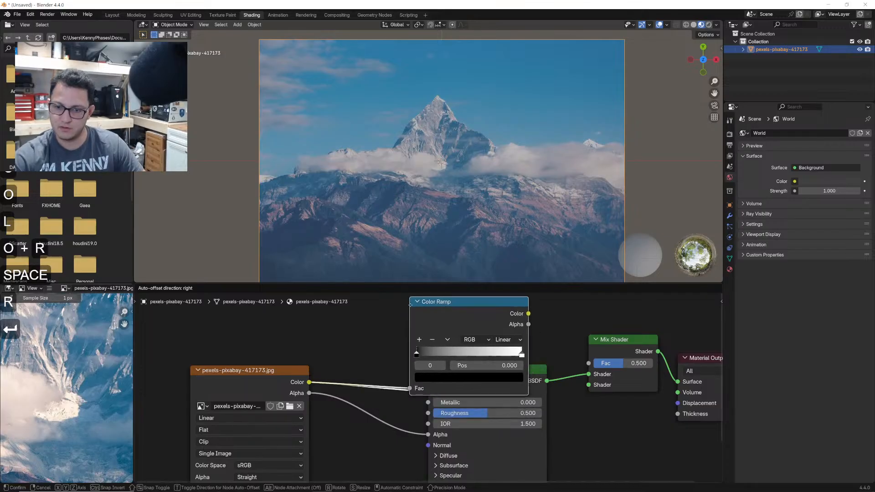
click(370, 329)
scroll(534, 379, down, 3)
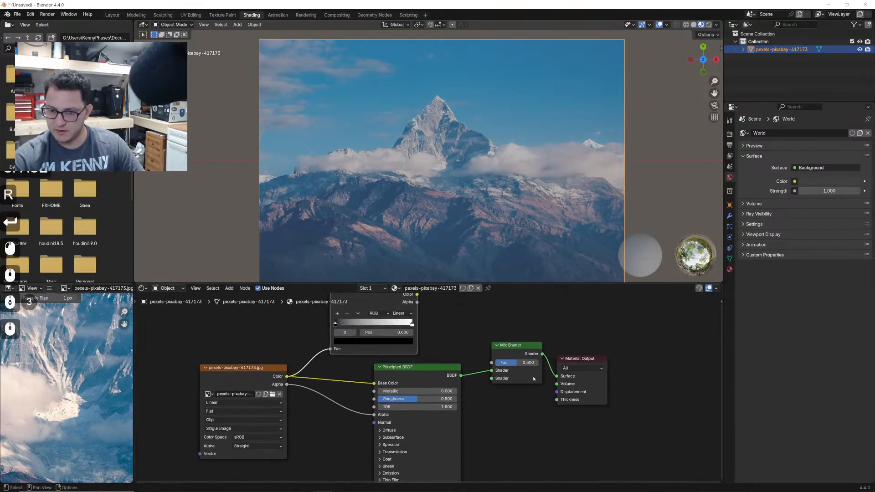
key(g)
click(659, 360)
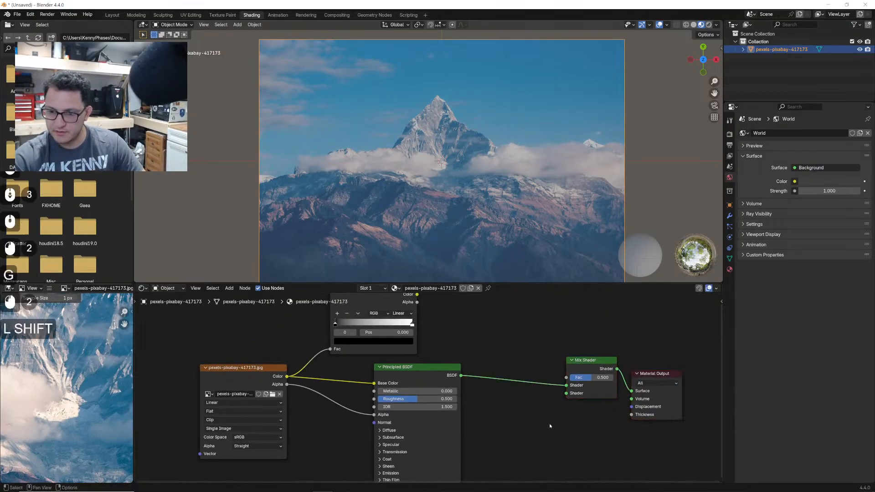
- Connect a new Transparent BSDF to the Mix Shader's second shader input and the Color Ramp's color to its factor
key(shift+a)
text(trasn)
key(Down)
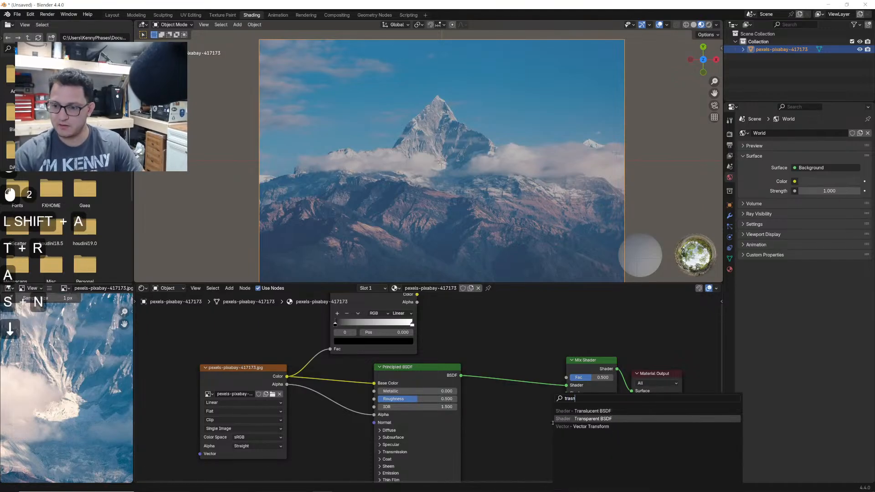
key(Return)
click(491, 395)
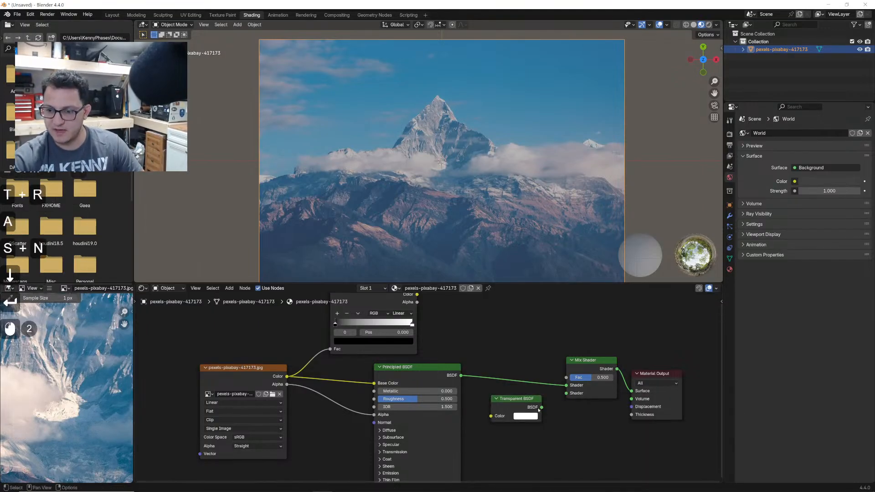
drag(564, 395, 565, 394)
middle_drag(438, 307, 441, 332)
drag(420, 320, 565, 401)
- Set the Color Ramp's black stop to dark blue and select its white stop
scroll(429, 390, up, 2)
middle_drag(389, 371, 450, 374)
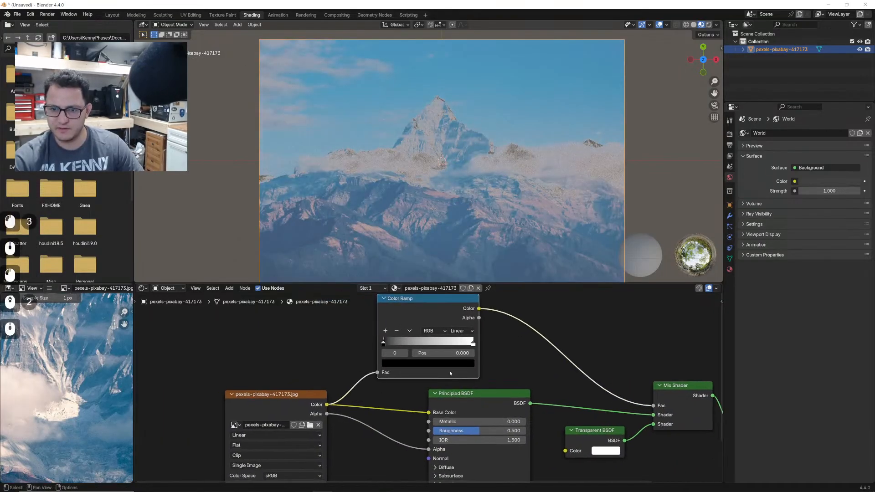
scroll(449, 374, up, 1)
click(413, 361)
click(463, 259)
drag(416, 241, 444, 222)
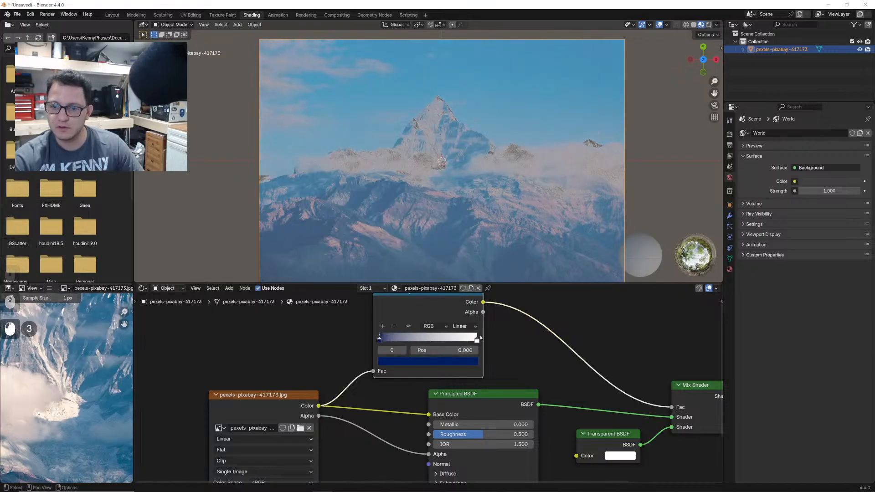
drag(477, 341, 512, 340)
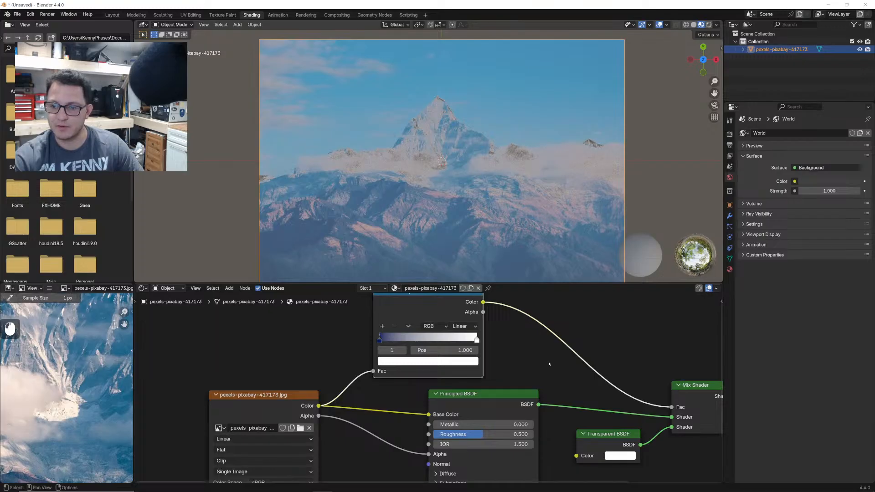
- Try the Color Ramp's white stop at 0.355 and dark blue stop at 0.264, then return both to the ends
scroll(404, 341, up, 2)
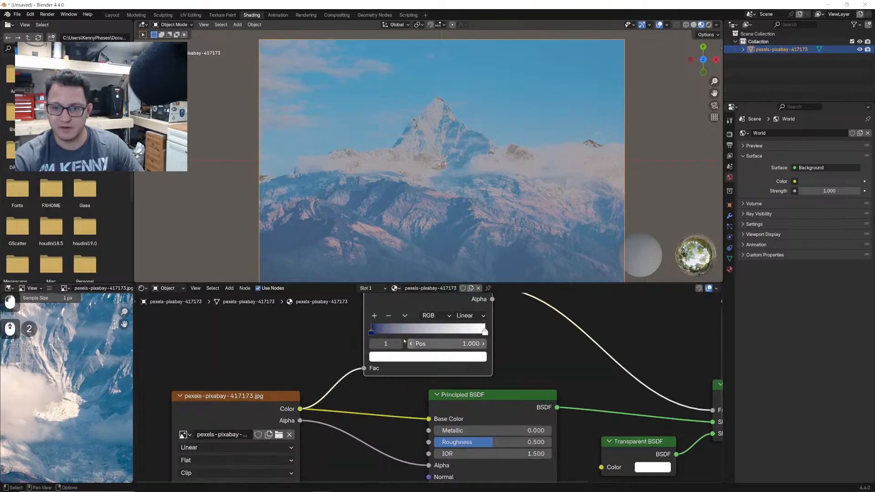
click(371, 332)
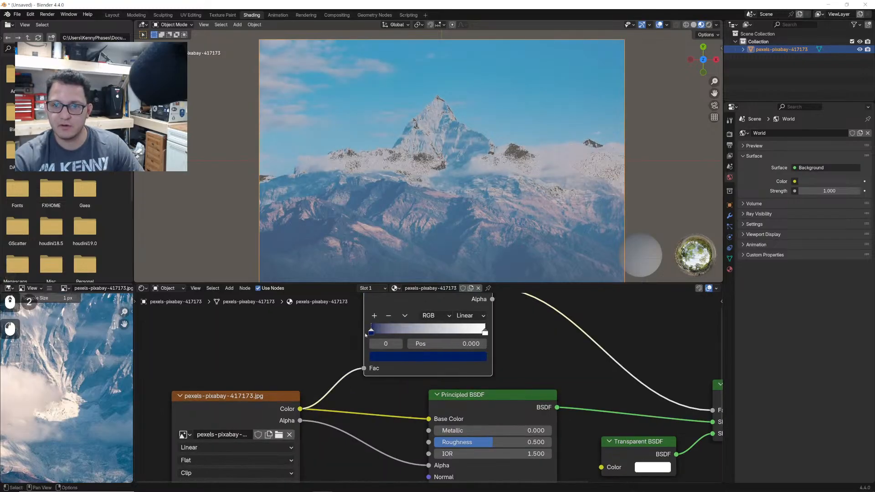
scroll(479, 183, up, 4)
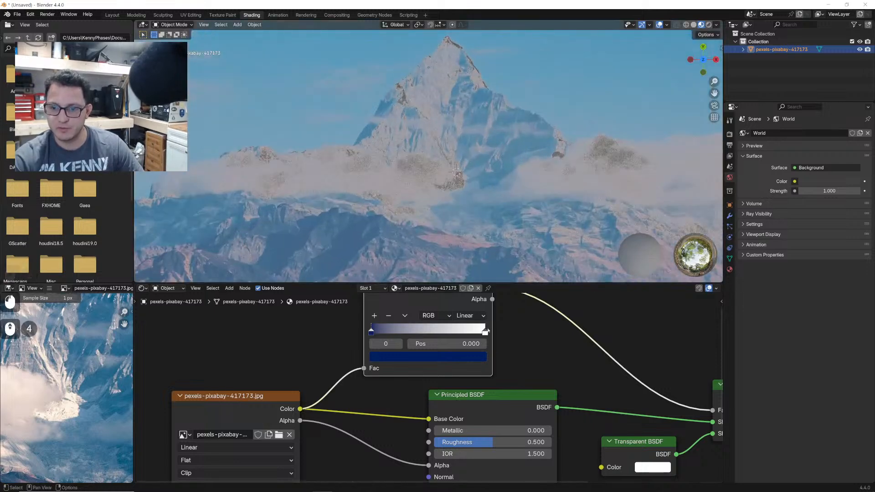
drag(486, 332, 409, 337)
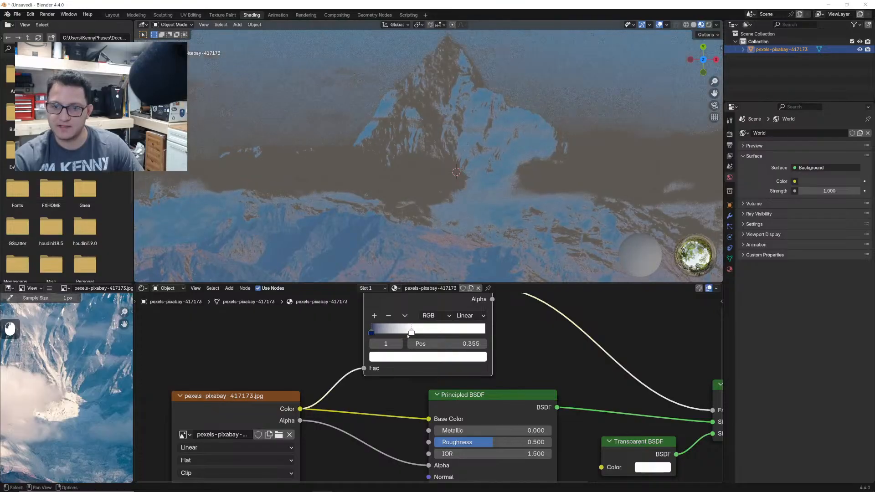
scroll(475, 181, down, 5)
scroll(469, 190, up, 2)
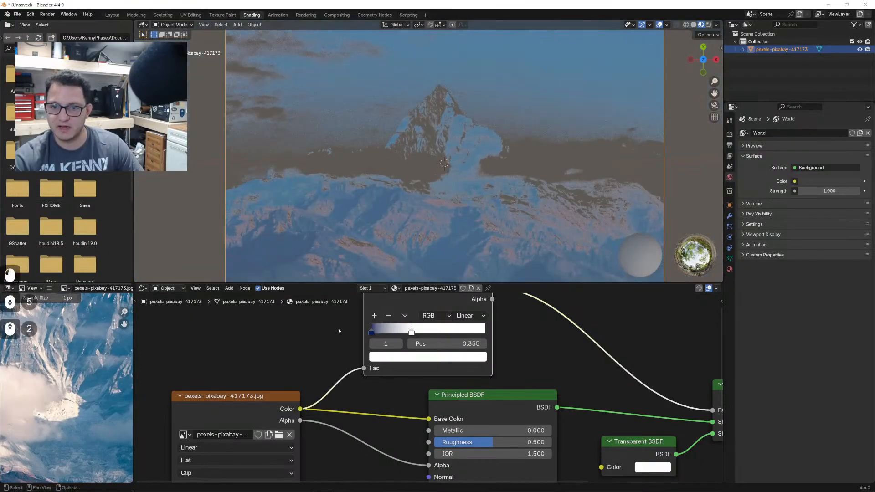
click(360, 336)
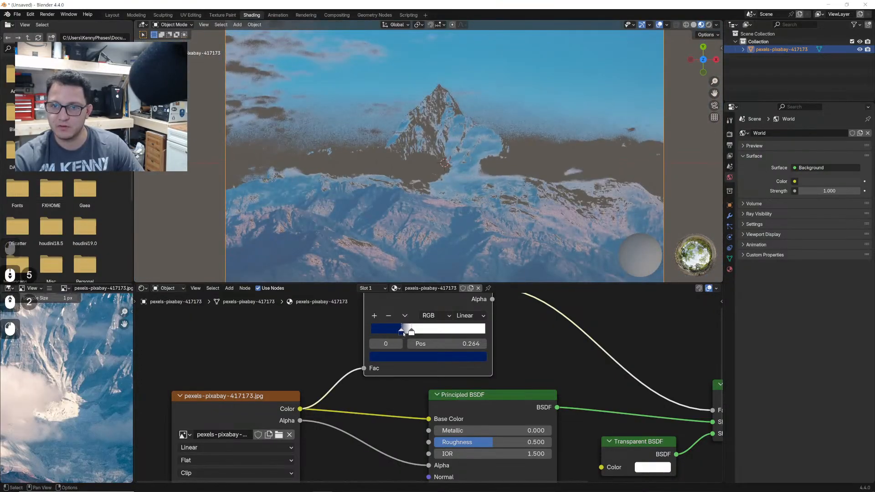
drag(412, 333, 509, 338)
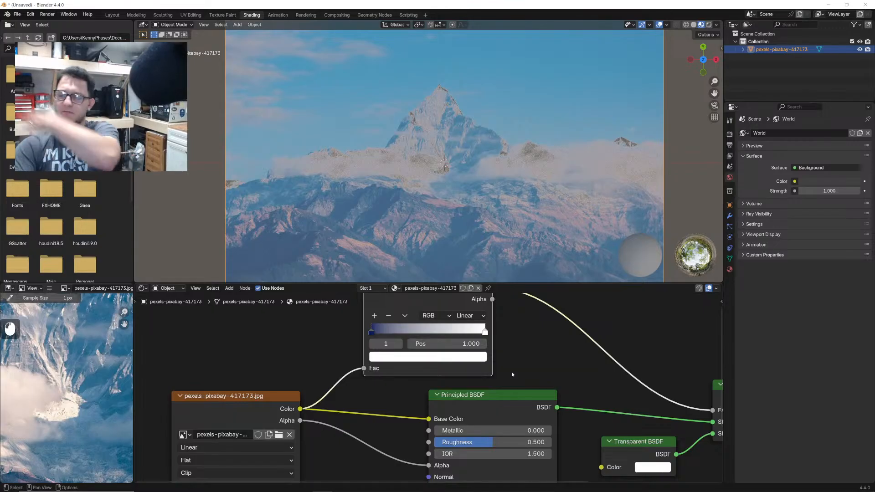
drag(372, 333, 299, 332)
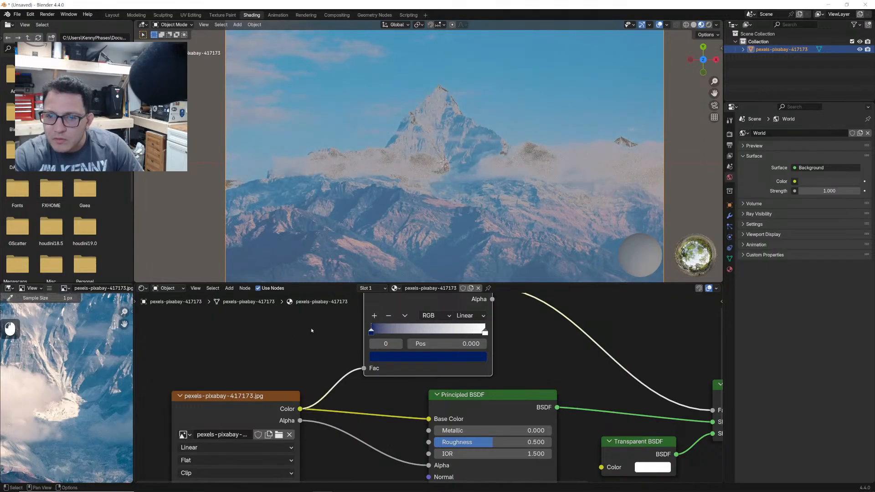
- Change the Color Ramp's dark blue stop to black and move the white stop to position 0.565
click(429, 359)
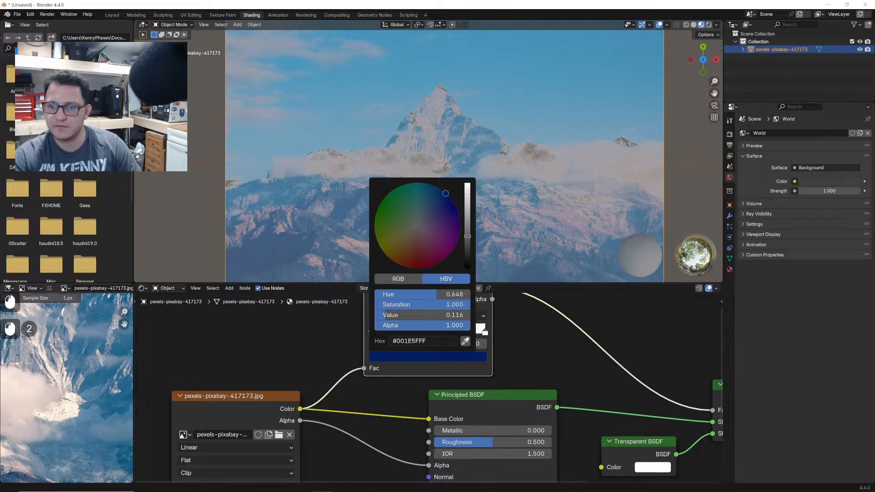
drag(469, 192, 468, 182)
click(421, 226)
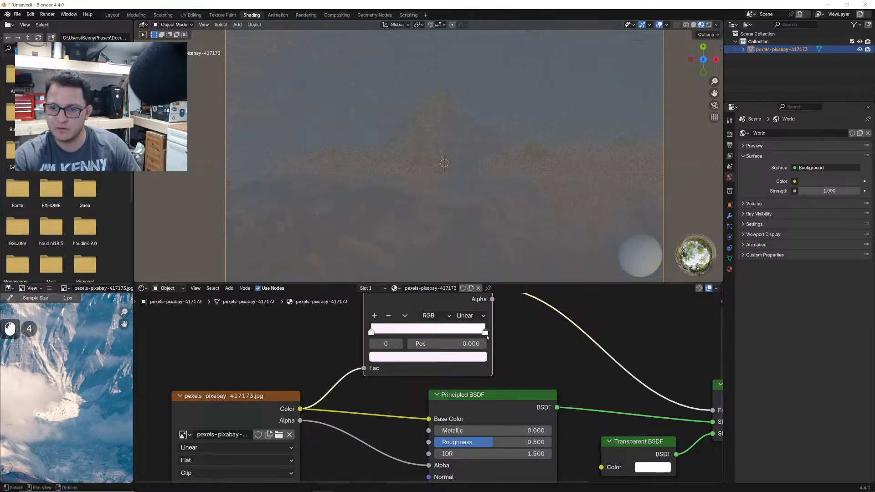
click(477, 357)
drag(470, 245, 470, 278)
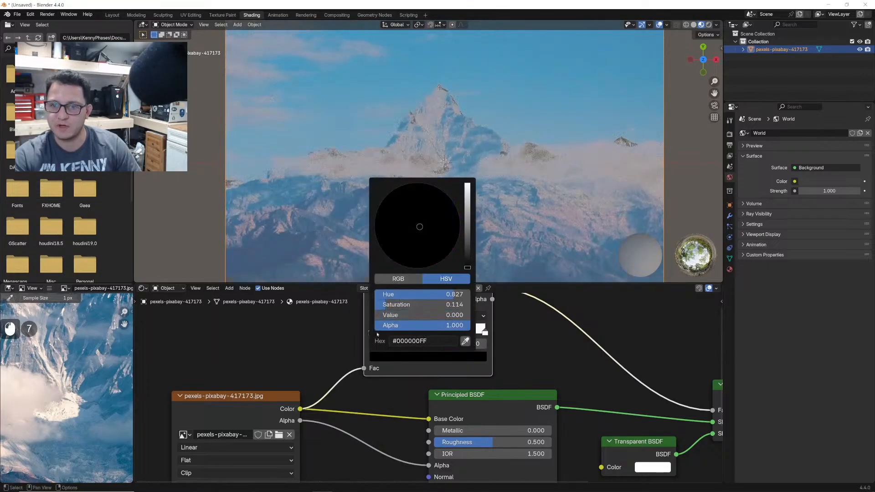
drag(485, 333, 436, 333)
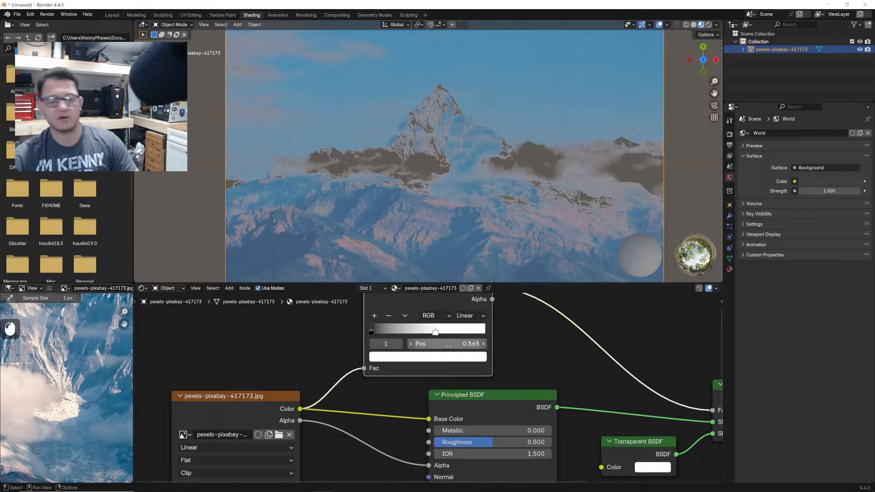
- Replace the mountain image in the image texture node with icon.webp from the Downloads folder
middle_drag(397, 407, 413, 379)
click(295, 408)
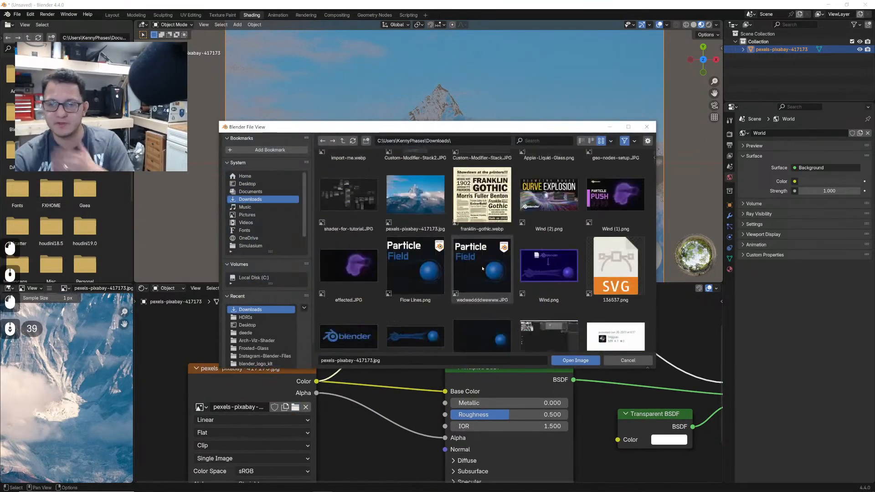
scroll(450, 264, down, 20)
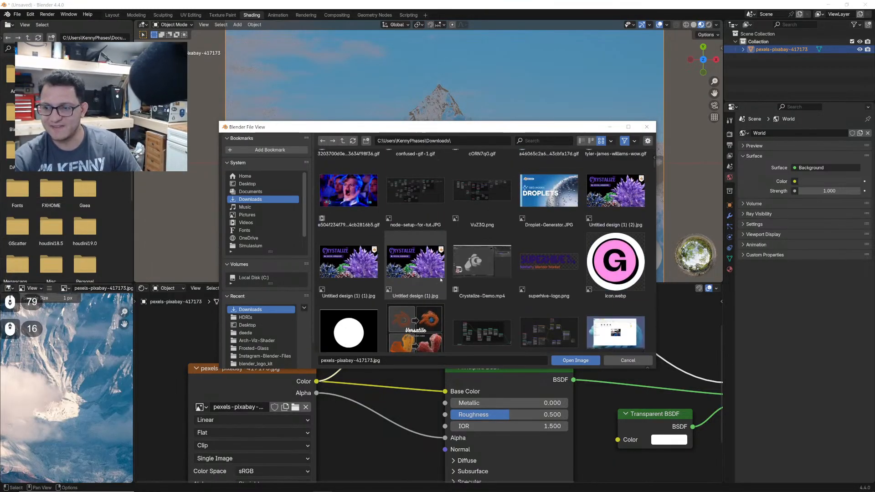
scroll(441, 280, down, 3)
click(628, 222)
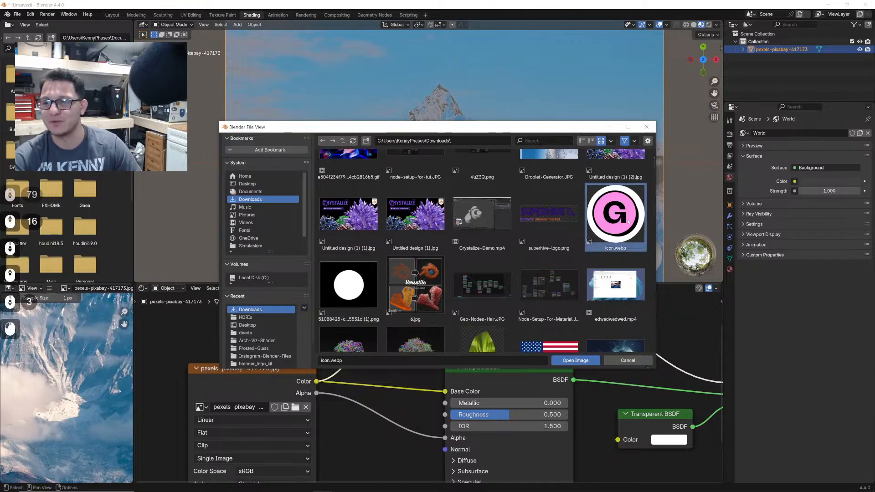
double_click(628, 222)
middle_drag(504, 356, 506, 377)
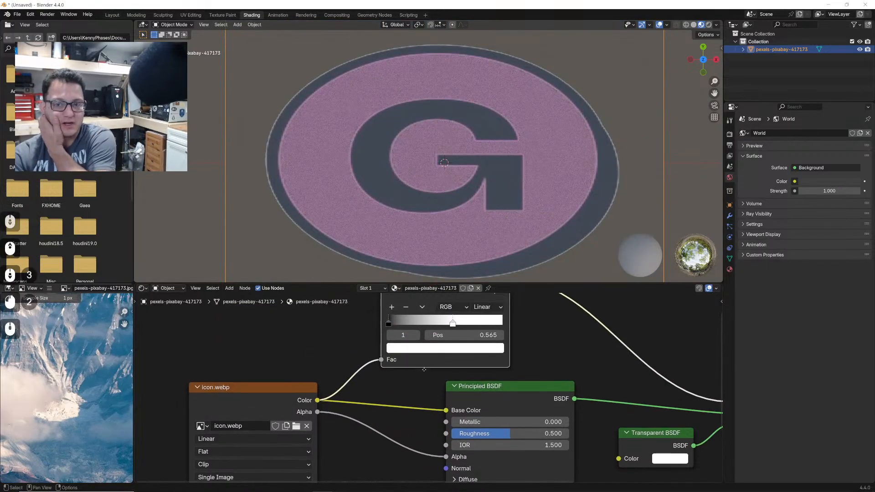
- Test the masking of the icon by sliding the Color Ramp's white stop down to 0.150 and back toward the end
drag(452, 325, 503, 325)
mouse_move(390, 325)
mouse_down()
mouse_move(459, 326)
mouse_move(388, 325)
mouse_up()
drag(503, 326, 447, 328)
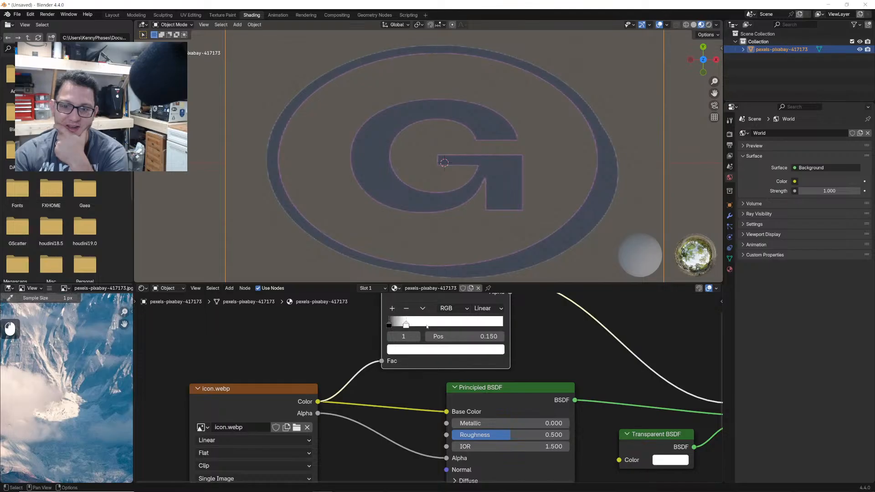
drag(488, 327, 524, 328)
- Recolor the Color Ramp's black stop hot pink and bring the two stops close together, with the white one at 0.451
click(478, 350)
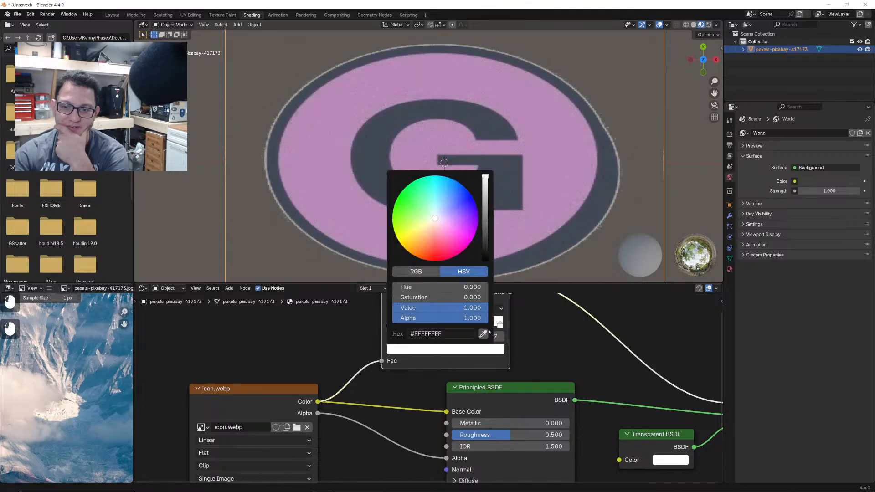
drag(449, 243, 466, 249)
drag(392, 332, 424, 328)
click(472, 328)
click(480, 353)
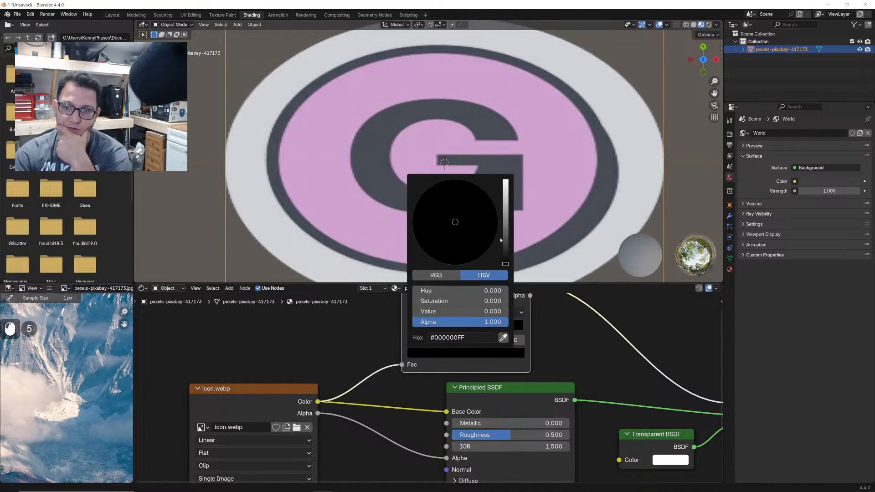
drag(506, 251, 506, 179)
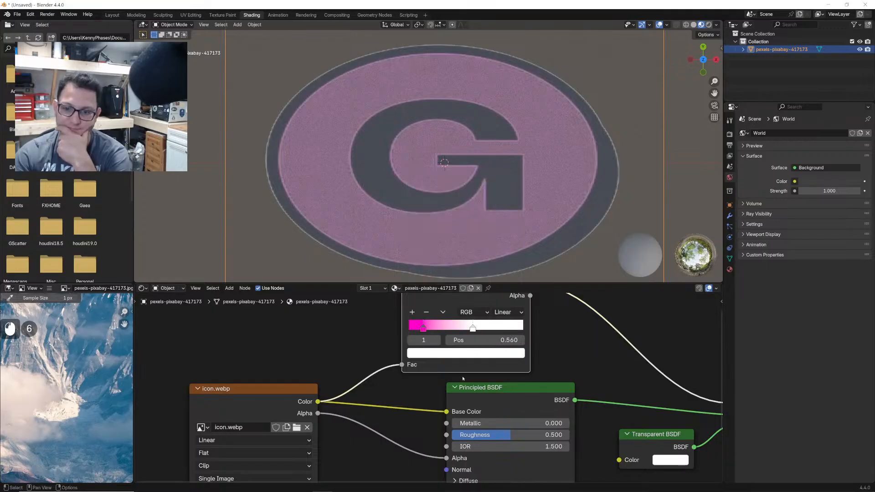
mouse_move(423, 329)
mouse_down()
mouse_move(502, 330)
mouse_move(460, 334)
mouse_up()
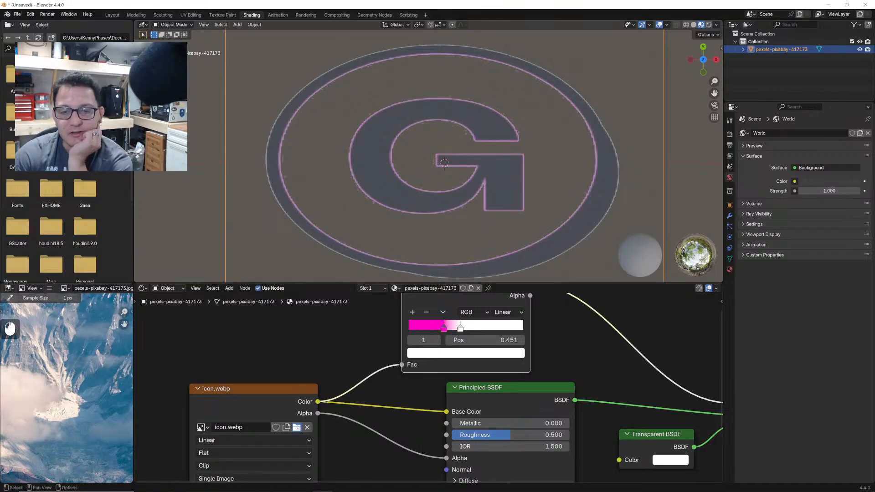
- Browse the Downloads folder for another image to load into the texture node and leave without choosing one
click(297, 428)
scroll(444, 269, down, 10)
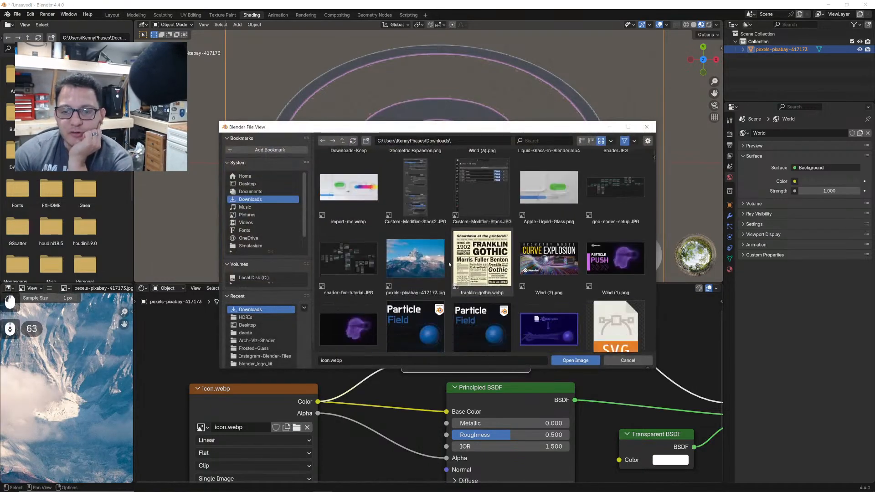
scroll(449, 264, down, 20)
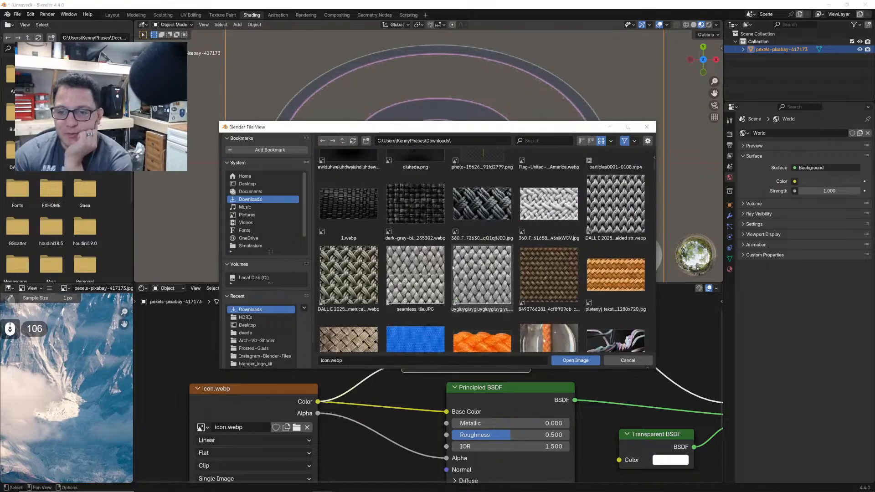
scroll(453, 269, up, 6)
scroll(451, 274, down, 8)
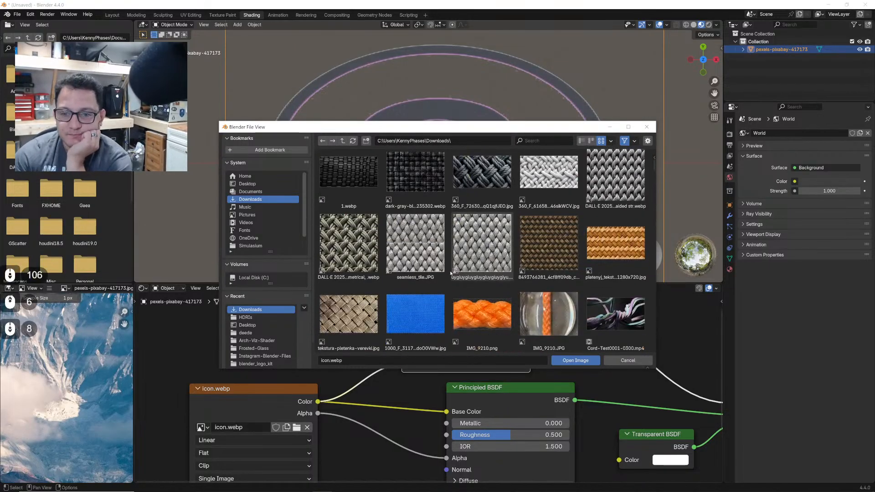
scroll(450, 273, down, 14)
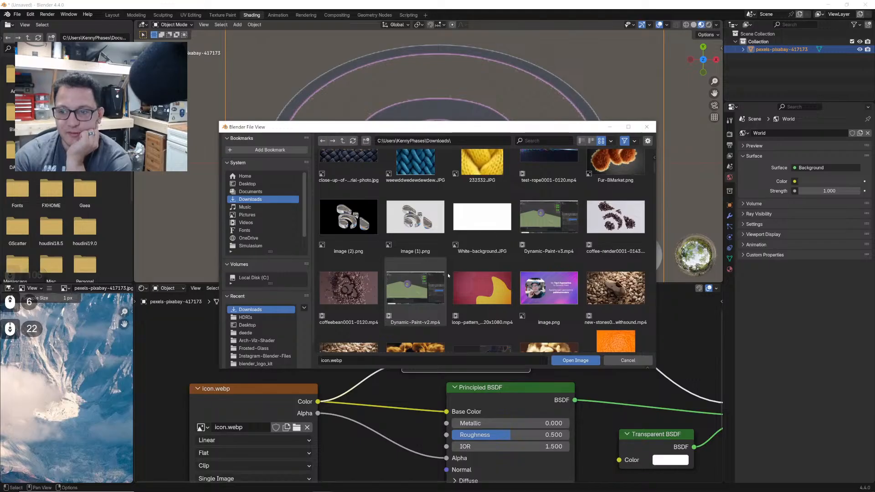
scroll(469, 286, down, 3)
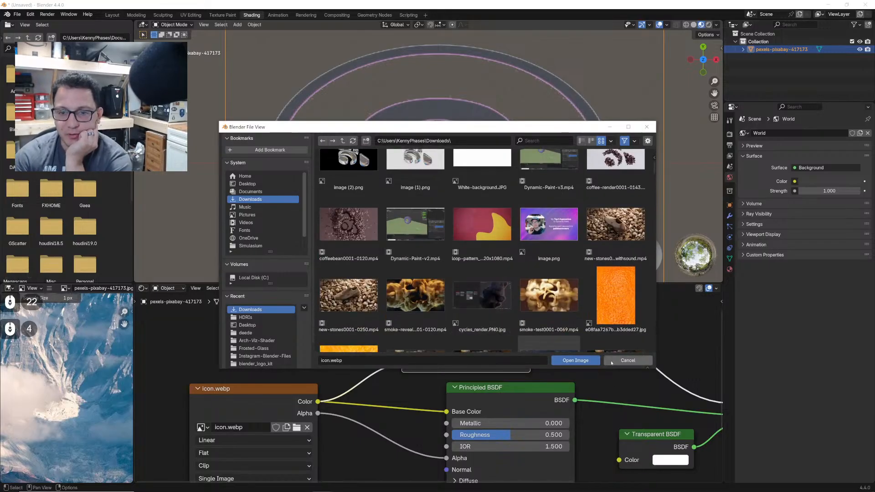
click(612, 361)
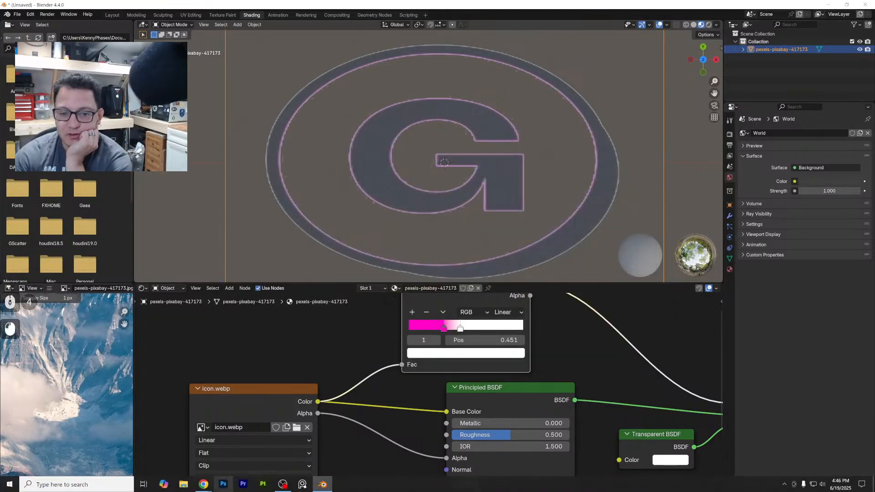
- Switch to File Explorer and play the Cord-Test0001-0300 video from Downloads in Media Player with repeat turned on
click(184, 485)
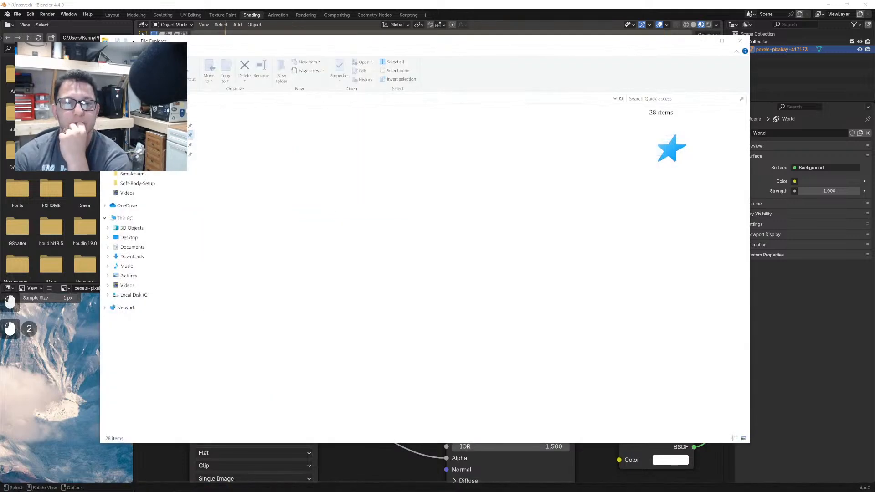
scroll(353, 237, down, 10)
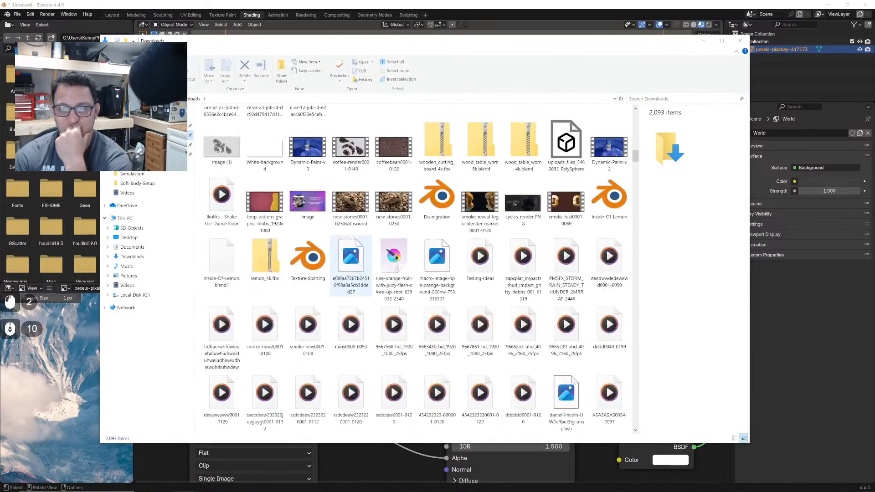
scroll(353, 237, up, 3)
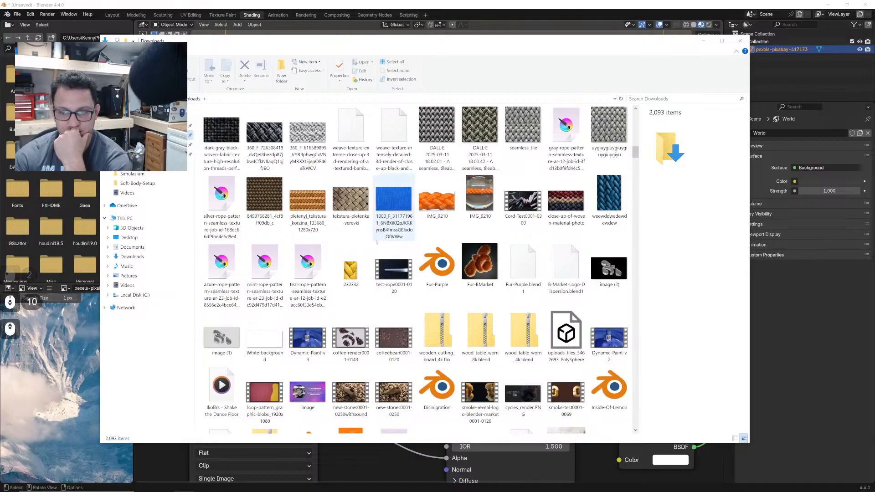
double_click(524, 203)
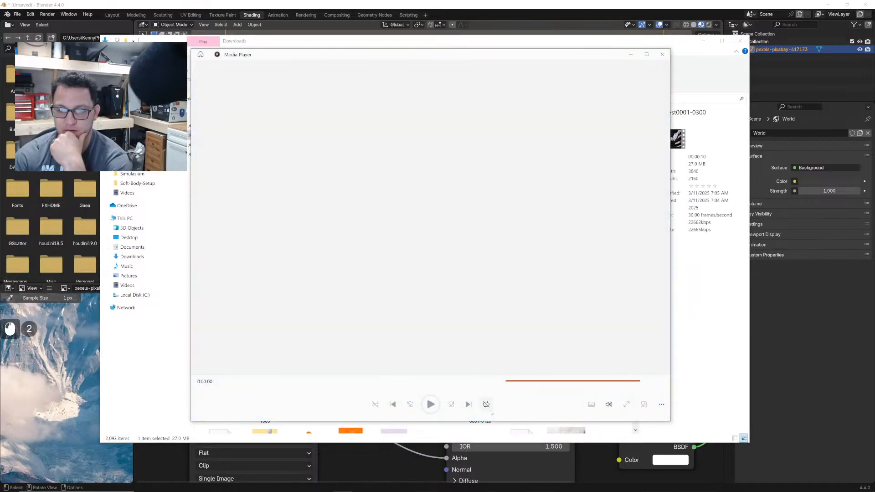
click(489, 407)
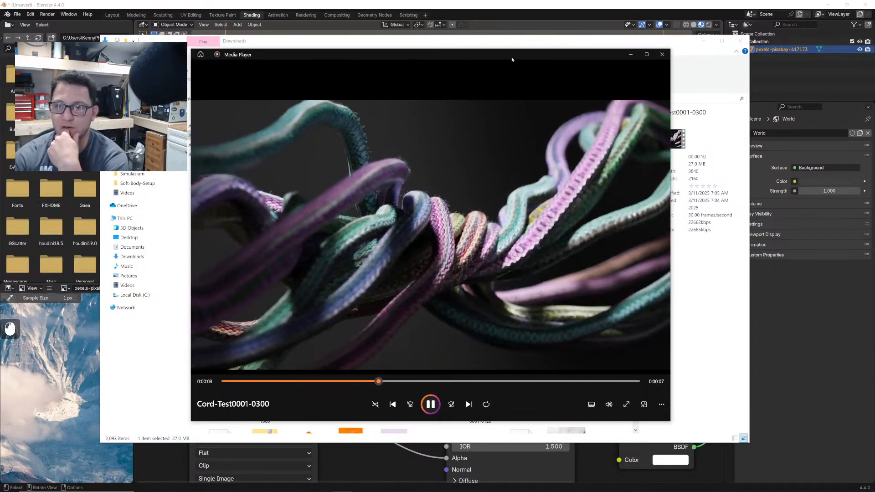
- Move the Media Player window and maximize it to view the cord animation at full size
drag(512, 58, 557, 64)
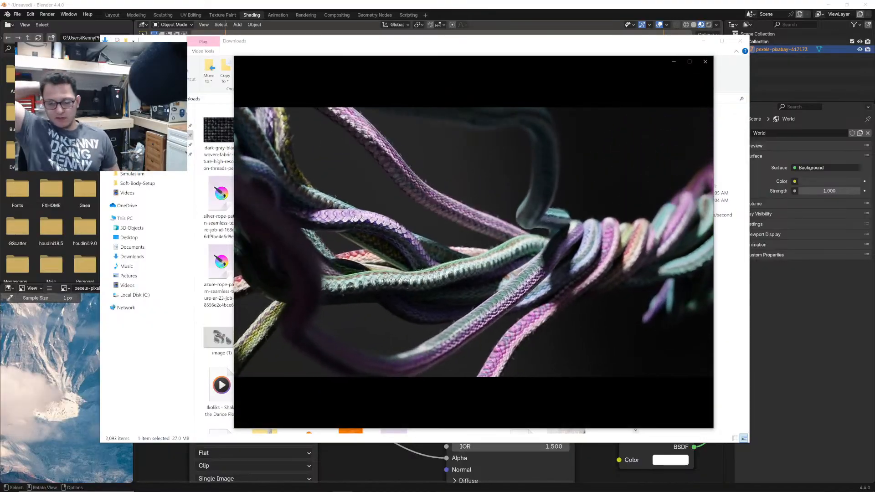
mouse_move(557, 62)
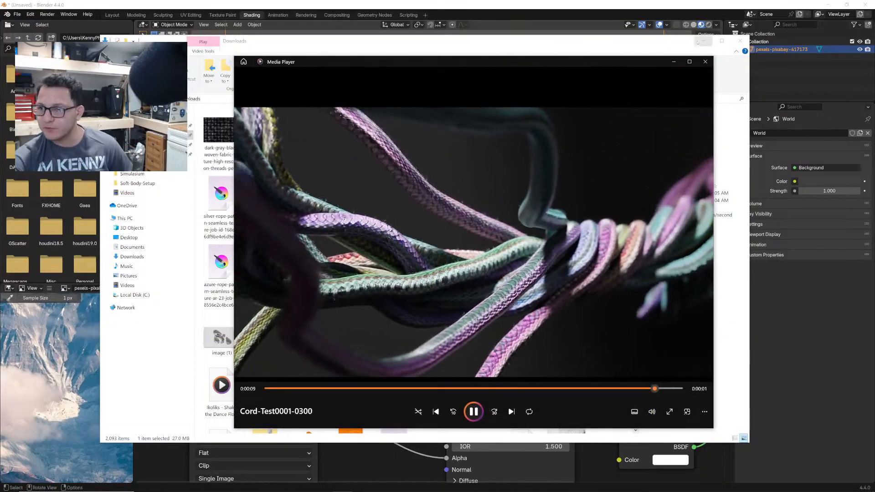
click(690, 61)
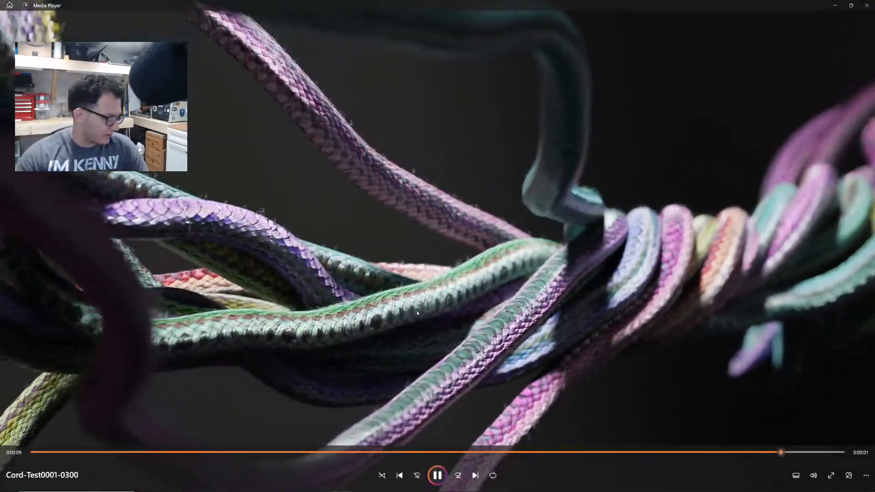
- Leave the cord animation, then watch the test-rope0001-0120 video and the shoe-on-stones render from Downloads, closing each
key(Escape)
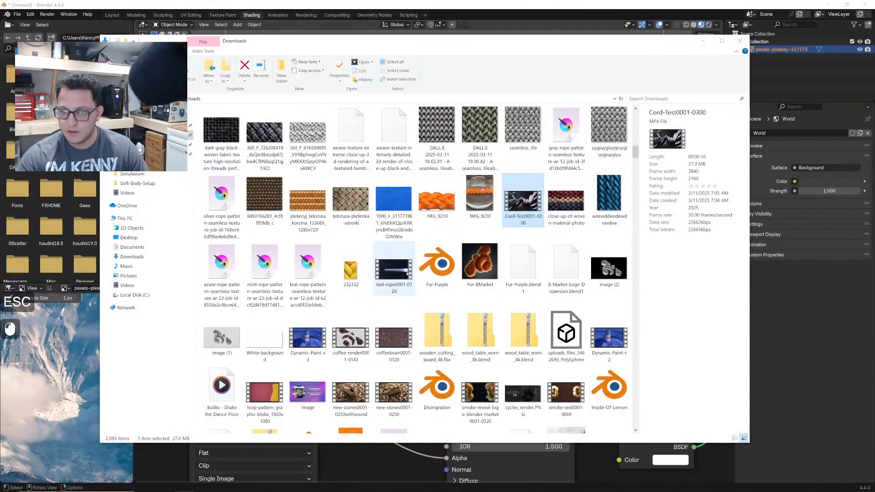
double_click(403, 273)
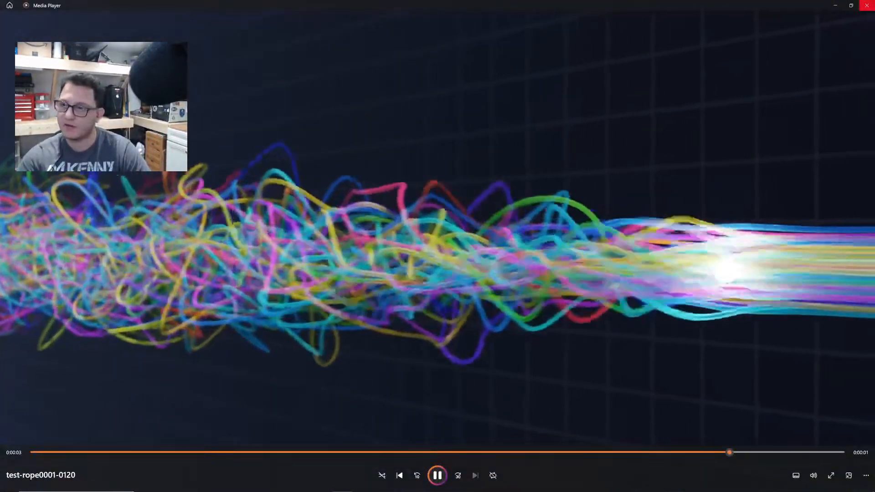
click(868, 4)
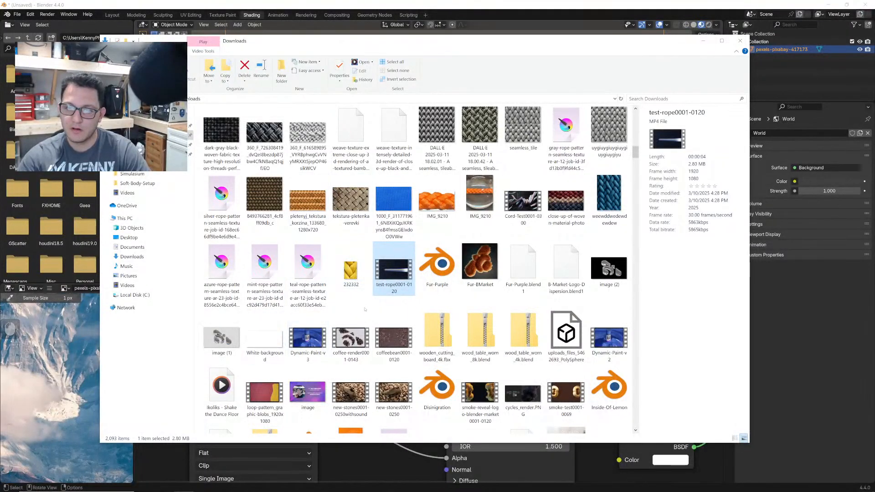
scroll(365, 309, down, 3)
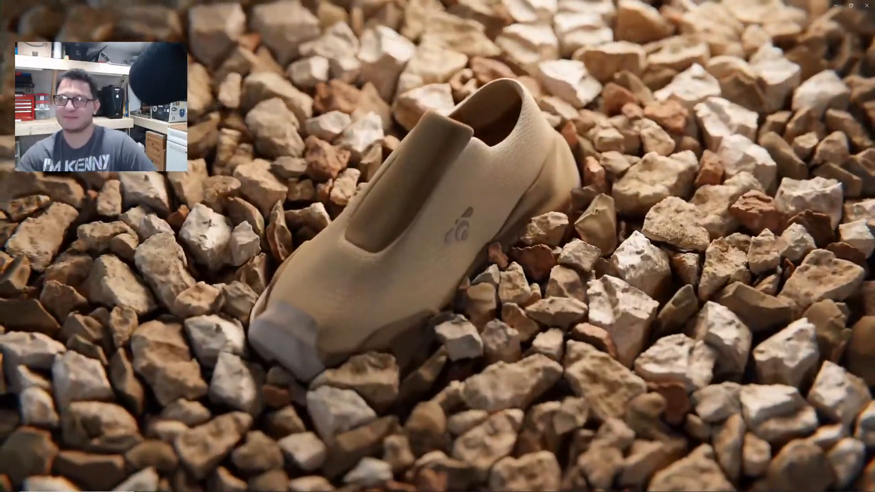
click(868, 6)
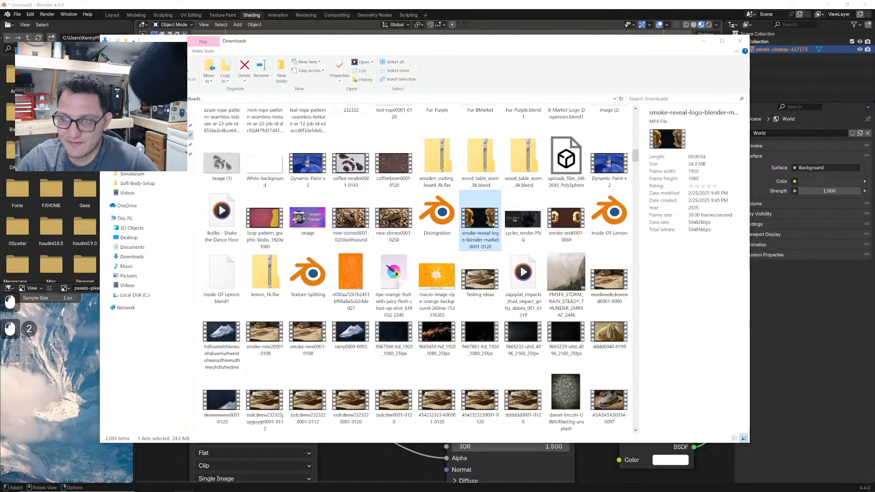
- Play the smoke-reveal-logo-blender-market0001-0120 and smoke-test0001-0069 videos from Downloads and close each after viewing
double_click(498, 222)
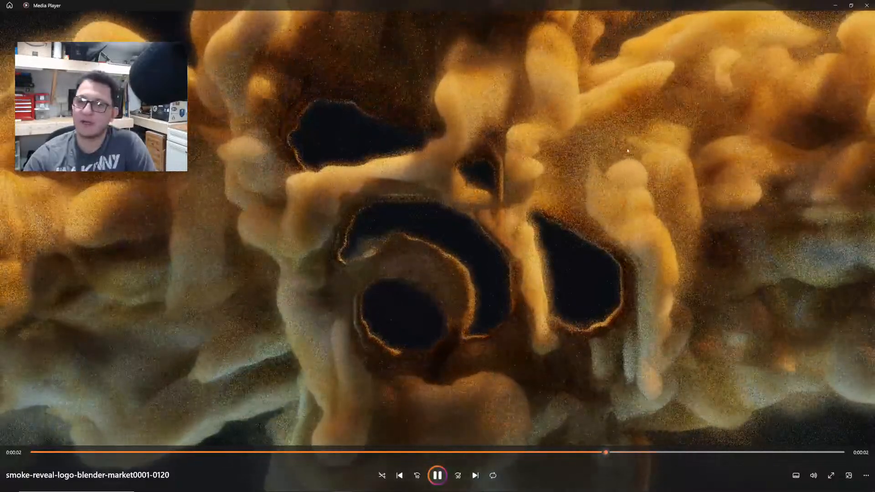
click(867, 5)
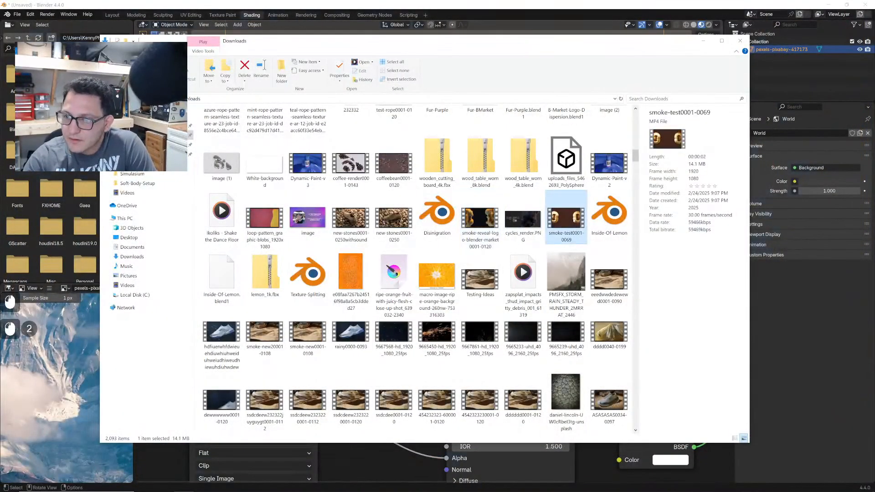
double_click(586, 227)
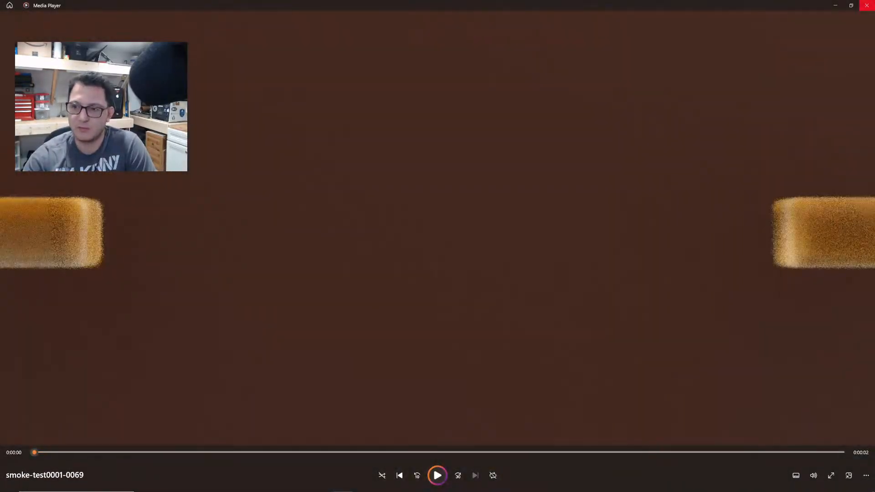
click(868, 4)
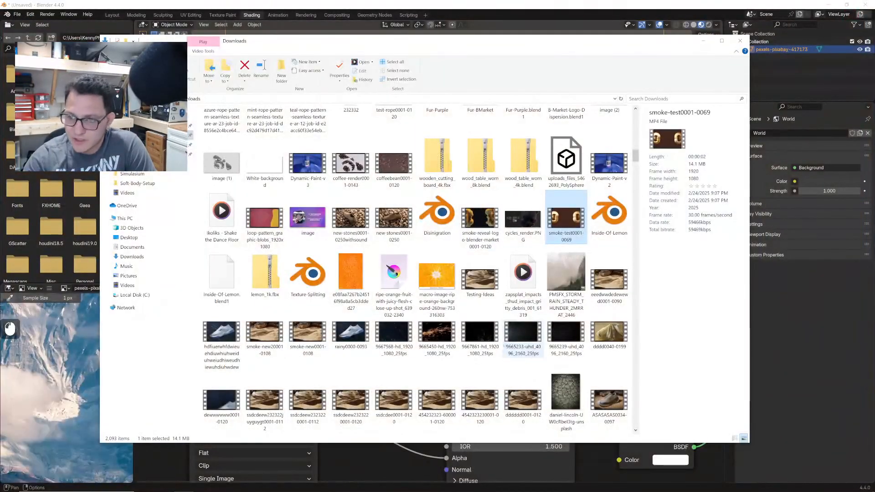
- Play the Testing-Ideas video with repeat turned on, watch the shoe simulations and close the player
double_click(487, 282)
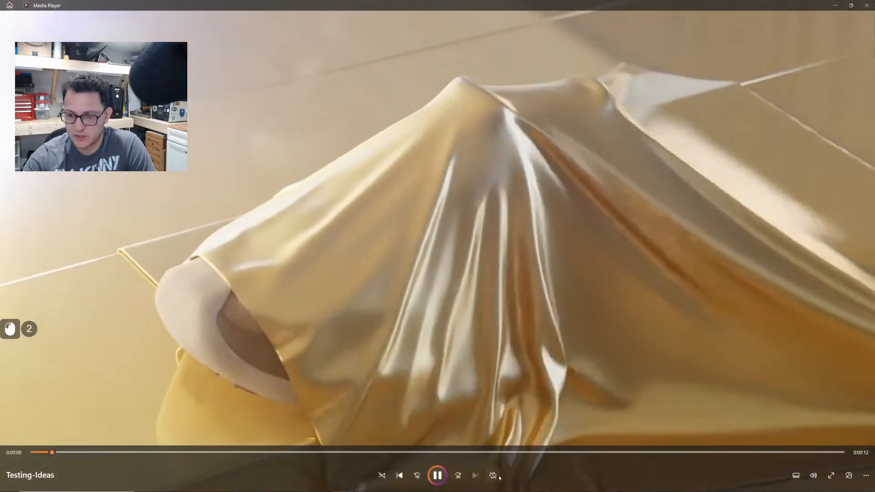
click(494, 476)
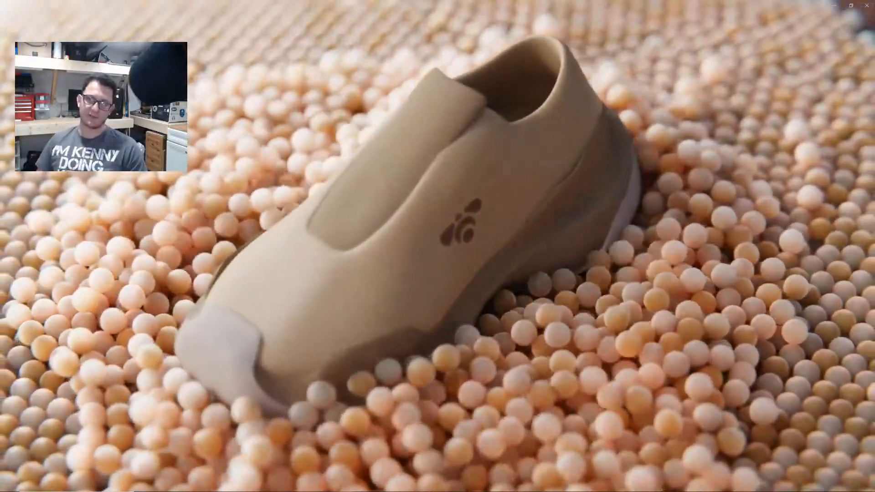
mouse_move(820, 358)
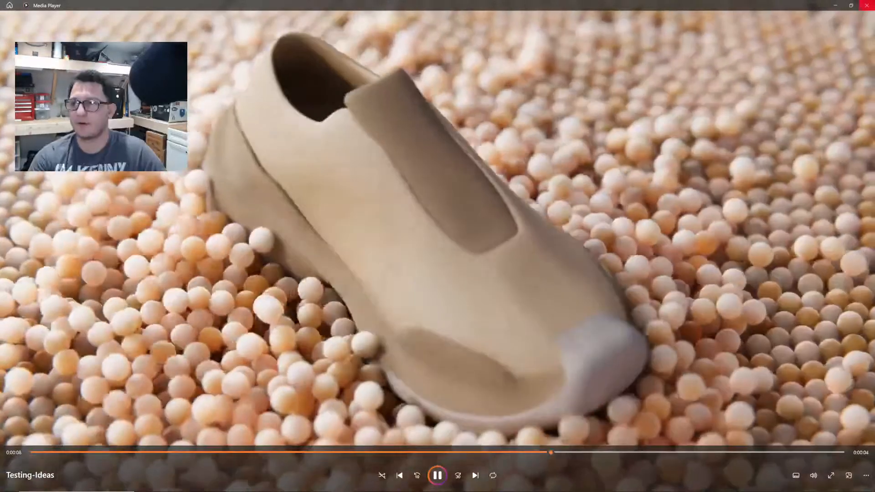
click(867, 5)
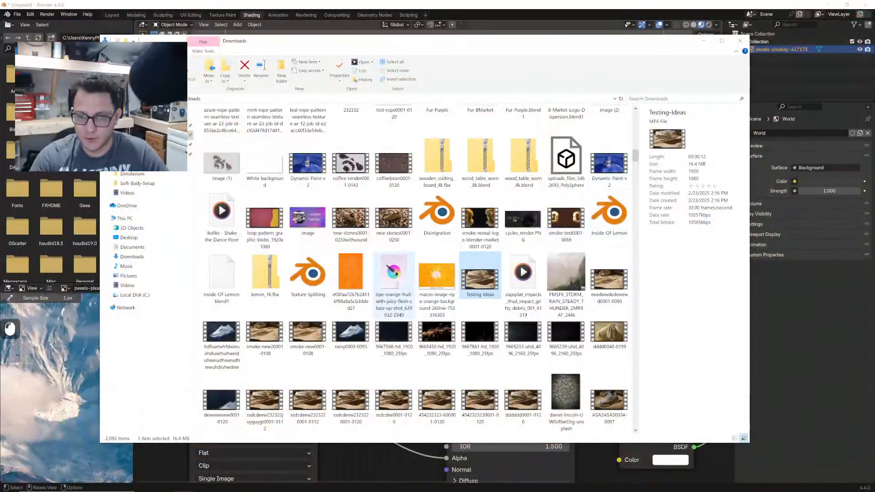
- Find older renders in Downloads and watch the 30fps-smoke0001-0160 video and the colorful inflating-balls video, closing each
scroll(401, 315, down, 3)
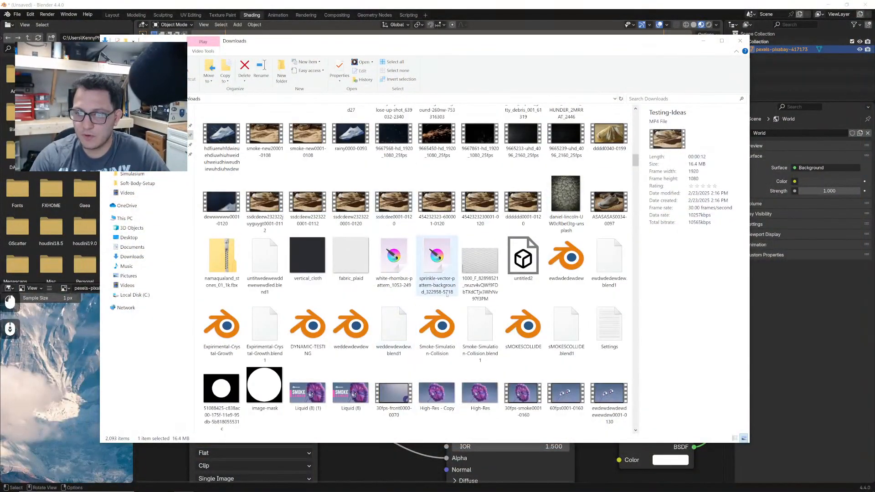
scroll(446, 295, down, 3)
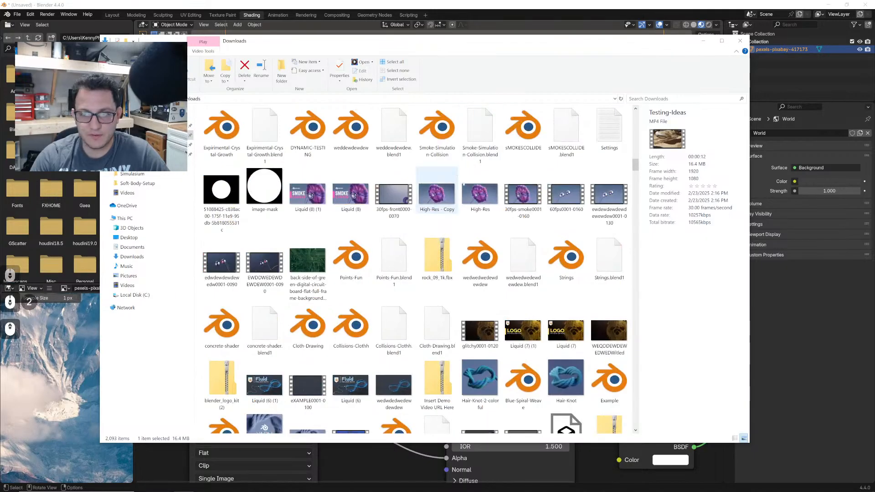
double_click(520, 195)
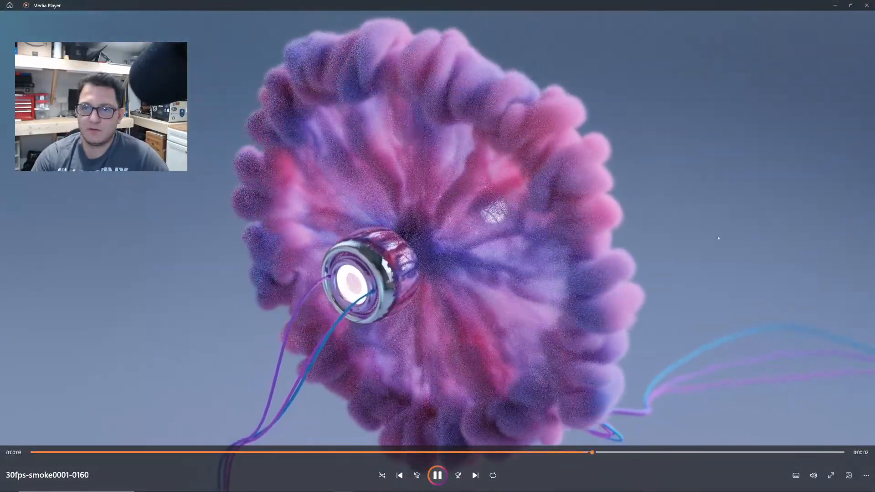
click(868, 6)
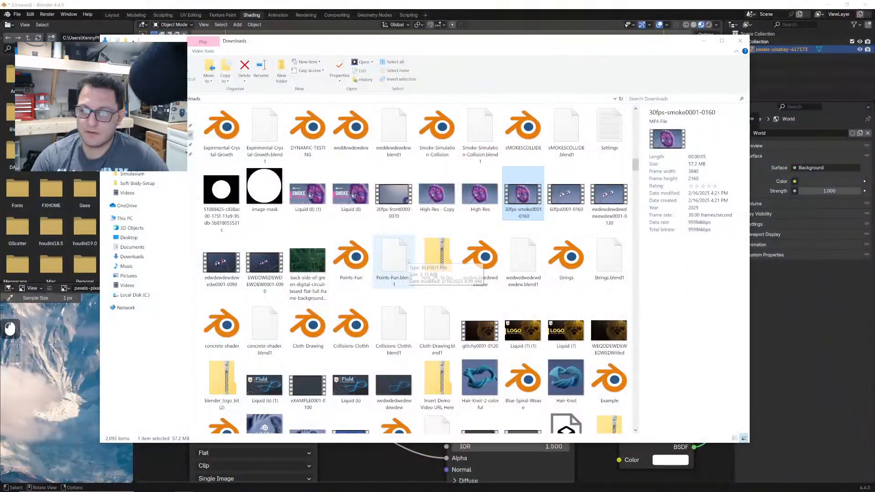
scroll(409, 261, down, 3)
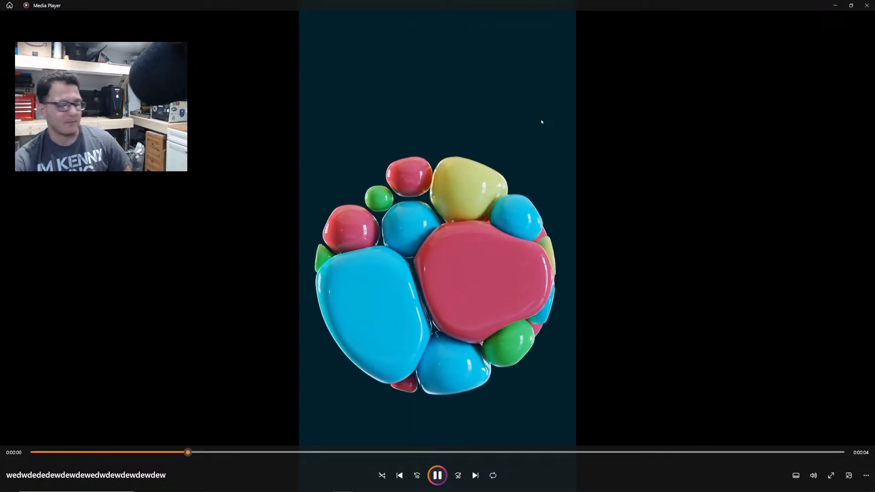
click(867, 5)
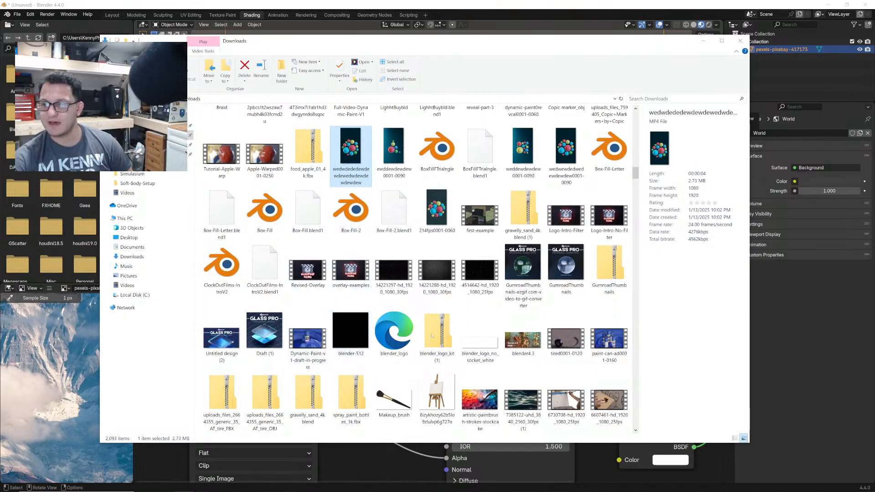
- Play the tired0001-0120 tire-track video with repeat turned on and close it after viewing
double_click(558, 338)
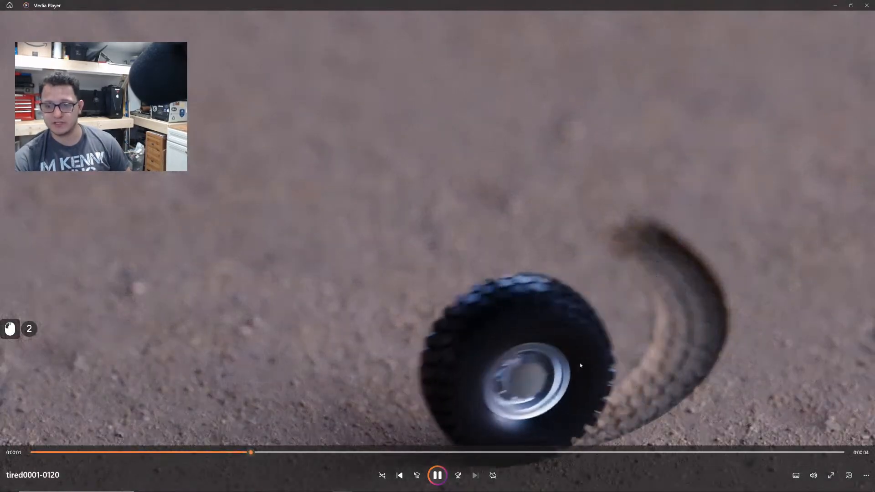
click(494, 475)
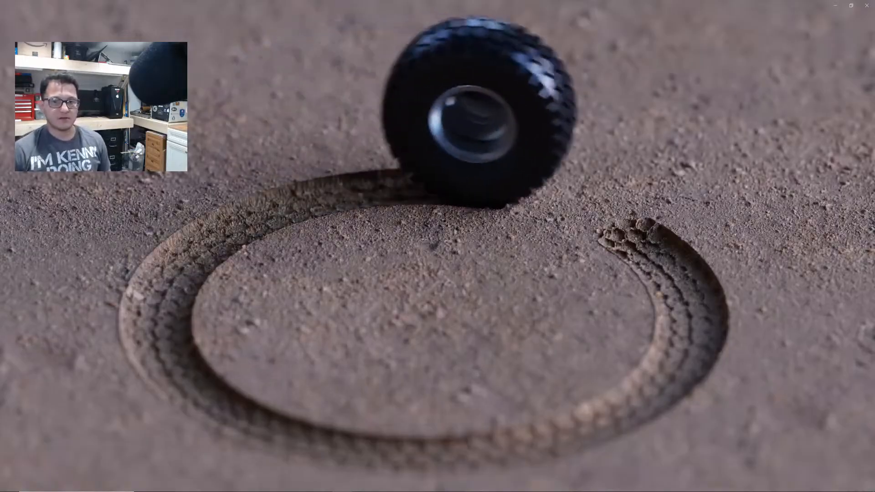
mouse_move(795, 318)
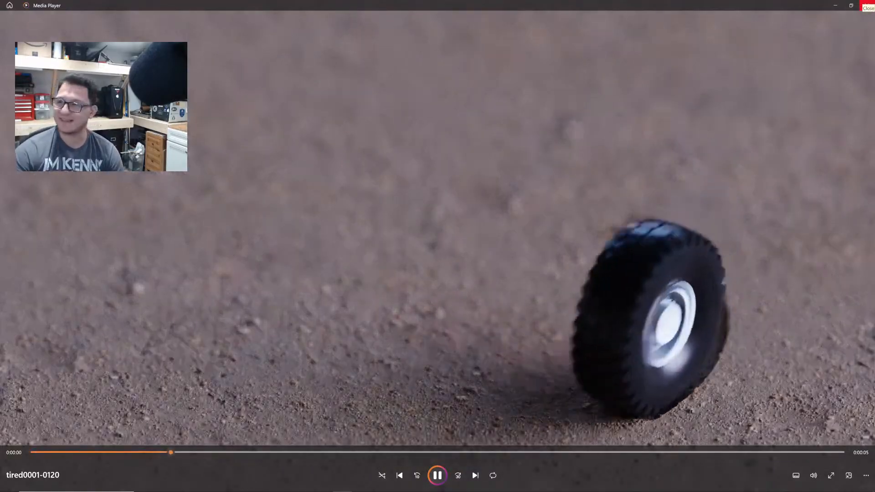
click(868, 5)
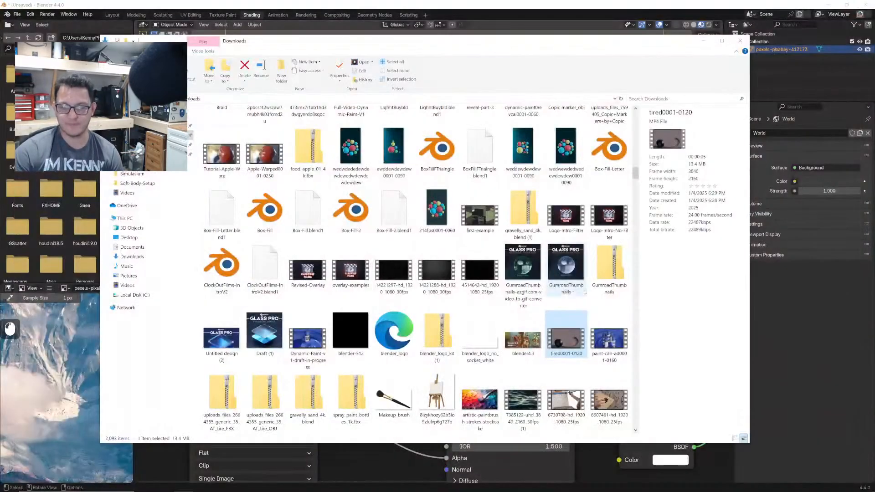
- Browse further down the Downloads folder, watch part of the V3-Logo-Reveal-Tutorial video and close it
scroll(450, 350, down, 3)
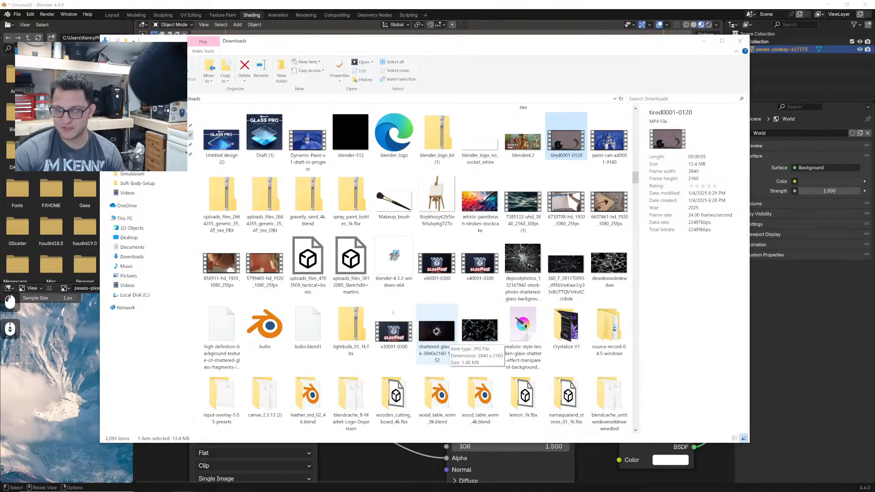
scroll(347, 292, down, 3)
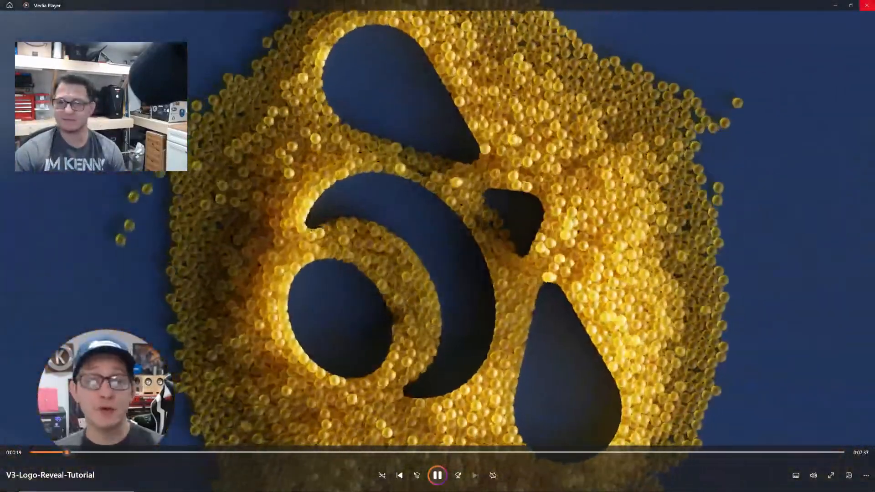
click(867, 5)
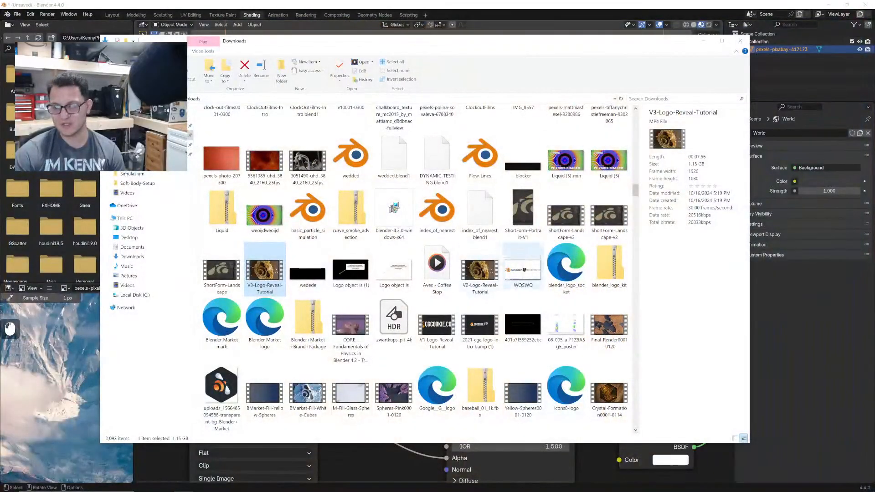
- Browse the neighbouring renders and watch the Crystal-Formation0001-0114 and wedwwfwef0001-0157 videos, closing each
scroll(524, 265, down, 3)
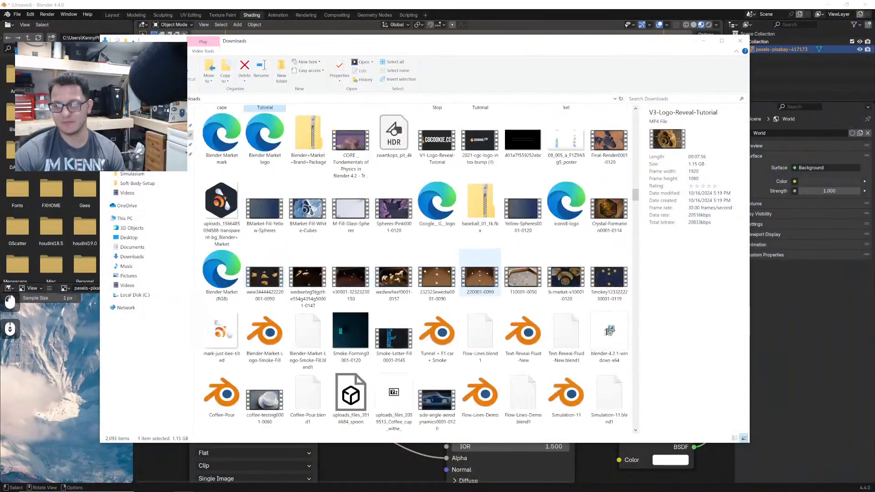
scroll(465, 250, up, 3)
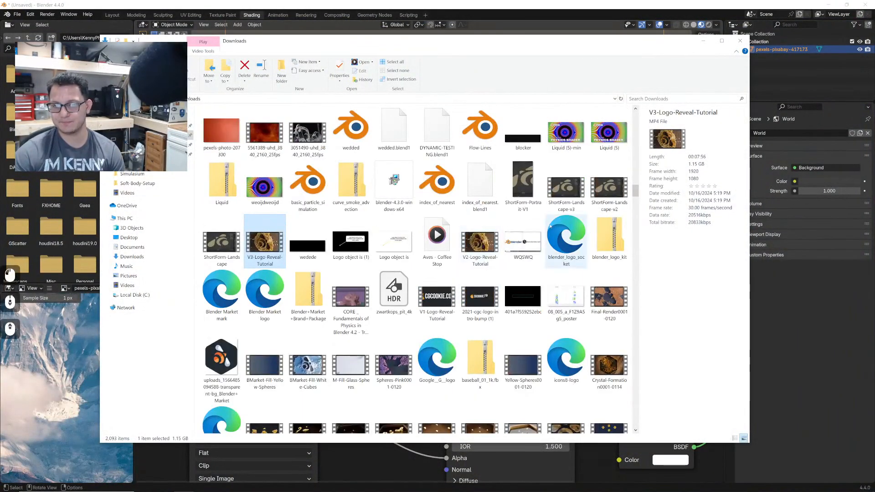
scroll(551, 225, down, 3)
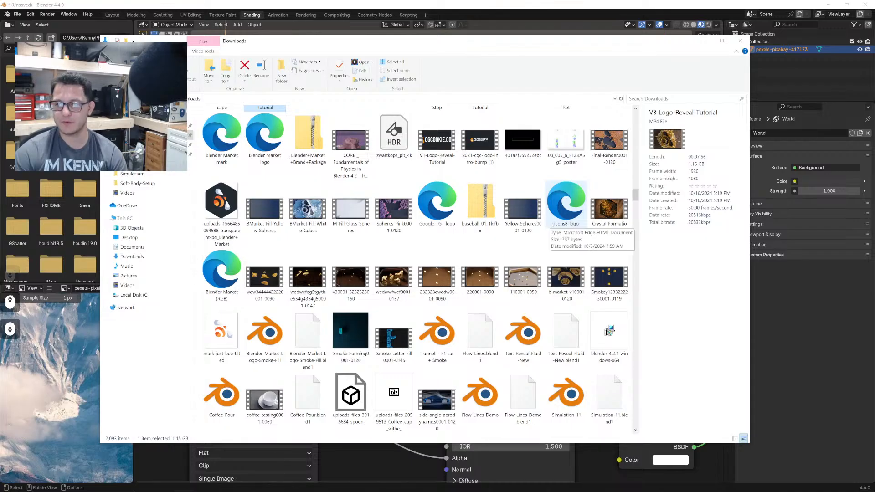
double_click(611, 215)
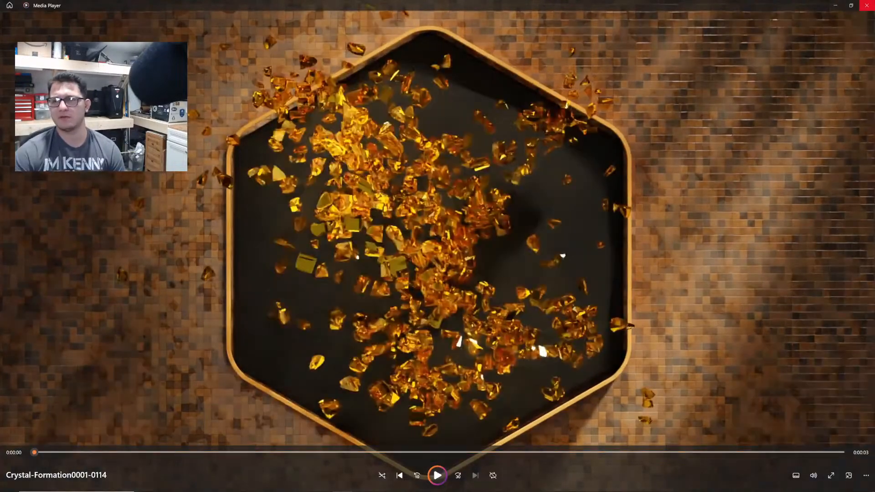
click(868, 5)
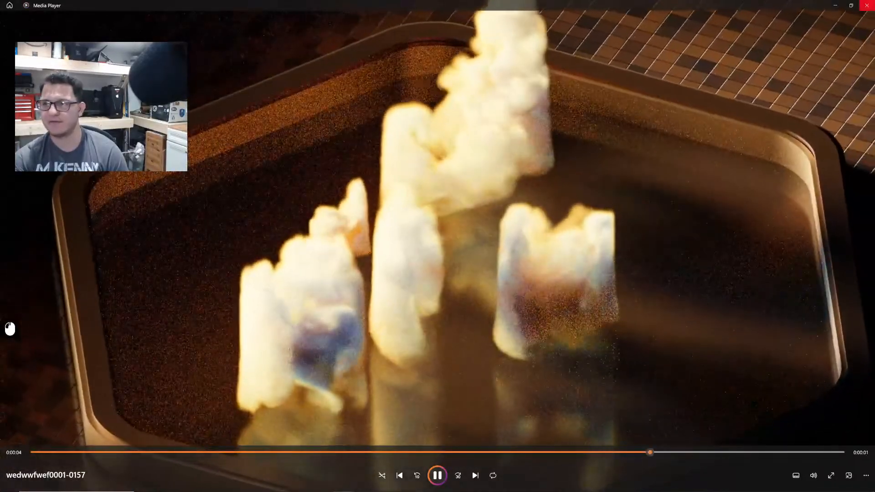
click(867, 5)
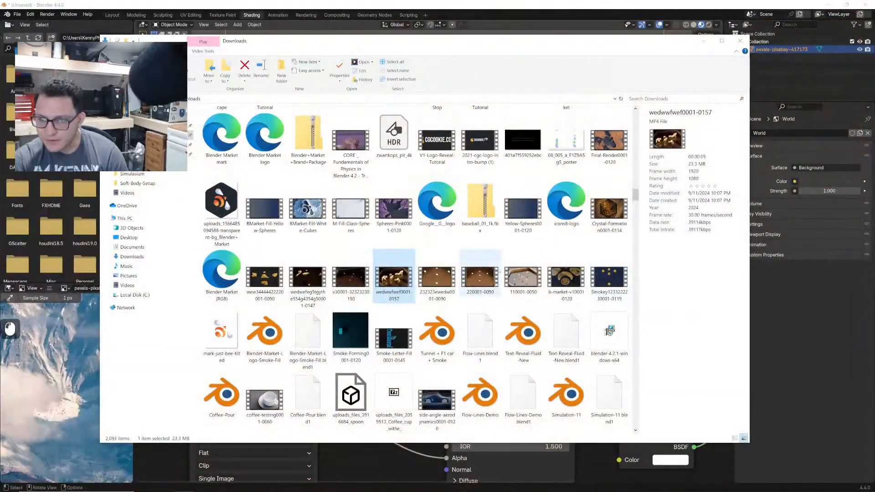
double_click(529, 281)
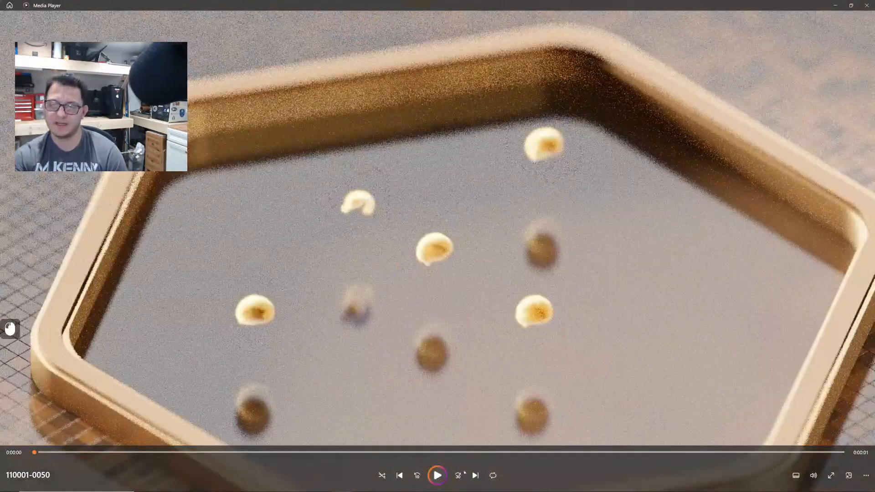
click(439, 475)
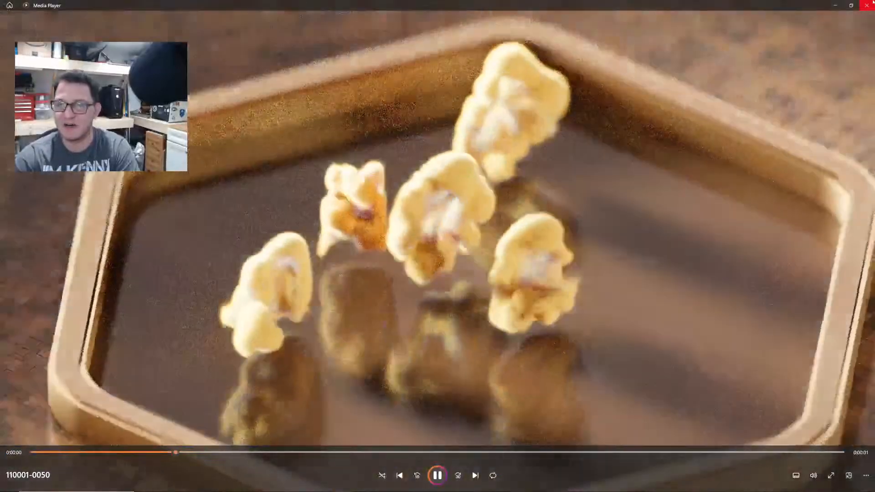
click(867, 5)
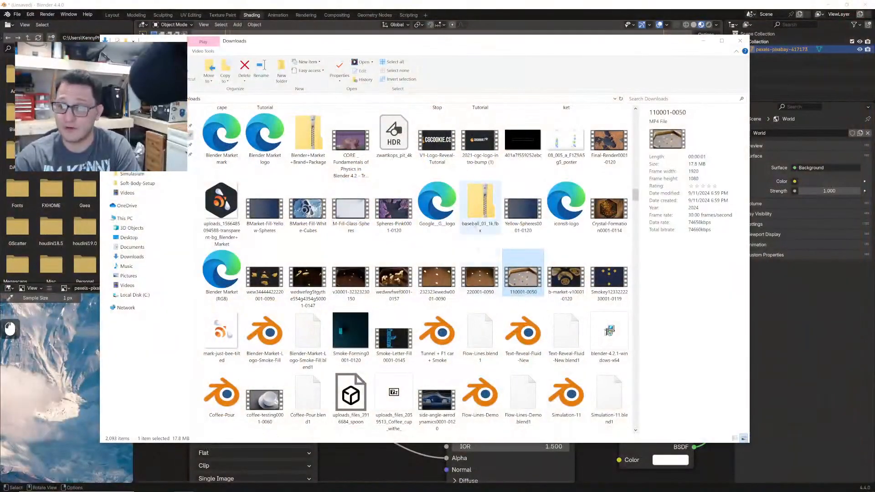
double_click(450, 280)
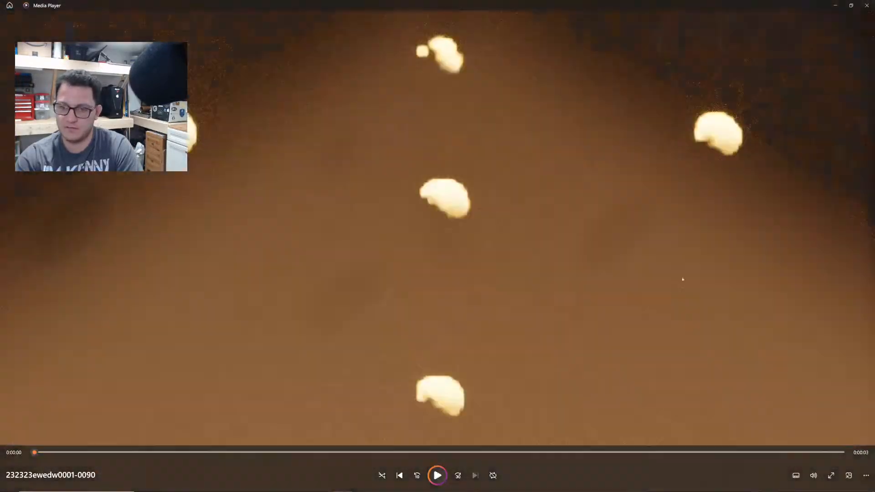
click(867, 6)
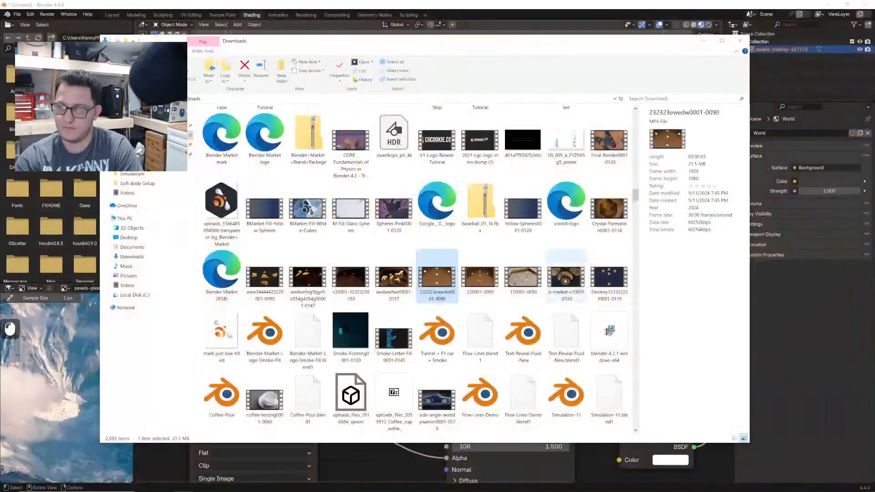
double_click(356, 281)
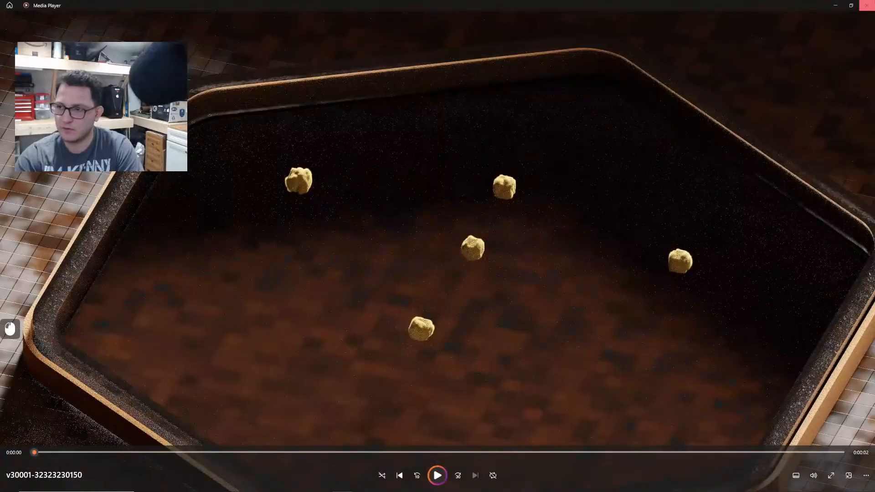
click(866, 5)
double_click(313, 282)
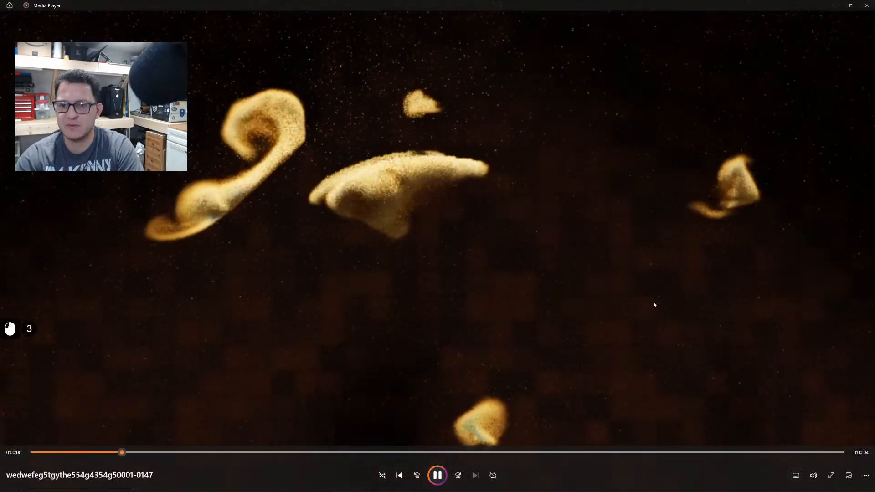
click(867, 5)
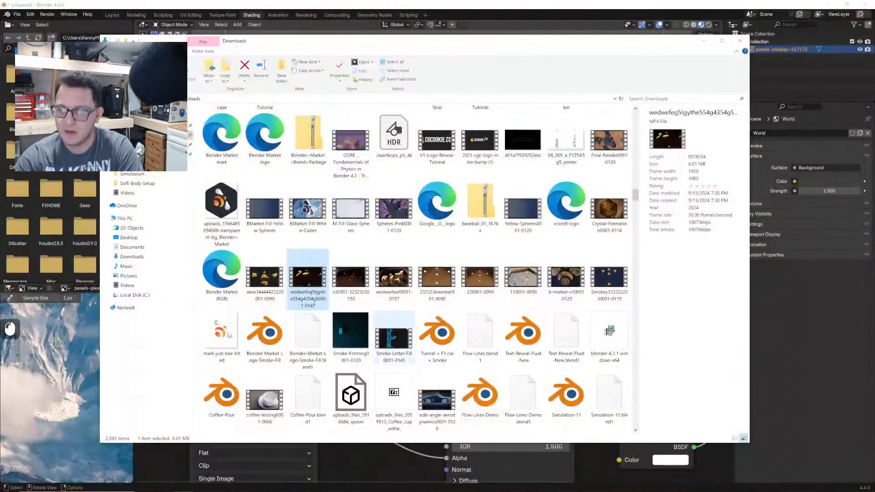
- Play the Smoke-Forming0001-0120 and Smoke-Letter-Fill0001-0145 letter-filling smoke videos on repeat, closing each after viewing
double_click(363, 337)
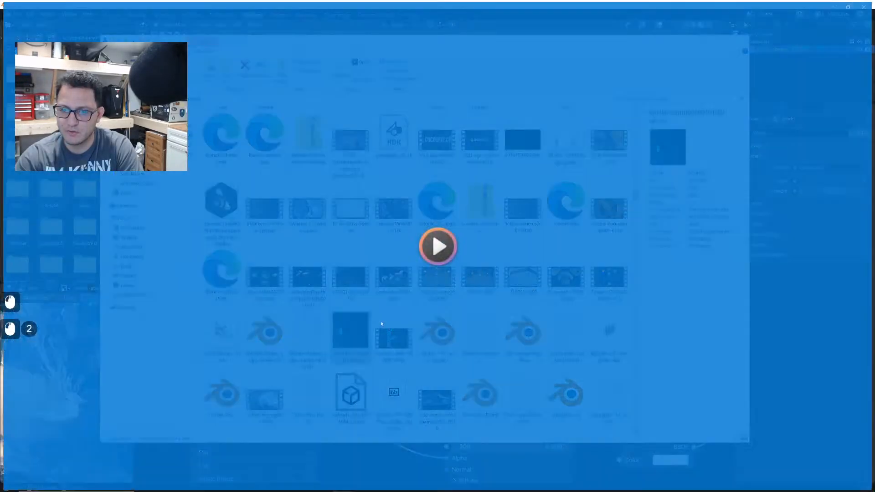
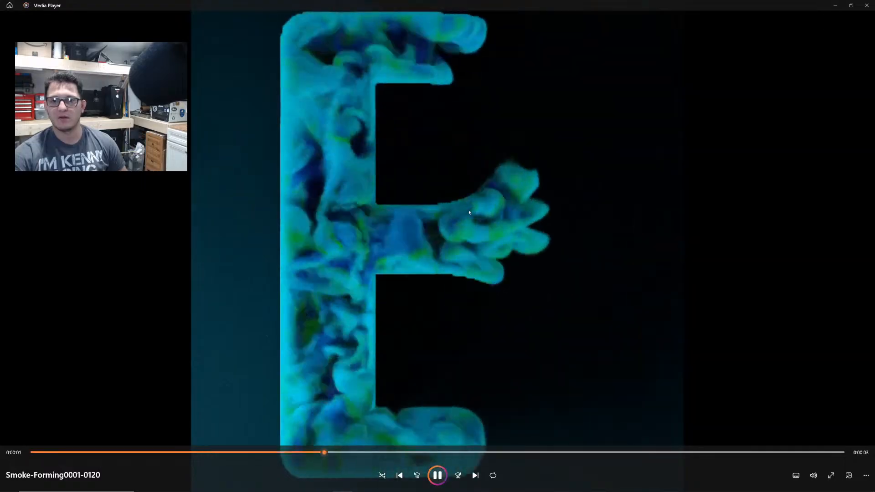
click(867, 5)
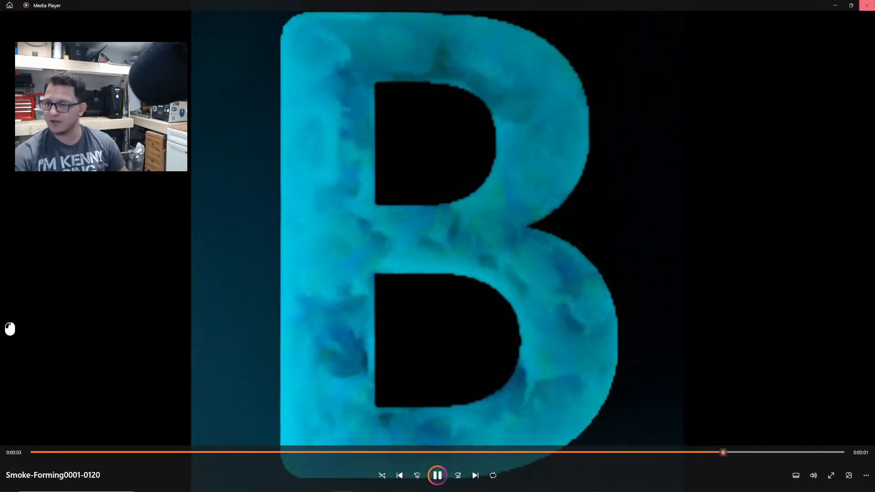
double_click(413, 338)
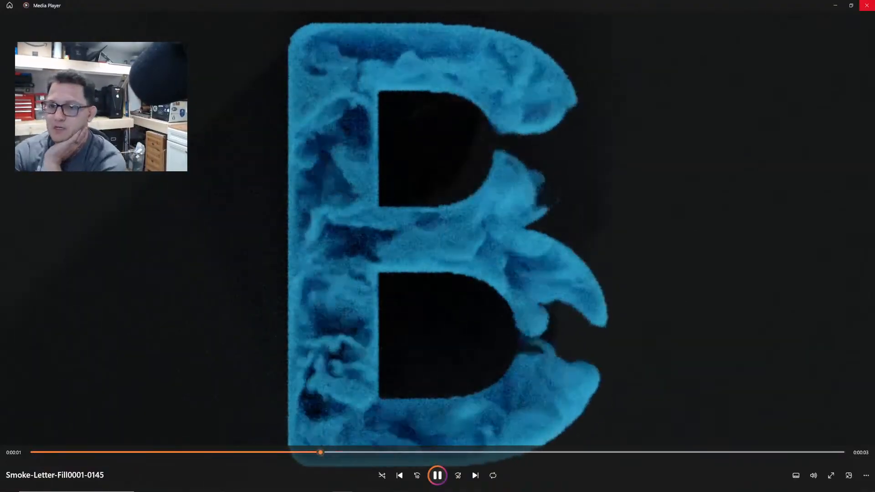
click(867, 5)
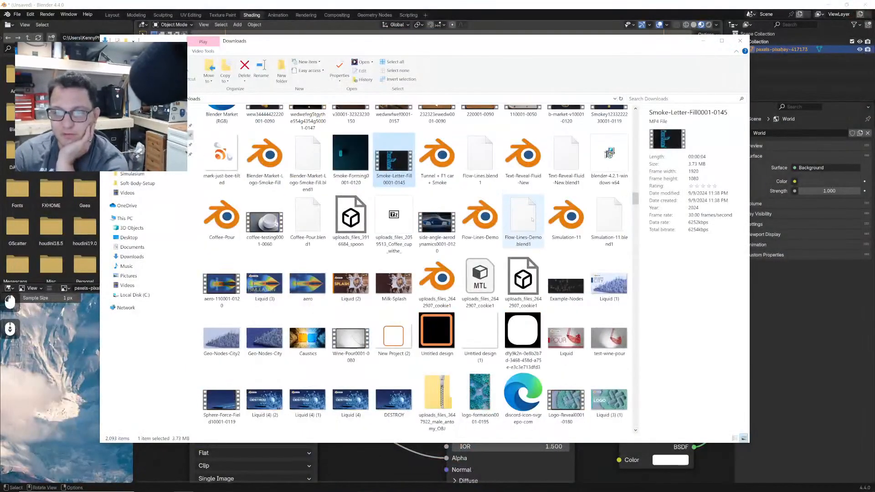
- View the coffee-testing0001-0060 video and dismiss it, and play the Wine-Pour0001-0080 video on repeat before closing it
double_click(272, 226)
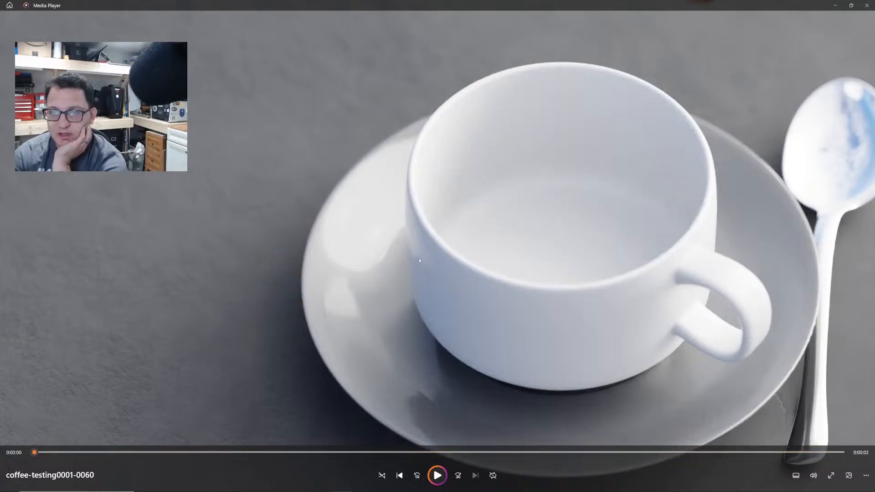
click(835, 5)
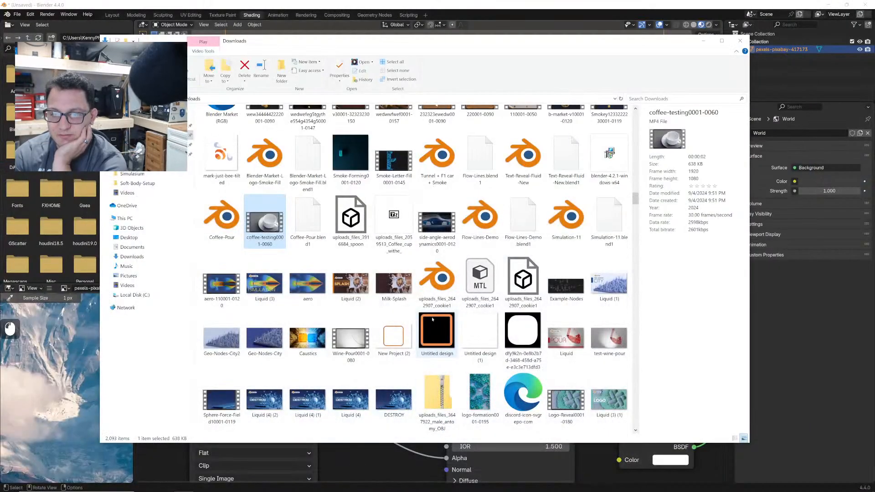
double_click(370, 336)
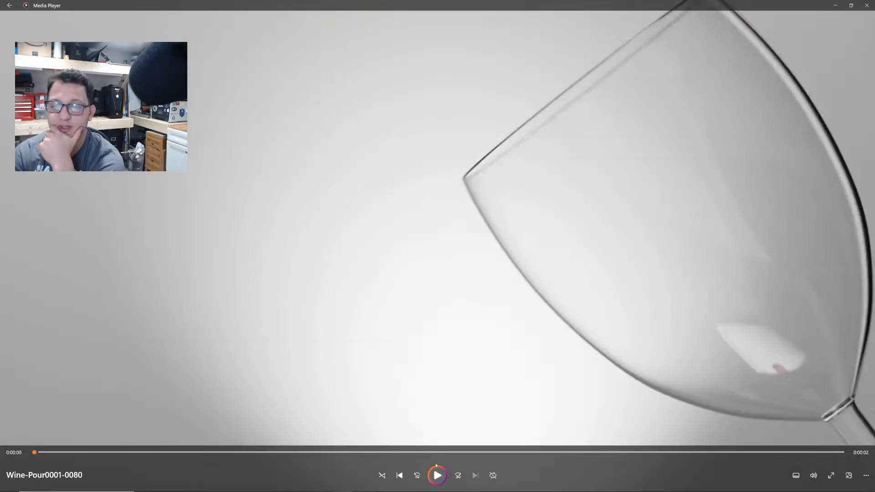
click(437, 465)
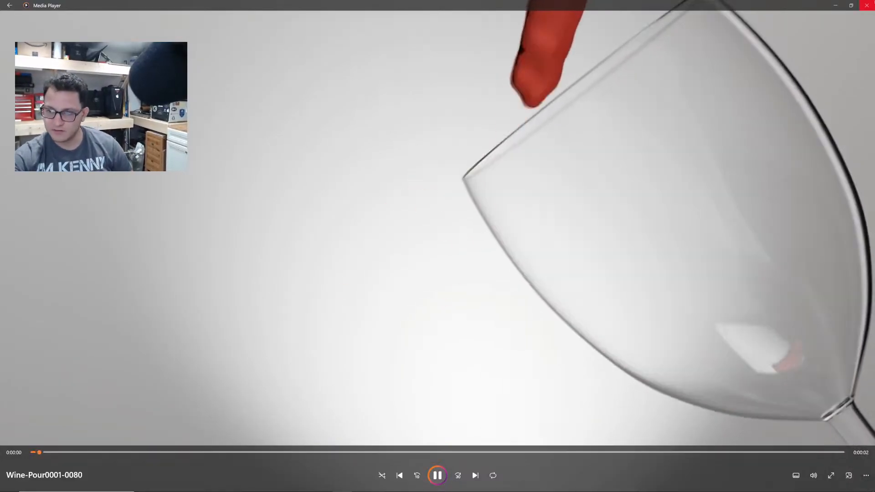
click(867, 5)
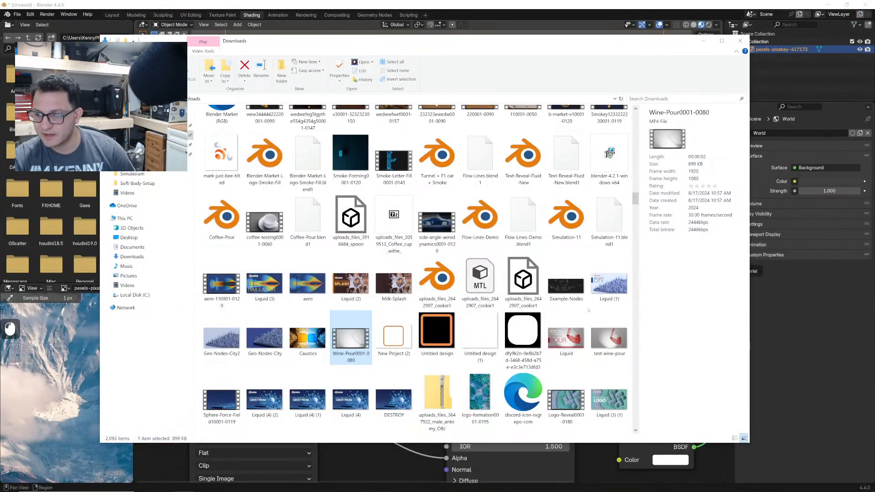
- Open the Liquid.jpg wine-pour thumbnail image from the Downloads folder and close it after viewing
click(568, 338)
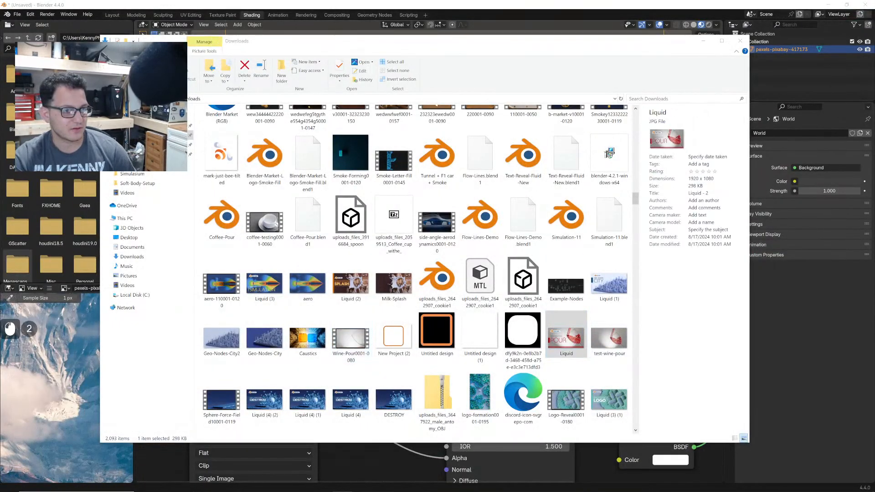
double_click(567, 338)
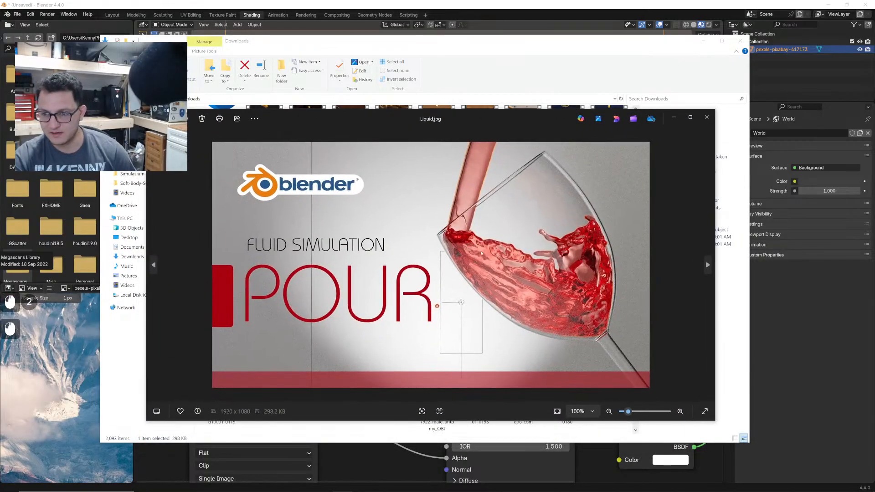
click(707, 117)
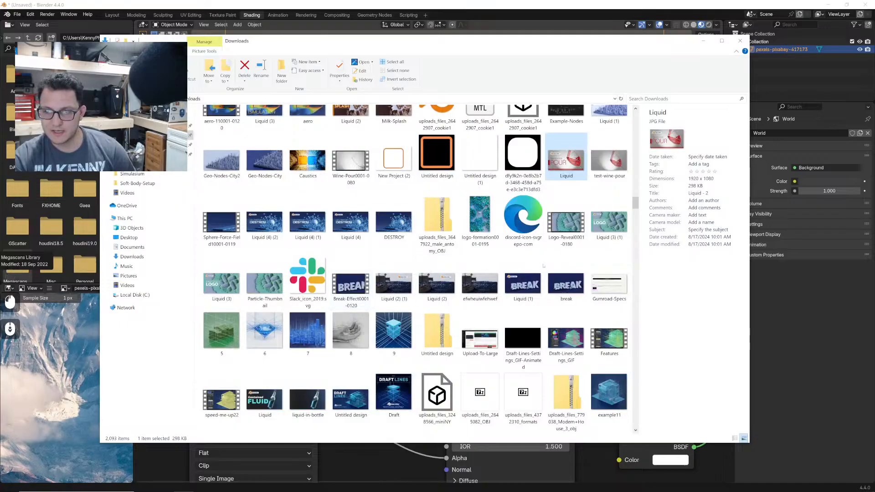
- Play the logo-formation0001-0195 video with repeat turned on and close it after viewing
double_click(466, 216)
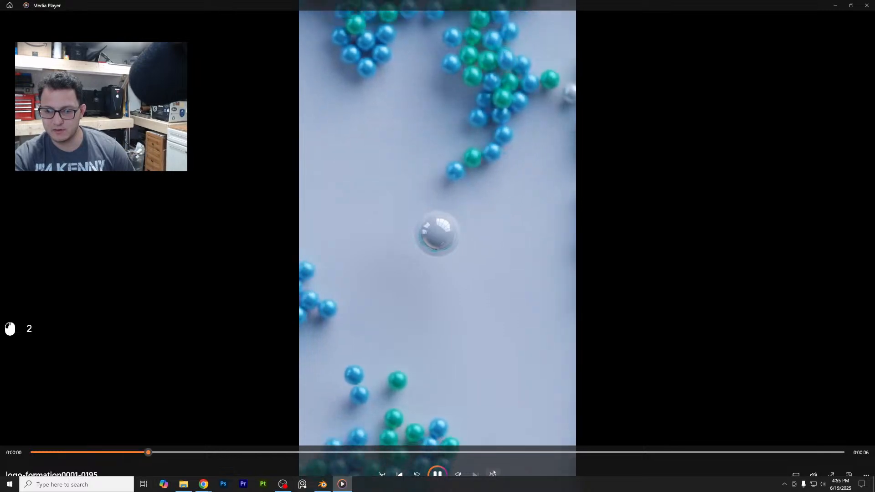
click(581, 361)
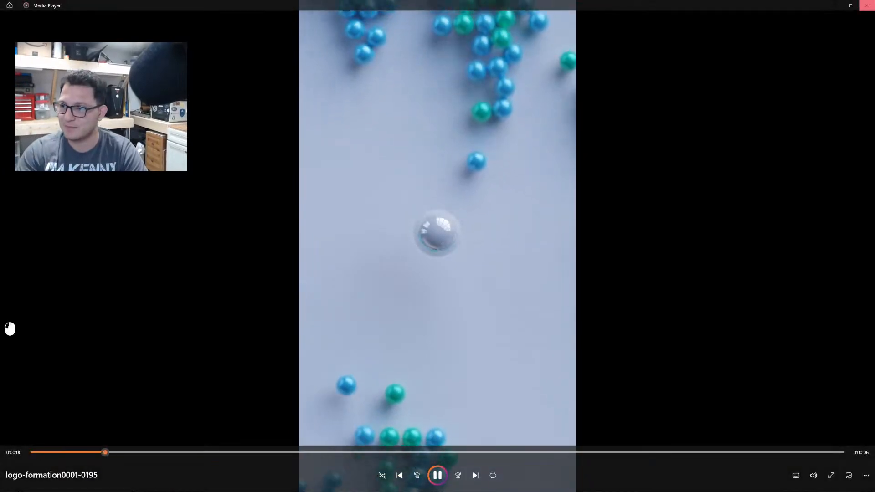
click(867, 5)
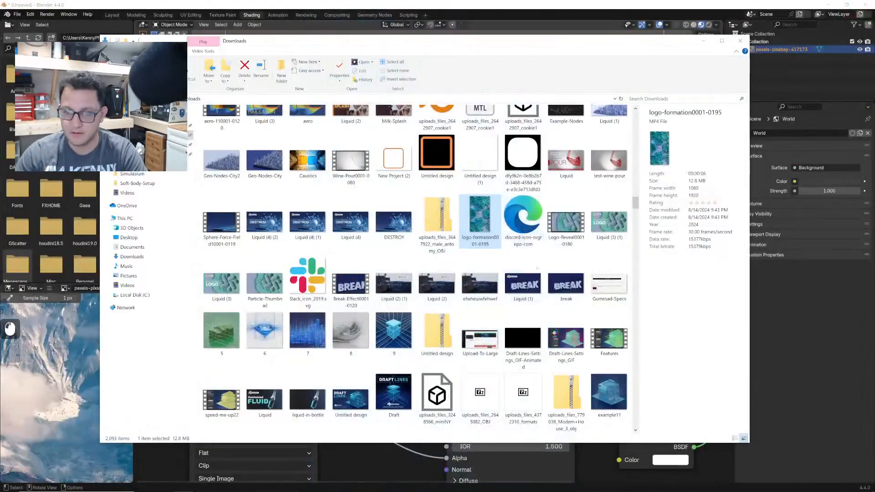
- Open the heewodij image further down the Downloads folder, clear the covering windows out of its way and close it after viewing
scroll(523, 283, down, 3)
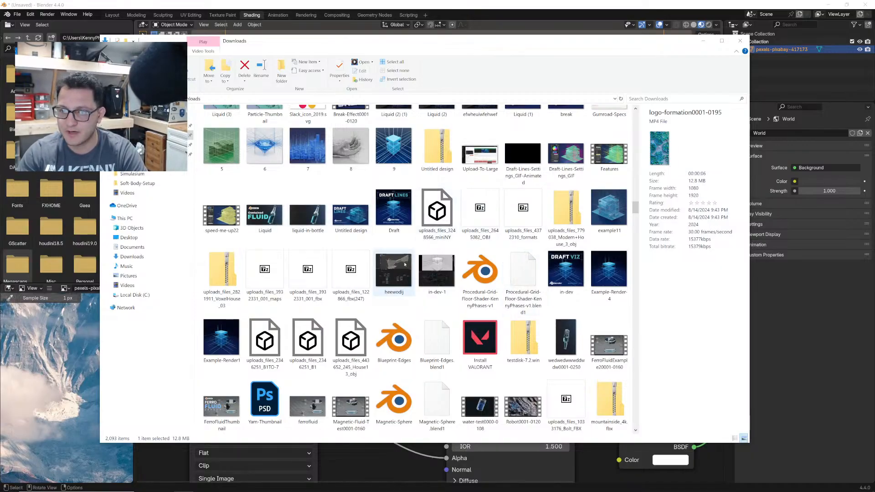
scroll(396, 237, down, 3)
scroll(388, 210, up, 3)
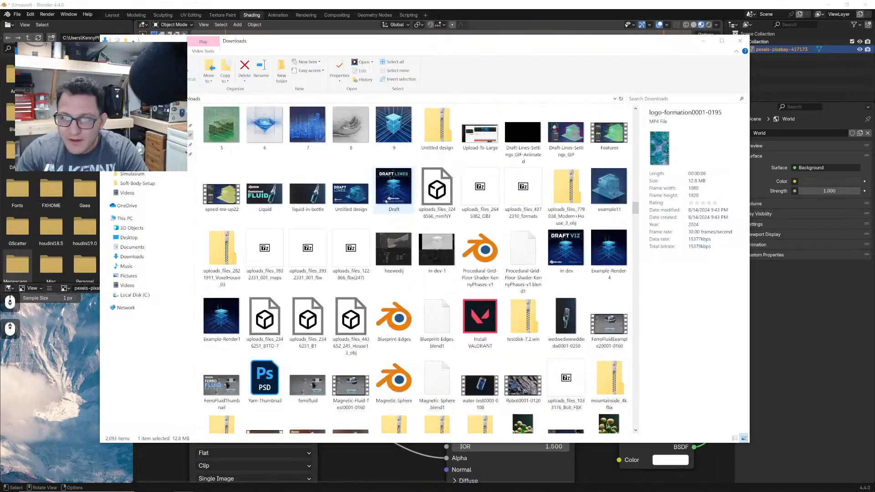
double_click(407, 253)
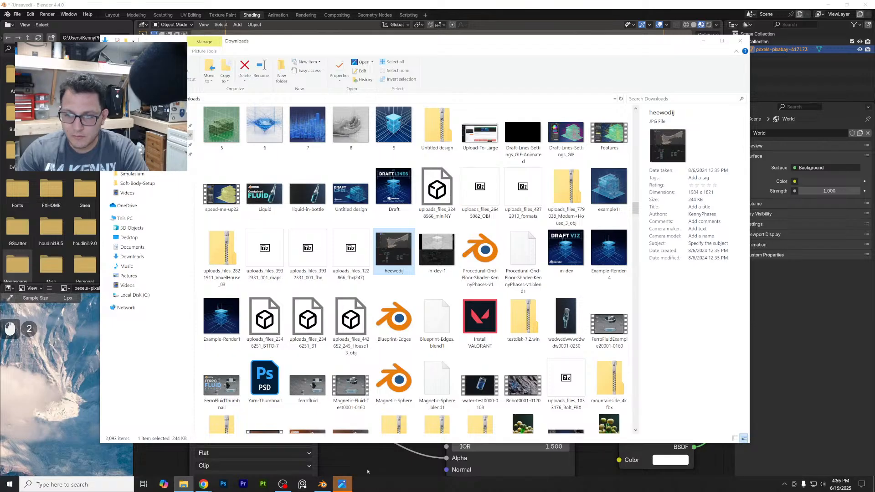
click(829, 5)
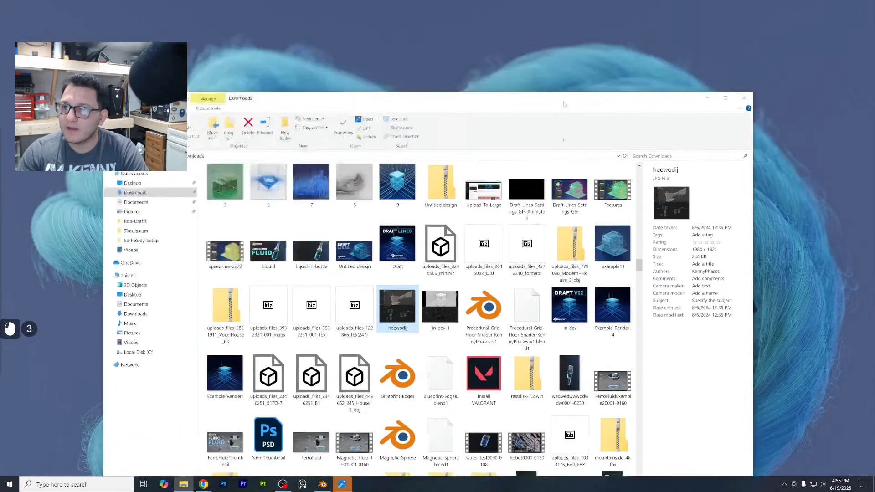
drag(562, 46, 557, 240)
drag(410, 122, 410, 115)
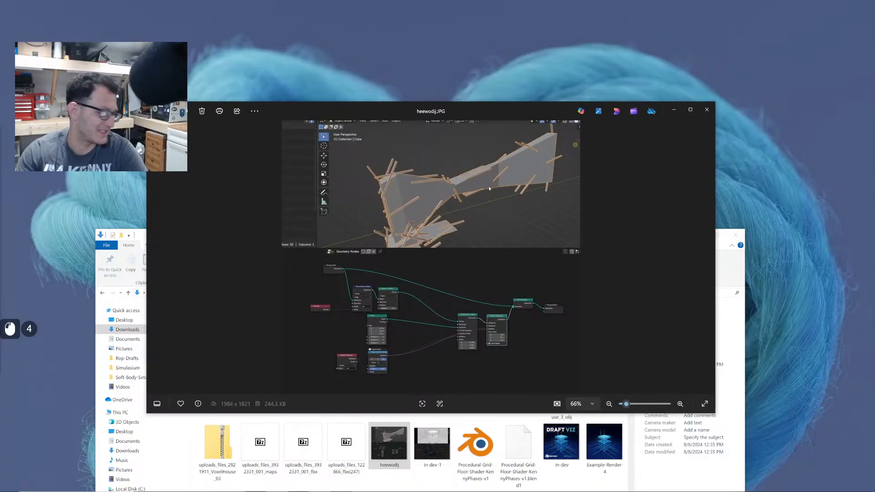
click(707, 110)
- Maximize the Downloads window and play the Keyboard-Render0001-0180_1 video with repeat turned on, closing it after viewing
double_click(422, 235)
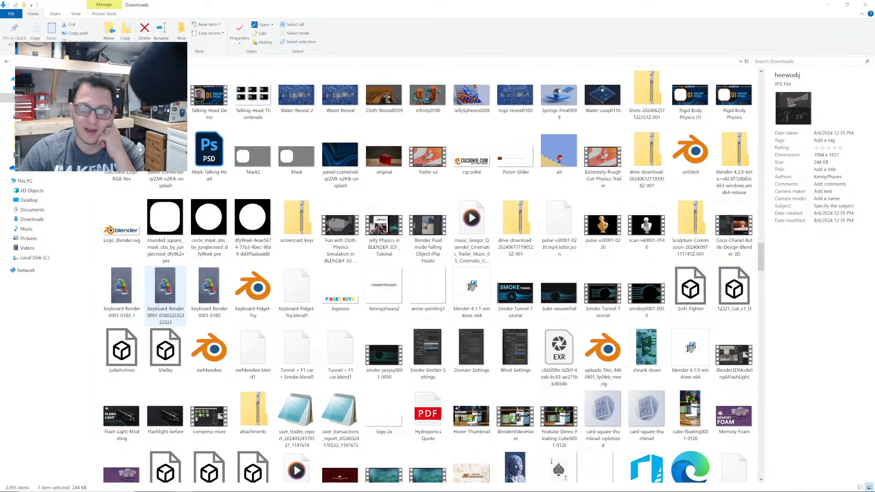
double_click(122, 294)
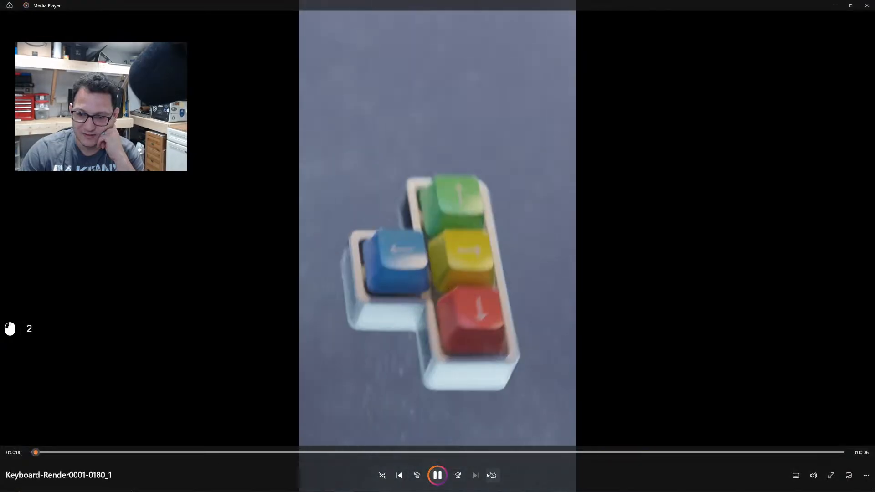
click(492, 475)
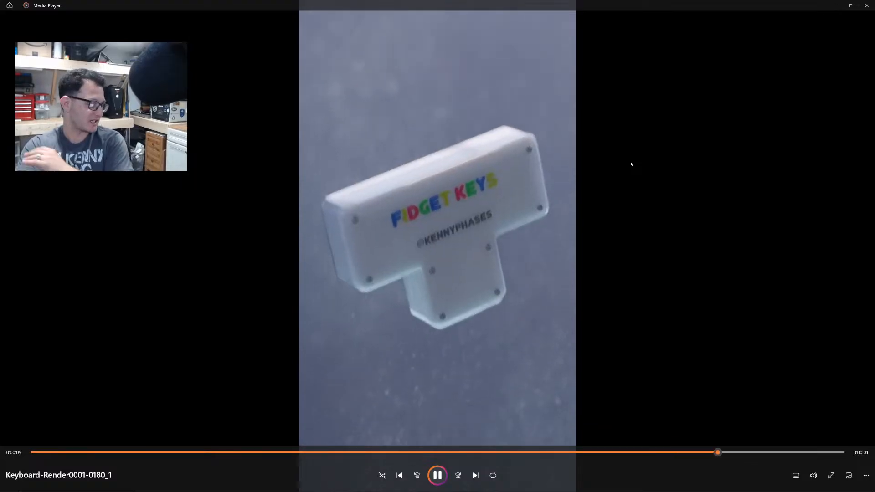
click(867, 5)
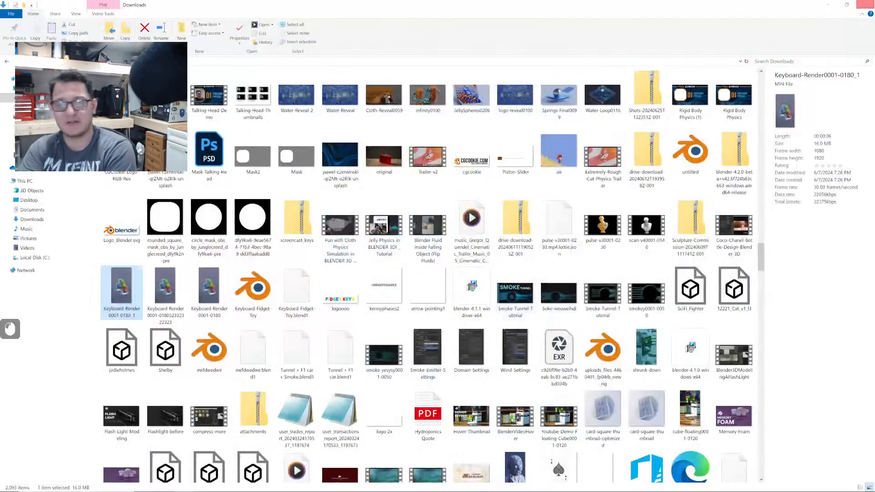
- Browse further down the Downloads folder, open the Smoke-Tunnel-Tutorial video and close it after a brief look
scroll(397, 271, down, 3)
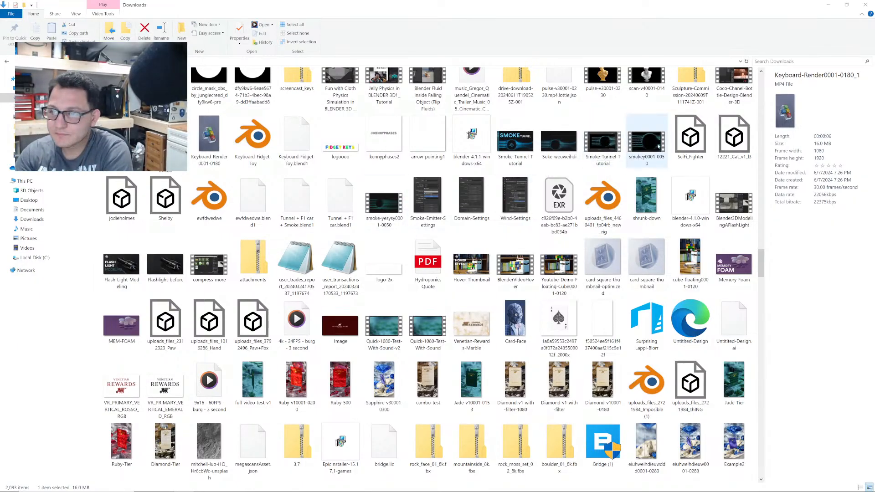
double_click(603, 144)
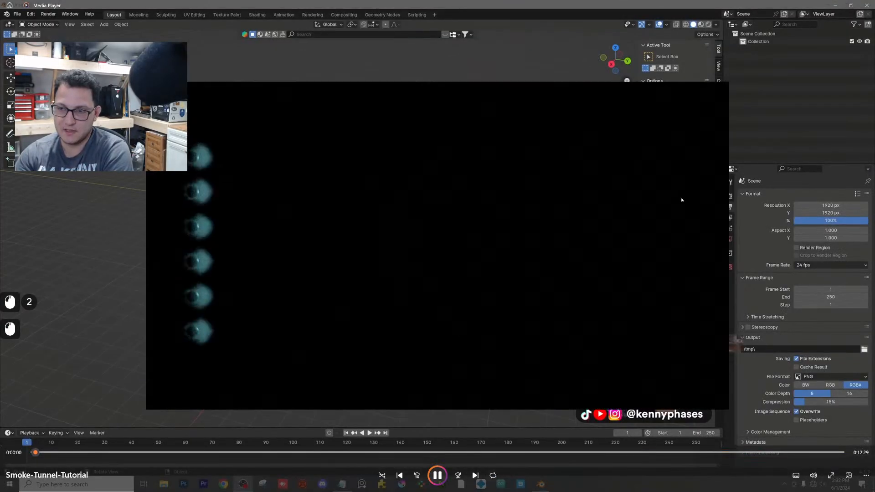
click(867, 5)
- Open the smoke-yesysy0001-0050 video and play it with repeat turned on
double_click(380, 196)
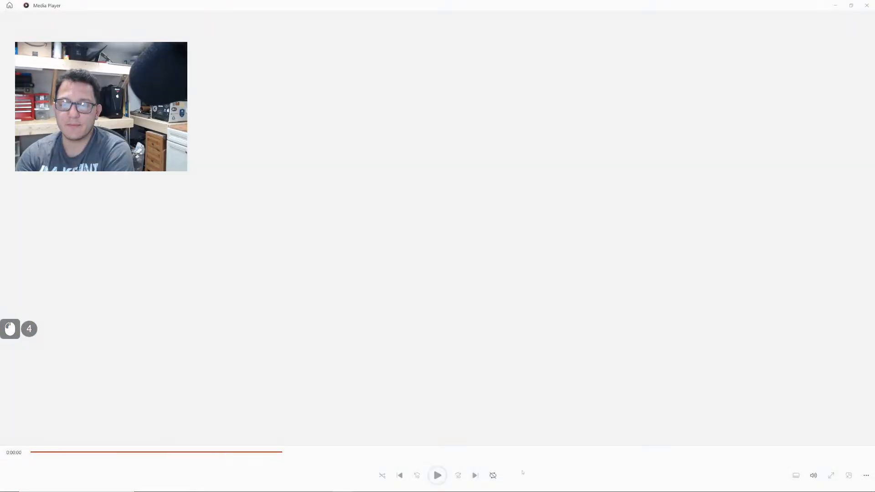
click(496, 475)
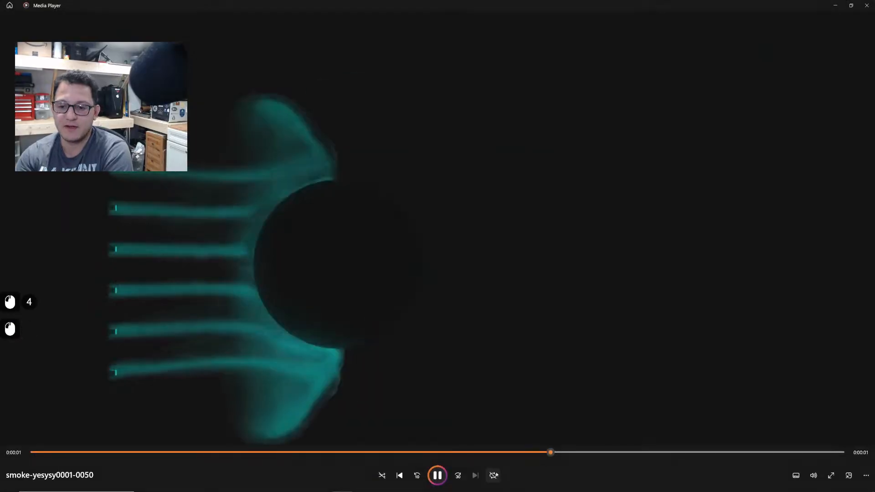
click(494, 477)
click(442, 477)
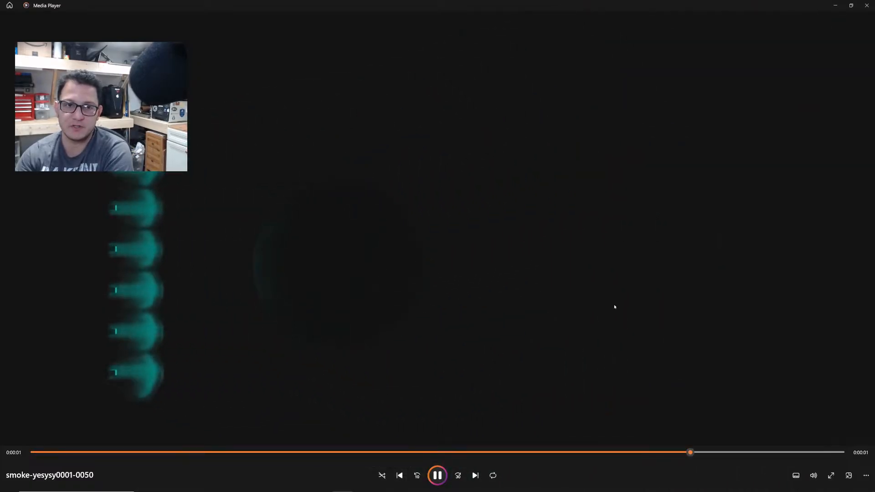
- Close the smoke-yesysy0001-0050 video, then play smokey0001-0050 with repeat turned on and close it after viewing
click(868, 6)
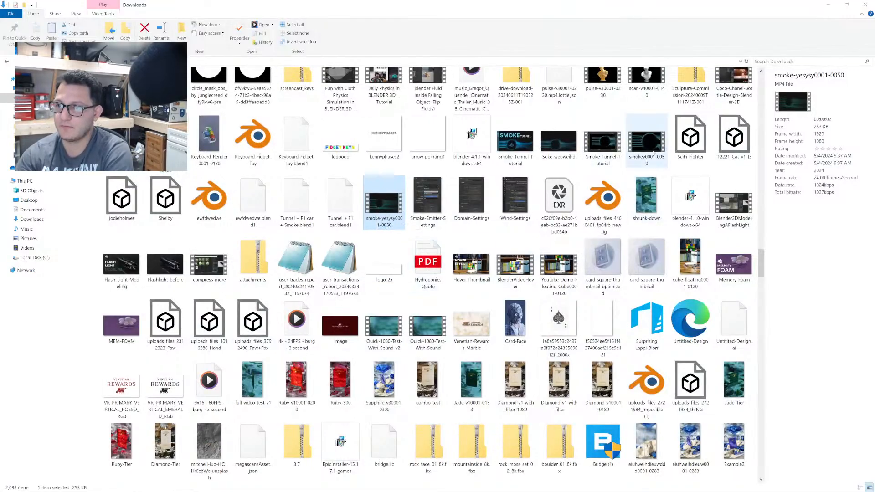
double_click(646, 139)
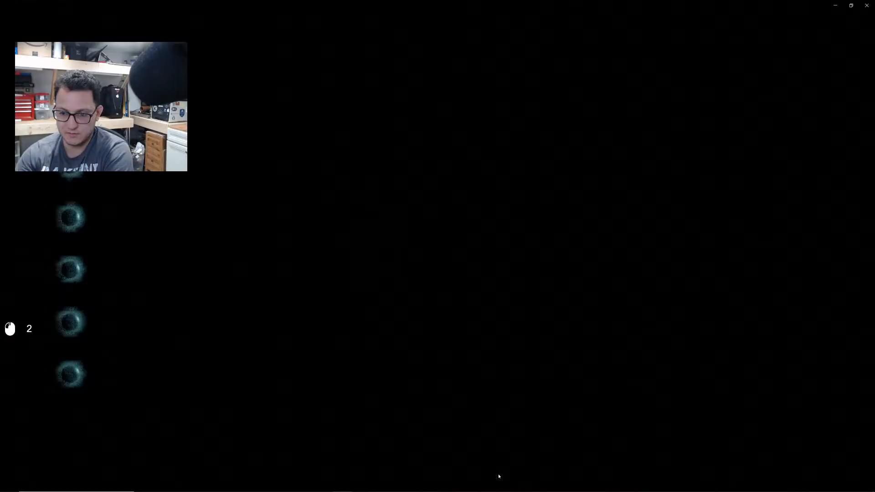
click(497, 475)
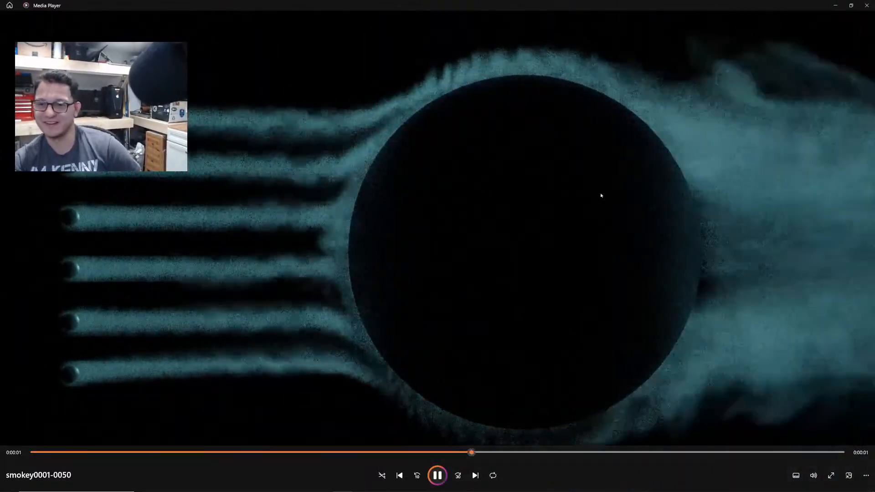
click(870, 3)
- Browse further down the Downloads folder to the PokeBall PNG render and open it
scroll(468, 253, down, 3)
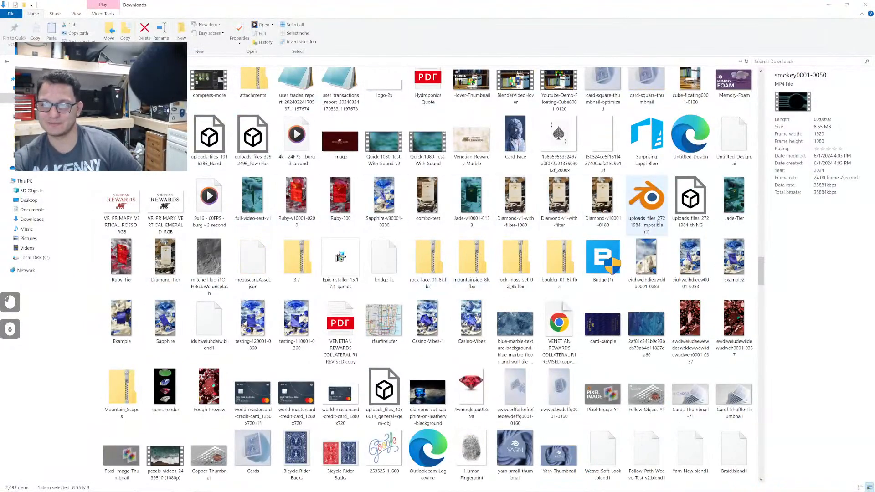
scroll(401, 282, down, 3)
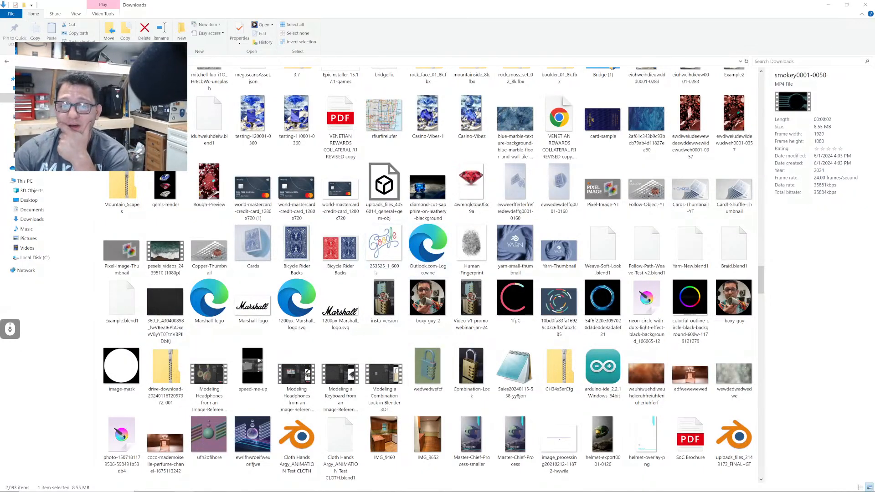
scroll(362, 258, down, 3)
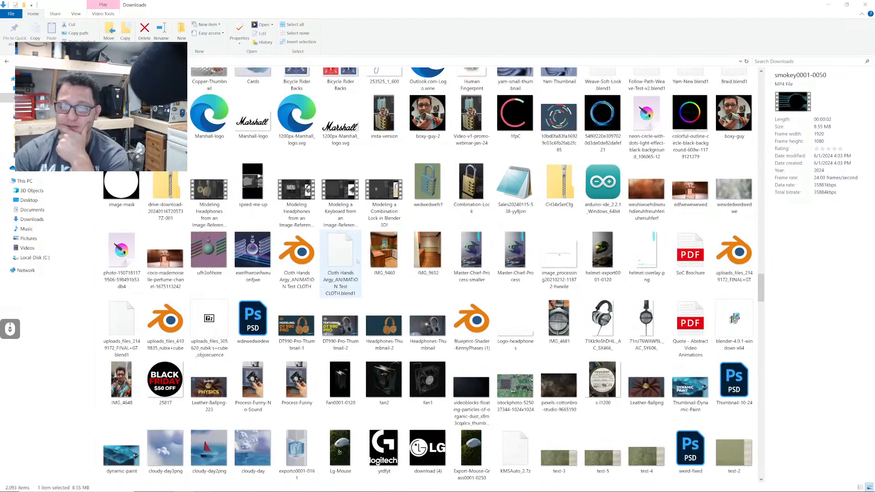
scroll(358, 262, down, 3)
scroll(353, 271, down, 3)
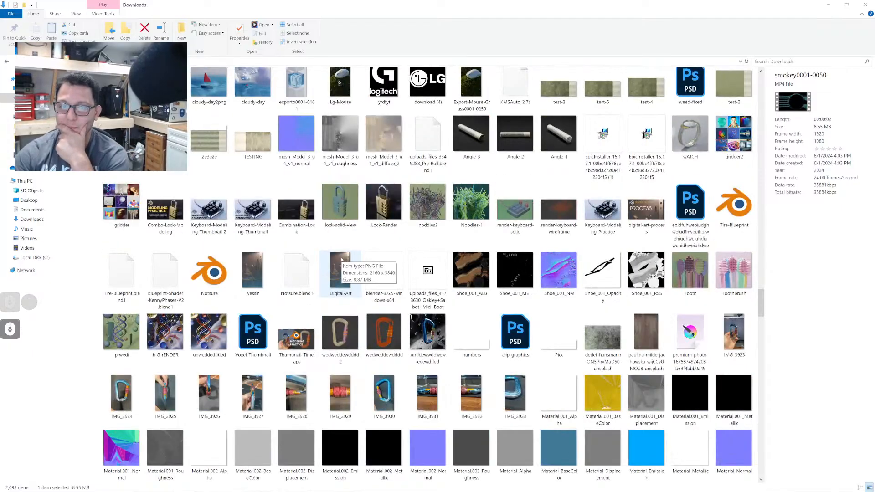
scroll(342, 260, down, 3)
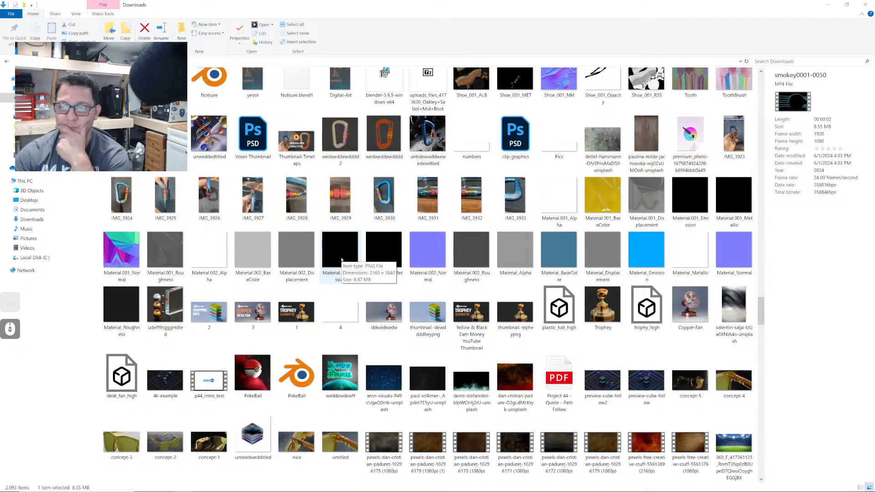
scroll(342, 259, down, 3)
click(253, 192)
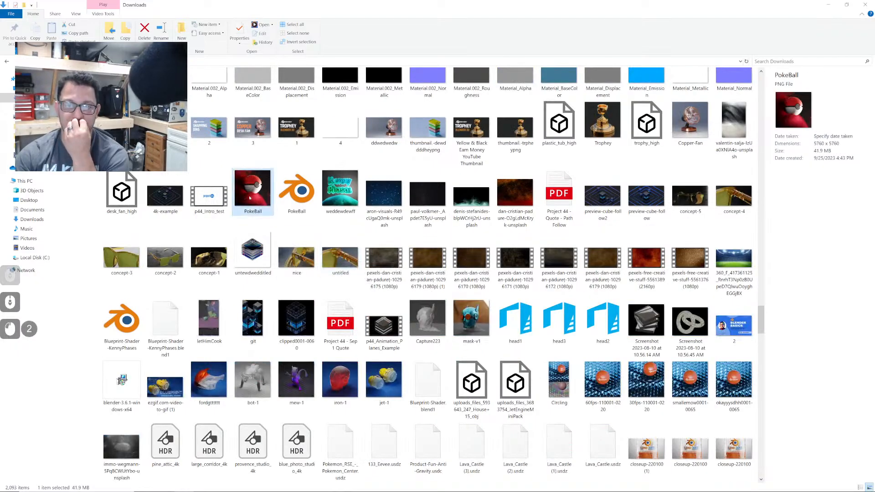
- Clear the covering windows away from the PokeBall image, maximize it and close it after viewing
mouse_move(390, 491)
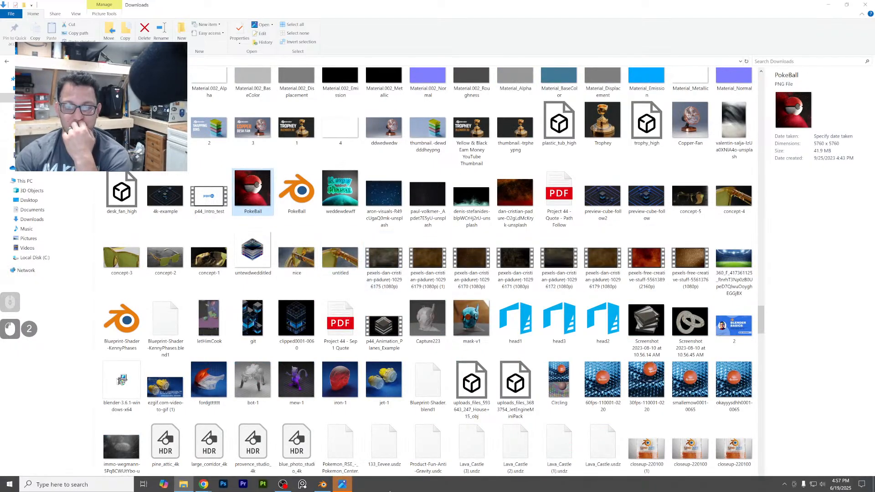
double_click(666, 10)
key(Return)
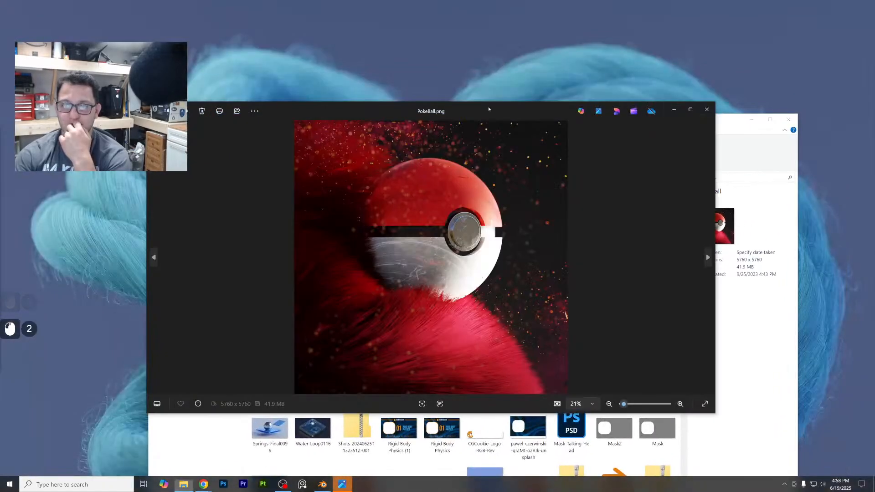
click(690, 110)
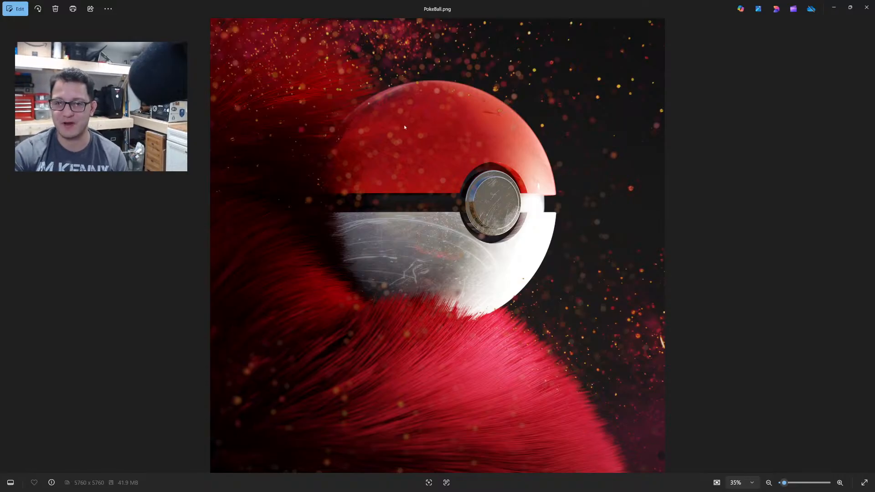
click(867, 8)
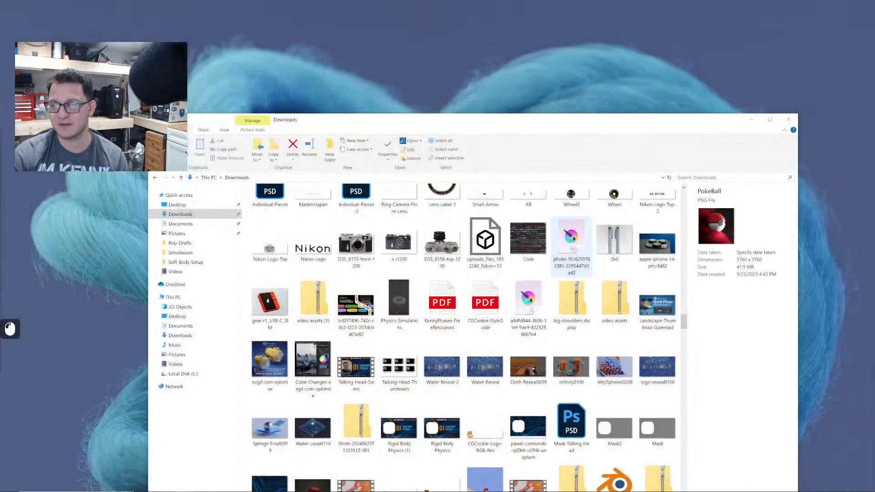
- Move the Downloads window higher on the desktop and look through the folder for the Yashica camera files
drag(591, 127, 590, 62)
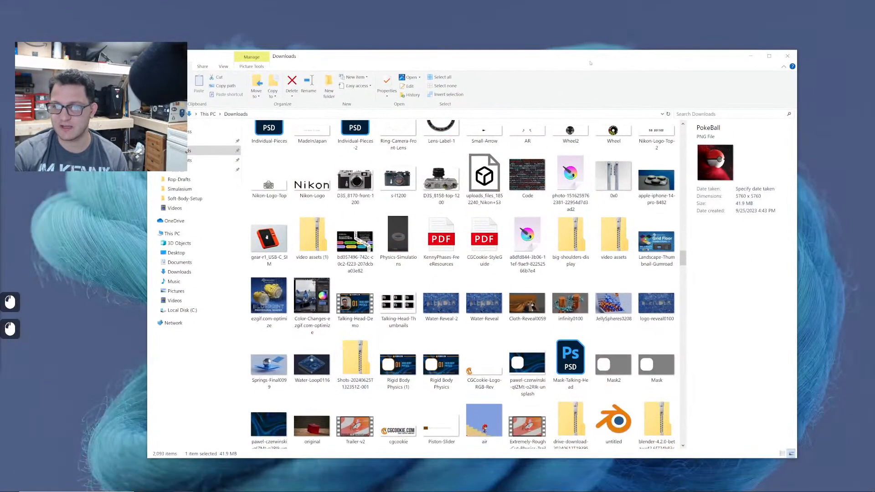
scroll(487, 290, up, 2)
scroll(486, 290, down, 15)
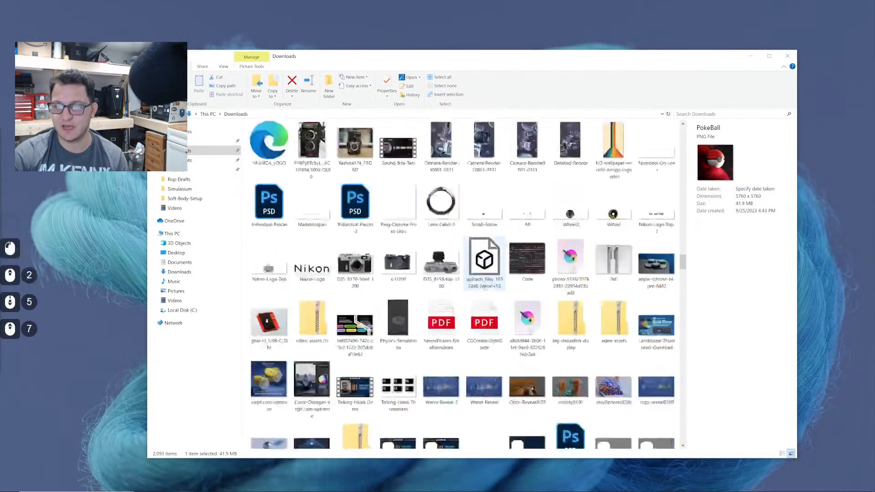
scroll(487, 284, up, 12)
scroll(487, 285, up, 17)
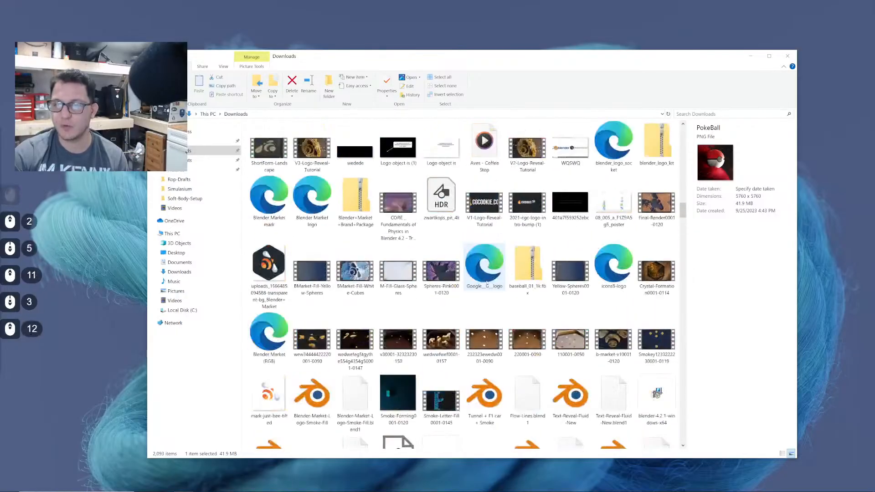
scroll(484, 278, down, 15)
scroll(484, 276, down, 4)
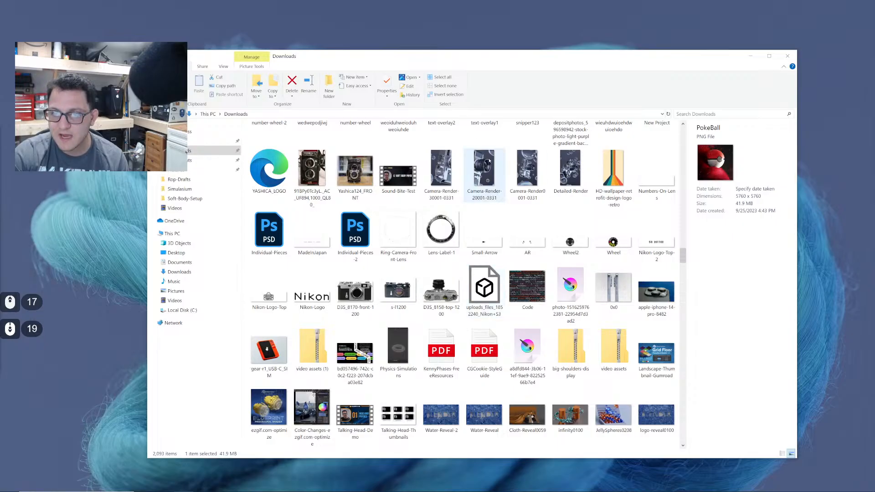
scroll(419, 238, up, 1)
scroll(416, 239, down, 1)
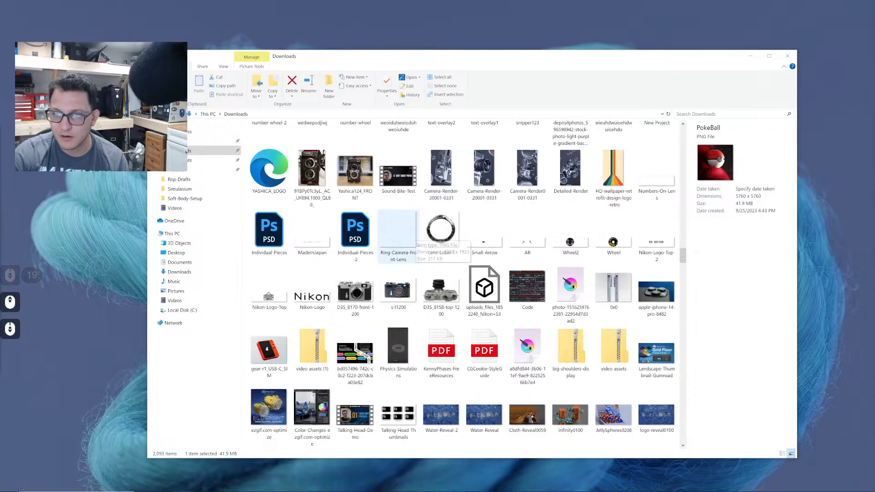
scroll(416, 238, up, 3)
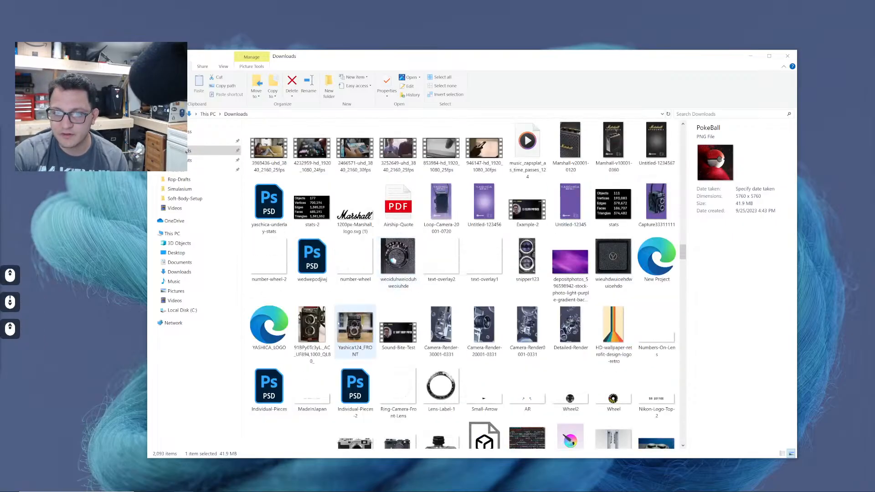
- Open the Yashica Mat-124 G reference photo, enlarge it to 177% and close it after viewing
double_click(312, 326)
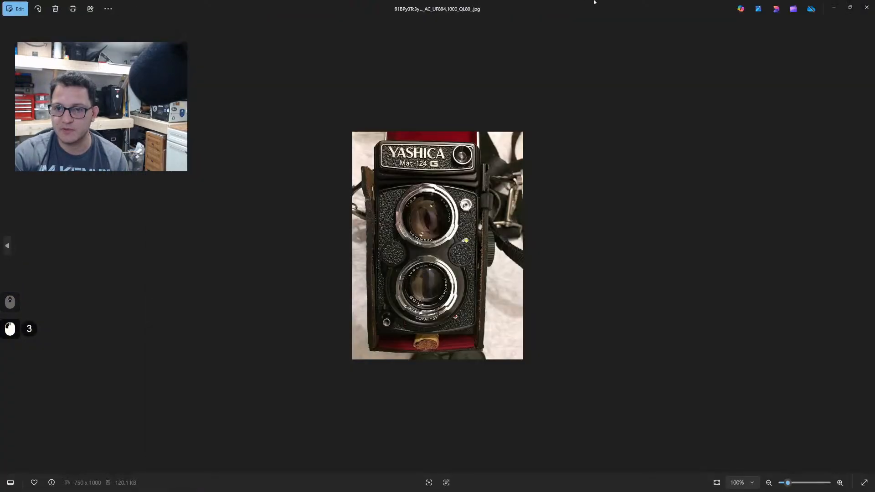
scroll(431, 242, up, 6)
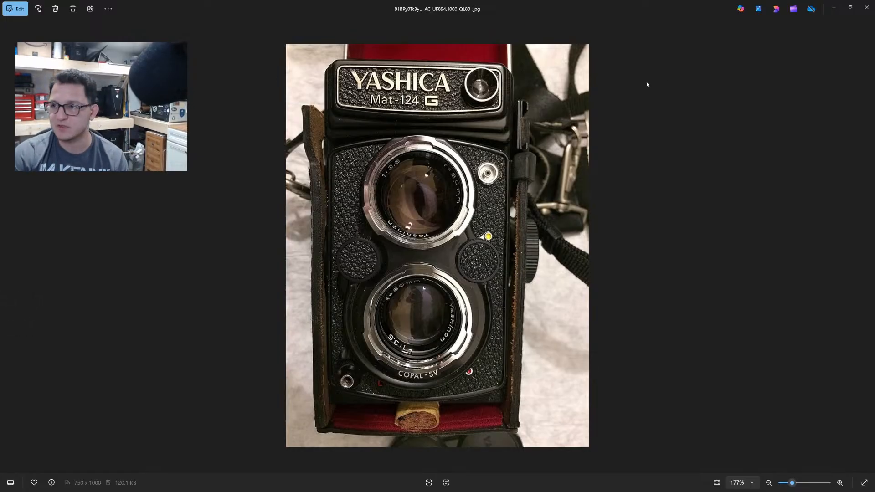
click(868, 6)
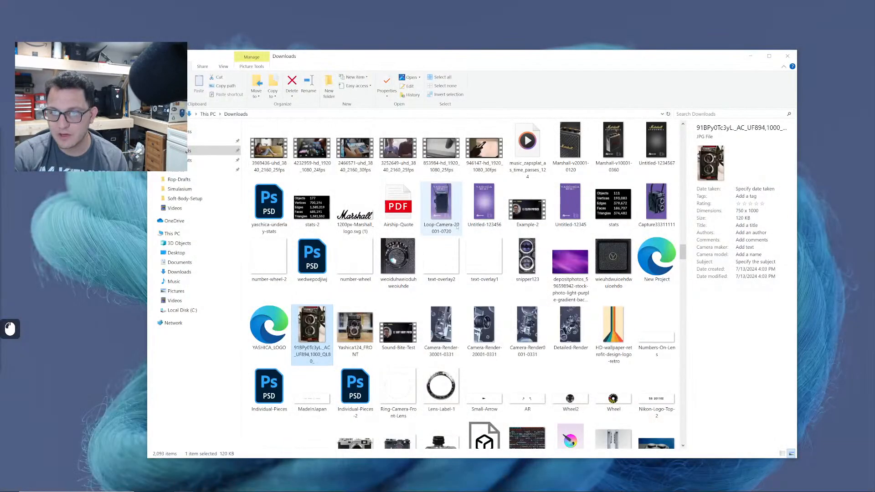
- Play the Loop-Camera-20001-0720 video with repeat turned on and close it after viewing
double_click(457, 227)
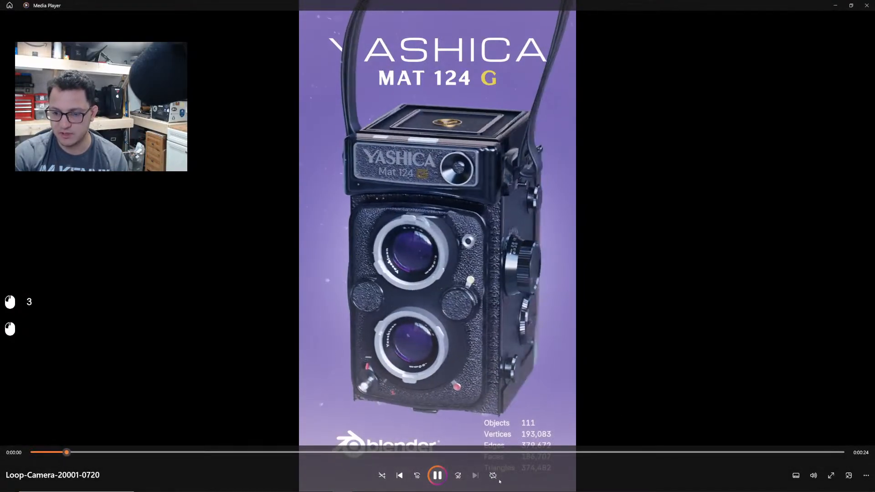
click(499, 480)
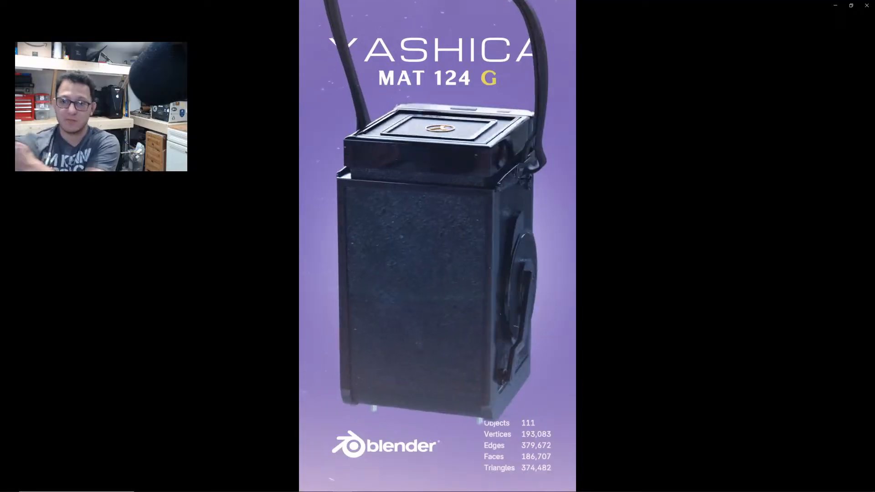
mouse_move(682, 358)
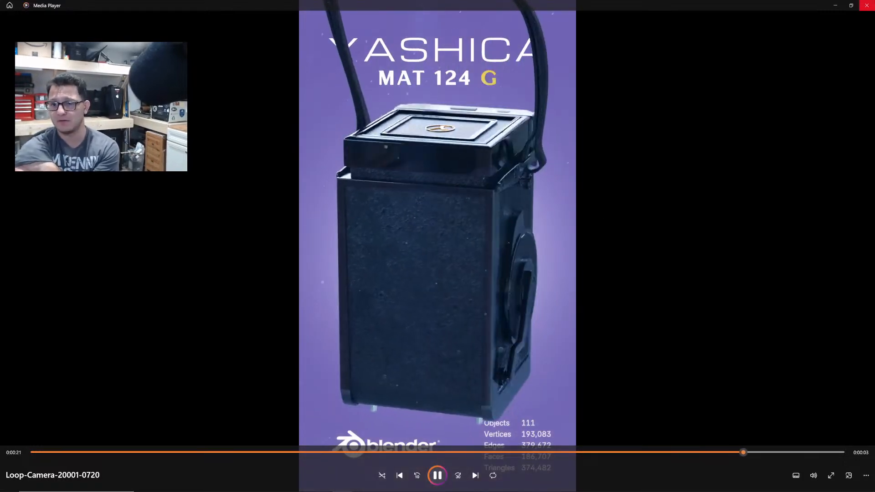
click(867, 5)
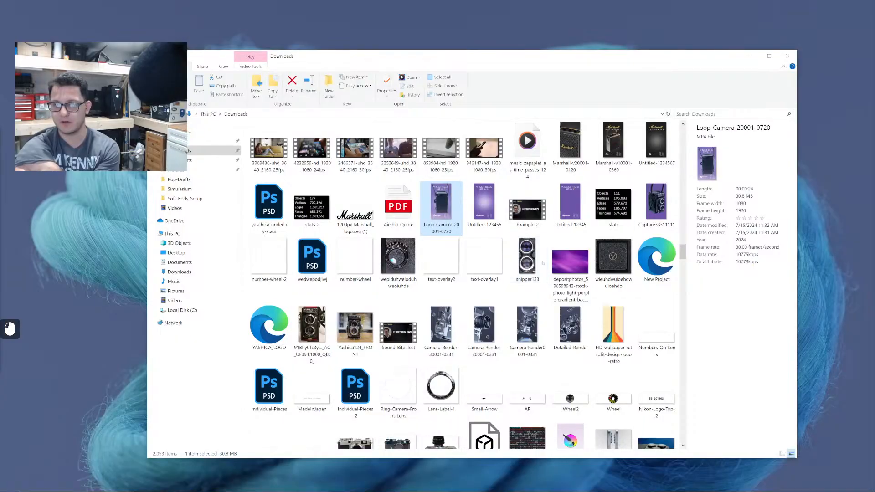
- Find the Water-Loop0116 image further down the Downloads folder, bring it to the front and close it after viewing
scroll(502, 269, down, 3)
scroll(506, 261, down, 3)
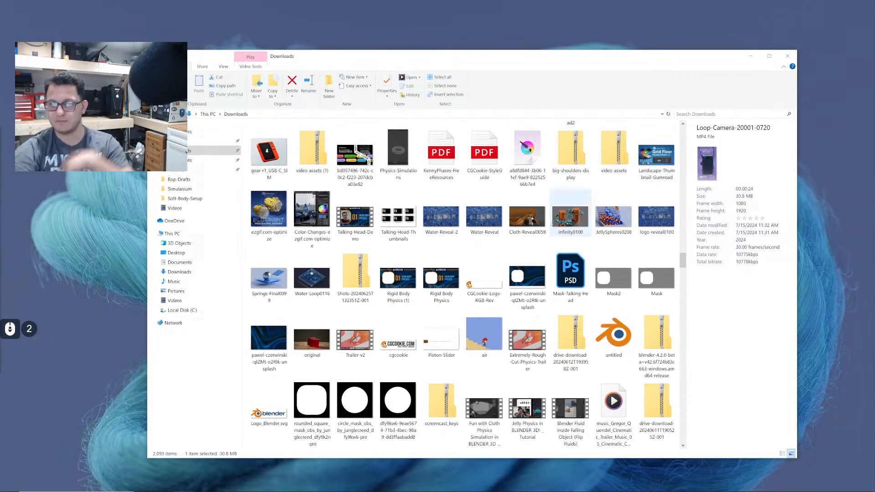
double_click(323, 279)
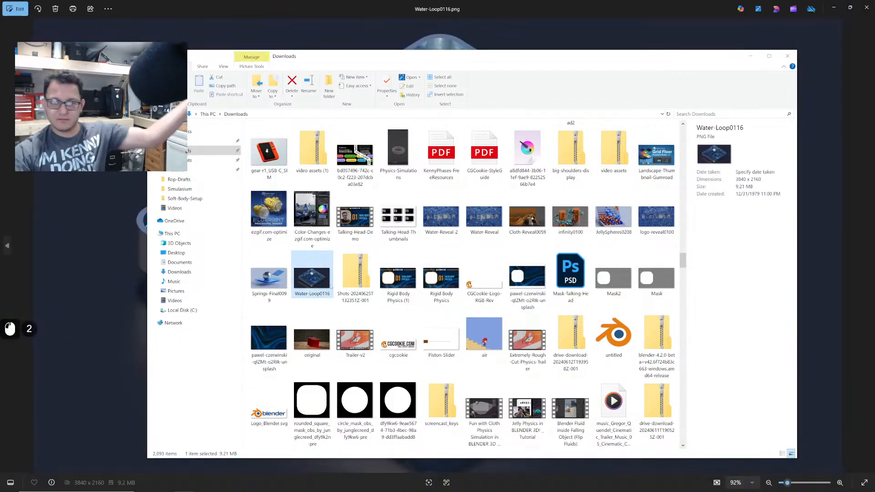
click(657, 9)
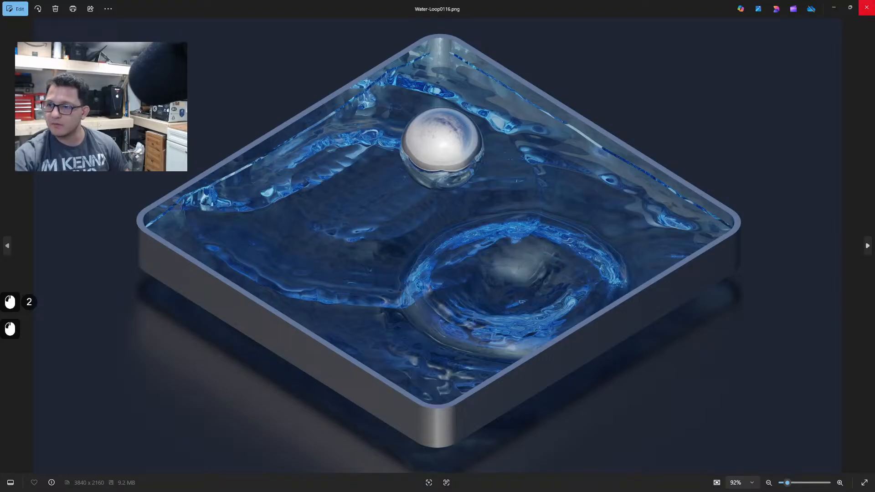
click(866, 7)
- Browse further down the Downloads folder, open the closeup-220100 (1) bottle render and enlarge it to 161%
scroll(498, 262, down, 8)
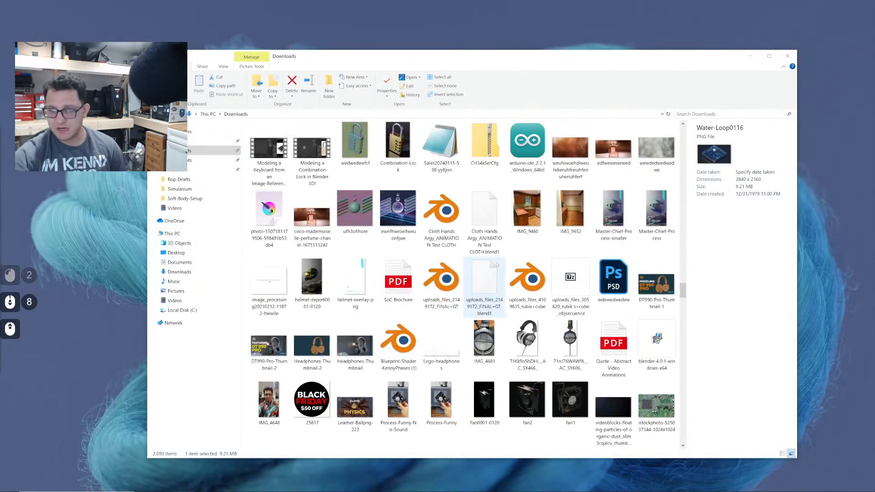
scroll(498, 263, down, 8)
scroll(497, 264, down, 5)
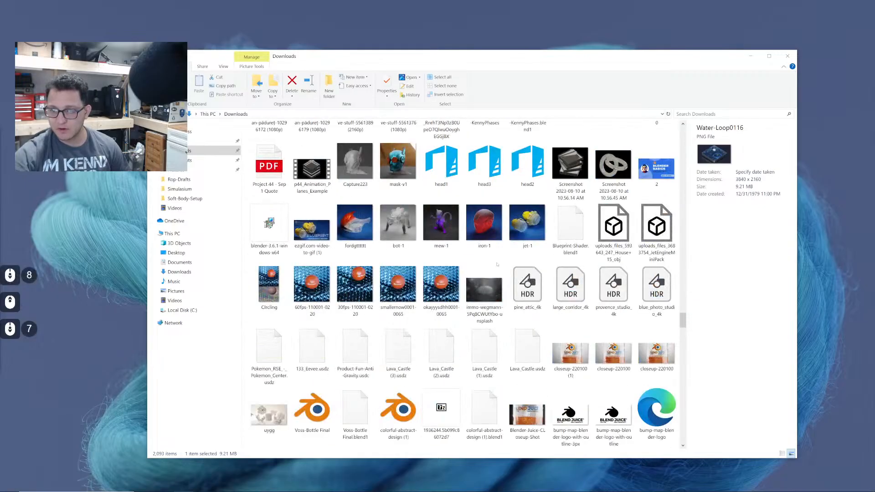
scroll(498, 264, up, 5)
scroll(497, 264, down, 5)
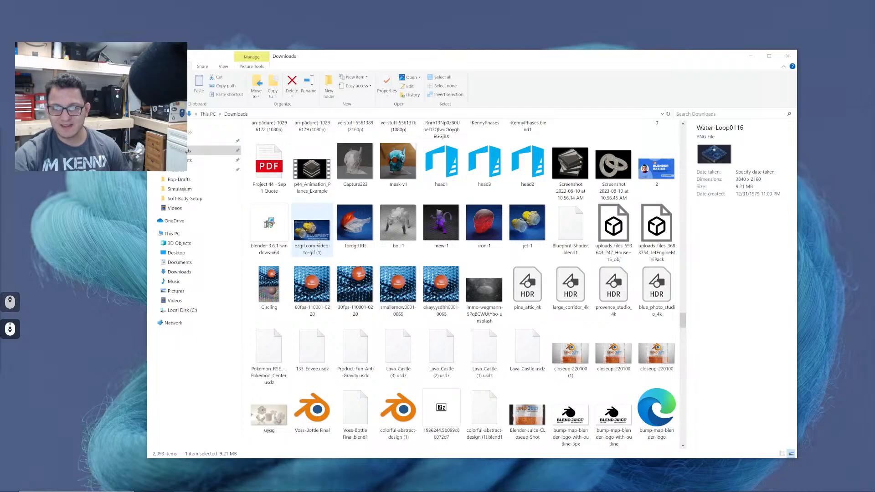
scroll(474, 245, down, 3)
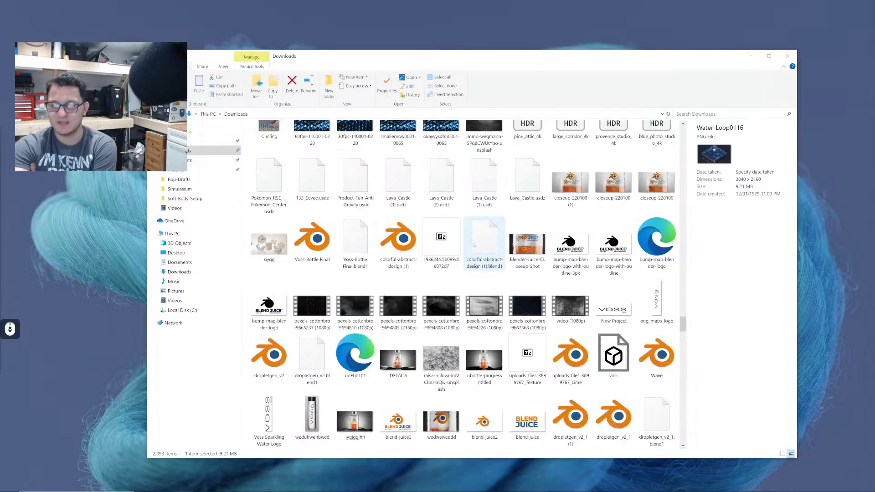
double_click(571, 185)
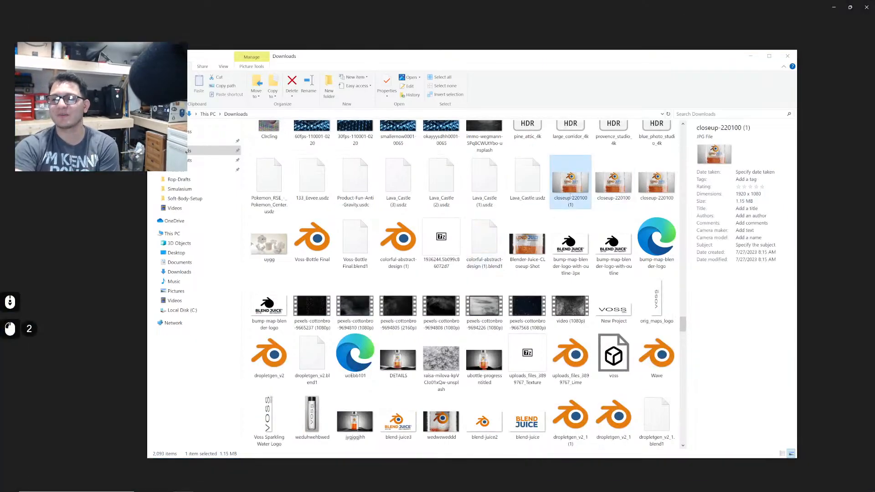
scroll(447, 282, up, 3)
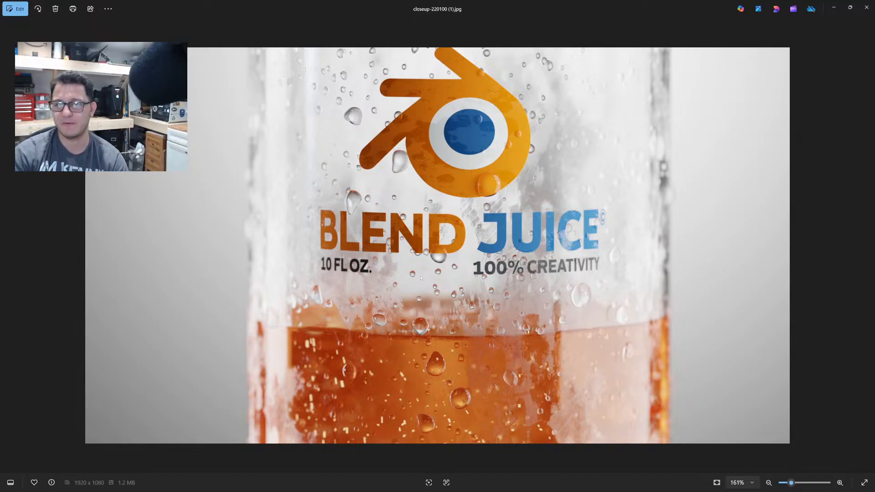
- Enlarge the closeup-220100 (1) bottle render to 556% around the BLEND lettering
scroll(414, 122, up, 9)
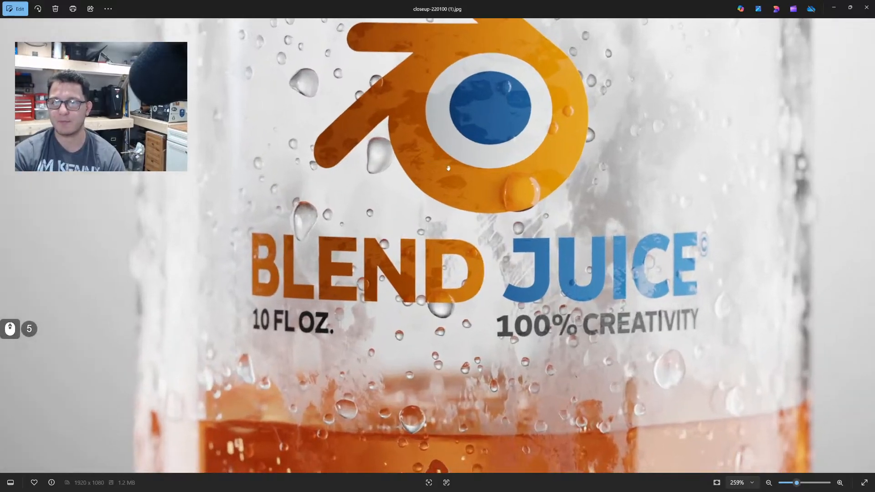
scroll(493, 246, down, 2)
drag(493, 246, 553, 196)
scroll(469, 205, up, 3)
drag(536, 280, 491, 137)
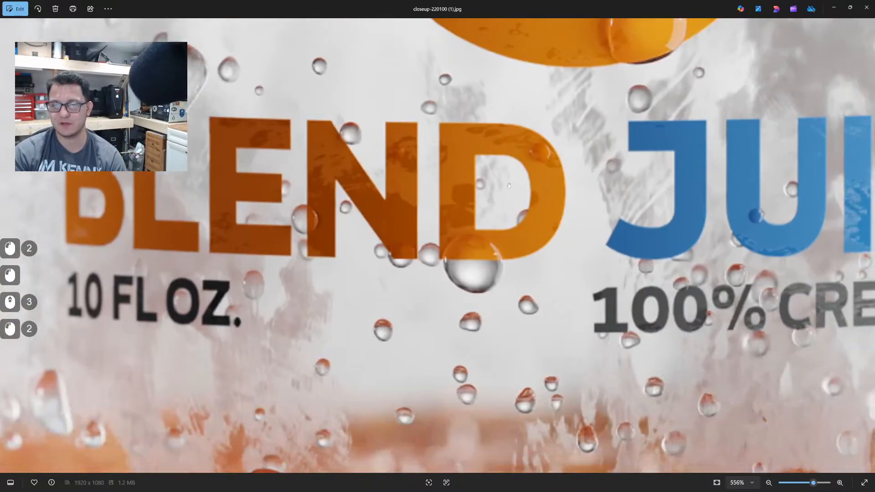
- Examine the render's lettering, droplets and liquid up close, reduce it to 259% and close the image
drag(638, 241, 383, 198)
drag(543, 279, 476, 261)
scroll(505, 335, down, 1)
drag(505, 335, 583, 121)
scroll(407, 237, down, 1)
scroll(359, 357, down, 6)
click(360, 358)
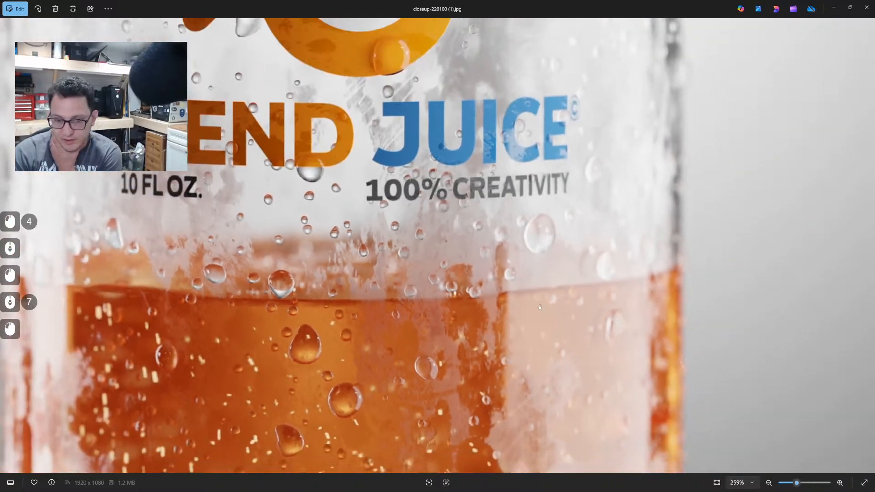
click(868, 6)
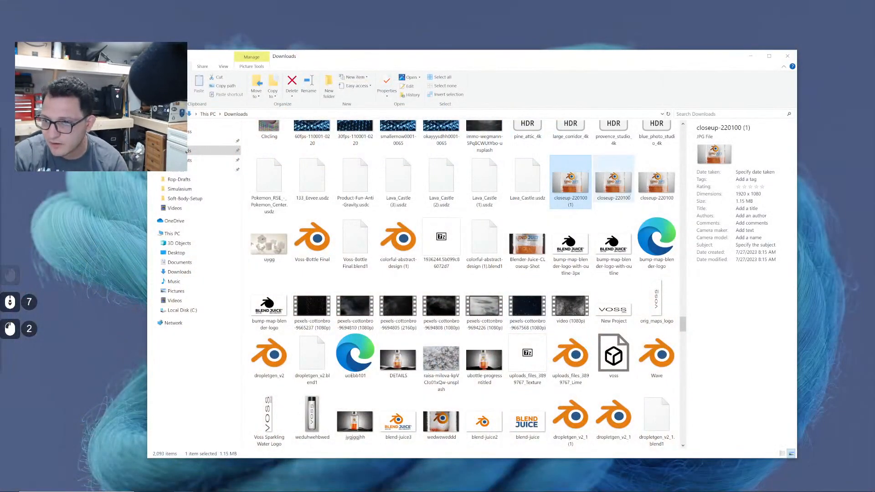
- View the Blender-Juice-CLoseup-Shot image and the closeup-220100 PNG render one after the other, closing each after viewing
double_click(537, 252)
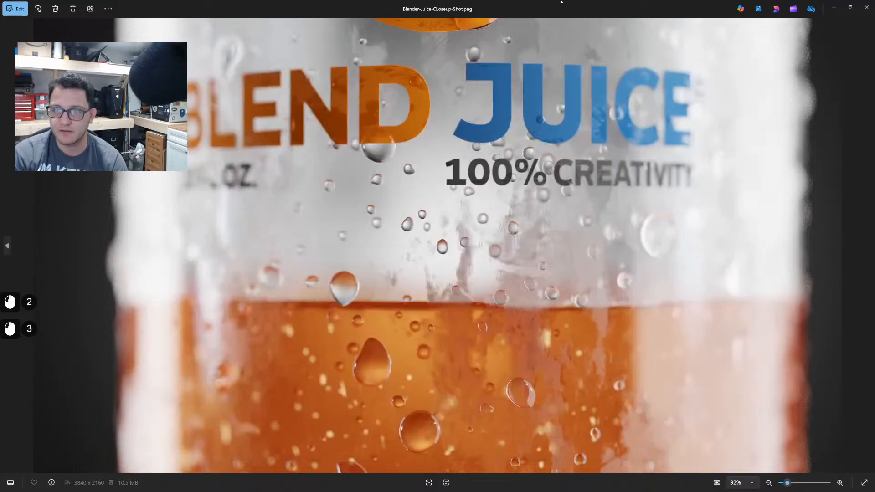
click(858, 13)
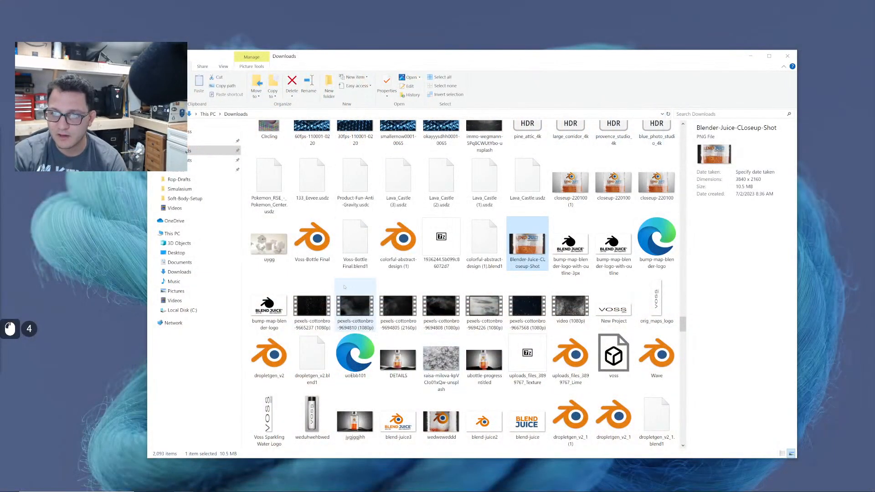
double_click(661, 182)
double_click(661, 182)
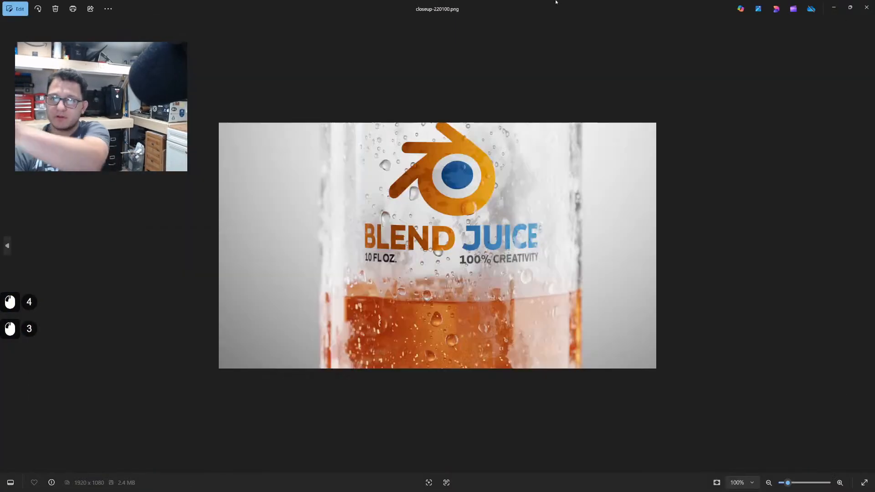
click(867, 8)
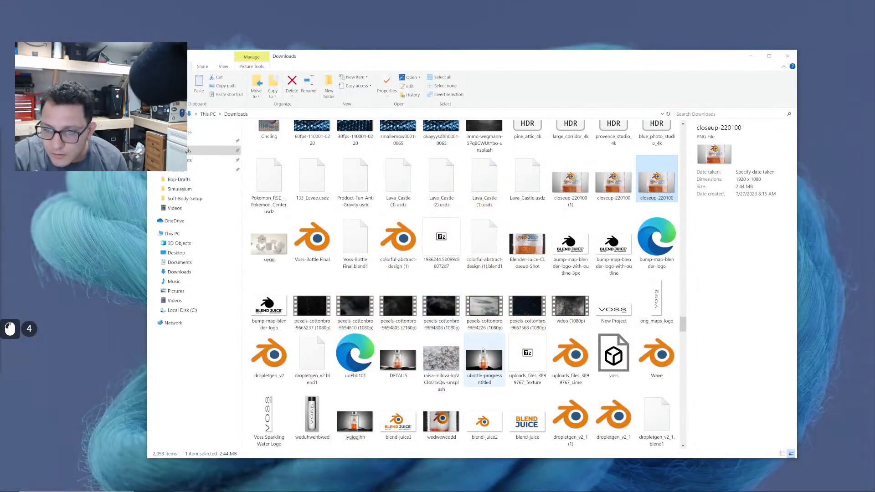
- Find the wedweweddd and jygjggjhh bottle renders in the Downloads folder and open each one, closing it after viewing
scroll(419, 359, down, 3)
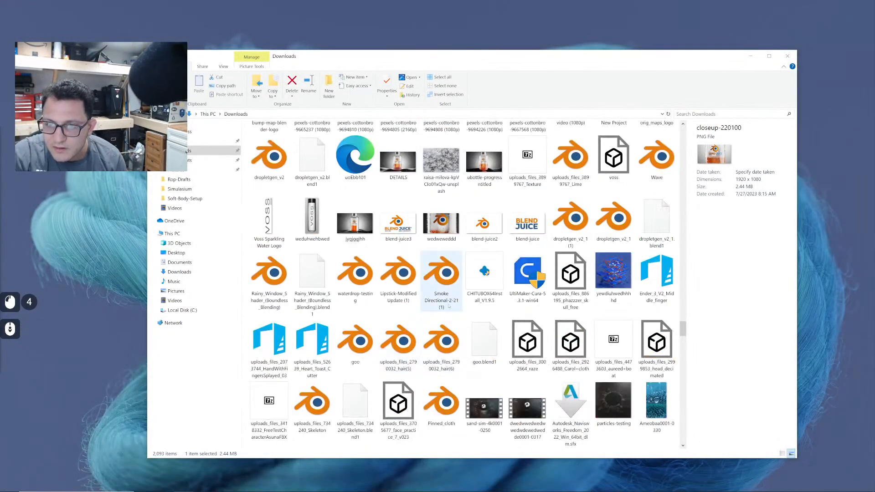
double_click(446, 228)
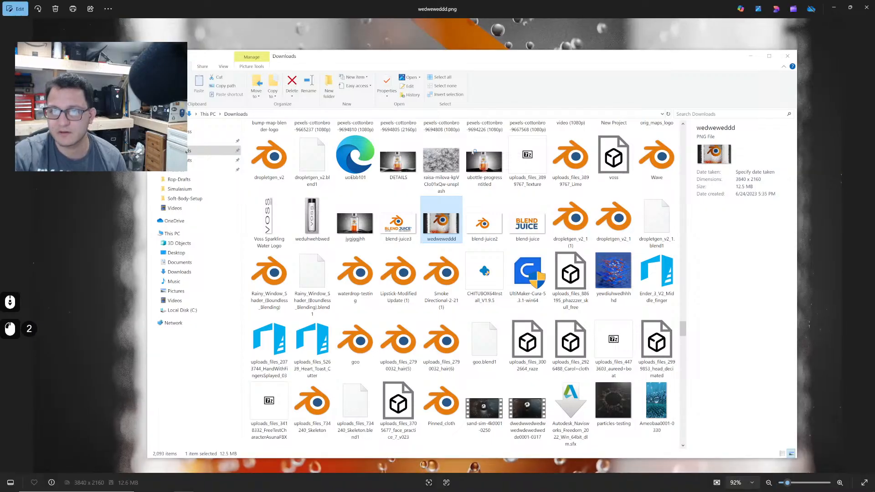
key(Escape)
scroll(356, 365, up, 3)
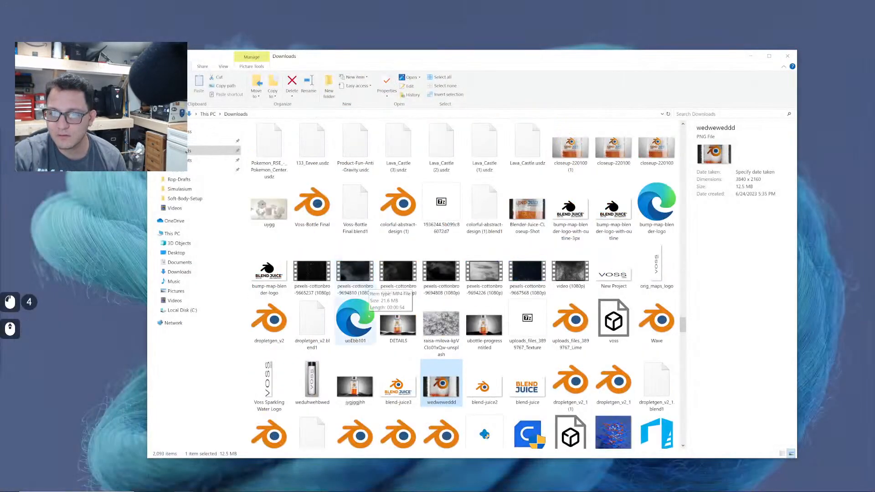
double_click(356, 381)
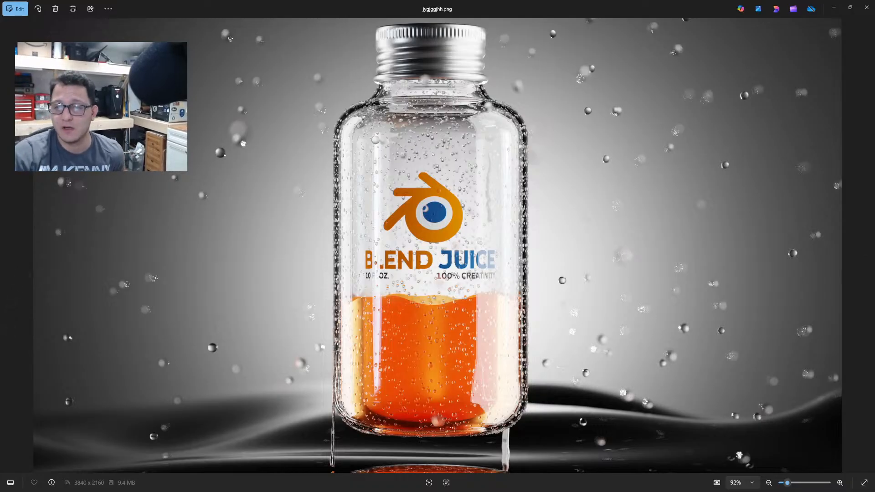
click(870, 6)
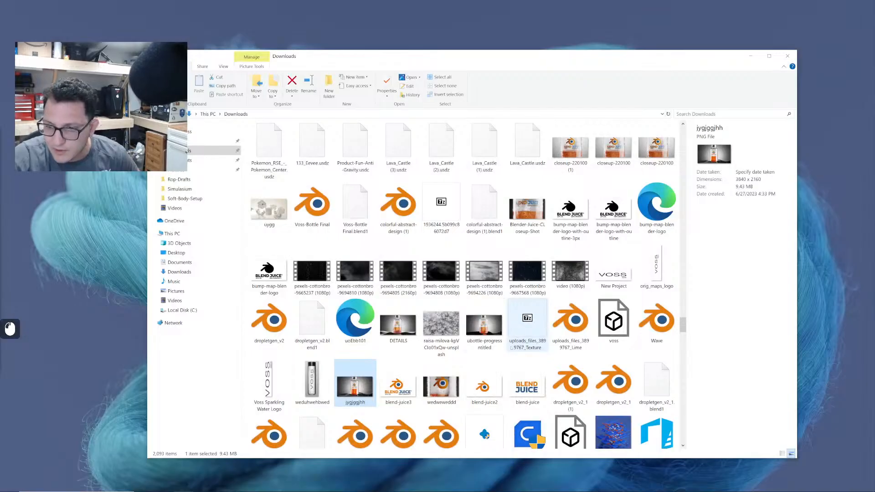
- Look through the files around Blender-Juice-CLoseup-Shot, open the uygg candle render and close it after viewing
scroll(511, 348, down, 2)
scroll(511, 348, up, 3)
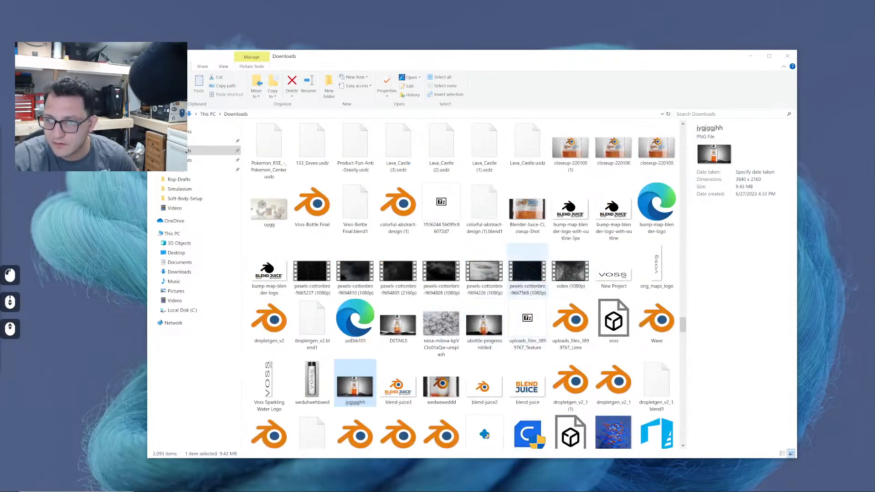
click(534, 217)
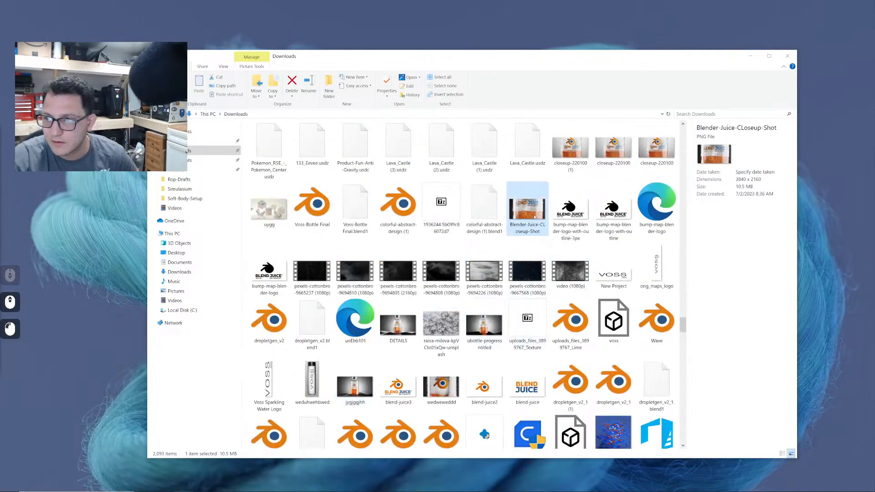
scroll(529, 225, up, 3)
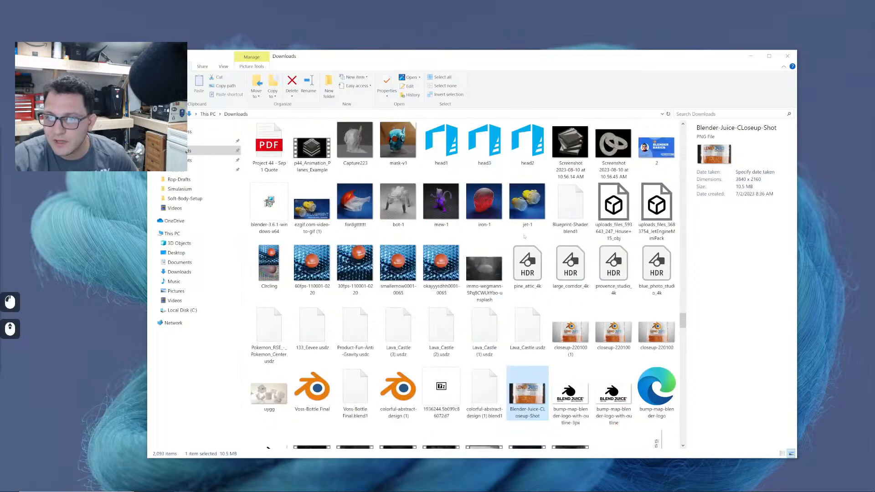
scroll(524, 237, down, 3)
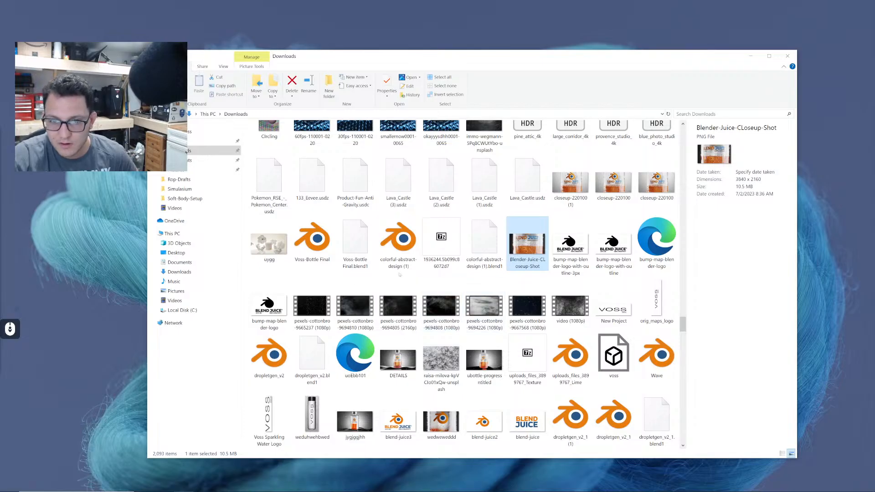
double_click(269, 244)
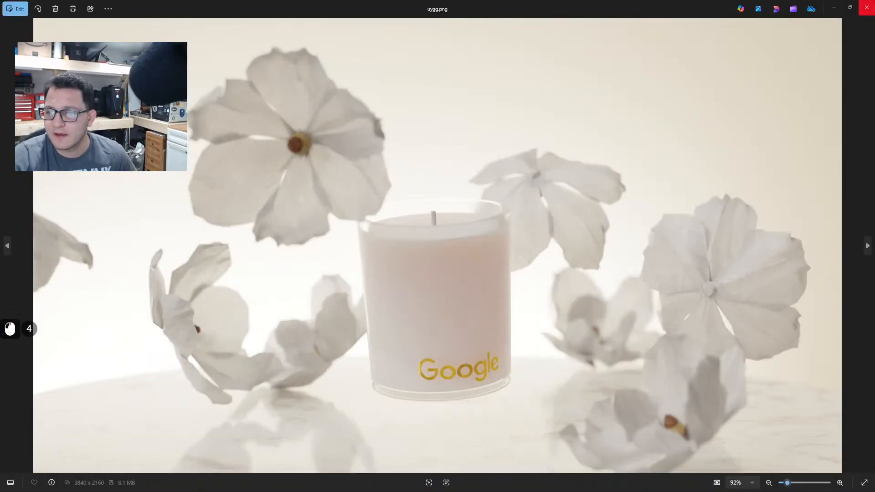
click(866, 7)
- Browse much further down the Downloads folder for older renders to show as examples
scroll(538, 328, down, 5)
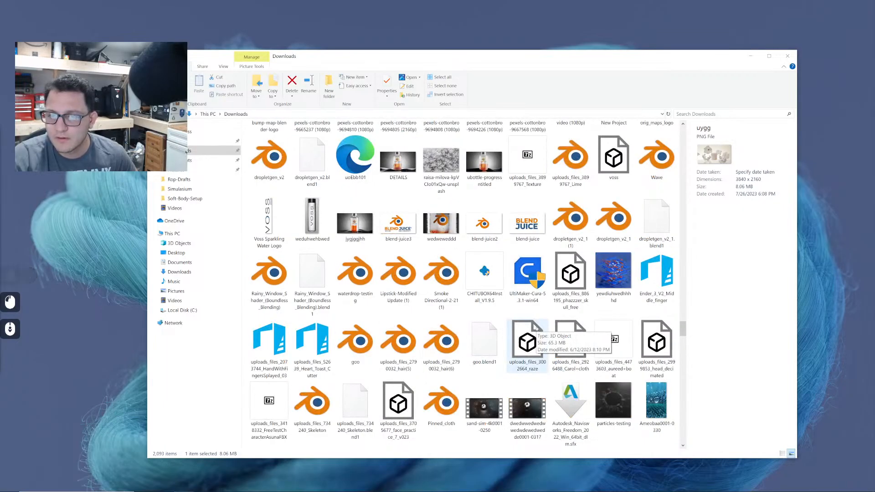
scroll(592, 274, down, 3)
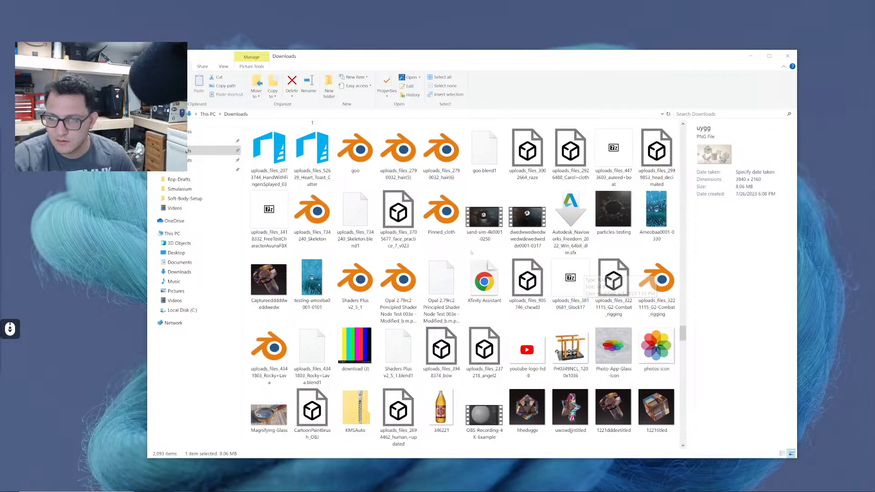
scroll(472, 252, down, 3)
scroll(472, 252, down, 5)
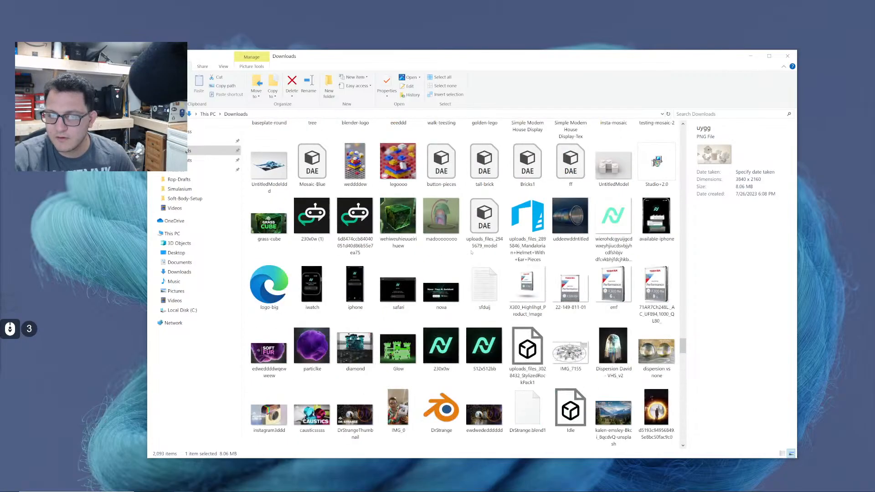
scroll(472, 252, down, 1)
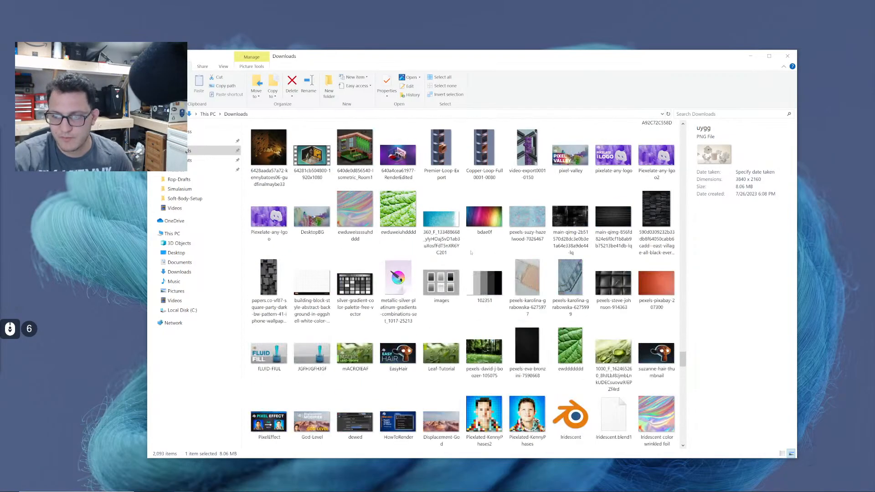
scroll(467, 255, down, 3)
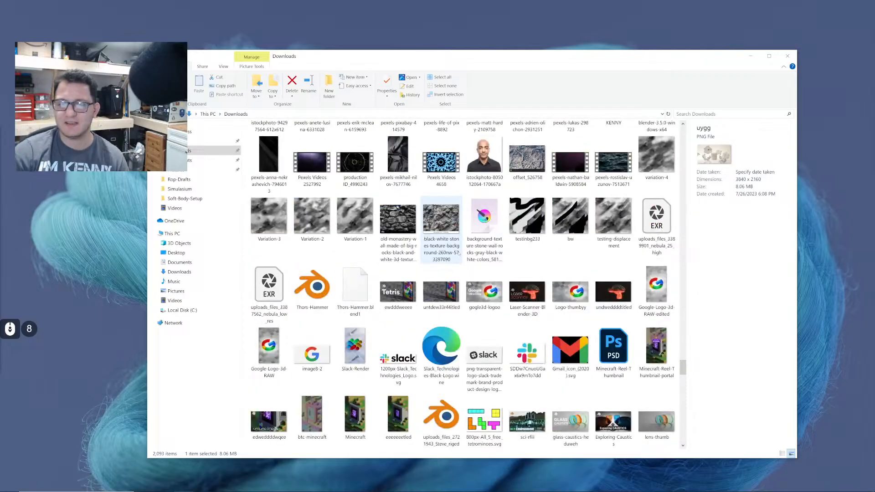
scroll(452, 253, down, 1)
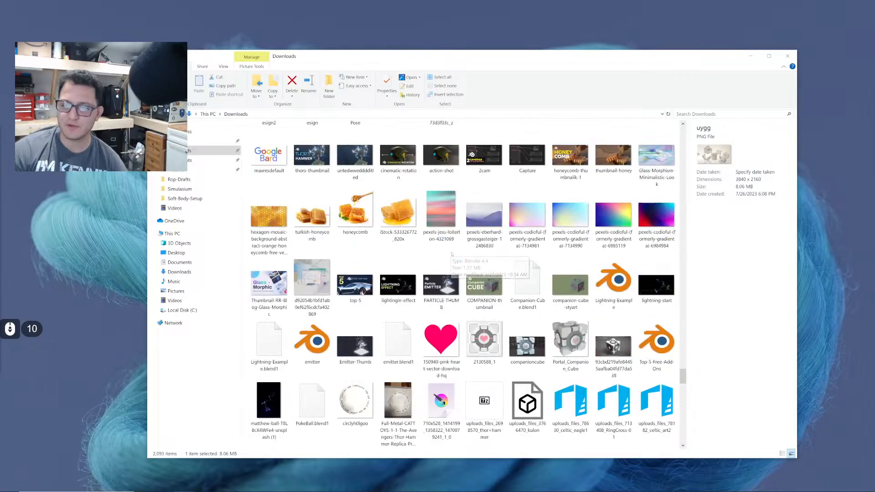
scroll(452, 254, down, 1)
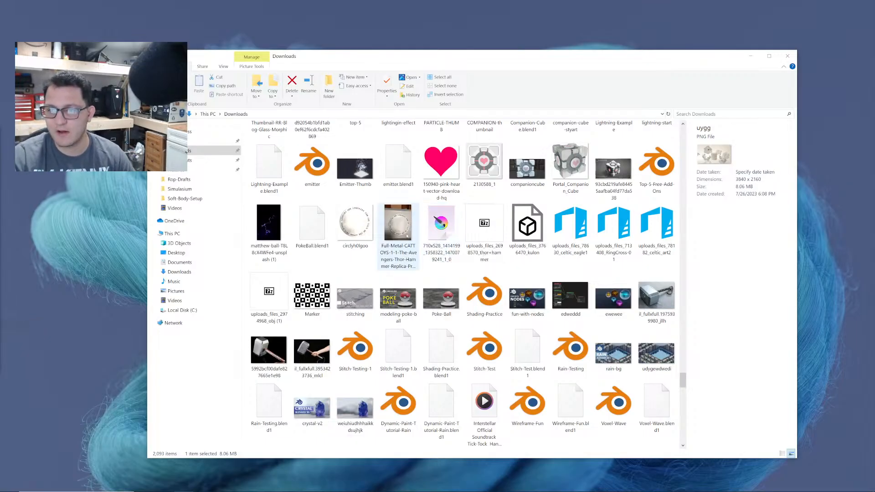
scroll(407, 236, down, 2)
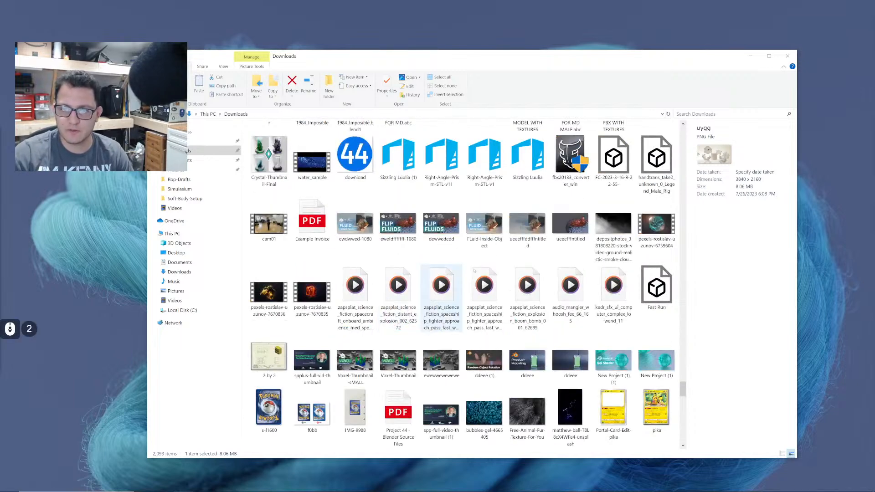
scroll(388, 297, down, 4)
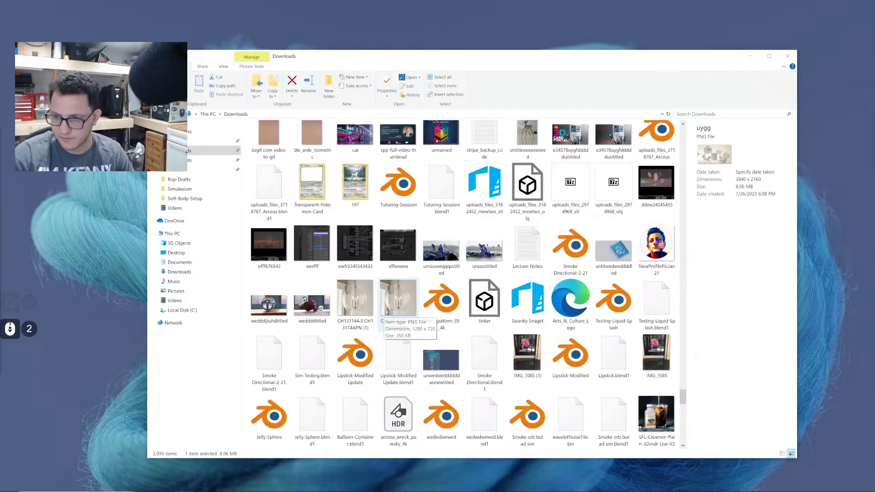
scroll(387, 312, down, 3)
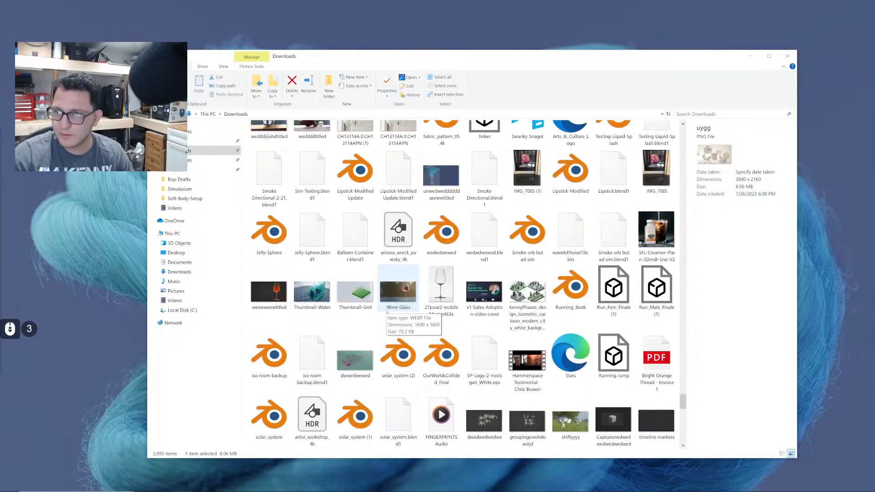
scroll(387, 311, up, 2)
scroll(387, 311, down, 12)
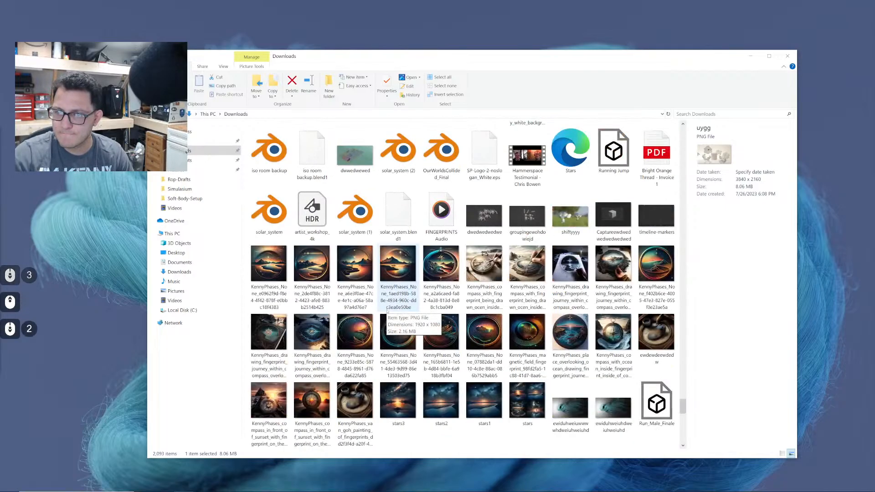
scroll(387, 311, down, 10)
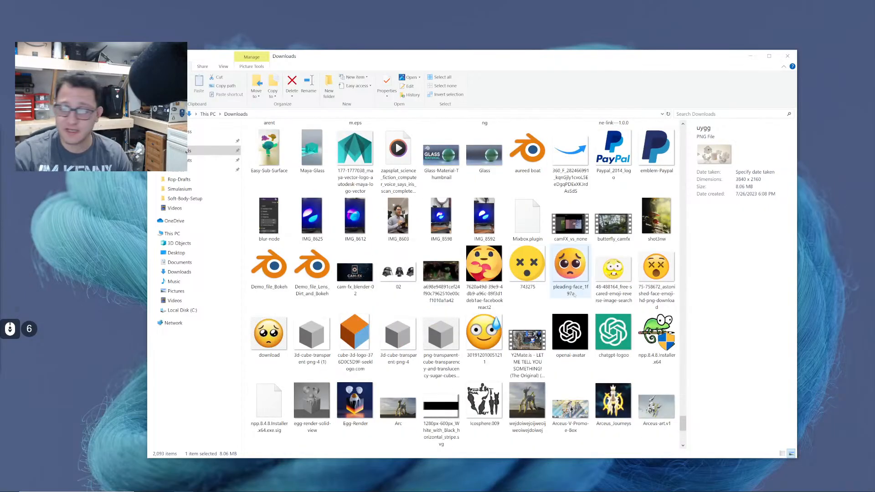
scroll(488, 282, down, 3)
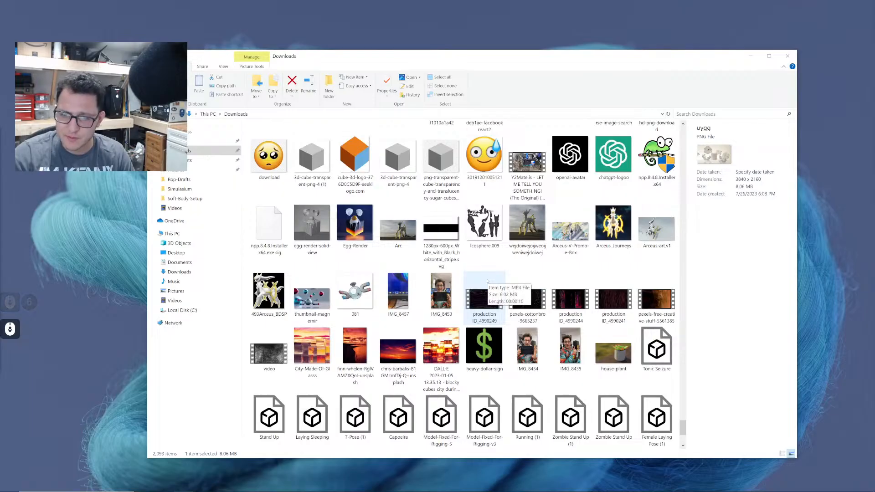
scroll(487, 283, down, 3)
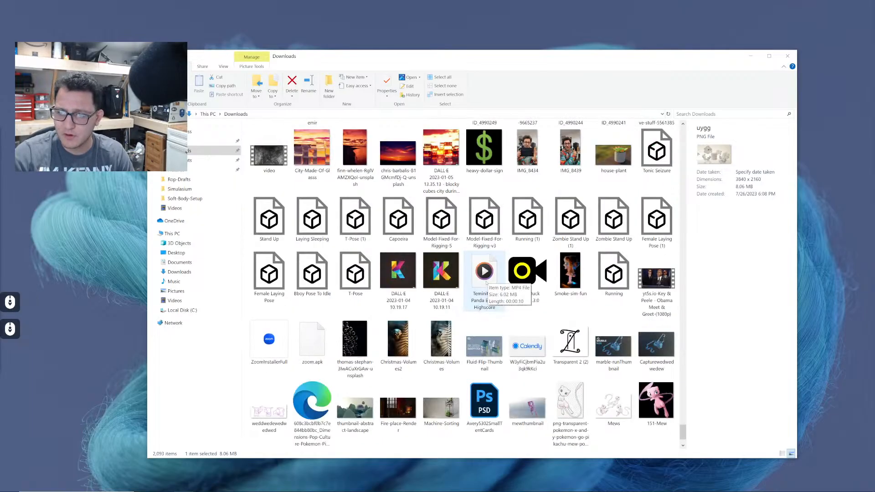
- Open the wejdoiwejoijweoijweoiwejdoiwej Arceus render, enlarge it to 110% and close it after viewing
scroll(486, 284, up, 3)
double_click(525, 218)
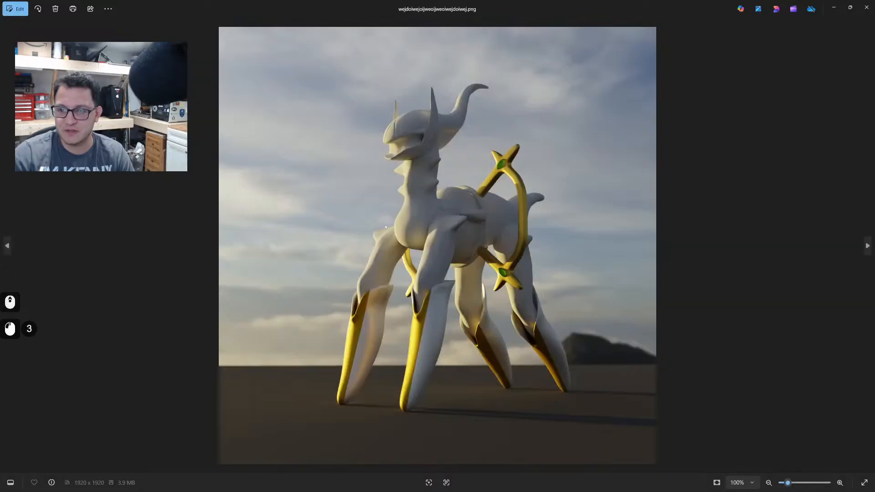
scroll(441, 260, up, 3)
scroll(483, 131, down, 2)
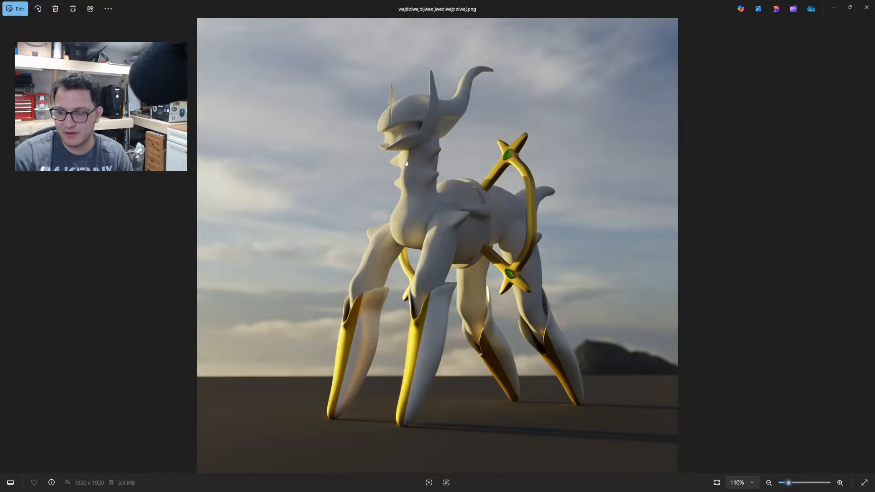
click(867, 7)
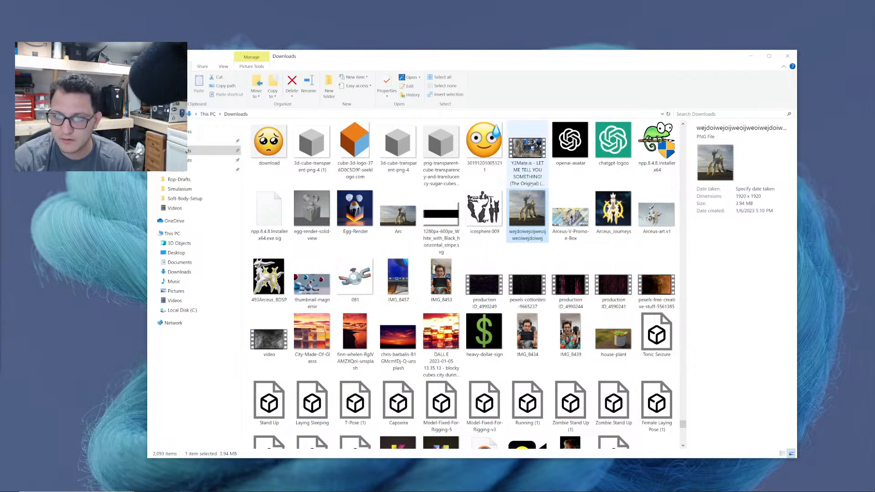
- Open the thumbnail-magnemir render from the Downloads folder, enlarge it to 285%, look around the magnet character and close it
double_click(327, 286)
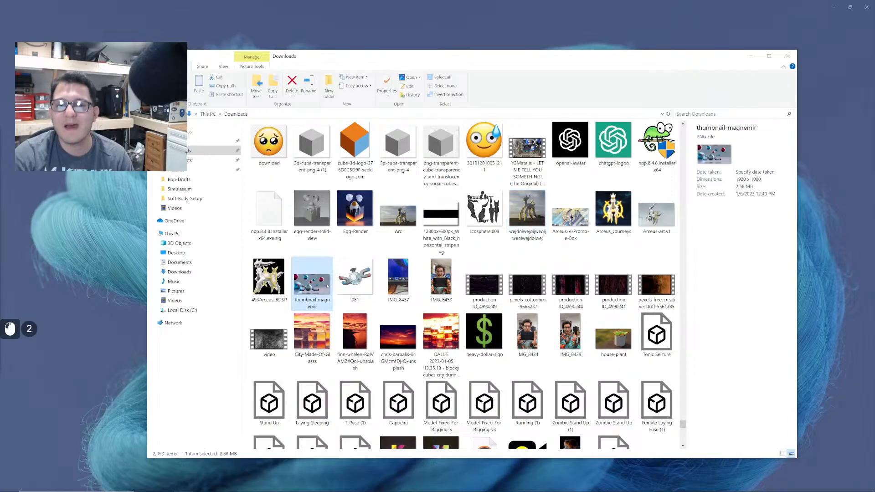
scroll(409, 331, up, 5)
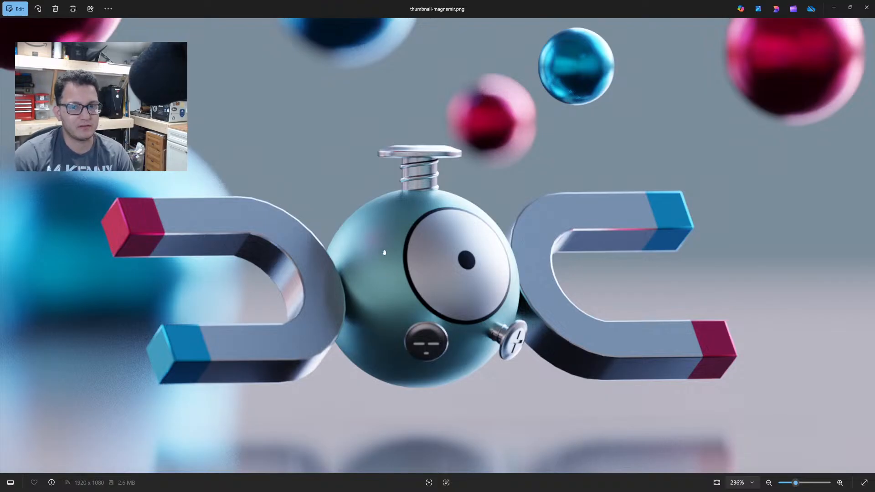
scroll(384, 252, up, 3)
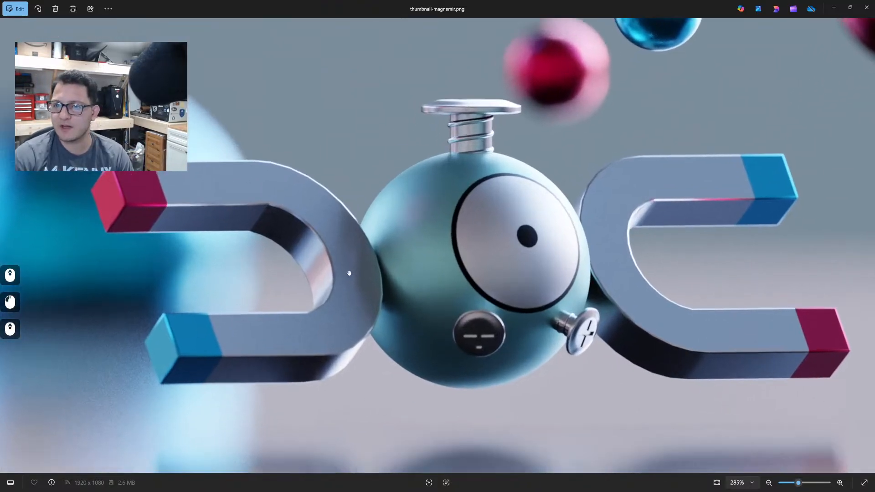
mouse_move(349, 273)
mouse_down()
mouse_move(358, 260)
mouse_move(347, 258)
mouse_up()
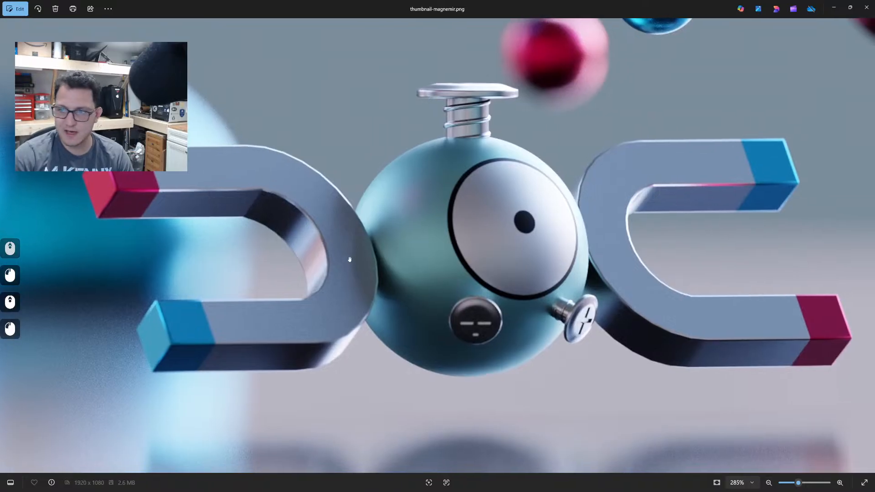
click(867, 7)
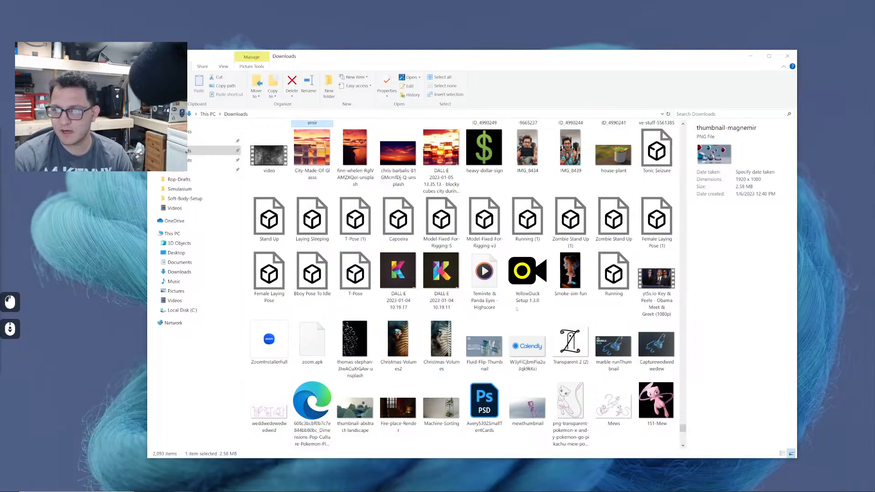
- Open and close the IMG_8434 video, and view the mewthumbnail render at 110% before closing it
double_click(534, 158)
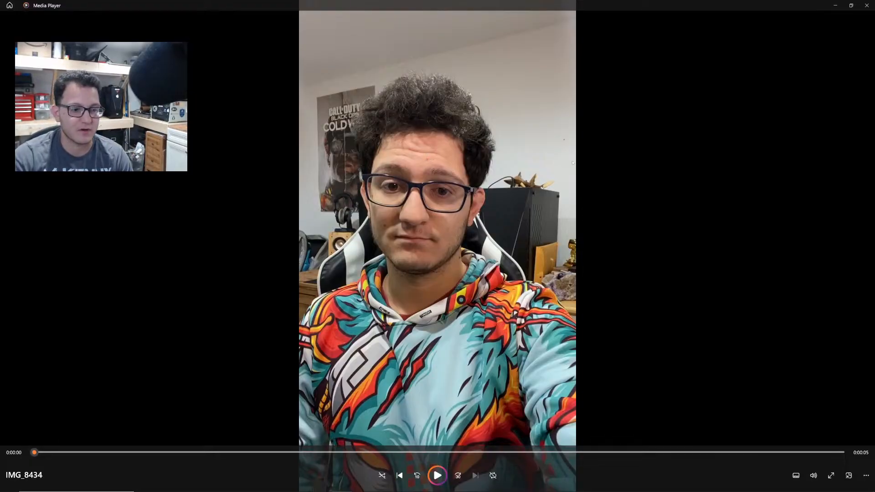
click(867, 5)
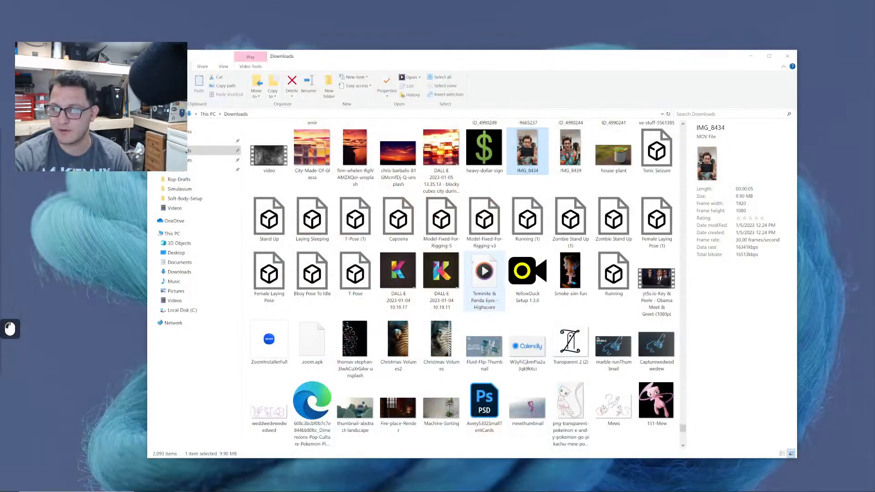
scroll(475, 262, down, 3)
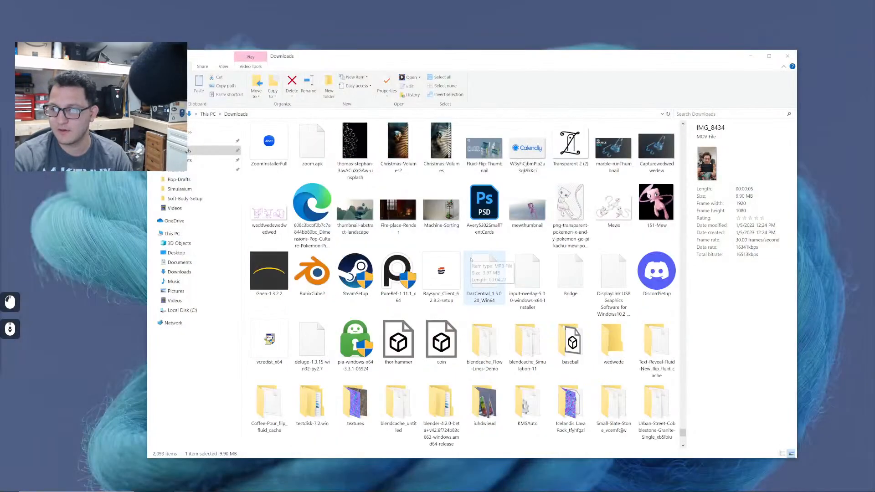
double_click(532, 223)
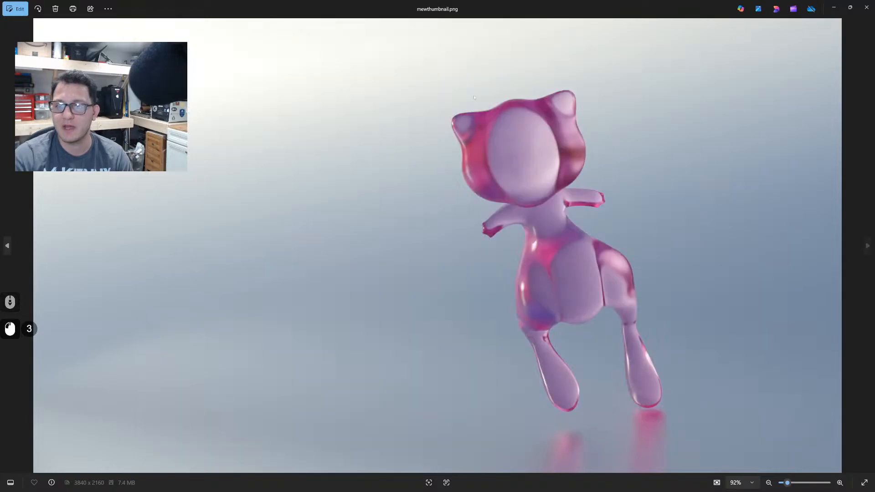
scroll(533, 242, up, 4)
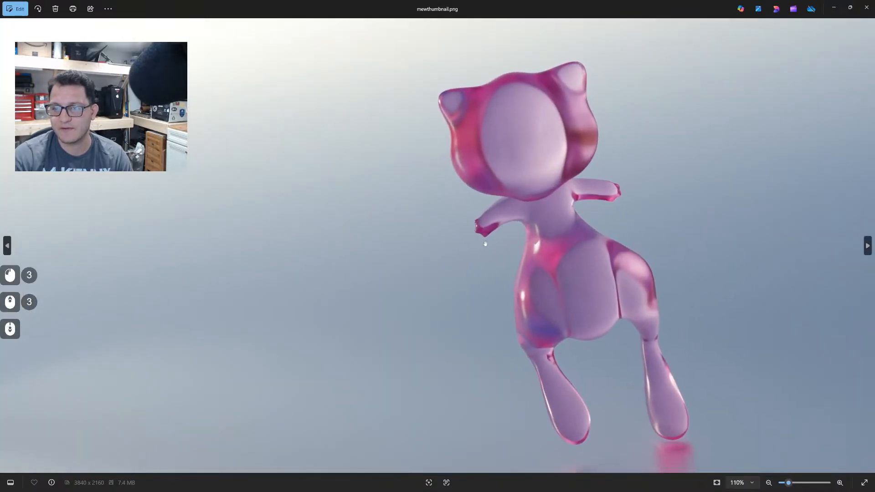
click(867, 7)
- Browse the Downloads folder for the uglassmorphismntitled render of coloured glass panels, open it and close it after viewing
scroll(437, 252, down, 2)
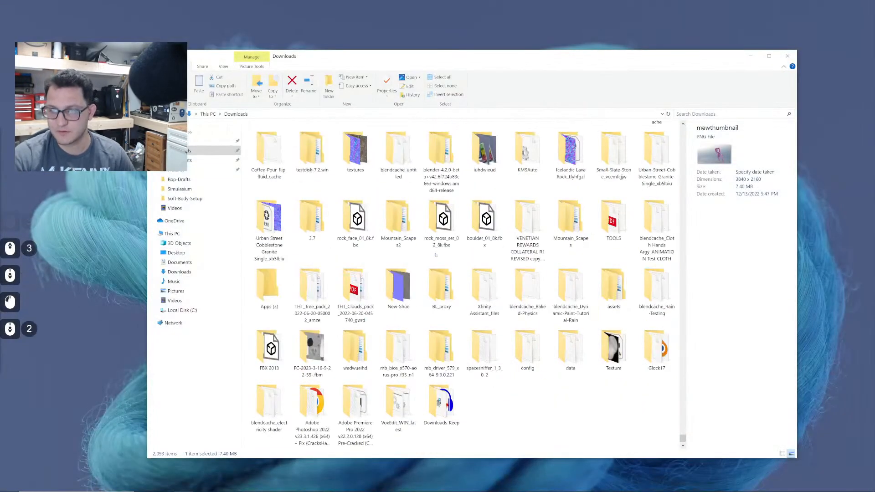
scroll(437, 250, up, 5)
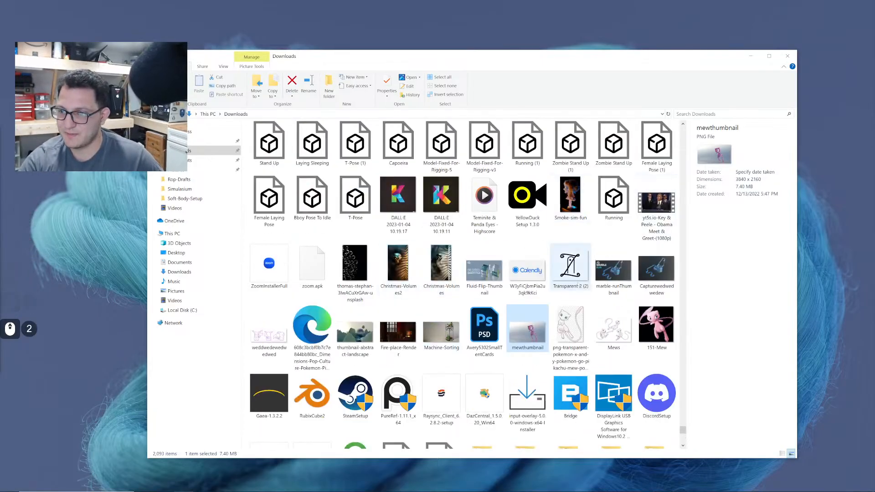
scroll(481, 278, up, 3)
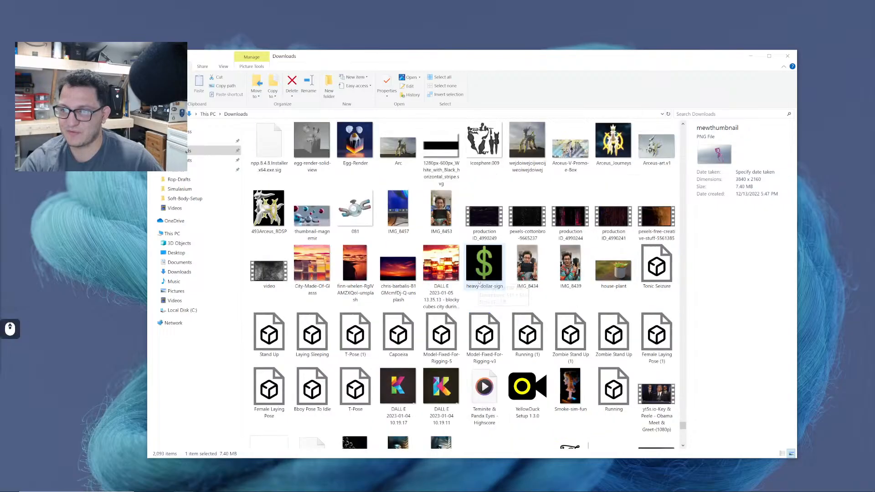
scroll(493, 272, up, 3)
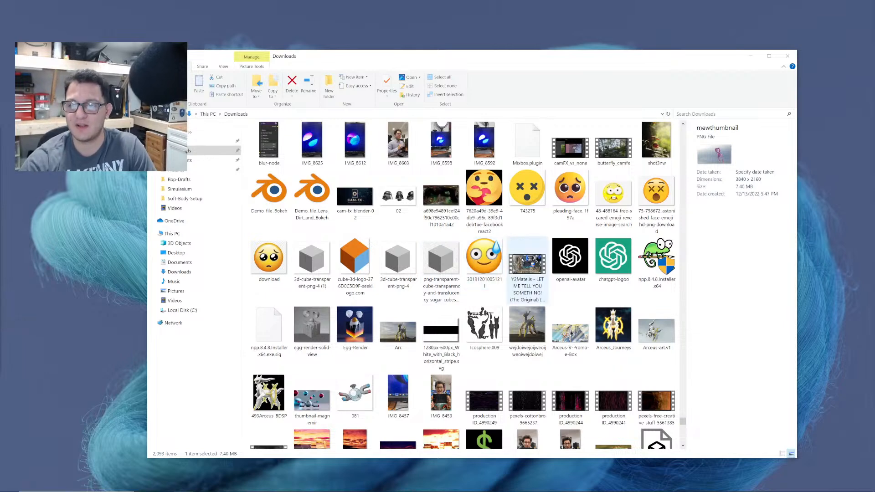
scroll(515, 276, up, 5)
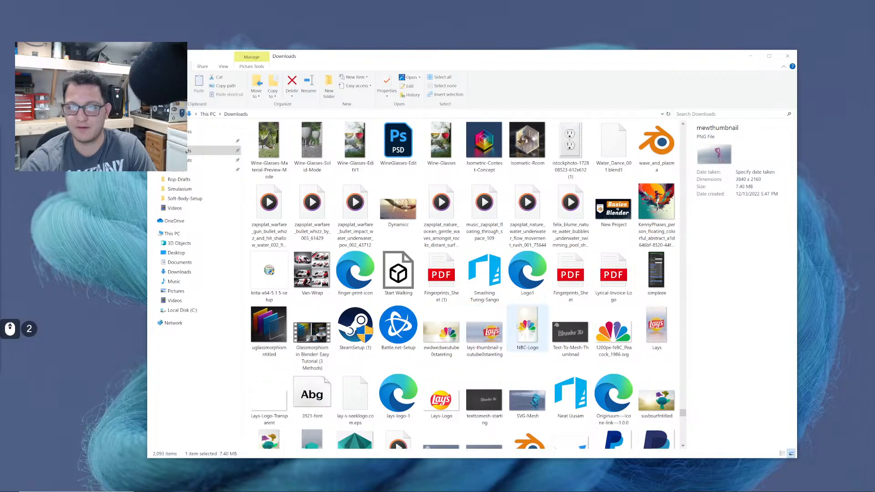
double_click(266, 331)
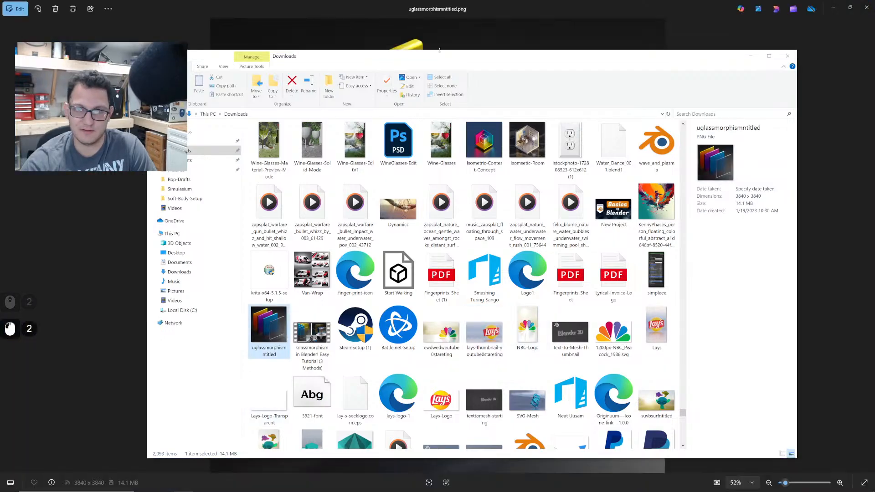
click(455, 10)
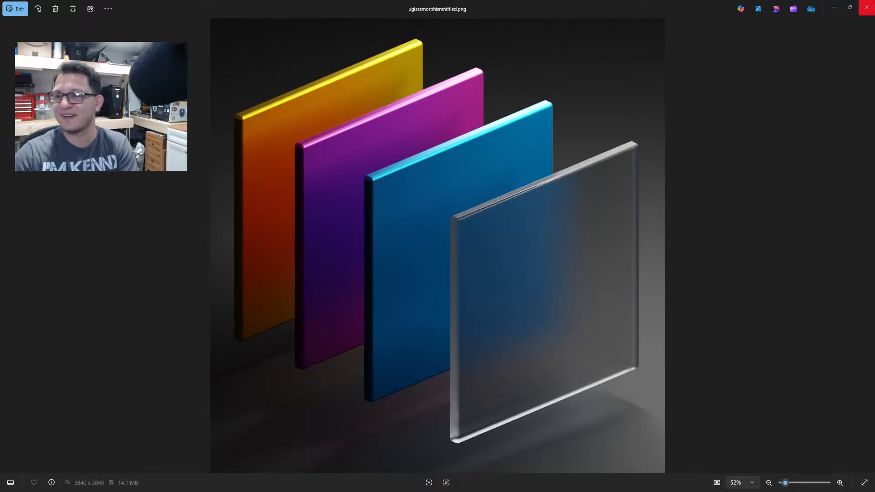
click(867, 7)
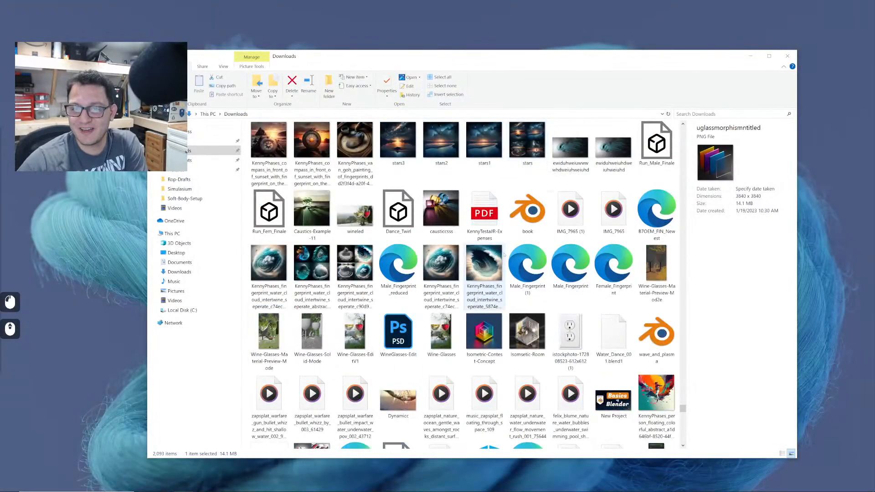
- Open the causticcsss render of coloured glass jars, enlarge it to 121% to examine the caustics, and close it
double_click(441, 209)
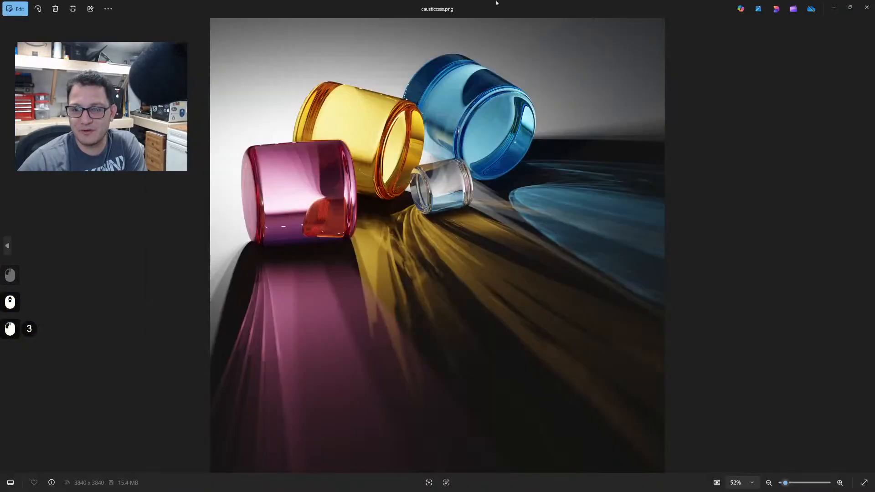
scroll(412, 163, up, 5)
drag(412, 164, 636, 224)
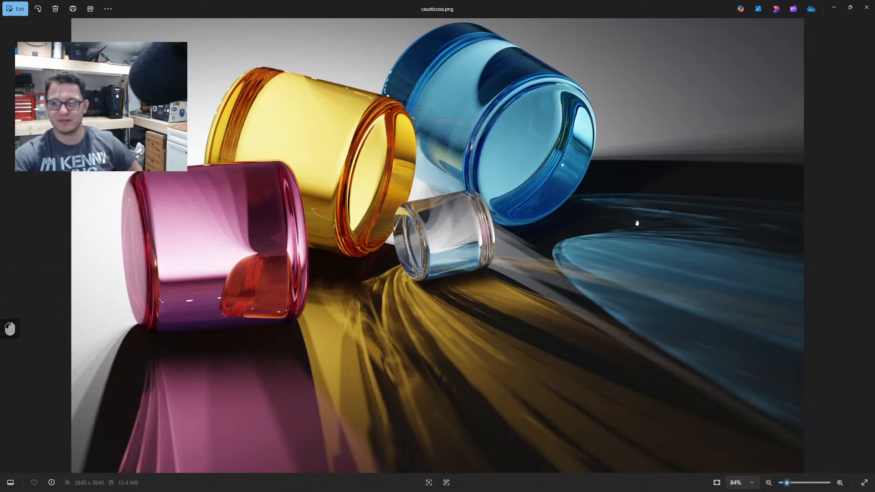
scroll(510, 254, up, 4)
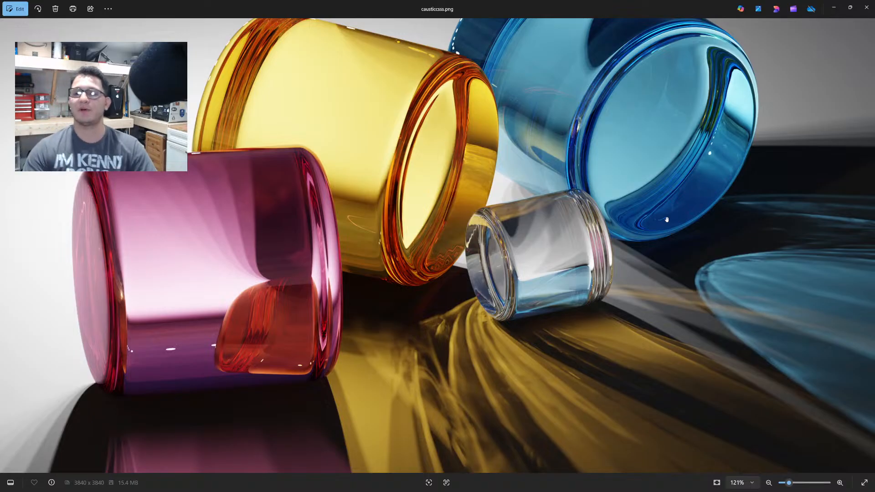
mouse_move(325, 293)
mouse_down()
mouse_move(330, 247)
mouse_move(338, 289)
mouse_up()
click(867, 8)
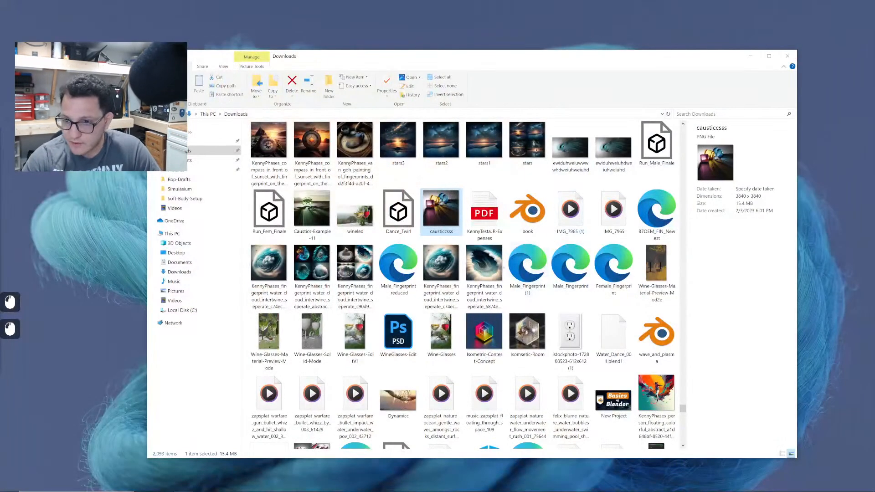
- Open the Caustics-Example-11 render, enlarge it to 110% to examine the green glass monkey head, and close it after viewing
double_click(313, 219)
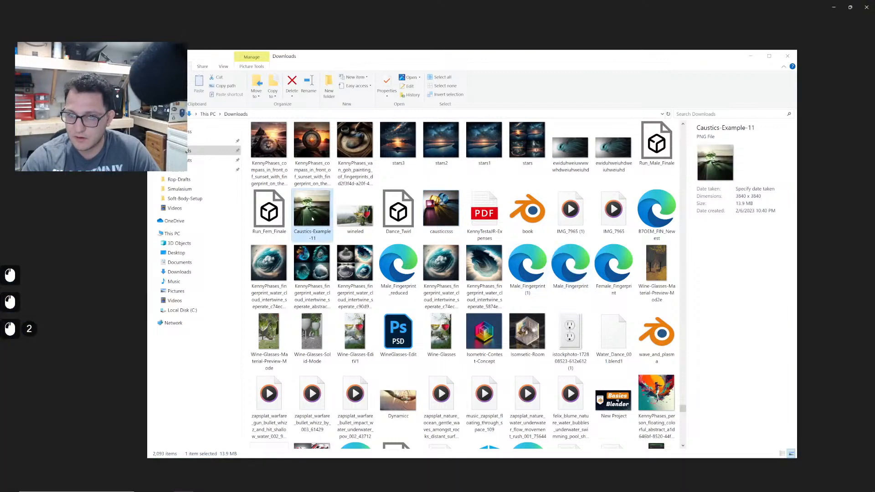
scroll(357, 226, up, 4)
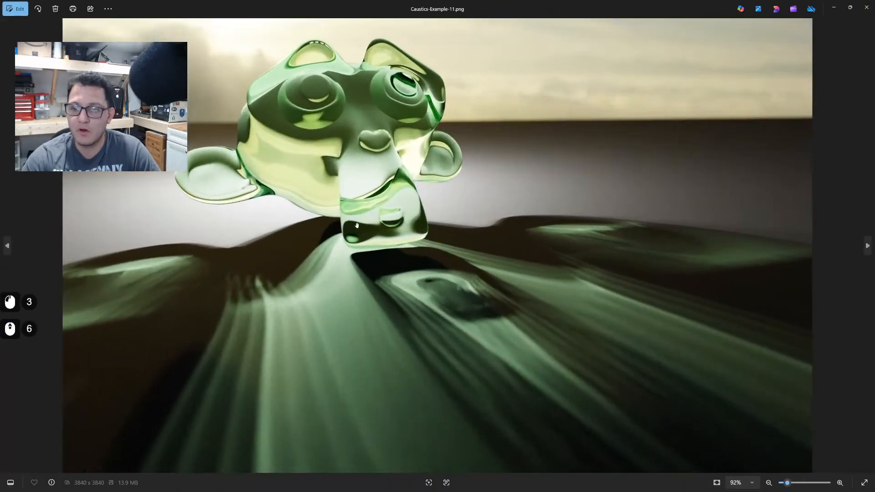
drag(357, 225, 549, 260)
scroll(549, 260, up, 2)
drag(456, 275, 592, 251)
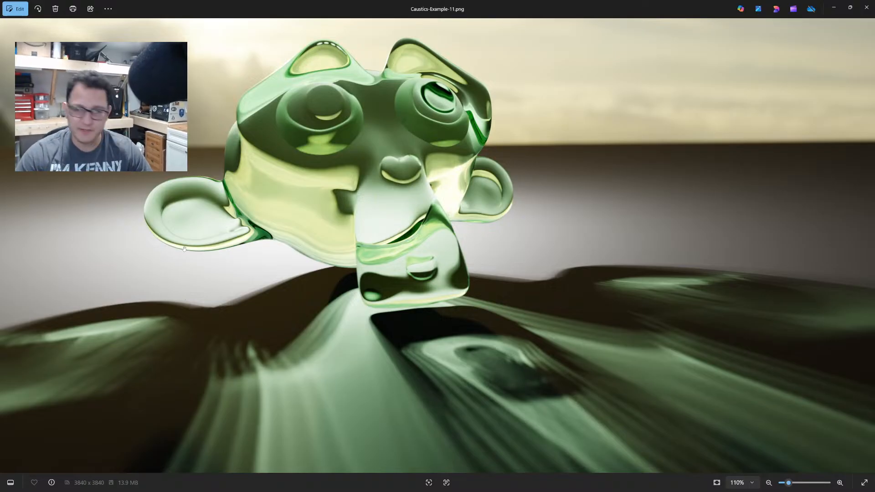
scroll(276, 98, down, 3)
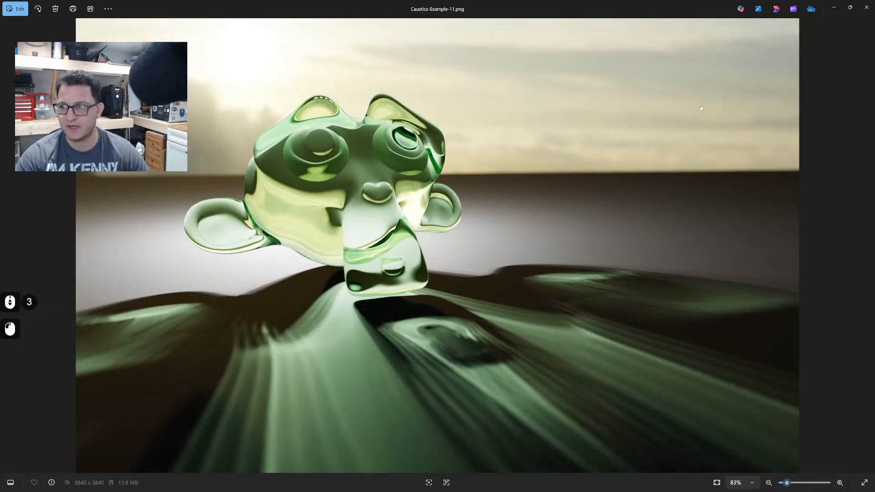
click(867, 7)
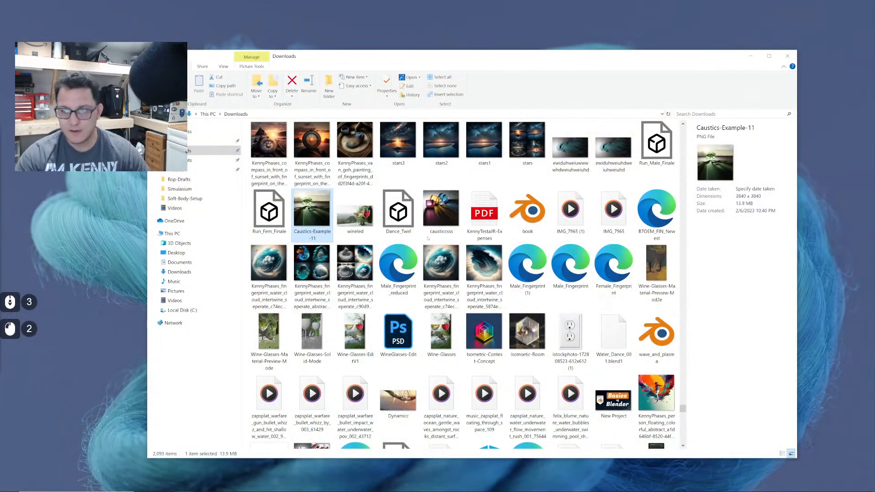
- Open the ewiduhweiuwwwwhdweiuhweiuhd caustics render, enlarge it to at least 149% around the glass monkey head, and close it
double_click(570, 147)
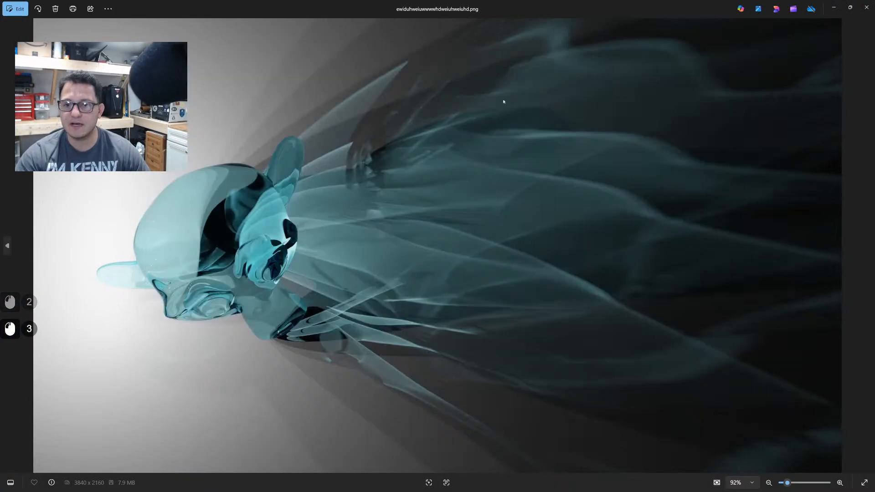
scroll(351, 237, up, 5)
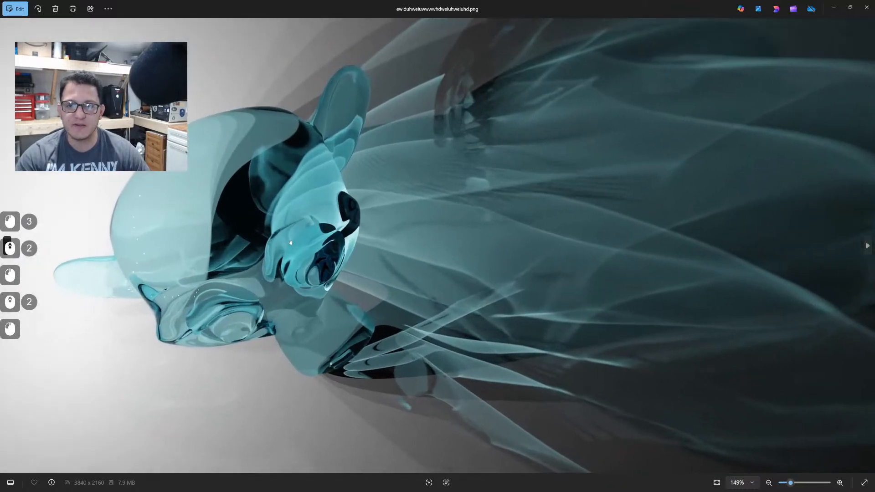
drag(291, 242, 387, 230)
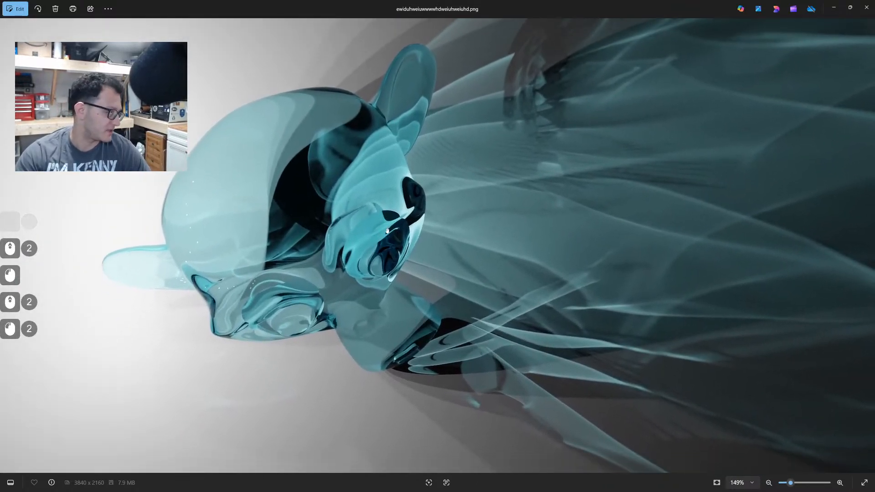
scroll(387, 231, up, 1)
click(867, 7)
- Close the Downloads window, switch to Blender and start a new file without saving the current one
click(784, 59)
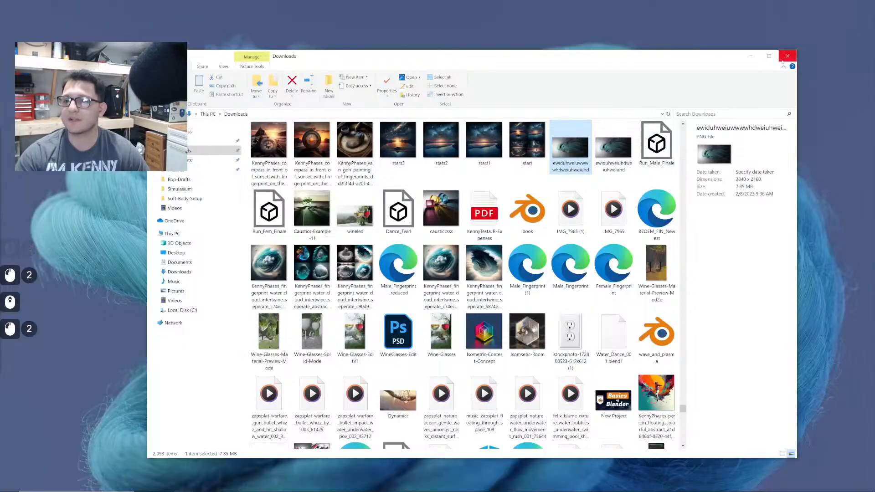
click(323, 484)
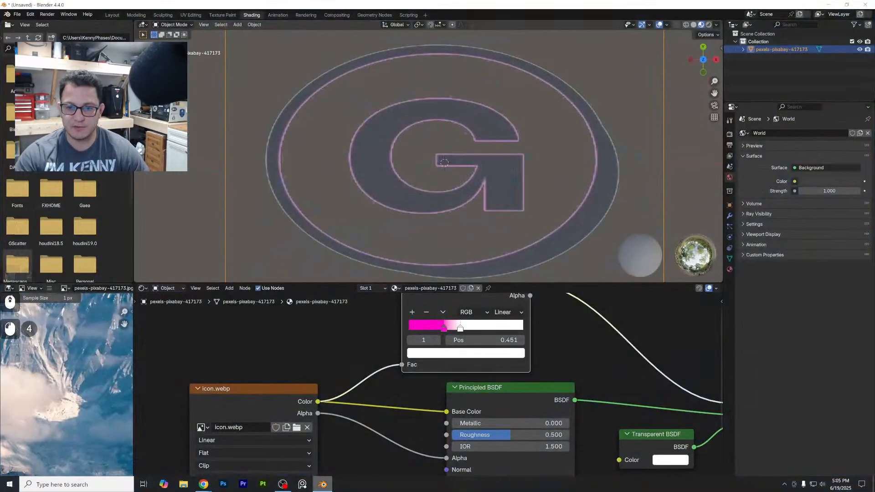
key(ctrl+n)
key(Return)
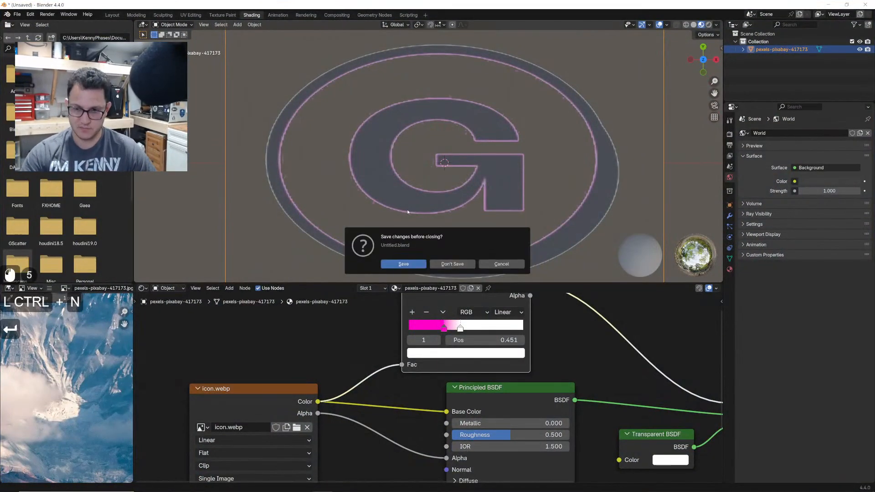
click(443, 265)
click(417, 258)
- Delete all objects in the new scene and add a mesh plane
key(a)
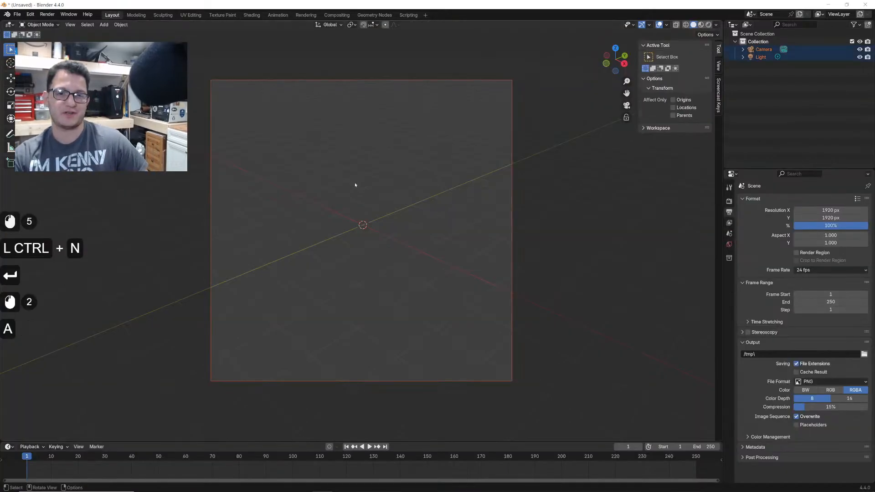
key(x)
click(356, 184)
key(shift+a)
text(plane)
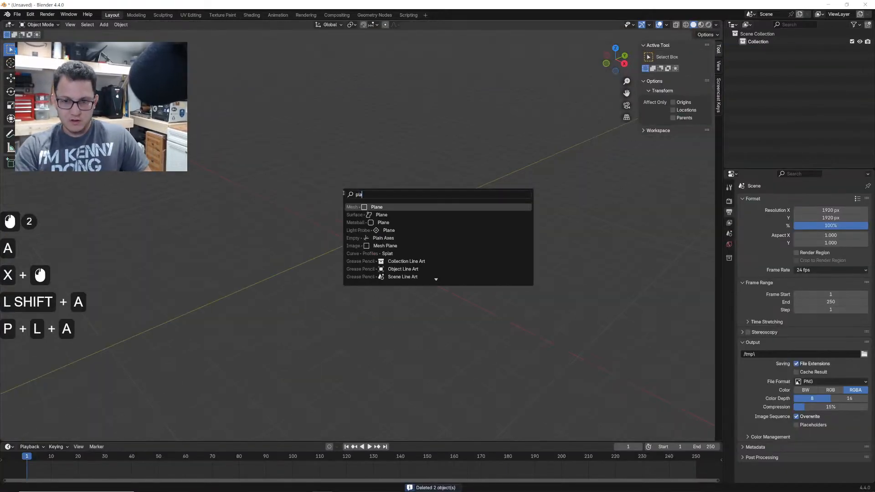
key(Return)
- Scale the plane up uniformly to about 3.2, making it about 6.4 m on each side
scroll(387, 298, up, 5)
shift+middle_drag(408, 269, 436, 239)
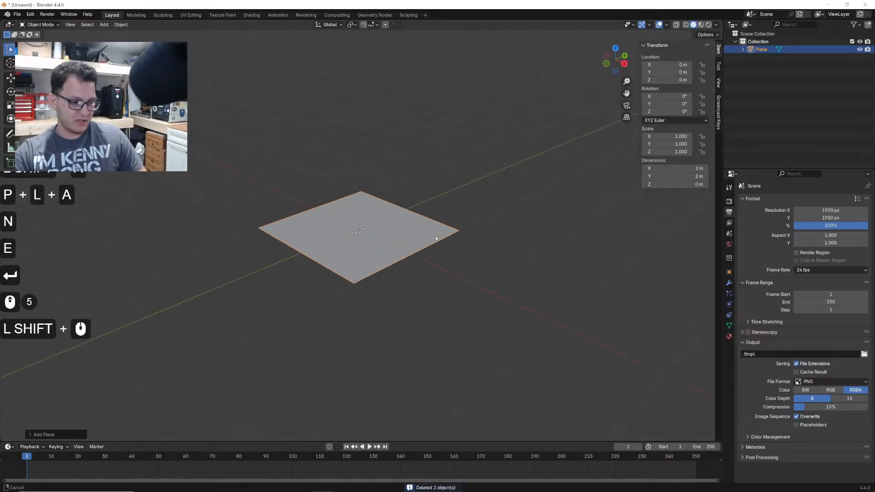
shift+scroll(437, 238, up, 1)
scroll(338, 279, up, 1)
shift+middle_drag(350, 274, 380, 266)
scroll(374, 248, up, 2)
shift+middle_drag(397, 251, 415, 229)
scroll(384, 249, down, 1)
key(s)
click(522, 171)
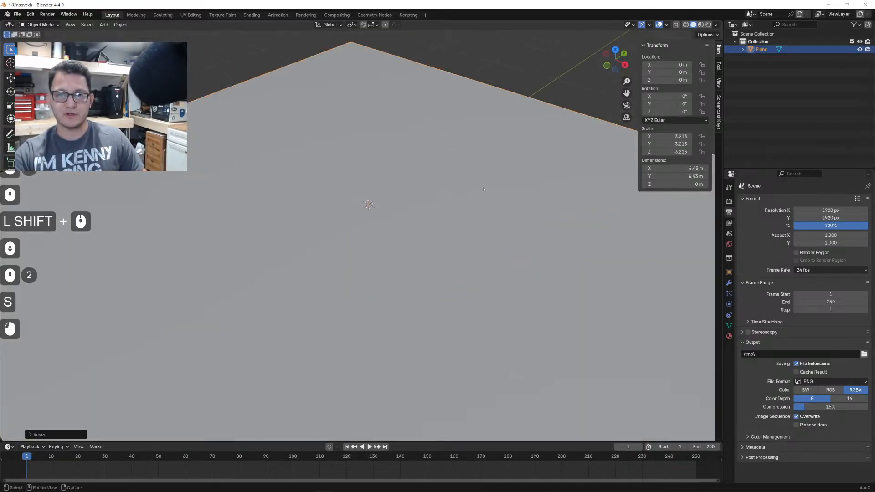
scroll(460, 204, down, 3)
middle_drag(361, 260, 383, 251)
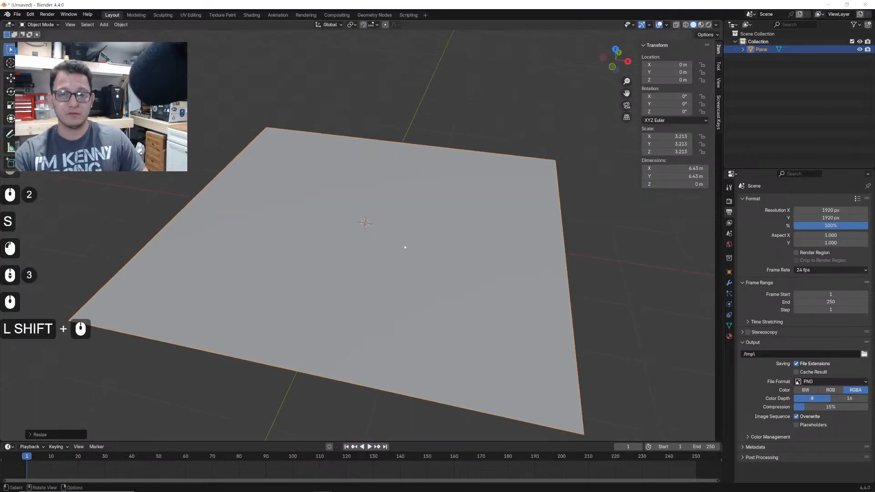
key(shift+a)
text(aer)
key(Return)
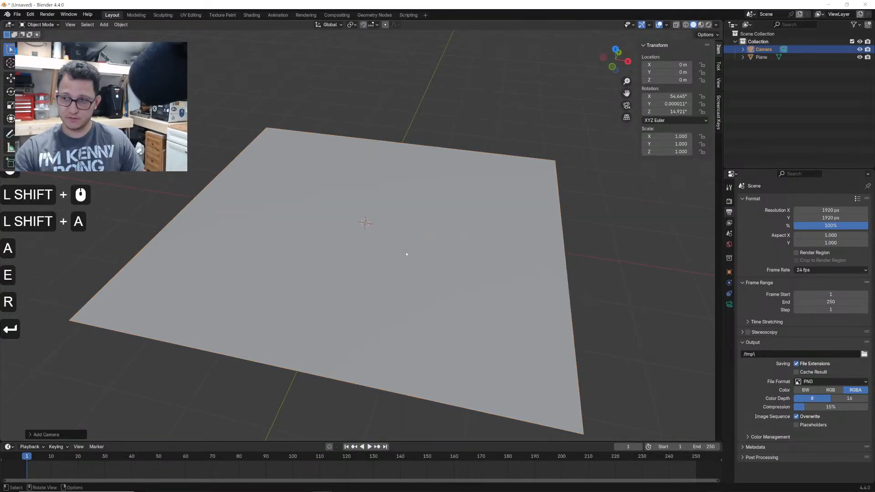
key(ctrl+z)
- Add an area light at the plane's centre and raise it about 0.99 m along Z
key(shift+a)
text(are)
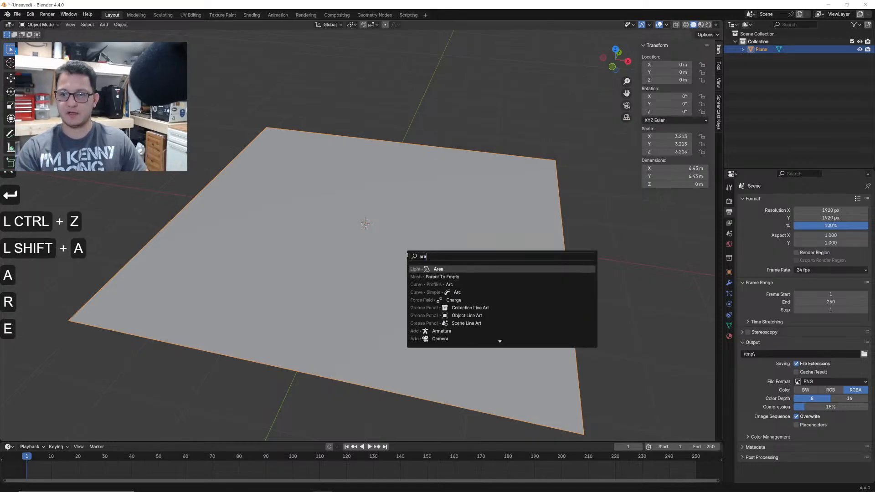
key(Return)
key(g)
key(z)
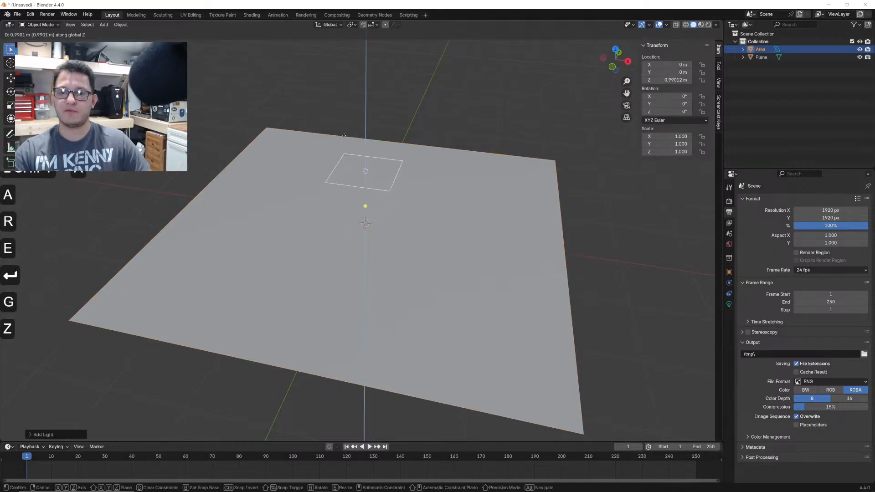
click(592, 81)
- In front view, rotate the area light to -80° on Y and move it to about X -1.62 m, Z 0.81 m
click(612, 66)
key(r)
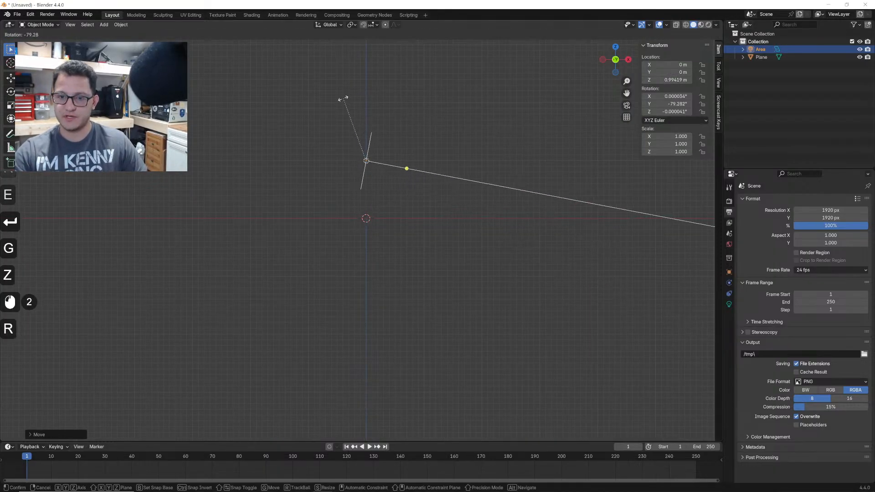
ctrl+click(348, 102)
key(g)
click(318, 135)
- Scale the area light up to about 1.9 and raise it to about 1.2 m on Z
middle_drag(342, 159, 342, 132)
key(s)
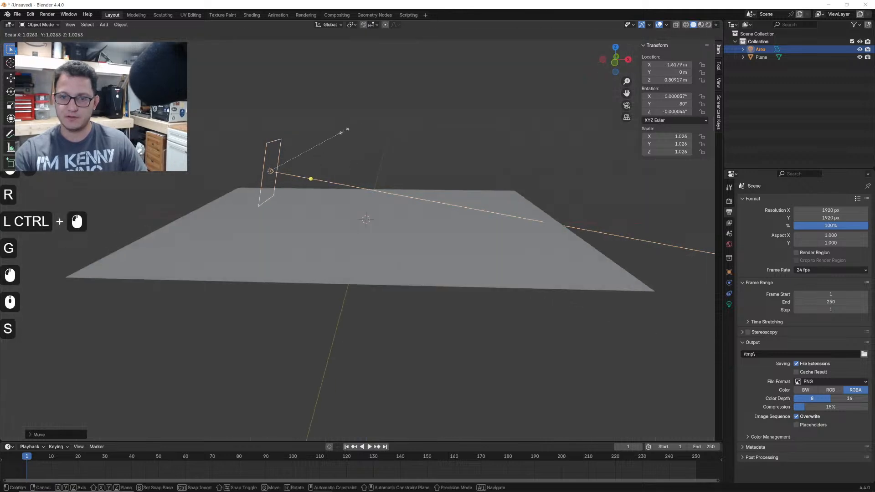
click(410, 111)
middle_drag(410, 111, 342, 163)
key(g)
key(z)
click(354, 151)
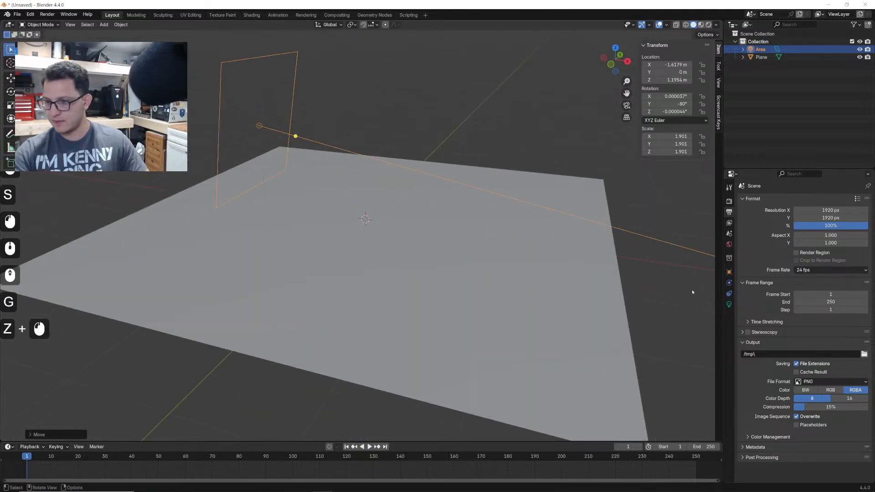
- Set the area light's power to 500 W and switch the viewport to rendered shading
click(729, 304)
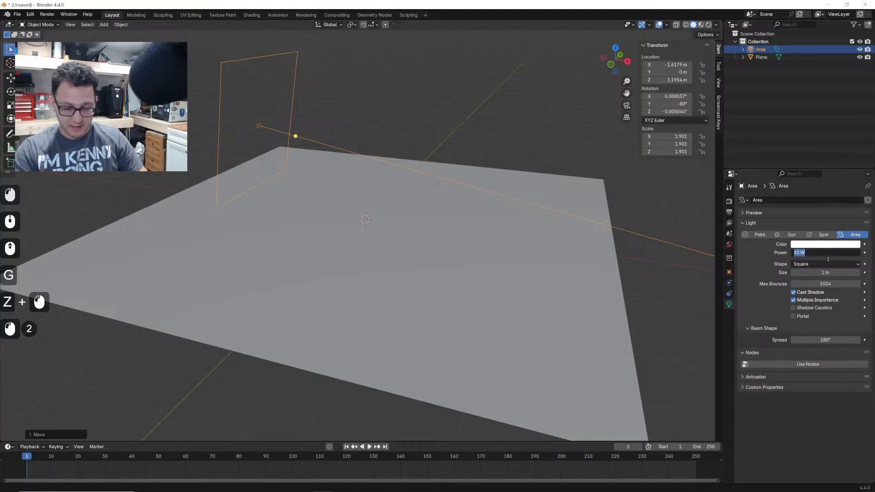
text(500)
key(Return)
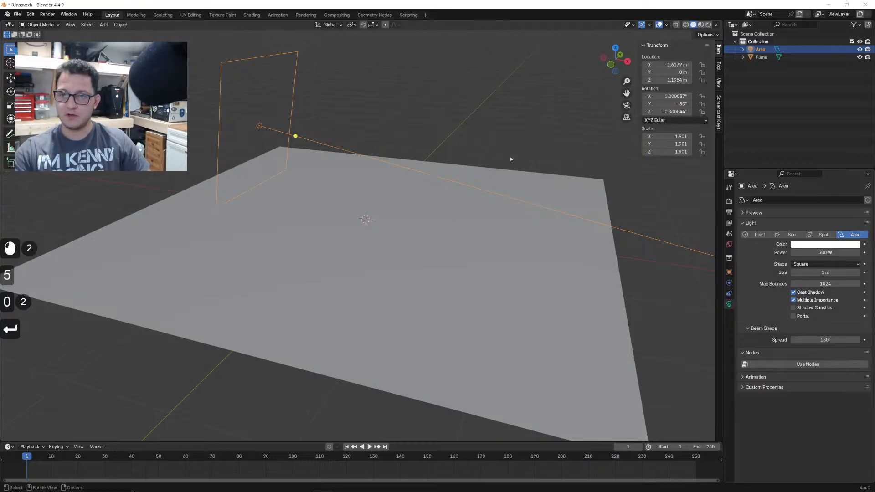
key(z)
- Enable Receive Shadow Caustics in the plane's object shading settings
click(403, 256)
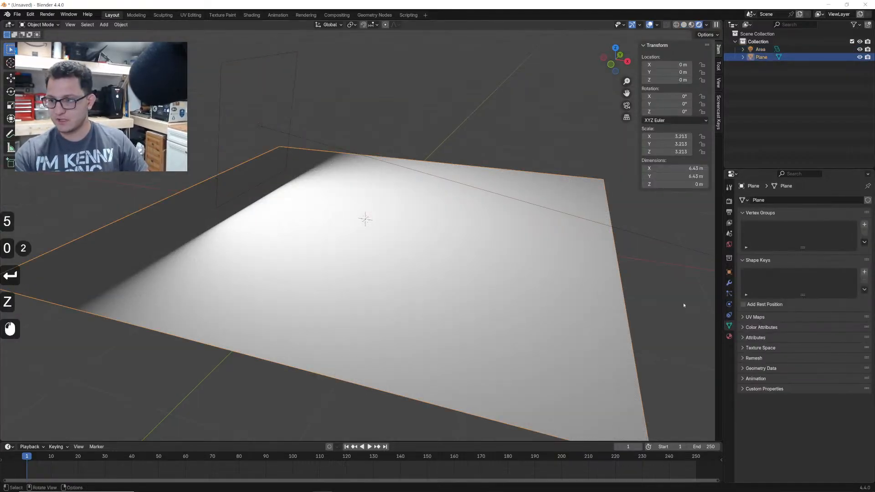
click(730, 336)
click(729, 273)
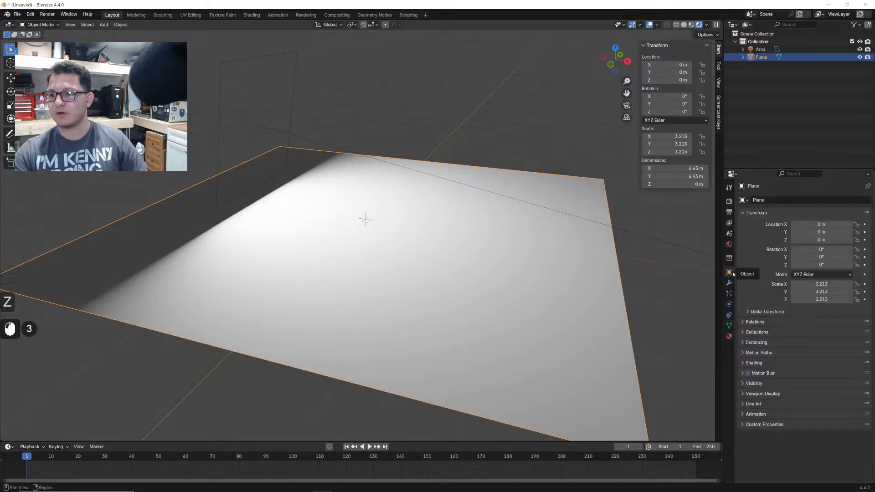
click(764, 393)
scroll(762, 386, down, 4)
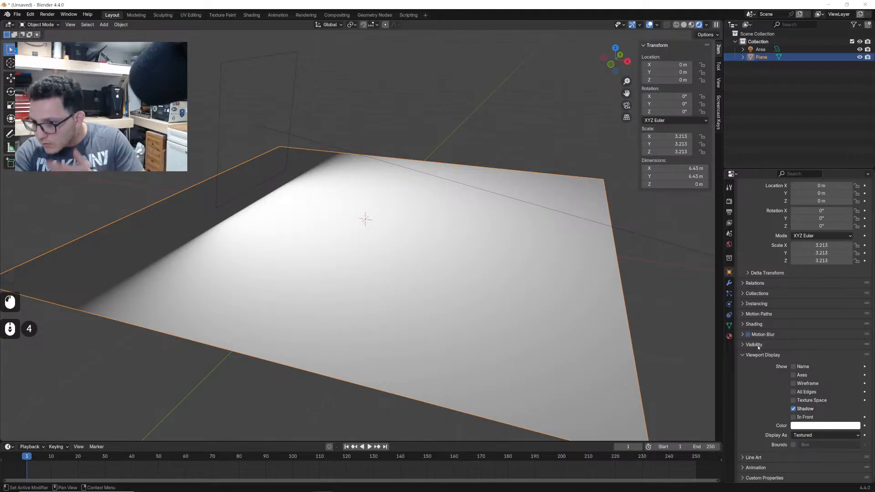
click(754, 324)
scroll(768, 318, down, 4)
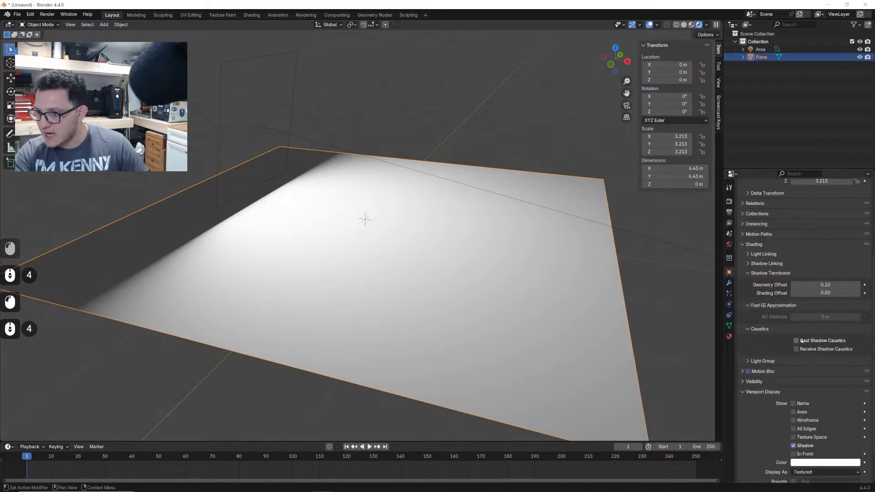
click(814, 350)
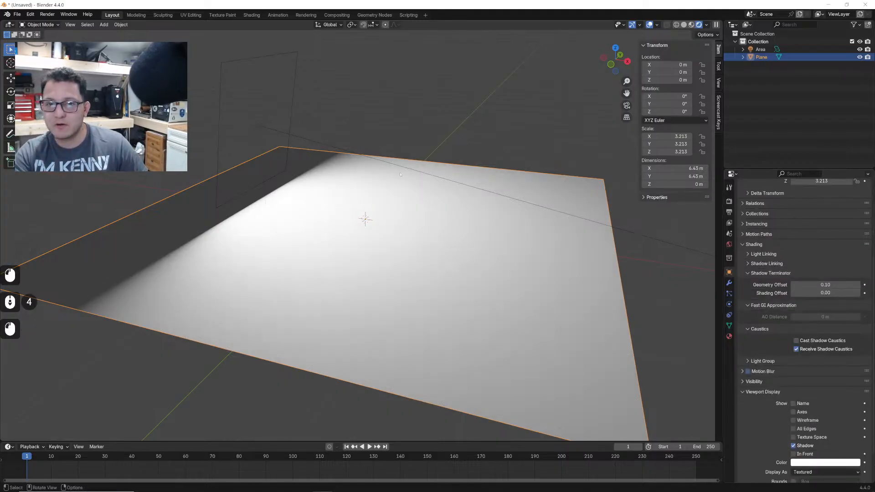
- Enable Shadow Caustics on the area light
click(262, 133)
click(729, 305)
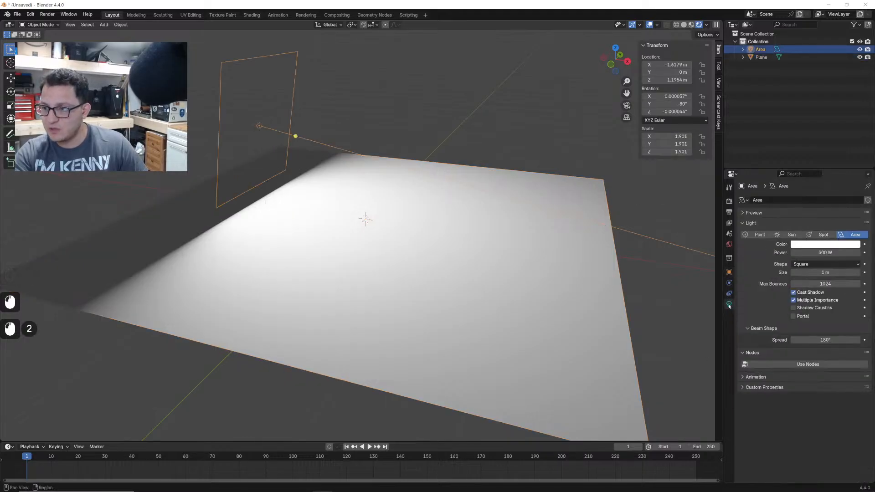
click(806, 309)
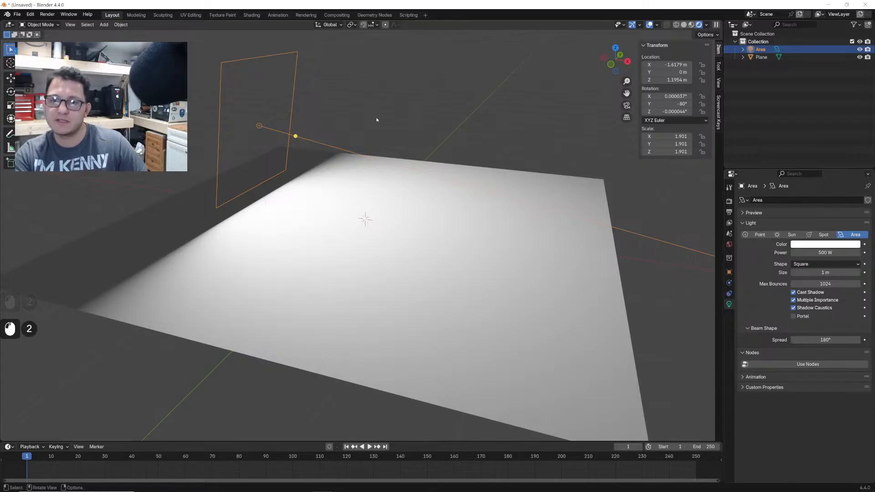
- Add a monkey mesh to the scene
click(422, 132)
key(shift+a)
text(monnke)
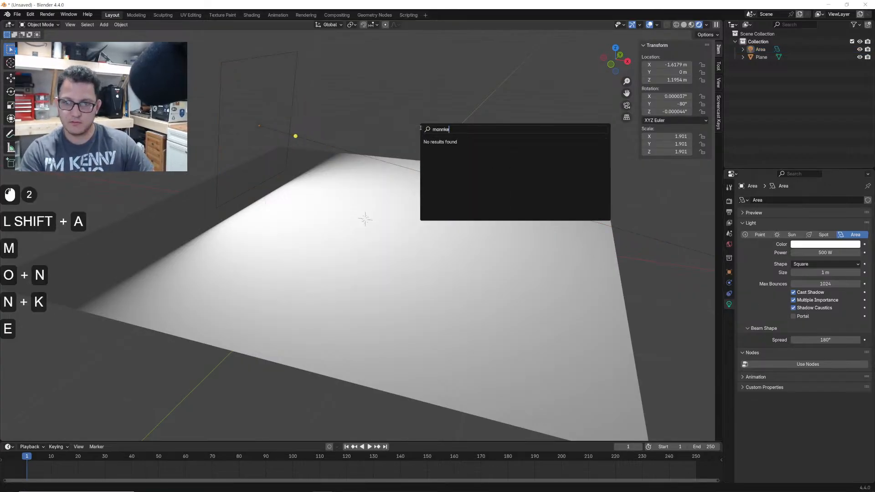
key(ctrl+a)
text(monk)
key(Return)
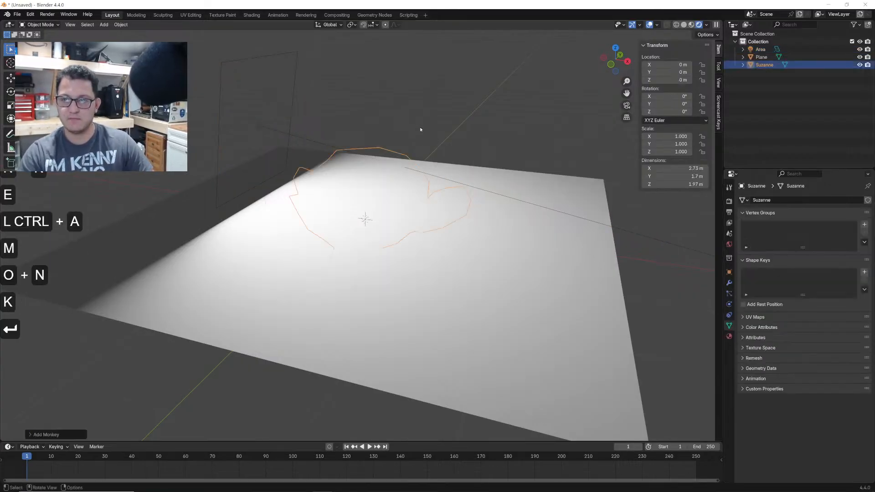
- Move the monkey up above the plane to about 0.97 m on Z and scale it down to about 0.66
key(g)
click(430, 140)
key(s)
click(412, 139)
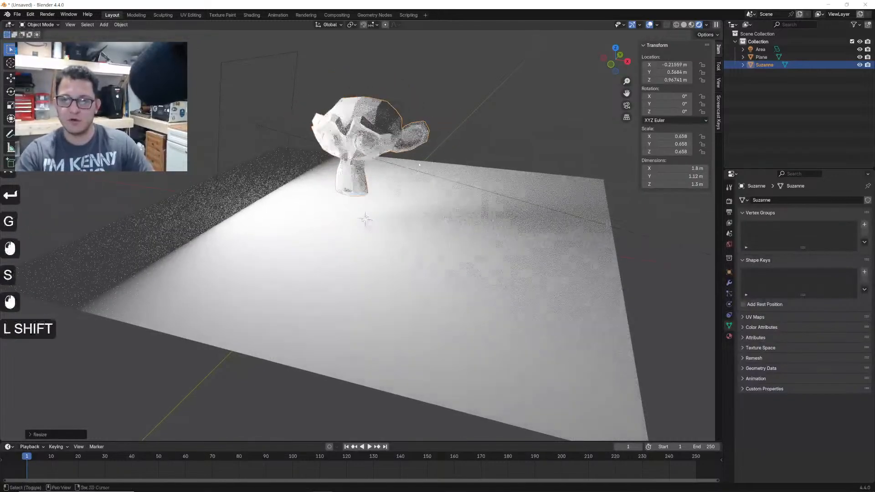
- Shrink the monkey slightly to a scale of about 0.62 and lower it to about 0.87 m on Z
shift+scroll(412, 139, up, 3)
scroll(412, 139, up, 2)
middle_drag(412, 139, 422, 180)
shift+middle_drag(422, 146, 422, 180)
middle_drag(424, 176, 444, 141)
key(s)
click(460, 113)
key(g)
key(z)
click(462, 118)
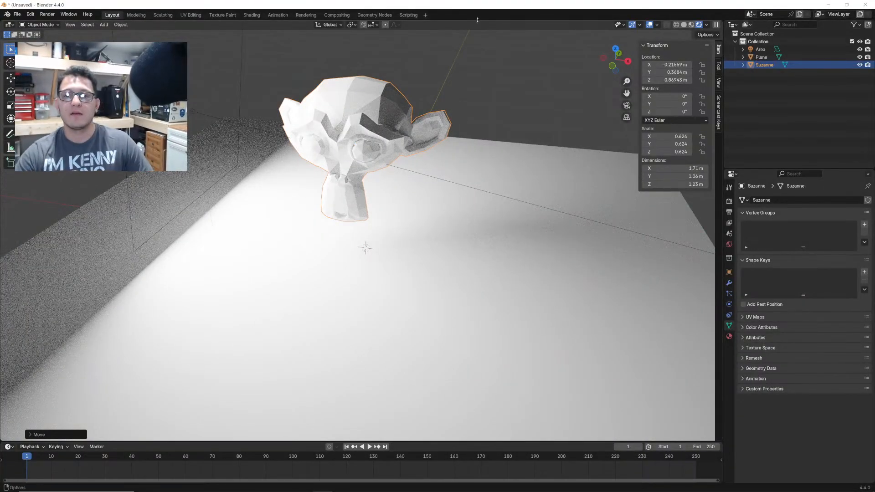
- Add a Subdivision Surface modifier with viewport level 2 to the monkey and shade it smooth
shift+middle_drag(456, 182, 508, 212)
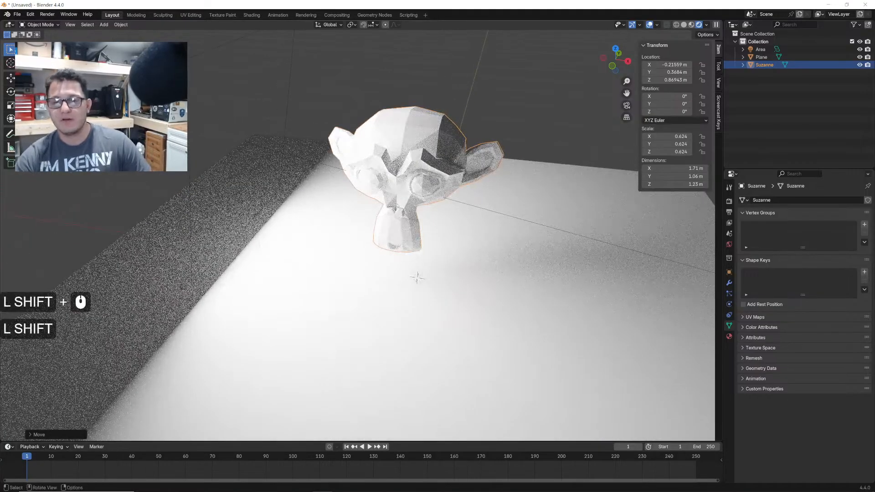
click(730, 283)
click(783, 200)
mouse_move(783, 204)
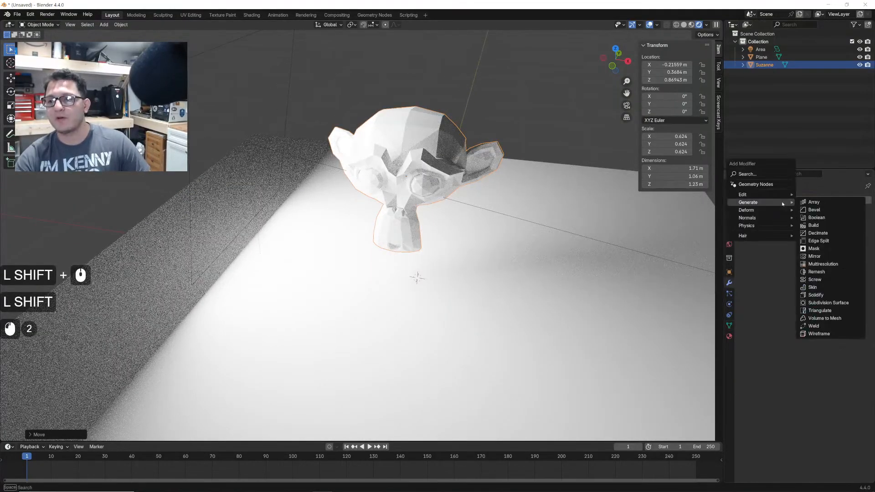
click(825, 303)
scroll(358, 237, up, 2)
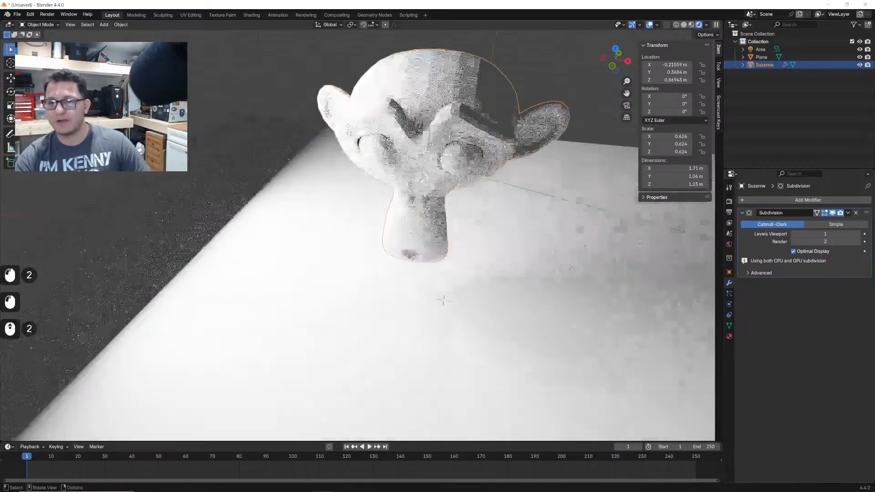
shift+middle_drag(438, 228, 403, 265)
click(859, 234)
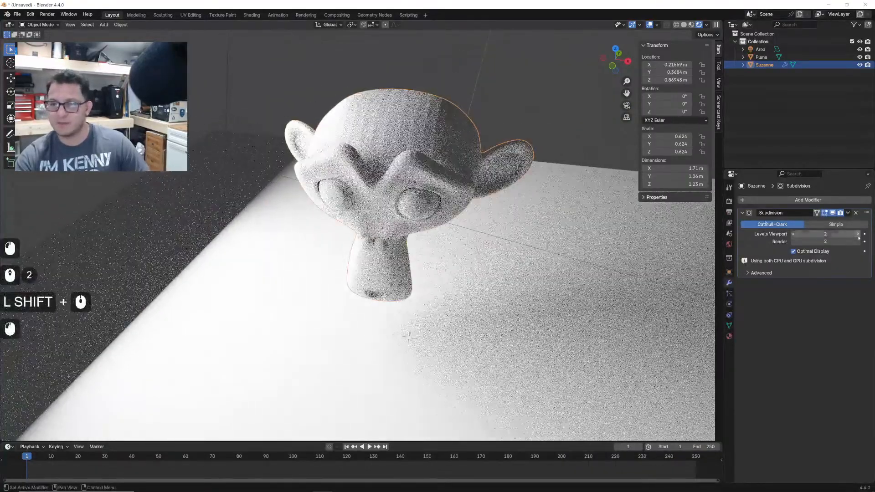
right_click(360, 161)
click(365, 163)
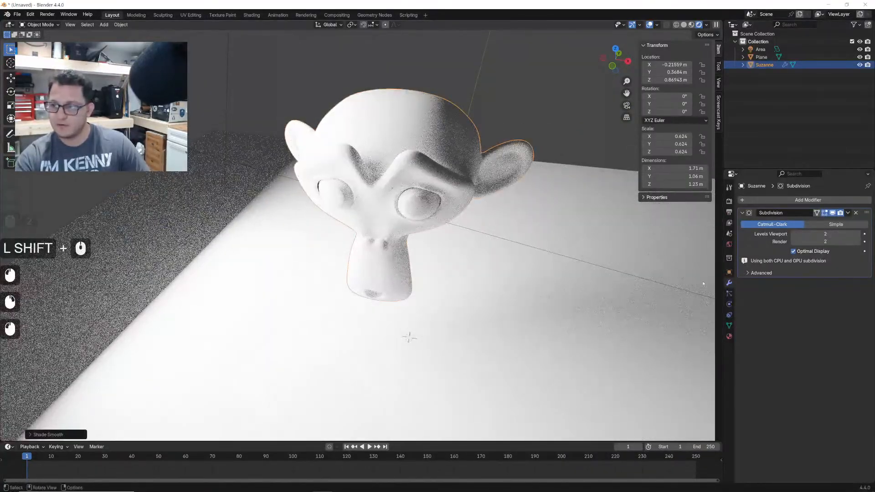
- Give the monkey a new material with a Glass BSDF surface and set its roughness to 0
click(730, 336)
click(802, 233)
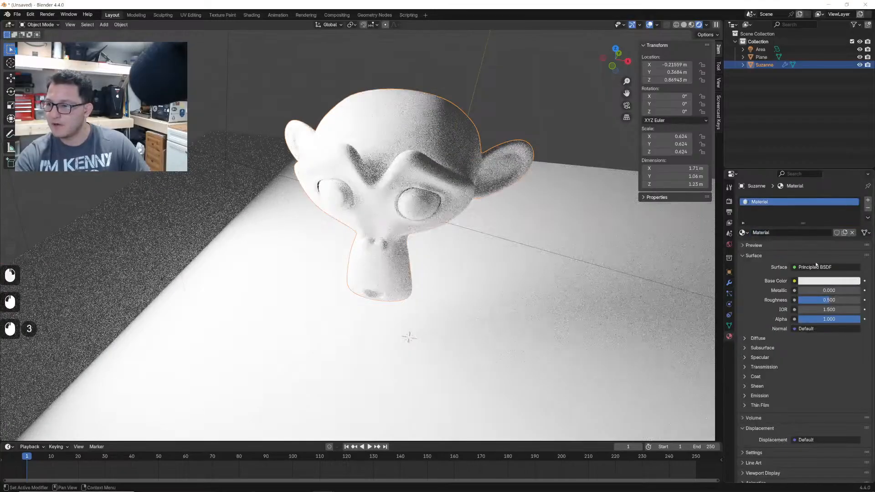
click(816, 266)
click(767, 319)
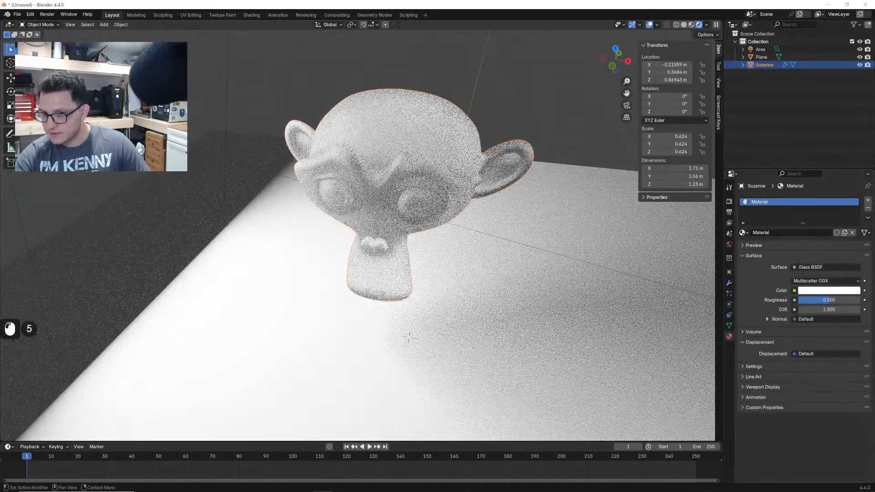
drag(843, 301, 801, 302)
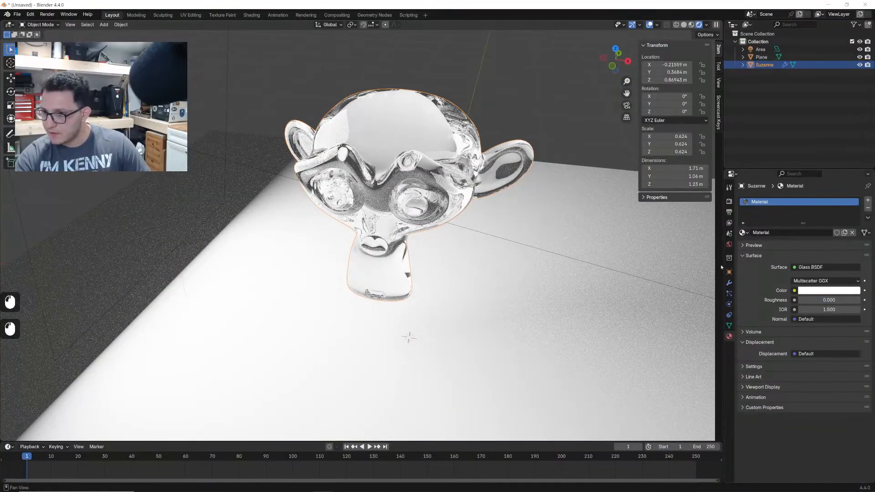
- Enable Cast Shadow Caustics in the monkey's object shading settings and deselect it
click(730, 272)
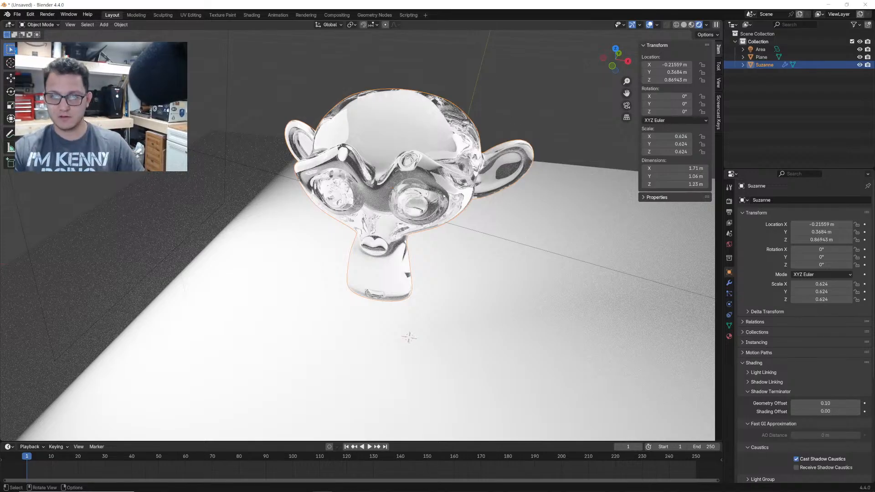
click(494, 134)
mouse_move(494, 134)
middle_down()
mouse_move(485, 119)
mouse_move(494, 127)
mouse_move(486, 127)
middle_up()
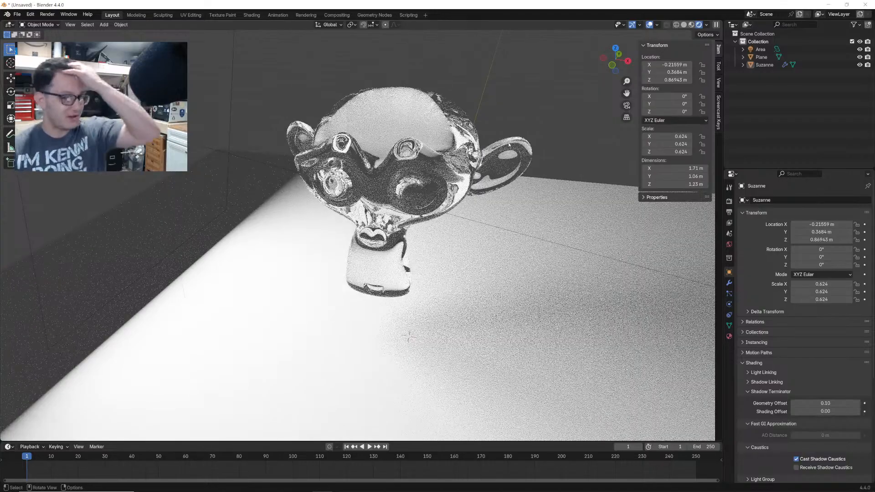
- Lower the glass monkey along Z to about 0.57 m, bringing it down to the plane
scroll(424, 175, down, 3)
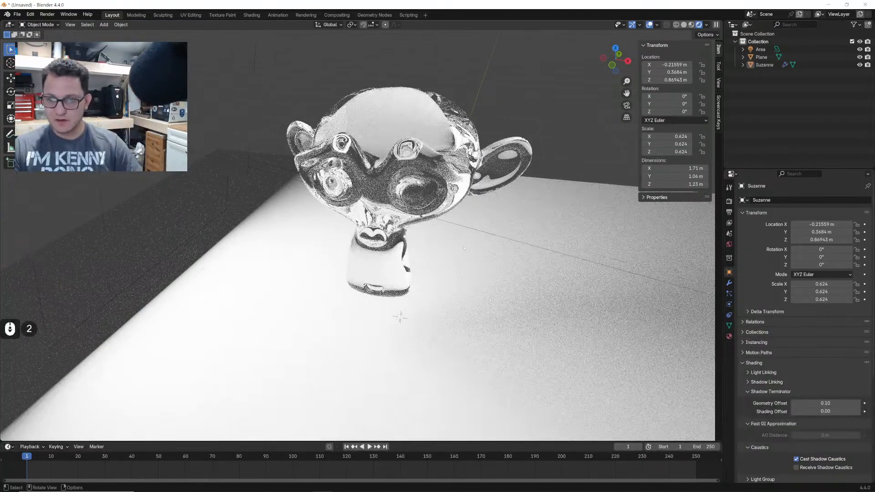
click(424, 175)
key(g)
key(z)
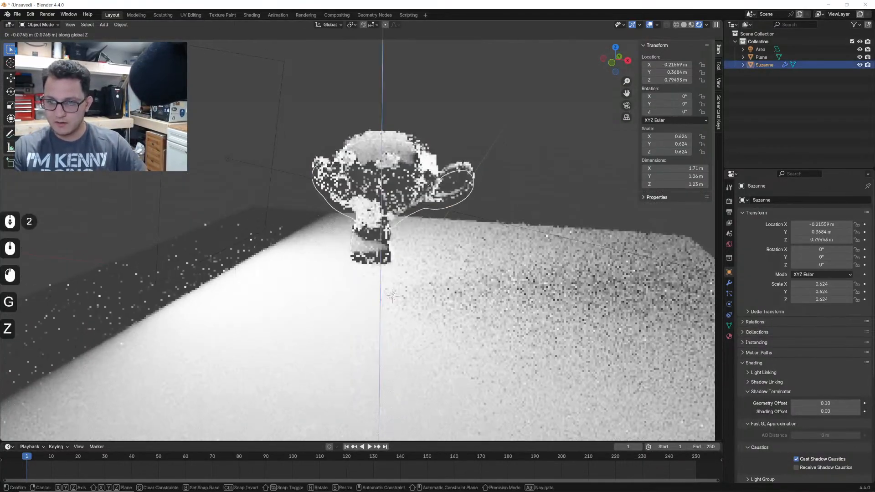
click(424, 206)
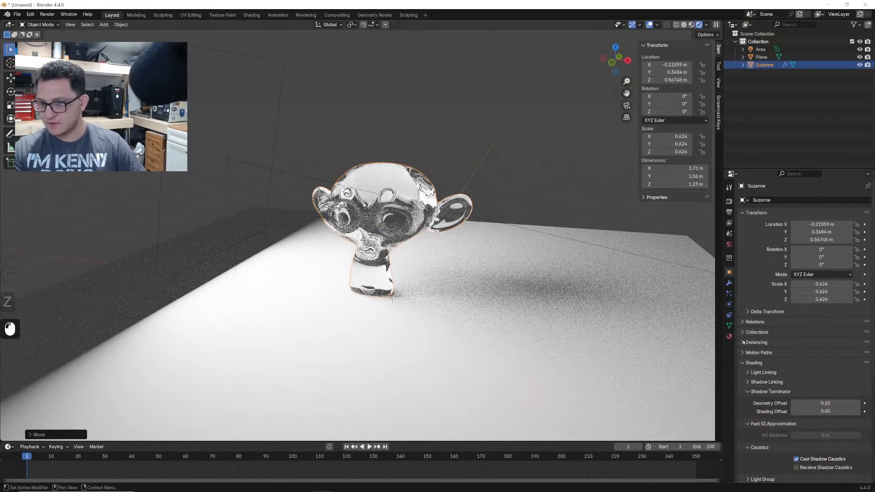
- Set the monkey's glass material to an IOR of 1.1 and a light blue color
click(730, 337)
double_click(830, 309)
text(1.1)
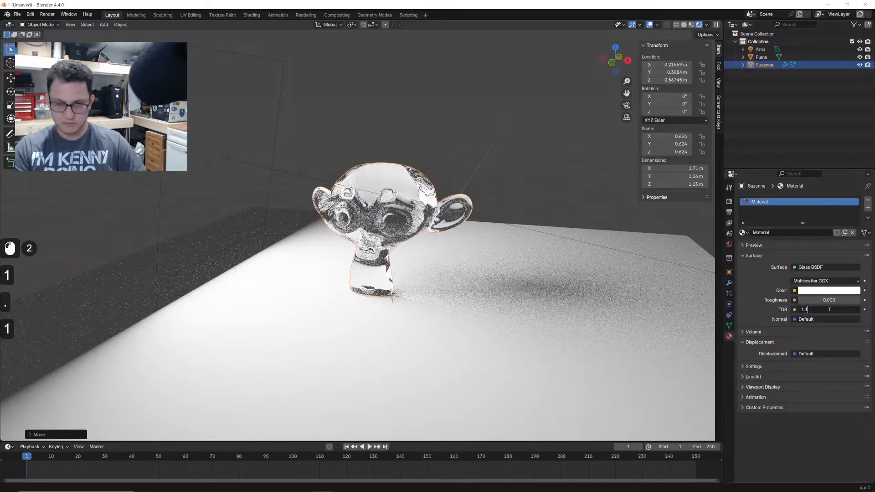
key(Return)
click(823, 290)
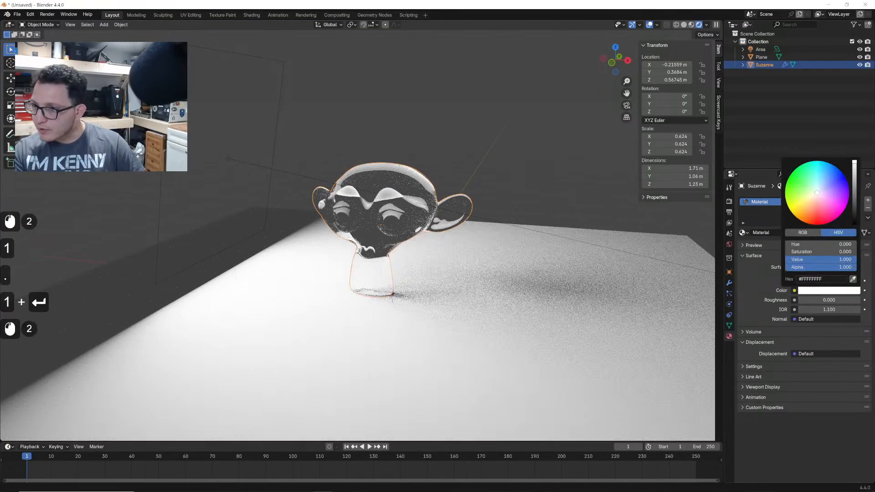
click(801, 203)
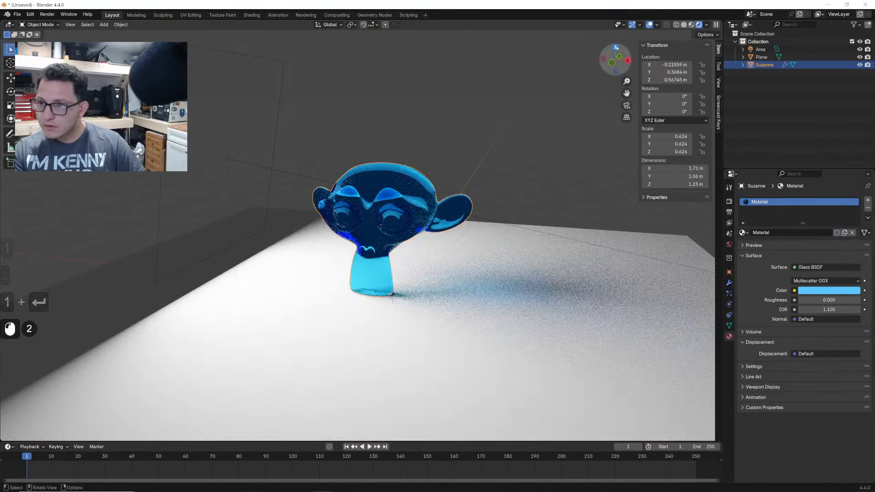
- Change the area light to a point light and set its radius to 0.009 m
click(615, 47)
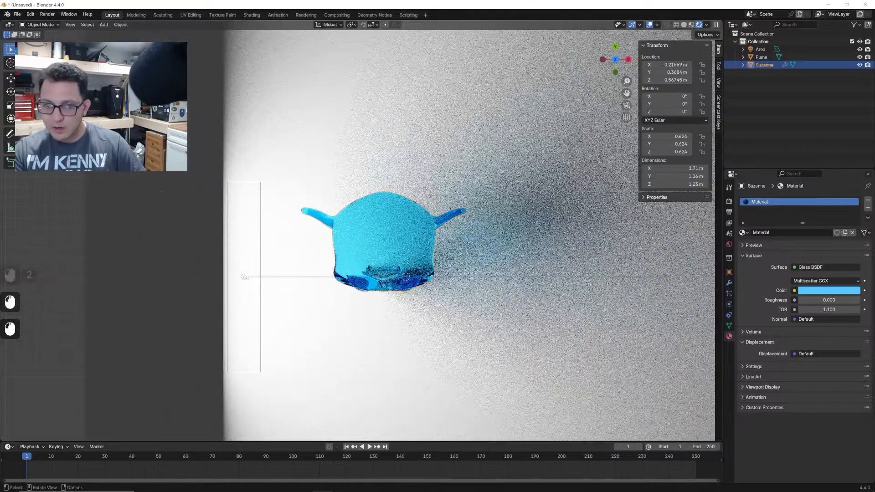
click(260, 251)
click(759, 235)
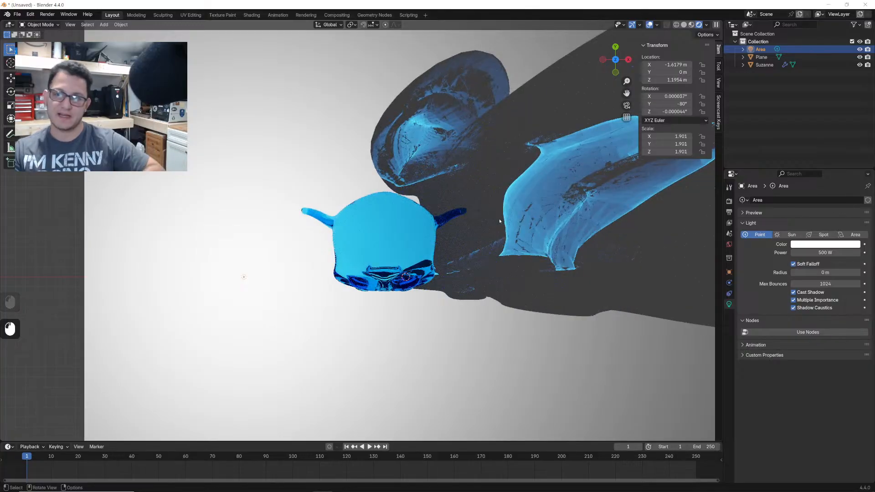
mouse_move(820, 272)
mouse_down()
mouse_move(834, 272)
mouse_move(821, 272)
mouse_up()
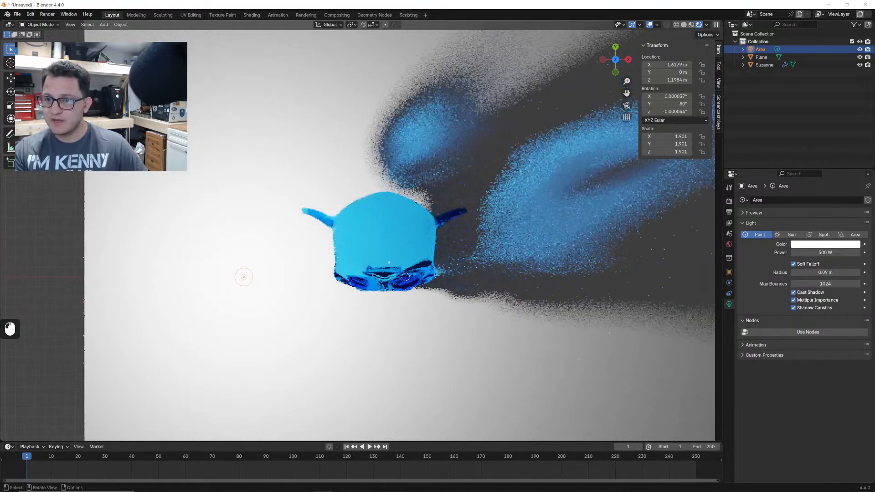
shift+drag(826, 272, 821, 272)
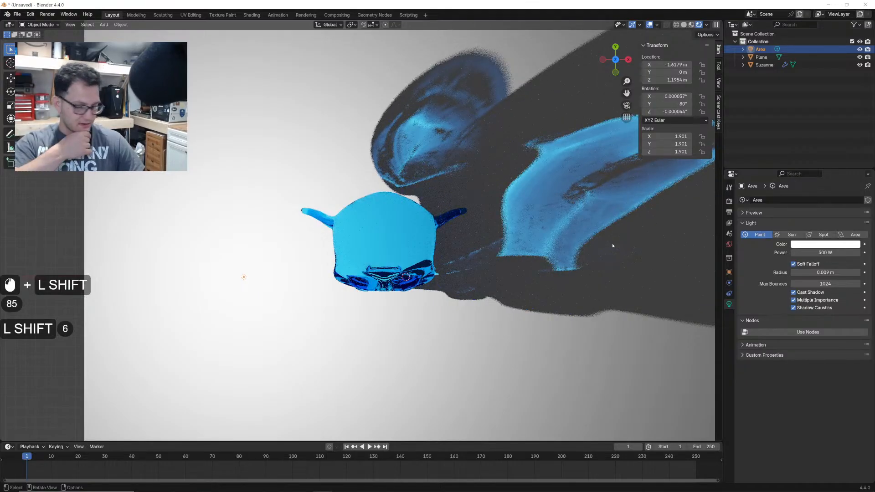
- Duplicate the point light about 0.53 m along Y and repeat the duplication twice to form a row of four lights
key(shift+d)
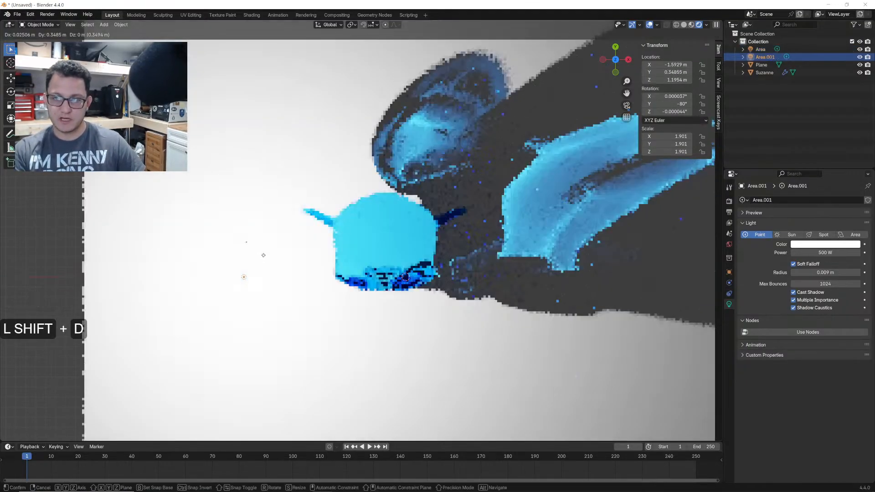
key(y)
click(266, 243)
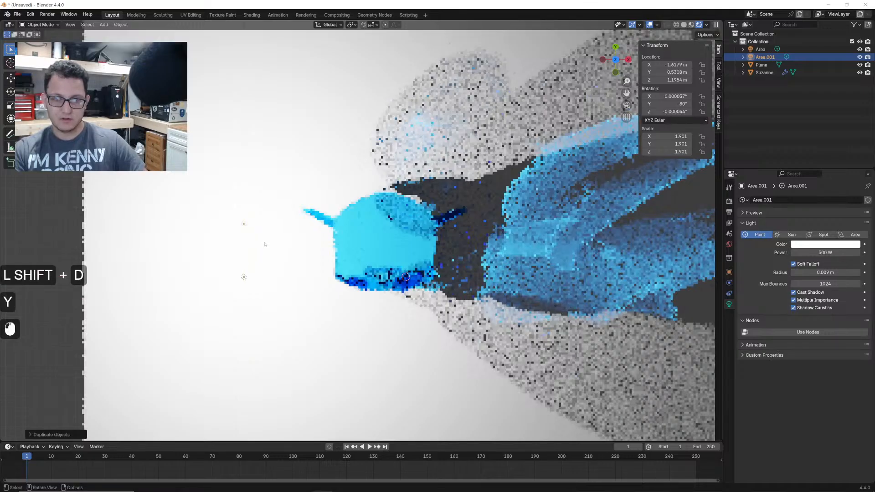
key(shift+r)
key(shift+r)
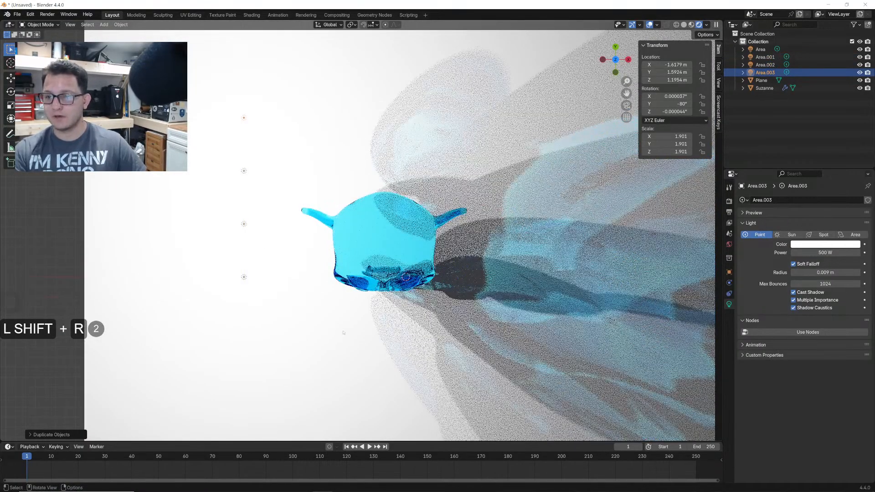
- Give the plane a new Principled BSDF material with a dark gray base color of value about 0.05
click(353, 335)
click(814, 233)
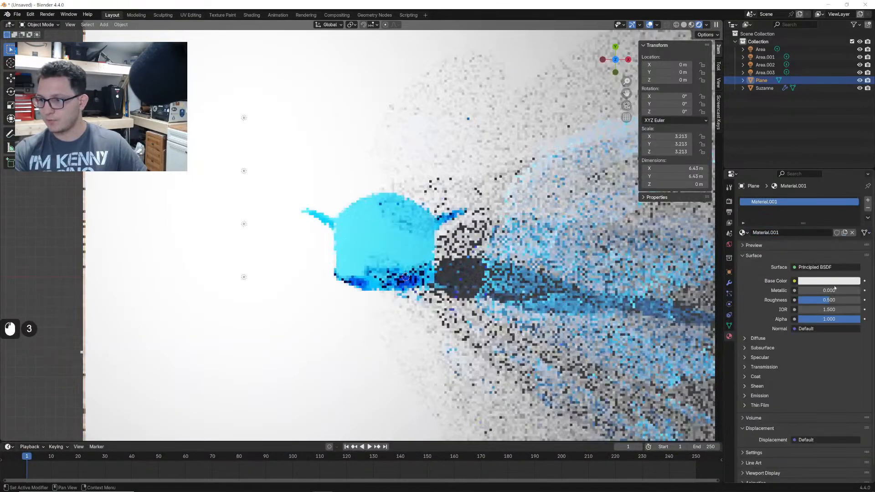
click(829, 281)
drag(855, 158, 855, 208)
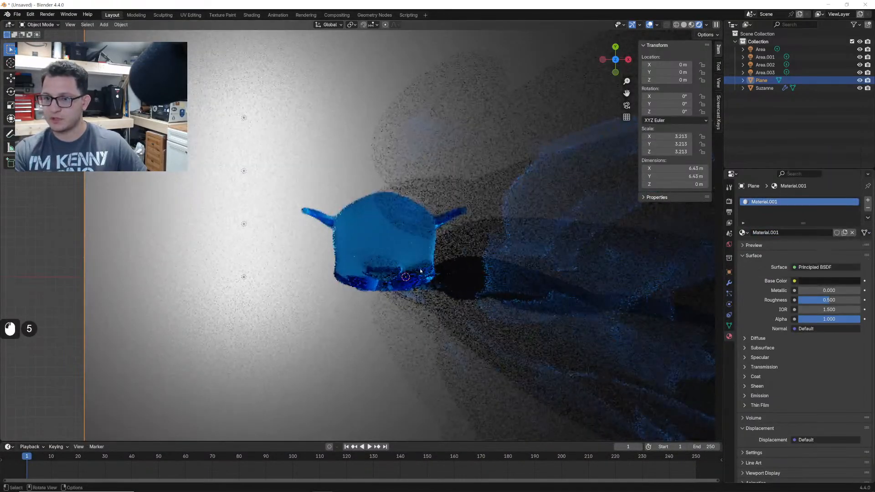
click(838, 282)
click(855, 203)
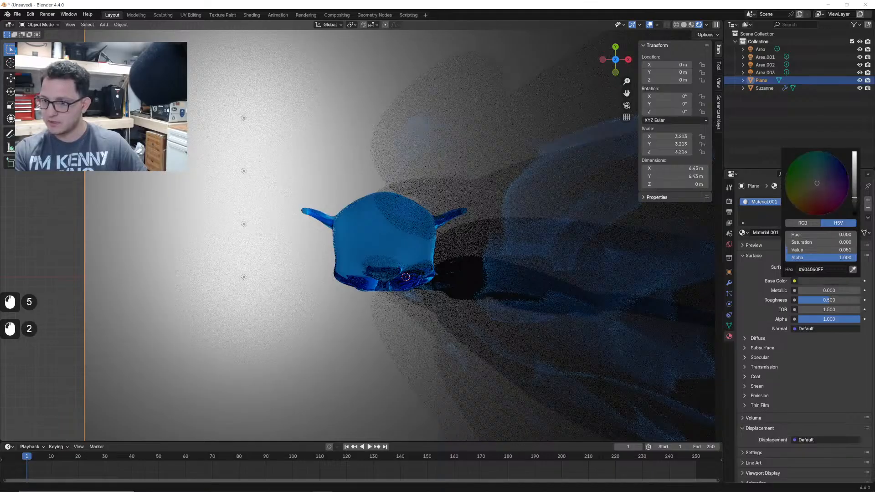
- Rotate the glass monkey about -21° around X and lower it along Z to about 0.30 m
shift+middle_drag(478, 301, 366, 228)
shift+middle_drag(294, 273, 382, 218)
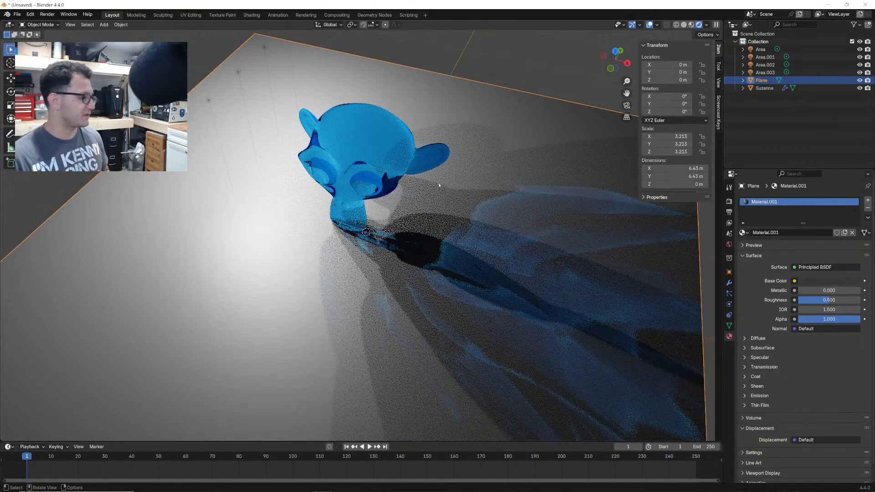
click(387, 112)
key(r)
key(x)
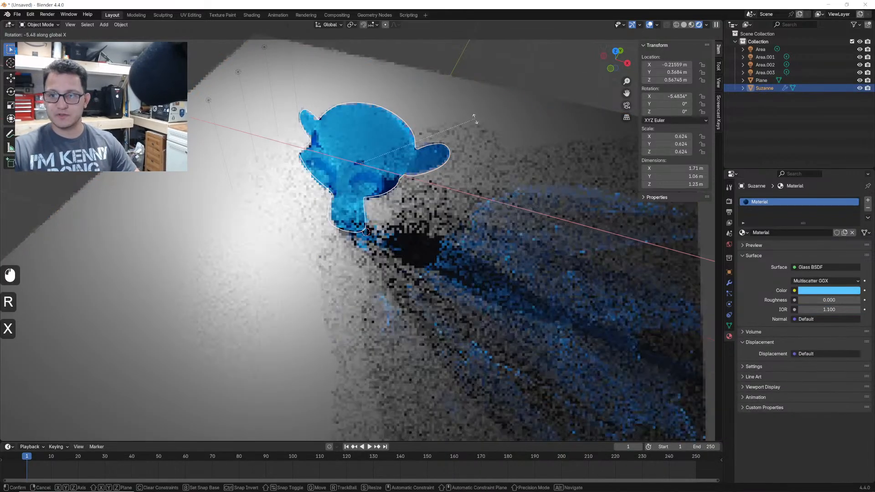
click(460, 152)
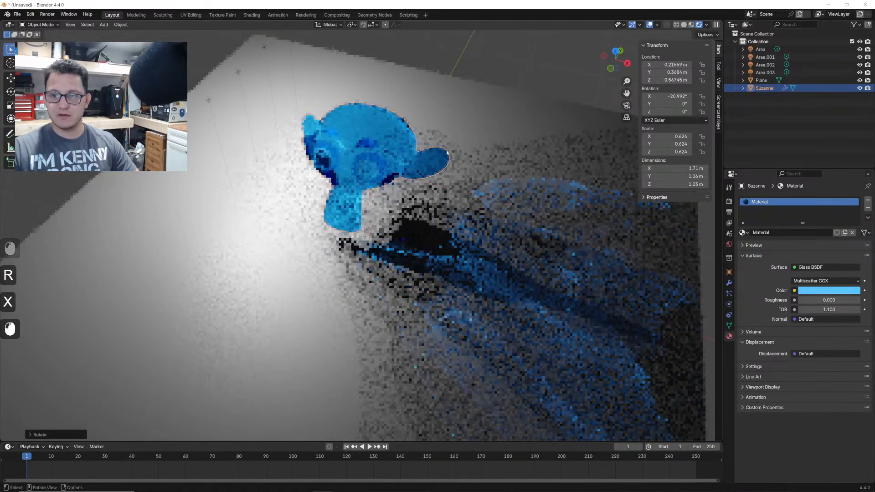
key(g)
key(z)
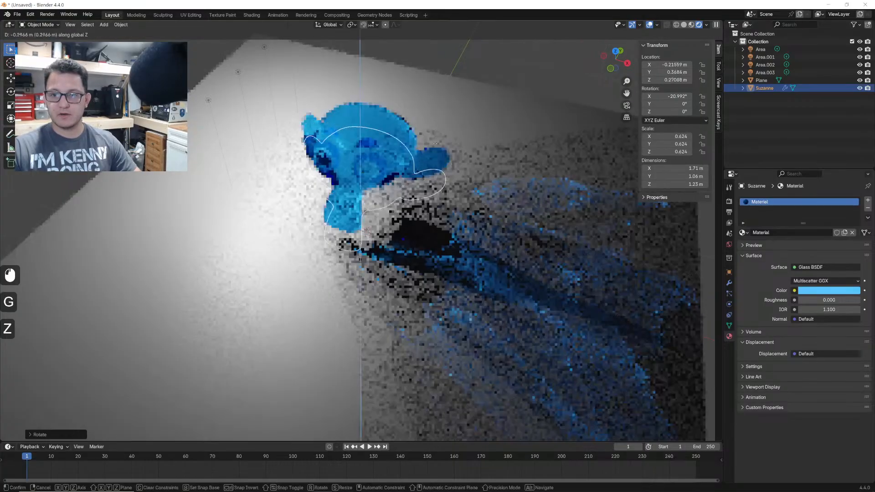
click(443, 142)
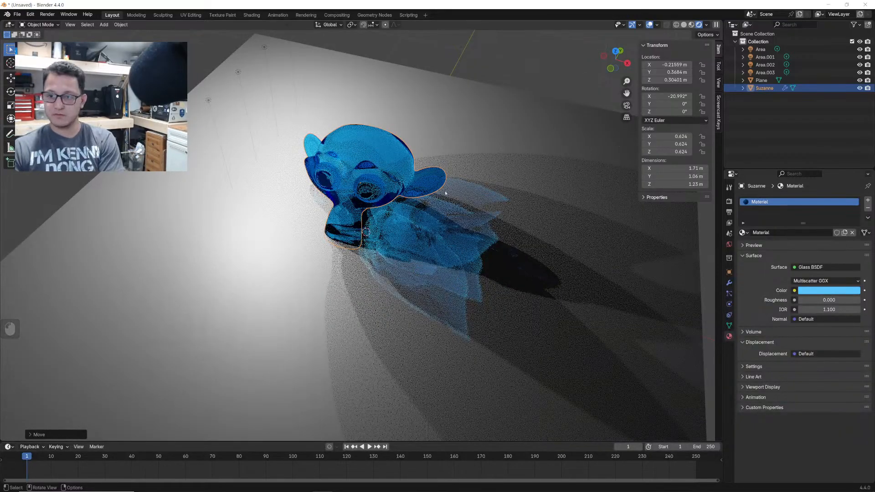
- Select all four point lights and lower them together along Z to about 0.74 m
scroll(439, 188, up, 4)
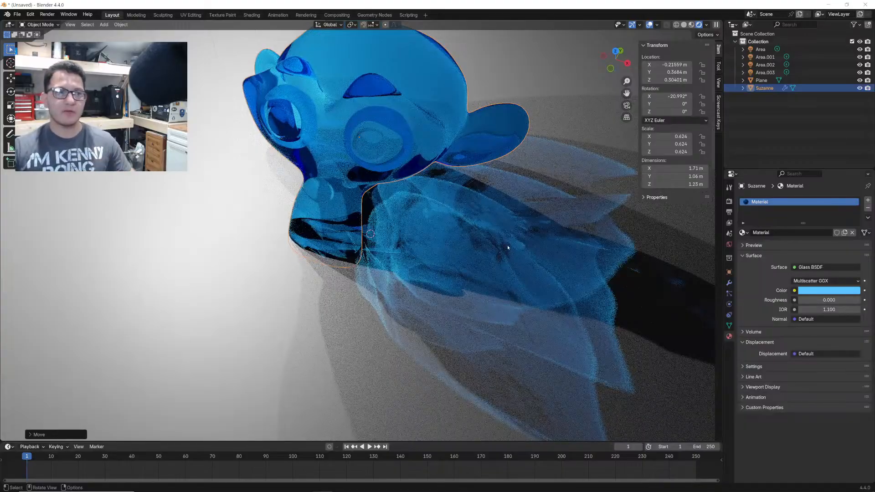
scroll(396, 244, down, 2)
click(760, 51)
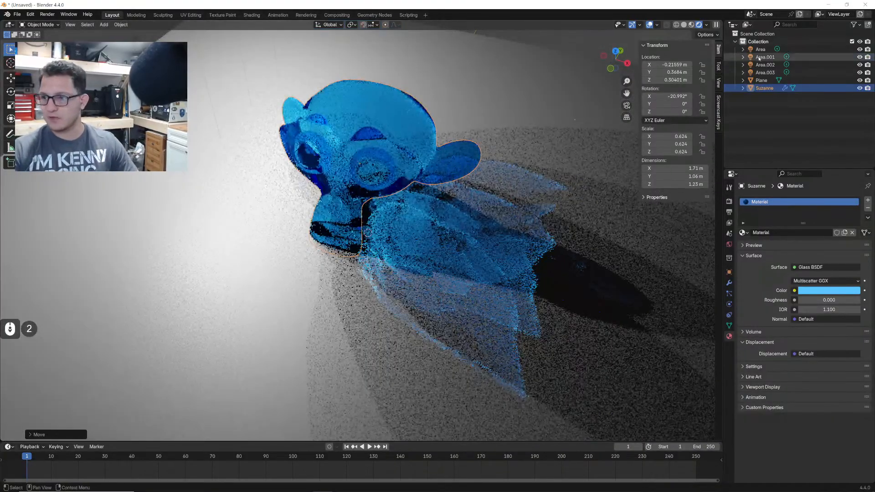
shift+click(765, 73)
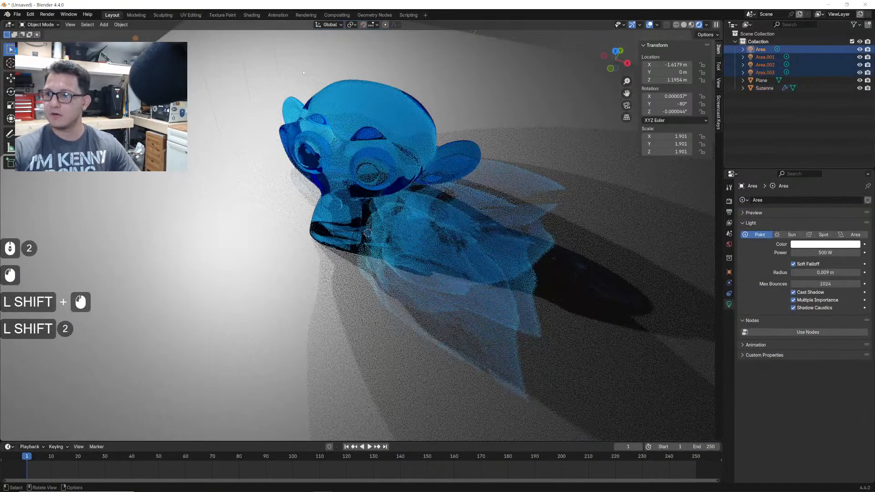
key(g)
key(z)
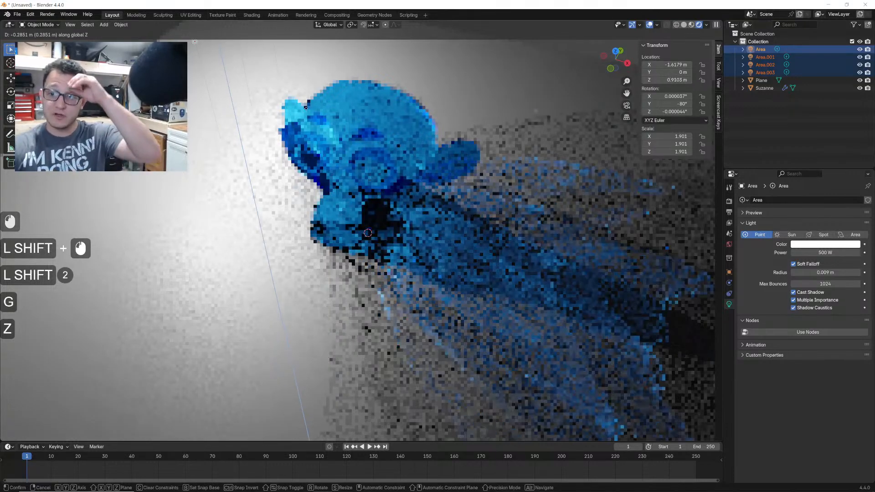
click(310, 132)
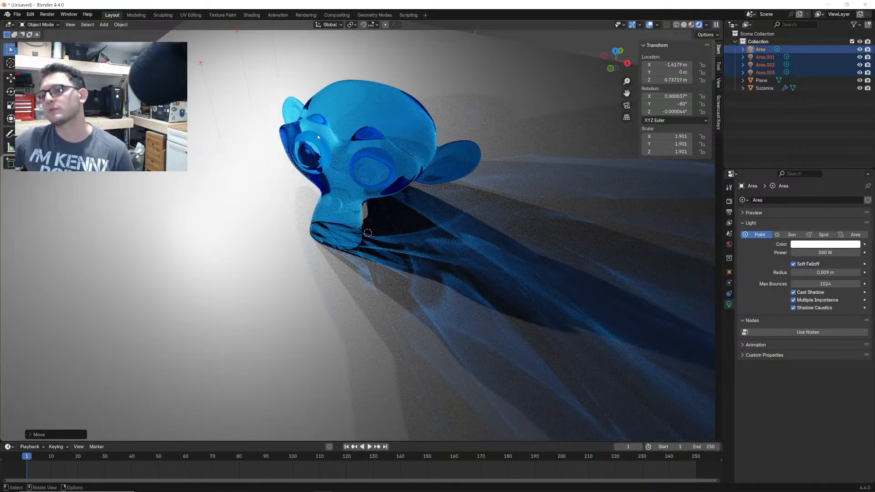
- Move the four lights closer to the monkey in top view, about 0.47 m along X and -0.14 m along Y
click(616, 51)
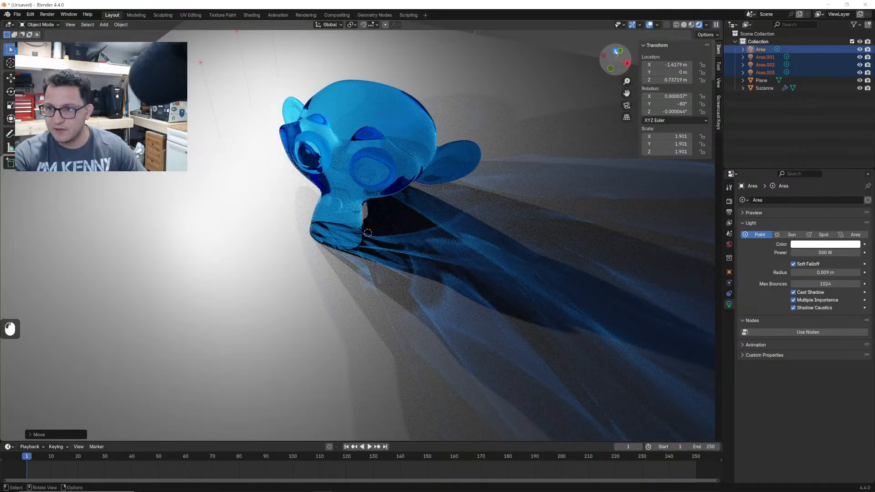
key(g)
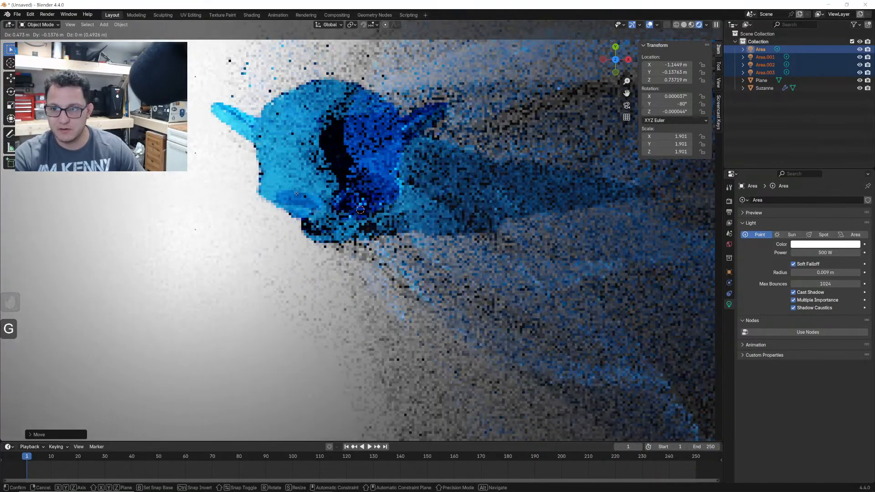
click(297, 194)
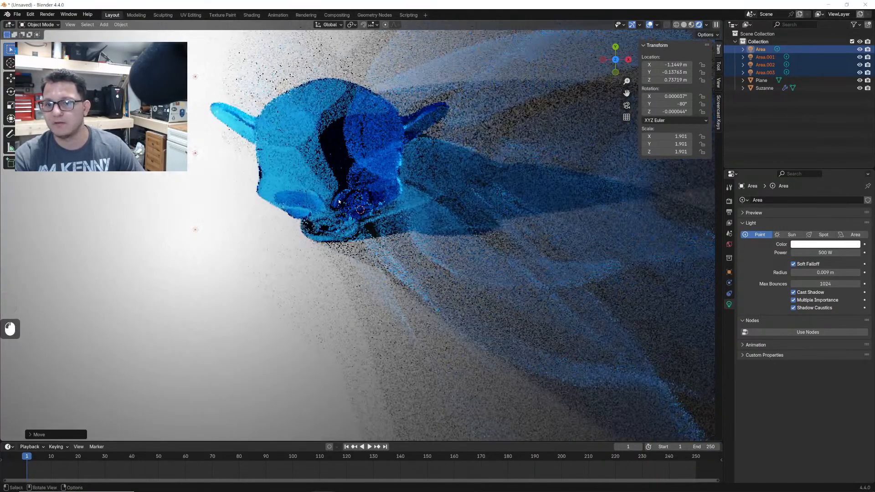
- Duplicate the glass monkey to about Y -0.70 m and give the copy its own yellow glass material
click(338, 201)
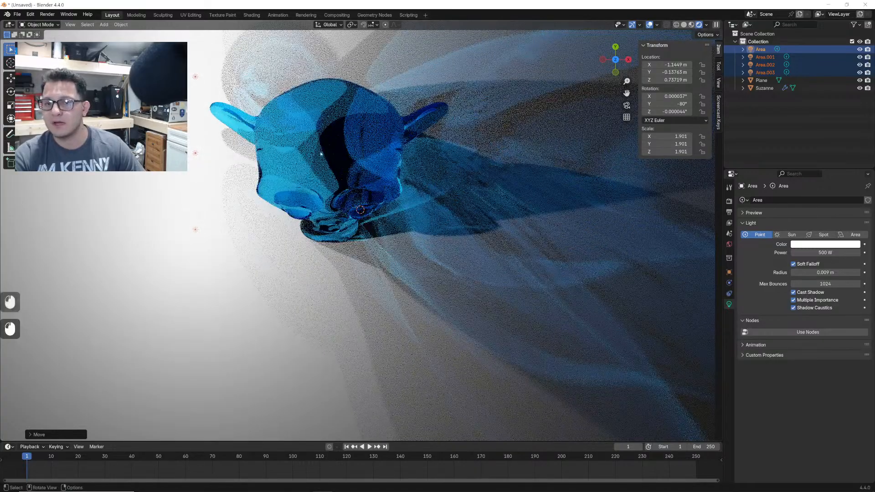
key(shift+d)
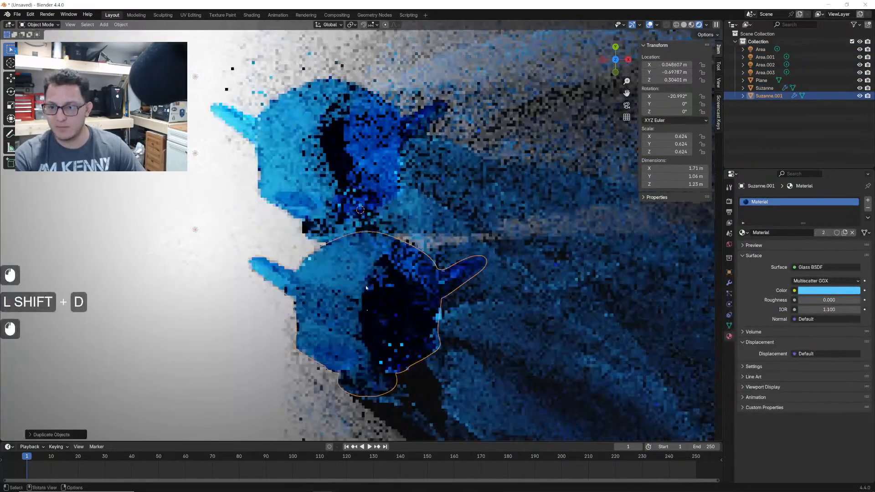
click(823, 232)
click(831, 292)
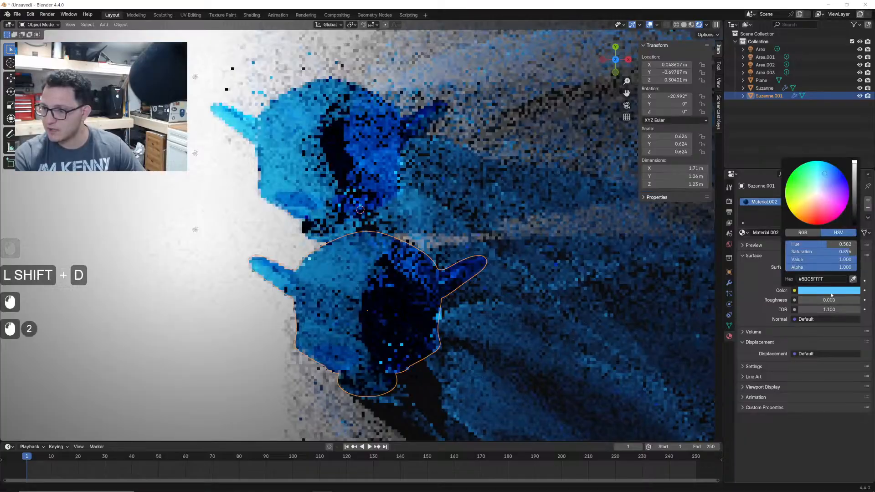
click(798, 201)
scroll(494, 276, down, 3)
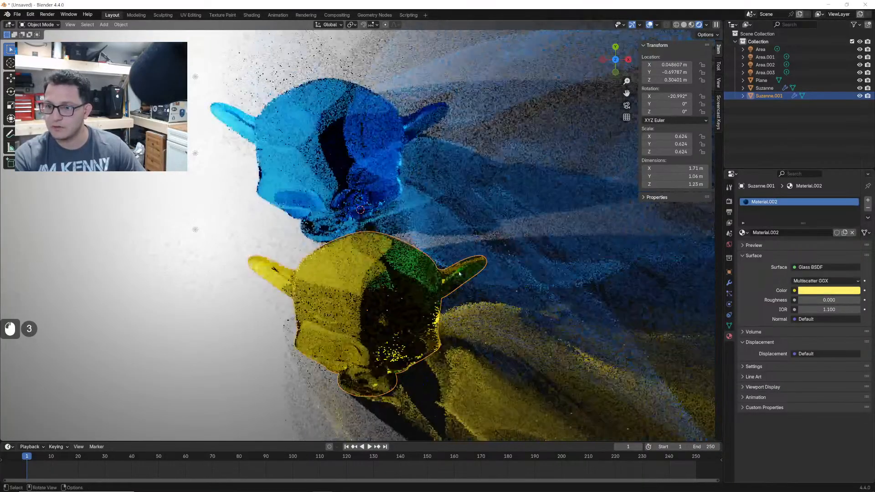
- Duplicate the yellow monkey to about Y 1.34 m and give the new copy its own pink glass material
scroll(479, 278, up, 2)
shift+middle_drag(426, 257, 441, 291)
key(shift+d)
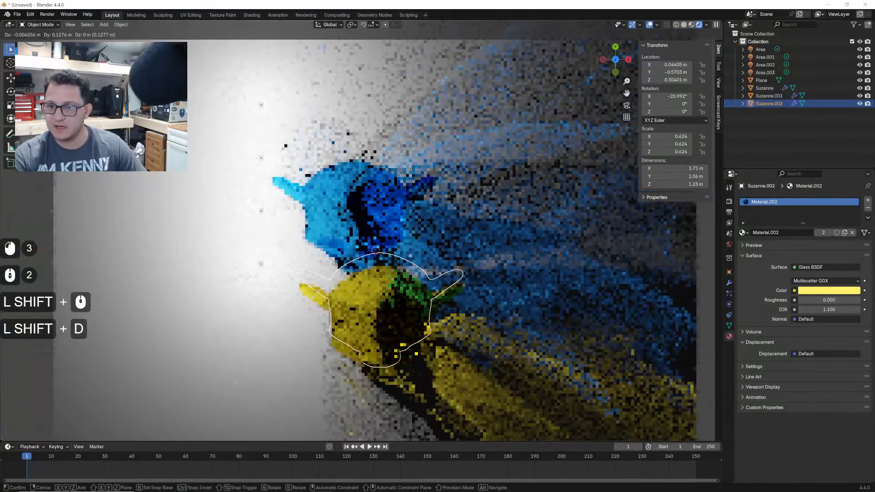
click(425, 89)
click(824, 233)
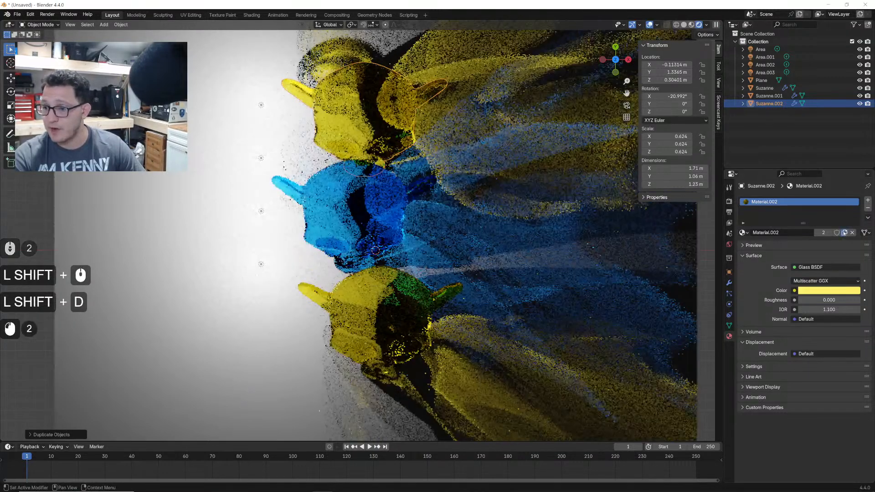
click(829, 290)
click(829, 212)
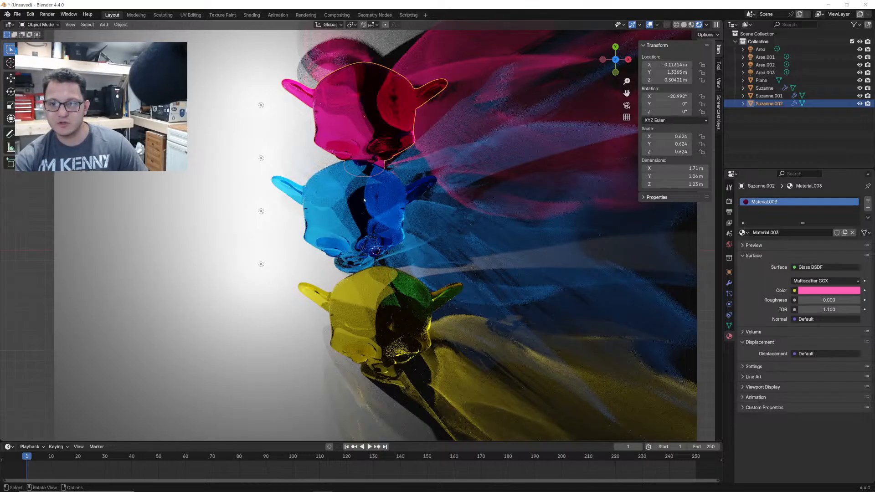
- Delete the pink and yellow monkey copies
click(364, 124)
key(x)
click(363, 125)
click(386, 276)
key(x)
click(386, 276)
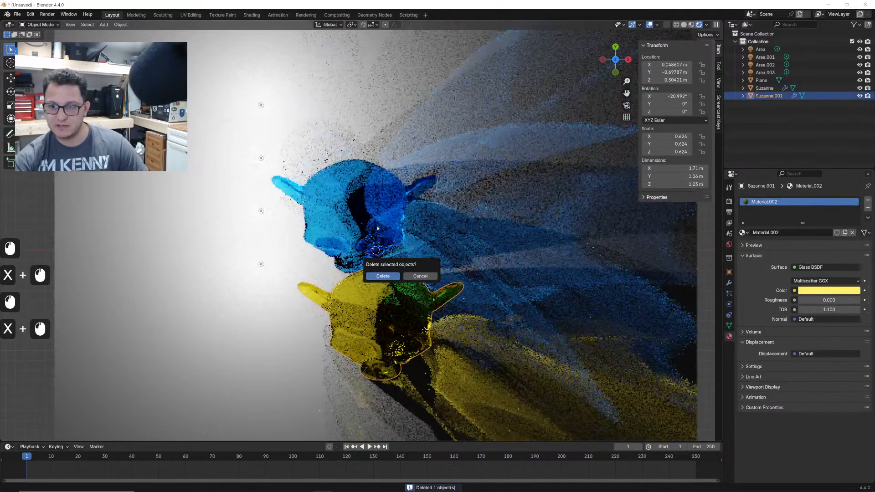
- Add a UV sphere scaled to about 0.57 and place it behind the blue monkey along Y
click(371, 195)
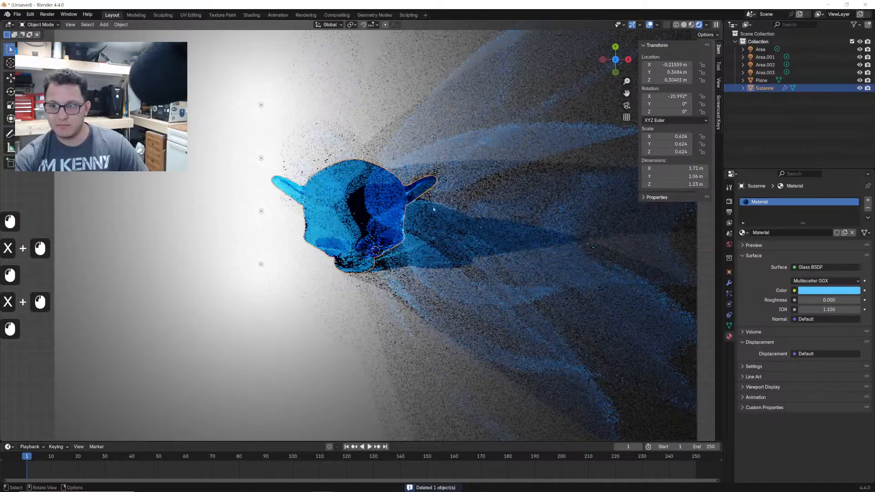
key(shift+a)
text(spher)
key(Down)
key(Down)
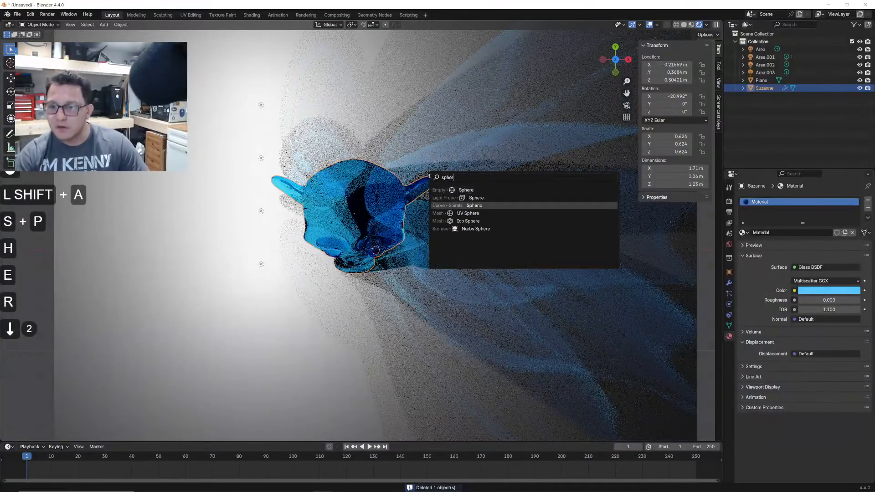
key(Down)
key(Return)
key(s)
click(411, 230)
key(g)
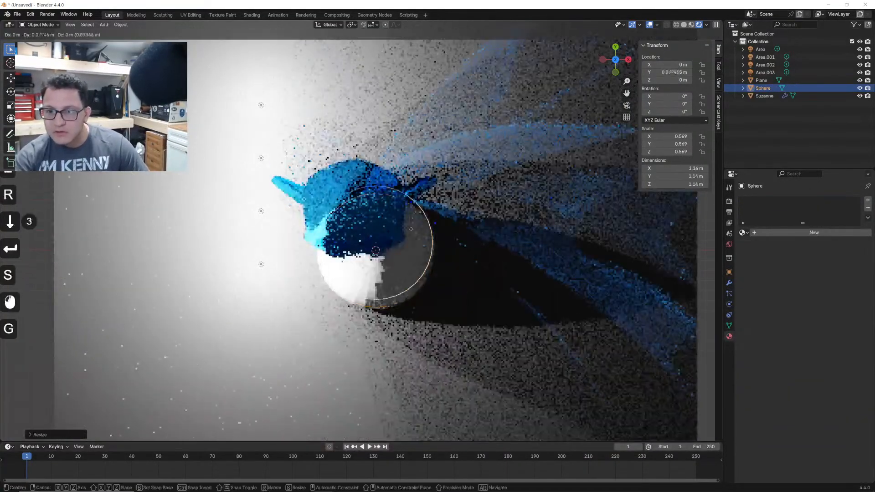
click(406, 63)
- Link the blue monkey's glass material to the new sphere
shift+click(384, 182)
key(ctrl+l)
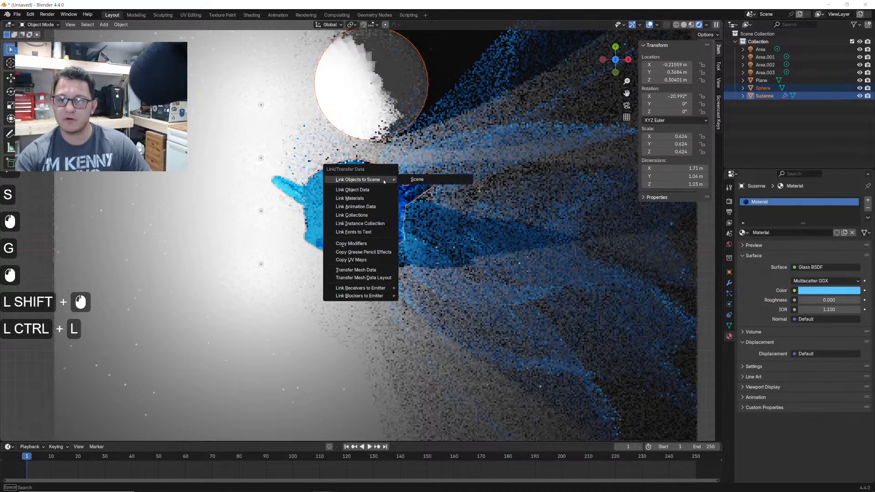
click(354, 198)
shift+middle_drag(404, 104, 404, 158)
- Nudge the monkey and sphere together, and reposition the sphere alone at about X -0.27 m, Y 1.44 m, Z 0.36 m
key(g)
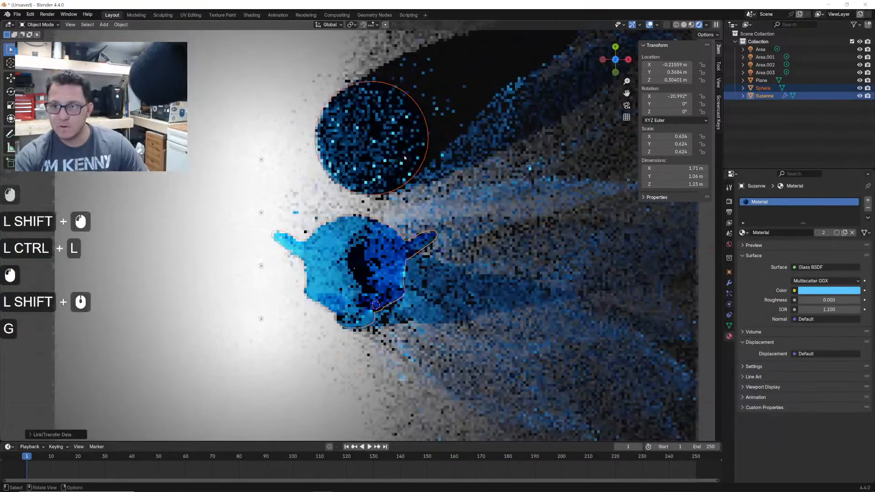
click(396, 165)
right_click(395, 164)
click(396, 164)
click(386, 158)
click(387, 157)
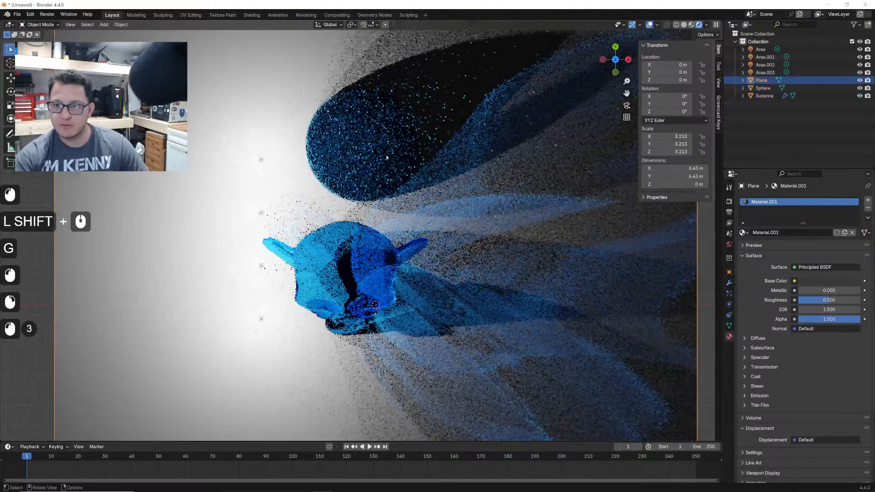
click(386, 158)
middle_drag(387, 158, 365, 103)
key(g)
click(445, 204)
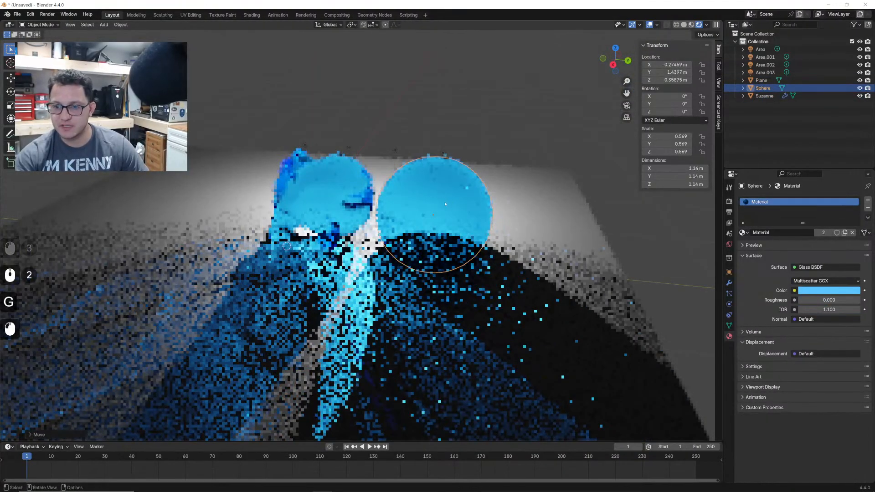
- Enable Cast Shadow Caustics for the sphere in its object shading settings
click(730, 272)
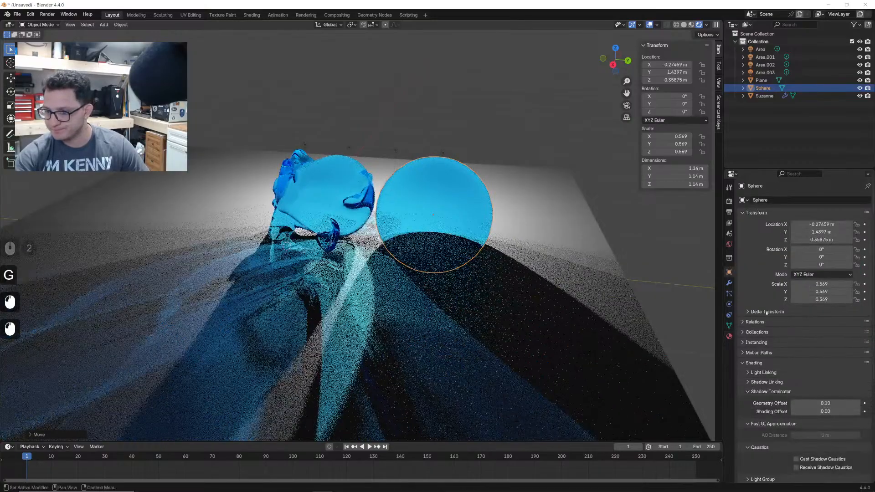
scroll(807, 319, down, 6)
click(796, 348)
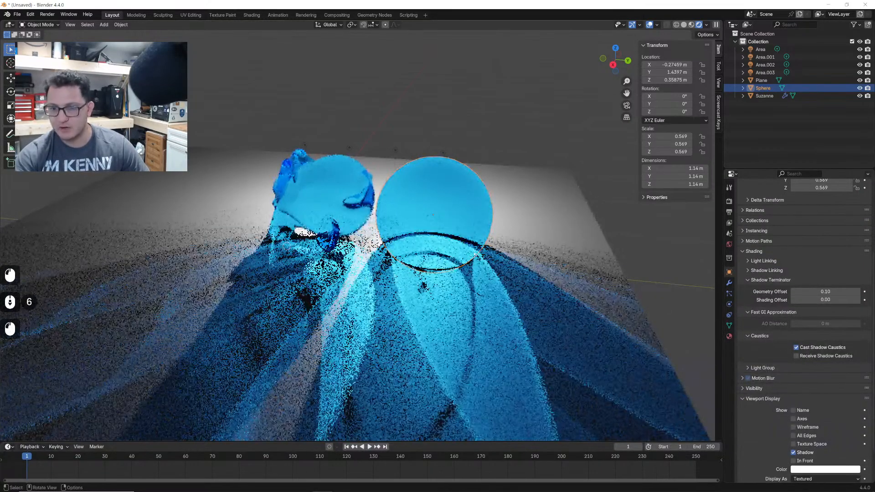
- Hide the blue glass monkey so that only the sphere remains on the plane
middle_drag(412, 246, 391, 248)
shift+middle_drag(391, 248, 451, 235)
click(419, 153)
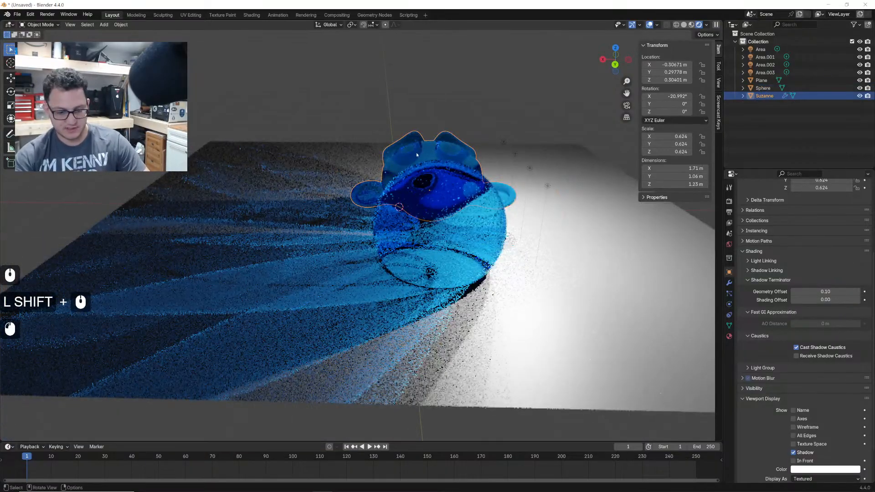
key(h)
- Move the sphere to about X -0.34 m, Y 1.37 m, Z 0.51 m
click(420, 166)
key(g)
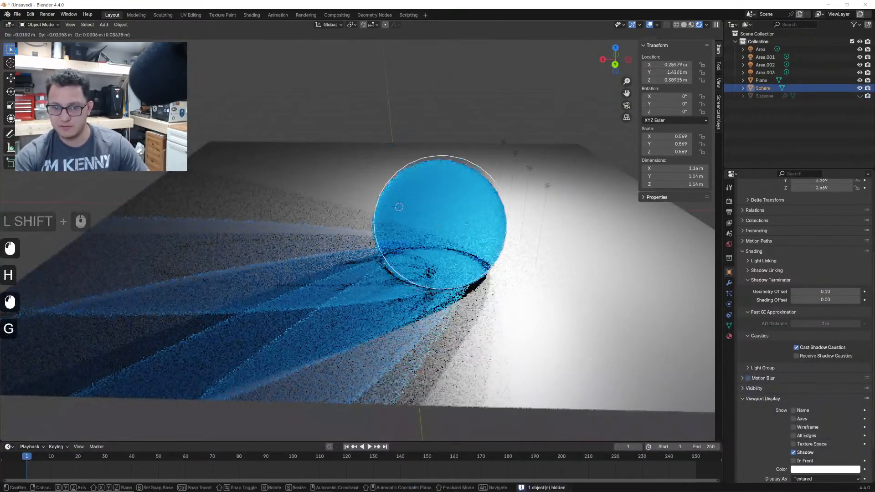
click(458, 239)
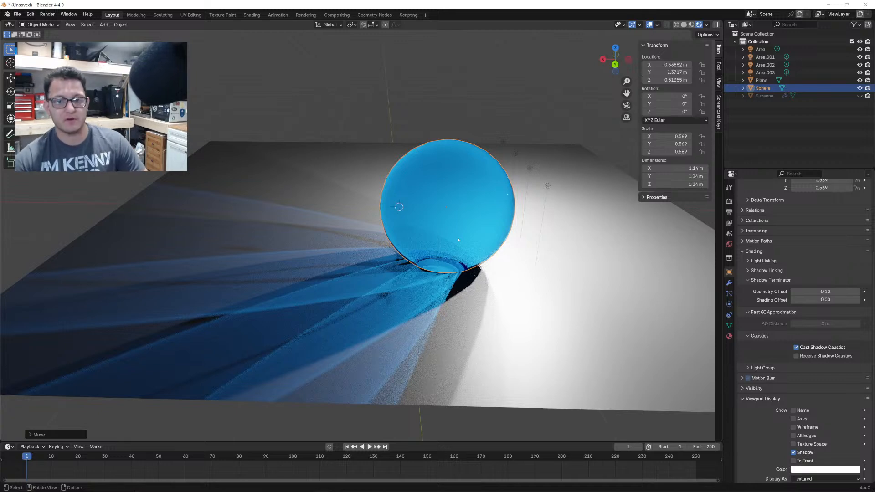
- Flatten the sphere along Z to a scale of about 0.243
key(s)
key(z)
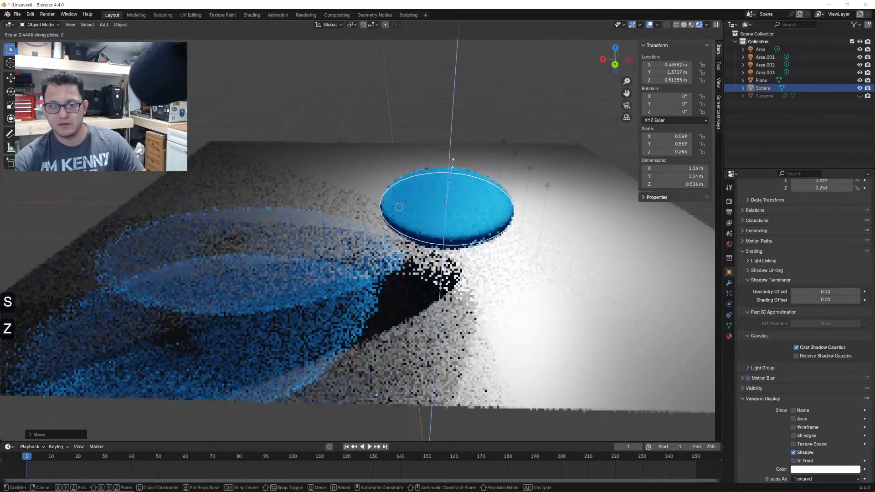
click(453, 165)
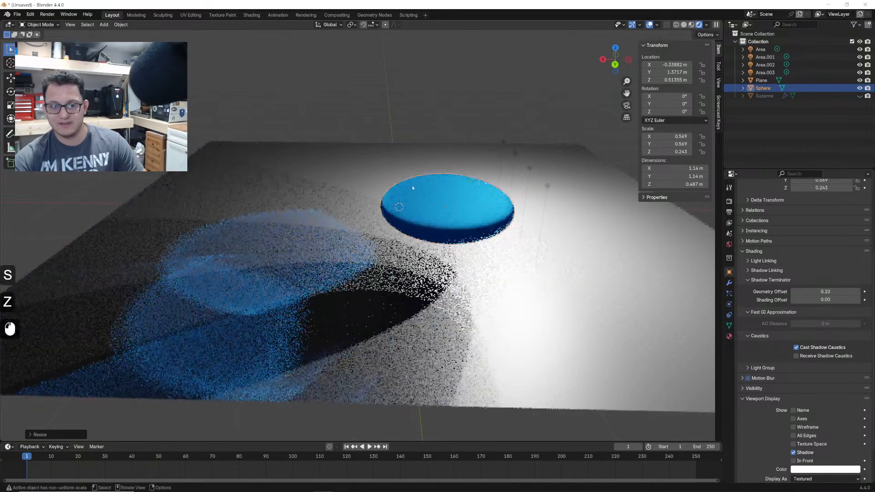
- Rotate the flattened sphere to about 83° around Y so it stands upright, and raise it to about Z 0.56 m
click(615, 64)
key(r)
click(383, 117)
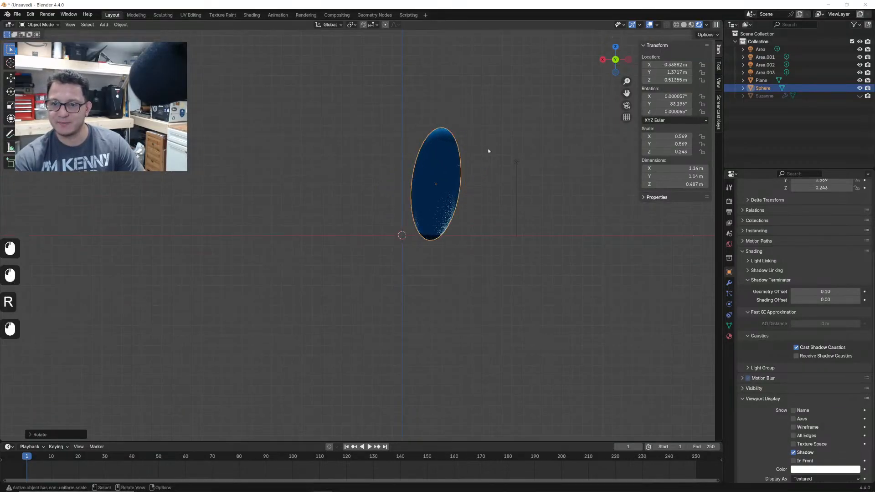
middle_drag(488, 149, 487, 170)
key(g)
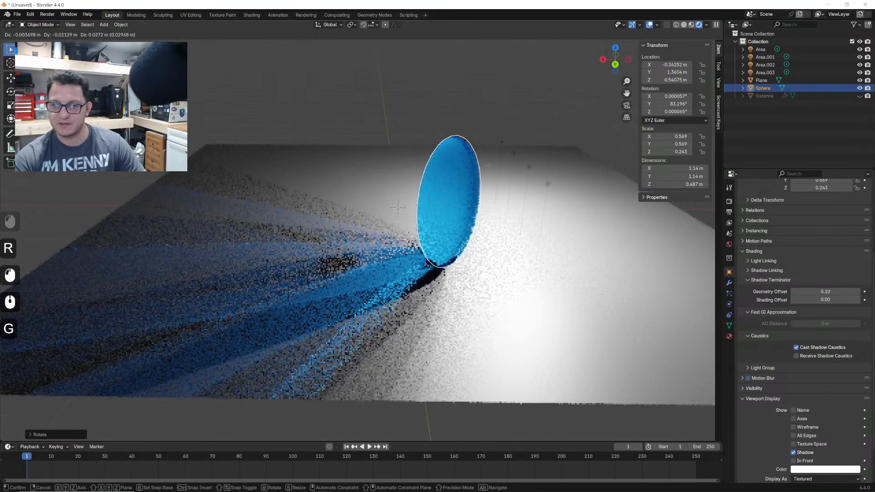
click(490, 167)
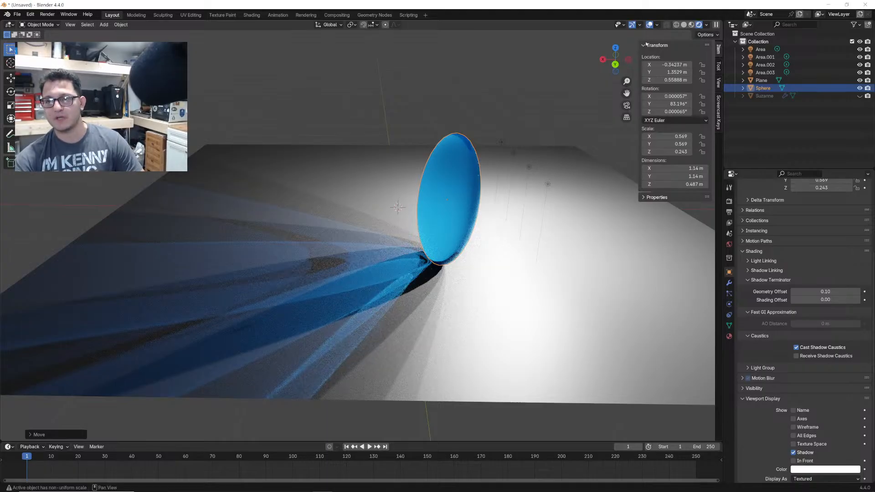
- Switch to solid shading and add a Displace modifier with a new texture to the flattened sphere
click(684, 25)
scroll(484, 224, up, 2)
middle_drag(486, 224, 473, 221)
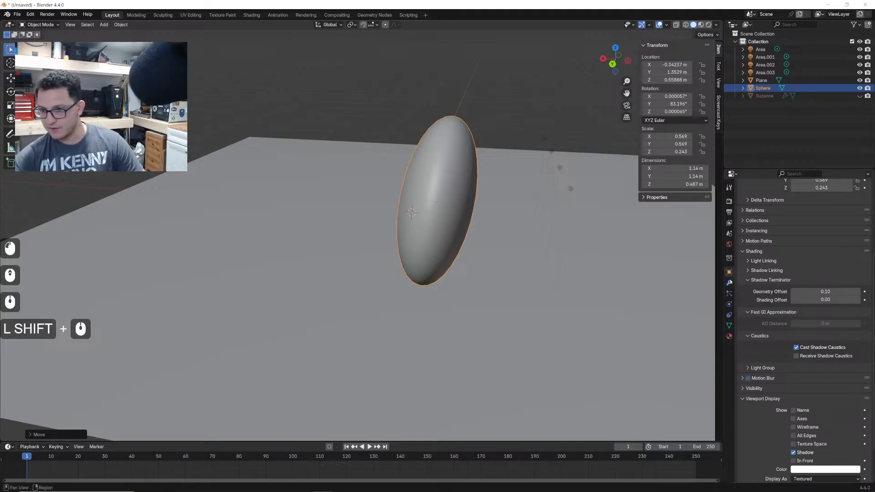
click(729, 283)
click(795, 199)
mouse_move(790, 203)
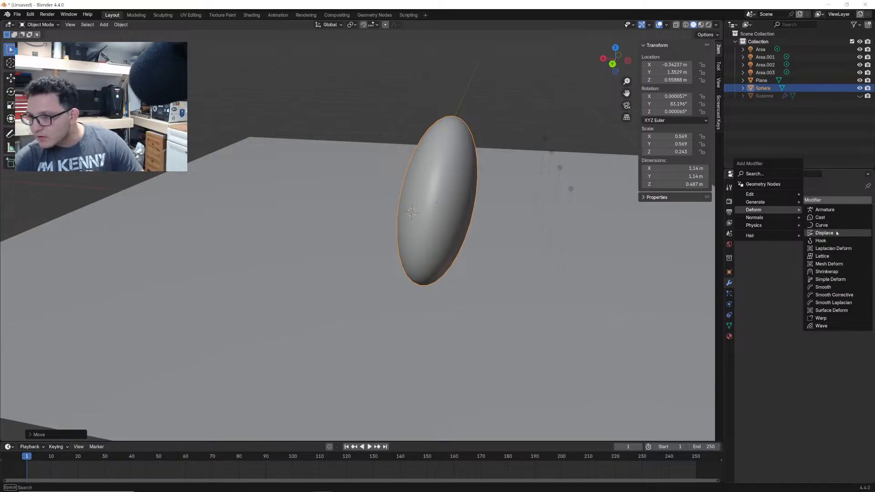
click(812, 233)
click(865, 225)
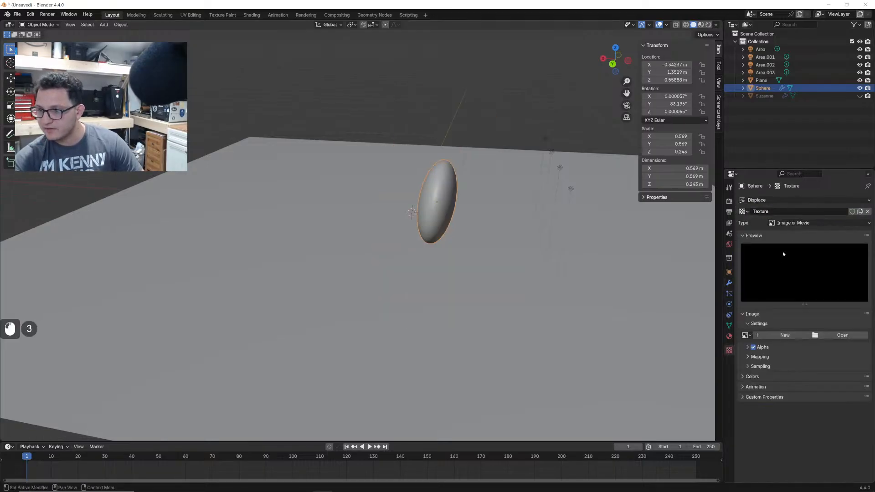
- Try the Marble type for the displacement texture and settle on Clouds
click(802, 223)
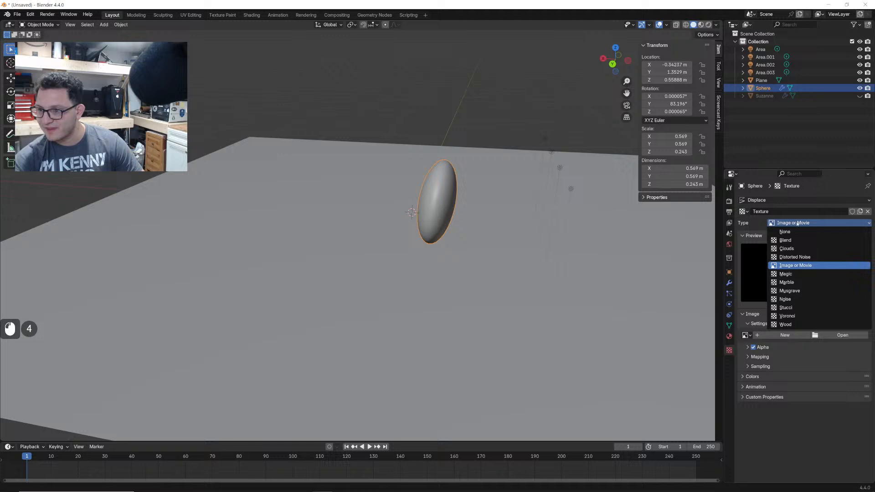
click(786, 282)
click(823, 221)
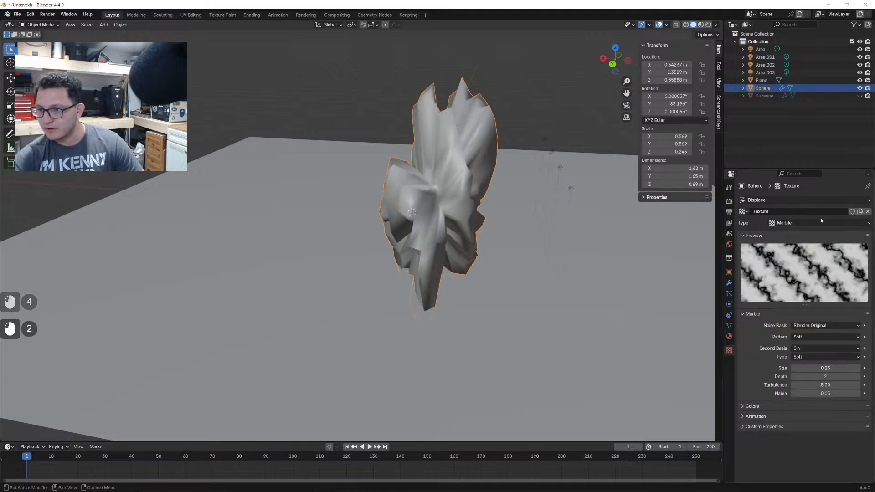
click(810, 339)
click(802, 223)
click(802, 246)
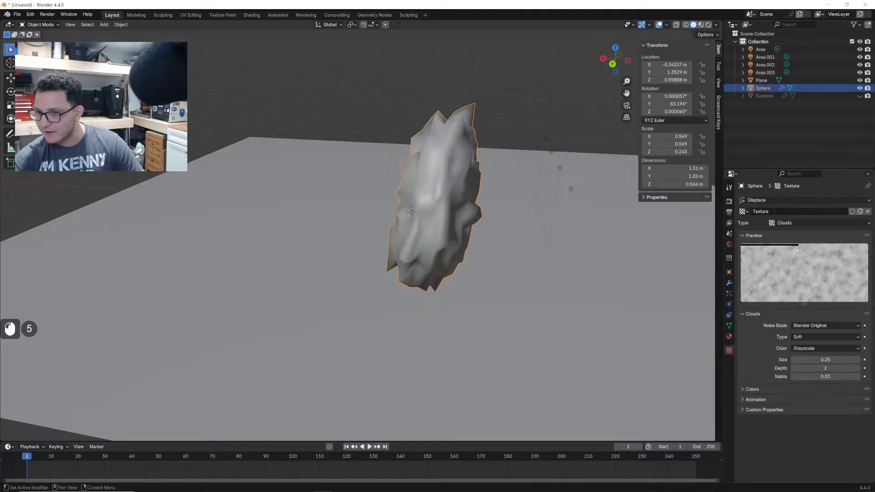
- Add a Subdivision Surface modifier below the sphere's Displace modifier
middle_drag(540, 221, 517, 253)
click(729, 282)
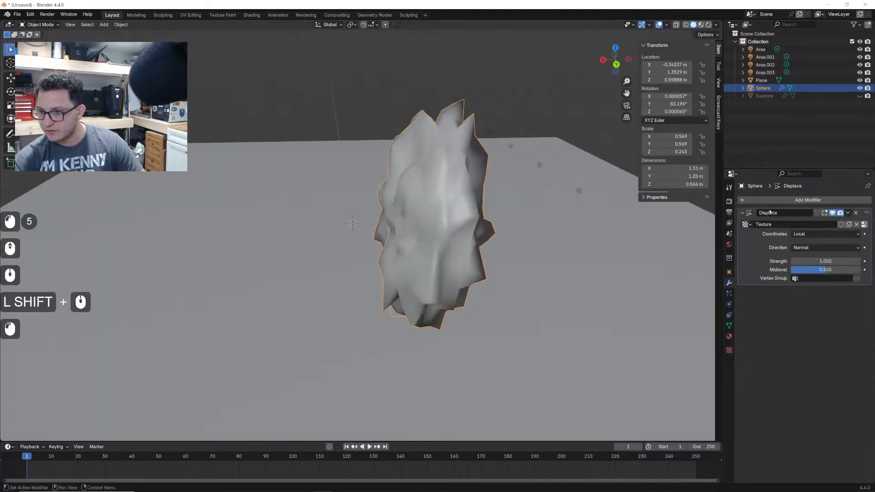
click(809, 200)
mouse_move(778, 193)
click(829, 293)
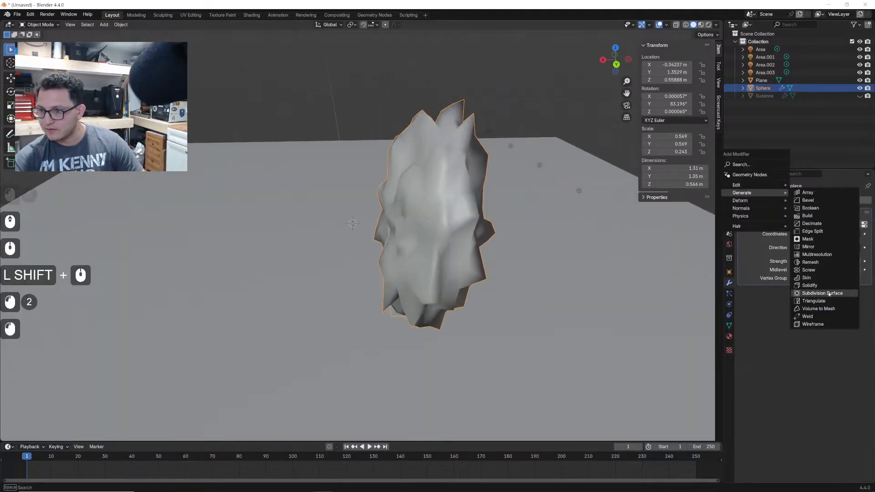
- Set the Displace modifier's strength to 0.450
scroll(539, 217, up, 1)
shift+drag(828, 261, 776, 261)
mouse_move(491, 210)
middle_down()
mouse_move(510, 211)
mouse_move(524, 231)
middle_up()
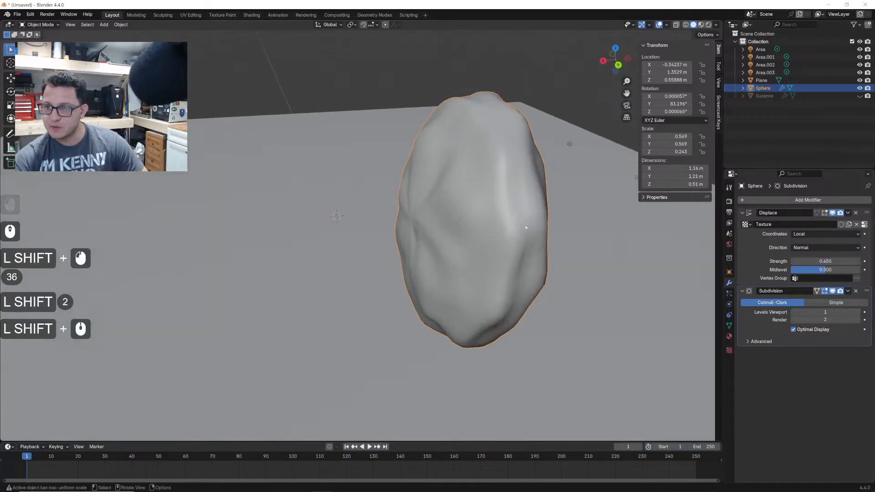
- Return to rendered shading and set the Displace modifier's strength to 1.180
key(z)
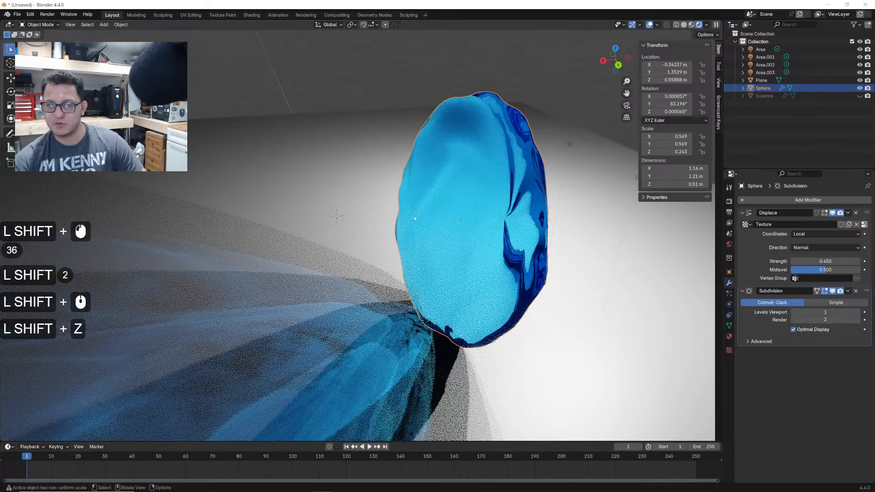
shift+middle_drag(417, 220, 390, 244)
mouse_move(811, 261)
shift+mouse_down()
mouse_move(824, 261)
mouse_move(811, 261)
shift+mouse_up()
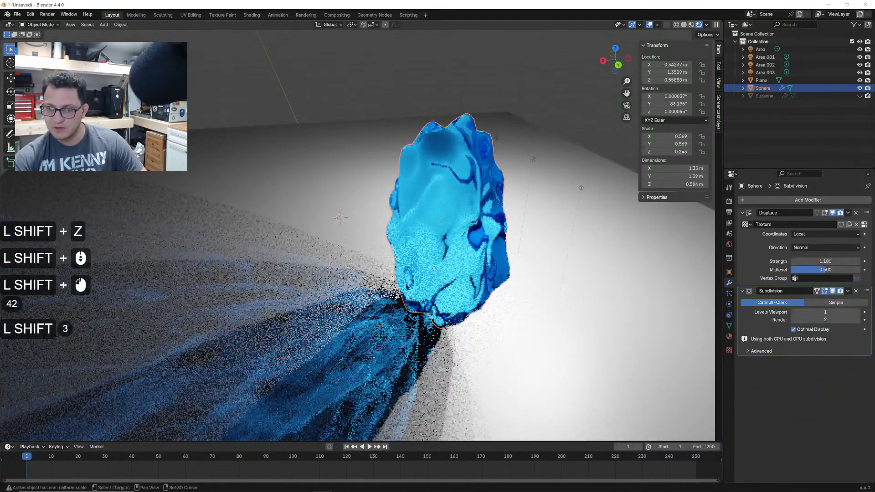
shift+middle_drag(442, 278, 481, 206)
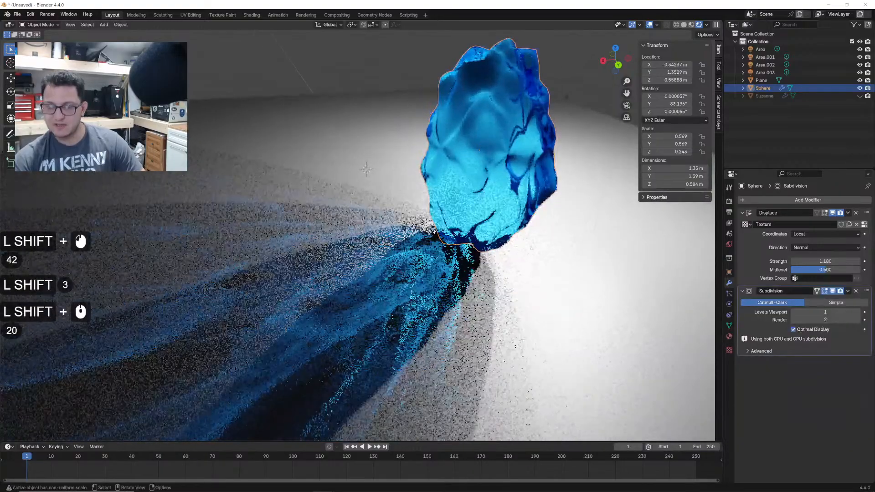
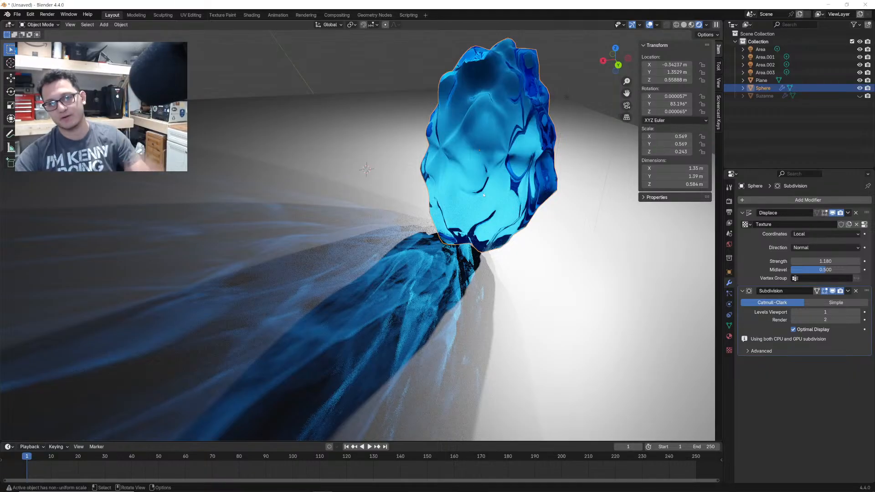
- Looking along the Y axis, tilt the glass rock to about 136° around Y and lower it to rest at about X -0.40 m
click(618, 64)
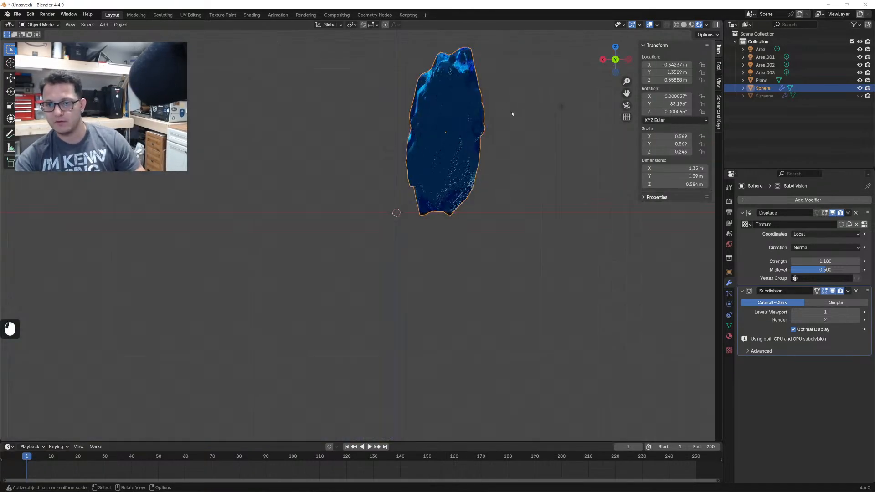
key(r)
click(470, 116)
key(g)
click(464, 119)
middle_drag(464, 121, 469, 138)
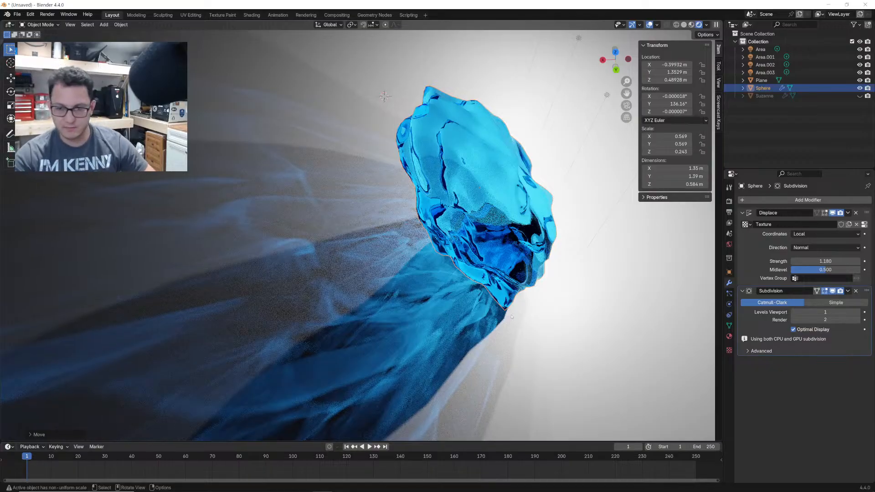
- Duplicate the glass rock to about X -0.59 m, Y 1.58 m, Z 0.34 m and rotate the copy to about 131° Y, -7° Z
key(shift+d)
click(554, 248)
key(r)
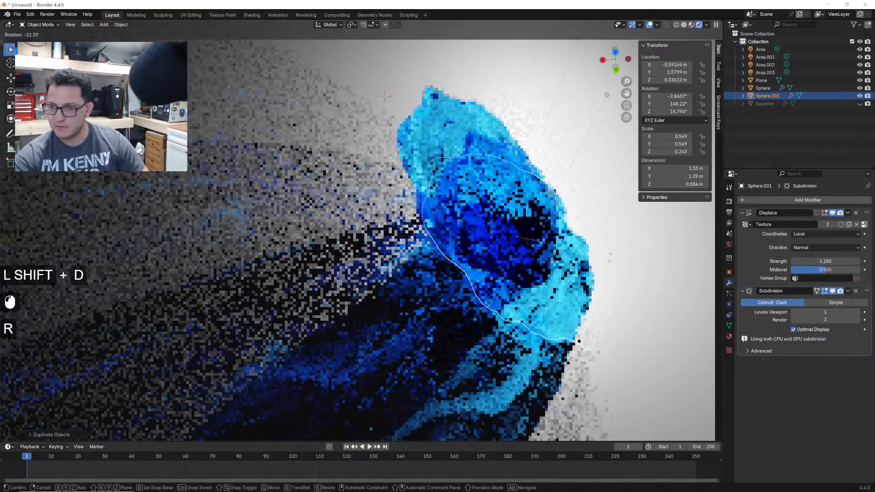
click(582, 295)
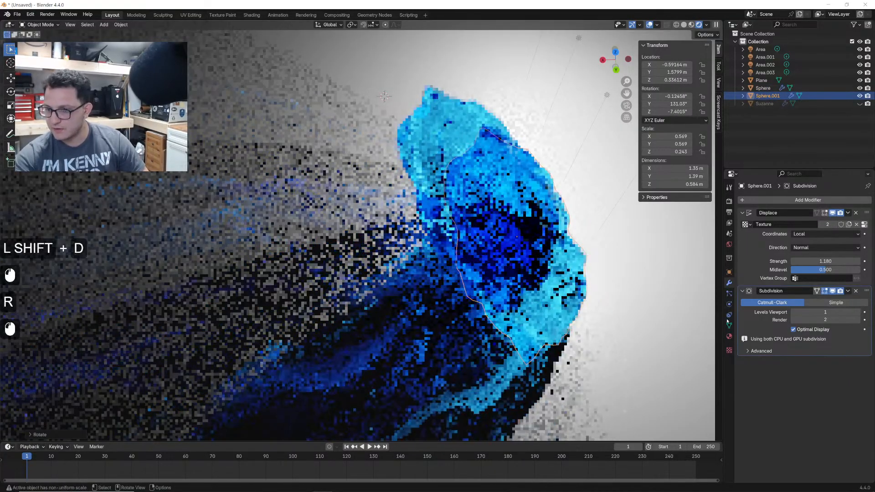
- Give the rock copy its own glass material coloured pink (#FF79EBFF)
click(729, 338)
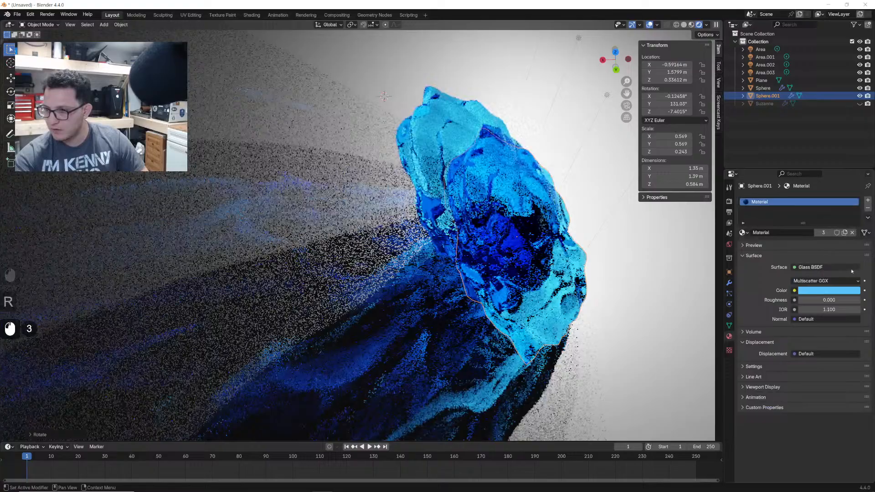
click(845, 233)
click(827, 290)
click(830, 207)
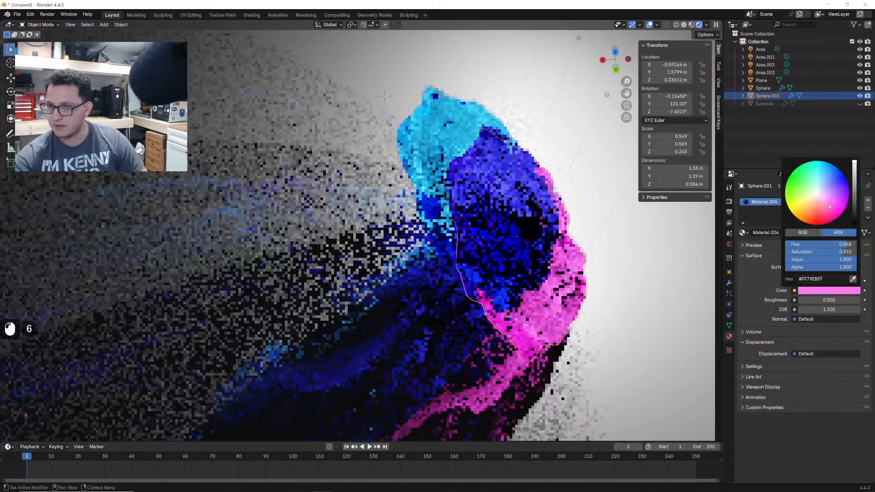
- Move the pink rock away from the blue one, and shift the blue rock to about X -0.28 m, Y 1.35 m
key(g)
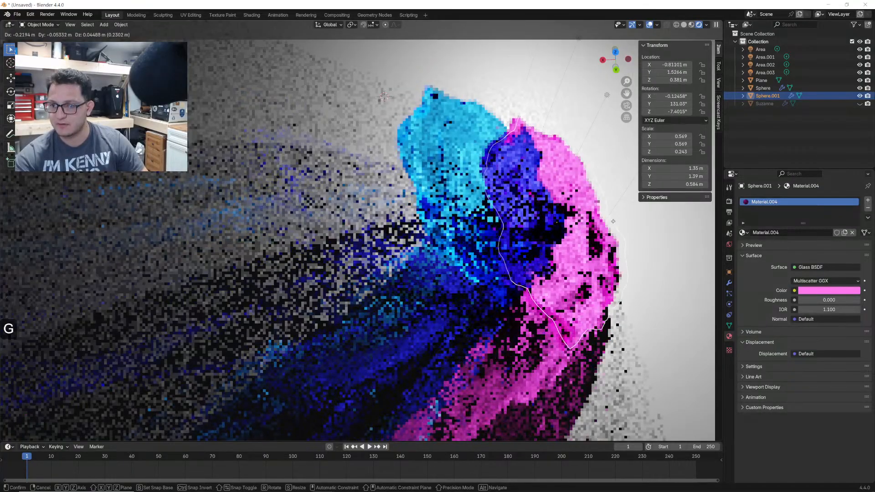
click(599, 220)
click(464, 203)
key(g)
click(439, 202)
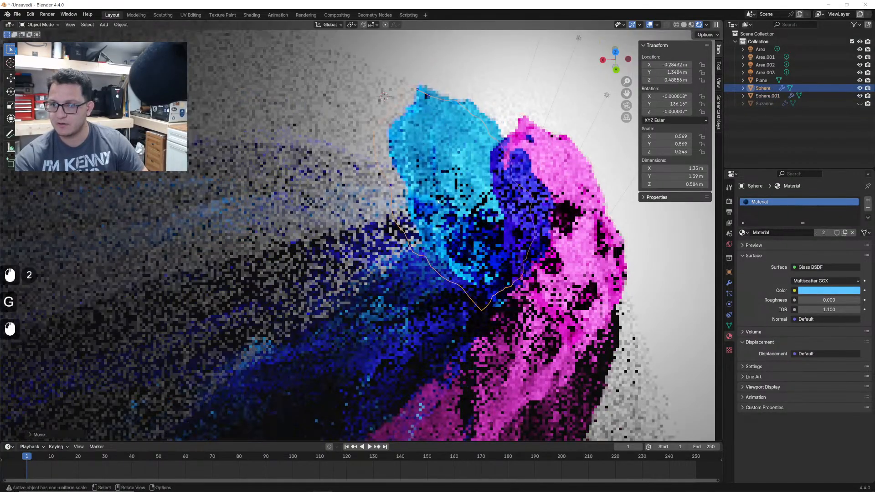
- Move the pink rock farther from the blue one, to about X -0.88 m, Y 1.54 m, Z 0.37 m
click(558, 207)
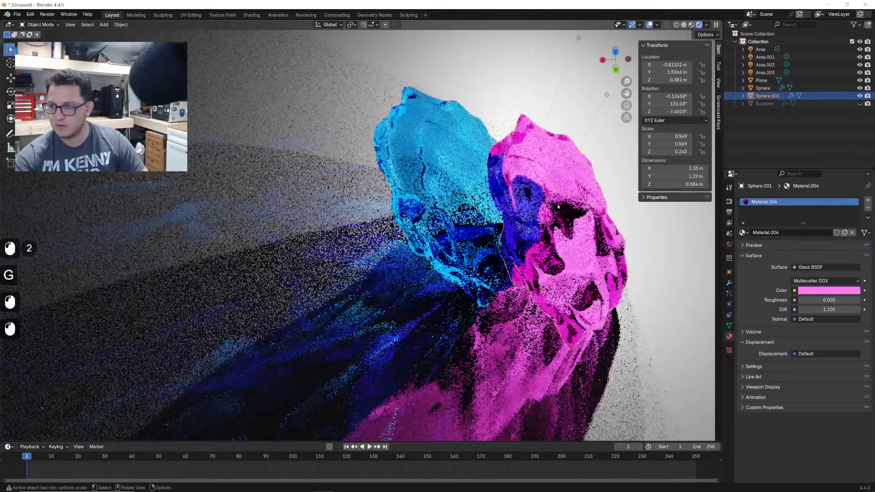
key(g)
click(677, 272)
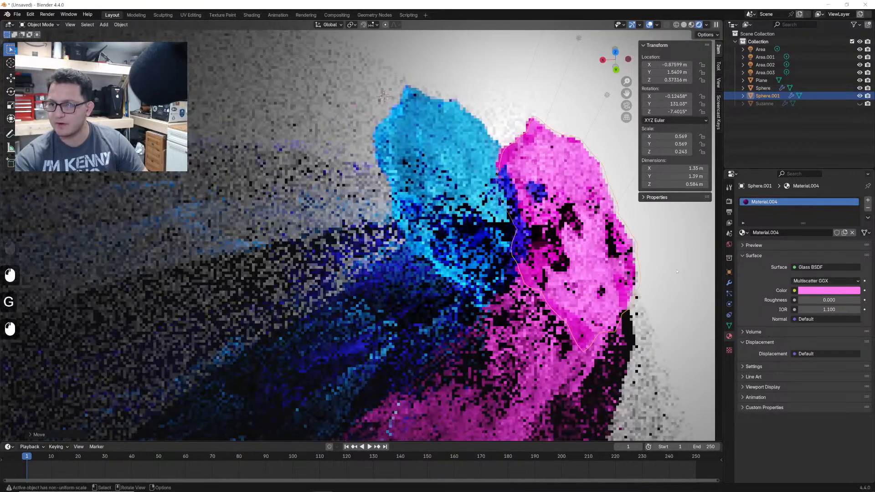
shift+middle_drag(620, 292, 504, 248)
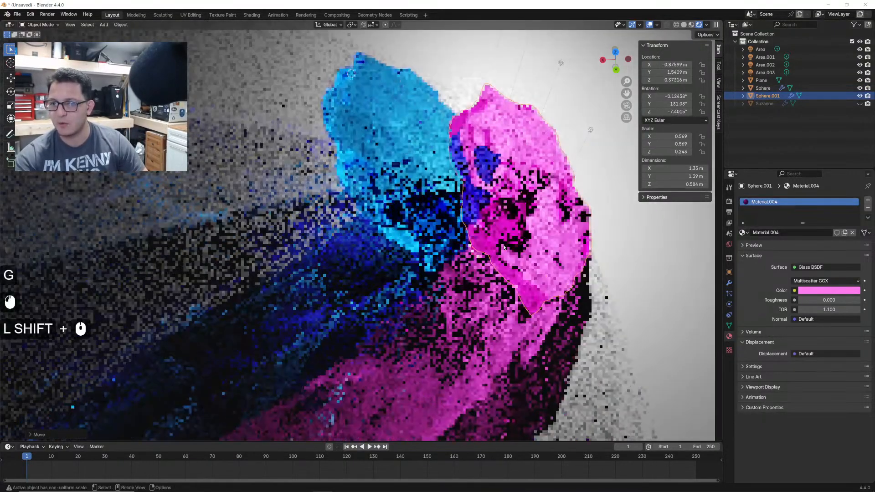
- Set the glass IOR to 1.45 on both the pink rock's and the blue rock's materials
drag(827, 310, 828, 309)
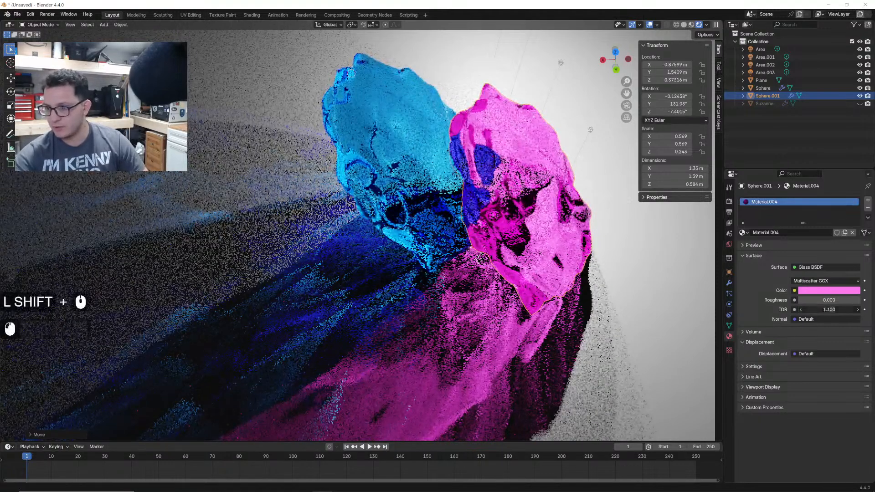
text(1.45)
key(Return)
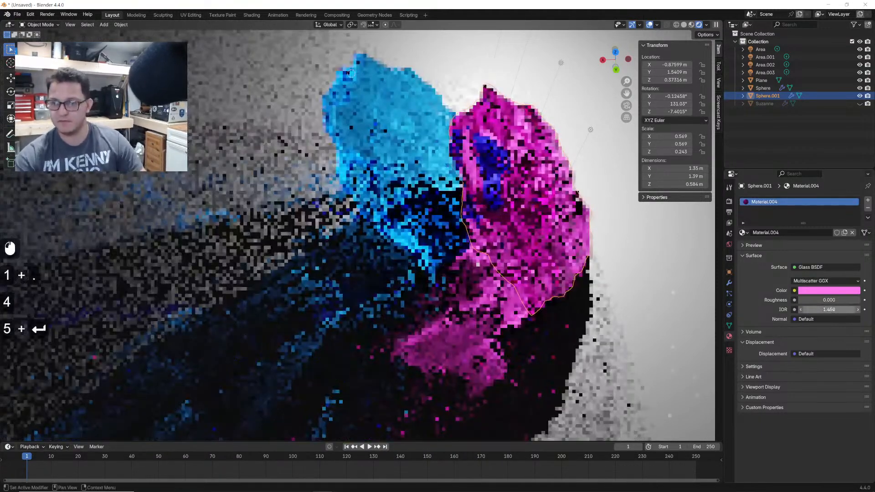
click(388, 192)
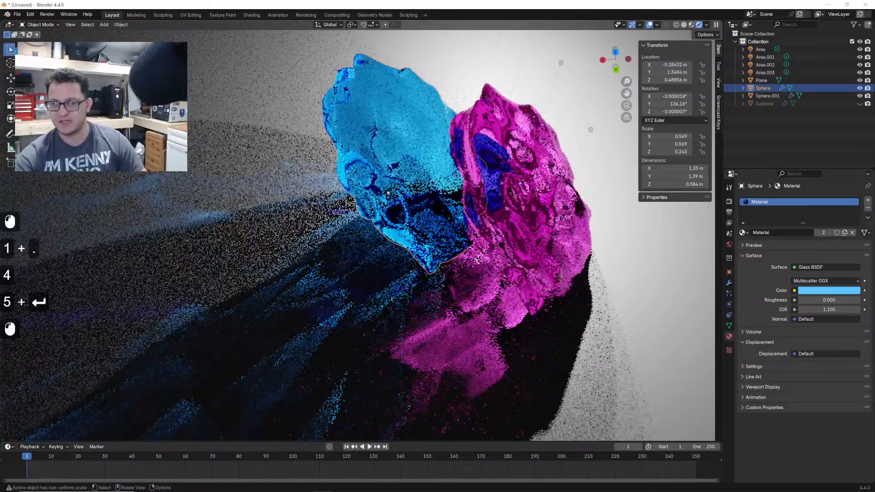
double_click(838, 310)
text(1)
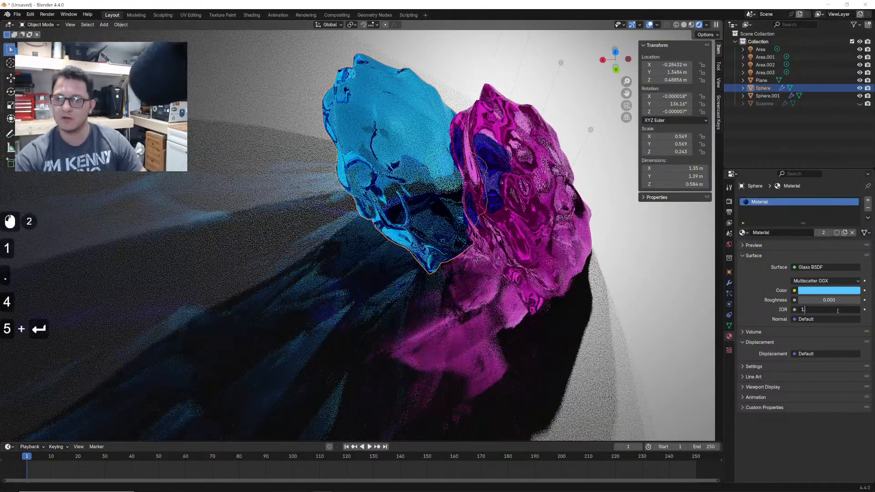
text(.45)
key(Return)
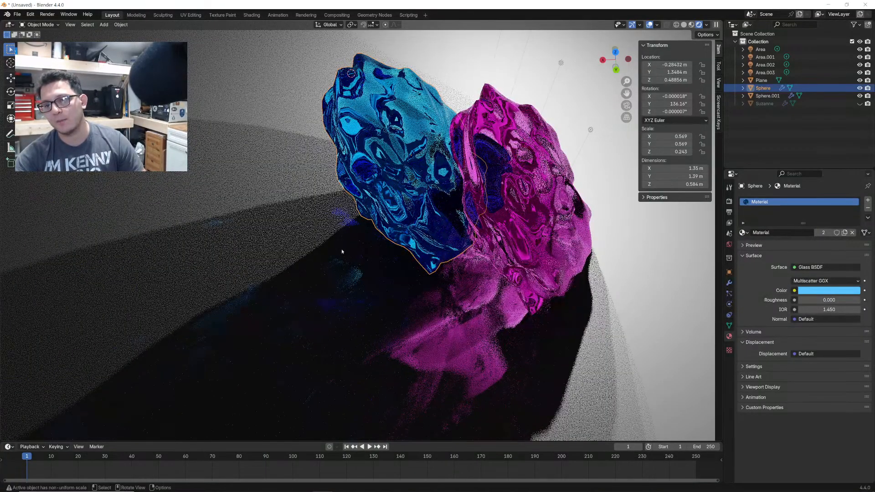
- Set Filter Glossy to 0 in the Cycles caustics settings and expand the light path clamping values
click(730, 201)
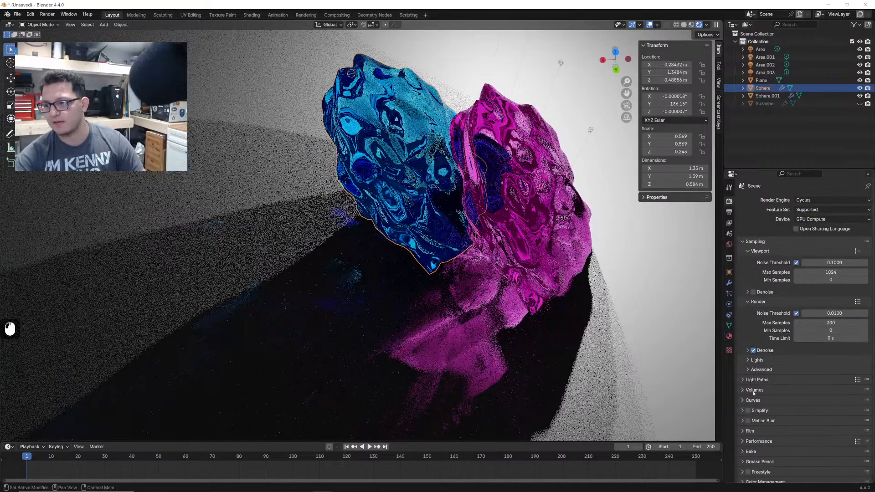
scroll(781, 375, down, 6)
click(764, 347)
scroll(783, 350, down, 5)
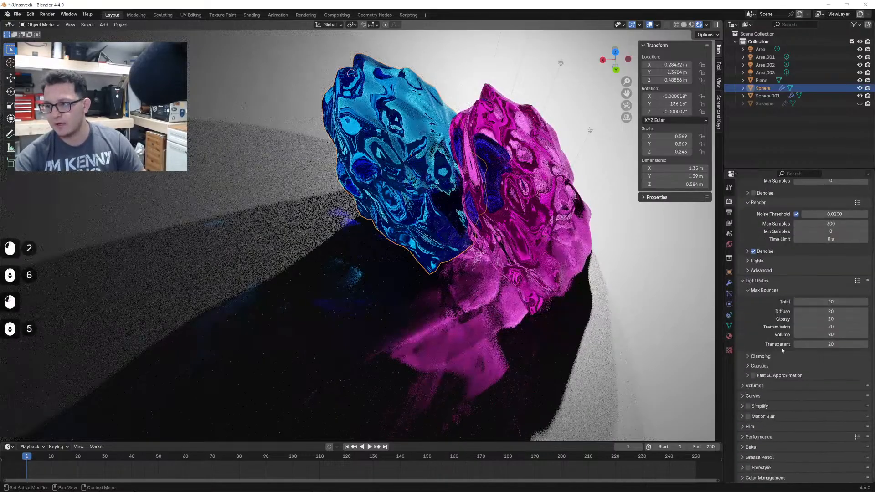
click(760, 366)
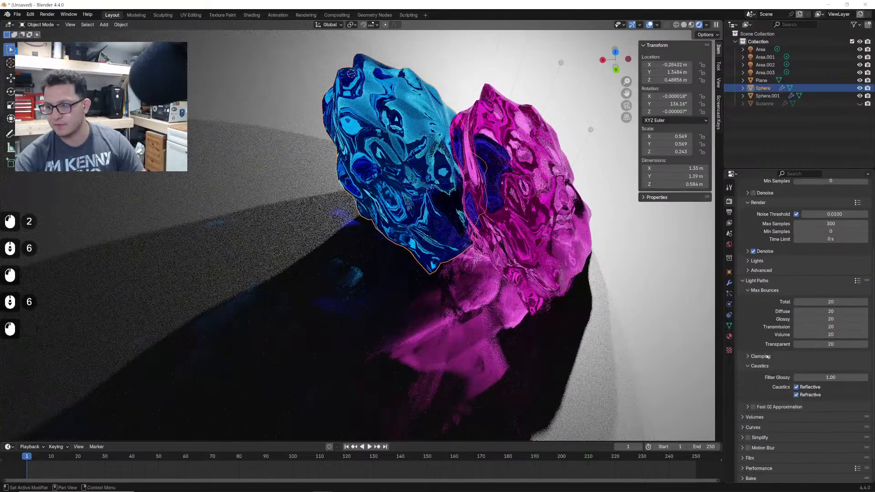
click(760, 356)
scroll(771, 361, down, 1)
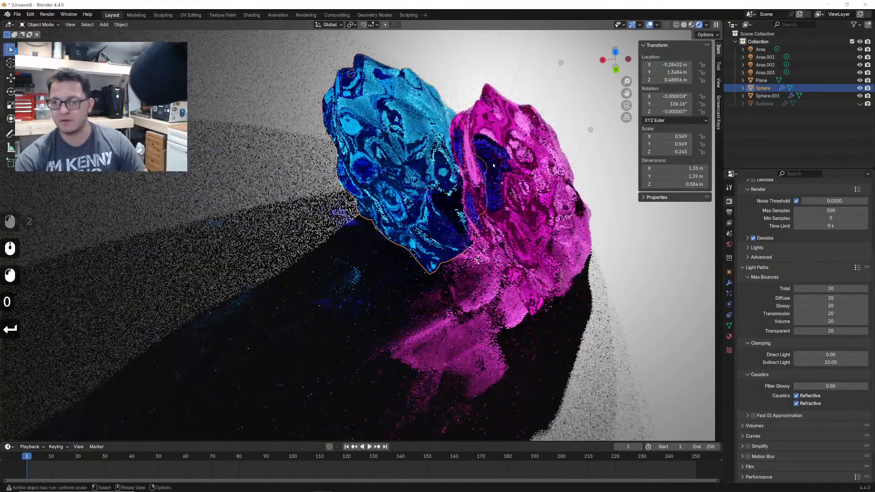
- Hide the pink and blue glass rocks
click(493, 165)
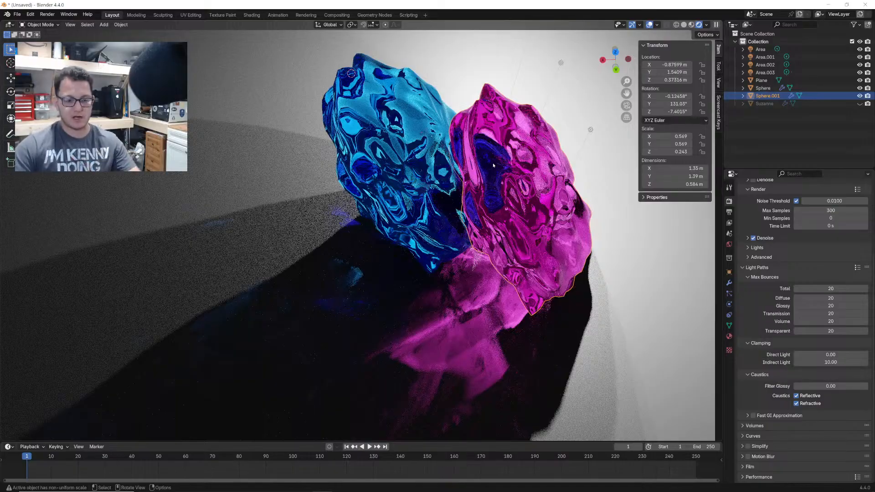
click(432, 158)
key(h)
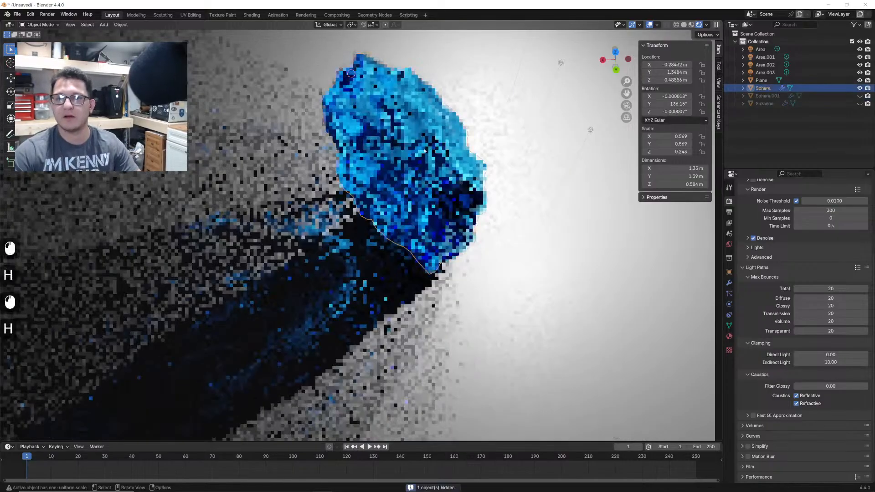
- Add a mesh torus and show the viewport in solid shading
key(shift+a)
text(tou)
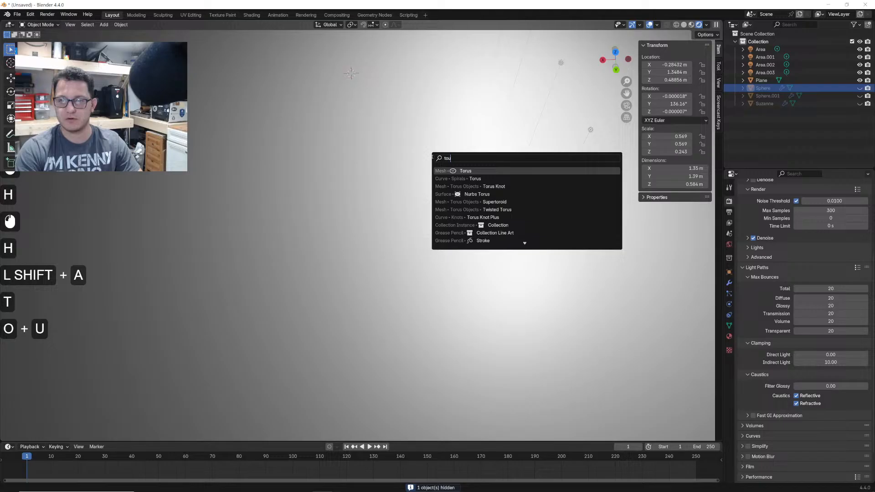
key(Return)
middle_drag(433, 191, 442, 210)
click(684, 25)
scroll(410, 222, down, 1)
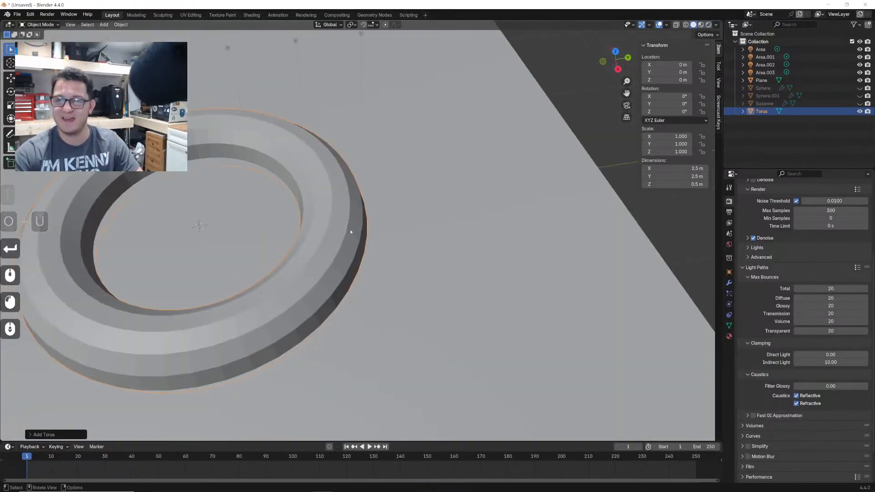
- Move the torus to about Y 0.58 m, Z 0.24 m and scale it to about 0.393
middle_drag(351, 231, 359, 216)
shift+middle_drag(358, 216, 442, 206)
key(g)
click(451, 191)
key(s)
click(455, 152)
- Lower the torus along Z toward the plane, to about 0.09 m
key(g)
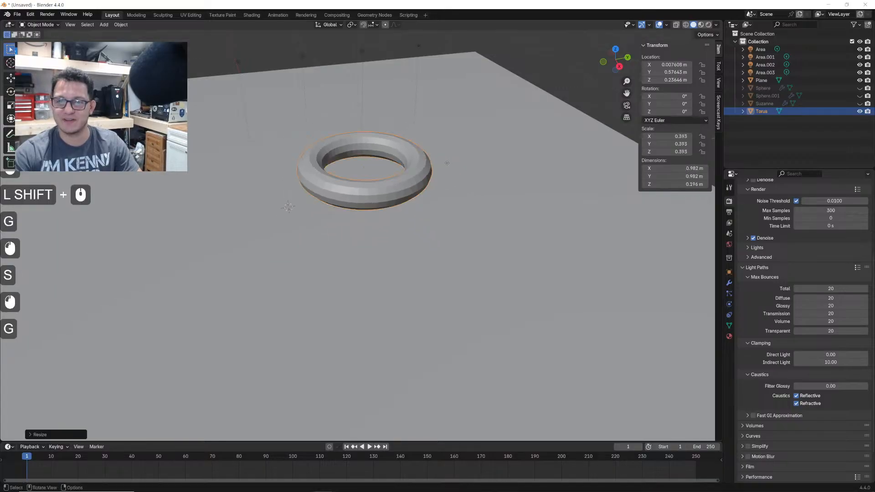
key(z)
click(449, 214)
middle_drag(449, 214, 457, 269)
middle_drag(457, 269, 445, 201)
scroll(444, 201, down, 1)
- Looking along the Y axis, fine-tune the torus height to about Z 0.103 m so it rests on the plane
click(616, 61)
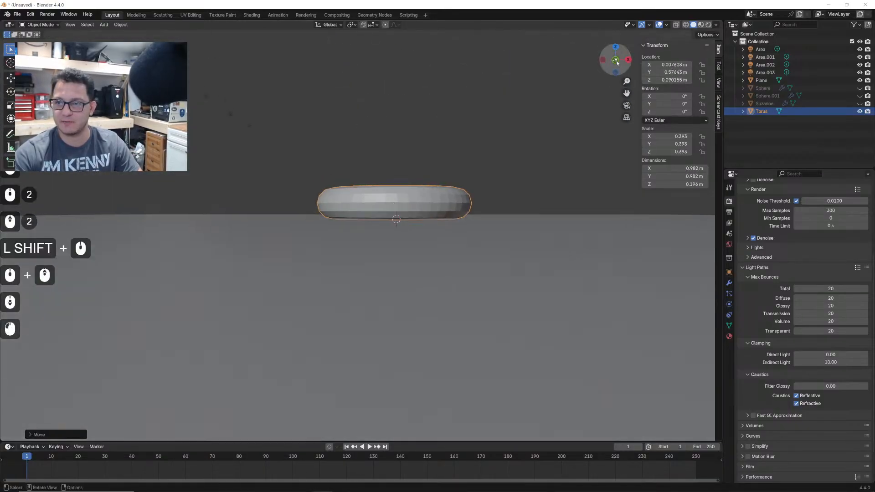
key(g)
key(z)
click(584, 87)
middle_drag(472, 138, 467, 193)
key(g)
key(z)
key(shift)
shift+click(480, 103)
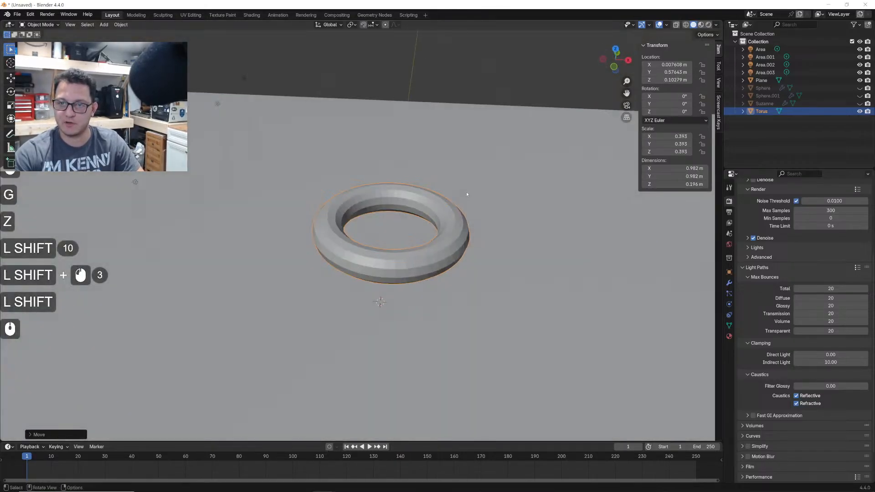
scroll(469, 195, up, 1)
click(730, 283)
click(788, 200)
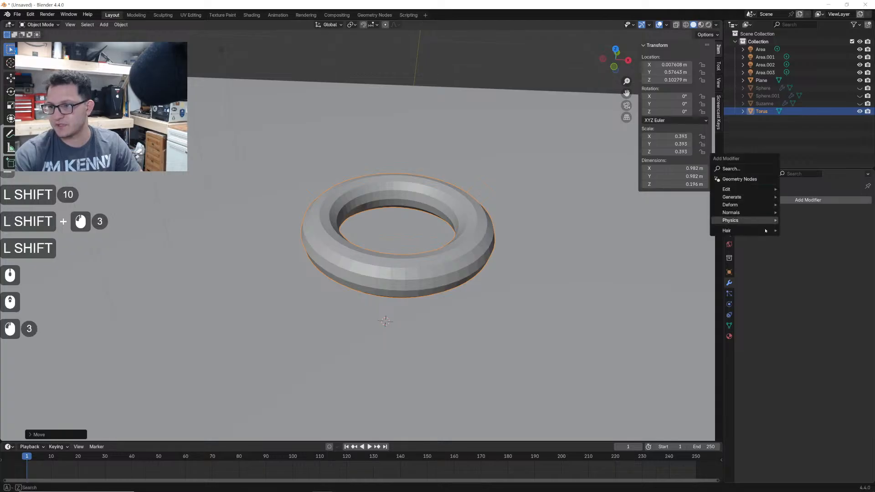
mouse_move(763, 199)
click(795, 305)
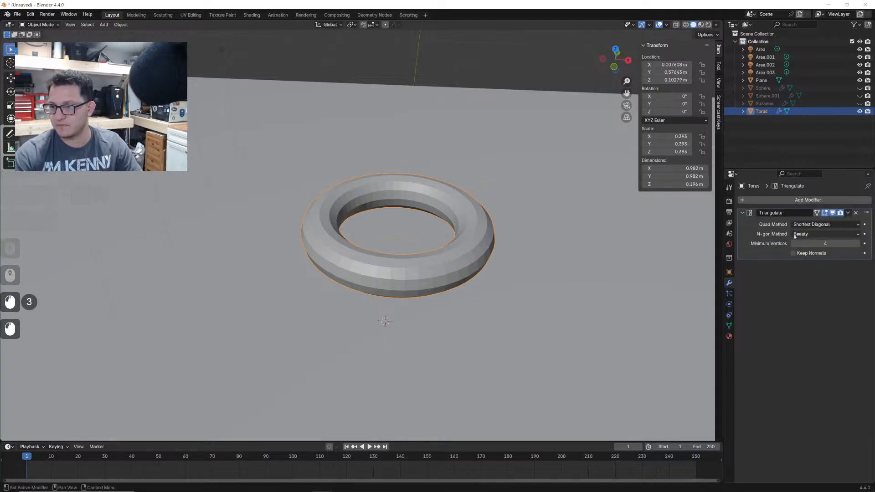
click(856, 213)
- Add a Subdivision Surface modifier with 2 viewport levels to the torus and shade it smooth
click(807, 201)
mouse_move(808, 204)
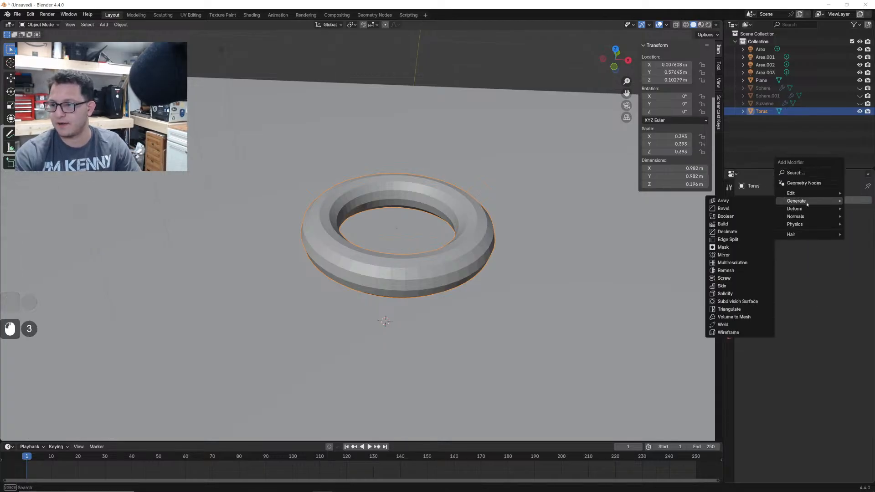
click(735, 301)
scroll(630, 269, up, 3)
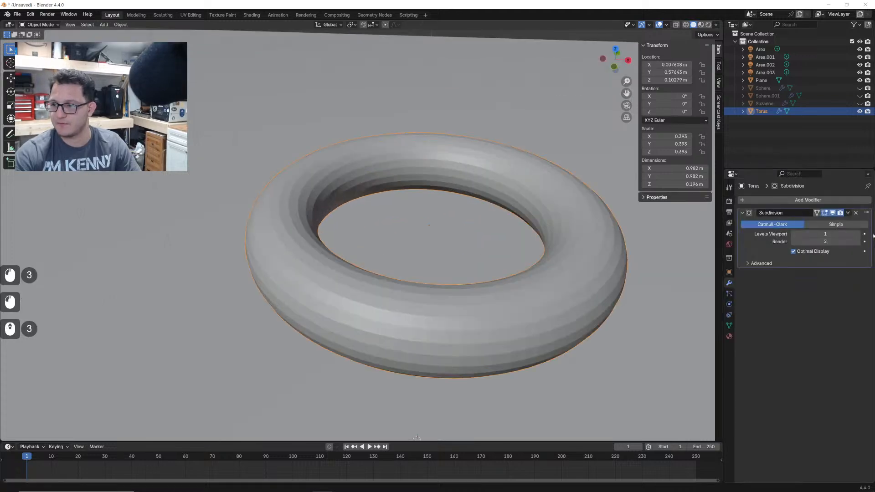
right_click(525, 250)
click(587, 258)
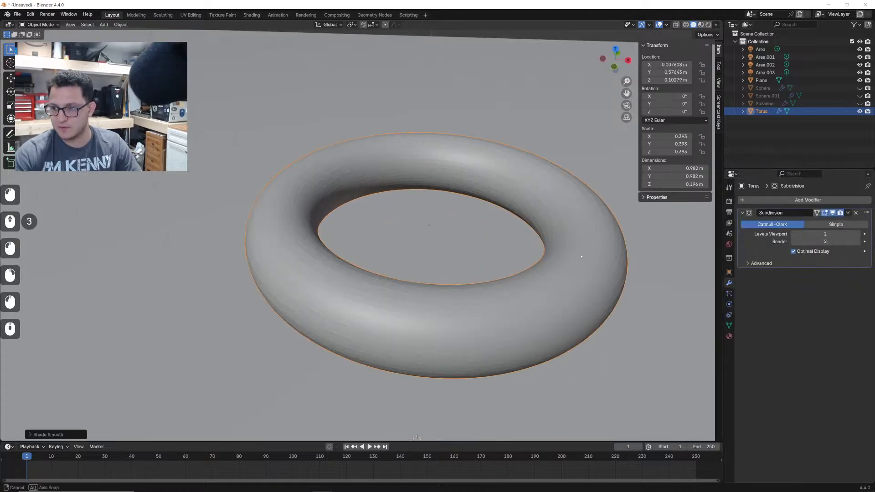
- In rendered view, give the torus a new golden-orange Principled material with Metallic 1 and Roughness 0
middle_drag(581, 257, 606, 267)
key(z)
click(730, 336)
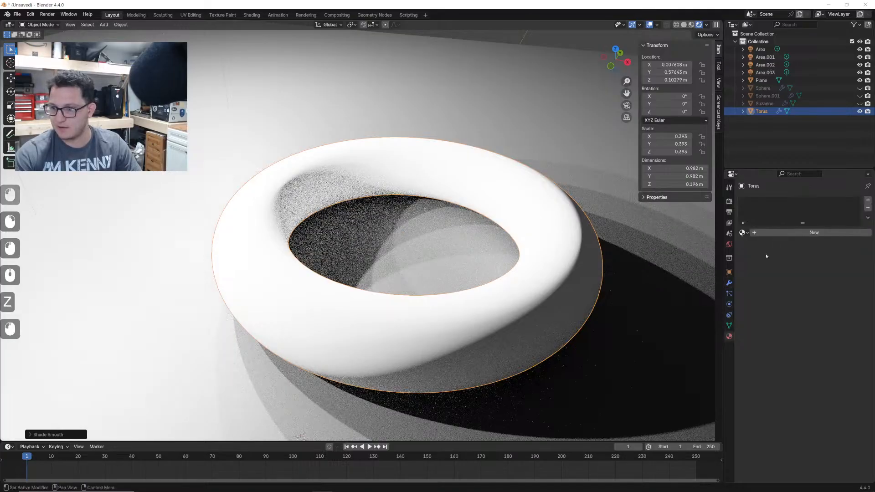
click(814, 232)
click(829, 280)
click(803, 202)
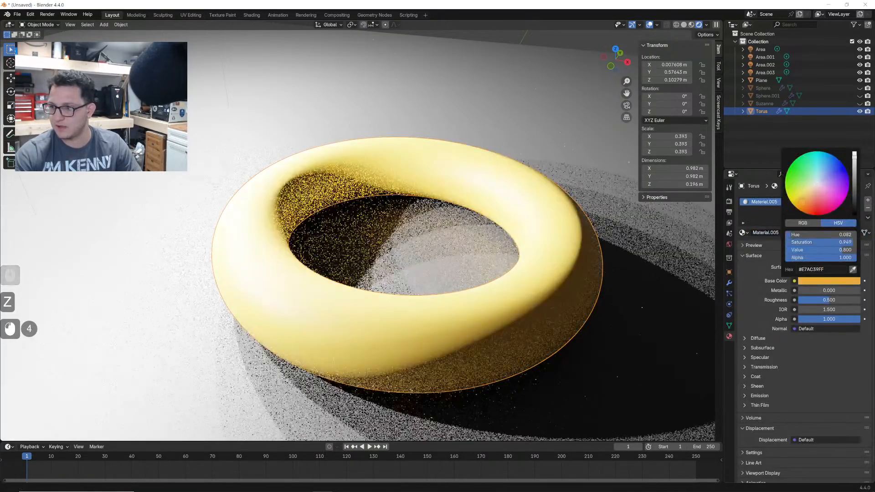
mouse_move(803, 290)
mouse_down()
mouse_move(861, 290)
mouse_move(800, 300)
mouse_up()
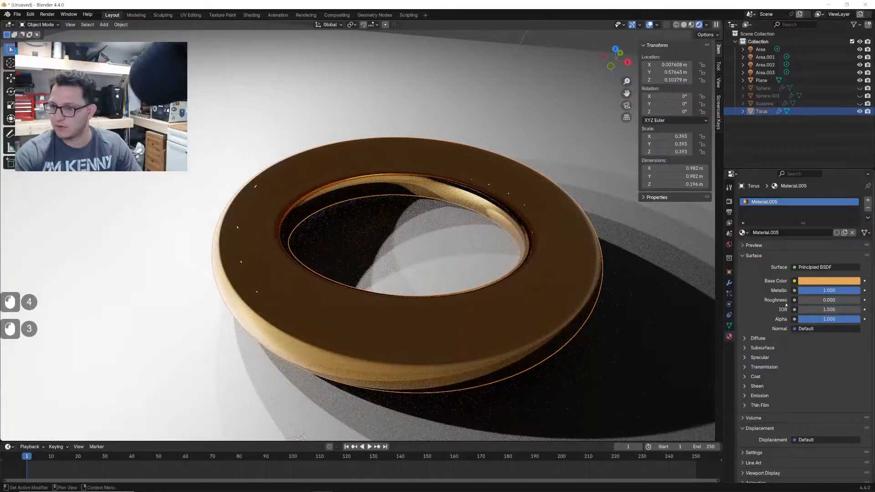
- Enable Cast Shadow Caustics for the torus and bring up the Cycles light path and caustics settings
click(729, 271)
scroll(775, 374, down, 2)
click(812, 427)
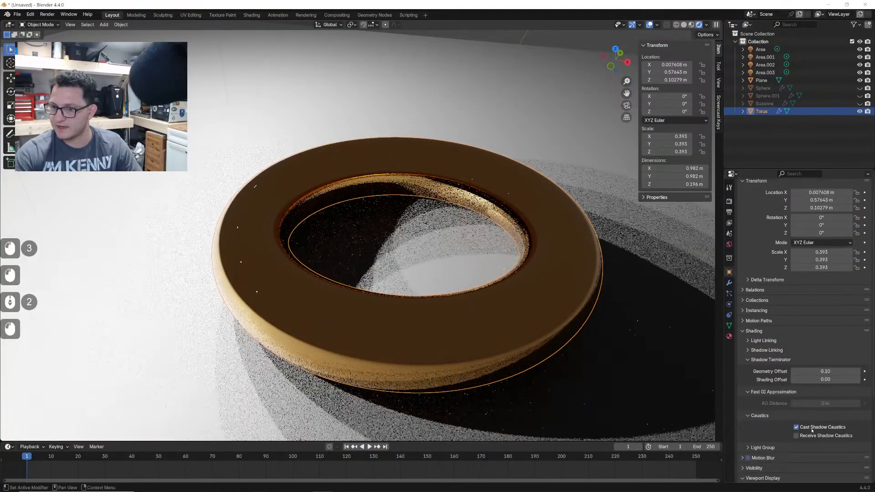
scroll(465, 281, down, 2)
middle_drag(465, 282, 467, 312)
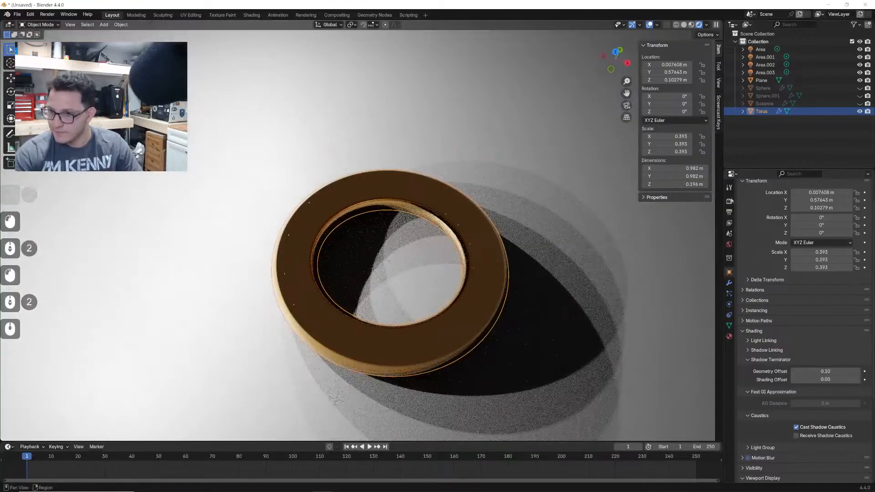
click(730, 201)
scroll(788, 412, down, 3)
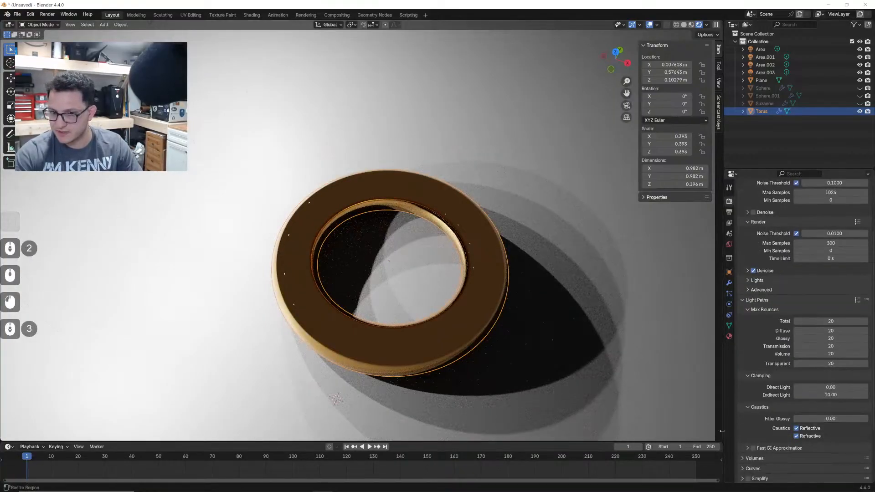
scroll(442, 333, down, 2)
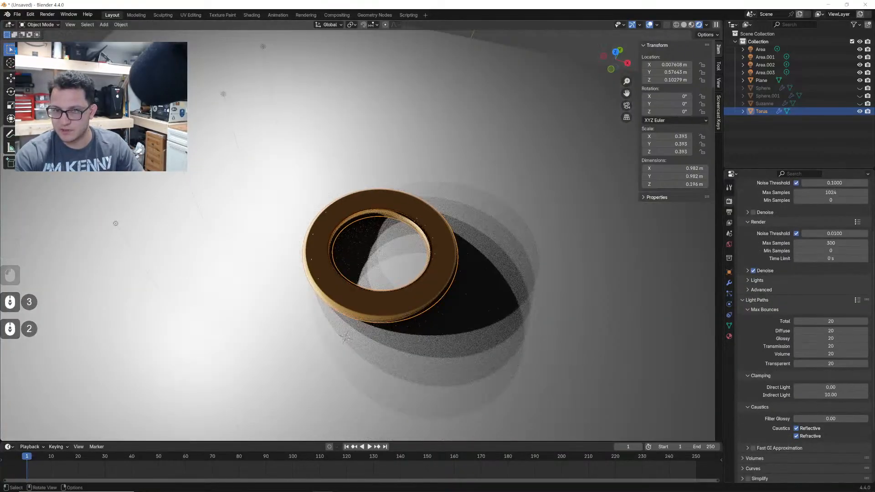
- From the top view, move the area light Area.001 across the torus to about X 0.86 m, Y 1.22 m
click(423, 133)
click(276, 141)
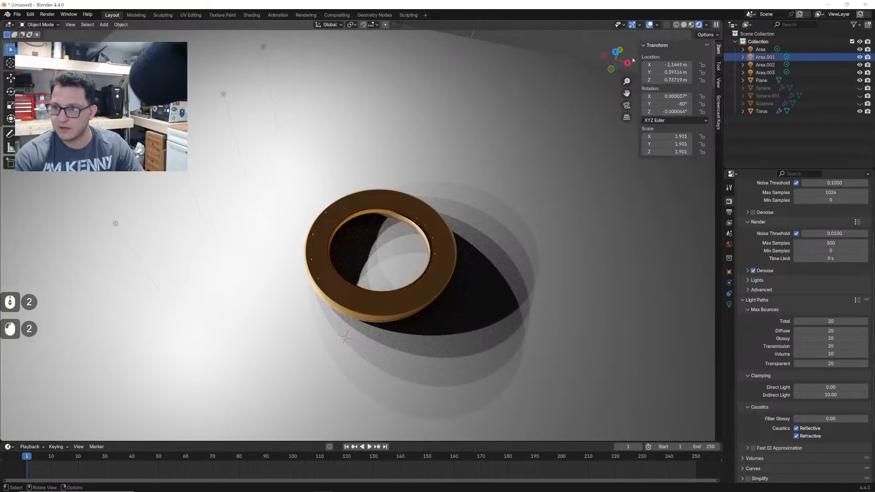
click(614, 52)
key(g)
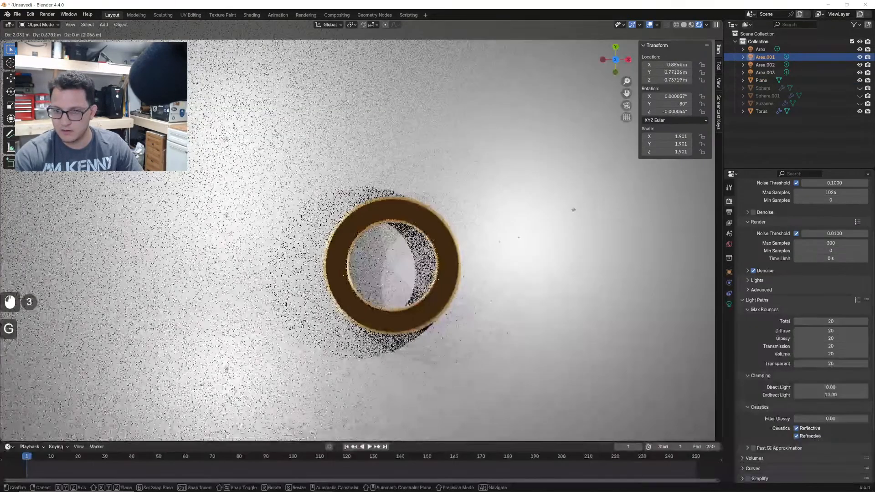
click(518, 173)
- Lower the moved area light to about Z 0.53 m and select the ground plane
middle_drag(518, 172, 476, 100)
key(g)
key(z)
click(545, 184)
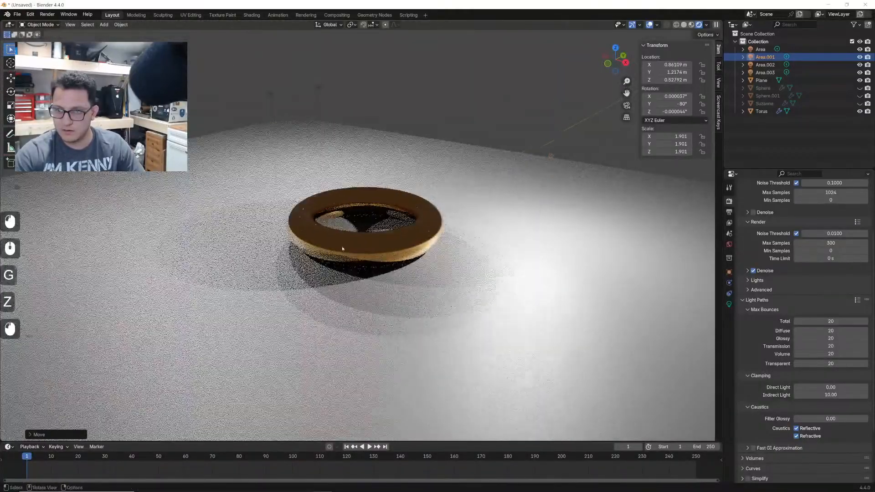
scroll(357, 250, up, 3)
click(478, 363)
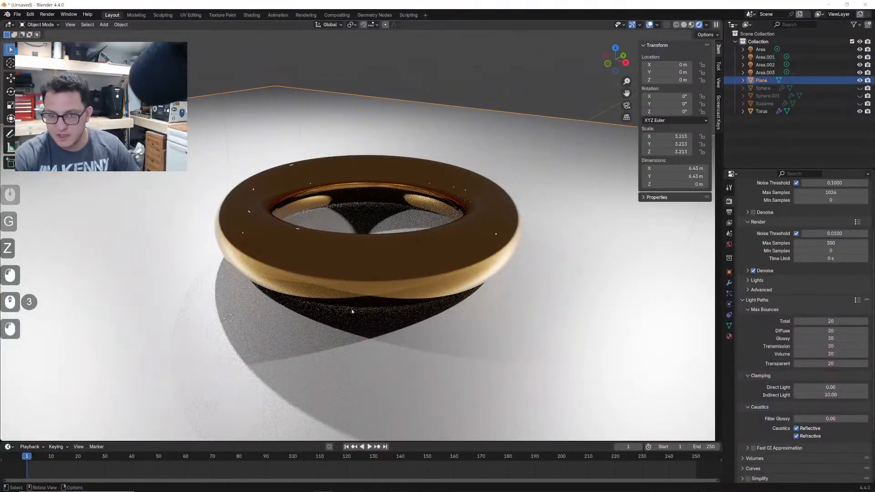
- Set the ground plane material's Roughness to 1 and select the torus
click(729, 337)
click(833, 265)
drag(830, 284, 865, 285)
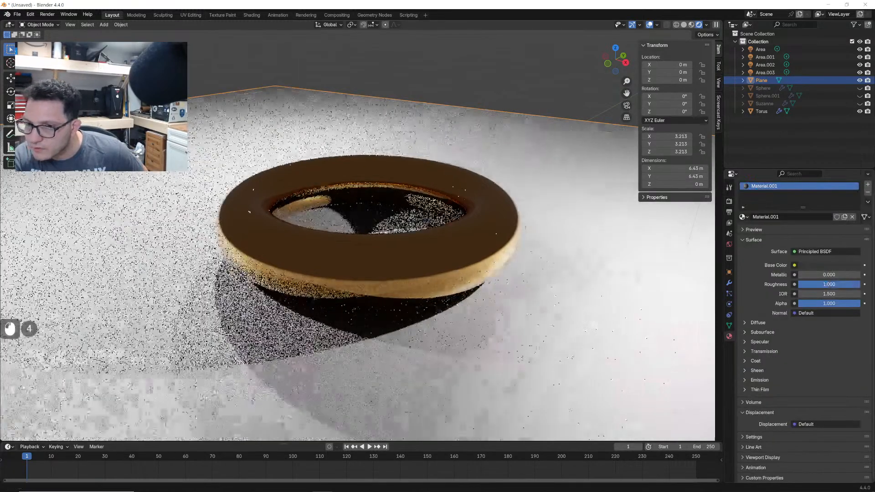
middle_drag(437, 306, 494, 332)
scroll(494, 333, up, 8)
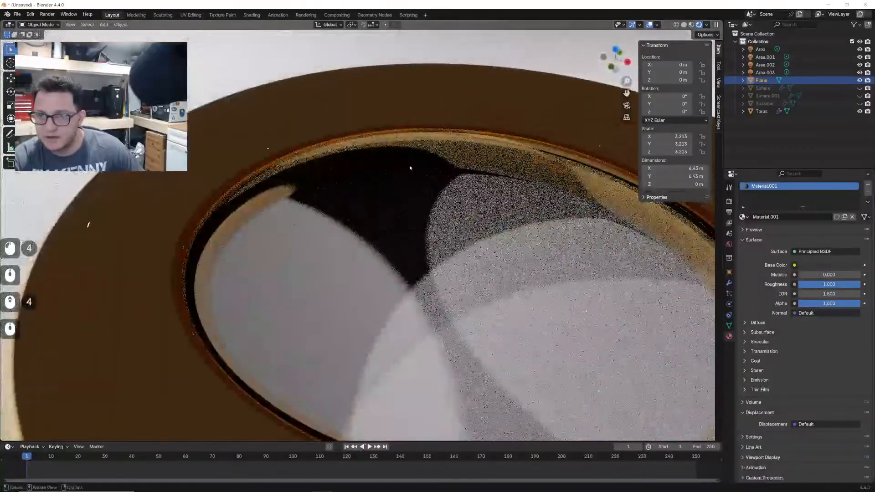
click(410, 168)
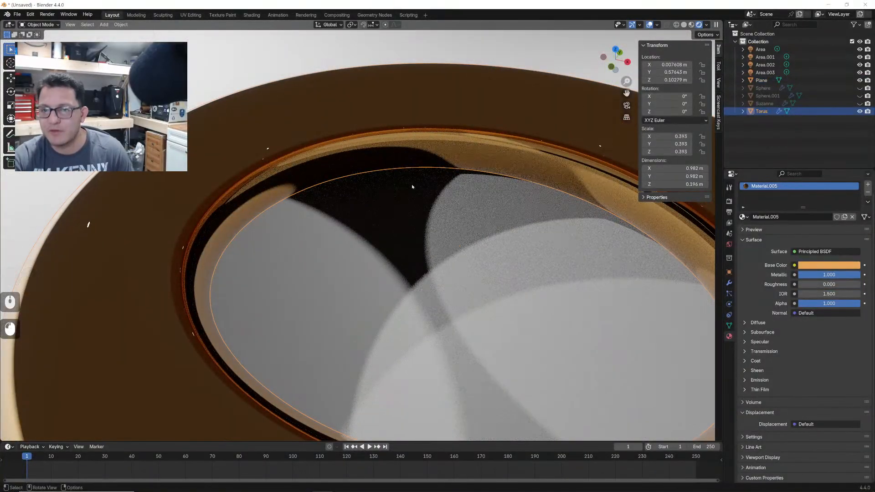
scroll(602, 230, down, 4)
middle_drag(538, 248, 559, 237)
shift+middle_drag(559, 237, 506, 264)
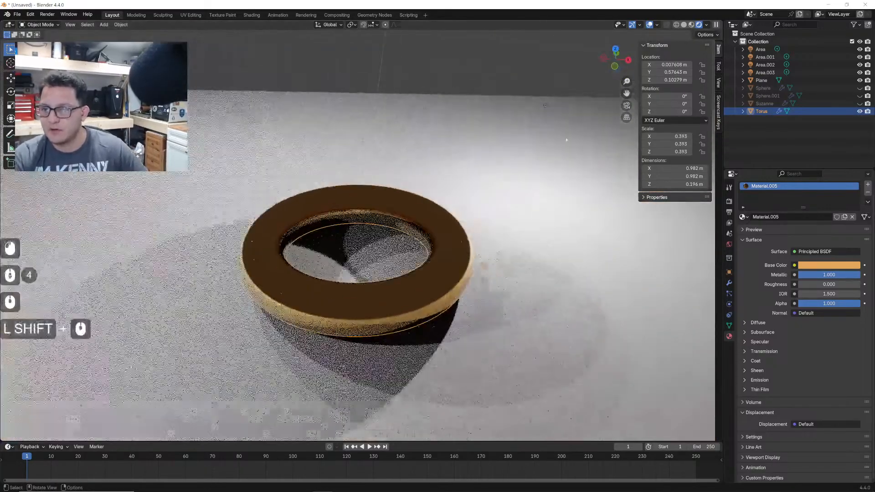
- Select the area light Area.001 and, from the back view, rotate it to about -81.2° around Y
click(546, 104)
click(856, 234)
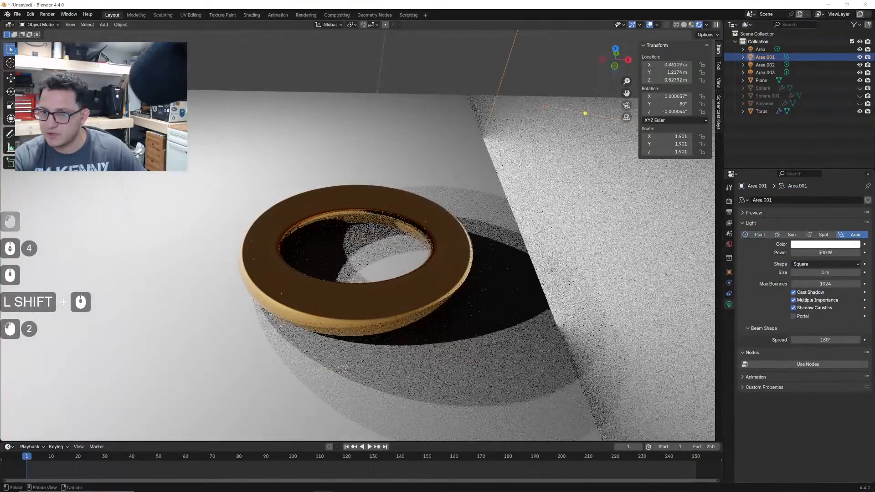
middle_drag(581, 111, 490, 179)
scroll(489, 178, down, 4)
click(614, 66)
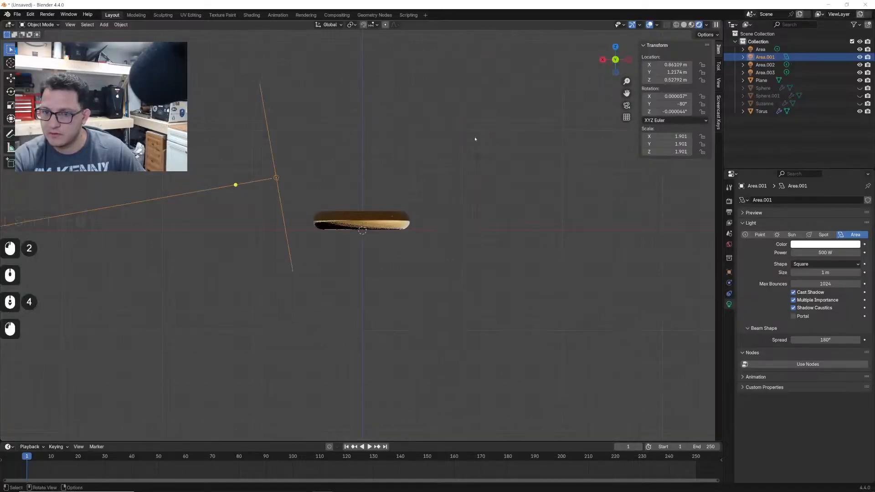
key(r)
click(533, 97)
- From the top view, turn Area.001 to about -150.7° around Z and reposition it beside the torus
click(615, 47)
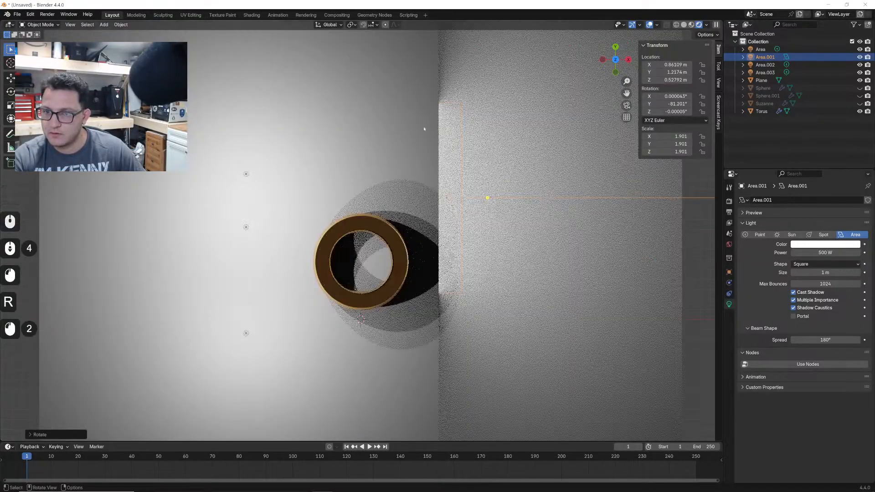
key(r)
click(459, 266)
key(g)
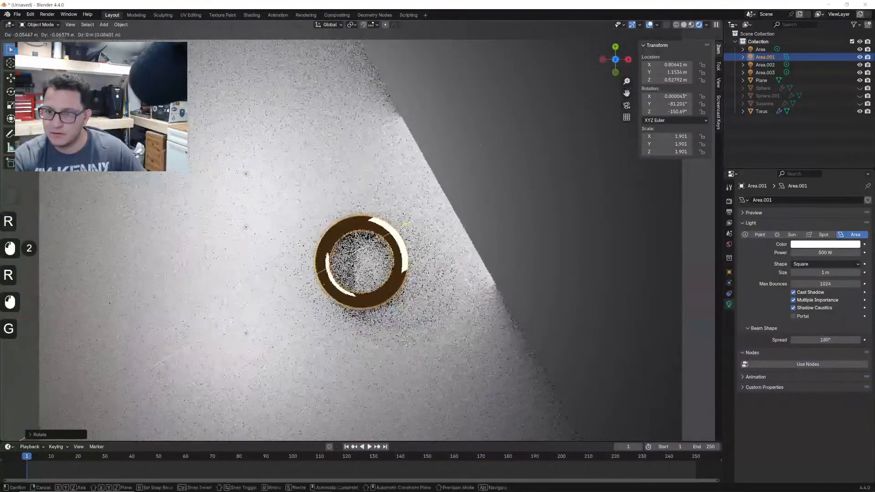
click(568, 275)
- Scale Area.001 down to about 0.822 and move it to about X 0.64 m, Y 1.18 m, Z 0.78 m
key(s)
click(508, 240)
middle_drag(509, 240, 453, 168)
scroll(454, 169, up, 5)
key(g)
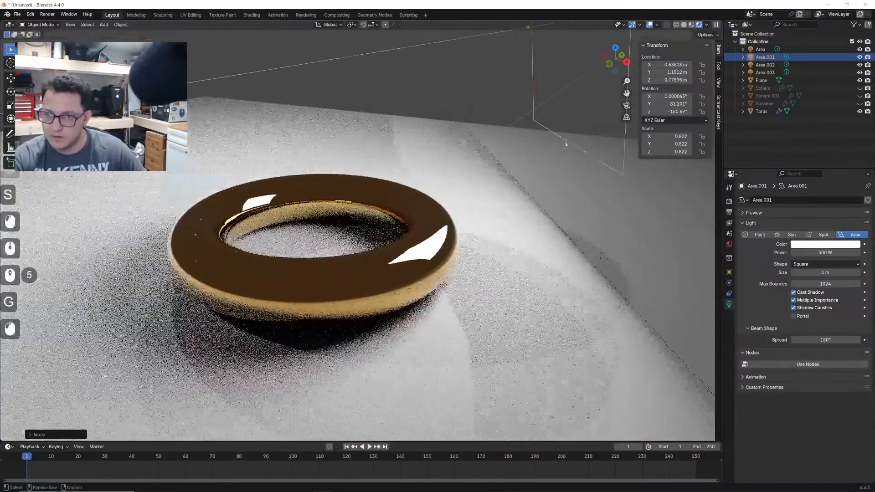
click(532, 156)
- Tilt Area.001 to a rotation of about X 4.4°, Y -54.4°, Z -143.1° and set its Power to 100 W
key(r)
click(580, 298)
middle_drag(580, 298, 540, 286)
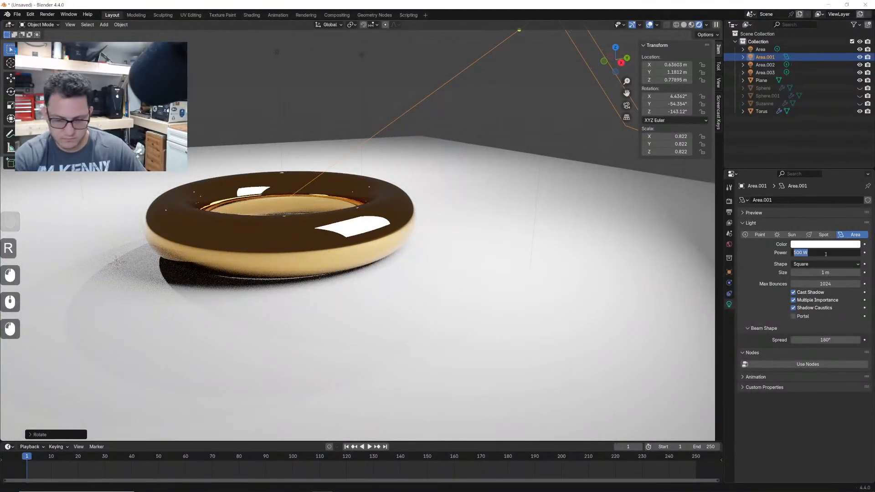
key(Return)
scroll(357, 254, up, 4)
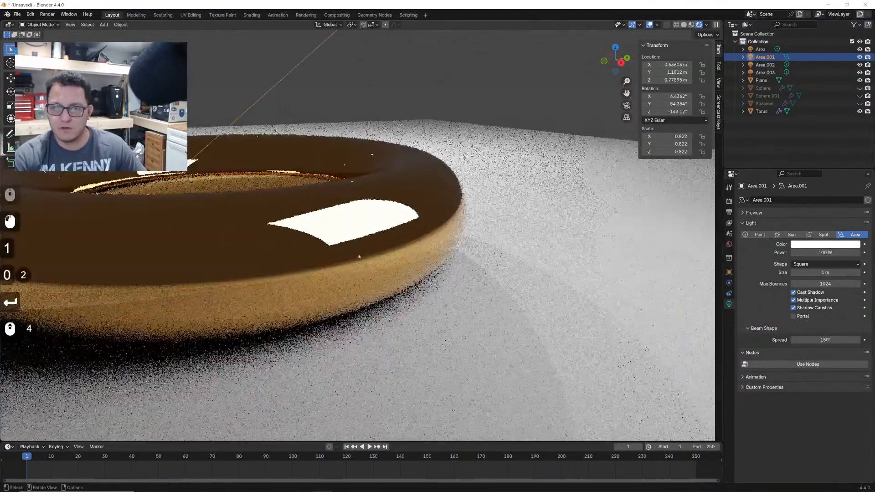
scroll(392, 351, down, 2)
middle_drag(393, 331, 401, 346)
- Select the torus and try Receive Shadow Caustics on it, switching the option back off
click(398, 339)
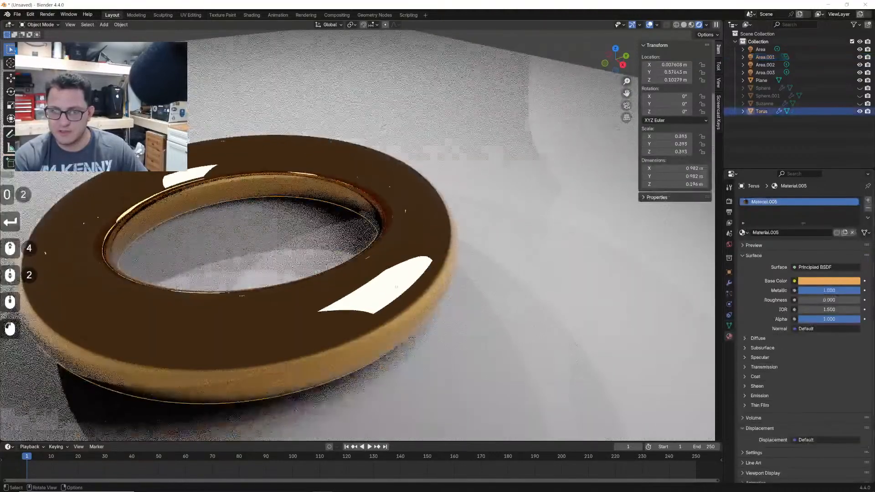
mouse_move(803, 300)
mouse_down()
mouse_move(852, 300)
mouse_move(797, 300)
mouse_up()
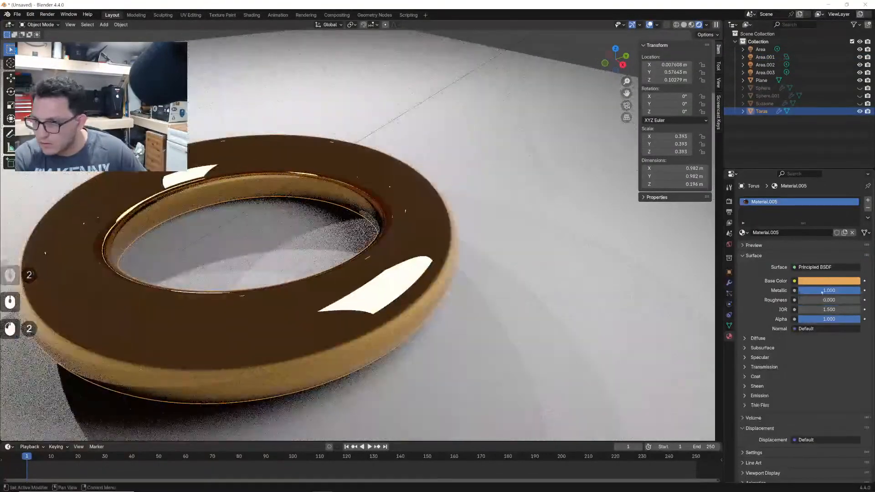
click(730, 272)
scroll(811, 392, down, 4)
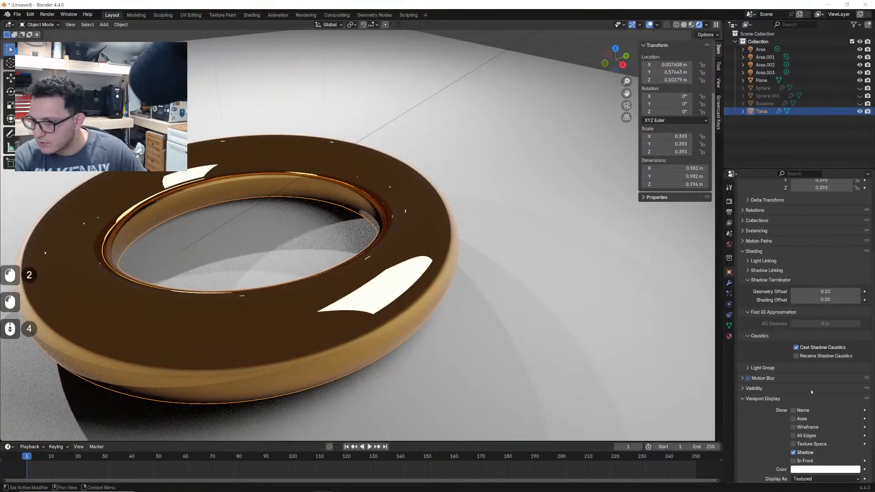
click(814, 357)
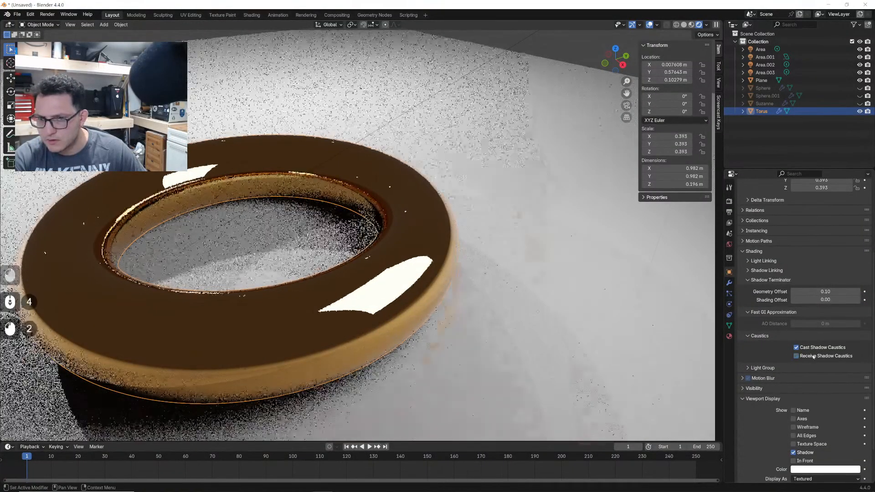
click(814, 357)
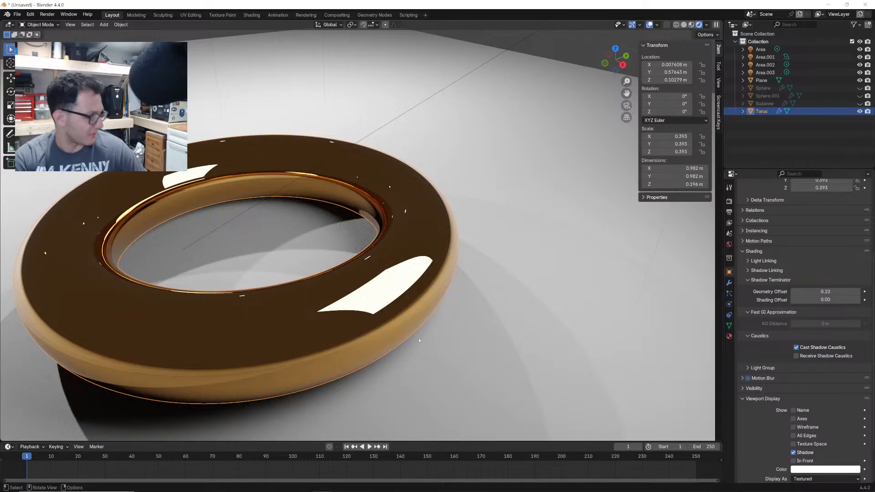
- Flatten the torus by scaling it along Z to about 0.142
scroll(379, 322, down, 5)
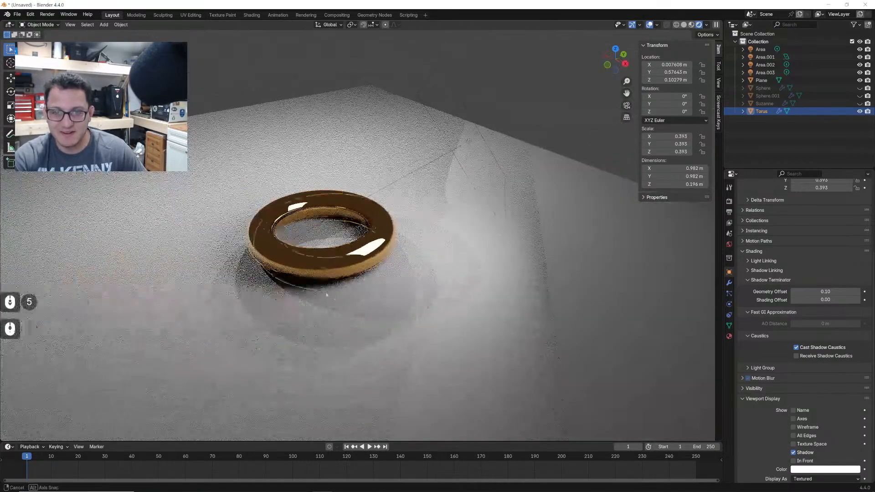
scroll(366, 308, down, 1)
scroll(365, 307, up, 5)
middle_drag(330, 297, 363, 294)
shift+middle_drag(363, 295, 400, 297)
scroll(400, 296, up, 1)
middle_drag(400, 296, 396, 282)
key(s)
key(z)
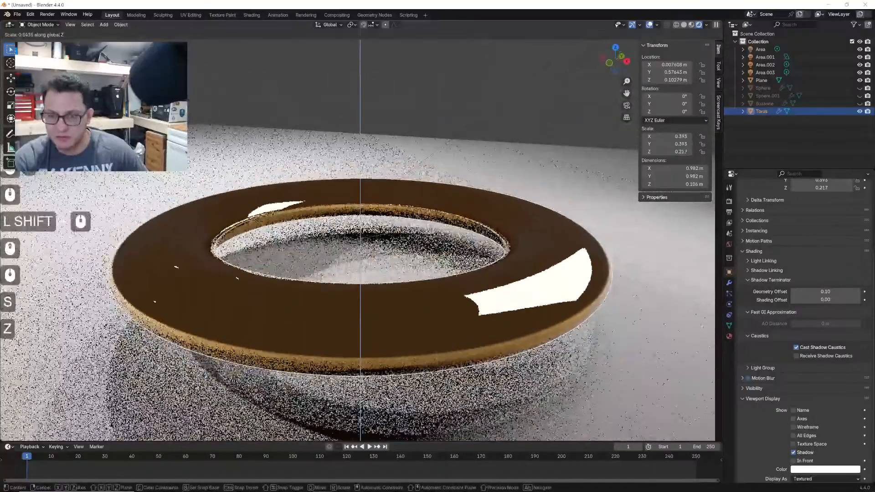
click(375, 266)
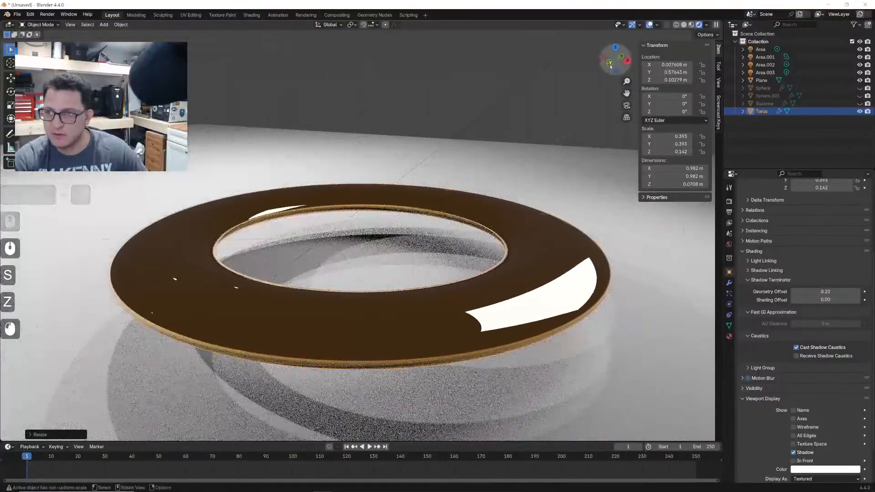
- From the front view, stand the torus upright at about 96° around Y and raise it to about Z 0.49 m
click(609, 63)
key(r)
click(476, 217)
key(g)
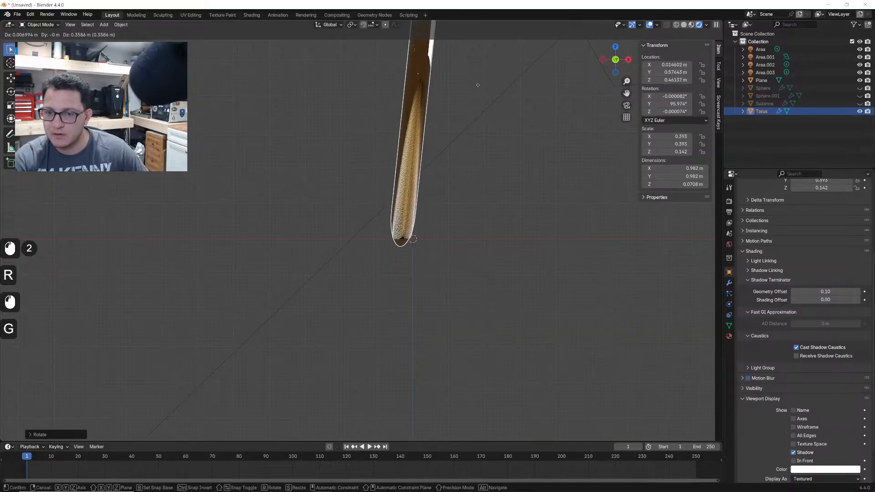
click(479, 78)
middle_drag(458, 117, 431, 144)
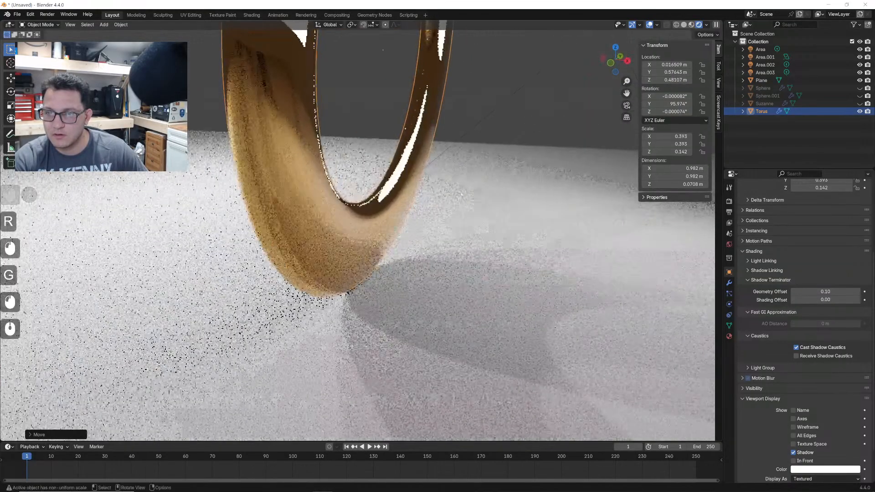
key(g)
key(z)
click(430, 138)
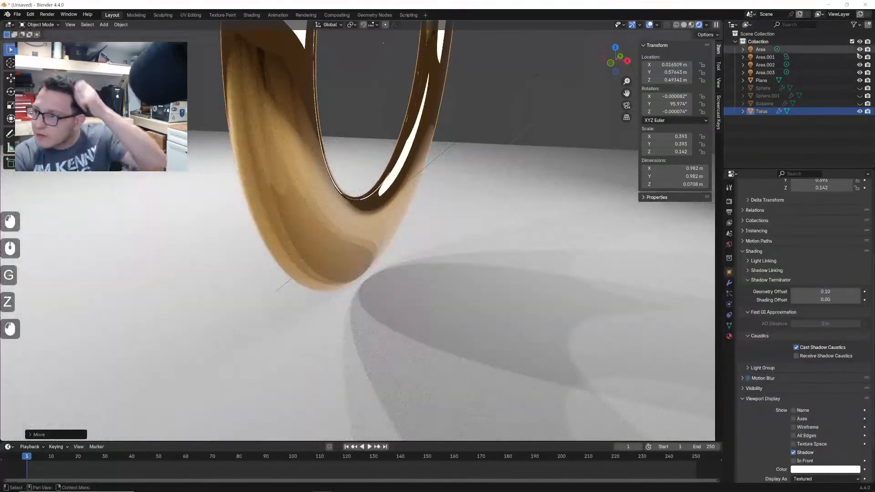
- Hide all four area lights, showing each one alone in turn to compare its effect on the torus
drag(860, 49, 860, 72)
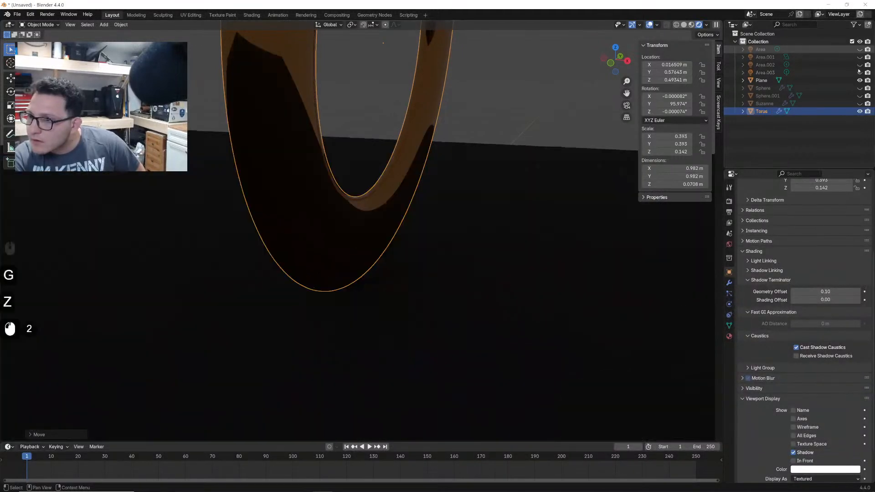
scroll(367, 218, down, 4)
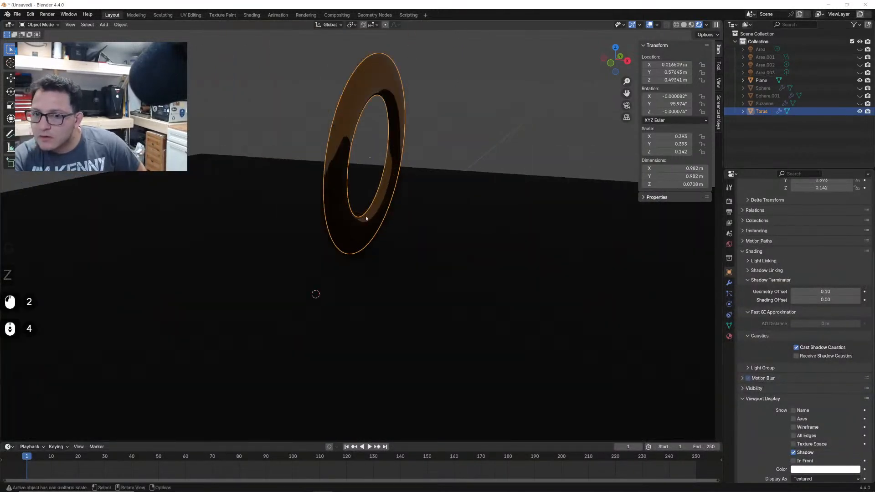
click(861, 72)
scroll(482, 163, down, 1)
middle_drag(481, 163, 507, 159)
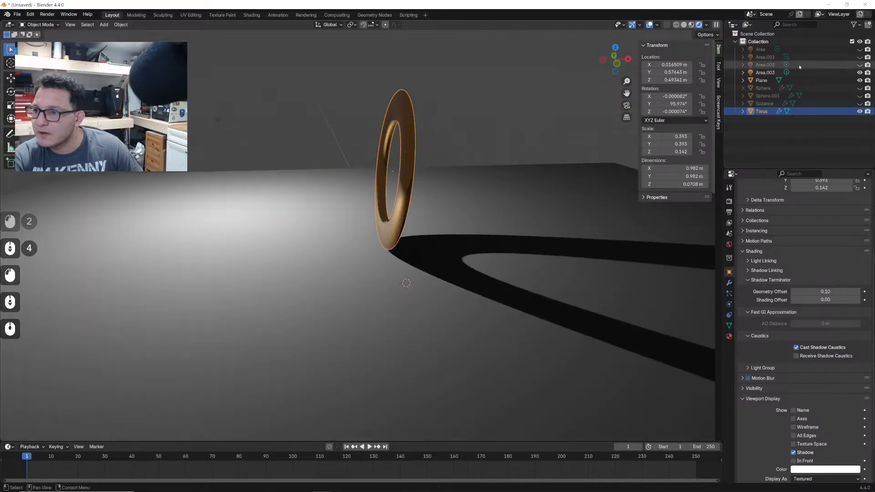
click(860, 72)
click(861, 66)
click(860, 66)
click(861, 59)
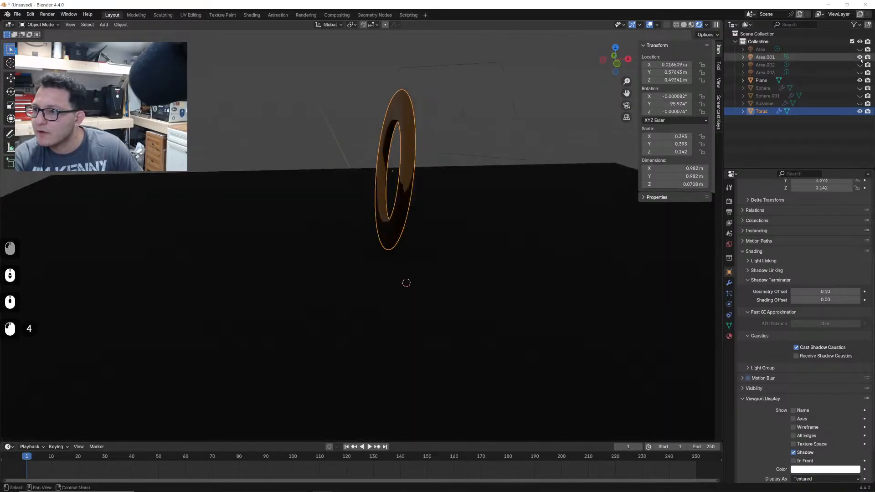
click(860, 57)
click(859, 49)
click(860, 50)
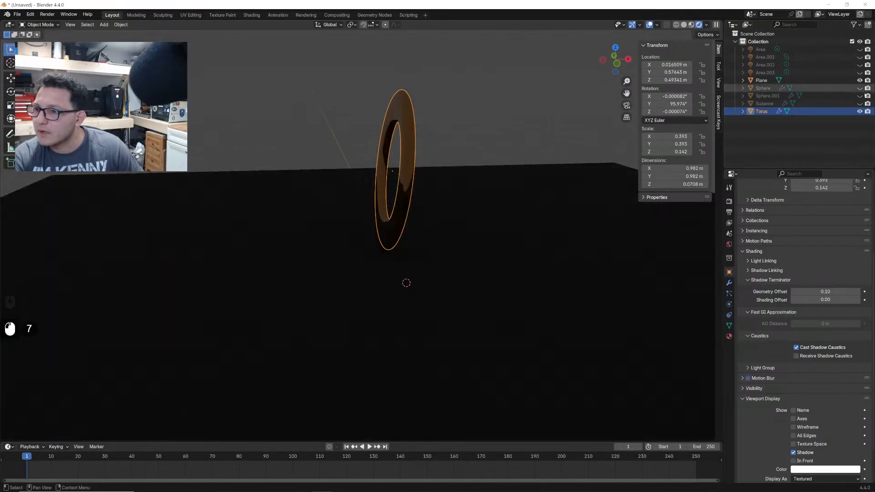
- Check Area.003, Area.002 and Area.001 individually again and leave only Area.001 visible
click(861, 73)
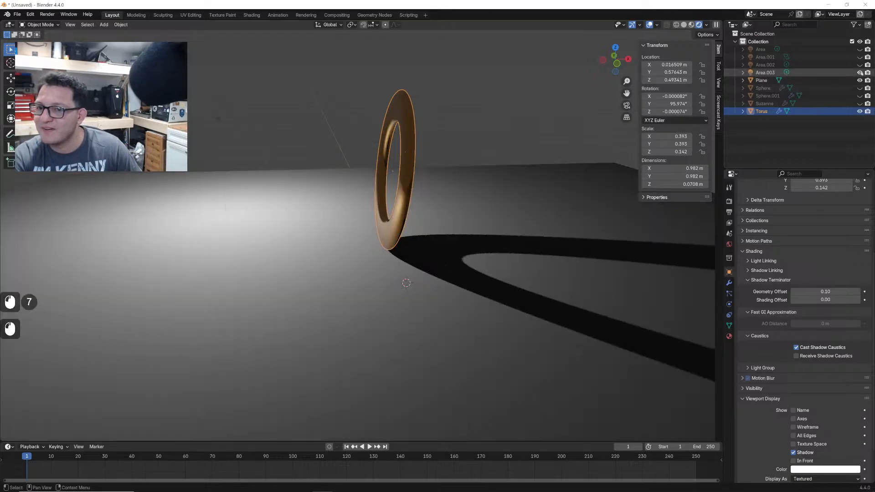
click(861, 72)
click(860, 65)
click(860, 66)
click(861, 58)
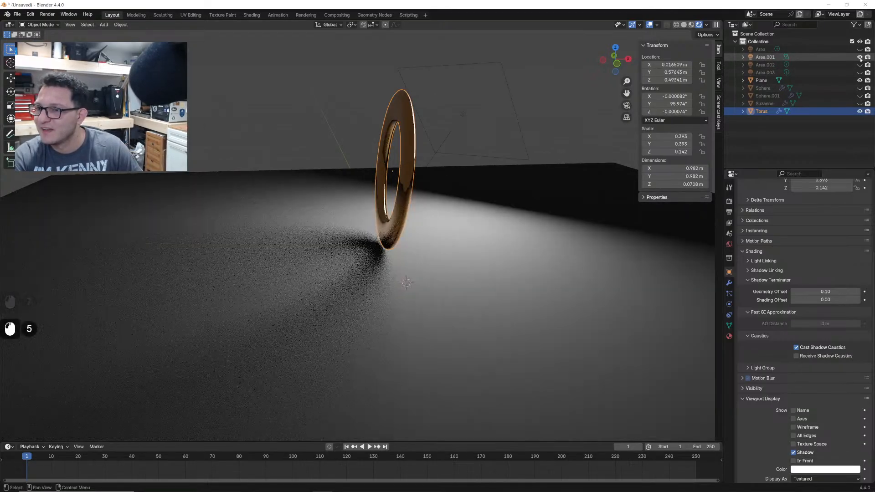
click(860, 58)
click(860, 57)
- Select Area.001 and, from the top view, turn it to about -182.1° around Z and move it to about Y 0.57 m
click(847, 58)
middle_drag(445, 150, 547, 165)
key(r)
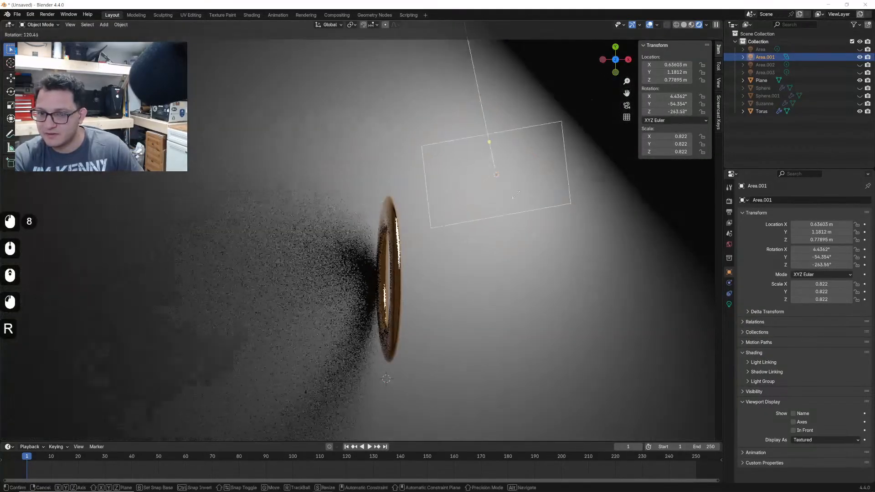
click(497, 177)
key(g)
click(537, 255)
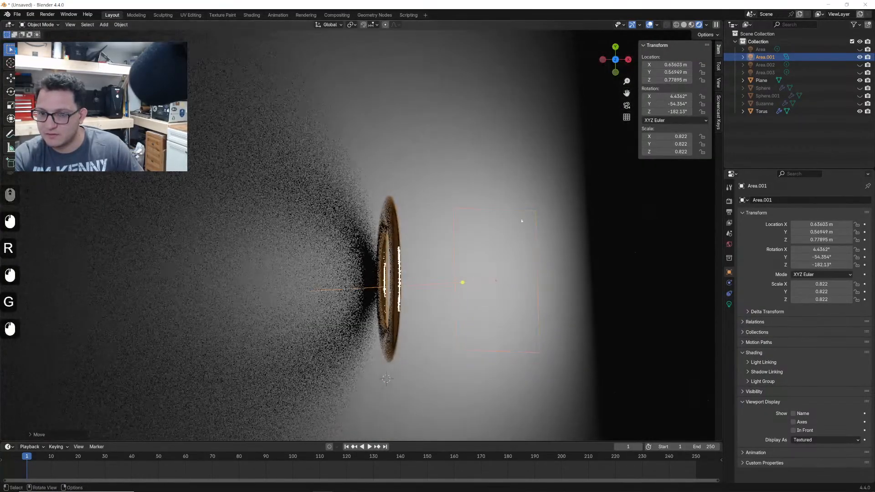
- From the back view, tilt Area.001 to about -71° around Y and lower it to about X 0.62 m, Z 0.38 m
middle_drag(524, 221, 557, 157)
click(613, 72)
click(615, 72)
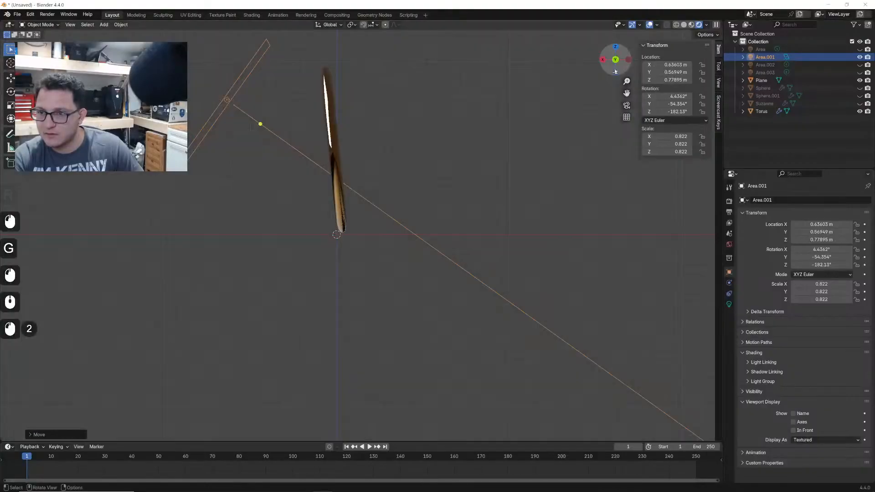
key(r)
click(370, 37)
key(g)
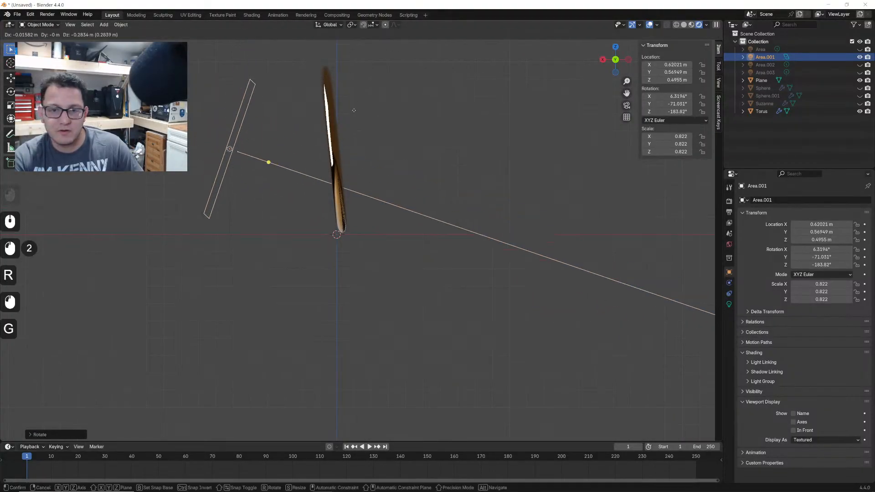
click(369, 126)
- Scale Area.001 down to 0.315 and move it to about X 0.52 m, Y 0.57 m, Z 0.45 m
middle_drag(369, 126, 479, 149)
middle_drag(567, 169, 524, 173)
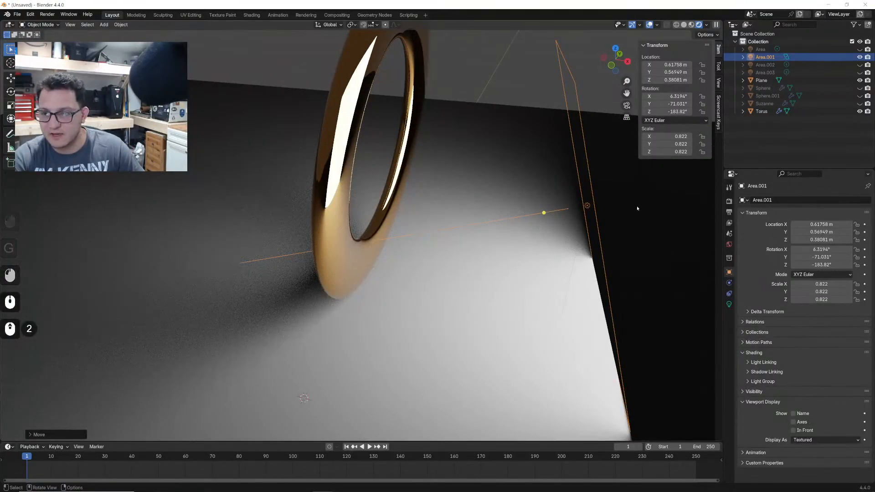
key(s)
click(606, 191)
key(g)
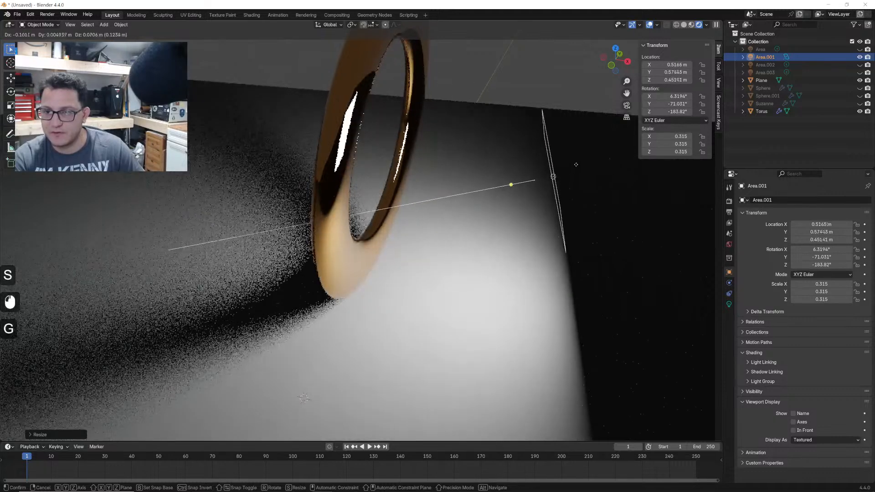
click(575, 161)
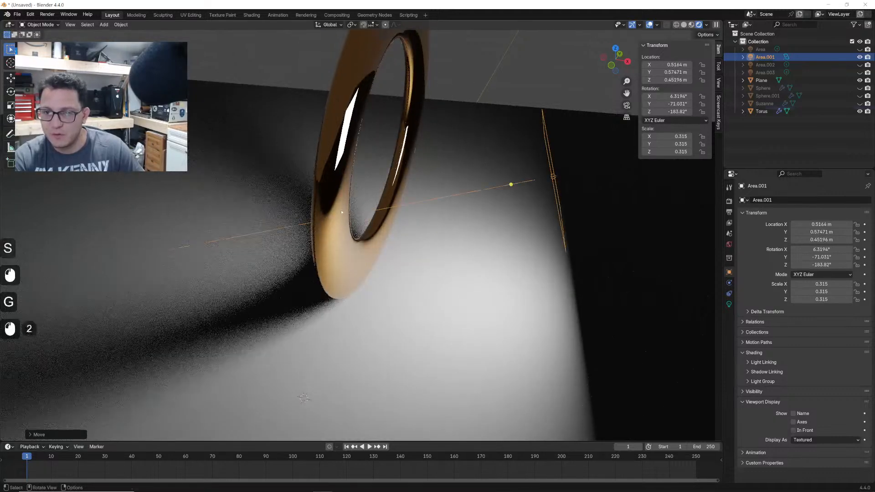
- Select the torus and apply Shade Auto Smooth to it
click(341, 212)
scroll(341, 212, up, 1)
middle_drag(342, 212, 308, 212)
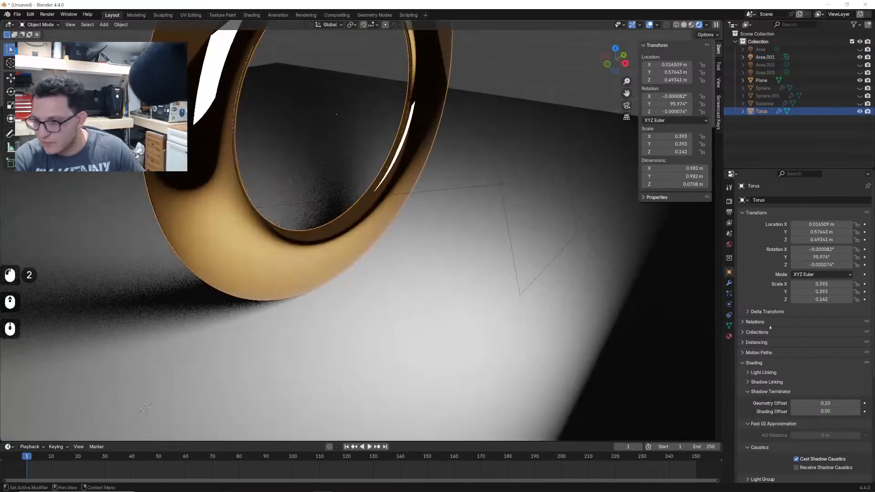
right_click(292, 225)
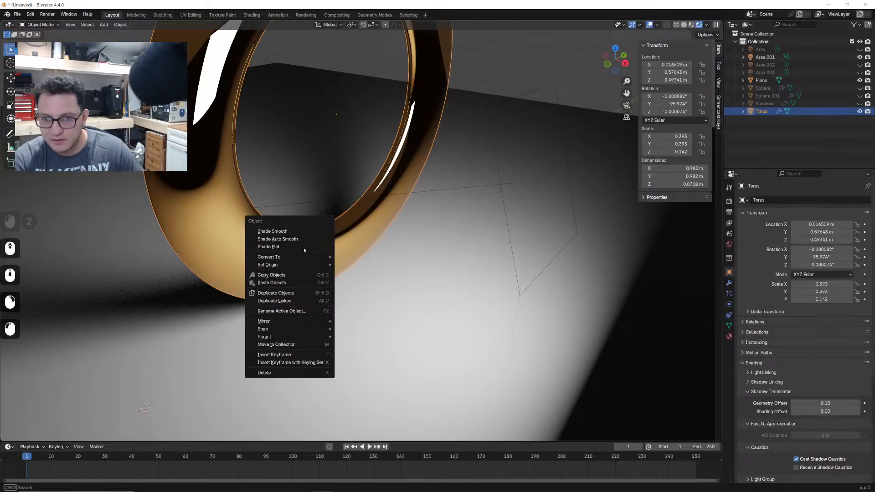
click(307, 248)
right_click(307, 250)
click(305, 240)
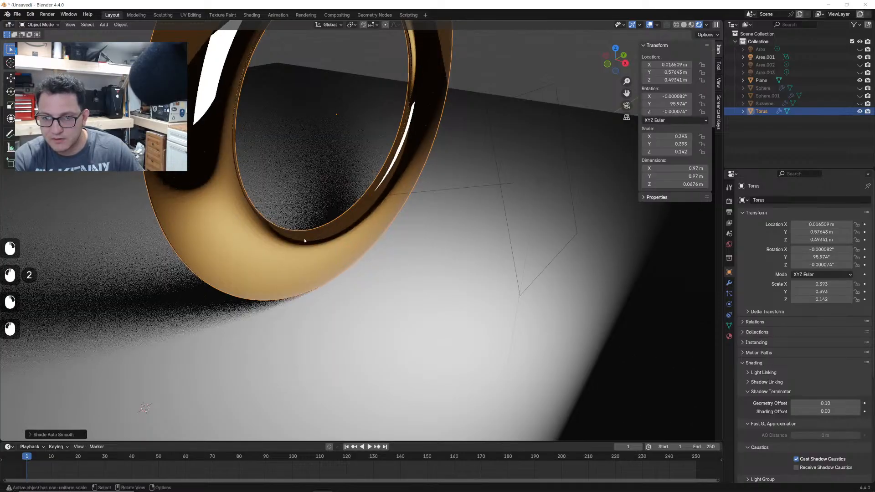
- Raise the roughness of the torus's gold material to about 0.172
click(729, 337)
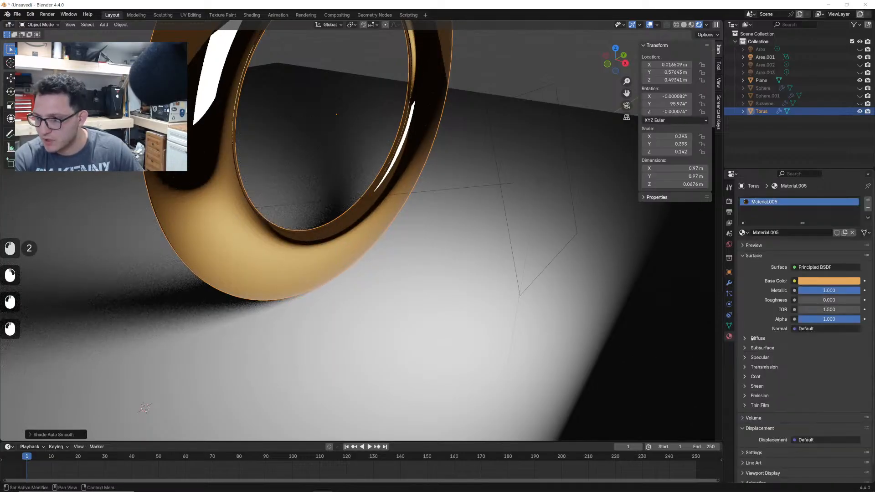
mouse_move(821, 300)
mouse_down()
mouse_move(829, 300)
mouse_move(812, 300)
mouse_up()
scroll(643, 324, down, 4)
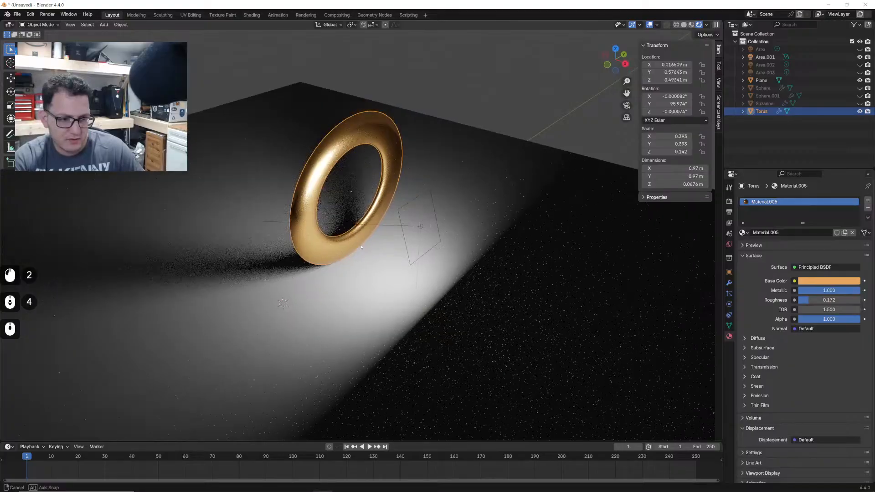
- Select the plane and check its object-level shadow caustics options, then examine the light around the ring up close
click(488, 319)
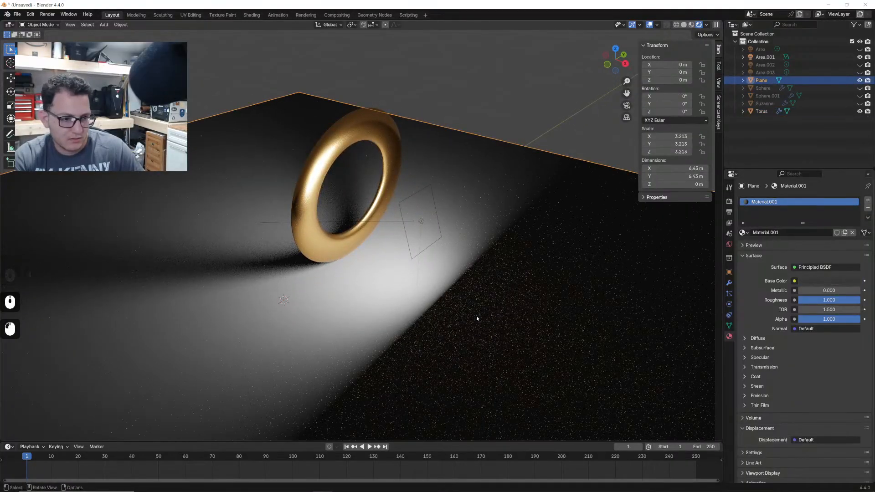
click(730, 272)
scroll(825, 388, down, 4)
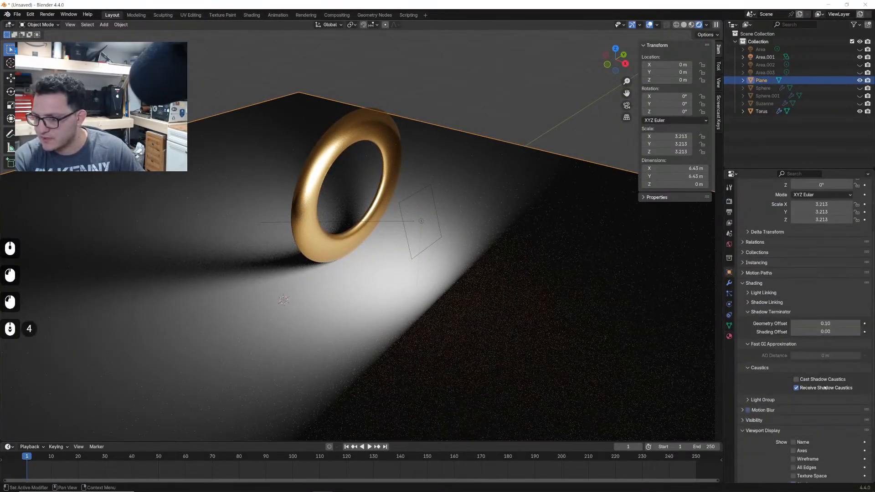
scroll(442, 281, up, 4)
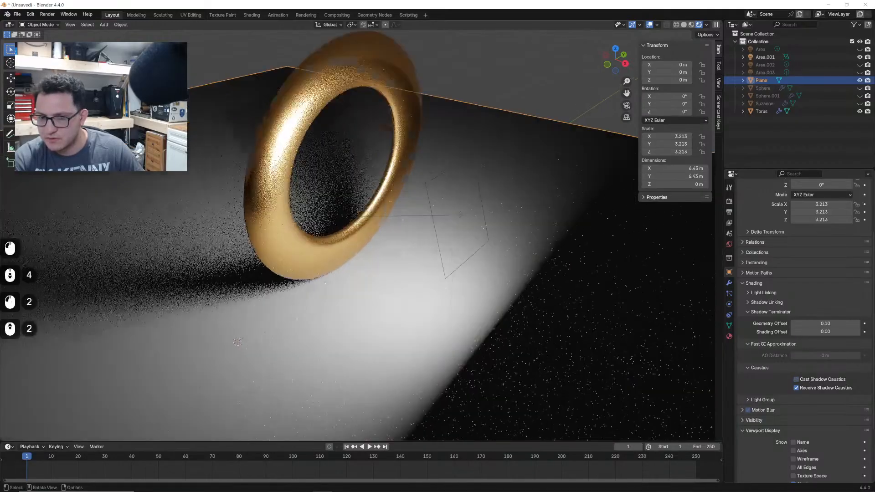
middle_drag(424, 274, 403, 249)
scroll(445, 241, down, 4)
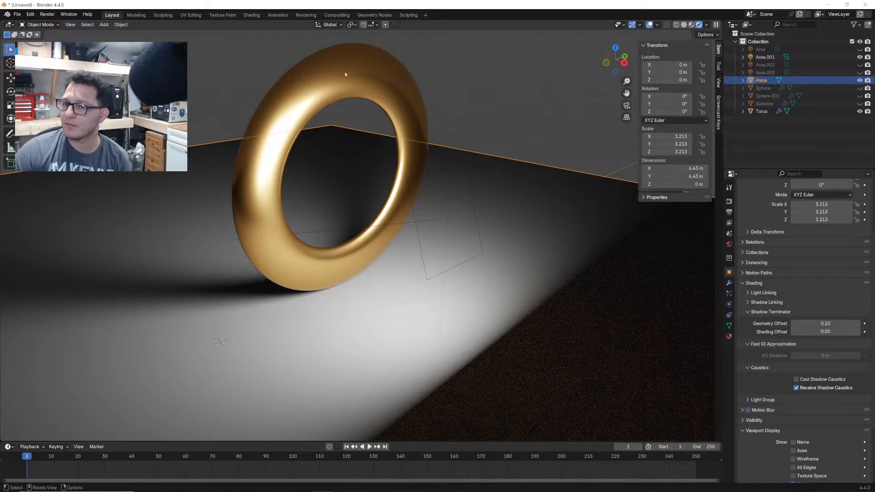
- Hide the torus and show Sphere.001 in the viewport instead
click(762, 111)
key(h)
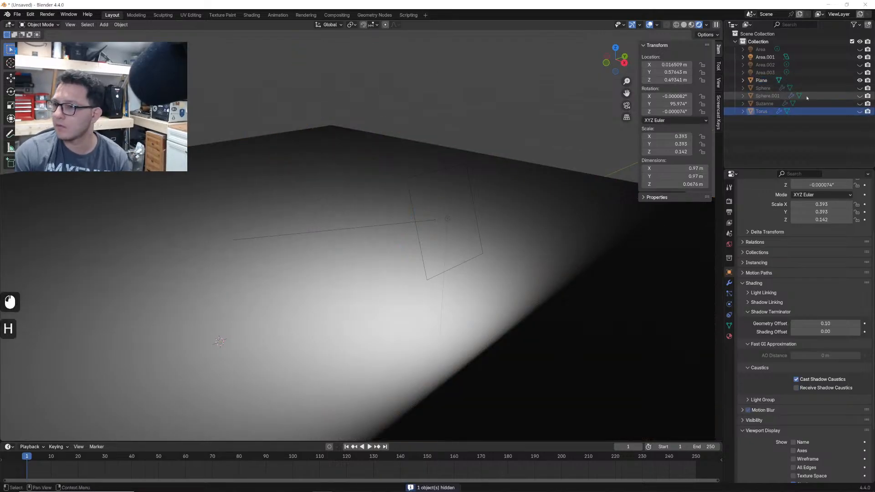
click(859, 96)
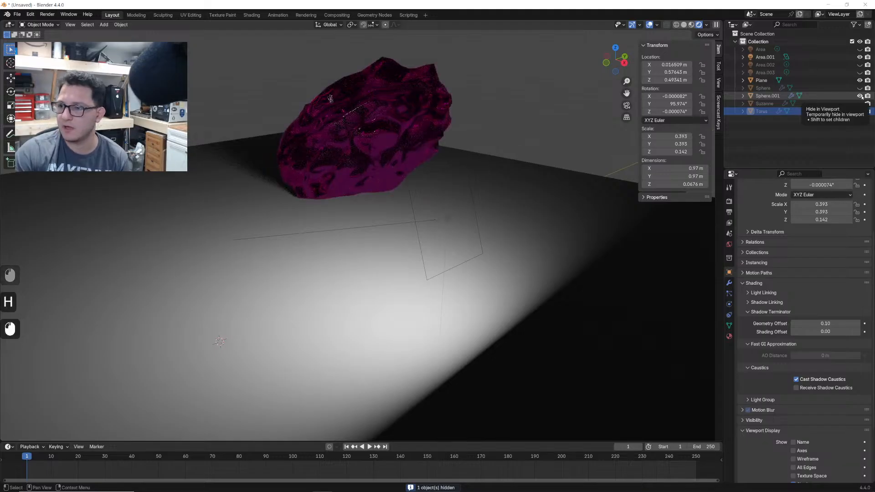
- Make the hidden lights Area, Area.002 and Area.003 visible again
click(860, 50)
click(860, 65)
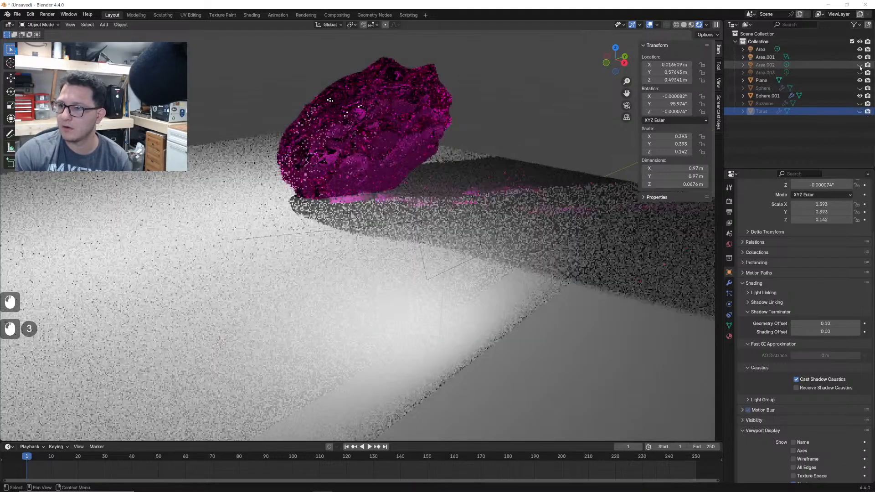
click(859, 64)
click(859, 65)
click(860, 73)
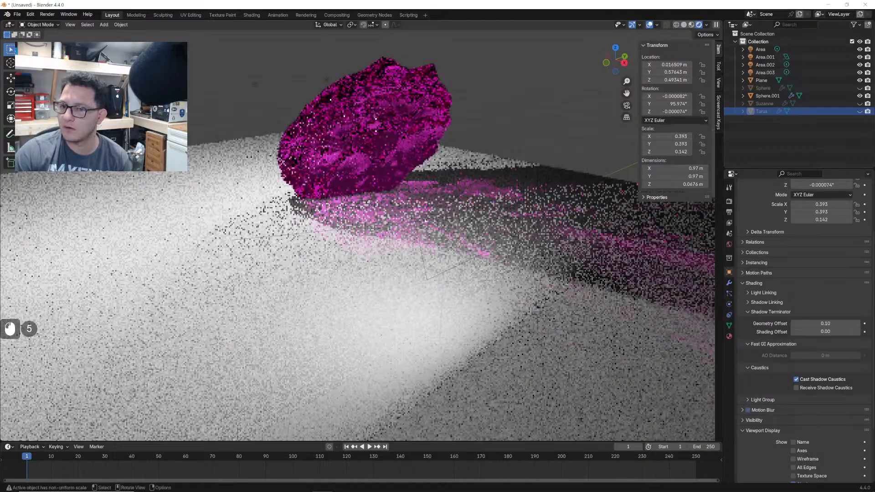
- Select the Area.001 light in the viewport and delete it from the scene
click(450, 222)
click(450, 222)
key(x)
click(449, 222)
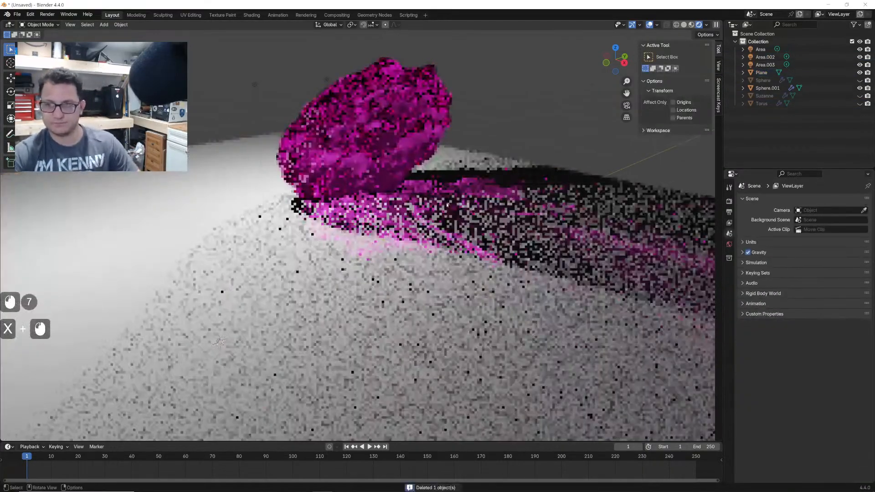
- Select Sphere.001 and set the IOR of its pink glass material to 1.2
middle_drag(449, 221, 464, 199)
click(464, 199)
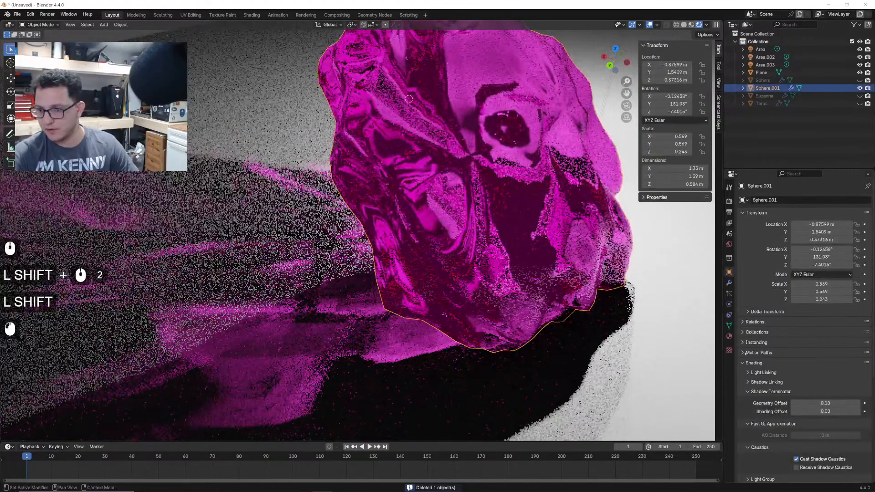
click(729, 336)
click(841, 310)
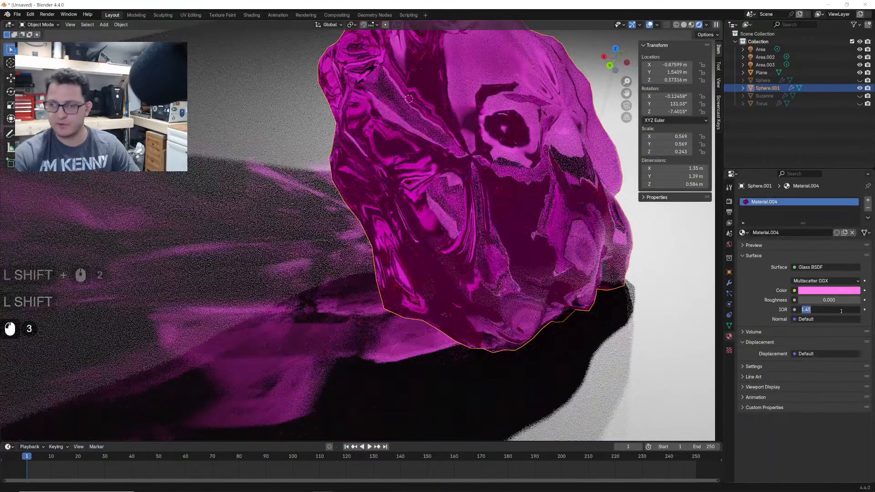
text(1.2)
key(Return)
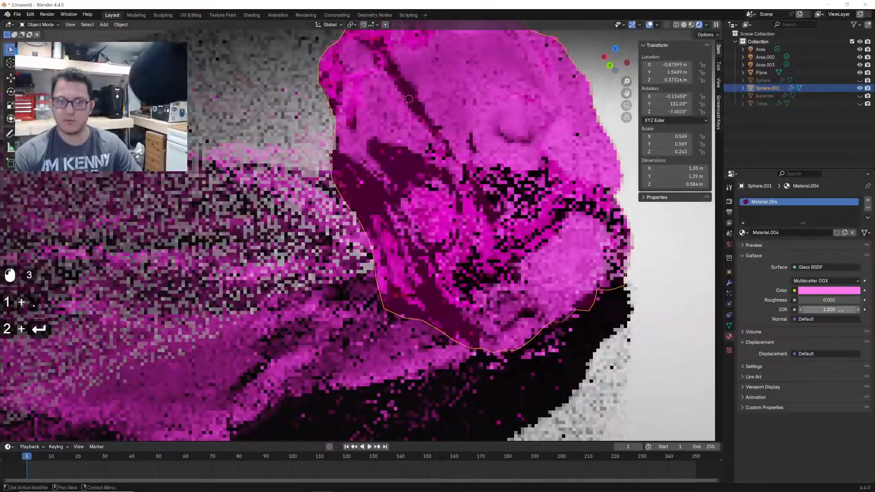
- Try a roughness of about 0.628 on the pink glass material, then undo the change
scroll(358, 236, down, 3)
middle_drag(391, 145, 506, 289)
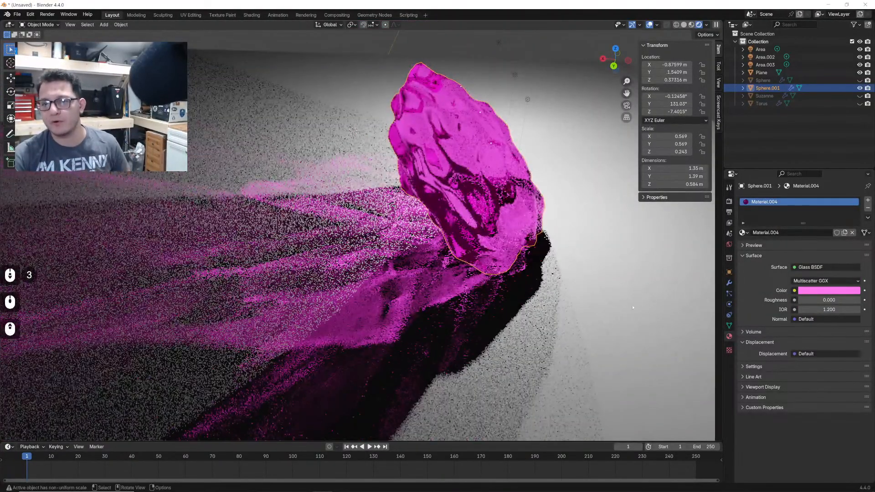
drag(812, 300, 838, 301)
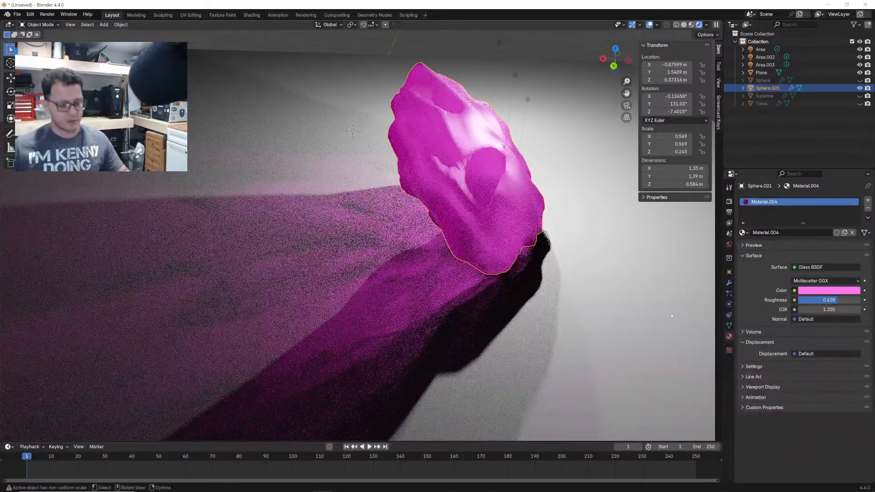
key(ctrl+z)
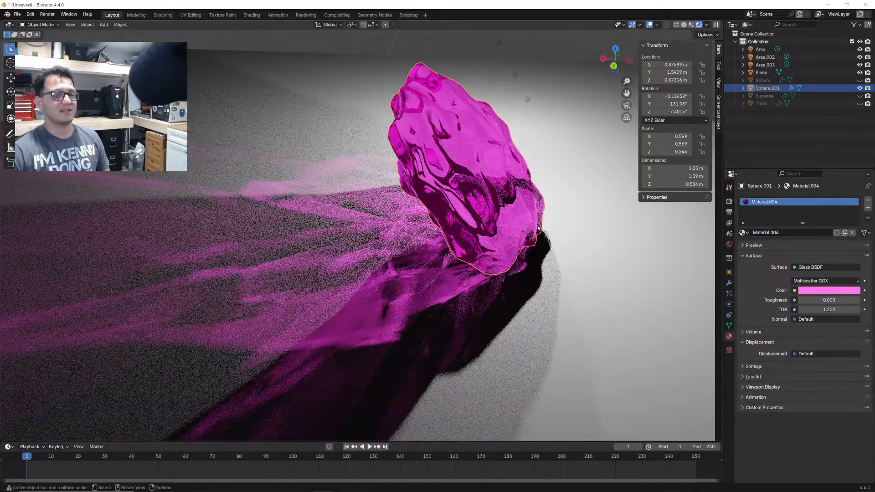
- Switch to the Shading workspace and add an Image Texture node beside the Glass BSDF of Sphere.001's material
click(251, 15)
key(z)
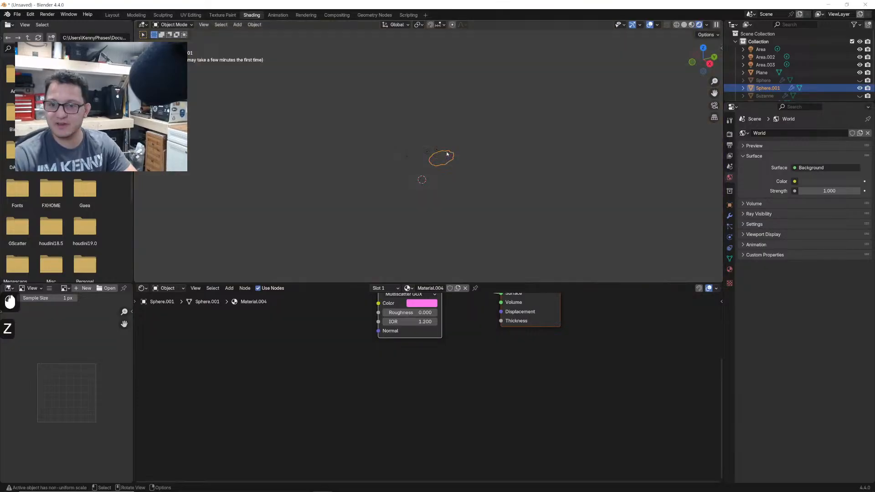
scroll(454, 194, up, 5)
middle_drag(438, 373, 456, 426)
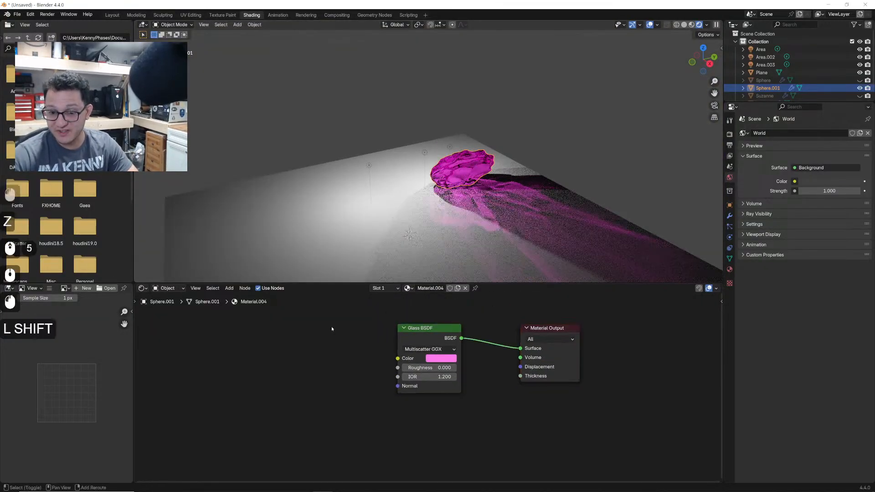
key(shift+a)
text(imag)
key(Return)
click(262, 314)
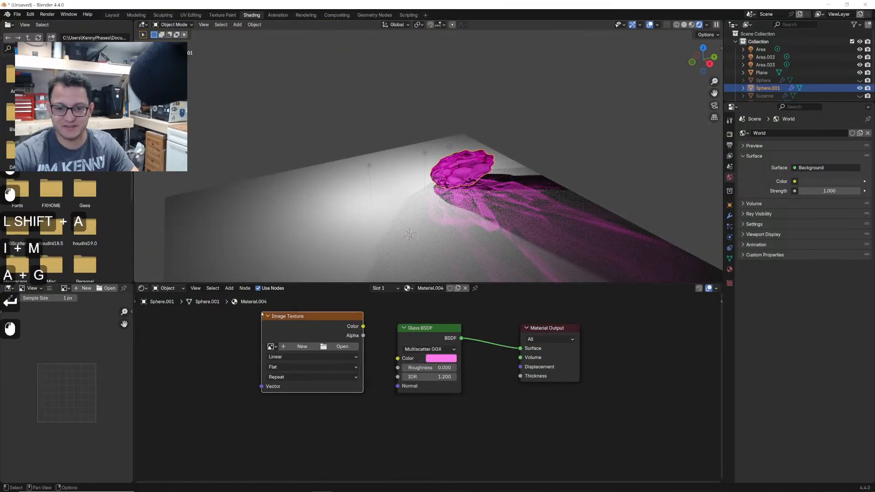
- Load pexels-pixabay-417173.jpg from the Downloads folder into the Image Texture node
click(340, 347)
scroll(481, 244, down, 10)
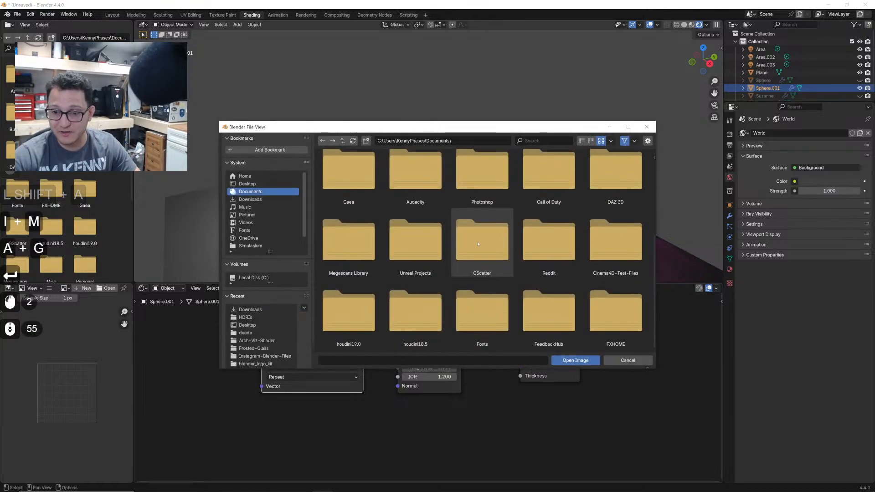
scroll(482, 243, down, 8)
scroll(479, 246, up, 7)
scroll(477, 248, down, 20)
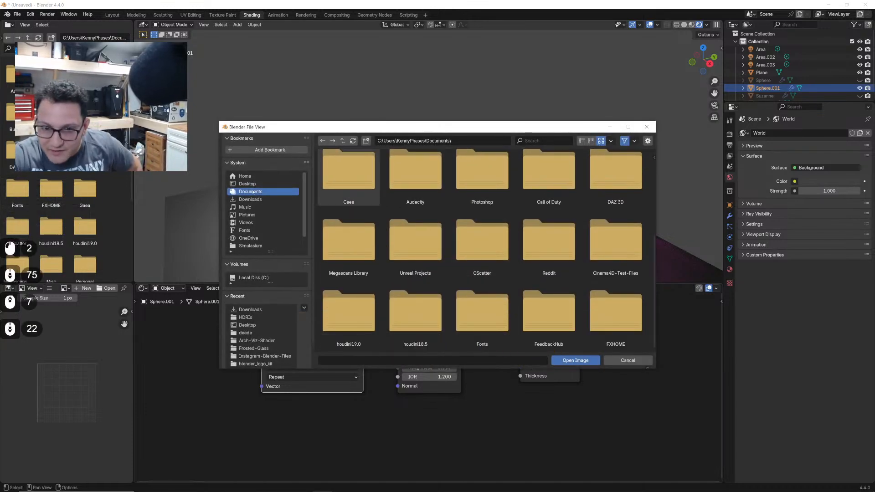
click(250, 199)
scroll(500, 225, down, 4)
scroll(500, 225, down, 20)
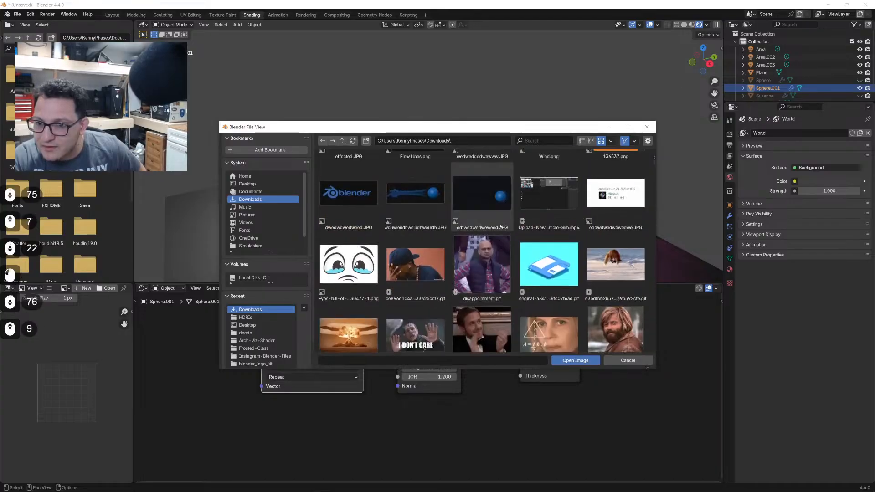
scroll(500, 224, up, 3)
double_click(415, 237)
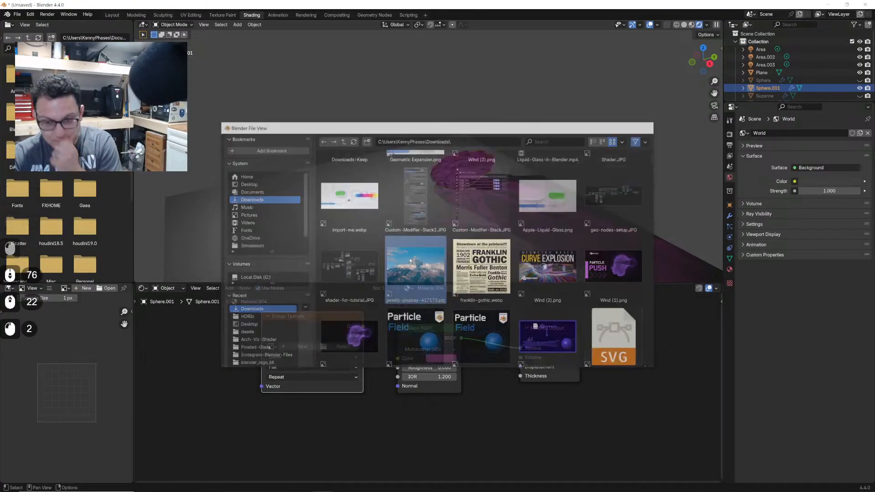
- Connect the image texture's Color output to the Glass BSDF's Color input and move the image node farther away from it
scroll(499, 180, up, 7)
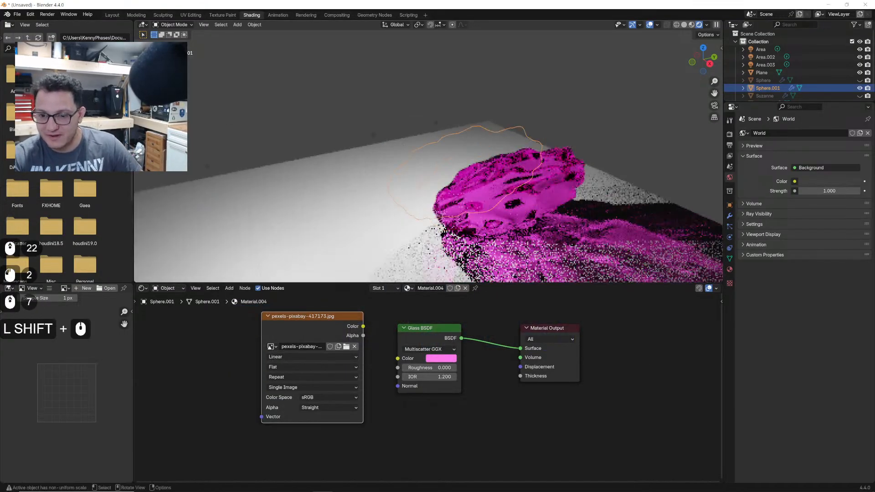
drag(367, 326, 398, 359)
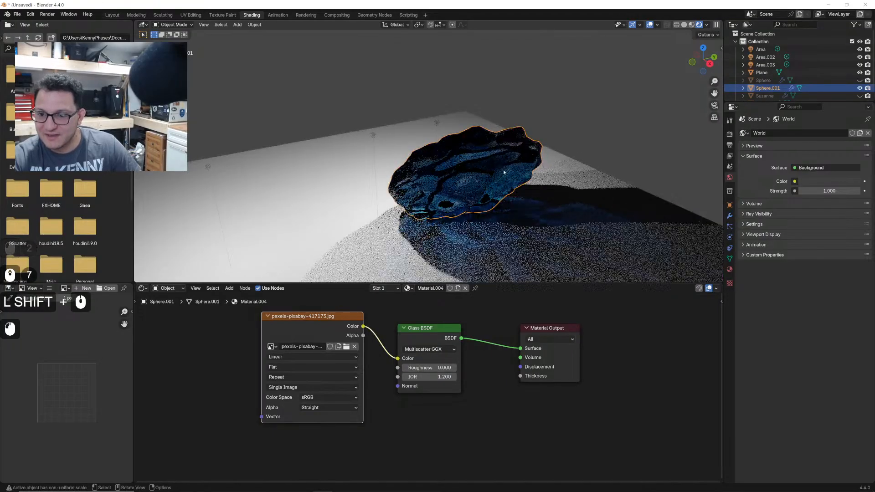
scroll(515, 189, up, 3)
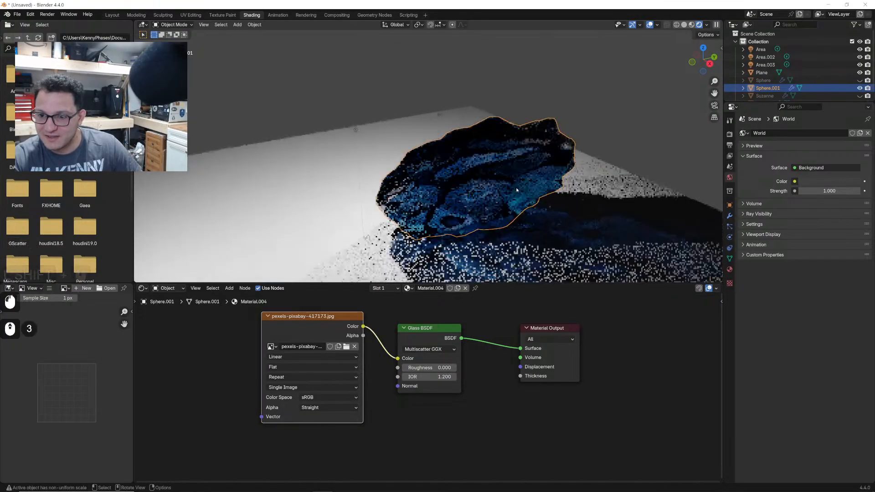
shift+middle_drag(515, 189, 449, 160)
middle_drag(528, 207, 451, 194)
scroll(567, 229, down, 5)
shift+middle_drag(566, 227, 422, 105)
scroll(542, 173, up, 4)
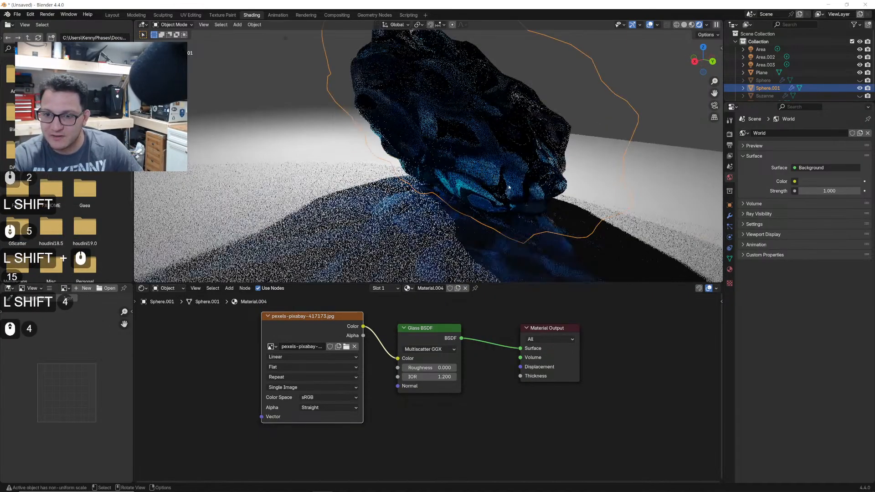
drag(315, 317, 225, 331)
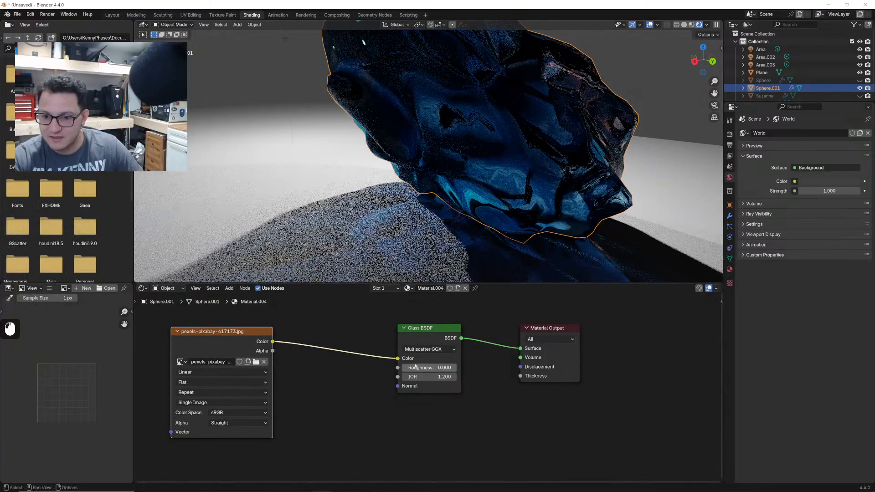
- Set the Glass BSDF's IOR to 1.1 on the rock's material and check the caustics on the plane
double_click(436, 379)
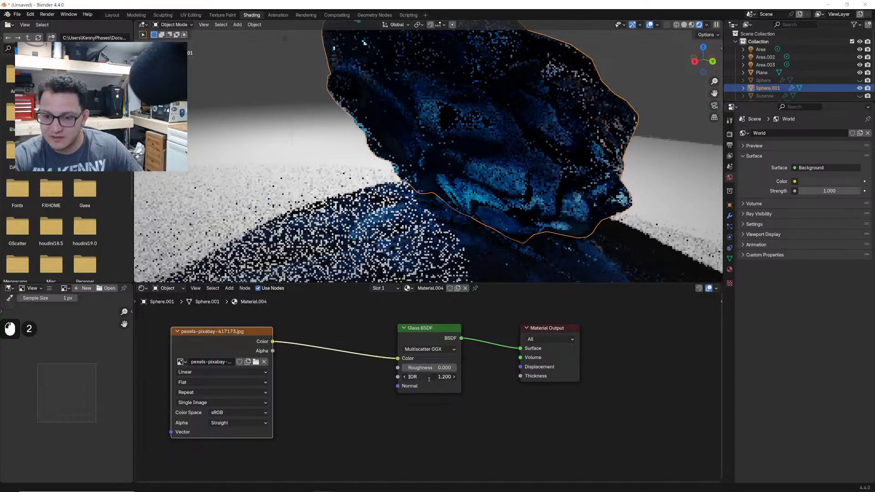
text(1.1)
key(Return)
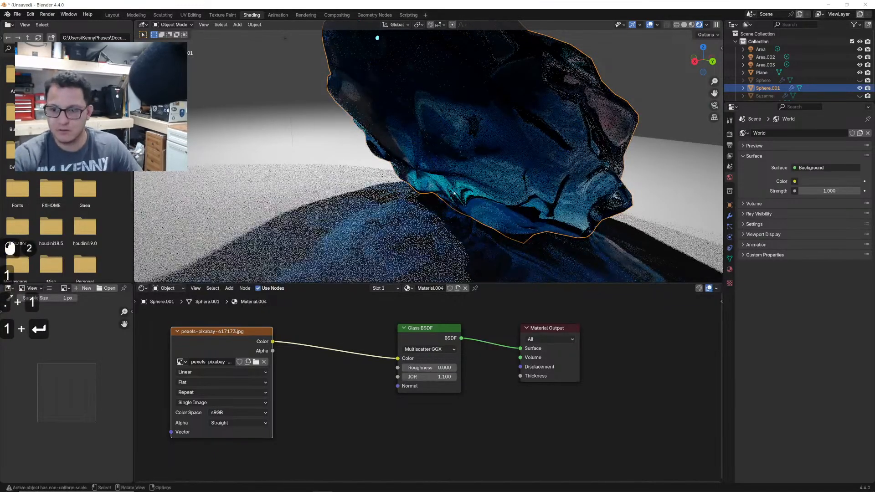
scroll(519, 192, down, 2)
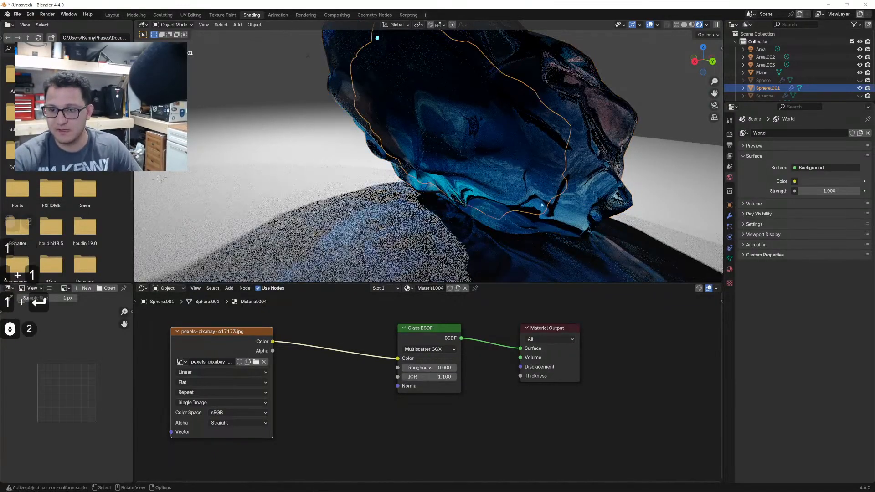
shift+middle_drag(519, 191, 516, 159)
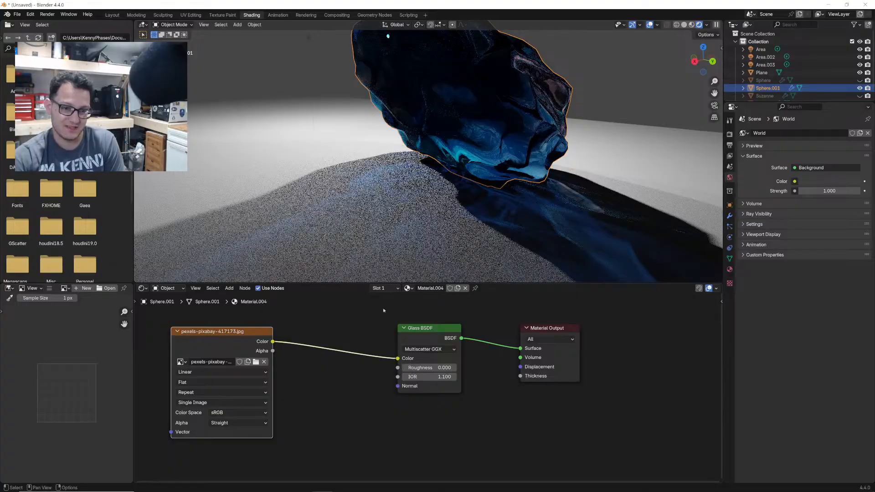
- Select the plane and add an Image Texture node in front of its material's Principled BSDF
click(370, 237)
click(362, 365)
key(shift+a)
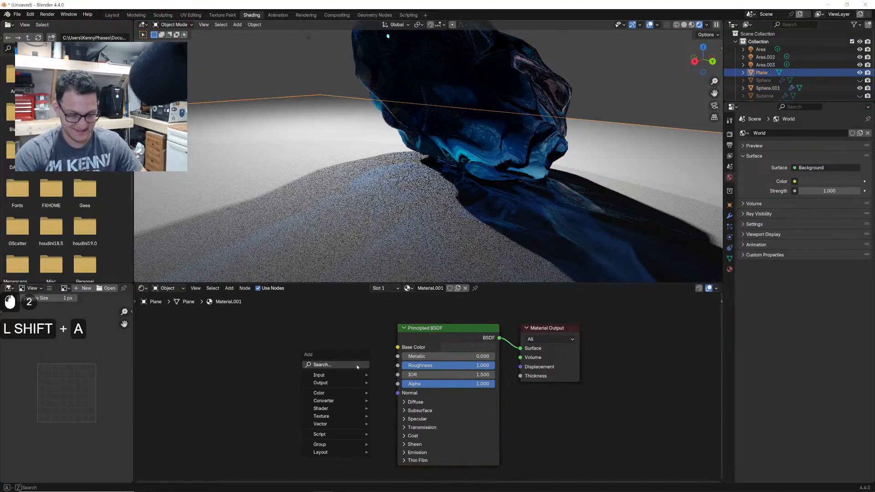
text(imag)
key(Return)
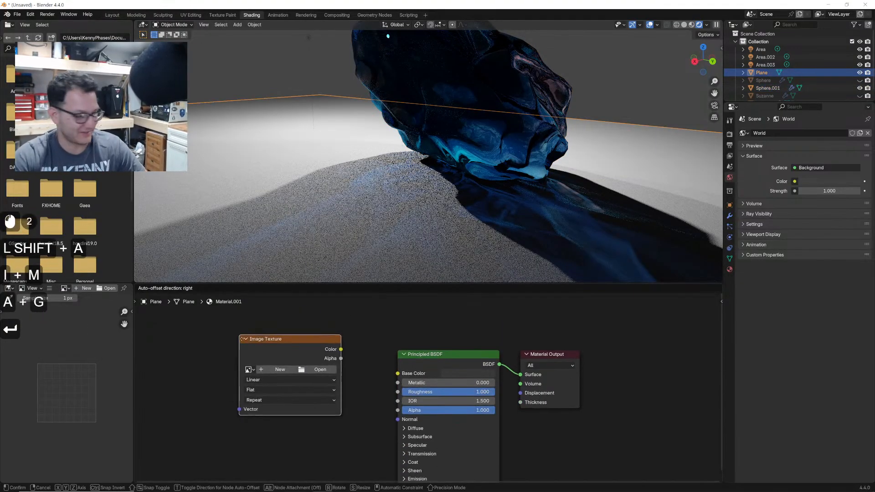
click(248, 346)
- Load source.gif from the Downloads folder into the plane's Image Texture node, with its Color driving the Base Color, and view the whole plane
click(321, 377)
click(269, 192)
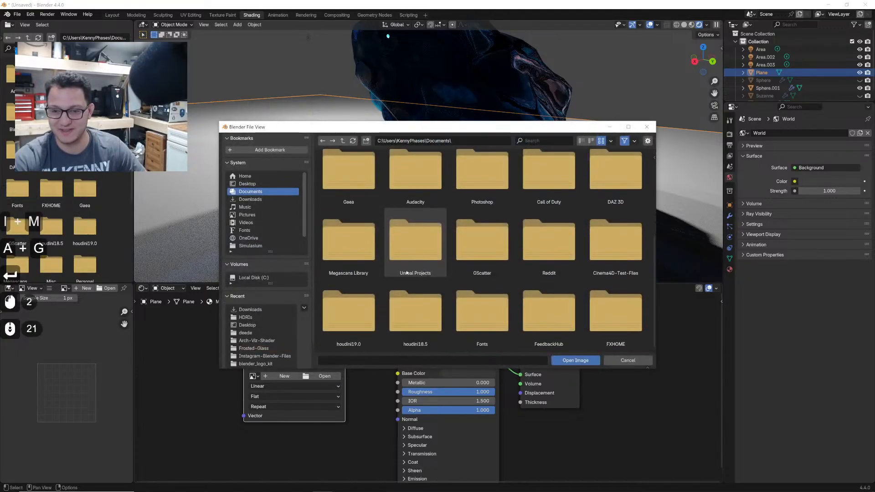
click(267, 200)
scroll(471, 269, down, 20)
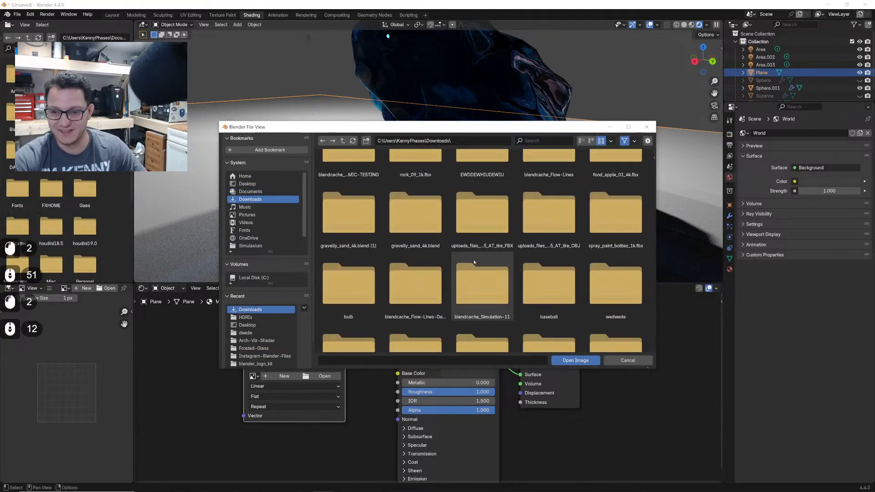
scroll(470, 272, down, 20)
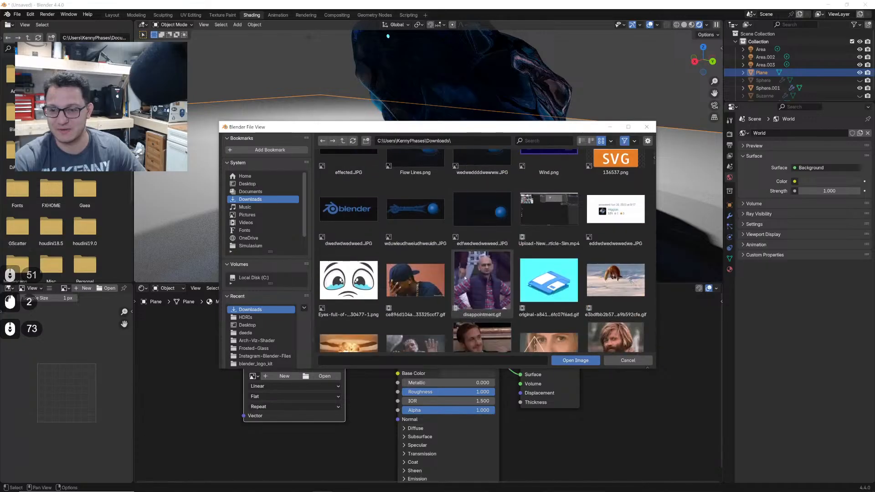
click(558, 268)
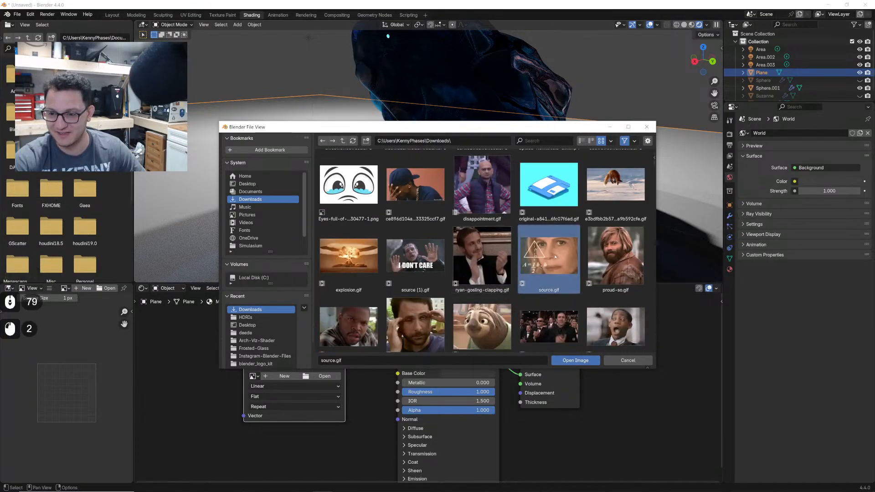
double_click(558, 268)
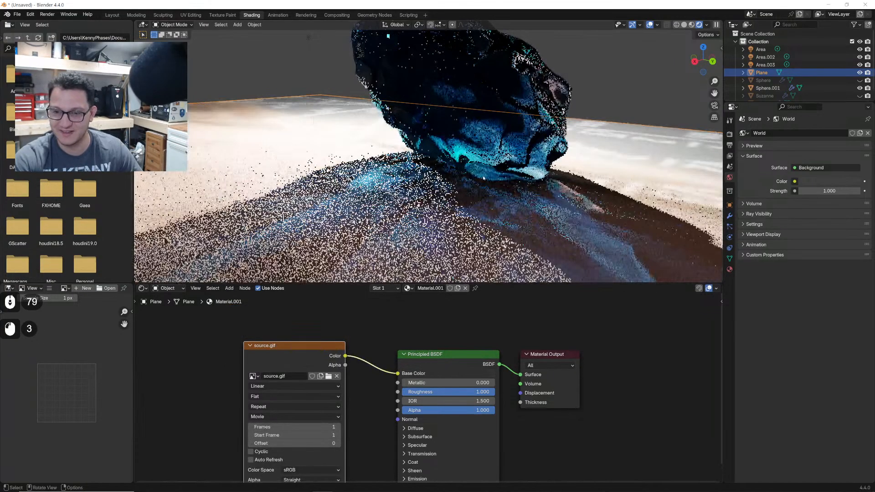
scroll(474, 181, down, 6)
middle_drag(480, 177, 501, 209)
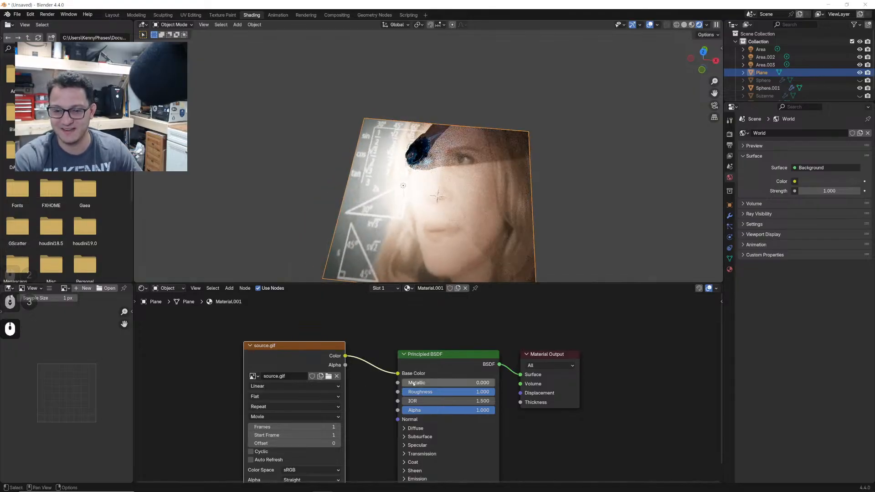
- Disconnect the source.gif texture from the Principled BSDF's Base Color on the plane's material
drag(398, 374, 377, 340)
scroll(494, 168, up, 3)
scroll(493, 168, up, 5)
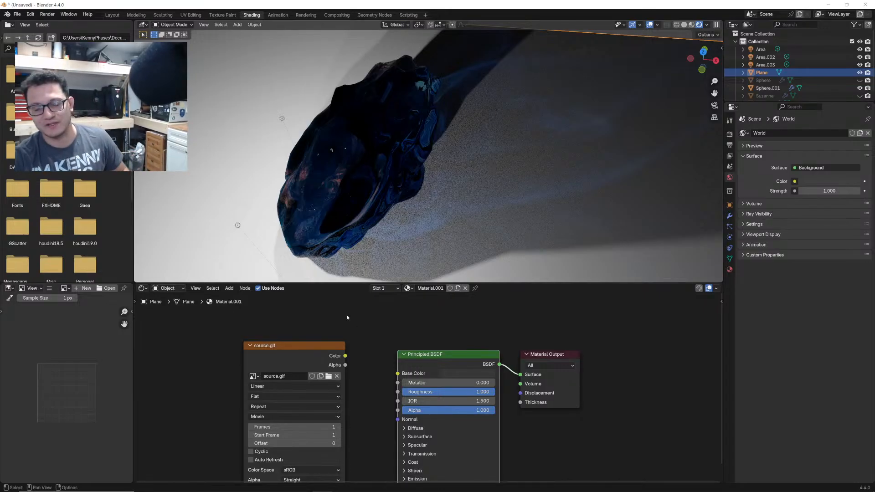
- Select the glass rock Sphere.001 and disconnect its image texture from the Glass BSDF's Color input
click(401, 193)
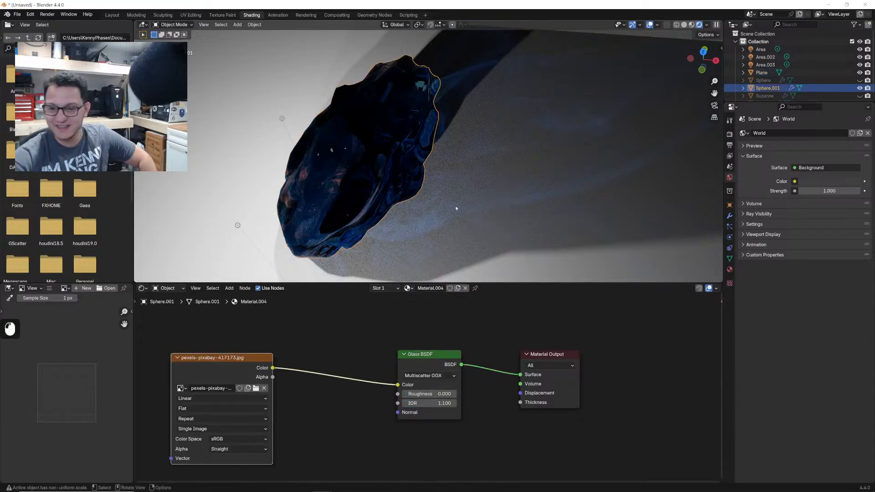
middle_drag(458, 204, 450, 165)
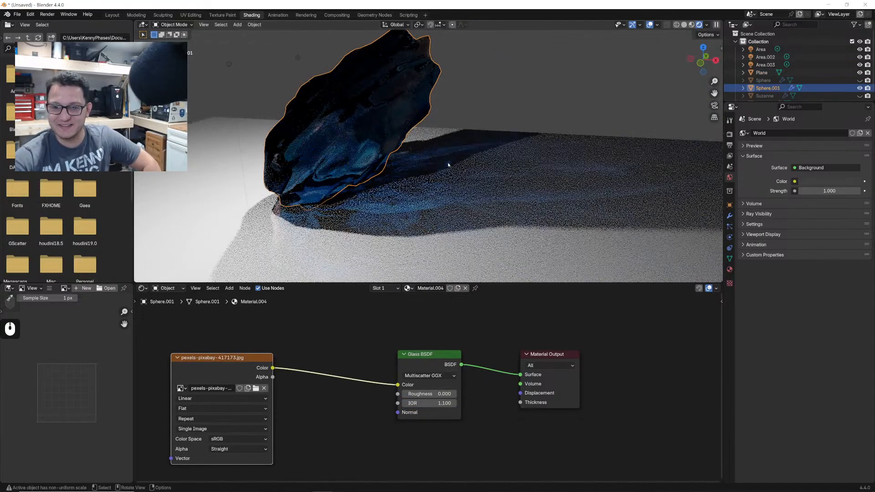
drag(400, 387, 380, 354)
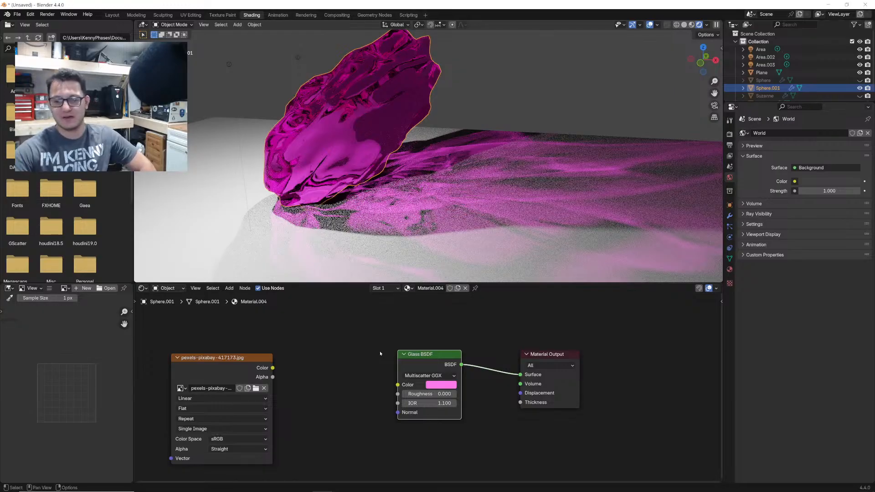
scroll(421, 387, up, 5)
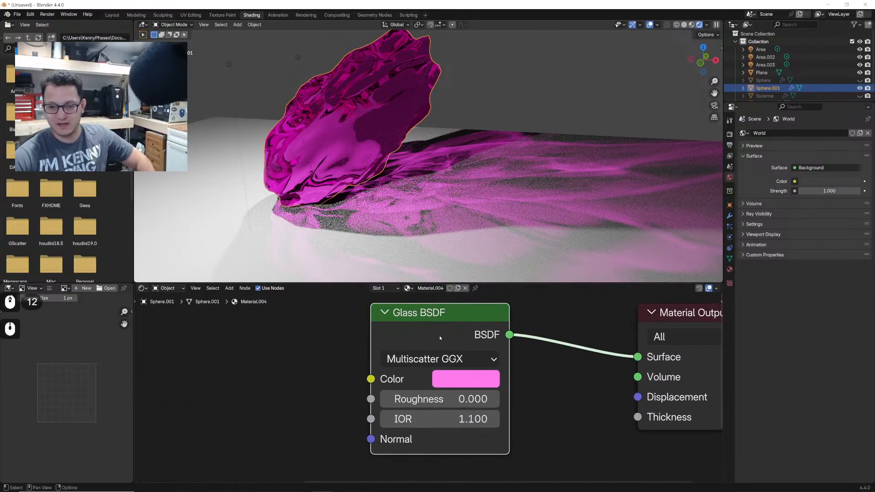
mouse_move(440, 338)
mouse_down()
mouse_move(460, 333)
mouse_move(451, 344)
mouse_move(462, 334)
mouse_move(434, 322)
mouse_move(442, 325)
mouse_up()
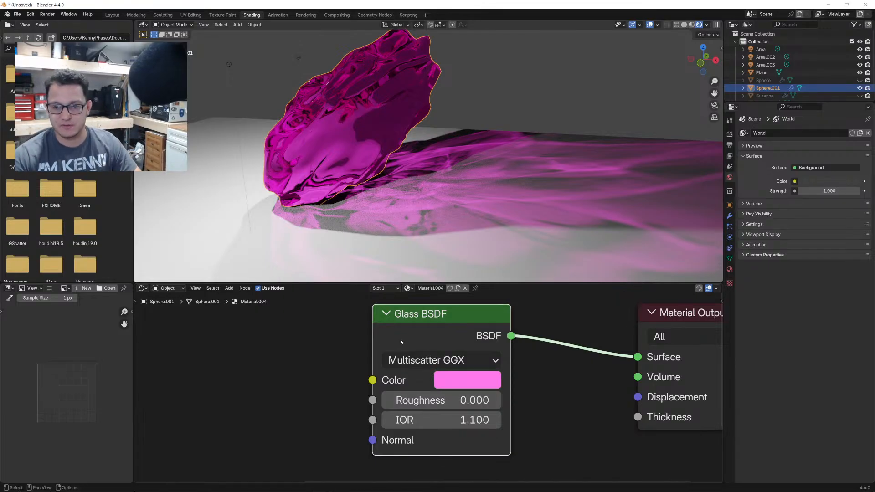
drag(451, 325, 404, 338)
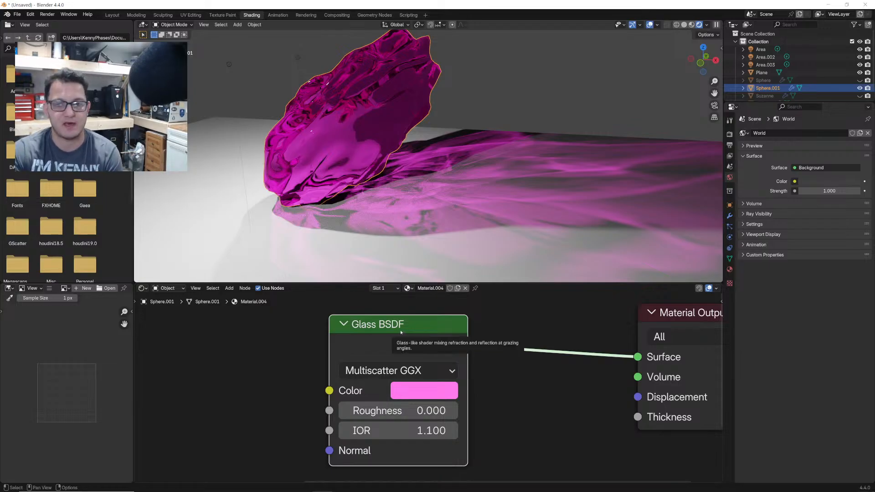
drag(401, 332, 517, 335)
scroll(386, 340, down, 4)
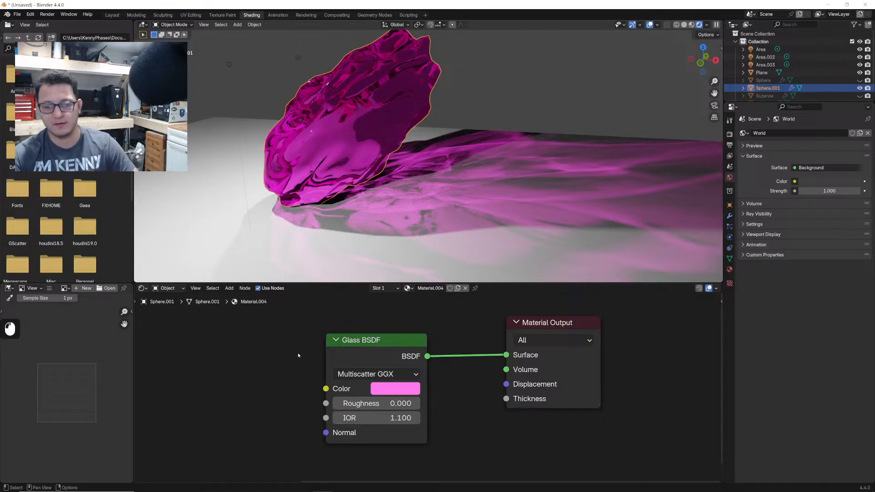
- Add a Color Ramp node to the rock's material and connect its Color output to the Glass BSDF's Color input
middle_drag(279, 358, 356, 354)
key(shift+a)
text(color ra)
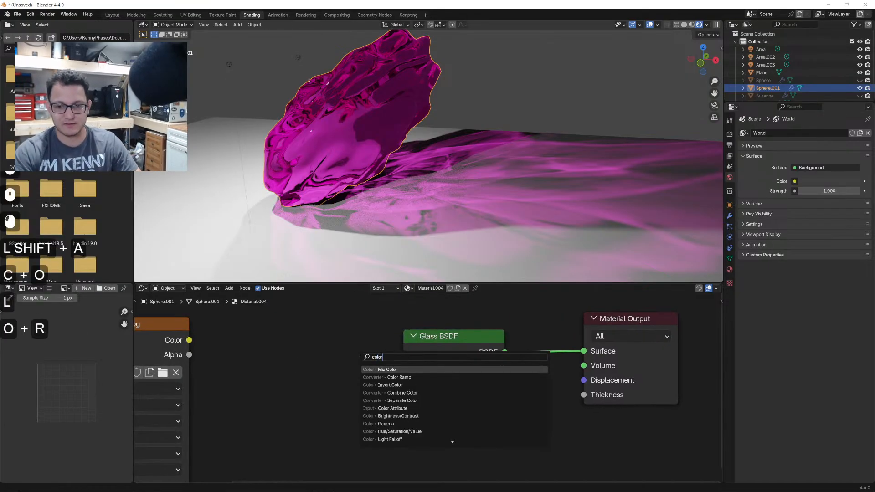
key(Return)
click(190, 332)
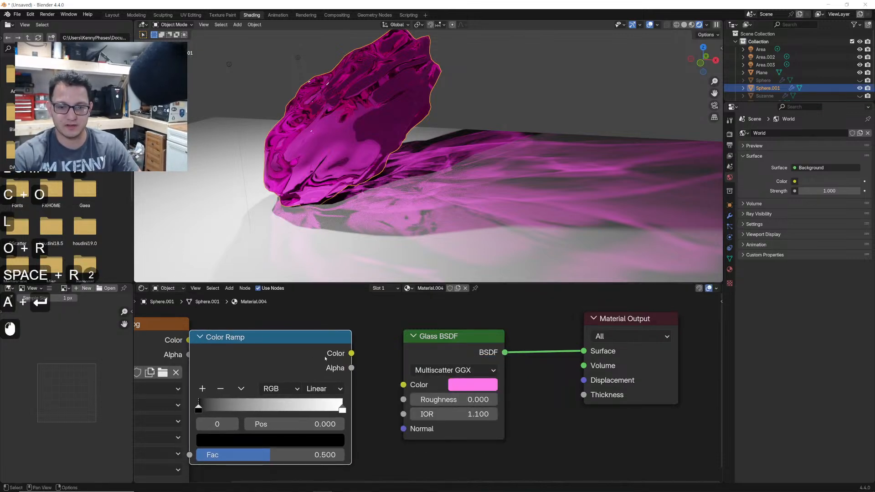
drag(352, 354, 403, 384)
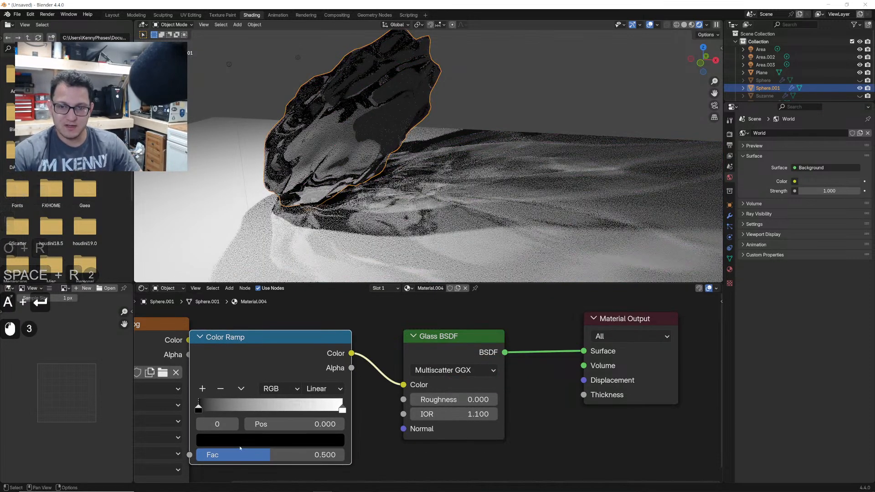
- Set the Color Ramp's first stop to magenta (#F800FFFF) and its last stop to bright green
click(270, 440)
drag(320, 327, 320, 221)
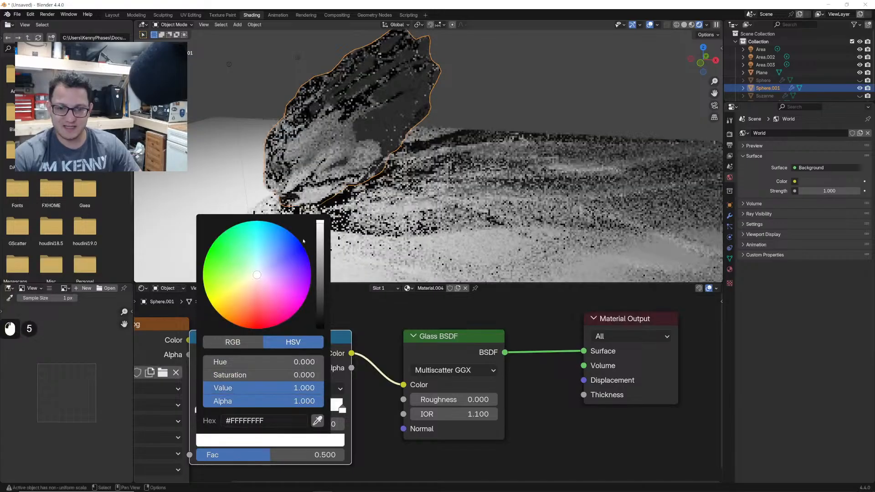
mouse_move(292, 293)
mouse_down()
mouse_move(237, 319)
mouse_move(306, 301)
mouse_up()
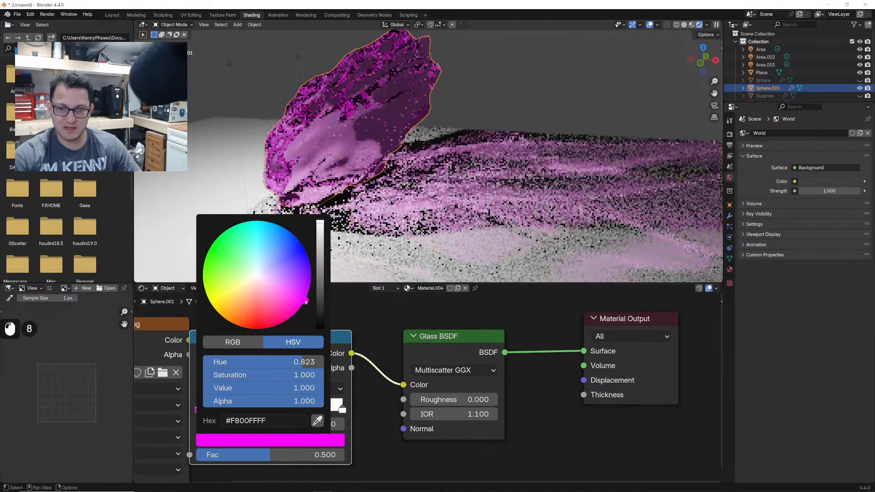
click(342, 409)
click(305, 441)
drag(246, 282, 208, 254)
- Switch the Color Ramp's color mode to HSV
middle_drag(210, 386, 510, 384)
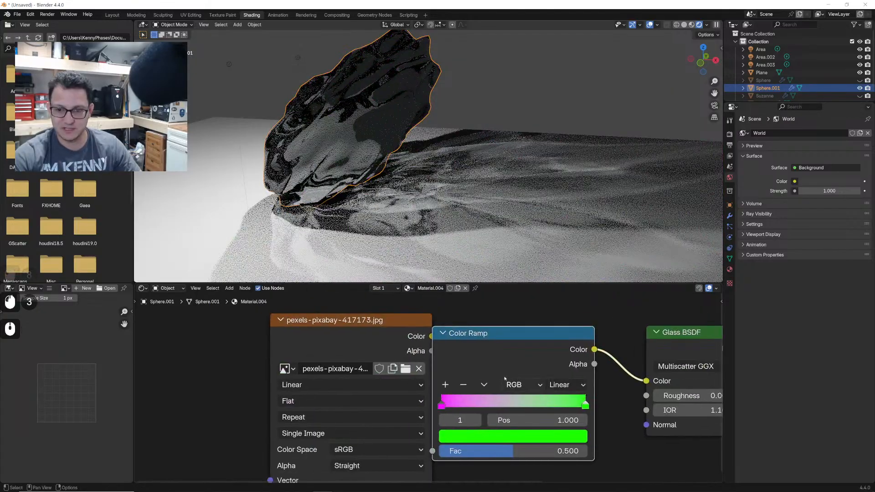
click(513, 386)
click(516, 432)
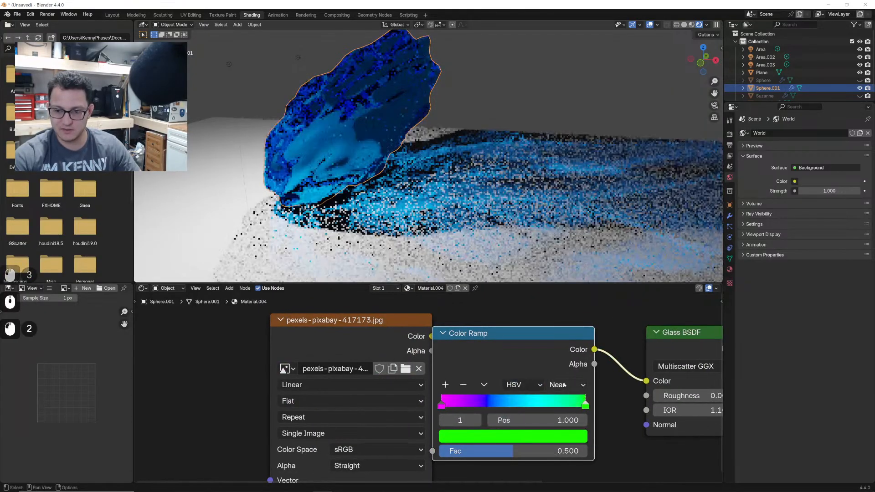
- Replace the pexels-pixabay-417173.jpg texture node with a Mapping node and connect its Vector output to the Color Ramp's Fac input
click(344, 341)
key(x)
key(shift+a)
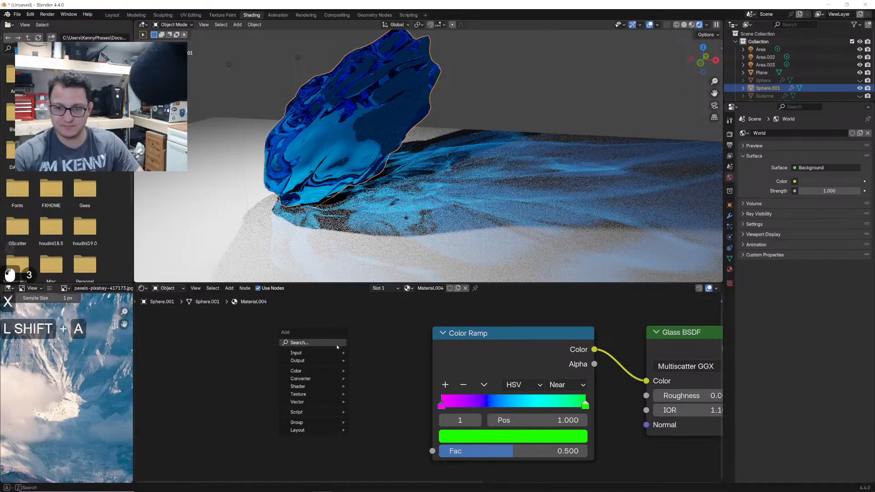
text(map)
key(Return)
click(292, 360)
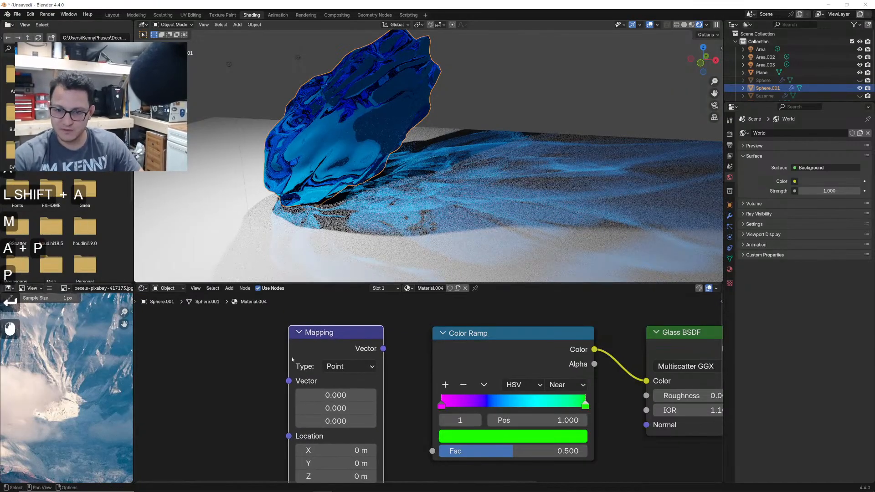
drag(384, 349, 433, 451)
- Add a Texture Coordinate node, connect its Object output to the Mapping node's Vector input, and inspect the gradient on the rock
middle_drag(260, 377, 359, 372)
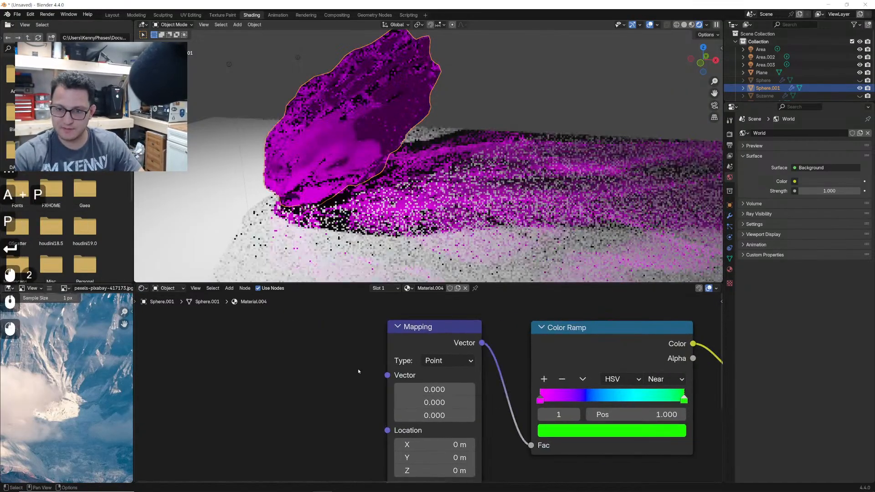
key(shift+a)
text(texture coo)
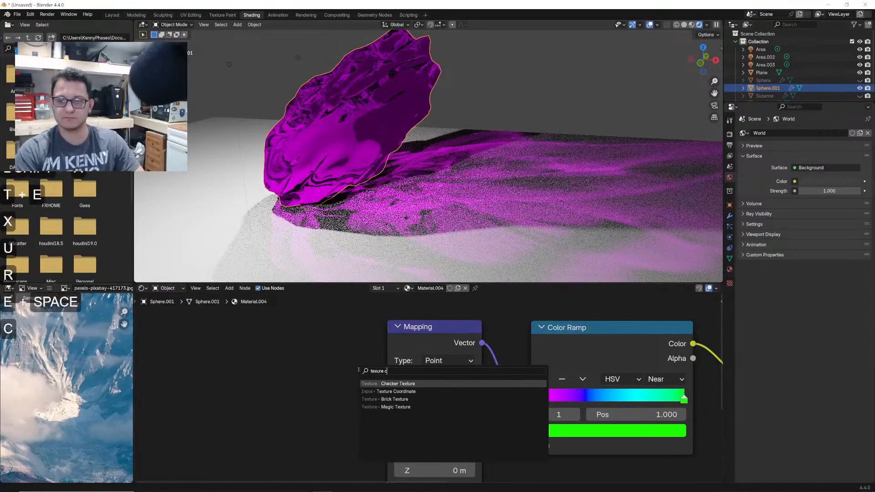
key(Return)
click(213, 340)
drag(307, 405, 387, 376)
middle_drag(470, 157, 415, 166)
middle_drag(549, 398, 486, 372)
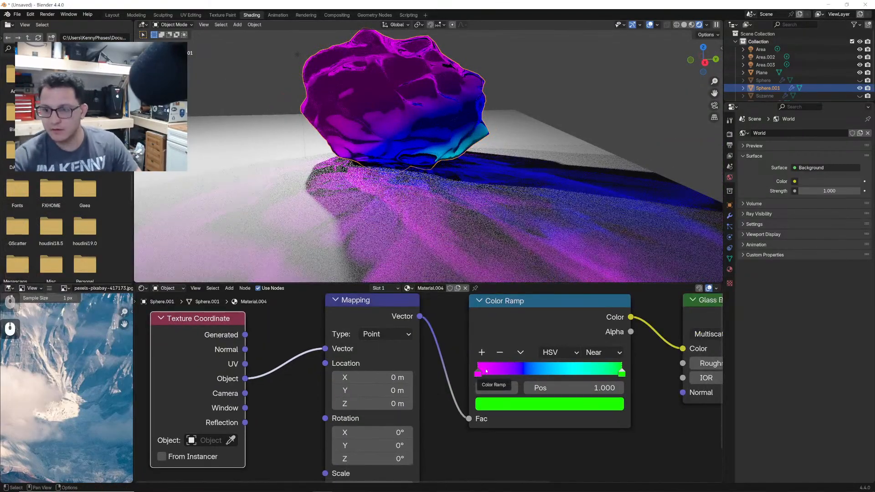
- Try a Mapping X scale of about -1.01, then restore the X scale to 1
middle_drag(528, 406, 529, 385)
middle_drag(467, 445, 462, 405)
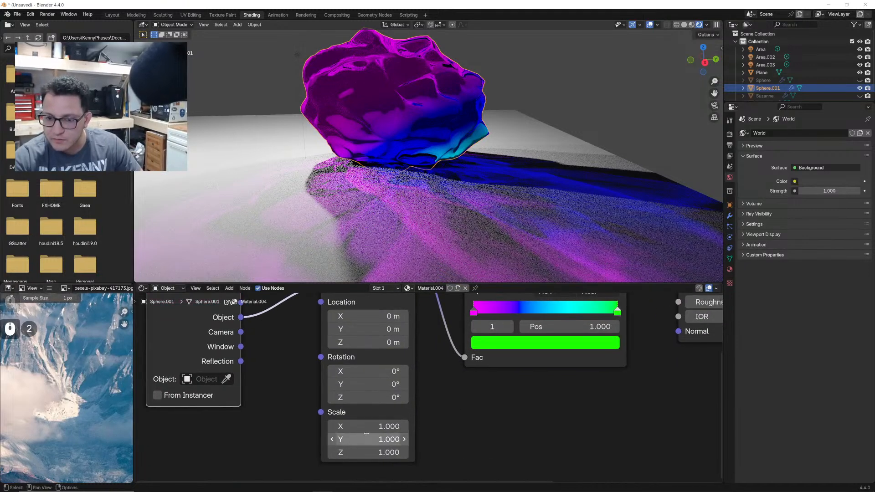
shift+drag(392, 427, 357, 417)
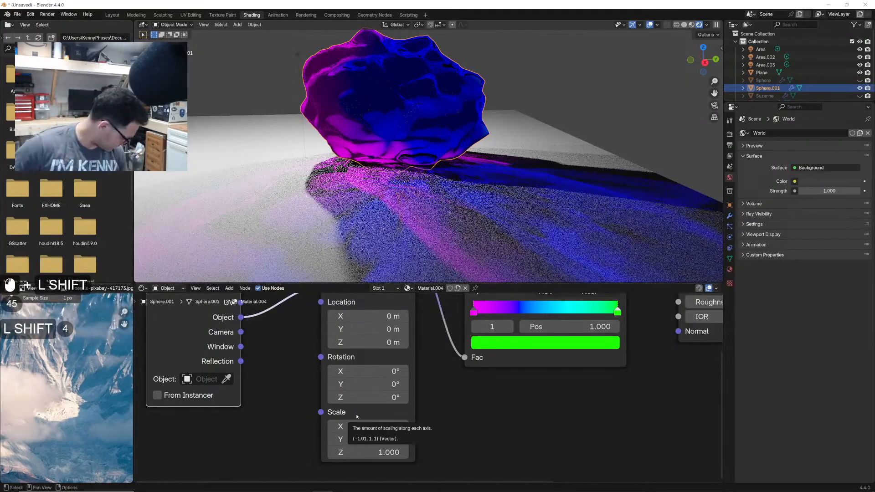
double_click(379, 427)
text(1)
click(441, 453)
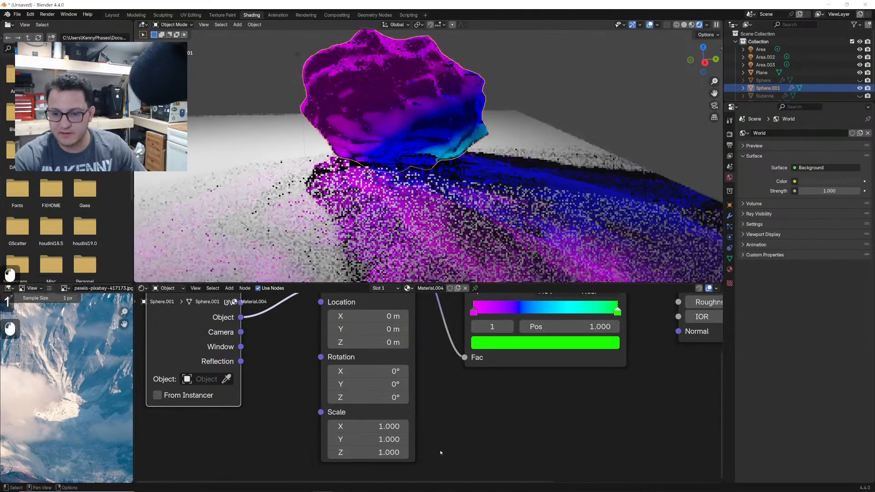
- Set the Mapping node's Y scale to 7.6 and the Glass BSDF roughness to 0.456, then inspect the rock's colored caustics from another angle
drag(382, 440, 412, 440)
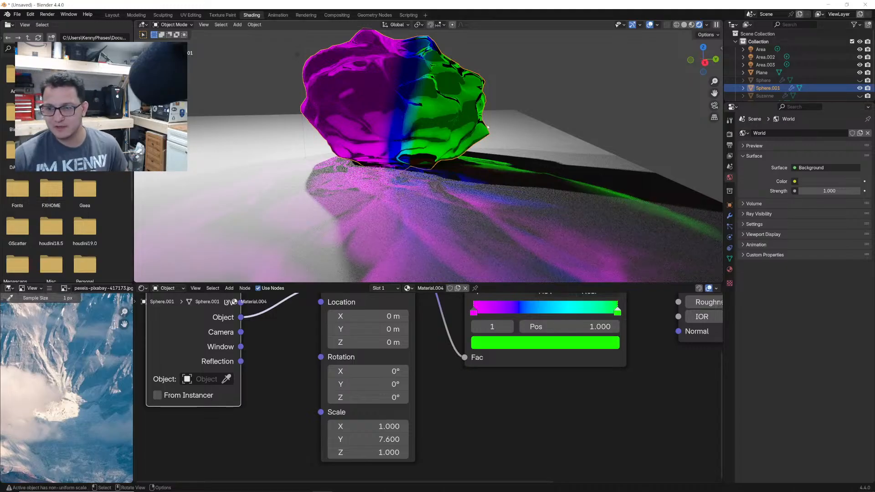
middle_drag(644, 296, 483, 345)
drag(552, 390, 593, 391)
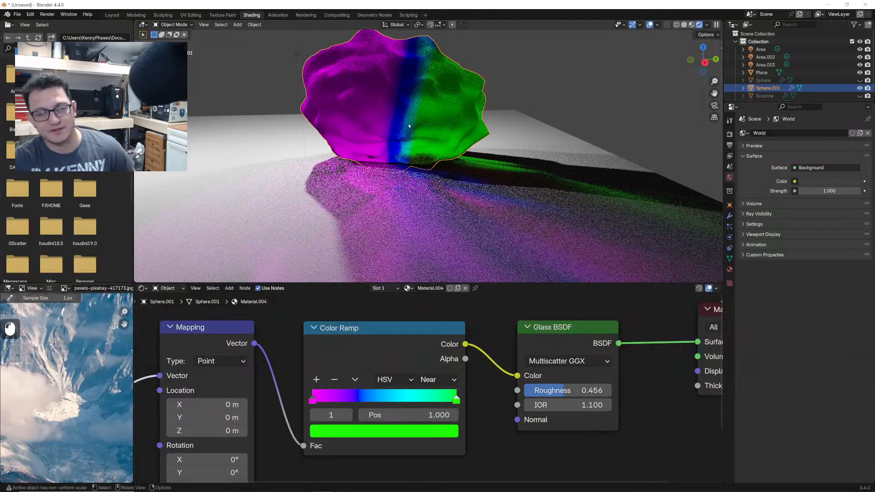
scroll(427, 124, up, 3)
middle_drag(426, 124, 505, 137)
scroll(562, 141, down, 3)
scroll(505, 136, down, 2)
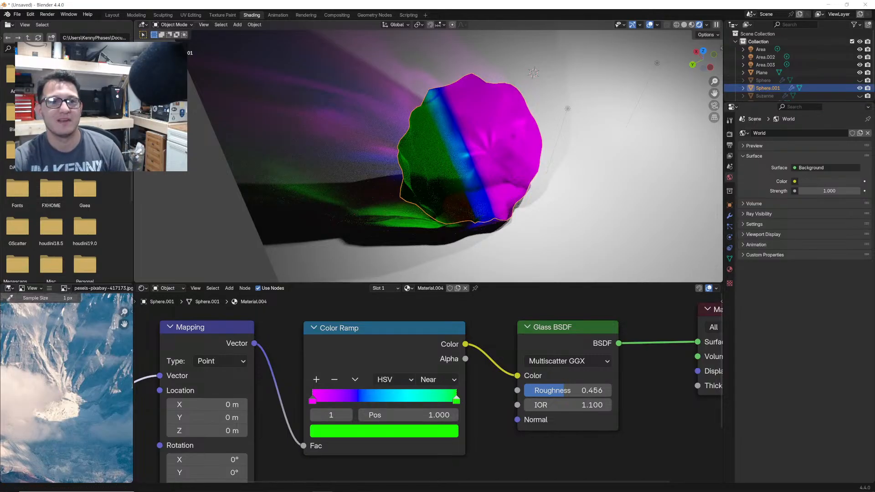
click(17, 14)
mouse_move(28, 23)
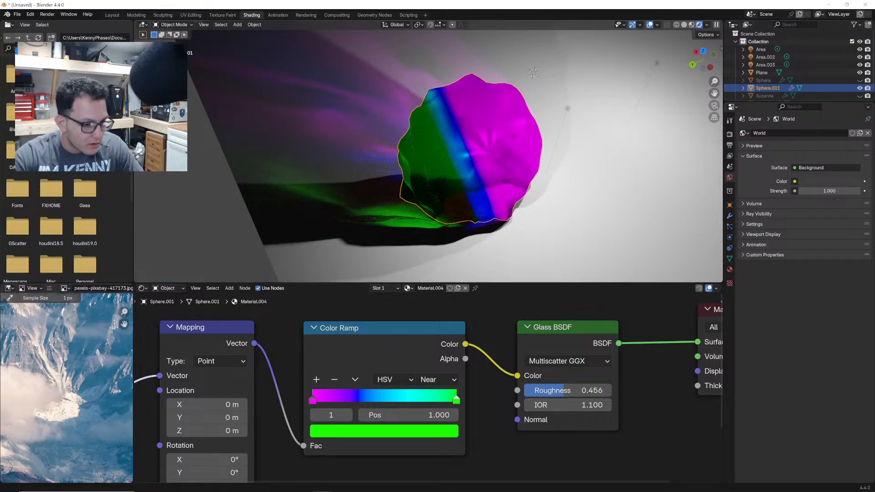
- Switch to the web browser and search Google Images for crt tv
key(s)
key(r)
key(t)
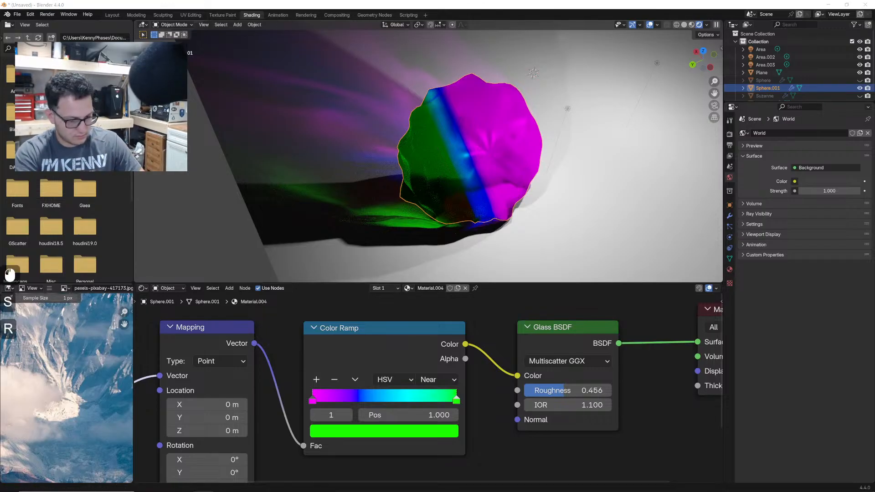
key(space)
key(t+v)
key(space)
key(ctrl+a)
key(c)
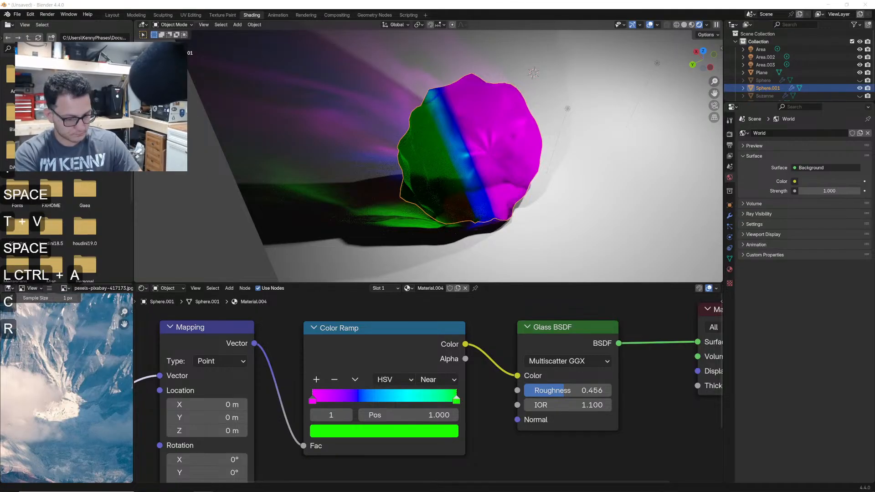
key(r)
key(t)
key(space)
key(t+v)
key(Return)
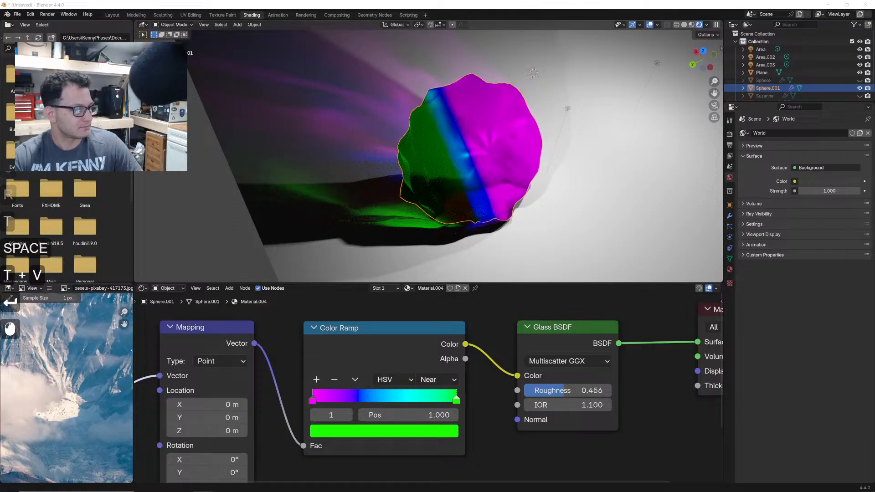
click(91, 273)
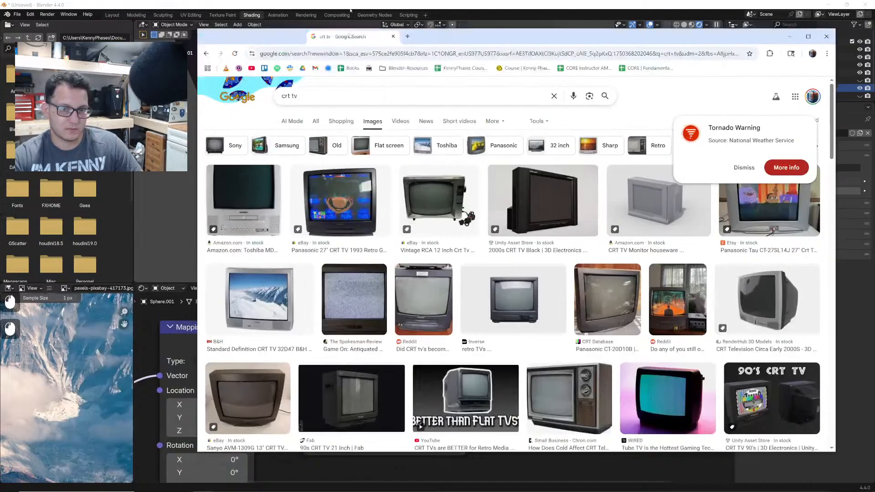
- Look through the CRT TV image results for references and preview the Old CRT TV set image from Games Artist
scroll(398, 303, down, 7)
scroll(398, 303, down, 11)
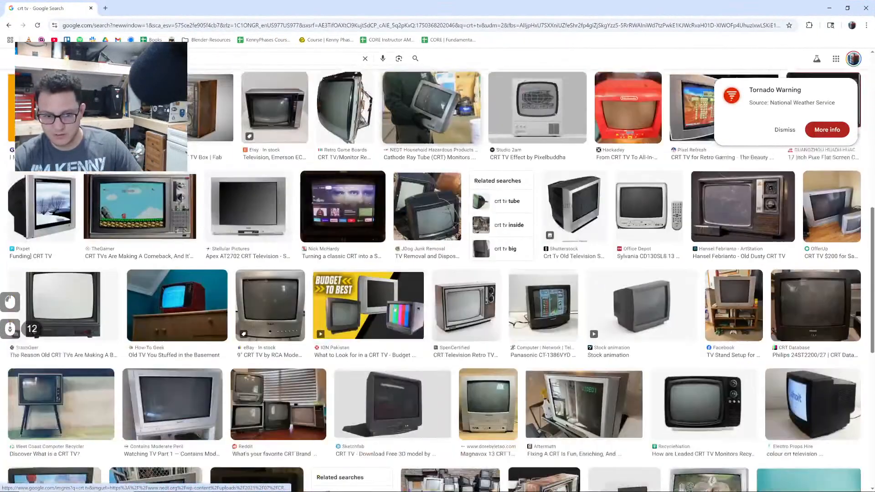
scroll(392, 308, up, 2)
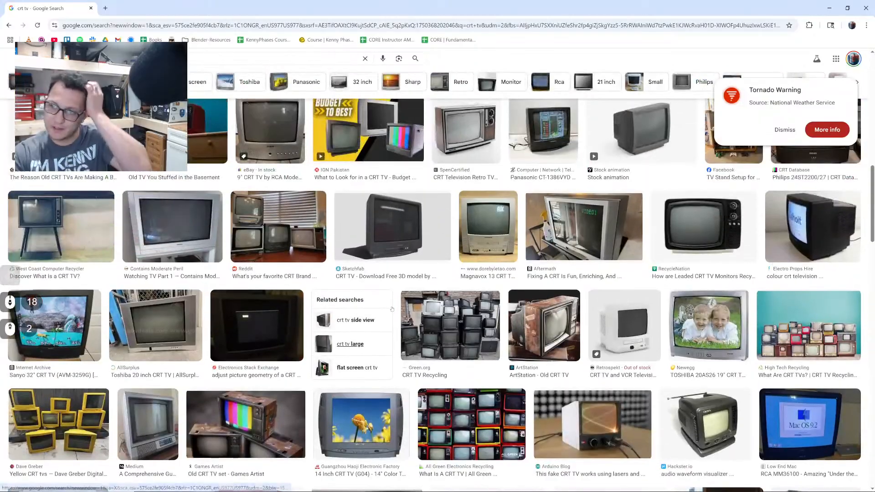
scroll(293, 310, down, 5)
scroll(294, 310, down, 2)
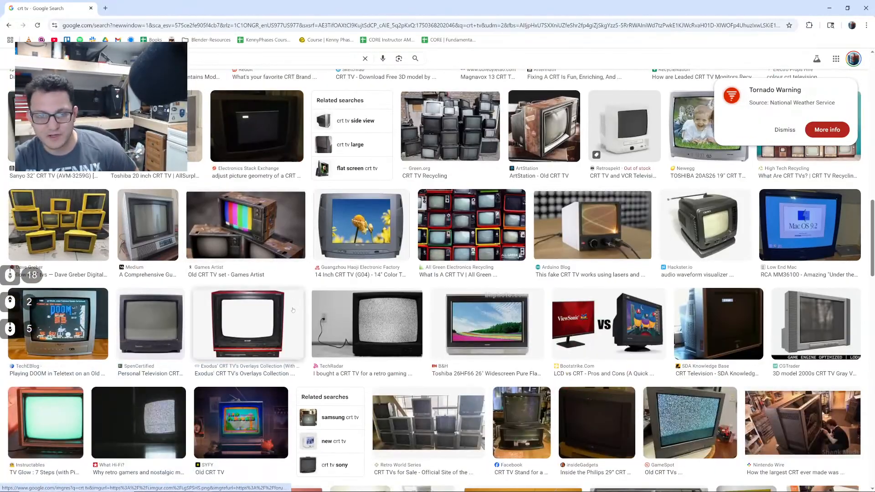
click(246, 224)
scroll(497, 289, down, 3)
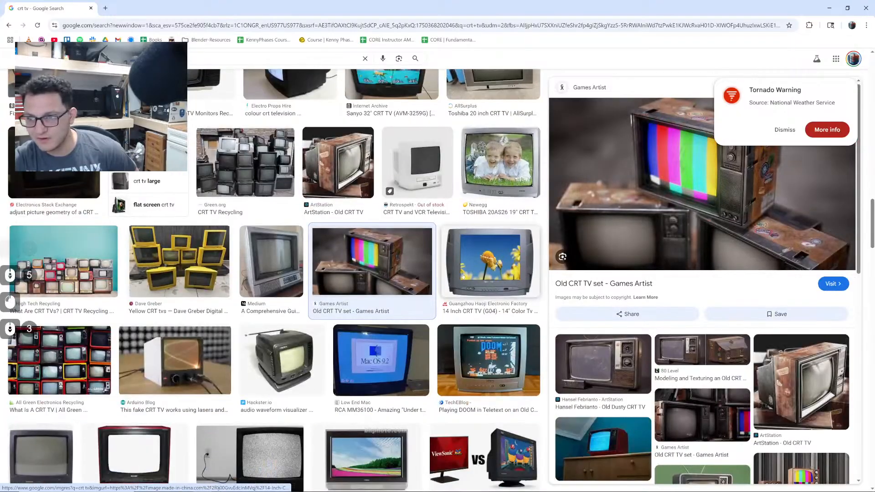
scroll(314, 274, down, 2)
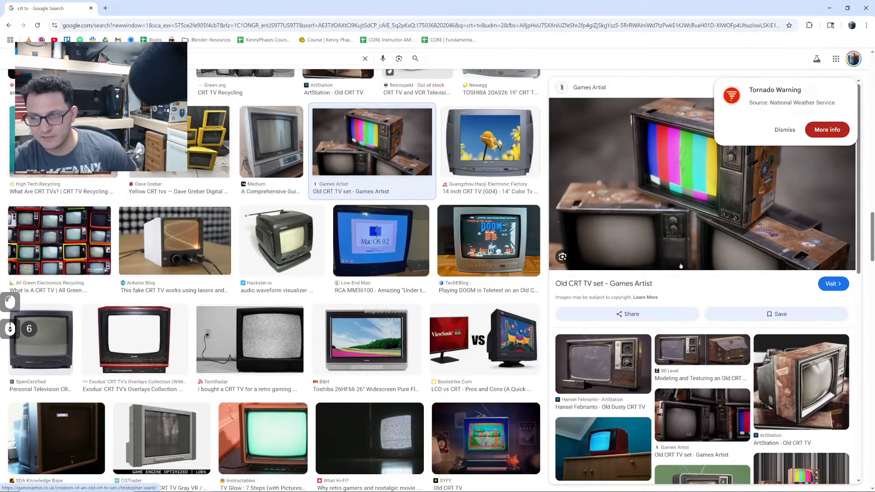
scroll(349, 263, down, 4)
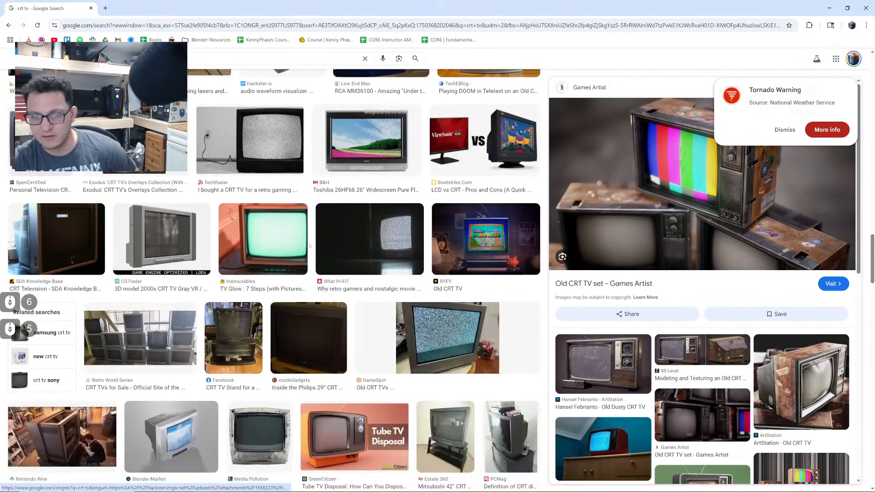
- Preview the TechRadar photo of a CRT TV showing static and look through further results
click(276, 168)
scroll(313, 197, down, 4)
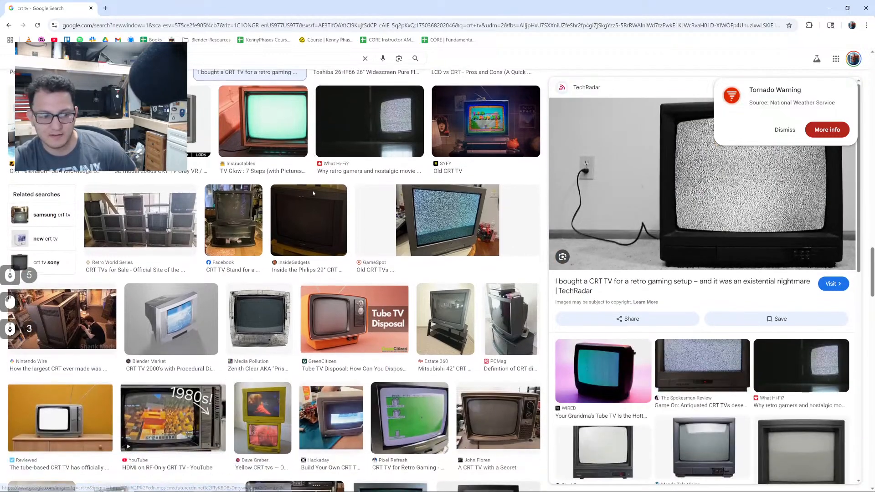
scroll(313, 194, down, 5)
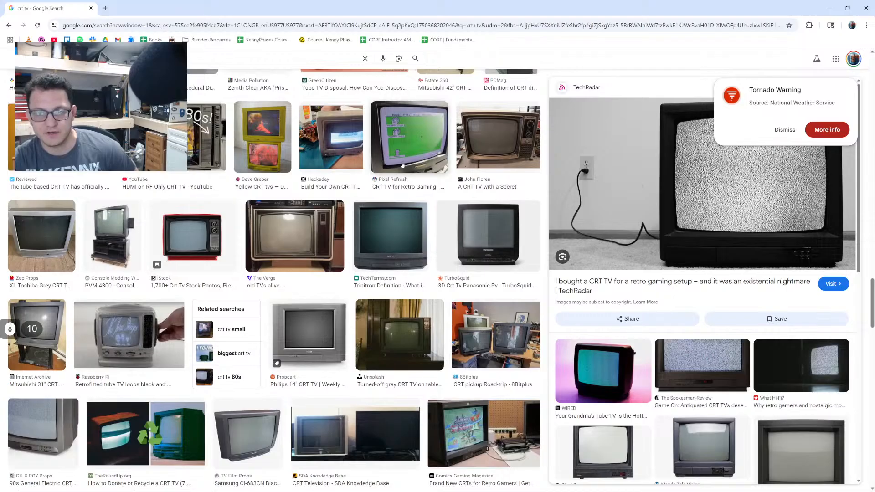
- Preview the Pixel Refresh CRT TV for Retro Gaming image, and examine many more results for differing cabinet and screen designs
click(410, 137)
scroll(313, 224, down, 3)
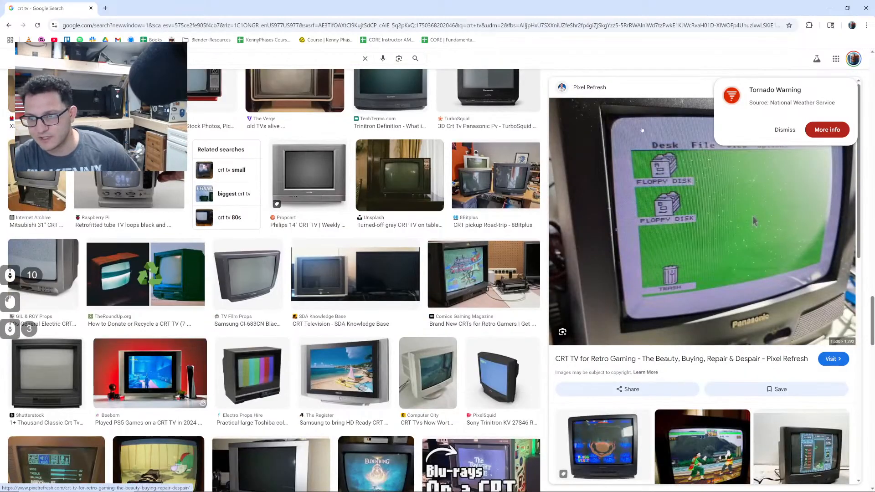
scroll(313, 260, down, 7)
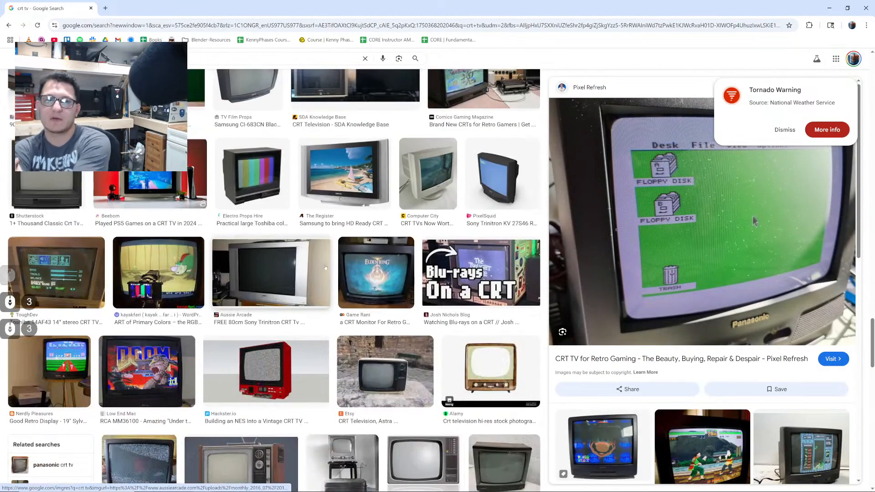
scroll(312, 262, down, 5)
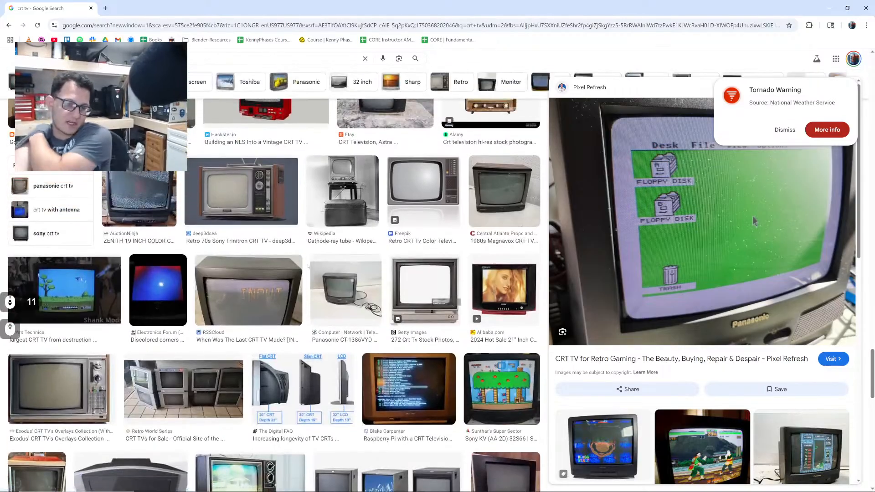
scroll(308, 268, down, 8)
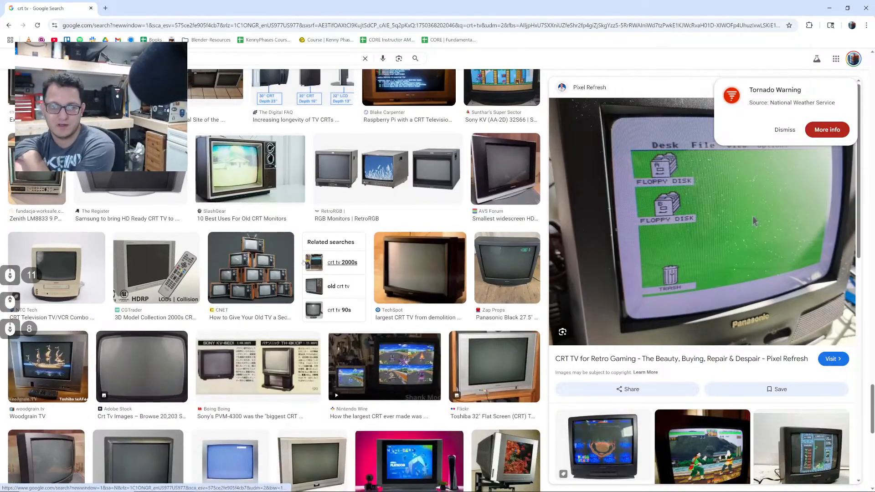
scroll(306, 244, down, 5)
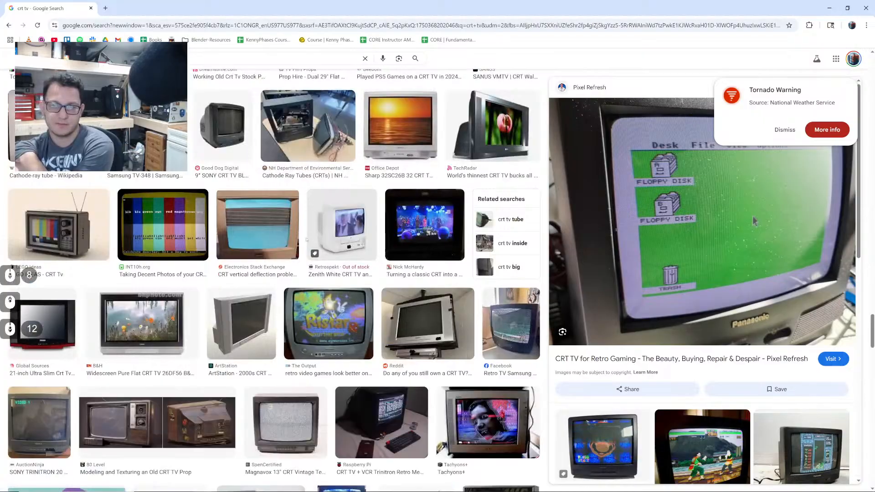
scroll(308, 237, down, 8)
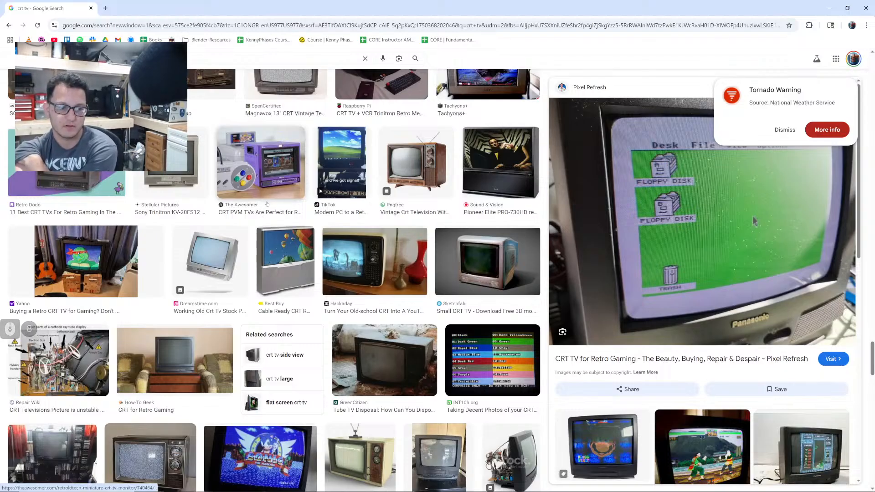
scroll(268, 204, down, 4)
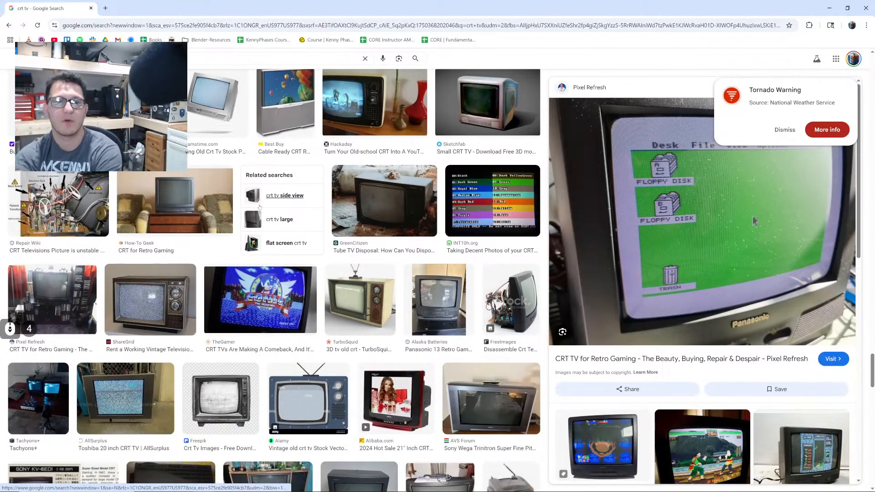
scroll(260, 206, down, 1)
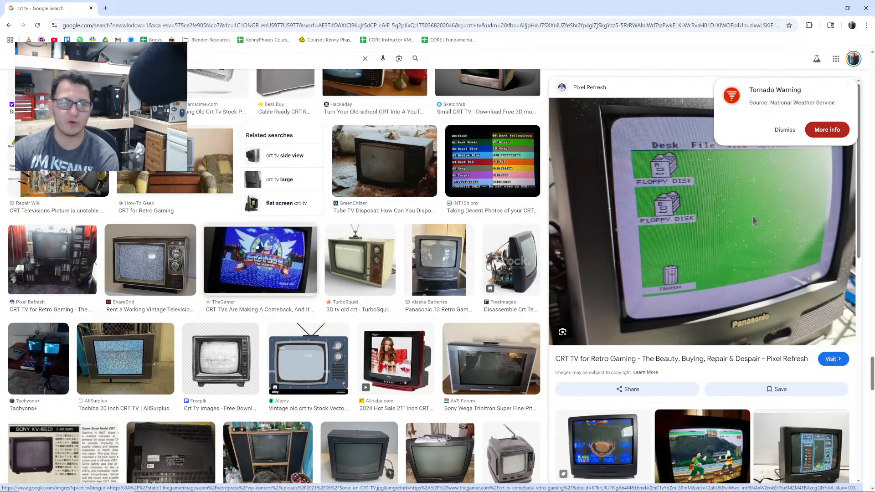
scroll(260, 244, down, 11)
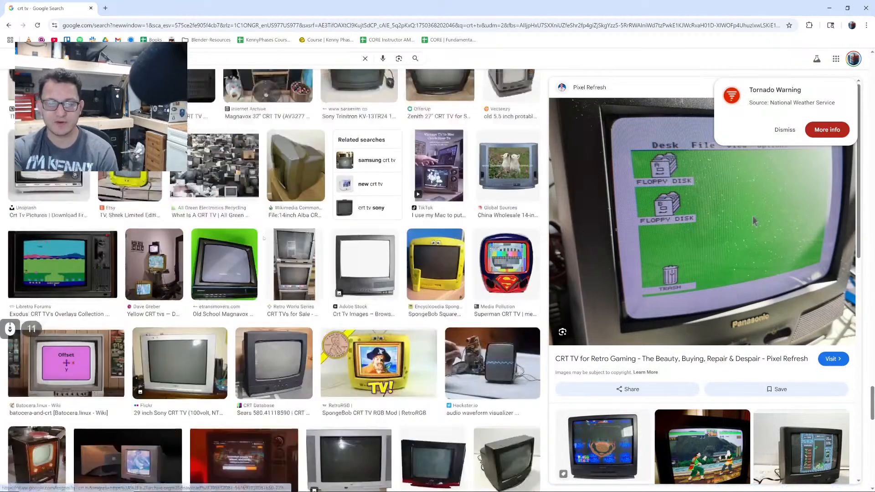
scroll(253, 233, down, 6)
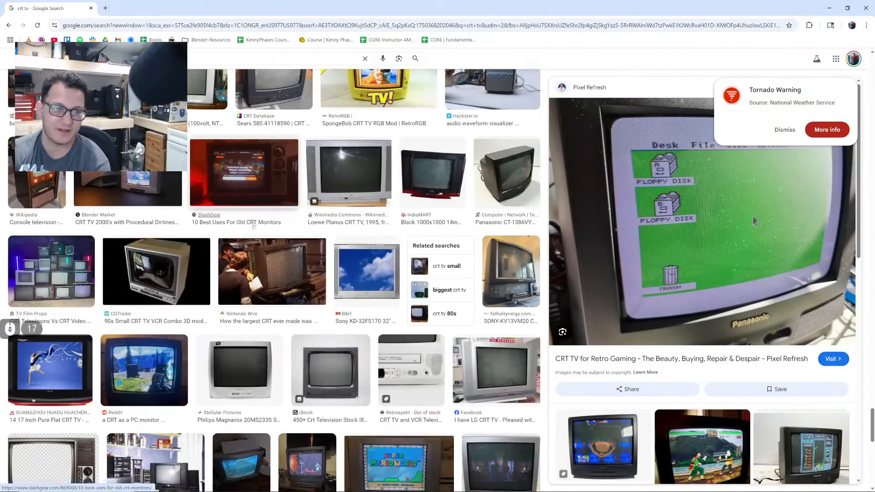
scroll(254, 226, down, 4)
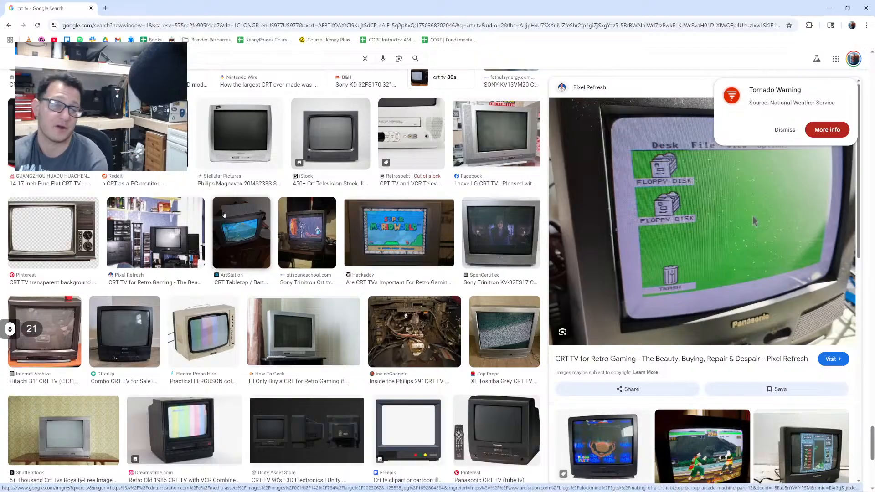
scroll(224, 213, up, 10)
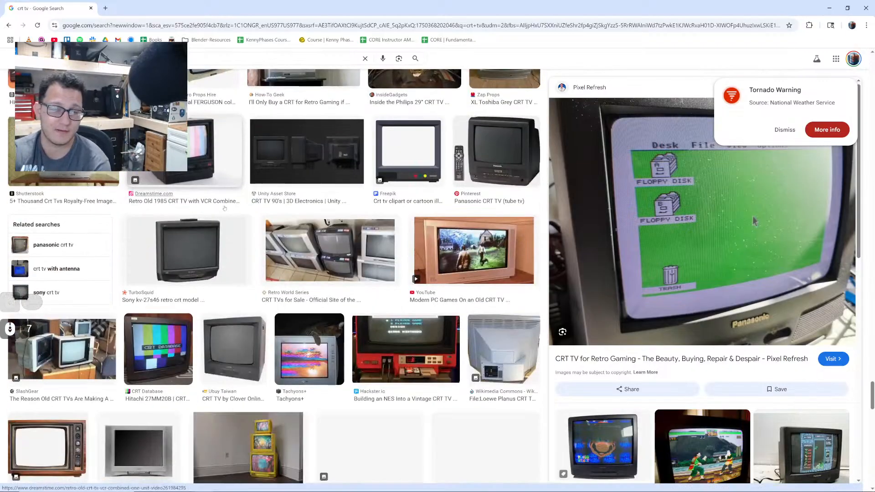
scroll(223, 208, down, 7)
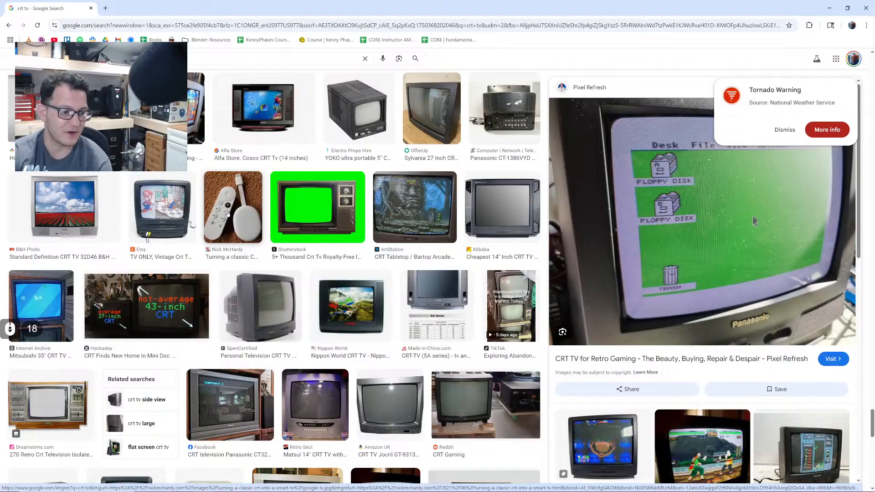
scroll(228, 215, down, 5)
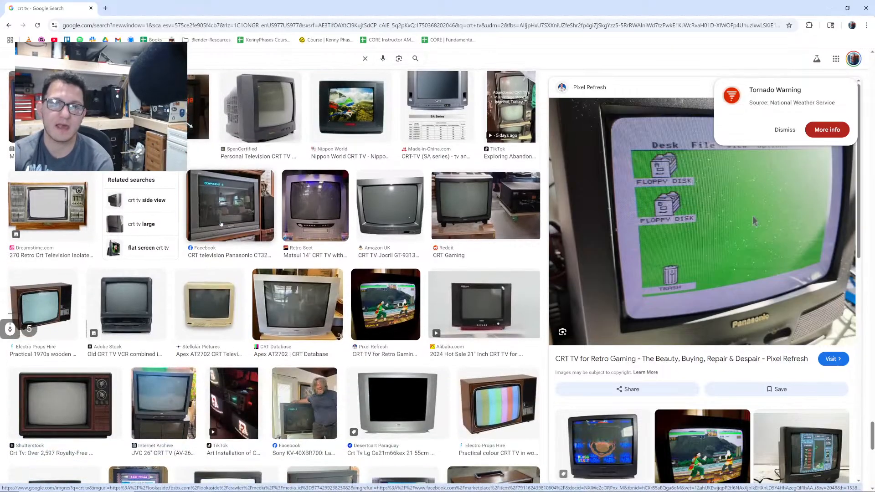
- Preview the Mitsubishi 35" CRT TV image from Internet Archive, and examine its related images and the remaining search results
scroll(221, 223, up, 2)
click(41, 191)
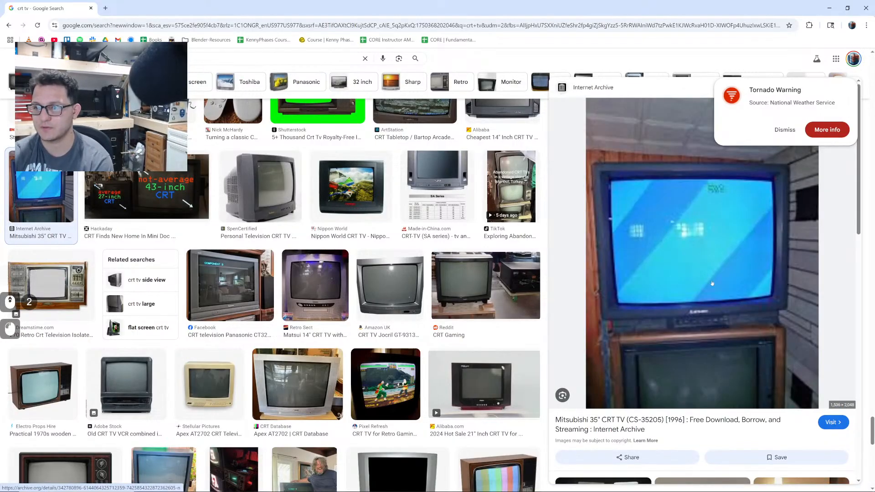
scroll(738, 272, down, 1)
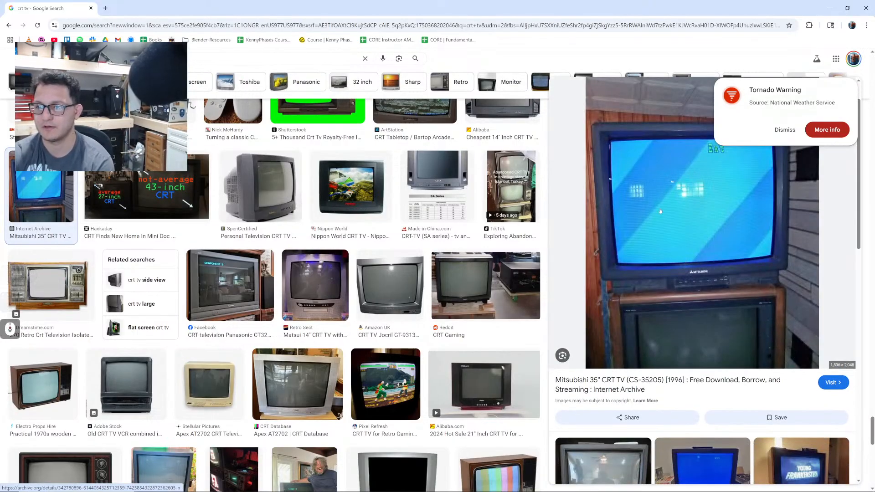
scroll(675, 226, down, 5)
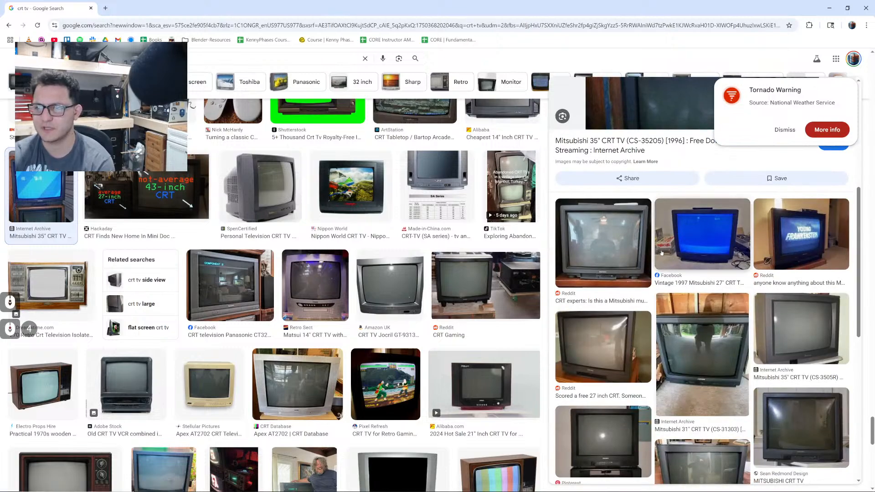
scroll(217, 271, down, 1)
scroll(217, 271, down, 4)
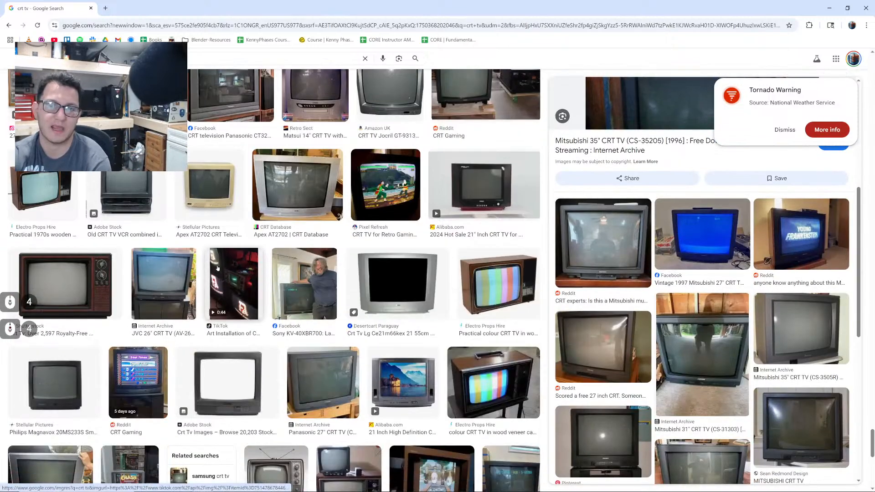
scroll(217, 264, down, 9)
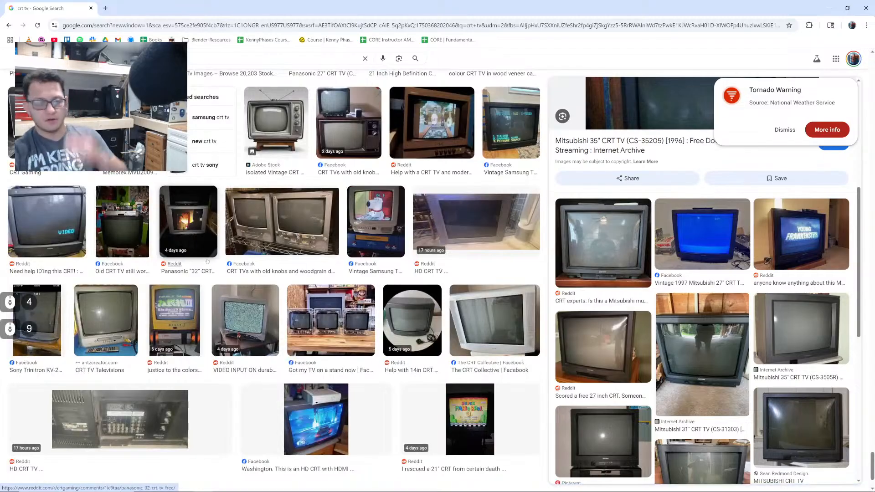
- Preview the Toshiba CRT showing VIDEO, the durabrand TV with static, and the HD CRT with HDMI from the remaining results
scroll(206, 276, down, 3)
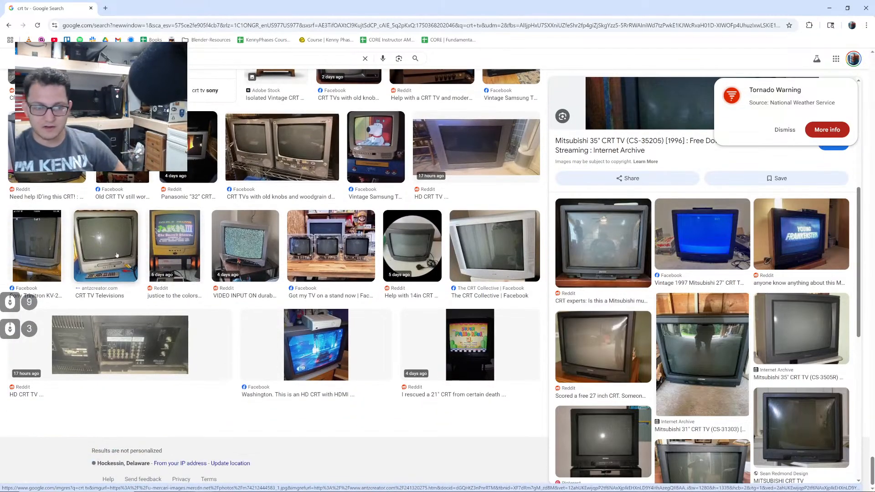
click(51, 170)
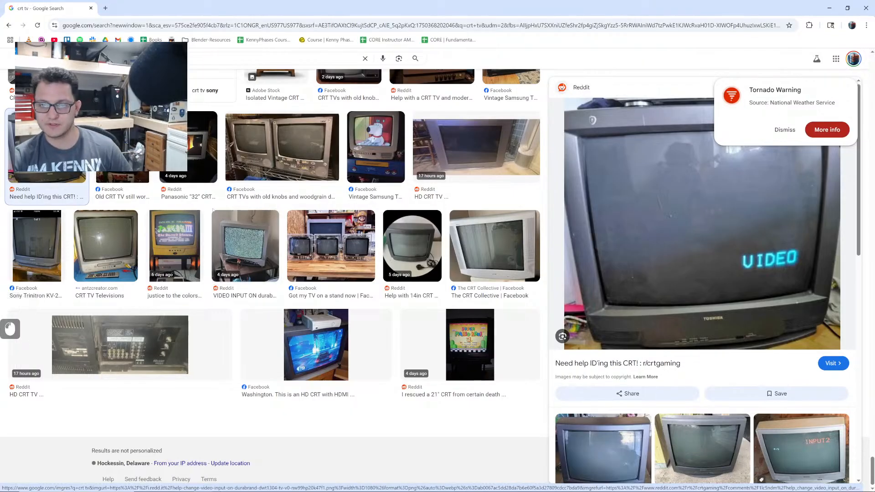
scroll(213, 210, down, 3)
click(257, 244)
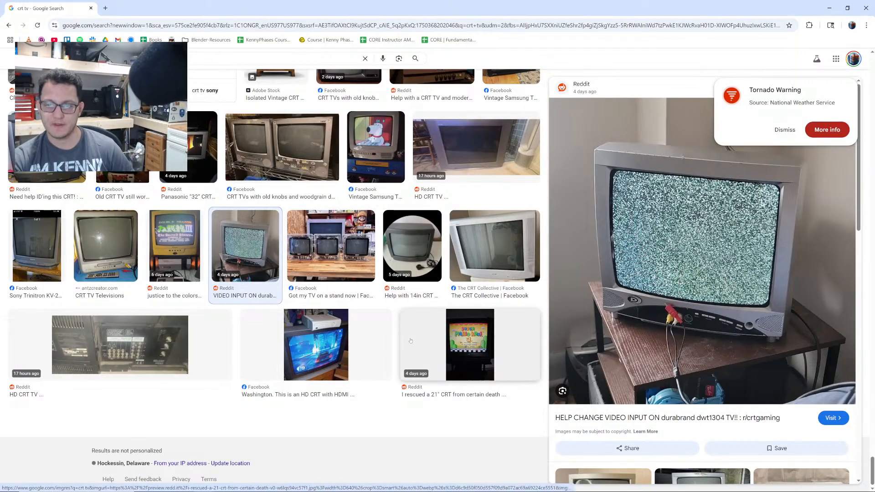
click(334, 337)
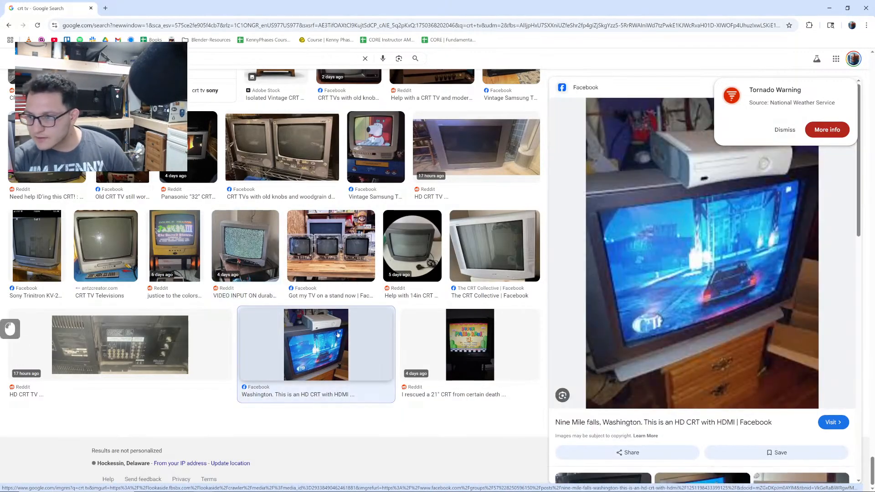
- Search images for "crt tv effect" and preview the VHS and CRT monitor effect from Godot Shaders
scroll(331, 331, up, 11)
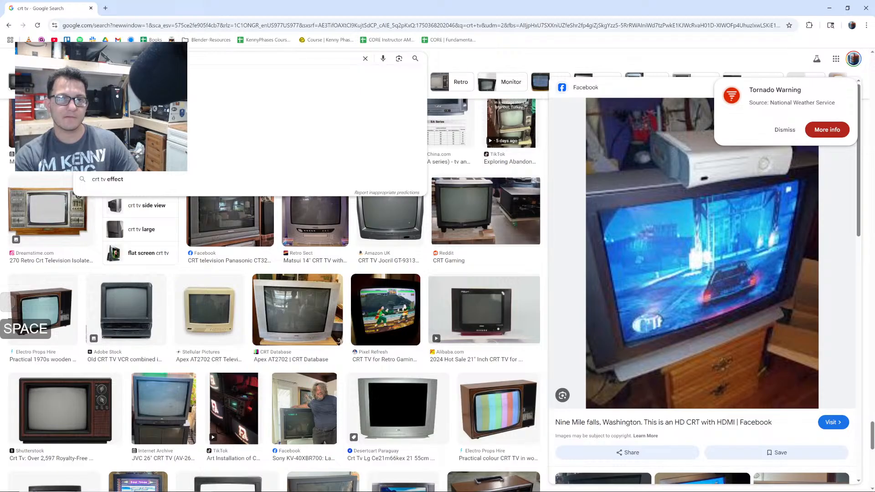
key(Up)
key(Return)
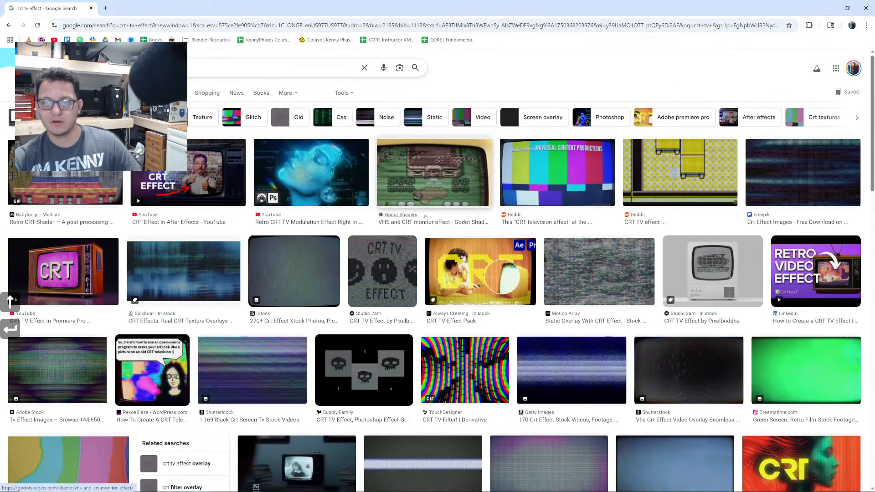
click(431, 157)
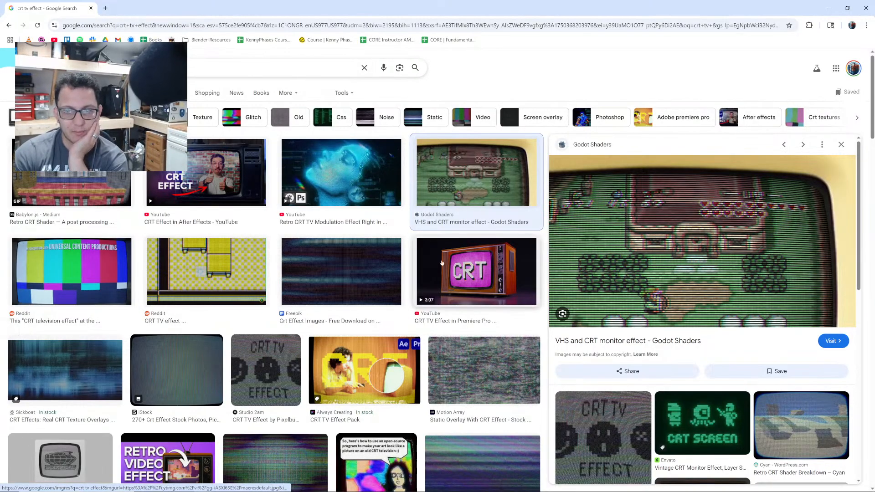
- Look further through the effect results and preview the Retro CRT TV Screen Effect image from we and the color
scroll(296, 273, down, 5)
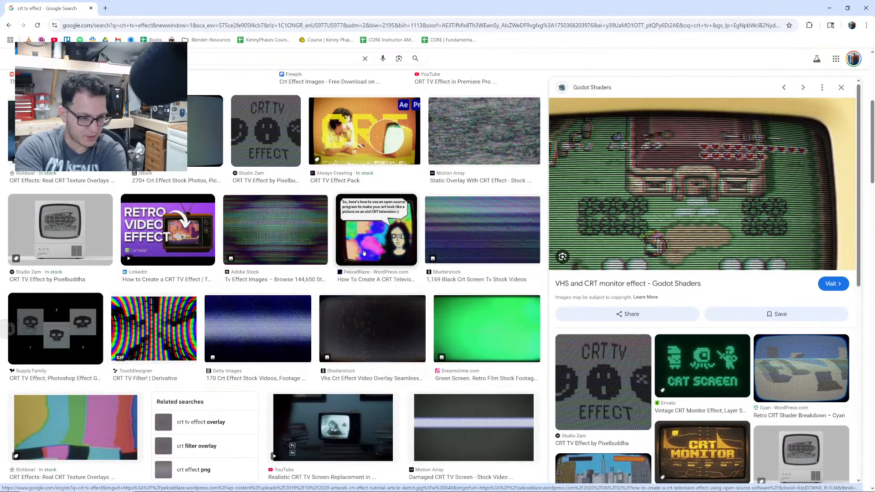
scroll(377, 312, down, 5)
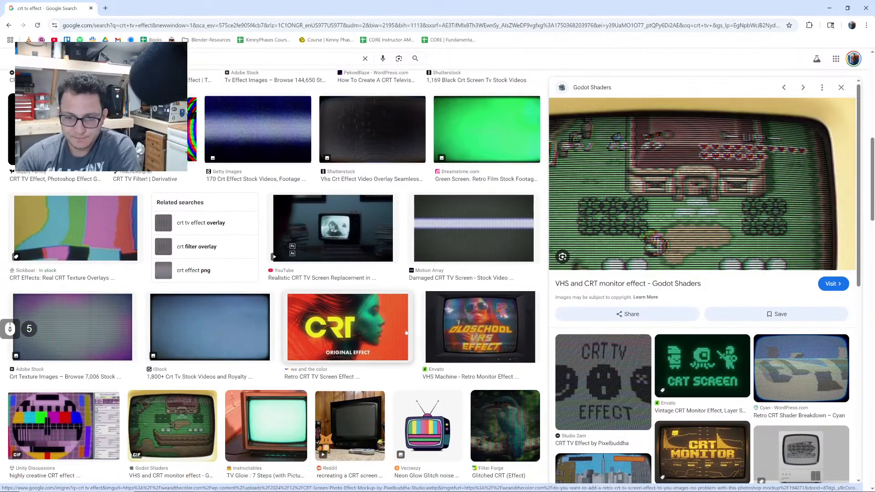
click(407, 332)
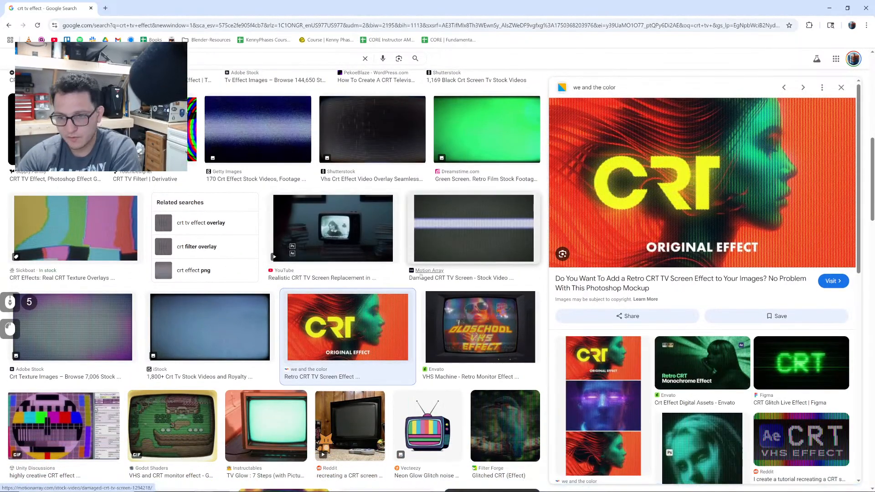
- Preview the CRT + VHS After Effects Template and Pixflow's CRT TV Screen Emulation Plugin image, and examine the plugin's related images
scroll(278, 286, down, 4)
scroll(278, 286, down, 4)
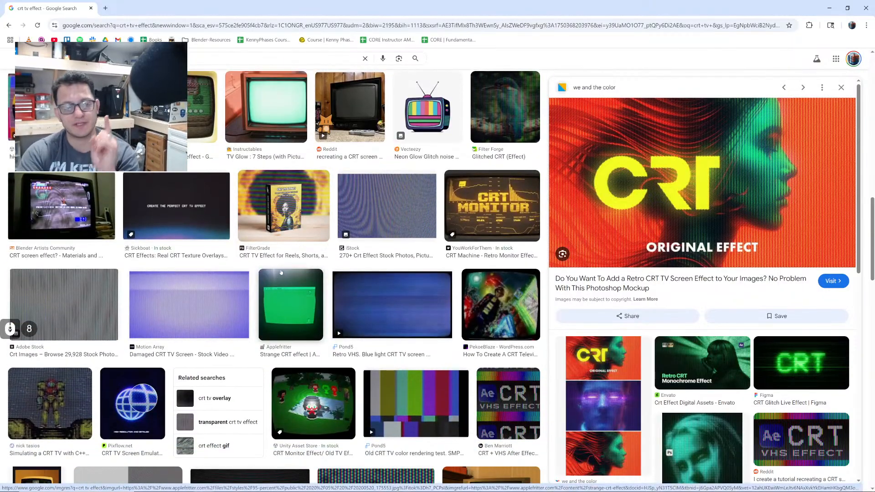
scroll(281, 273, down, 5)
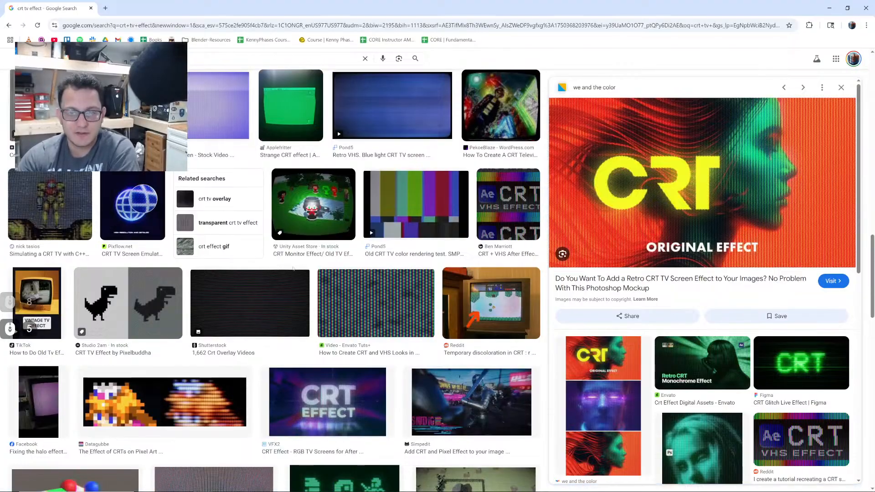
click(494, 185)
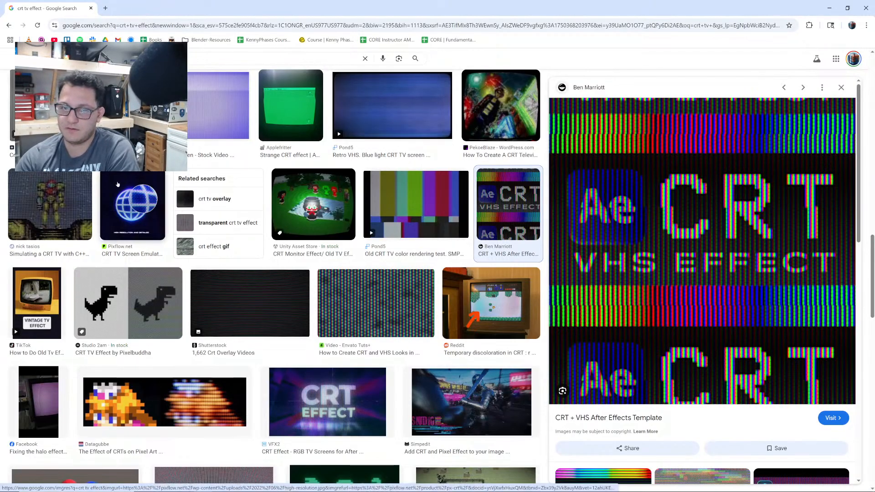
click(157, 214)
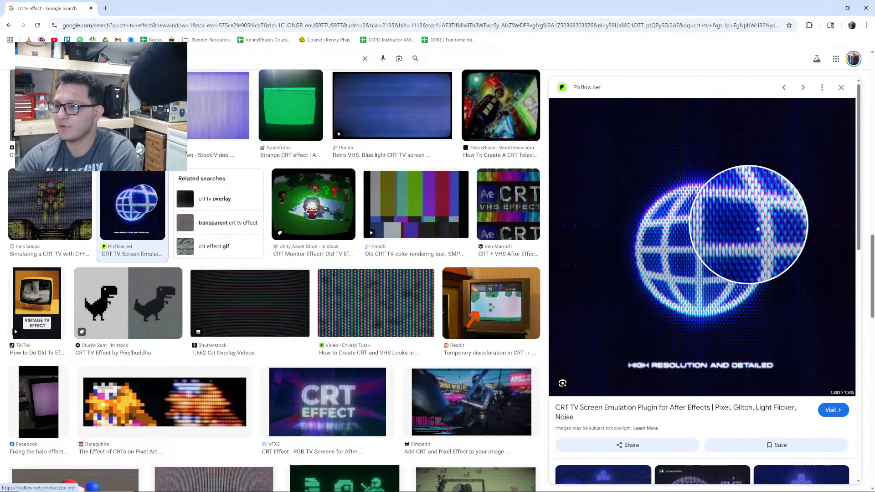
scroll(689, 324, down, 5)
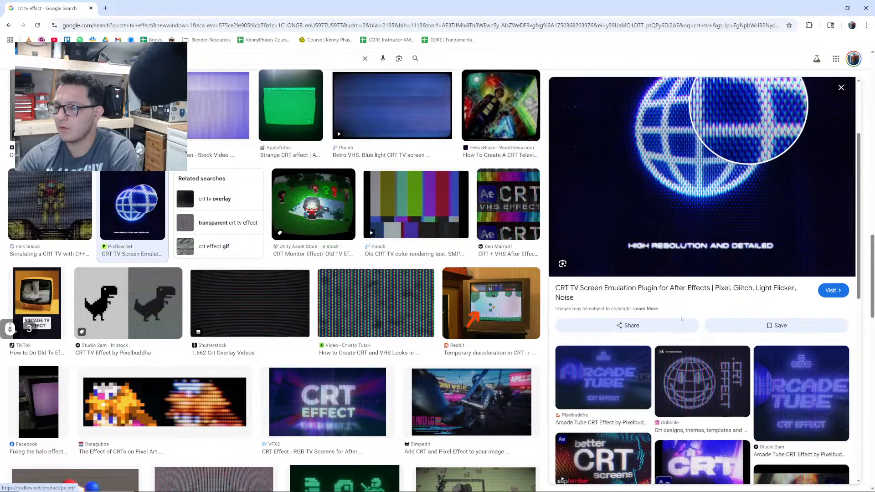
scroll(682, 319, down, 3)
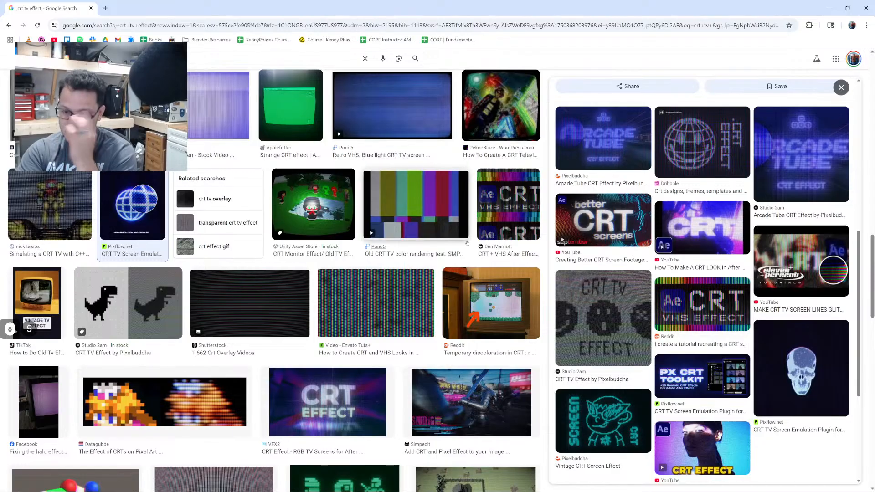
- Examine more CRT effect results for pixel and scanline patterns, and preview the Reddit image asking how to achieve a CRT effect
scroll(324, 241, down, 2)
scroll(324, 241, down, 3)
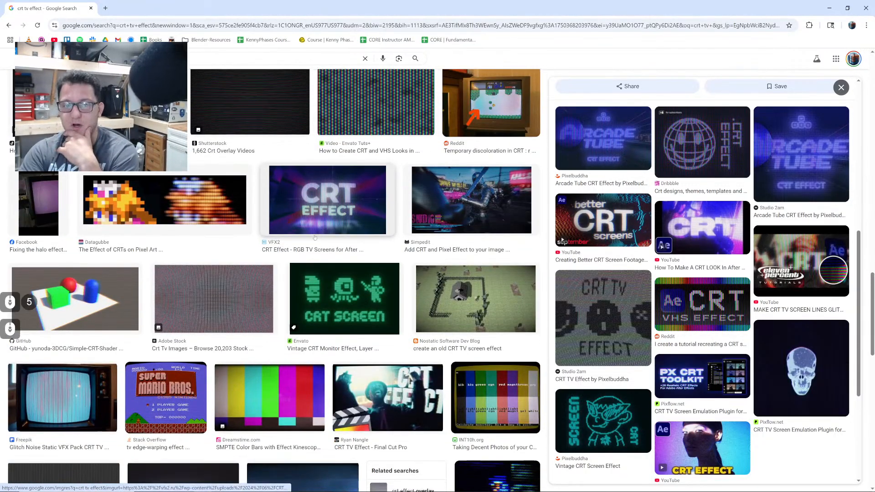
scroll(315, 238, down, 4)
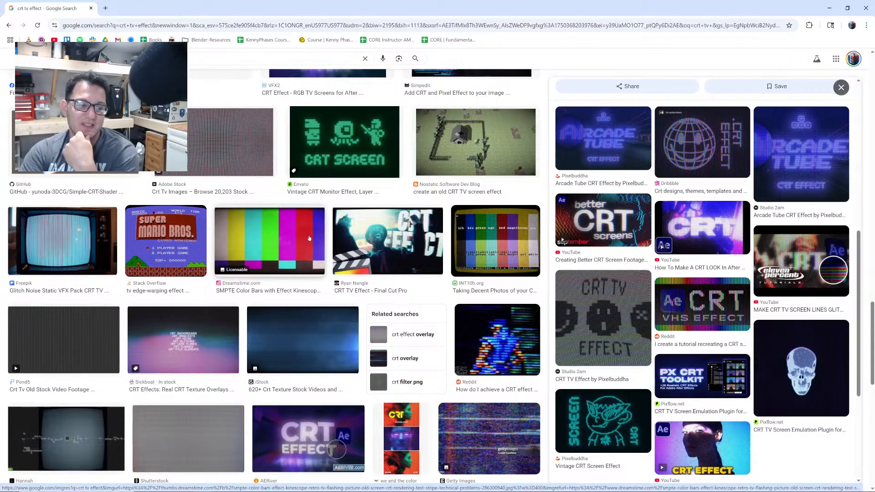
scroll(301, 227, down, 1)
scroll(301, 227, down, 7)
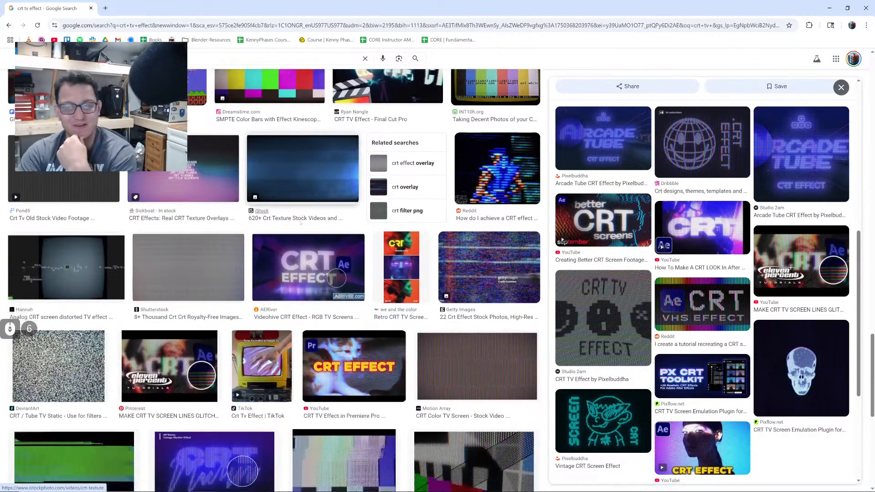
scroll(474, 173, up, 3)
click(473, 172)
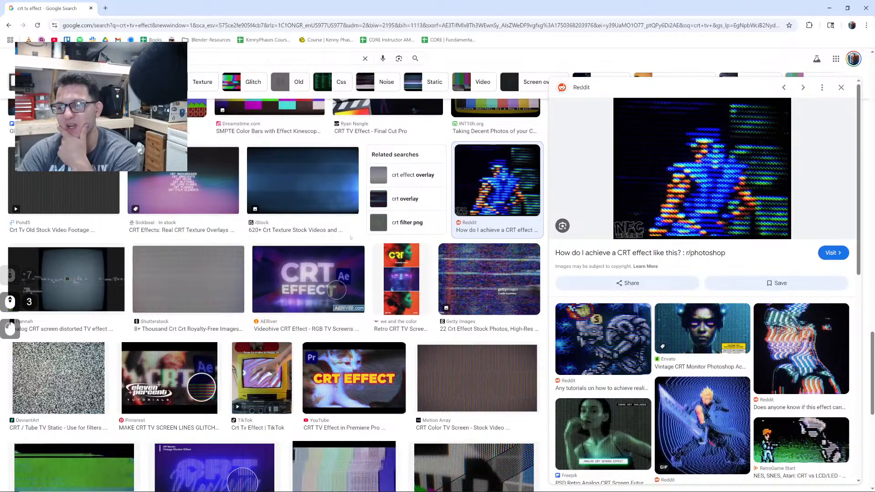
- Preview the Freepik Retro TV Vector 80s image and the Craigslist photo of a Magnavox 13" CRT showing color bars
scroll(350, 238, down, 9)
scroll(350, 237, down, 3)
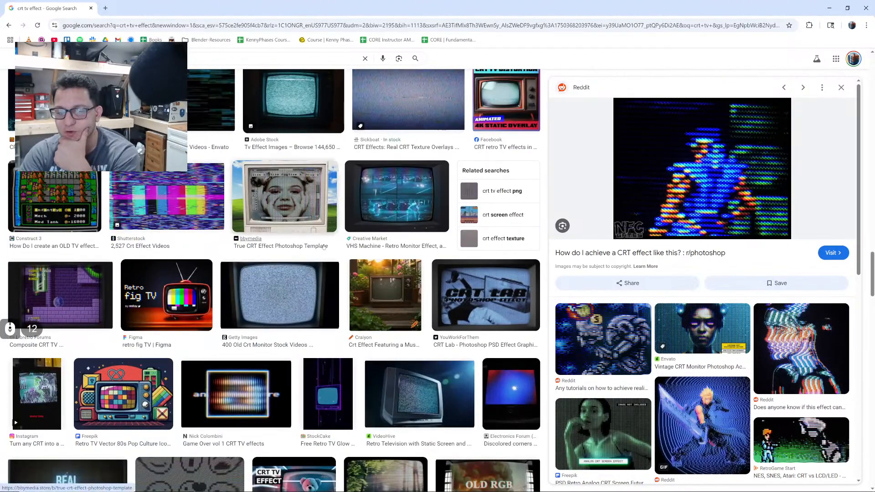
scroll(324, 246, down, 3)
click(123, 274)
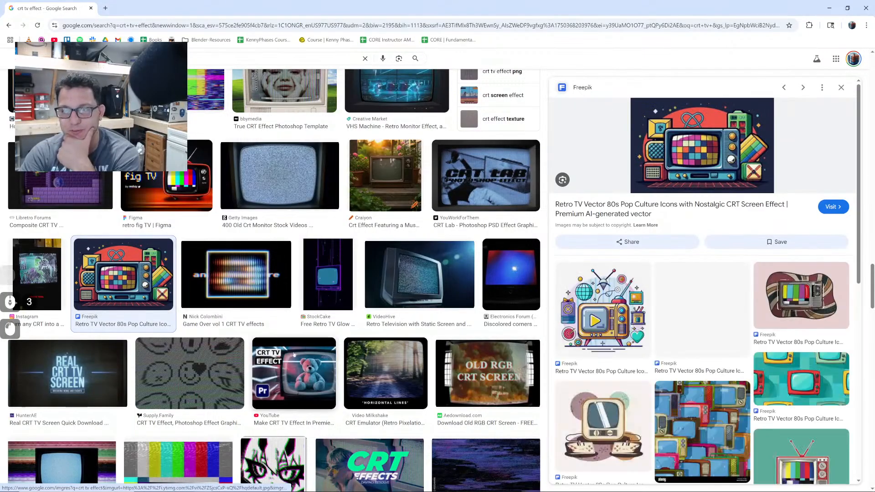
scroll(296, 346, down, 6)
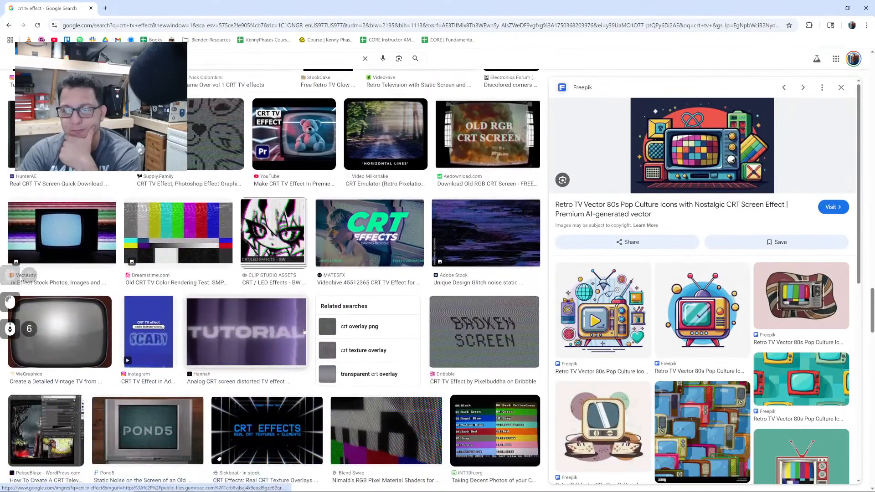
scroll(304, 332, down, 10)
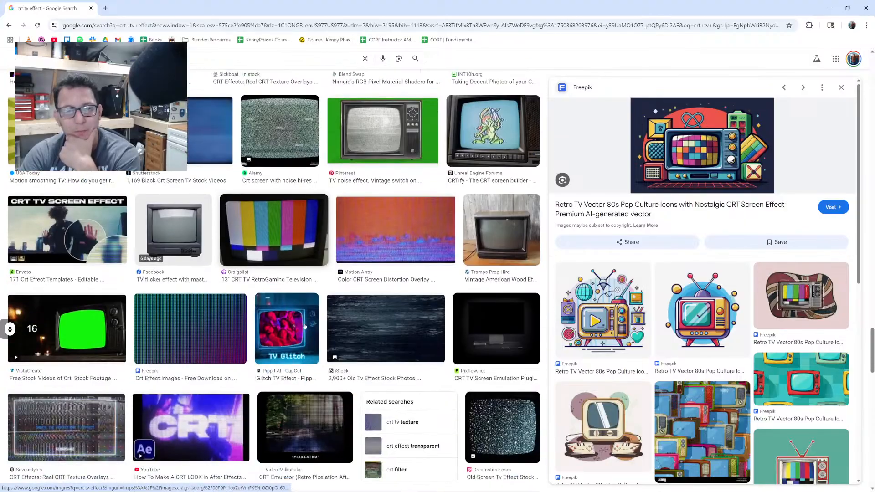
click(273, 230)
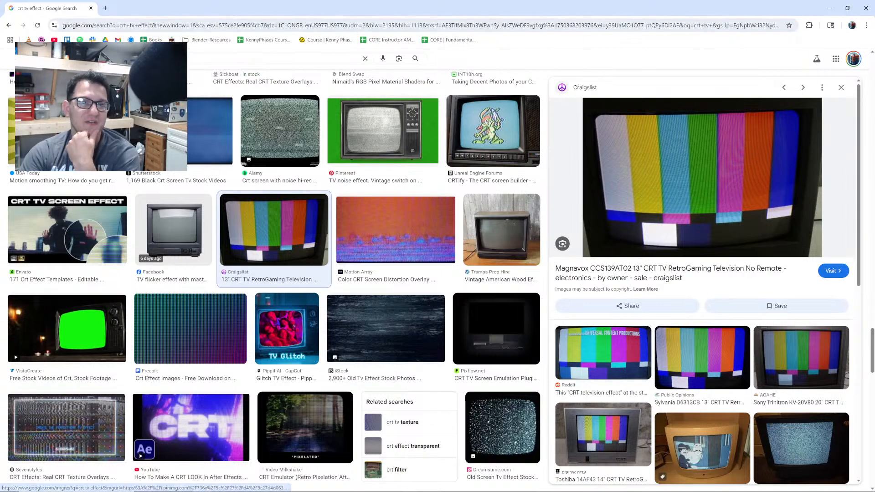
- Search images for "geisha blade runner"
triple_click(136, 58)
key(ctrl+a)
text(ge)
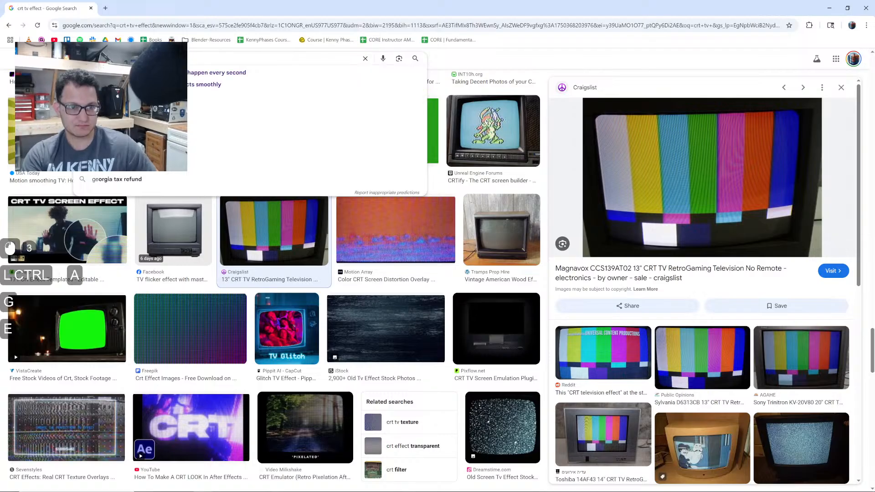
text(us)
key(BackSpace)
key(BackSpace)
text(ius)
key(BackSpace)
key(BackSpace)
key(BackSpace)
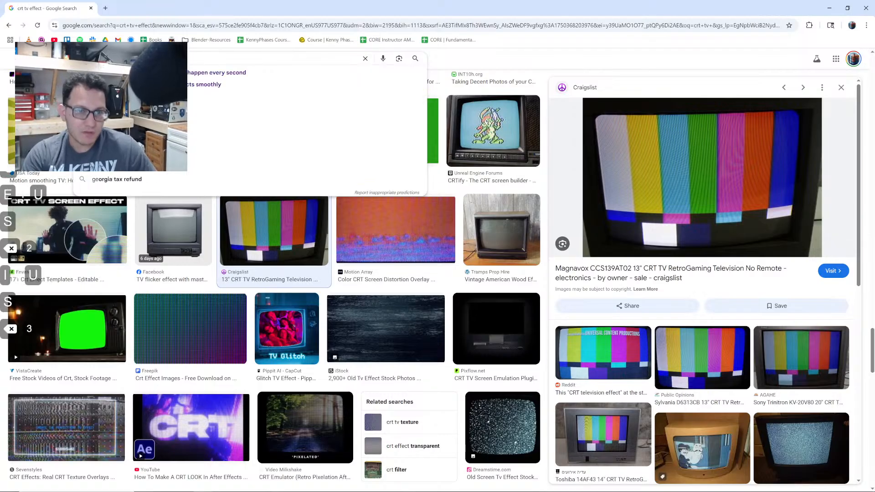
text(isha blad)
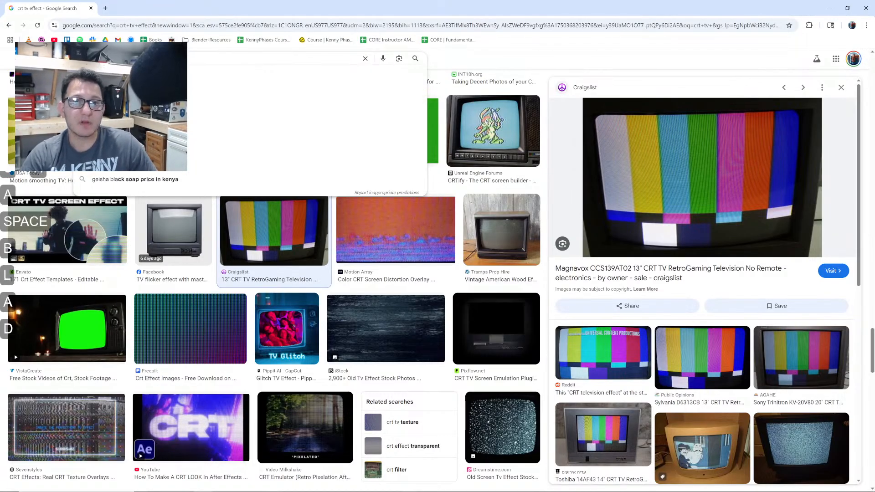
text(e)
key(Down)
key(Down)
key(Return)
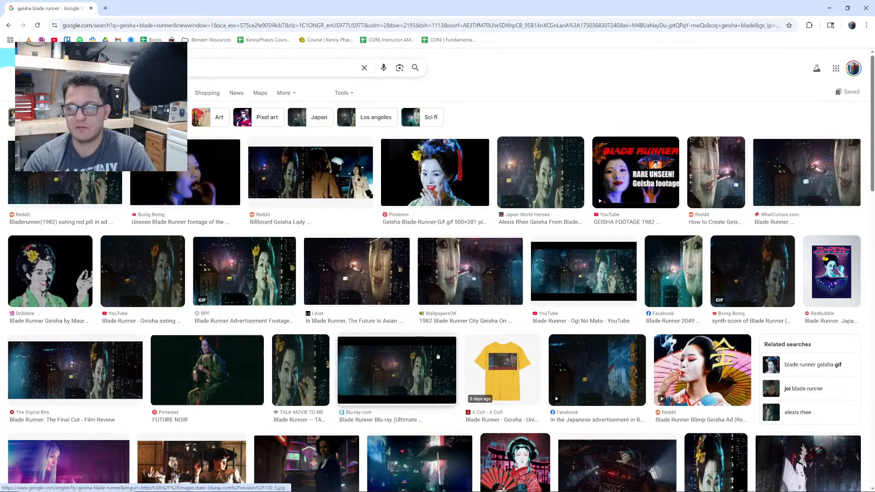
- Look through the geisha results, preview the CNN Blade Runner 2049 image, and close the image search
scroll(245, 256, down, 6)
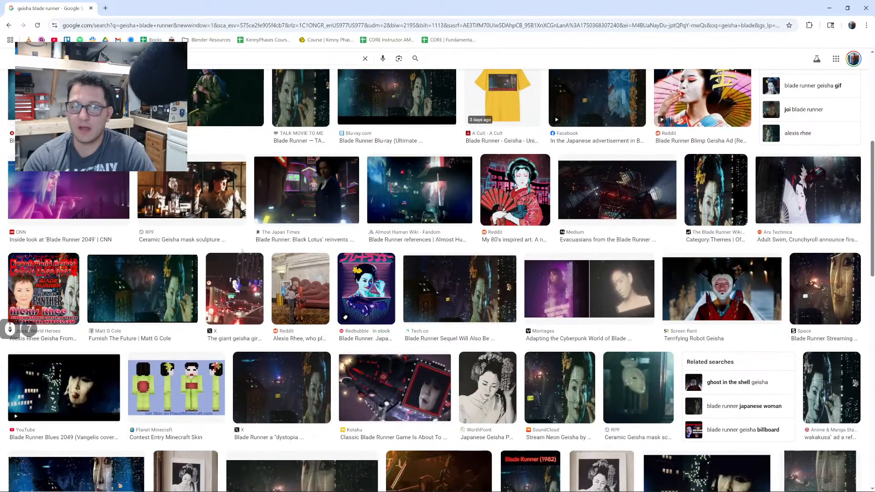
scroll(242, 250, up, 4)
click(97, 394)
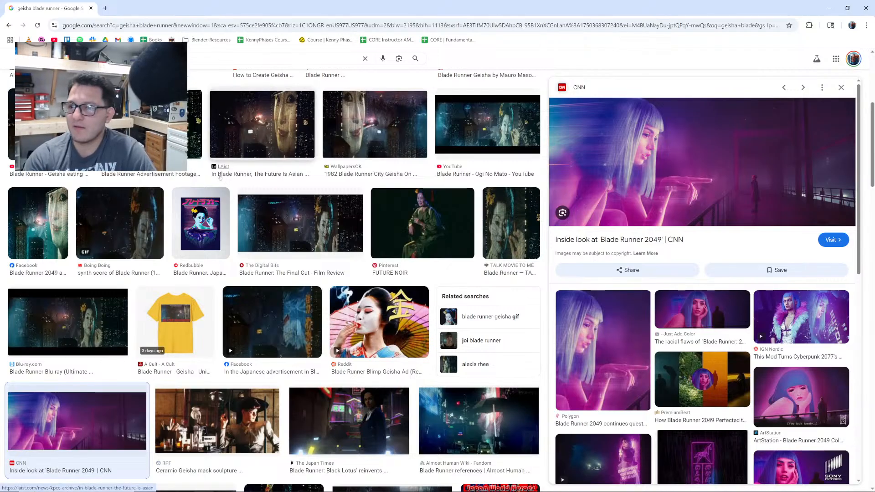
click(92, 9)
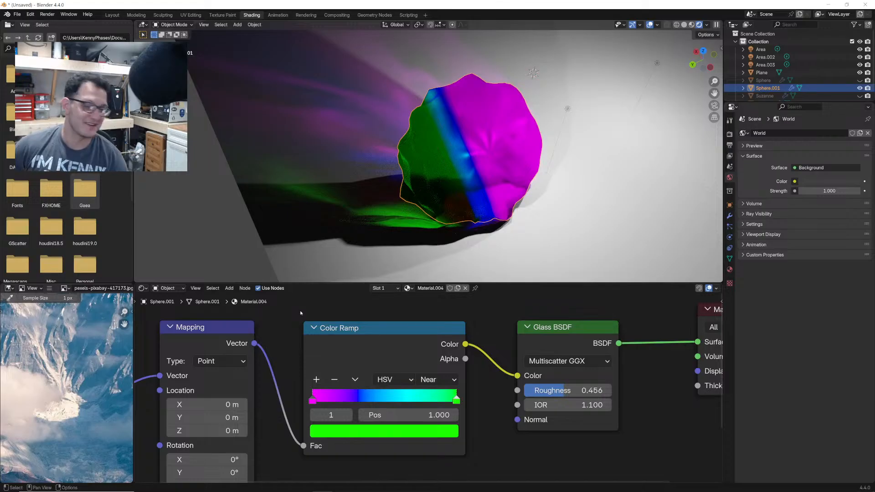
- Open the recent file Blueprint-Shader.blend without saving the current scene, and view the Iron Man helmet from another angle
click(17, 15)
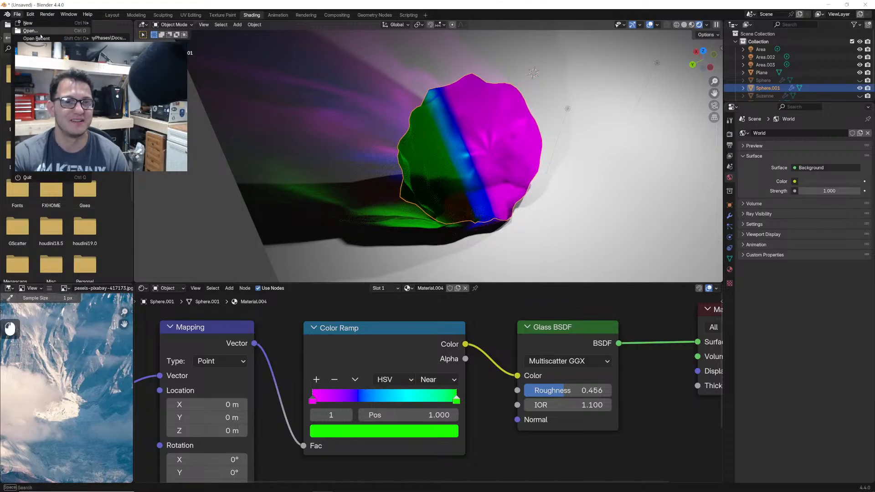
mouse_move(54, 38)
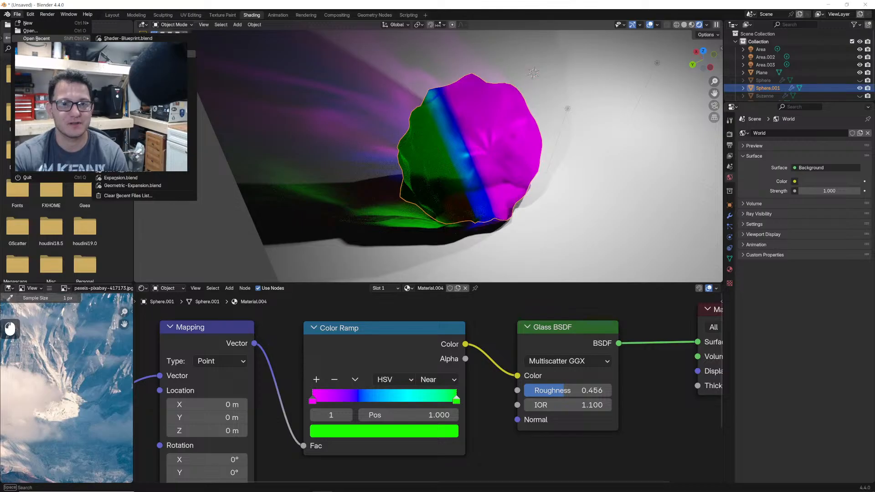
click(125, 38)
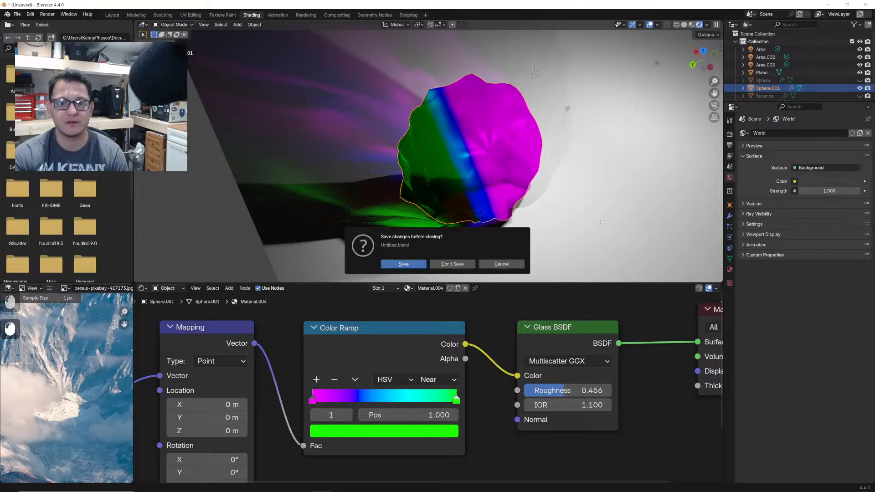
click(454, 264)
click(732, 25)
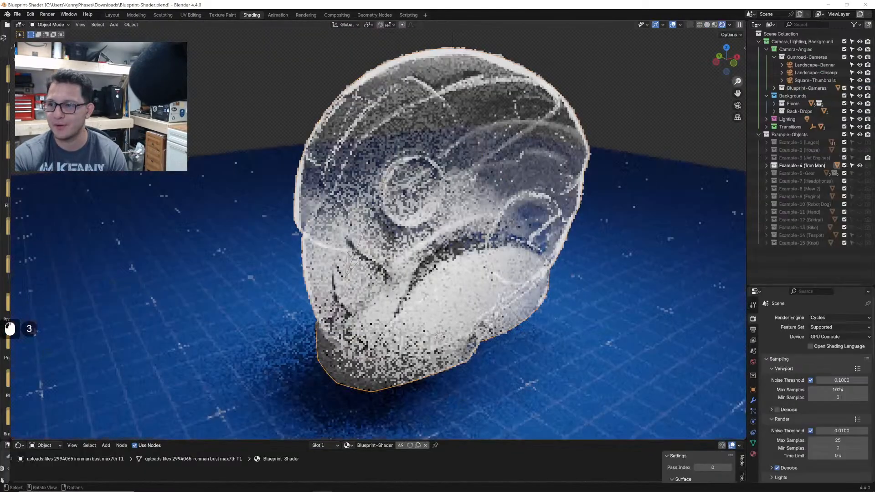
click(737, 106)
middle_drag(614, 182, 506, 237)
scroll(437, 220, up, 11)
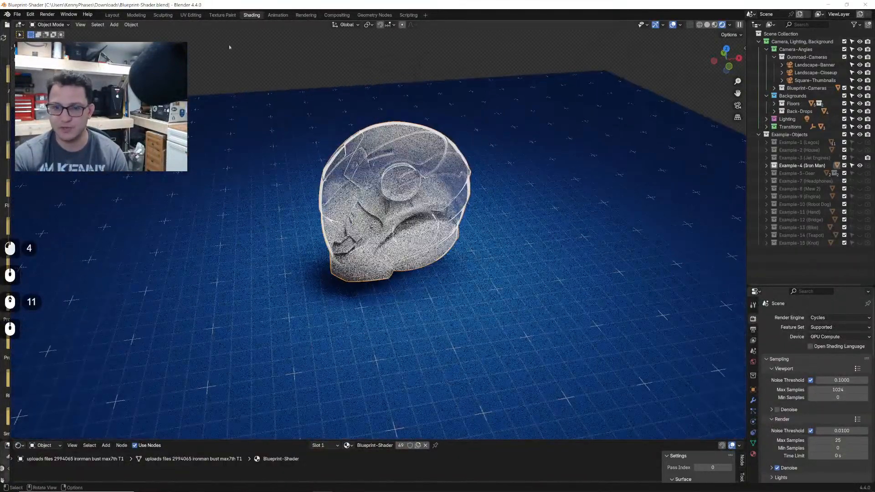
- Open the recent file Shader-Blueprint.blend
click(17, 14)
mouse_move(36, 39)
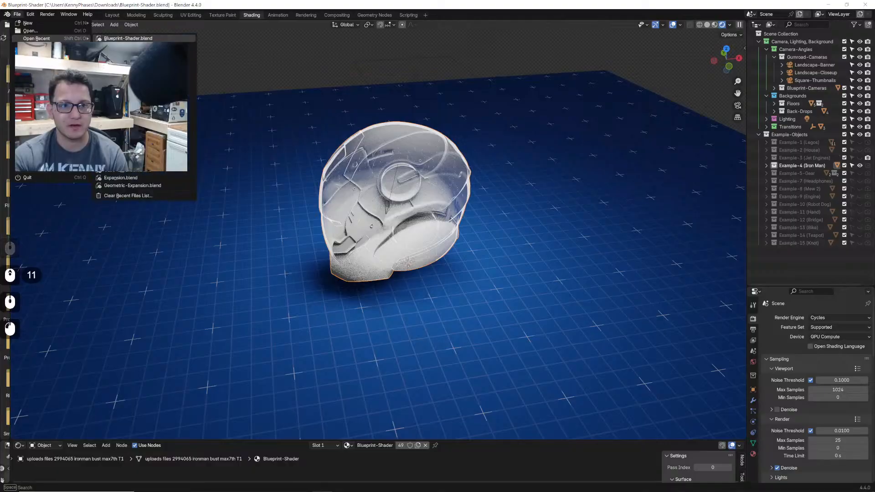
click(128, 46)
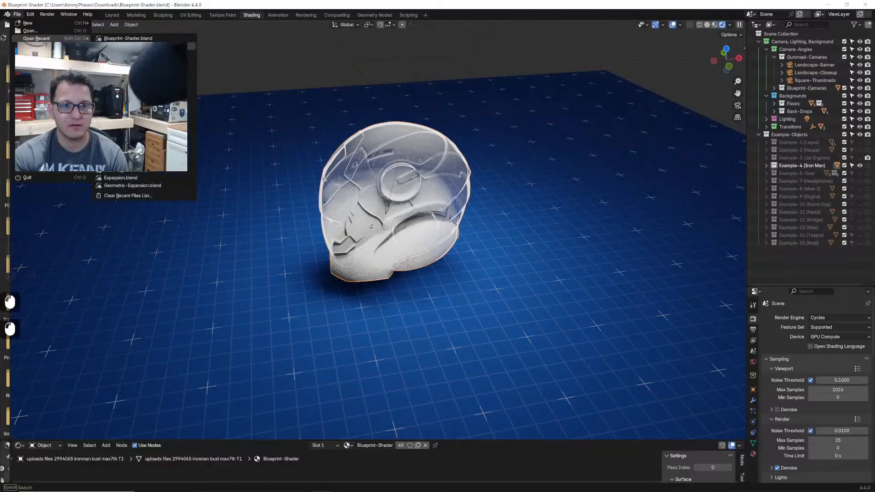
click(669, 25)
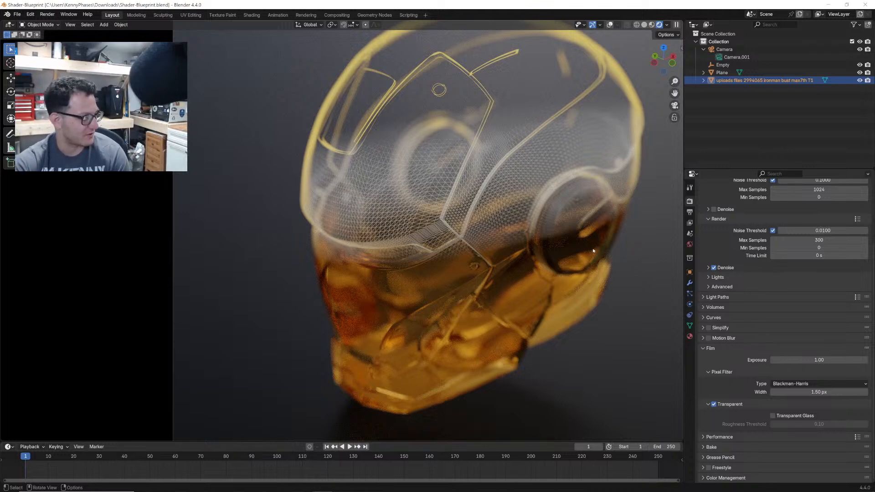
scroll(428, 235, up, 2)
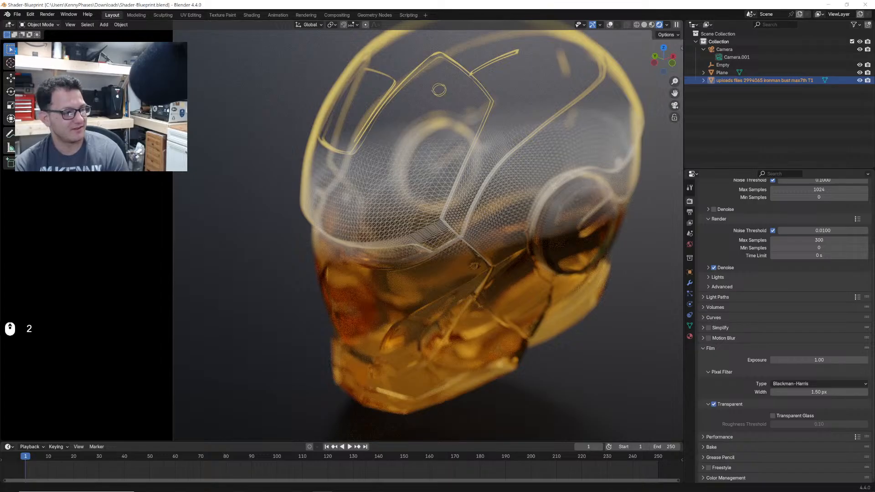
scroll(429, 235, down, 7)
scroll(428, 235, up, 7)
scroll(428, 236, down, 8)
scroll(428, 235, up, 2)
scroll(428, 235, up, 20)
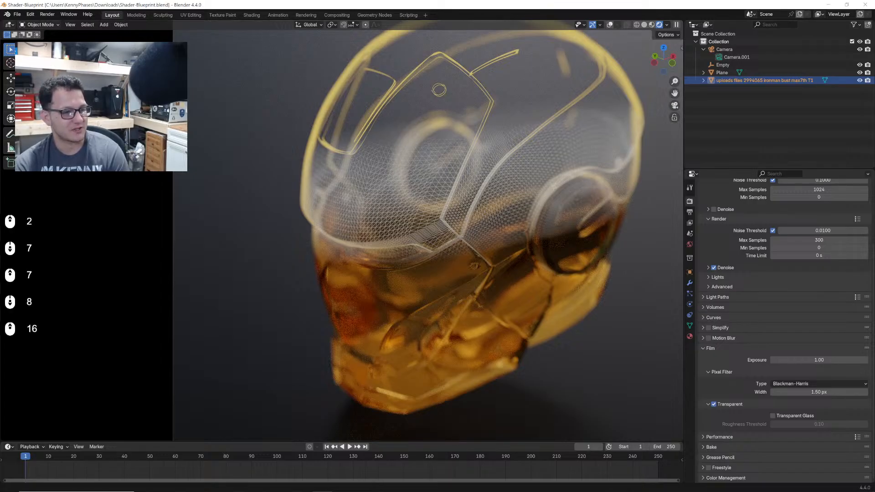
scroll(429, 236, down, 20)
scroll(429, 235, up, 20)
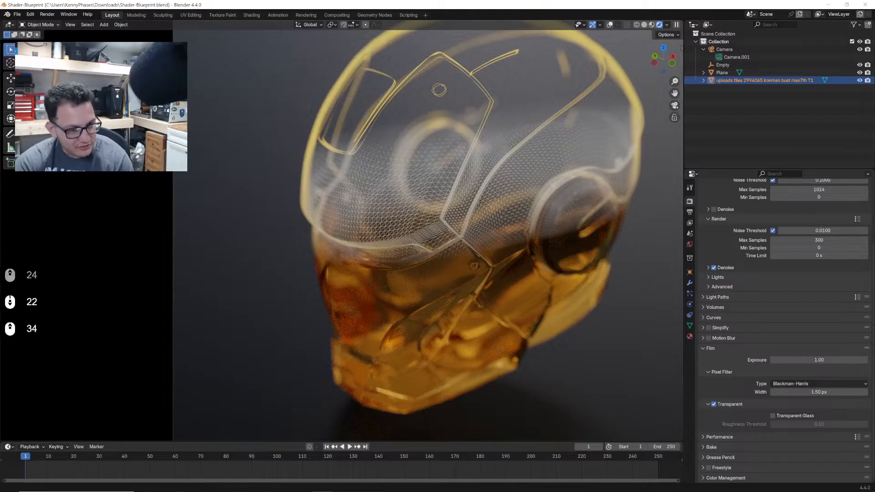
scroll(429, 235, down, 20)
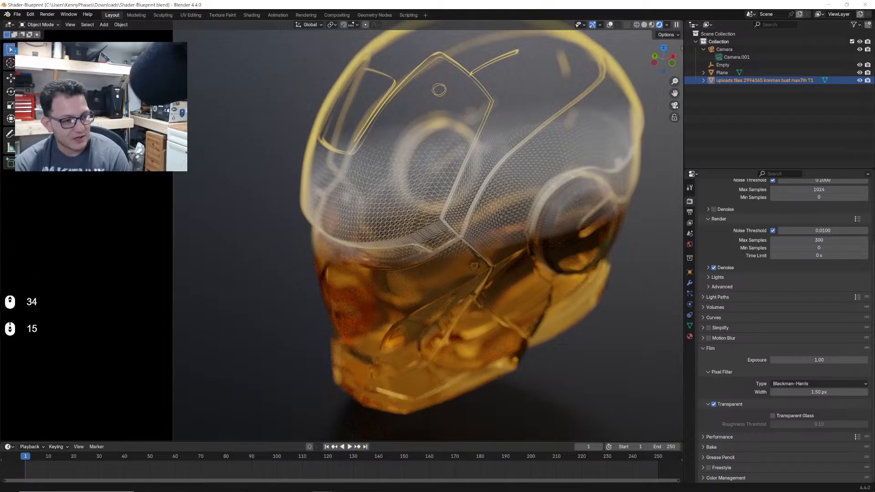
scroll(429, 235, down, 6)
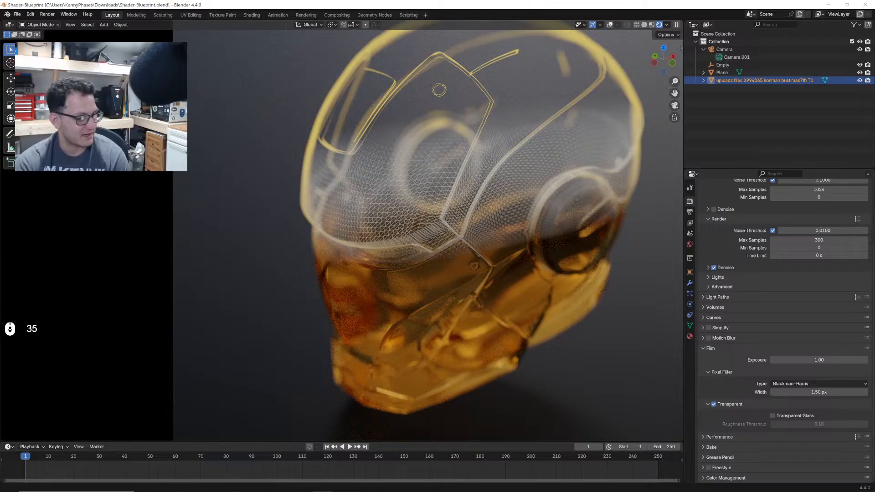
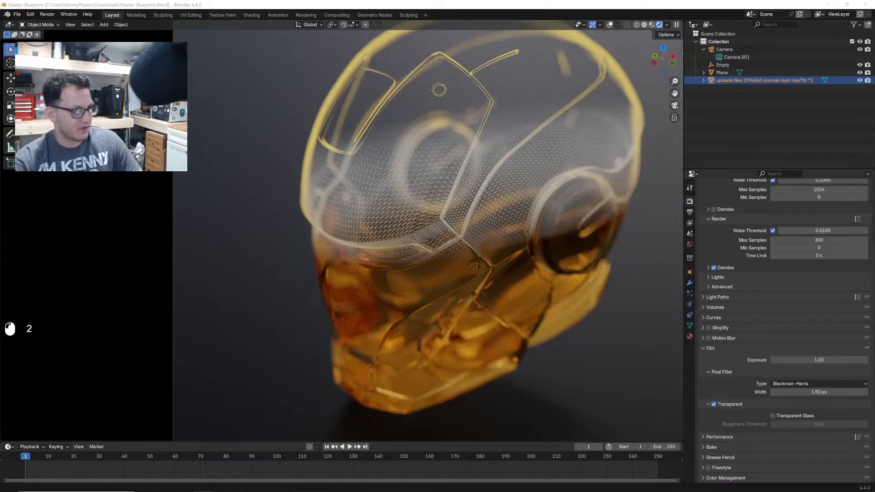
- Switch to the web browser, go to Canva, and bring the Wind thumbnail design onto this screen
text(cana)
key(Return)
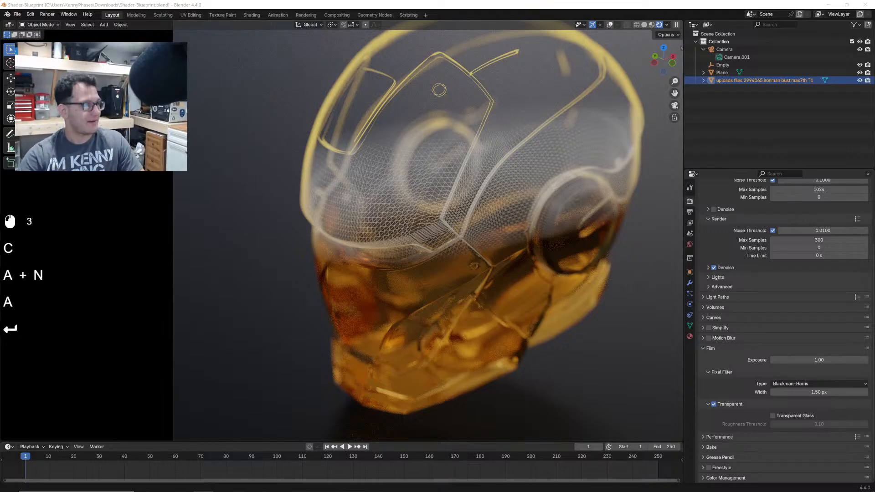
text(canva)
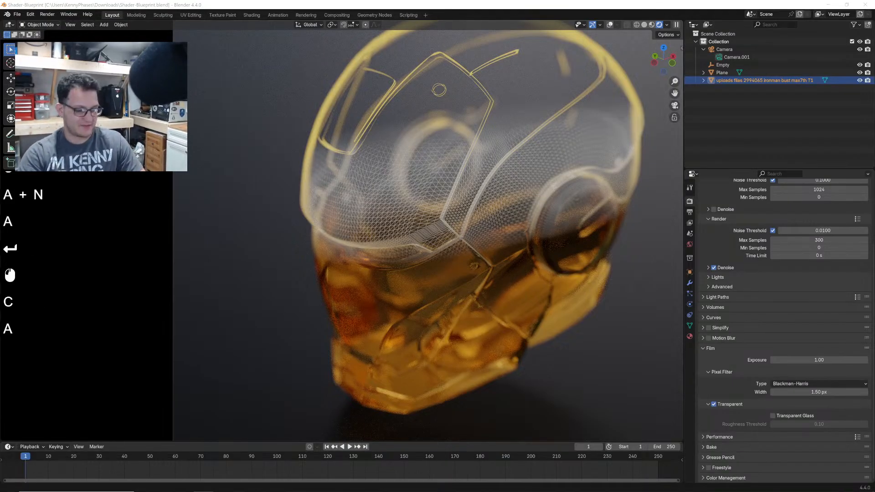
key(Return)
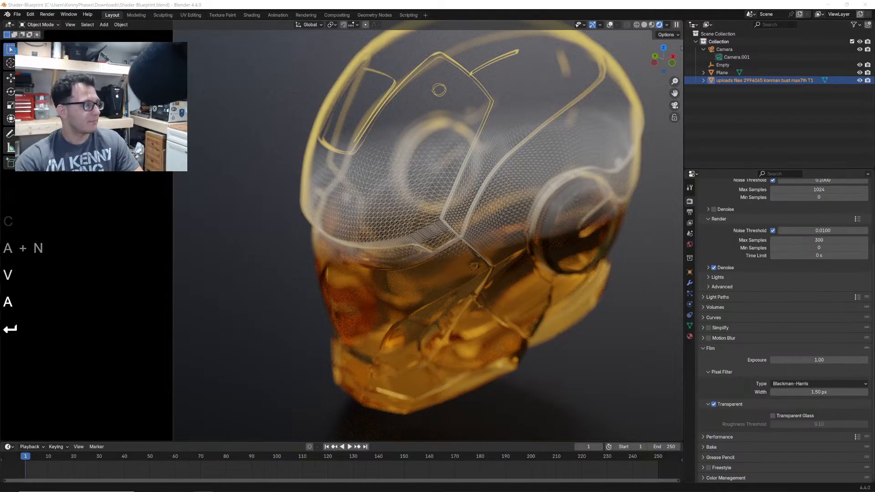
drag(0, 283, 392, 1)
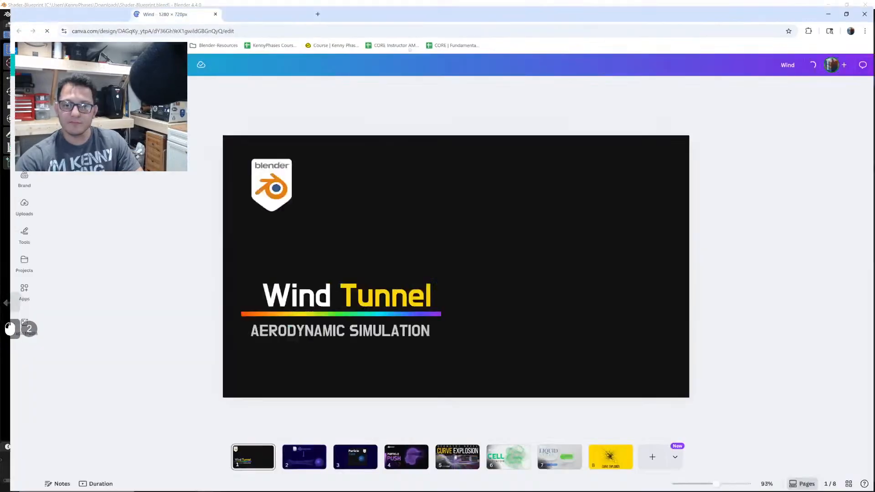
- Look through the Wind design's thumbnail pages and delete the yellow Curve Explosion page at the end
click(298, 457)
click(350, 456)
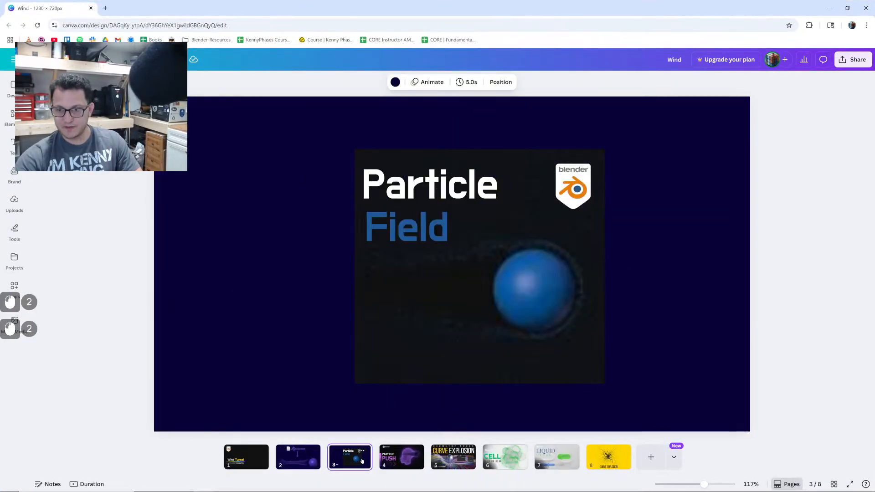
click(415, 456)
click(463, 456)
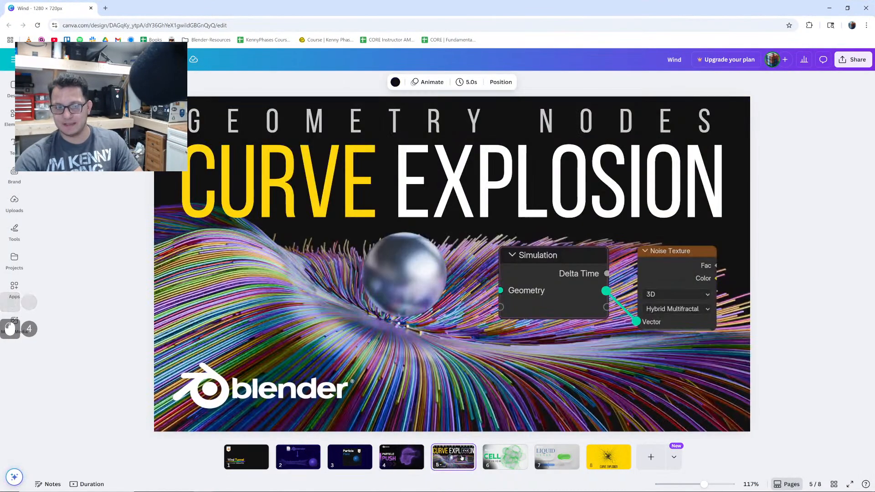
click(510, 456)
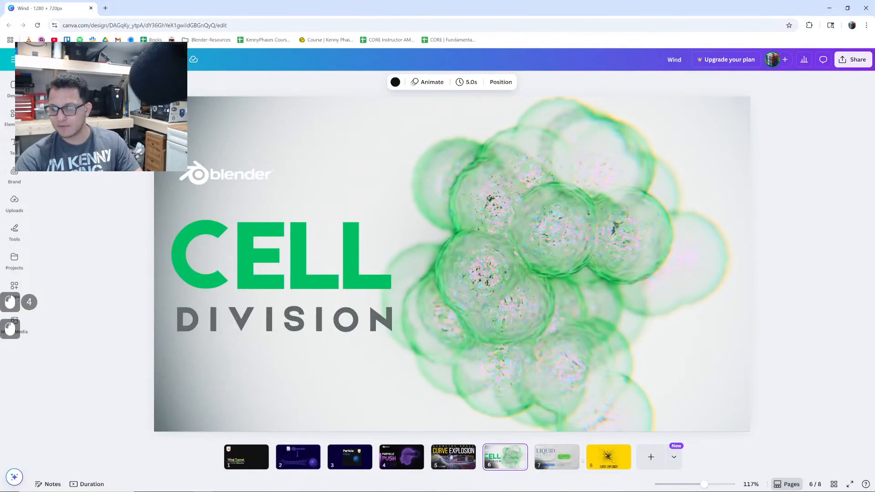
click(553, 463)
click(607, 465)
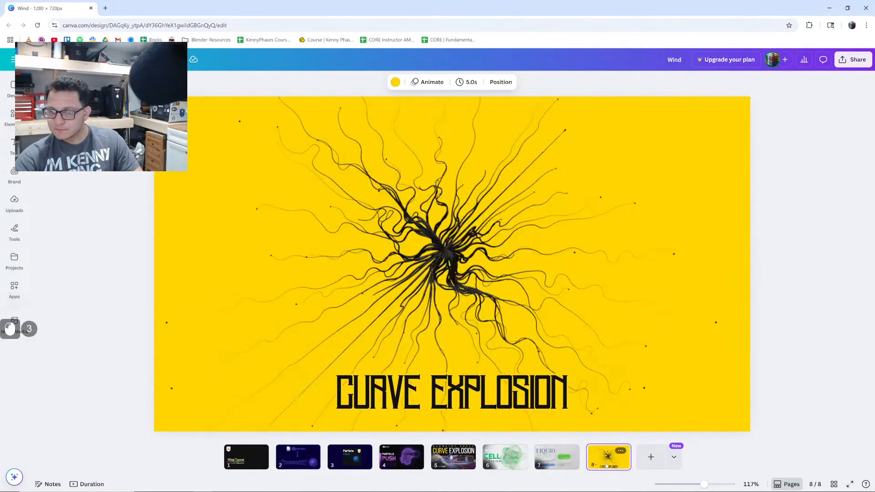
key(Delete)
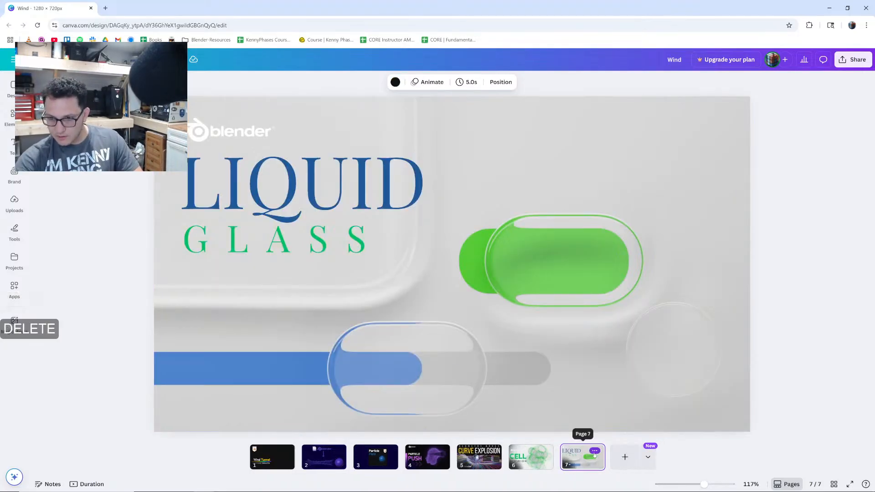
- Duplicate the Liquid Glass page and delete the background image from the copy
click(595, 451)
click(647, 303)
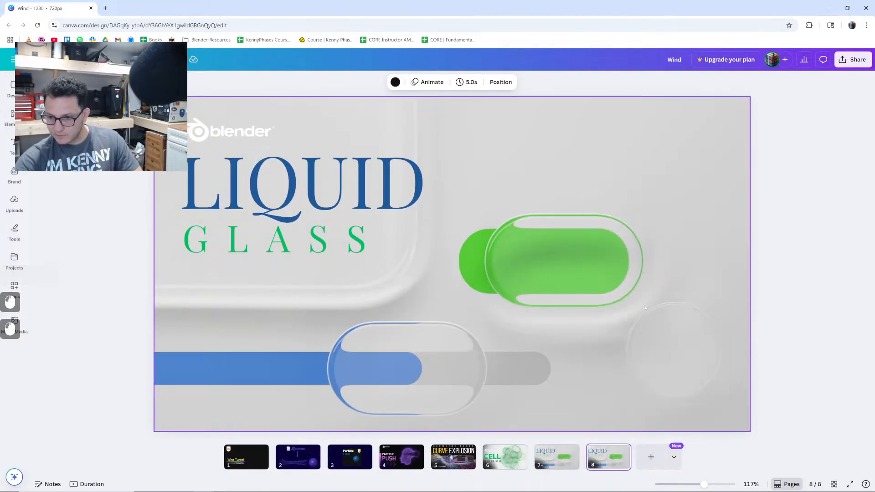
click(604, 339)
key(Delete)
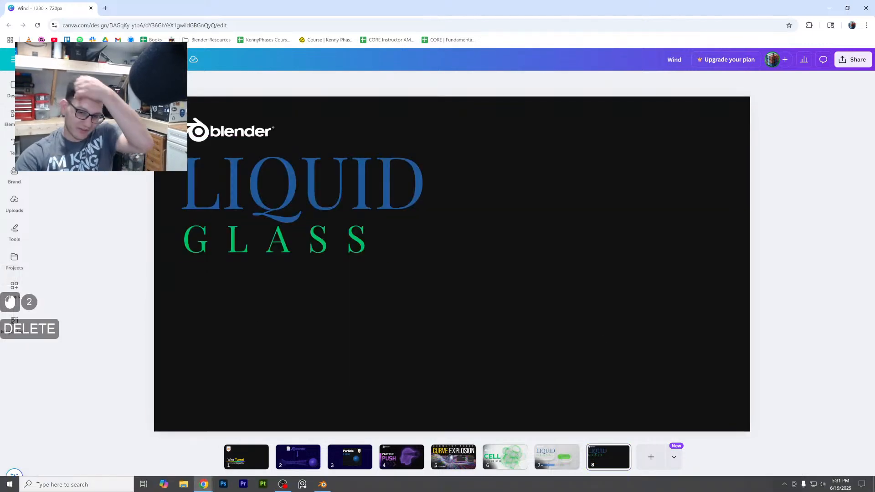
- Switch back to Blender's Shading workspace and examine the helmet material's node group, from Texture Coordinate through to Group Output
click(323, 484)
click(252, 15)
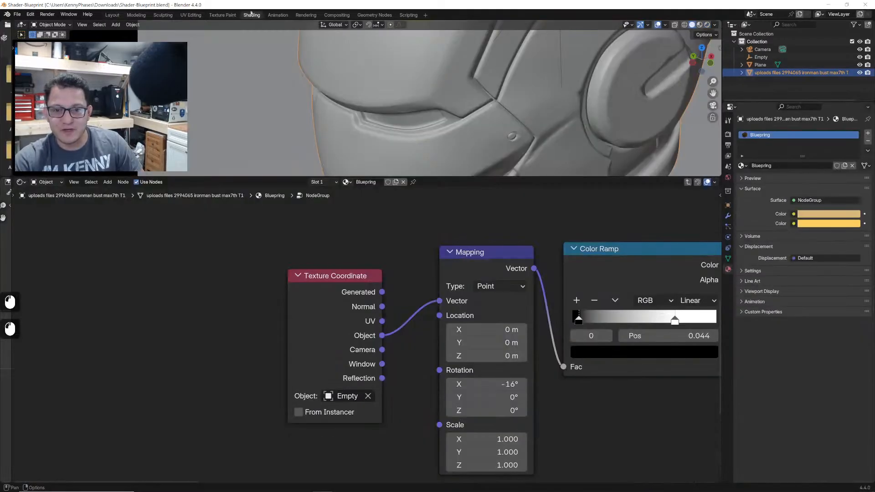
scroll(249, 296, down, 2)
scroll(373, 319, down, 1)
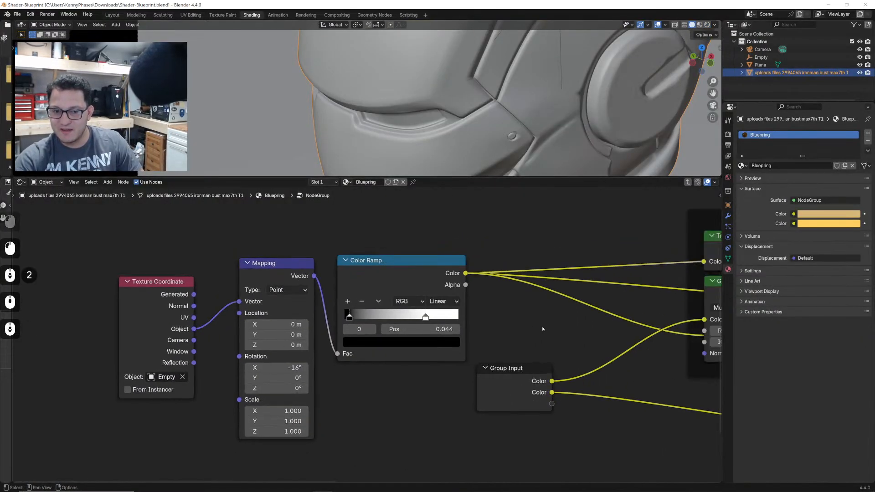
middle_drag(543, 328, 420, 324)
middle_drag(552, 324, 655, 329)
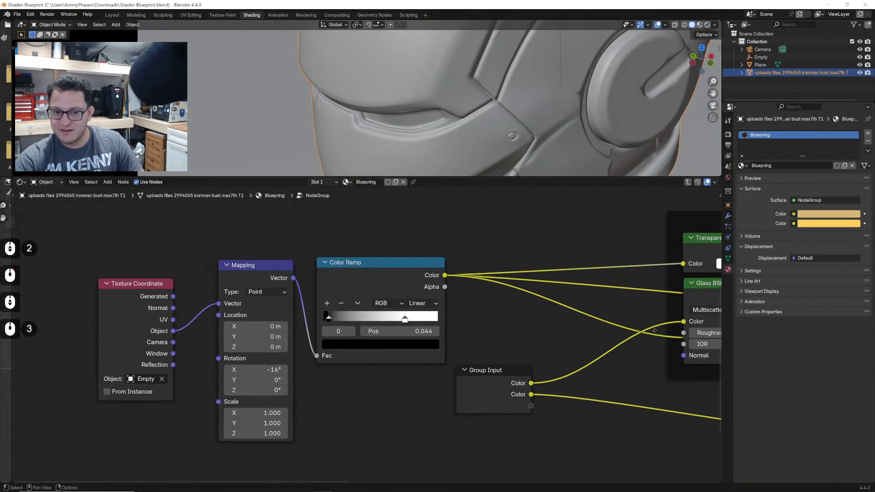
middle_drag(550, 317, 408, 319)
middle_drag(659, 328, 375, 329)
middle_drag(623, 326, 373, 273)
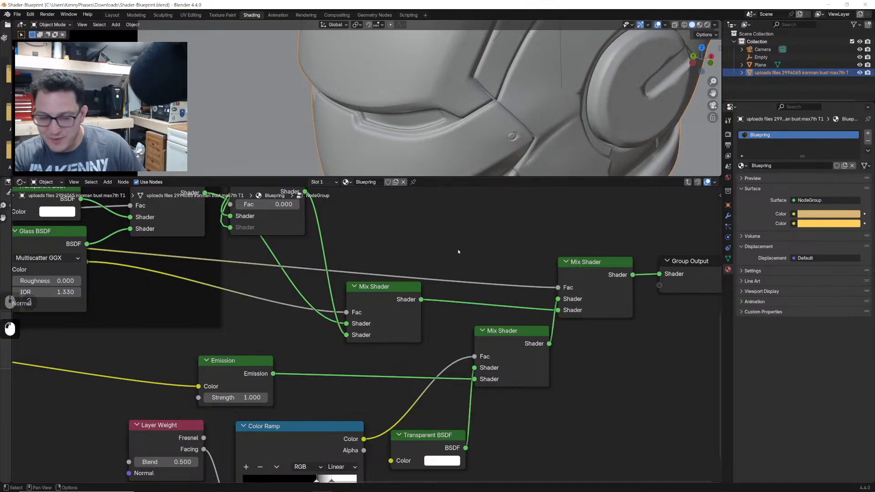
- Unlink the Bluepring material from the helmet and create a new default material in its place
click(403, 182)
click(403, 182)
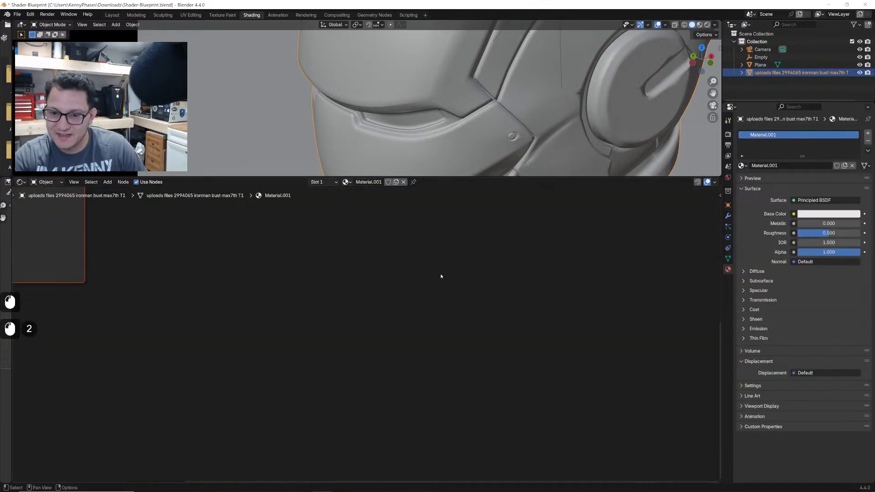
scroll(440, 305, up, 4)
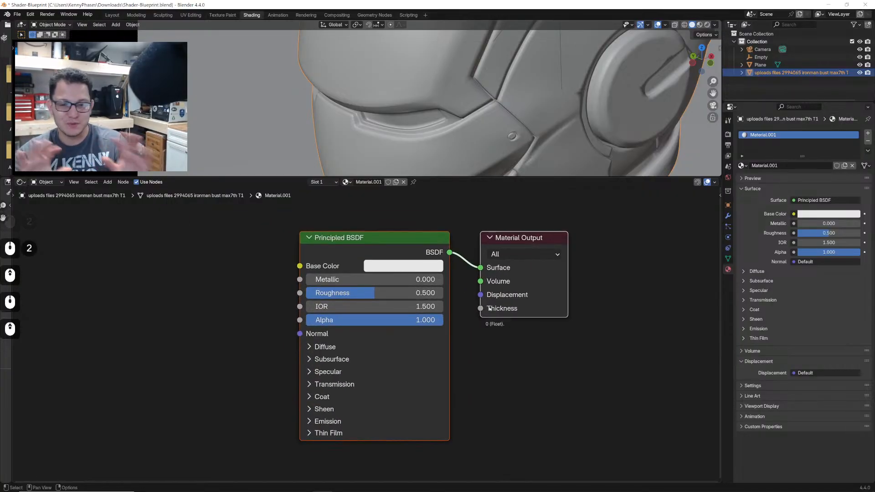
click(373, 251)
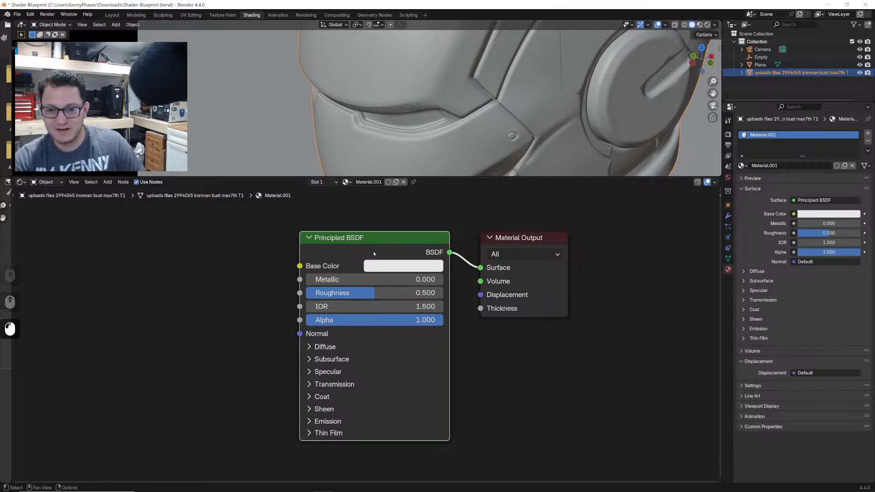
click(220, 219)
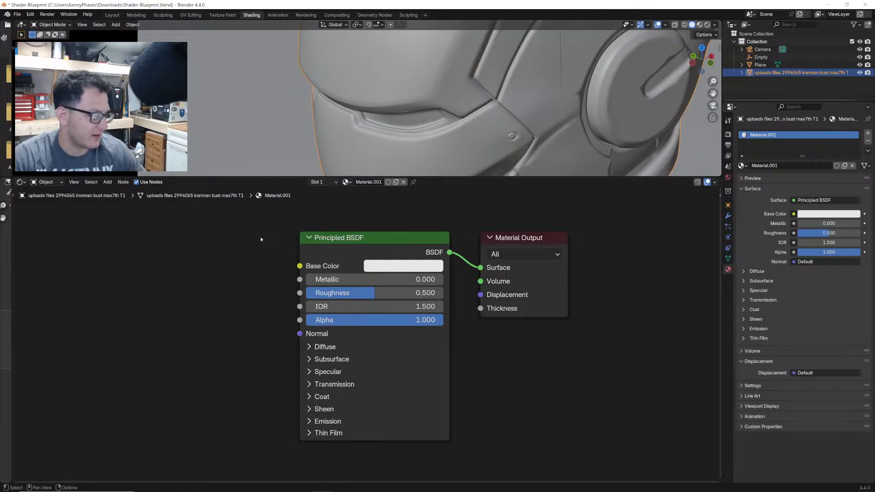
click(277, 242)
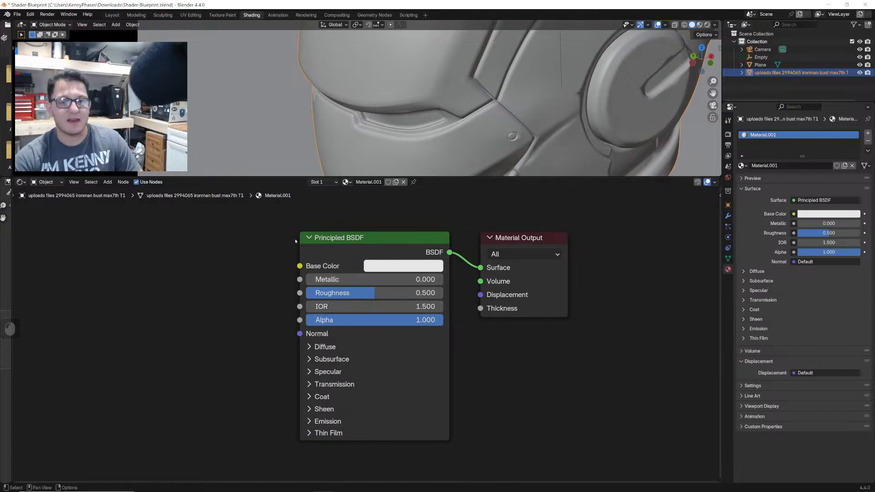
click(342, 247)
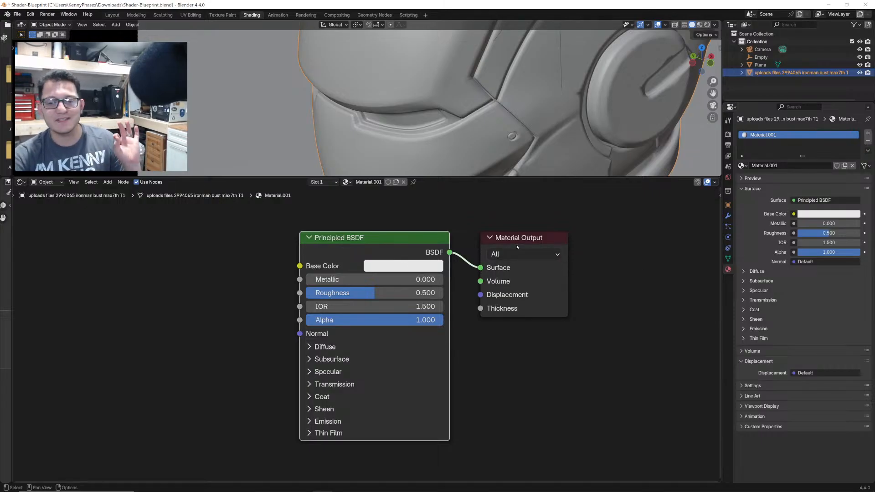
- Snip the area around the Principled BSDF and Material Output nodes with Snipping Tool and copy the capture
drag(518, 247, 516, 248)
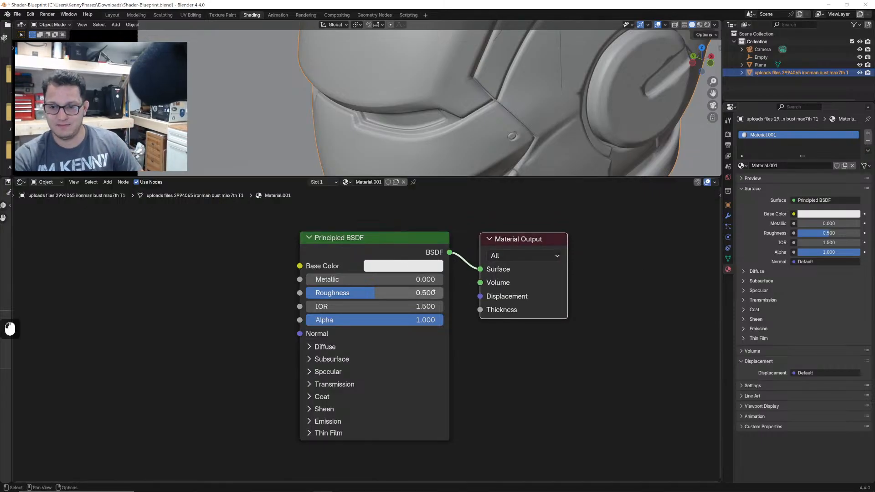
key(ctrl+z)
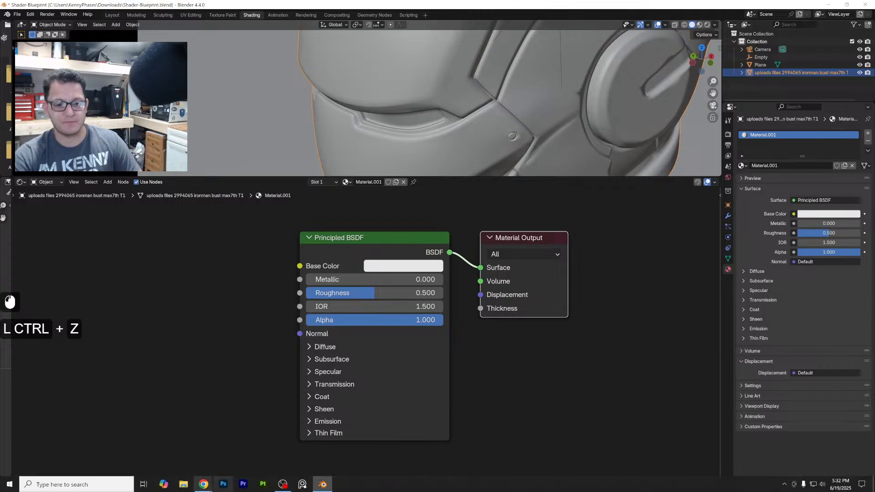
click(84, 488)
click(150, 329)
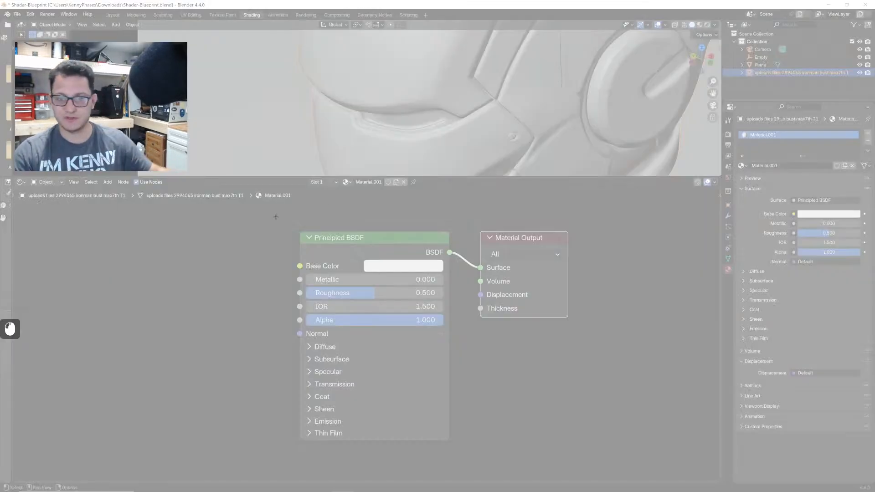
drag(276, 217, 588, 467)
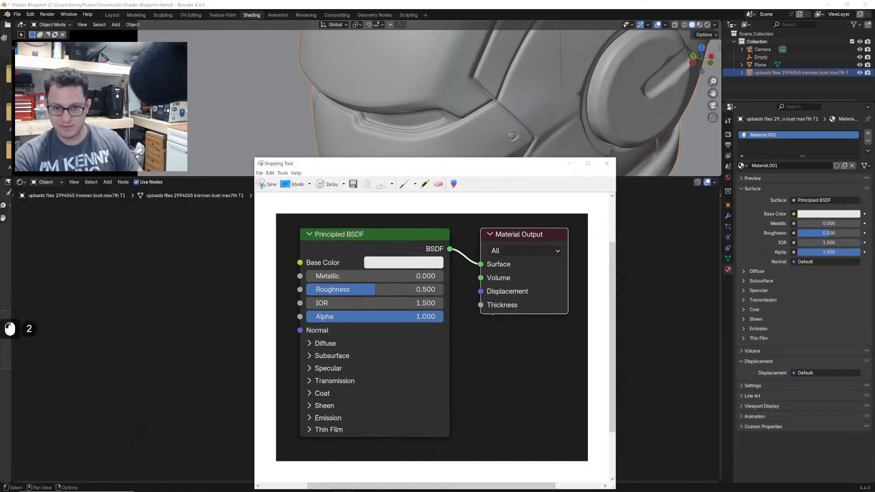
key(ctrl+c)
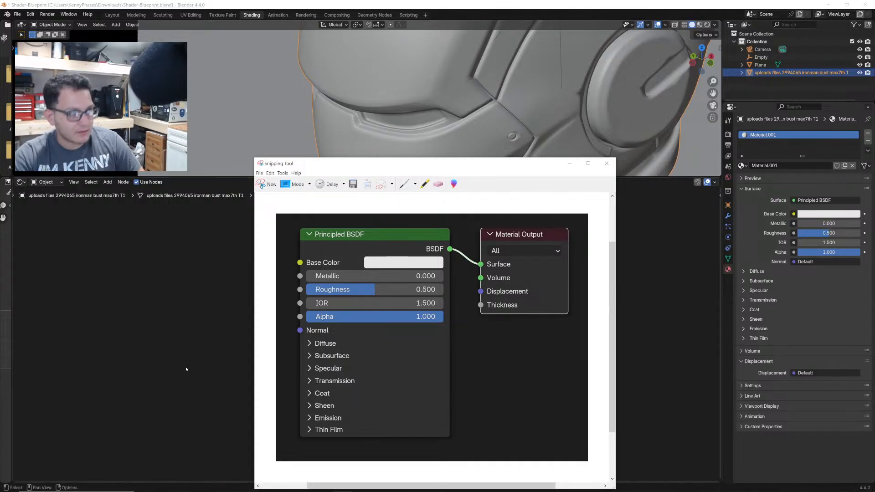
- Switch to the Wind design in Canva, paste the node capture onto page 8 and move it onto the page's right half
click(833, 2)
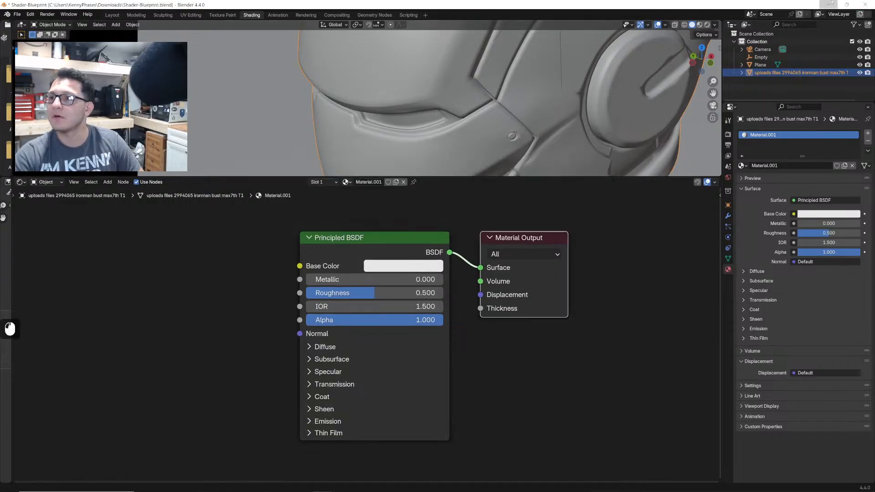
click(833, 2)
click(472, 98)
key(ctrl+v)
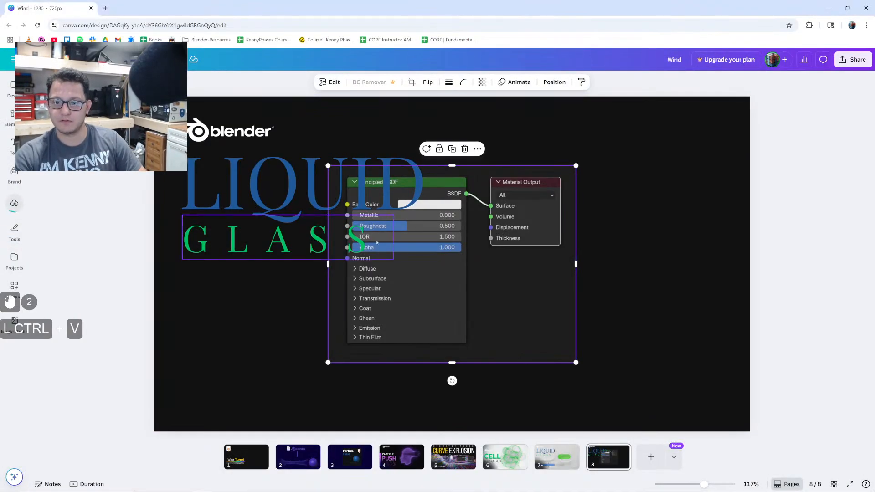
drag(377, 243, 478, 257)
- Delete the LIQUID and GLASS title texts from page 8
click(305, 211)
key(End)
key(Delete)
click(295, 233)
key(Delete)
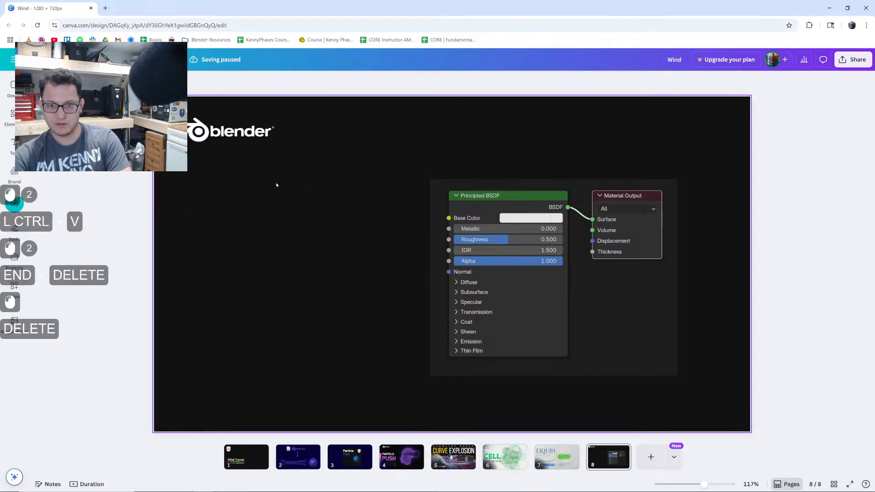
- Reposition the Principled BSDF node image on the page and enlarge it beside the Blender logo
click(230, 132)
drag(551, 251, 466, 261)
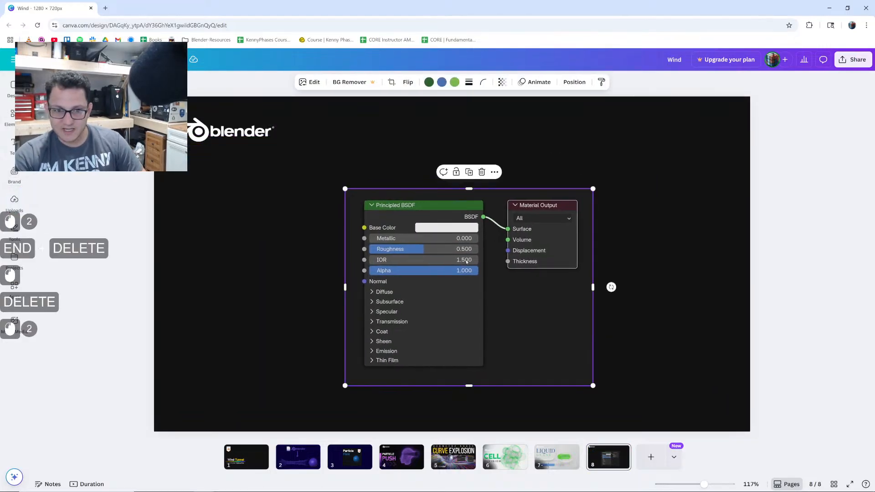
mouse_move(593, 189)
mouse_down()
mouse_move(715, 114)
mouse_move(690, 121)
mouse_move(599, 202)
mouse_up()
- Add a rounded square shape, remove its corner rounding, and stretch it over the Principled BSDF node's settings
click(13, 116)
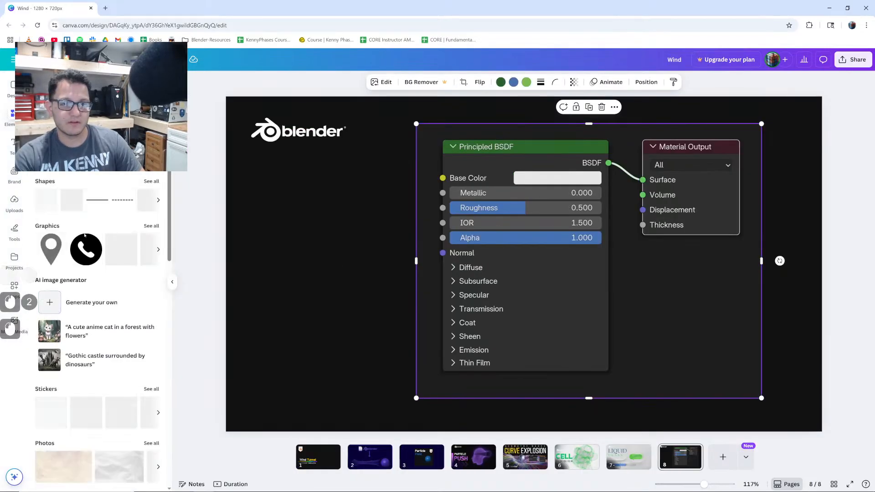
click(72, 200)
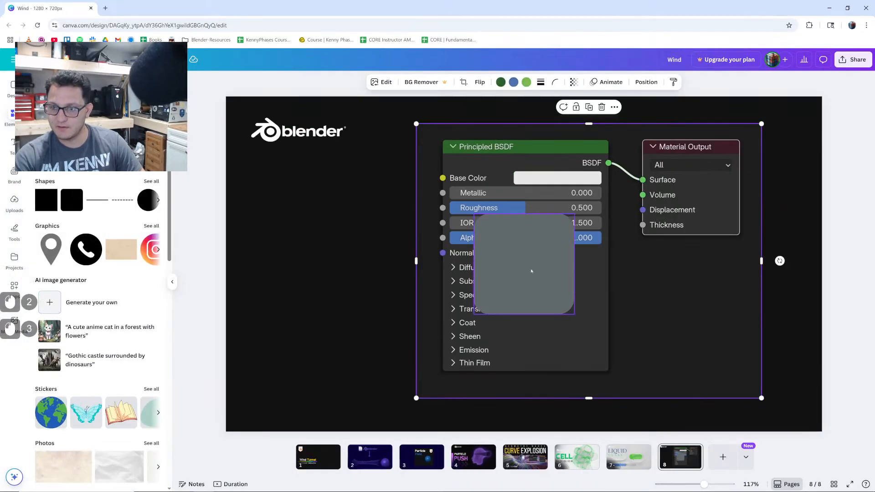
drag(532, 270, 605, 207)
click(369, 82)
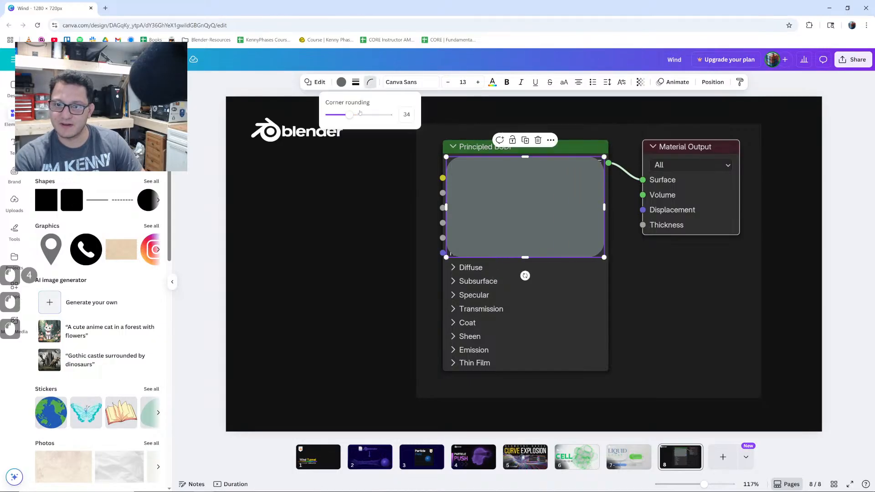
drag(360, 113, 327, 115)
drag(525, 258, 548, 370)
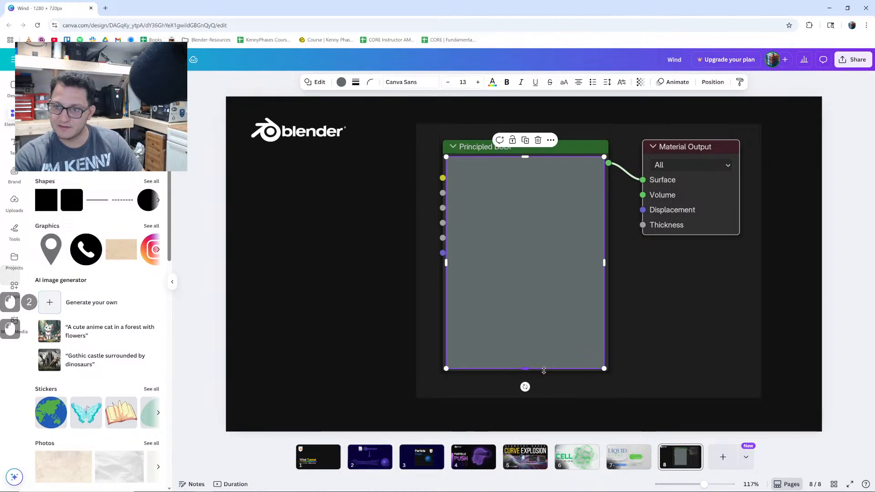
- Recolour the cover rectangle to #303030 by sampling the dark grey of the Principled BSDF node body
click(342, 82)
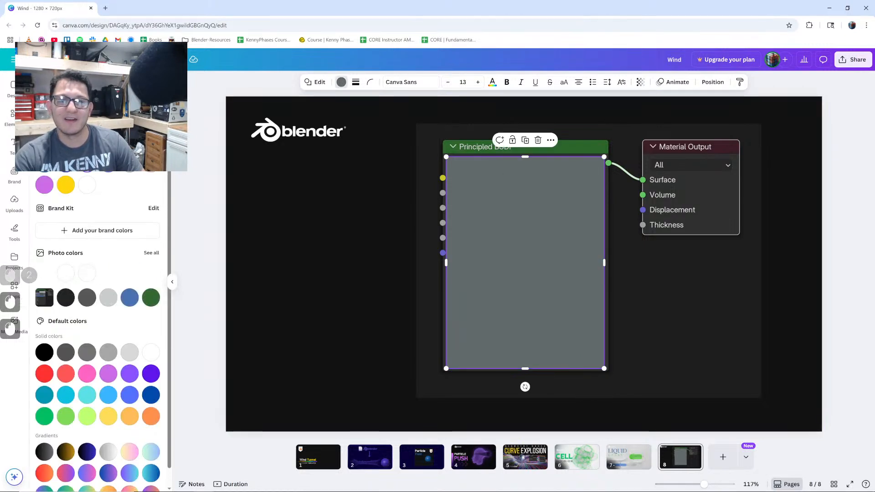
click(71, 303)
click(95, 298)
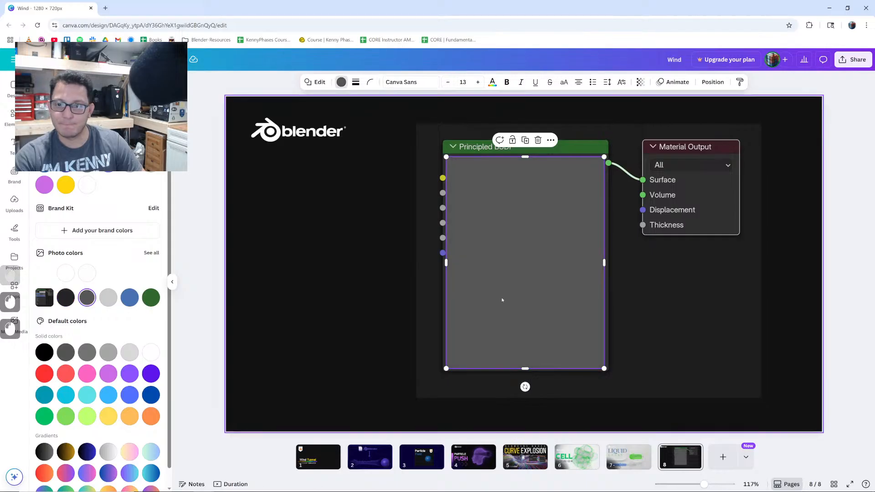
ctrl+scroll(518, 222, up, 10)
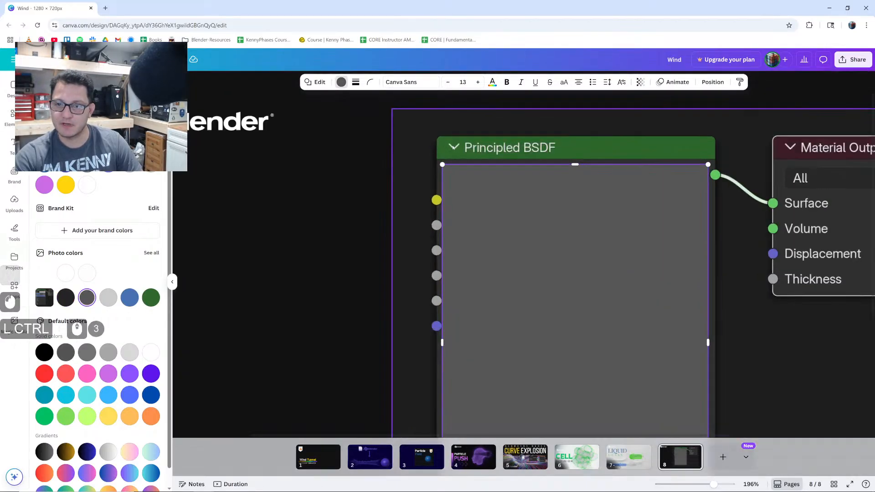
click(44, 143)
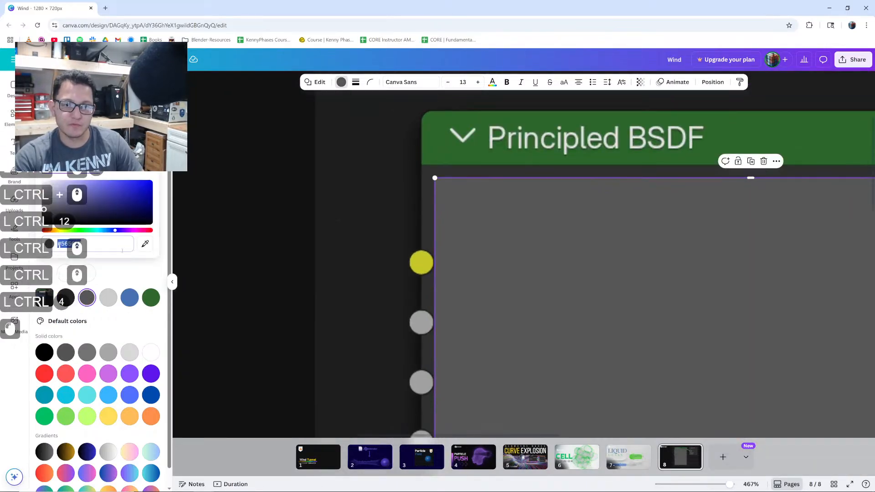
click(144, 246)
click(435, 173)
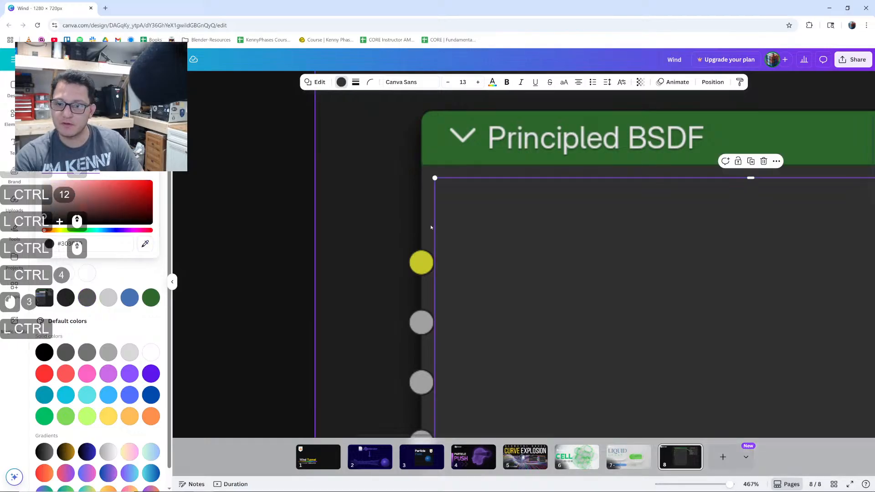
ctrl+scroll(431, 224, down, 10)
scroll(675, 261, down, 1)
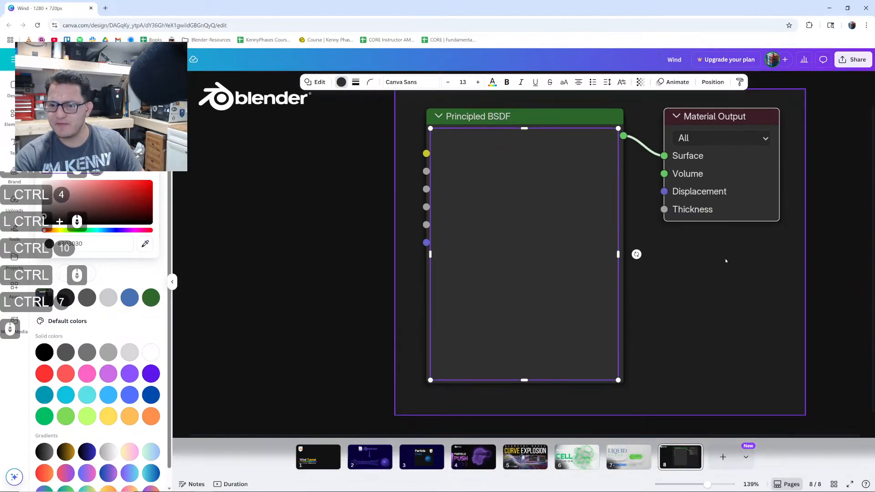
- Duplicate the cover rectangle and shrink the copy to hide the Material Output socket labels, leaving the All field and sockets uncovered
click(726, 261)
click(541, 246)
alt+shift+drag(521, 242, 729, 244)
alt+shift+click(824, 256)
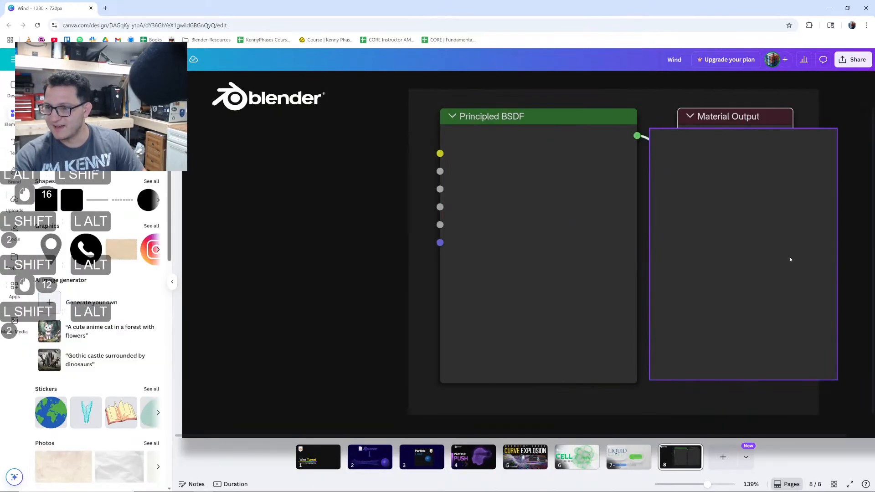
shift+click(789, 259)
alt+shift+drag(650, 254, 686, 245)
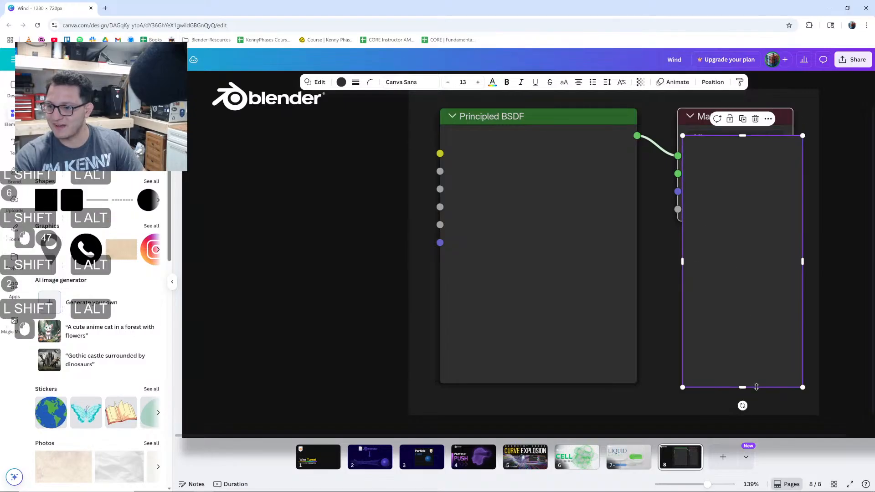
alt+shift+drag(743, 380, 754, 220)
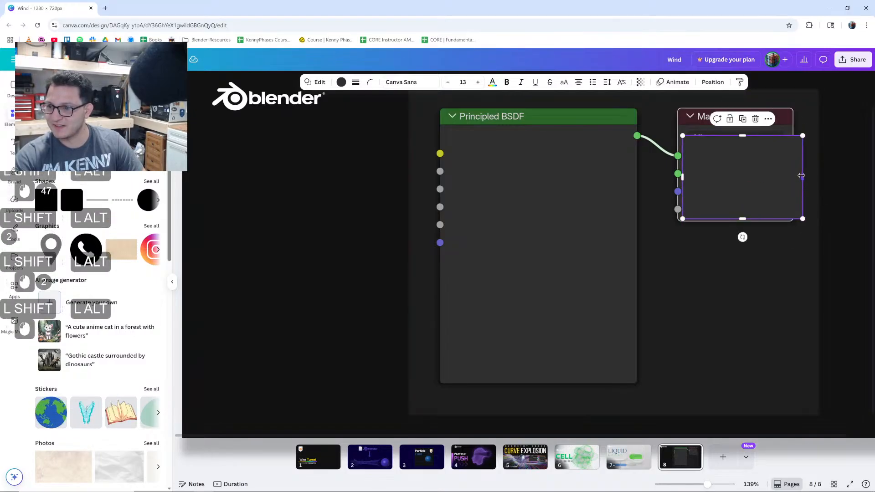
drag(802, 174, 785, 175)
drag(735, 136, 737, 149)
click(688, 322)
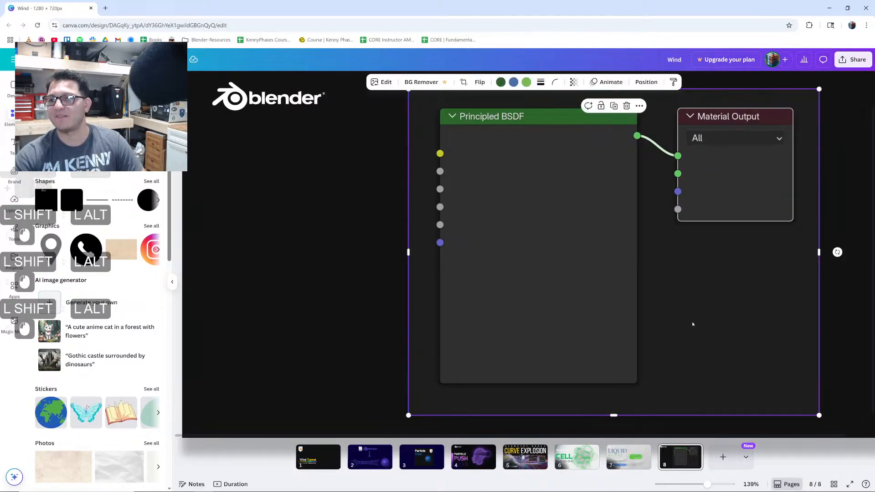
- Set the page background to #1D1D1D by sampling the backdrop of the node image
ctrl+scroll(688, 322, down, 2)
alt+shift+click(418, 268)
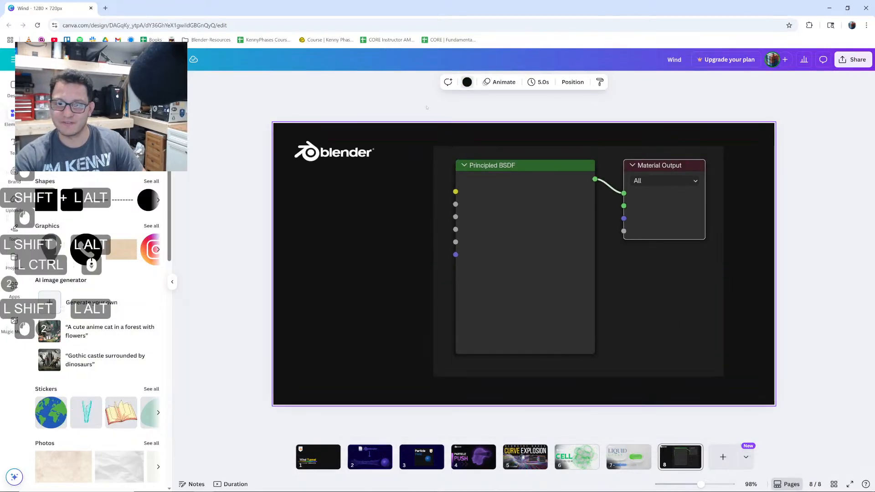
click(467, 82)
click(108, 165)
alt+shift+click(87, 297)
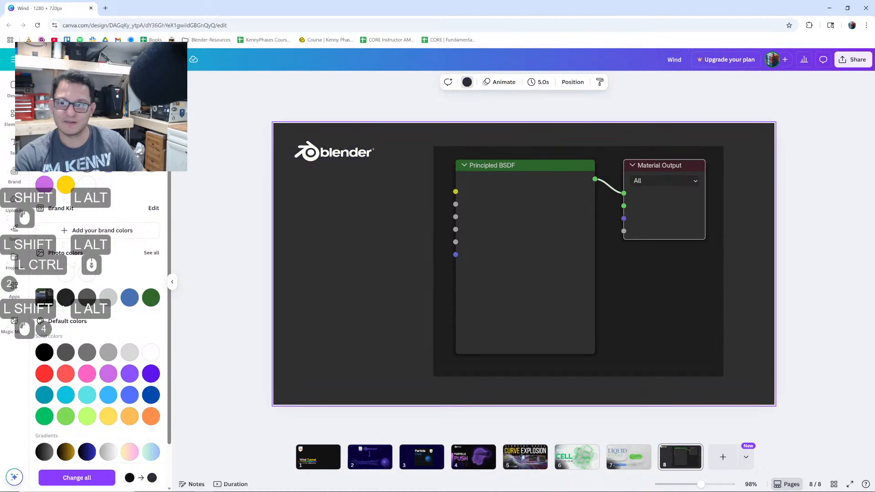
alt+shift+click(66, 298)
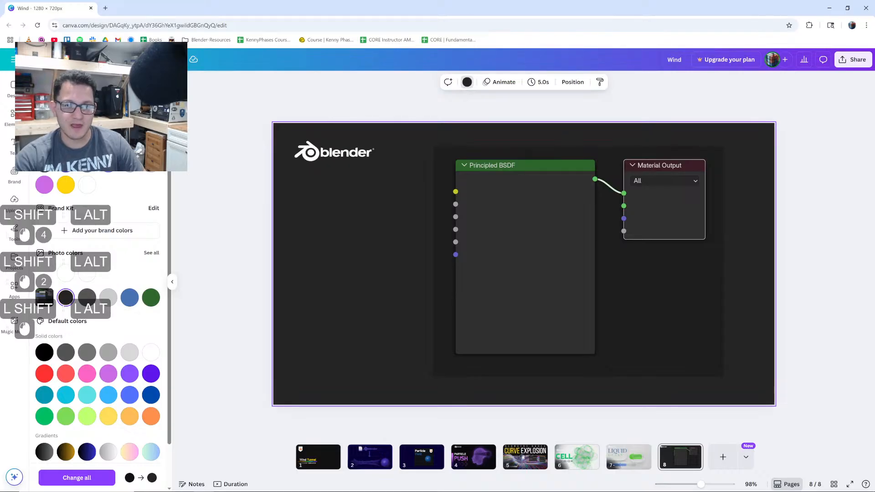
alt+shift+click(115, 230)
click(145, 244)
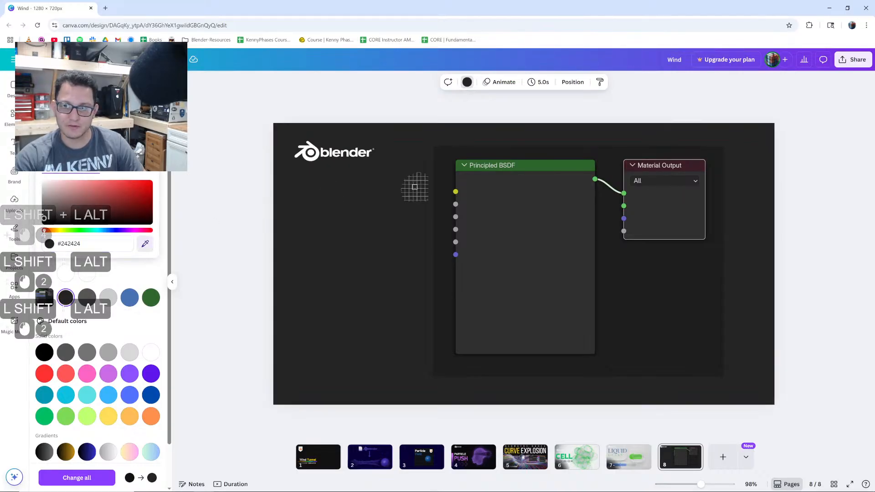
click(445, 171)
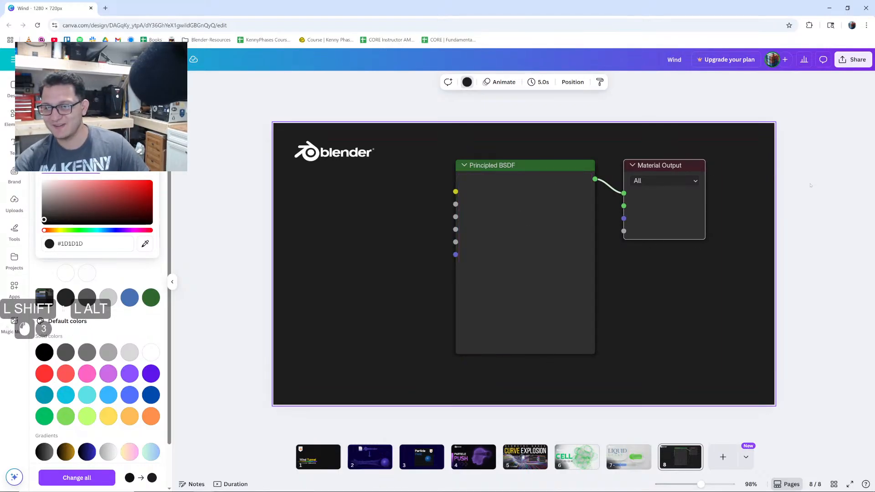
- Select the node image together with its cover rectangles and shift them slightly left and down on the page
alt+shift+drag(831, 169, 428, 364)
drag(537, 290, 511, 295)
click(823, 246)
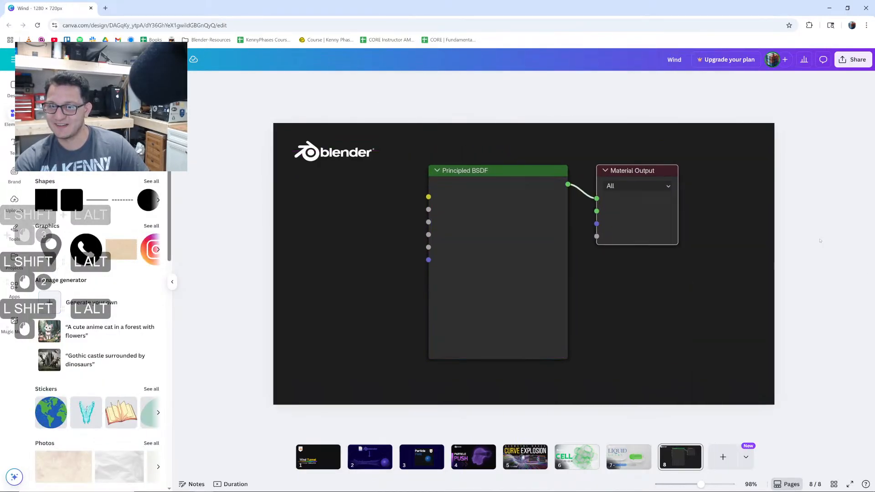
- Add a body text box reading "The Shader Dojo" with each word on its own line
click(12, 145)
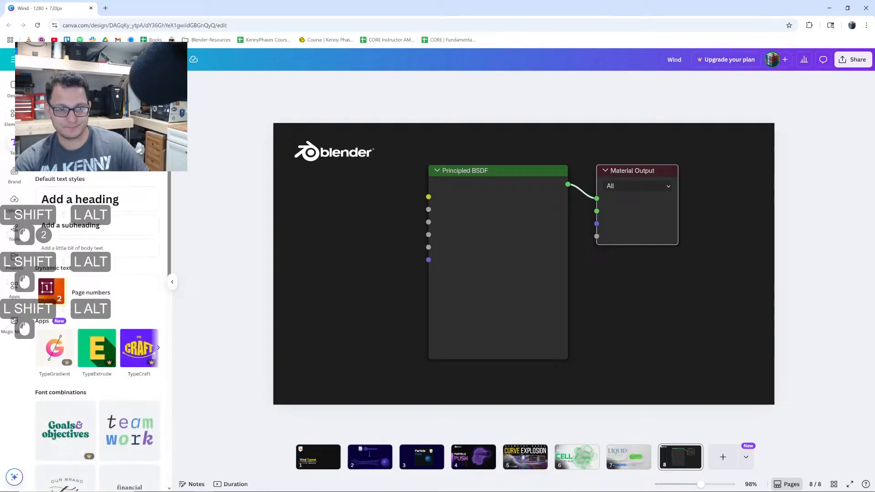
click(83, 248)
text(The)
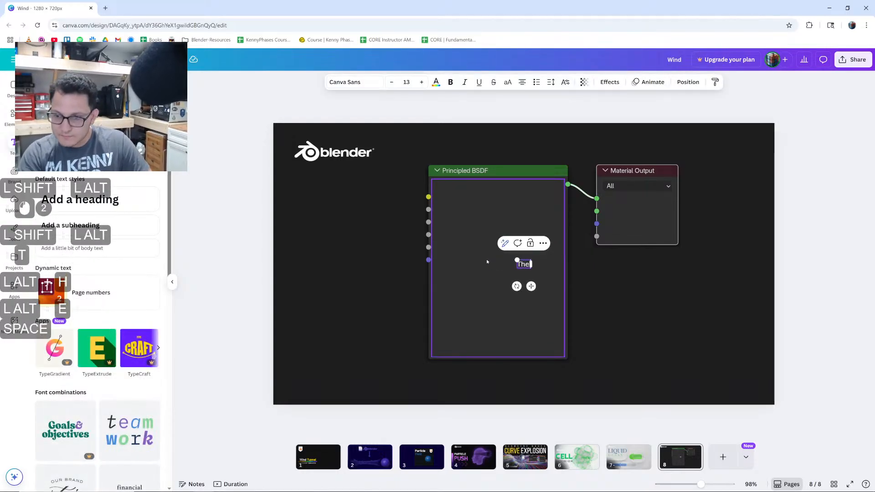
text( Shader)
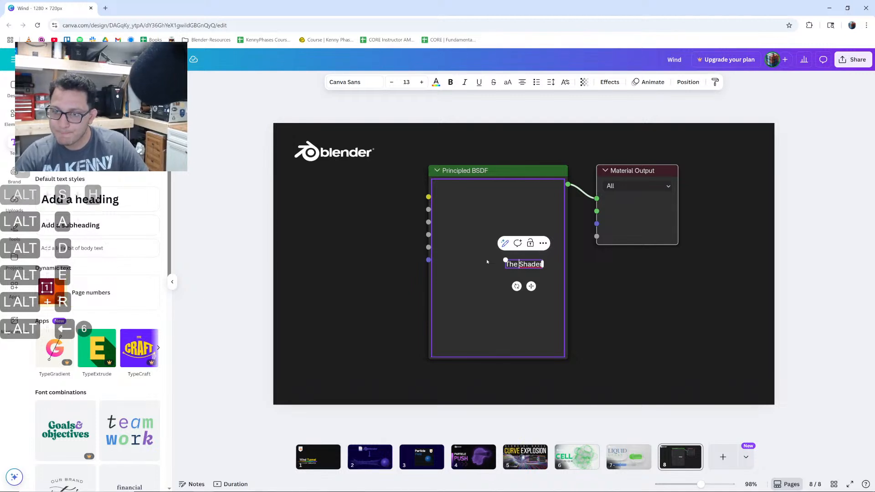
key(Return)
key(Right)
key(Right)
key(Right)
key(Right)
key(Right)
key(Return)
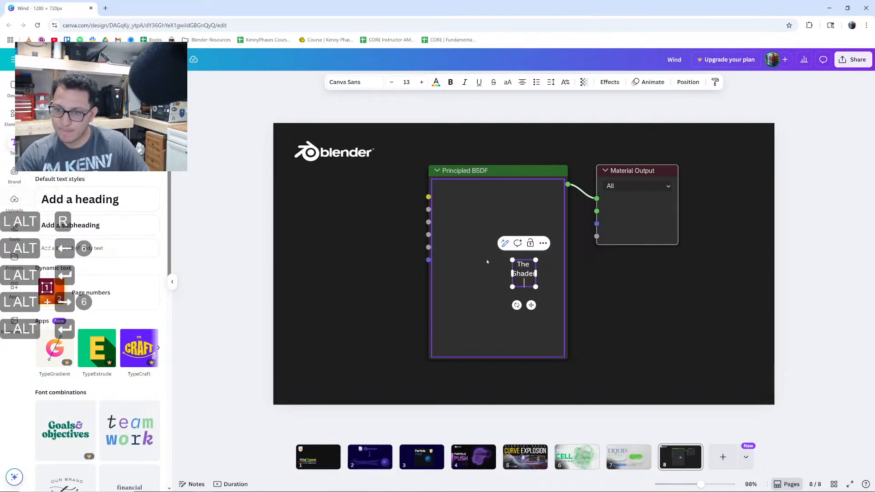
text(Doji)
key(BackSpace)
text(o)
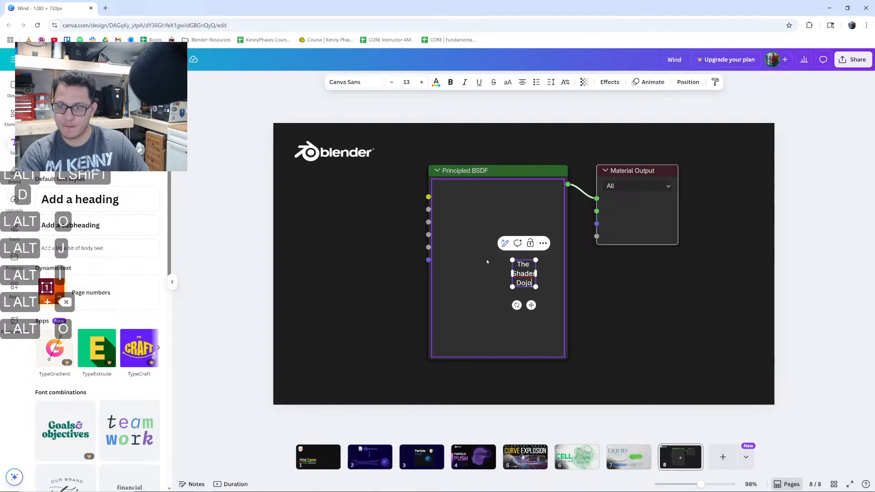
- Left-align the "The Shader Dojo" text, enlarge it to size 62.5, and place it inside the Principled BSDF node
click(487, 264)
click(524, 274)
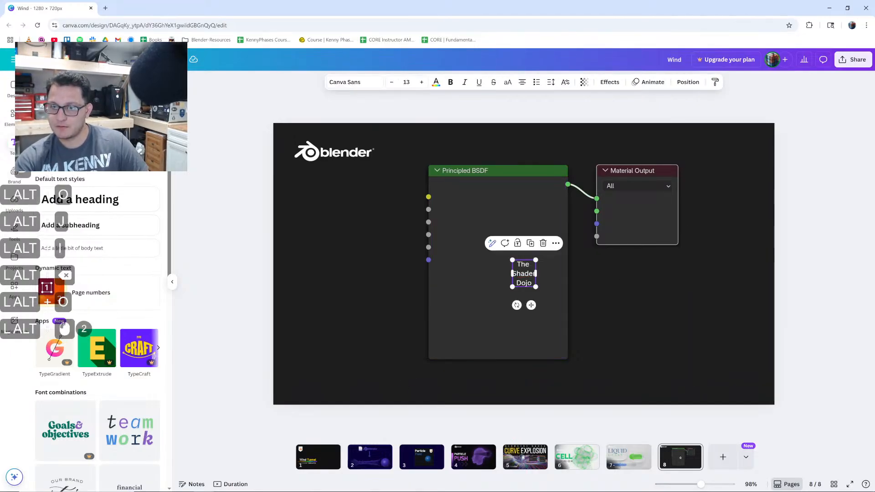
mouse_move(524, 273)
mouse_down()
mouse_move(462, 206)
mouse_move(562, 342)
mouse_move(519, 283)
mouse_up()
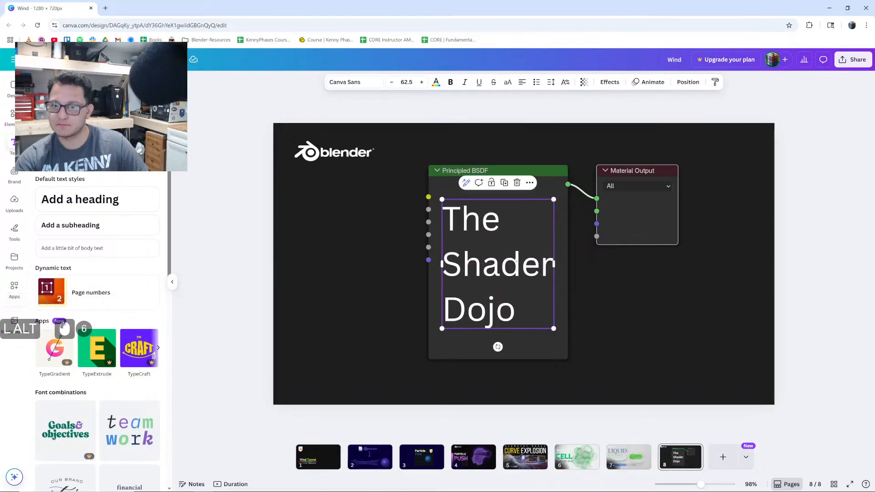
- Try the Do Hyeon, Villagers, Norwester and Horizon fonts on the title and settle on Do Hyeon
click(353, 83)
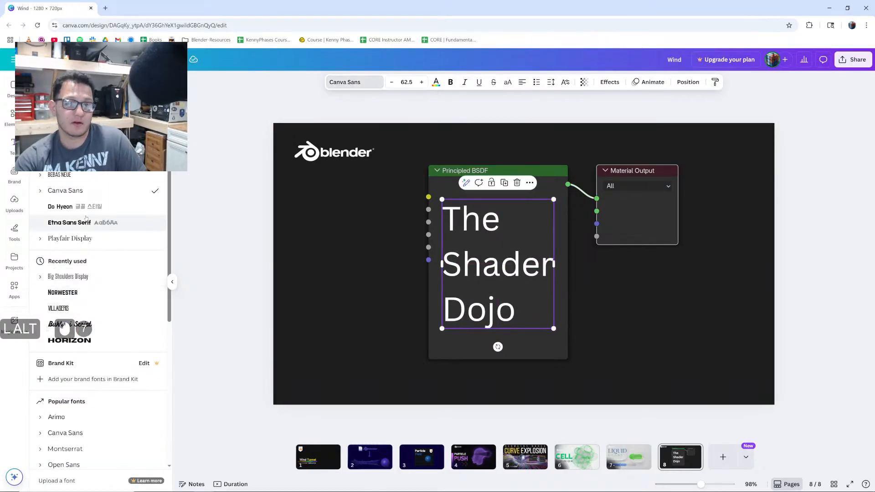
click(65, 208)
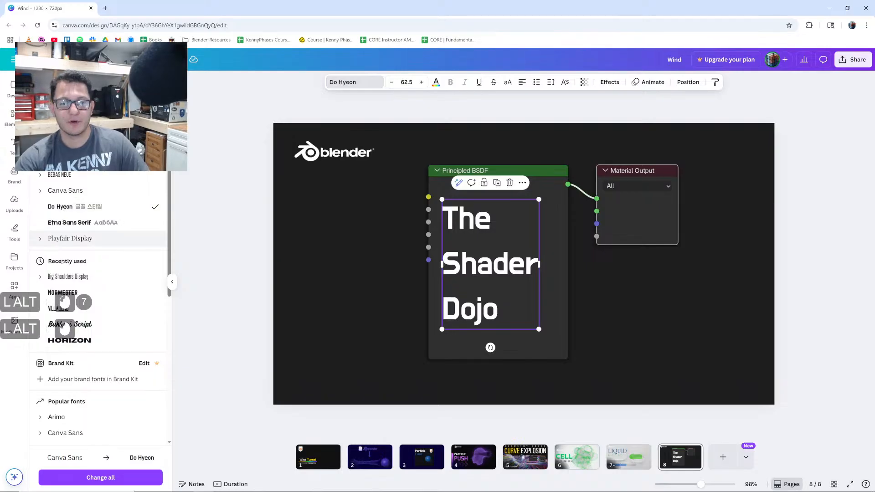
click(76, 309)
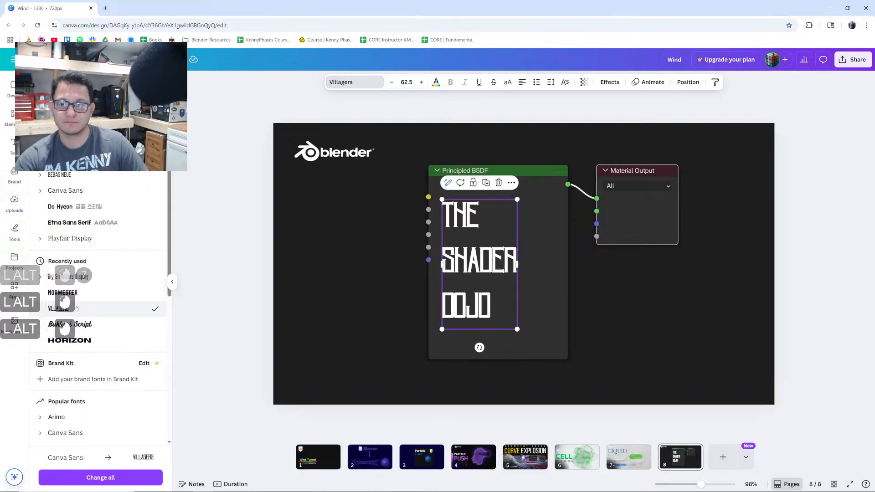
click(64, 293)
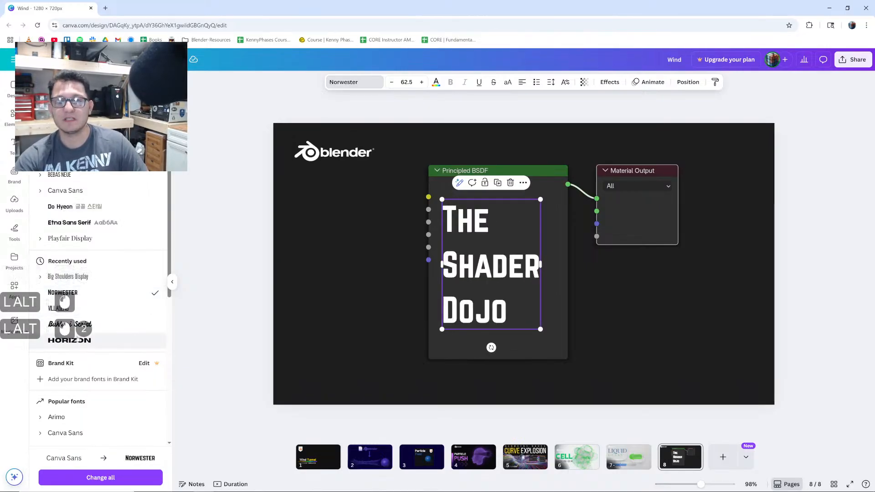
click(73, 341)
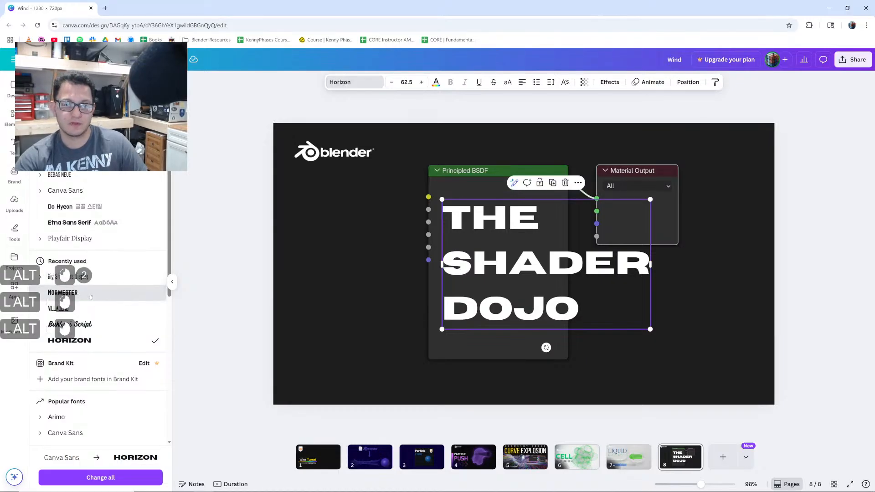
click(59, 206)
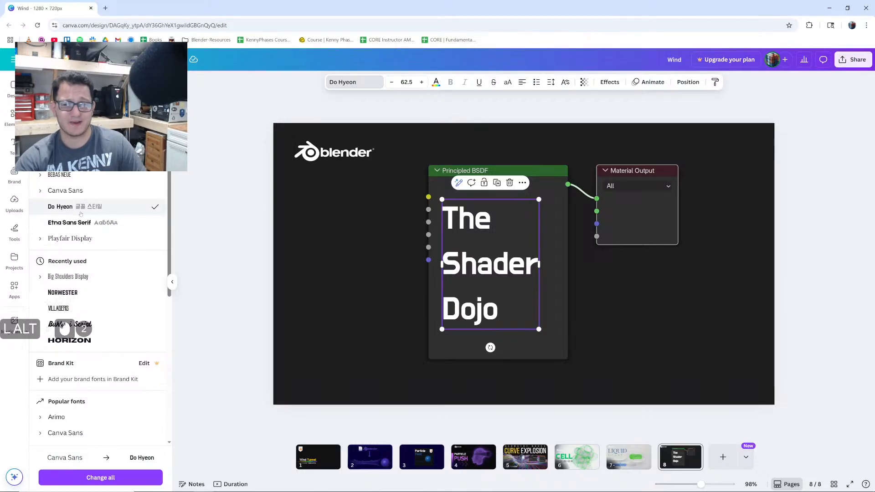
- Move the title slightly up within the node, enlarge it to size 74.4, and keep it selected
drag(519, 286, 519, 273)
drag(541, 320, 559, 345)
click(504, 283)
click(505, 283)
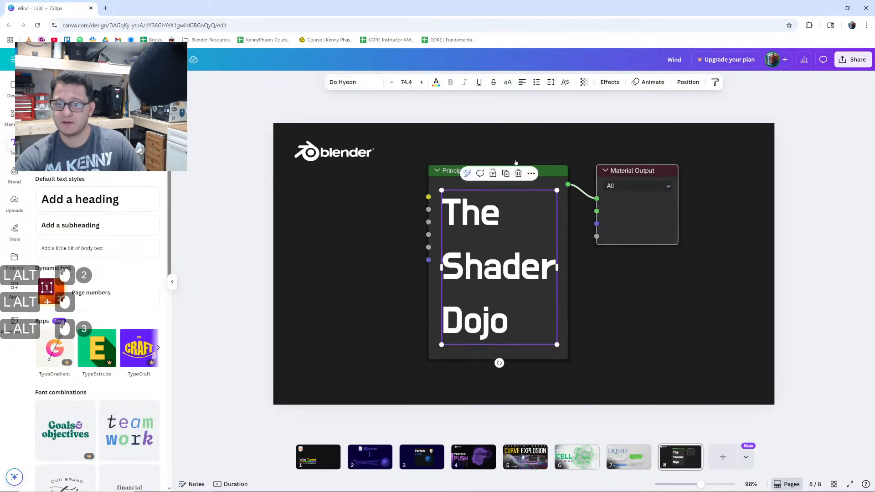
- Tighten the line spacing of the "The Shader Dojo" title and move it lower inside the Principled BSDF node
click(551, 82)
drag(536, 143, 522, 144)
click(527, 268)
click(528, 268)
shift+drag(528, 268, 529, 303)
- Place the Blender logo above the title inside the Principled BSDF node and bring it to the front
drag(334, 152, 441, 198)
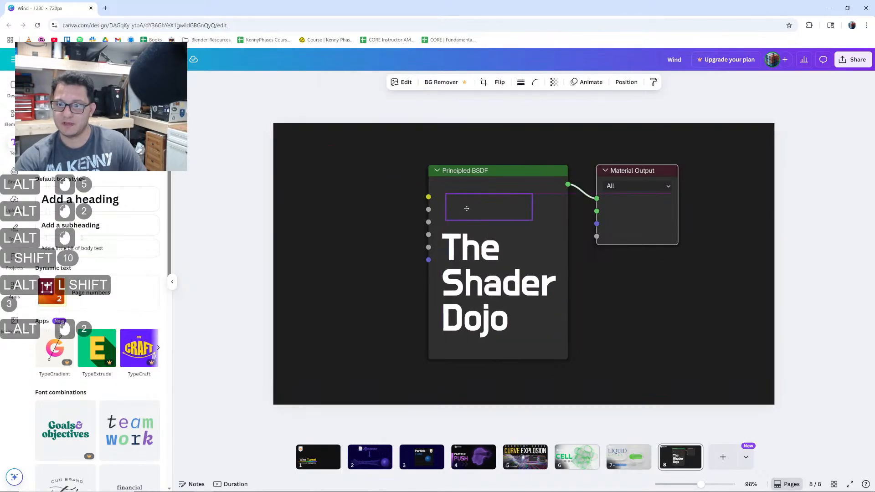
click(515, 176)
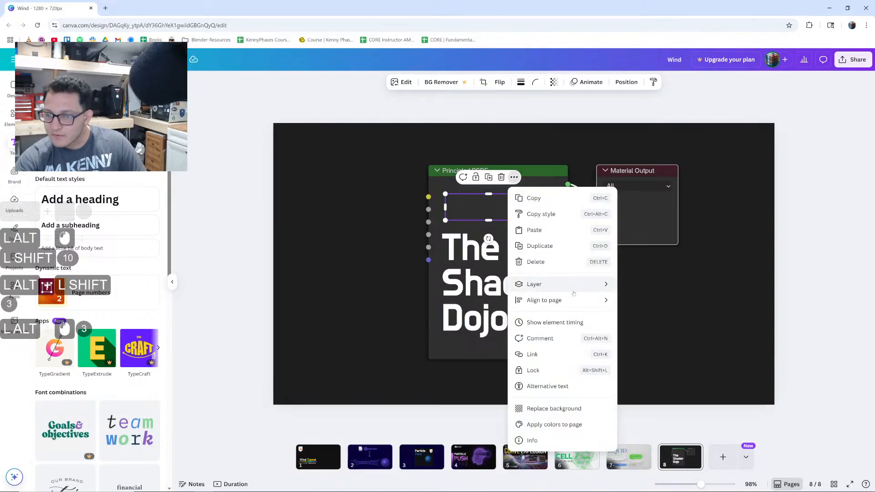
mouse_move(574, 289)
click(647, 286)
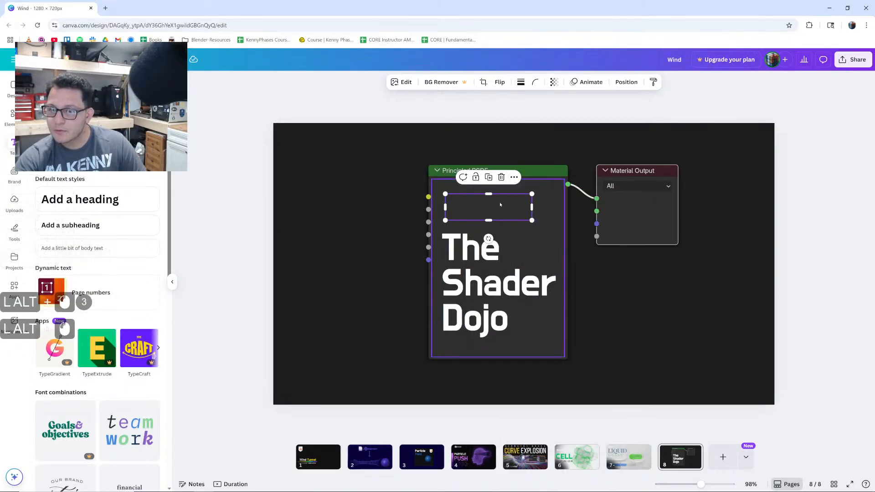
click(514, 177)
mouse_move(561, 284)
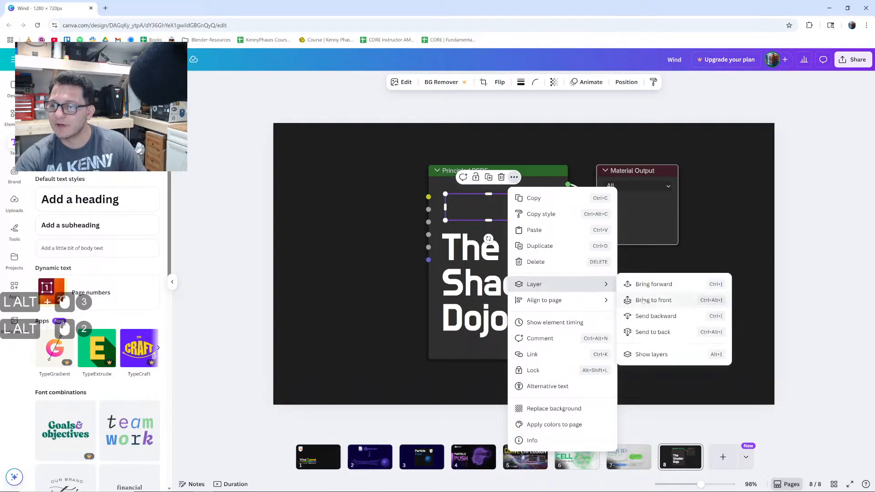
click(644, 301)
click(644, 289)
click(509, 212)
shift+drag(509, 212, 509, 210)
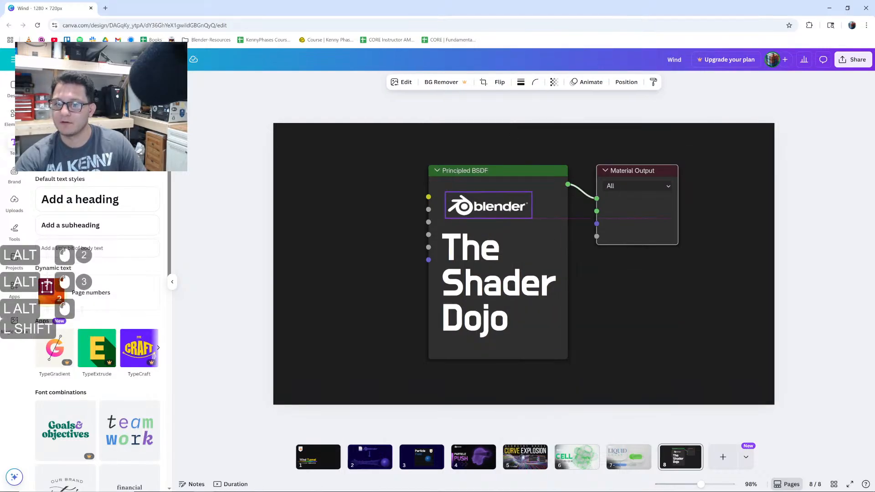
- Enlarge the node graphic, logo and title together, and reposition them on the right half of the page
drag(808, 165, 419, 344)
drag(482, 333, 397, 338)
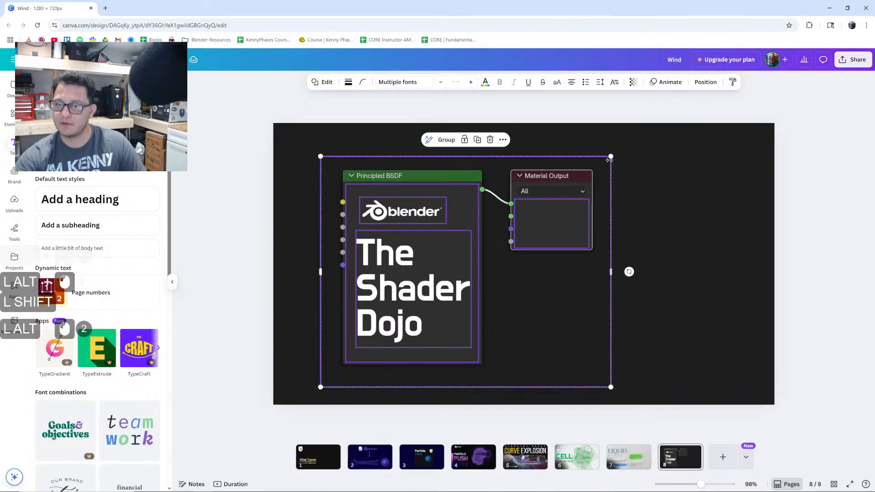
drag(611, 157, 630, 141)
drag(563, 201, 693, 206)
click(830, 192)
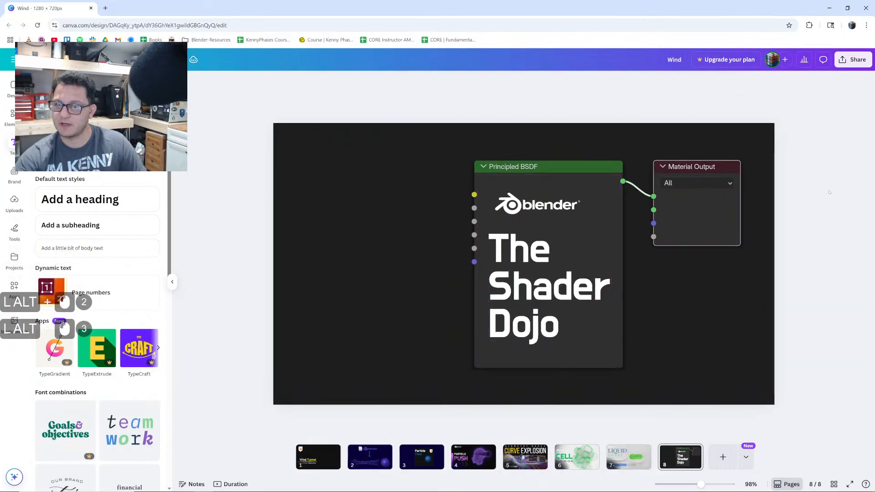
drag(866, 142, 525, 316)
click(822, 211)
- Search the elements library for "ninja" and show all the graphics results
click(17, 116)
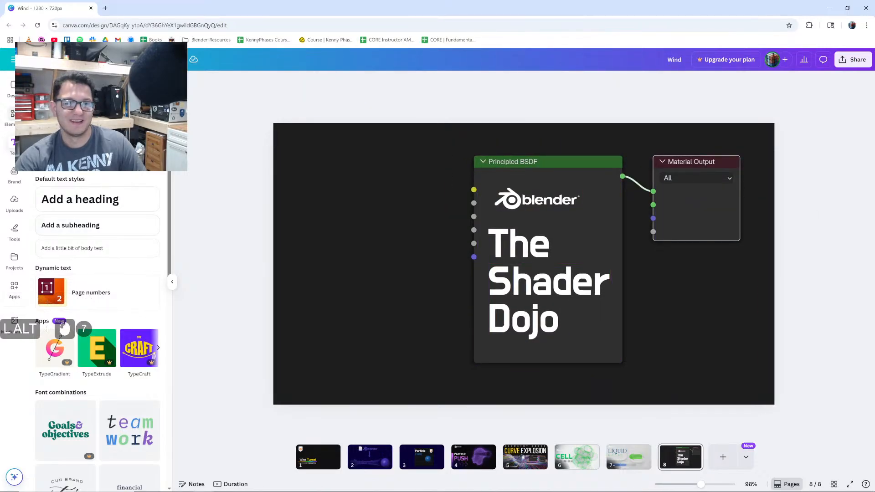
click(87, 88)
text(nin)
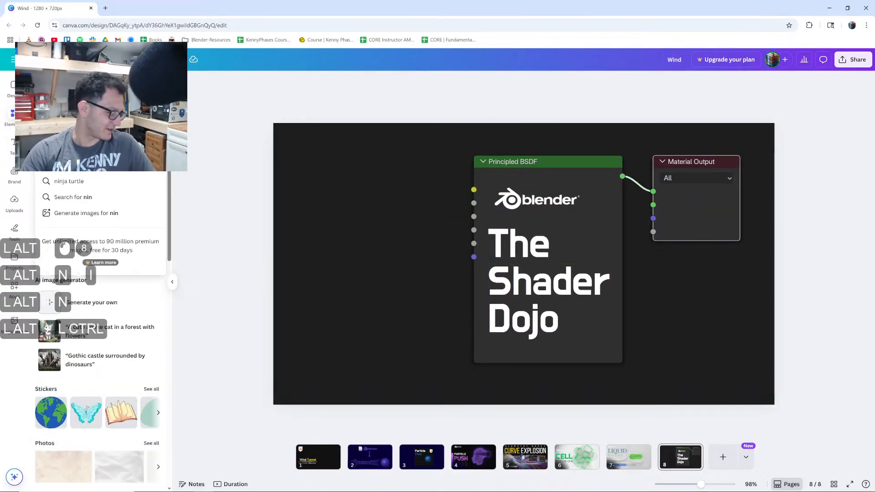
text(ja)
key(Return)
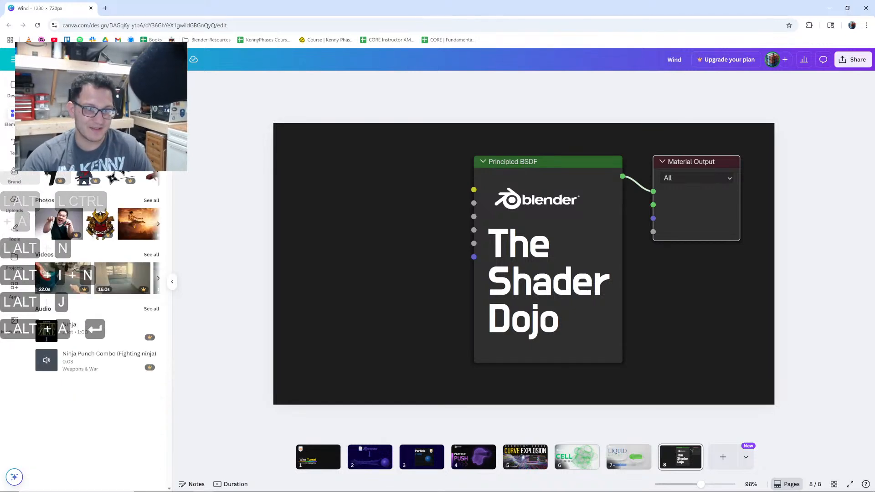
click(151, 147)
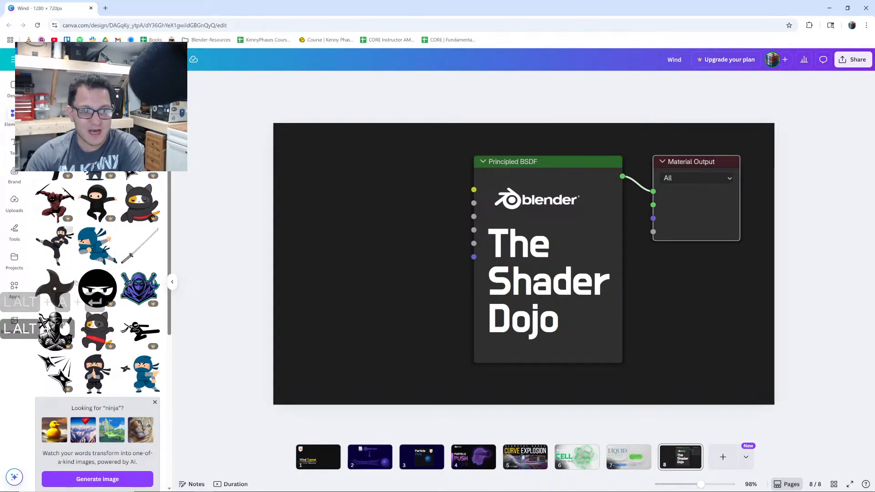
- Try the kicking ninja graphic on the page and delete it
alt+click(45, 250)
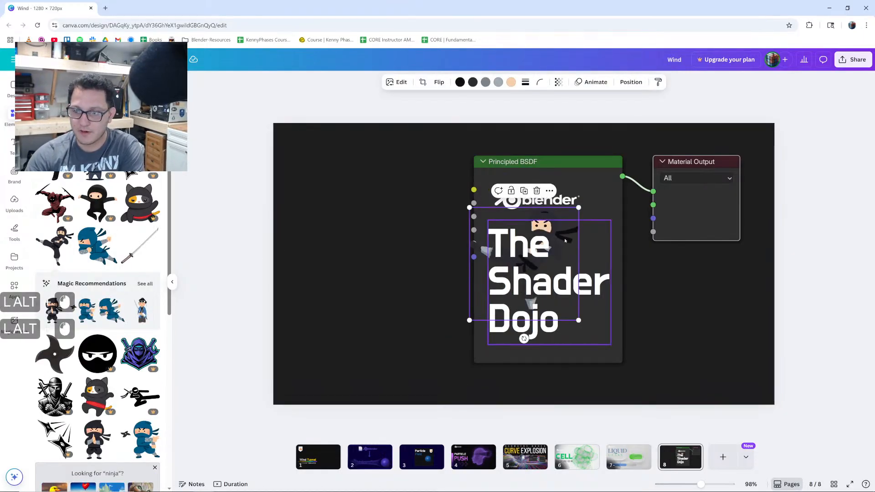
alt+drag(589, 255, 419, 236)
key(Delete)
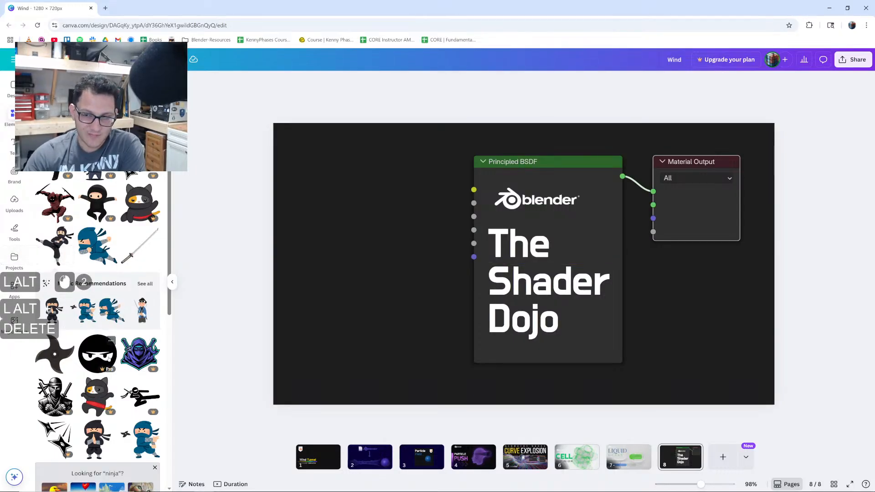
alt+scroll(109, 357, down, 1)
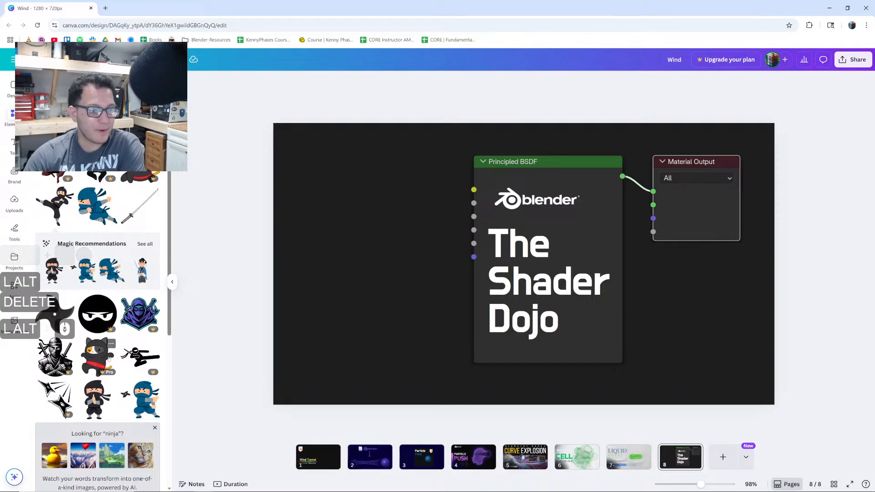
- Shift the node graphic, logo and title together slightly further right on the page
drag(784, 165, 448, 368)
drag(547, 292, 560, 292)
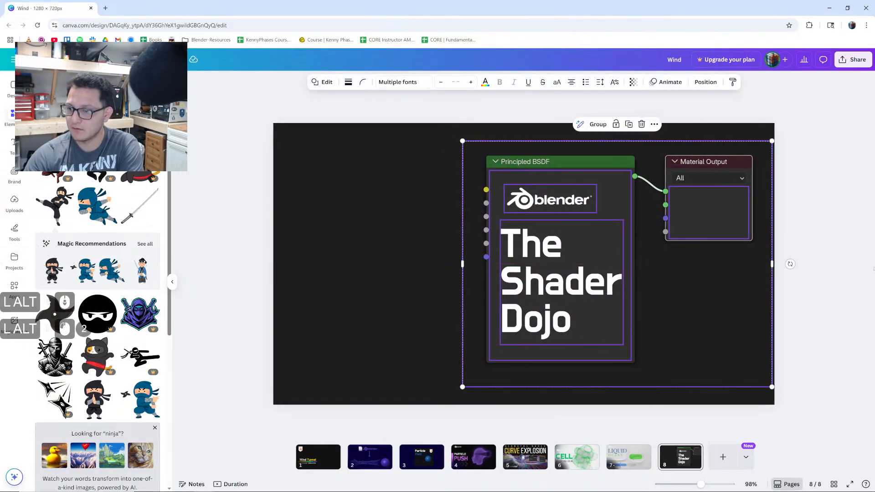
click(838, 270)
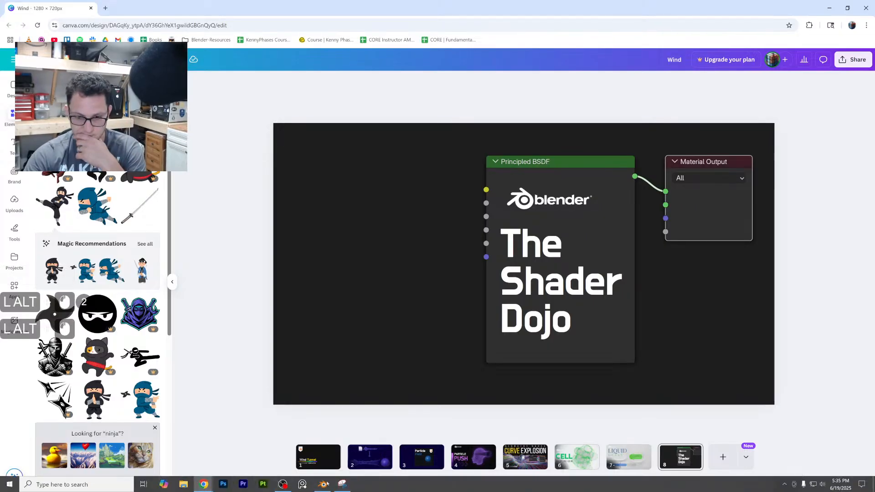
- Switch to Blender and add a Math node to the empty area left of the Principled BSDF node
click(322, 484)
key(shift+a)
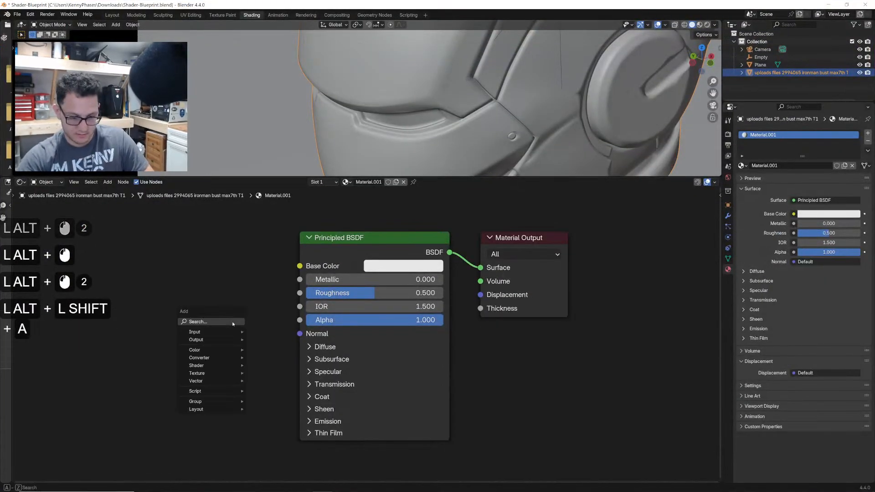
text(math)
key(Return)
click(149, 277)
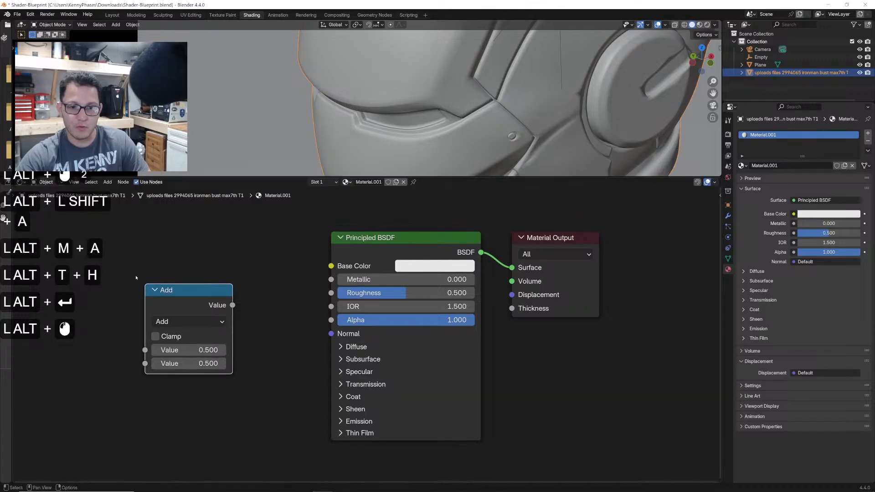
- Capture an enlarged view of the Add math node with Snipping Tool and copy the snip
scroll(159, 285, up, 3)
scroll(360, 279, up, 3)
middle_drag(171, 292, 372, 289)
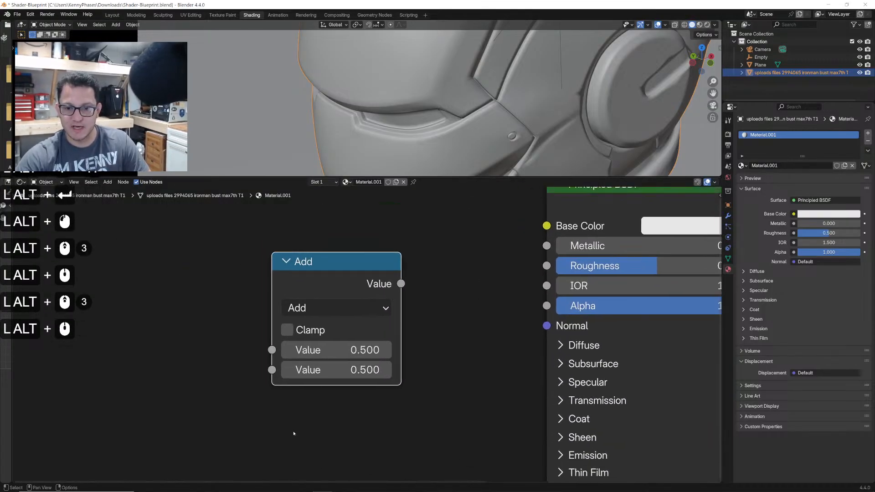
mouse_move(256, 490)
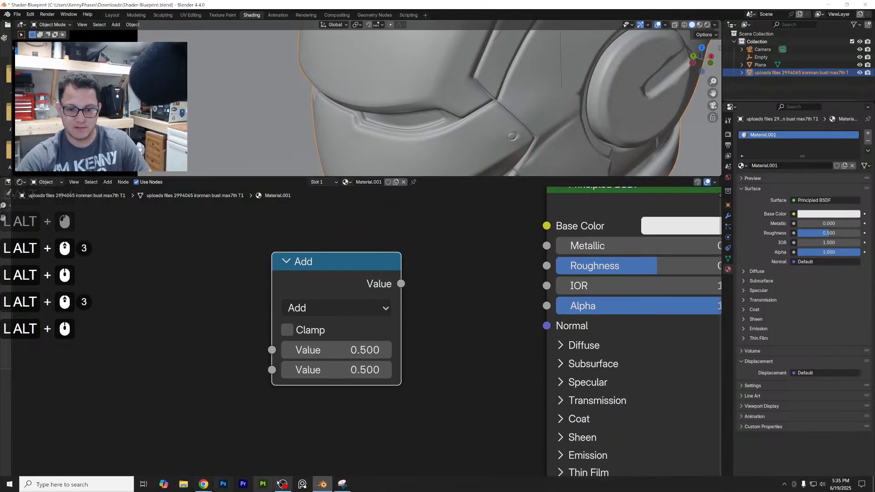
click(342, 485)
click(269, 184)
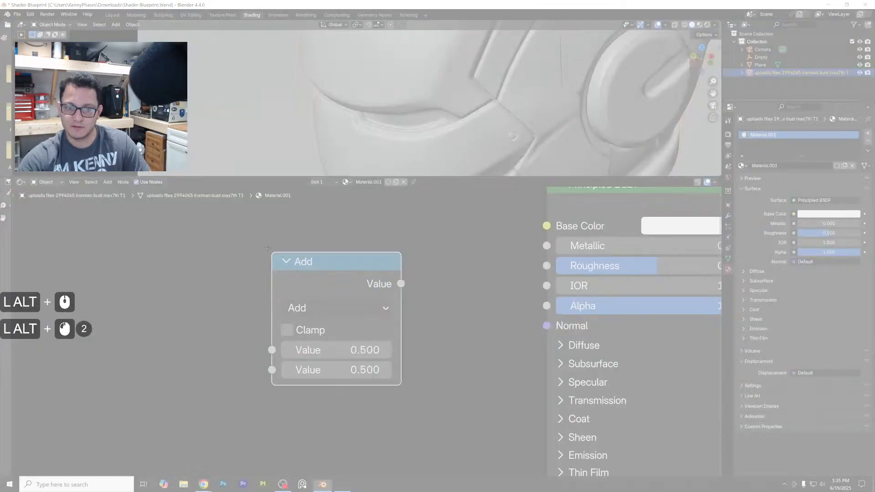
drag(268, 248, 416, 402)
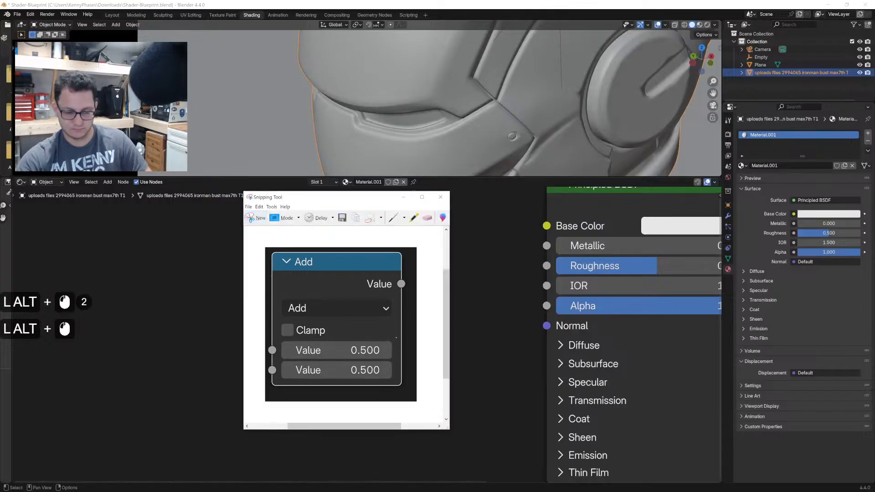
key(ctrl+c)
- Return to the Canva page, paste the Add node image, and place it left of the Principled BSDF node
drag(488, 5, 490, 491)
click(469, 275)
key(ctrl+v)
drag(473, 215, 333, 215)
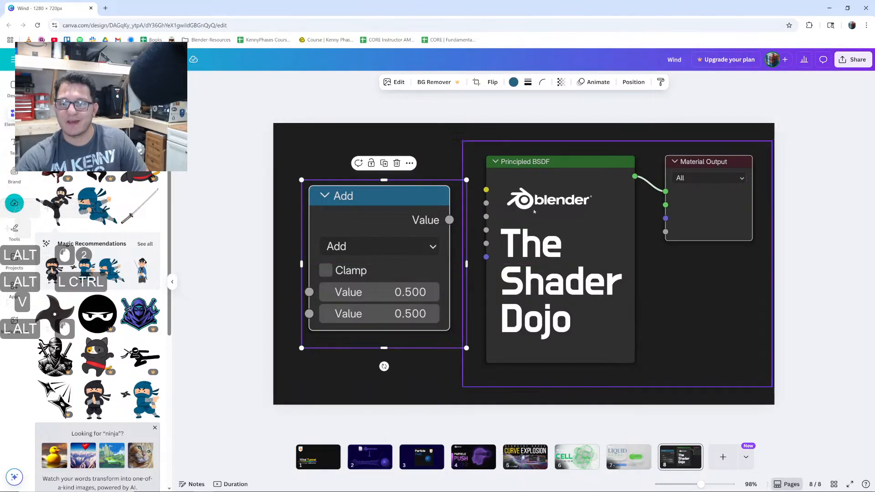
- Duplicate the dark cover rectangle from the Principled BSDF node onto the Add node and move it to the top layer
click(572, 225)
alt+drag(622, 204, 443, 240)
click(713, 82)
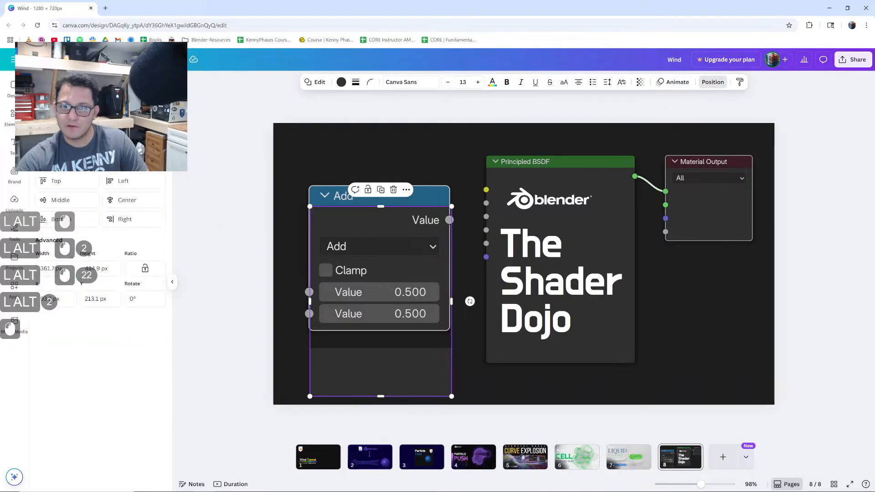
click(133, 102)
drag(100, 252, 100, 173)
- Resize the duplicated rectangle to about 294 px high and narrow it to cover the Add node's fields between its sockets
drag(381, 206, 378, 243)
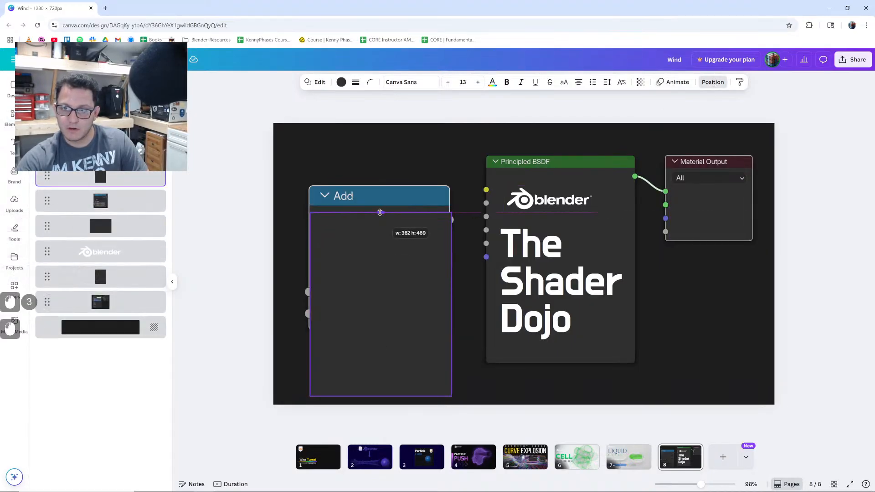
drag(452, 303, 436, 299)
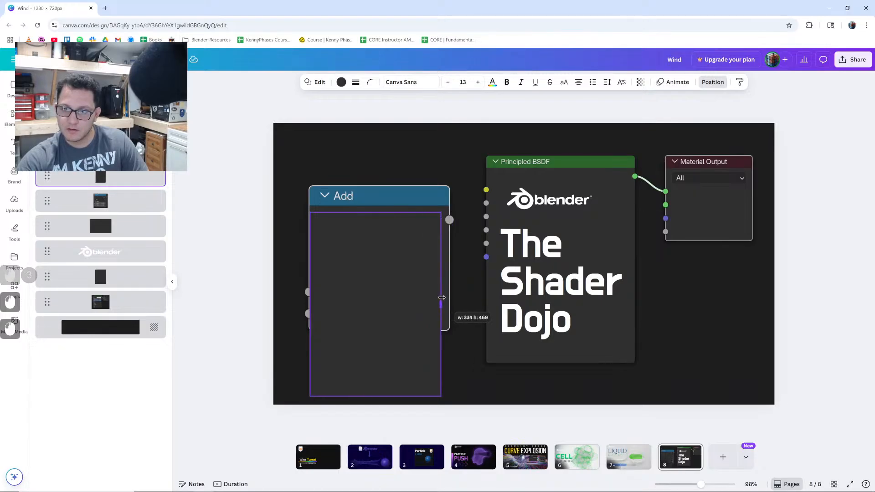
drag(376, 396, 386, 327)
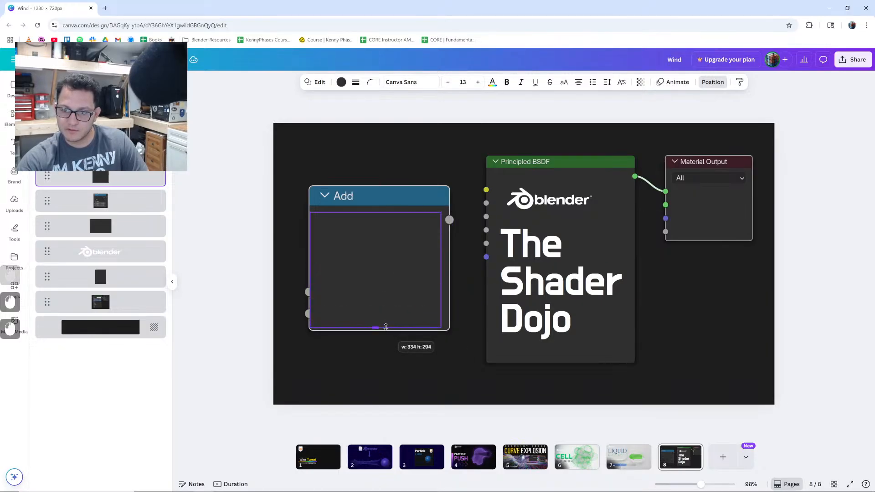
mouse_move(310, 270)
mouse_down()
mouse_move(349, 269)
mouse_move(317, 269)
mouse_up()
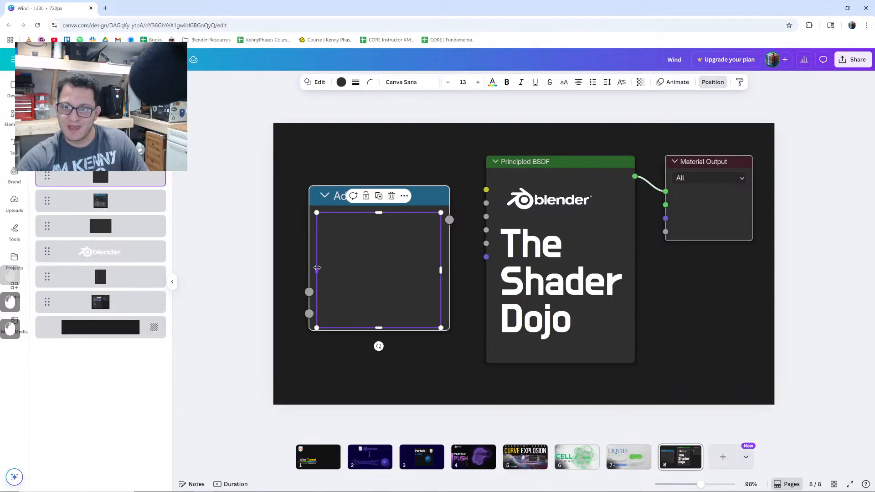
- Search the elements library for "ninja face" and look through the graphics results for a usable ninja design
click(5, 115)
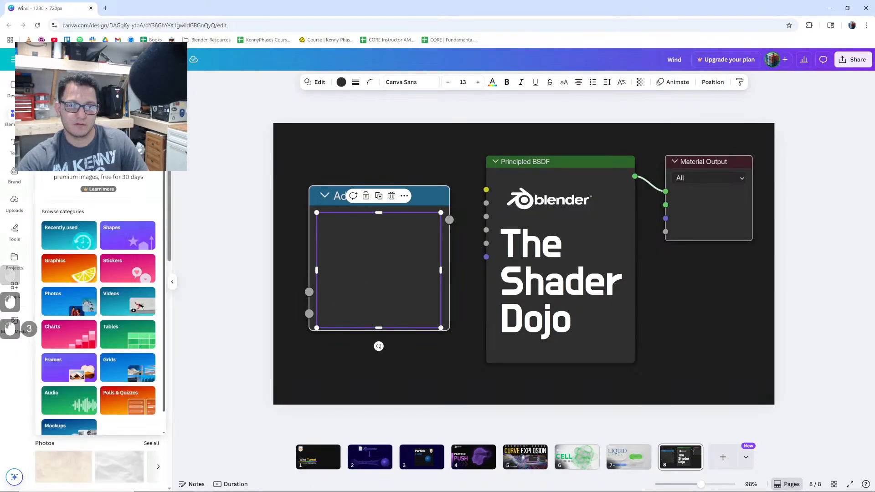
text(ninja face)
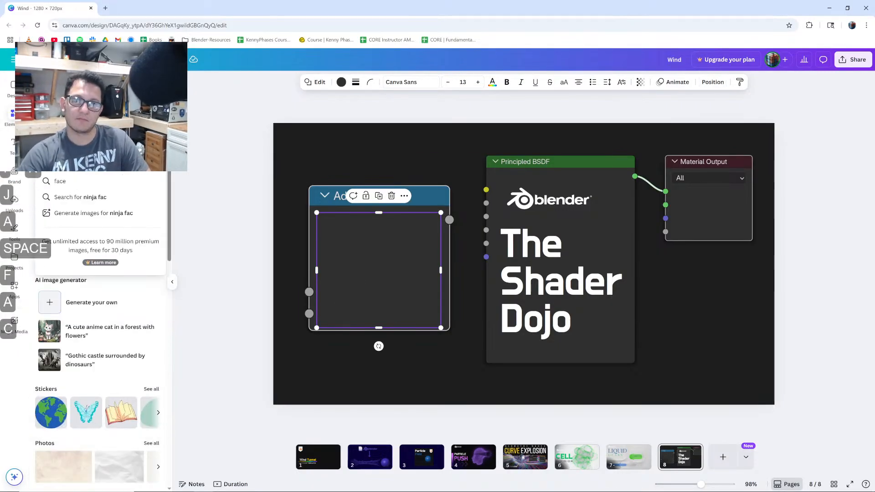
key(Return)
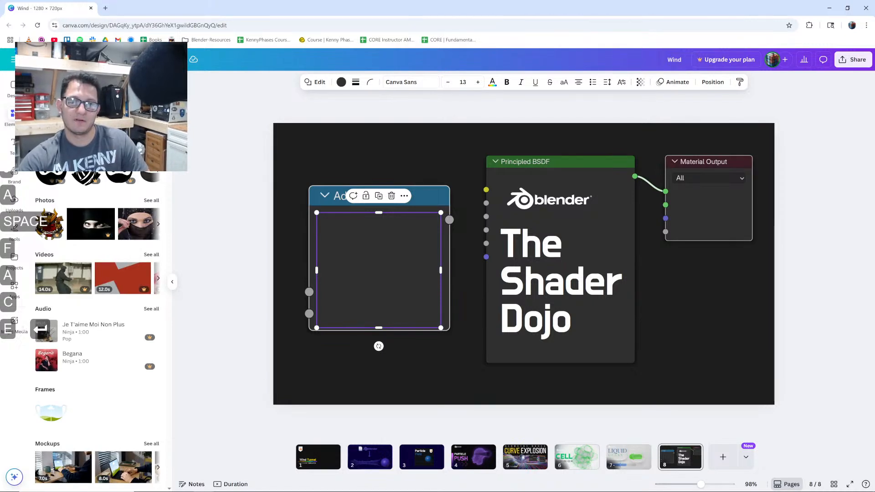
click(65, 107)
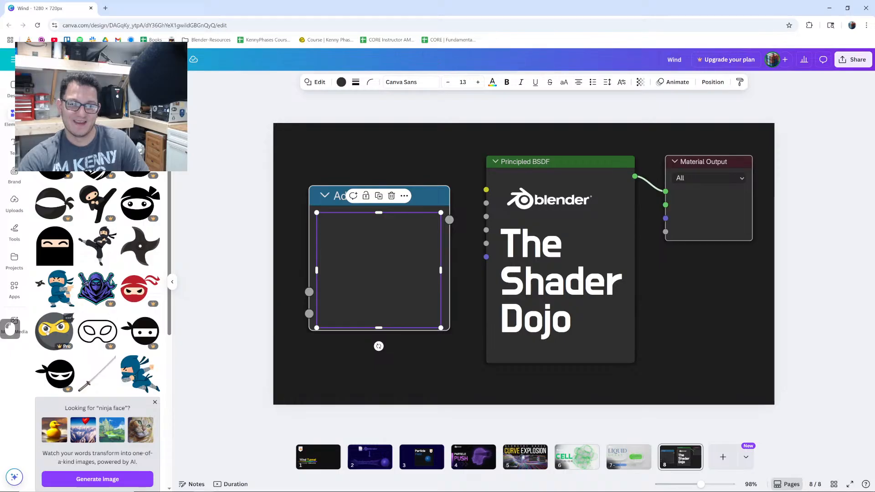
scroll(102, 239, down, 1)
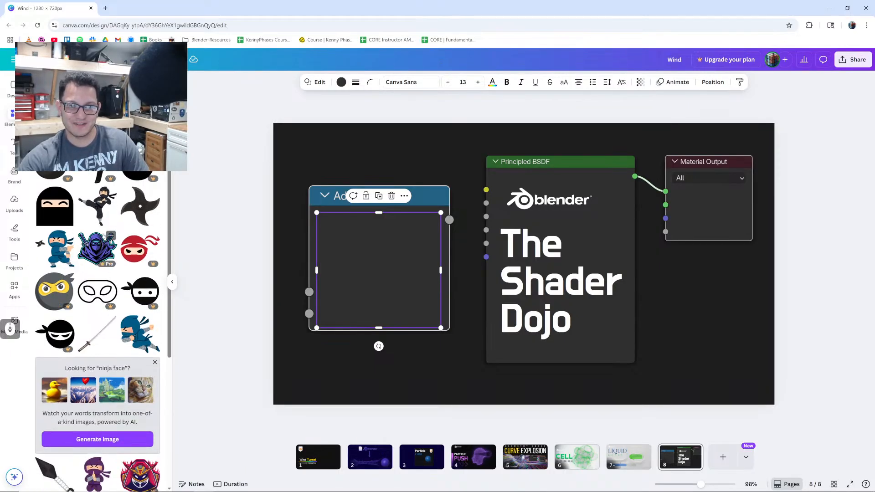
scroll(97, 283, up, 1)
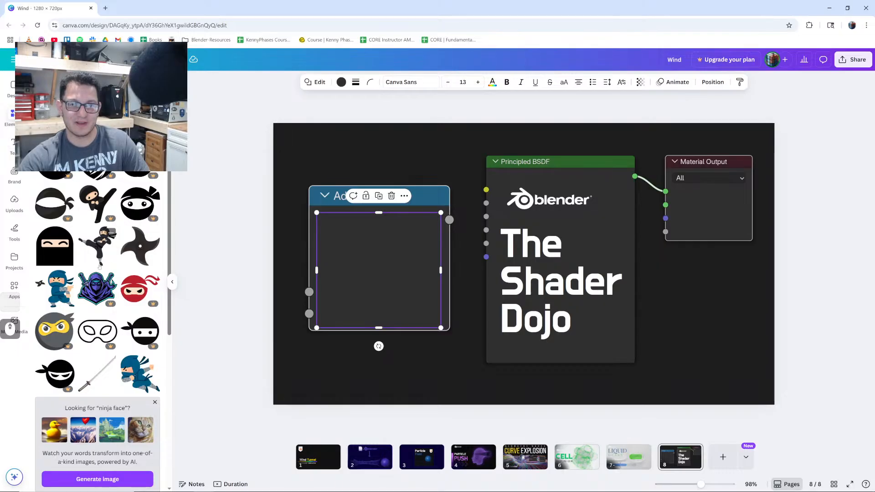
scroll(100, 267, down, 12)
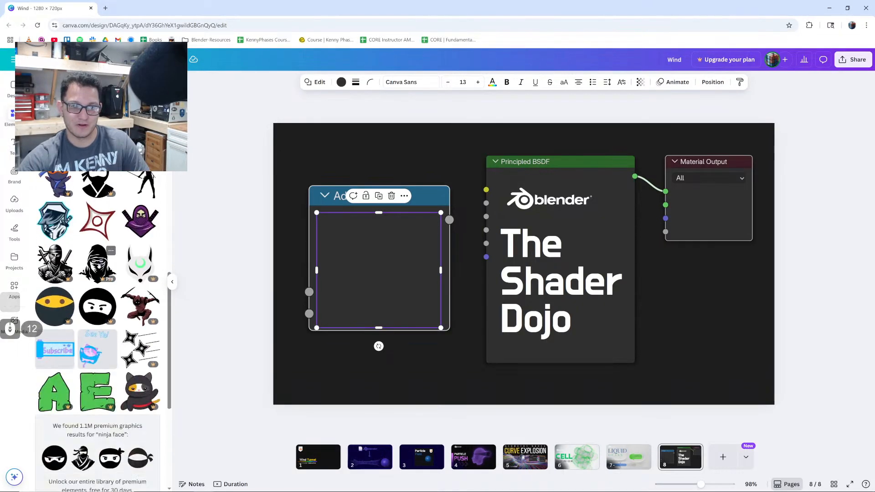
scroll(98, 265, down, 1)
scroll(62, 263, down, 6)
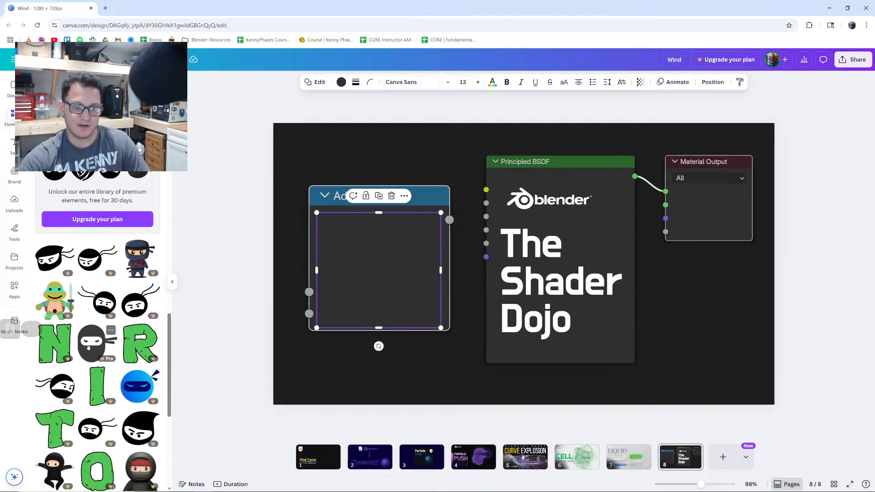
scroll(121, 346, down, 2)
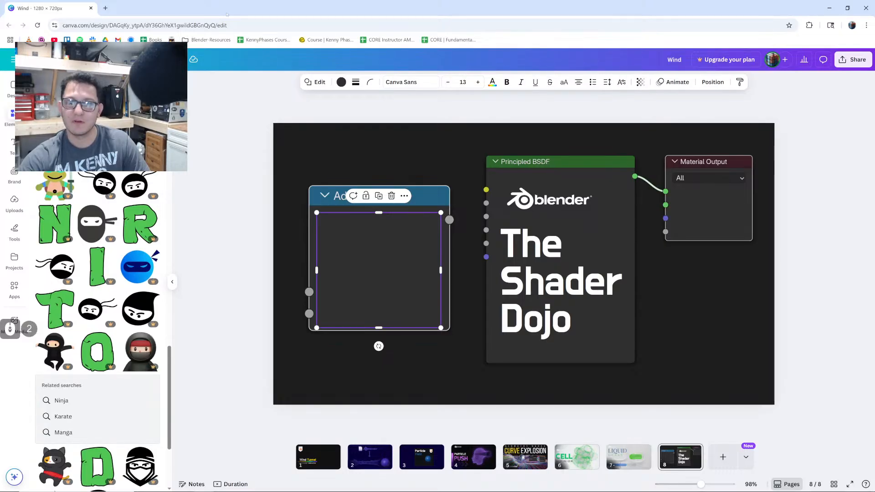
double_click(11, 118)
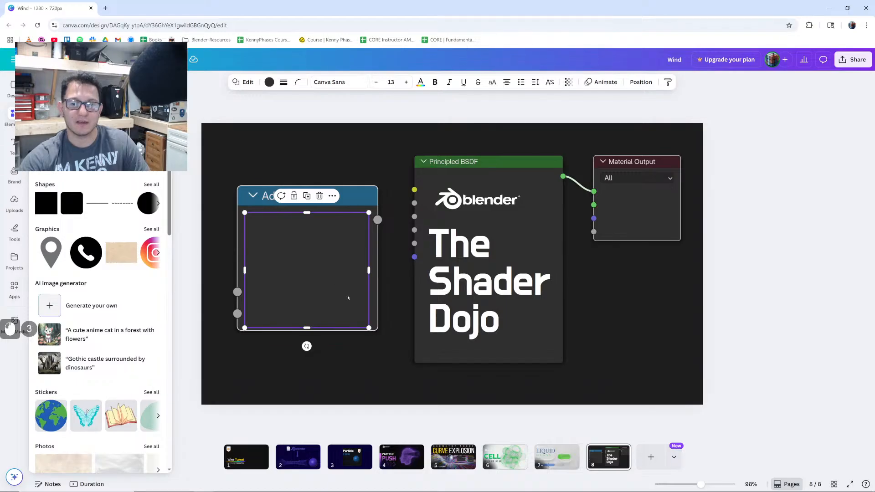
- Make a white duplicate of the Add node's dark cover rectangle and shrink it to a wide bar centred in the node's upper half
alt+drag(347, 298, 364, 351)
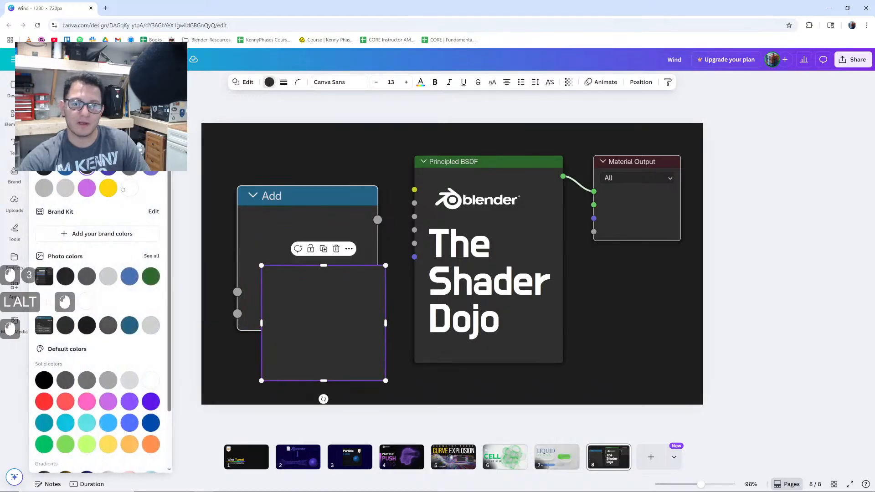
click(129, 189)
drag(289, 318, 273, 265)
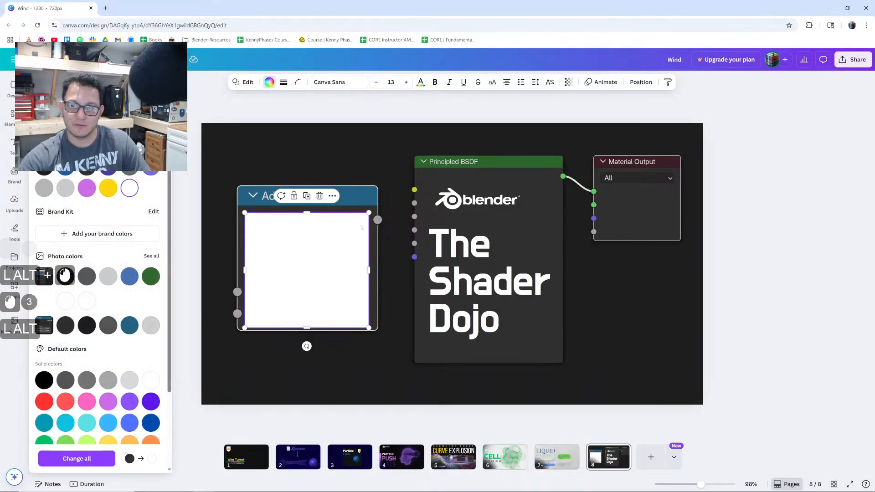
alt+drag(369, 213, 353, 228)
drag(318, 312, 320, 263)
drag(323, 251, 358, 227)
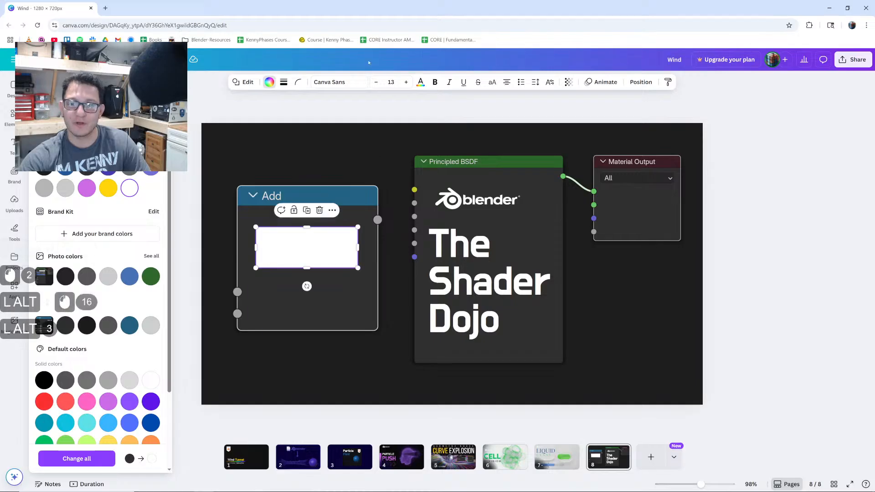
- Round the white bar's corners fully into a pill, and nudge the Blender logo up and left to align with the title's left edge
click(297, 83)
drag(254, 114, 296, 116)
click(385, 291)
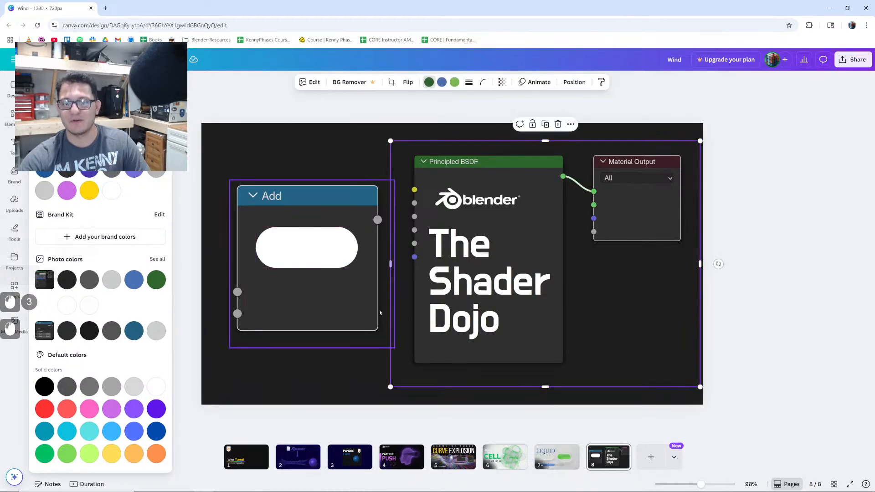
double_click(328, 265)
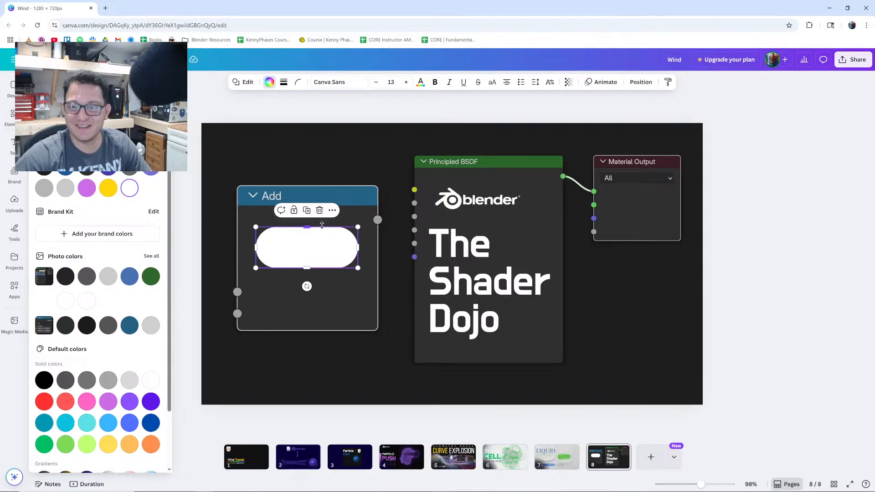
click(469, 196)
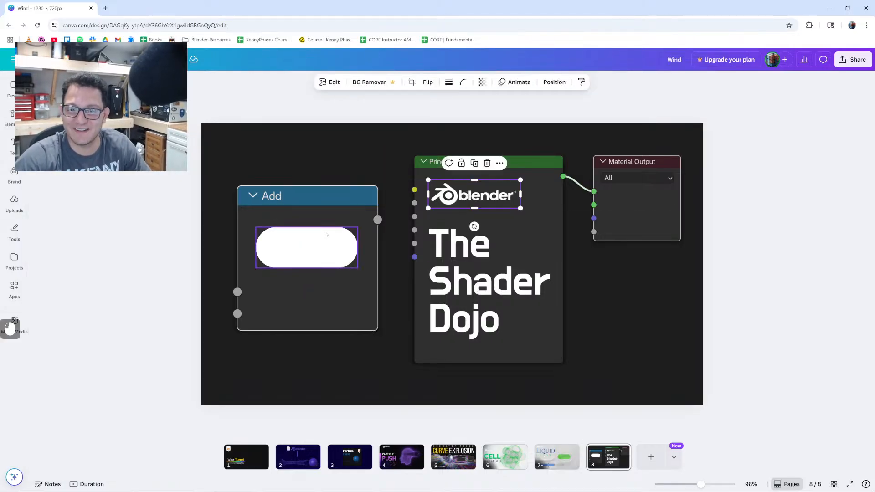
double_click(316, 243)
double_click(288, 255)
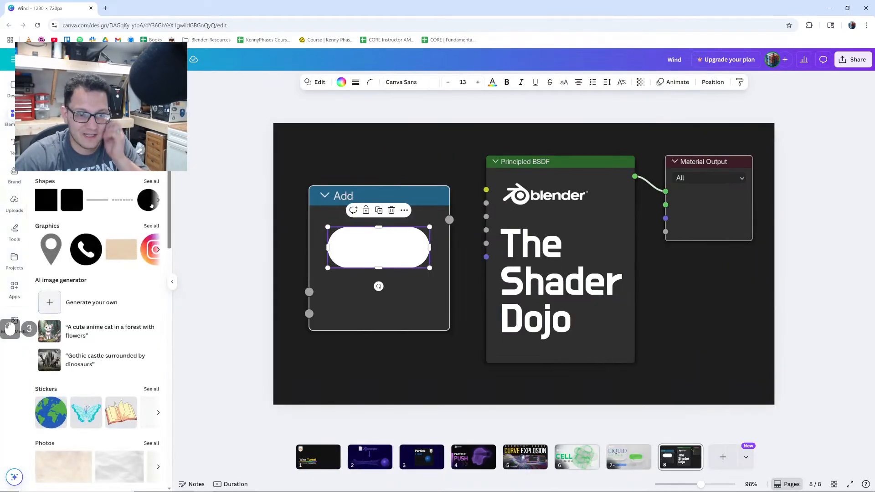
click(46, 199)
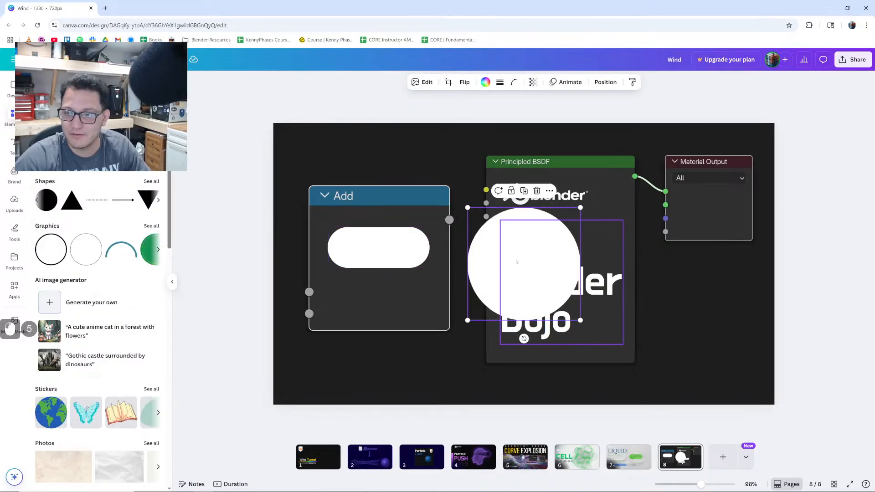
drag(515, 259, 402, 263)
key(Delete)
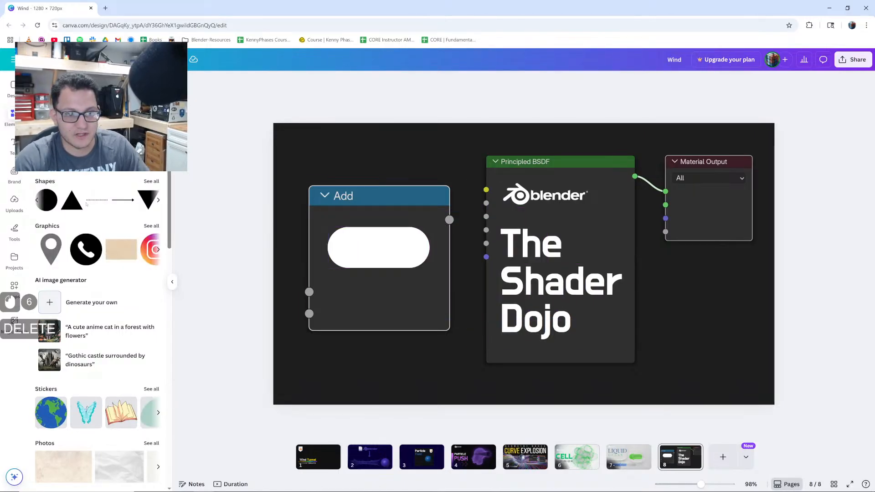
- Place two small circles as eyes at both ends of the white pill and colour them dark grey like the node body
click(52, 203)
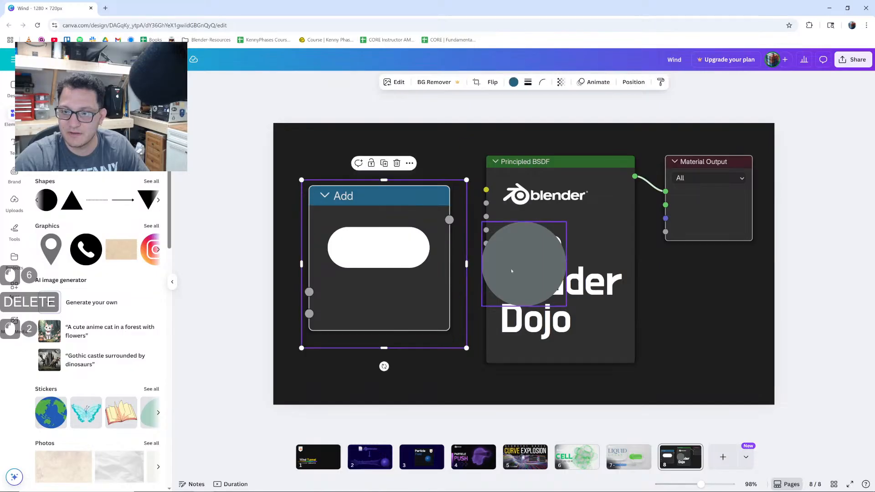
drag(510, 269, 360, 238)
alt+drag(406, 193, 409, 247)
shift+click(350, 247)
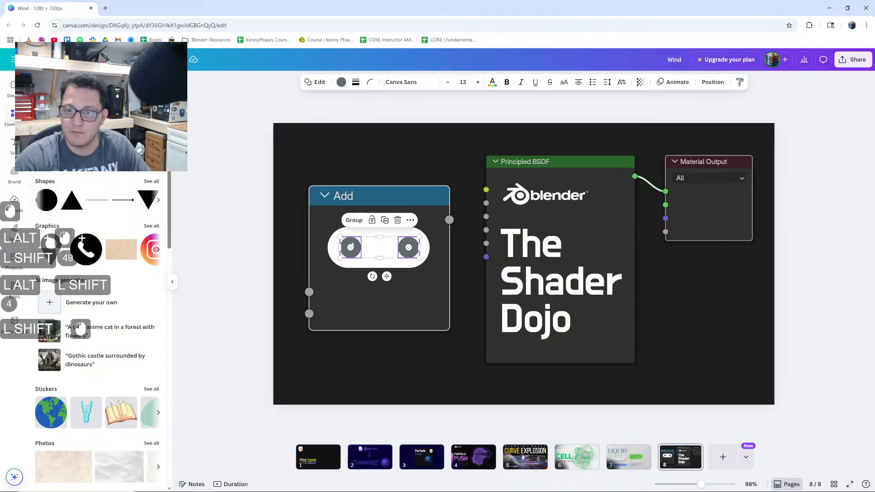
click(341, 82)
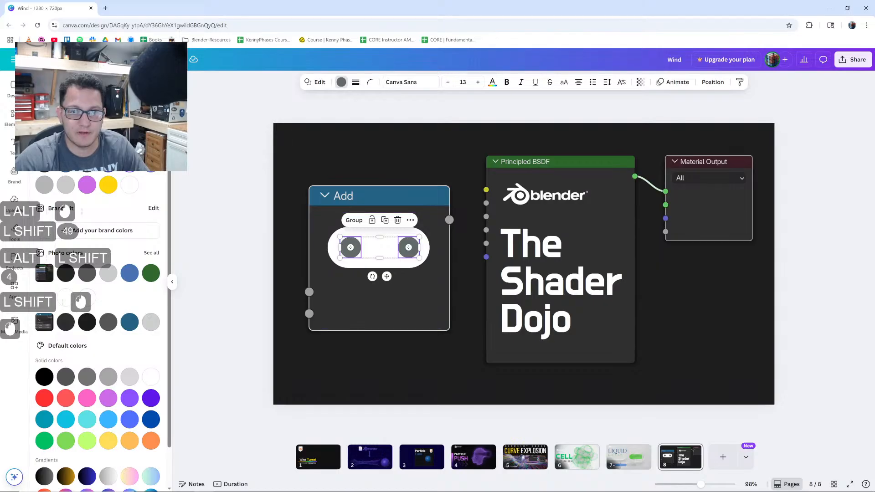
click(44, 377)
- Search the elements library for "ninja bandanna" and look through the graphics results for a suitable headband
click(14, 116)
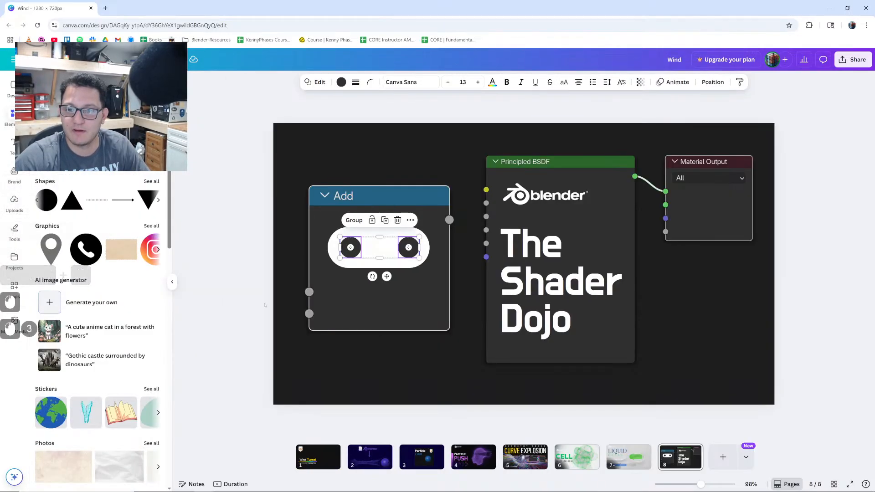
click(265, 305)
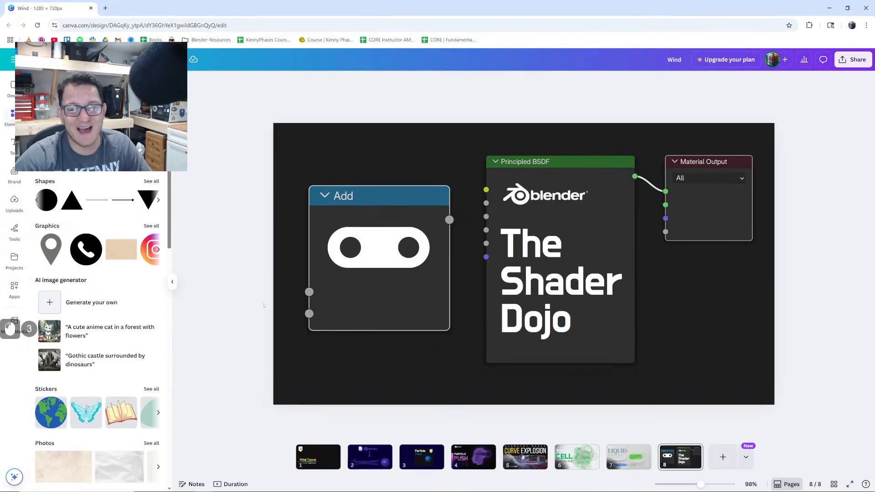
text(ninj)
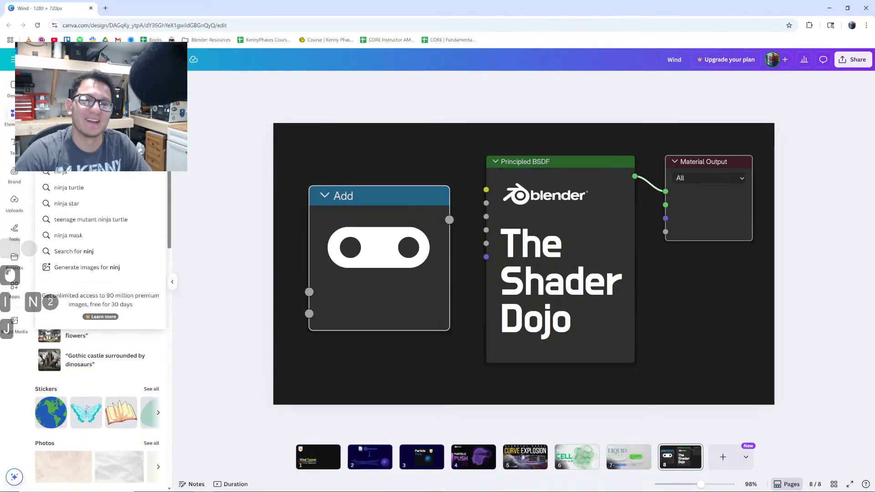
text(a bandana)
key(Return)
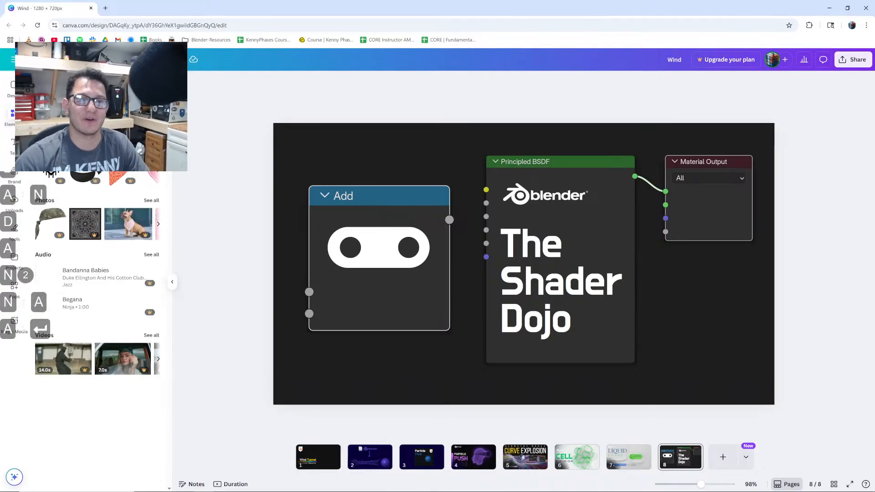
click(151, 147)
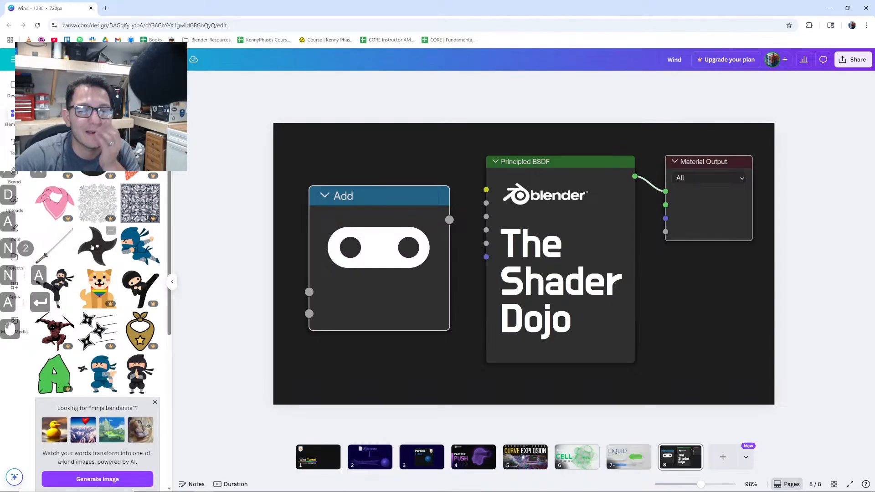
scroll(99, 297, down, 10)
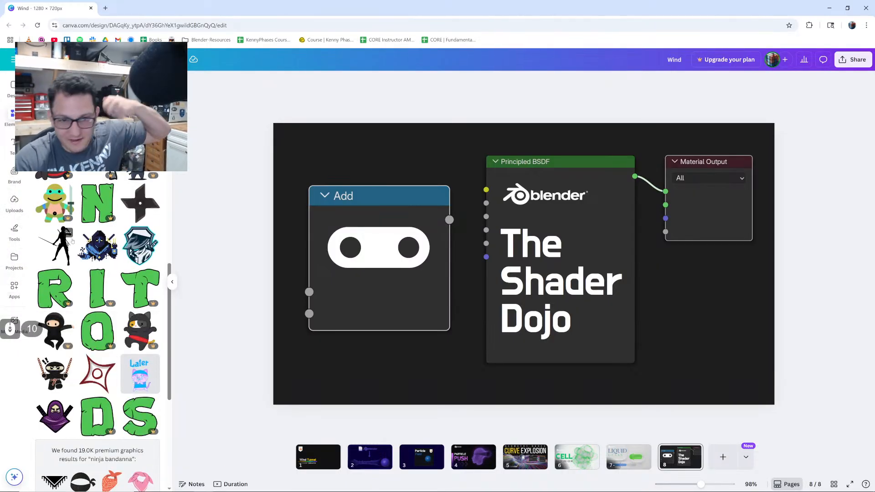
scroll(134, 311, down, 3)
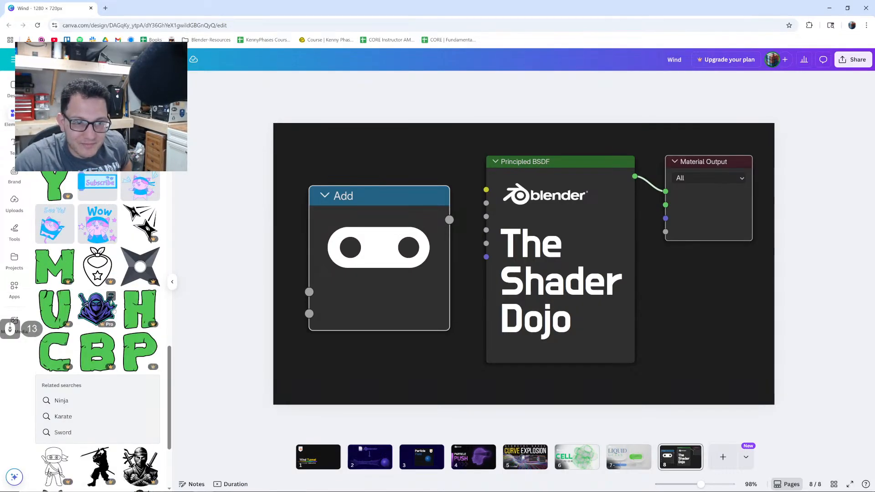
scroll(105, 304, down, 7)
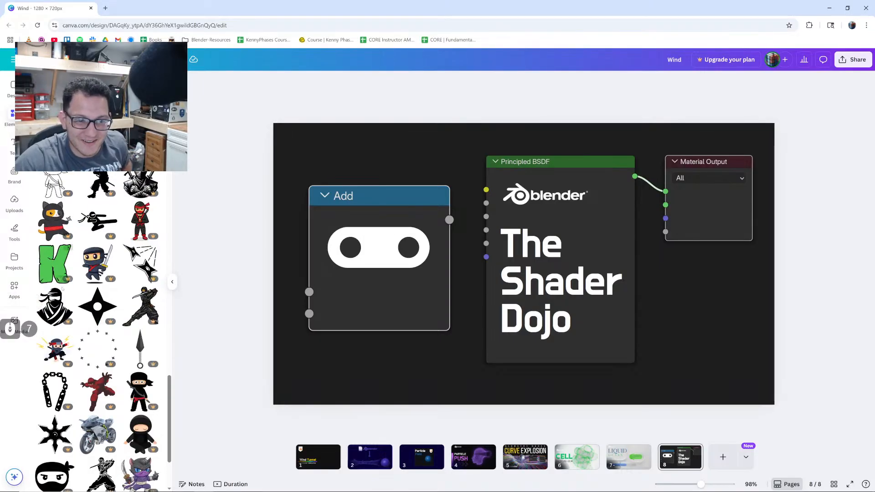
scroll(42, 301, down, 3)
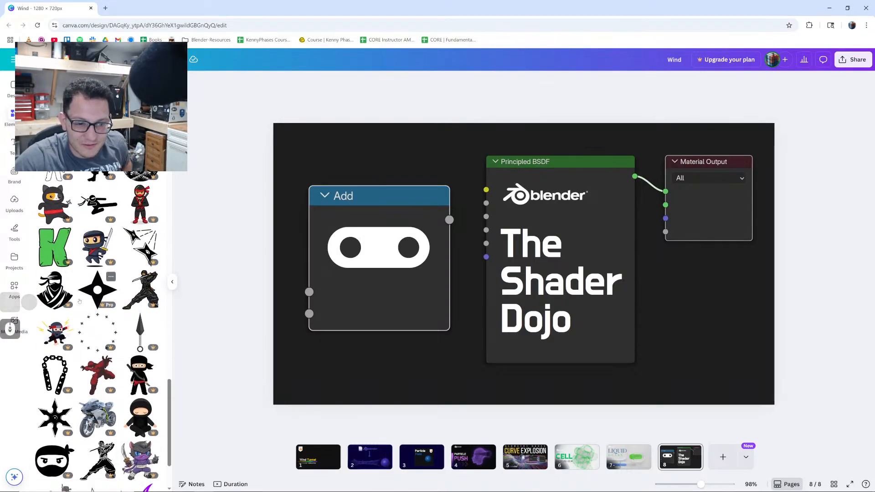
scroll(80, 302, down, 1)
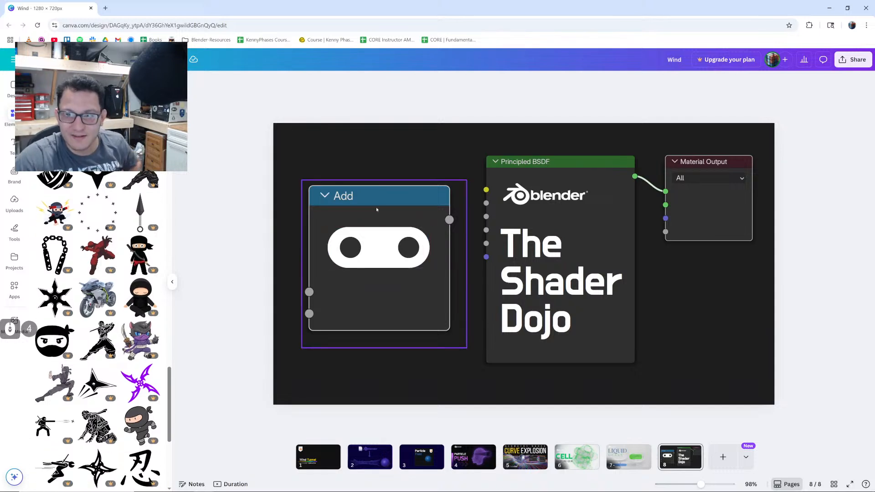
- Duplicate the dark cover rectangle onto the Add node's blue header and shorten it to a thin strip covering the title
click(379, 222)
alt+drag(380, 222, 377, 195)
drag(378, 301, 407, 199)
click(613, 454)
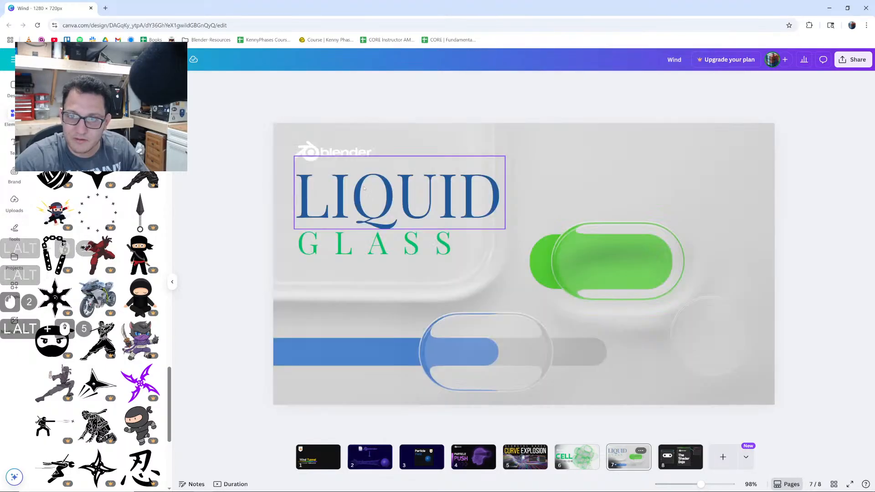
click(679, 457)
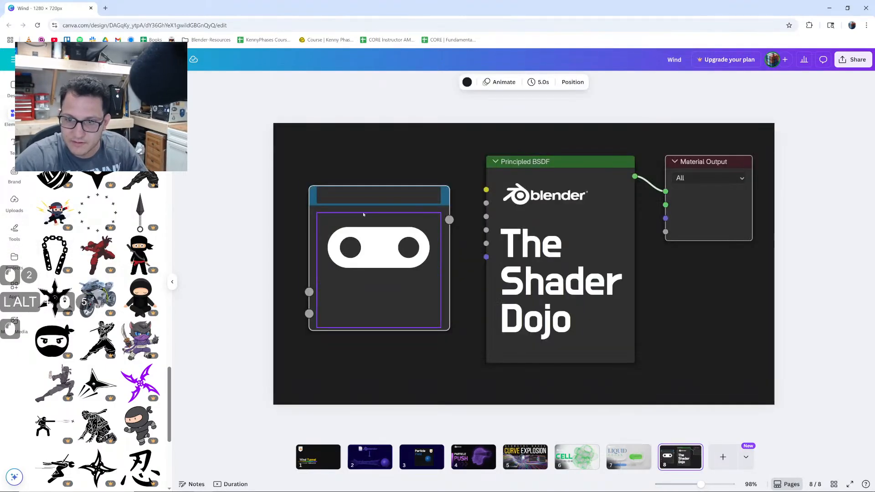
- Recolour the thin cover strip on the Add node's header to the header's own blue, #246283
click(358, 196)
ctrl+scroll(326, 186, up, 4)
drag(334, 163, 334, 168)
click(341, 82)
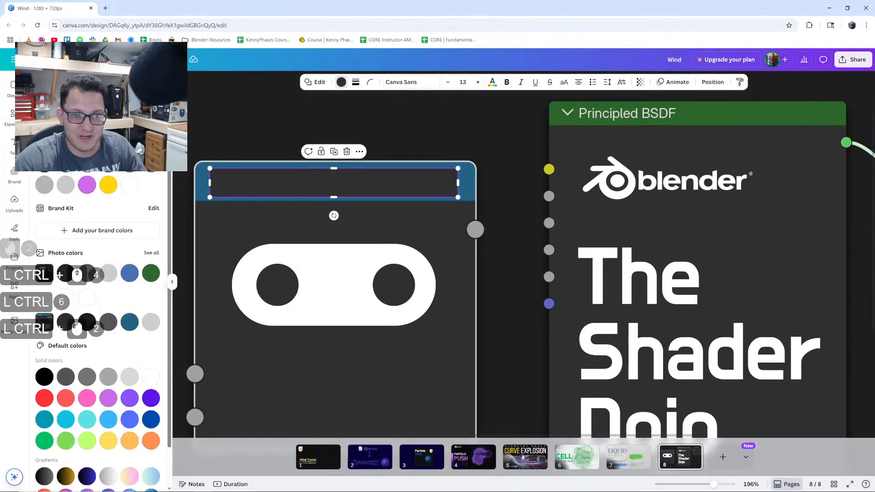
click(66, 164)
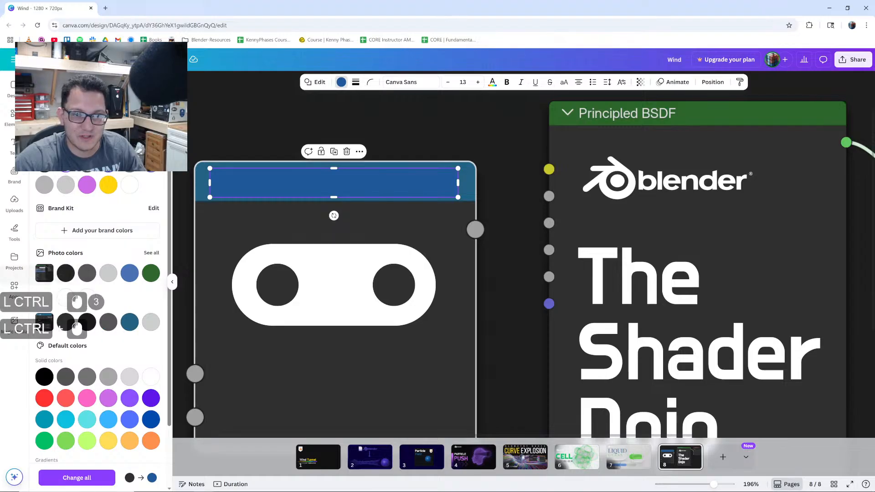
click(44, 142)
click(145, 244)
click(199, 181)
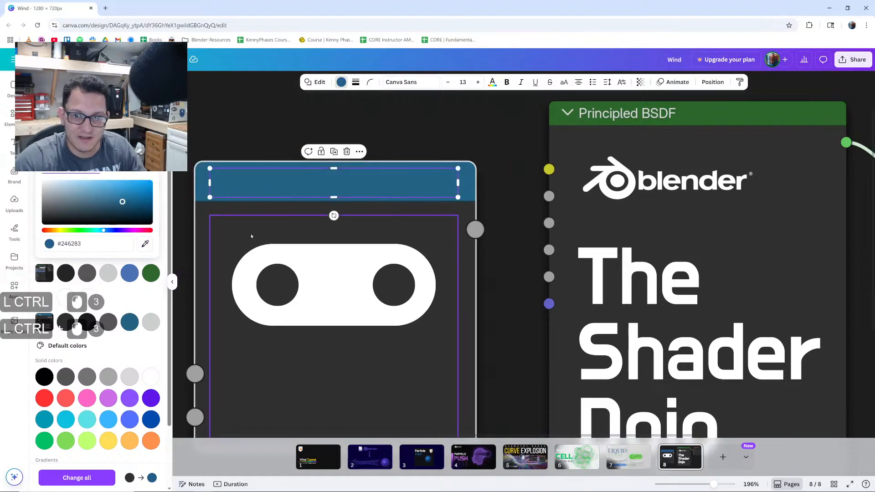
click(510, 192)
click(510, 191)
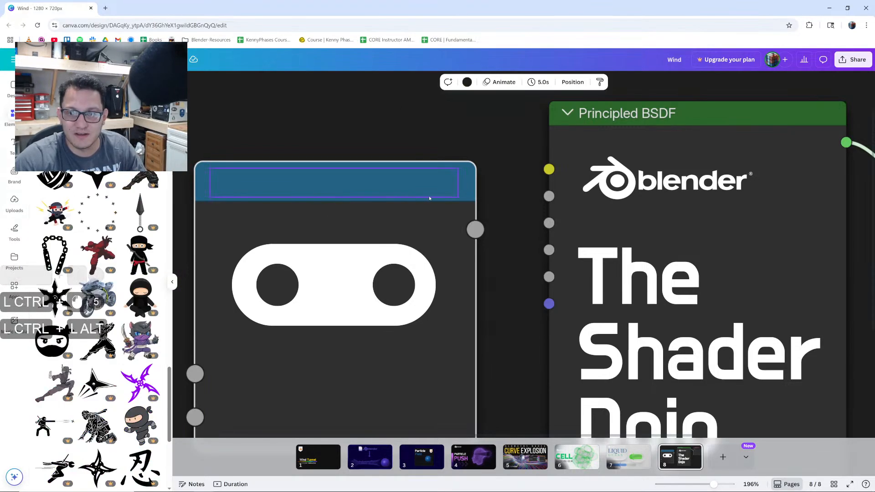
key(ctrl+alt+0)
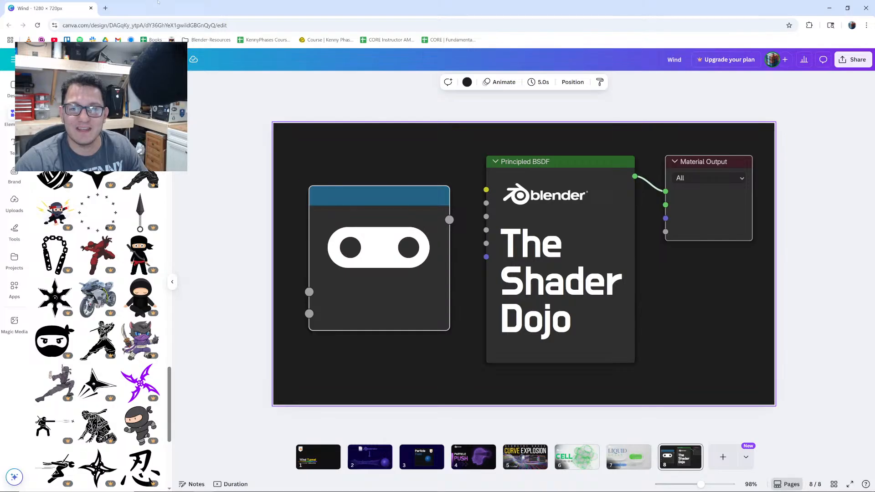
- Search the web for "ninja cap vector" in a new browser tab and show the image results
click(104, 5)
text(ninja cap)
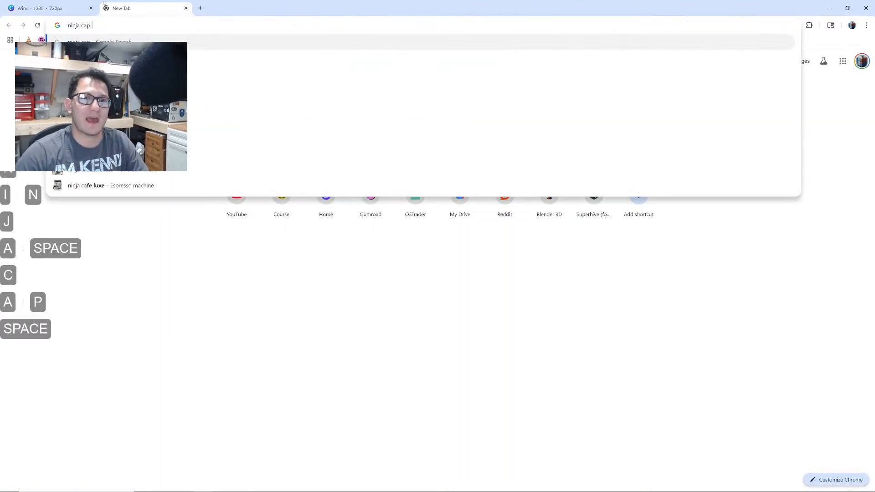
key(Return)
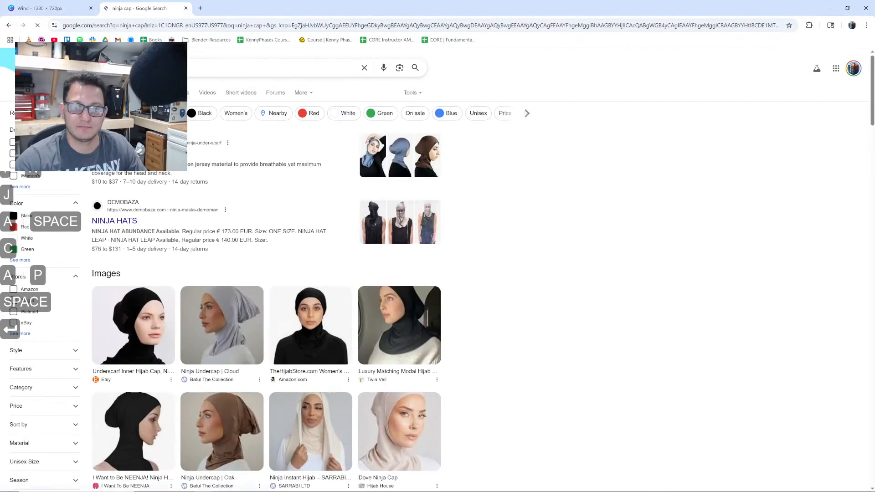
text(vector)
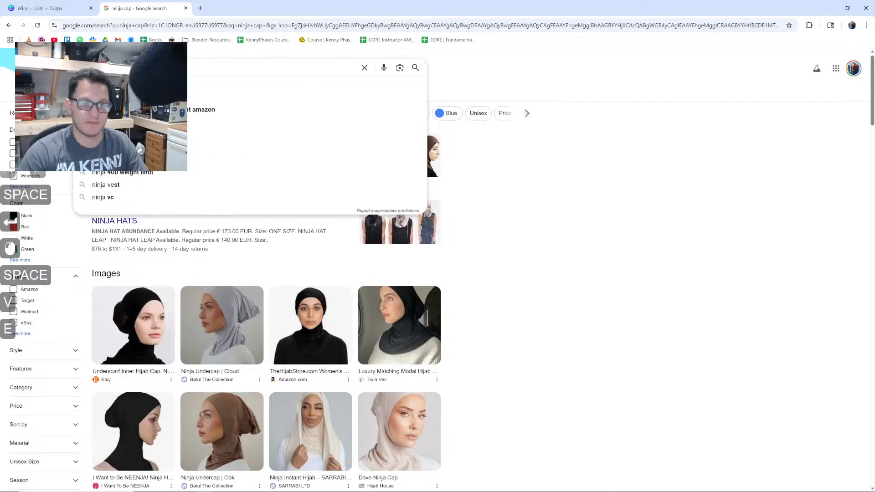
key(Return)
click(143, 93)
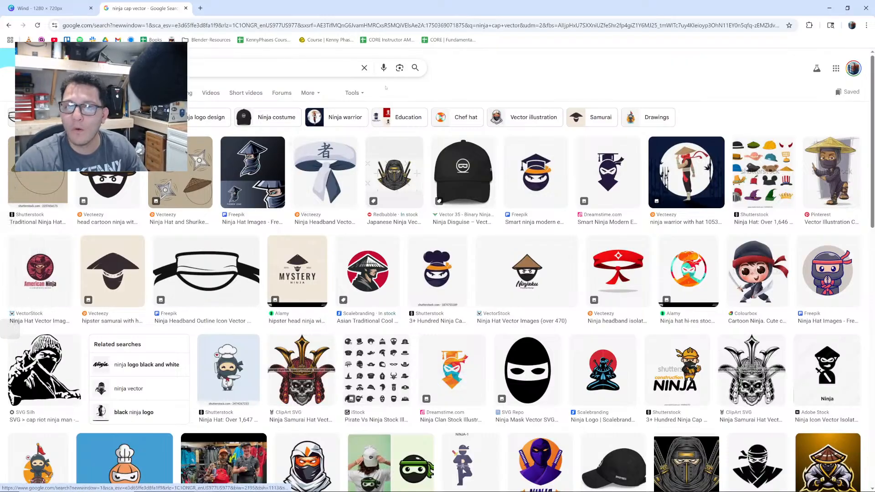
- Filter the image results to Creative Commons licenses and look through them for a usable ninja headband graphic
click(357, 94)
click(177, 142)
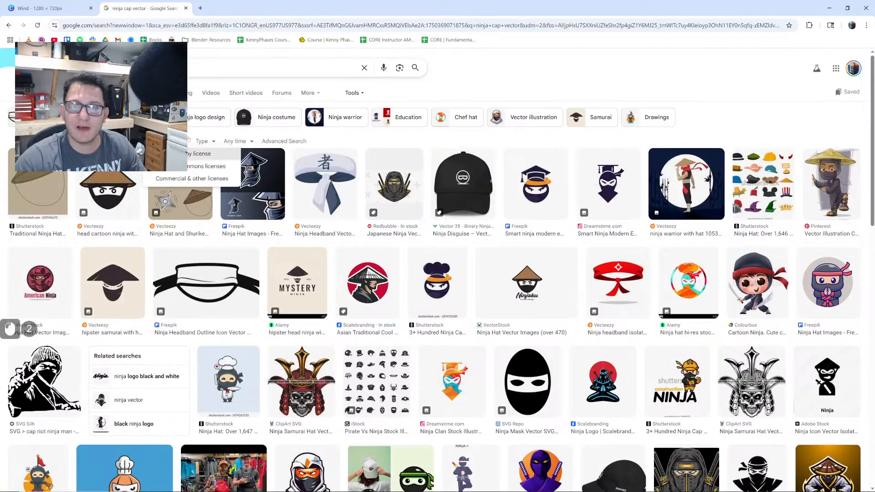
click(197, 170)
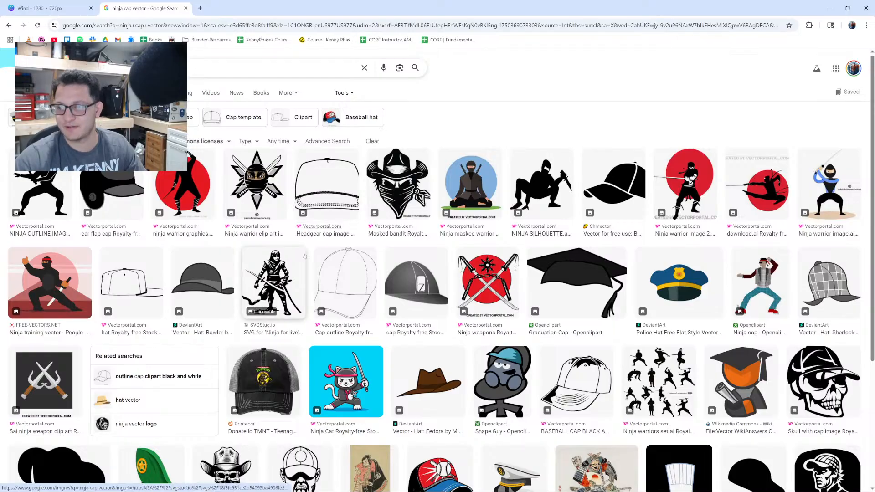
scroll(286, 262, down, 1)
scroll(286, 262, down, 5)
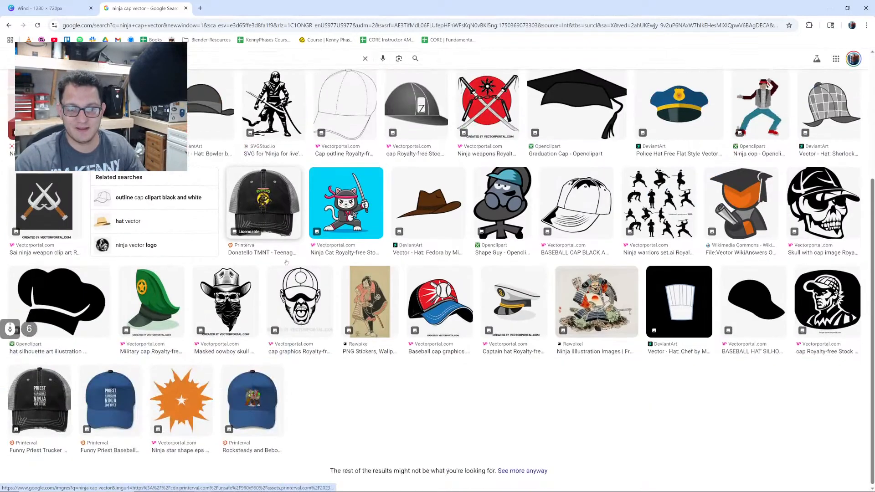
scroll(285, 261, up, 6)
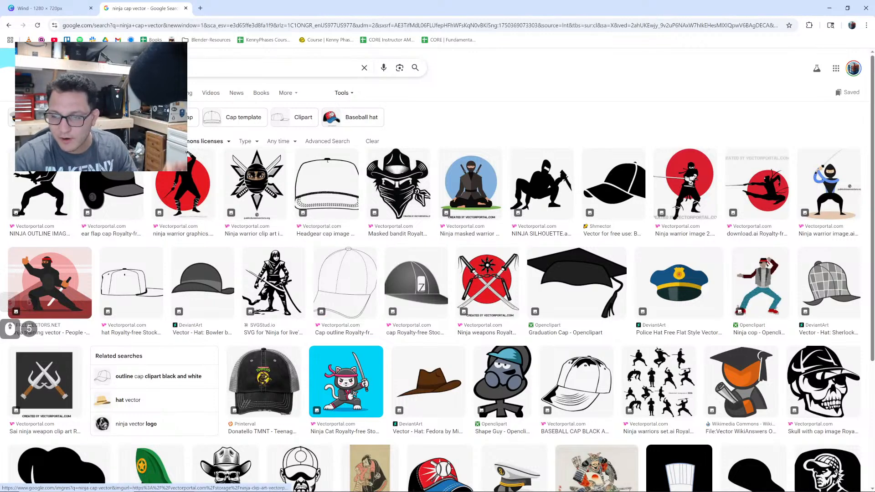
- Return to the image results without the license filter and examine the ninja headband and mask designs
click(9, 25)
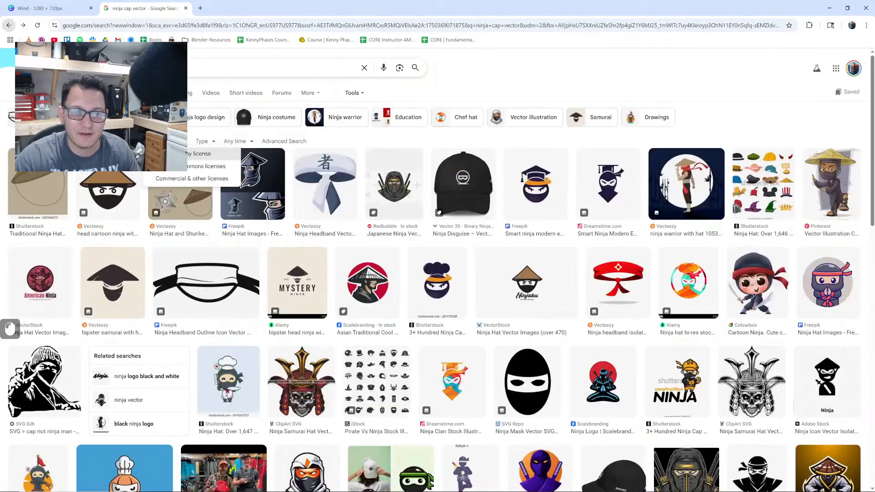
click(560, 78)
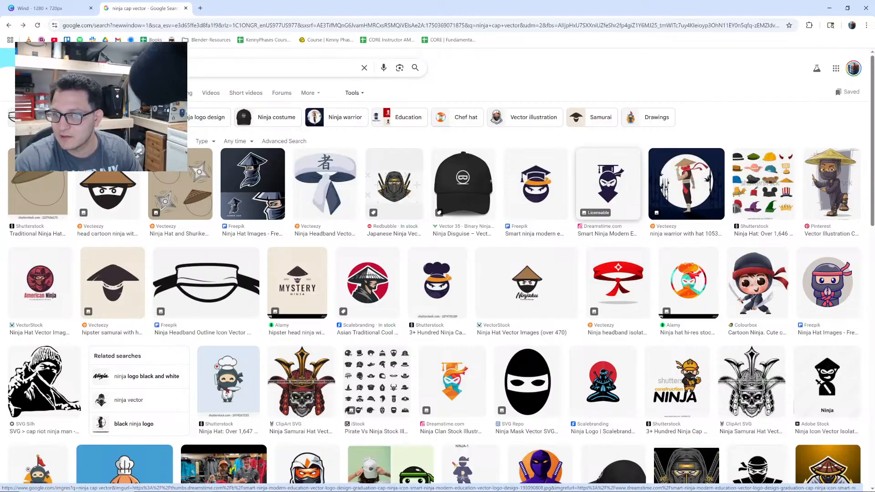
scroll(340, 278, down, 2)
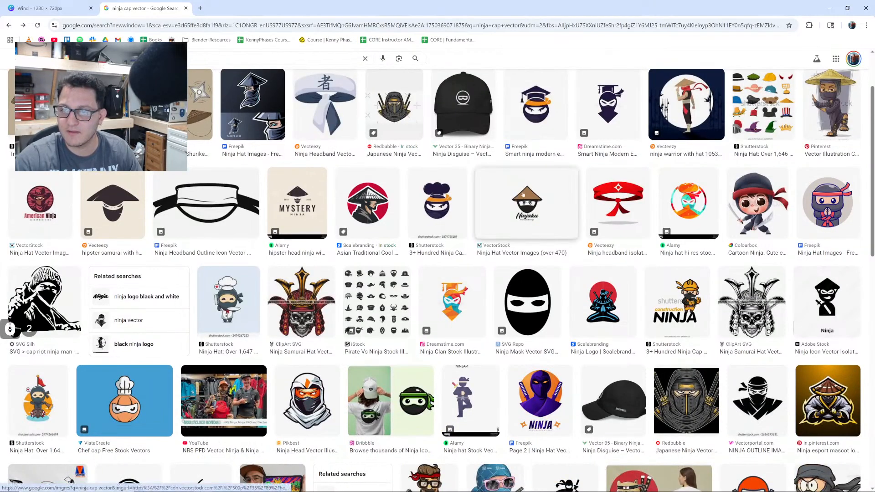
- Switch back to Canva, search the elements library for "ribbon" and look through the graphics for a headband tail
click(58, 2)
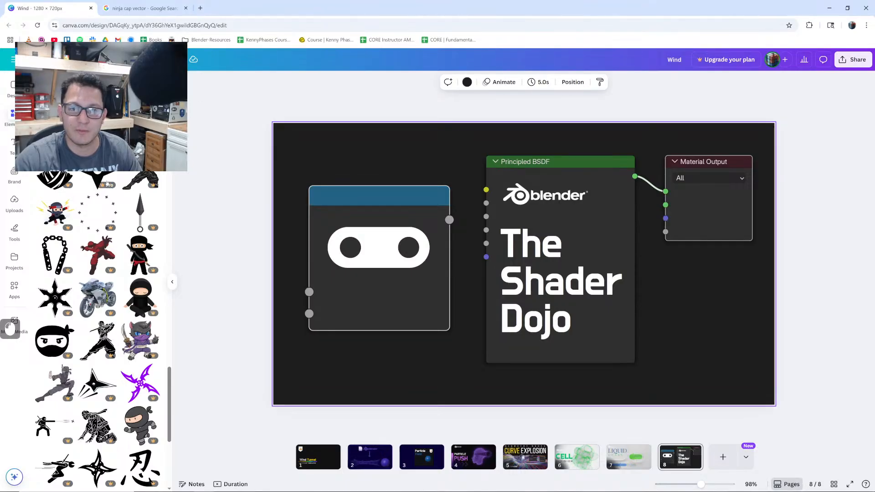
double_click(35, 60)
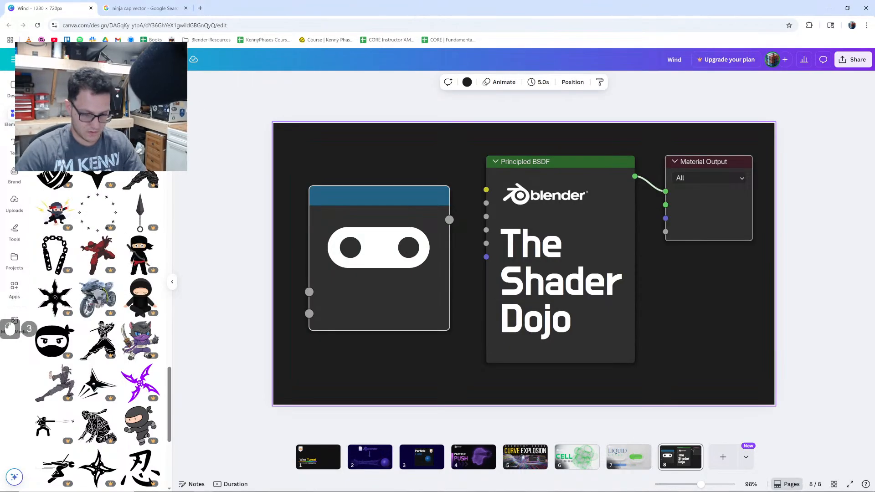
text(ribbon)
key(Return)
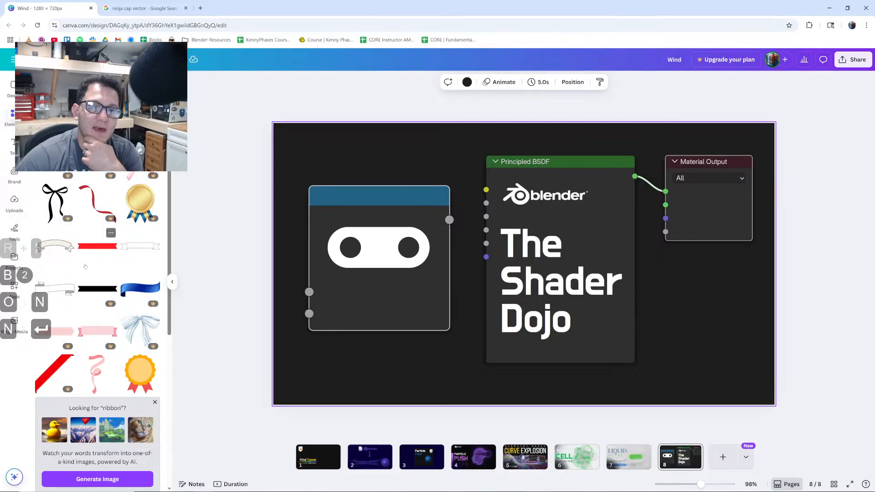
scroll(98, 283, down, 1)
scroll(98, 283, down, 6)
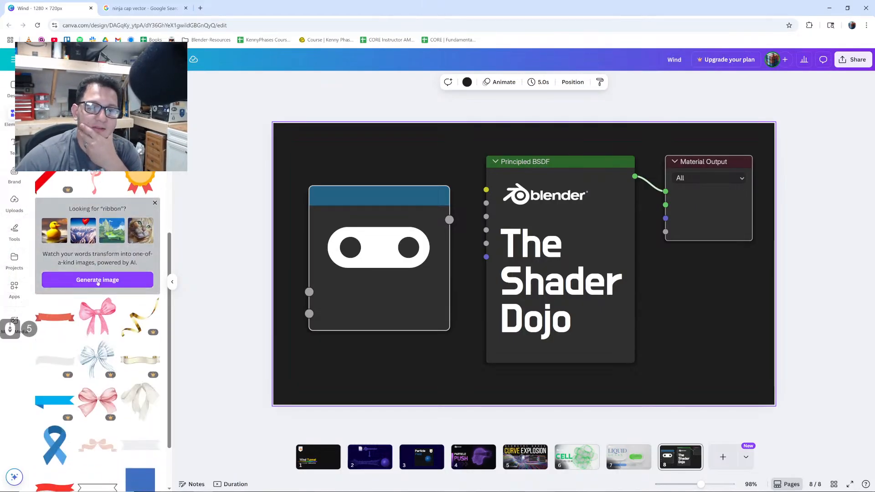
scroll(105, 290, down, 1)
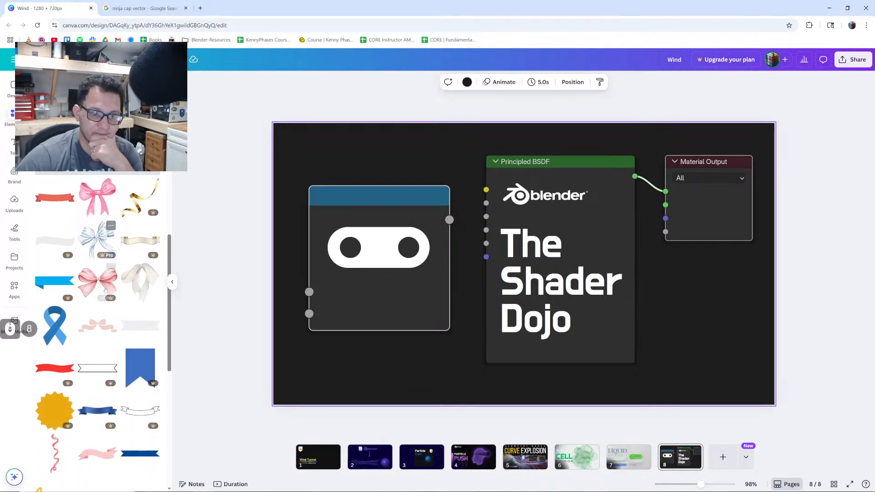
scroll(114, 297, down, 1)
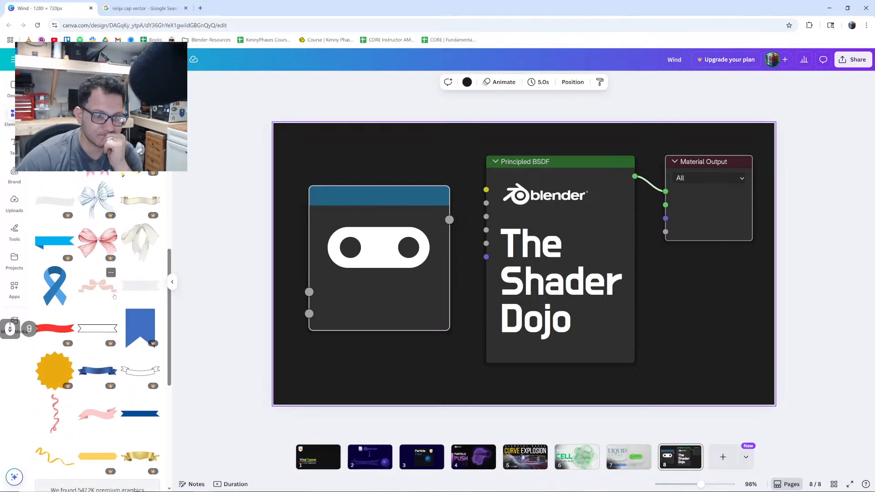
scroll(78, 294, down, 1)
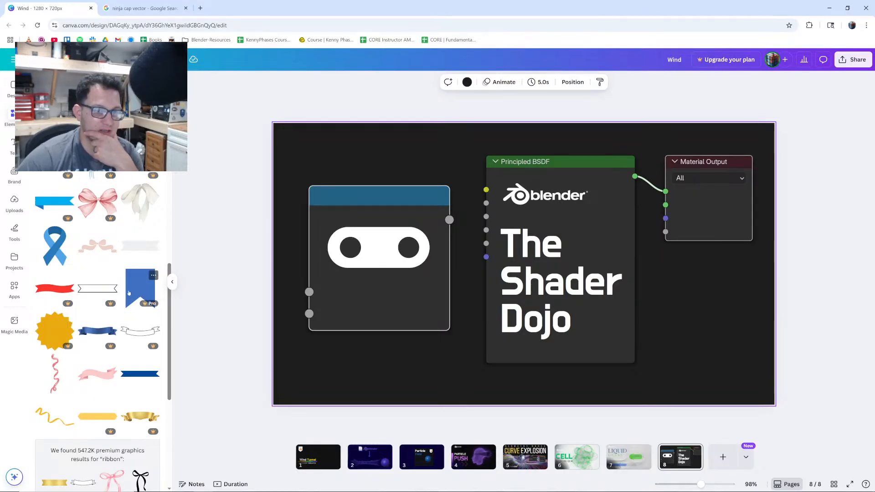
scroll(103, 295, down, 9)
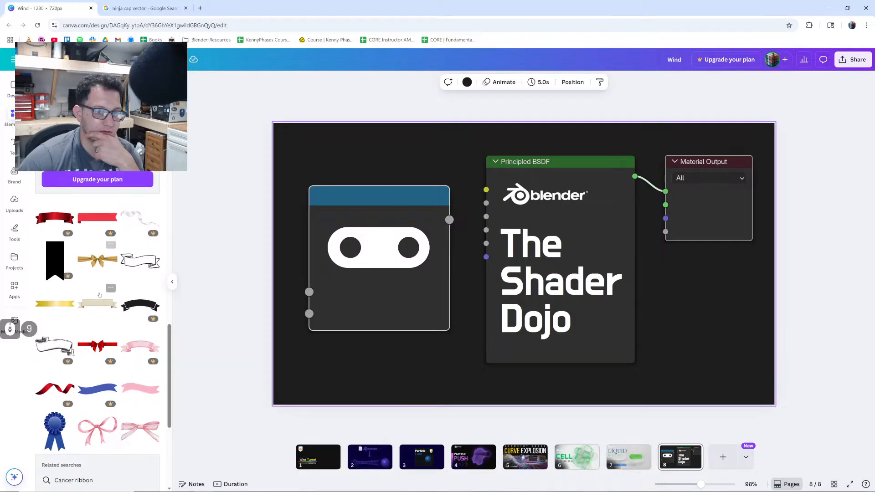
scroll(100, 295, up, 9)
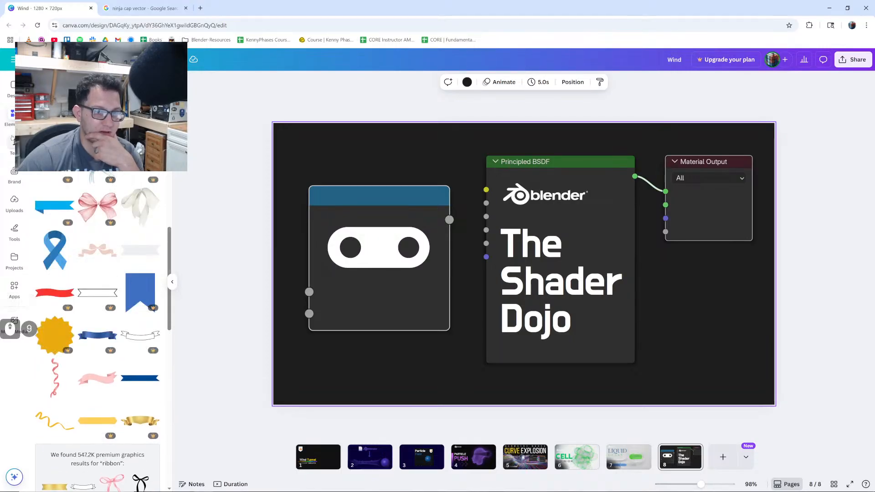
- Add a small circle overlapping the upper-right corner of the Add node's header and colour it the same blue
click(140, 87)
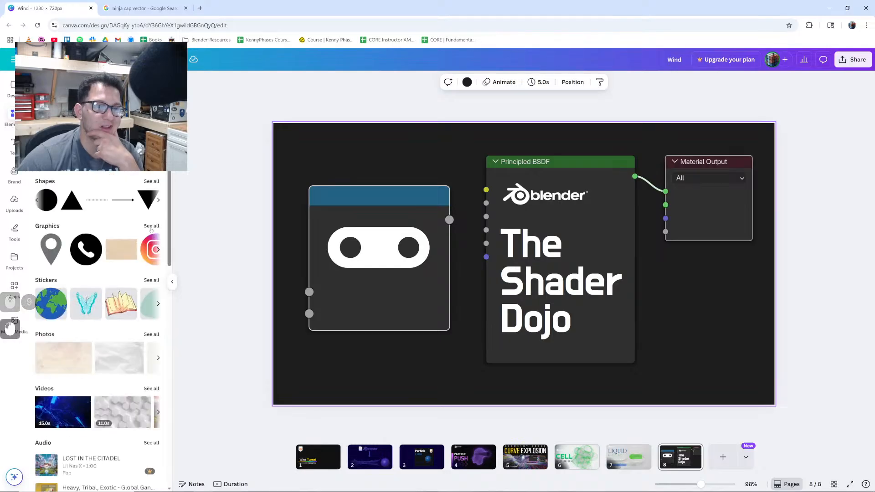
click(48, 199)
drag(501, 285, 380, 191)
drag(445, 210, 438, 181)
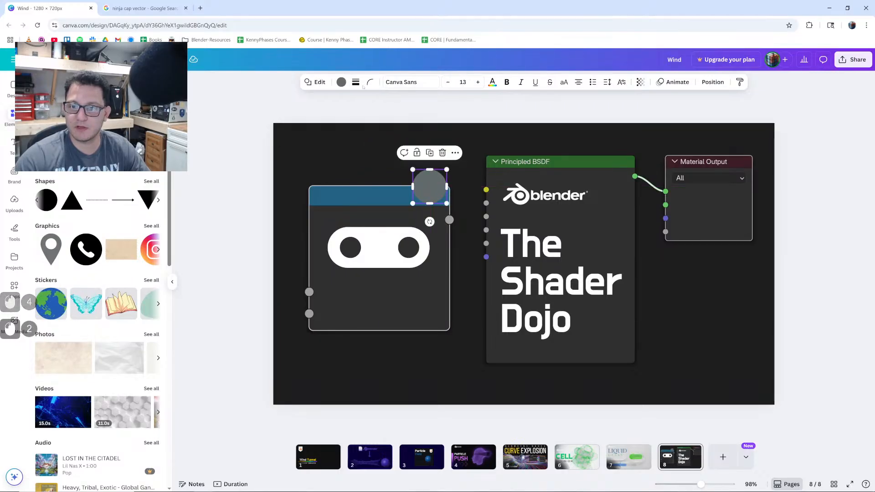
click(341, 82)
click(130, 322)
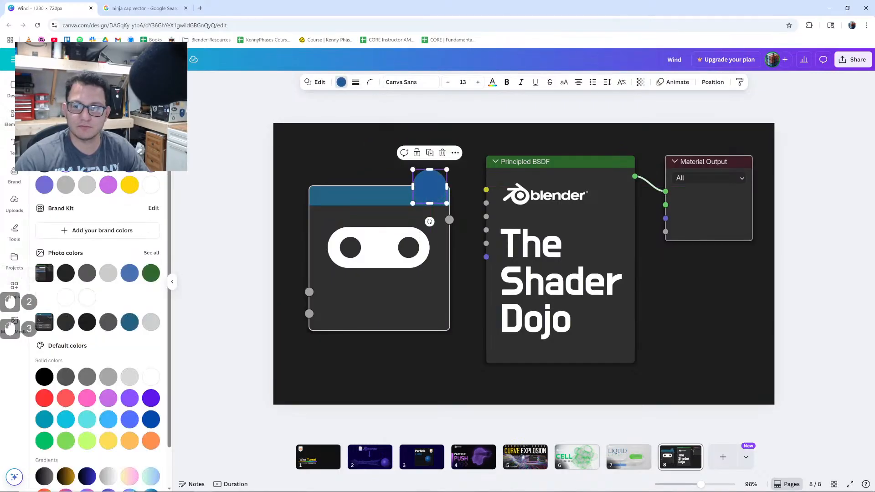
click(298, 157)
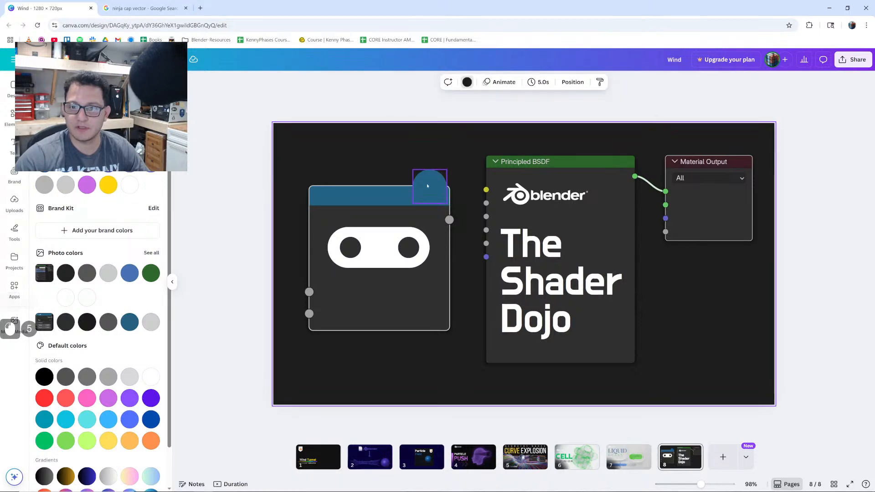
click(428, 186)
click(423, 186)
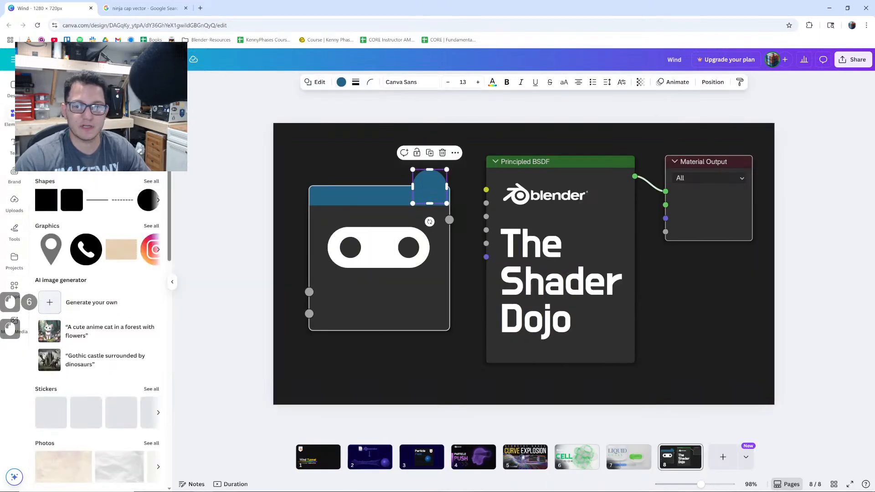
- Switch to the Google image results and examine ninja logos, including the Shutterstock box ninja logo, for headband reference
click(145, 9)
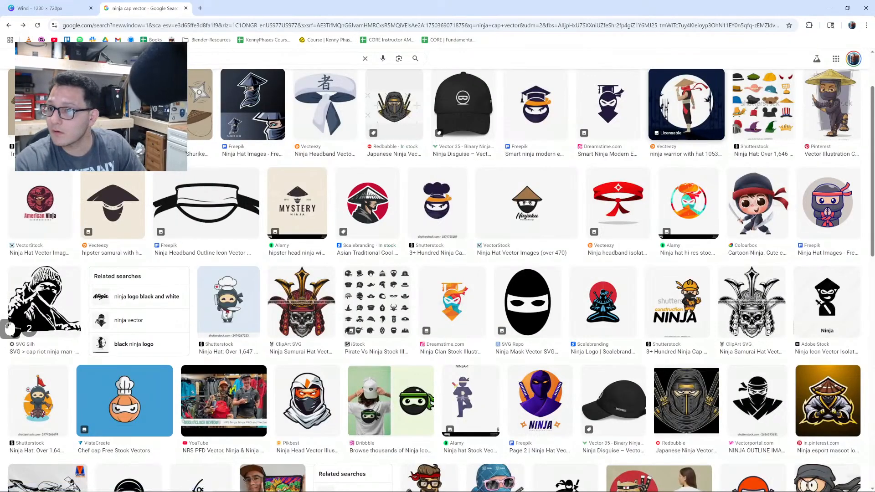
click(609, 105)
scroll(749, 215, down, 9)
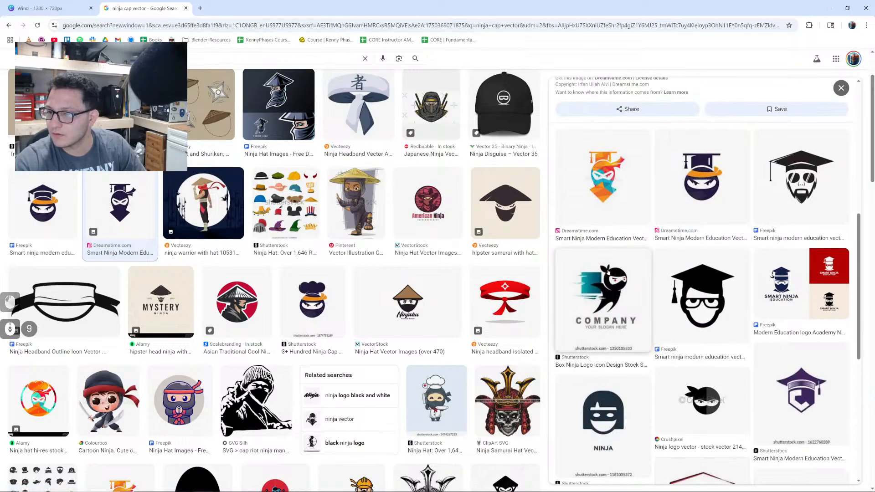
click(608, 271)
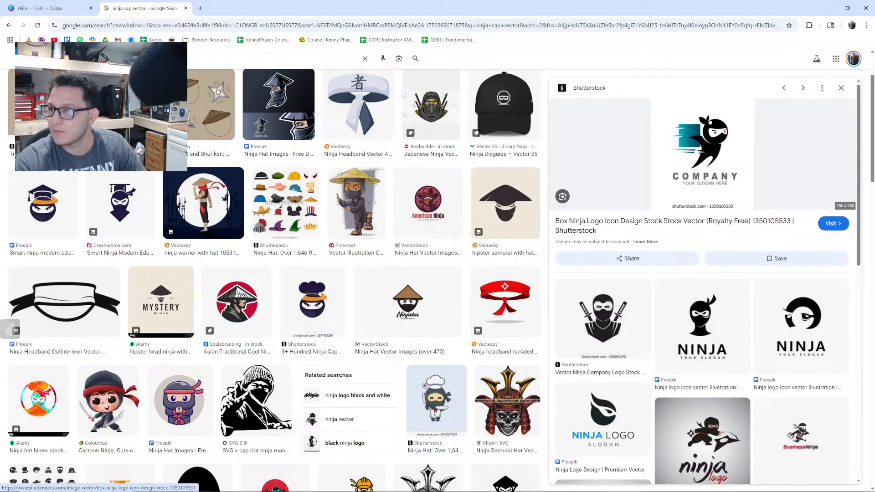
- Back in Canva, squash the blue circle into a tilted ellipse and duplicate it with the opposite tilt as headband knot ends
click(15, 5)
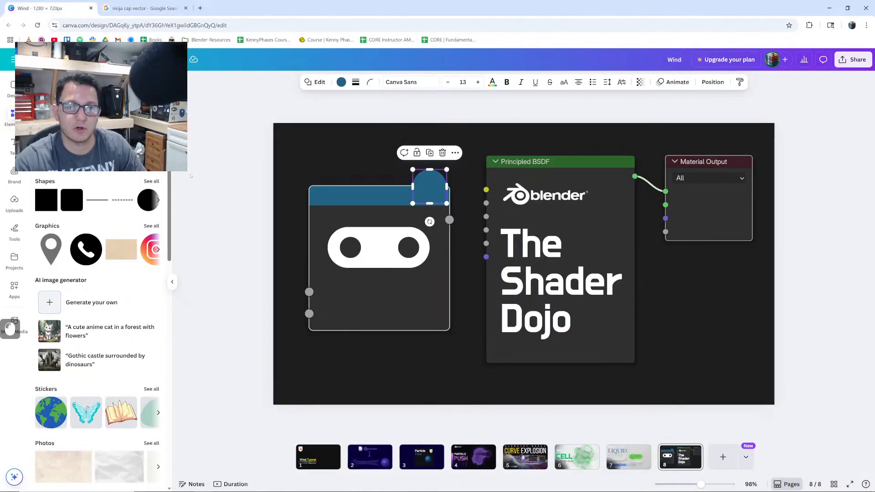
drag(449, 171, 437, 188)
mouse_move(421, 217)
mouse_down()
mouse_move(436, 213)
mouse_move(445, 190)
mouse_move(419, 217)
mouse_move(407, 213)
mouse_up()
click(428, 141)
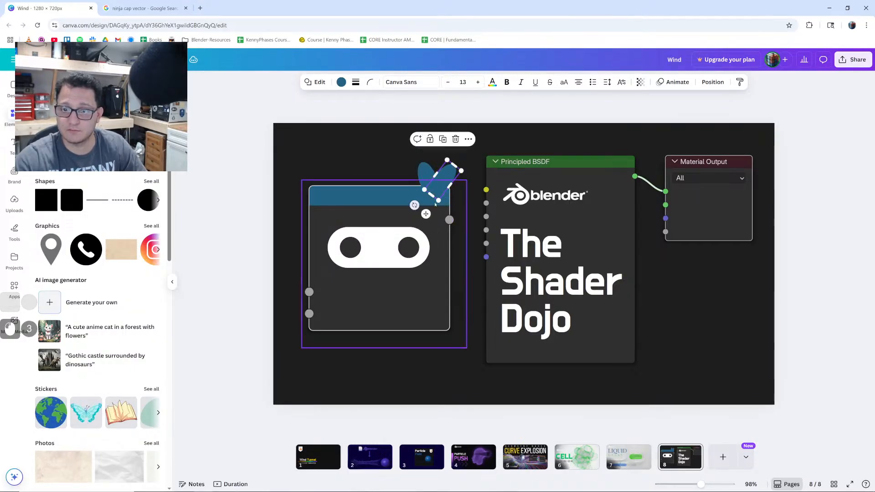
- Nudge the left ellipse of the headband knot slightly closer to the right one
click(446, 179)
drag(431, 173, 433, 173)
click(262, 166)
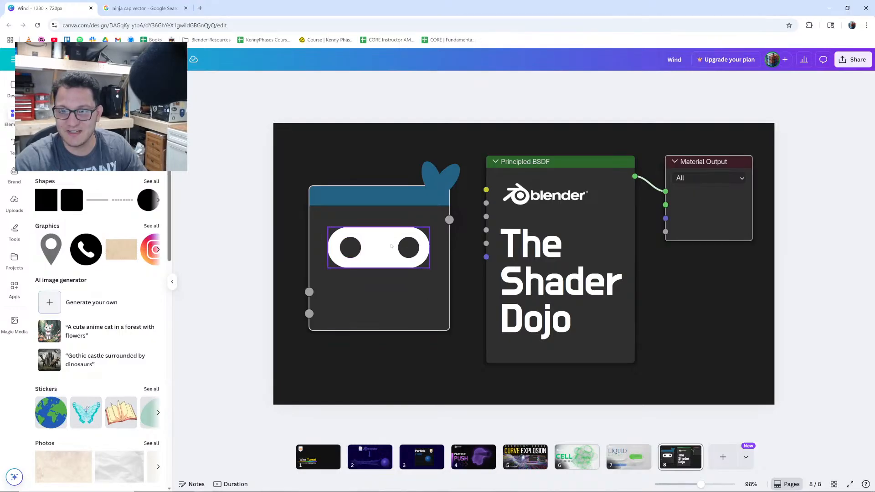
- Try two shorter heights for the white eye band behind the pupils, undoing each attempt
click(376, 251)
alt+drag(378, 228, 377, 238)
click(289, 242)
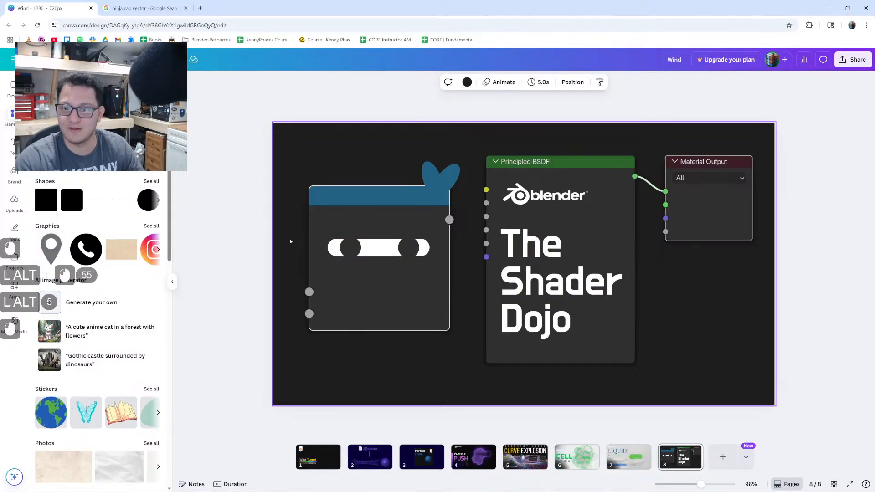
key(ctrl+z)
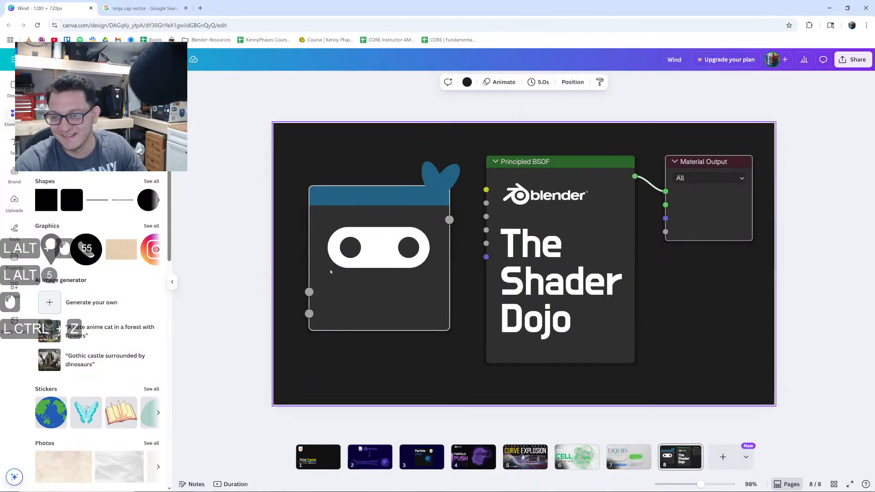
click(414, 228)
alt+drag(414, 228, 414, 234)
click(266, 240)
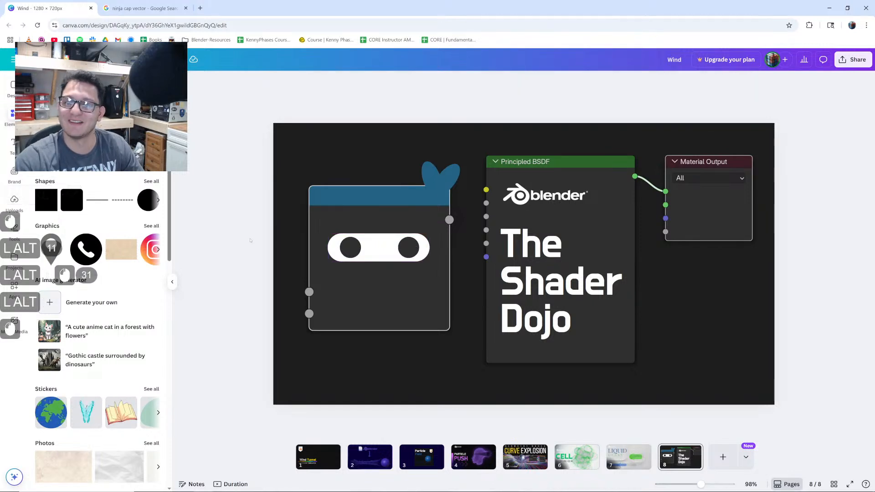
key(ctrl+z)
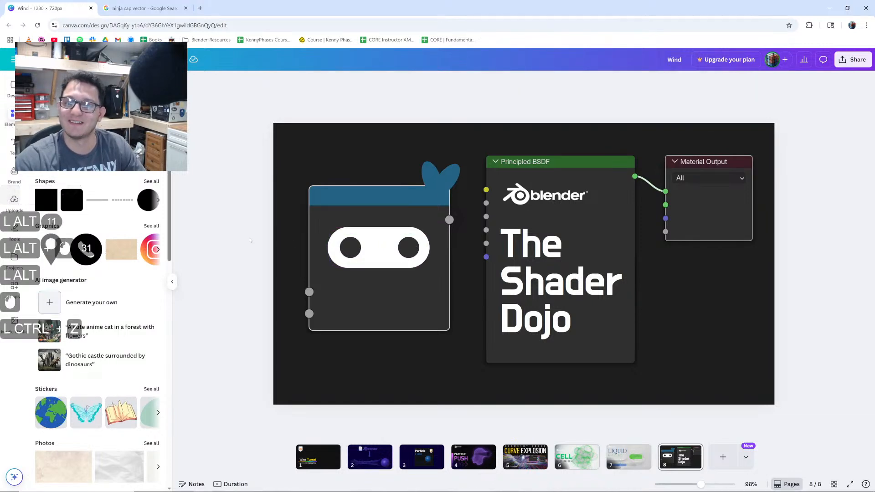
- Widen the white eye band evenly almost to the Add node's edges and reduce its height symmetrically around the pupils
click(407, 248)
alt+drag(430, 244, 441, 245)
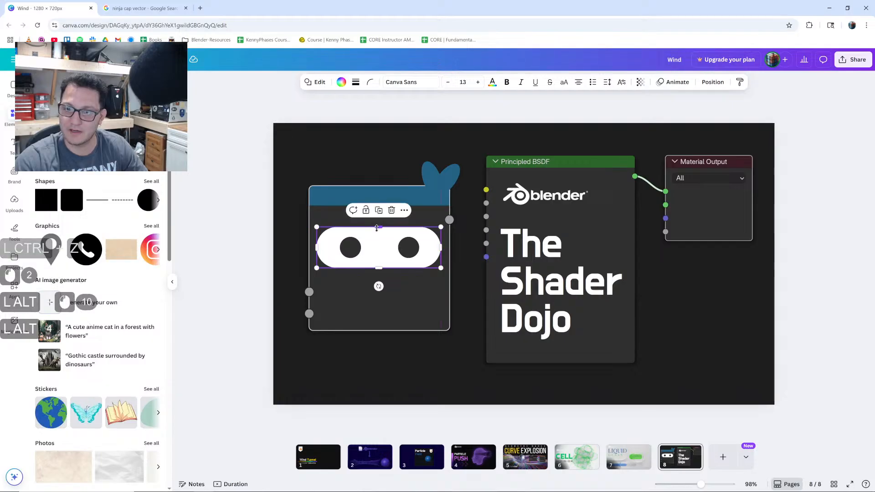
alt+drag(379, 226, 376, 234)
click(250, 244)
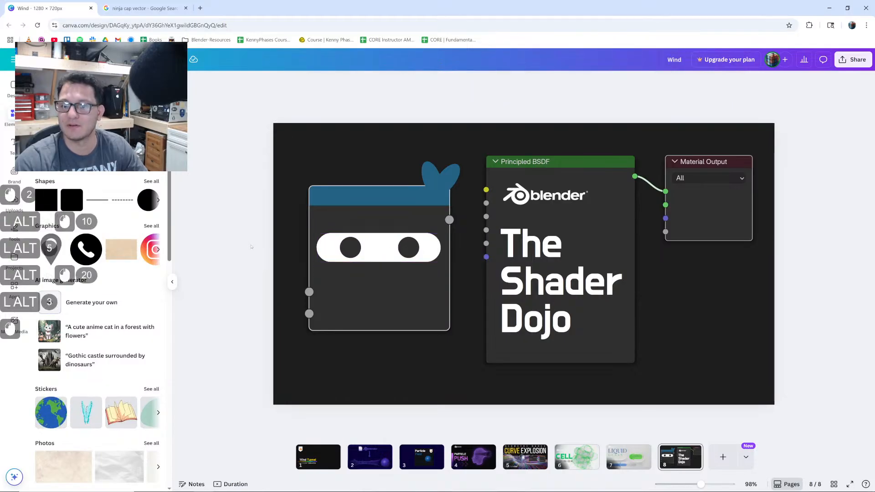
- Try repositioning the two dark pupils together within the white eye band and undo it
alt+click(351, 246)
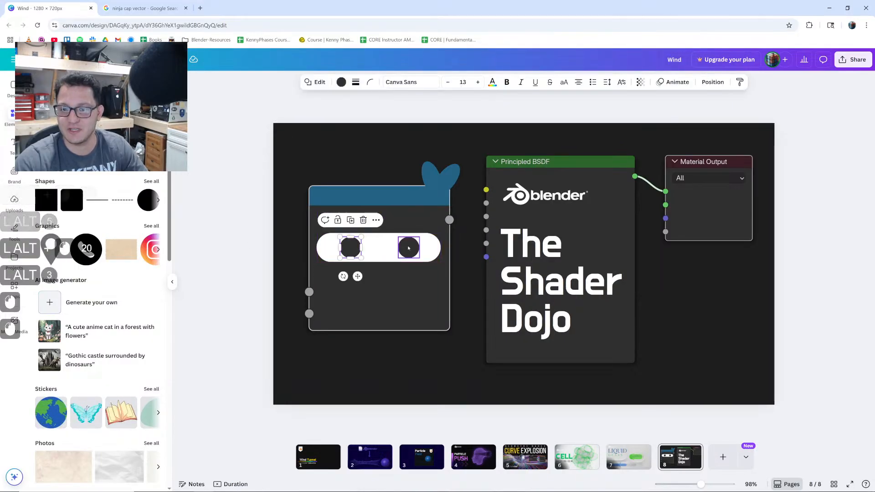
shift+drag(354, 245, 399, 248)
click(273, 246)
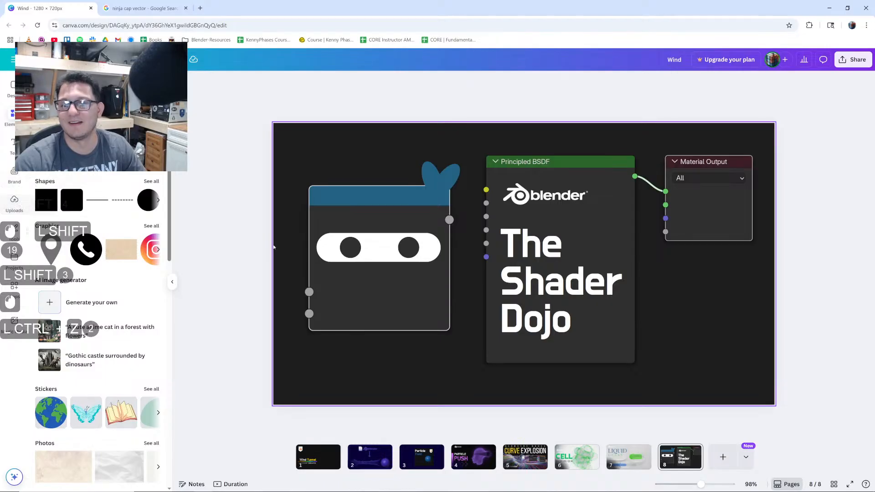
- Narrow the white eye band evenly from both sides until its rounded ends sit just outside the two pupils
click(322, 248)
alt+drag(318, 247, 335, 248)
click(268, 248)
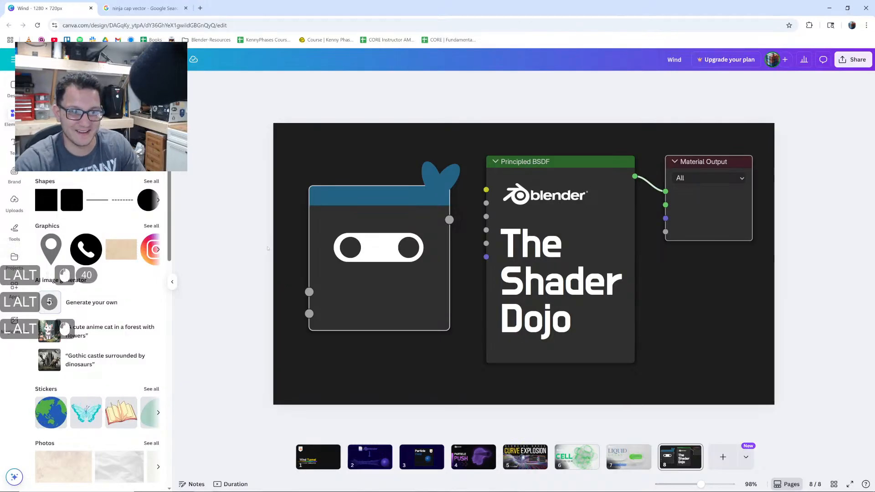
- Switch to the Google image results and search for "ninja mask vector" to find face design references
click(141, 9)
scroll(278, 192, up, 1)
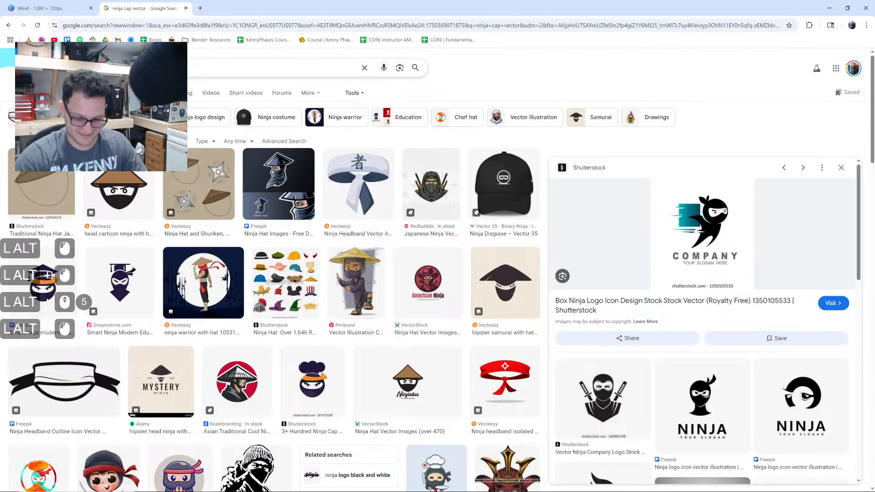
text(mask)
key(Return)
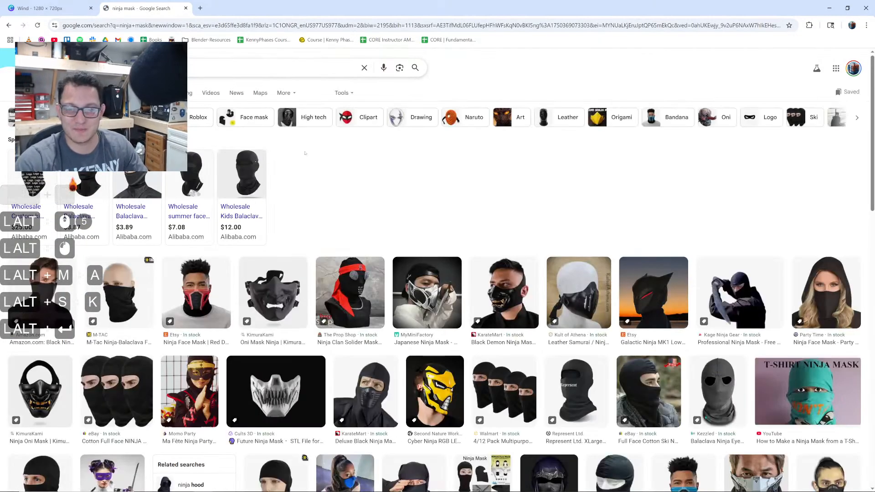
click(207, 70)
text(vector)
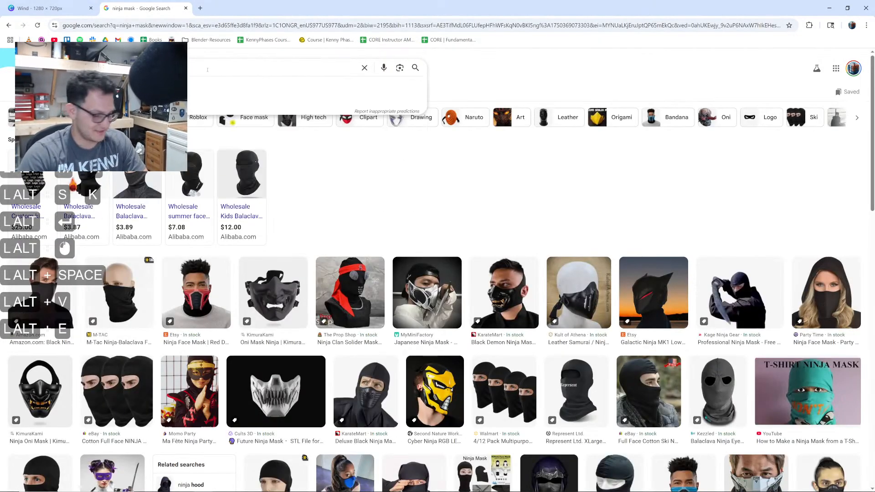
key(Return)
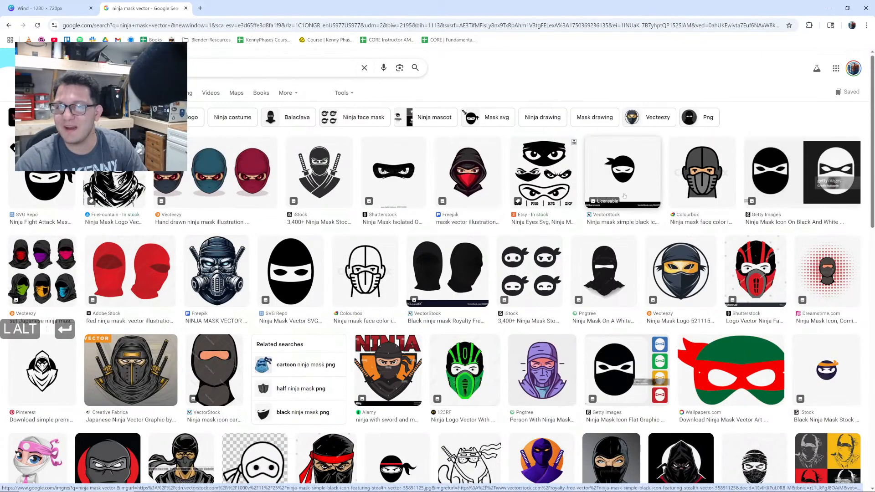
- Back in Canva, try a small tilted notched-arrow shape on the header's upper-left corner as a headband tail, coloured the header's blue
click(24, 3)
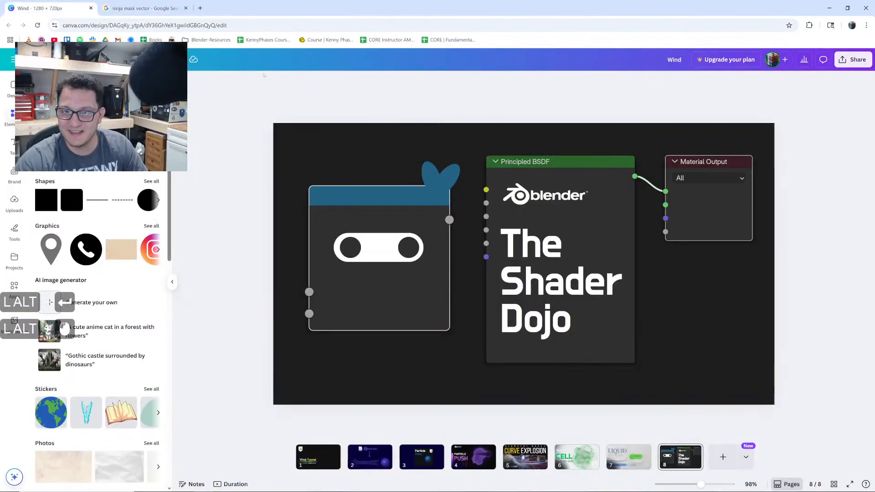
click(152, 181)
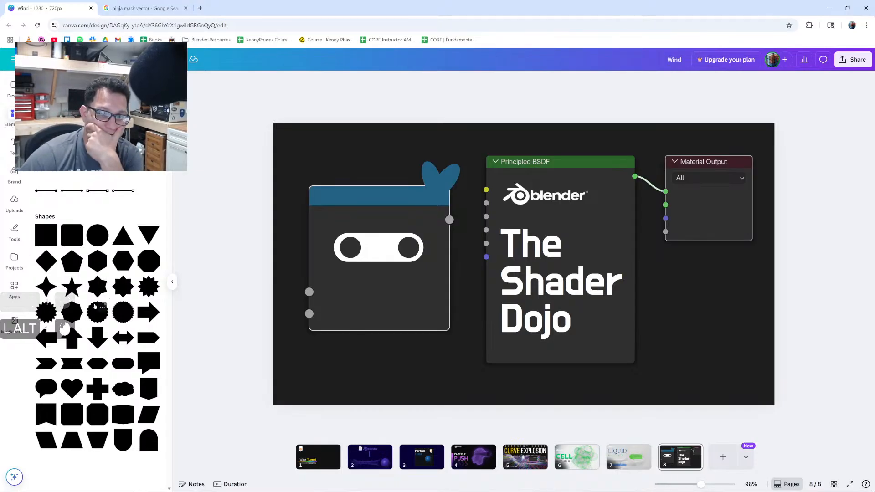
scroll(95, 306, down, 1)
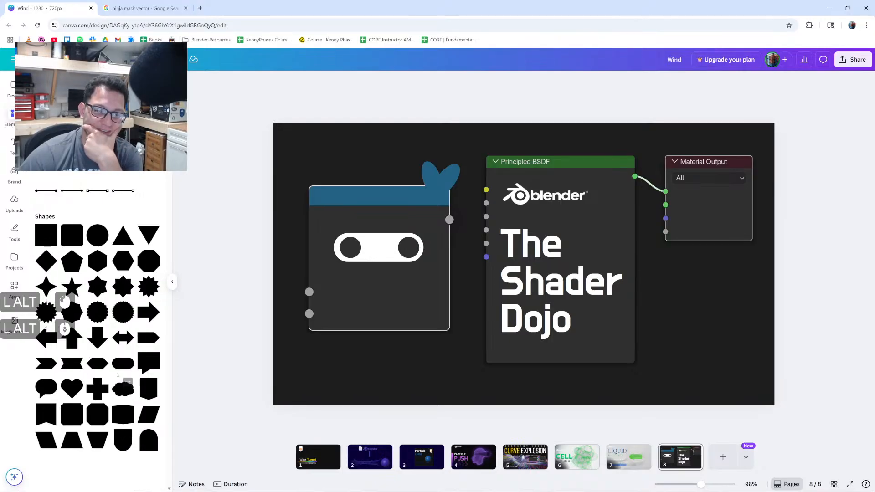
click(49, 367)
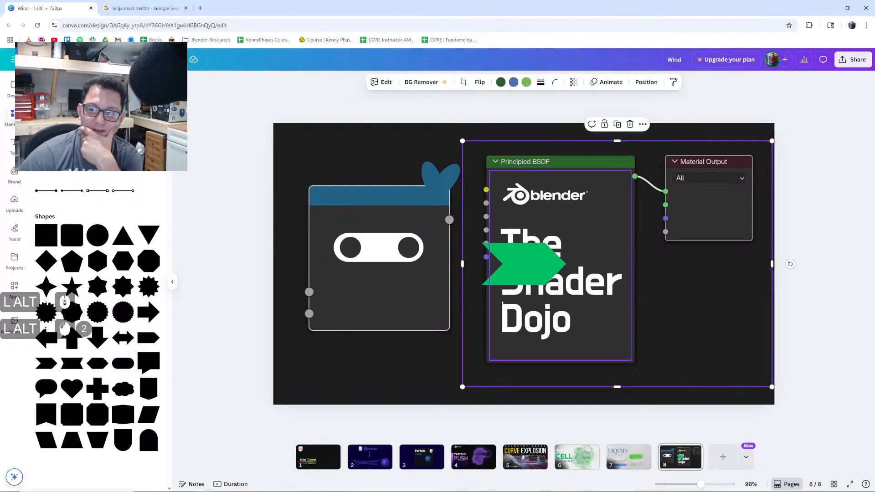
drag(520, 260, 325, 182)
click(341, 83)
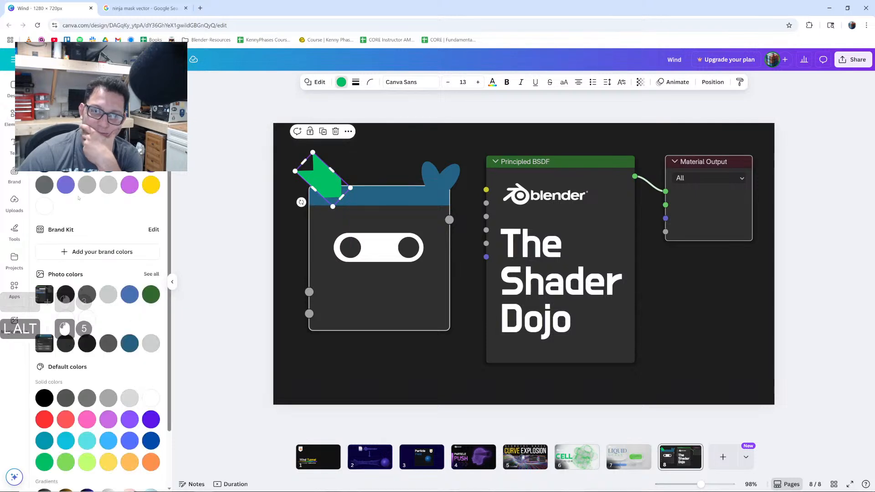
click(109, 165)
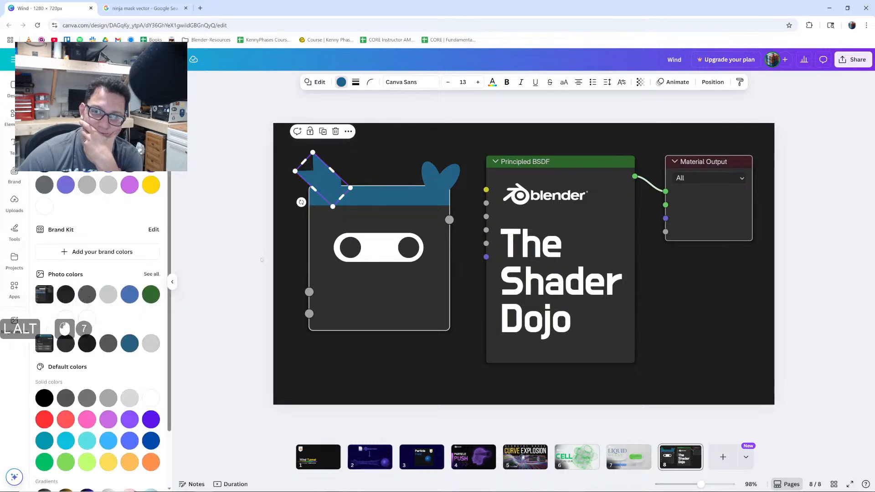
- Try the blue arrow shape farther right along the top of the Add node's header, and delete it
click(386, 372)
alt+click(328, 192)
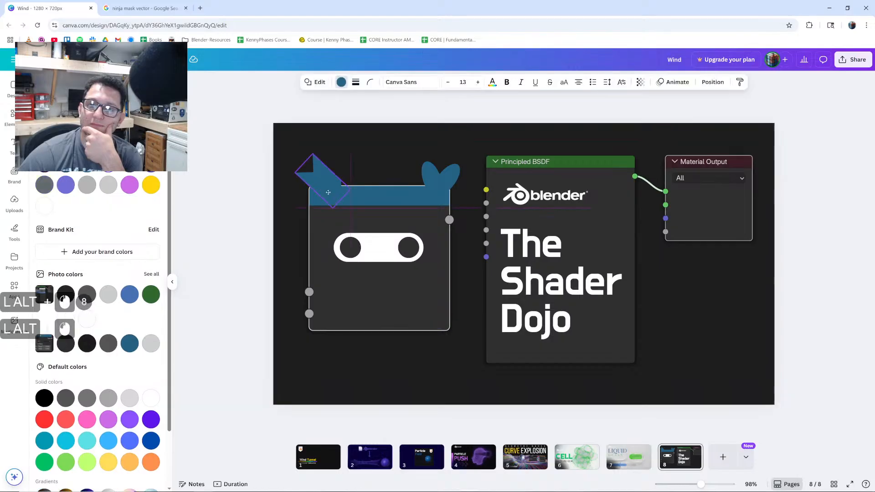
click(241, 236)
click(240, 236)
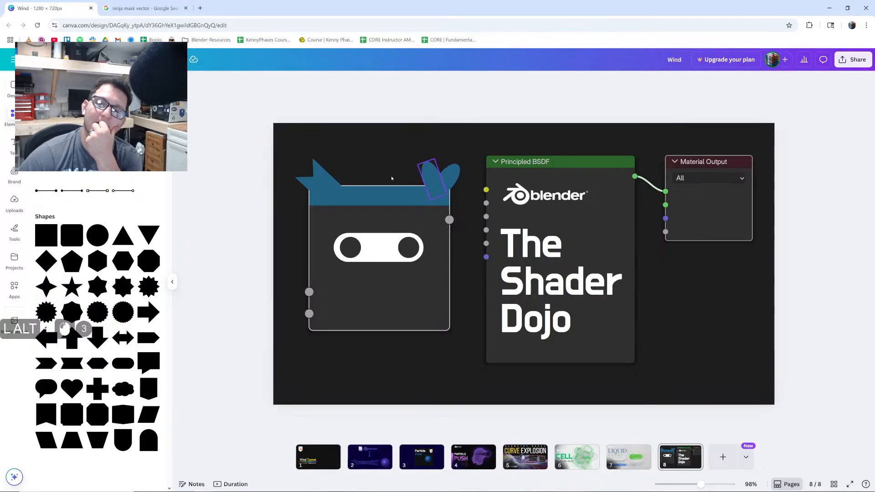
alt+drag(323, 180, 351, 179)
alt+click(243, 173)
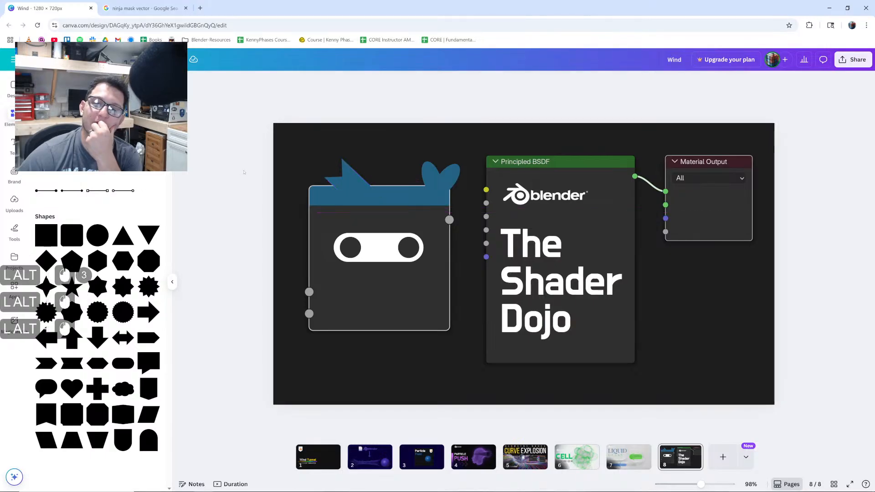
alt+click(363, 181)
key(Delete)
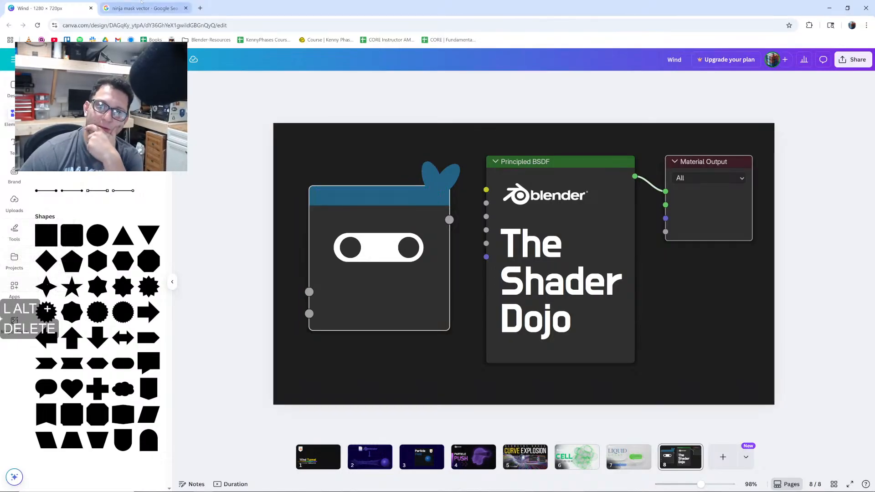
- Switch to the Google image results and examine more ninja mask vectors for headband and eye shapes
click(144, 9)
scroll(304, 310, down, 3)
scroll(303, 310, down, 3)
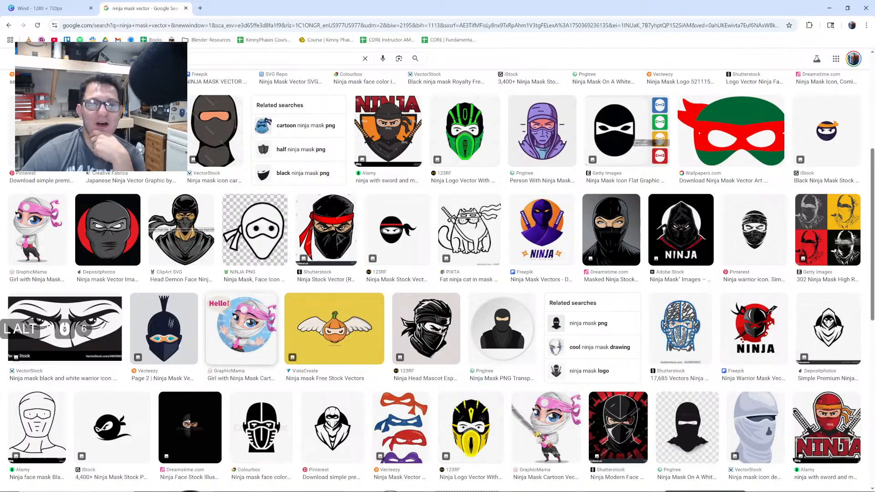
- Back in Canva, search the elements library for "katana" and look through the matching graphics
click(39, 8)
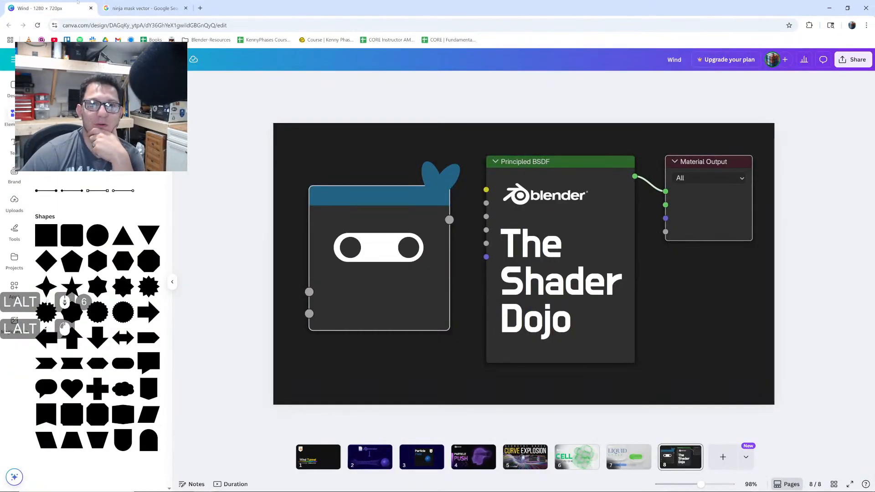
click(41, 84)
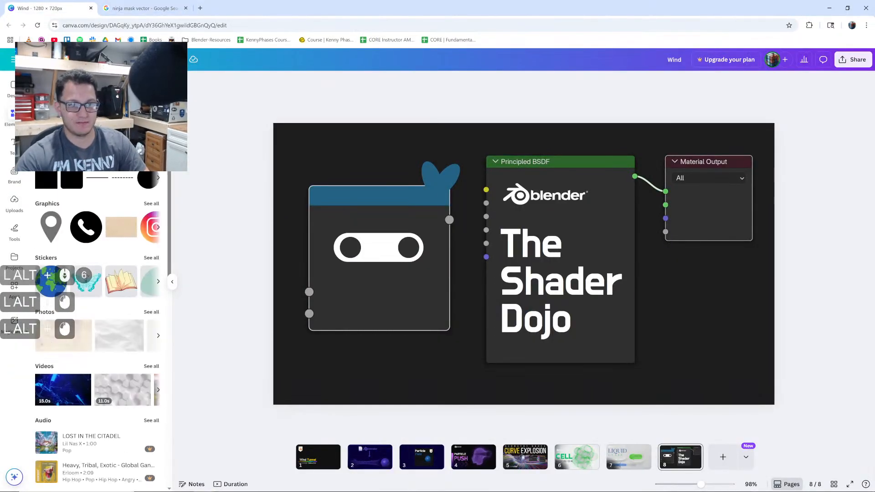
click(41, 84)
text(katana)
key(Return)
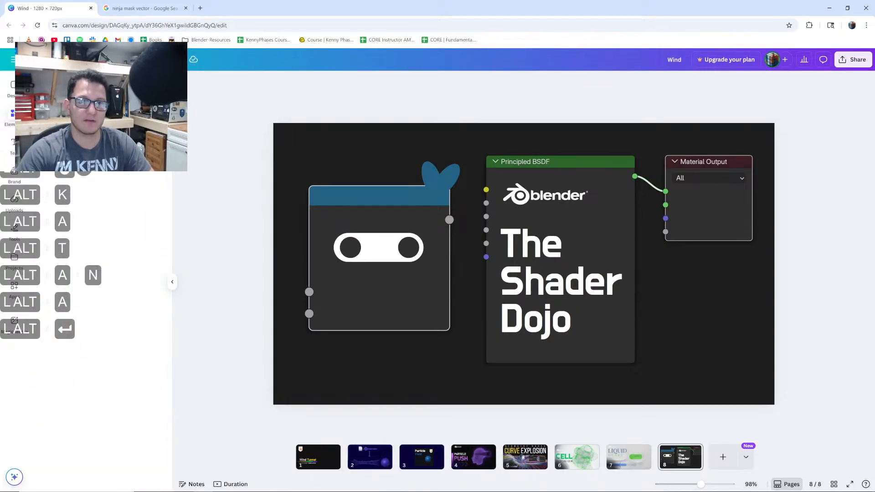
click(71, 107)
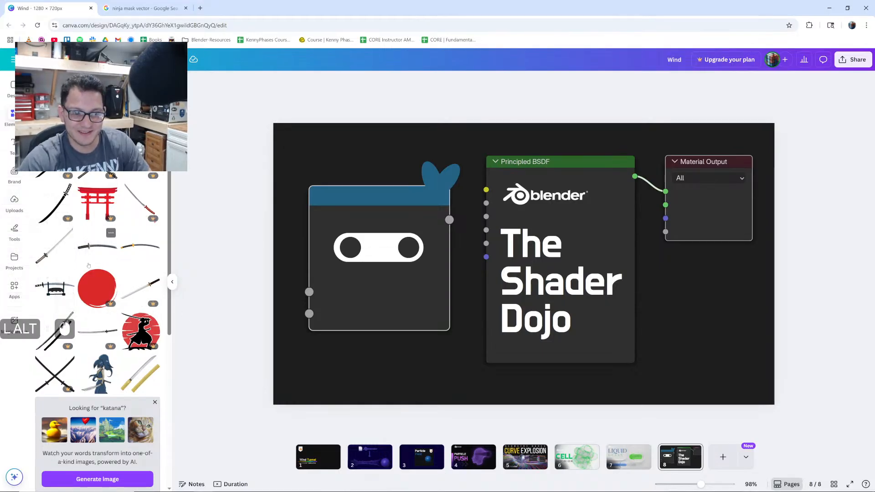
alt+scroll(89, 265, down, 1)
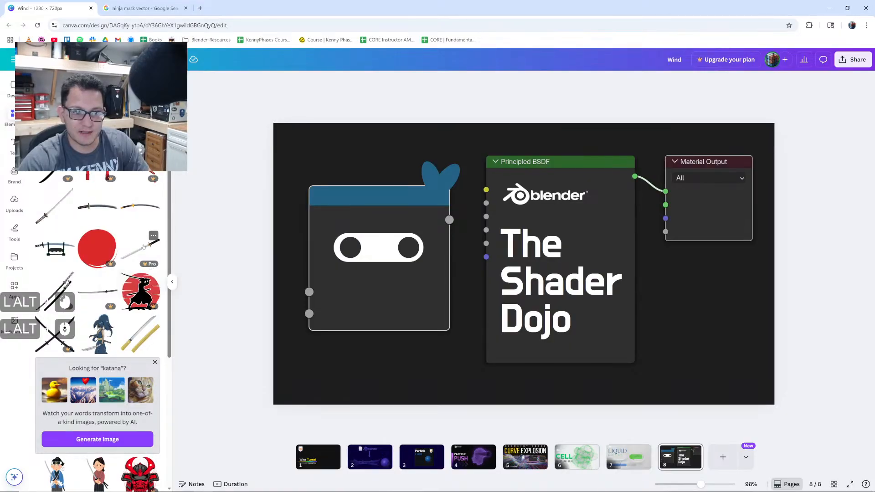
- Try two different katana graphics on the thumbnail page, deleting each one
alt+click(143, 246)
drag(593, 245, 498, 203)
key(Delete)
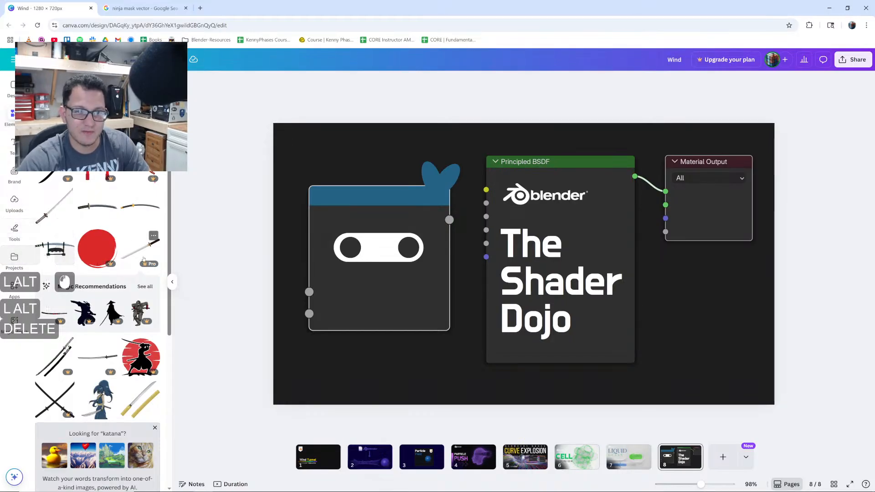
click(94, 206)
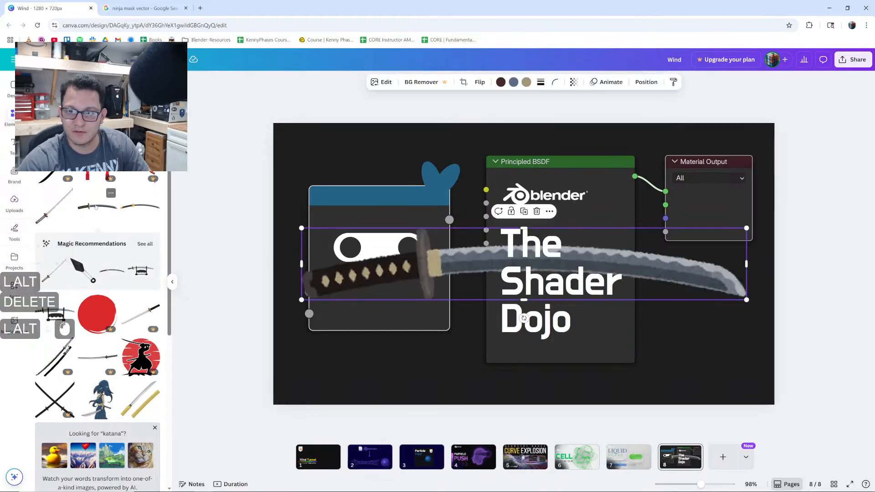
key(Delete)
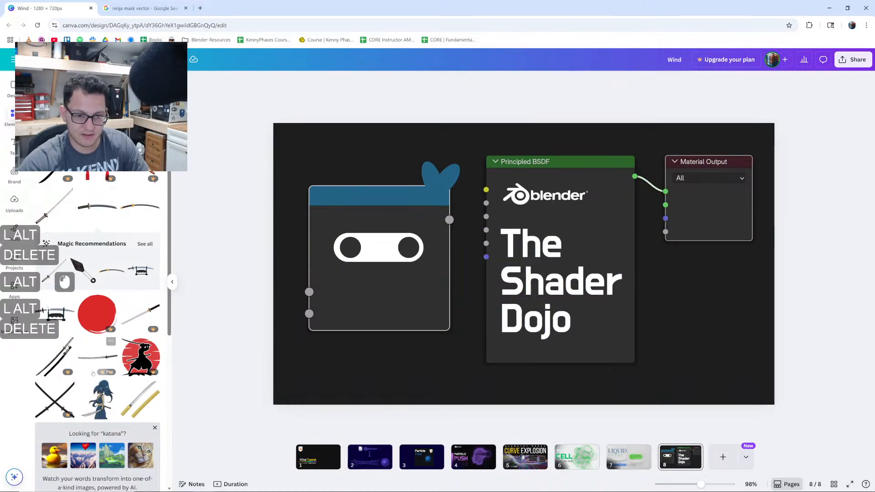
- Try the outlined blue-handled katana graphic over the ninja face node, rotating and repositioning it, and delete it
scroll(93, 373, down, 8)
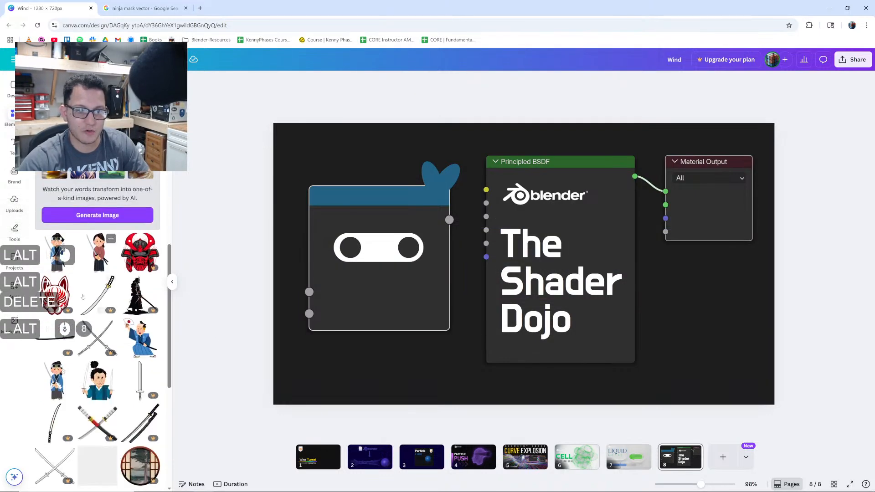
scroll(82, 297, down, 2)
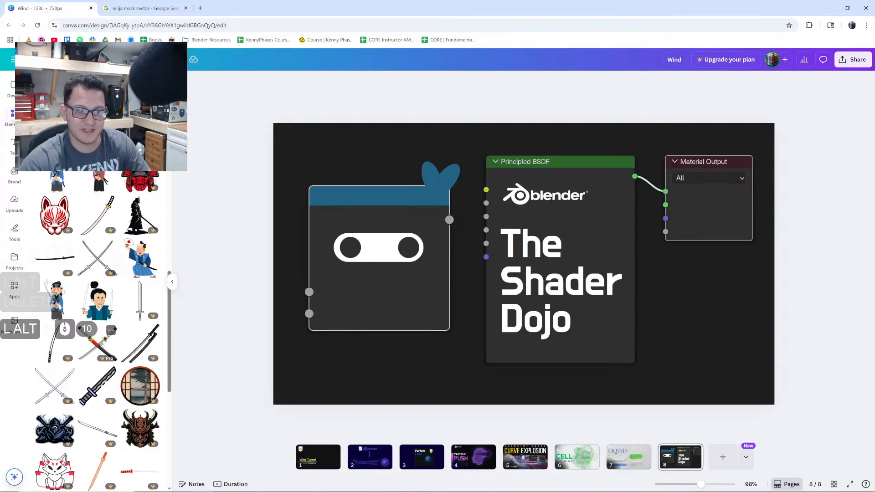
scroll(91, 340, down, 3)
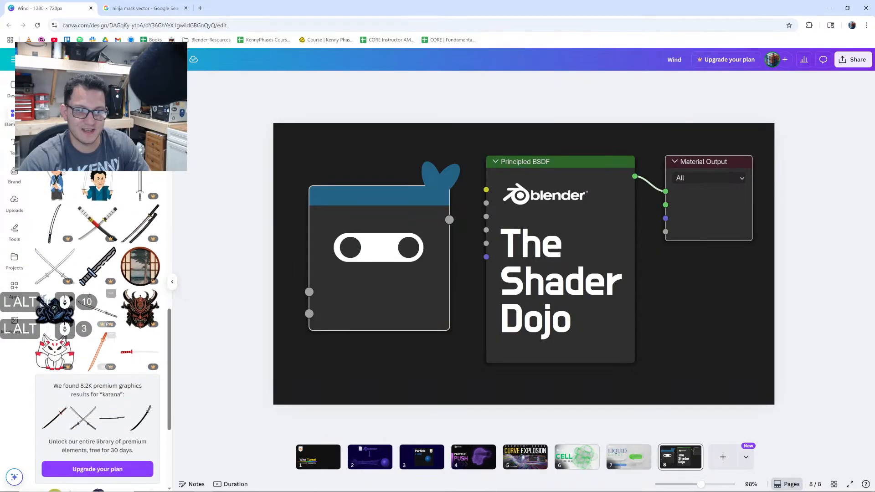
click(97, 267)
drag(494, 287, 342, 238)
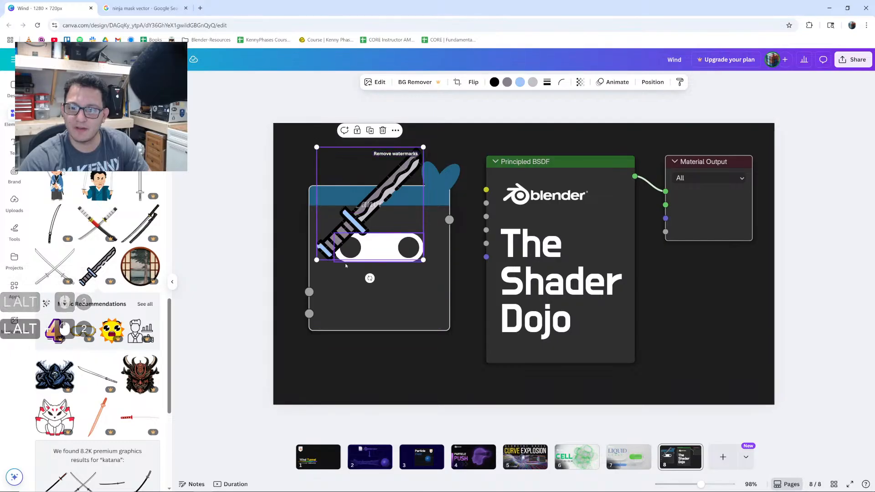
drag(370, 278, 300, 188)
mouse_move(408, 201)
mouse_down()
mouse_move(384, 181)
mouse_move(392, 200)
mouse_move(352, 240)
mouse_move(402, 195)
mouse_up()
key(Delete)
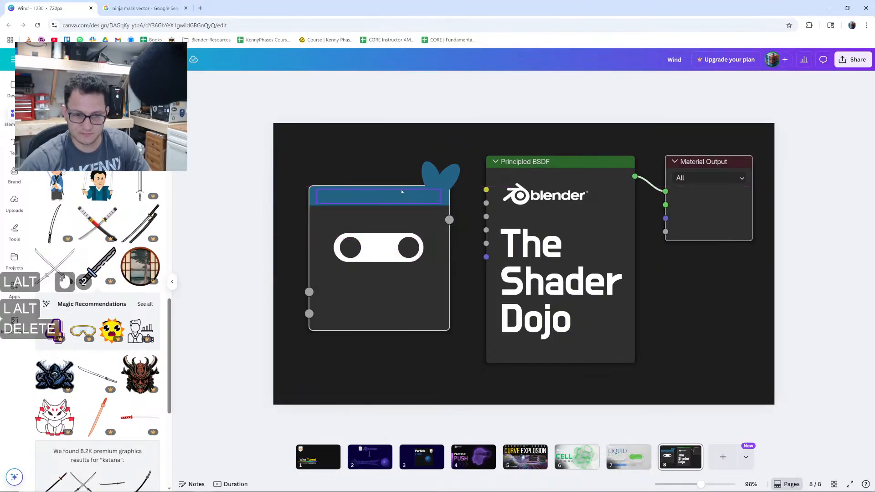
- Look further through the katana graphics in the elements library for a simple sword design
alt+scroll(120, 350, down, 9)
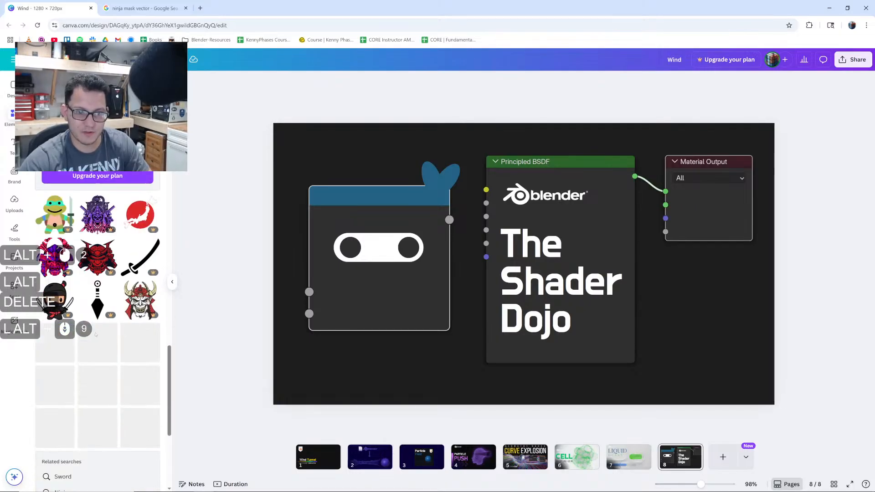
alt+scroll(98, 341, down, 1)
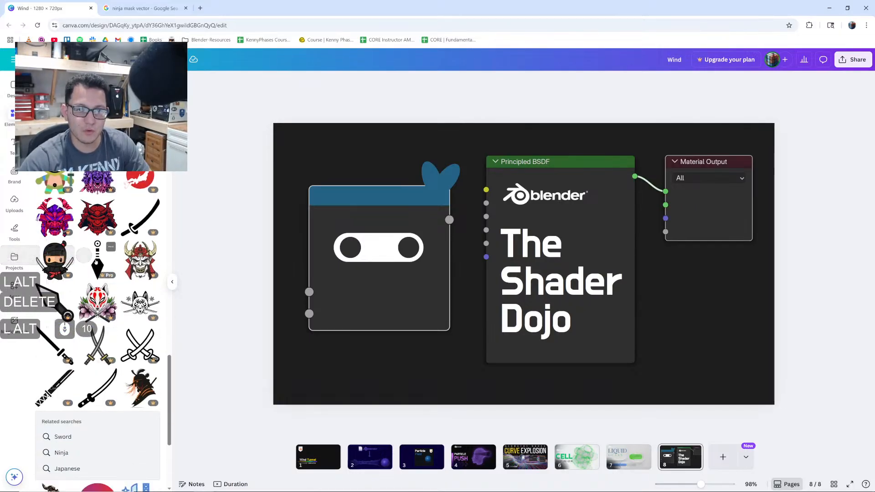
alt+scroll(80, 321, down, 7)
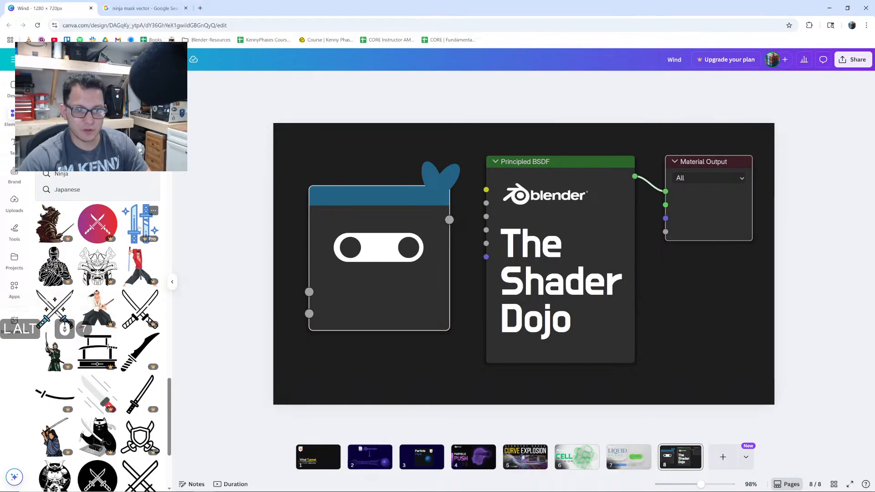
alt+scroll(98, 280, down, 3)
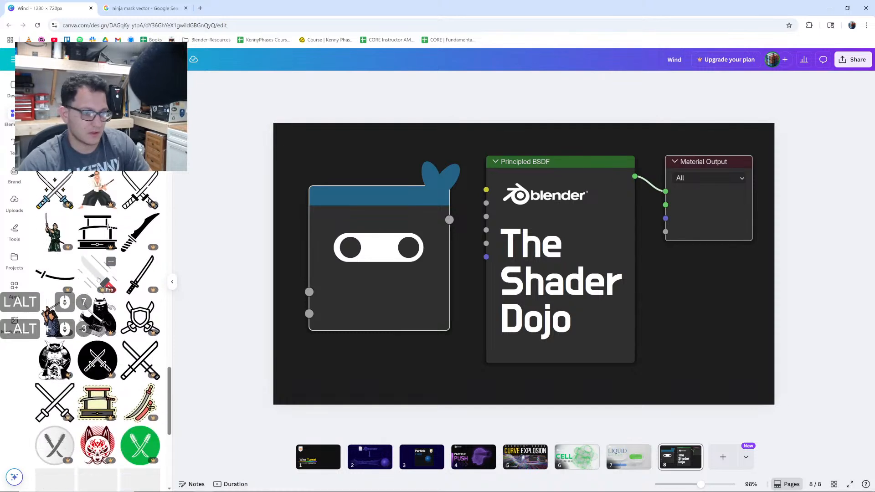
alt+scroll(98, 279, down, 2)
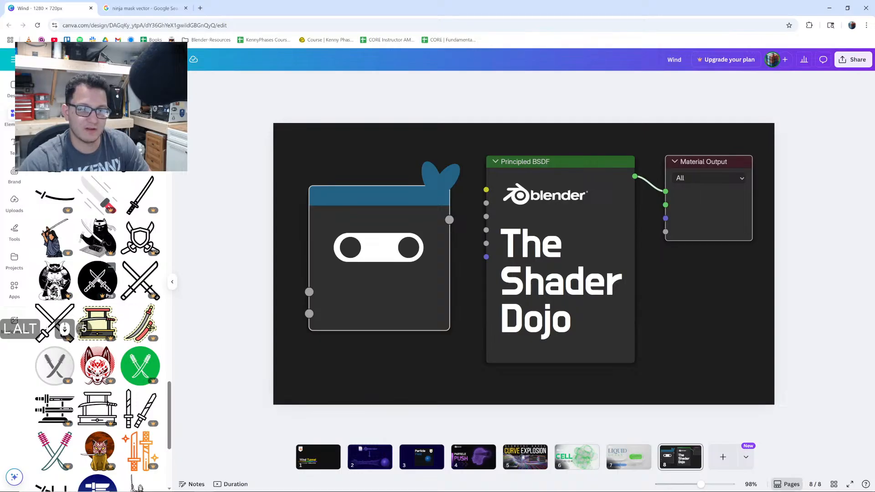
scroll(98, 279, down, 1)
- Switch to Google image search and look up "teenage mutant ninja turtles bandana" for mask references
click(143, 8)
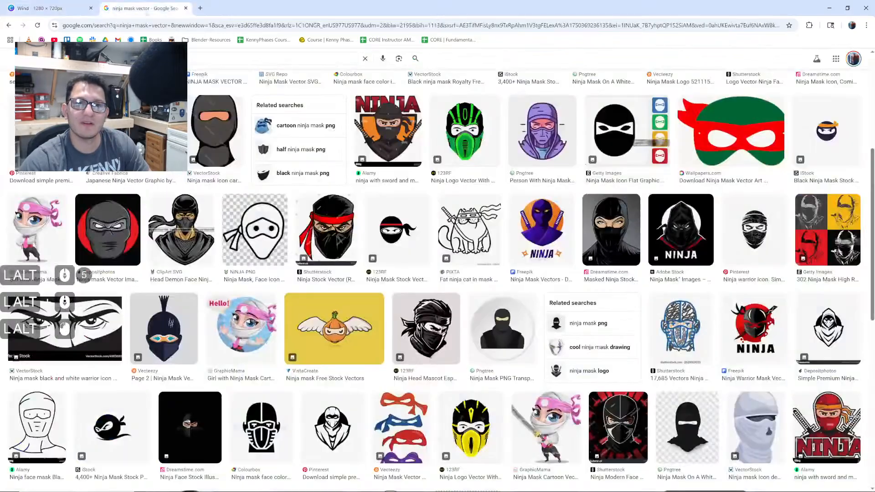
click(143, 58)
key(ctrl+a)
text(teenag)
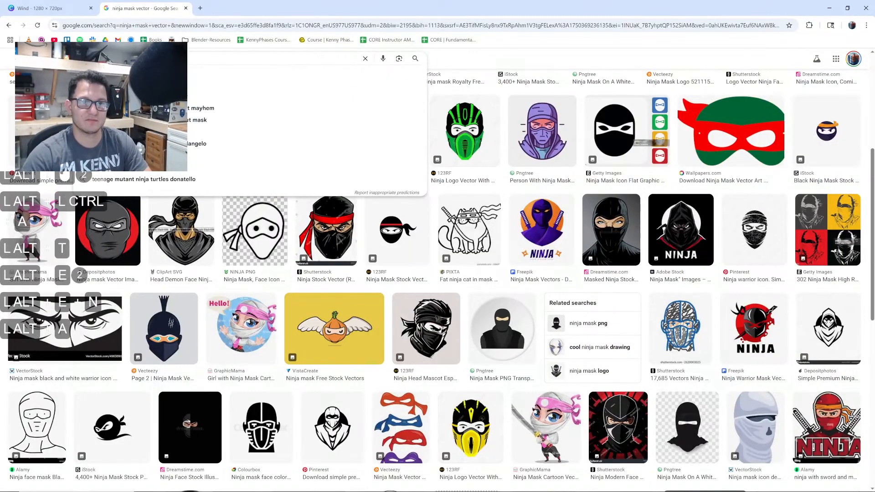
key(Down)
text(banda)
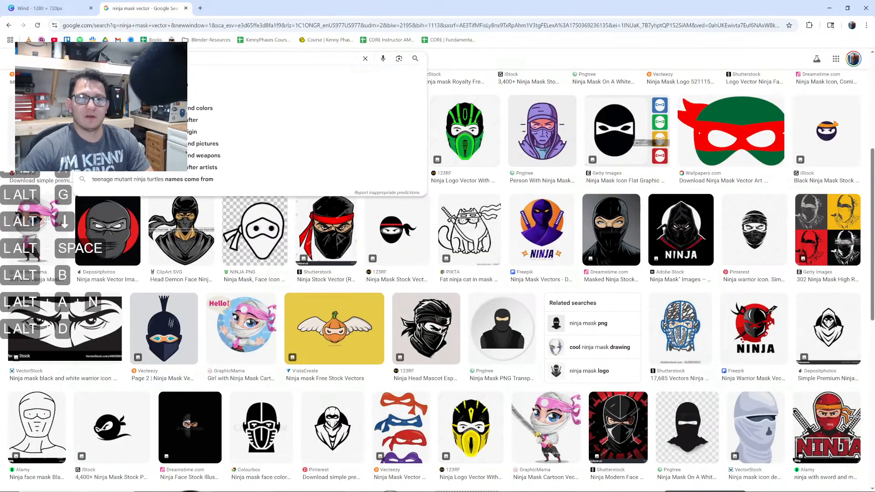
key(Down)
key(Return)
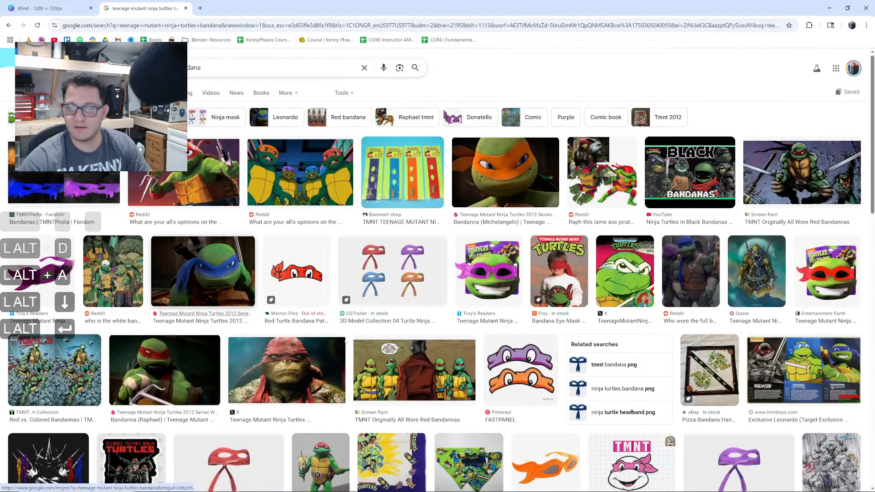
scroll(631, 442, down, 1)
scroll(631, 442, up, 1)
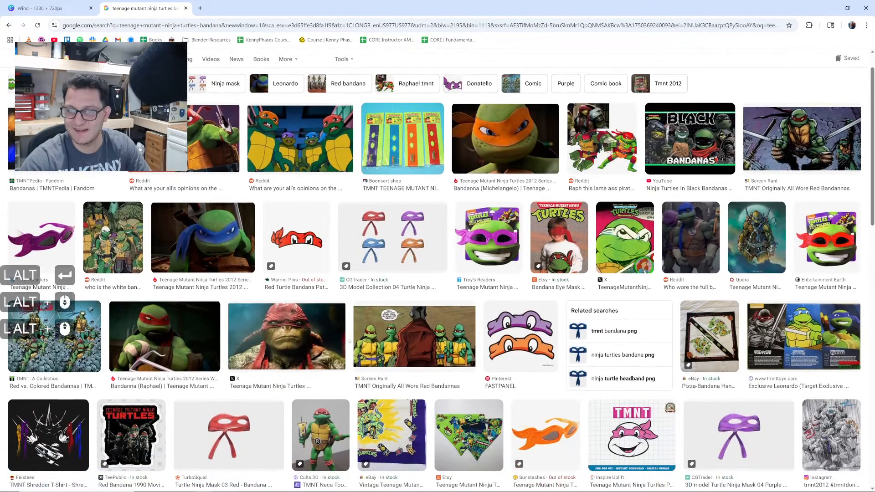
- Back in Canva, try a different fill color on the white eye band of the ninja face and undo it
click(52, 3)
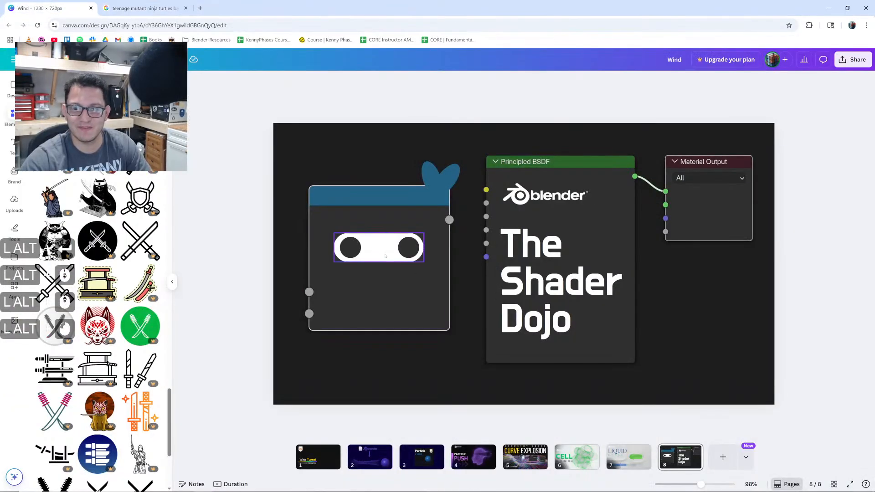
click(385, 256)
click(341, 82)
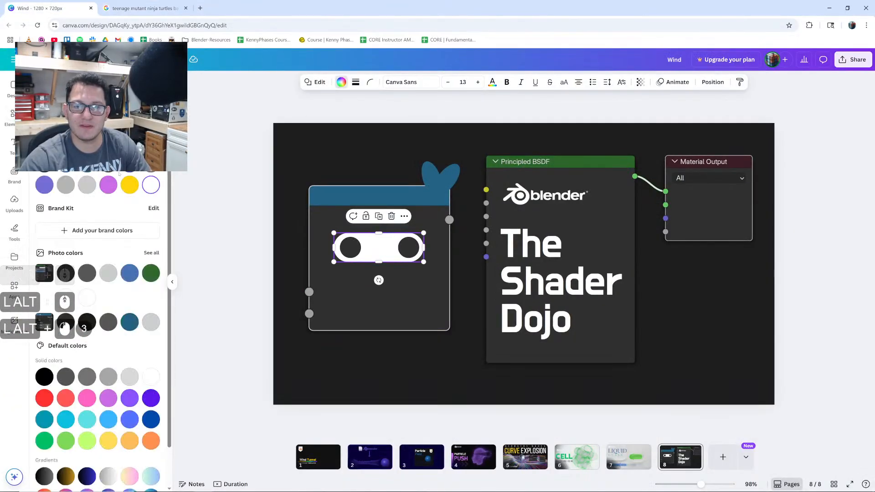
click(86, 186)
key(ctrl+z)
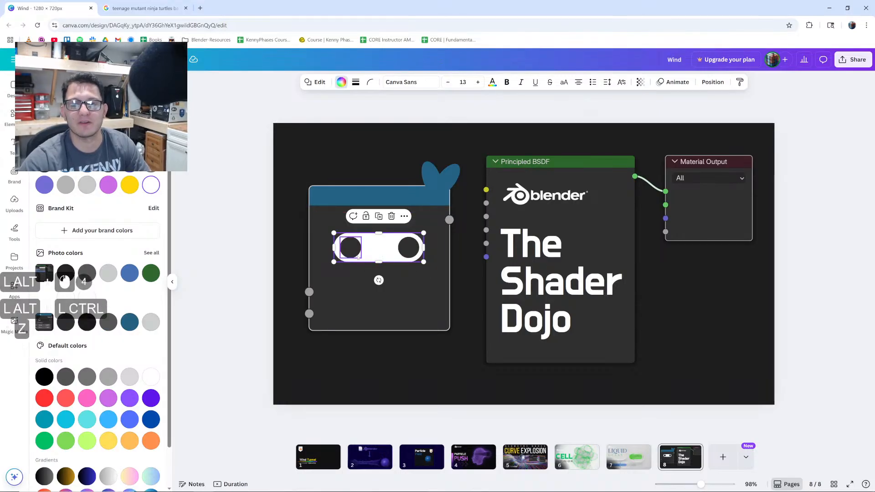
- Switch to Google image search, look up "katana vector", and filter the images to Creative Commons licenses
click(144, 8)
click(193, 71)
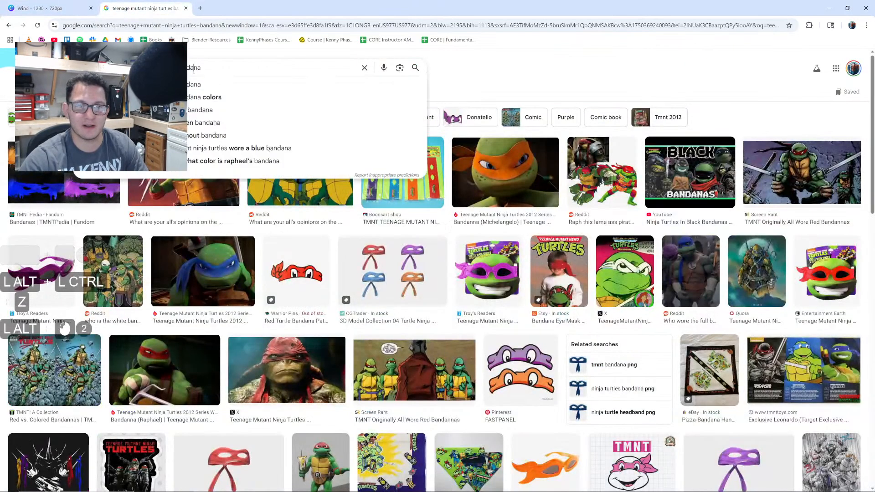
key(ctrl+a)
text(katana vector)
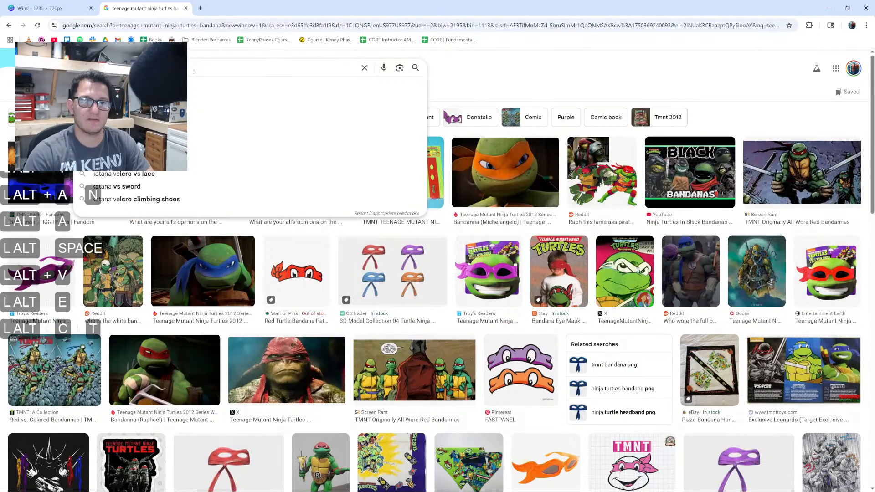
key(Return)
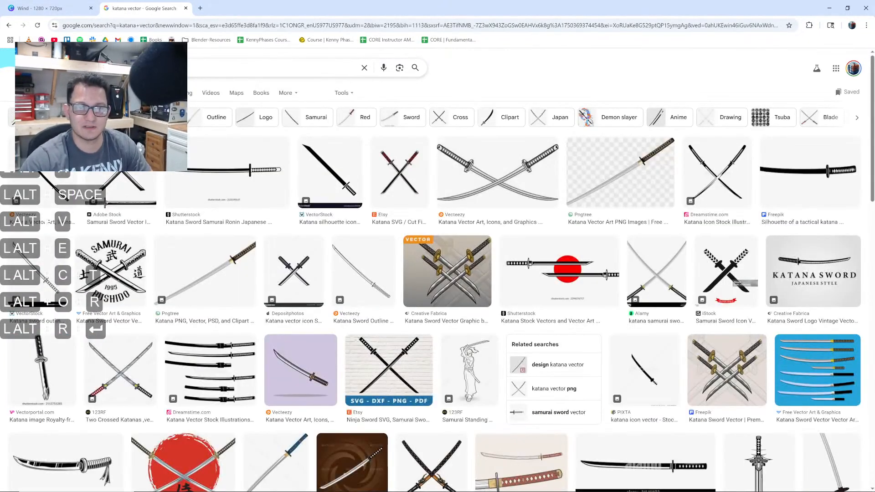
click(344, 93)
click(164, 140)
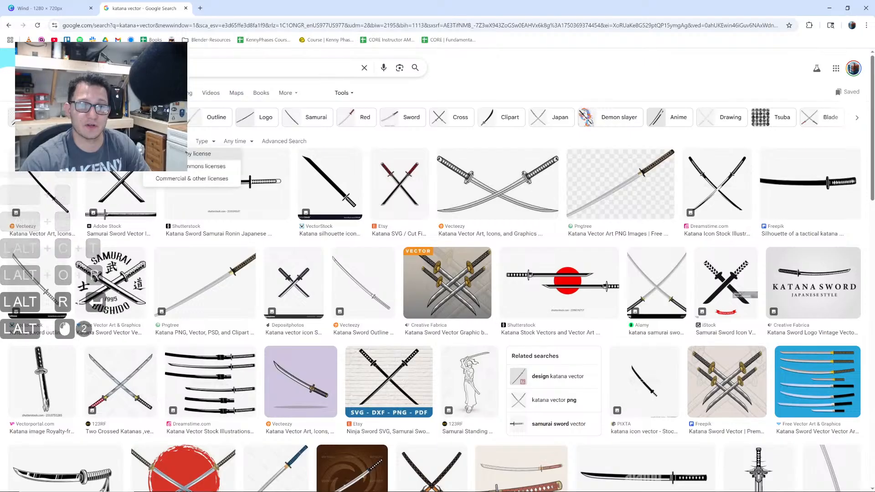
click(200, 165)
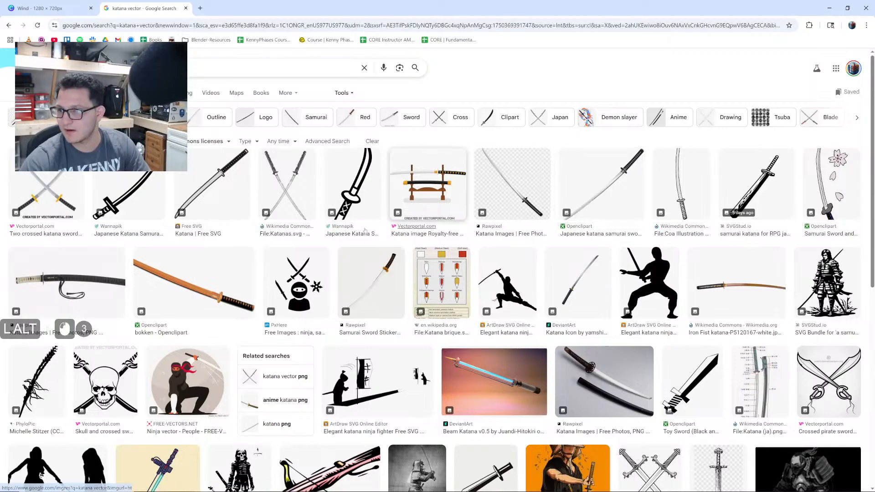
- Examine the license-filtered katana images for a usable sword shape
scroll(364, 210, down, 1)
scroll(370, 221, down, 1)
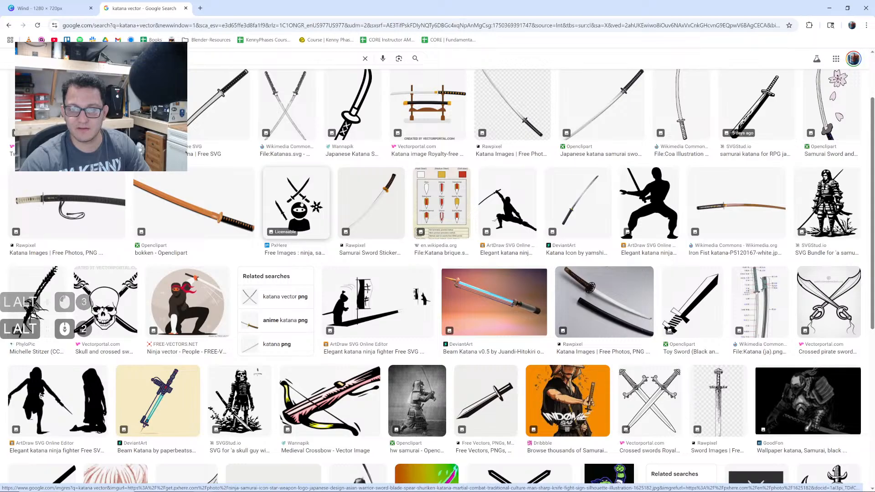
scroll(442, 220, down, 5)
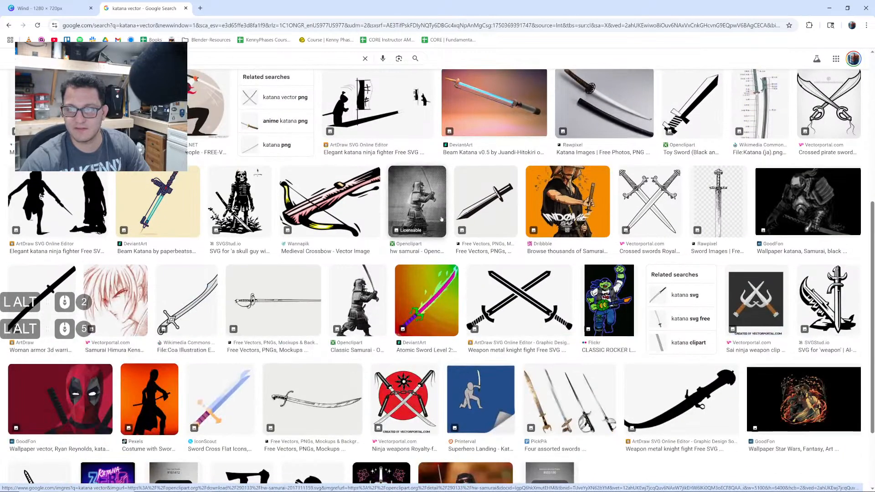
alt+scroll(445, 218, down, 2)
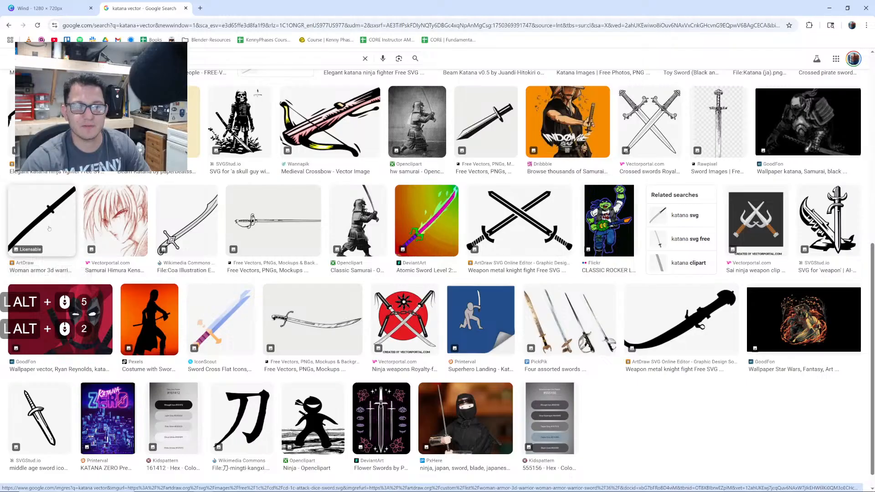
alt+scroll(49, 229, up, 10)
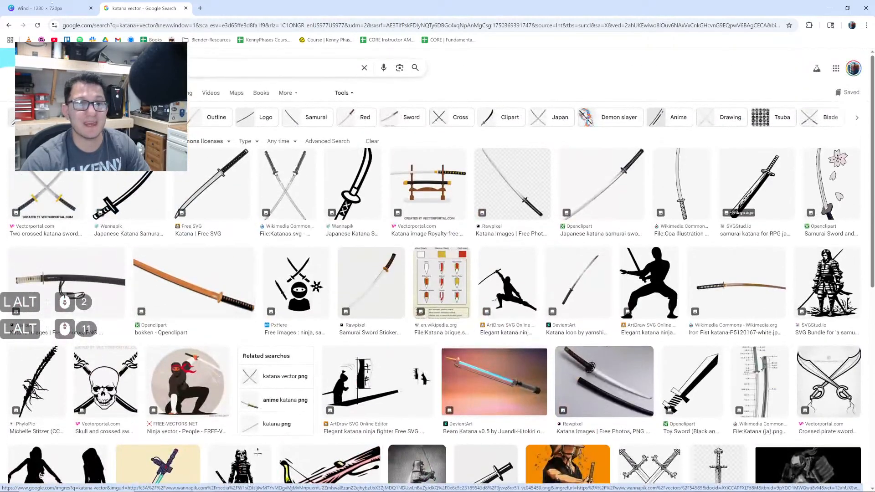
- Back in Canva, duplicate the ninja node's dark body rectangle below the Material Output node and narrow it into a tall thin strip
click(52, 4)
click(355, 302)
alt+drag(354, 290, 704, 343)
alt+drag(762, 311, 714, 311)
- Add the blue-handled katana graphic from the elements library again, placing it between the ninja face node and the title text
click(12, 114)
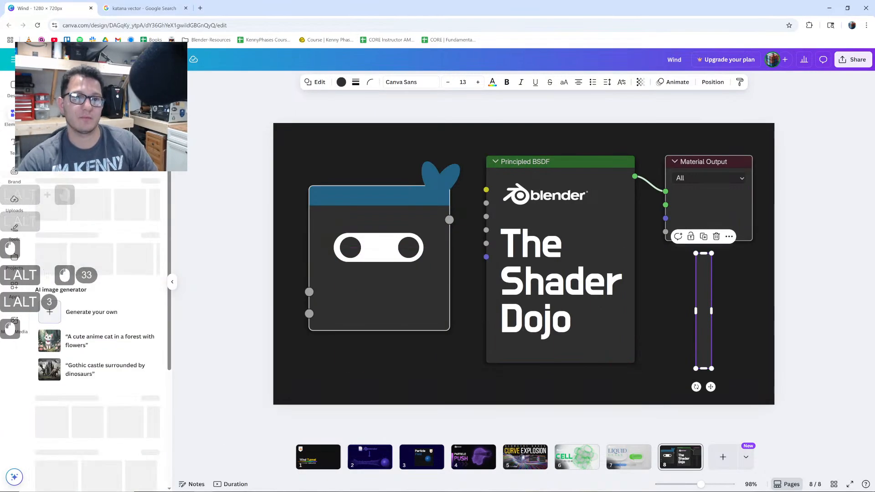
key(Escape)
click(87, 249)
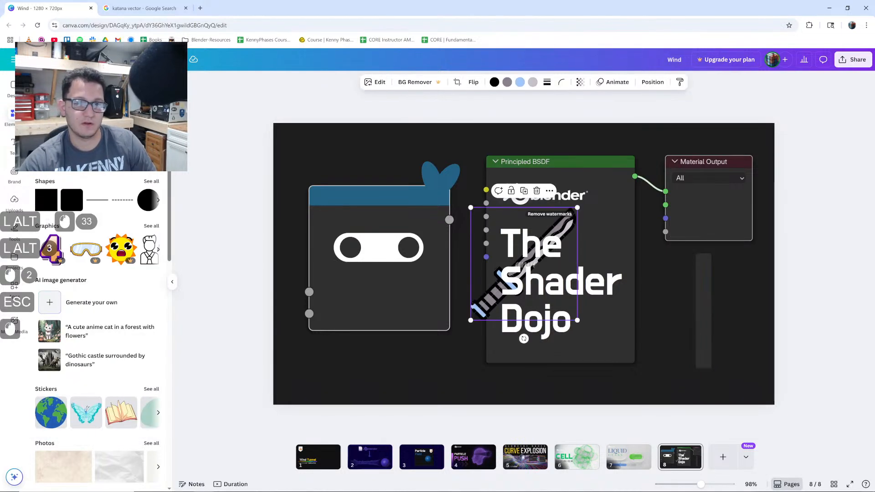
click(152, 127)
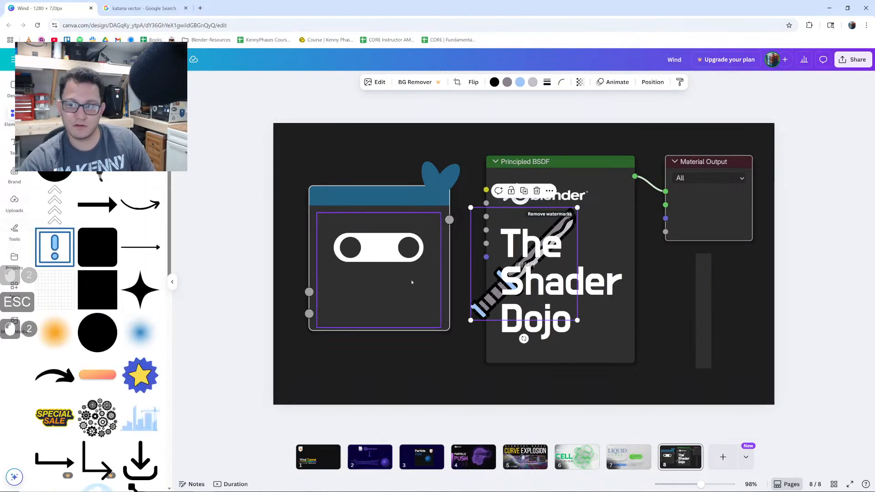
key(Delete)
click(491, 298)
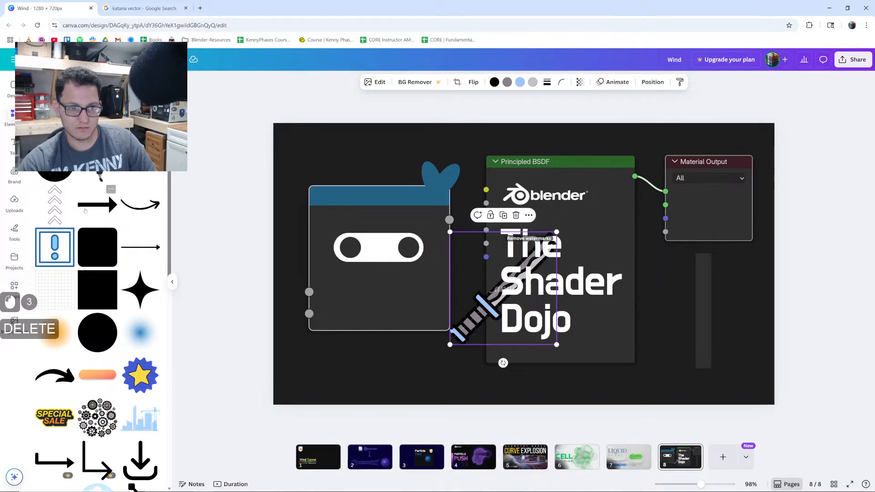
- Search the elements library for "katana" and look through the full list of matching graphics
scroll(86, 211, up, 5)
click(100, 94)
text(k)
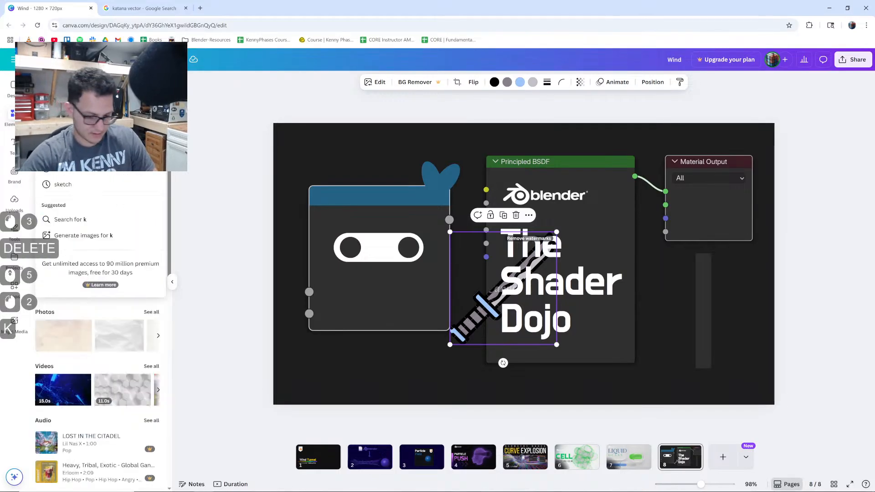
text(atana)
key(Return)
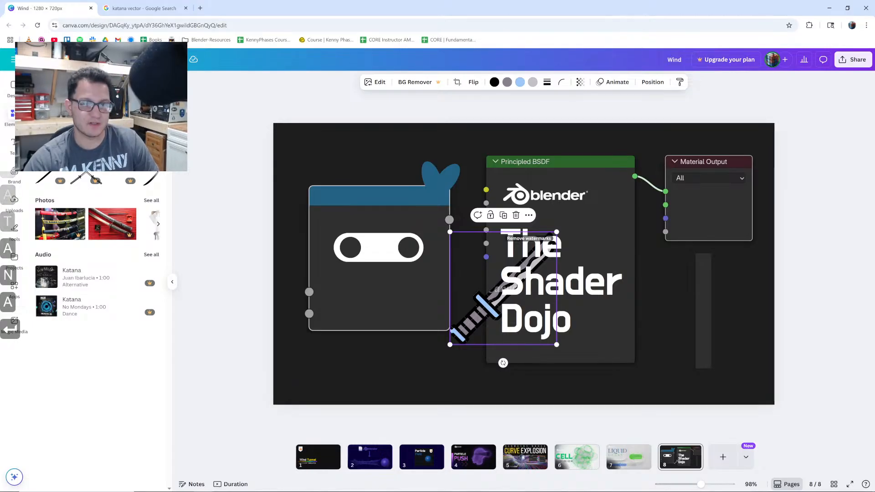
click(69, 114)
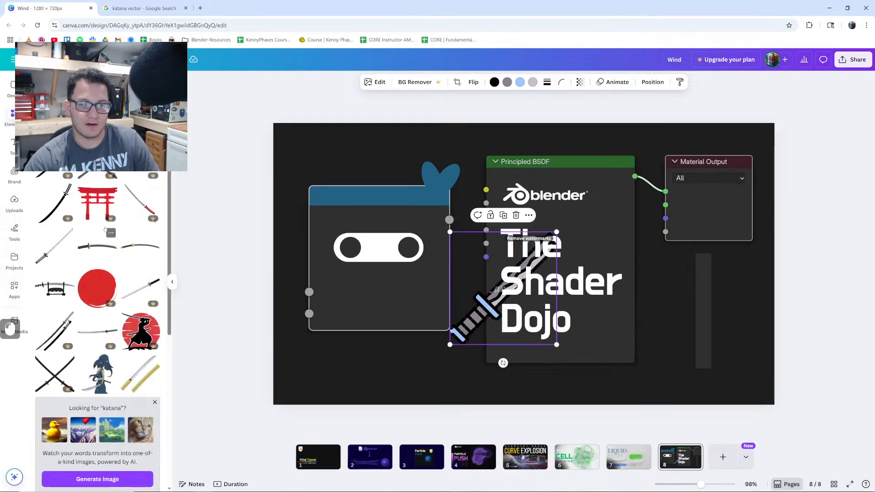
scroll(105, 229, down, 4)
scroll(93, 227, up, 5)
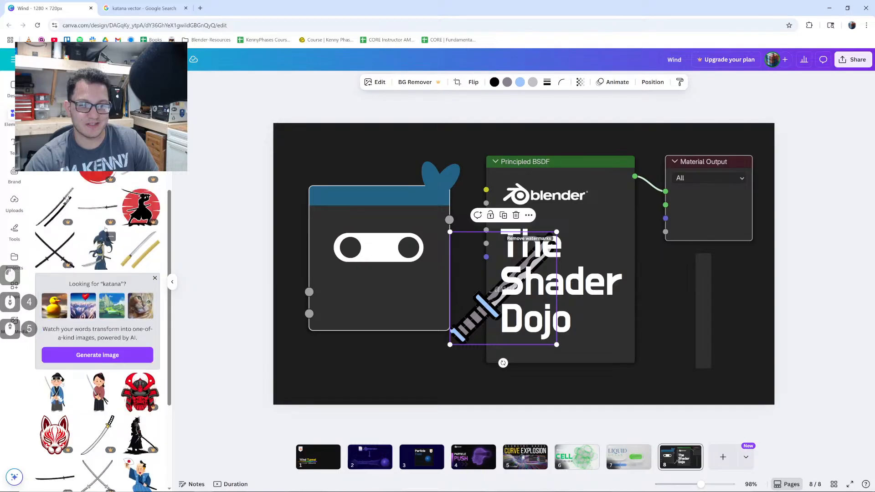
- Duplicate the thin strip, reshape the copy into a short wide sword guard centered on the strip's upper end, and fill it yellow
click(703, 324)
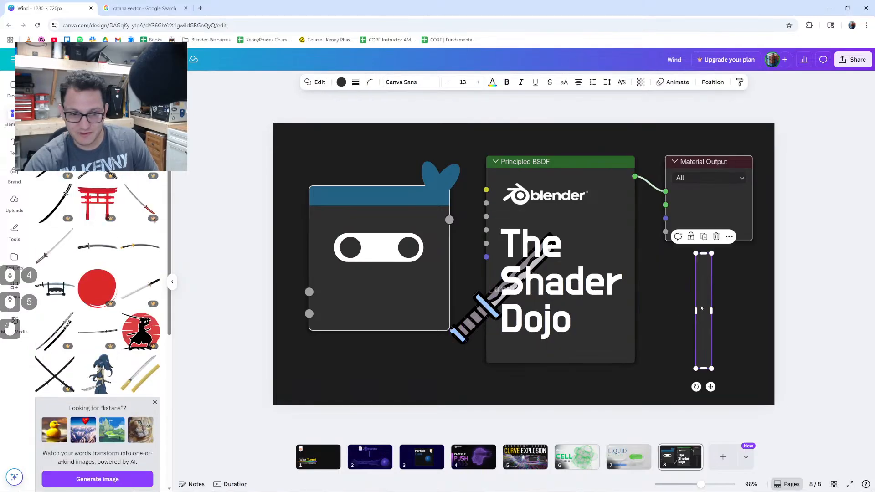
drag(707, 369, 702, 361)
drag(697, 330, 699, 277)
ctrl+scroll(684, 279, up, 10)
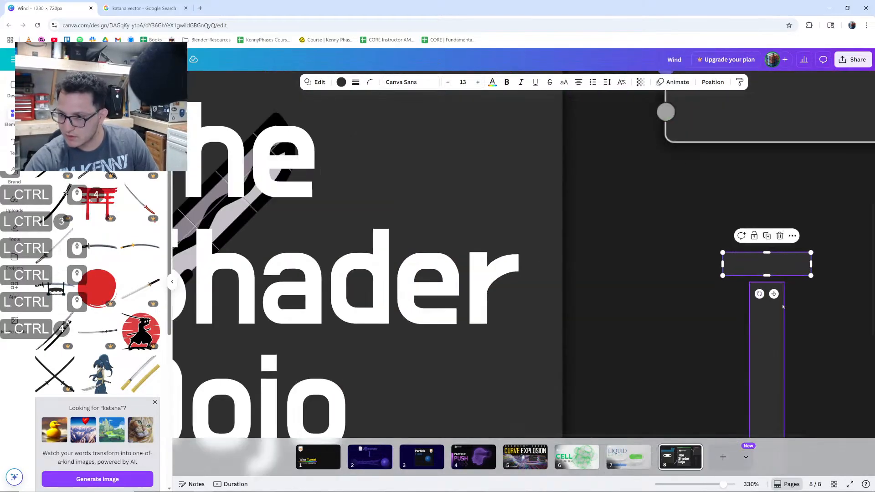
scroll(783, 307, down, 1)
middle_drag(676, 275, 510, 278)
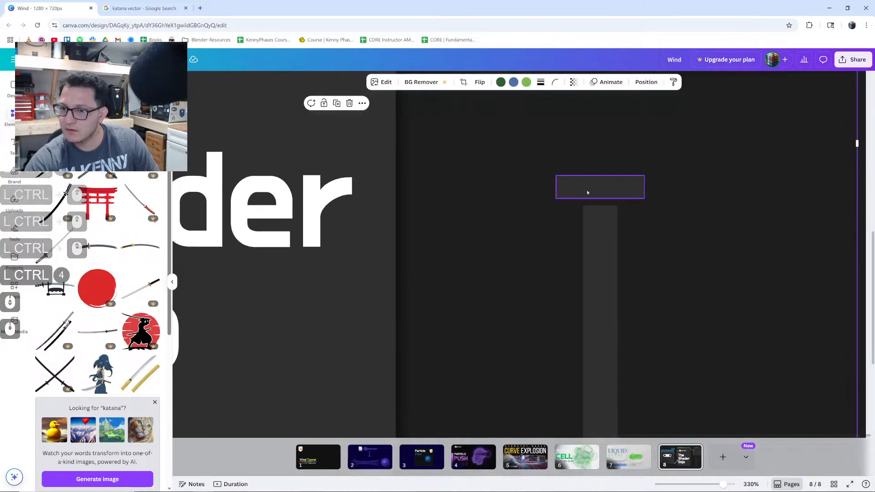
shift+drag(588, 192, 589, 205)
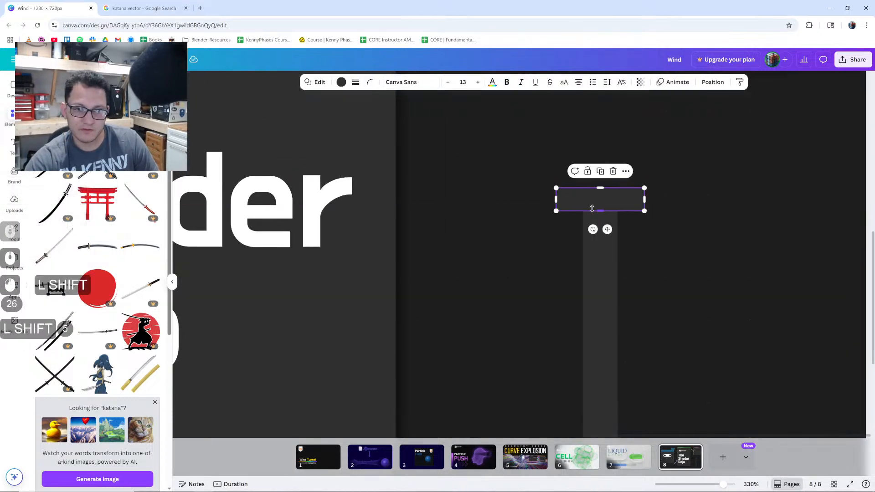
click(340, 83)
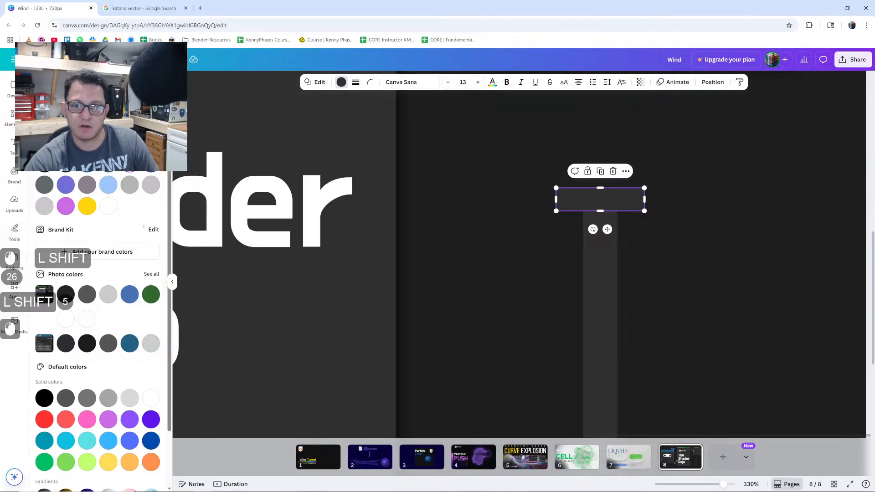
click(88, 208)
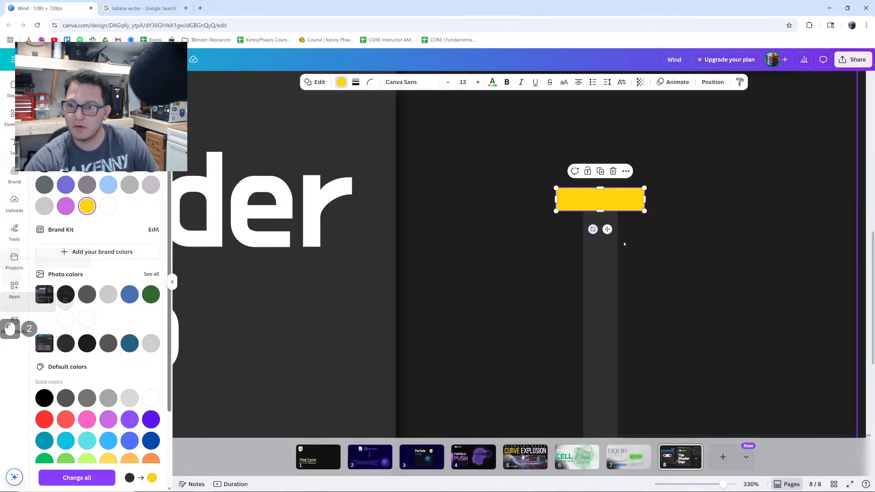
- Duplicate the blade strip in line with the original and shorten the copy into a sword handle directly above the yellow guard
click(604, 288)
alt+shift+drag(604, 288, 604, 246)
alt+scroll(604, 246, down, 4)
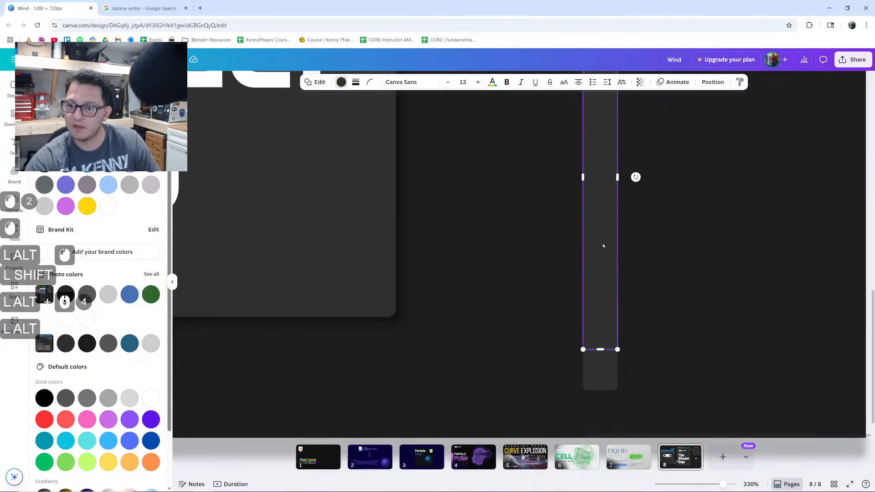
drag(598, 347, 605, 156)
scroll(655, 229, up, 4)
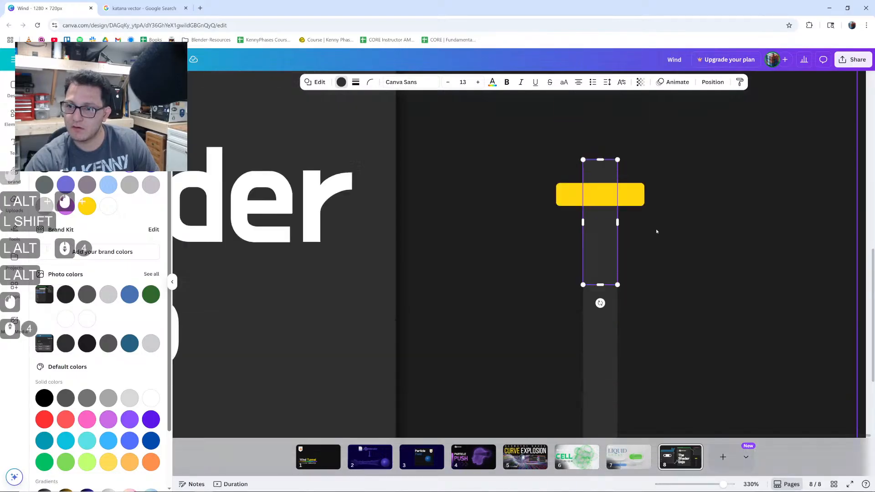
shift+drag(599, 316, 600, 260)
drag(601, 188, 600, 234)
drag(608, 277, 609, 277)
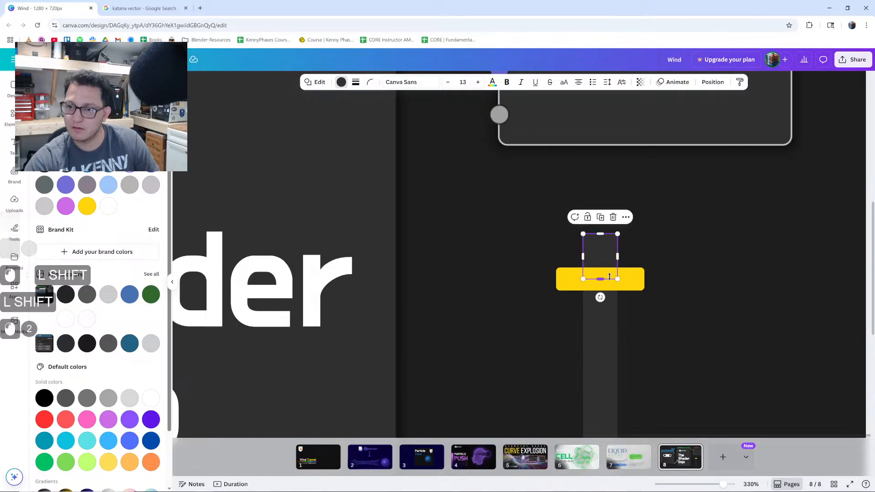
- Copy the yellow guard above the handle as a pommel and extend the handle up to meet it
click(11, 120)
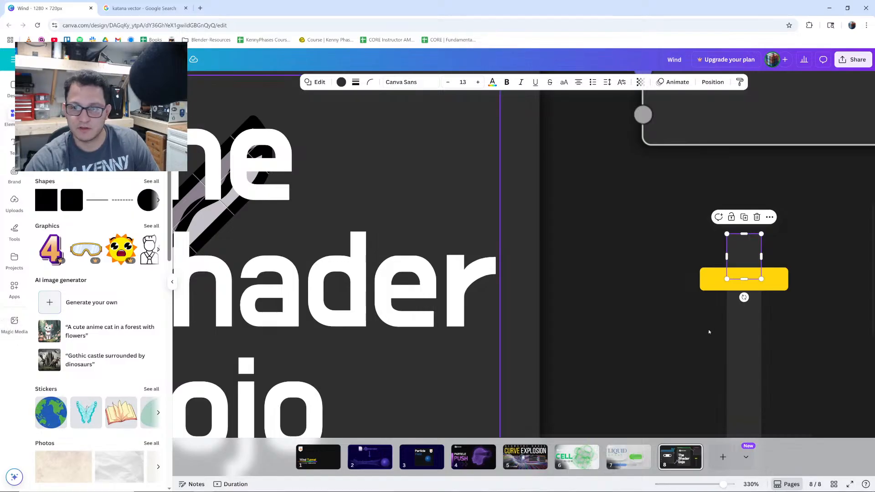
click(772, 282)
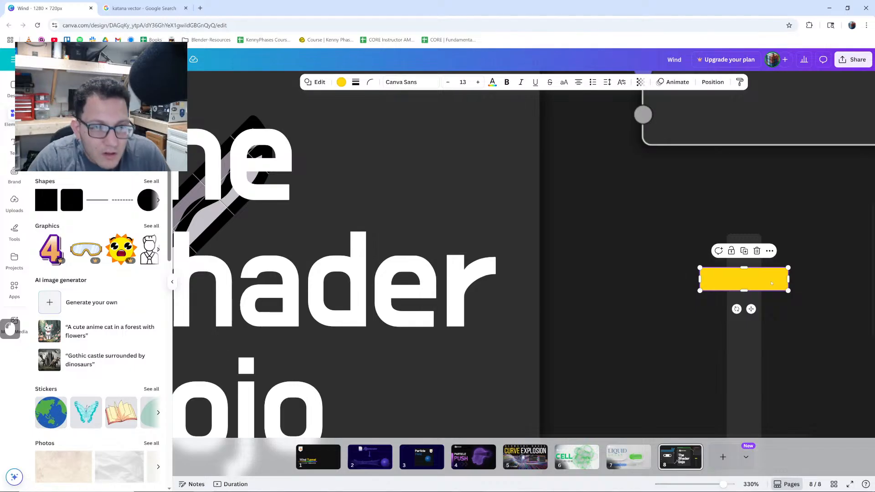
alt+drag(770, 284, 770, 217)
click(752, 257)
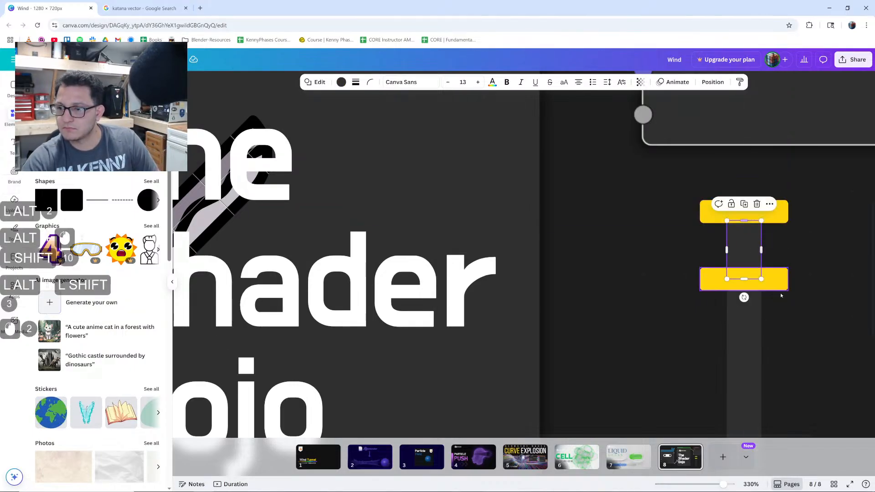
ctrl+scroll(781, 293, down, 10)
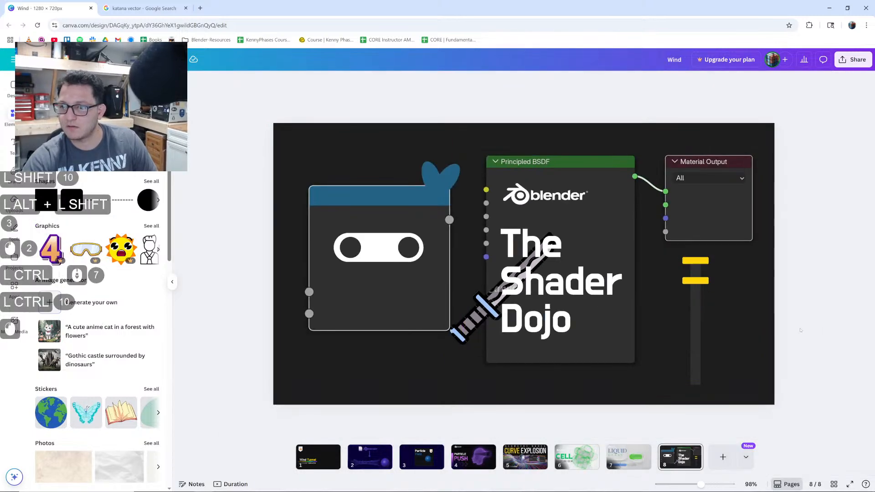
- Recolor both yellow bars of the sword, the pommel and the guard, to white #ffffff
ctrl+scroll(743, 301, up, 2)
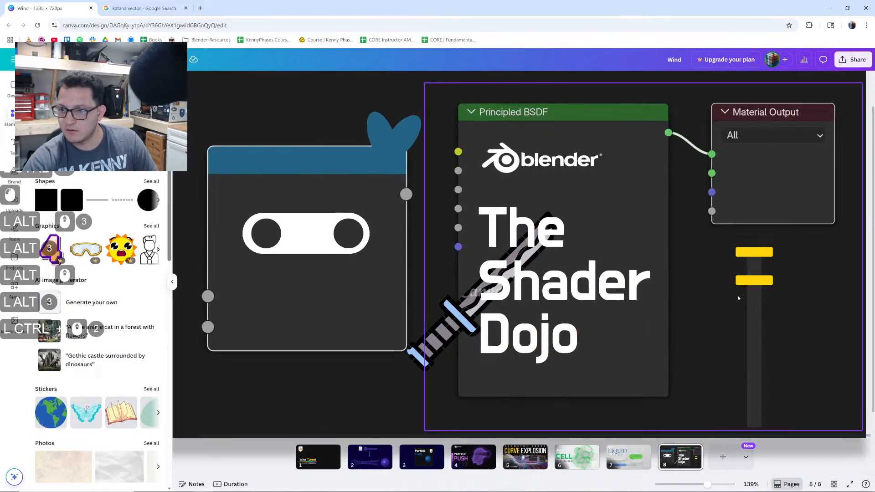
click(754, 252)
click(341, 83)
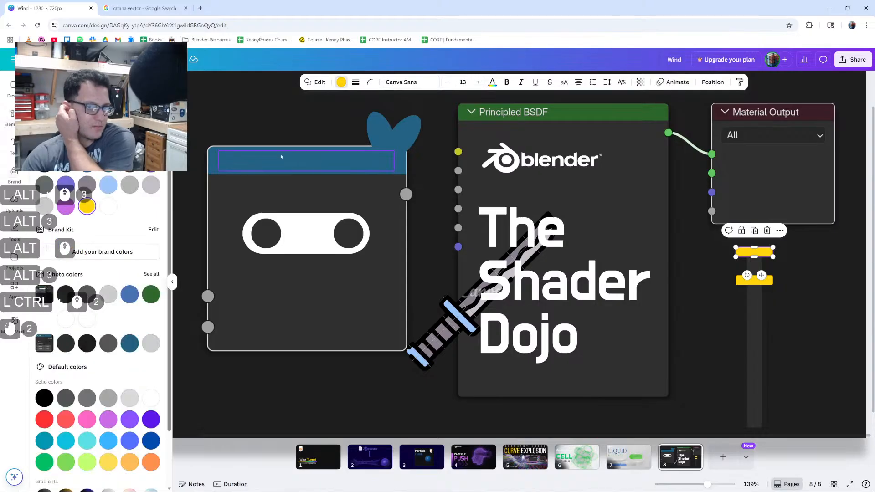
click(109, 206)
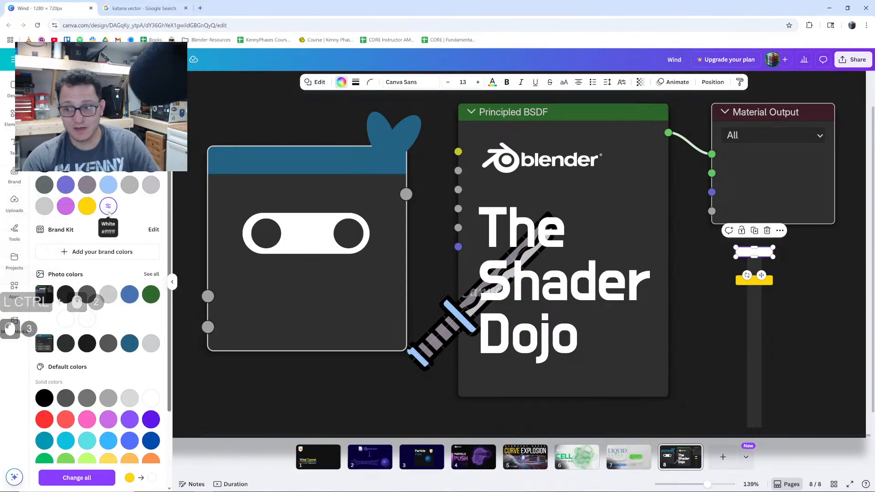
click(754, 282)
click(814, 286)
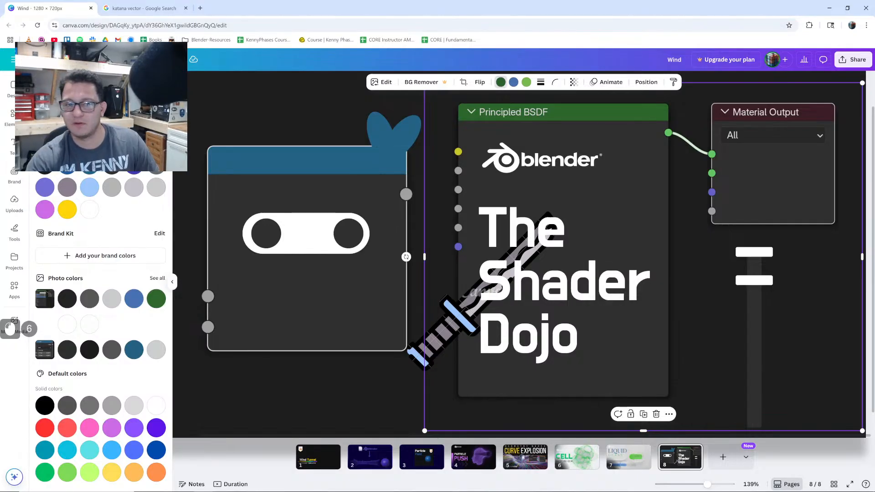
- Narrow the white pommel bar evenly from both sides so it is shorter than the guard
click(757, 252)
ctrl+scroll(775, 253, up, 7)
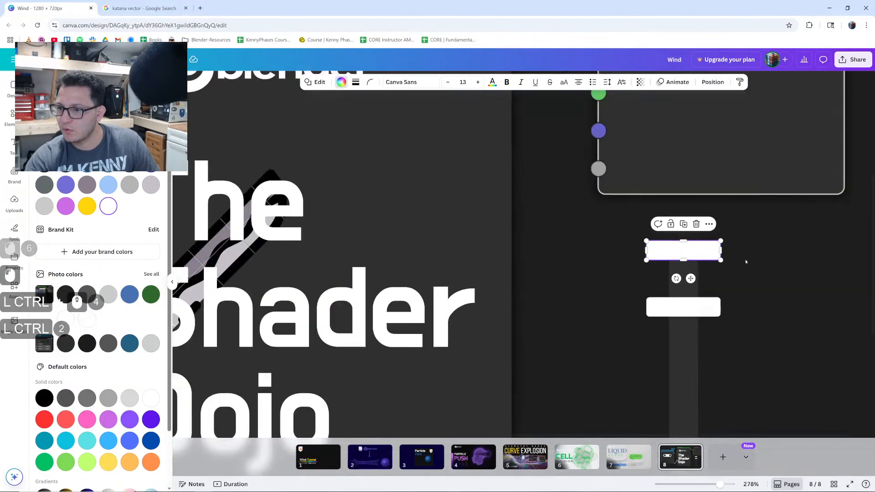
alt+drag(713, 245, 696, 247)
ctrl+scroll(725, 340, down, 5)
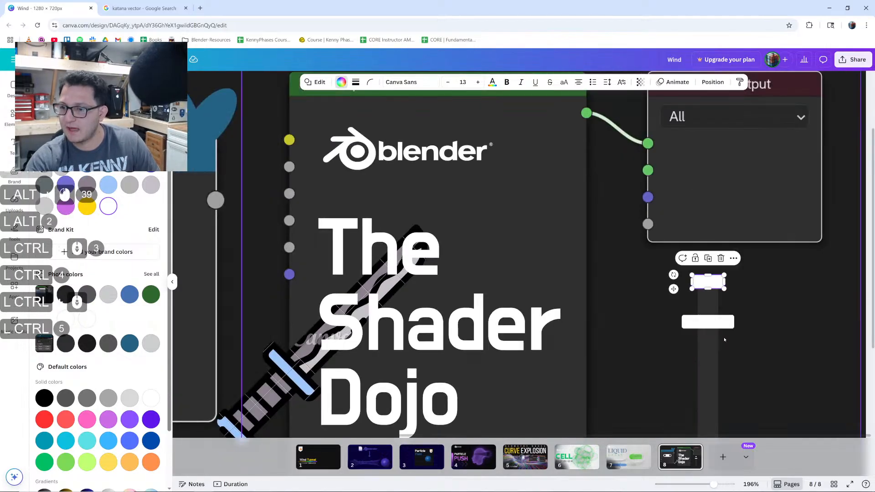
- Duplicate the blade strip, narrow the copy, and place it over the right half of the blade
scroll(725, 339, down, 3)
click(715, 246)
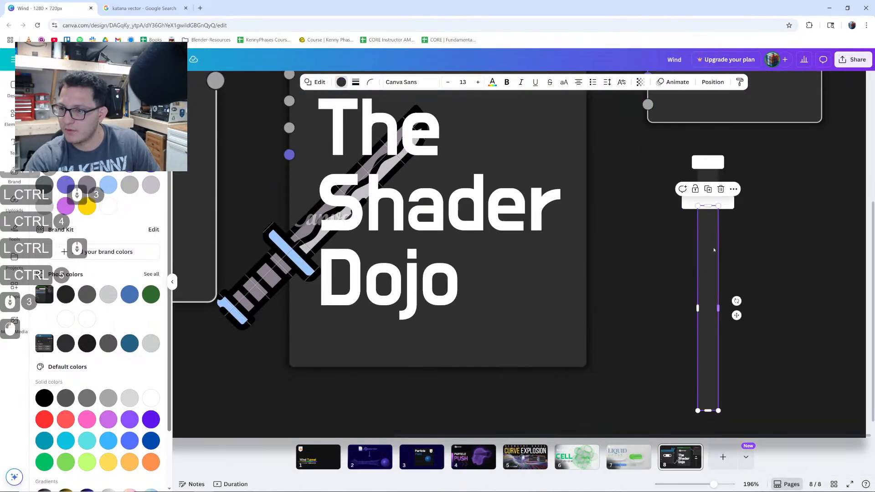
alt+drag(715, 250, 737, 254)
drag(742, 307, 731, 309)
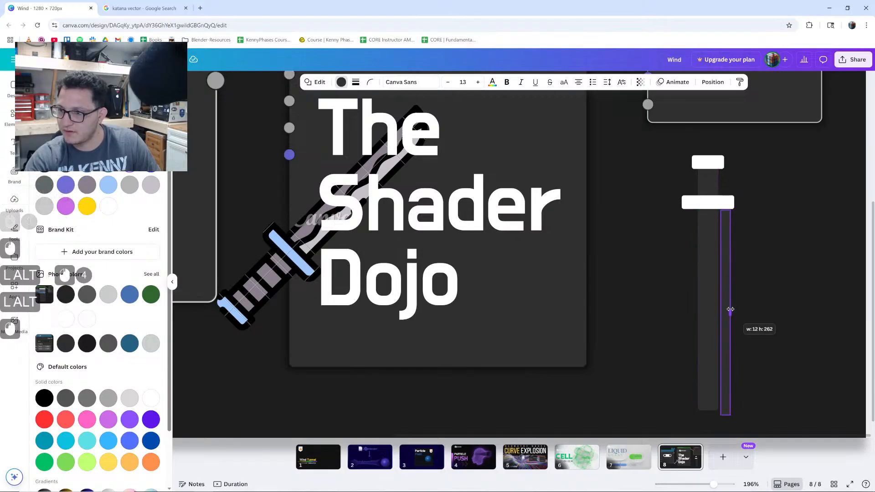
scroll(725, 298, up, 2)
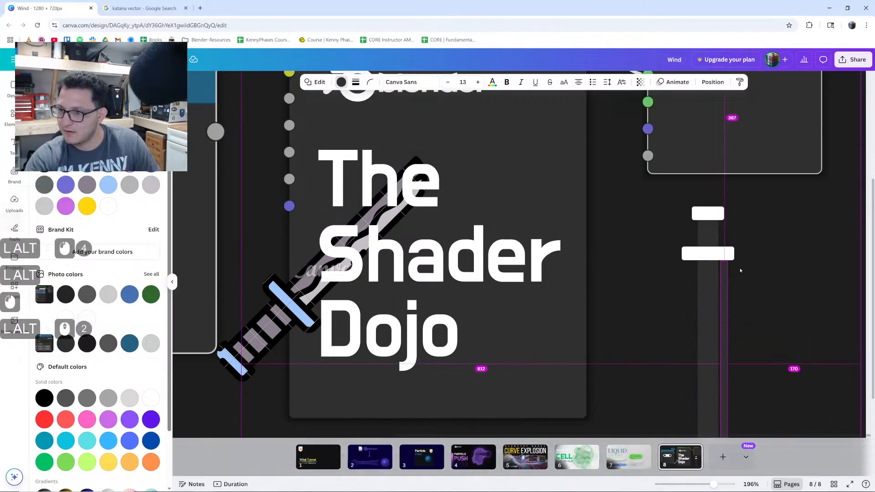
ctrl+scroll(711, 274, up, 4)
drag(693, 258, 669, 257)
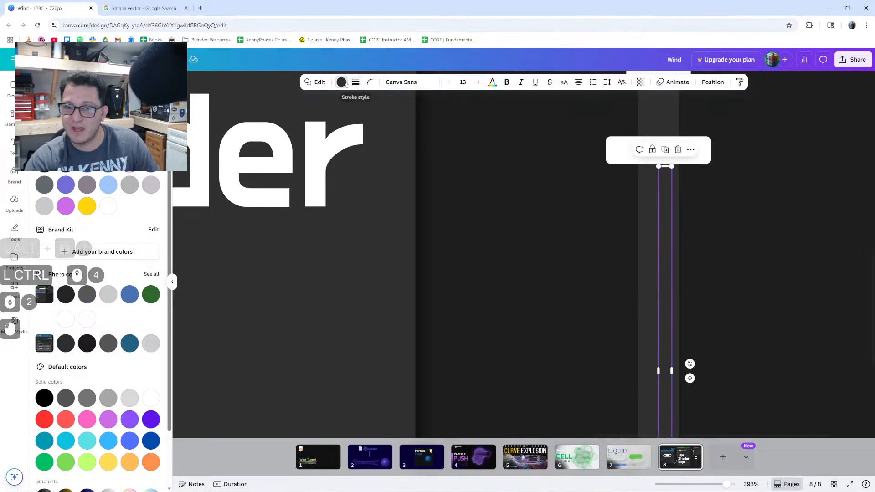
- Fill the narrow strip on the blade with gray #505050 and reduce its width to about 5
click(151, 184)
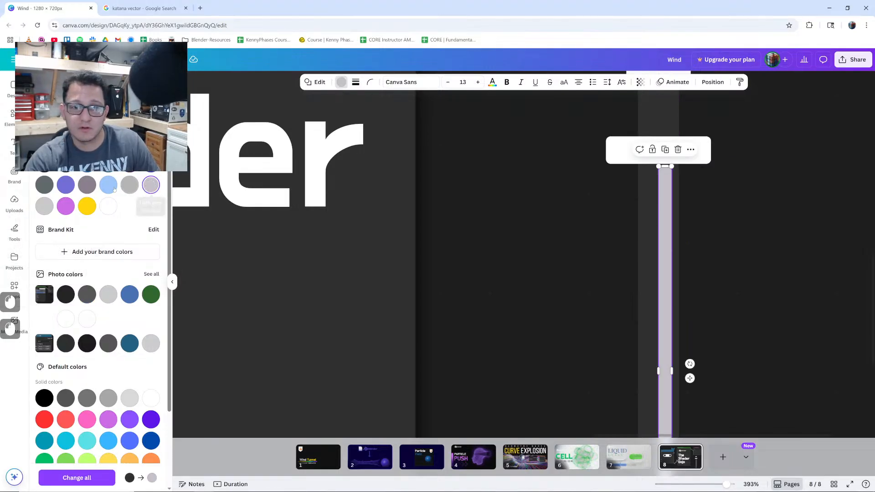
double_click(150, 185)
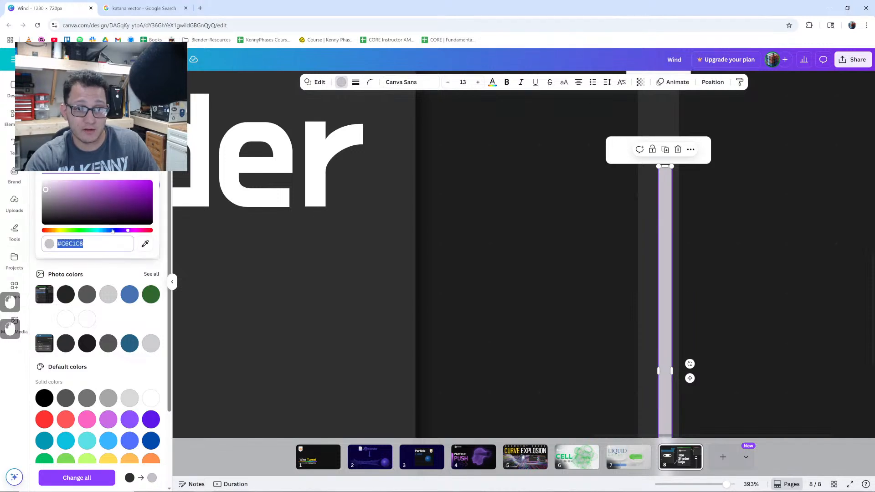
click(658, 194)
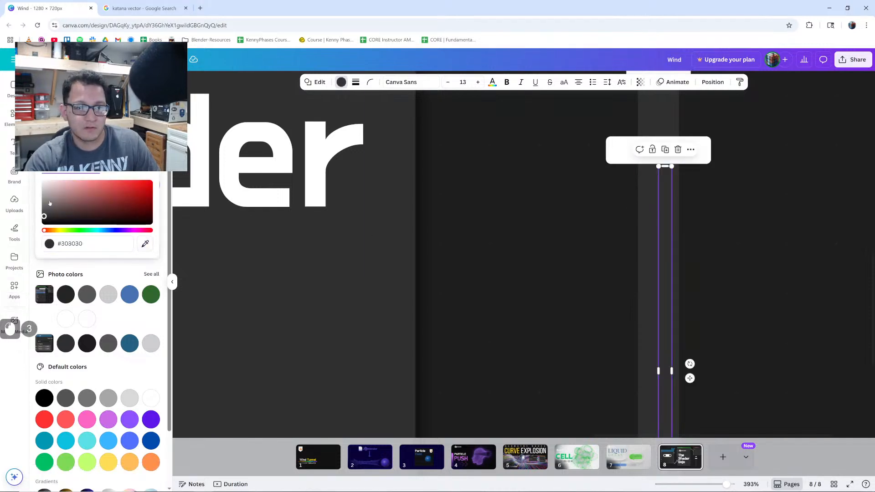
drag(49, 202, 32, 212)
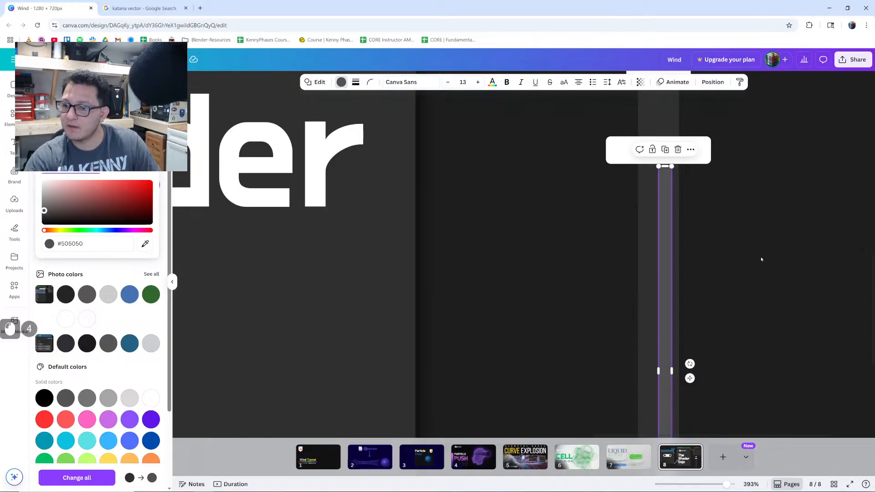
click(665, 371)
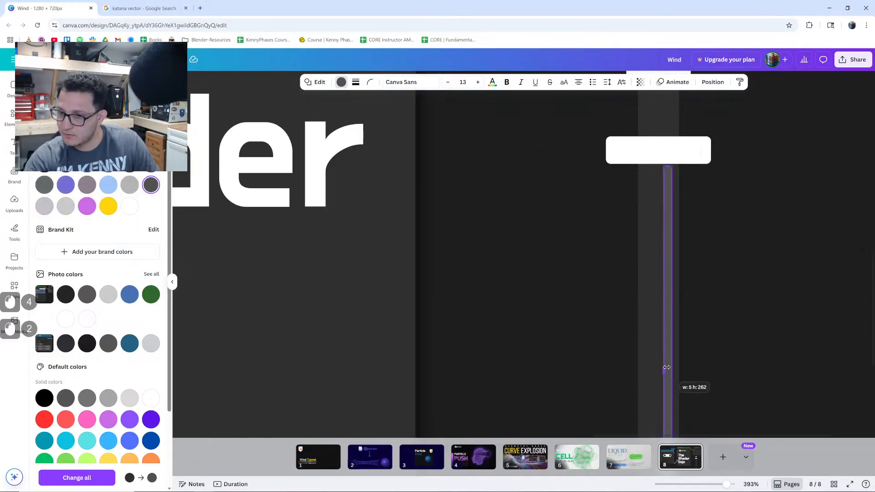
click(782, 297)
- Group the blade, its gray highlight, the guard, the handle and the pommel into one sword object
ctrl+scroll(738, 286, down, 5)
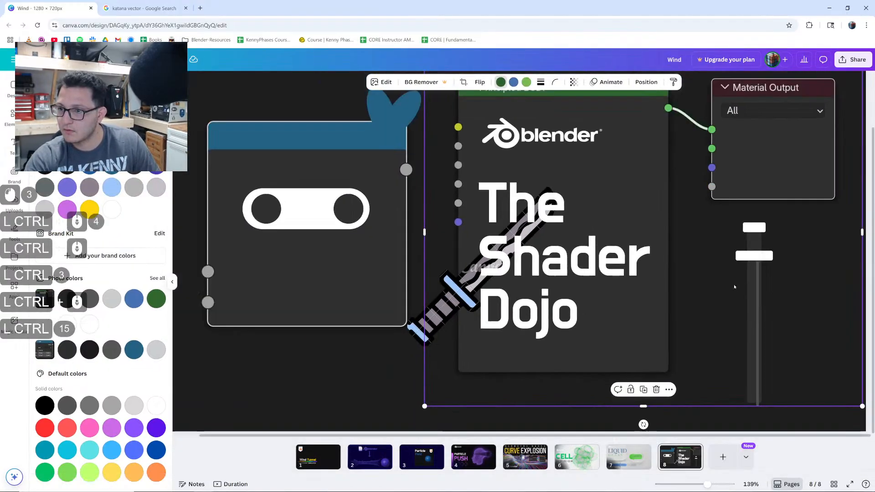
ctrl+scroll(811, 290, up, 7)
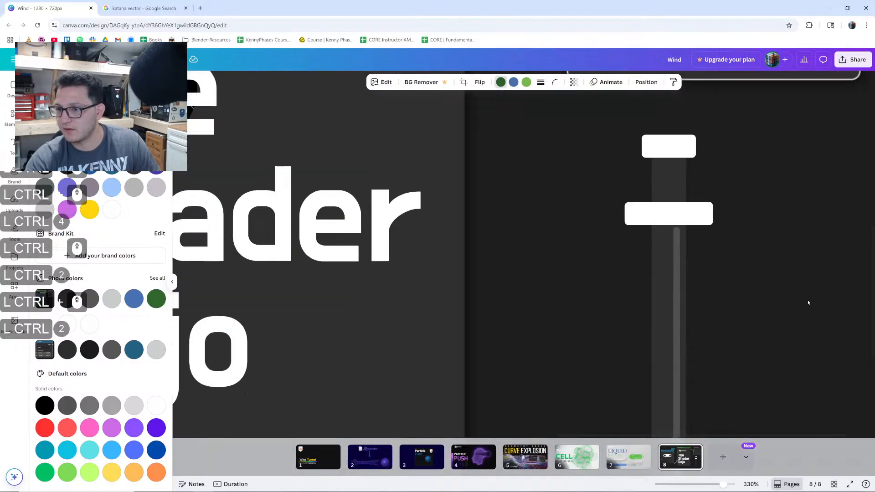
shift+click(616, 219)
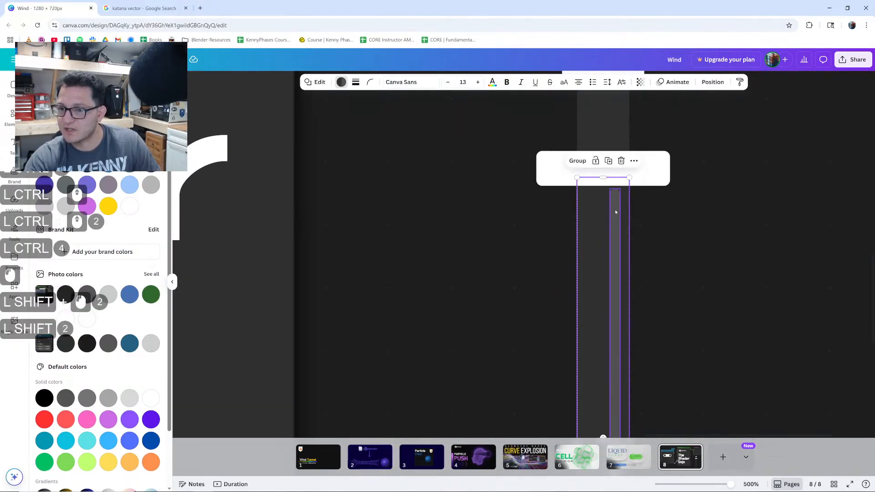
scroll(617, 211, up, 2)
shift+click(575, 250)
shift+click(587, 191)
shift+click(588, 149)
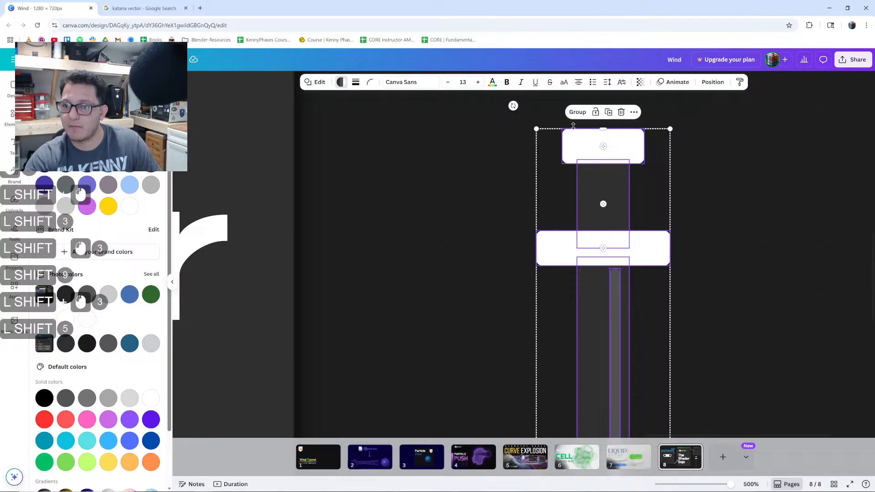
click(577, 111)
- Move the grouped sword onto the ninja face node so it stands upright across the blue headband
alt+scroll(576, 269, down, 6)
ctrl+scroll(575, 269, down, 5)
ctrl+scroll(575, 269, down, 2)
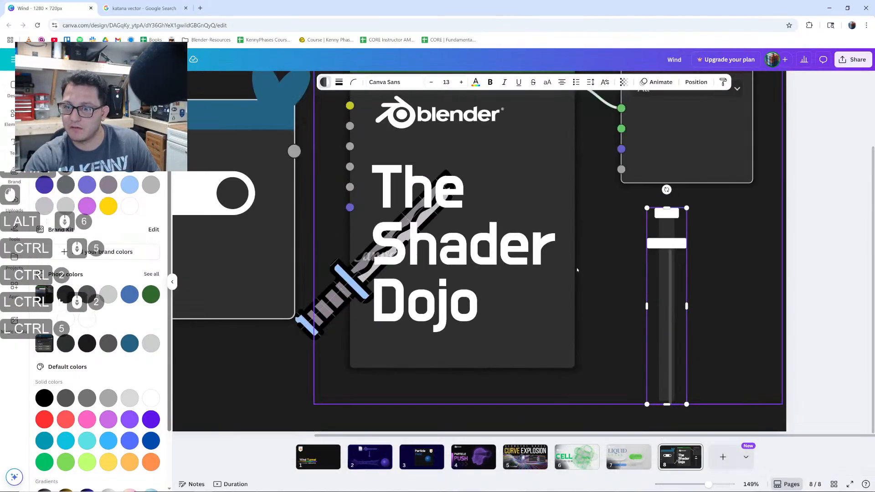
ctrl+scroll(578, 271, up, 2)
ctrl+drag(744, 352, 235, 182)
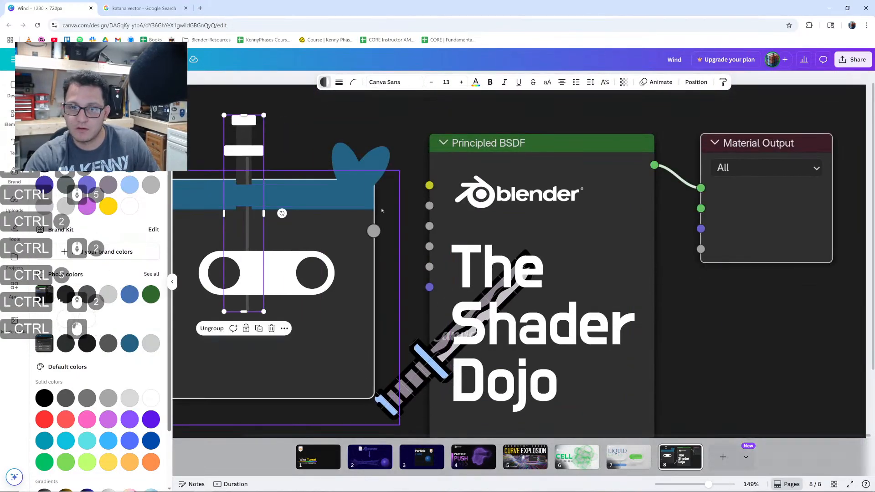
ctrl+scroll(364, 212, down, 5)
ctrl+scroll(363, 211, up, 4)
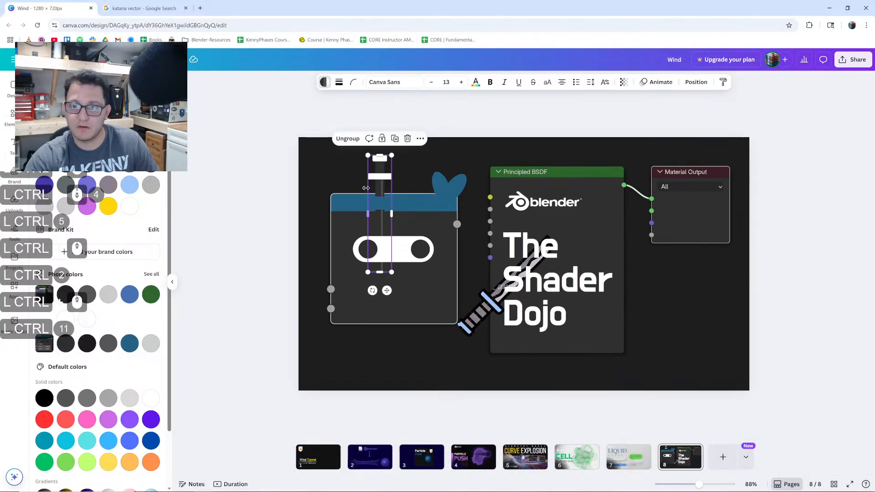
- Move the grouped sword down the layer order so it sits behind the ninja face node
click(696, 82)
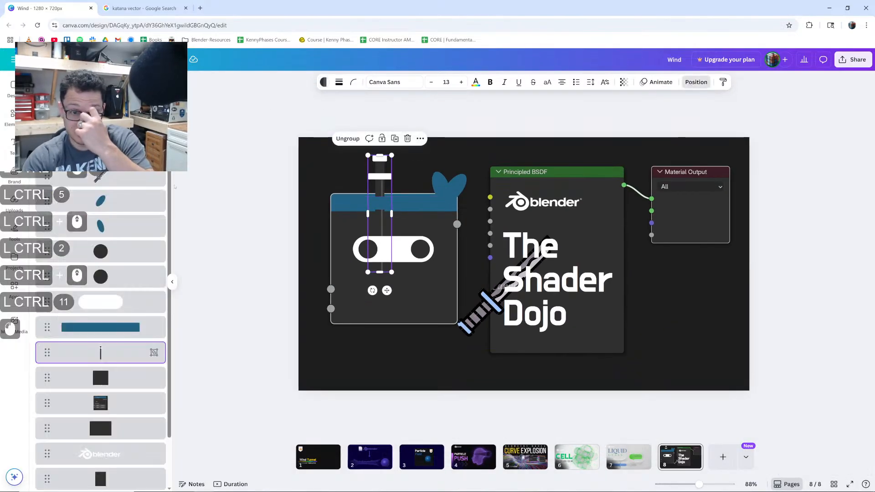
scroll(99, 301, down, 2)
drag(93, 300, 109, 433)
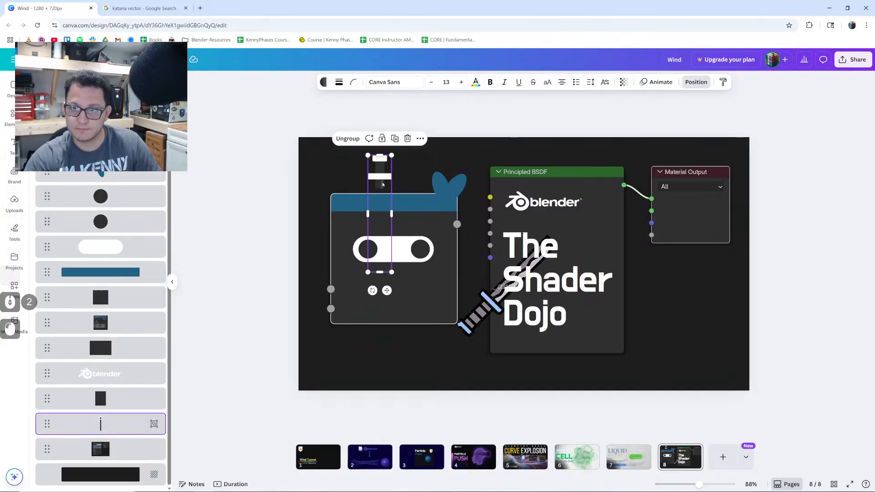
- Tilt the sword diagonally and place it so its handle sticks out above the upper left of the ninja face
drag(383, 184, 352, 178)
drag(343, 283, 388, 279)
drag(349, 170, 352, 167)
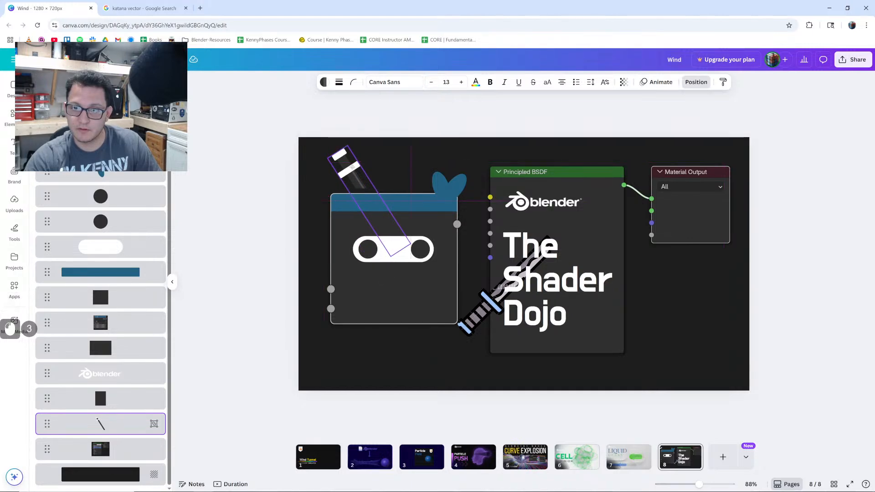
click(253, 214)
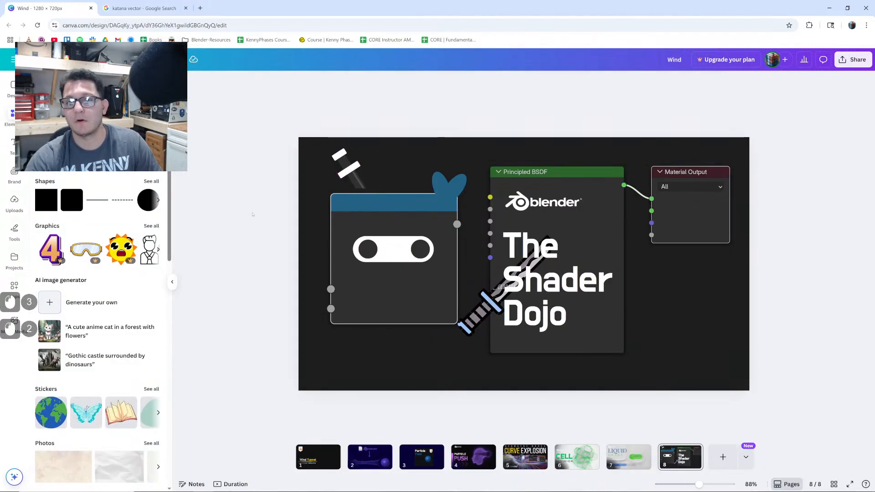
- Delete the watermarked stock katana graphic overlapping the title
ctrl+scroll(521, 233, up, 2)
click(473, 345)
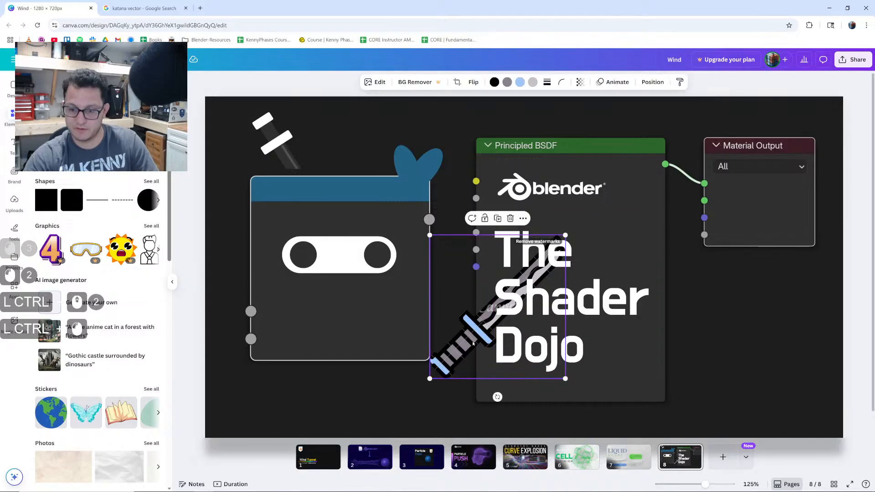
key(Delete)
- Duplicate the sword, rotate the copy to the opposite diagonal, and space both so they cross behind the ninja face
ctrl+click(278, 137)
alt+drag(280, 154, 340, 154)
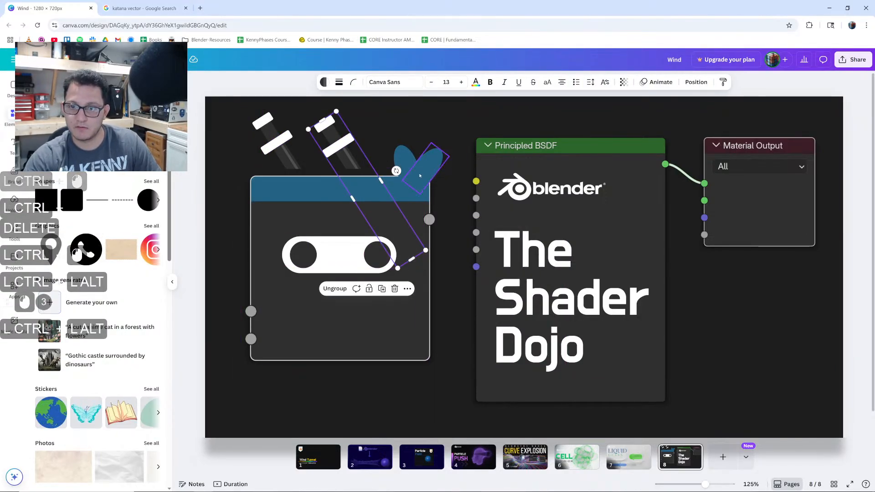
drag(397, 170, 396, 206)
ctrl+drag(376, 165, 362, 163)
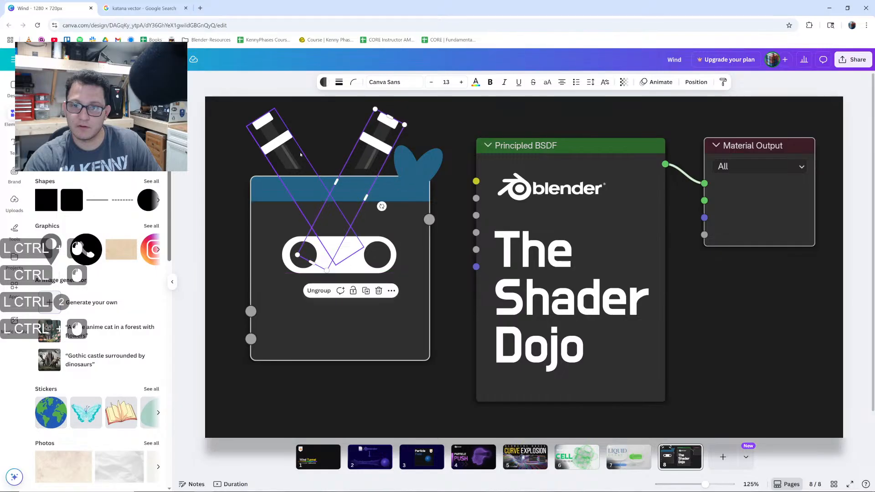
ctrl+drag(287, 157, 300, 157)
ctrl+click(191, 194)
- Shift the whole ninja face with its headband and both swords slightly down the page
ctrl+scroll(191, 194, down, 3)
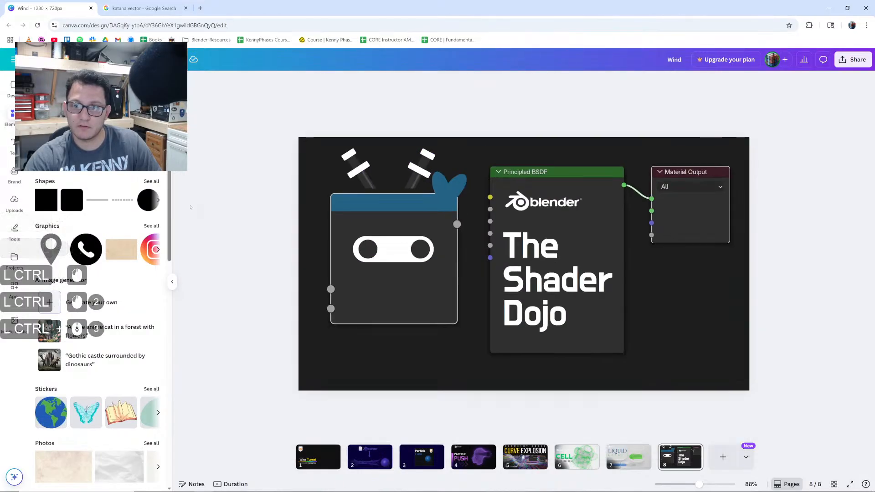
ctrl+scroll(191, 195, down, 1)
ctrl+scroll(190, 194, up, 1)
drag(215, 144, 448, 324)
shift+drag(443, 298, 422, 314)
click(246, 289)
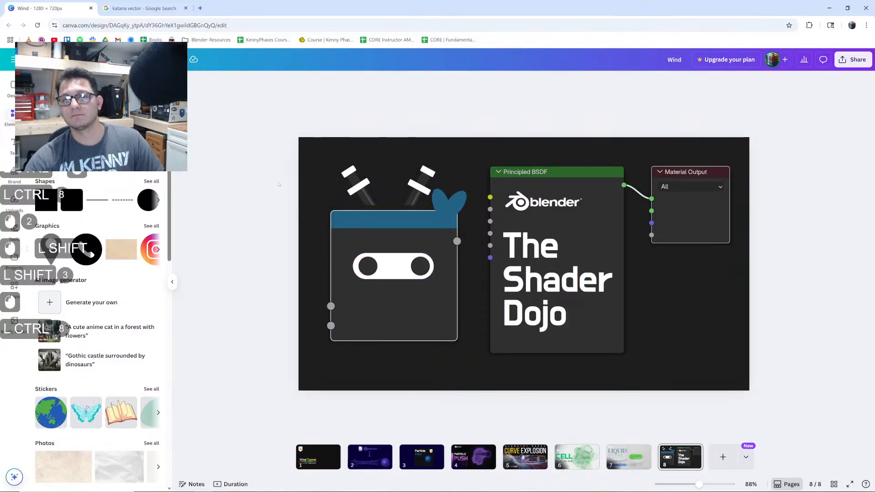
- Narrow both blue headband knot leaves together and set them at the headband's upper right corner
ctrl+scroll(469, 220, up, 3)
click(452, 181)
shift+click(418, 182)
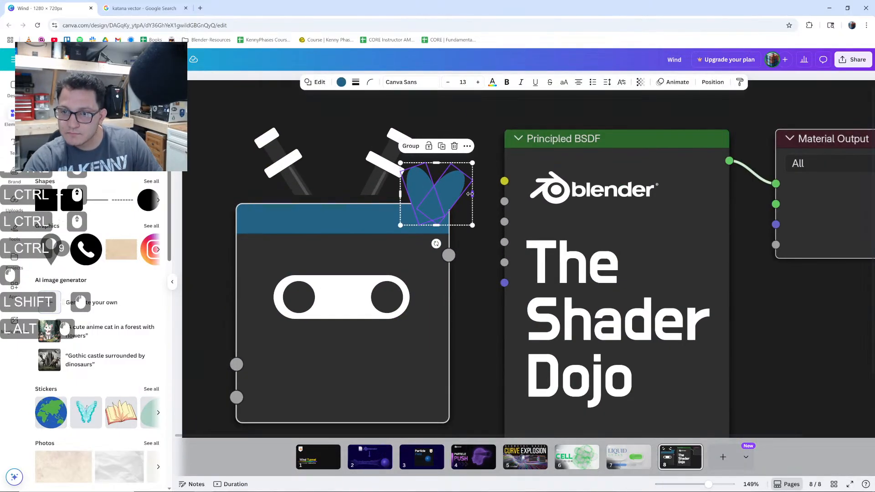
alt+drag(472, 194, 464, 195)
drag(464, 195, 461, 193)
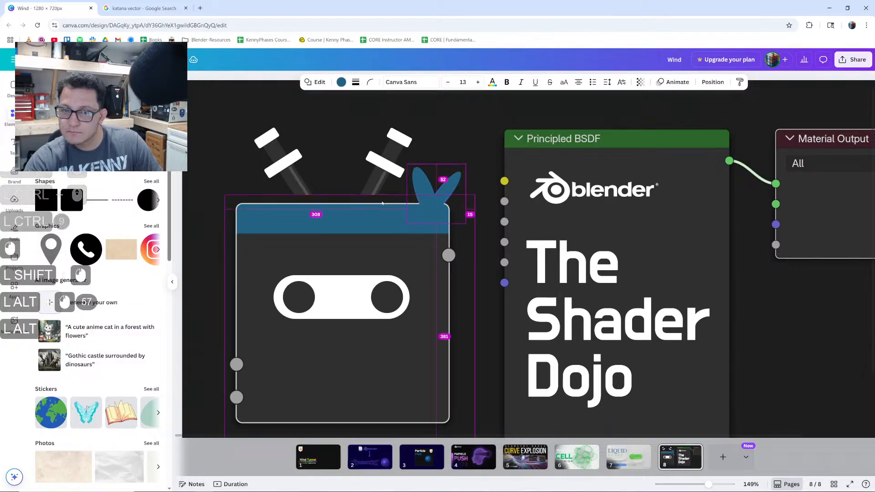
click(197, 204)
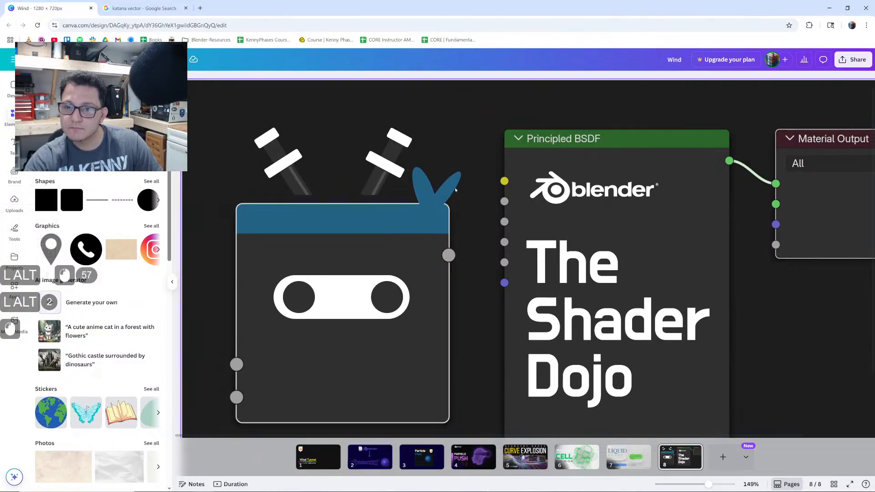
- Nudge the left leaf of the headband knot slightly toward the right leaf
alt+click(446, 195)
click(425, 188)
drag(425, 188, 428, 188)
click(178, 175)
ctrl+scroll(526, 348, down, 2)
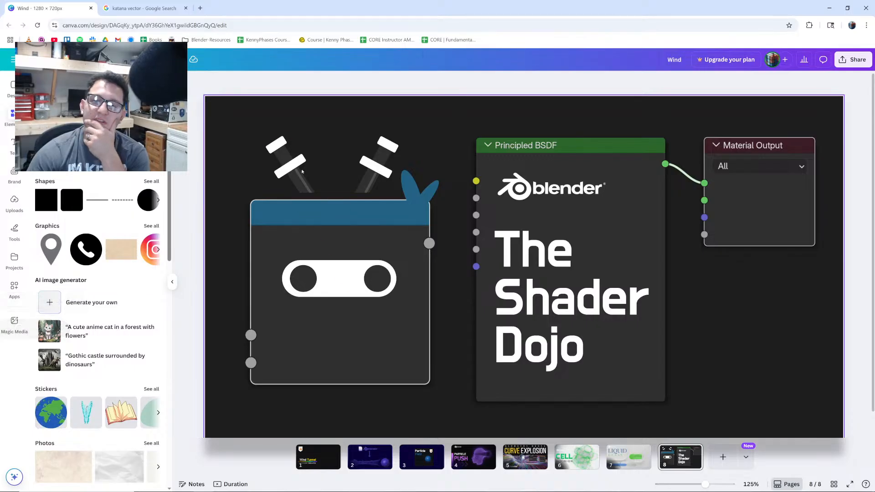
- Ungroup the right sword and fill the guards and pommels of both swords with light gray
click(287, 169)
click(378, 157)
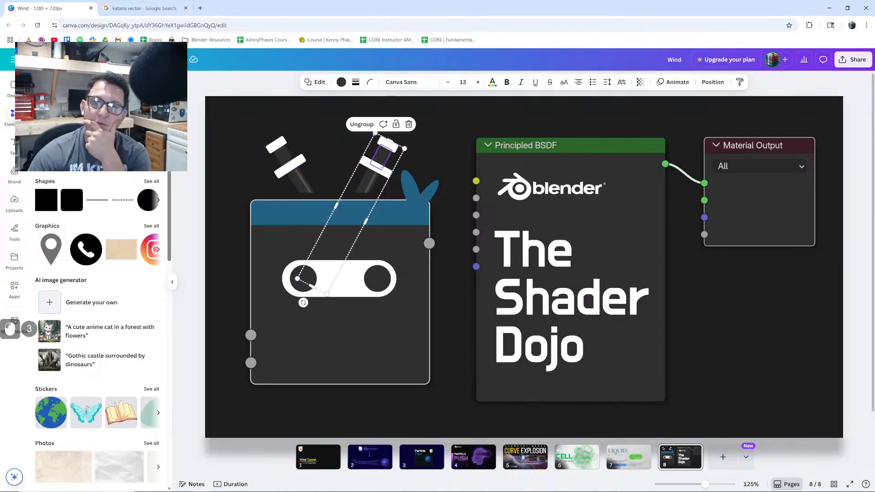
click(360, 124)
click(283, 168)
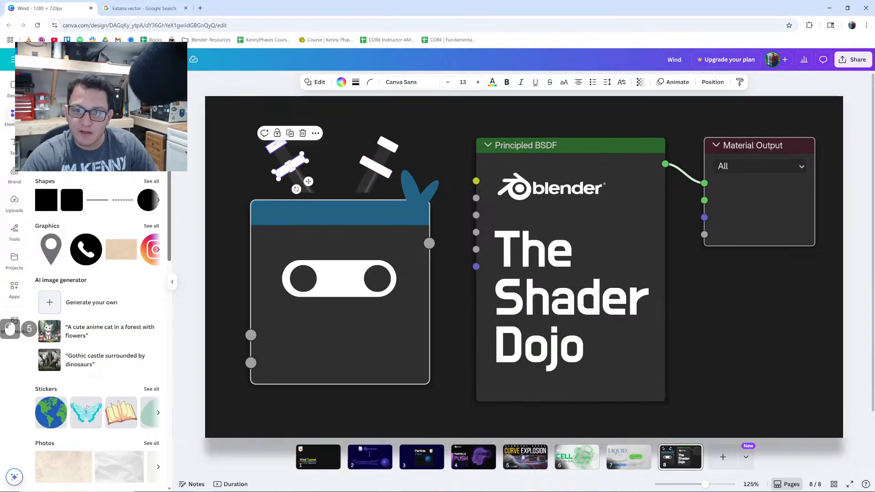
ctrl+click(276, 145)
shift+click(378, 164)
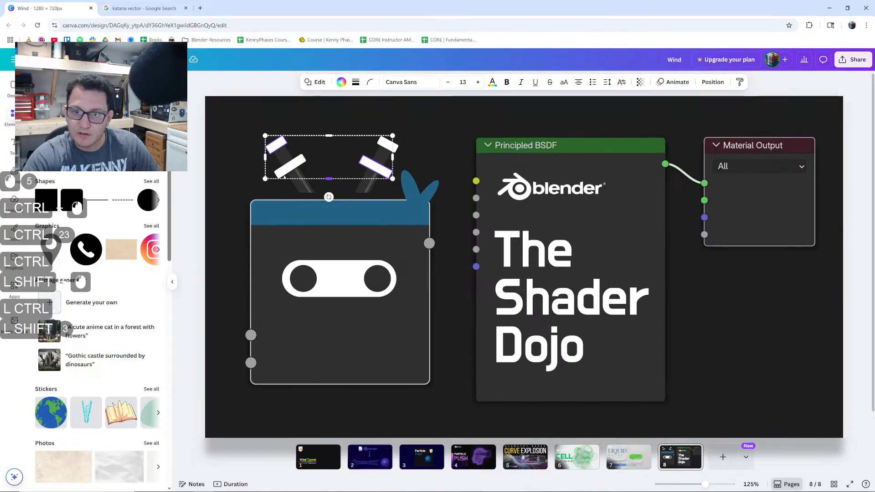
shift+click(383, 150)
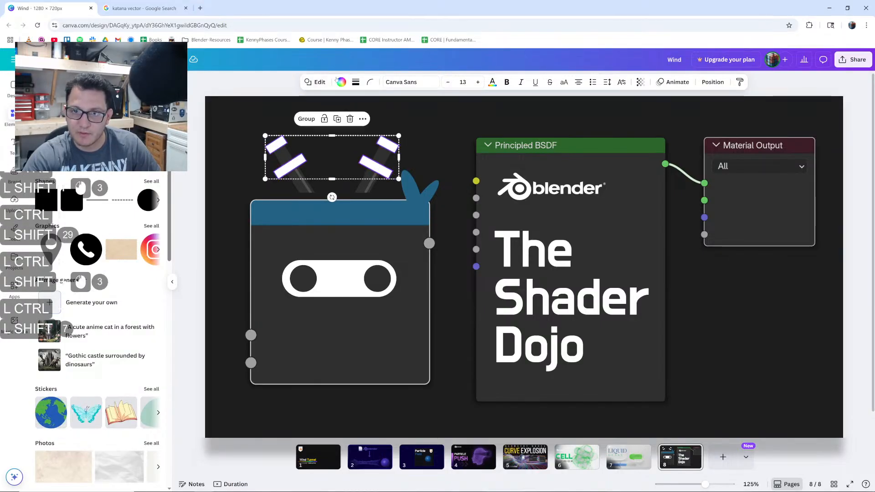
click(341, 82)
click(87, 185)
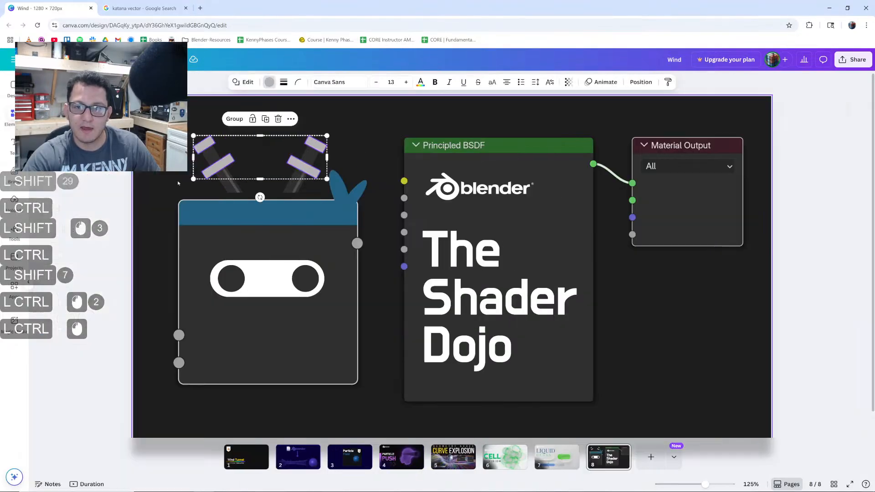
click(186, 184)
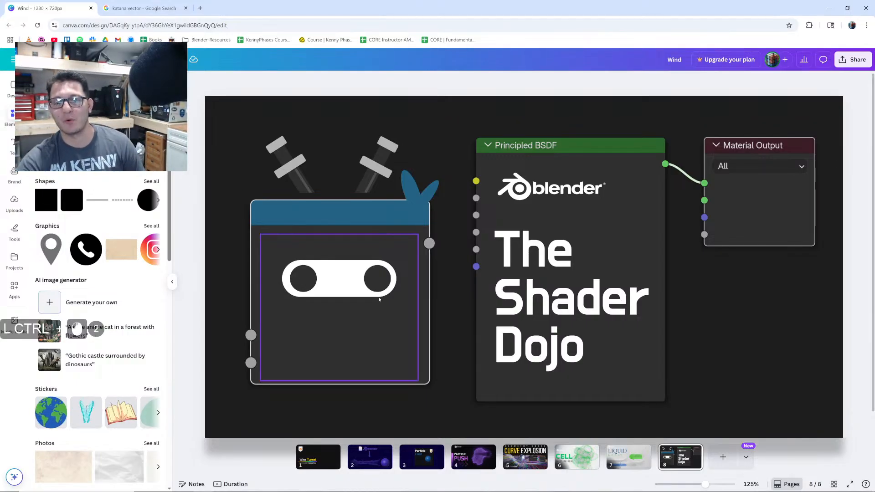
- Try repositioning the ninja face and the Principled BSDF and Material Output nodes, and undo the moves
ctrl+scroll(652, 273, down, 4)
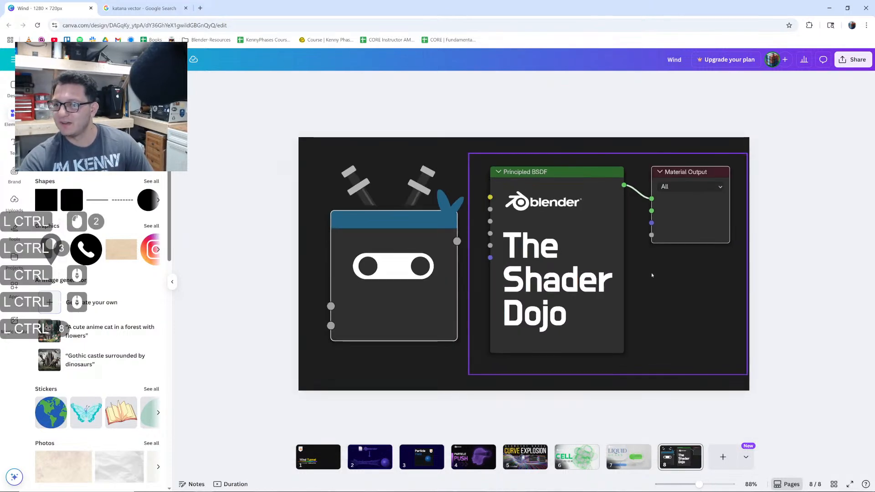
ctrl+scroll(652, 272, up, 2)
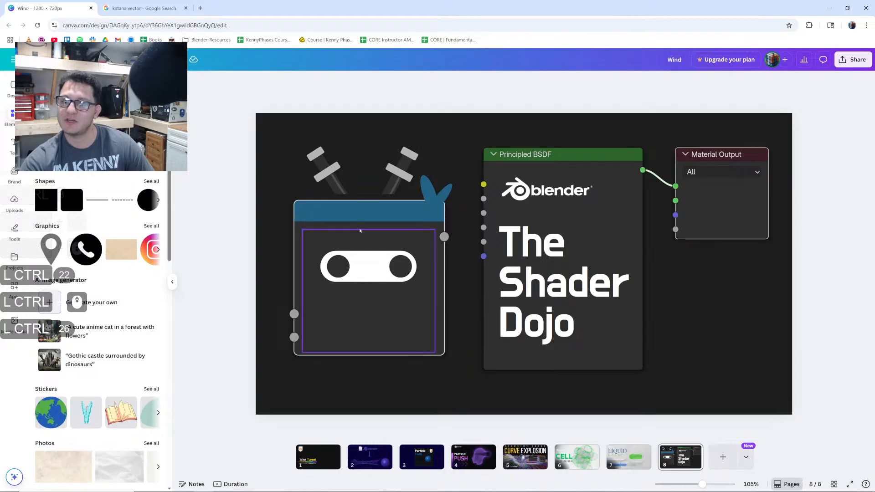
drag(210, 153, 782, 217)
key(ctrl+z)
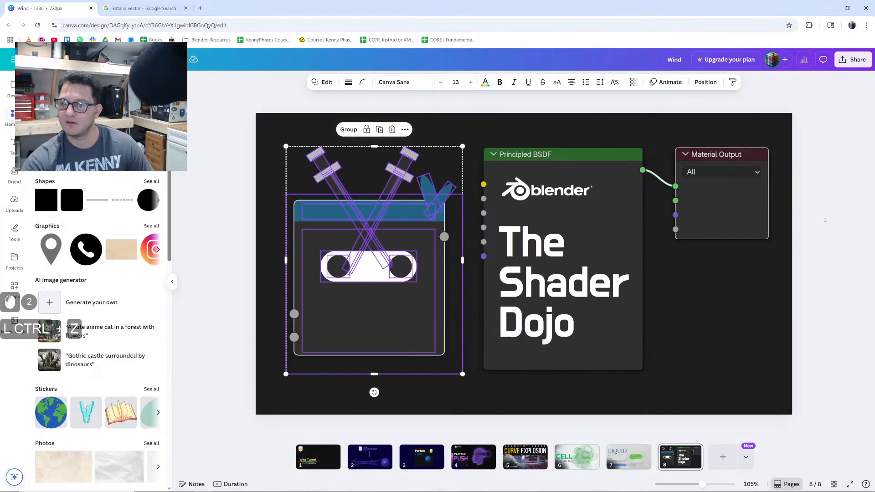
click(824, 220)
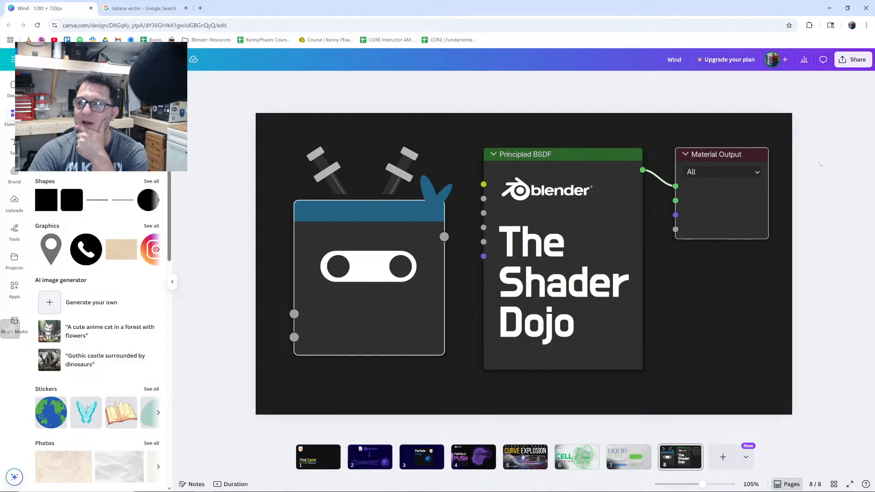
mouse_move(572, 348)
mouse_down()
mouse_move(707, 336)
mouse_move(576, 337)
mouse_move(583, 341)
mouse_up()
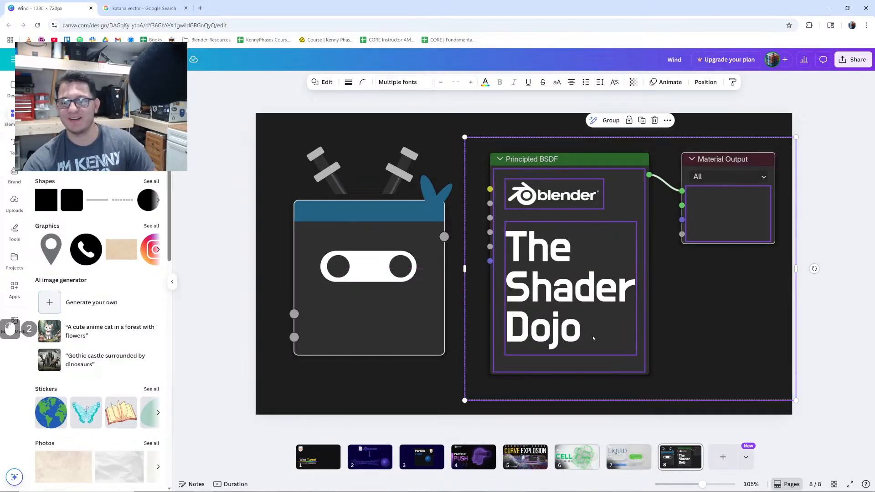
key(ctrl+z)
key(ctrl+z)
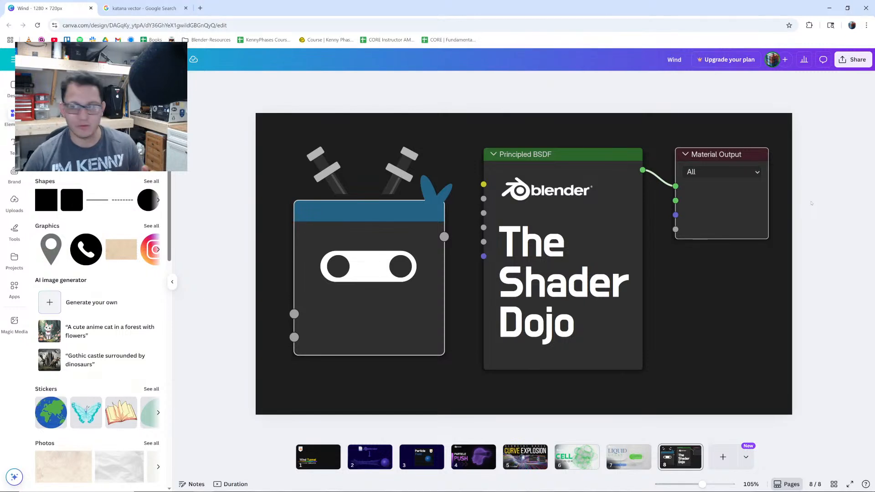
- Shrink the Blender logo above the title, keeping its upper left corner in place
click(565, 191)
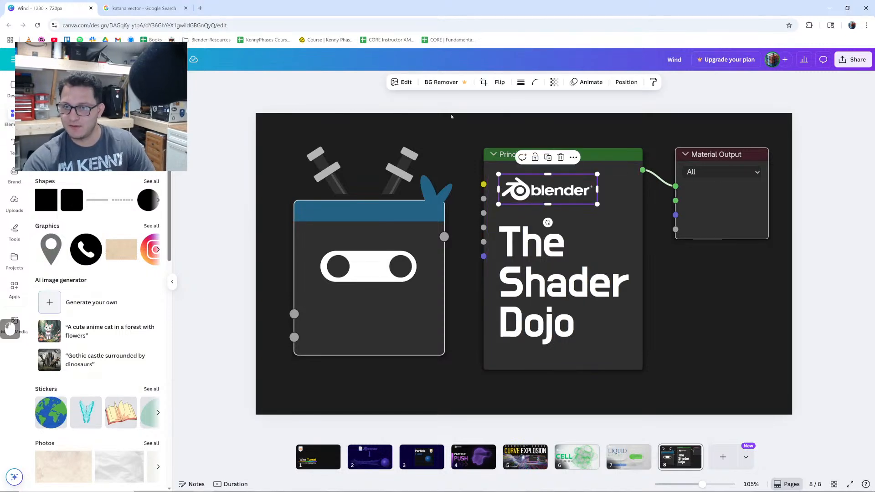
drag(598, 204, 571, 197)
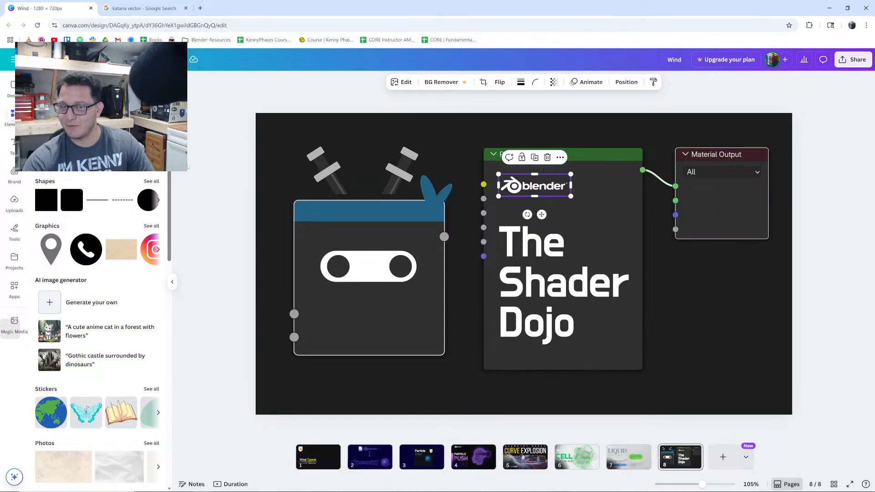
- Group the ninja face, headband, knot and both swords into one object
drag(203, 143, 465, 363)
click(231, 147)
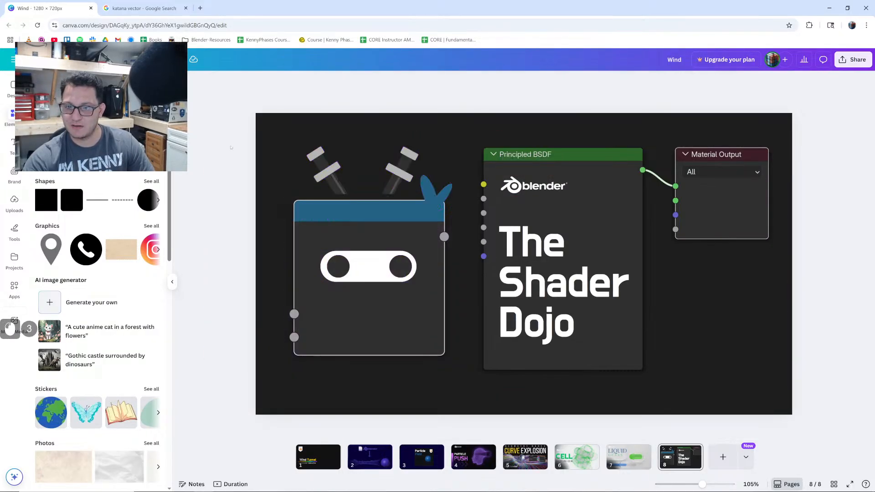
drag(231, 147, 454, 365)
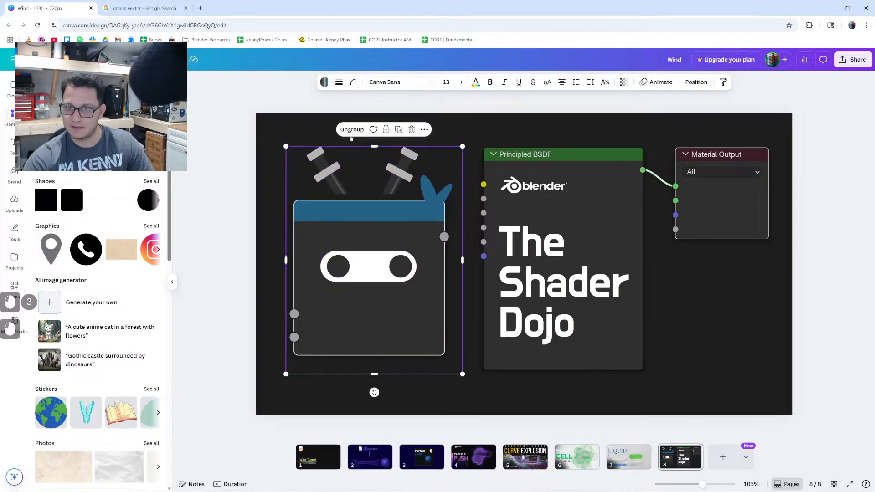
- Try a smaller ninja face in place of the Material Output node, and undo the move and resize
drag(352, 153, 662, 120)
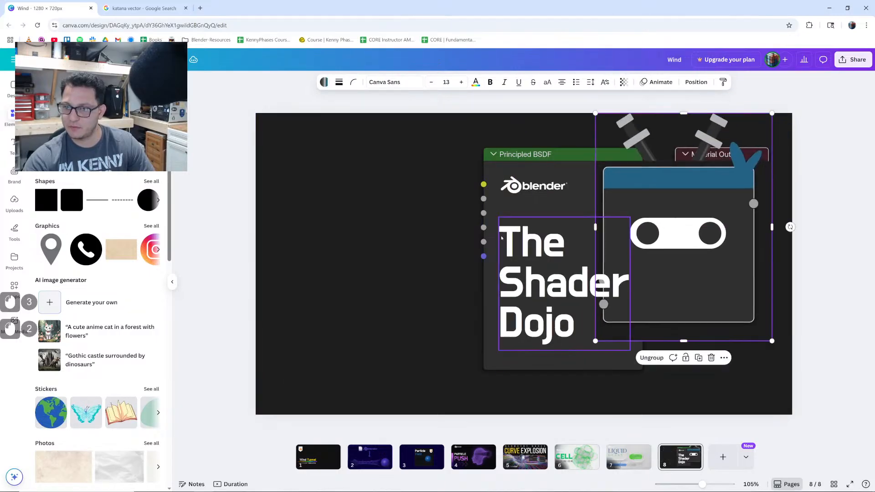
drag(596, 113, 673, 213)
drag(718, 266, 719, 175)
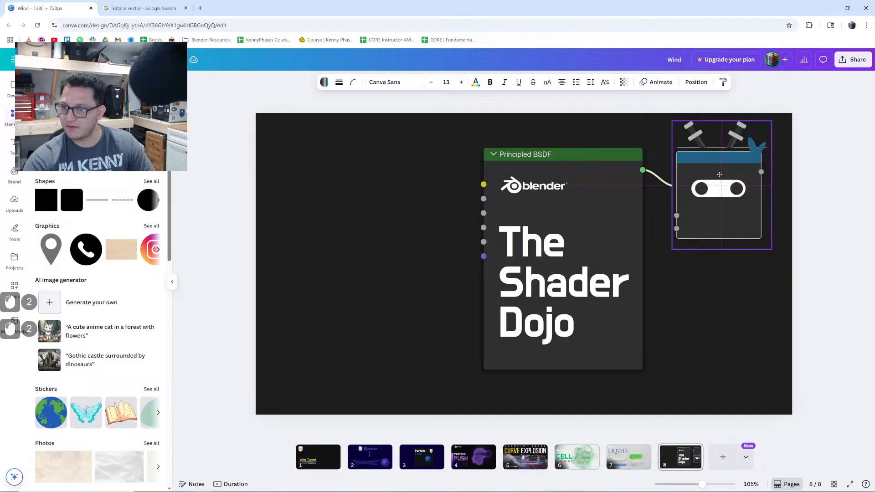
click(823, 208)
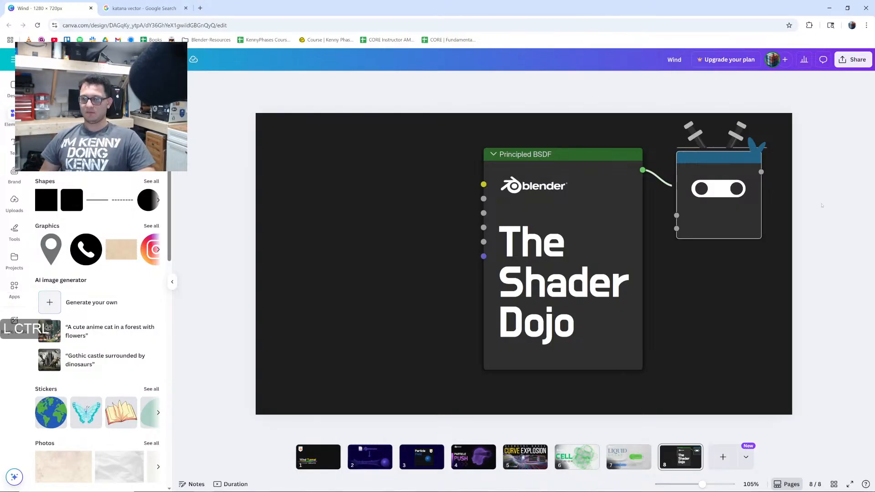
key(ctrl+z)
key(ctrl+z)
key(ctrl+z)
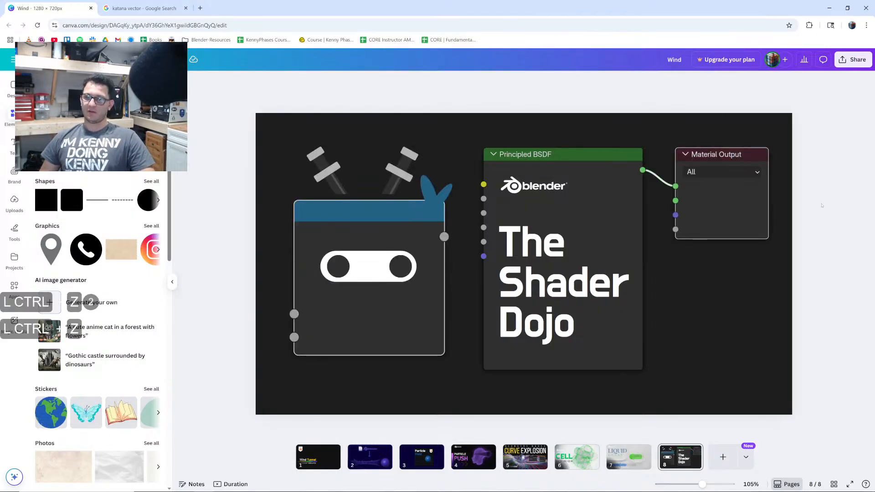
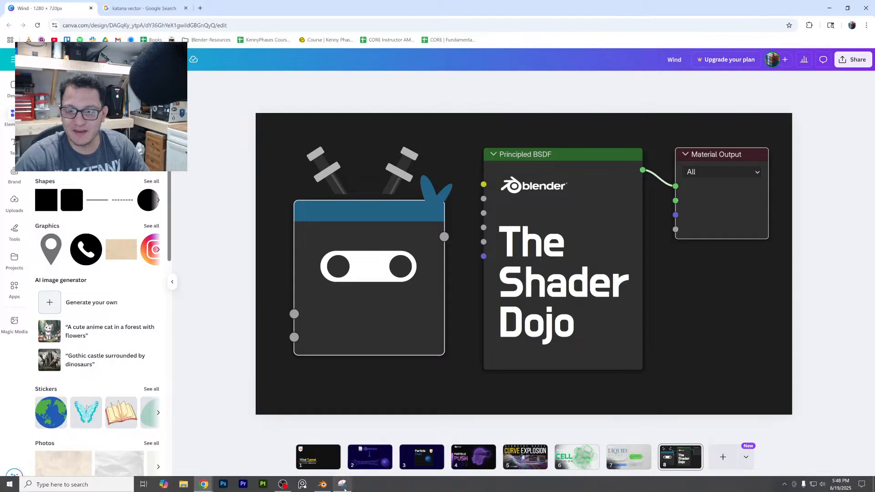
- Switch to Blender and show the empty node editor of the Geometry Nodes workspace
click(342, 485)
scroll(404, 361, up, 3)
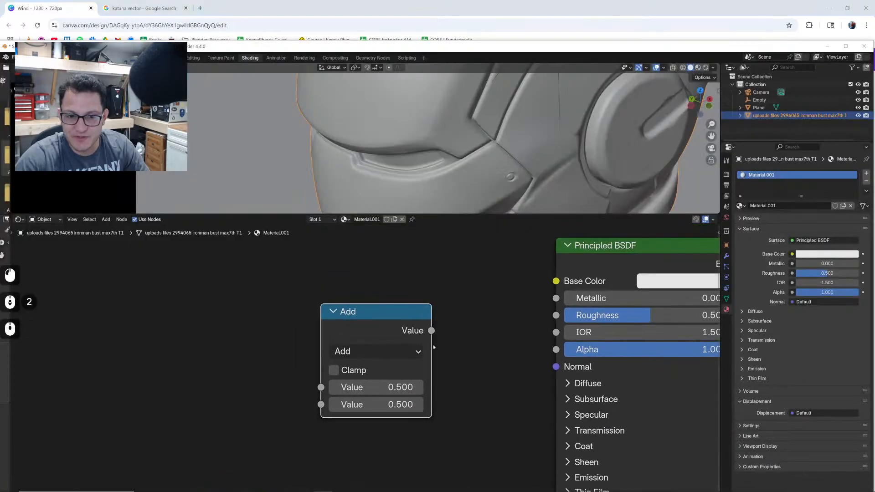
scroll(365, 344, down, 4)
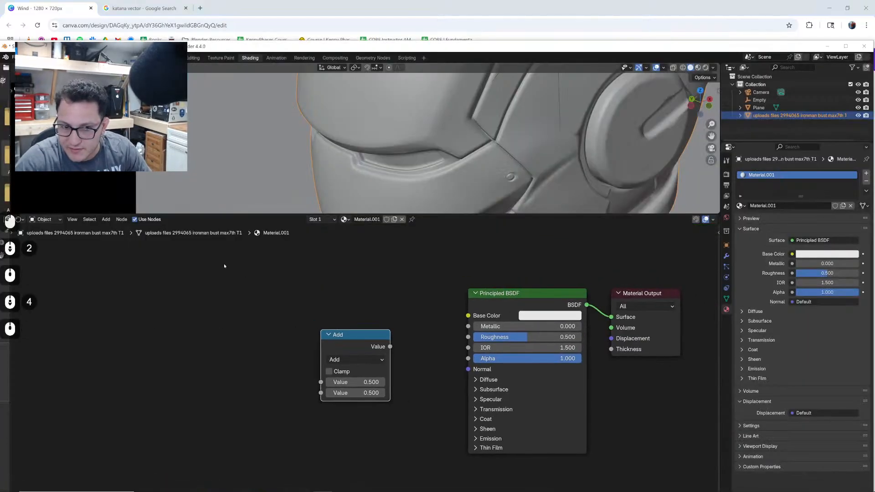
click(73, 219)
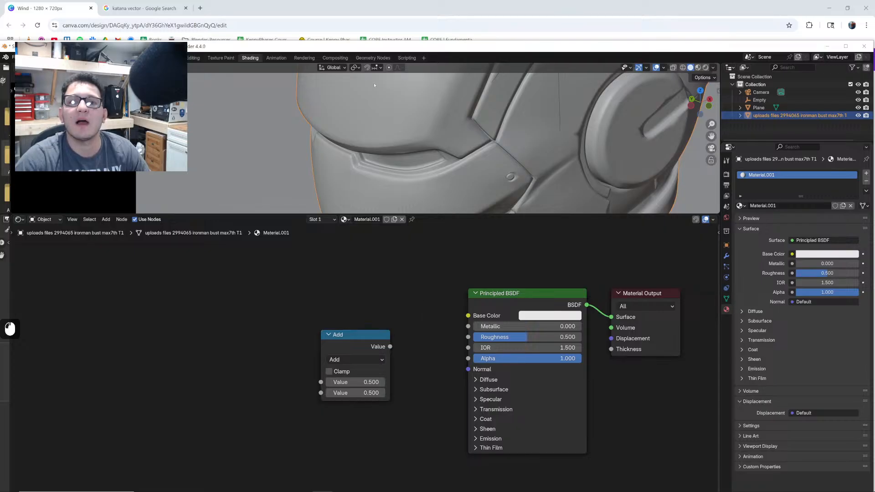
click(373, 58)
scroll(386, 343, down, 3)
middle_drag(387, 343, 411, 347)
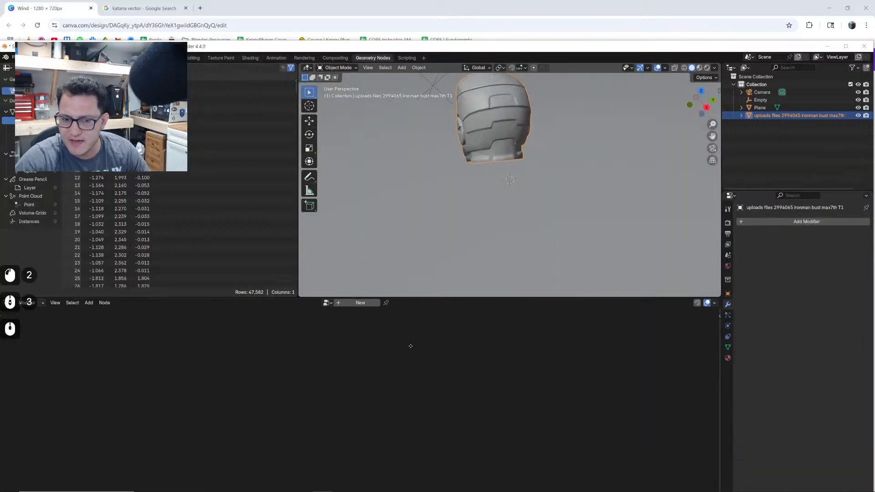
click(698, 303)
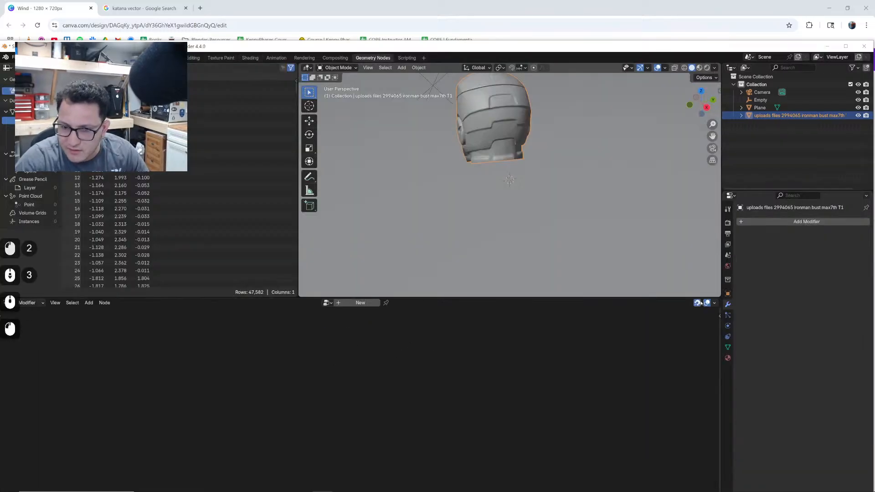
click(697, 303)
- Open Blender's preferences, enlarge the window and show the theme settings
click(14, 58)
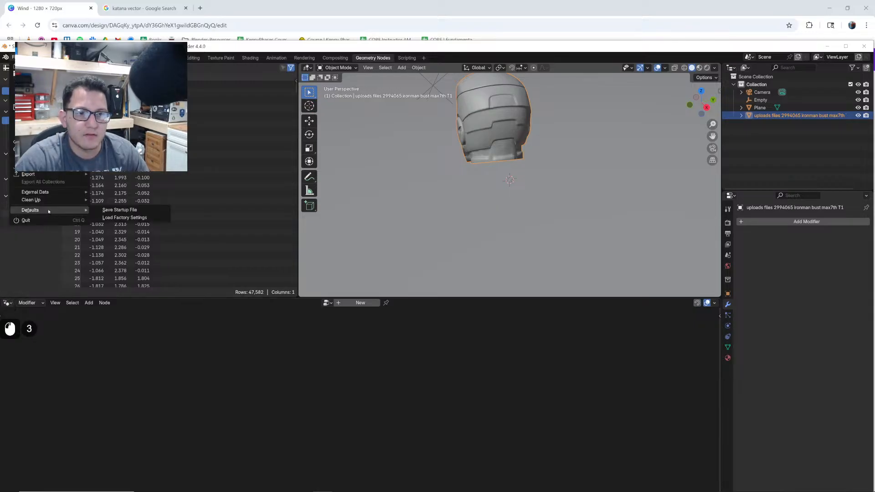
click(28, 58)
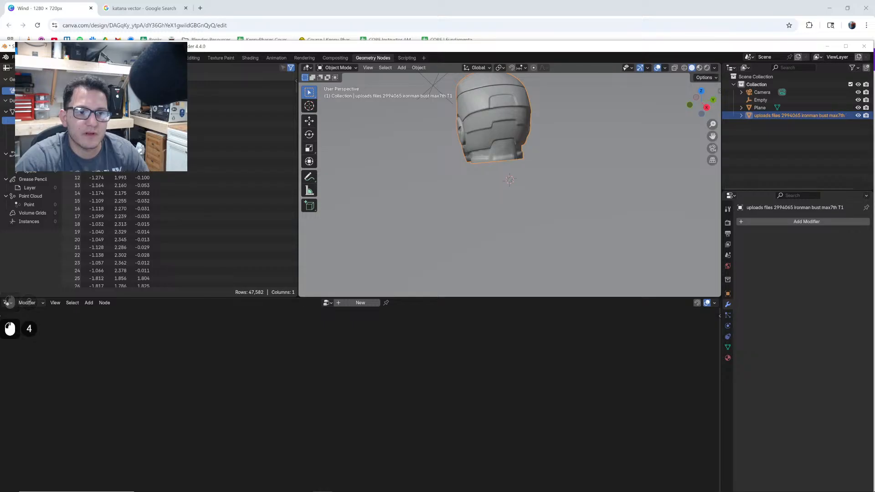
click(43, 167)
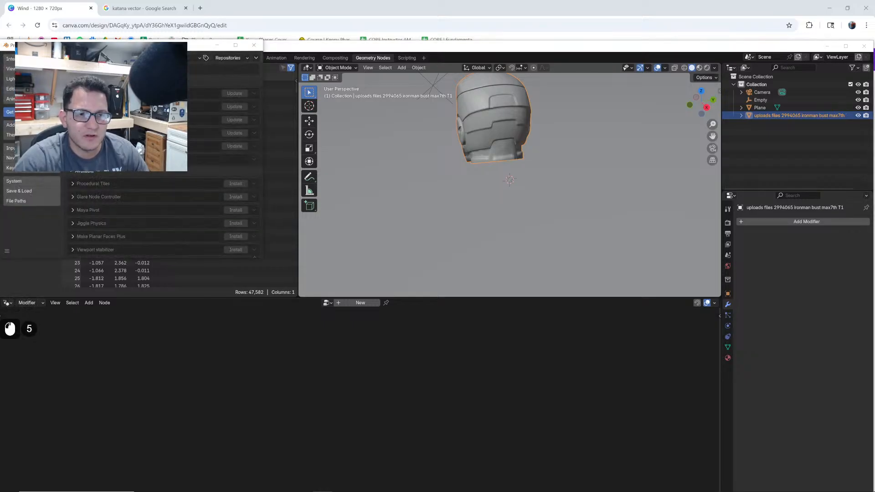
click(28, 69)
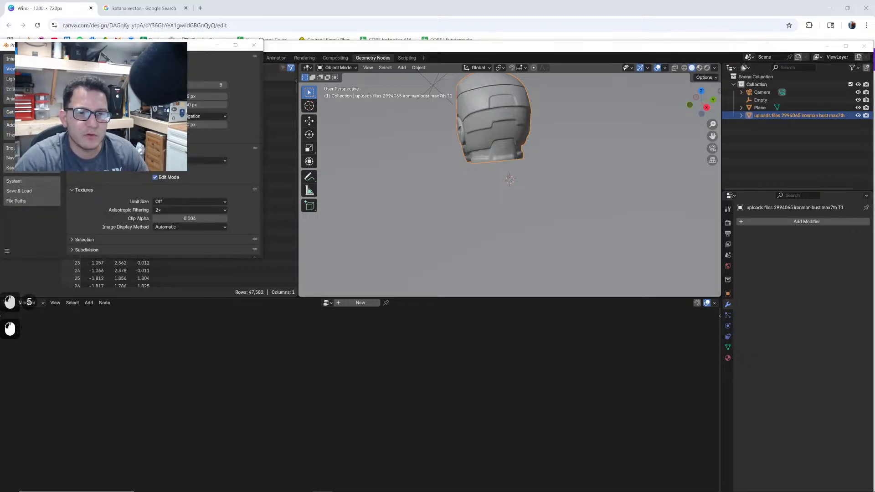
click(27, 58)
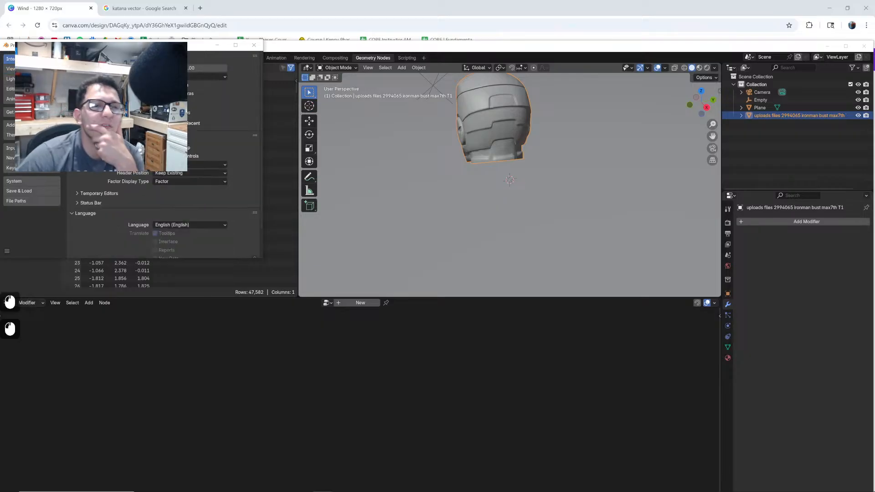
drag(262, 260, 354, 342)
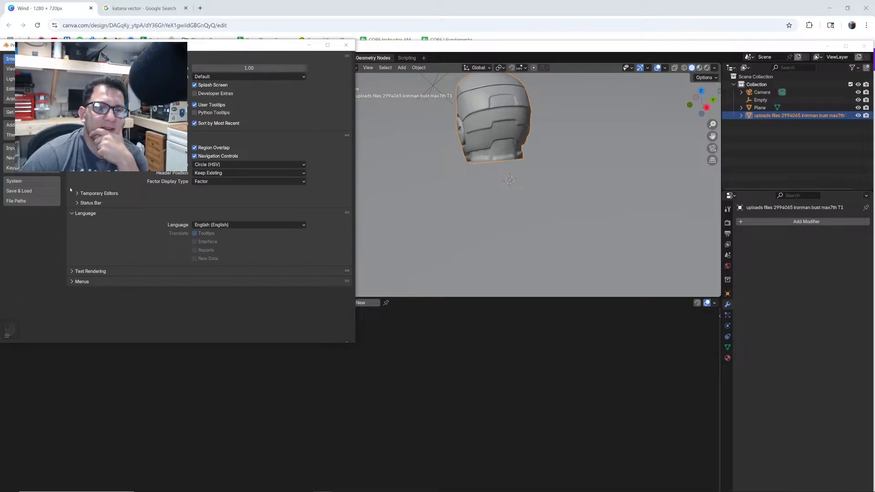
click(11, 135)
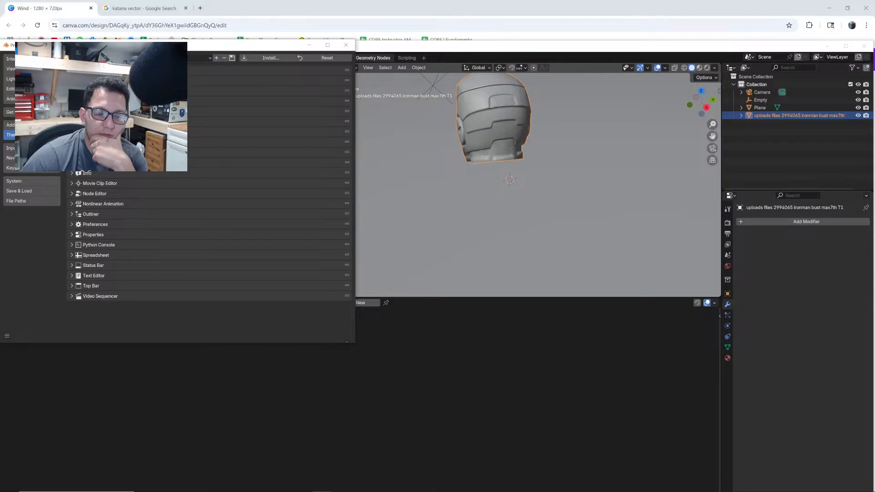
- Set the node editor theme's grid color to grey #525252 and close the preferences
click(72, 193)
scroll(215, 172, down, 2)
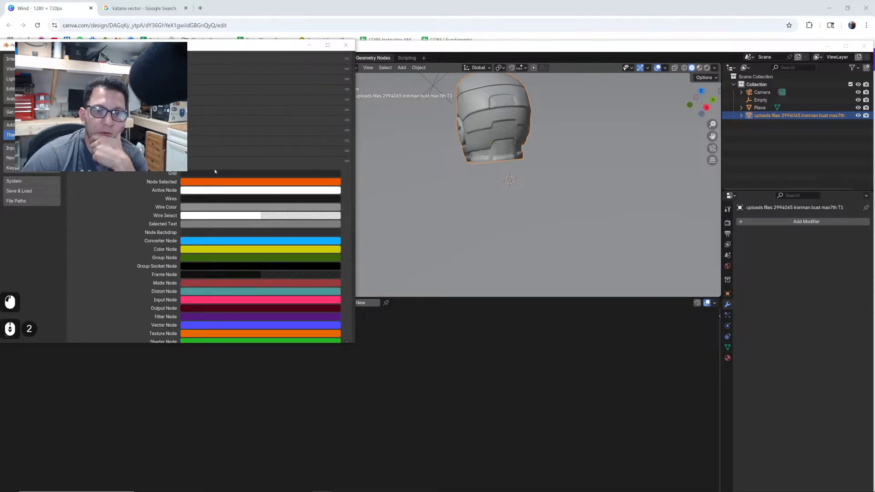
click(229, 174)
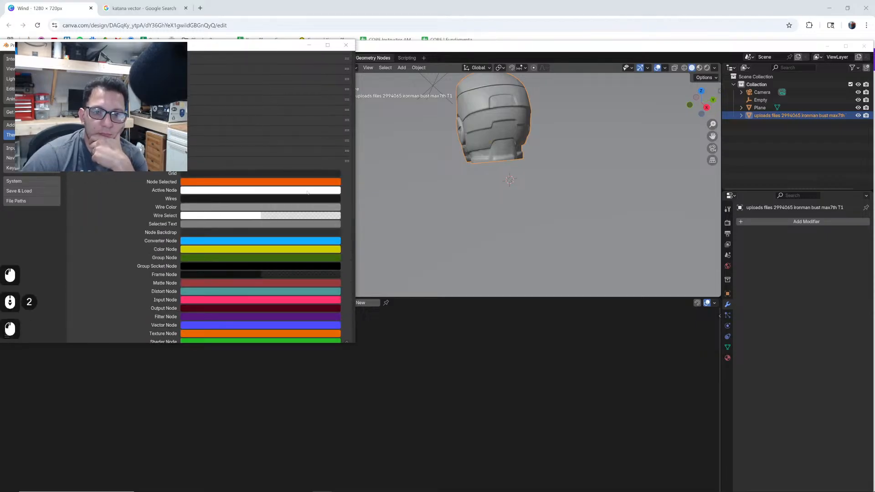
click(288, 182)
click(334, 208)
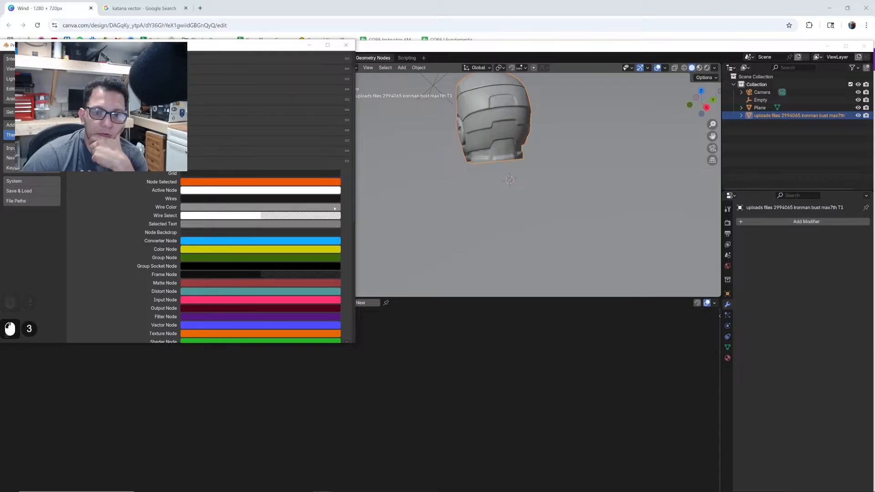
click(322, 178)
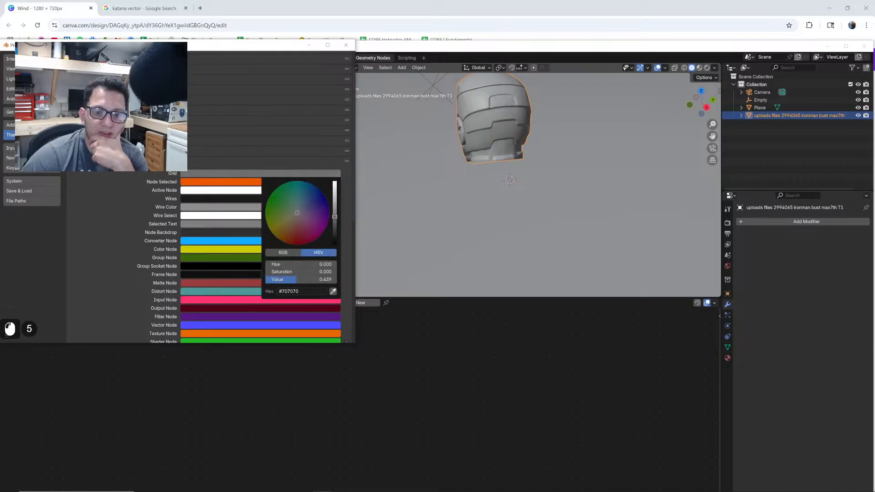
drag(335, 217, 335, 225)
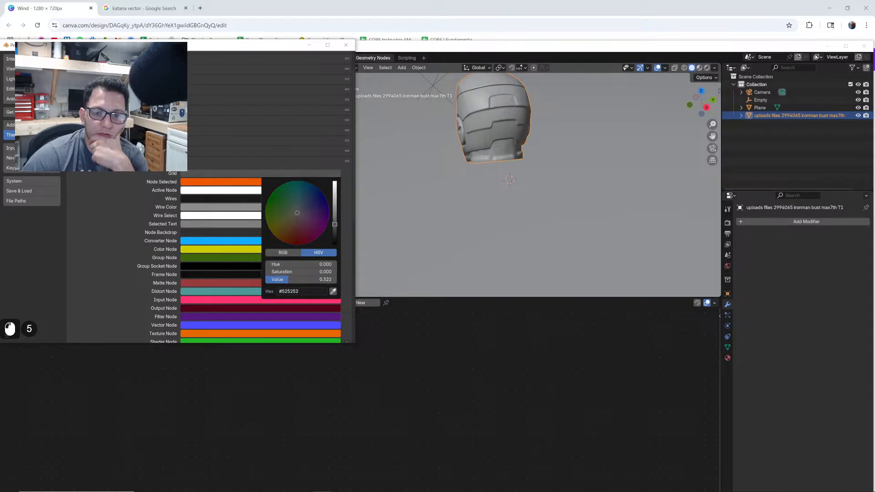
click(347, 45)
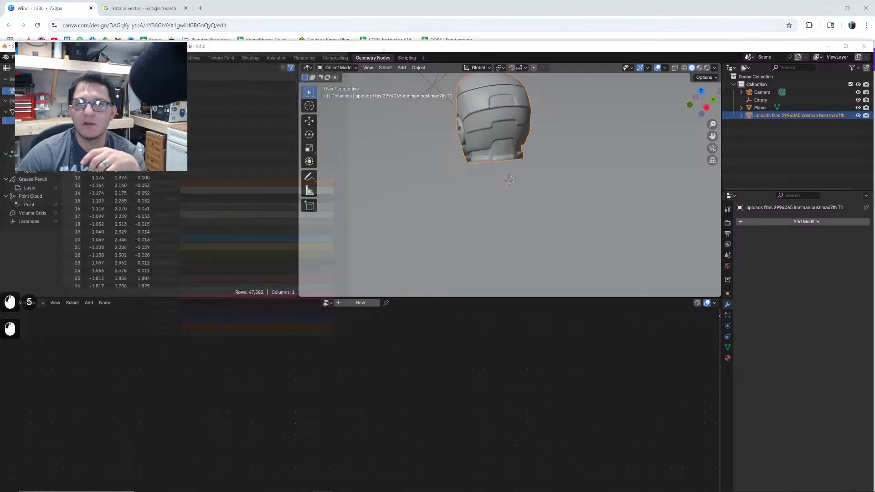
- Maximize Blender, enlarge the empty node editor and copy a screenshot of its dotted grid area
double_click(347, 46)
drag(461, 263, 456, 137)
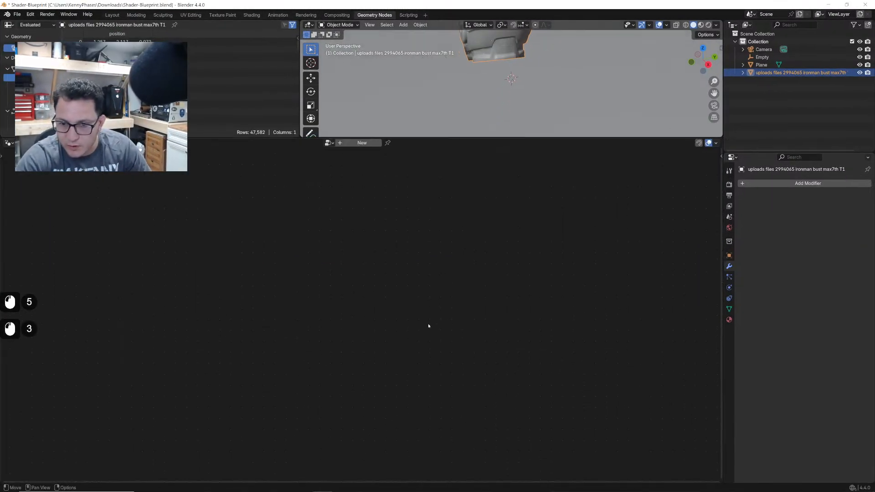
mouse_move(323, 490)
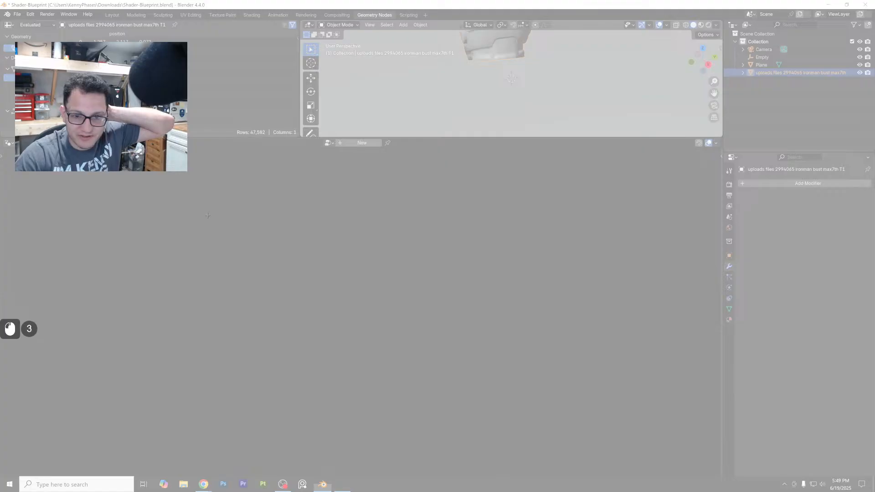
mouse_move(56, 157)
mouse_down()
mouse_move(635, 430)
mouse_move(662, 461)
mouse_up()
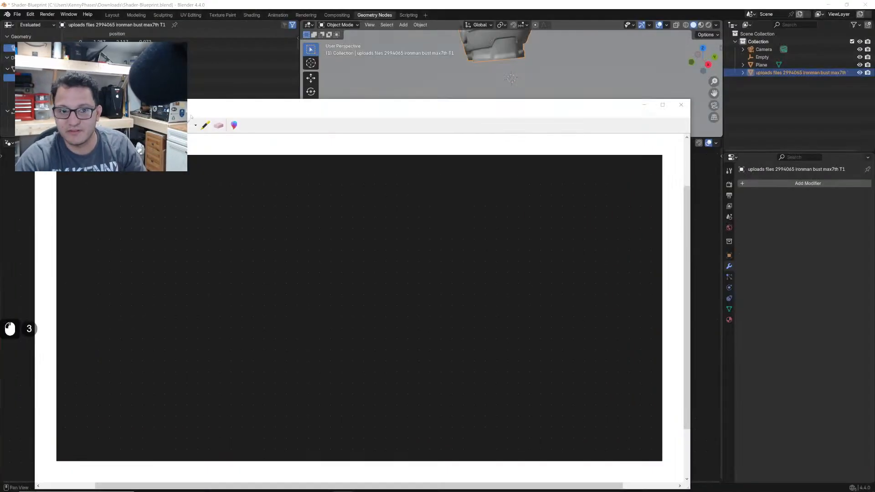
key(ctrl+c)
- Switch back to Canva, paste the grid screenshot and enlarge it from the page's upper left corner to cover the whole page
drag(568, 5, 555, 59)
click(410, 1)
key(ctrl+v)
drag(483, 240, 377, 184)
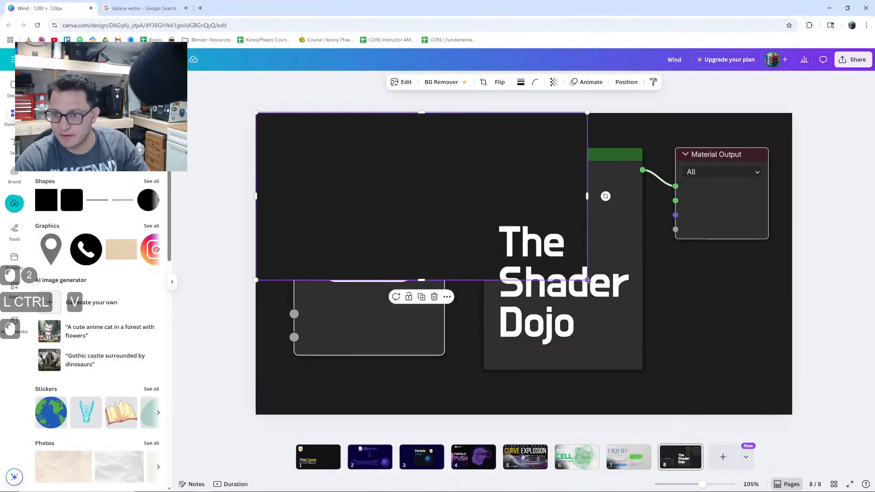
drag(587, 280, 854, 415)
- Move the grid image behind all other elements, just above the page background, and lock it
click(626, 82)
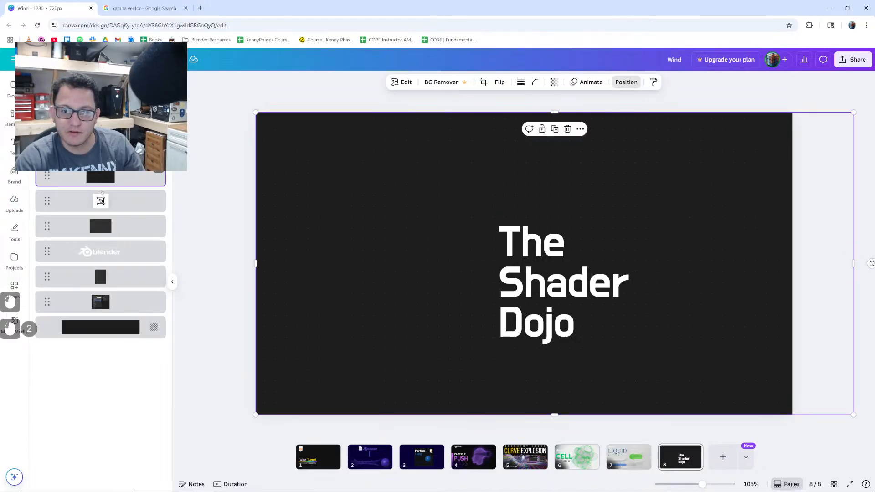
drag(97, 303, 112, 314)
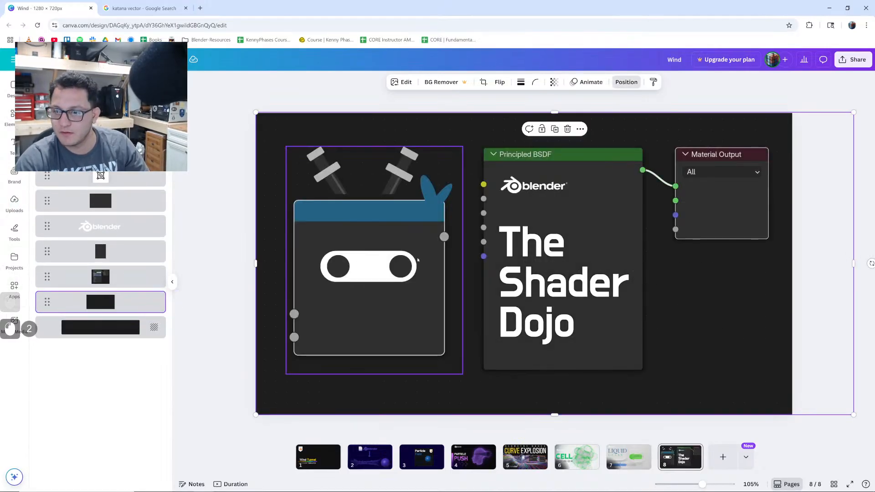
click(542, 130)
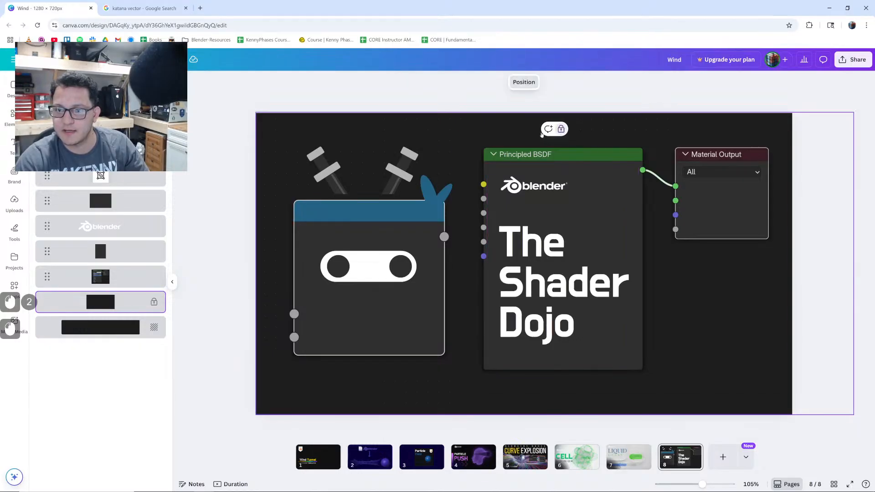
click(201, 244)
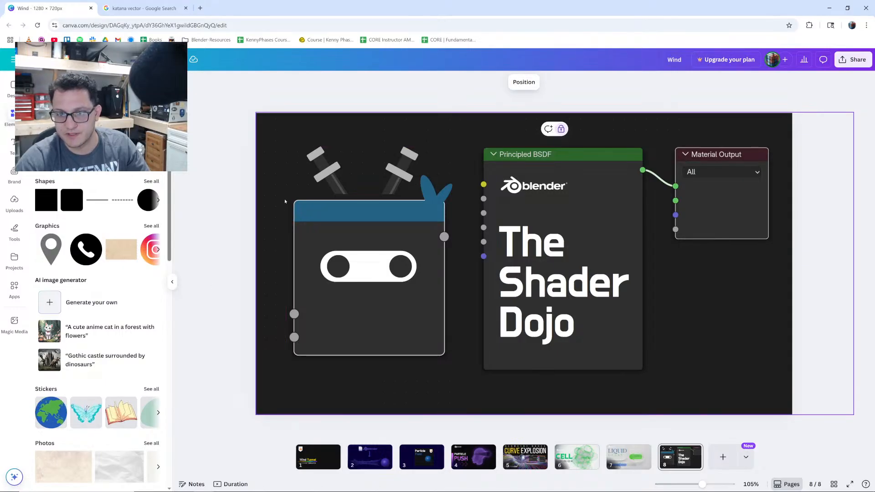
ctrl+scroll(285, 201, up, 10)
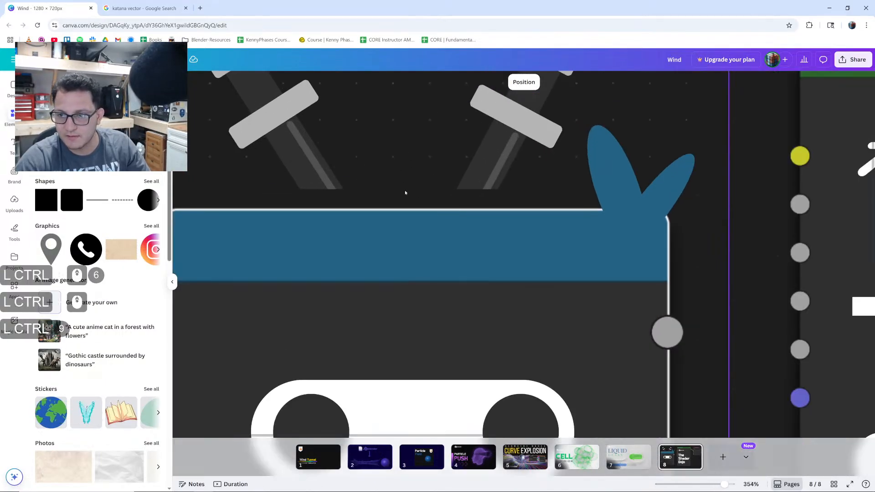
ctrl+scroll(405, 193, down, 10)
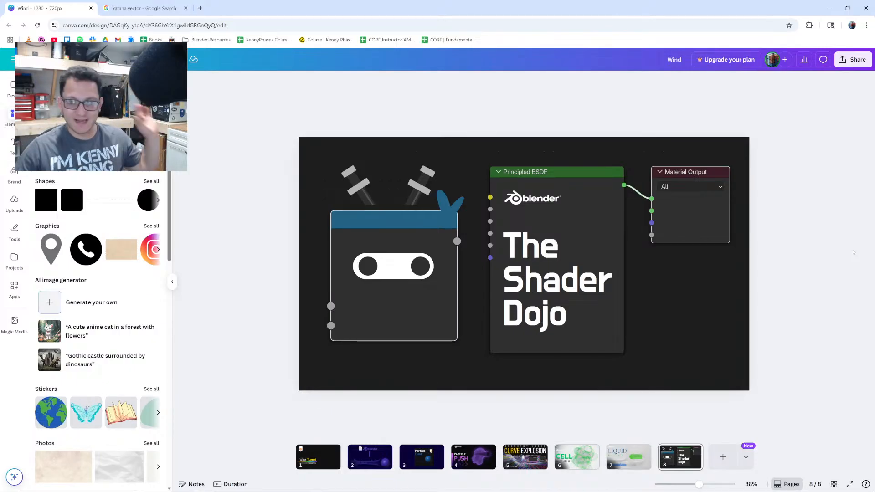
key(ctrl)
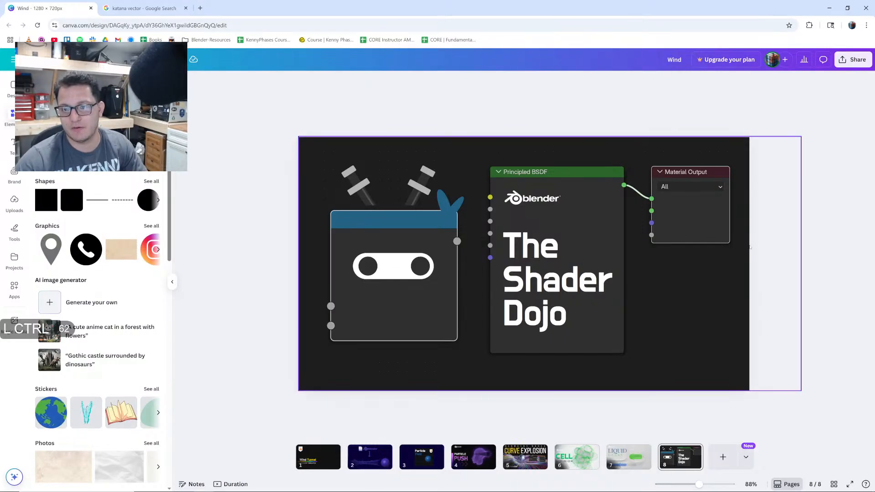
- Duplicate the title text onto the Material Output node and shrink the copy to font size 43.3
click(553, 280)
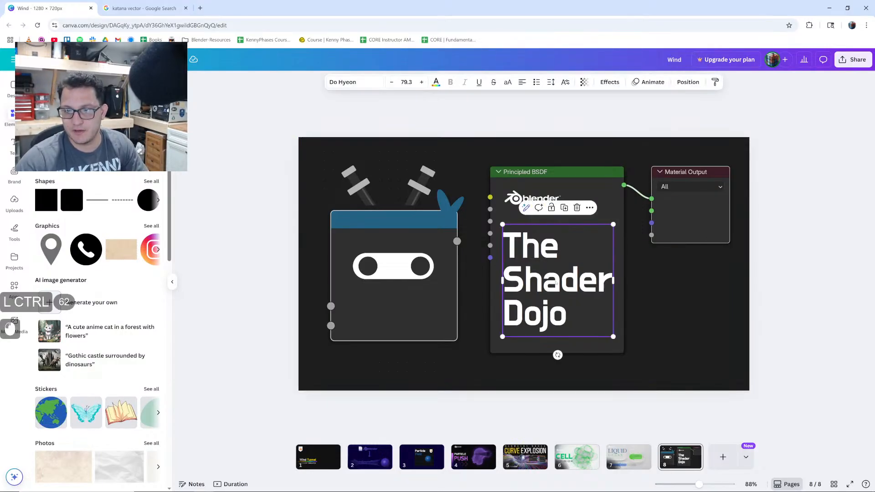
alt+drag(553, 281, 697, 241)
drag(757, 296, 794, 248)
ctrl+scroll(729, 239, up, 5)
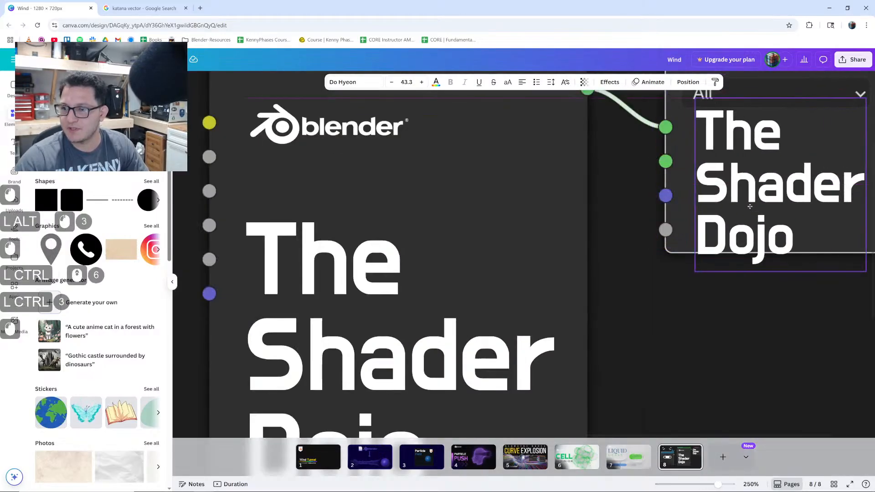
click(639, 344)
- Replace the text of the small title copy on the Material Output node with "Episode:"
scroll(502, 356, right, 3)
double_click(670, 242)
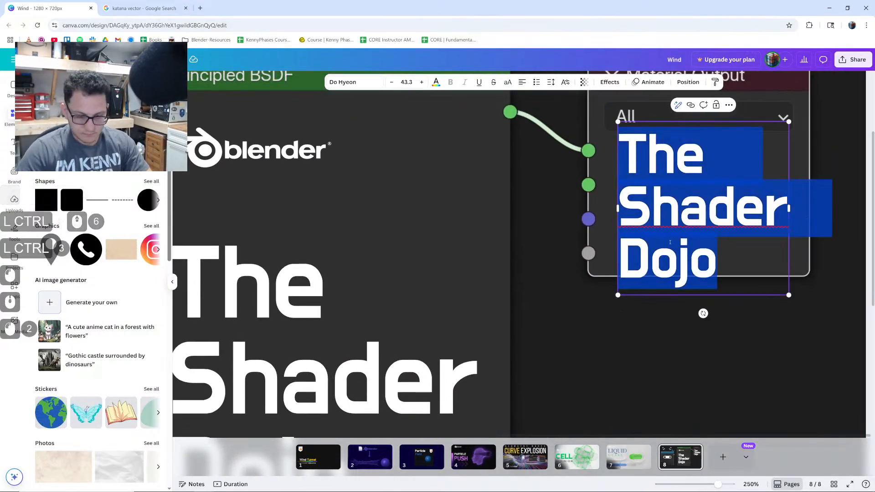
text(Episode:)
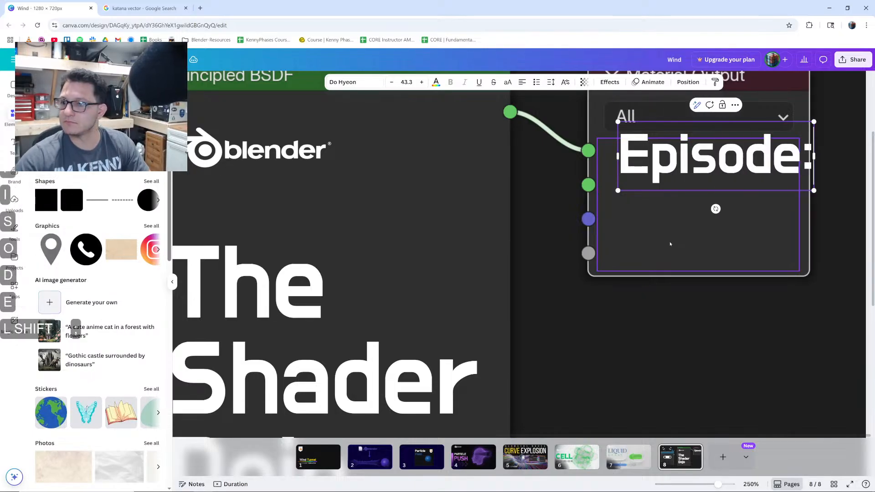
click(827, 217)
click(827, 217)
- Fit the "Episode:" text under the node's All field at font size 33.3 and duplicate it directly below
drag(797, 170, 782, 184)
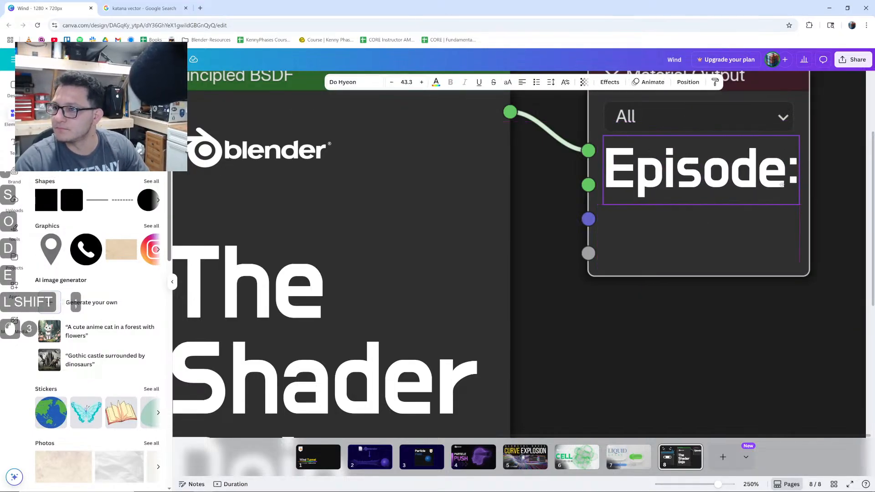
drag(799, 135, 749, 226)
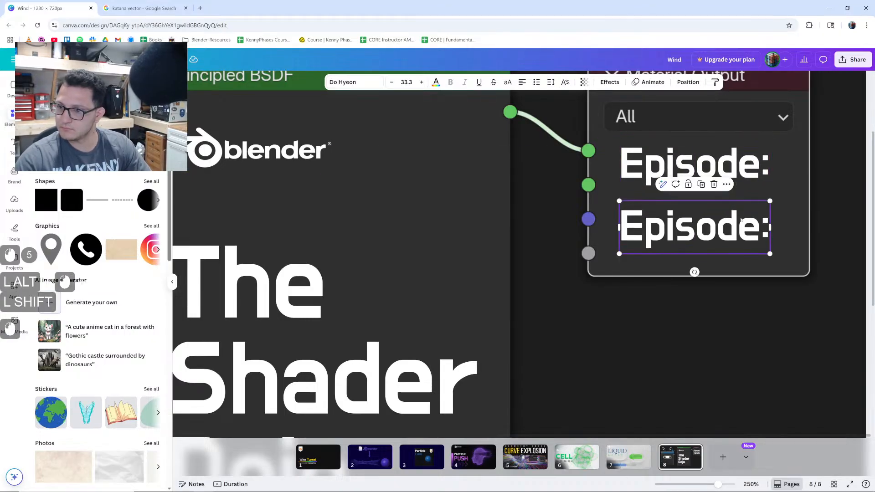
- Replace the text of the lower "Episode:" copy on the Material Output node with "01"
double_click(749, 226)
text(01)
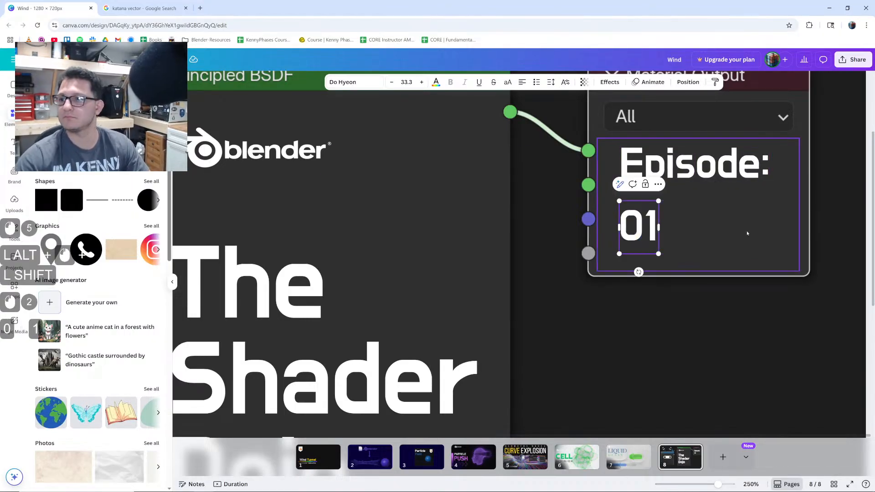
click(816, 231)
click(654, 230)
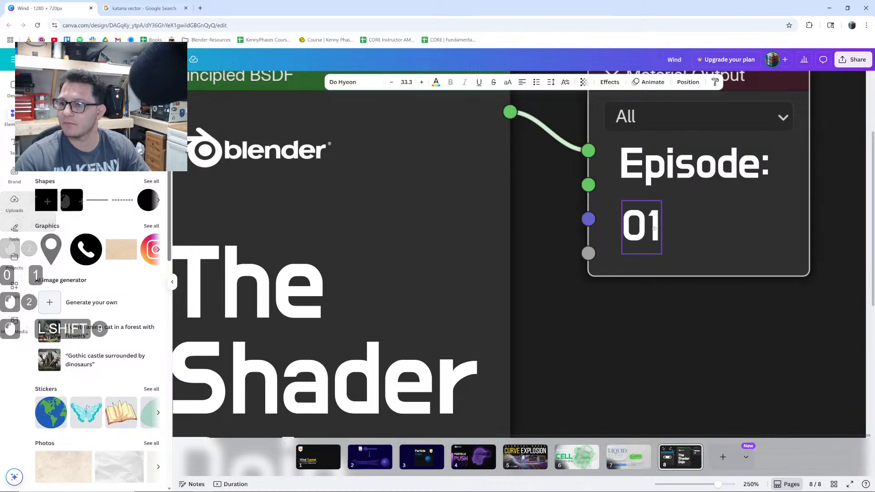
scroll(693, 243, up, 3)
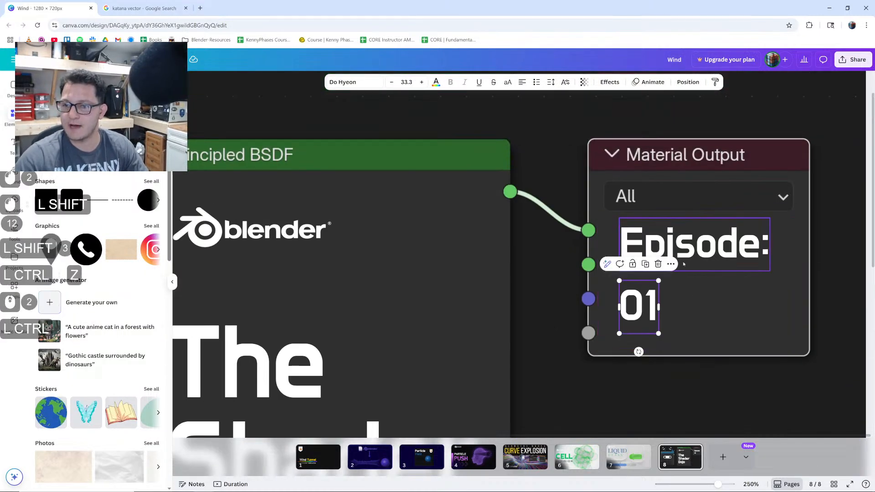
ctrl+scroll(683, 265, down, 8)
ctrl+scroll(683, 266, down, 8)
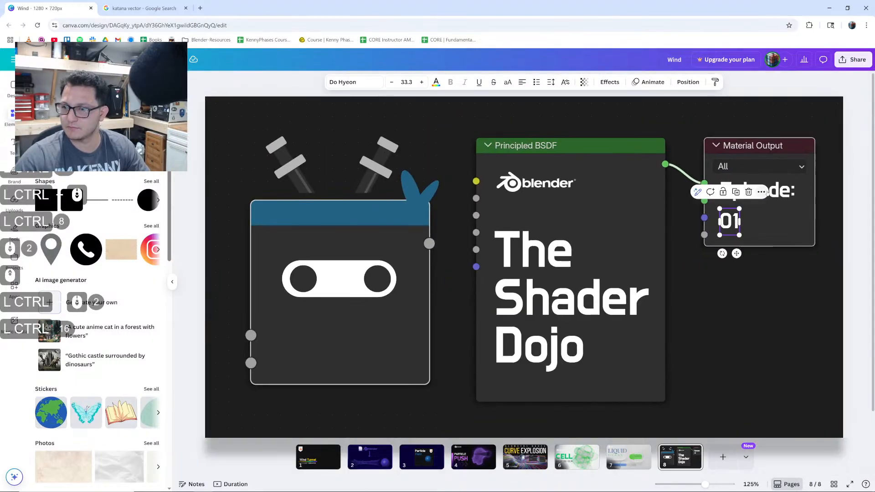
- Recolour the "Episode:" and "01" texts together to light grey, keeping font size 33.3
click(766, 193)
click(781, 191)
shift+click(731, 222)
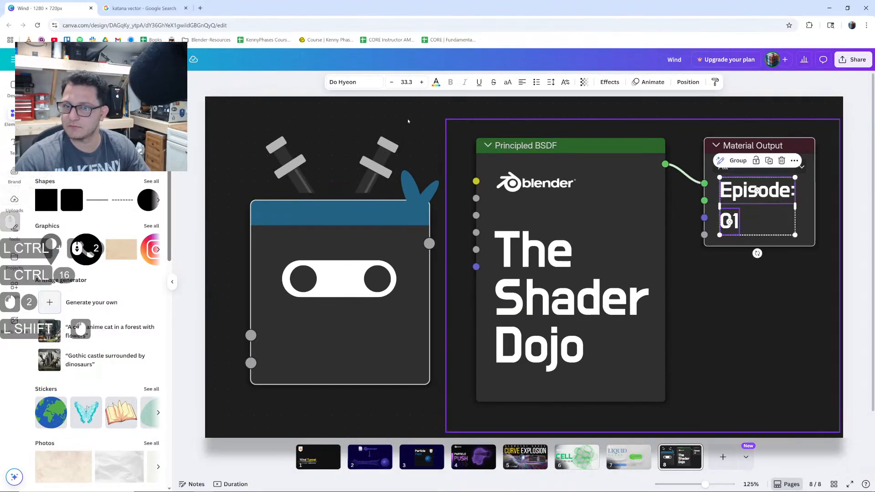
click(423, 83)
key(ctrl+z)
click(437, 82)
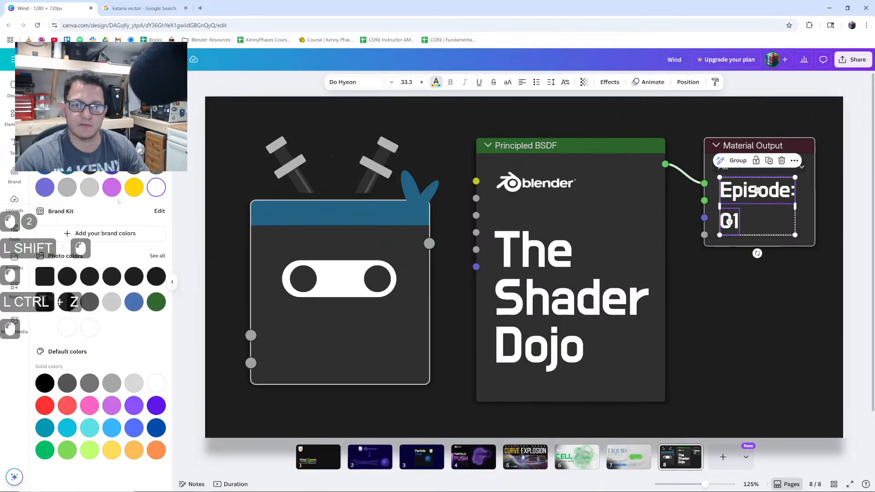
click(805, 328)
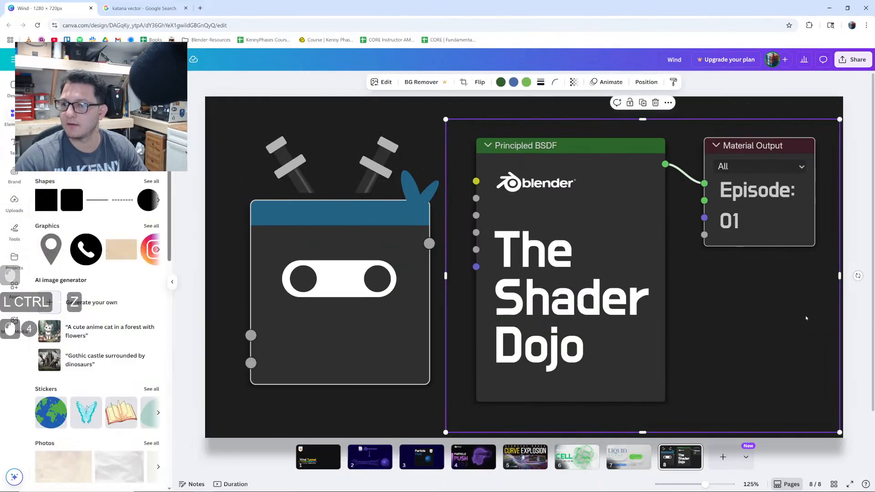
ctrl+scroll(844, 293, down, 4)
click(838, 290)
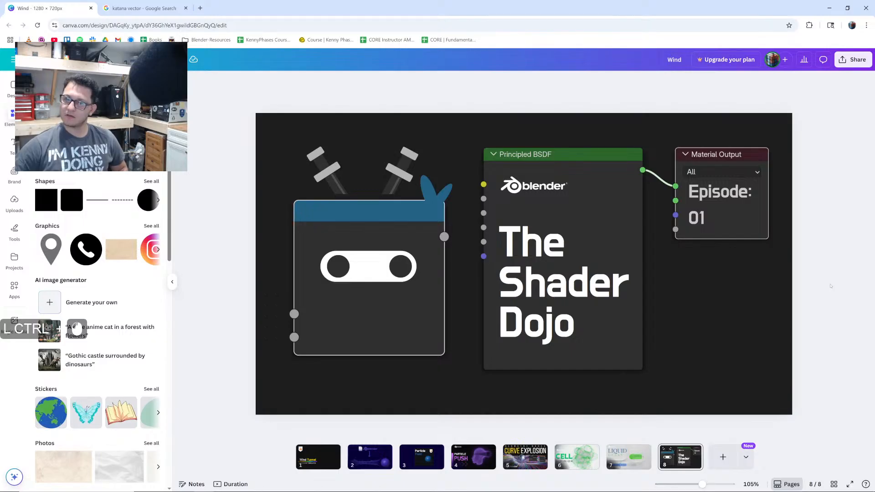
- Search the elements for "live", browse all matching graphics and add the red broadcast-signal icon to the page
click(98, 88)
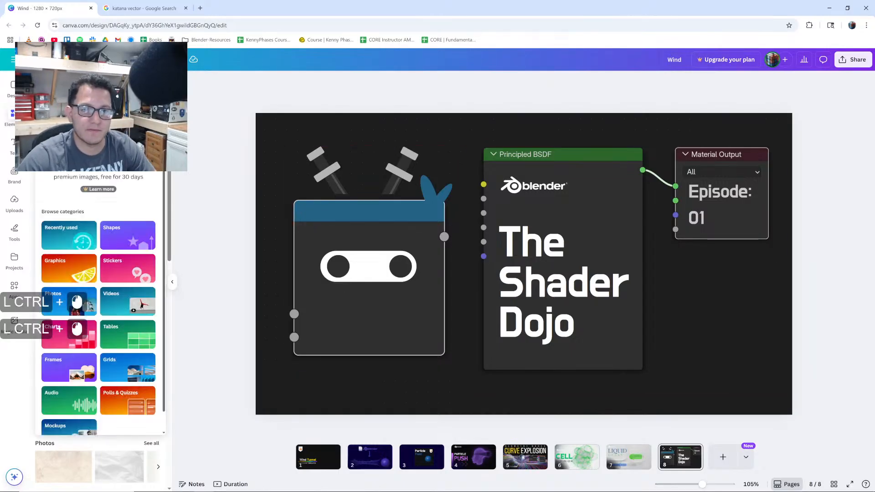
text(live)
key(Return)
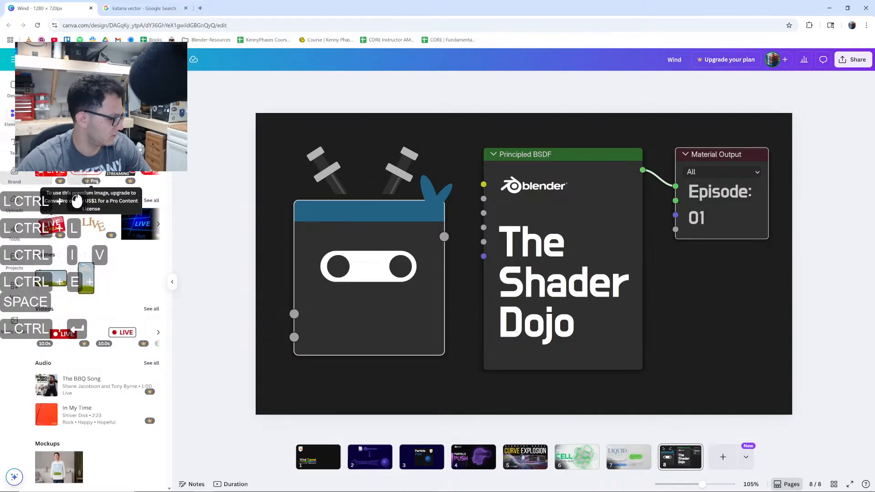
click(151, 200)
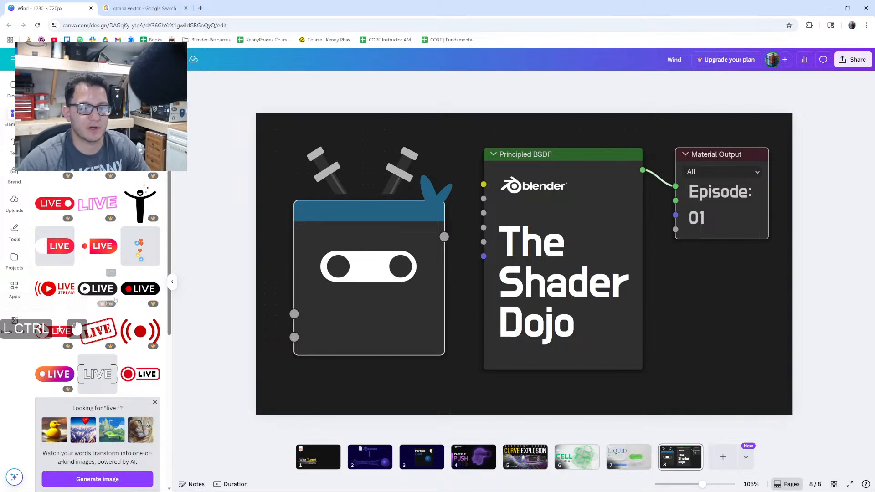
scroll(115, 297, down, 6)
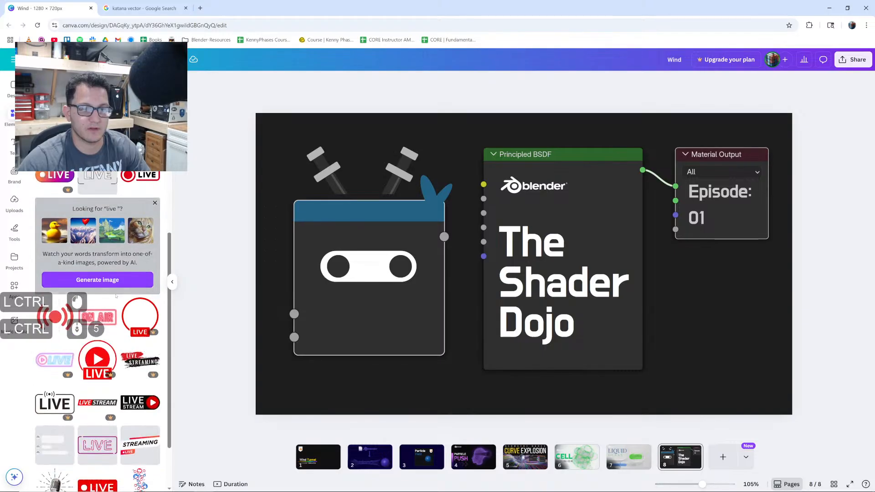
click(64, 285)
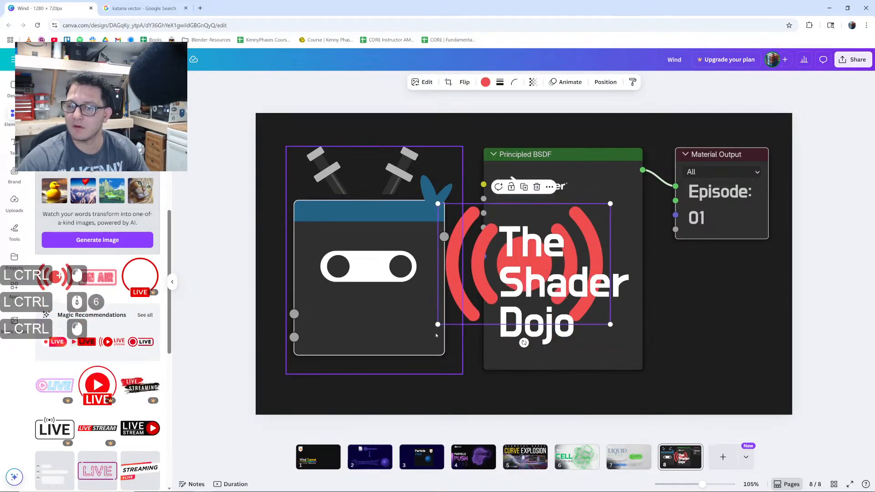
- Try the broadcast icon small and green beside the word "The", then undo its recolouring and placement
drag(446, 371, 612, 236)
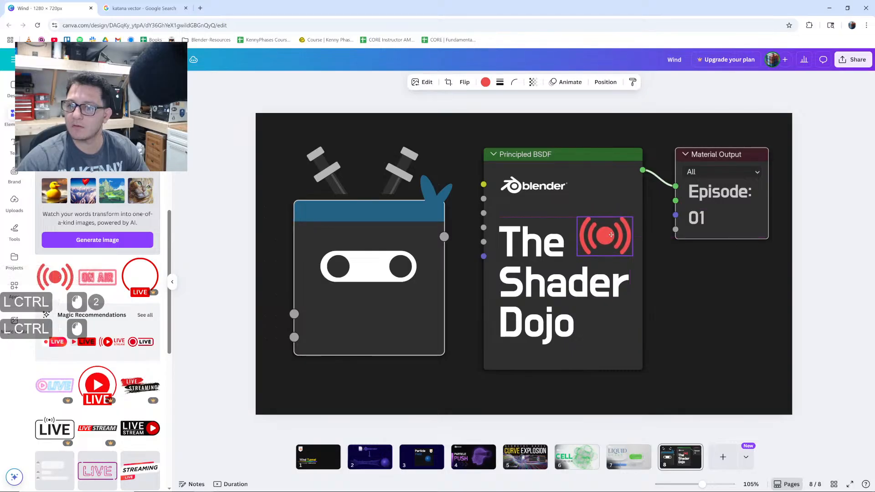
click(486, 82)
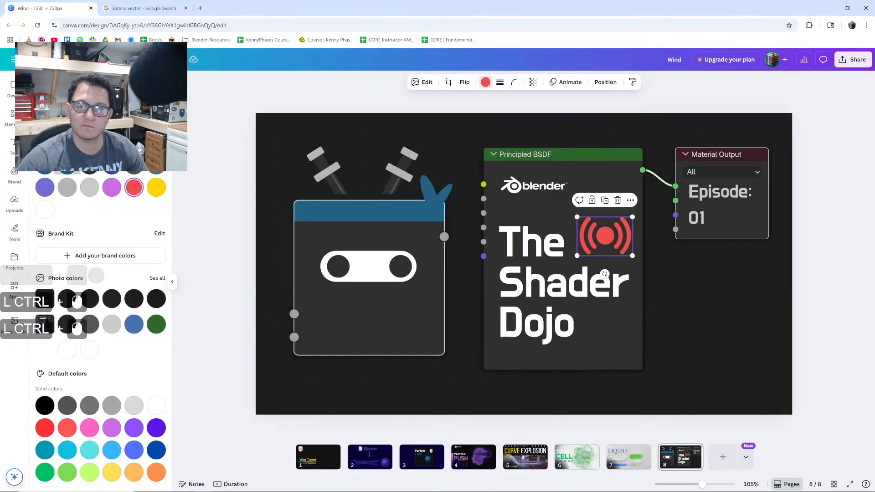
click(112, 143)
click(792, 271)
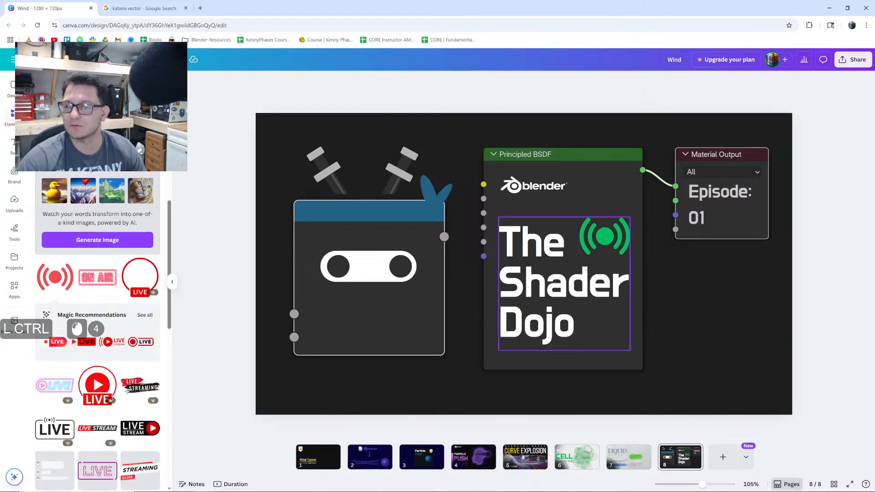
ctrl+click(617, 235)
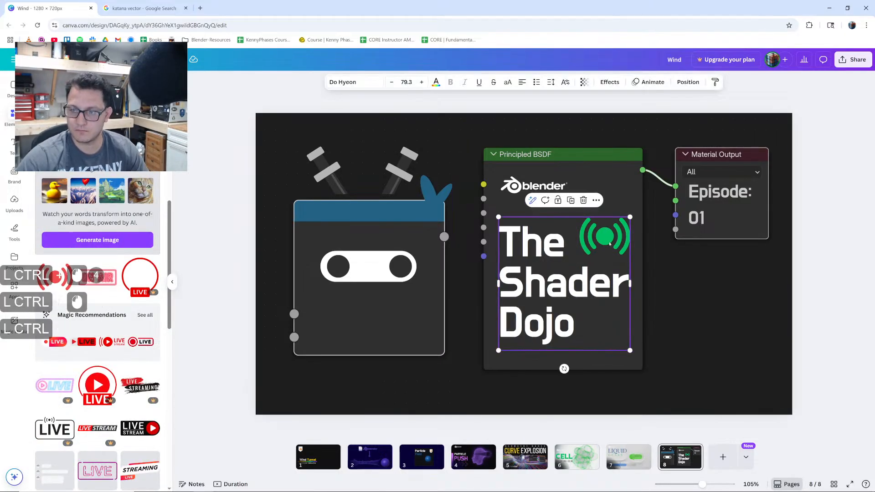
key(ctrl+z)
key(ctrl+z)
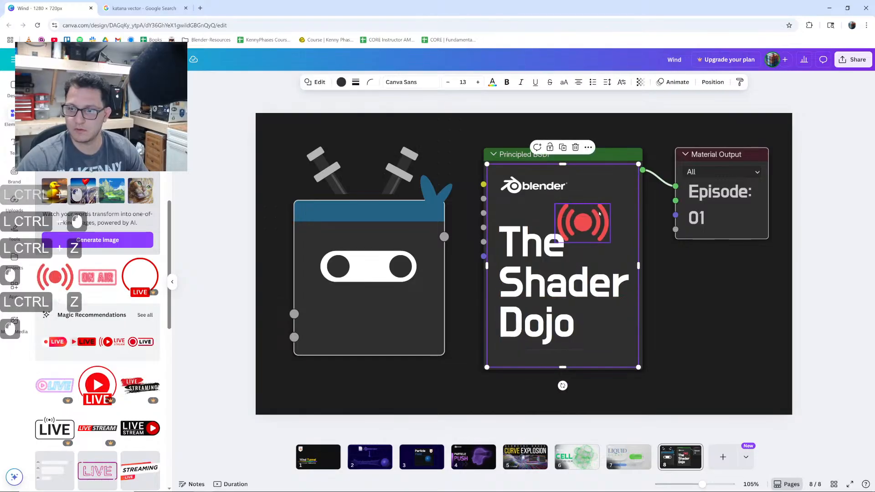
- Place the broadcast icon enlarged in the empty area below the Material Output node and recolour it green (#00BF63)
drag(600, 211, 701, 351)
mouse_move(720, 319)
mouse_down()
mouse_move(763, 290)
mouse_move(725, 322)
mouse_up()
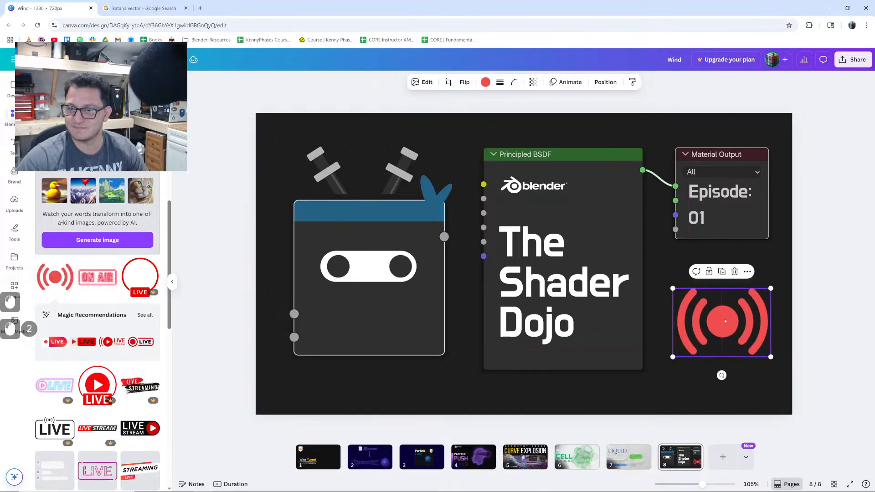
click(485, 82)
click(44, 472)
click(829, 254)
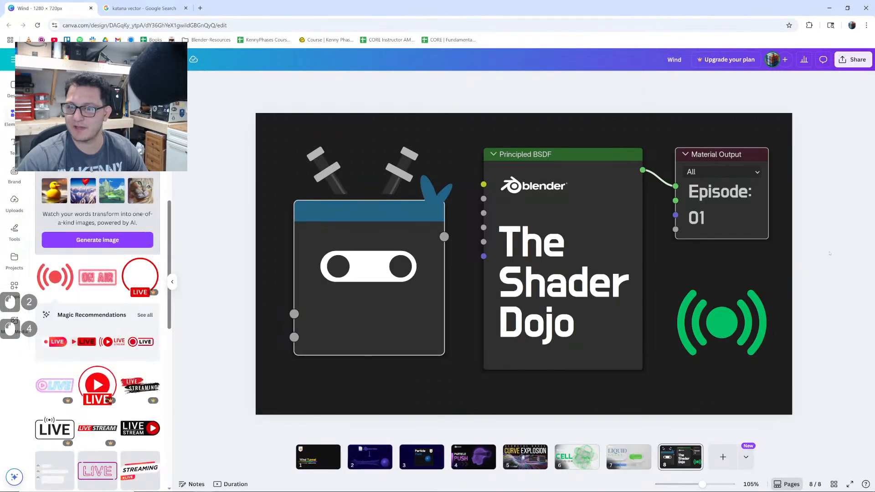
ctrl+scroll(807, 292, down, 2)
ctrl+scroll(773, 323, up, 2)
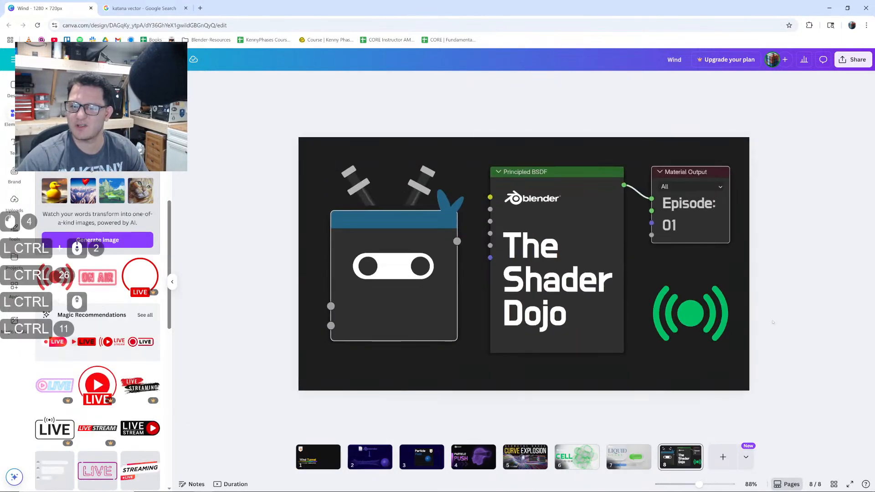
- Shrink the green broadcast icon and place it beside the Blender logo, aligned with the title text's right edge
drag(696, 317, 586, 228)
drag(622, 193, 607, 206)
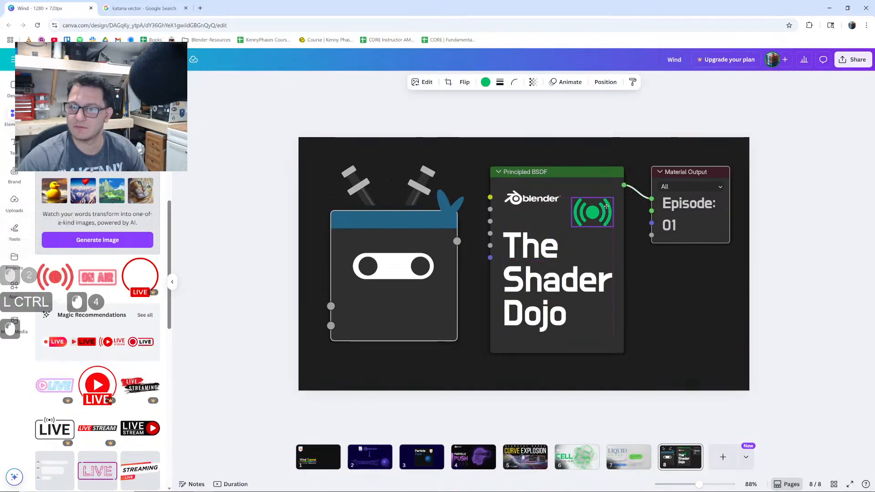
click(807, 228)
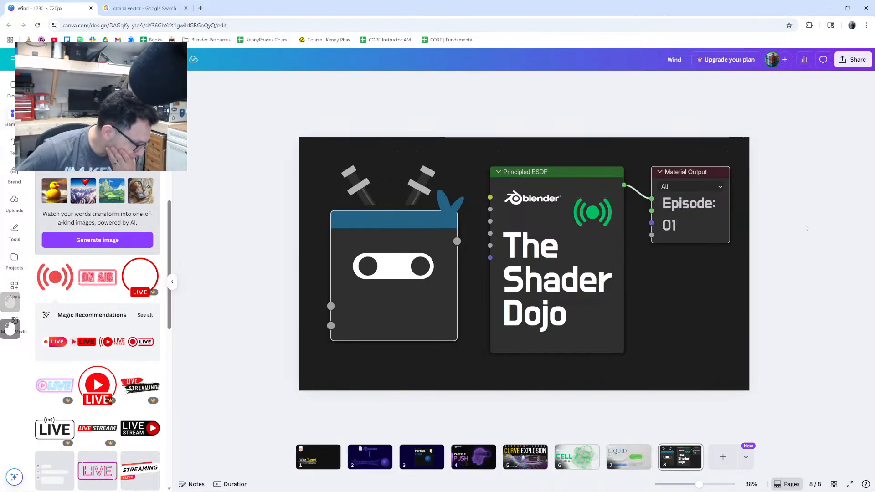
- Try recolouring the broadcast icon to #2B652B sampled from the Principled BSDF header, then restore its previous green
click(602, 223)
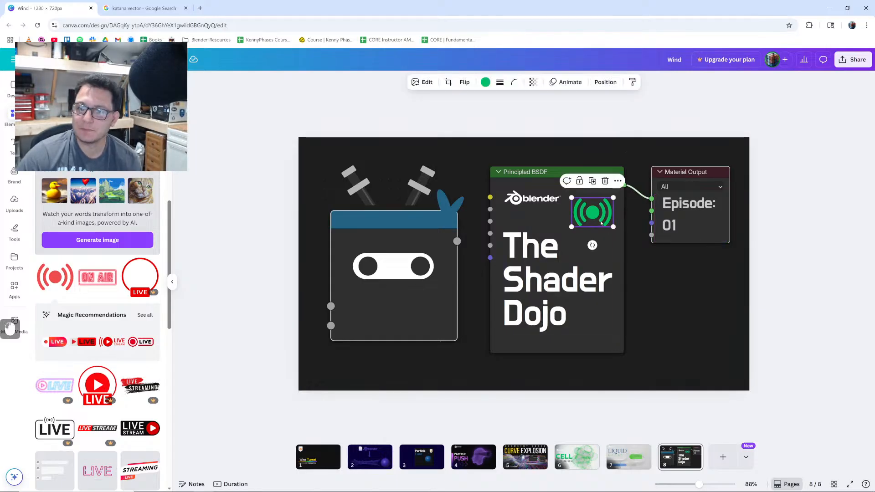
click(485, 83)
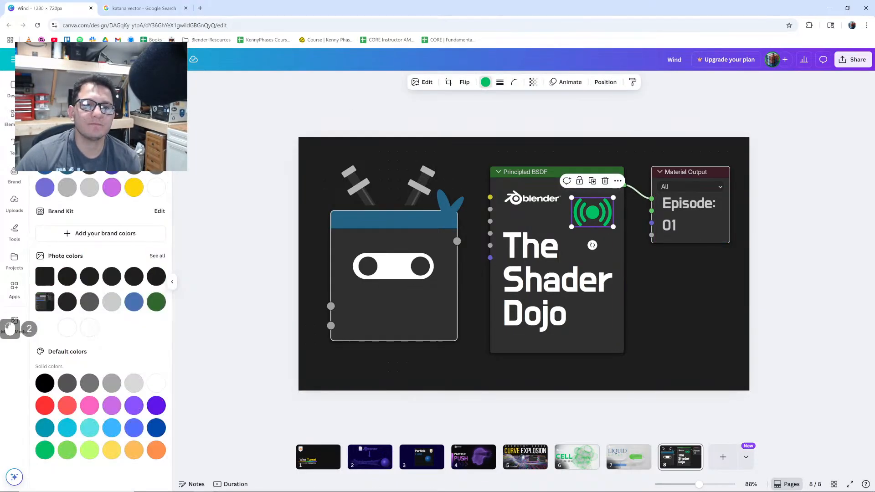
click(45, 120)
click(145, 224)
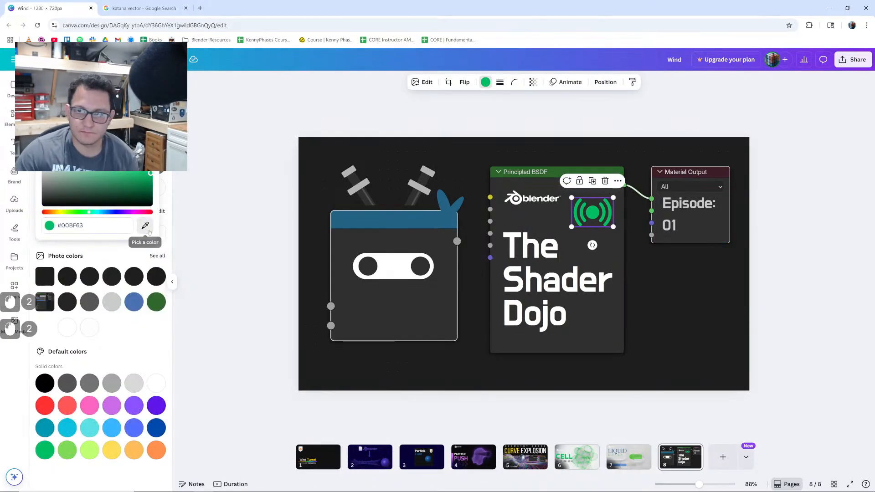
click(573, 172)
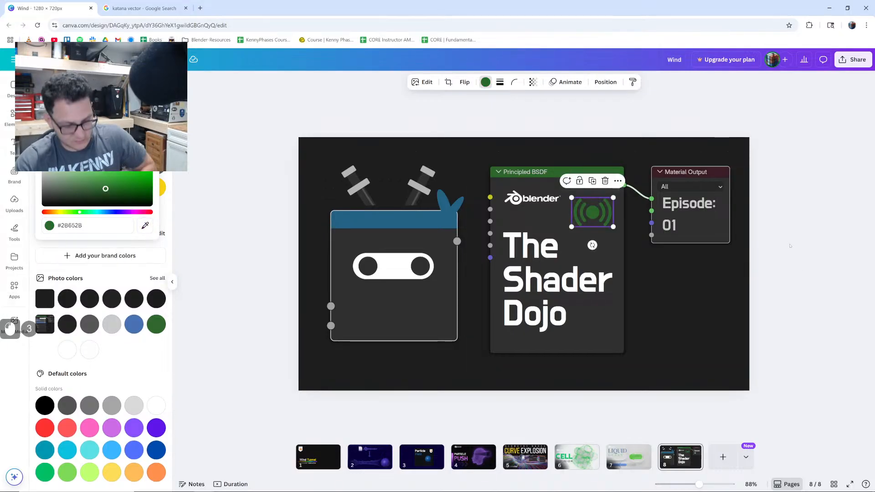
key(ctrl+x)
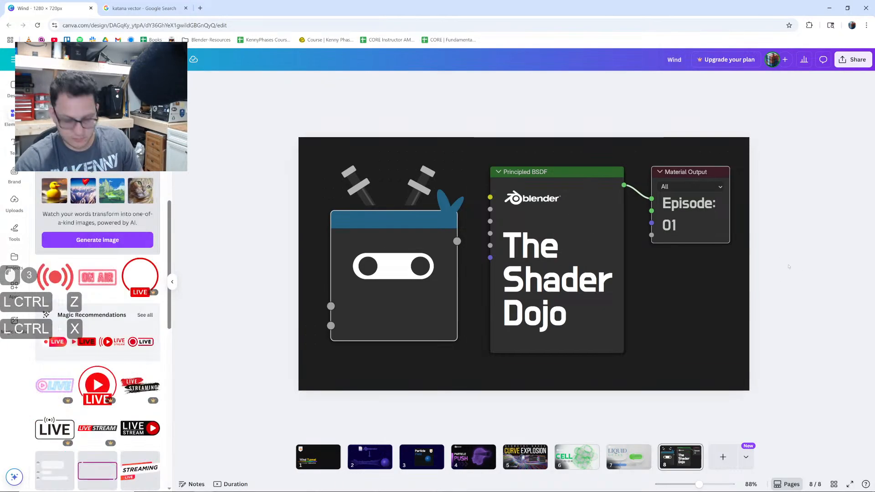
key(ctrl+z)
click(784, 268)
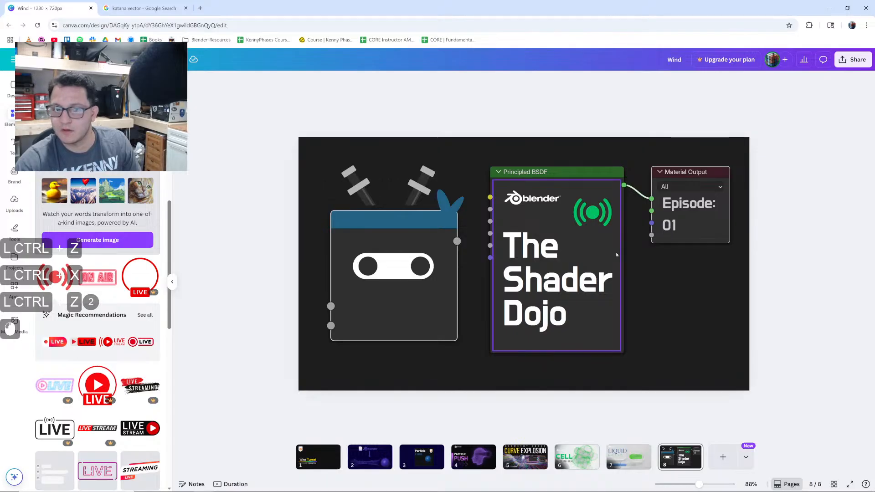
click(784, 253)
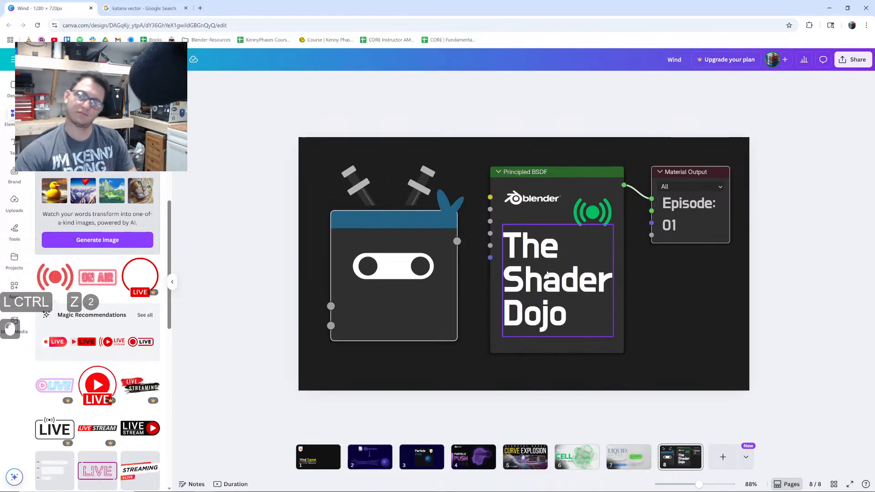
- Try lowering the ninja-face node and enlarging the Blender logo above it, then undo these layout changes
drag(215, 158, 447, 329)
click(527, 199)
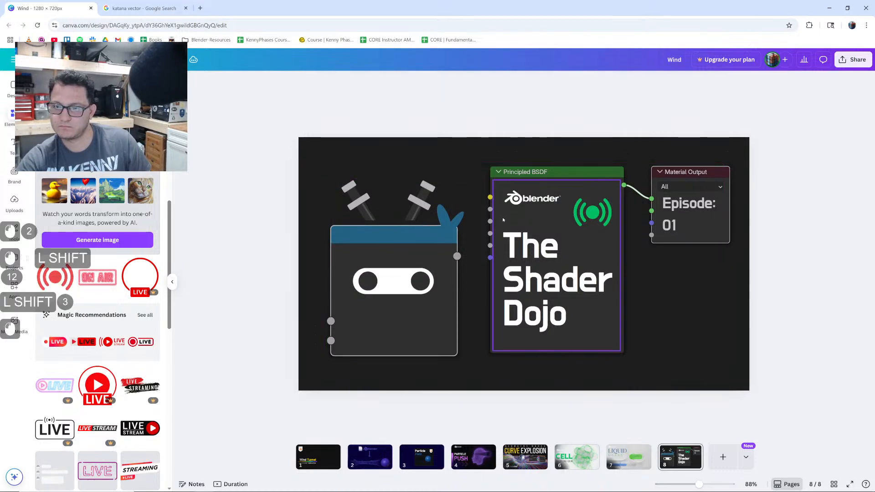
click(526, 200)
drag(527, 199, 462, 186)
click(234, 208)
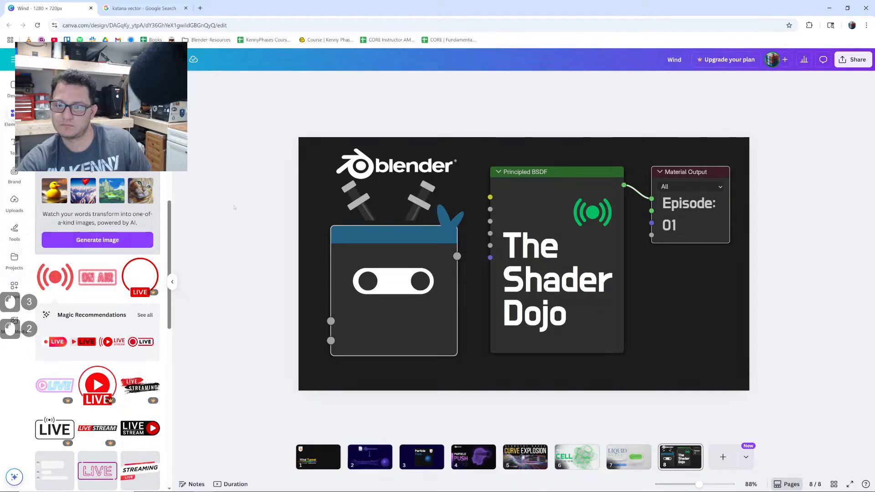
key(ctrl+z)
key(ctrl+z)
key(ctrl+z)
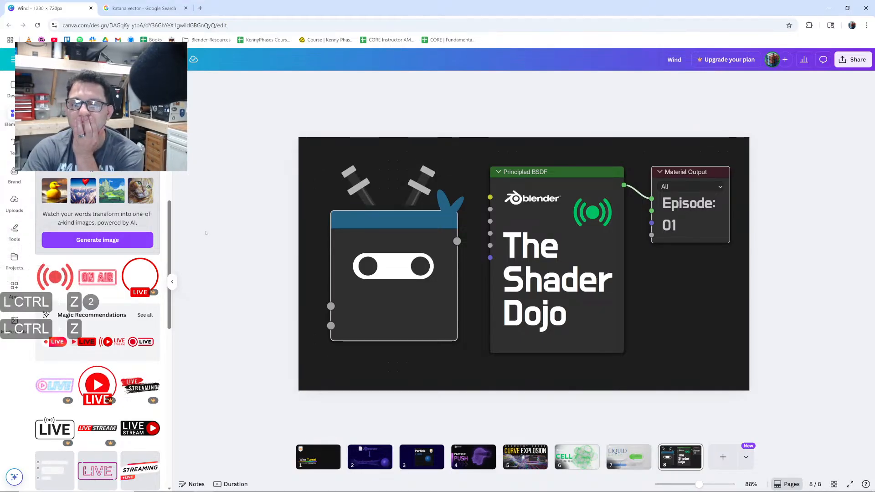
- Scale down the Principled BSDF and Material Output nodes together with their contents and reposition them right of the ninja face
drag(821, 161, 559, 363)
drag(747, 151, 679, 208)
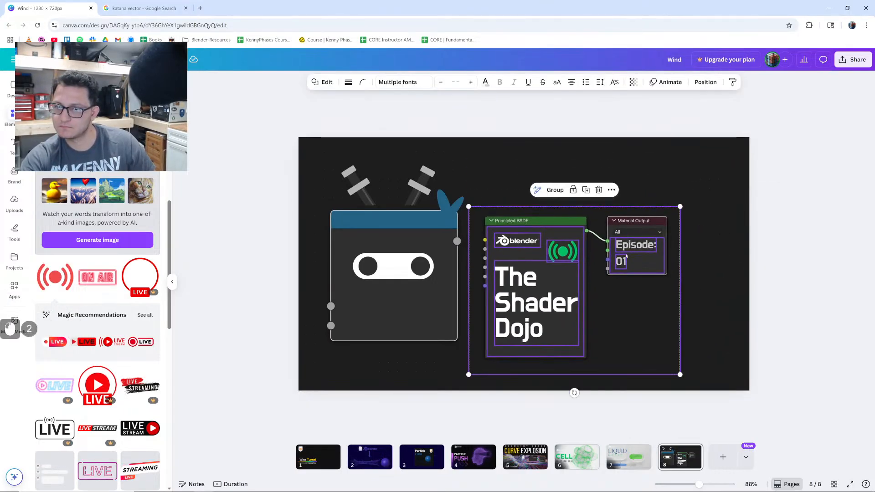
drag(628, 251, 672, 233)
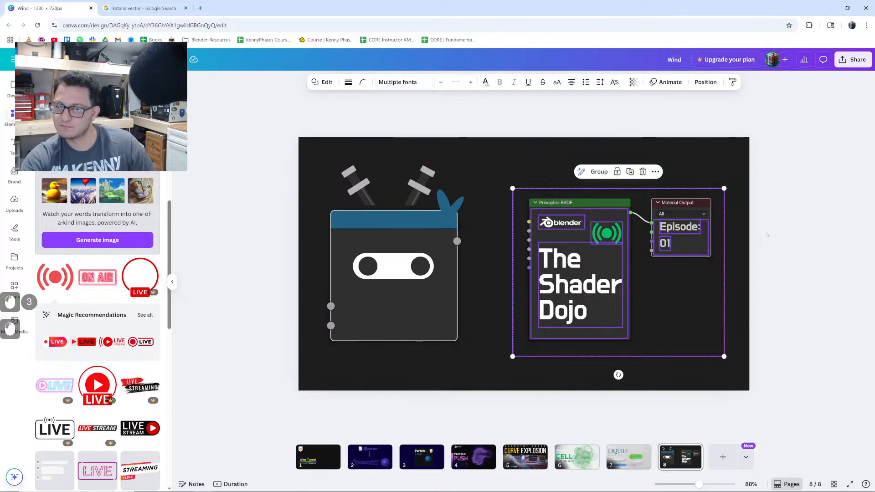
- Select the whole ninja-face node with its swords and headband knot, enlarge it, and shift it slightly upward
click(768, 235)
drag(205, 161, 406, 326)
drag(472, 357, 493, 377)
drag(462, 328, 462, 324)
click(254, 277)
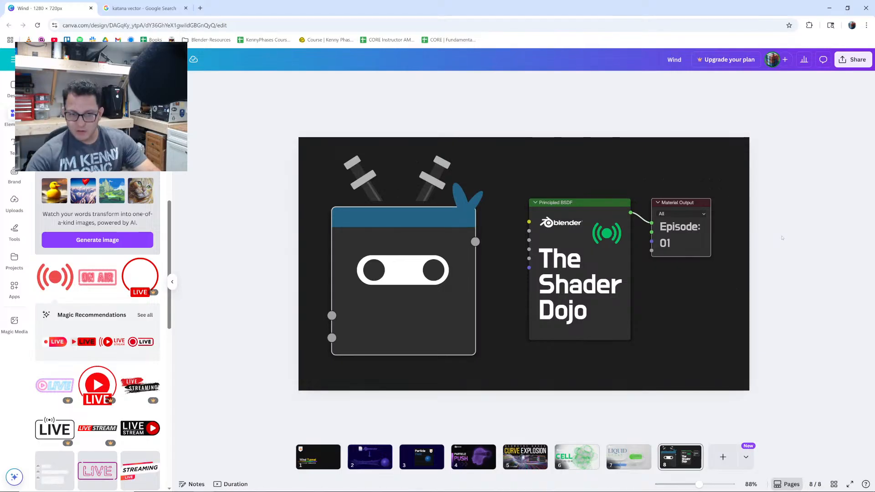
- Search the graphics library for "throwing star" and look through the results for a suitable ninja star
key(ctrl+a)
text(throwing star)
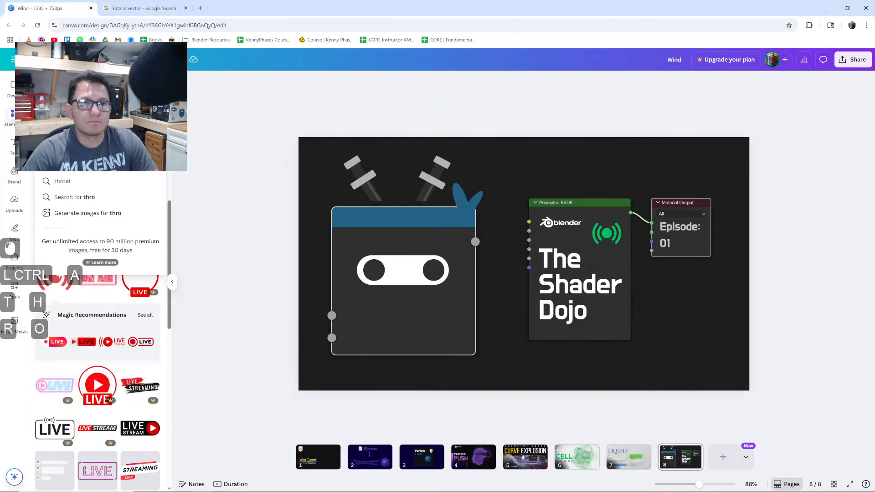
key(Return)
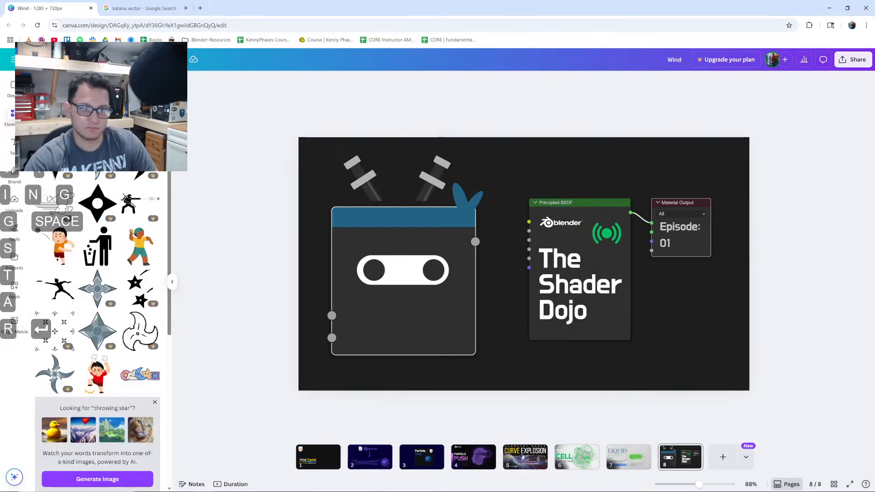
scroll(121, 234, down, 10)
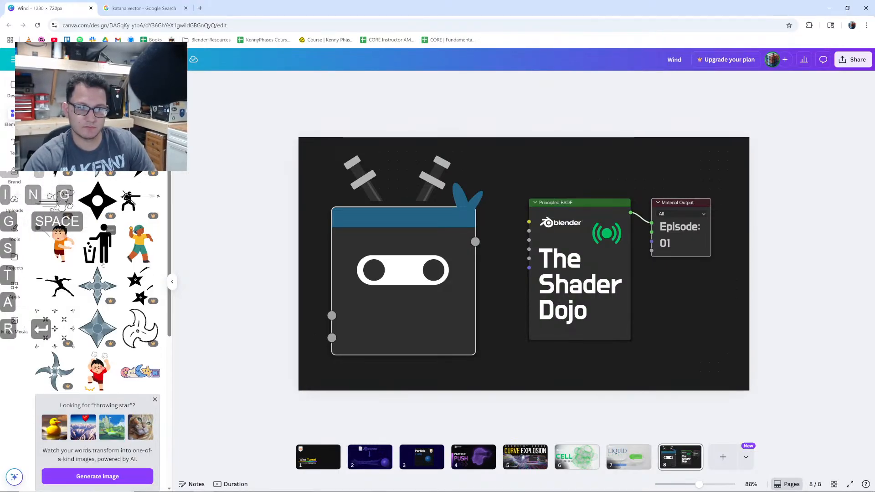
scroll(104, 265, down, 7)
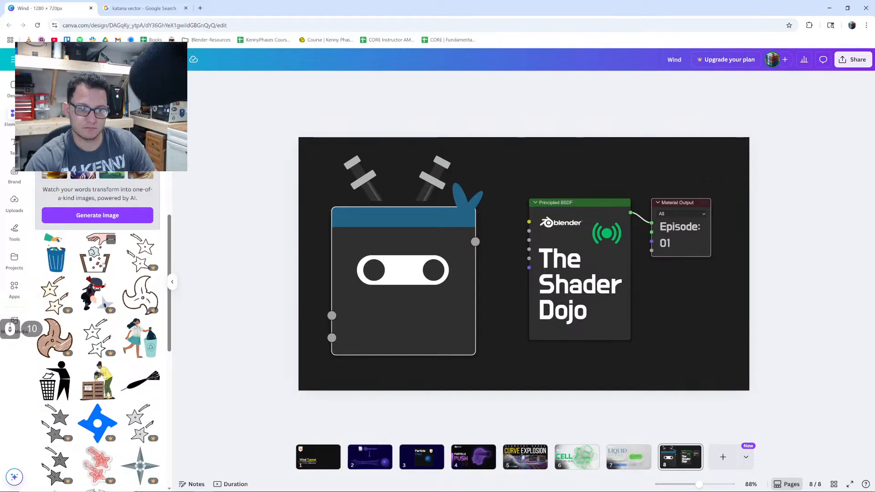
scroll(104, 264, down, 6)
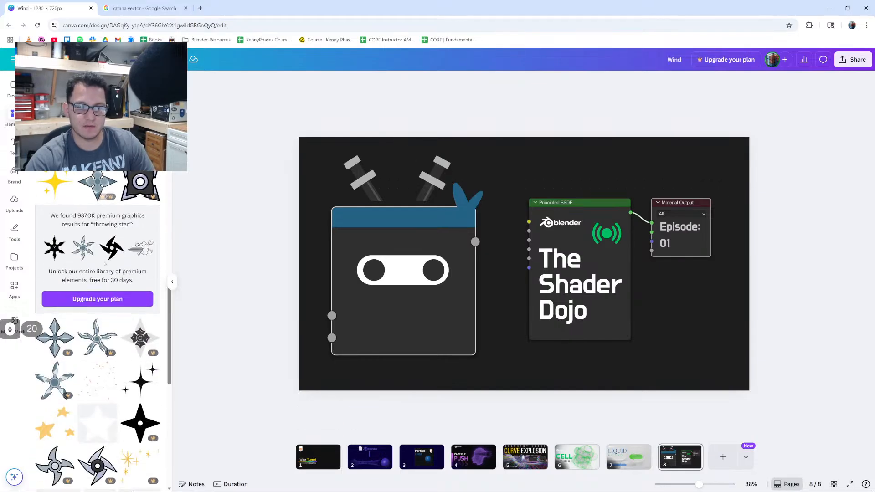
scroll(104, 265, down, 5)
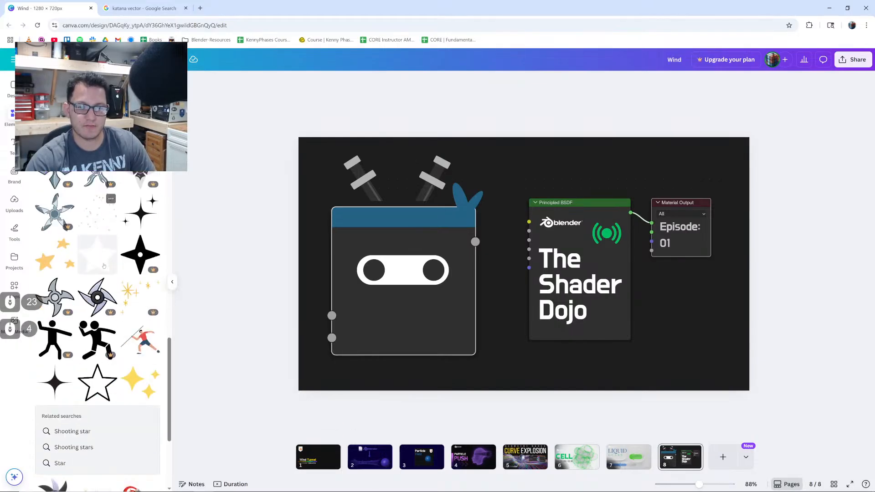
- Search Google Images for "throwing star vector", preview the black six-pointed star, and return to the Canva thumbnail design
click(142, 8)
click(274, 67)
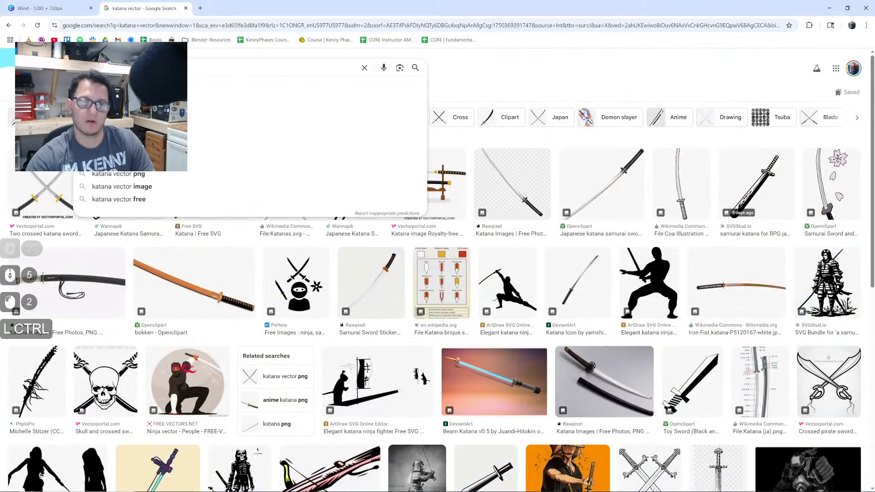
key(ctrl+a)
text(throwing star vector)
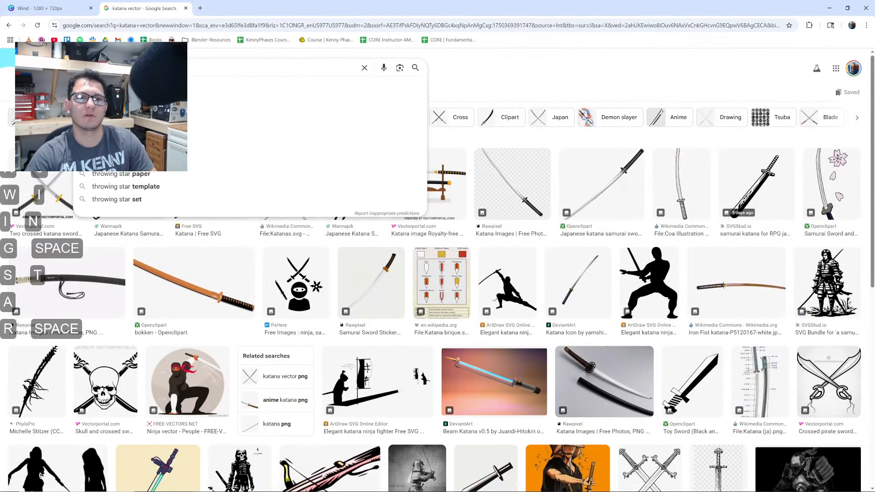
key(Return)
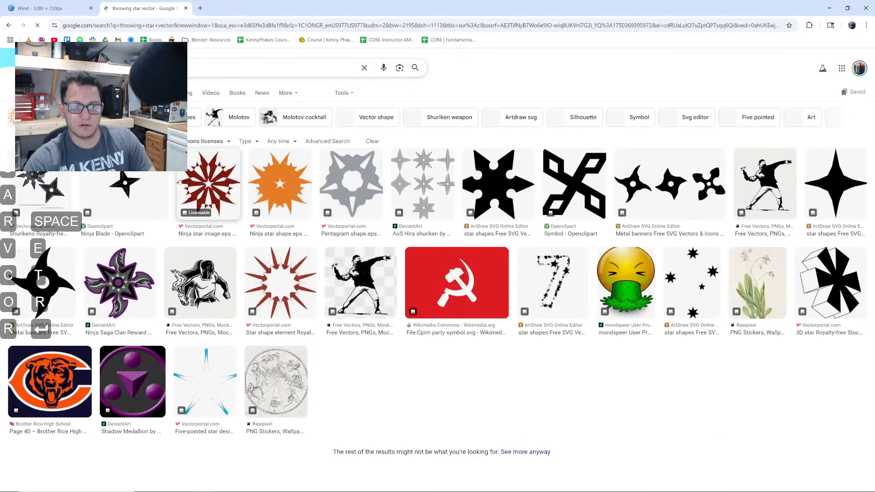
click(520, 181)
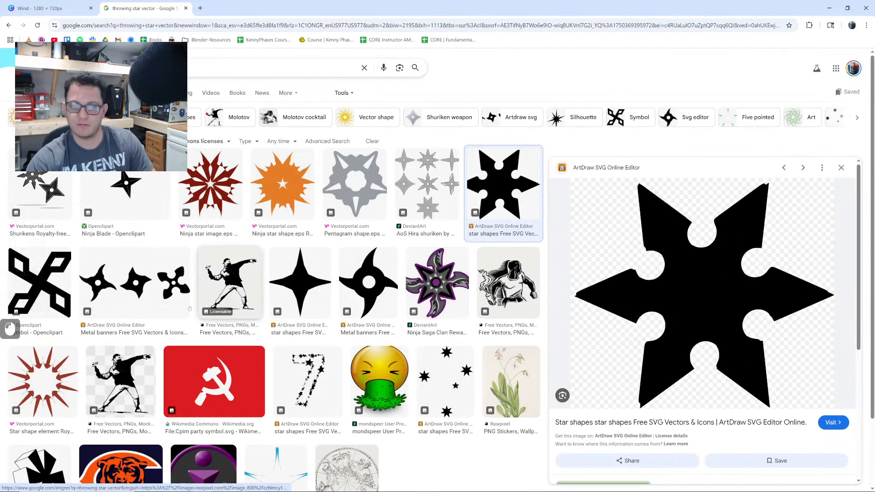
scroll(242, 300, down, 3)
scroll(242, 299, up, 2)
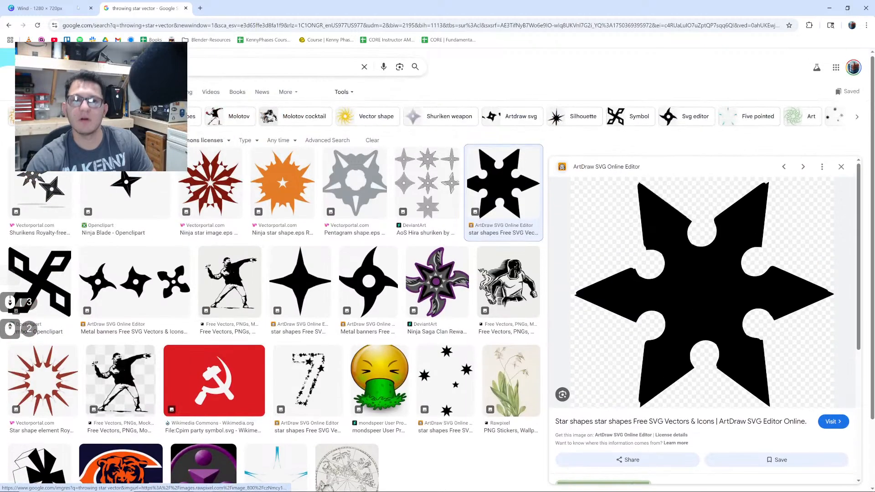
click(43, 8)
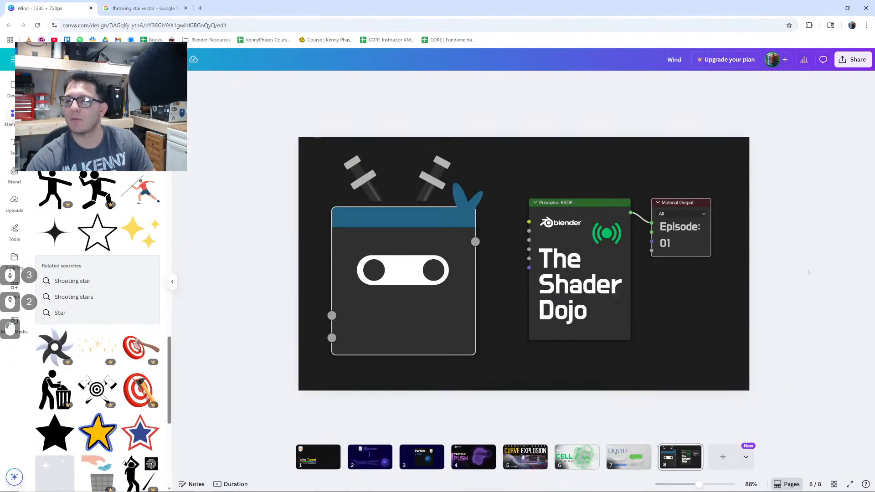